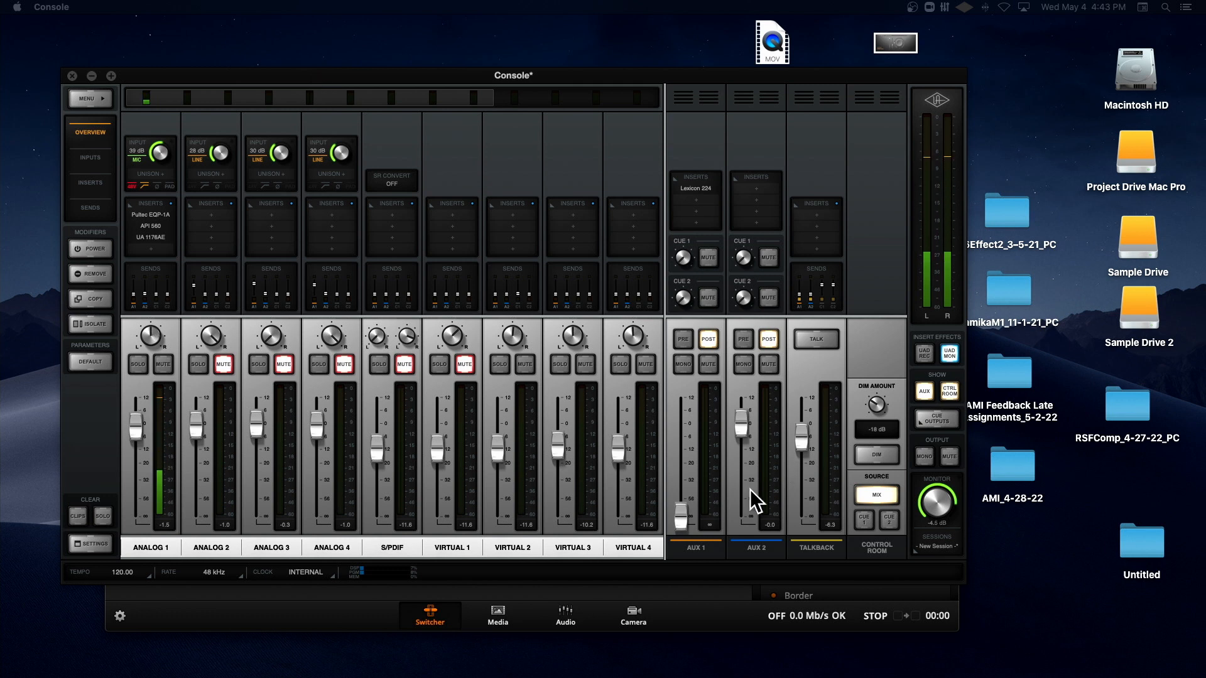
# Raise the Aux 1 fader to -2.2 and Analog 1's Aux 1 send to -4.0, and return both to -∞
pyautogui.moveTo(675, 508); pyautogui.dragTo(686, 419)
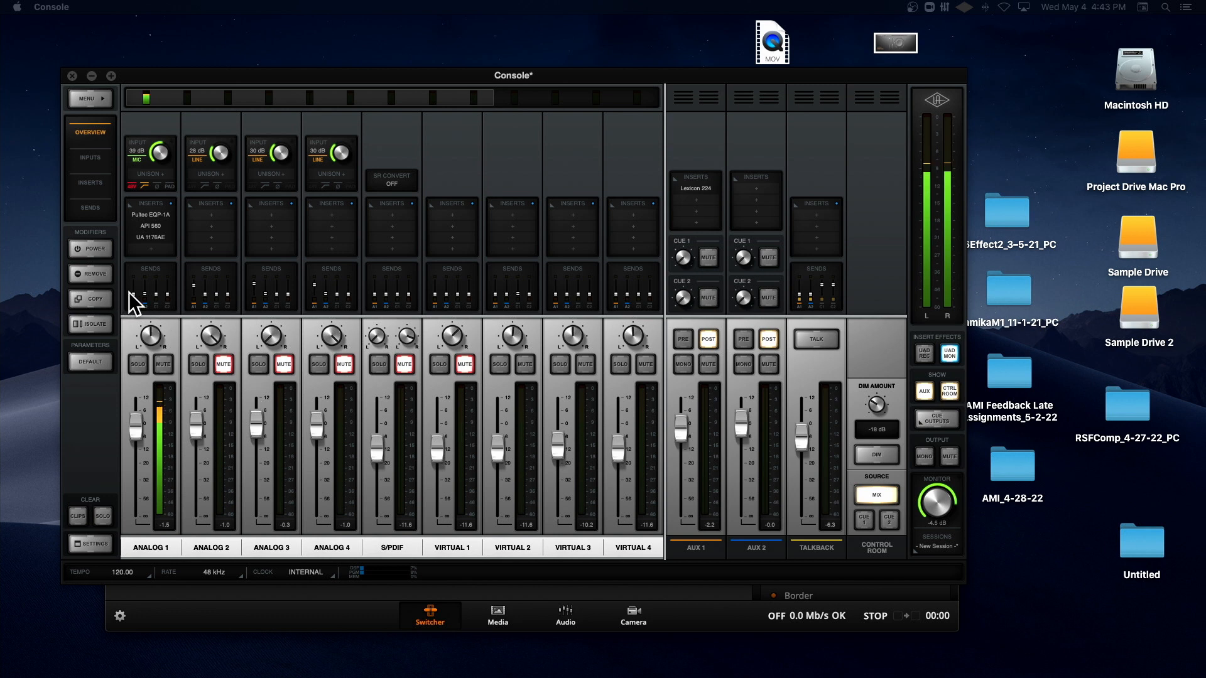
pyautogui.click(135, 310)
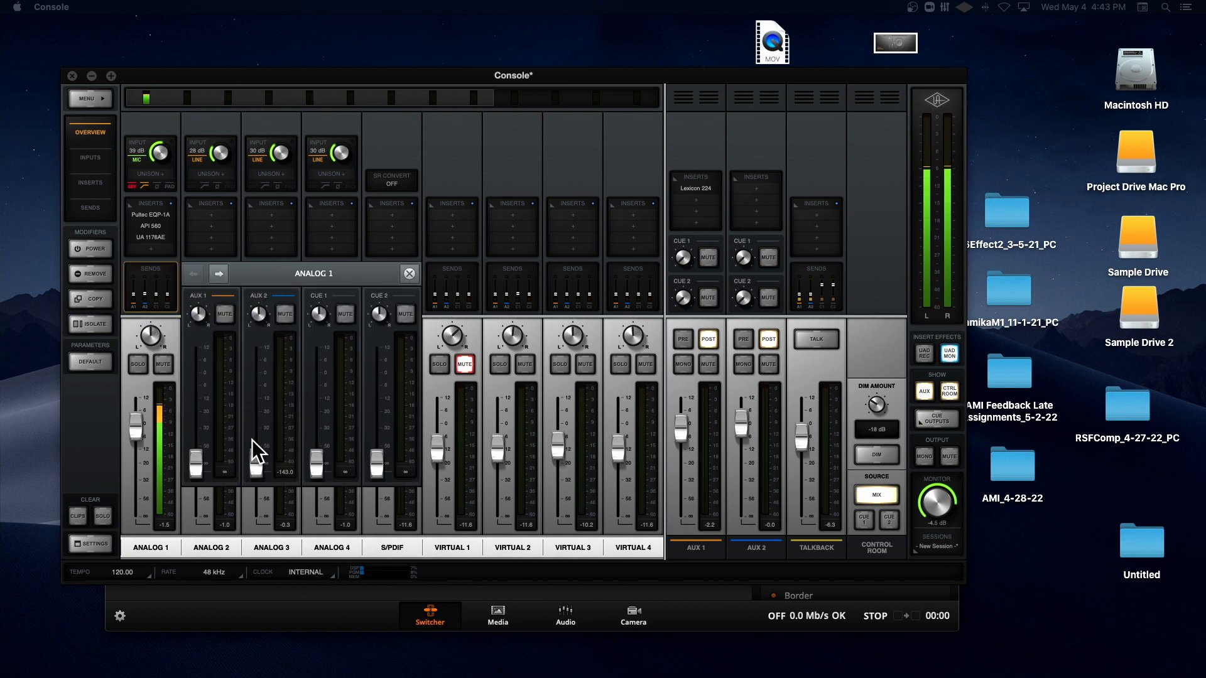
pyautogui.moveTo(200, 459); pyautogui.dragTo(202, 375)
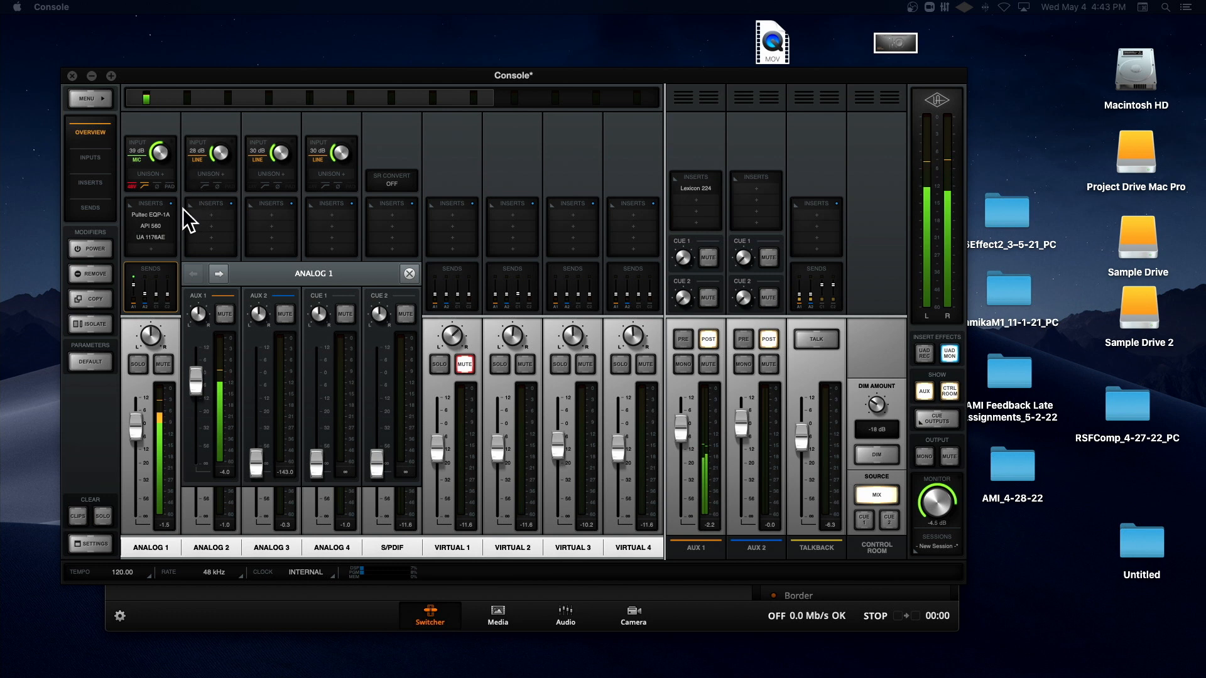
pyautogui.moveTo(196, 377); pyautogui.dragTo(200, 476)
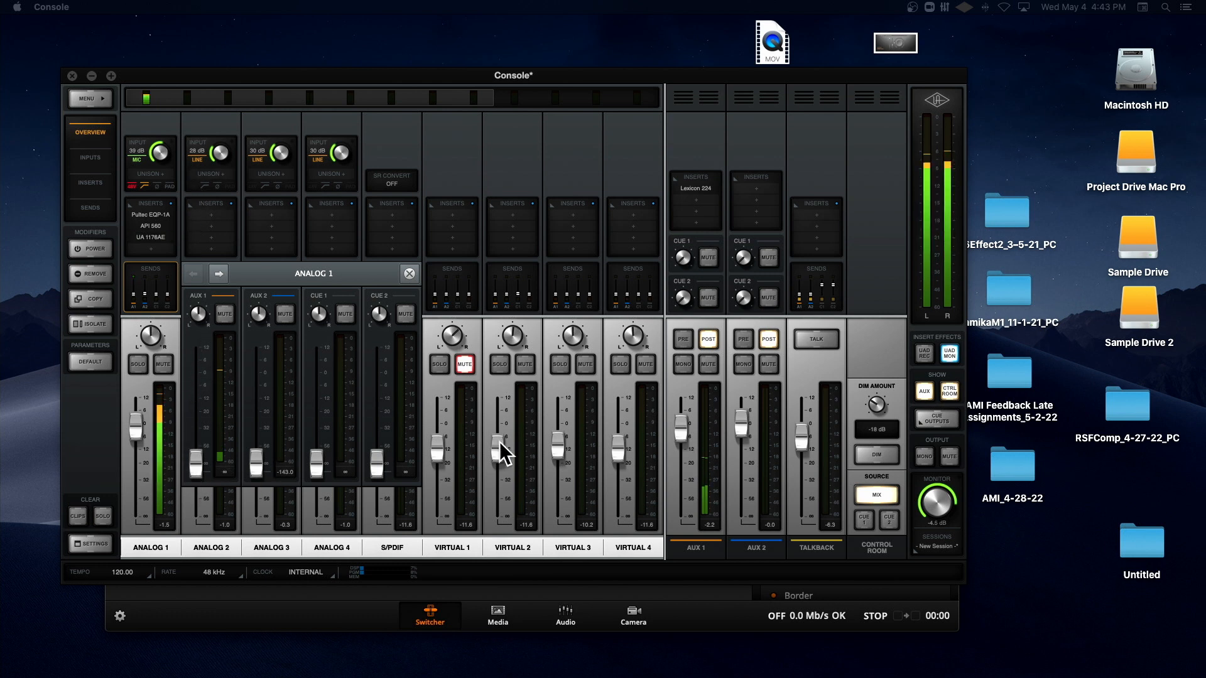
pyautogui.click(679, 427)
pyautogui.moveTo(680, 427); pyautogui.dragTo(681, 527)
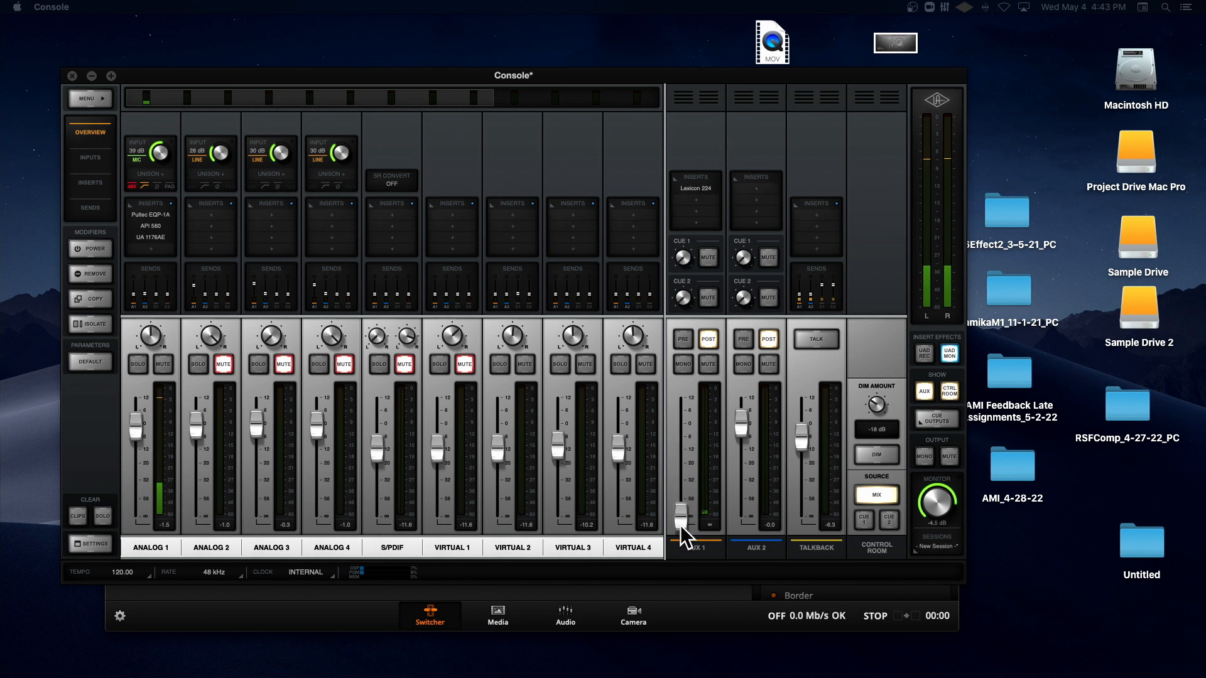
# Raise Analog 1's Aux 1 send to -6.3, return it to -∞ and close the channel's send controls
pyautogui.click(133, 294)
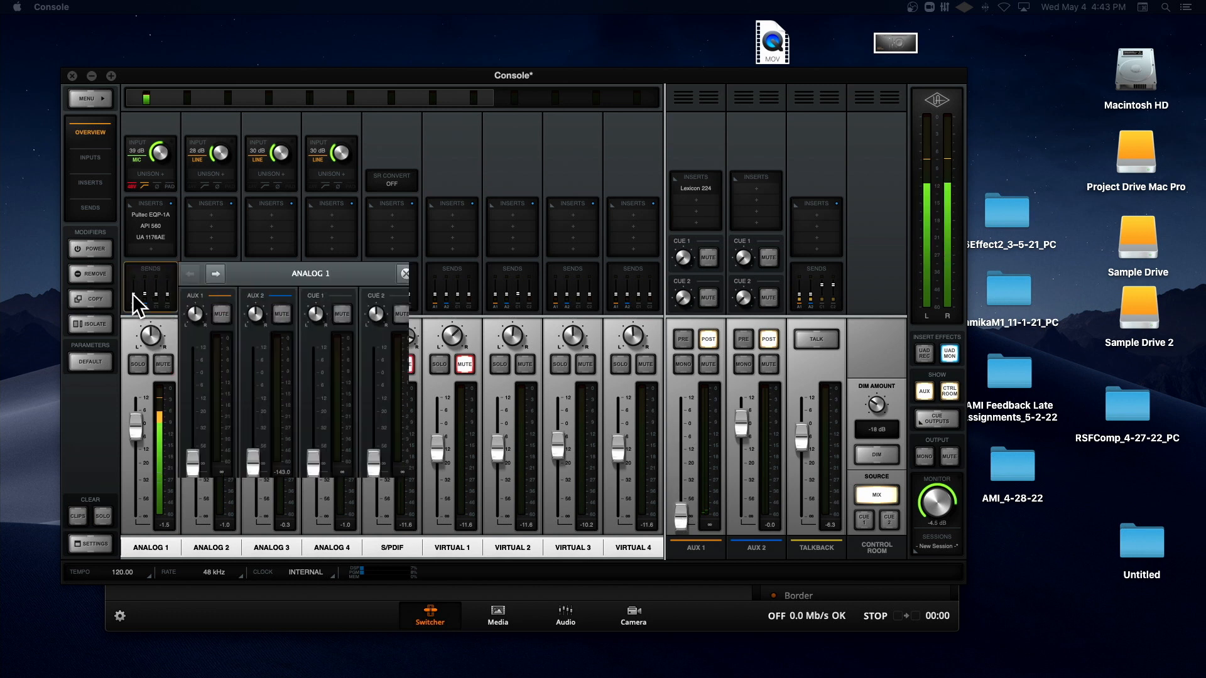
pyautogui.moveTo(193, 442); pyautogui.dragTo(191, 380)
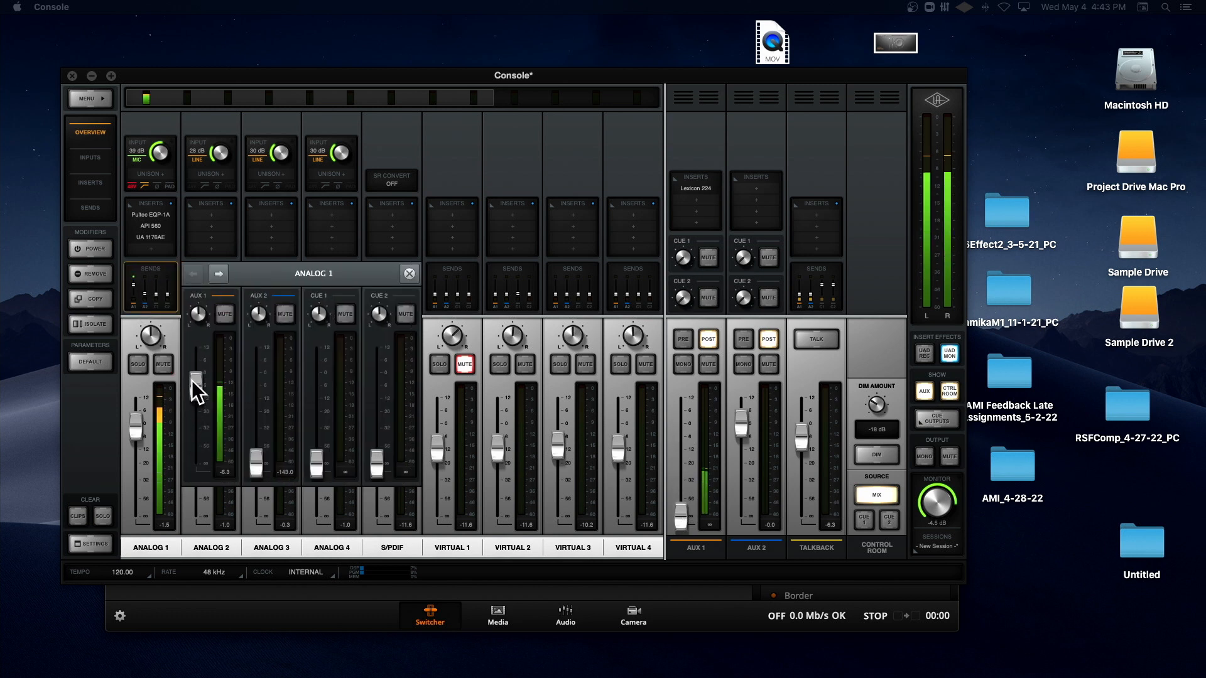
pyautogui.moveTo(191, 380); pyautogui.dragTo(202, 509)
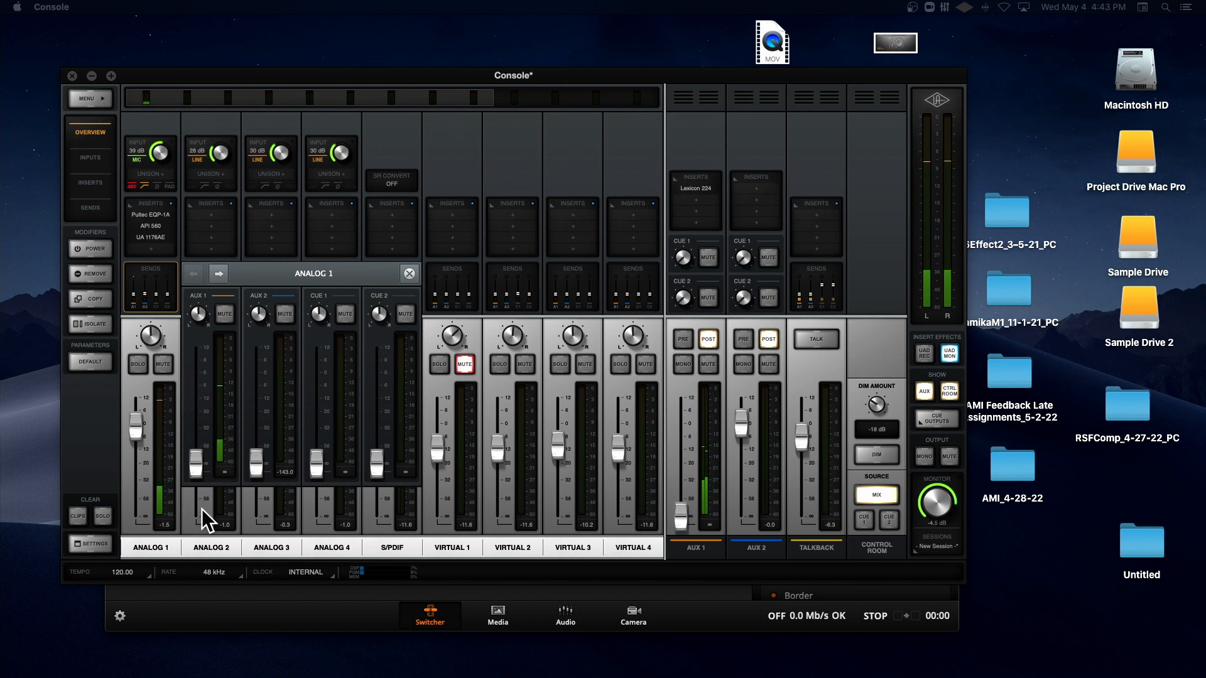
pyautogui.click(403, 273)
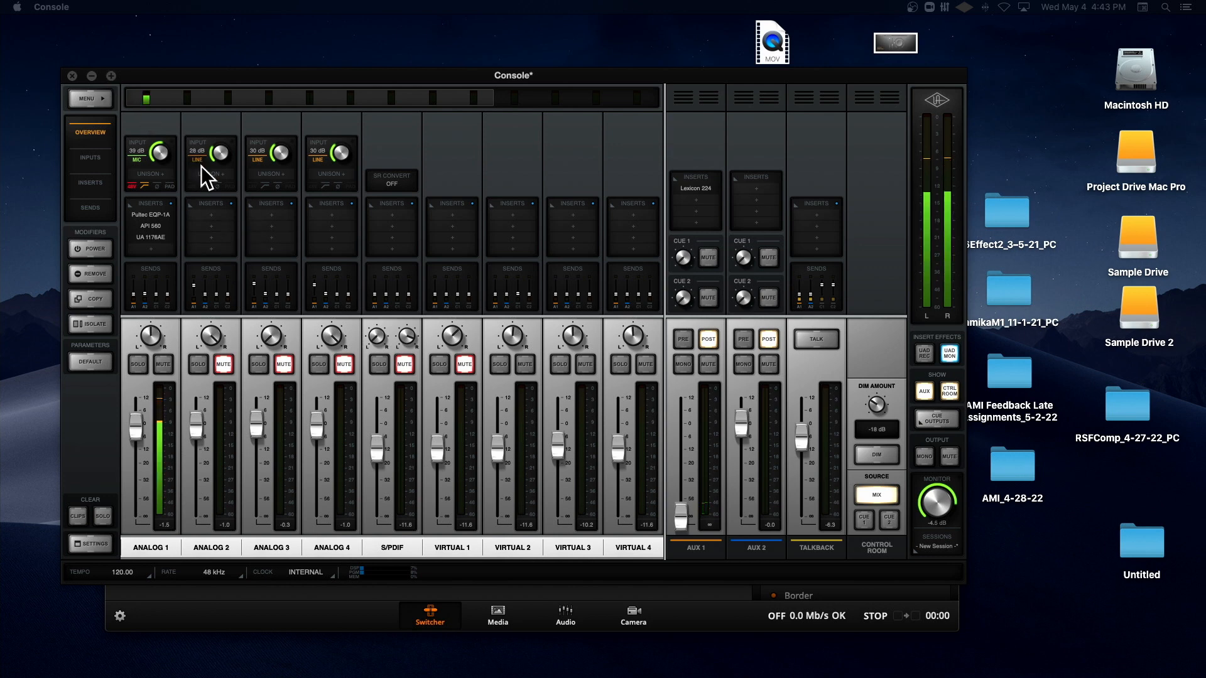
# Clear the Console and ATEM Software Control windows from the screen, and trash the 3.19.10 PM screenshot on the desktop
pyautogui.click(92, 76)
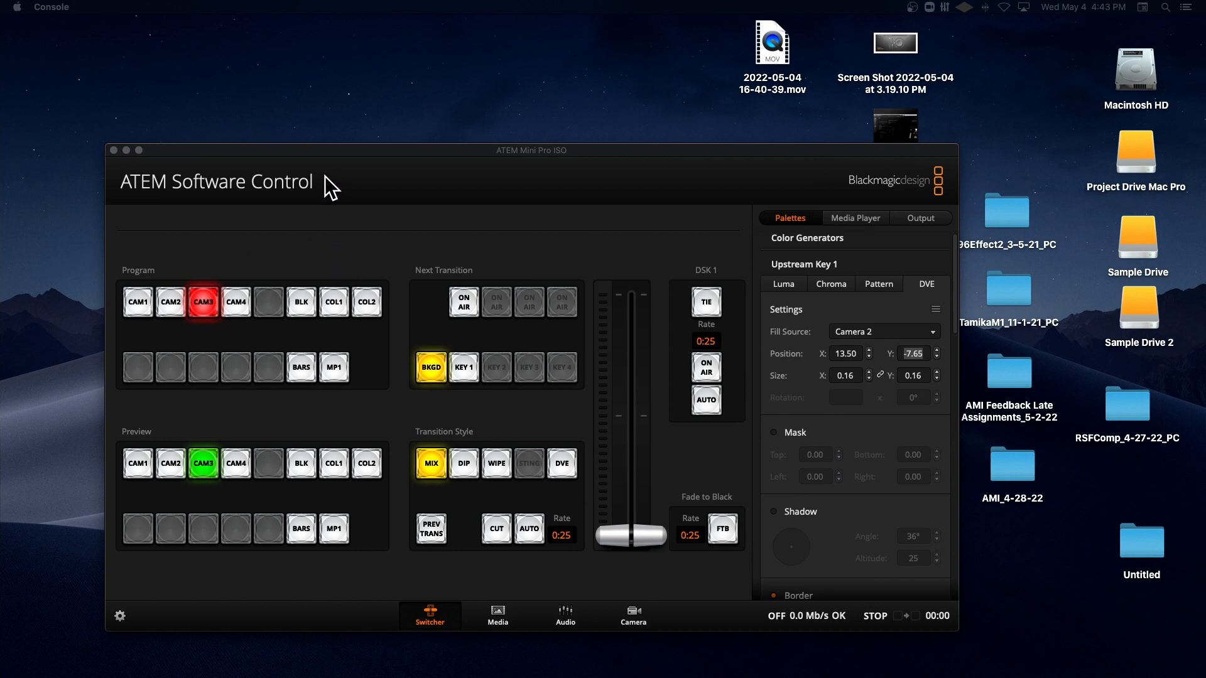
pyautogui.click(114, 151)
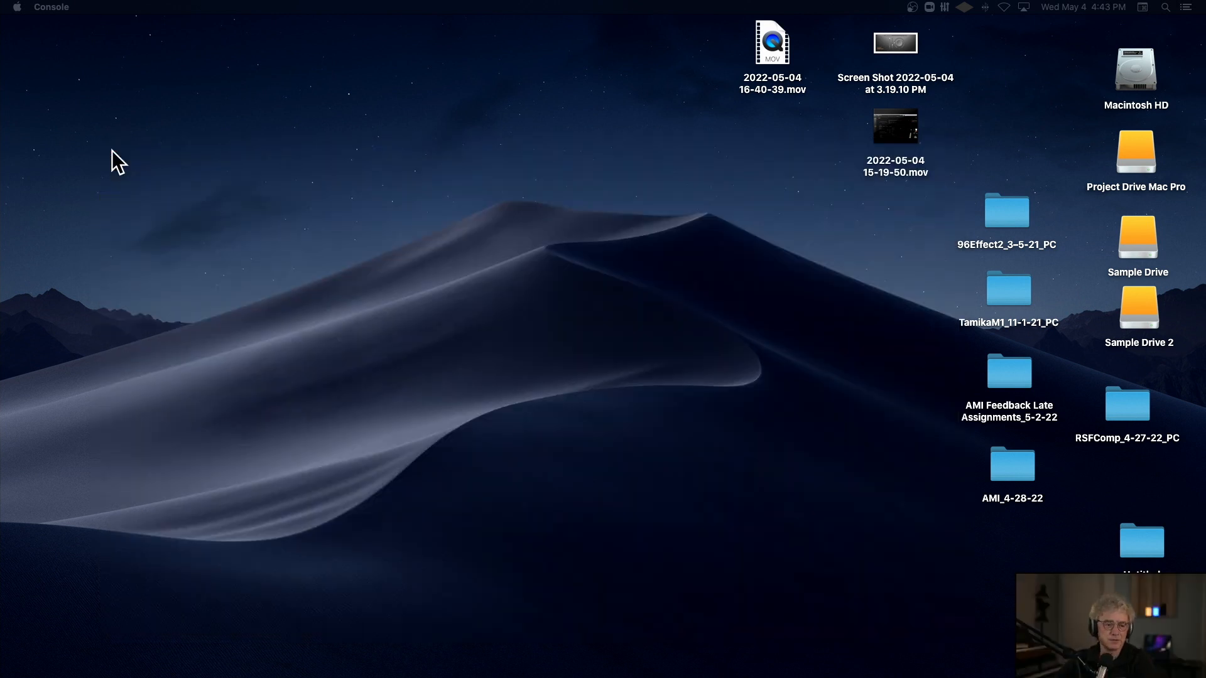
pyautogui.click(909, 42)
pyautogui.press('super+BackSpace')
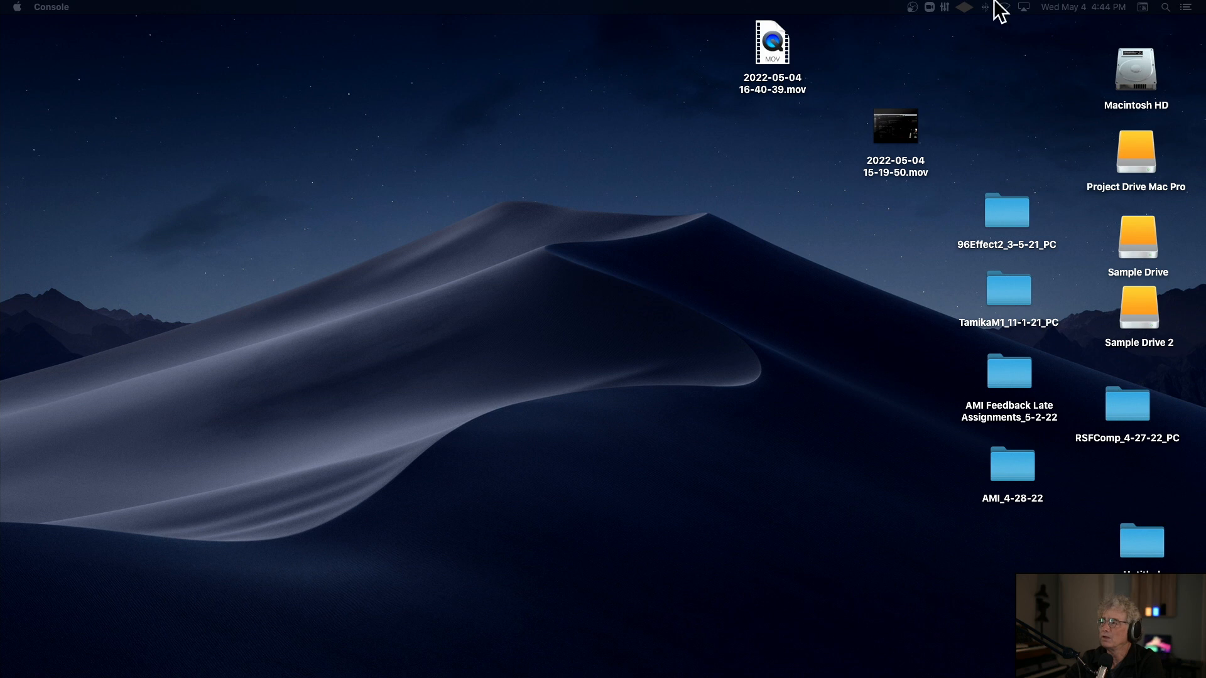
# Open the Applications folder on Macintosh HD and locate the Pro Tools application
pyautogui.doubleClick(1129, 82)
pyautogui.moveTo(652, 139); pyautogui.dragTo(325, 103)
pyautogui.doubleClick(368, 130)
pyautogui.scroll(-3, 462, 164)
pyautogui.scroll(-10, 462, 163)
pyautogui.scroll(-10, 462, 164)
pyautogui.scroll(-6, 463, 163)
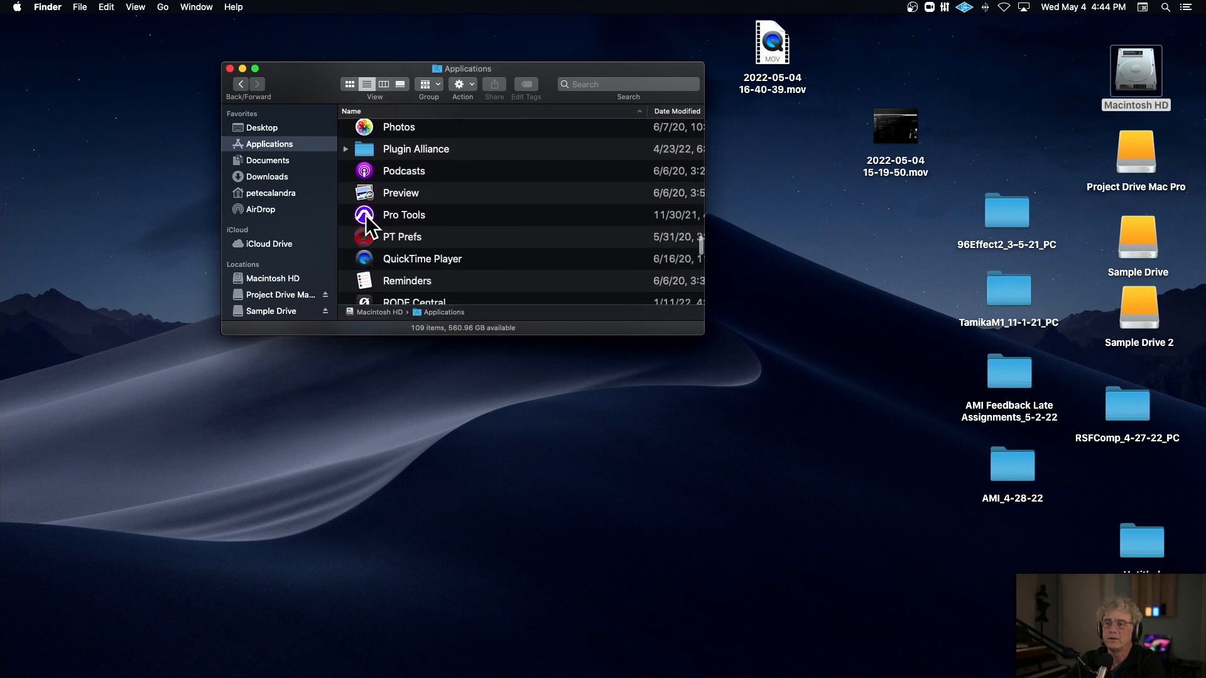
pyautogui.click(367, 215)
pyautogui.moveTo(364, 216); pyautogui.dragTo(534, 308)
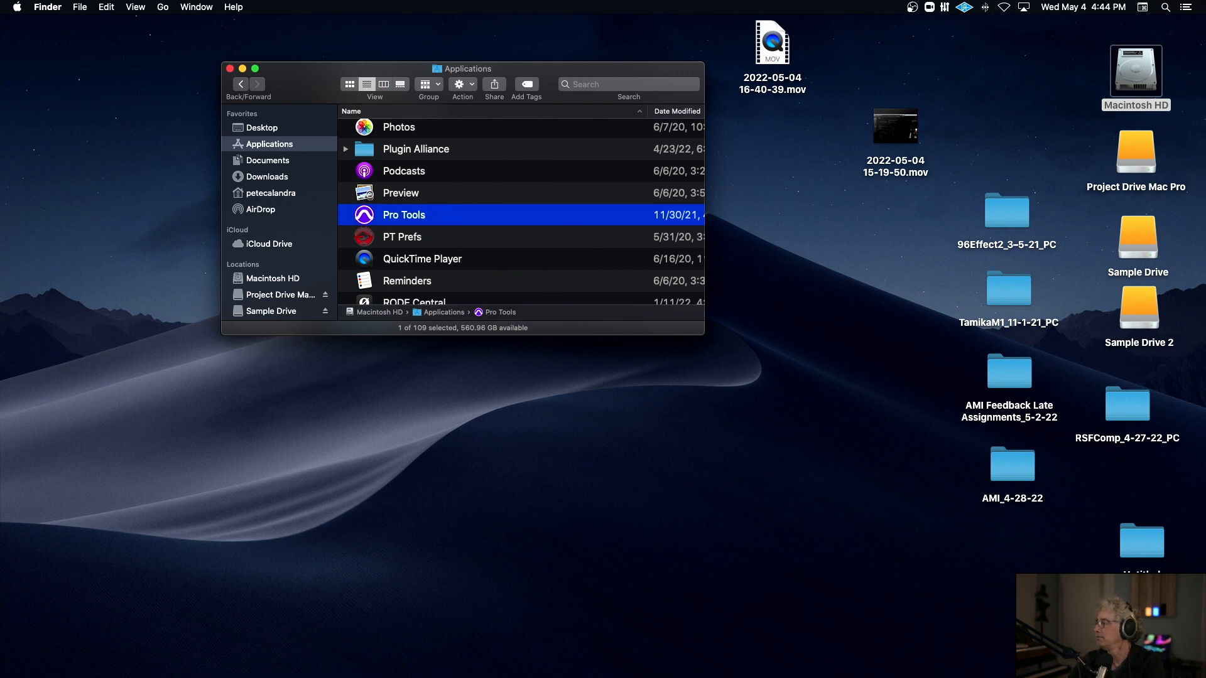
# Force quit Pro Tools, and close the Force Quit and Applications windows
pyautogui.press('super+alt+Escape')
pyautogui.moveTo(816, 137); pyautogui.dragTo(466, 136)
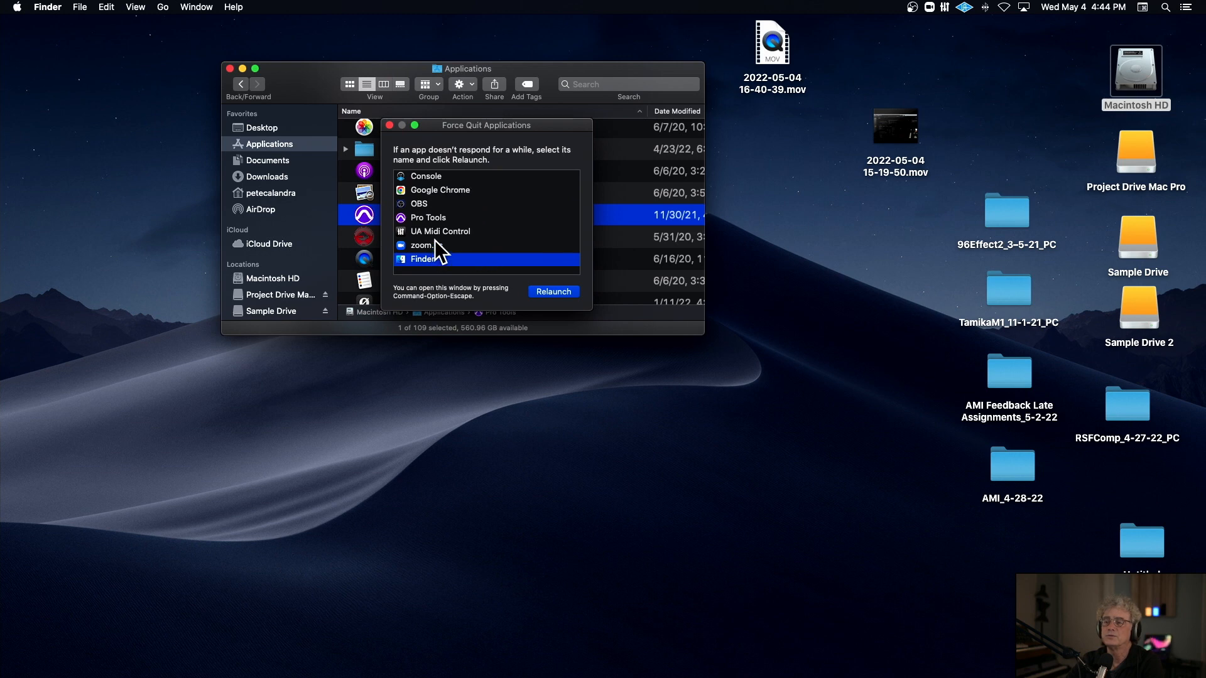
pyautogui.click(430, 191)
pyautogui.click(425, 218)
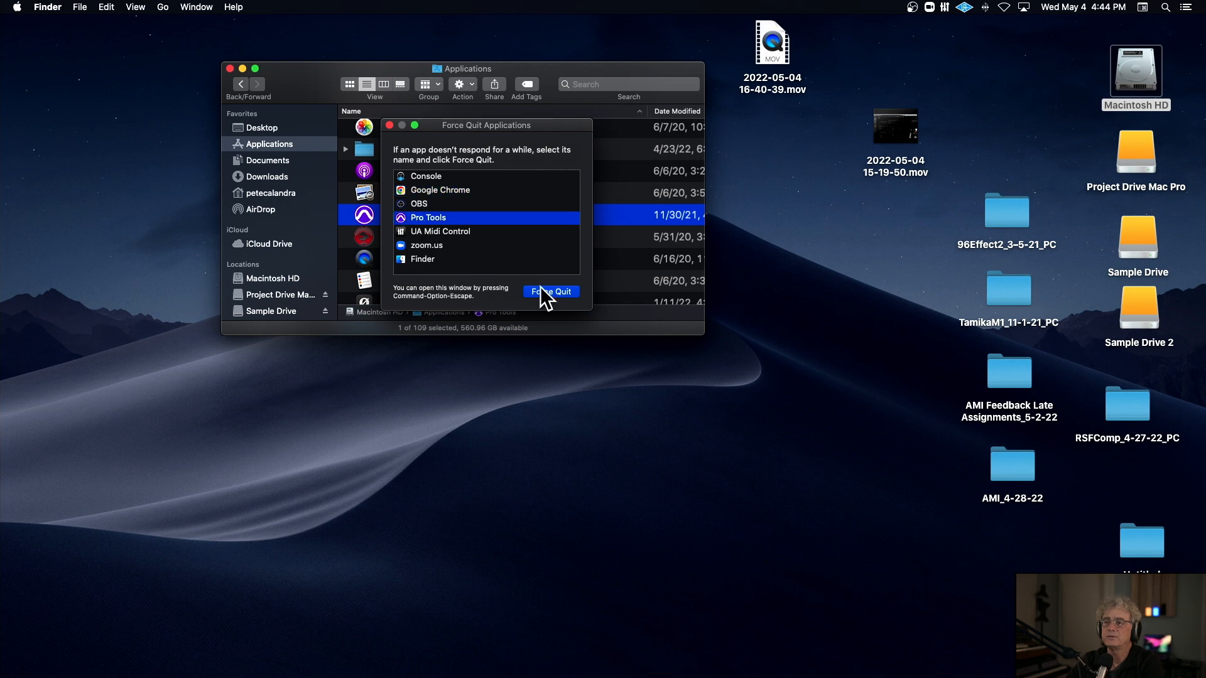
pyautogui.click(544, 292)
pyautogui.click(597, 185)
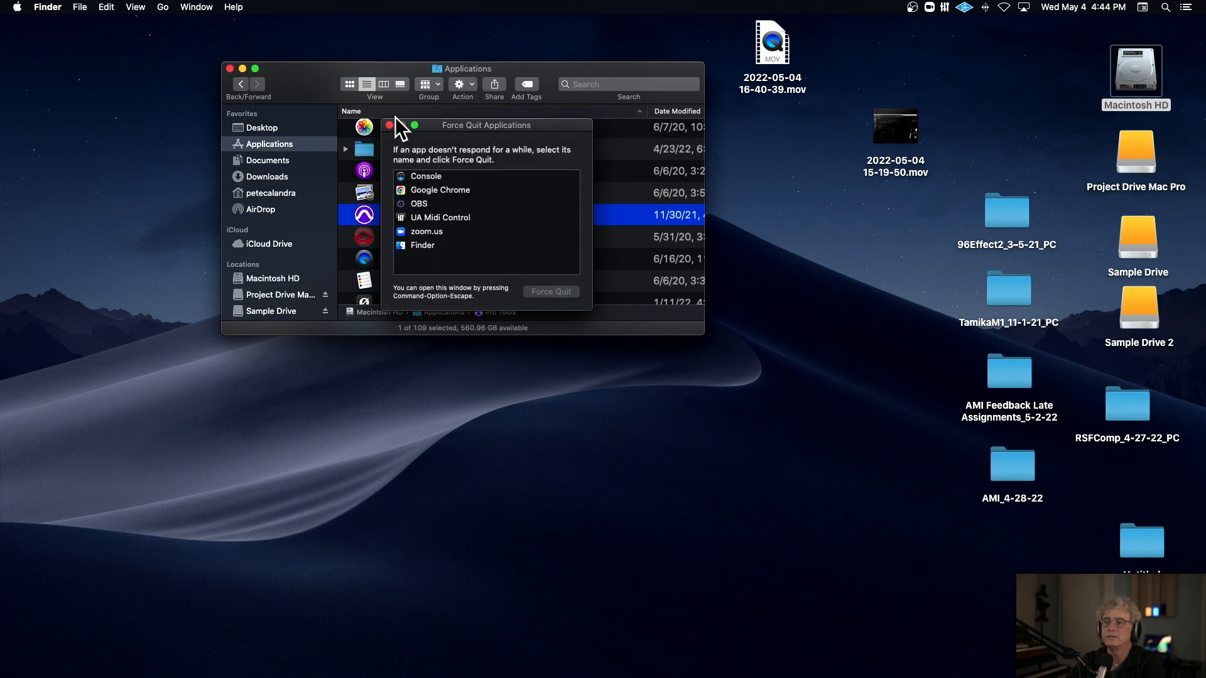
pyautogui.click(389, 126)
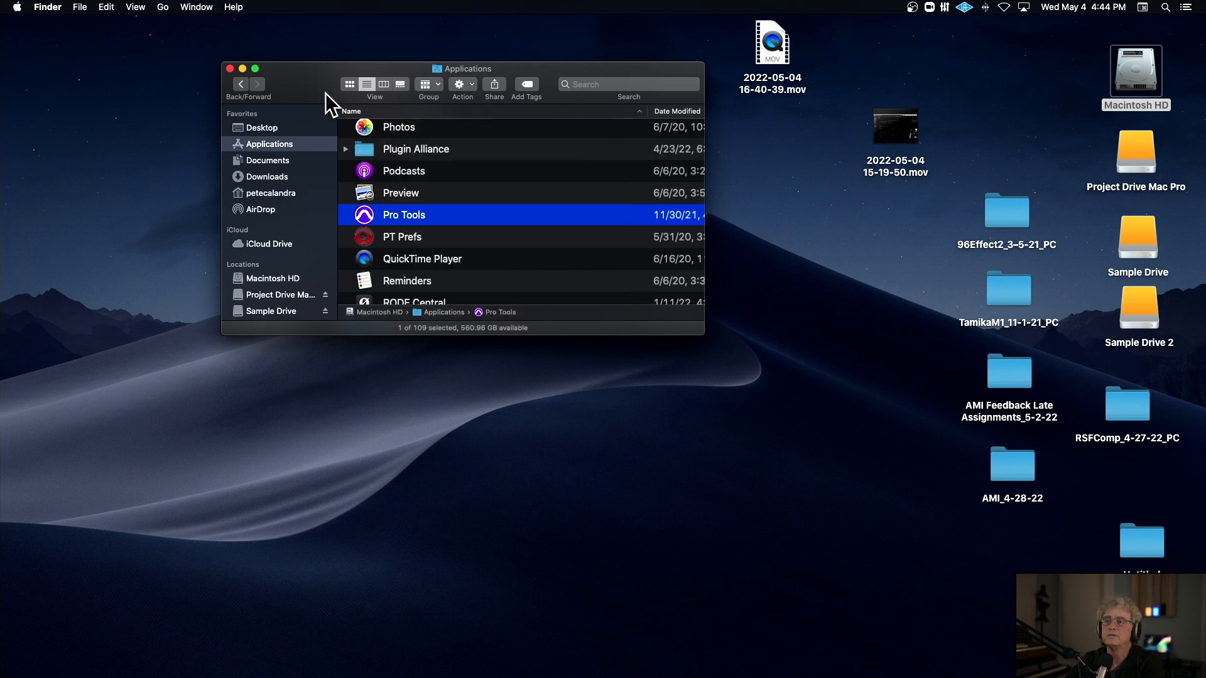
pyautogui.click(230, 69)
pyautogui.moveTo(814, 669)
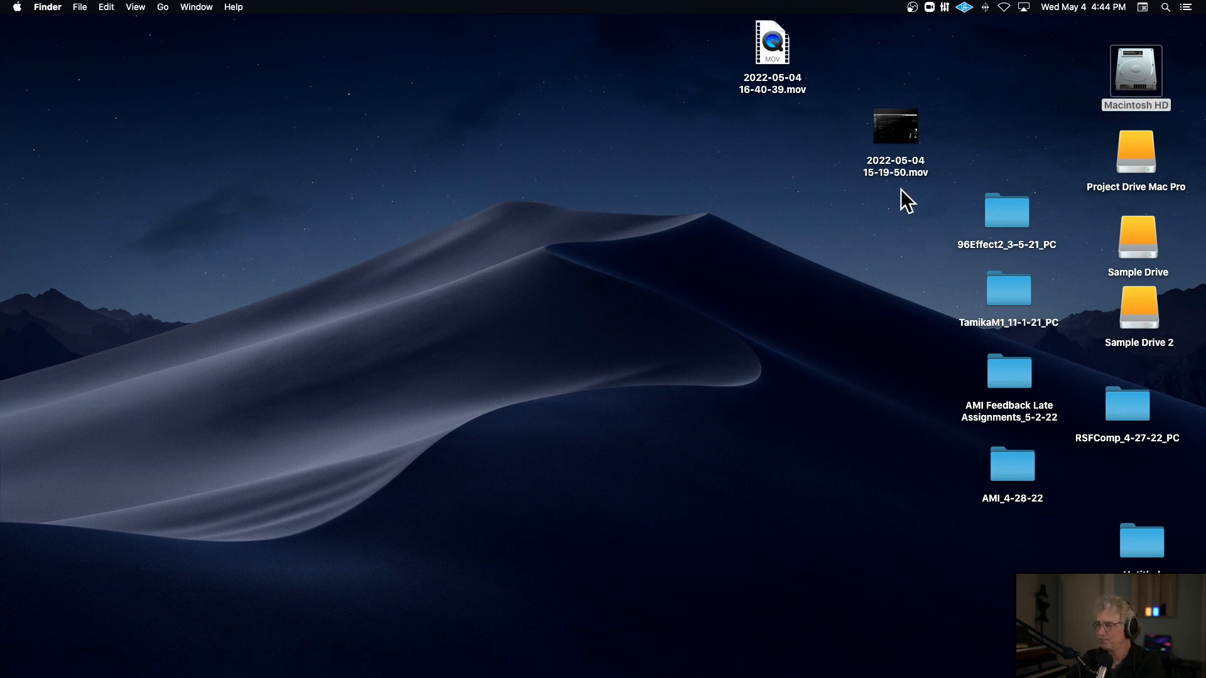
pyautogui.moveTo(880, 135); pyautogui.dragTo(1019, 125)
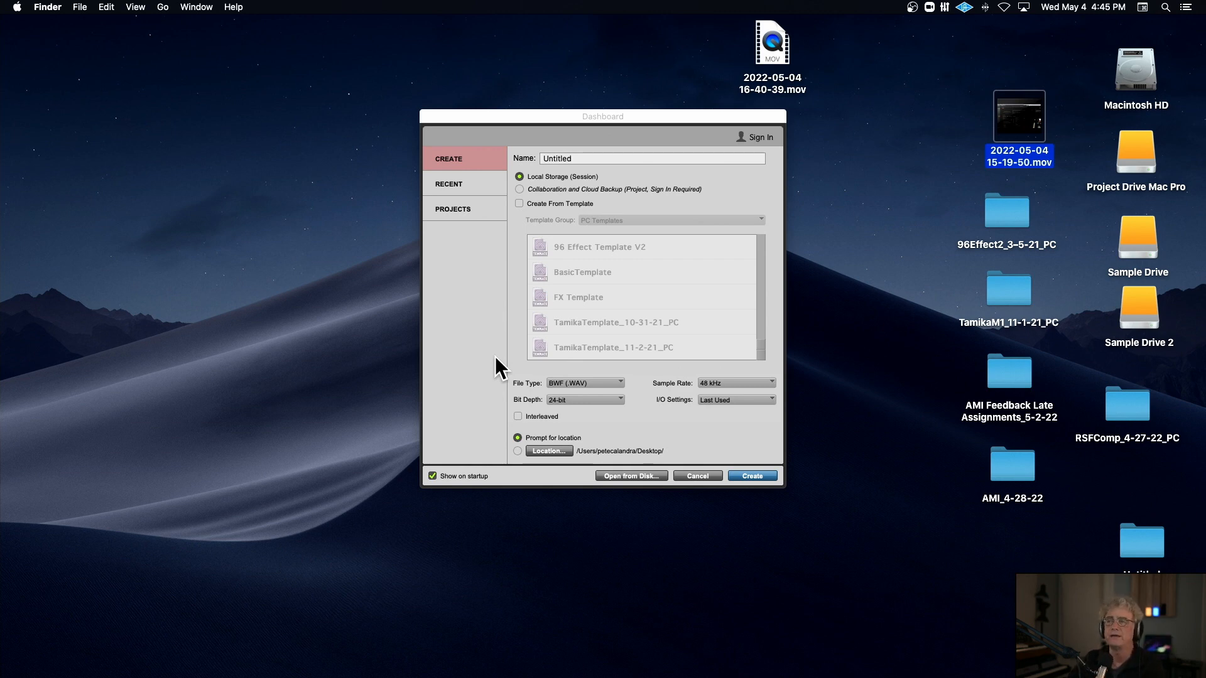
# Configure the new session in the Dashboard with a 44.1 kHz sample rate and interleaved files
pyautogui.click(571, 108)
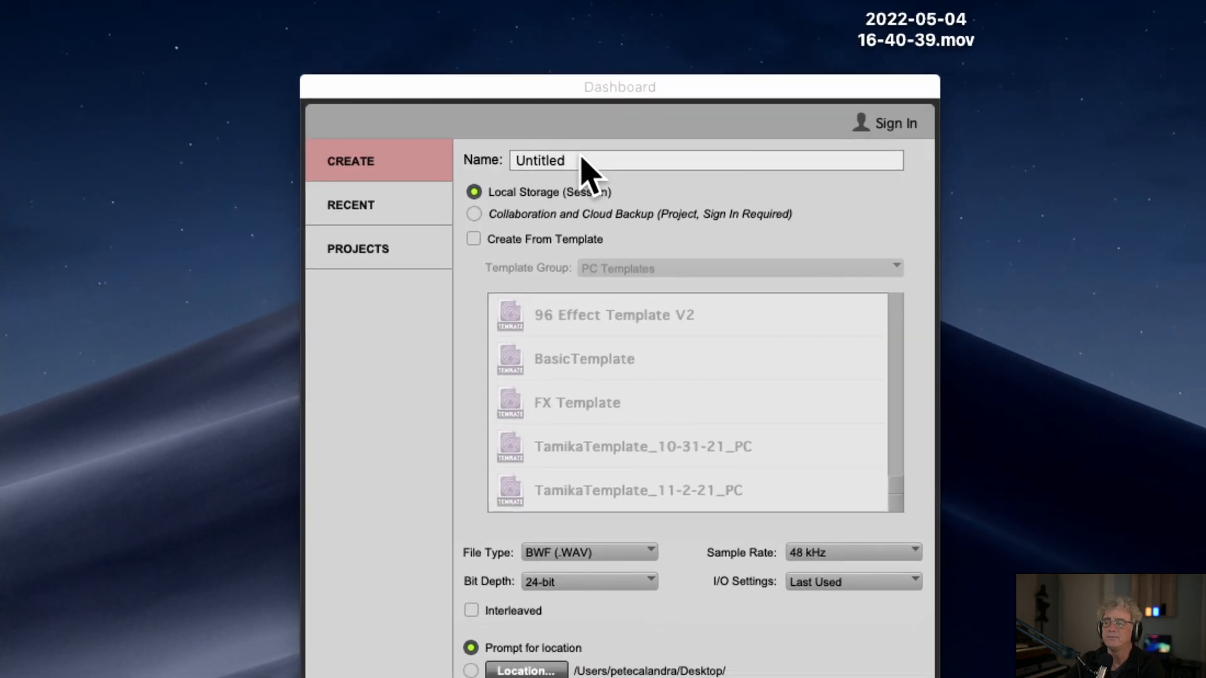
pyautogui.moveTo(531, 99); pyautogui.dragTo(488, 60)
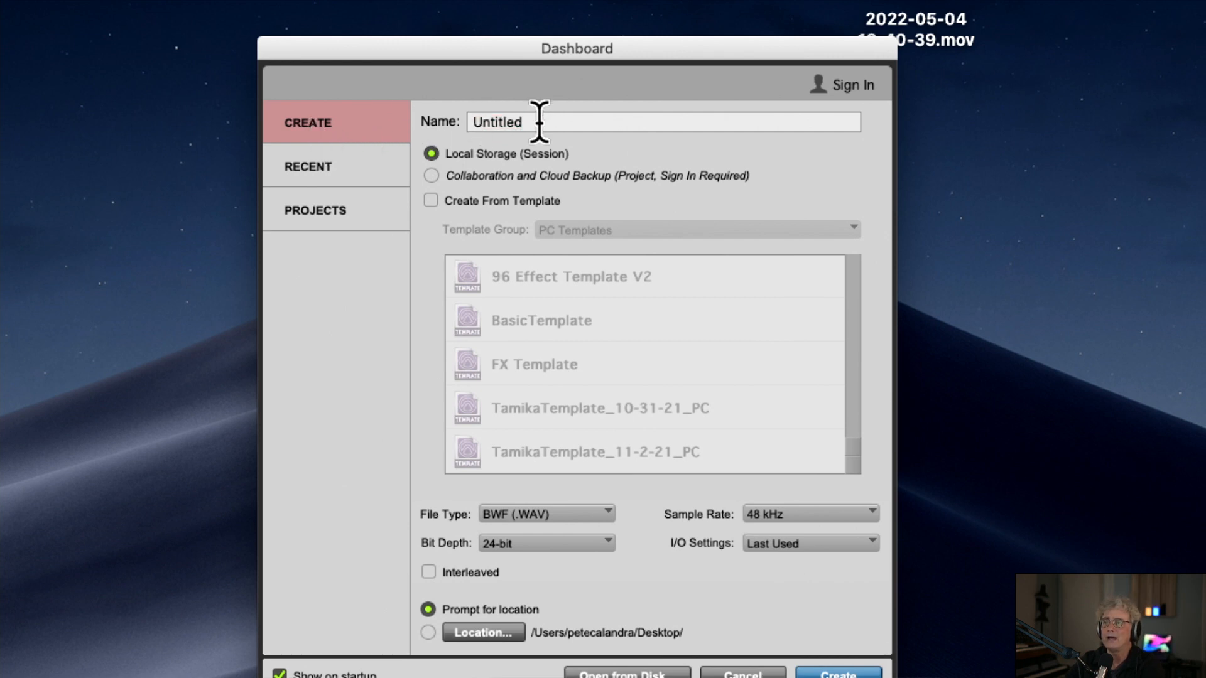
pyautogui.moveTo(547, 119); pyautogui.dragTo(424, 110)
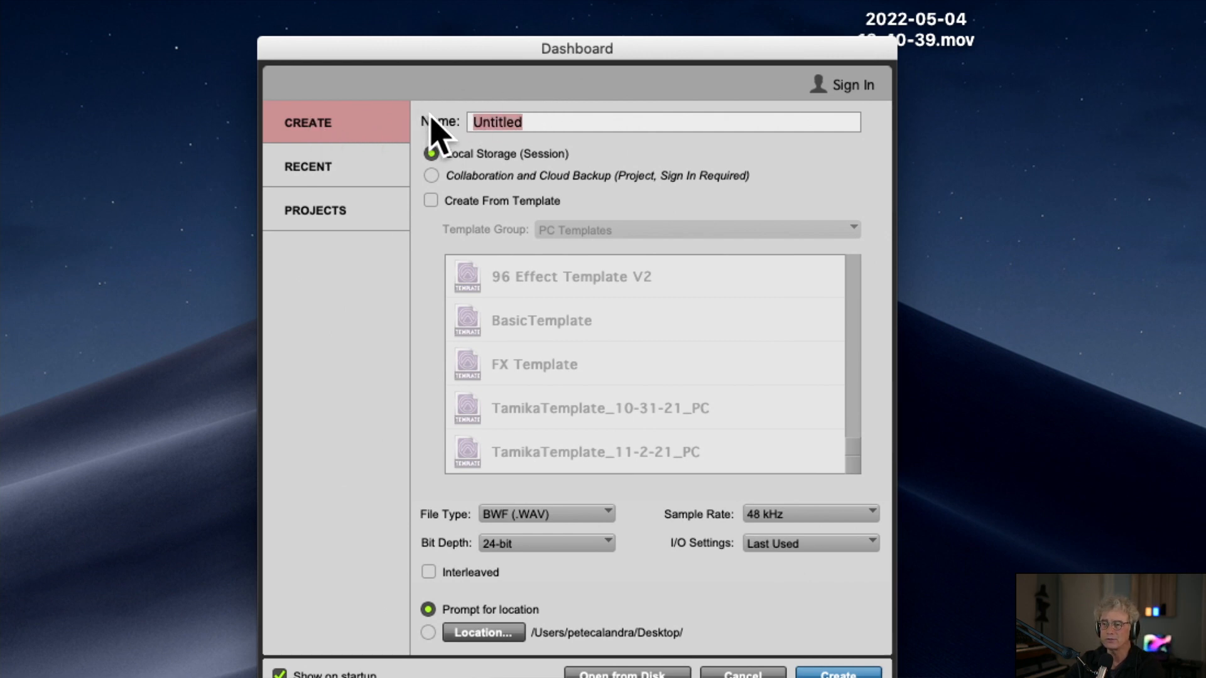
pyautogui.moveTo(441, 52); pyautogui.dragTo(444, 25)
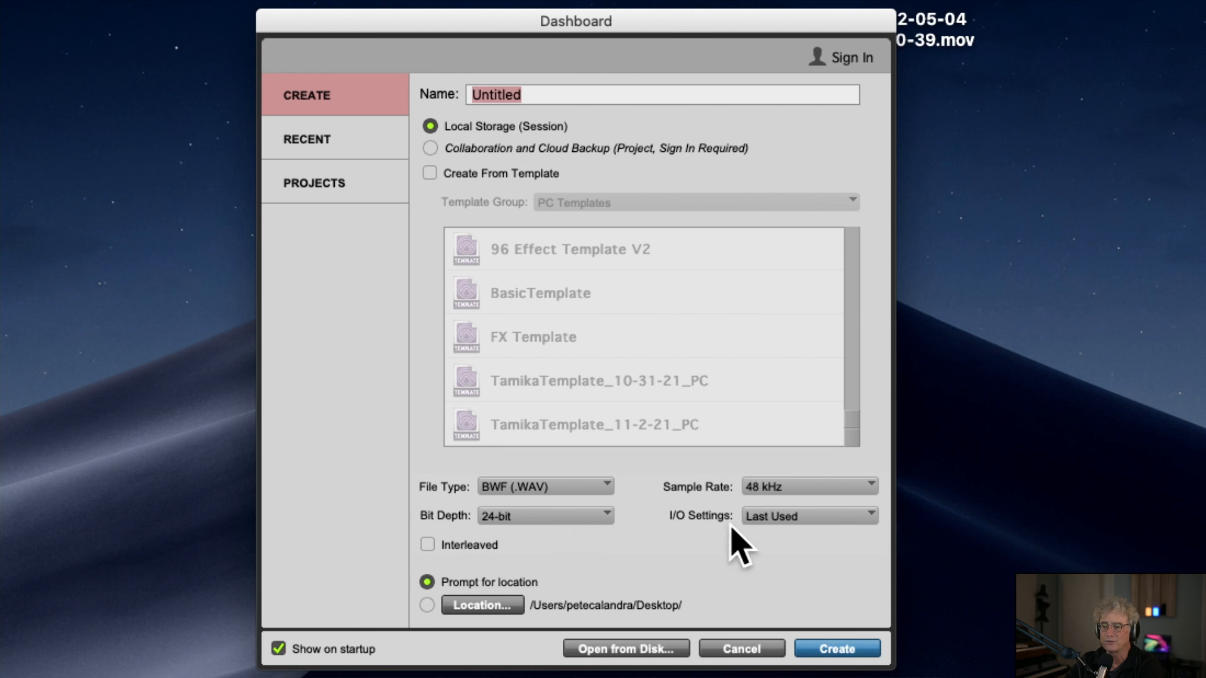
pyautogui.click(791, 484)
pyautogui.click(804, 470)
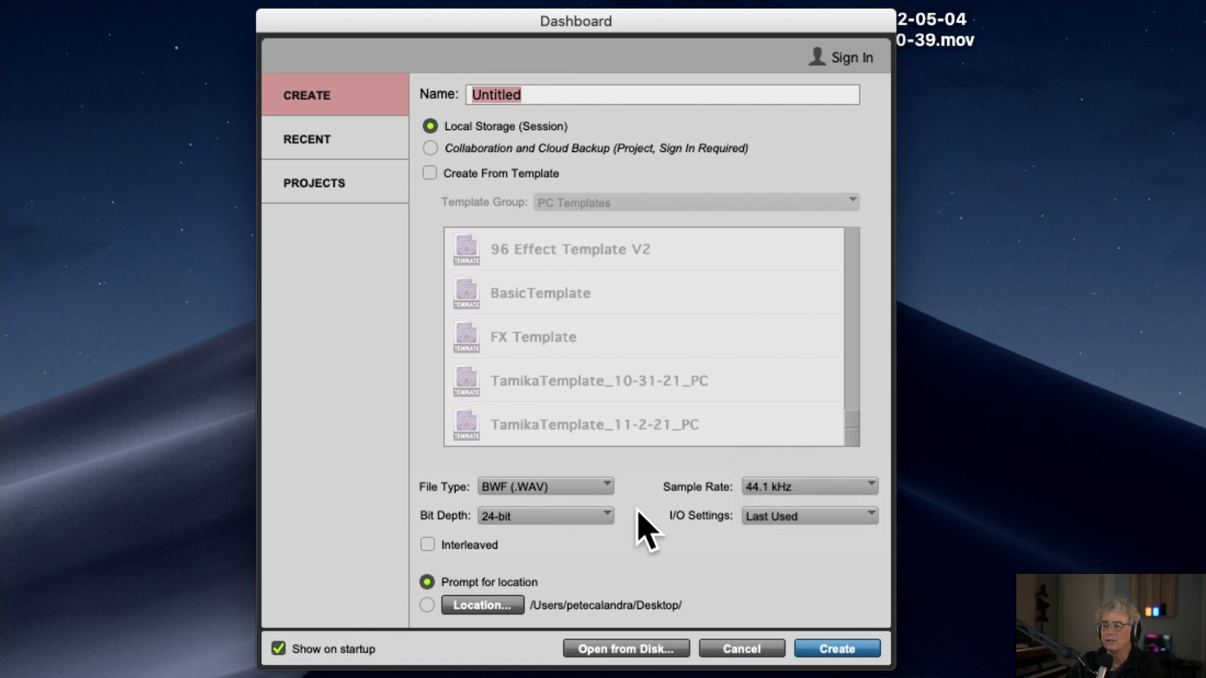
pyautogui.click(428, 545)
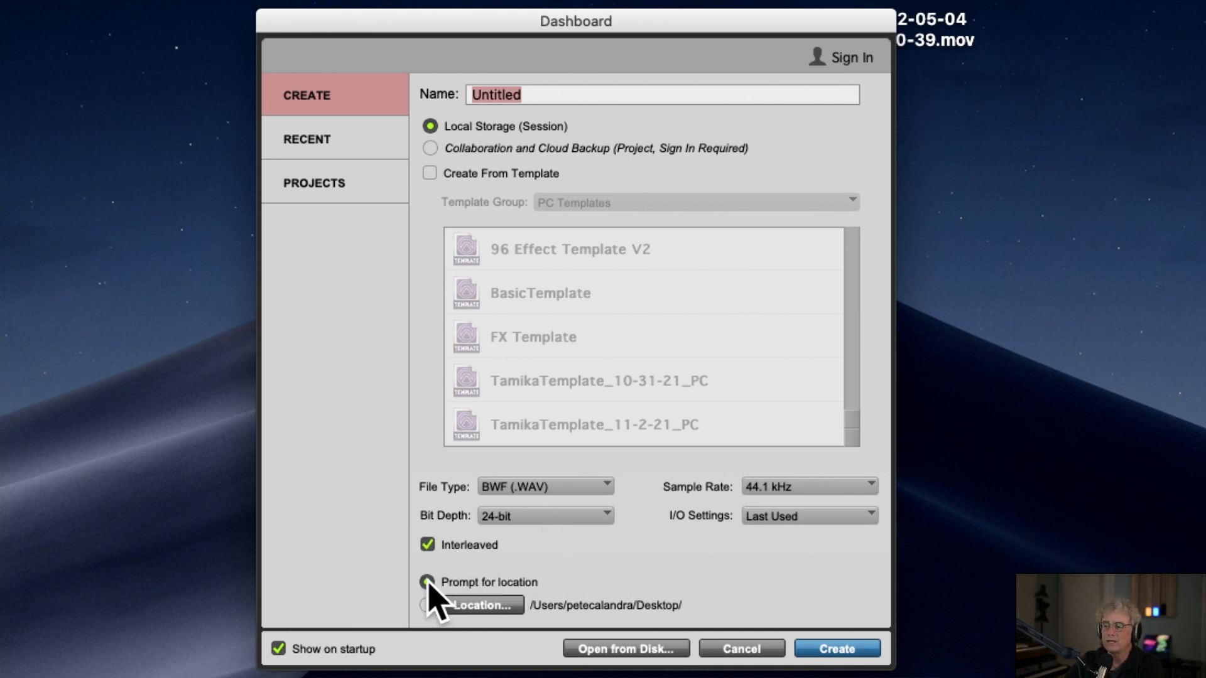
# Create the session and save it on the Desktop as RSF_5-4-22_PC
pyautogui.click(828, 647)
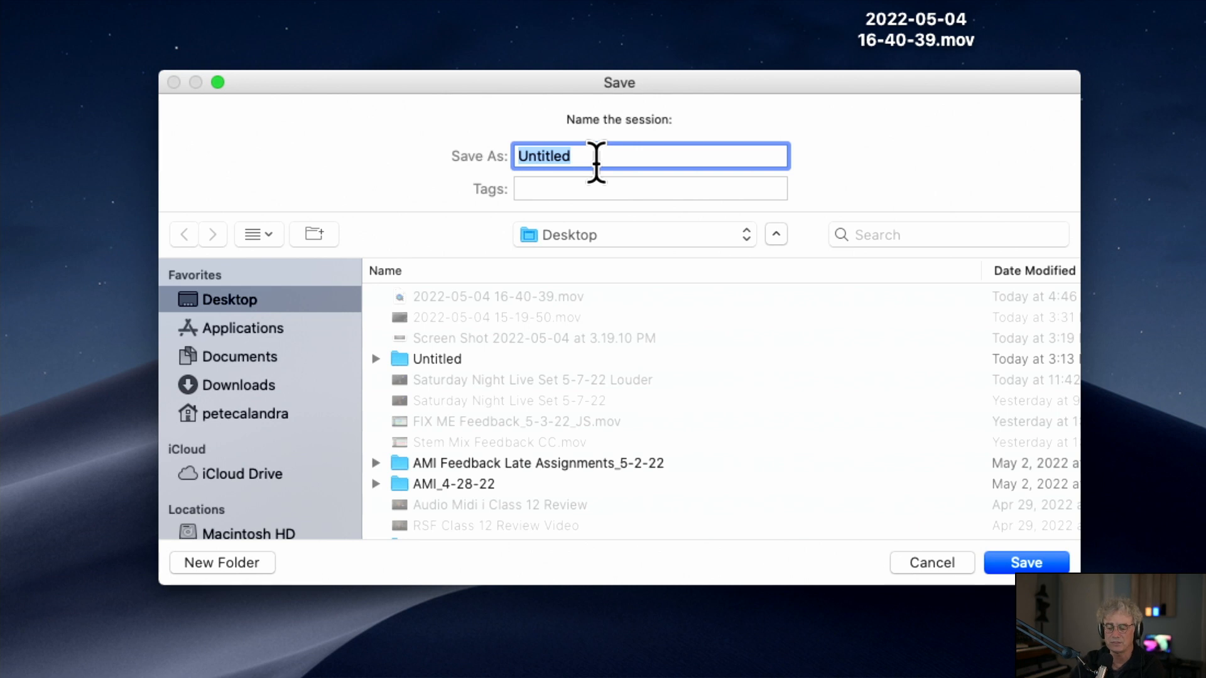
pyautogui.write('RSF')
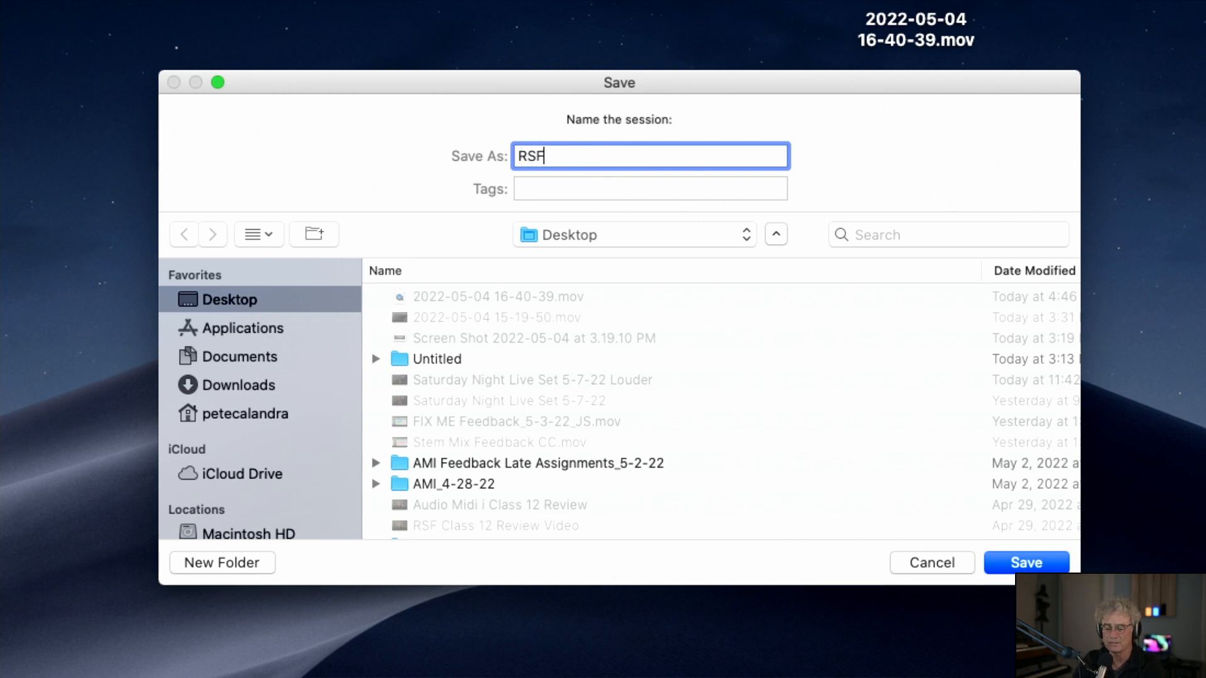
pyautogui.write('_5-4-22_PC')
pyautogui.press('Return')
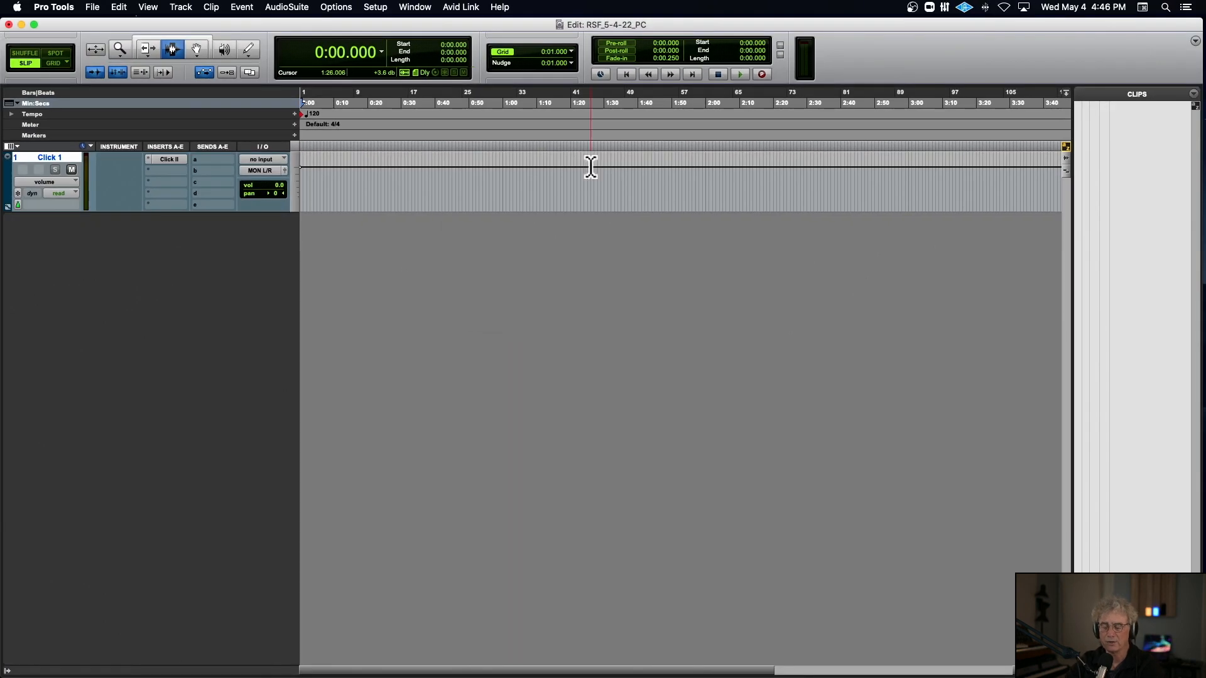
# Close the RSF_5-4-22_PC session without saving changes
pyautogui.press('super+shift+w')
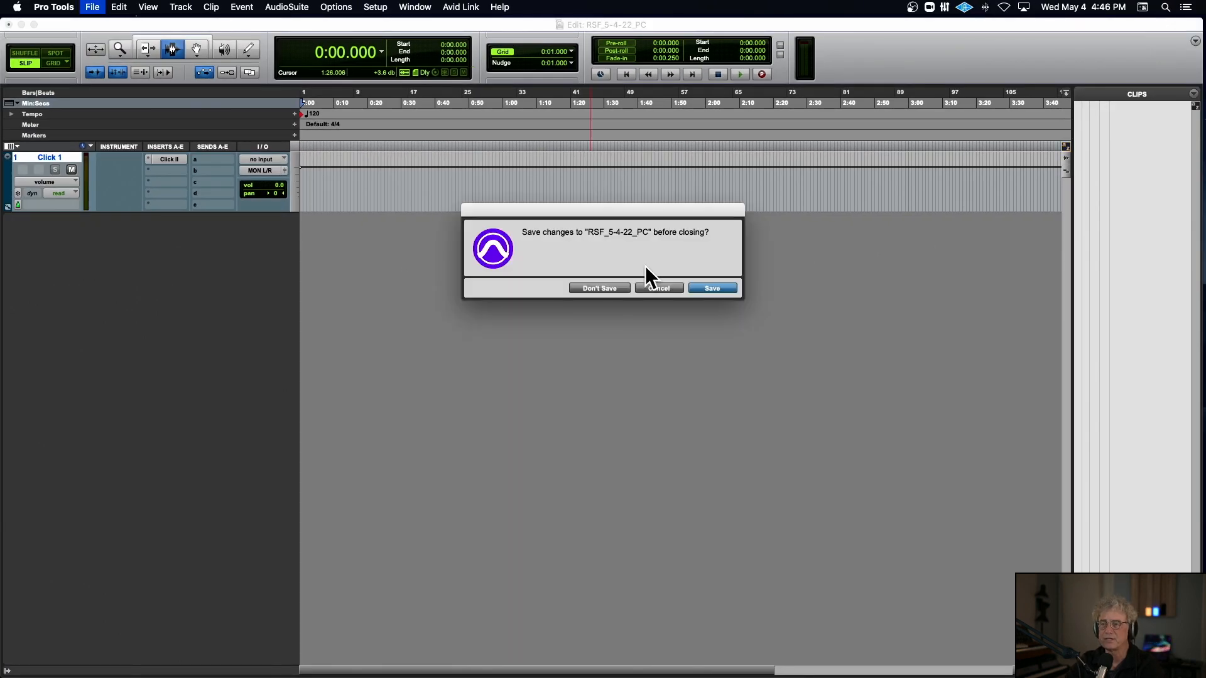
pyautogui.click(613, 290)
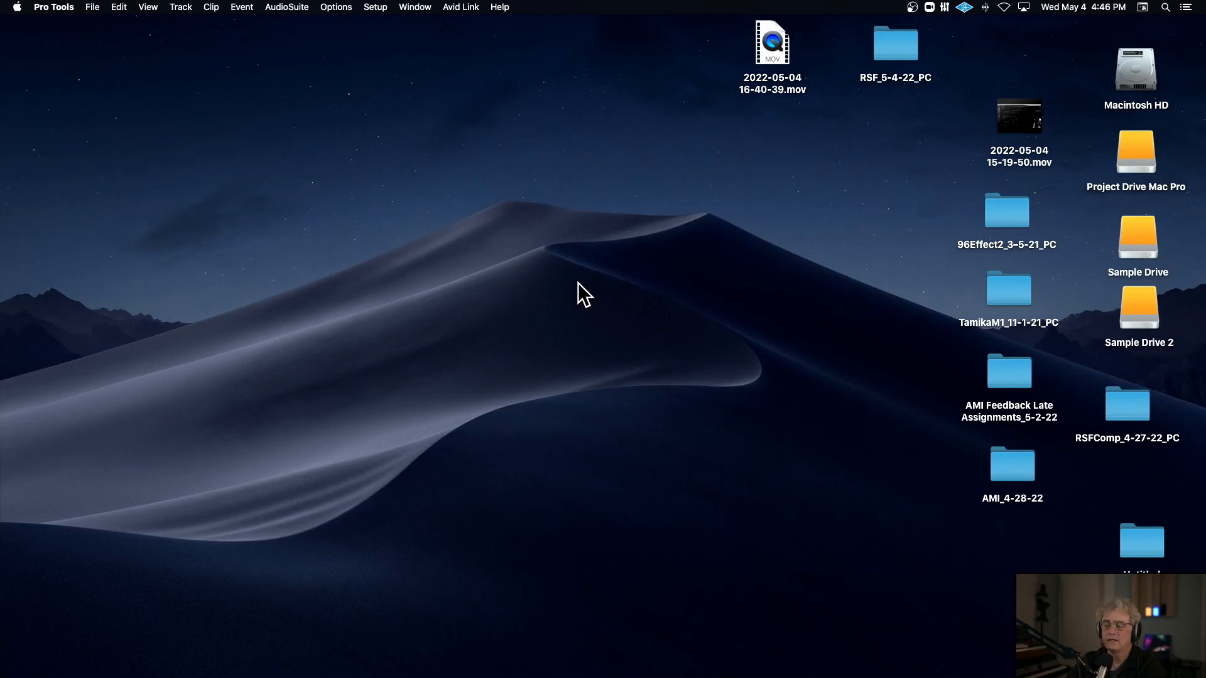
# Reopen the Dashboard and browse its list of recent sessions
pyautogui.press('super+n')
pyautogui.moveTo(583, 122); pyautogui.dragTo(572, 91)
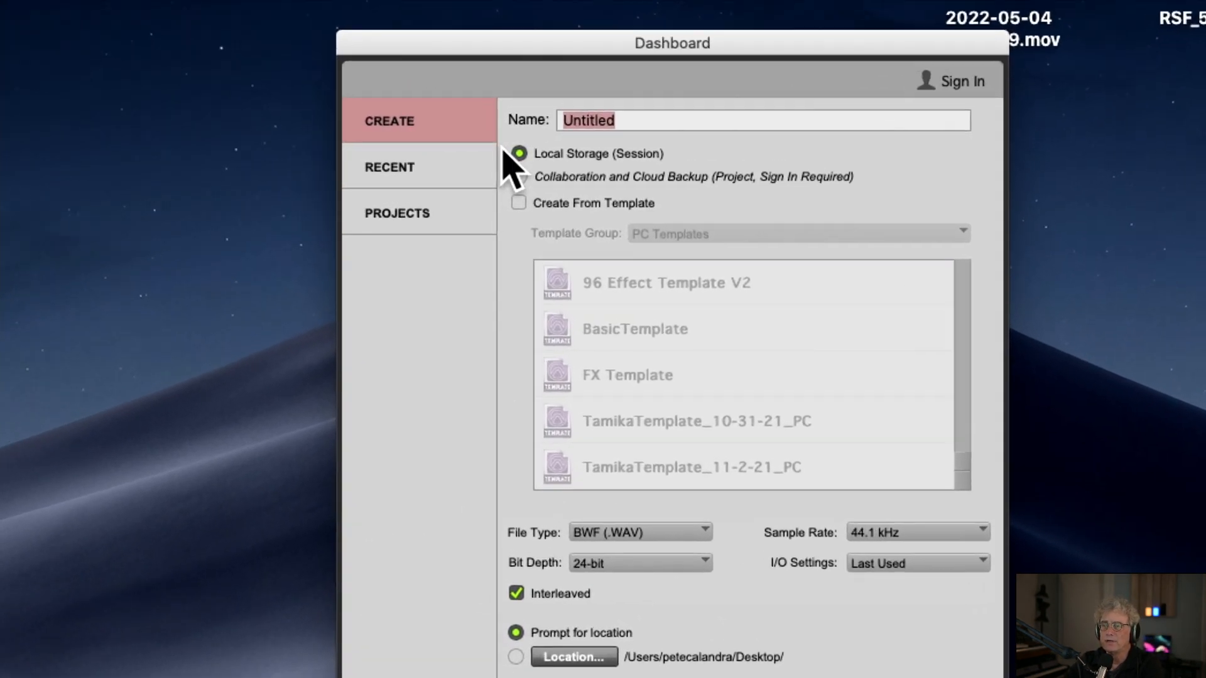
pyautogui.click(401, 164)
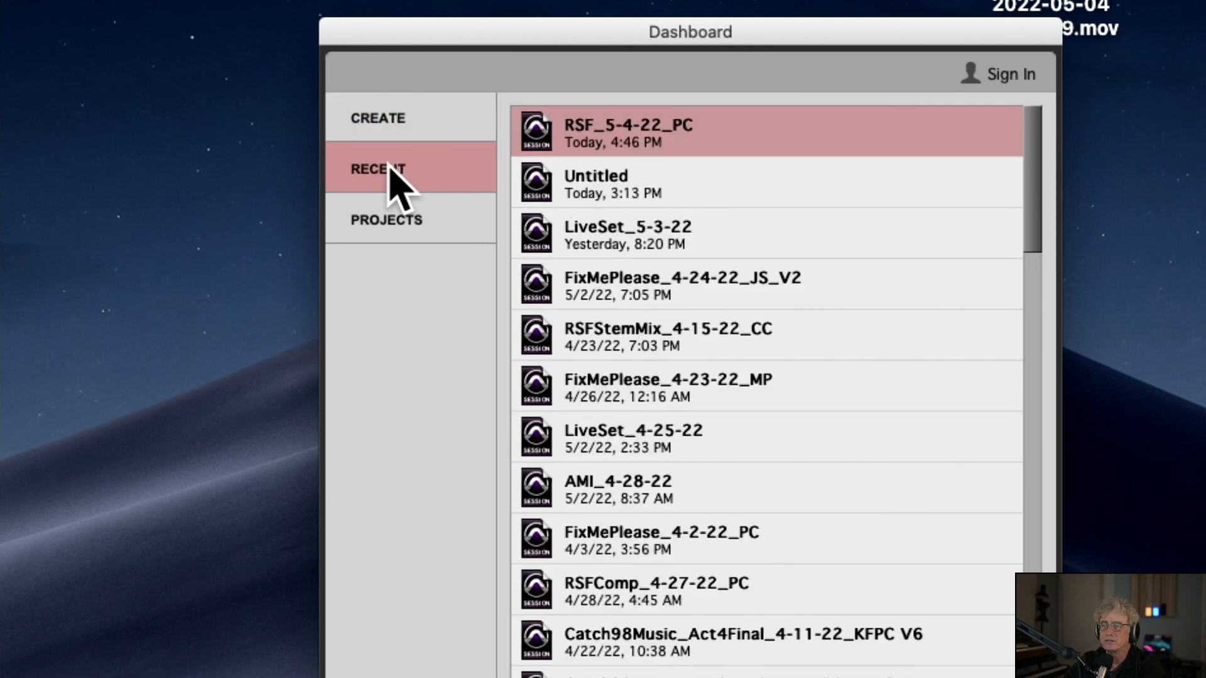
pyautogui.scroll(-10, 690, 179)
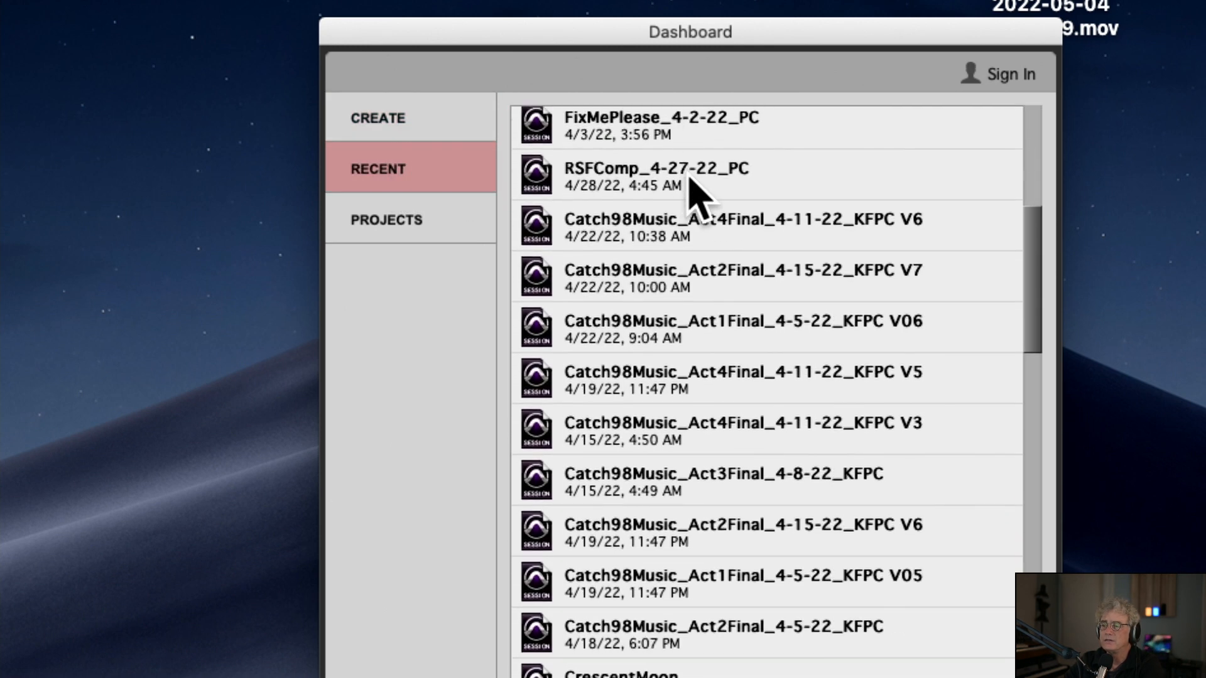
pyautogui.scroll(-15, 690, 180)
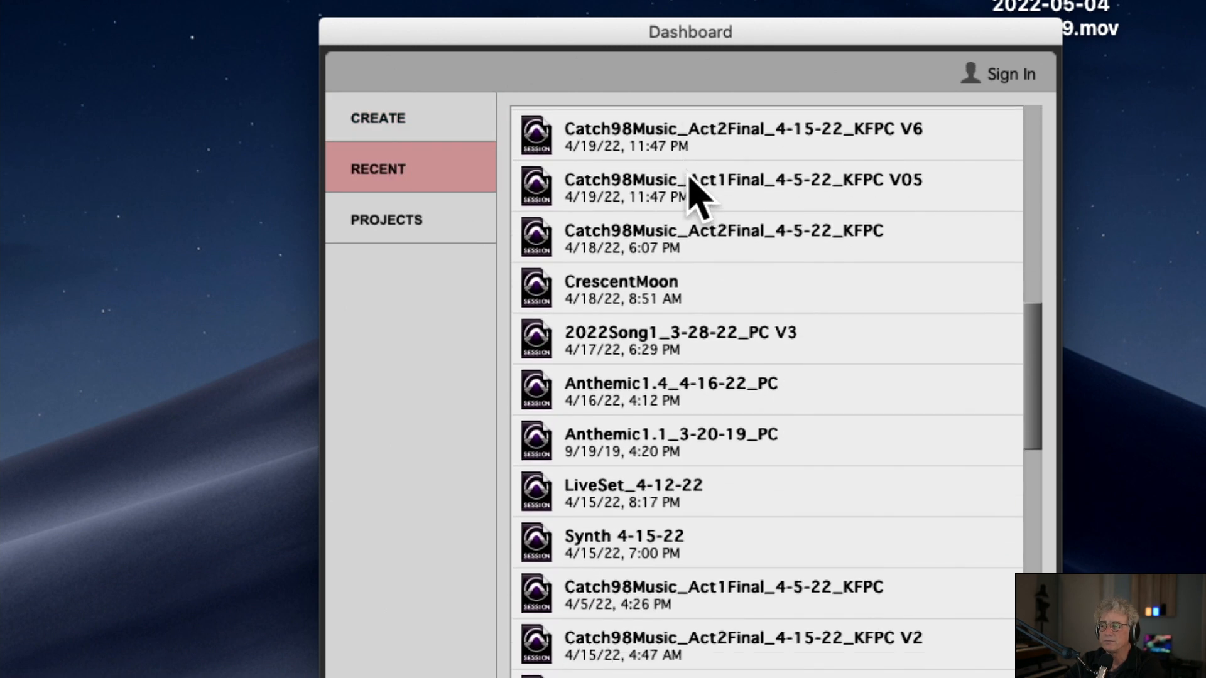
# Open the FixMePlease_4-2-22_PC session from the recent sessions and decline saving a detailed report
pyautogui.scroll(-10, 696, 195)
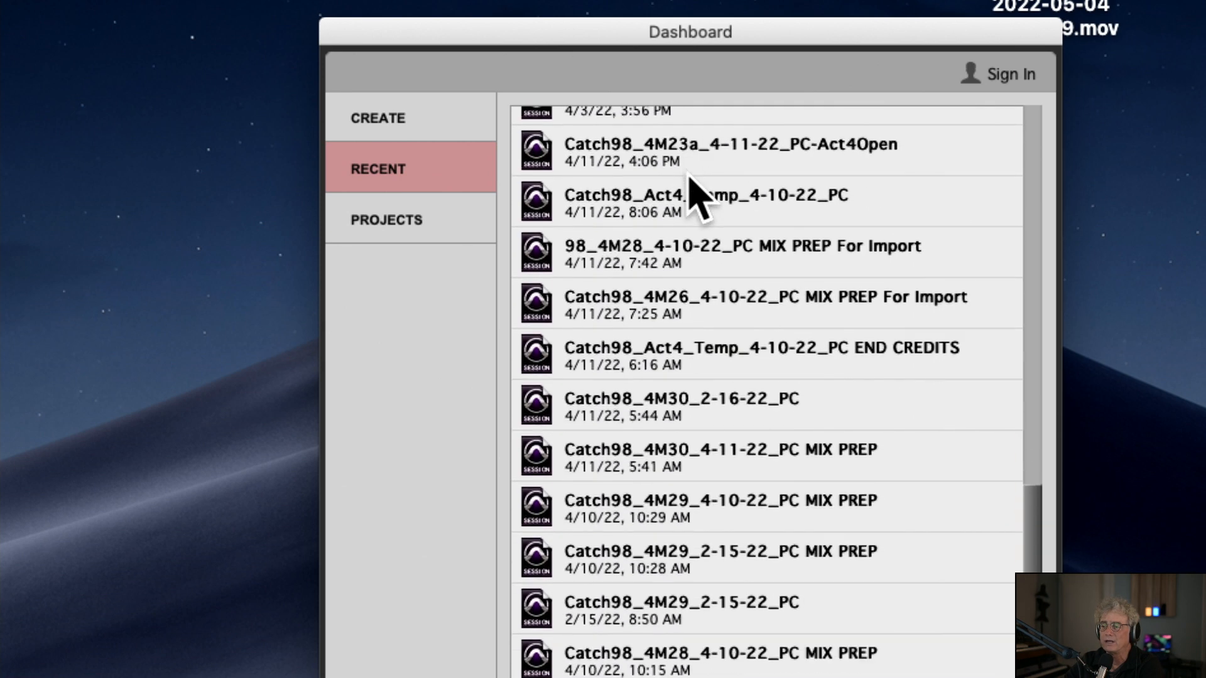
pyautogui.scroll(20, 696, 194)
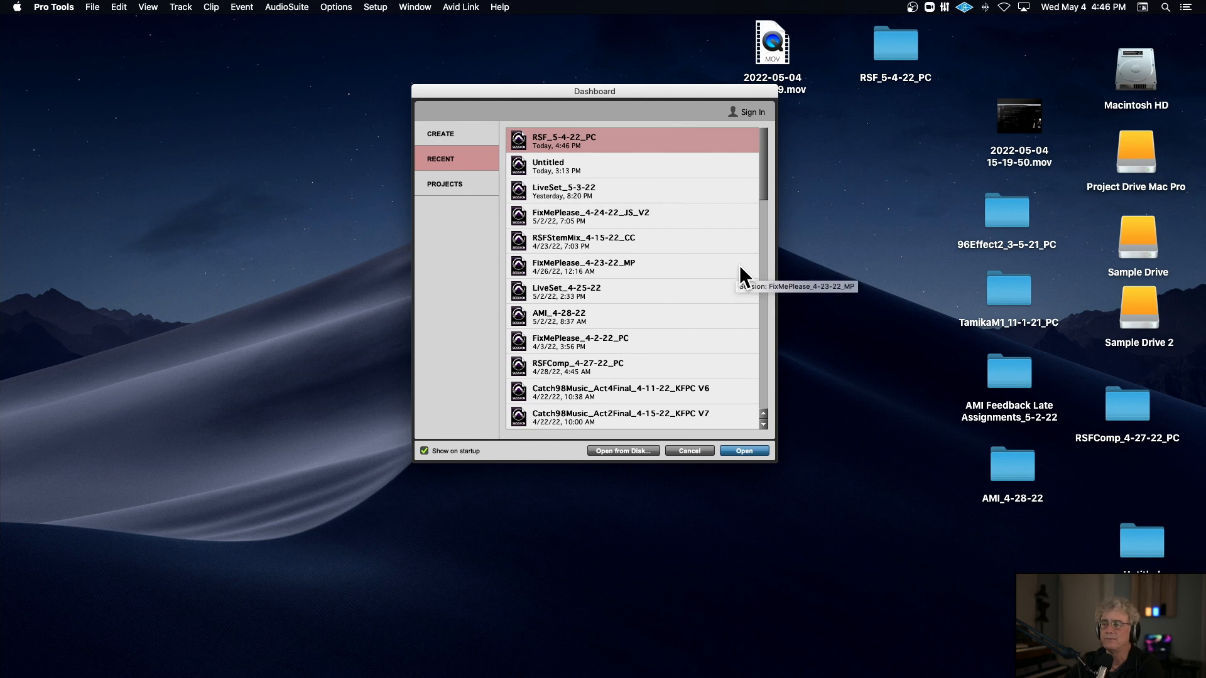
pyautogui.click(628, 246)
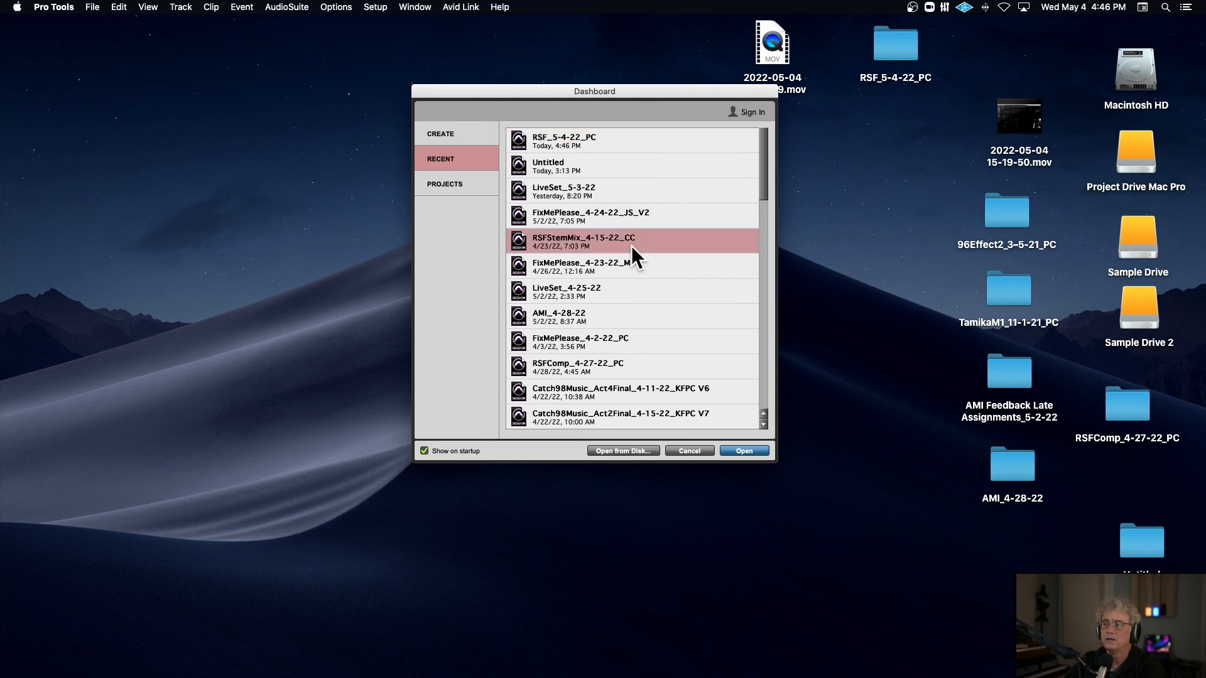
pyautogui.click(649, 292)
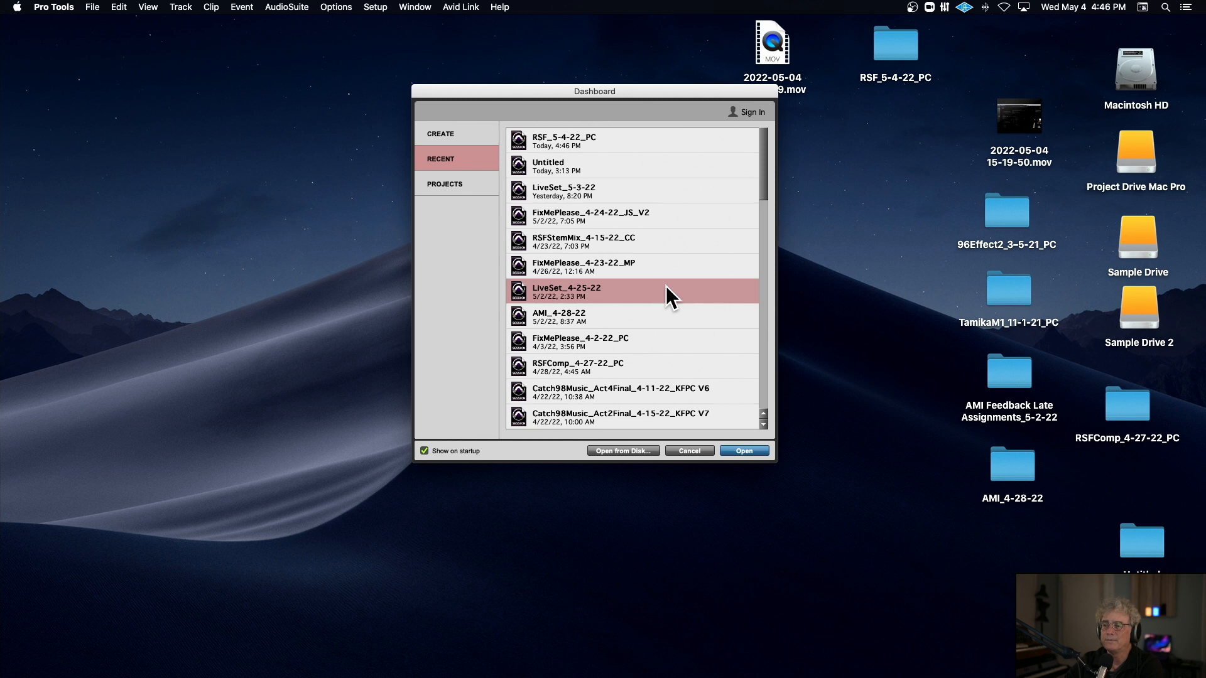
pyautogui.click(606, 343)
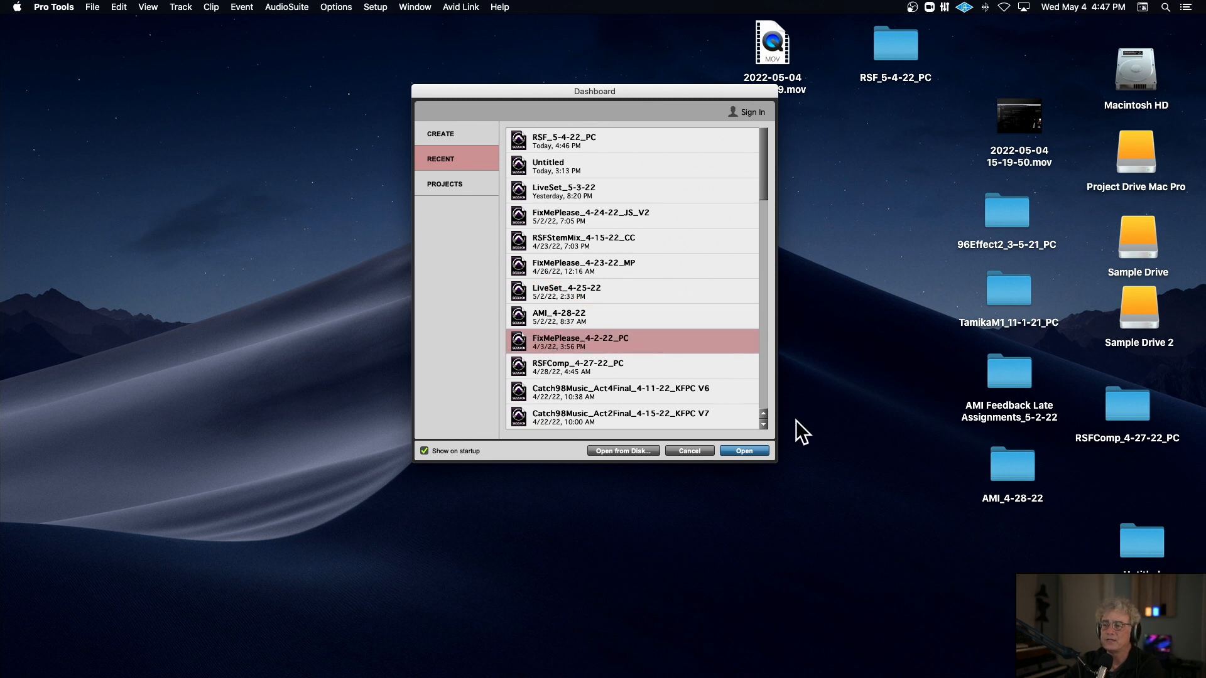
pyautogui.click(744, 451)
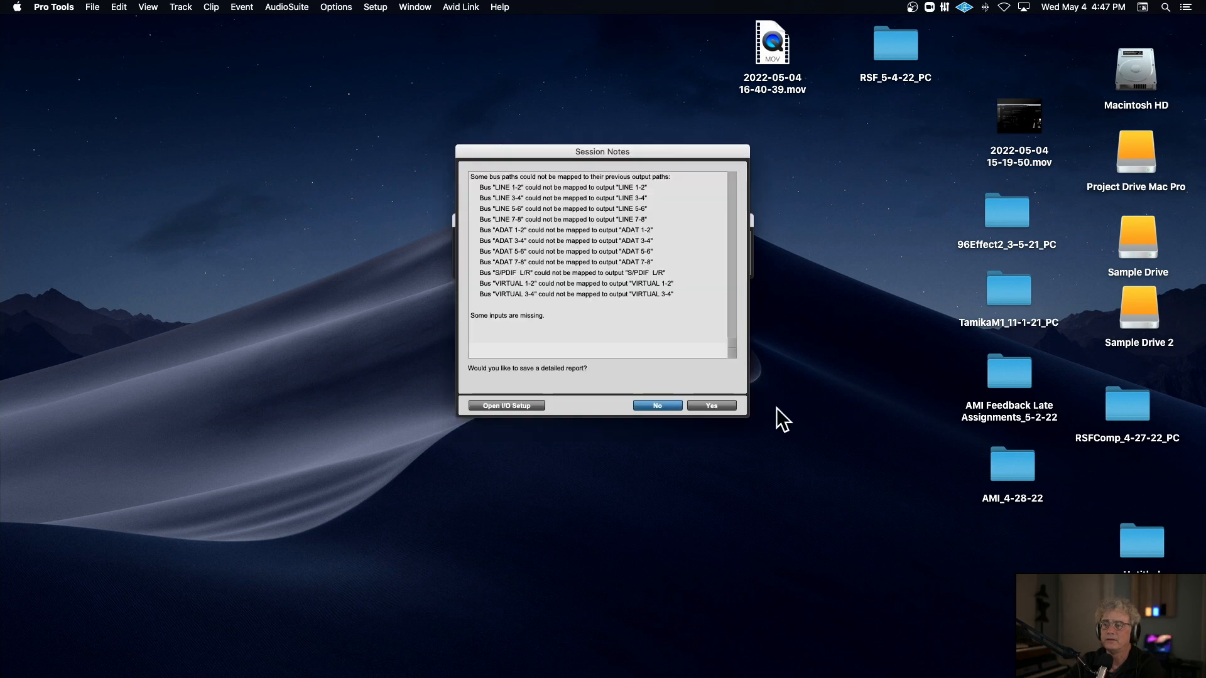
pyautogui.click(656, 407)
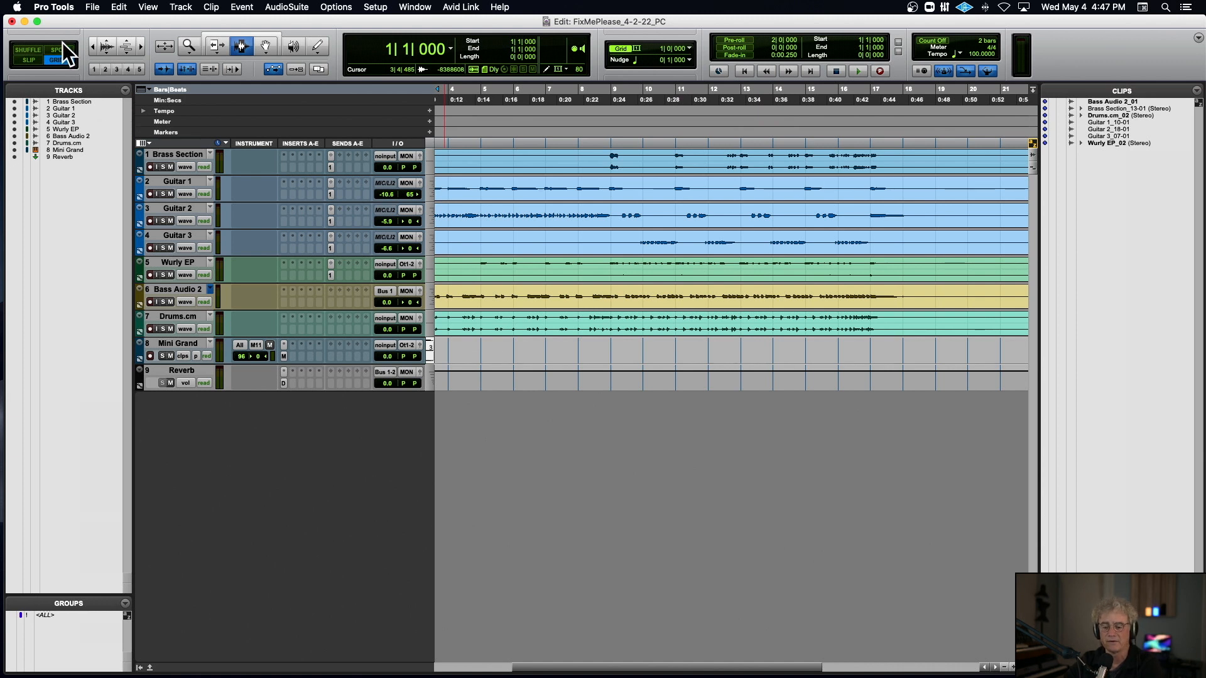
# Close the FixMePlease_4-2-22_PC session without saving and view the Dashboard's cloud projects and recent sessions
pyautogui.press('super+shift+w')
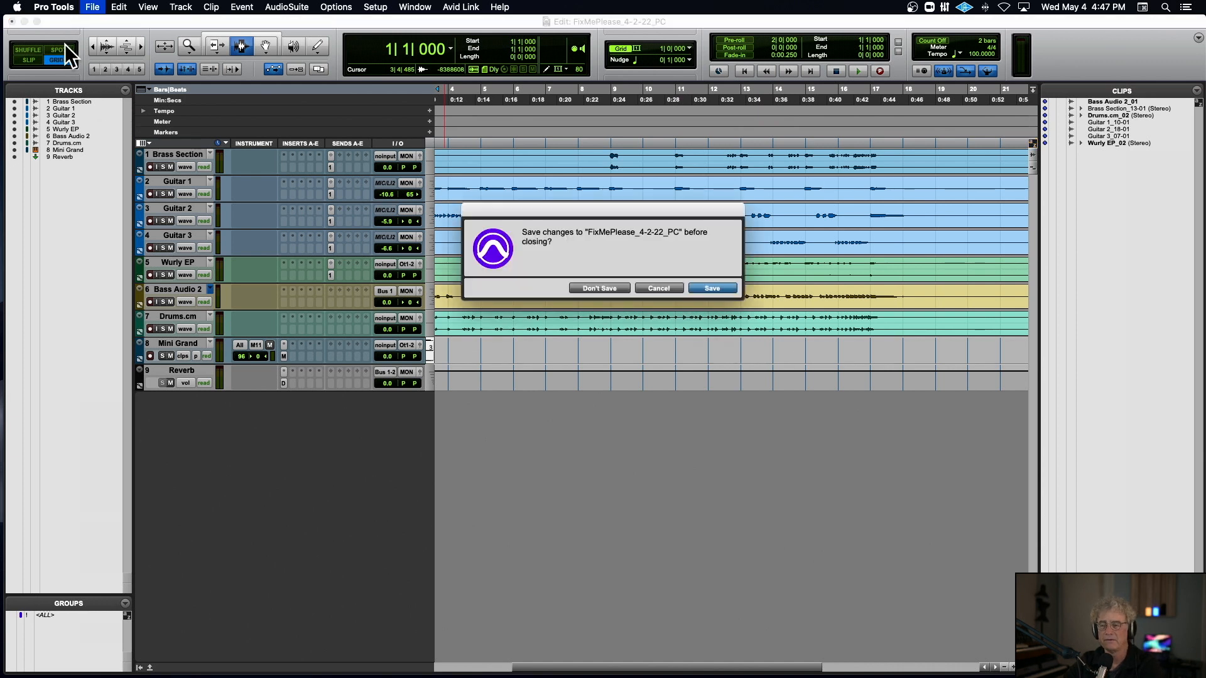
pyautogui.click(594, 288)
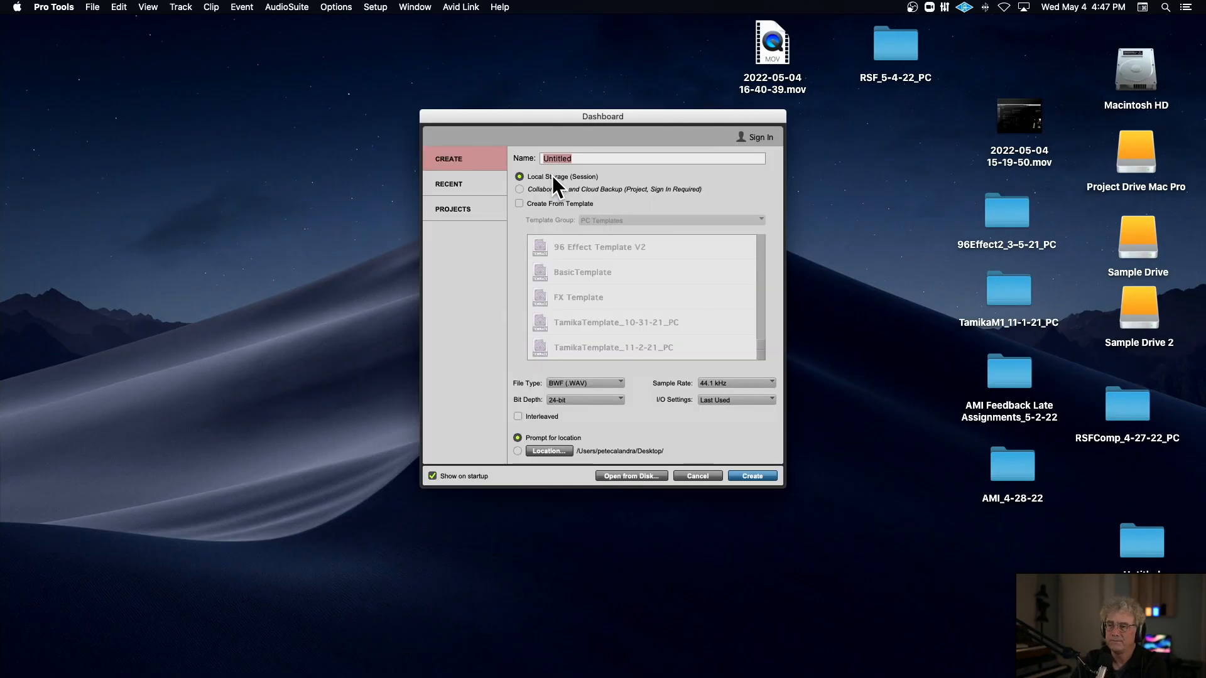
pyautogui.click(475, 209)
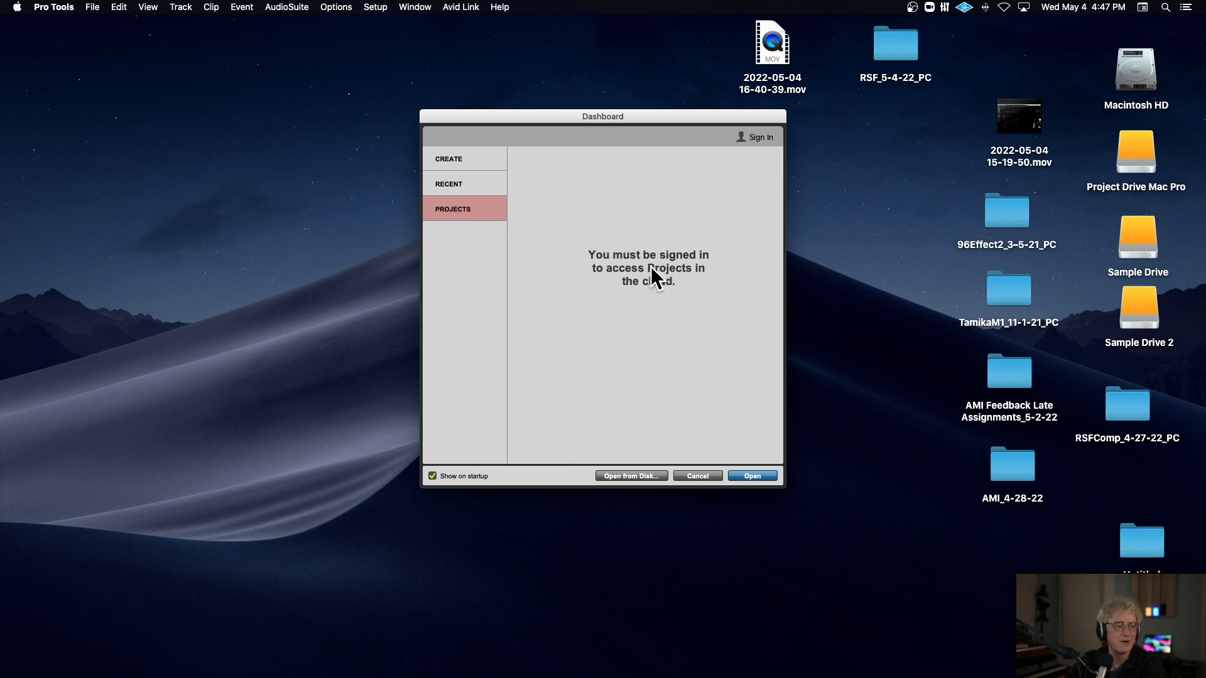
pyautogui.click(449, 185)
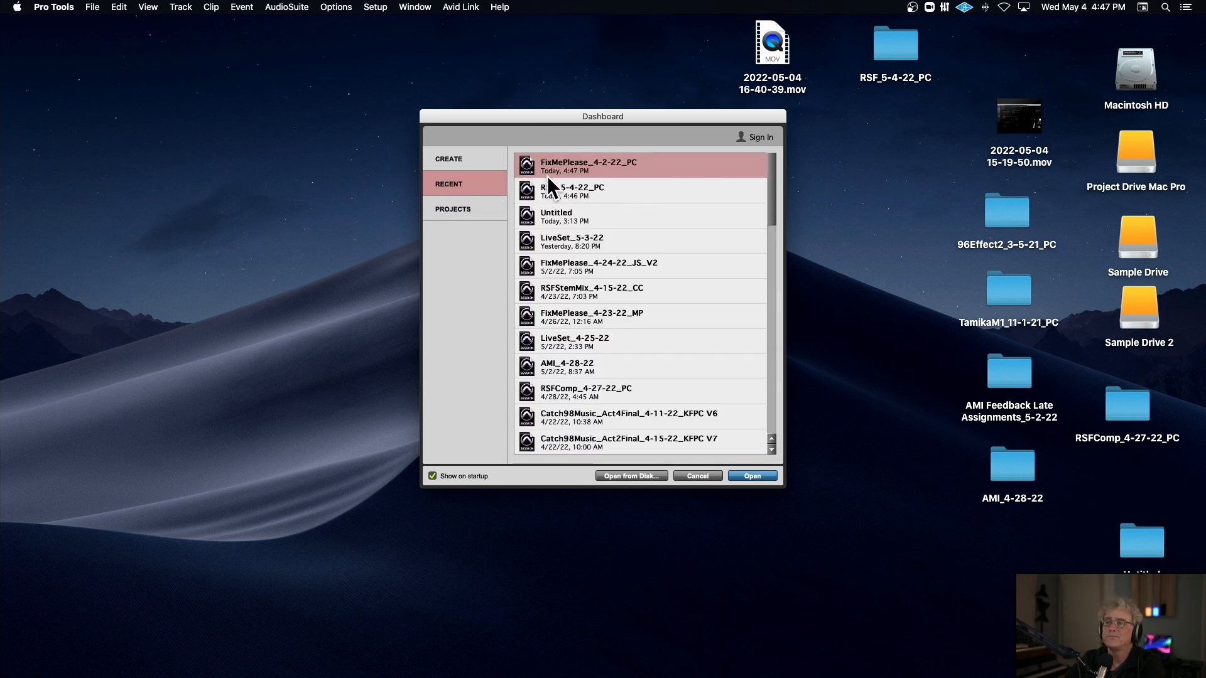
# Set up a new session from the Songwriter template group, using the Songwriter - Pianist - Lower CPU Usage template
pyautogui.click(466, 159)
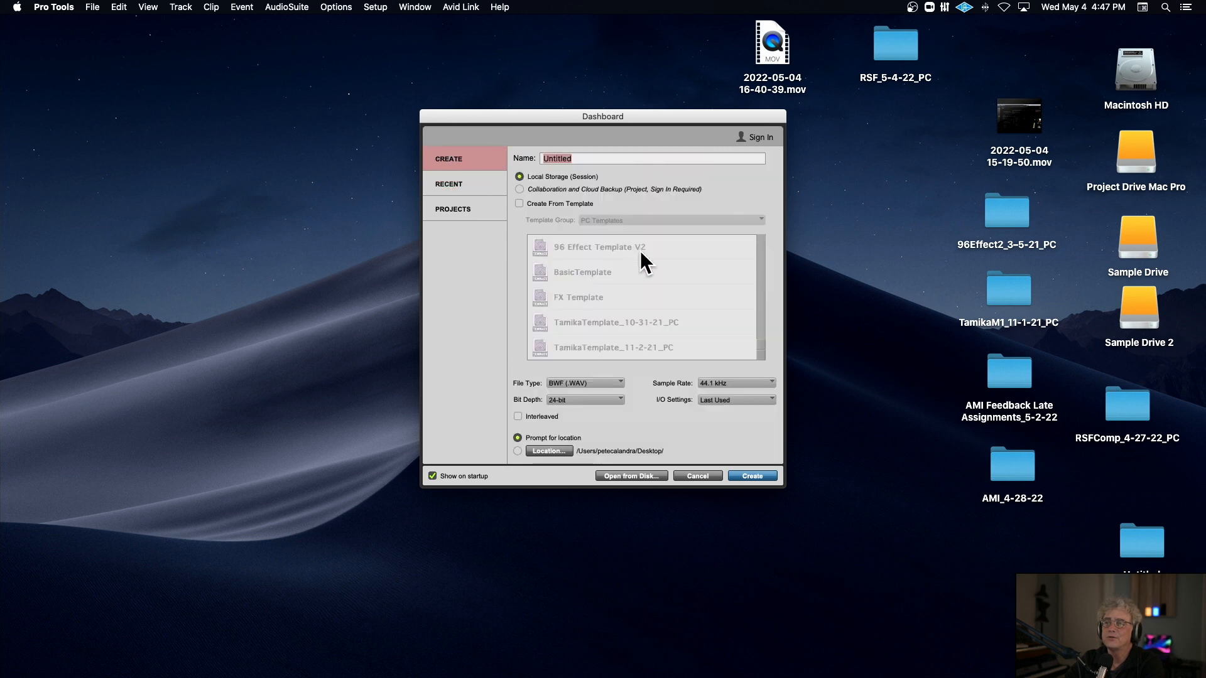
pyautogui.click(519, 203)
pyautogui.click(612, 218)
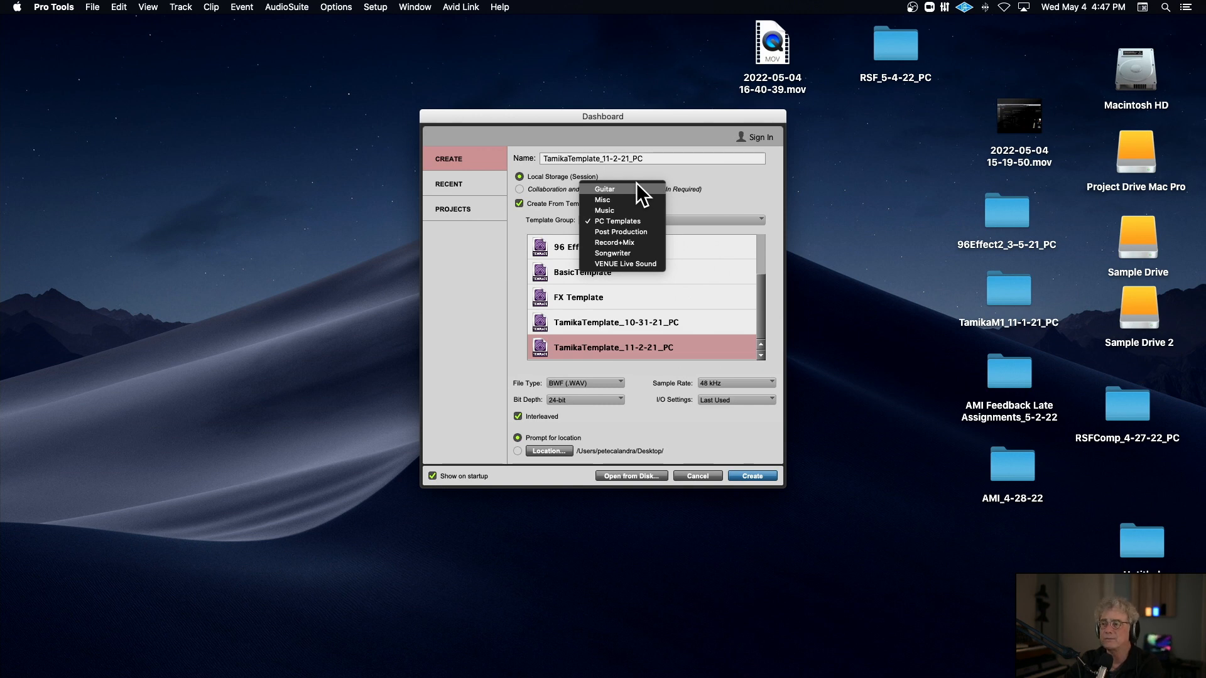
pyautogui.click(636, 250)
pyautogui.scroll(-1, 709, 295)
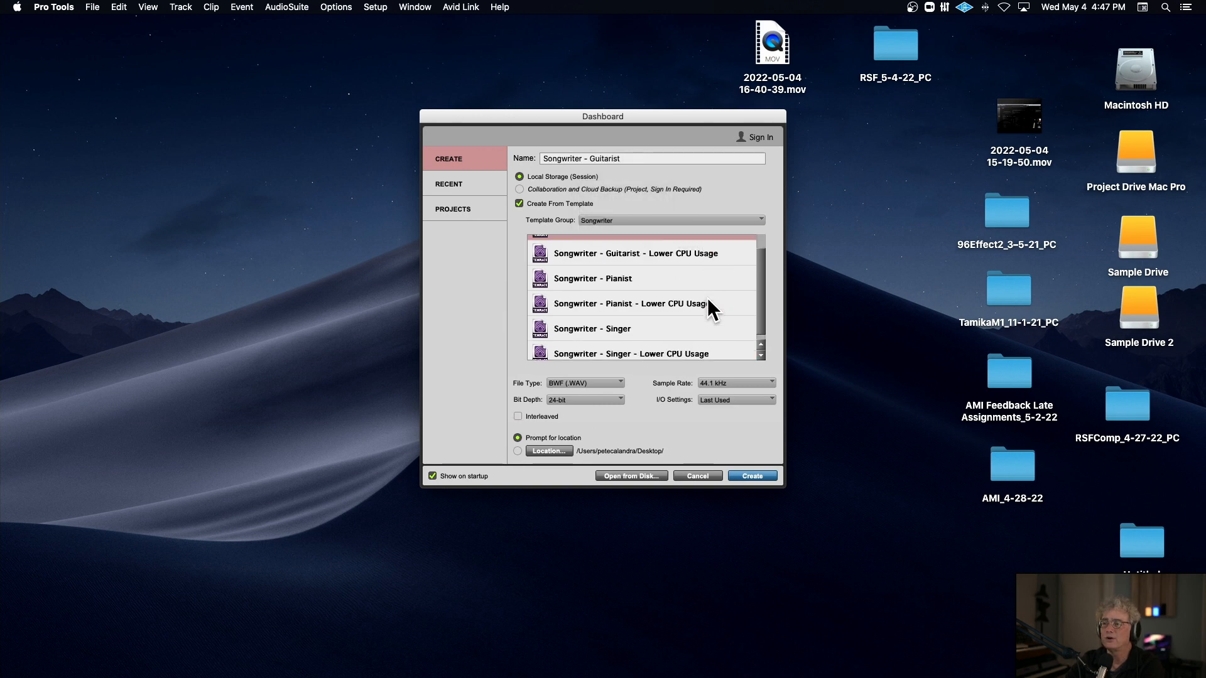
pyautogui.scroll(1, 707, 298)
pyautogui.scroll(-1, 707, 298)
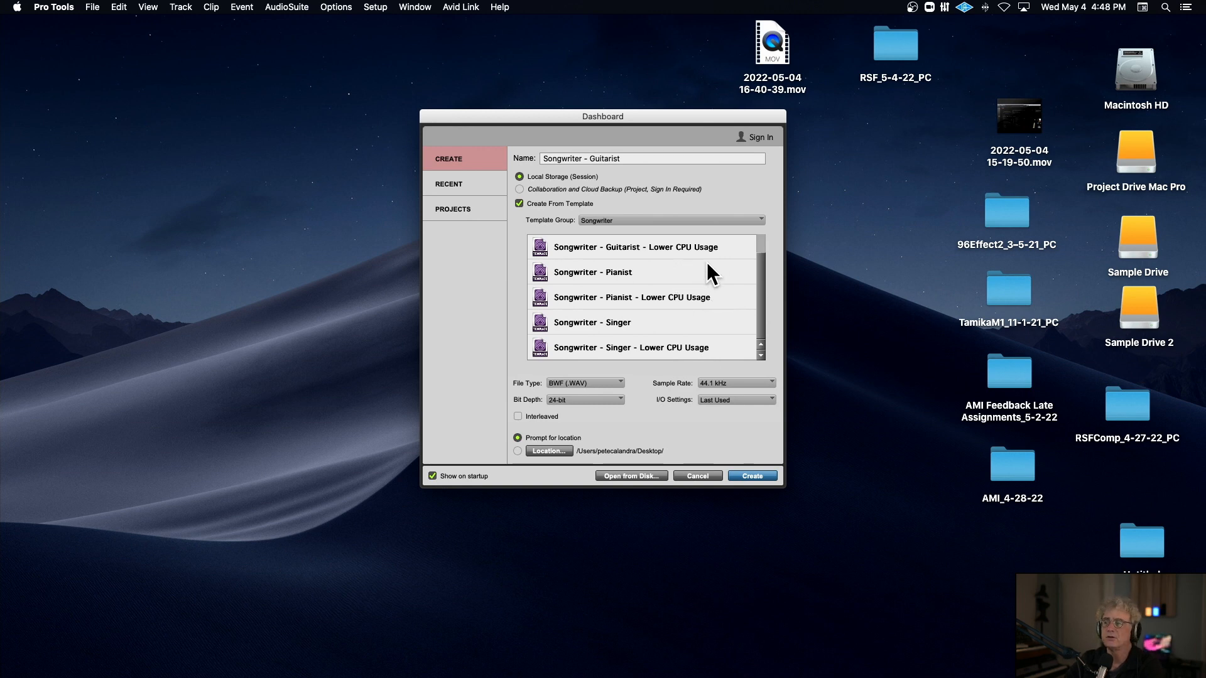
pyautogui.click(625, 273)
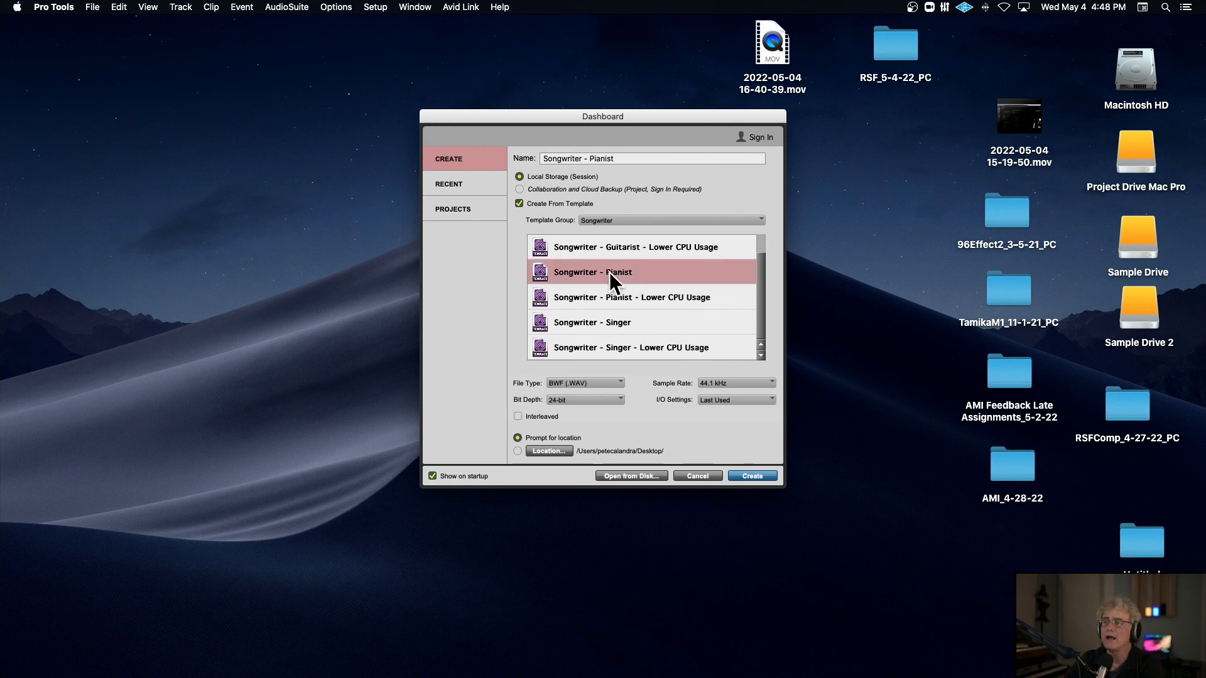
pyautogui.click(680, 301)
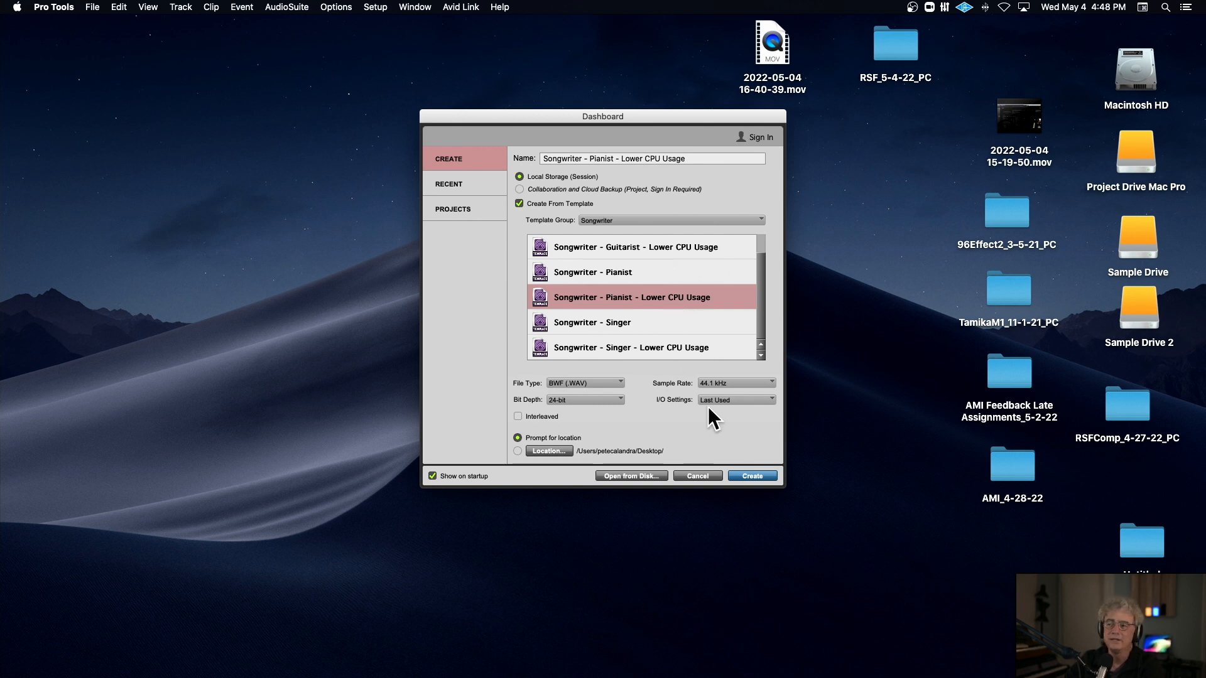
# Create the session on the Desktop as Song1_5-4-22-PC and decline saving a detailed report
pyautogui.click(752, 475)
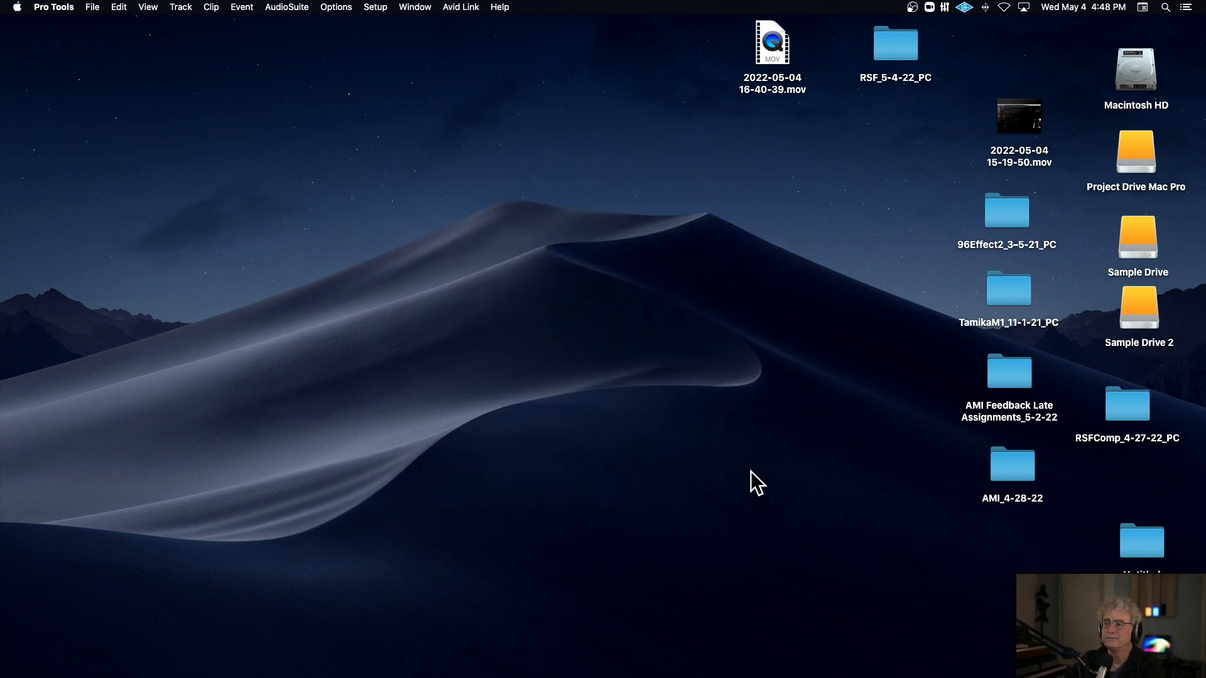
pyautogui.click(388, 239)
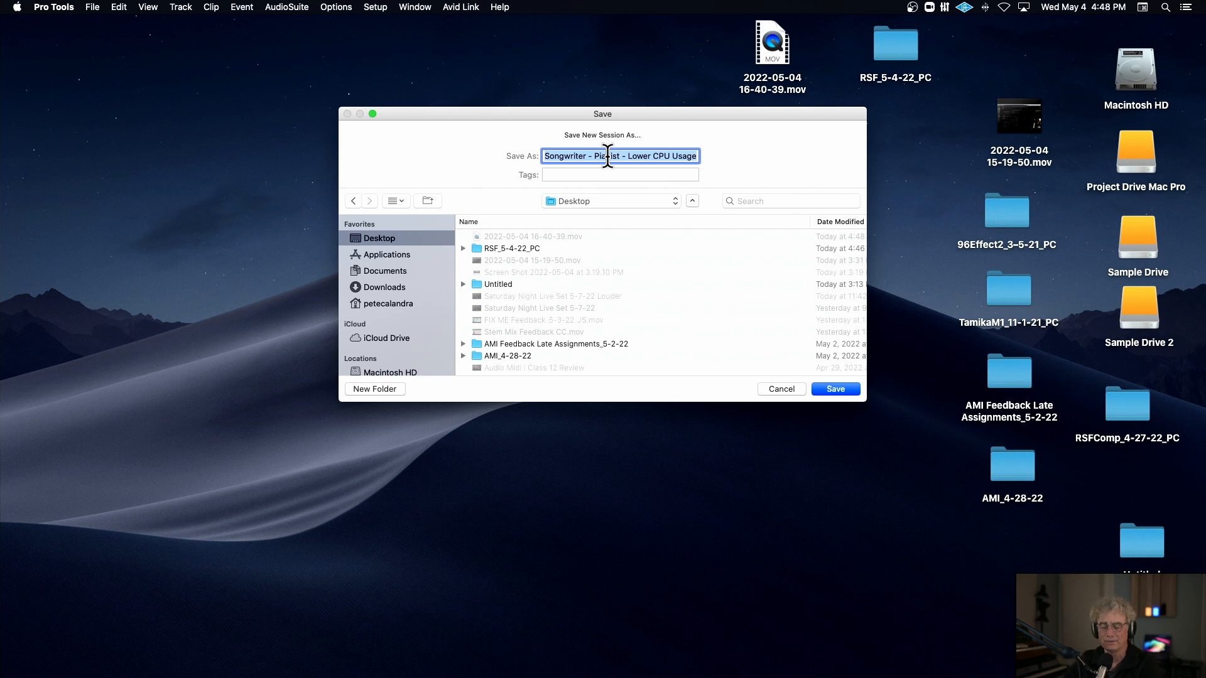
pyautogui.press('BackSpace')
pyautogui.write('So')
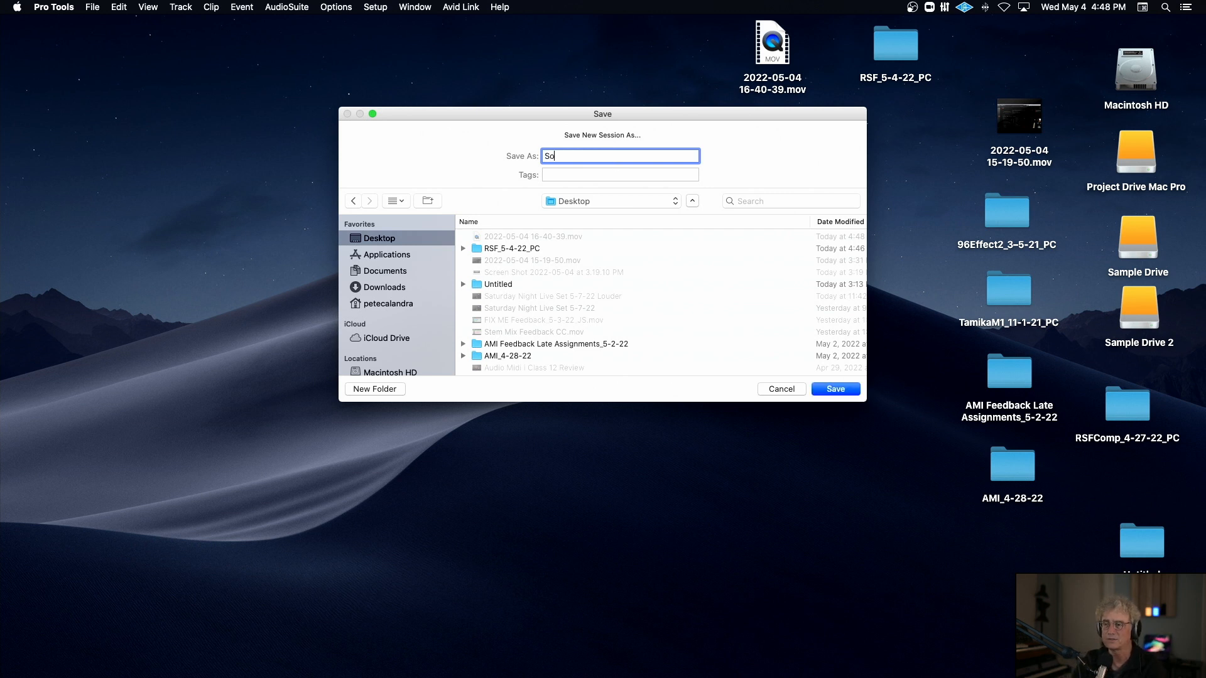
pyautogui.write('ng1_5')
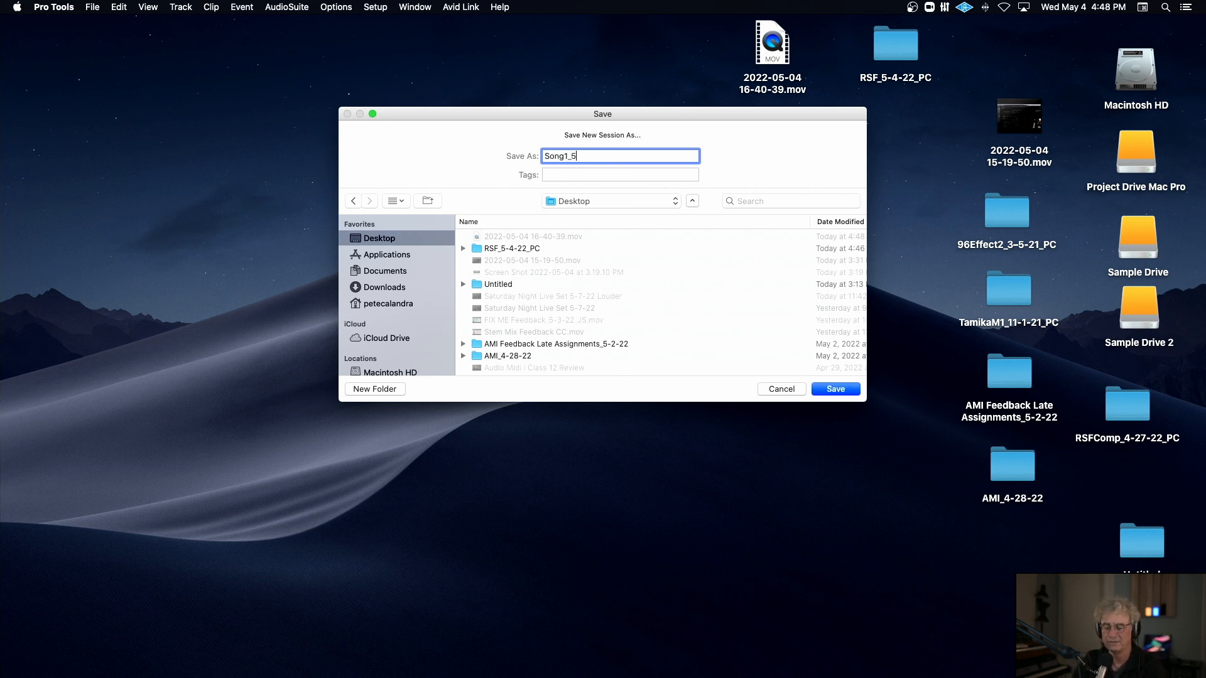
pyautogui.write('-4-22-PC')
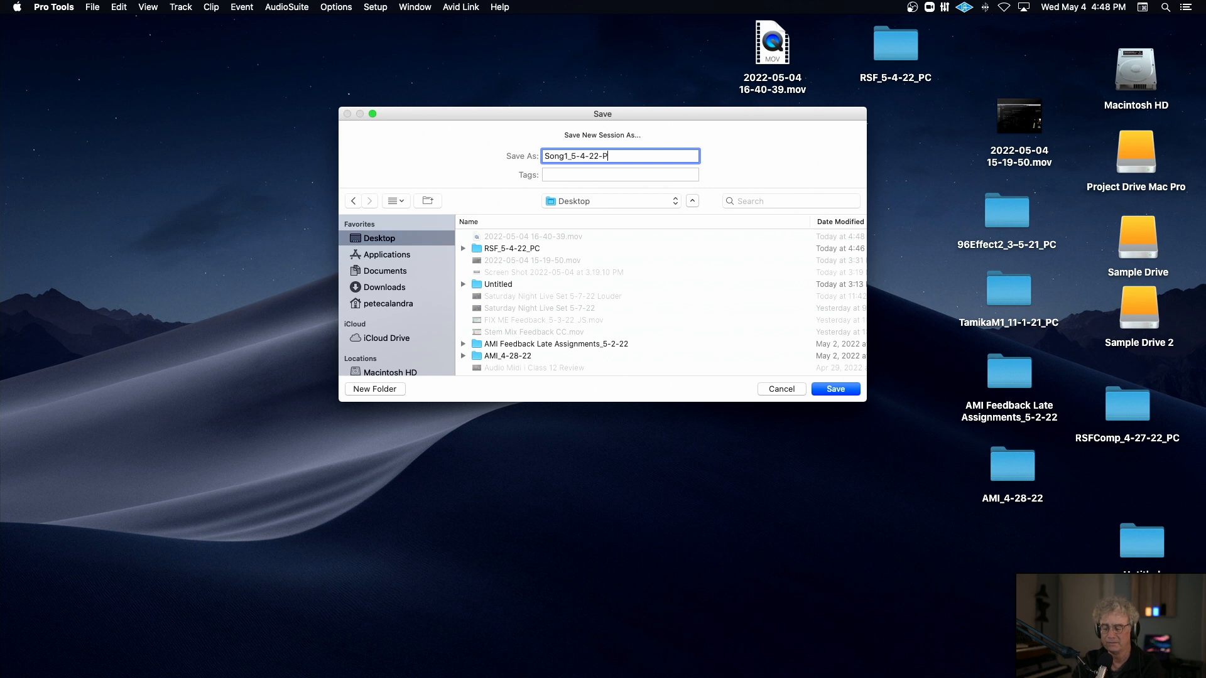
pyautogui.press('Return')
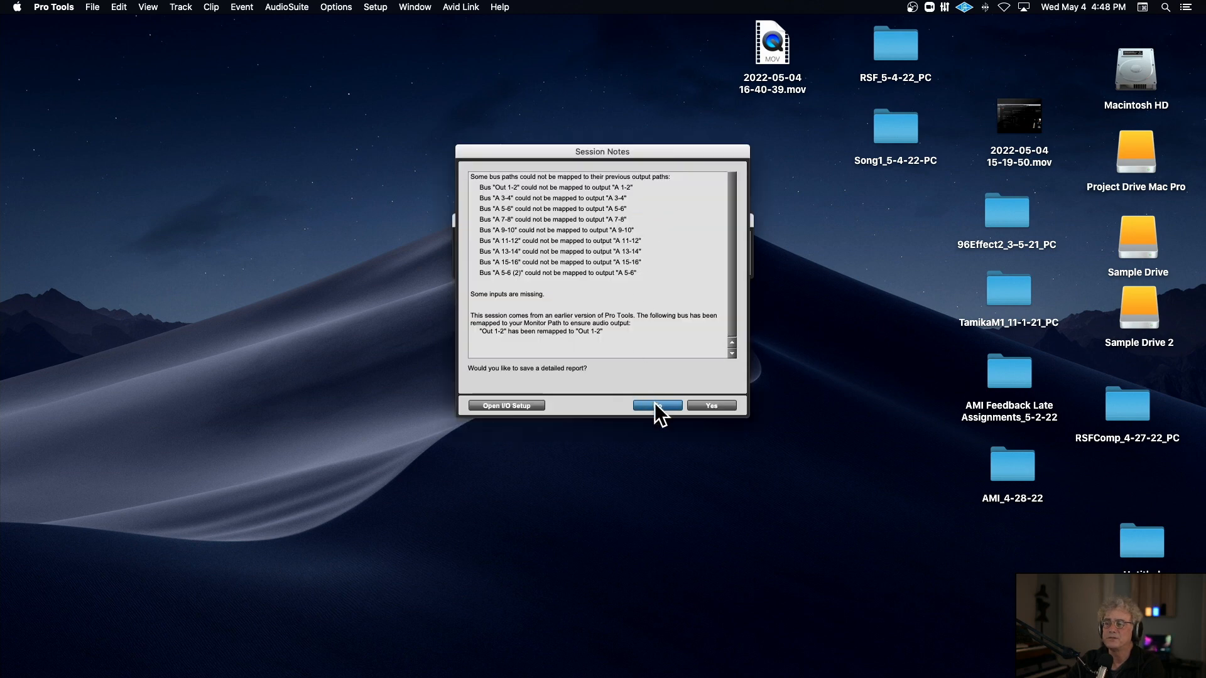
pyautogui.click(655, 404)
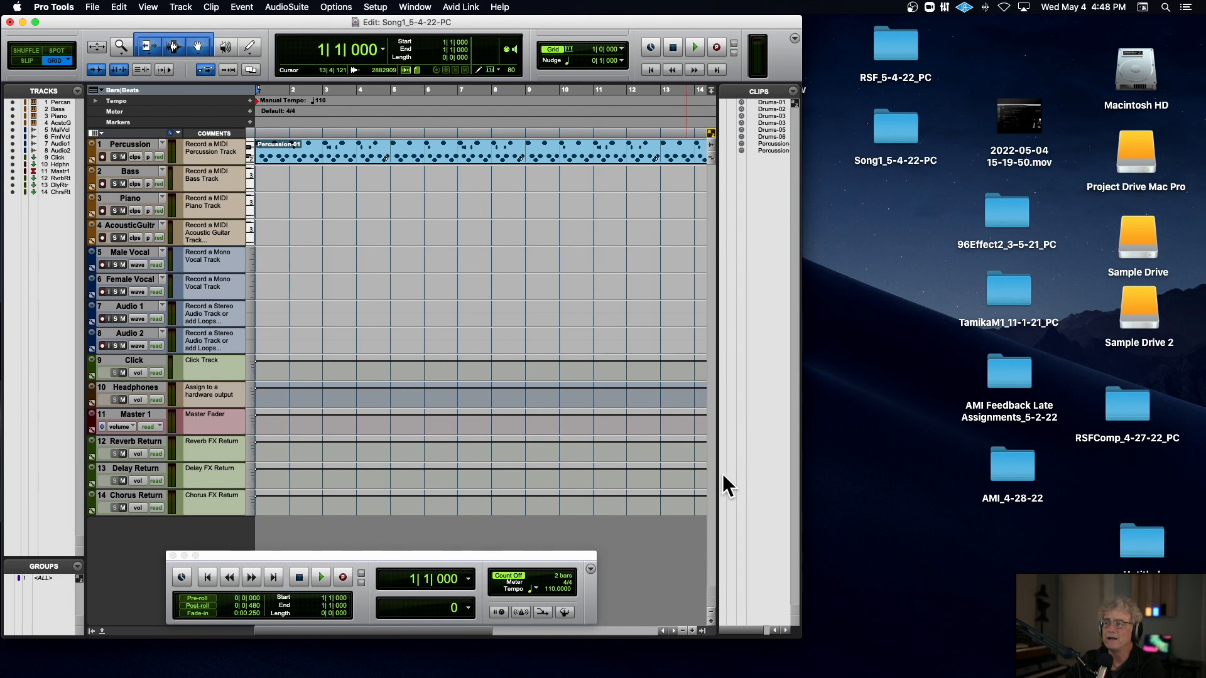
# Widen the Edit window across most of the screen and close the floating Transport window
pyautogui.moveTo(814, 633); pyautogui.dragTo(1118, 633)
pyautogui.moveTo(331, 554); pyautogui.dragTo(549, 311)
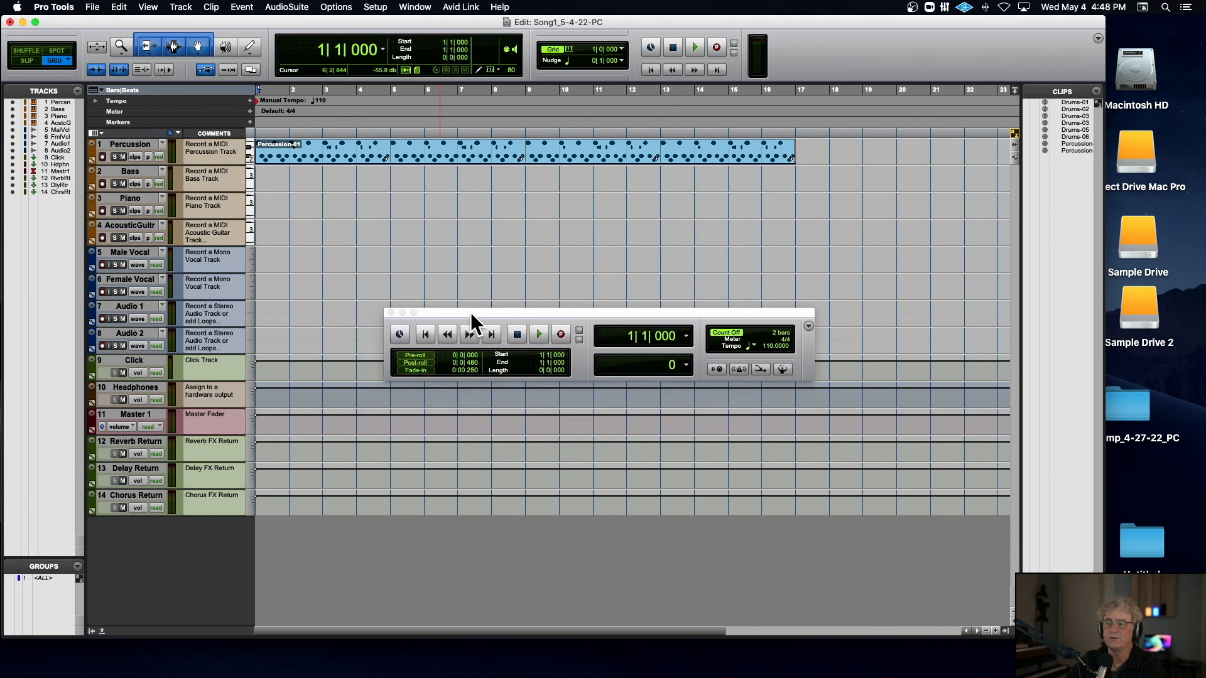
pyautogui.click(391, 312)
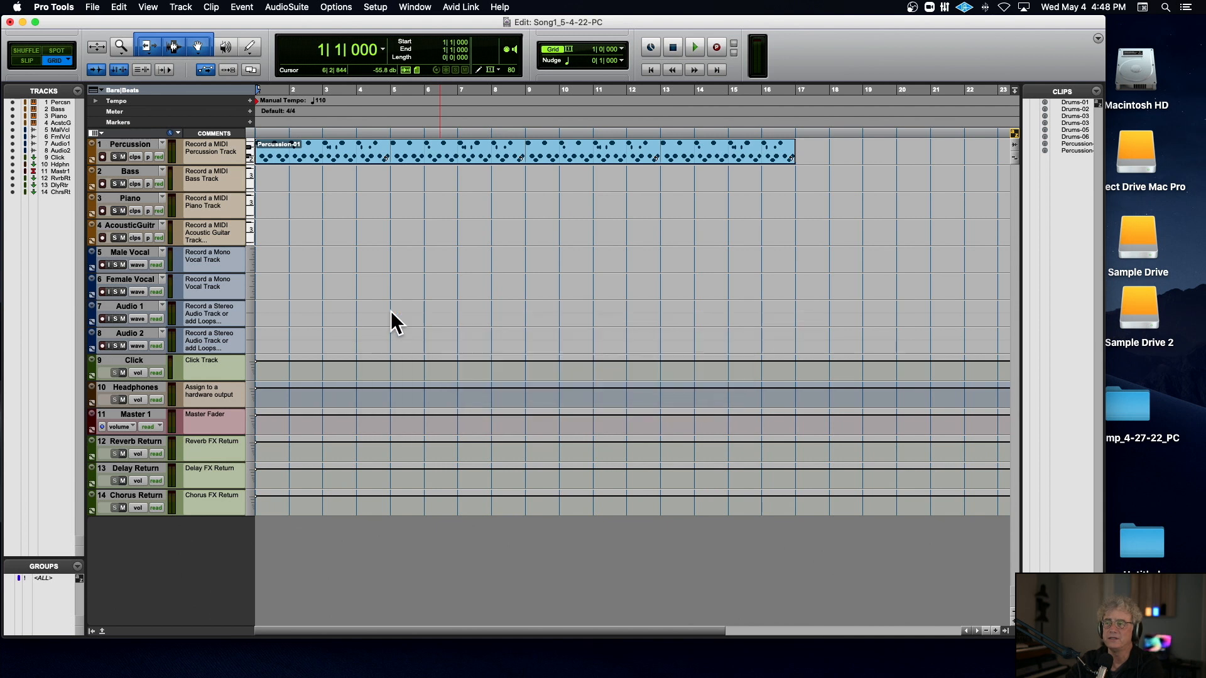
# Hide the Transport section and show the MIDI Controls in the Edit window toolbar
pyautogui.click(1098, 38)
pyautogui.click(1071, 68)
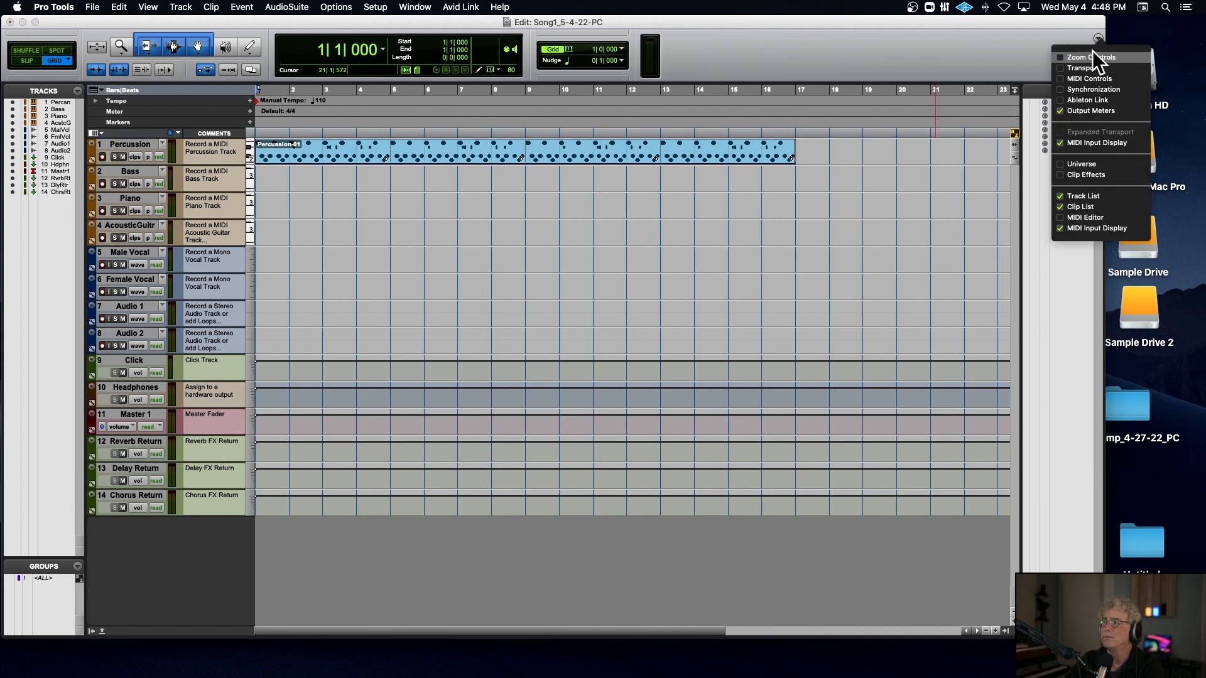
pyautogui.click(1063, 78)
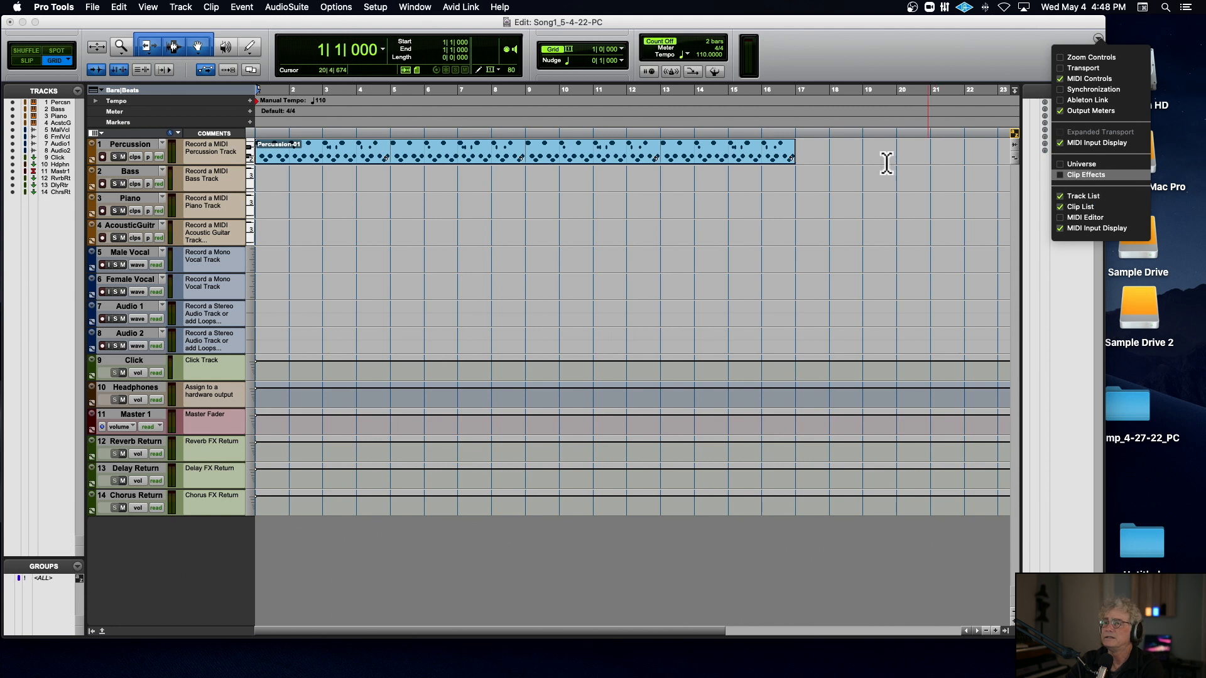
pyautogui.click(412, 101)
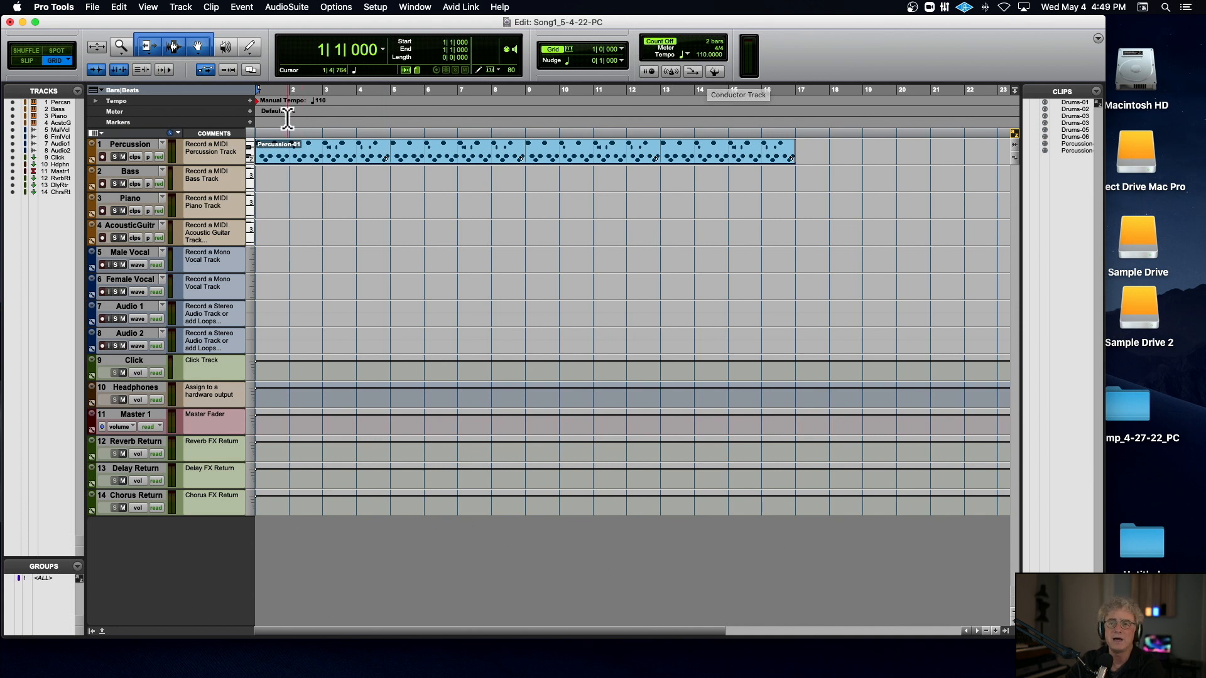
# Play the opening bars of the Percussion track and stop playback
pyautogui.press('space')
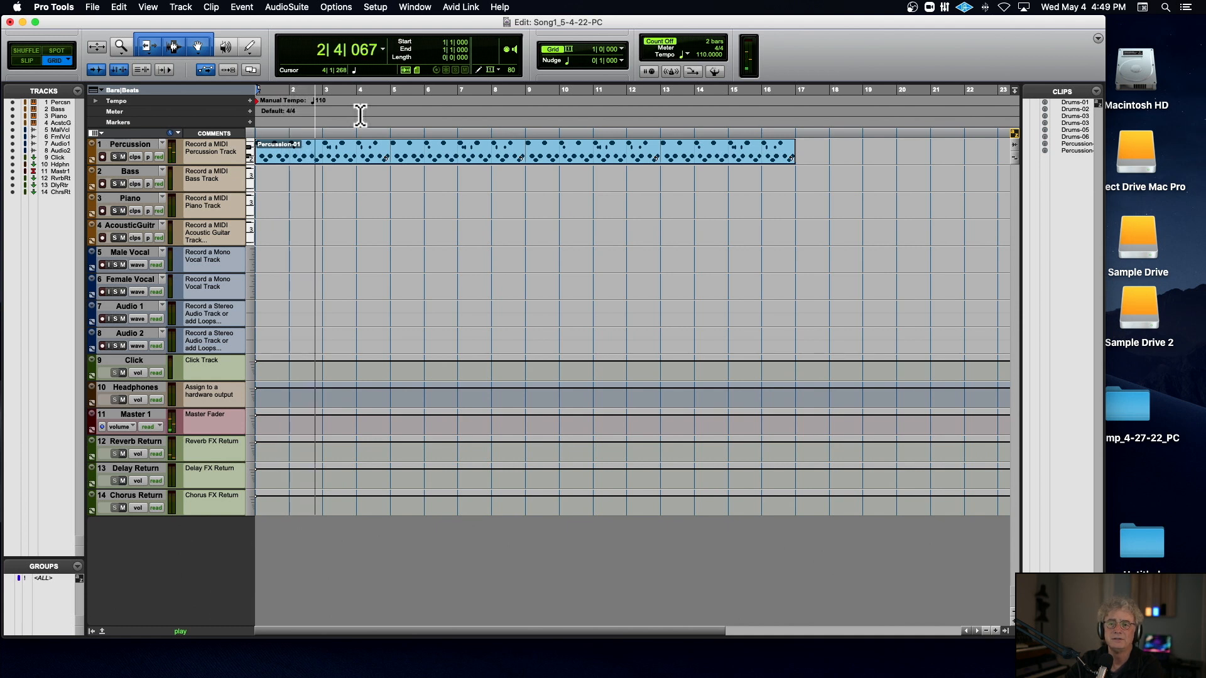
pyautogui.press('space')
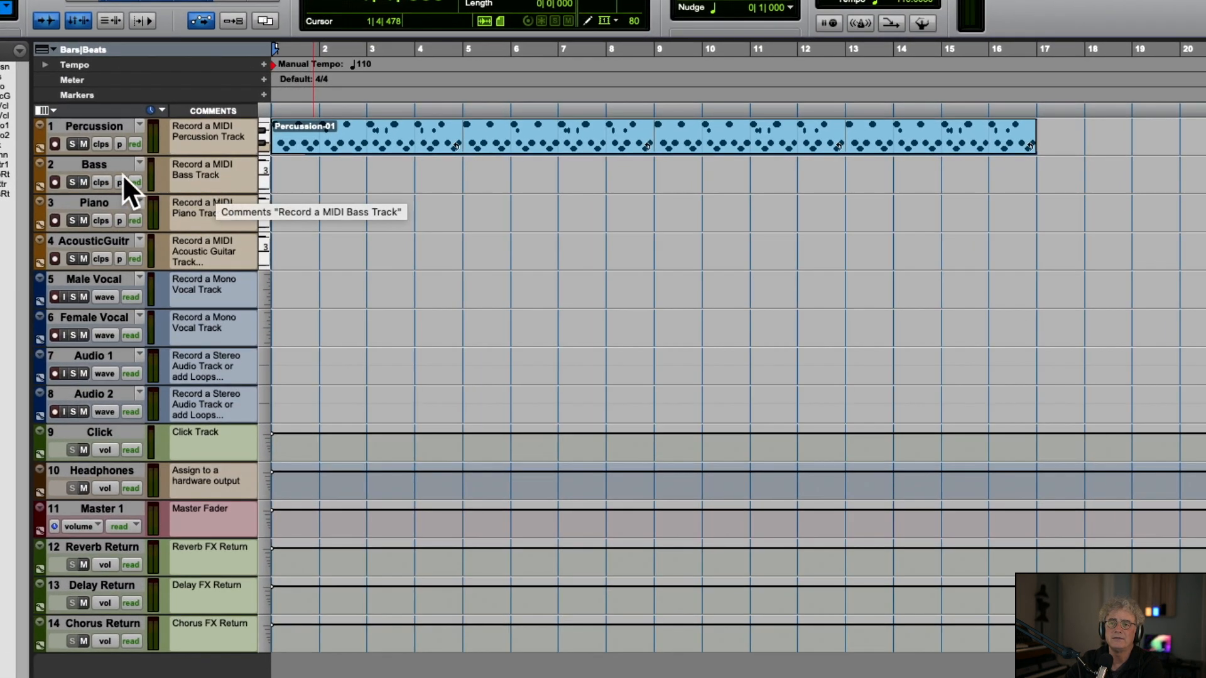
# Record-enable the Bass, Piano and AcousticGuitr tracks one after another to audition their instruments
pyautogui.click(55, 182)
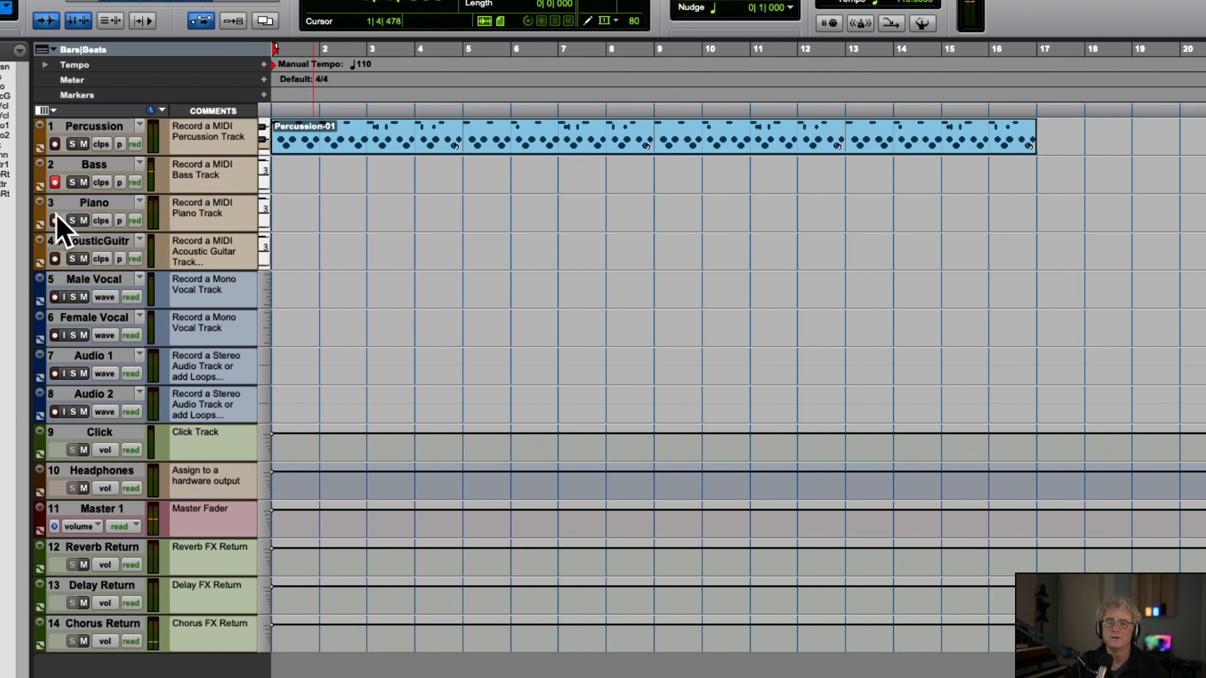
pyautogui.click(54, 218)
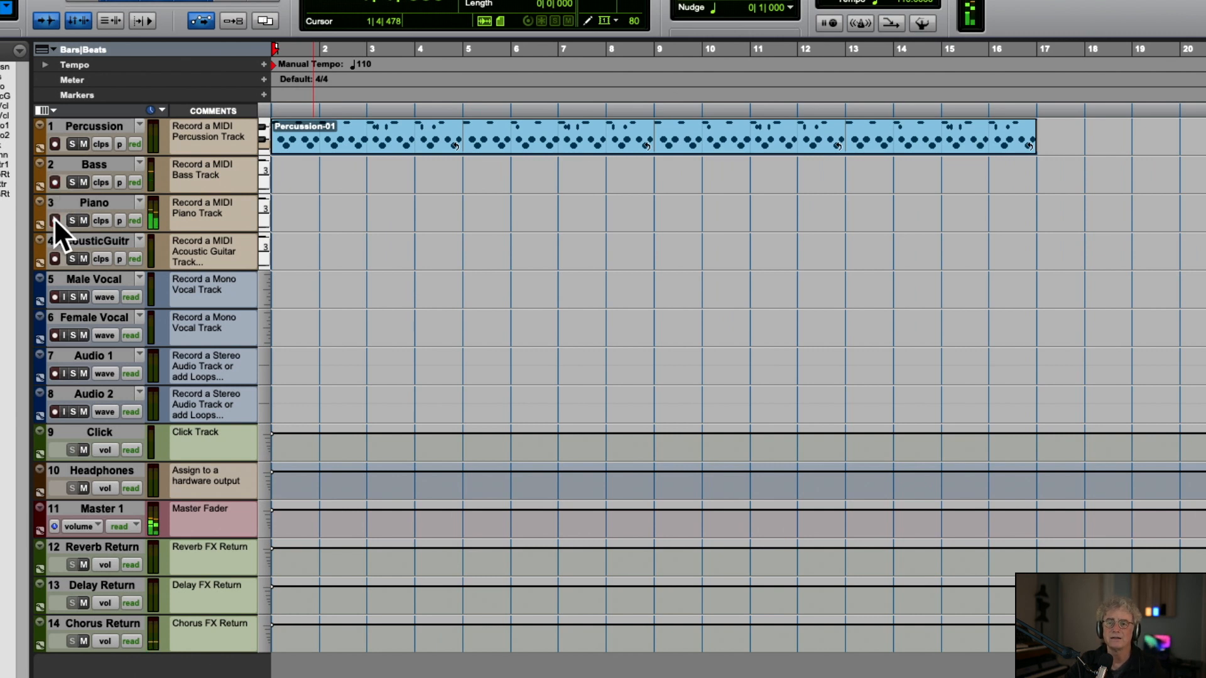
pyautogui.click(55, 259)
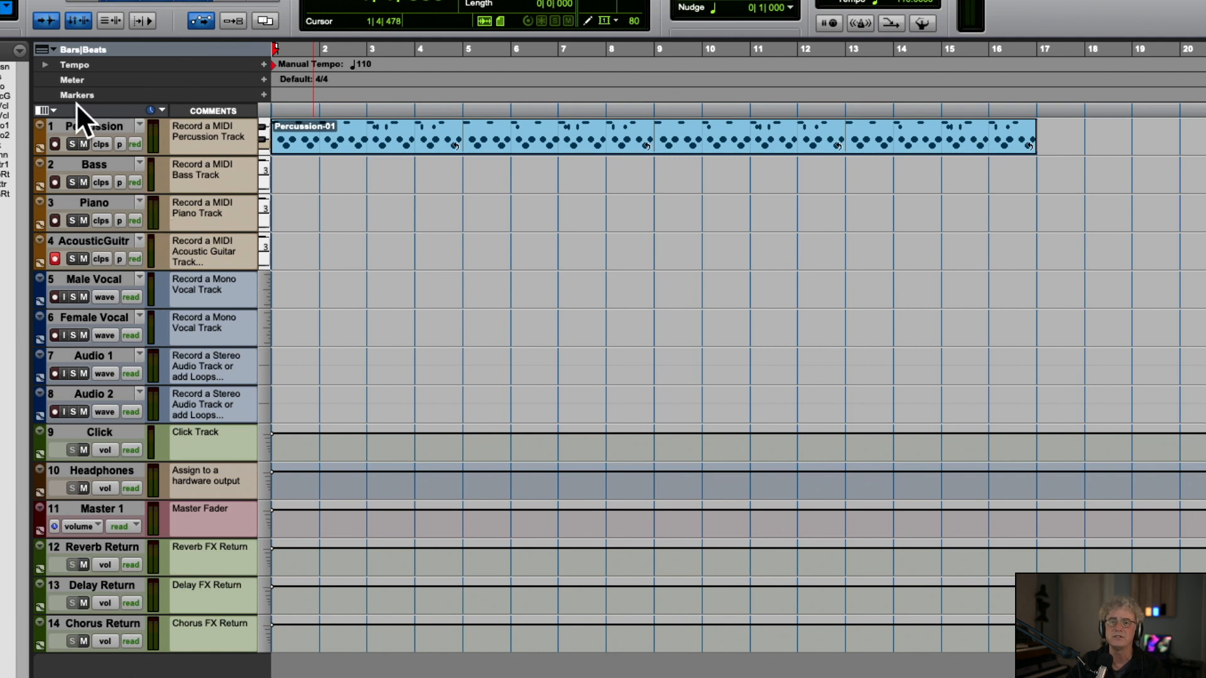
# Show the Inserts A-E and Sends A-E columns in the Edit window, and close the window behind it
pyautogui.click(53, 111)
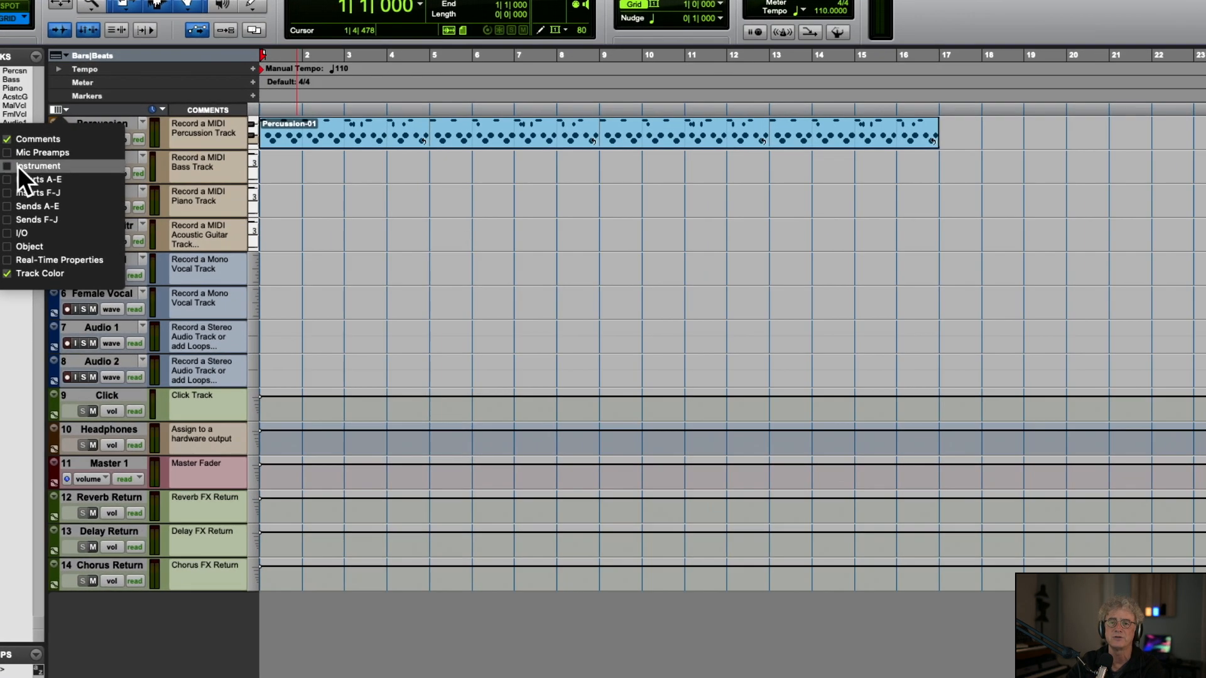
pyautogui.click(3, 196)
pyautogui.click(9, 207)
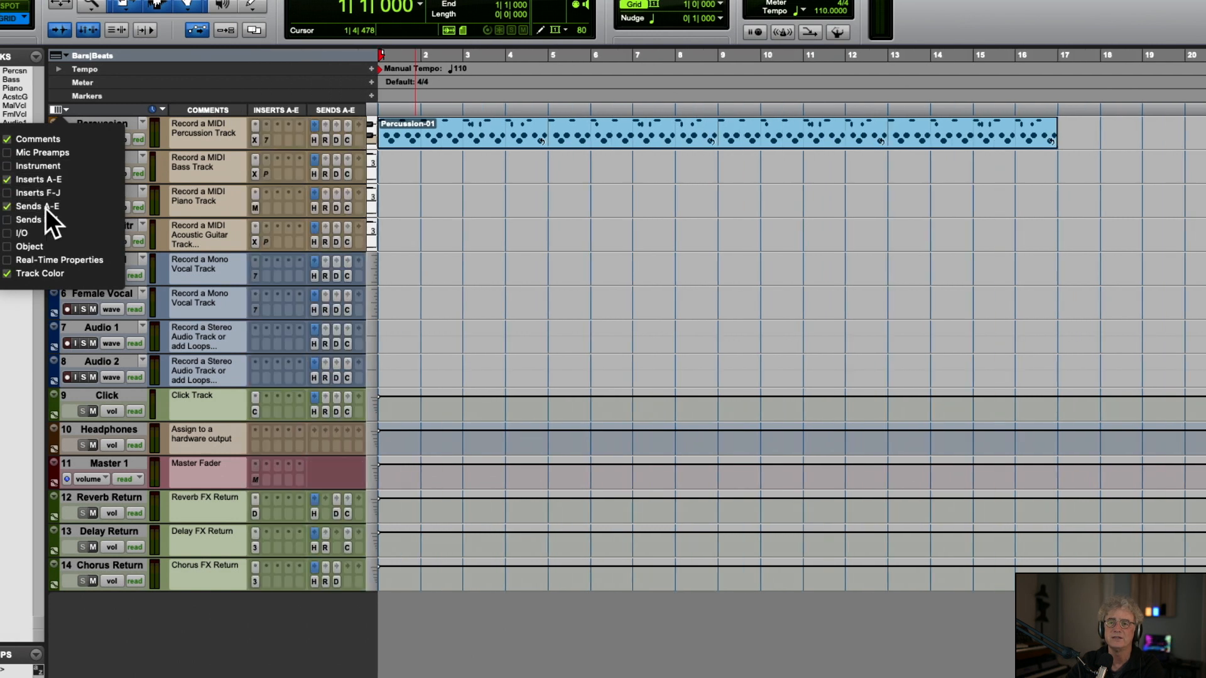
pyautogui.click(307, 425)
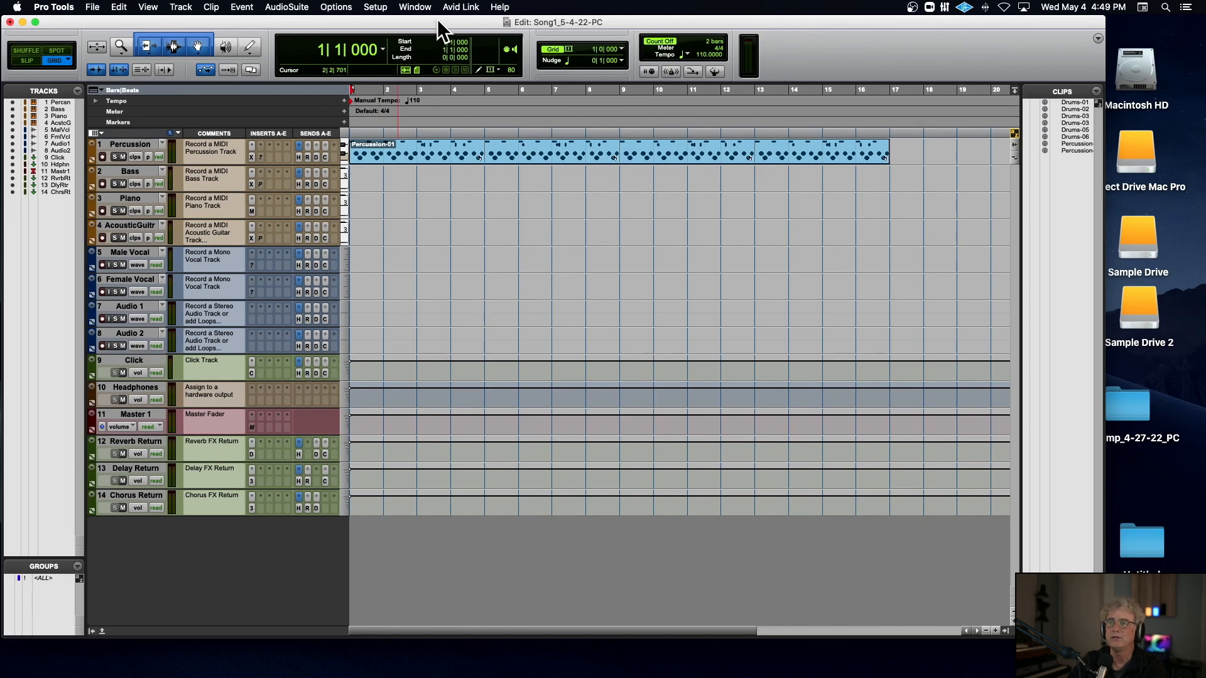
pyautogui.moveTo(437, 19); pyautogui.dragTo(490, 18)
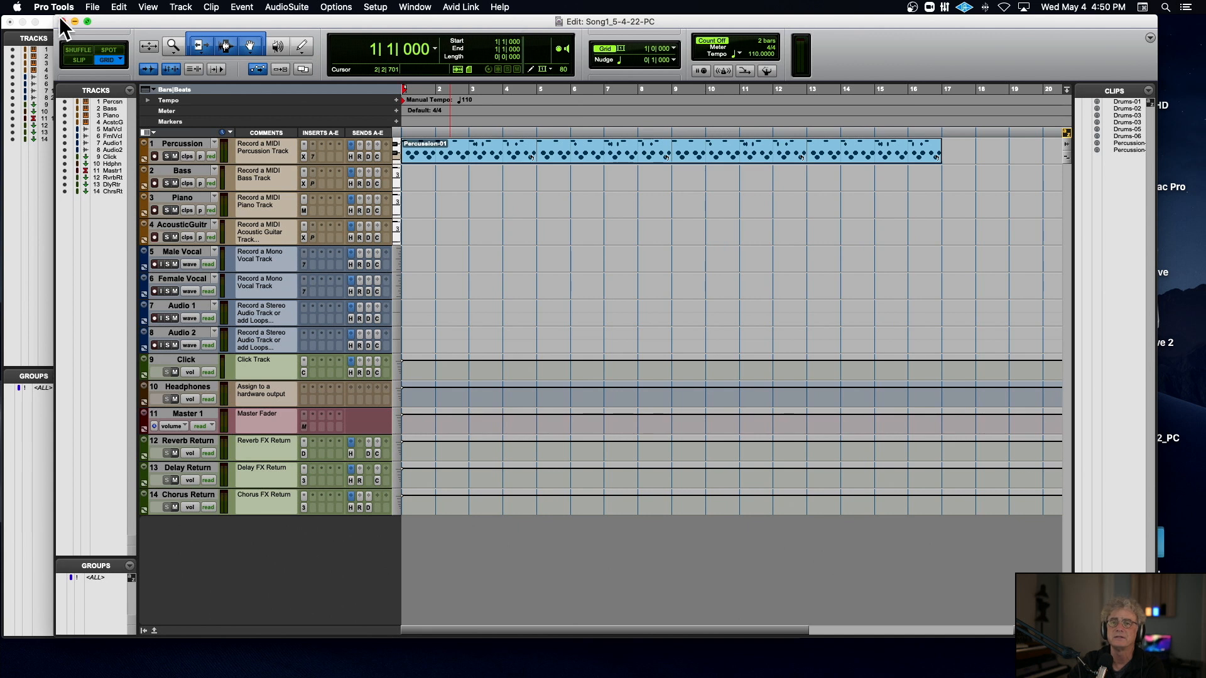
pyautogui.click(10, 21)
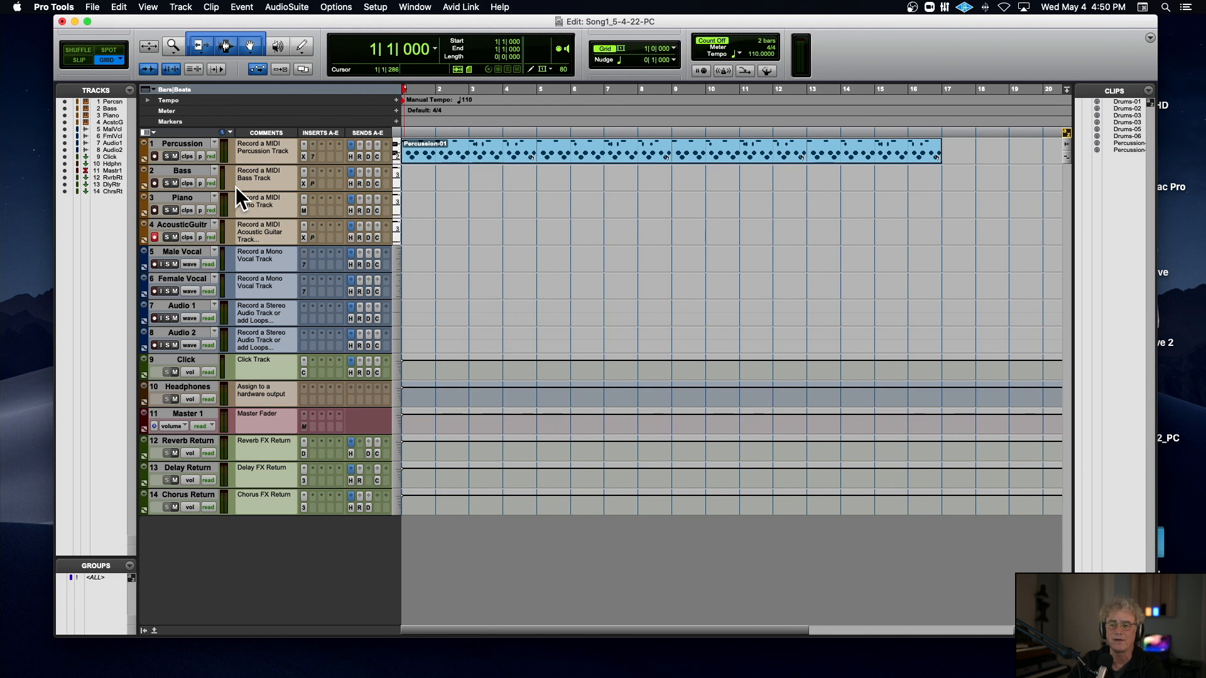
# Set the AcousticGuitr track's Reverb send to about -4.3 dB, and inspect the D-Verb plug-in on Reverb Return
pyautogui.click(360, 237)
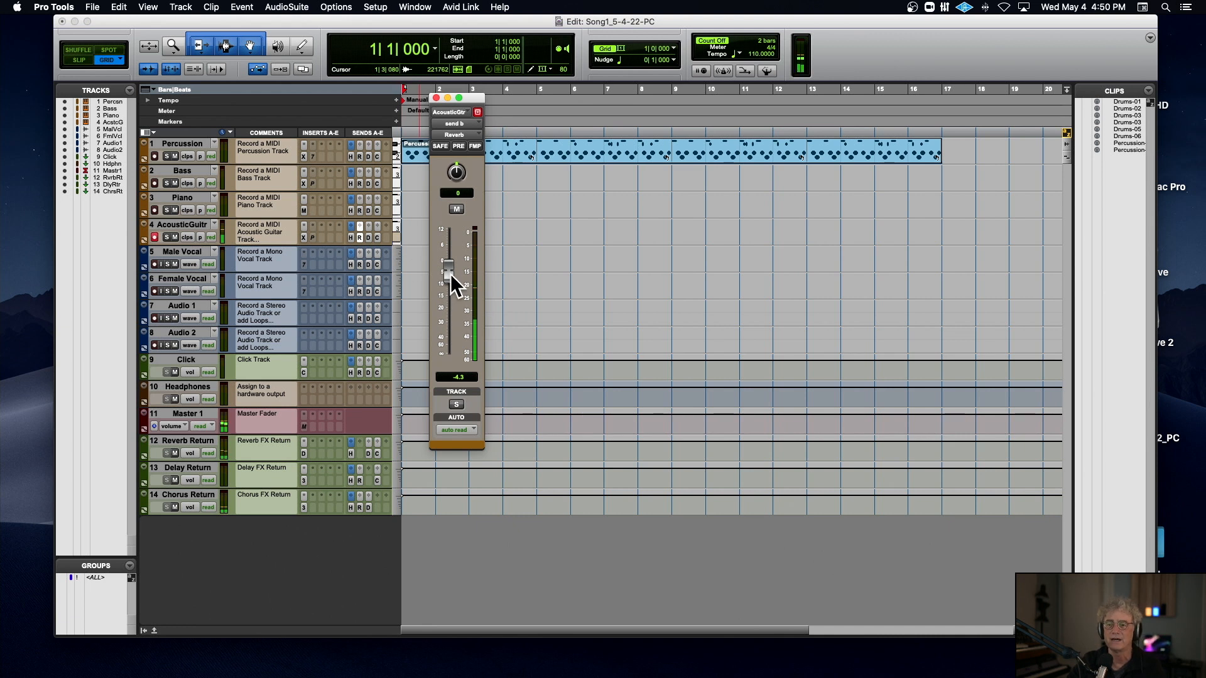
pyautogui.click(304, 452)
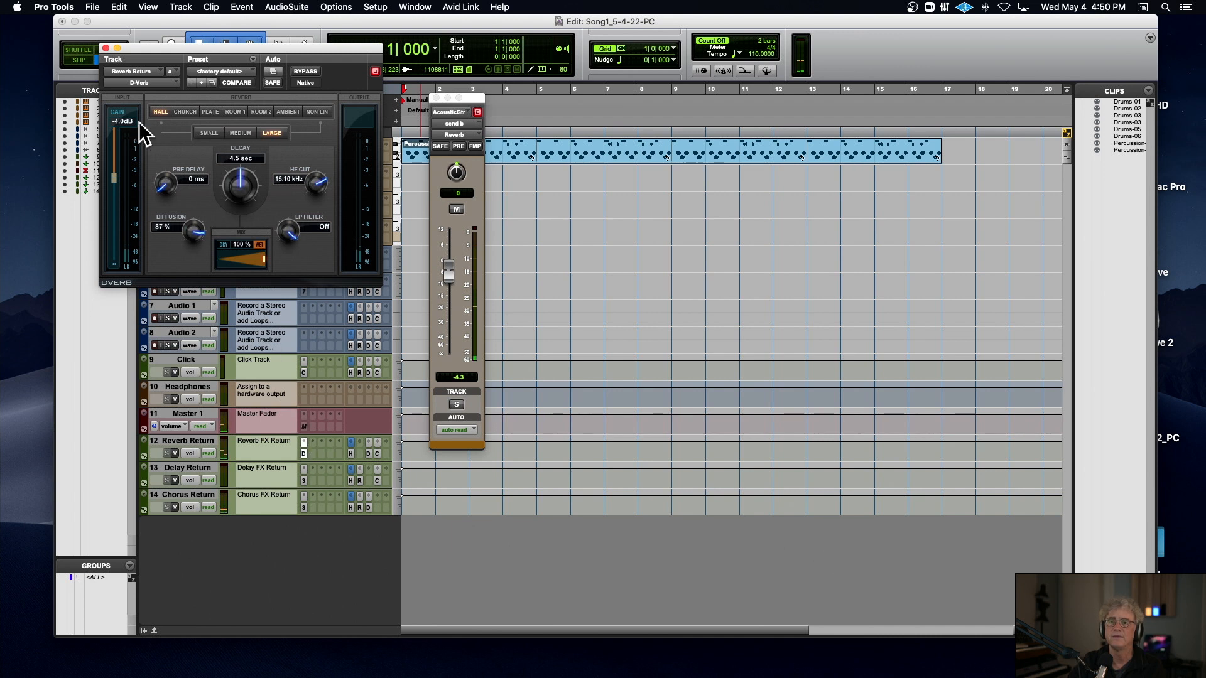
pyautogui.click(105, 48)
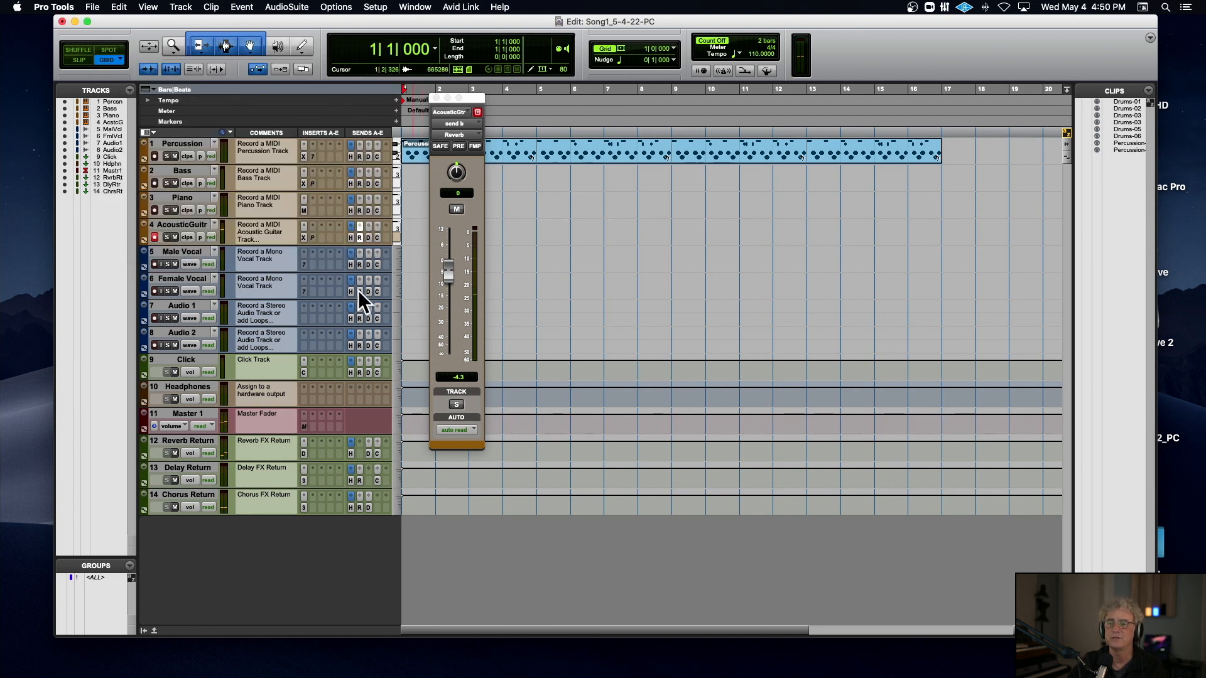
# Audition the Delay send on the AcousticGuitr track, pull its level down to minus infinity and close the send window
pyautogui.click(369, 237)
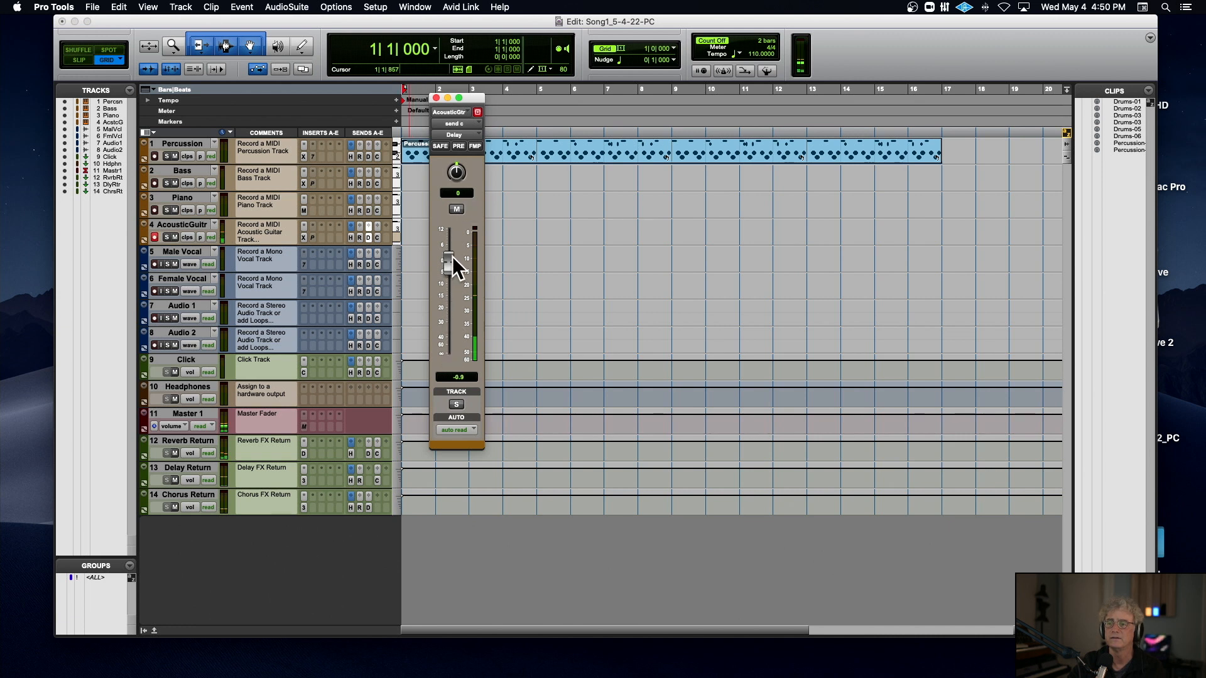
pyautogui.moveTo(456, 273); pyautogui.dragTo(445, 377)
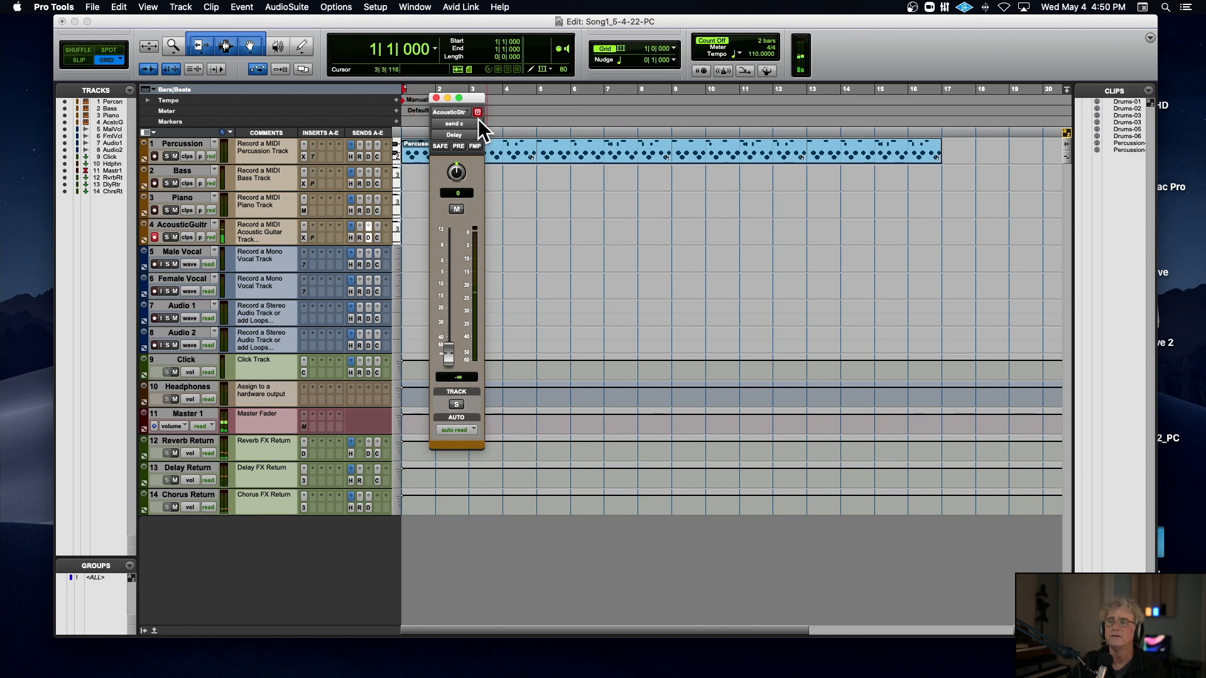
pyautogui.click(437, 98)
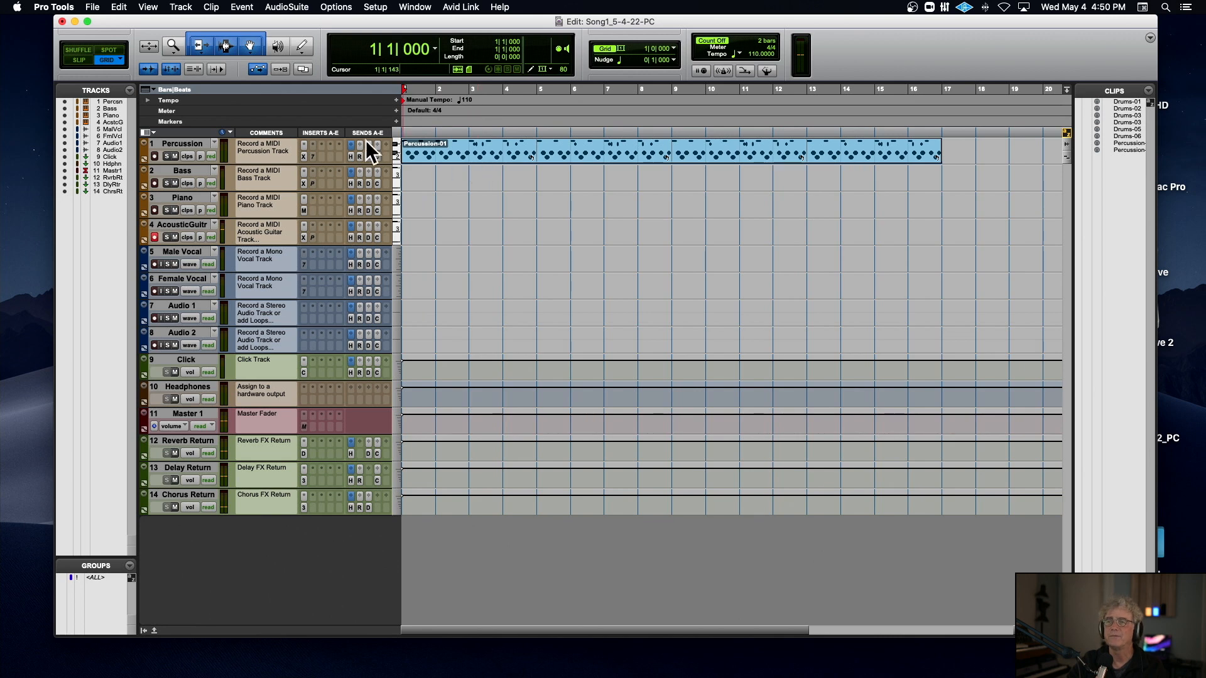
# Close the Song1_5-4-22-PC session without saving and open the recent session RSF_5-4-22_PC from the Dashboard
pyautogui.press('super+shift+w')
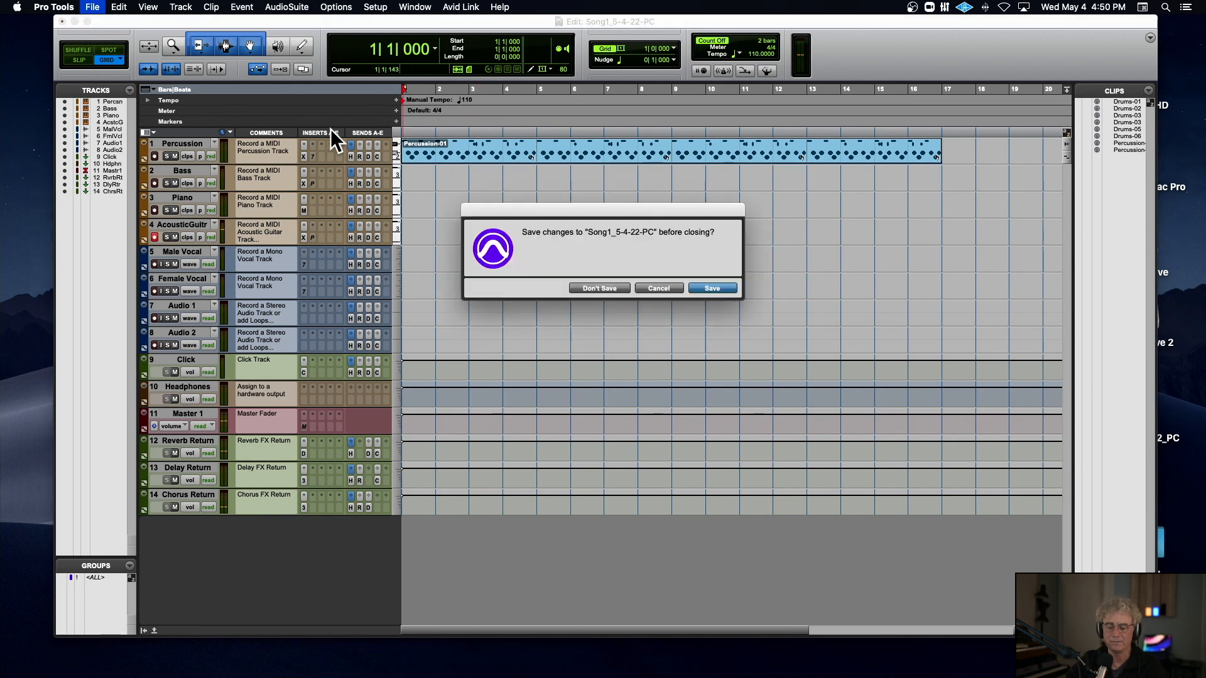
pyautogui.click(602, 287)
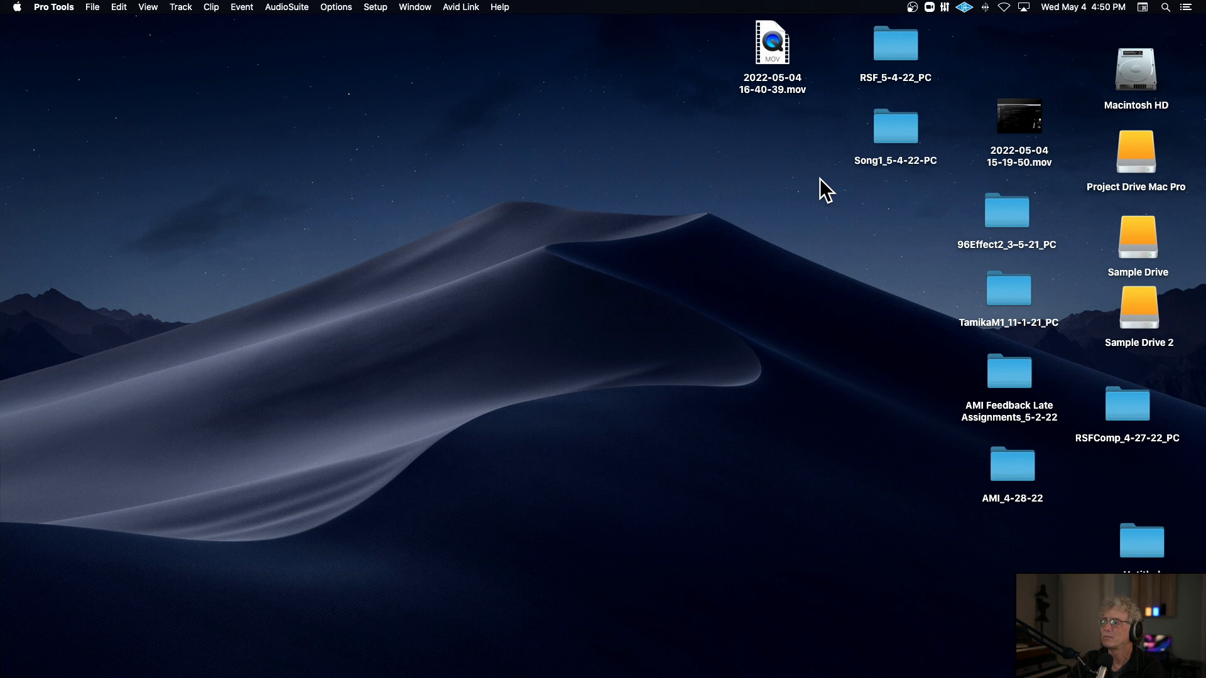
pyautogui.press('super+n')
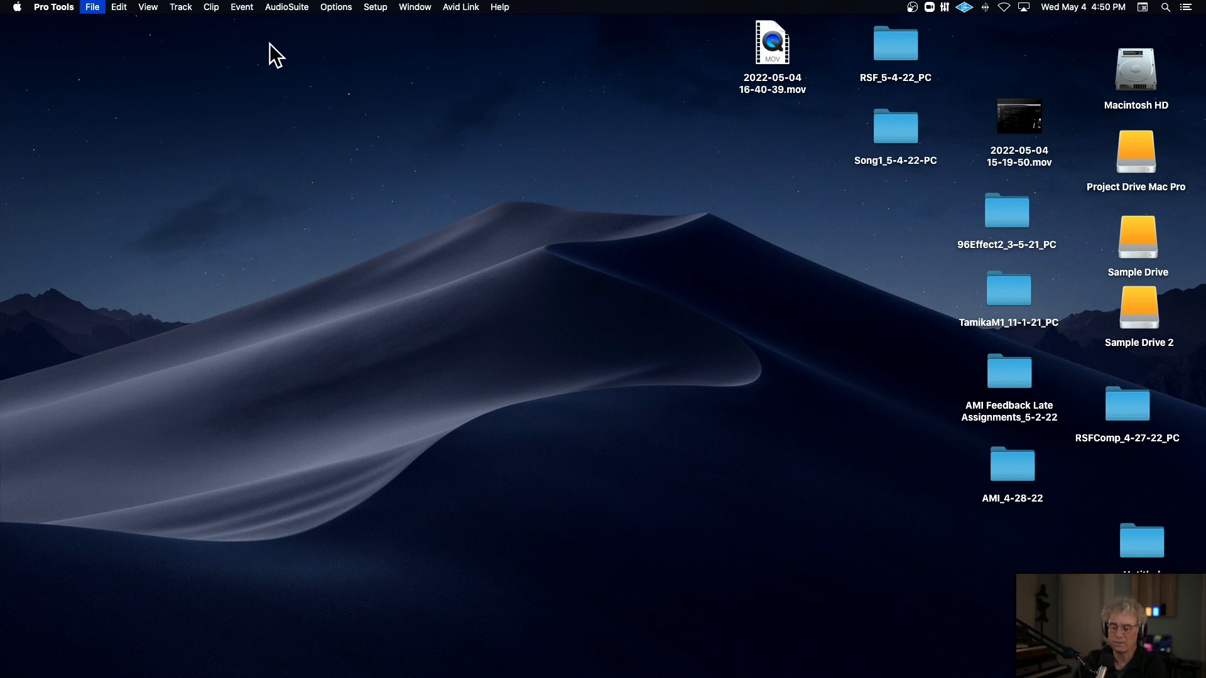
pyautogui.click(470, 184)
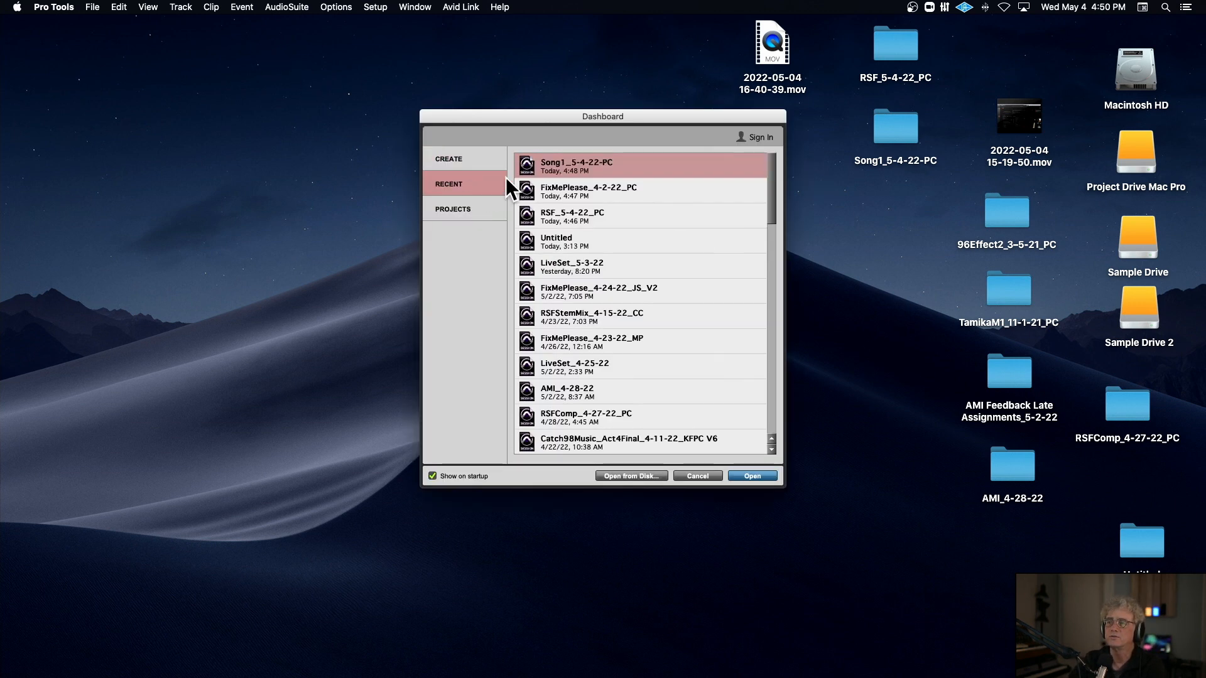
pyautogui.click(583, 216)
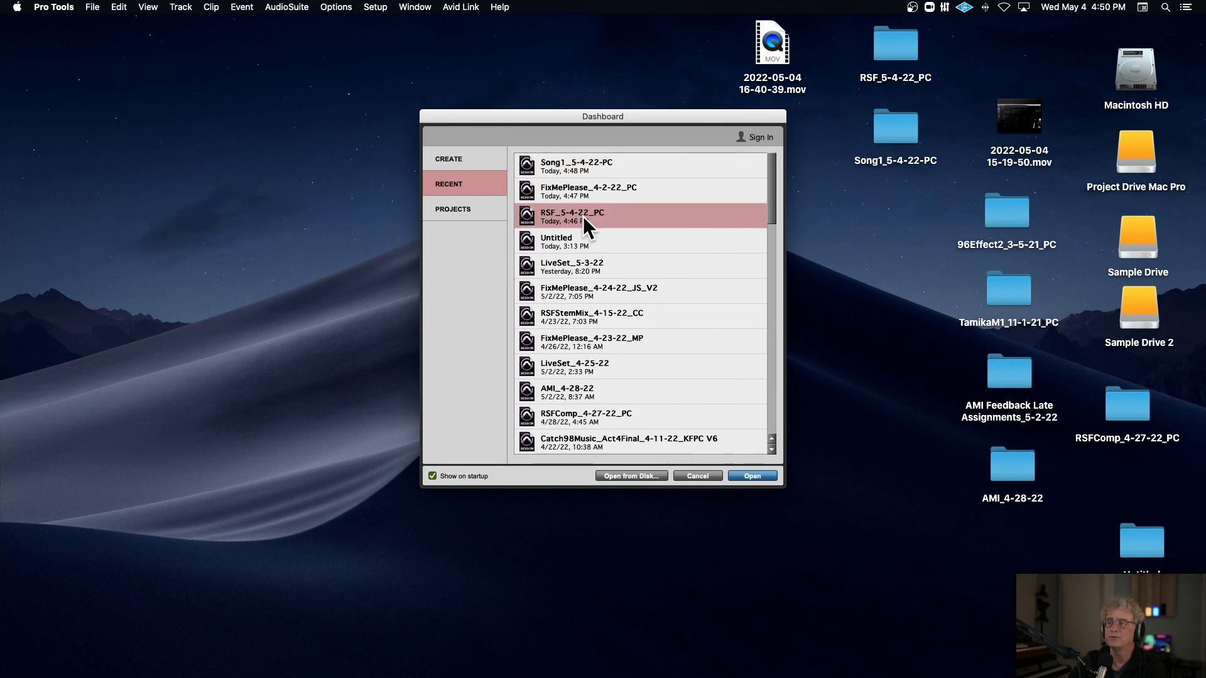
pyautogui.click(752, 478)
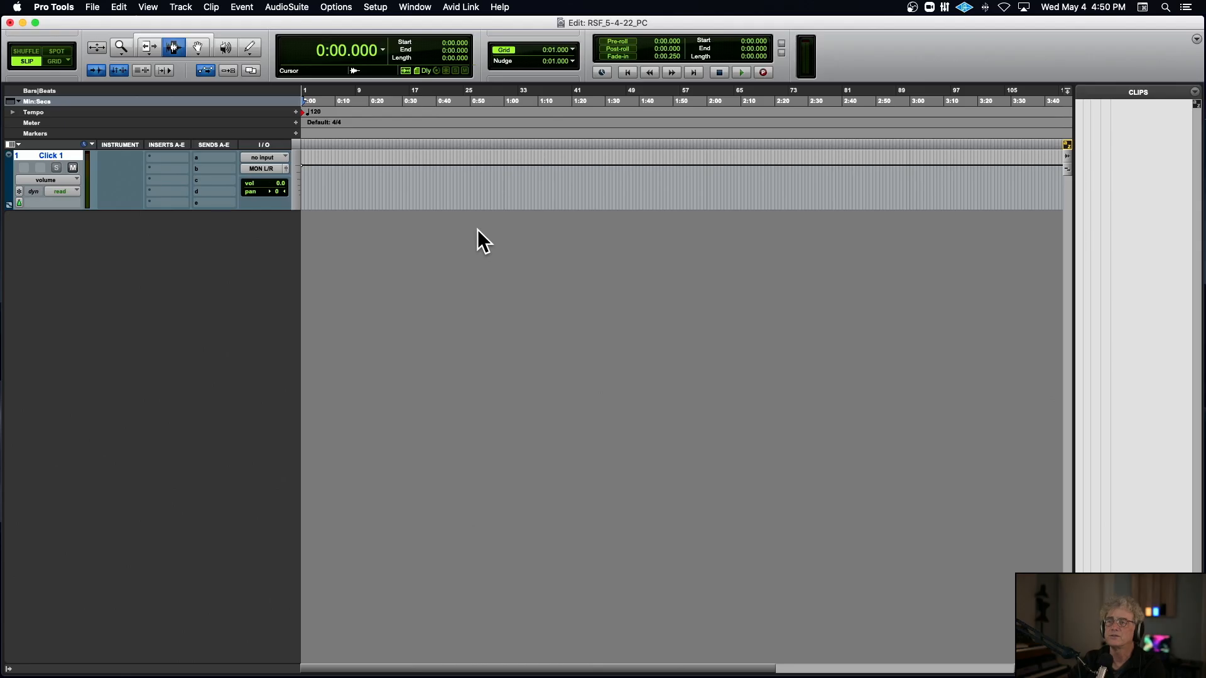
# Switch the main counter's time scale to Bars|Beats
pyautogui.click(382, 50)
pyautogui.click(387, 40)
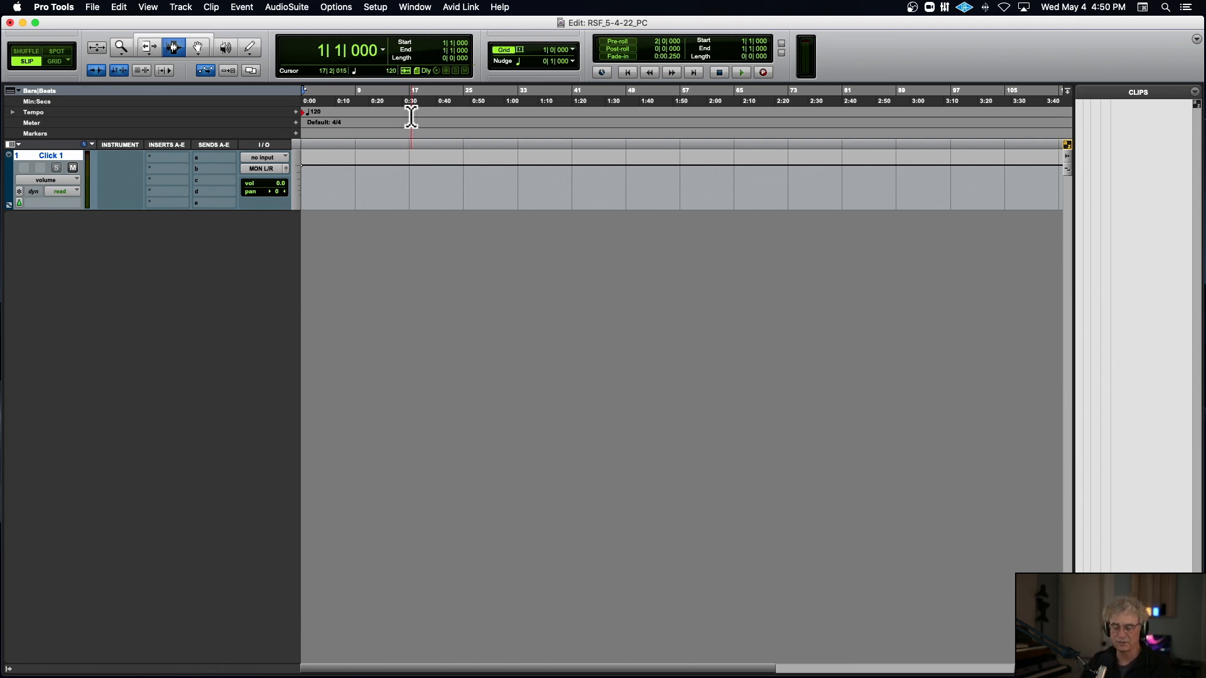
# Configure a new-tracks request for six stereo Instrument tracks in Ticks
pyautogui.press('shift+super+n')
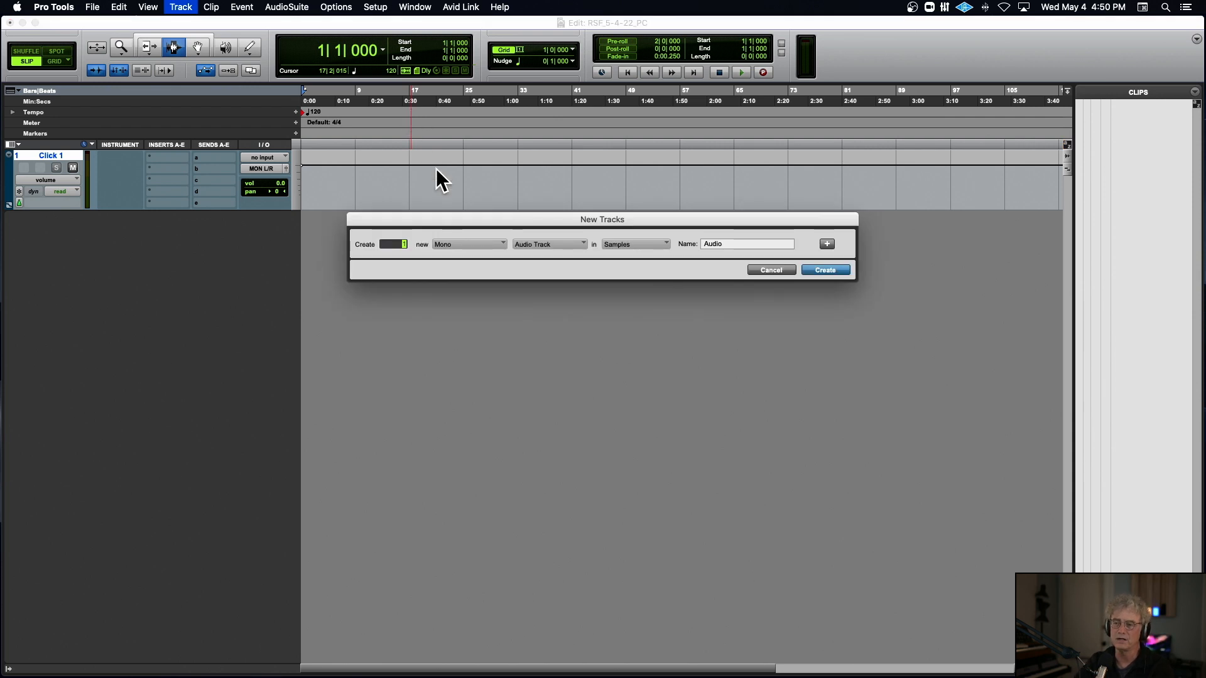
pyautogui.write('6')
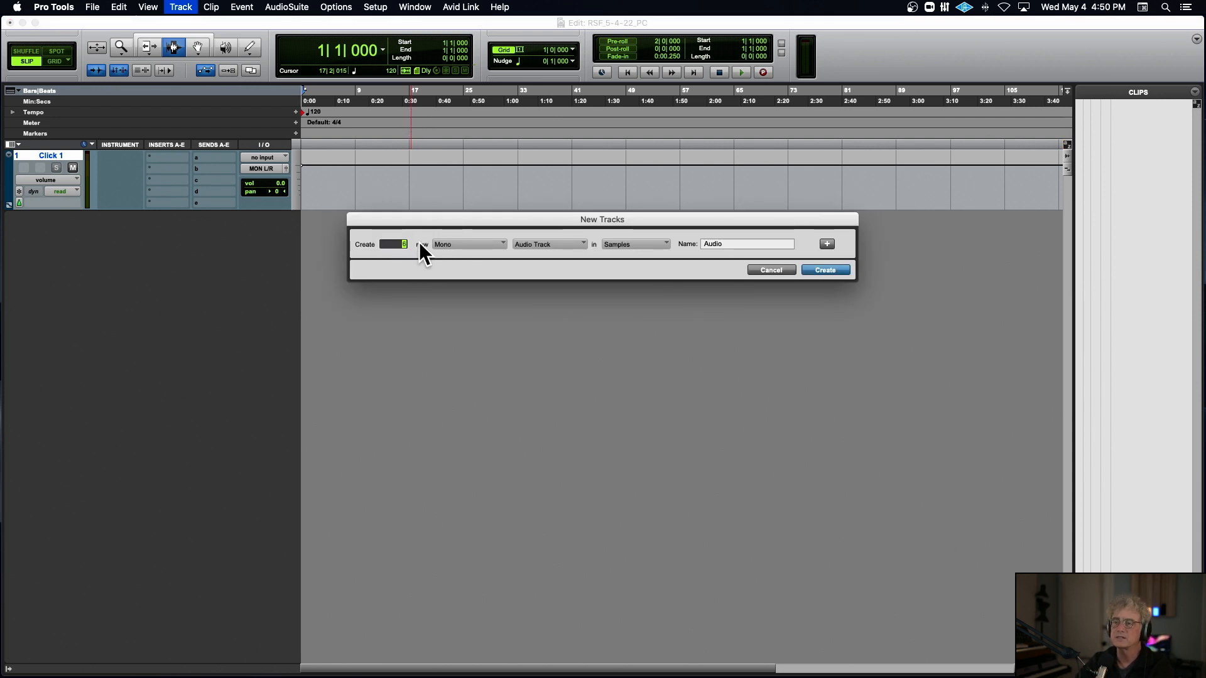
pyautogui.click(443, 245)
pyautogui.click(491, 260)
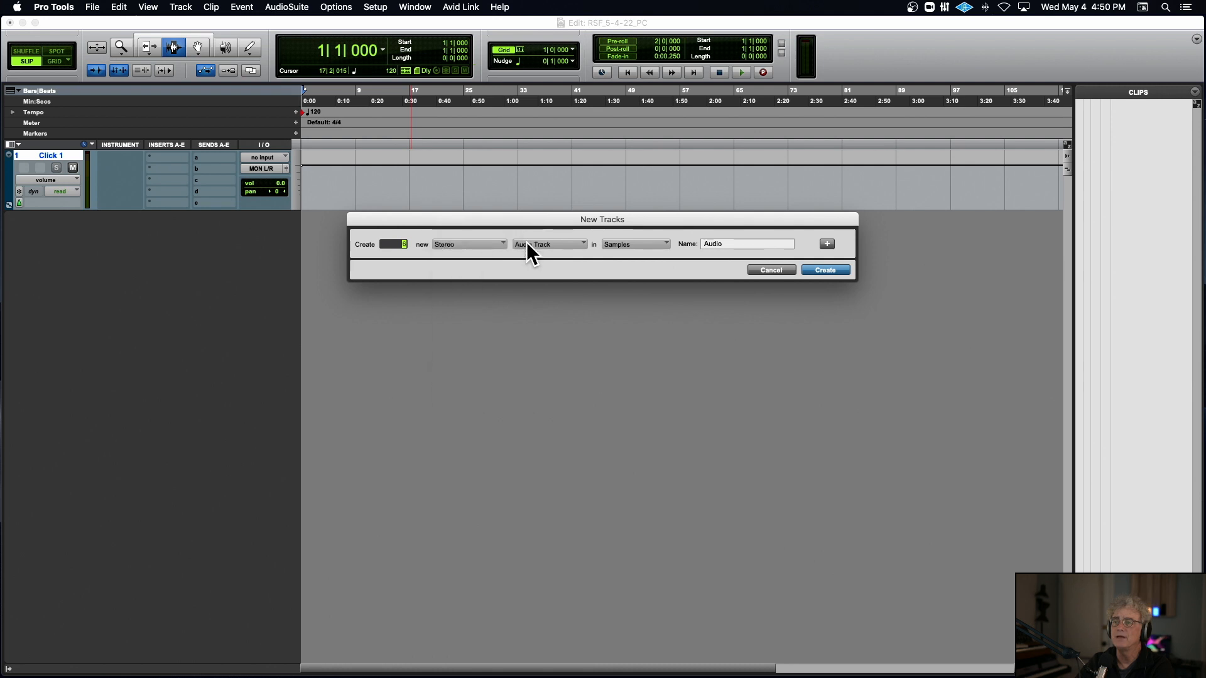
pyautogui.click(526, 244)
pyautogui.click(557, 298)
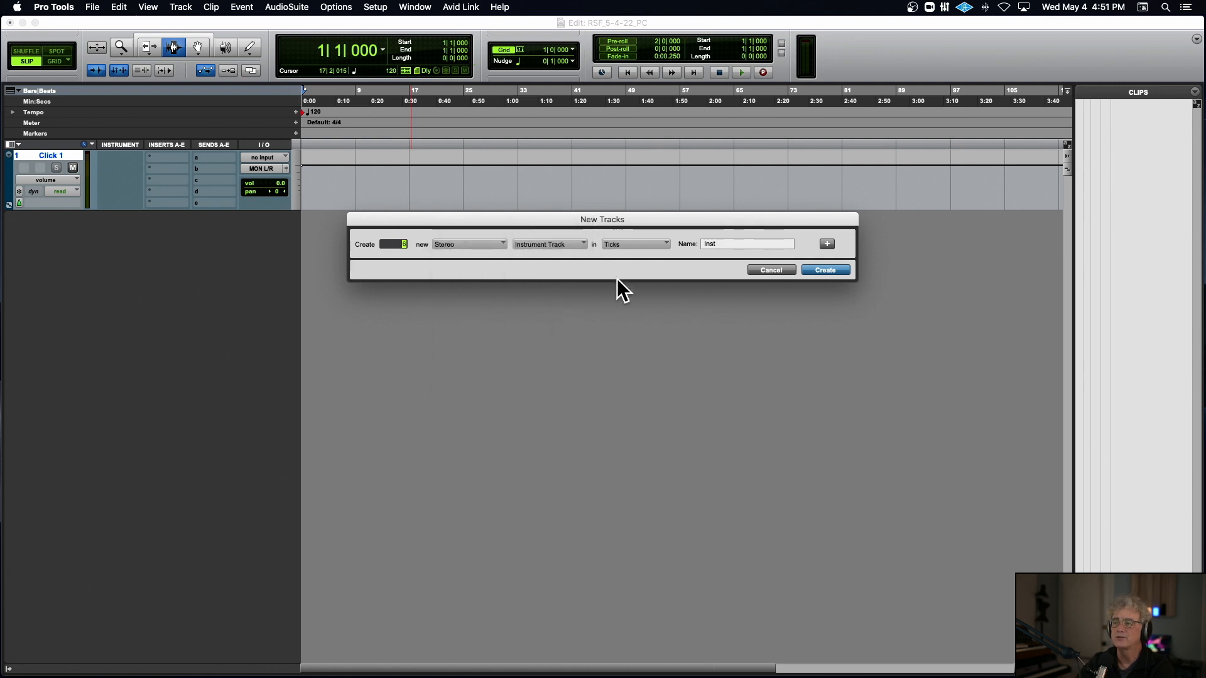
# Add four mono Audio tracks and four stereo Aux Inputs to the request and create all the tracks
pyautogui.click(828, 244)
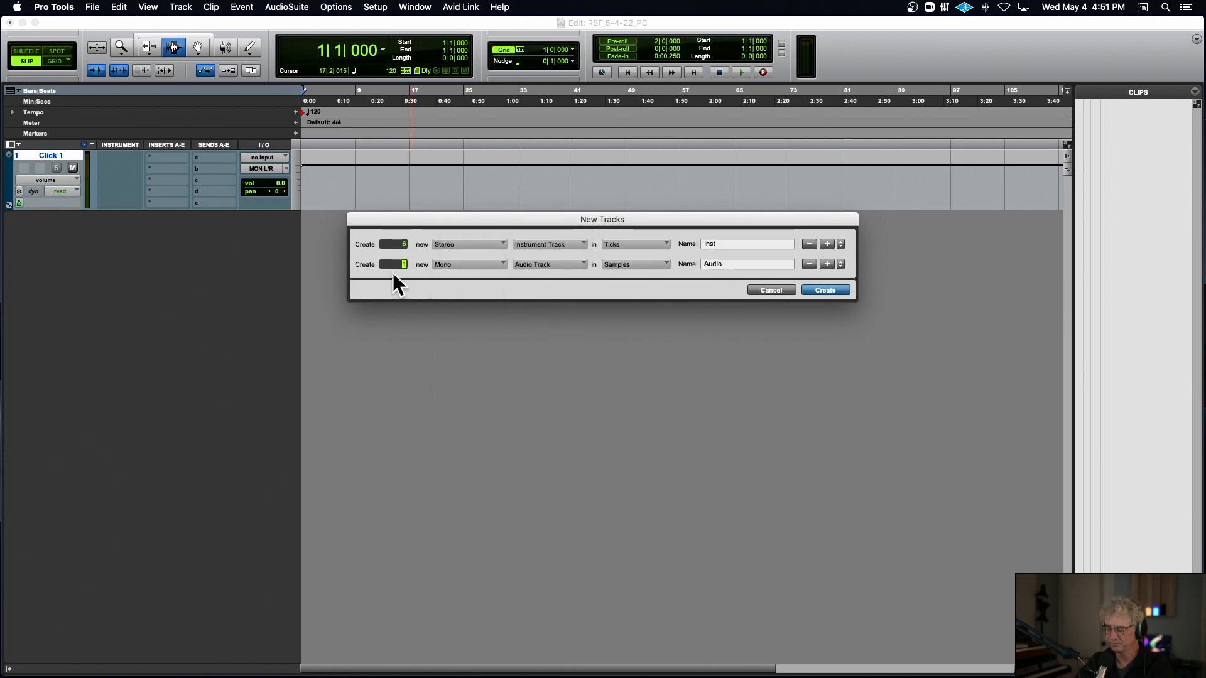
pyautogui.write('4')
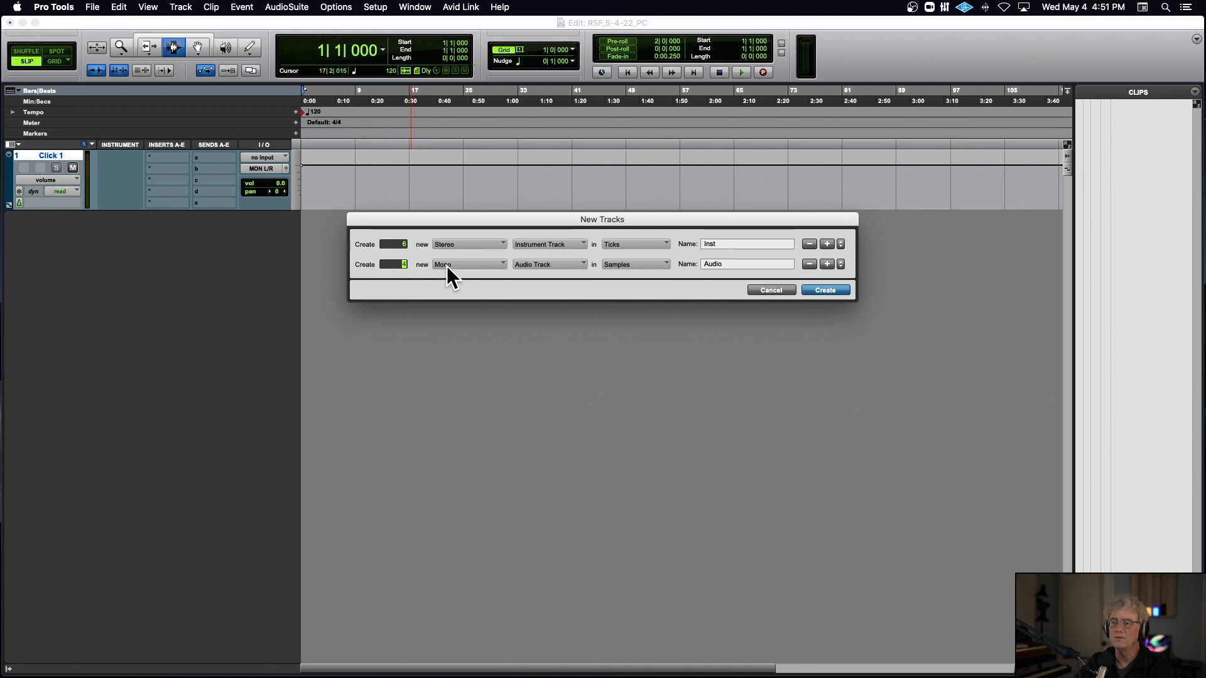
pyautogui.click(827, 264)
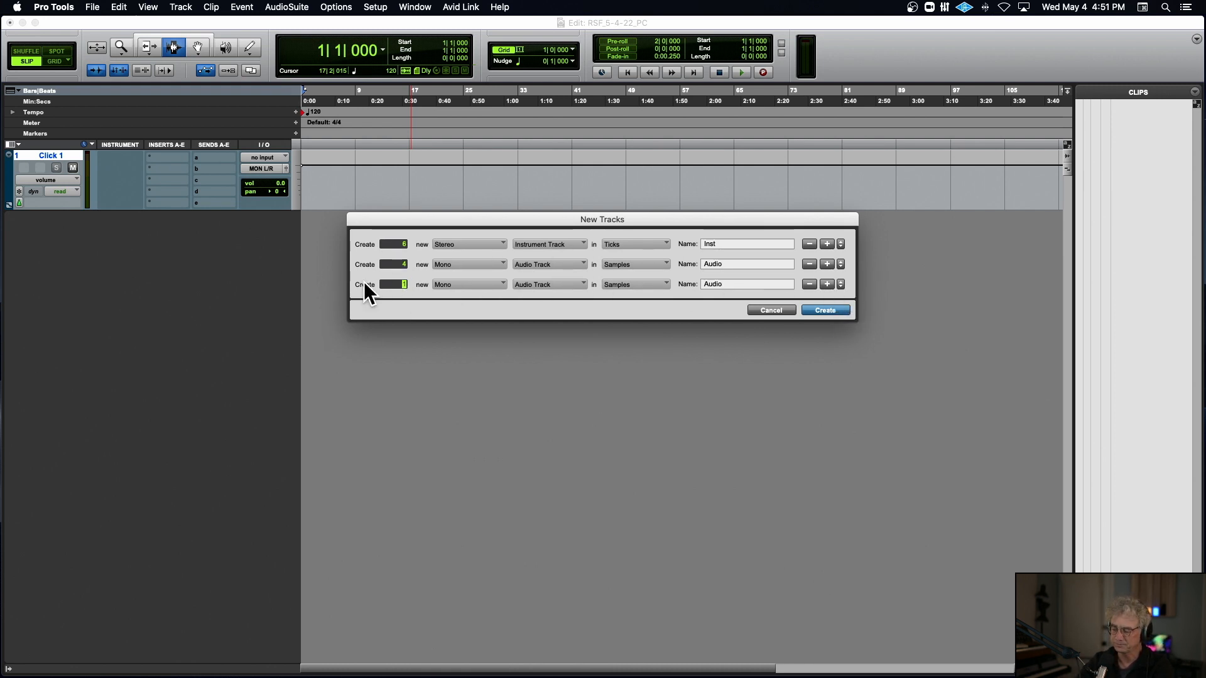
pyautogui.write('4')
pyautogui.click(473, 285)
pyautogui.click(476, 295)
pyautogui.click(548, 285)
pyautogui.click(551, 295)
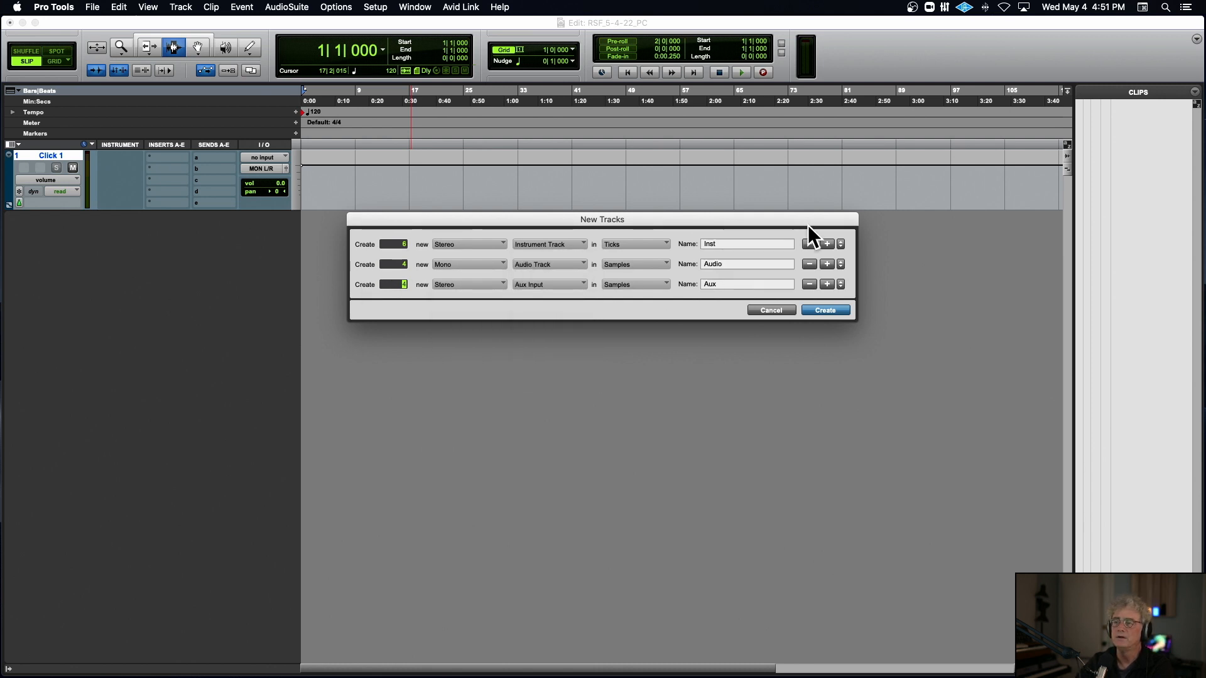
pyautogui.click(828, 312)
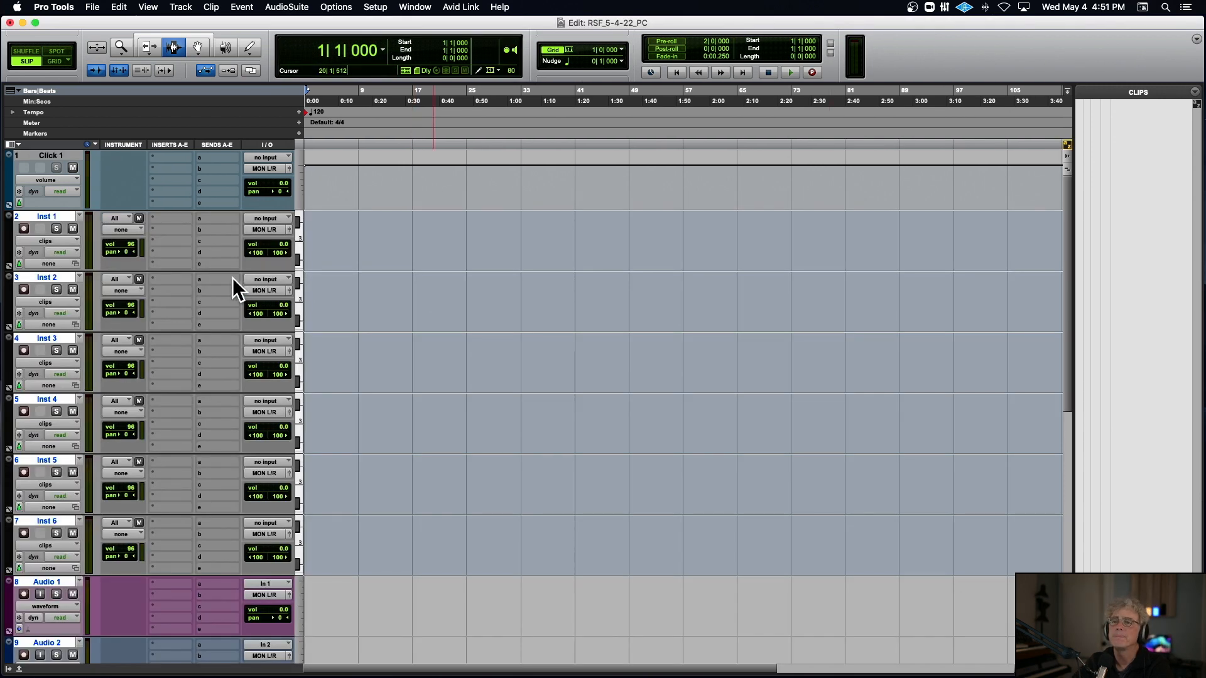
# Insert the stereo Boom plug-in from AIR Music Technology in the first insert slot of track Inst 1
pyautogui.click(160, 214)
pyautogui.moveTo(244, 217)
pyautogui.moveTo(311, 135)
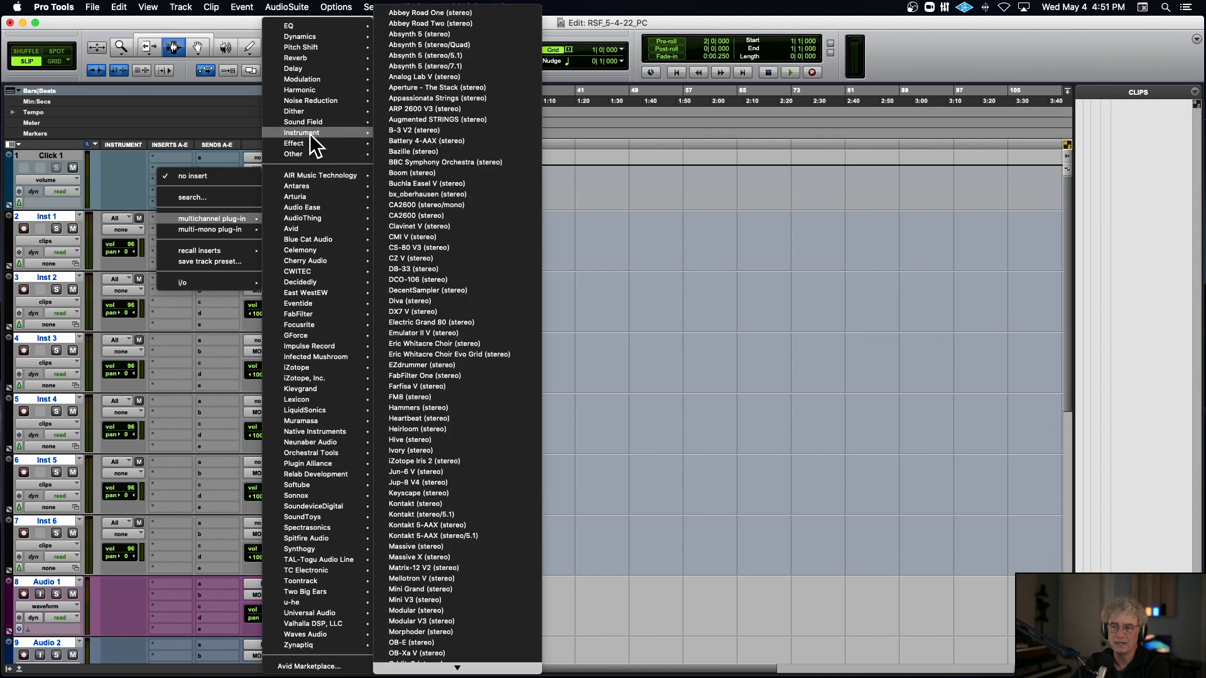
pyautogui.moveTo(308, 176)
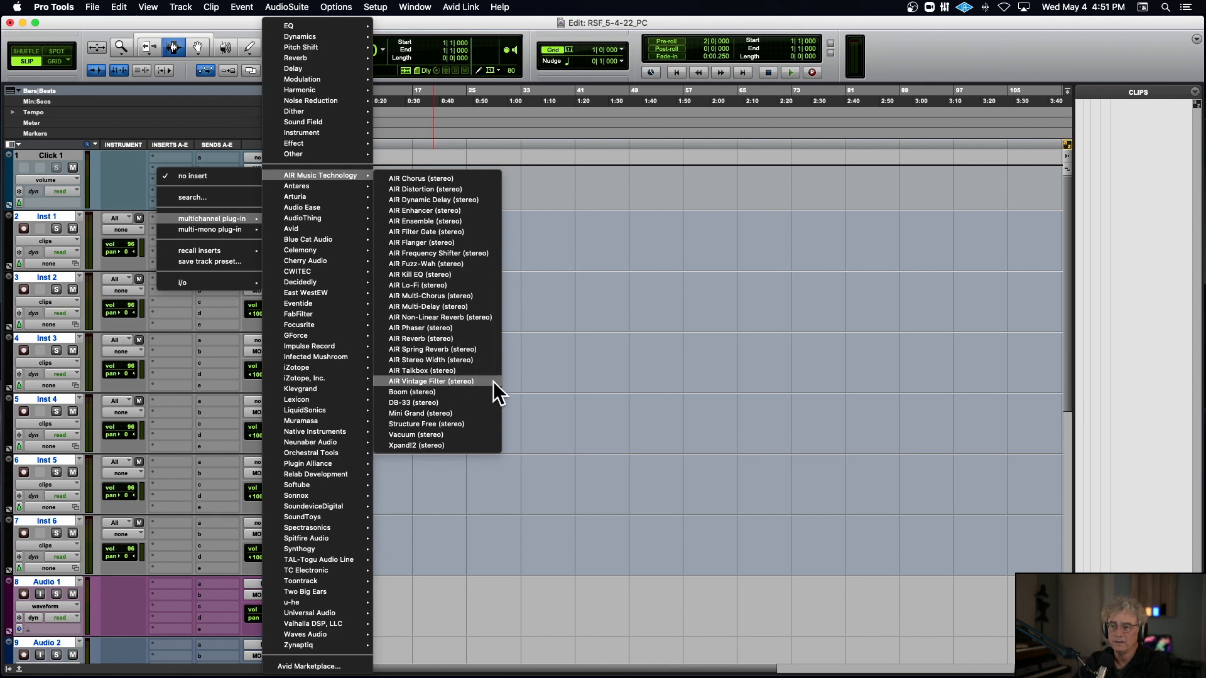
pyautogui.press('Escape')
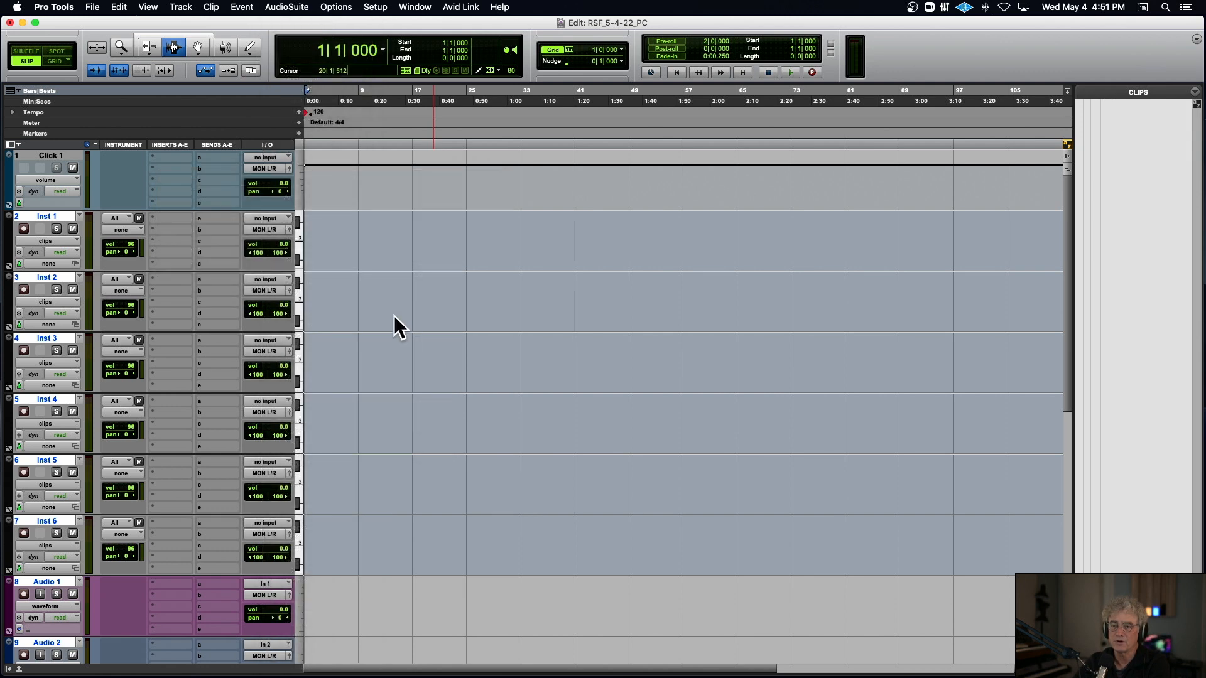
# Rename track Inst 1 as Boom and close the plug-in window
pyautogui.doubleClick(48, 218)
pyautogui.write('Boom')
pyautogui.press('Return')
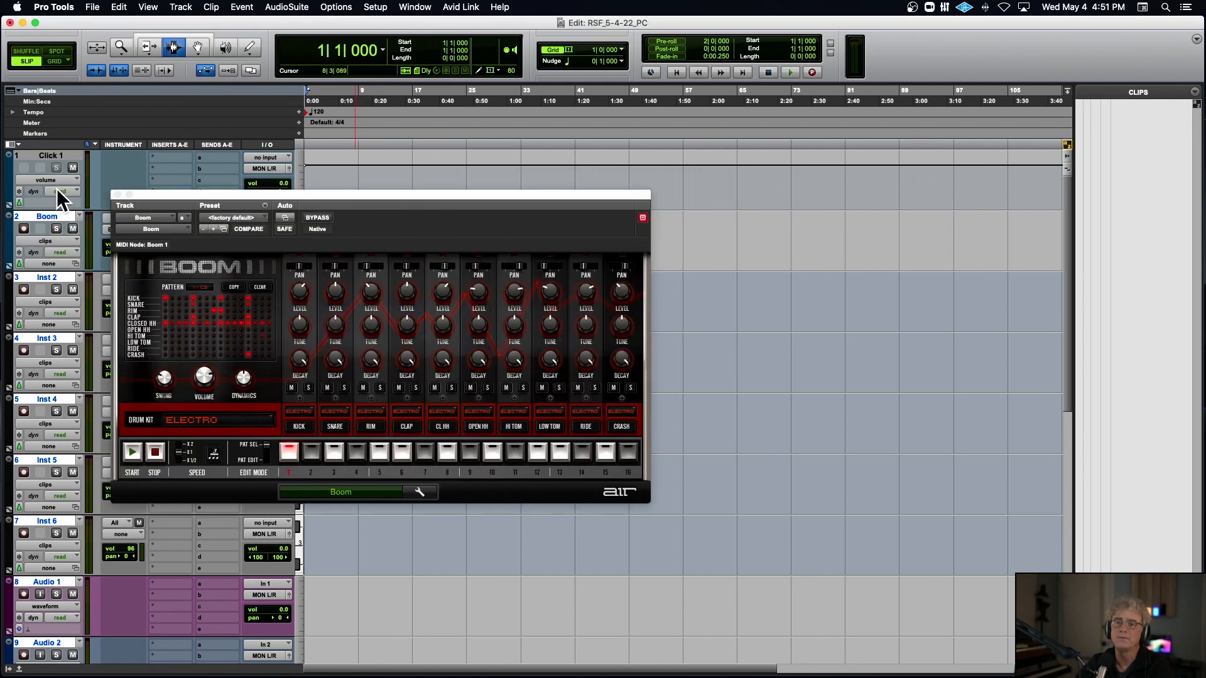
pyautogui.click(117, 195)
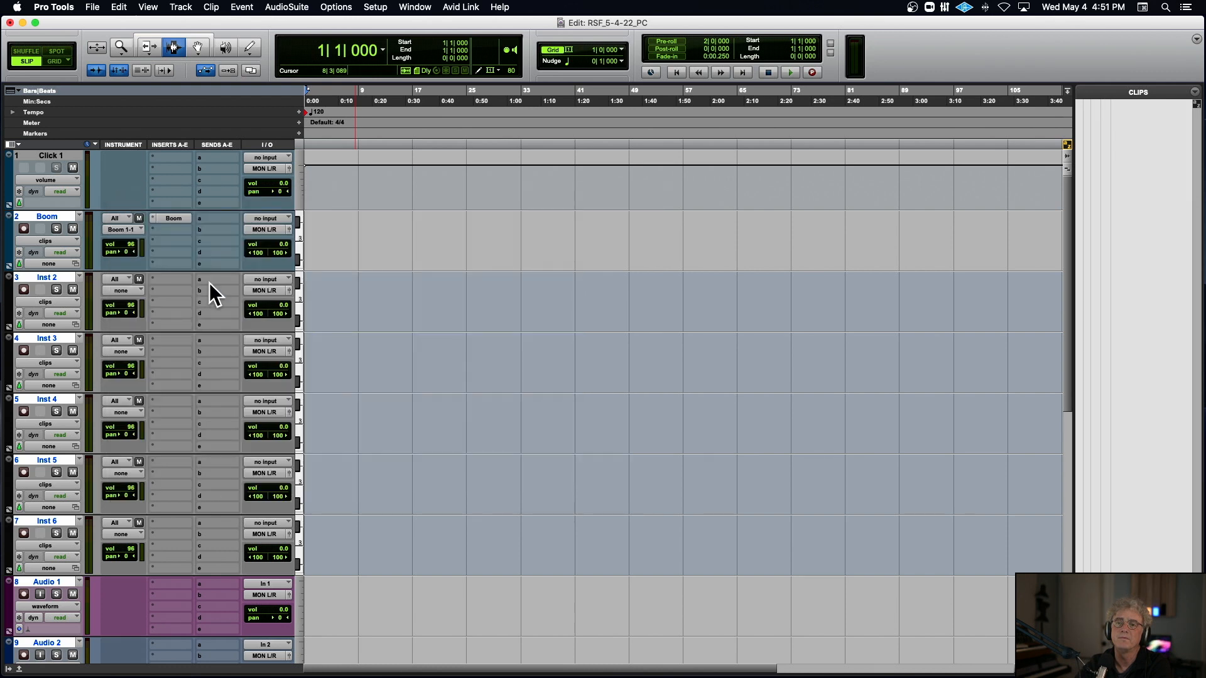
# Insert the stereo Mini Grand plug-in from AIR Music Technology in the first insert slot of track Inst 2
pyautogui.click(169, 279)
pyautogui.moveTo(188, 280)
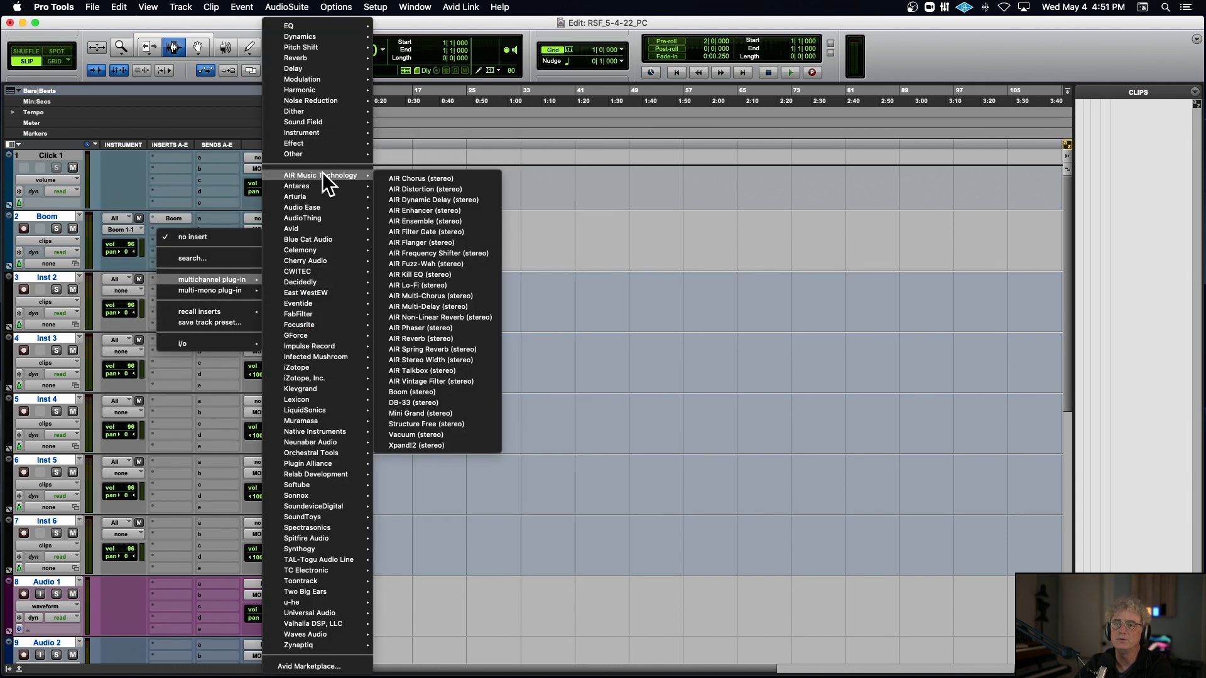
pyautogui.click(424, 416)
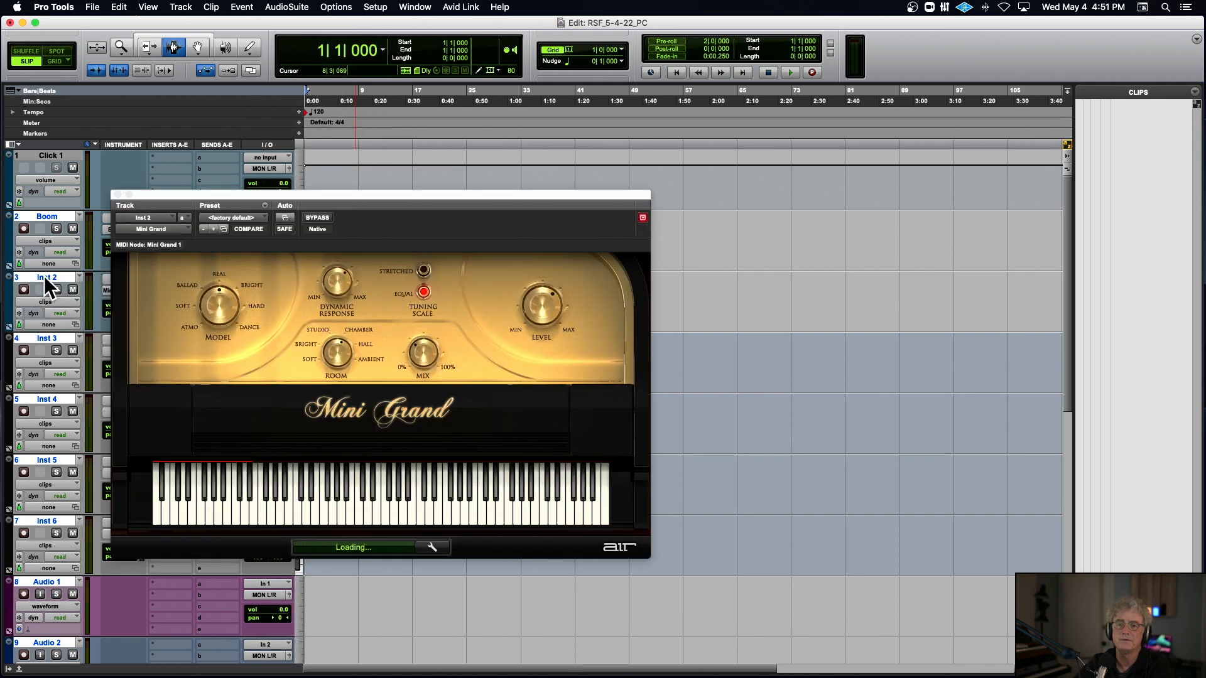
# Rename track Inst 2 as Piano and close the Mini Grand window
pyautogui.doubleClick(46, 277)
pyautogui.write('Piano')
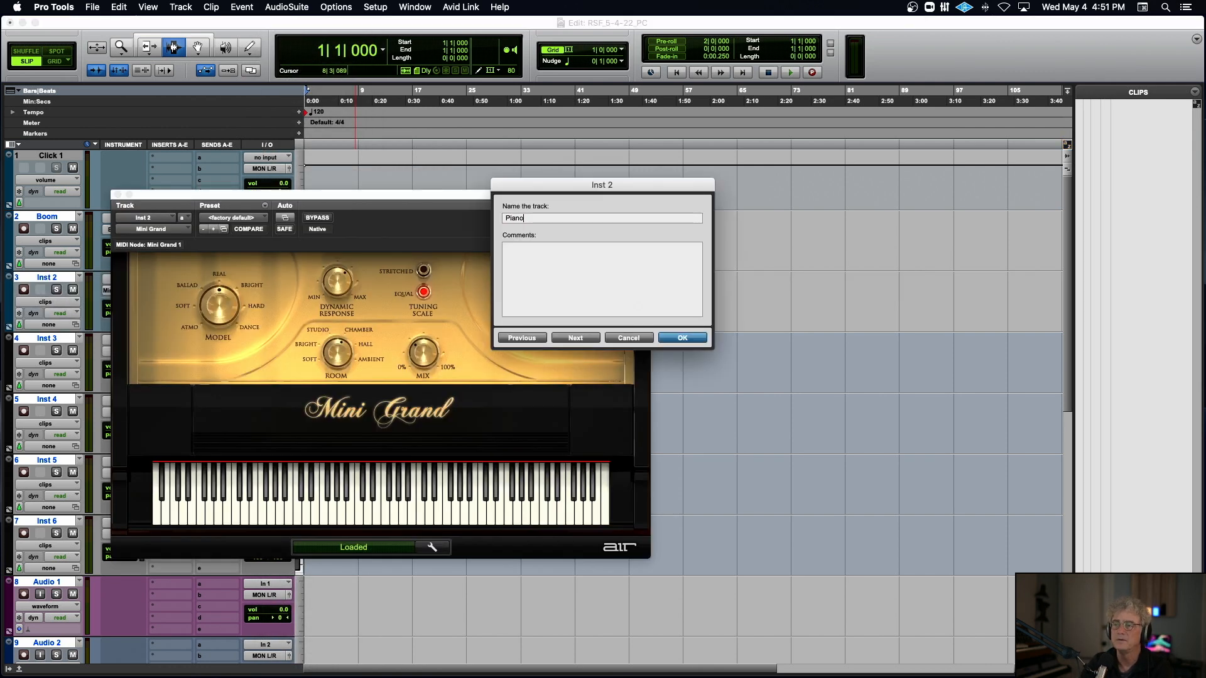
pyautogui.press('Return')
pyautogui.click(117, 195)
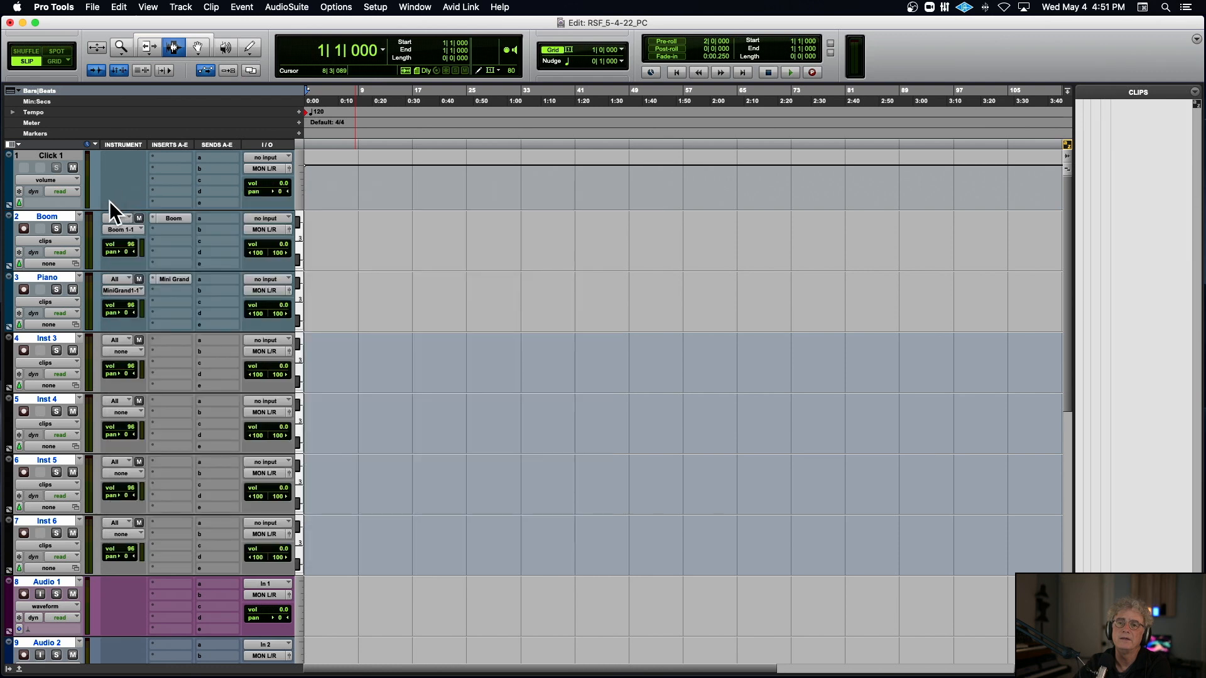
# Clear the track selection and insert the stereo Xpand!2 instrument in the first insert slot of track Inst 3
pyautogui.click(53, 277)
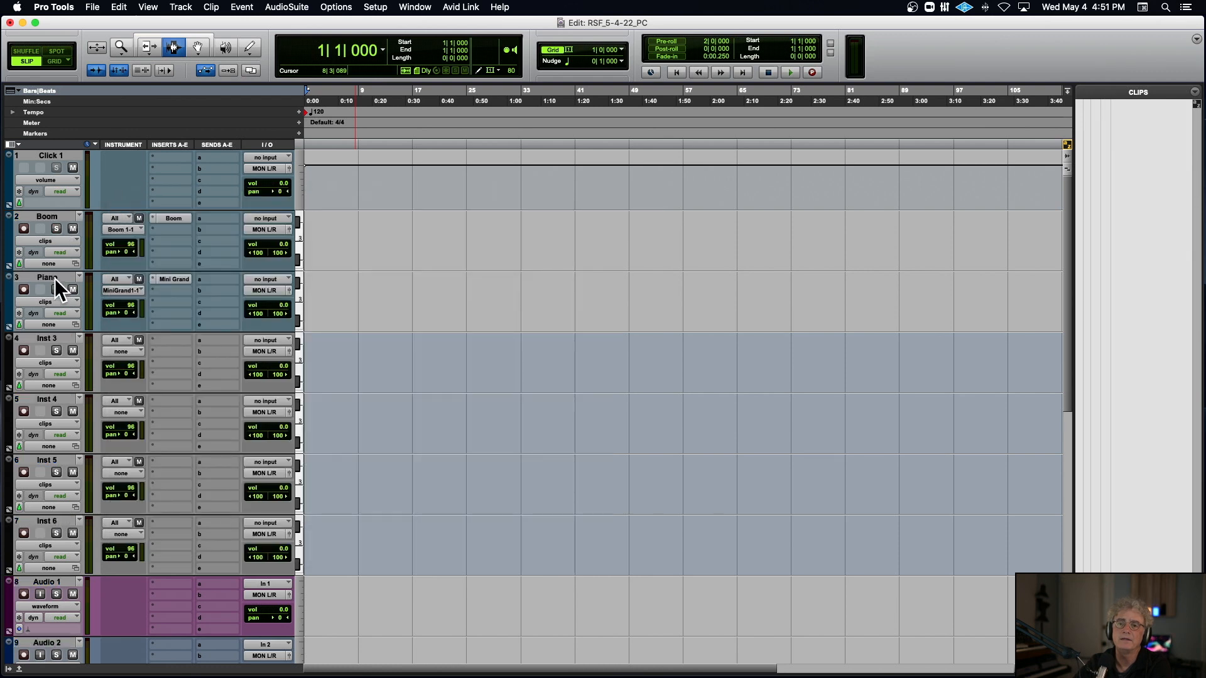
pyautogui.click(176, 338)
pyautogui.moveTo(207, 341)
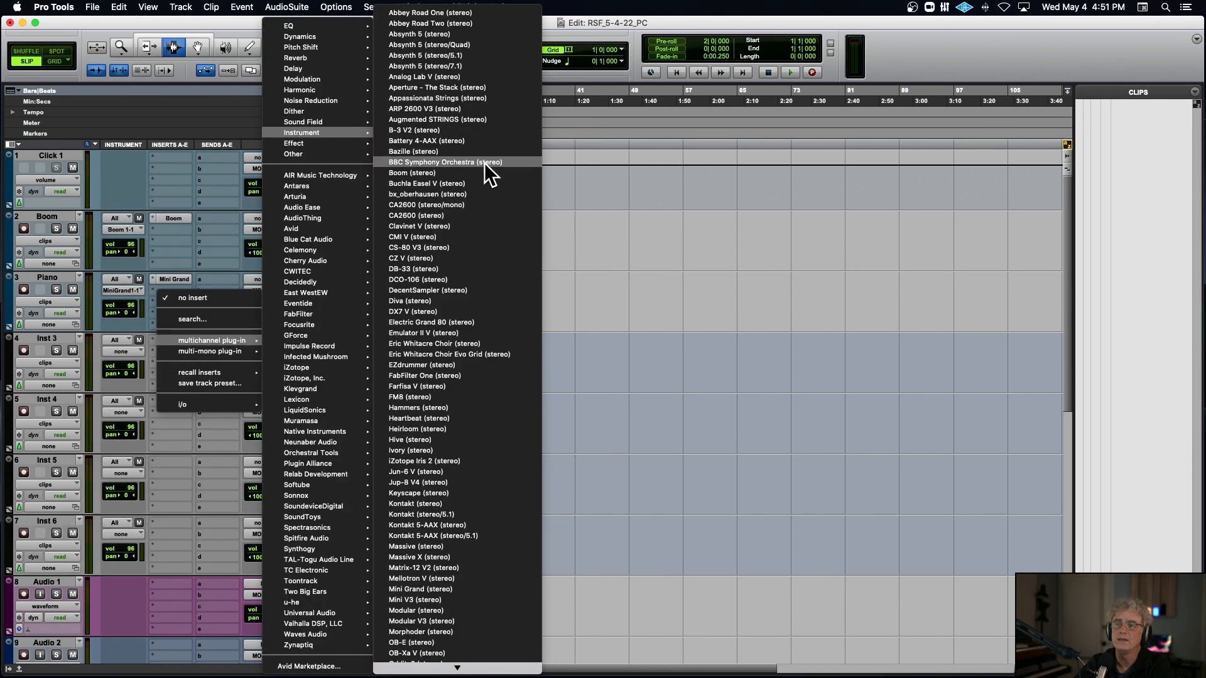
pyautogui.moveTo(446, 670)
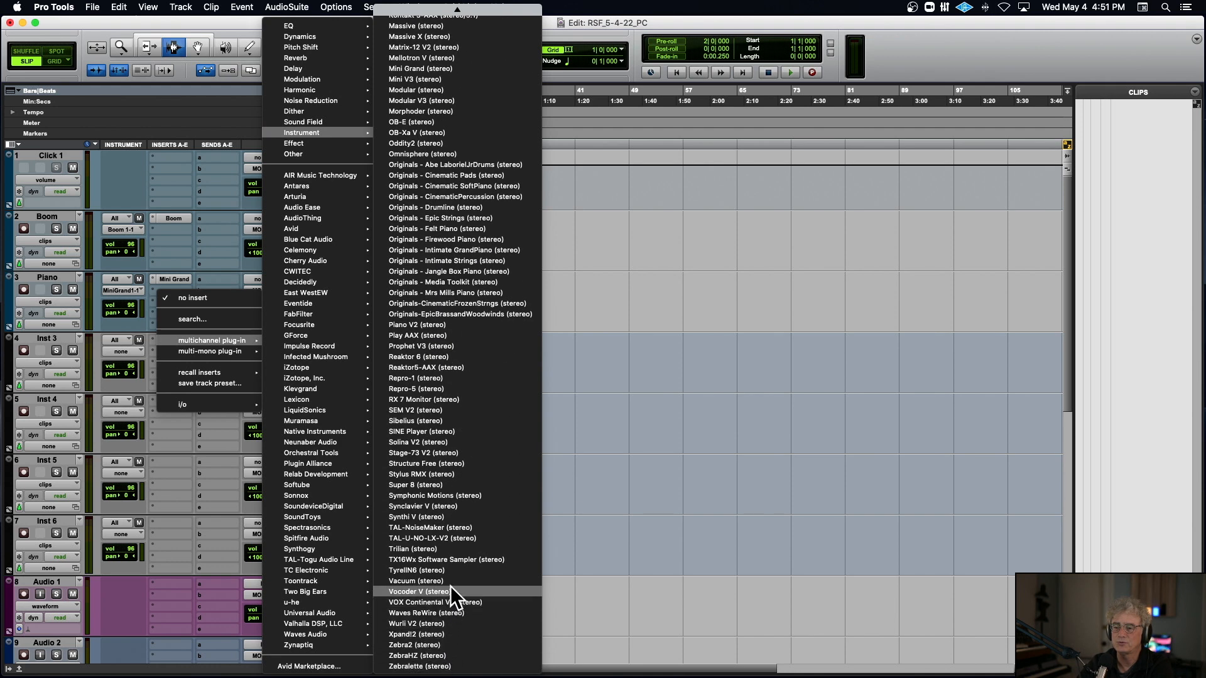
pyautogui.click(442, 634)
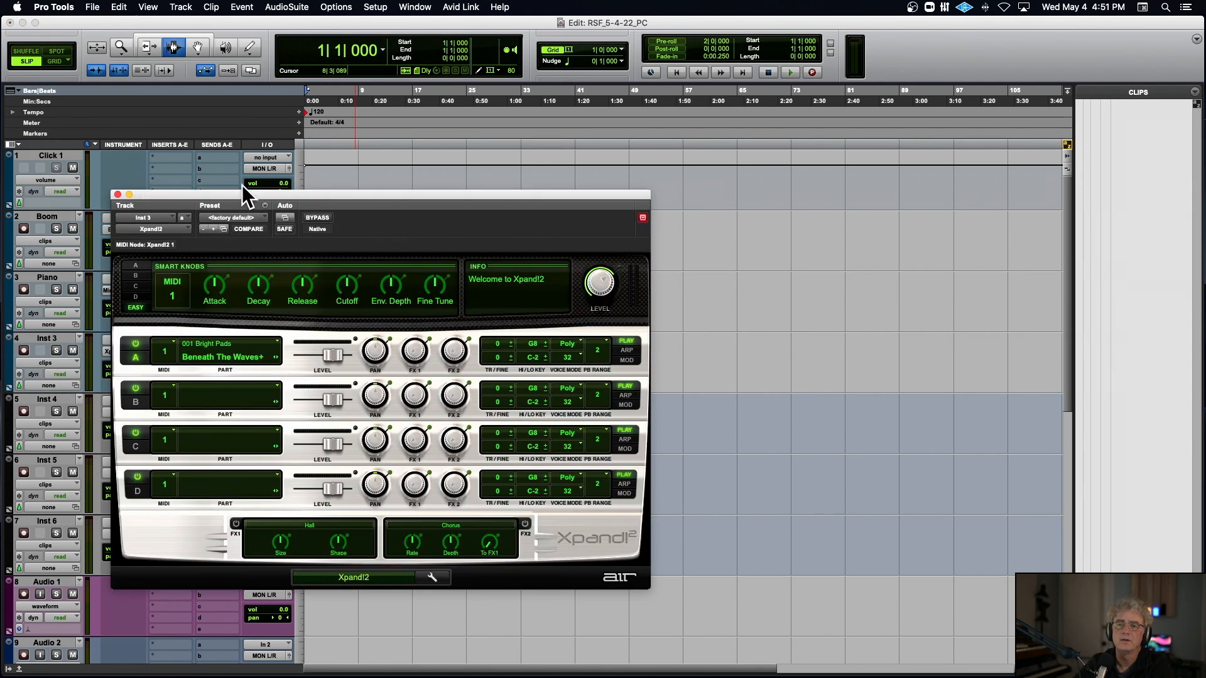
# Move the plug-in window clear of the tracks and copy the Xpand!2 insert from Inst 3 to Inst 4, Inst 5 and Inst 6
pyautogui.moveTo(277, 201); pyautogui.dragTo(679, 167)
pyautogui.click(172, 340)
pyautogui.moveTo(171, 383); pyautogui.dragTo(172, 402)
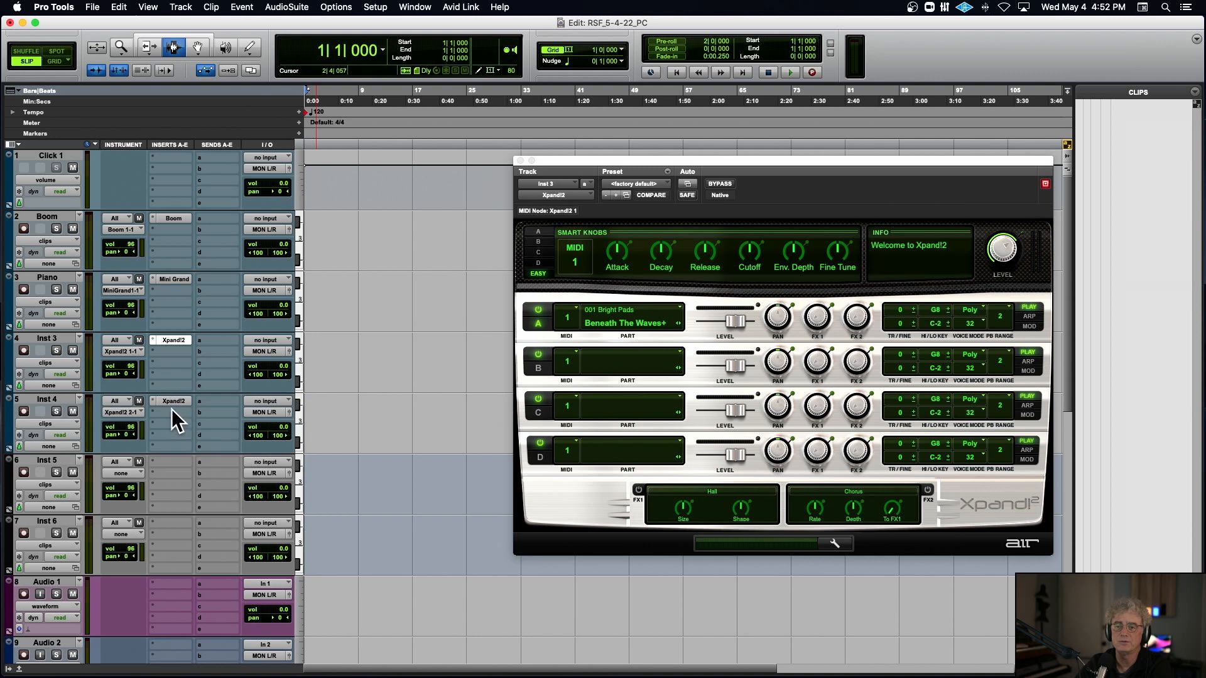
pyautogui.moveTo(171, 462); pyautogui.dragTo(169, 461)
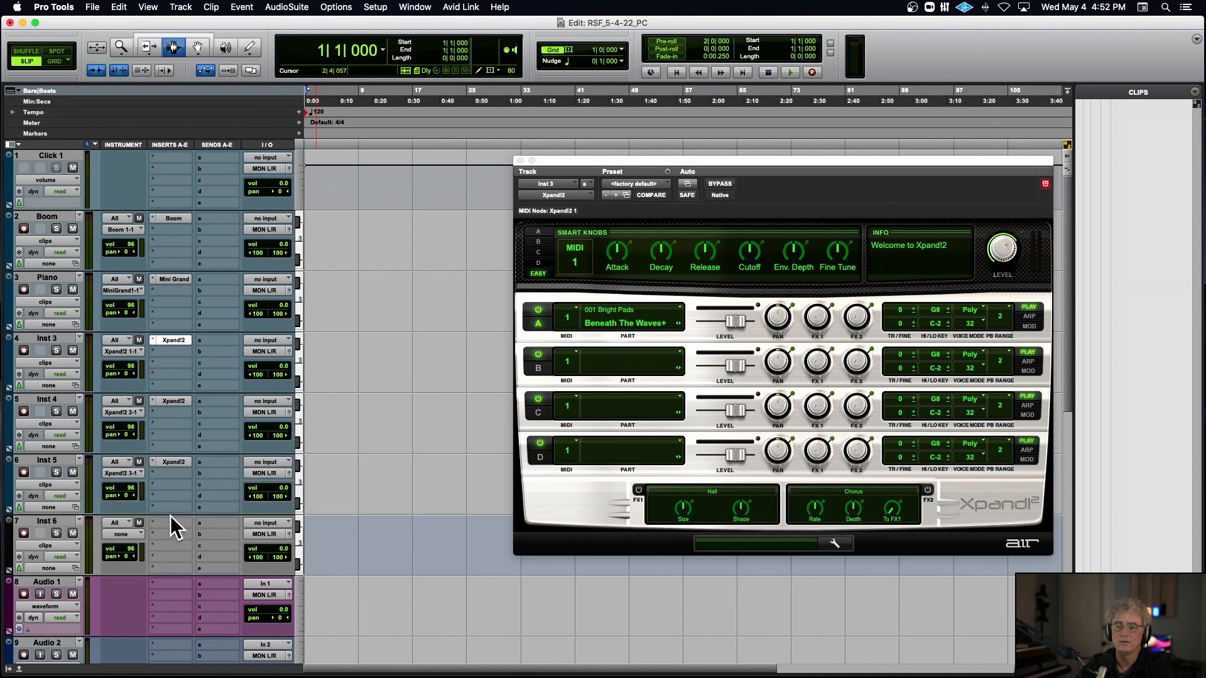
pyautogui.moveTo(174, 518); pyautogui.dragTo(174, 518)
# Load the 18 Classic Double bass preset from the 25 Basses folder into the Xpand!2 on Inst 3
pyautogui.click(169, 340)
pyautogui.click(169, 340)
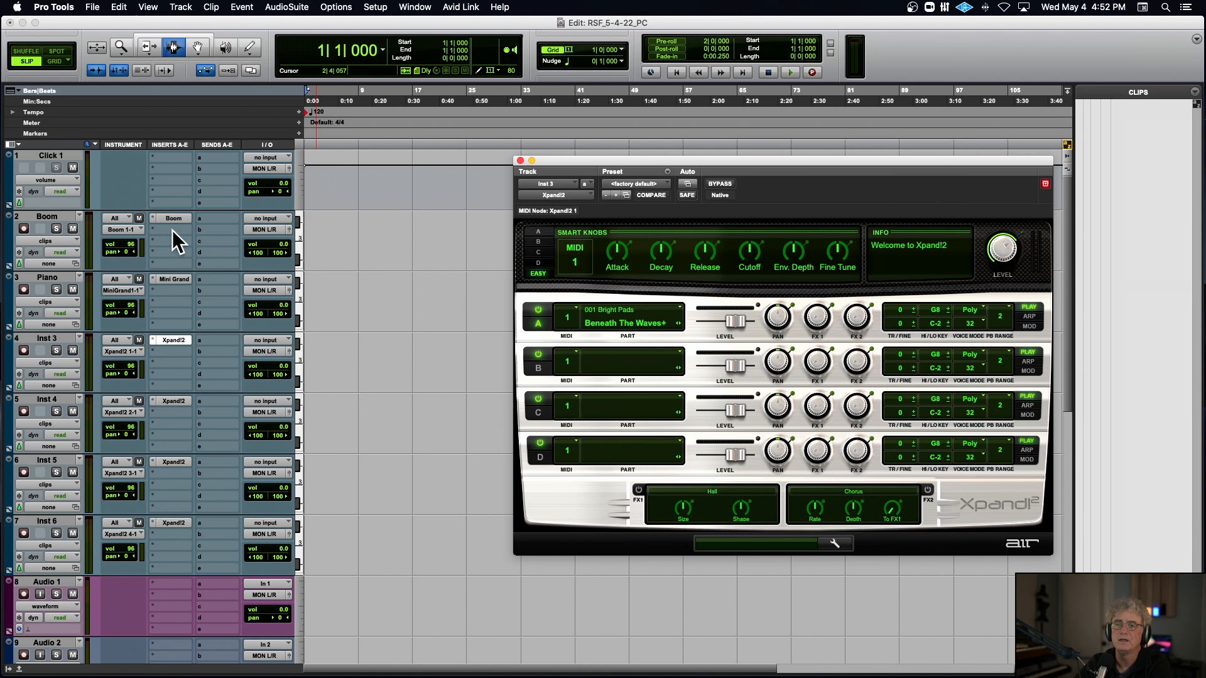
pyautogui.click(641, 184)
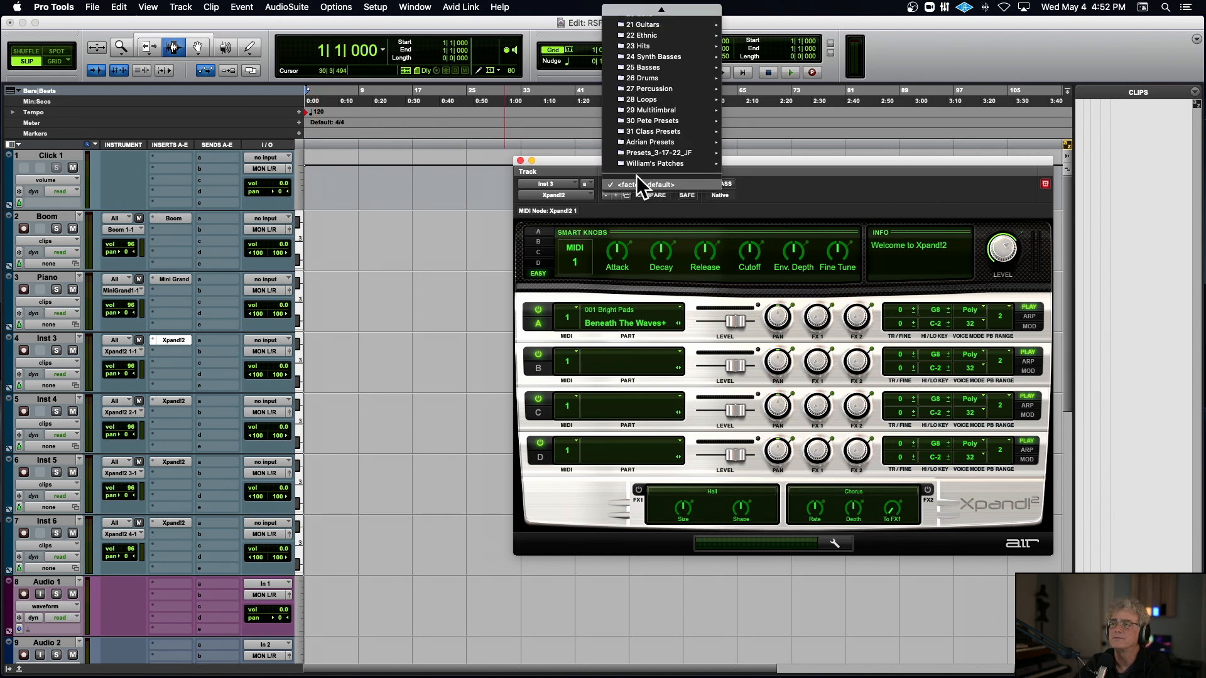
pyautogui.moveTo(661, 67)
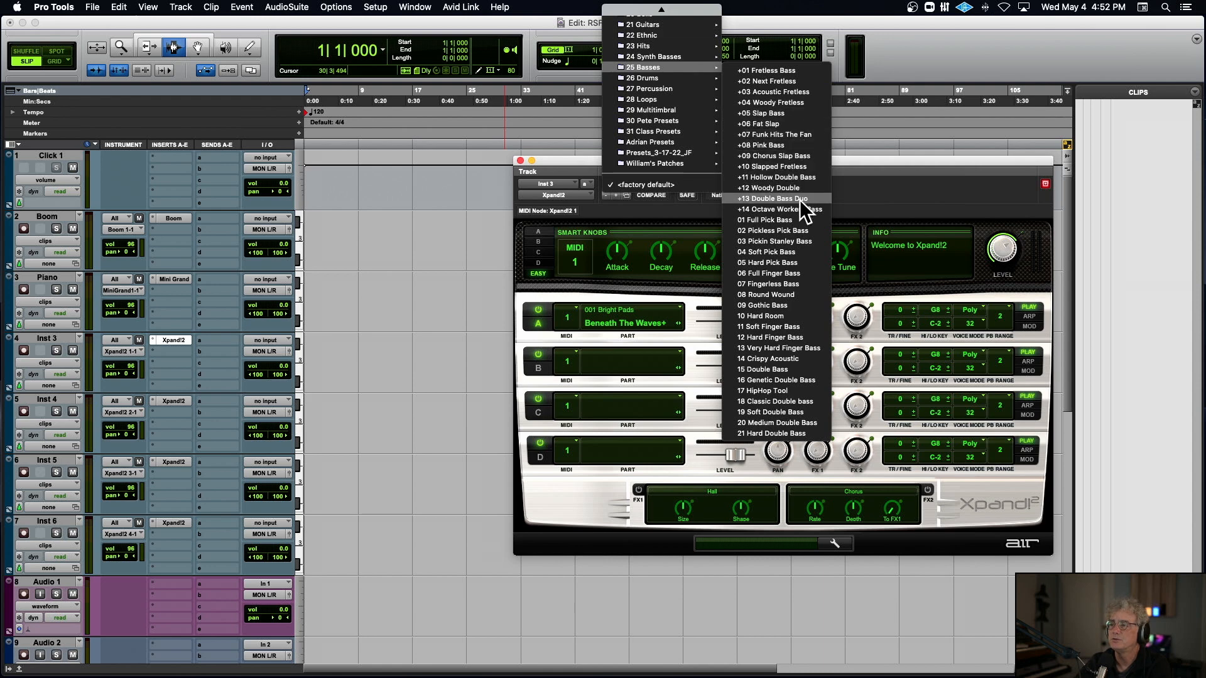
pyautogui.click(785, 400)
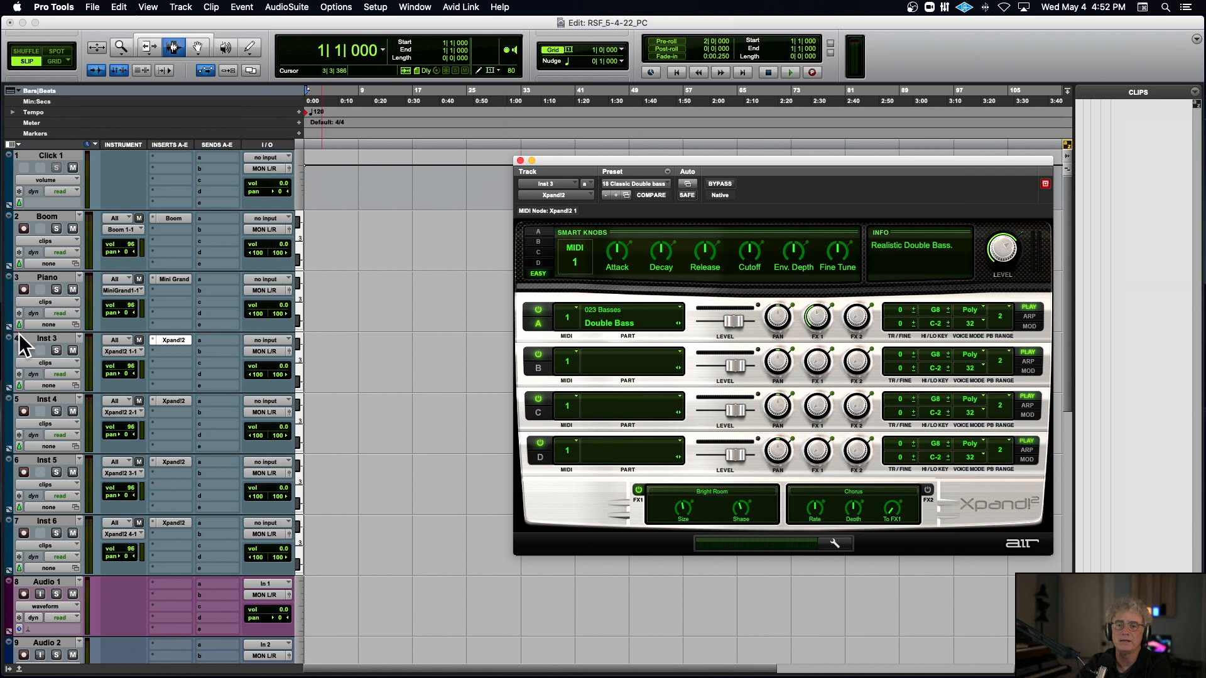
# Rename track Inst 3 as Upright Bass
pyautogui.doubleClick(46, 338)
pyautogui.write('Upright ')
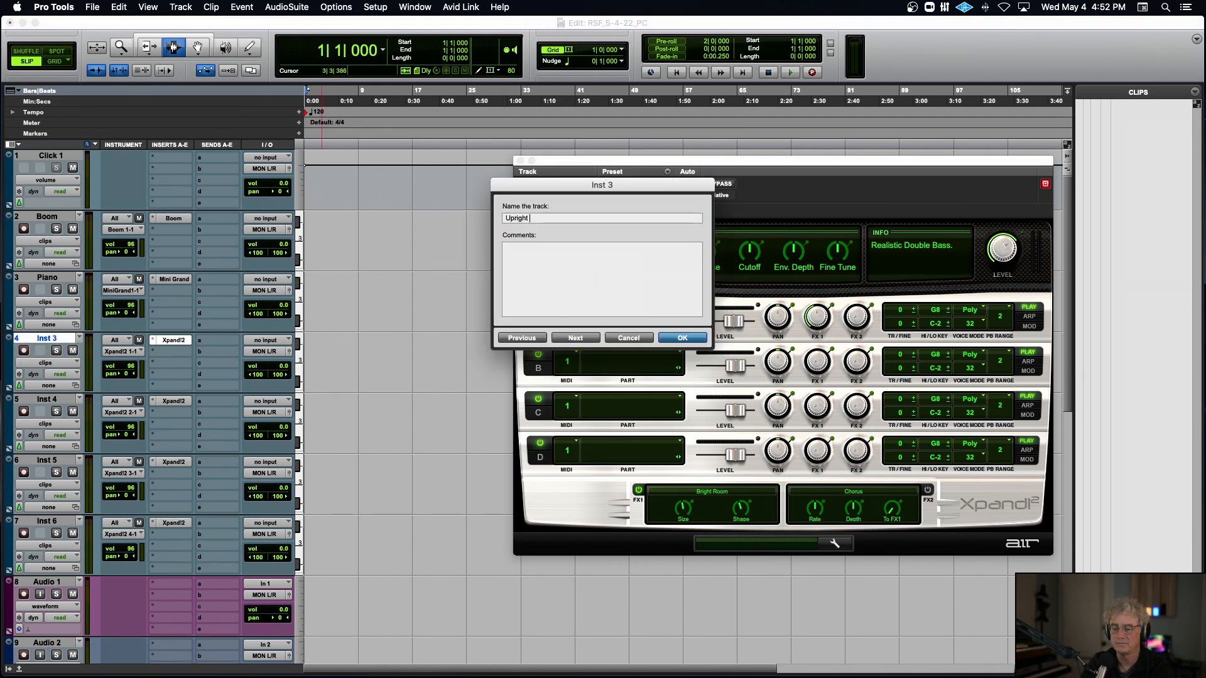
pyautogui.write('Bass')
pyautogui.press('Return')
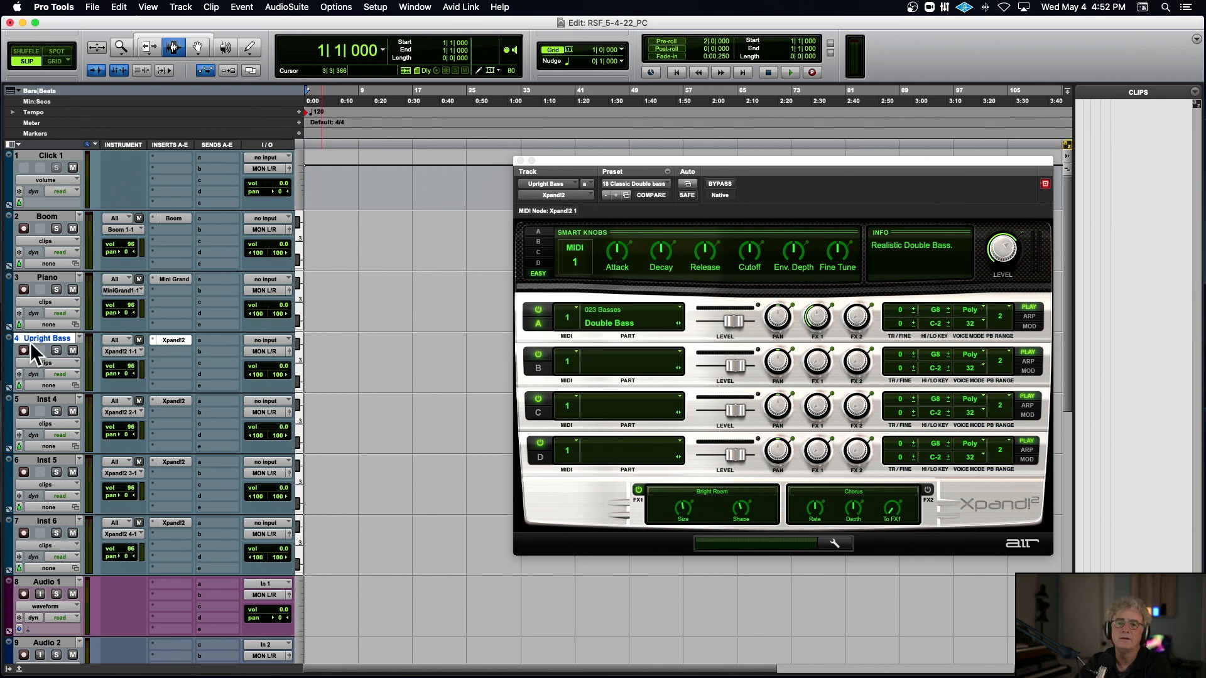
# Load the +07 Finger Nylon Acoustic preset from the 21 Guitars folder into the Xpand!2 on Inst 4
pyautogui.click(172, 402)
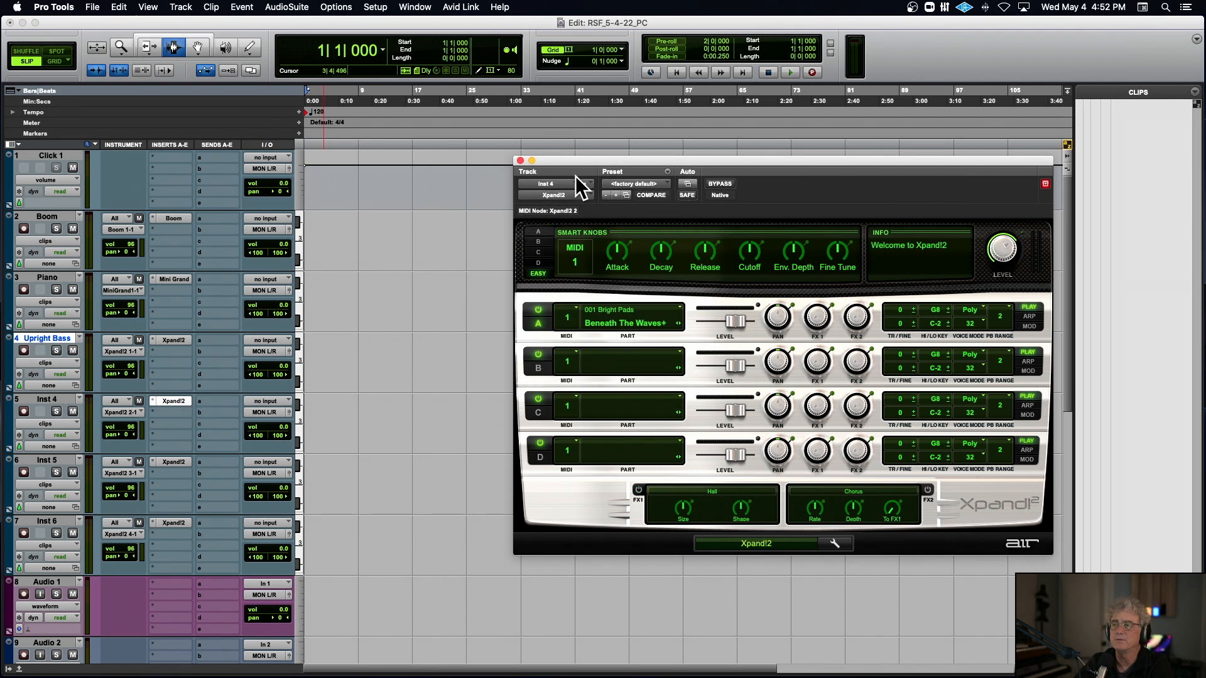
pyautogui.click(615, 183)
pyautogui.moveTo(654, 23)
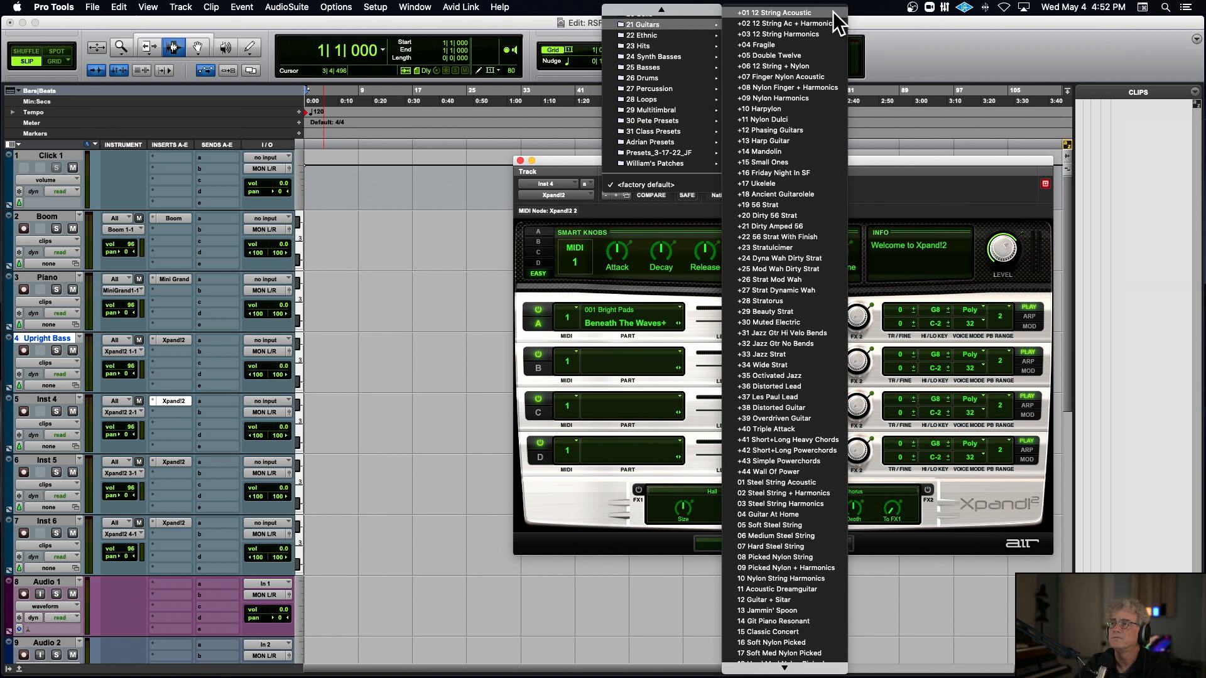
pyautogui.click(825, 76)
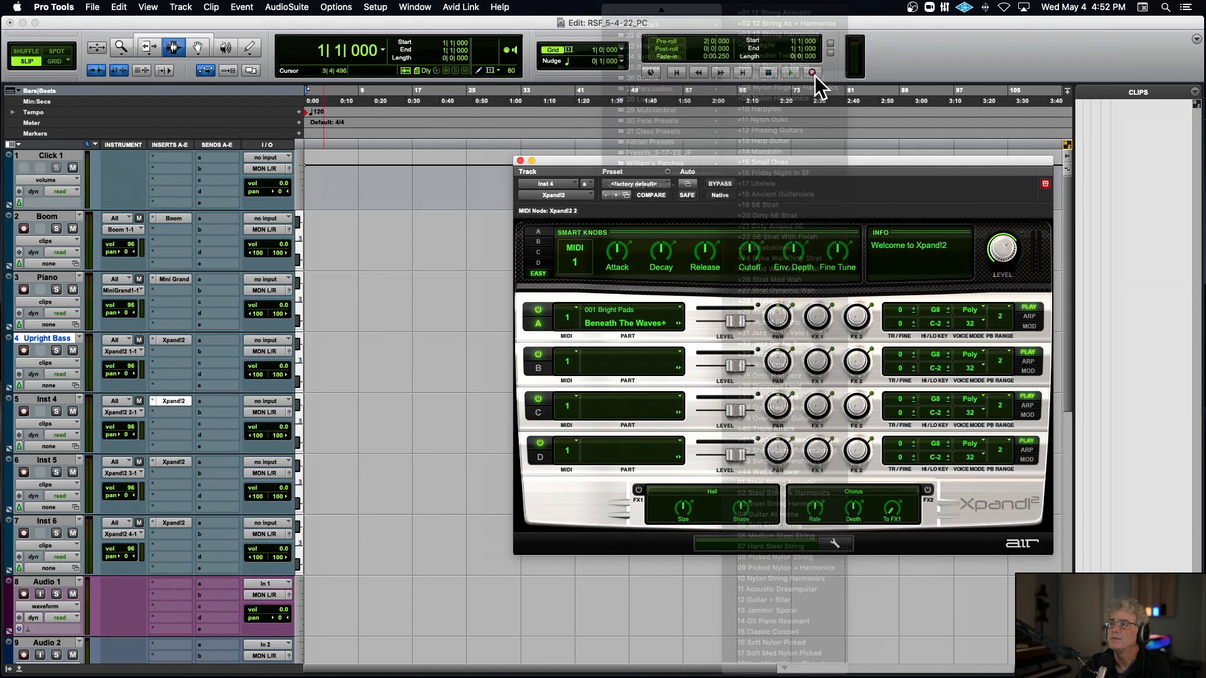
# Rename track Inst 4 as Nylon Guitar
pyautogui.doubleClick(32, 395)
pyautogui.write('Nylon')
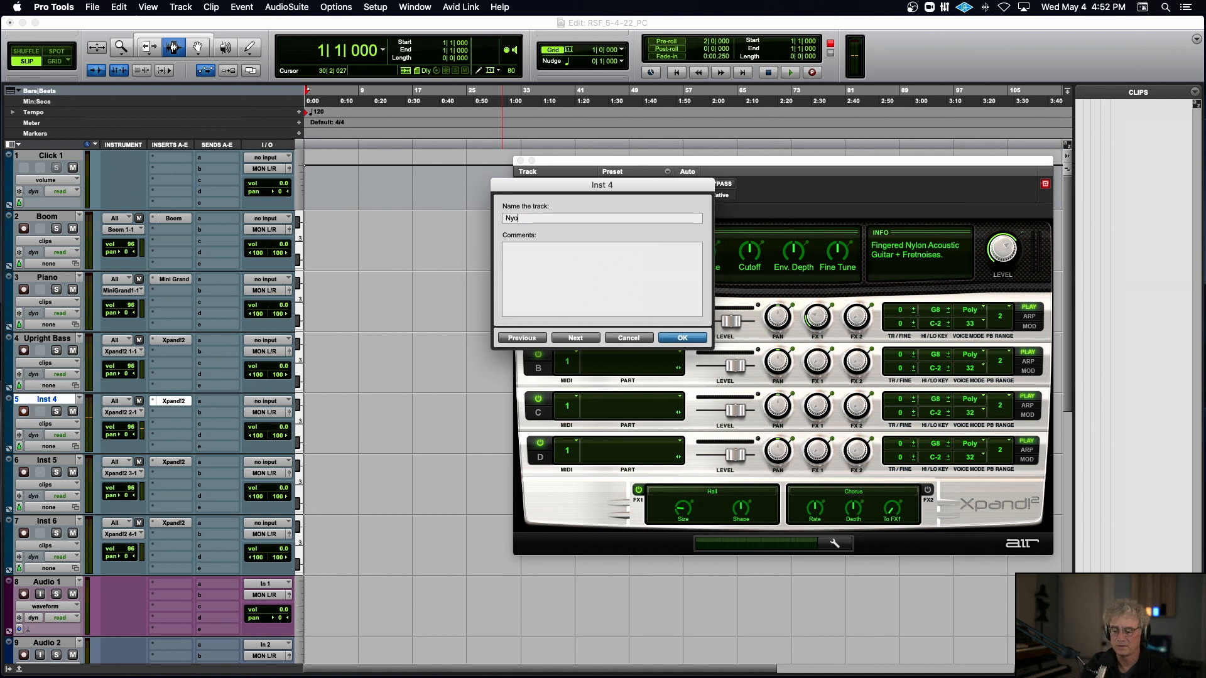
pyautogui.write(' Guitar')
pyautogui.press('Return')
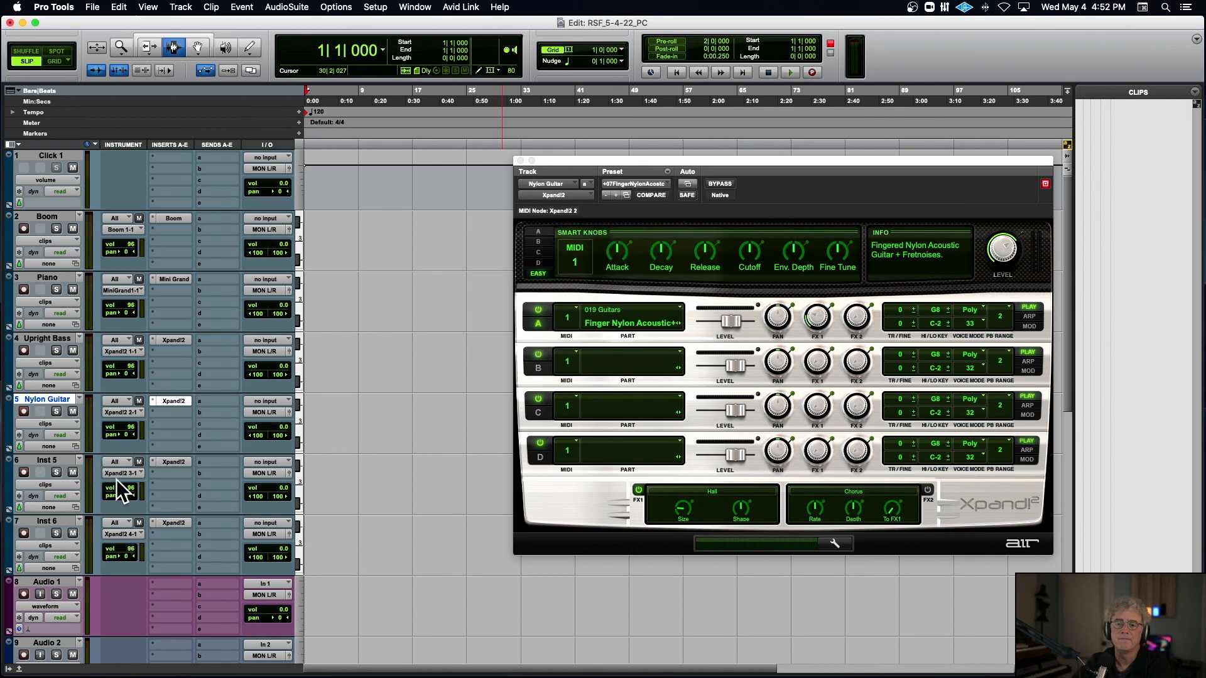
# Set the input of tracks Audio 1 through Audio 4 to In 1 (Mono) all at once, and deselect the tracks
pyautogui.scroll(-1, 214, 470)
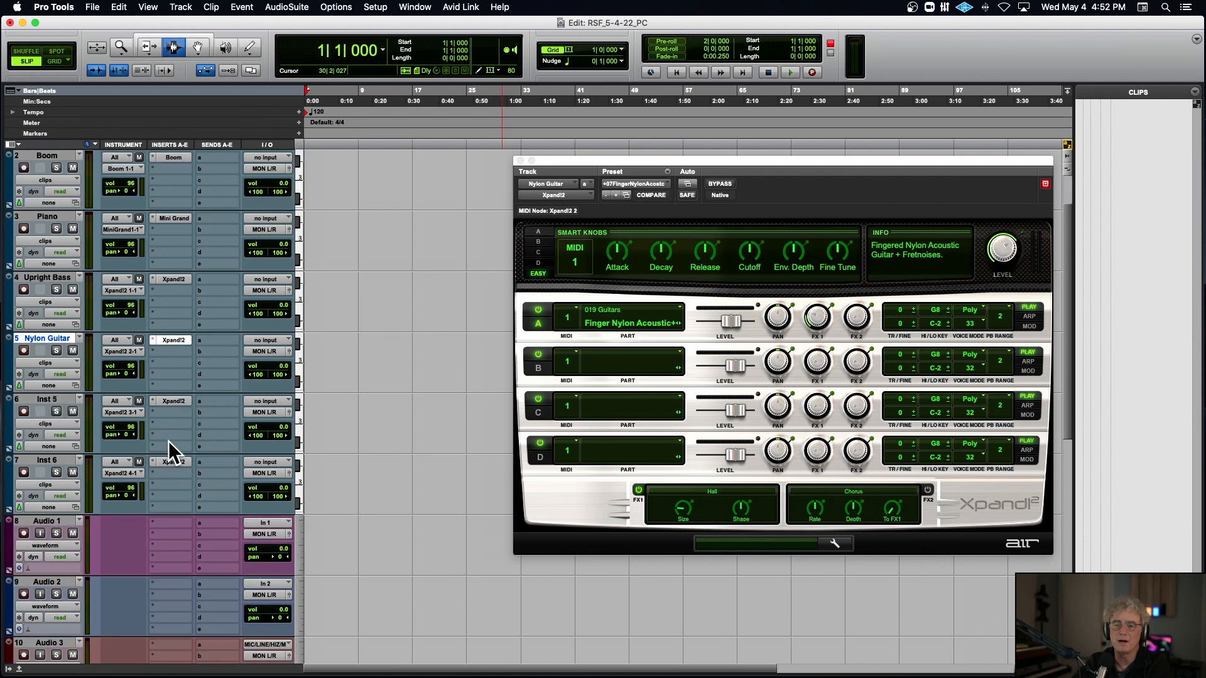
pyautogui.scroll(-2, 94, 430)
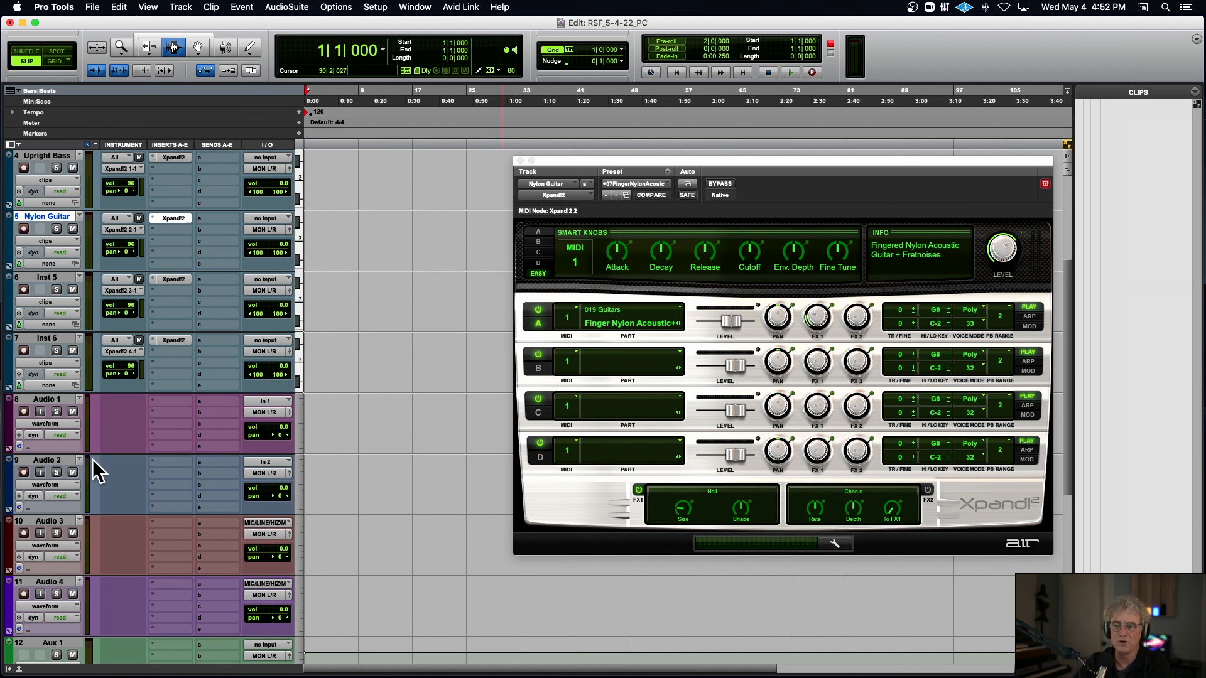
pyautogui.click(52, 401)
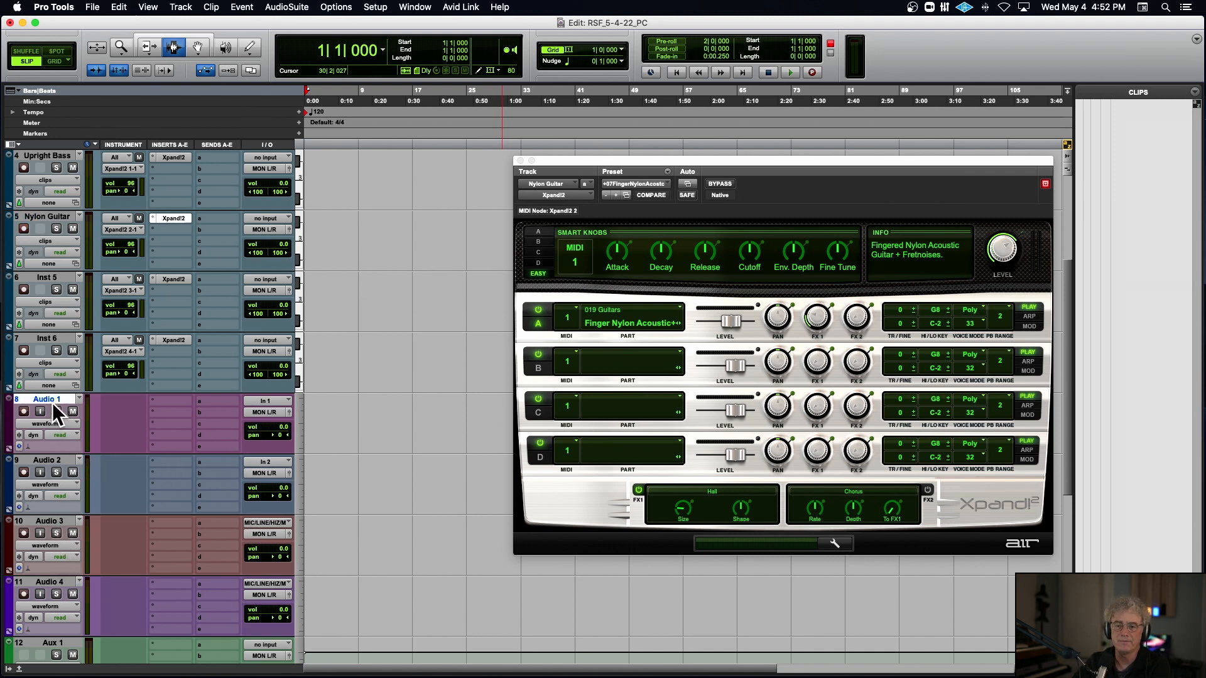
pyautogui.keyDown('shift'); pyautogui.click(55, 579); pyautogui.keyUp('shift')
pyautogui.click(270, 401)
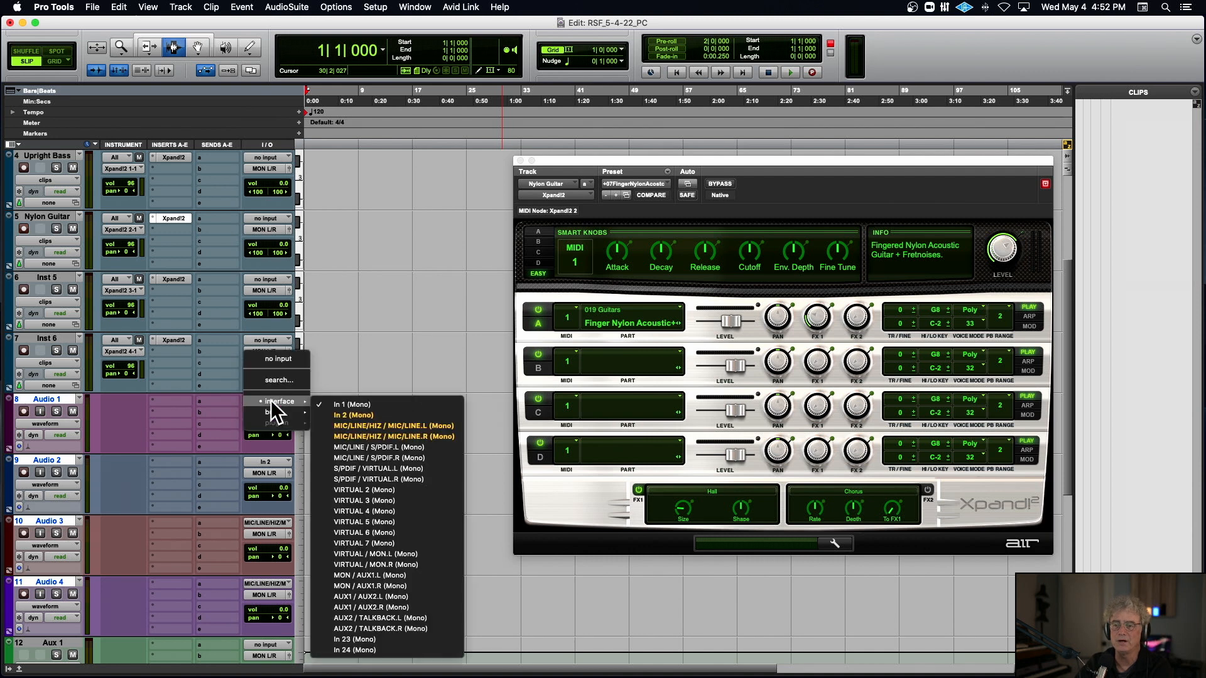
pyautogui.click(337, 401)
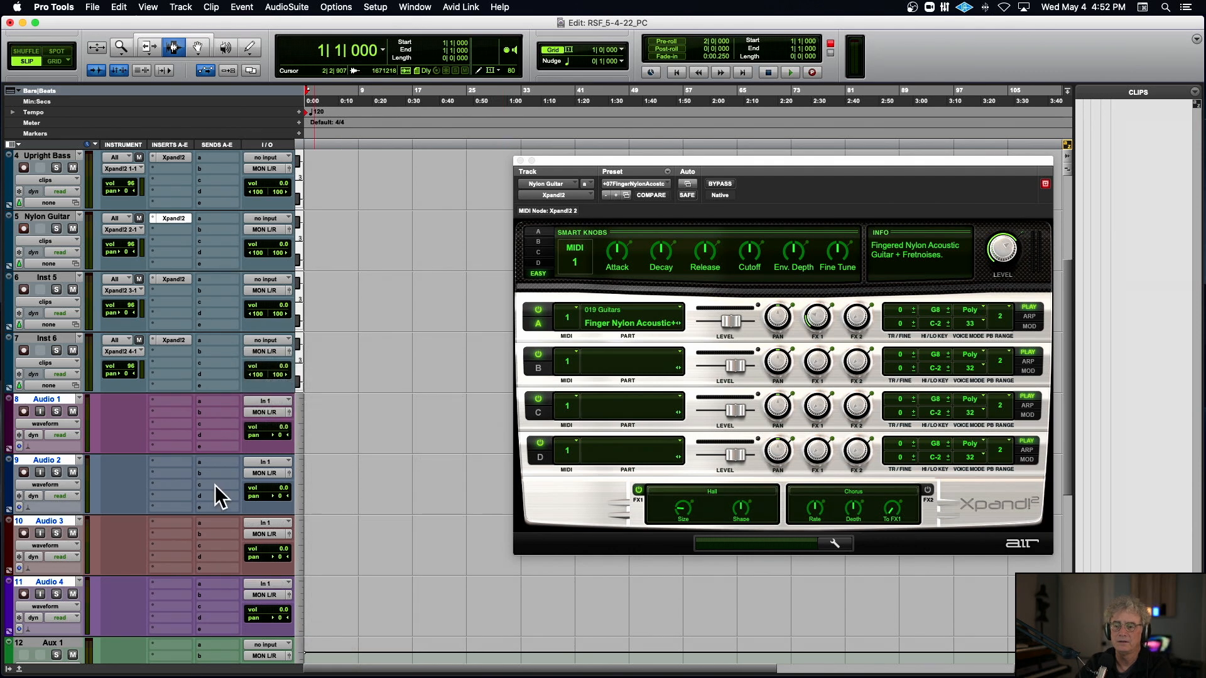
pyautogui.click(54, 400)
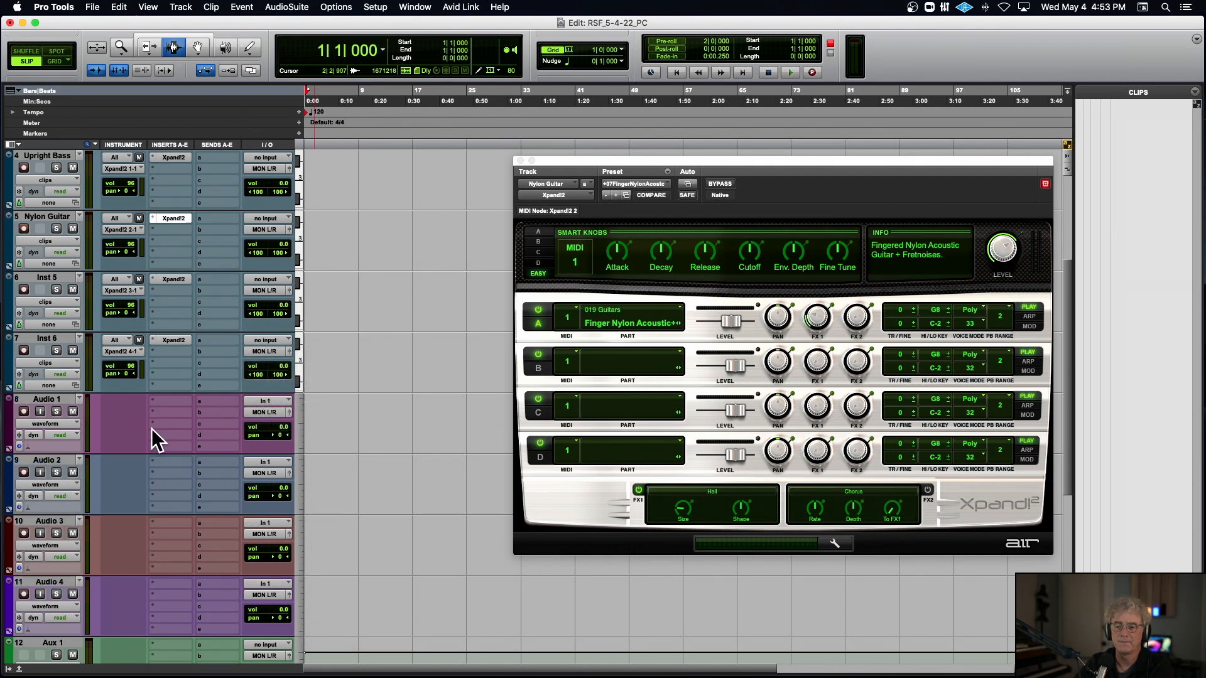
# Set the track color of Aux 1 through Aux 4 to None and close the Color Palette
pyautogui.scroll(-5, 153, 437)
pyautogui.click(52, 363)
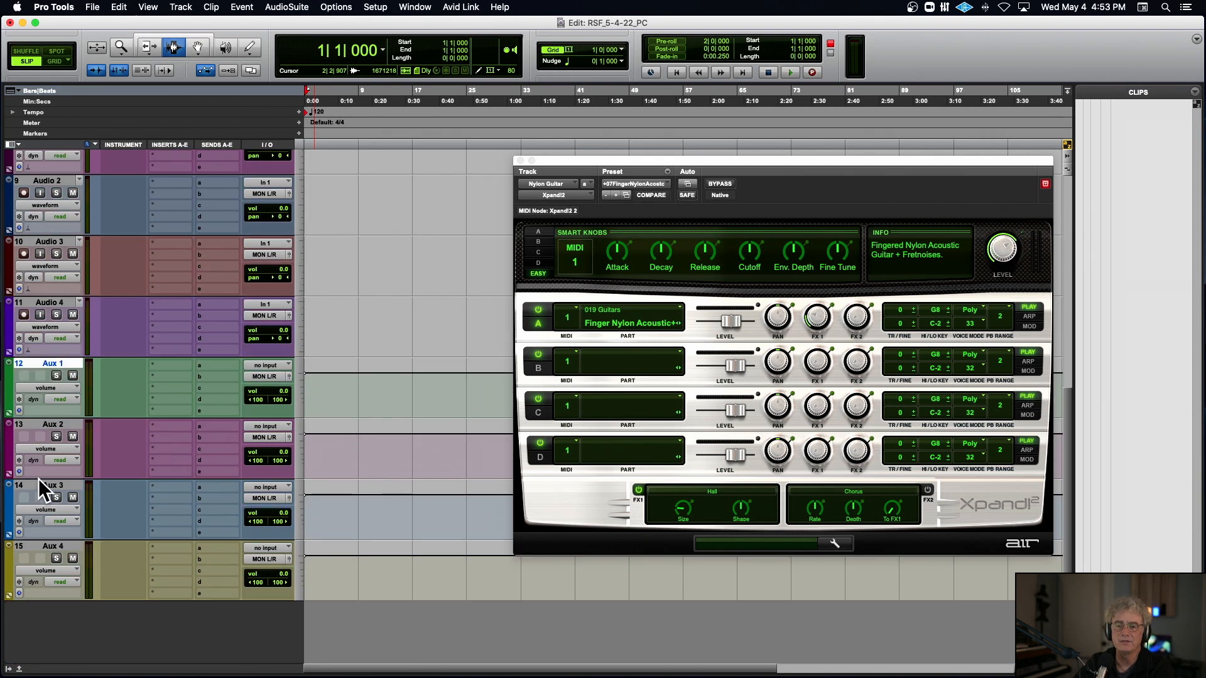
pyautogui.keyDown('shift'); pyautogui.click(45, 542); pyautogui.keyUp('shift')
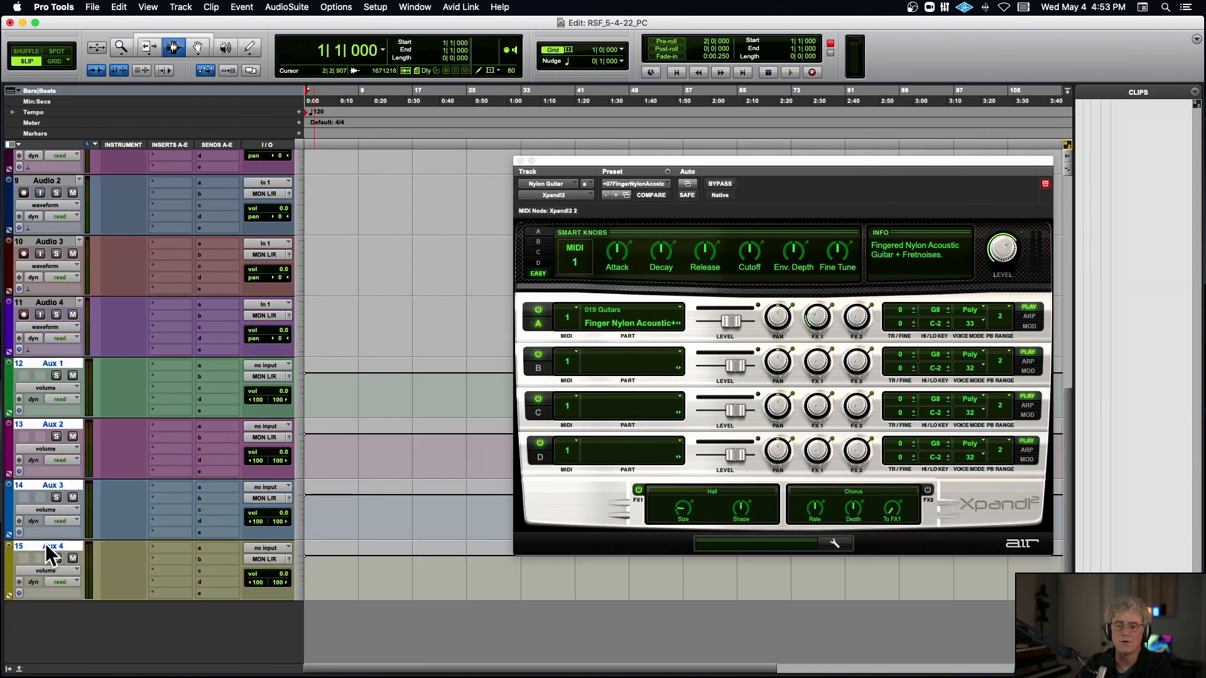
pyautogui.doubleClick(9, 391)
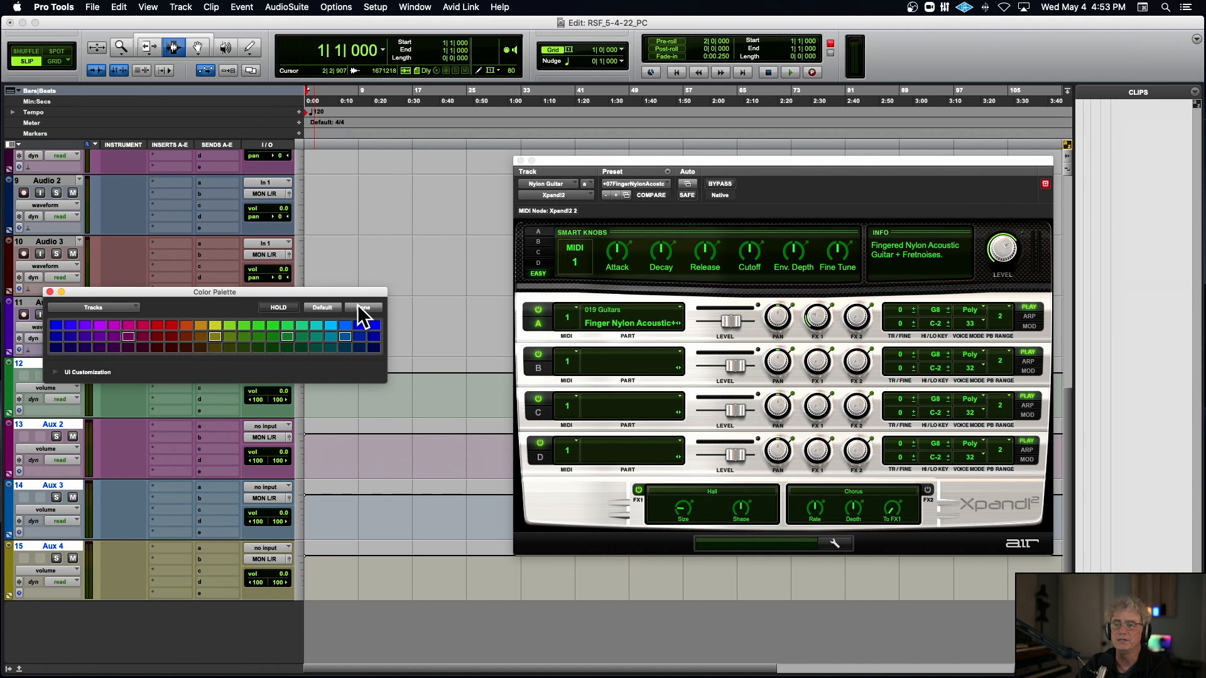
pyautogui.click(360, 307)
pyautogui.click(49, 291)
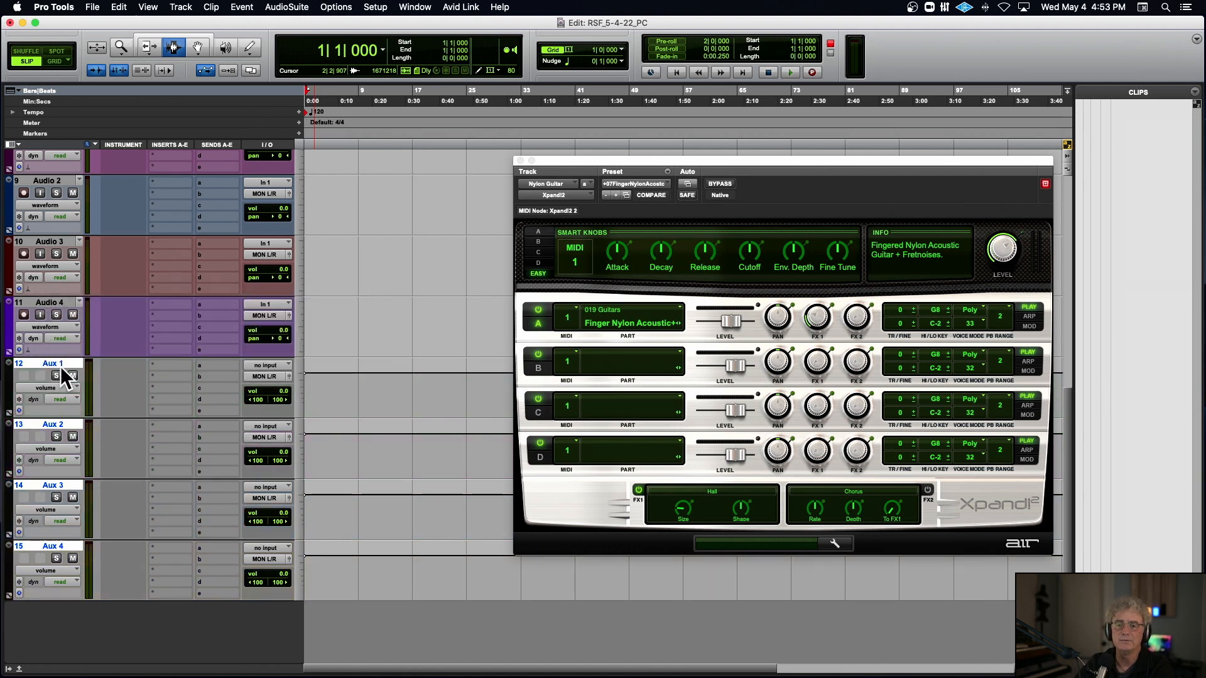
# Put the tracks Aux 1 through Aux 4 in solo safe mode
pyautogui.keyDown('super'); pyautogui.click(55, 437); pyautogui.keyUp('super')
pyautogui.keyDown('super'); pyautogui.click(56, 497); pyautogui.keyUp('super')
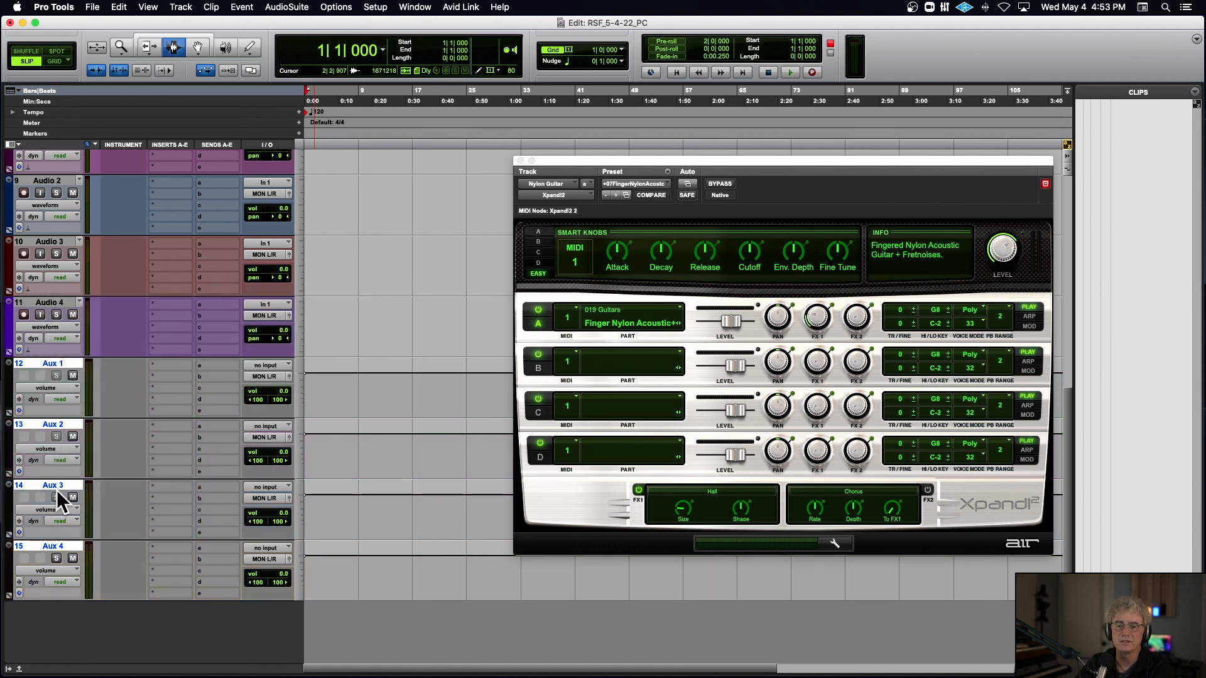
pyautogui.keyDown('super'); pyautogui.click(56, 558); pyautogui.keyUp('super')
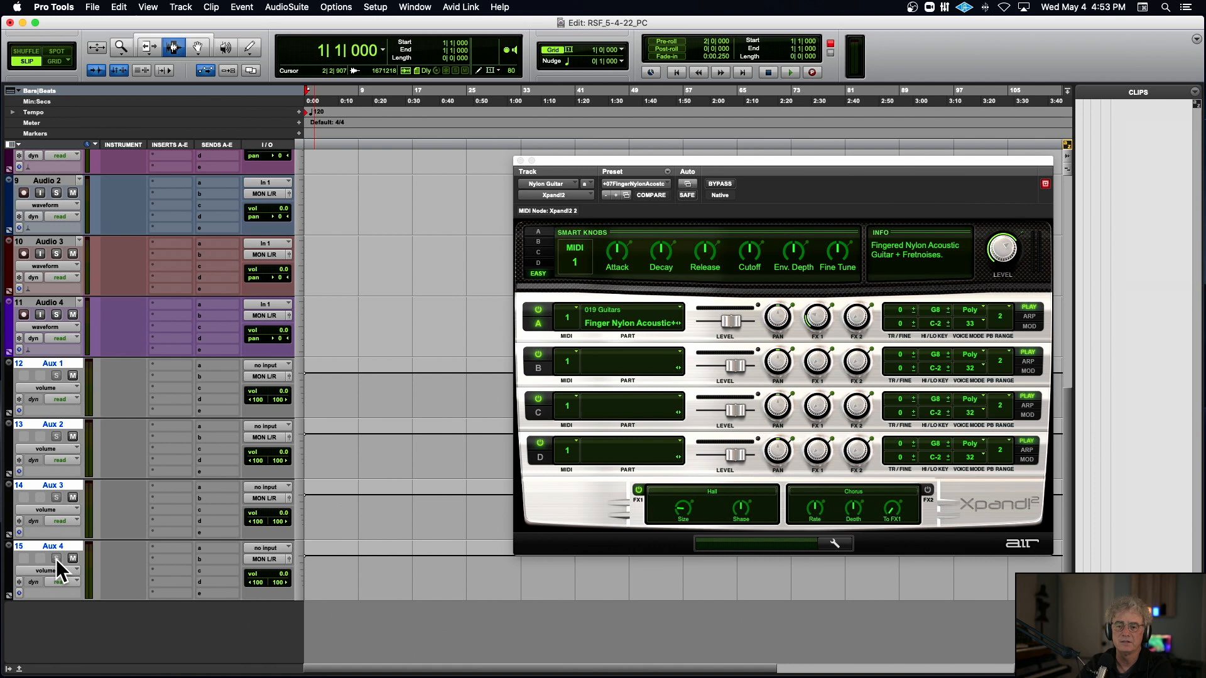
# Insert a stereo D-Verb in the first insert slot of Aux 1 and copy it to Aux 2
pyautogui.click(171, 365)
pyautogui.moveTo(201, 365)
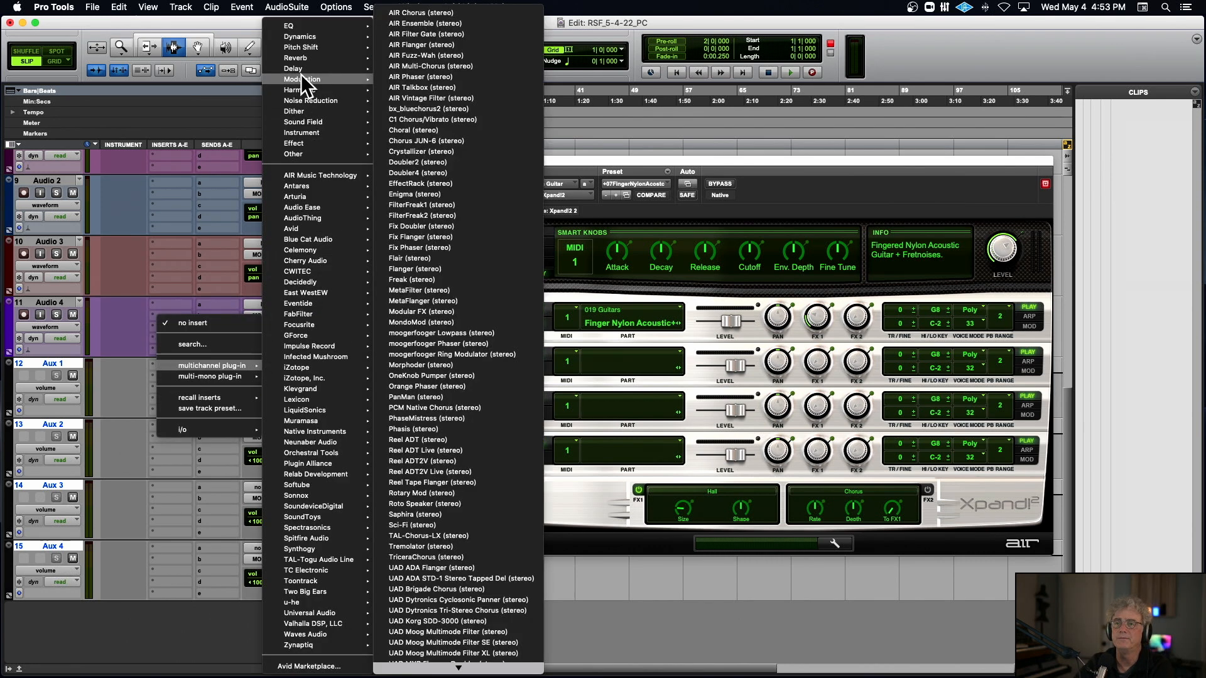
pyautogui.moveTo(303, 58)
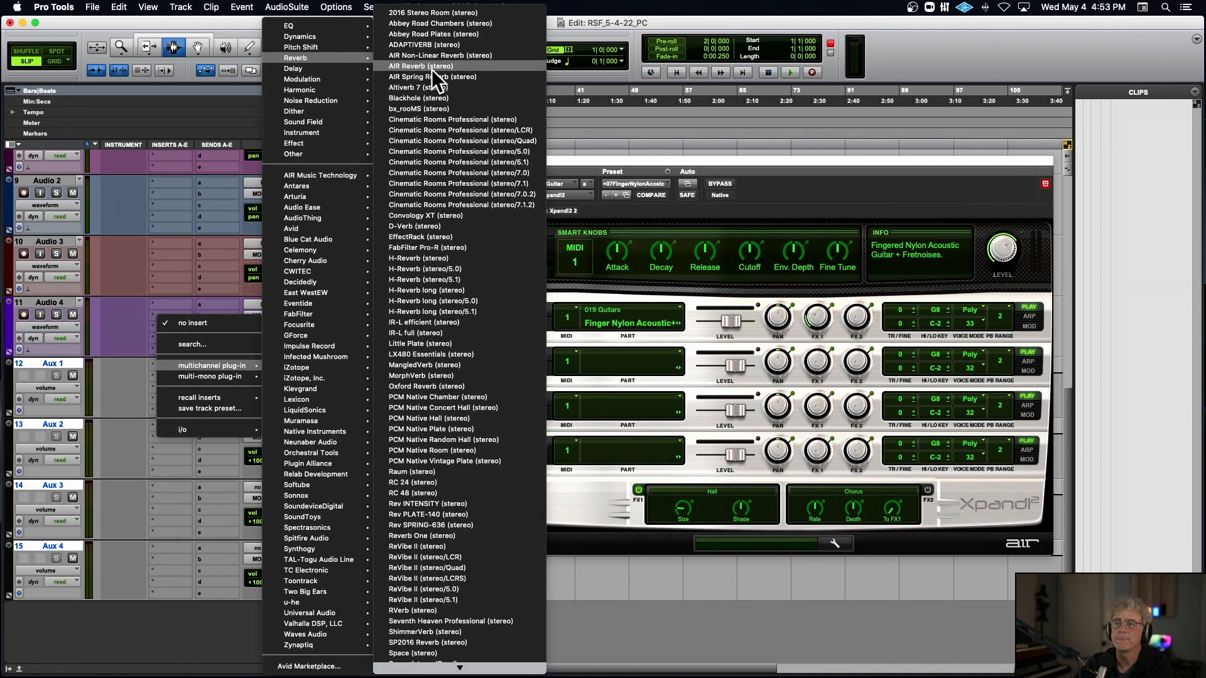
pyautogui.click(440, 227)
pyautogui.moveTo(175, 364); pyautogui.dragTo(174, 417)
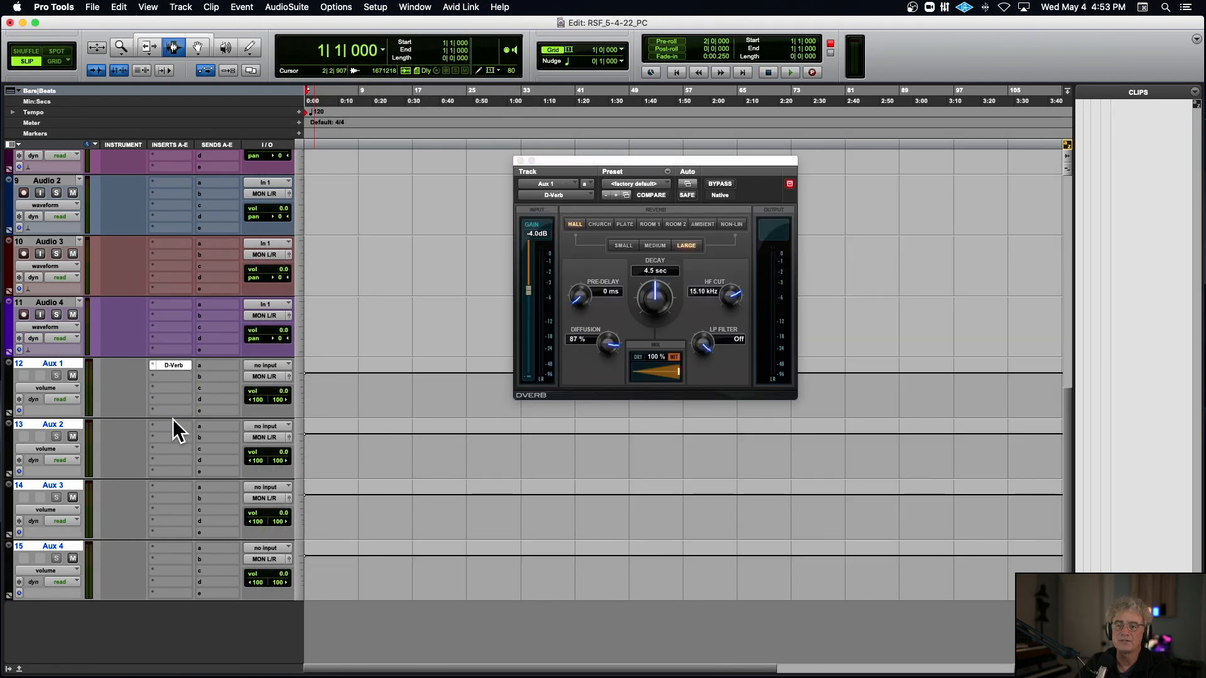
# Insert a stereo Mod Delay III in the first insert slot of Aux 3
pyautogui.click(175, 487)
pyautogui.moveTo(212, 487)
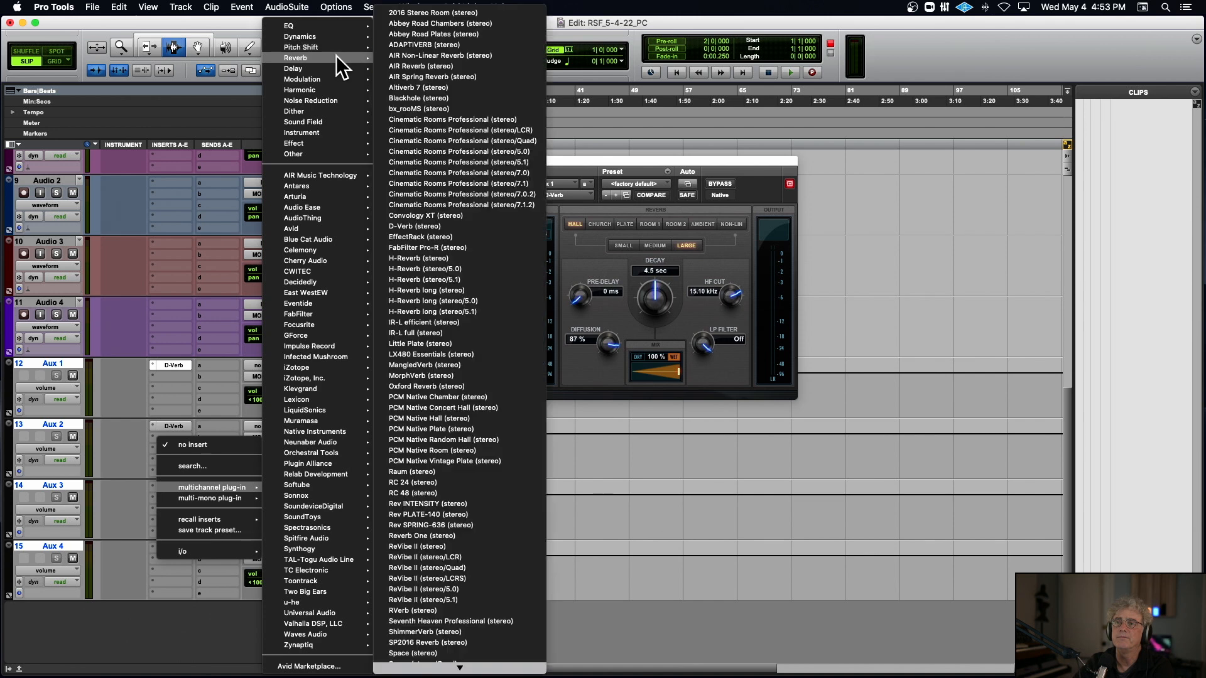
pyautogui.moveTo(334, 66)
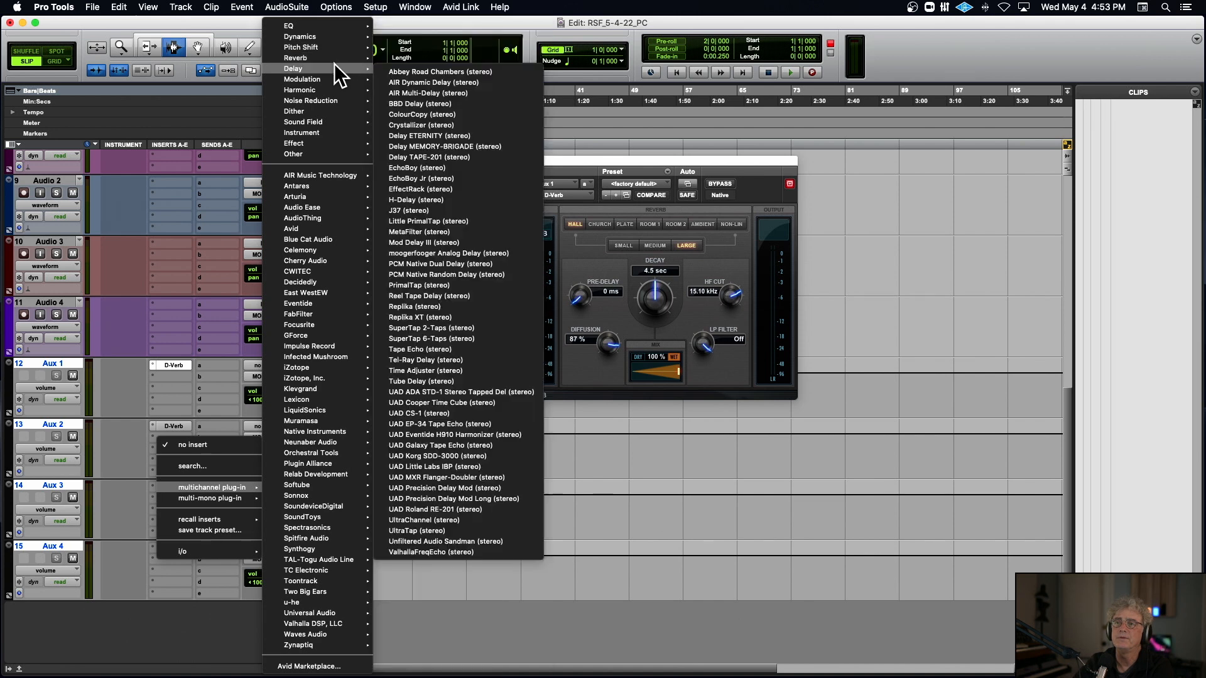
pyautogui.click(448, 243)
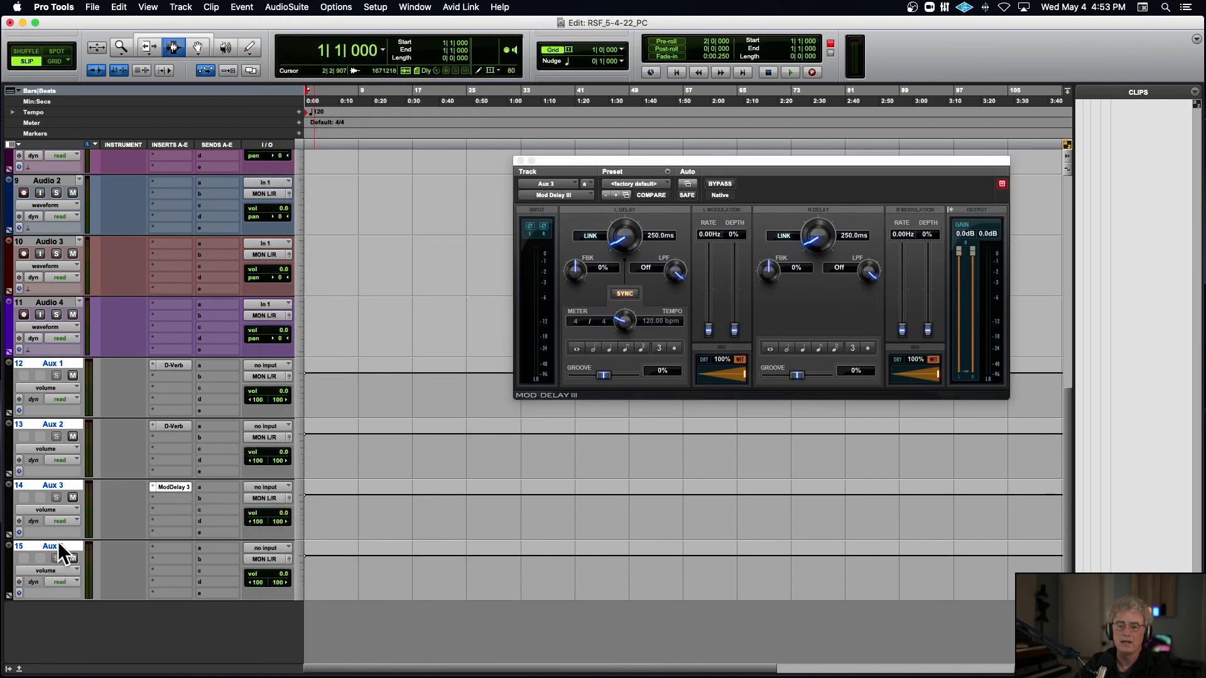
# Create one new stereo Master Fader track
pyautogui.press('super+shift+n')
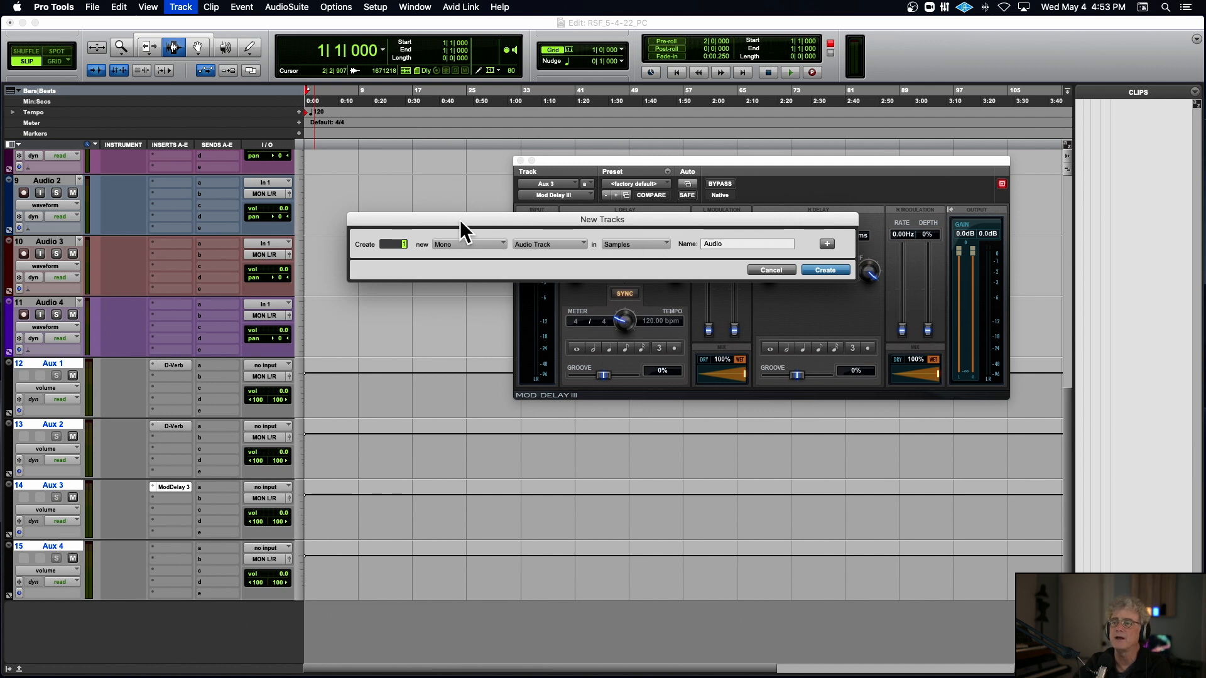
pyautogui.click(463, 244)
pyautogui.click(463, 254)
pyautogui.click(553, 245)
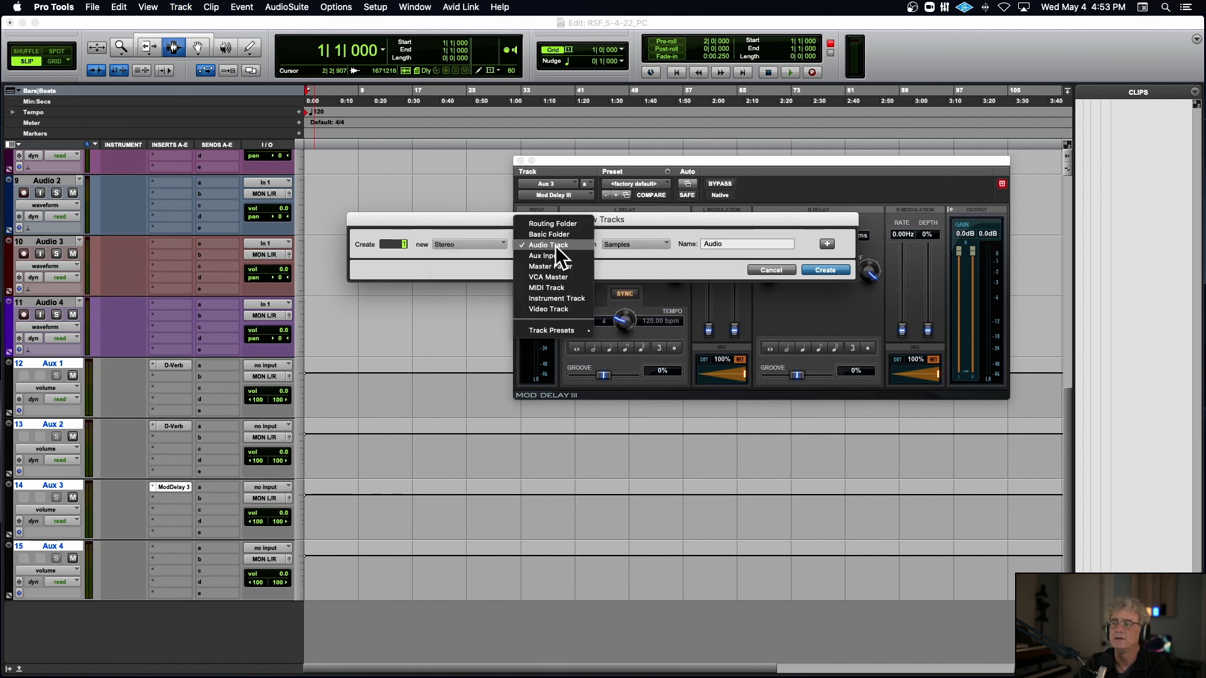
pyautogui.click(572, 268)
pyautogui.click(820, 270)
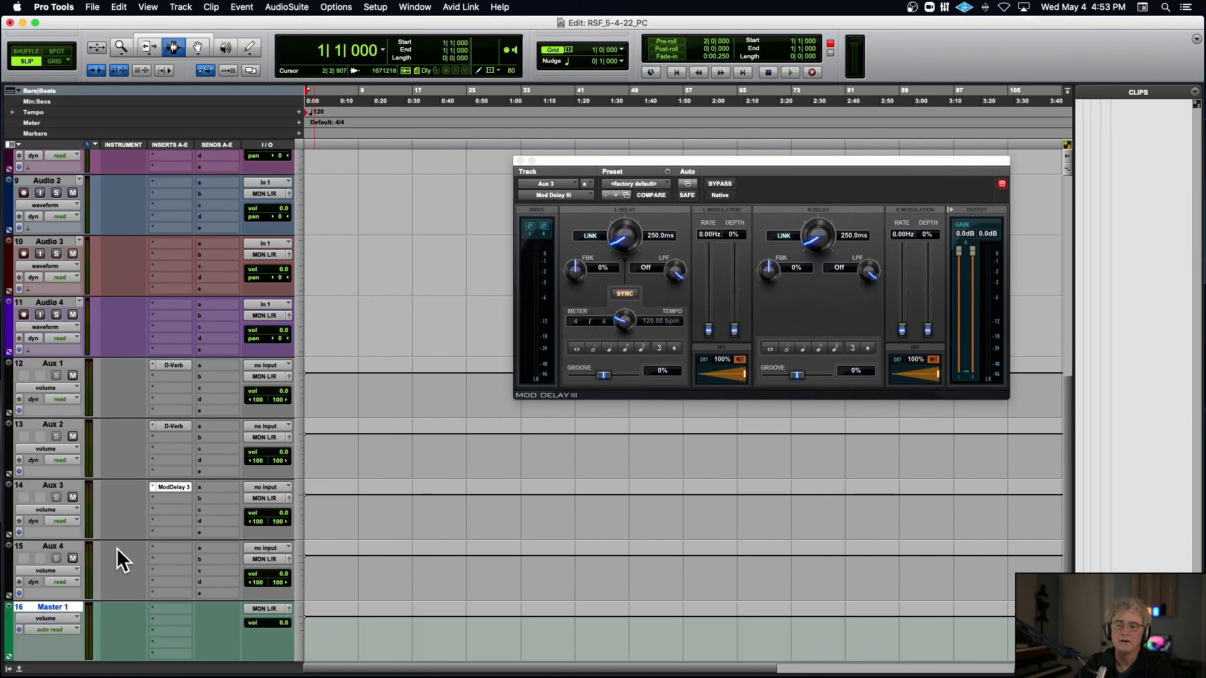
# Insert a stereo EQ3 7-Band in insert slot E of Master 1
pyautogui.scroll(-2, 135, 548)
pyautogui.click(167, 592)
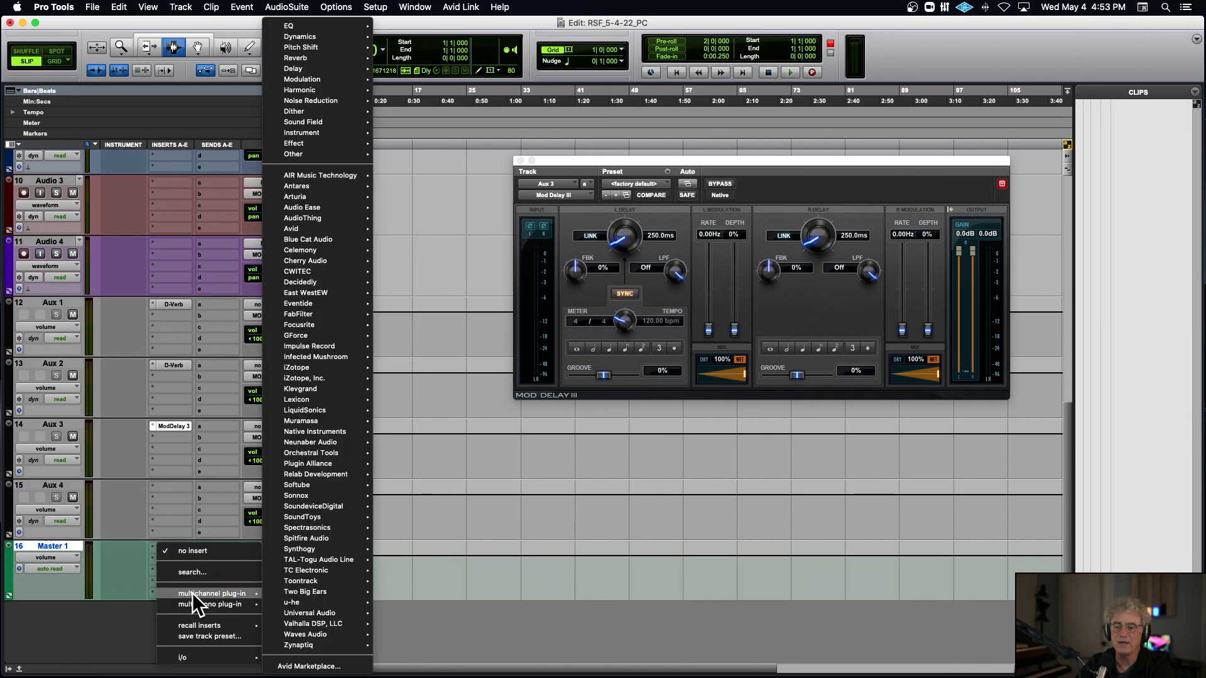
pyautogui.moveTo(239, 593)
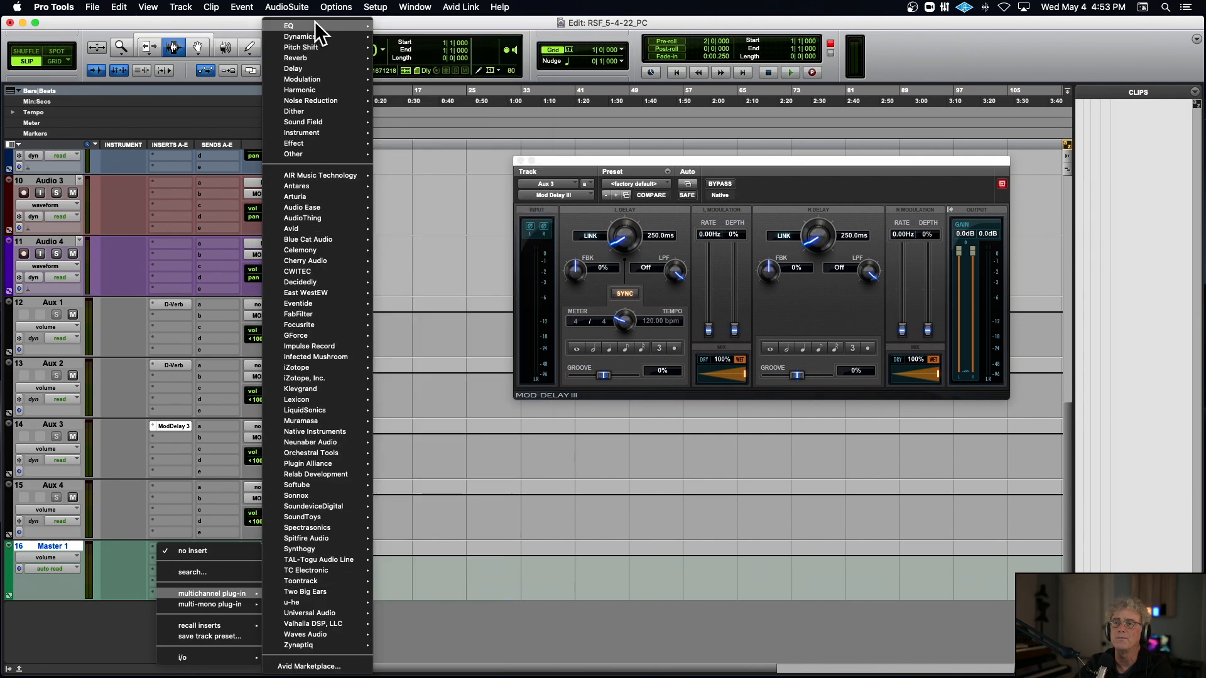
pyautogui.moveTo(315, 25)
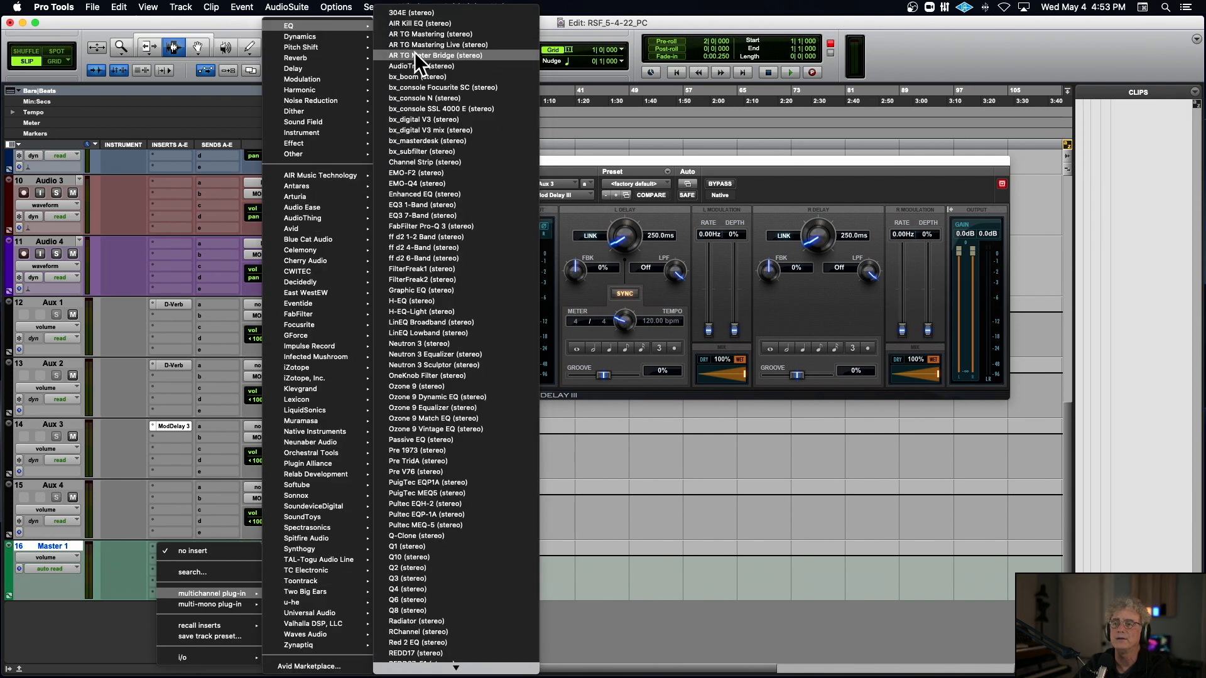
pyautogui.click(429, 215)
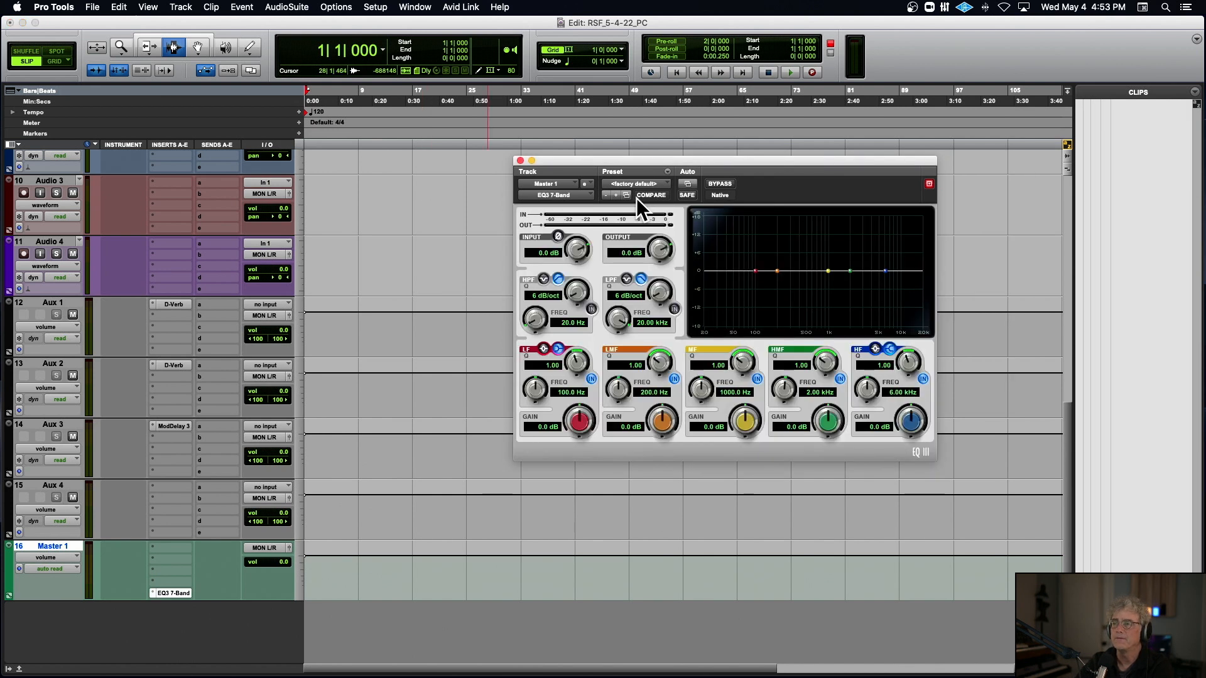
# Switch off the LF, LMF, MF, HMF and HF bands of the master EQ and close the plug-in window
pyautogui.click(591, 379)
pyautogui.click(674, 379)
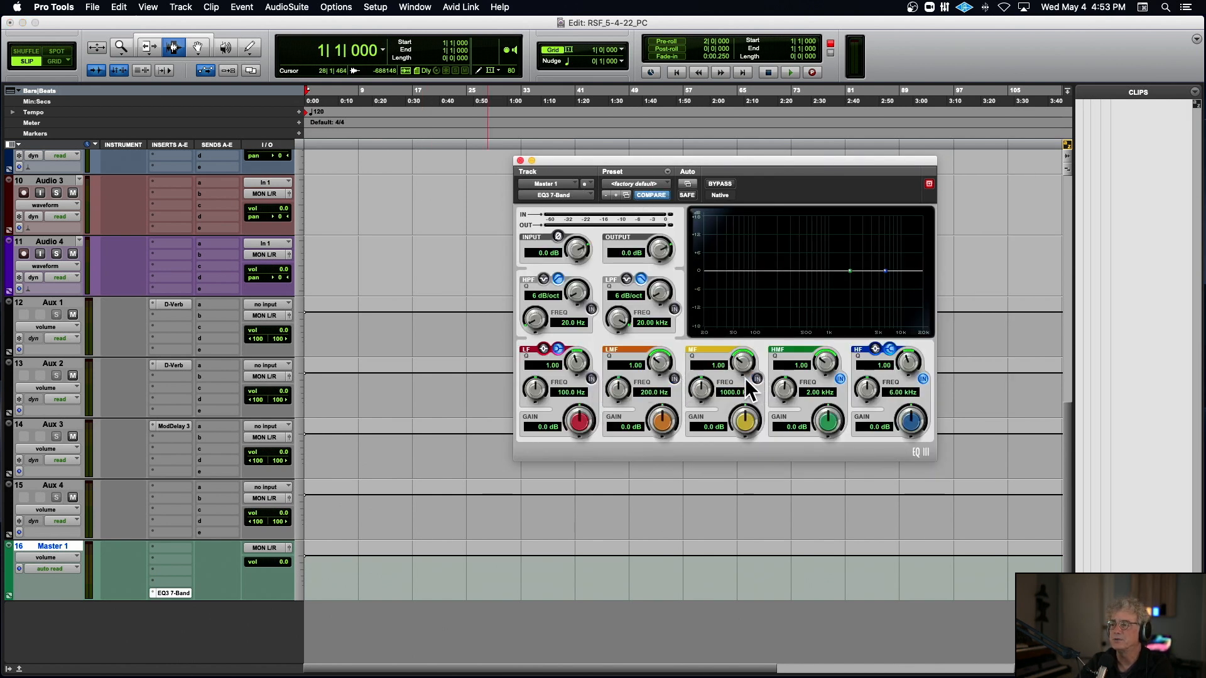
pyautogui.click(922, 378)
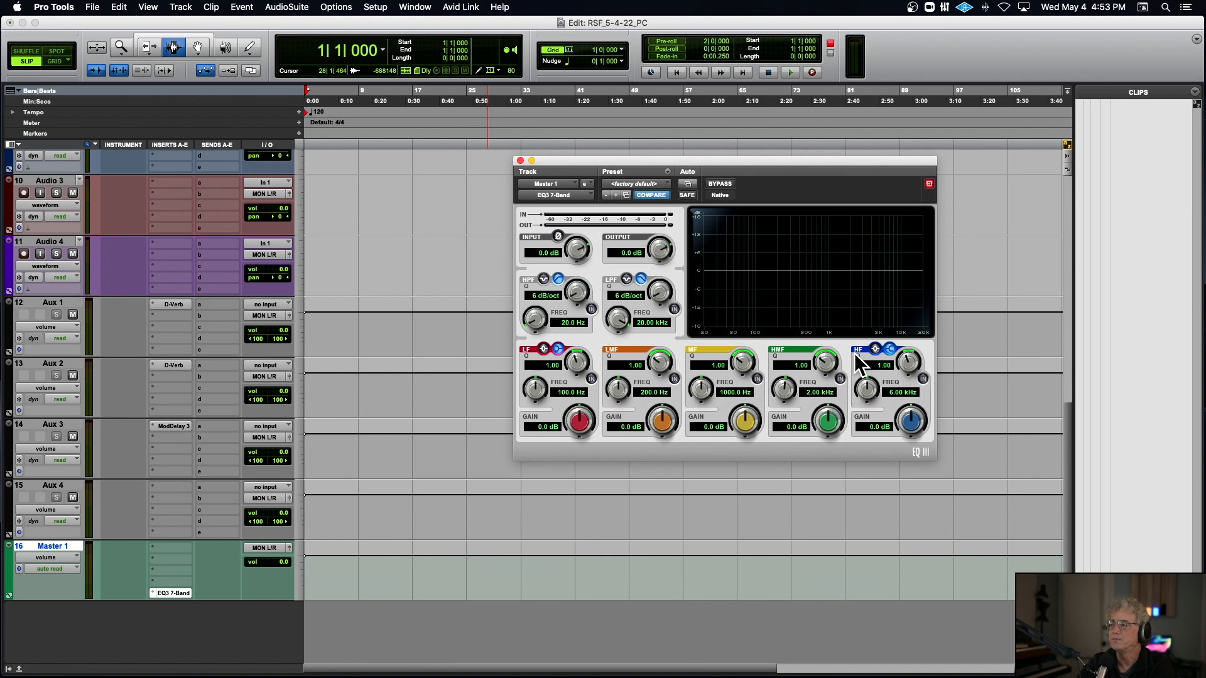
pyautogui.click(520, 161)
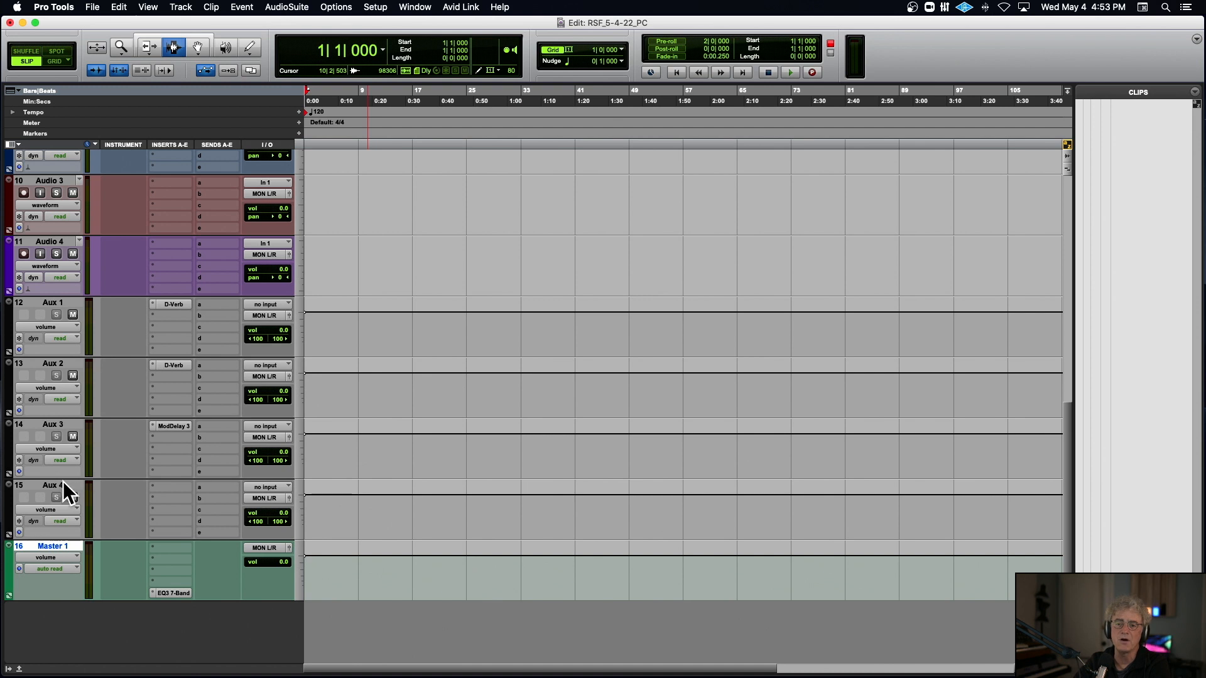
# Rename tracks Aux 1, Aux 2 and Aux 3 as Reverb 1, Reverb 2 and Delay 1
pyautogui.click(59, 304)
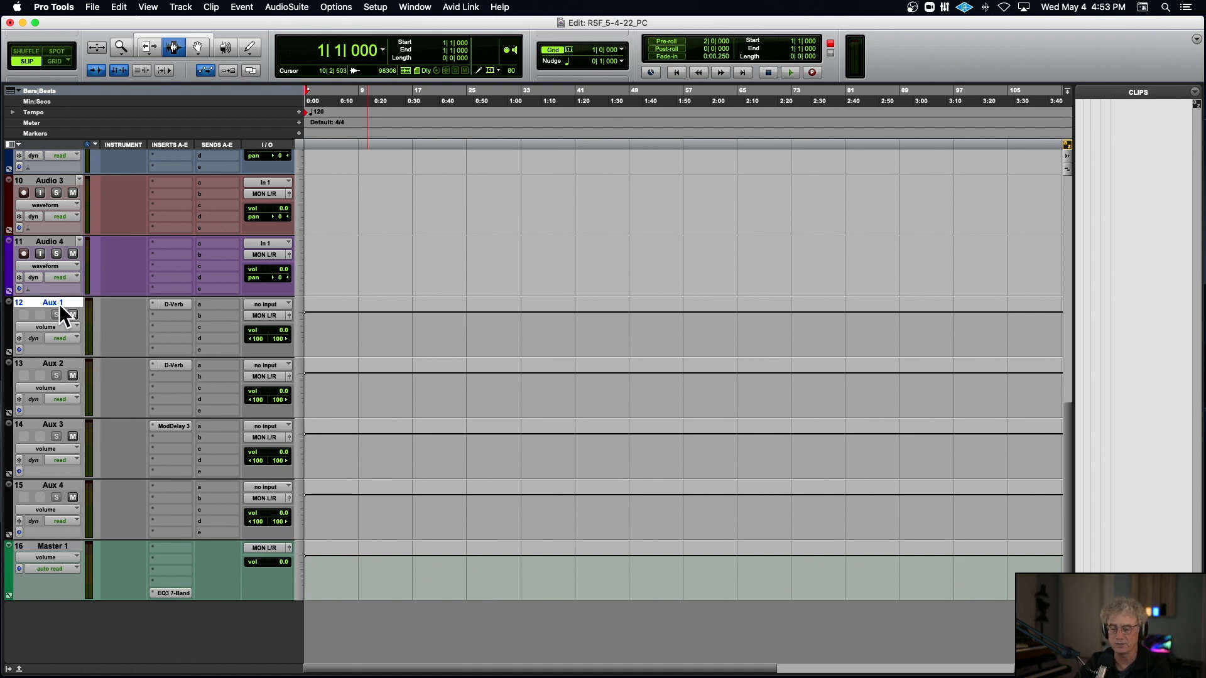
pyautogui.doubleClick(59, 304)
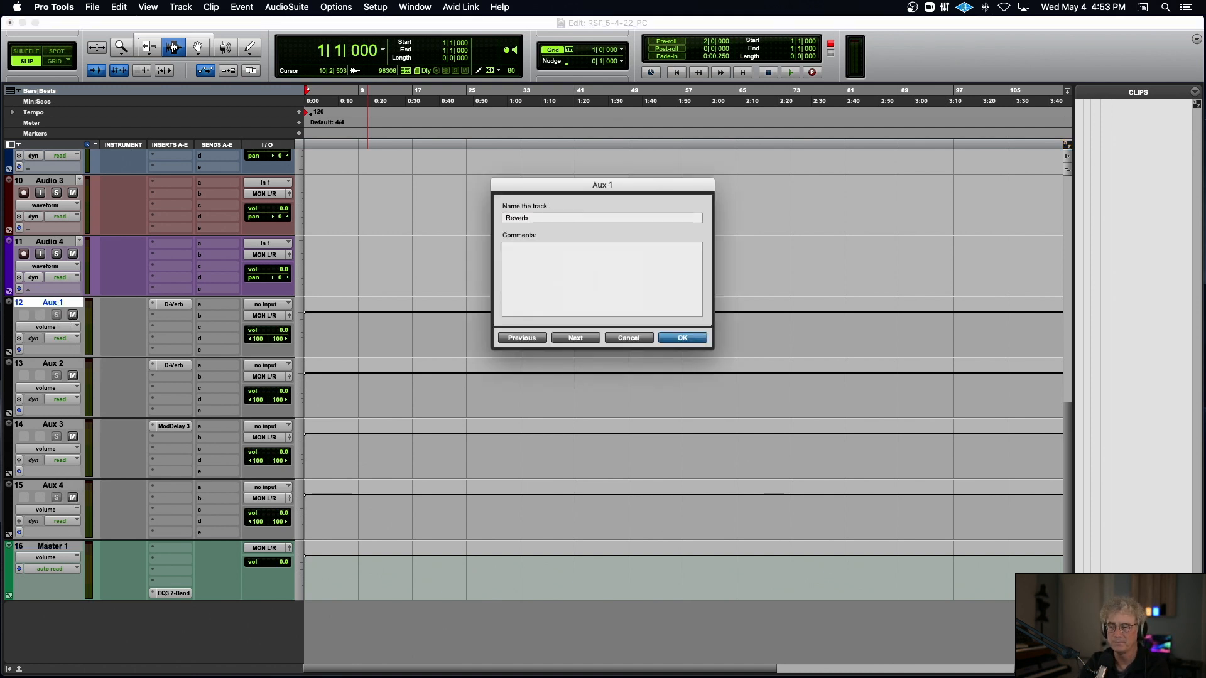
pyautogui.click(583, 337)
pyautogui.write('Reverb')
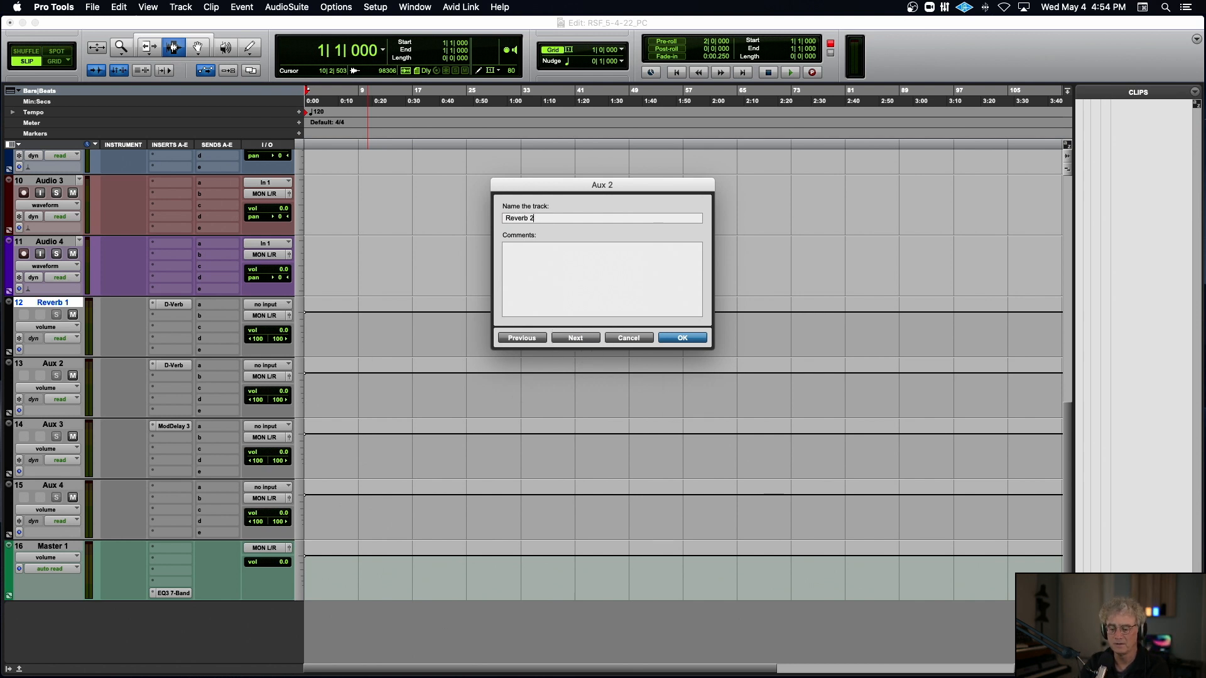
pyautogui.click(583, 338)
pyautogui.write('Delay 1')
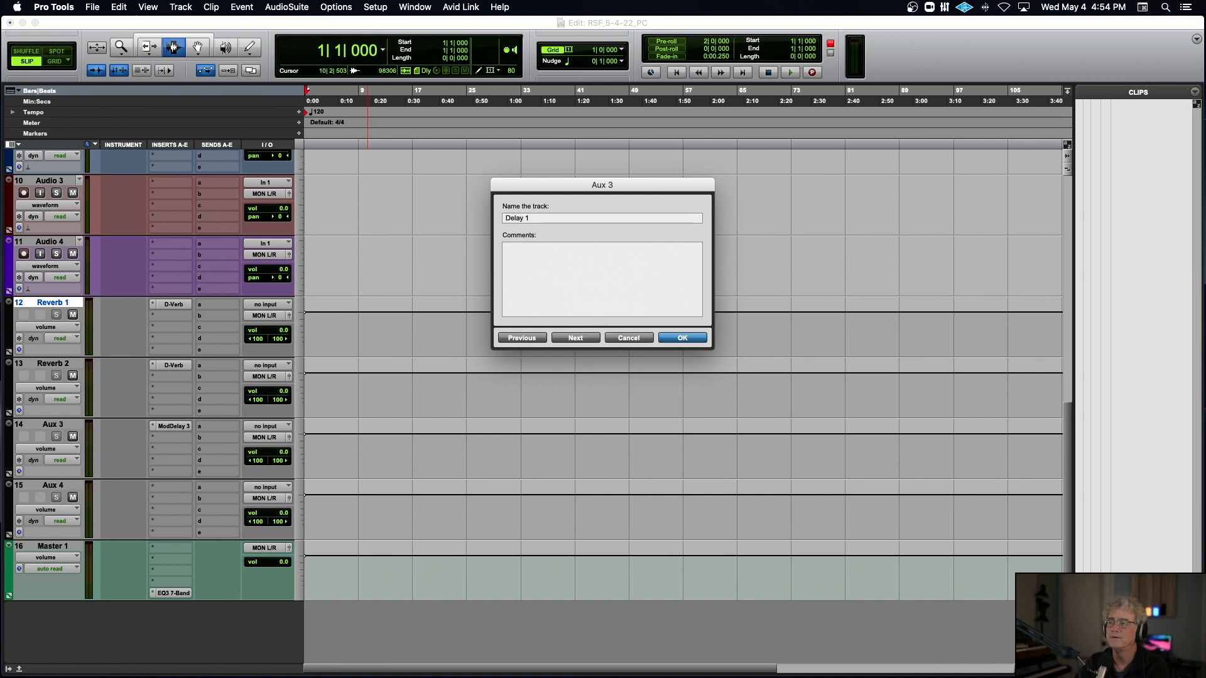
pyautogui.press('Return')
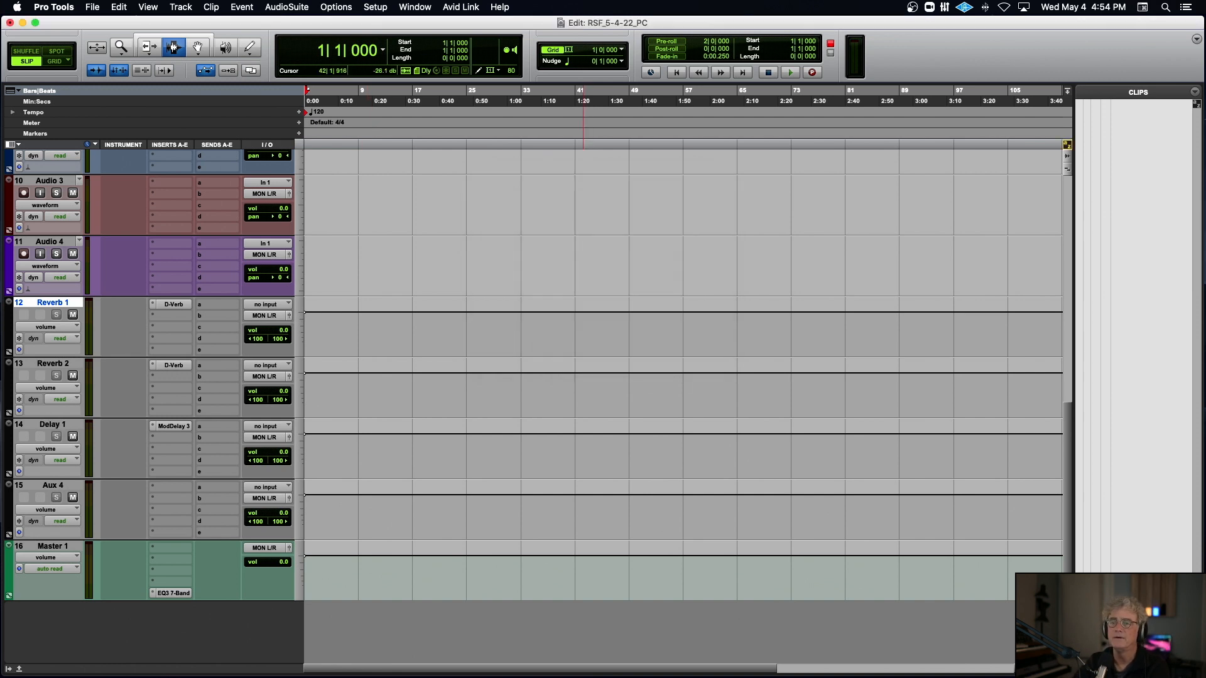
# Assign cascading inputs Bus 1-2, Bus 3-4 and Bus 5-6 to Reverb 1, Reverb 2 and Delay 1 in one operation, and deselect the tracks
pyautogui.keyDown('shift'); pyautogui.click(63, 422); pyautogui.keyUp('shift')
pyautogui.click(272, 304)
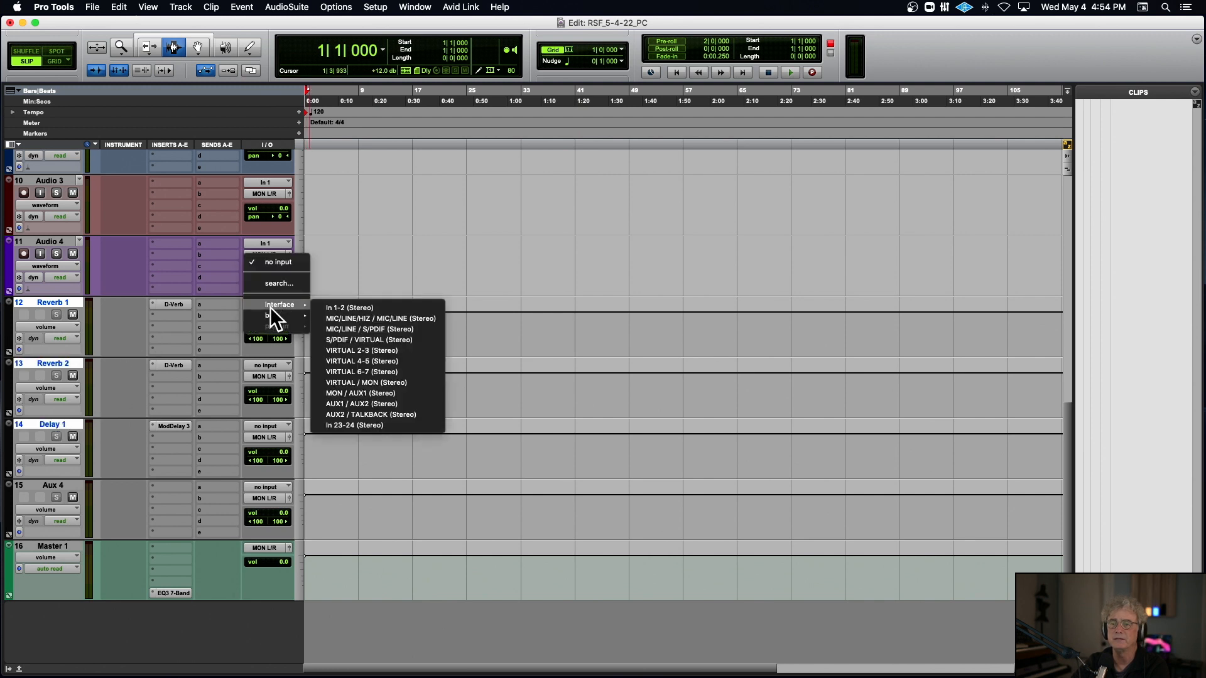
pyautogui.moveTo(270, 320)
pyautogui.keyDown('alt'); pyautogui.keyDown('shift'); pyautogui.keyDown('super'); pyautogui.click(337, 319); pyautogui.keyUp('super'); pyautogui.keyUp('shift'); pyautogui.keyUp('alt')
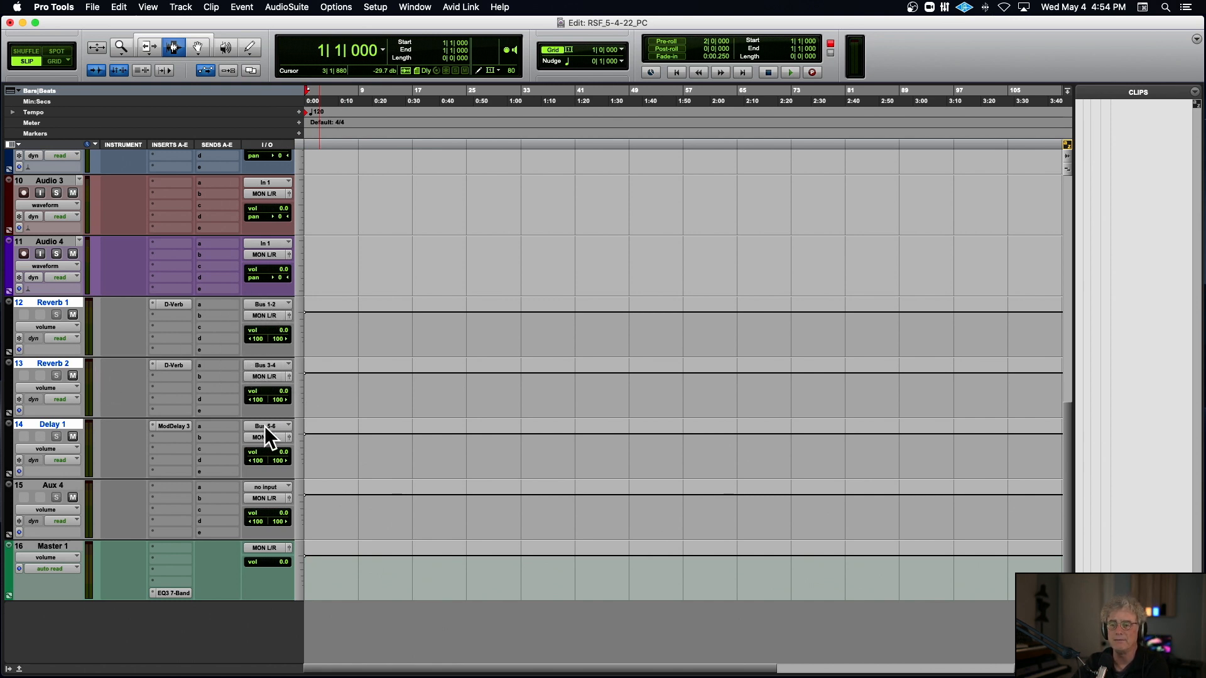
pyautogui.click(50, 303)
# Move the Upright Bass track above the Piano track
pyautogui.scroll(10, 93, 315)
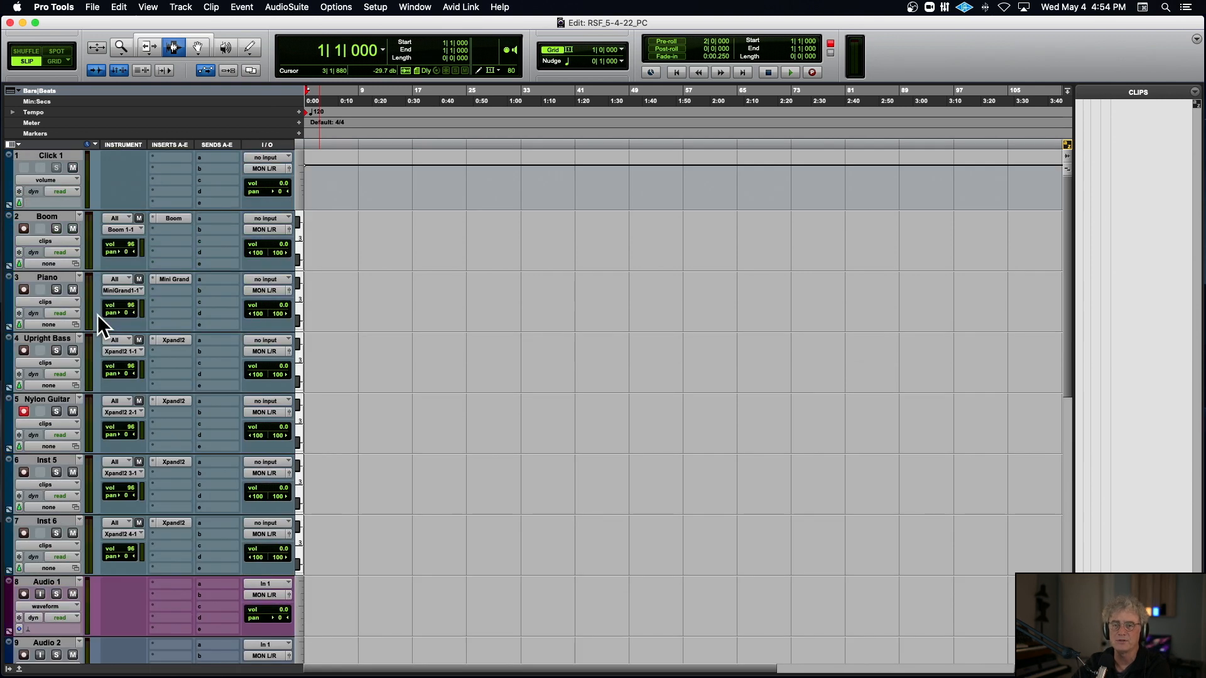
pyautogui.scroll(-1, 63, 334)
pyautogui.scroll(1, 56, 314)
pyautogui.moveTo(48, 335); pyautogui.dragTo(50, 276)
# Color the Boom track bright blue and the Upright Bass track purple with the Color Palette
pyautogui.click(11, 239)
pyautogui.doubleClick(8, 233)
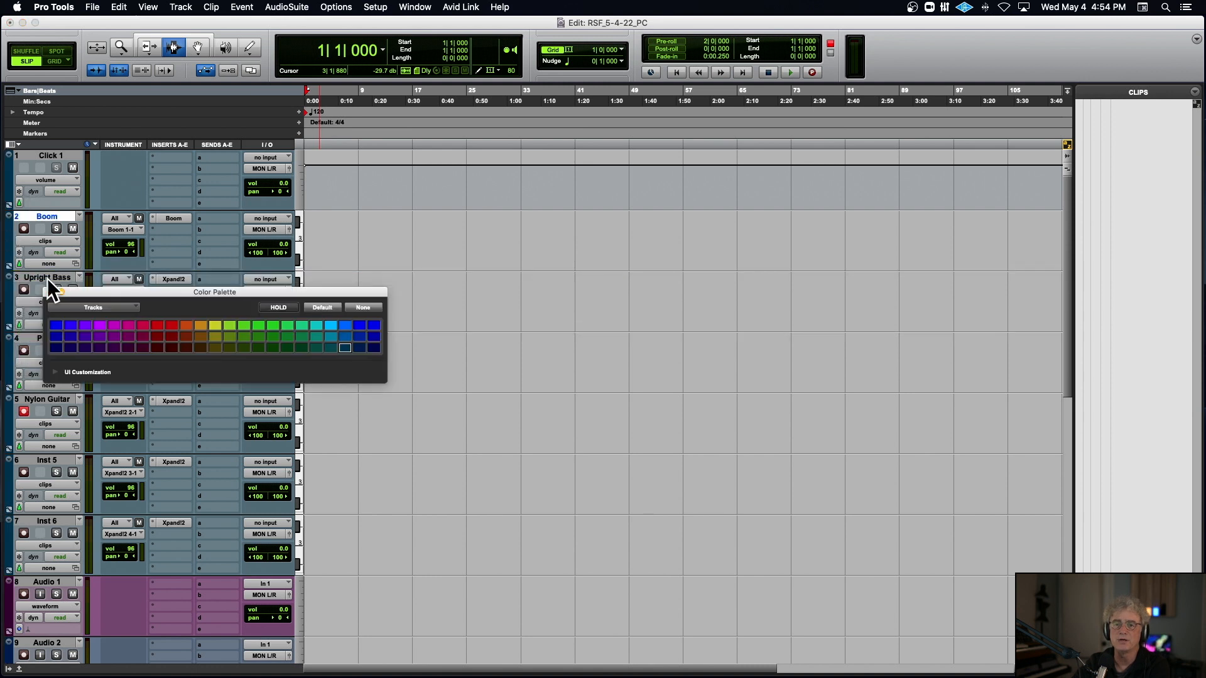
pyautogui.click(71, 325)
pyautogui.click(17, 312)
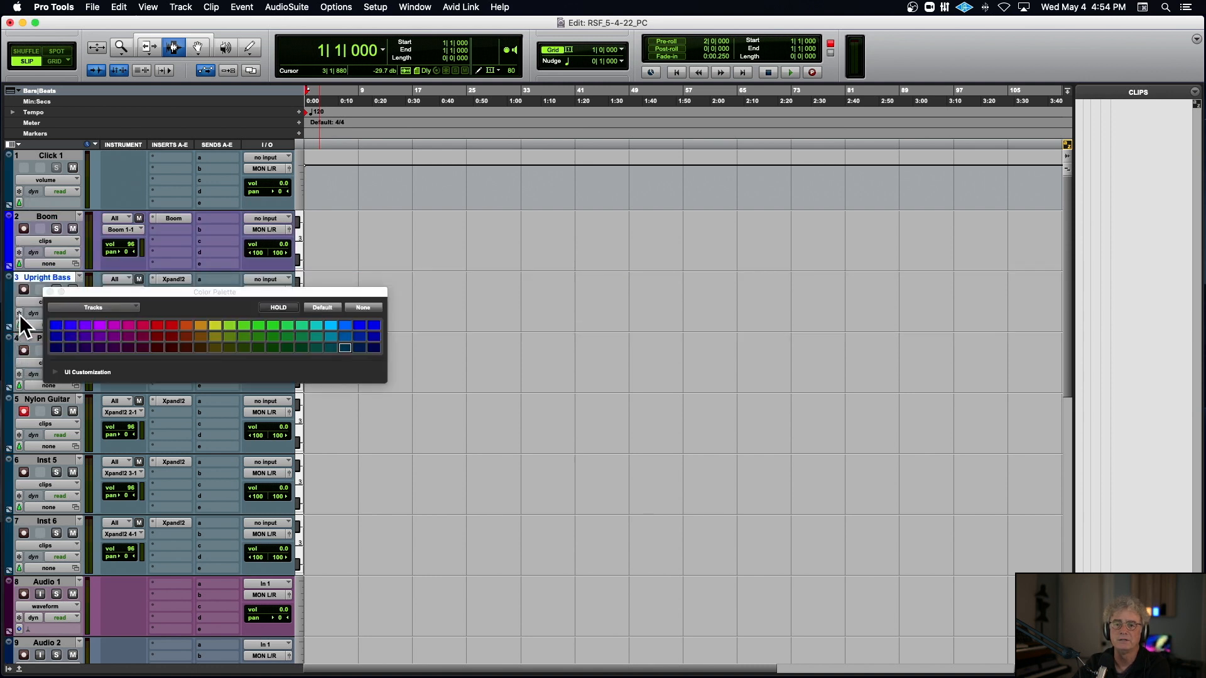
pyautogui.click(99, 336)
# Color the Piano track dark magenta and the Nylon Guitar track teal, and close the Color Palette
pyautogui.click(9, 374)
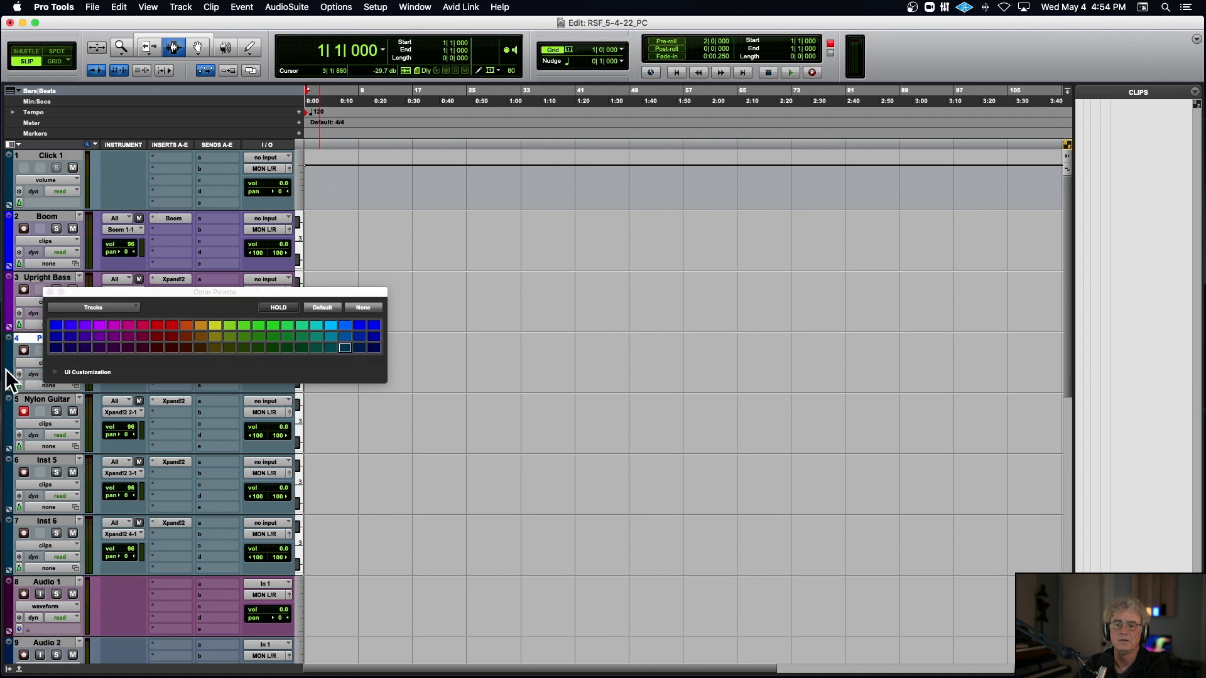
pyautogui.click(143, 348)
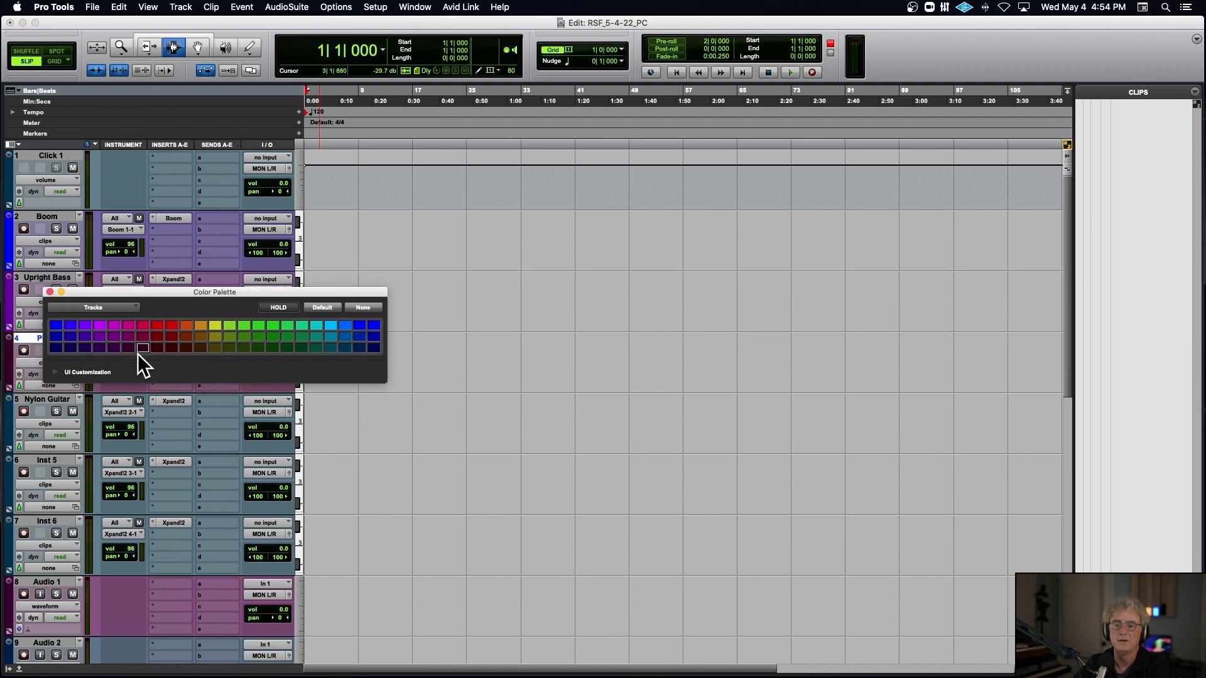
pyautogui.click(8, 416)
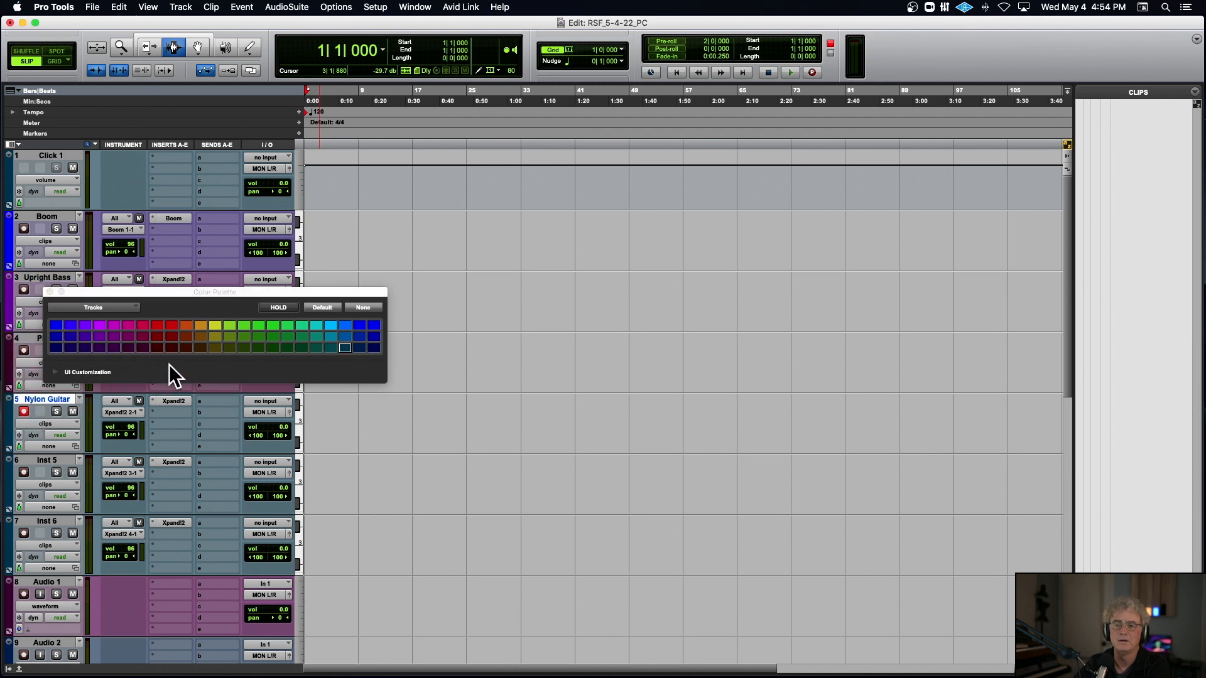
pyautogui.click(330, 348)
pyautogui.click(331, 336)
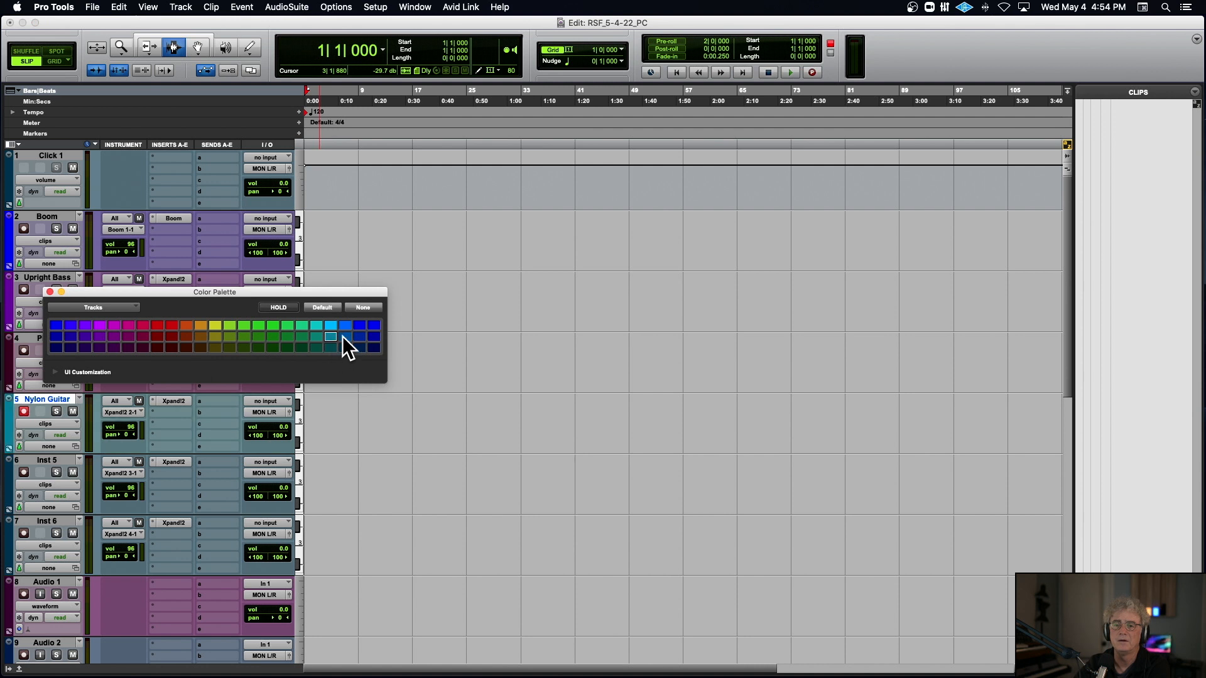
pyautogui.click(50, 291)
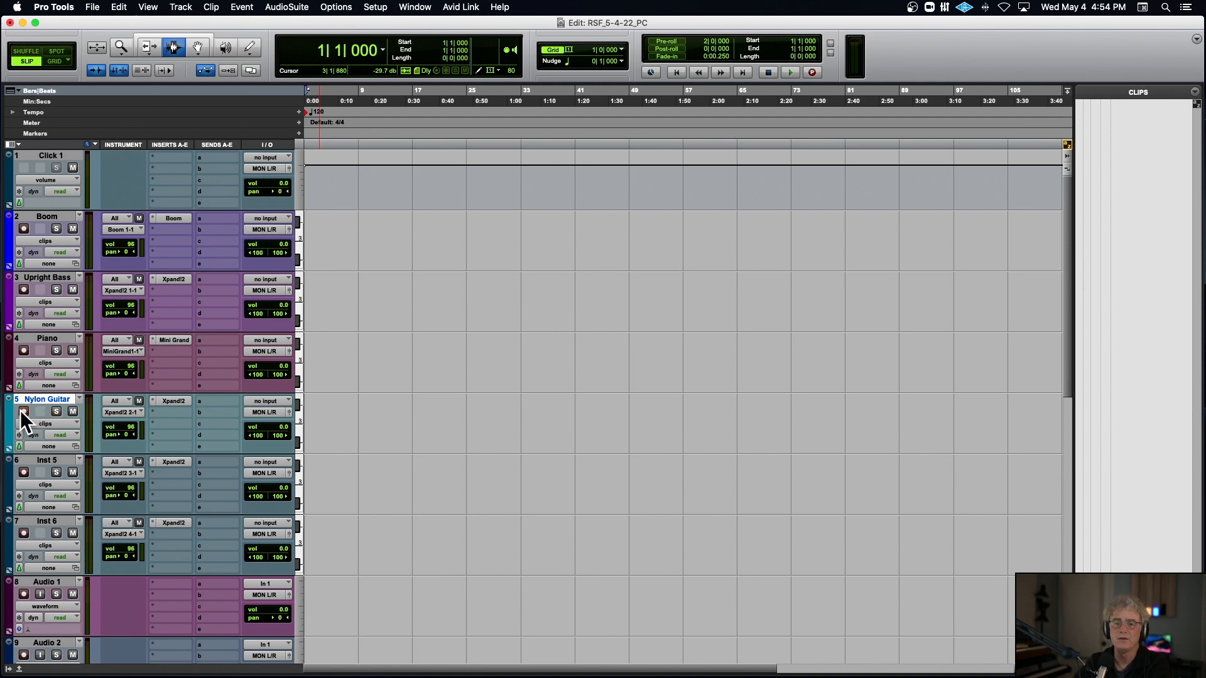
# Deselect the Nylon Guitar track and reduce the height of all tracks so the whole track list fits in view
pyautogui.click(34, 399)
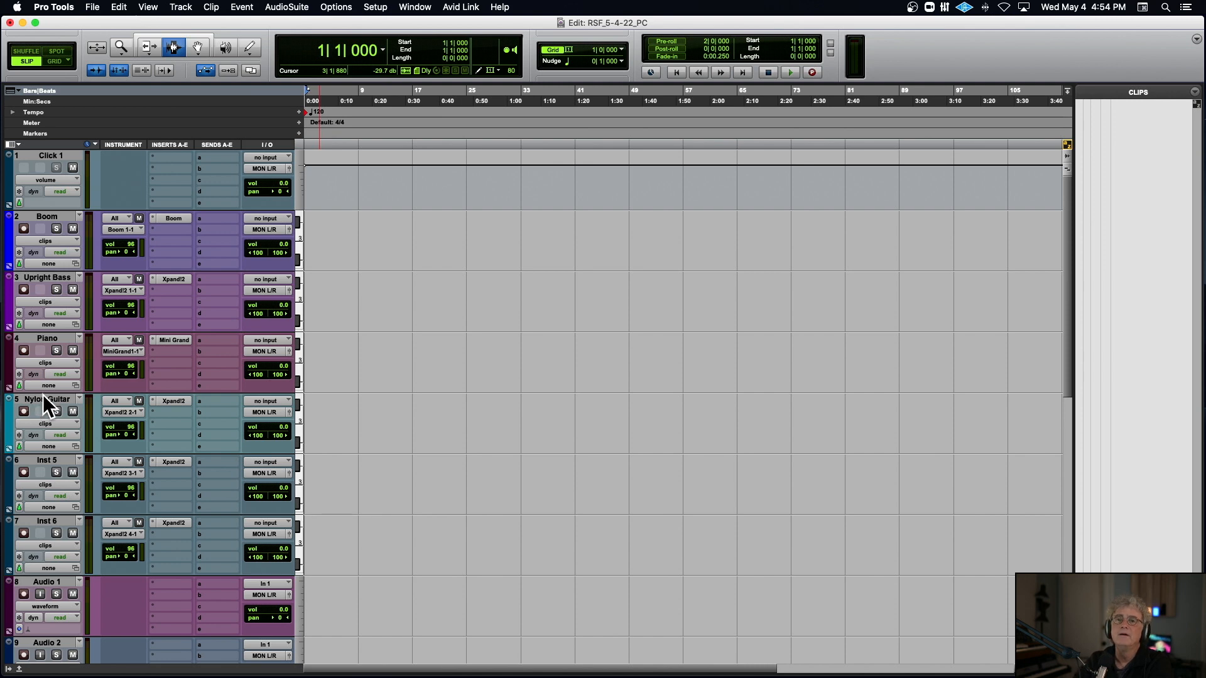
pyautogui.hotkey('ctrl', 'alt', 'Down')
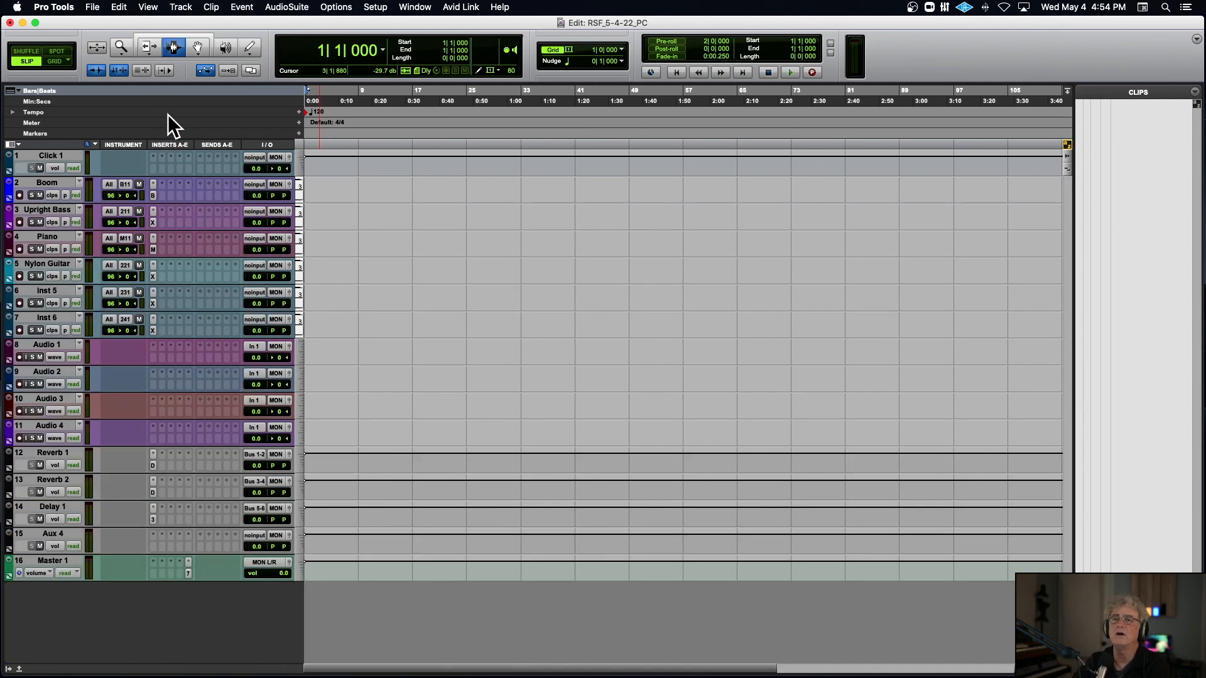
# Look at the Save As Template command without running it, and move the Edit window aside to uncover the desktop
pyautogui.click(93, 7)
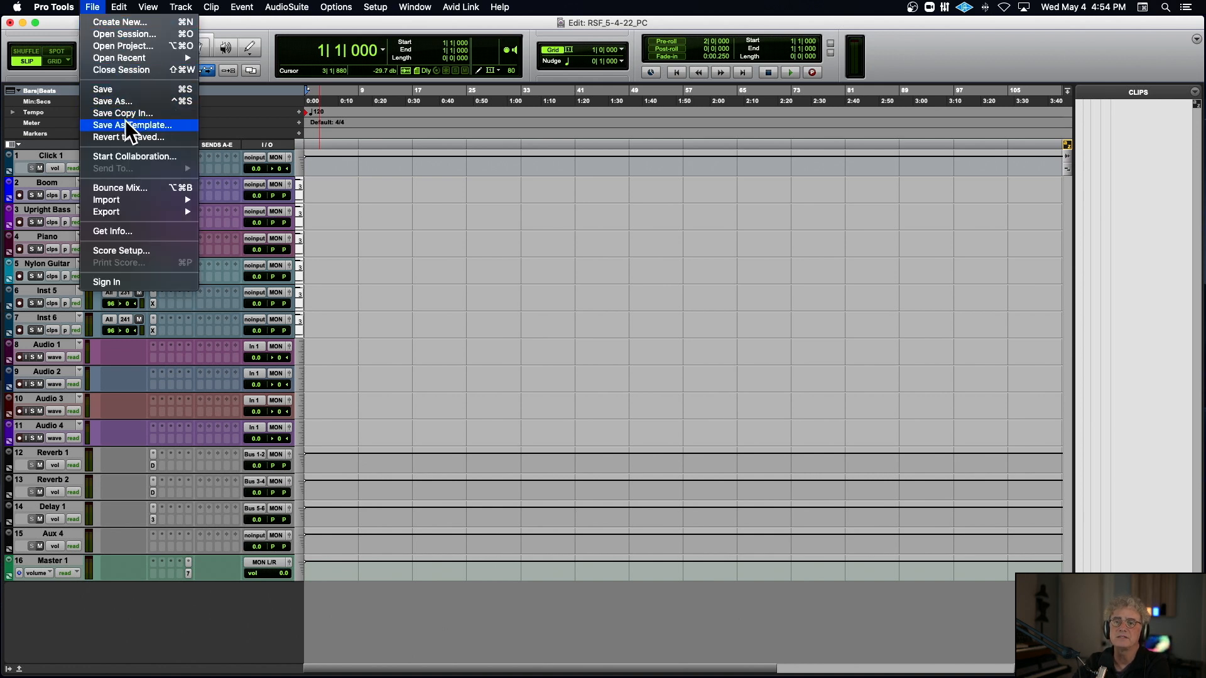
pyautogui.click(320, 21)
pyautogui.moveTo(321, 21); pyautogui.dragTo(537, 53)
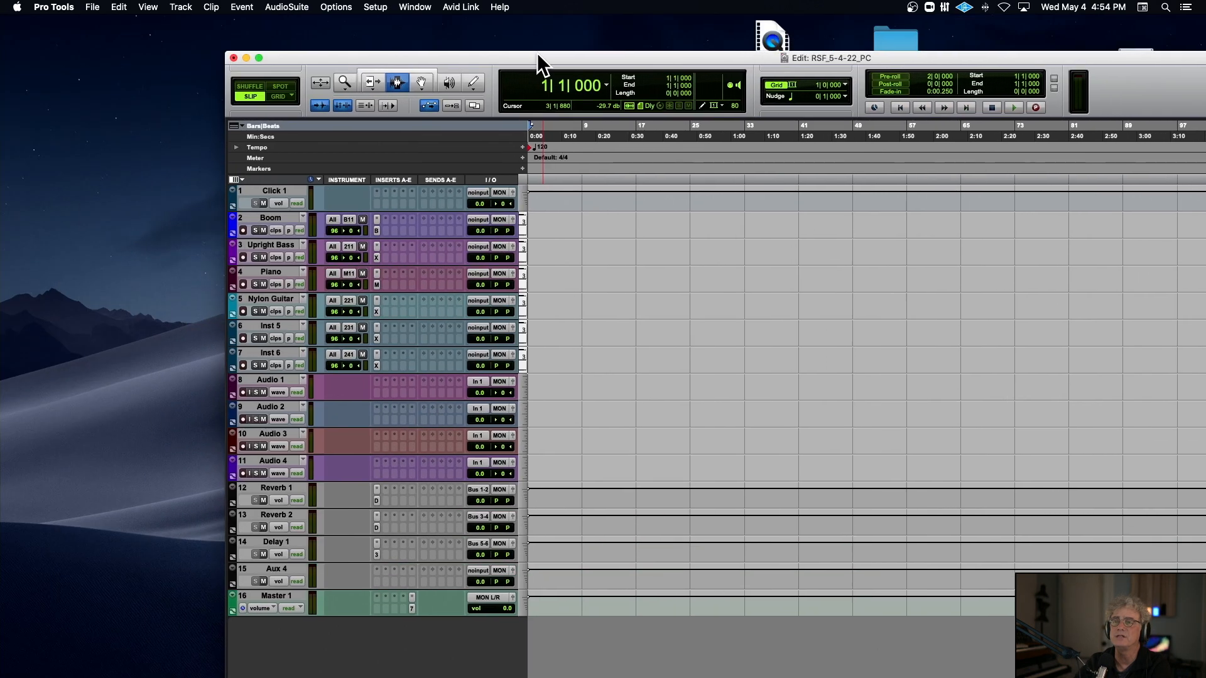
# Move the Edit window back into place and bring up the Save Session Template dialog for the current session
pyautogui.moveTo(316, 59); pyautogui.dragTo(97, 22)
pyautogui.click(92, 8)
pyautogui.click(93, 8)
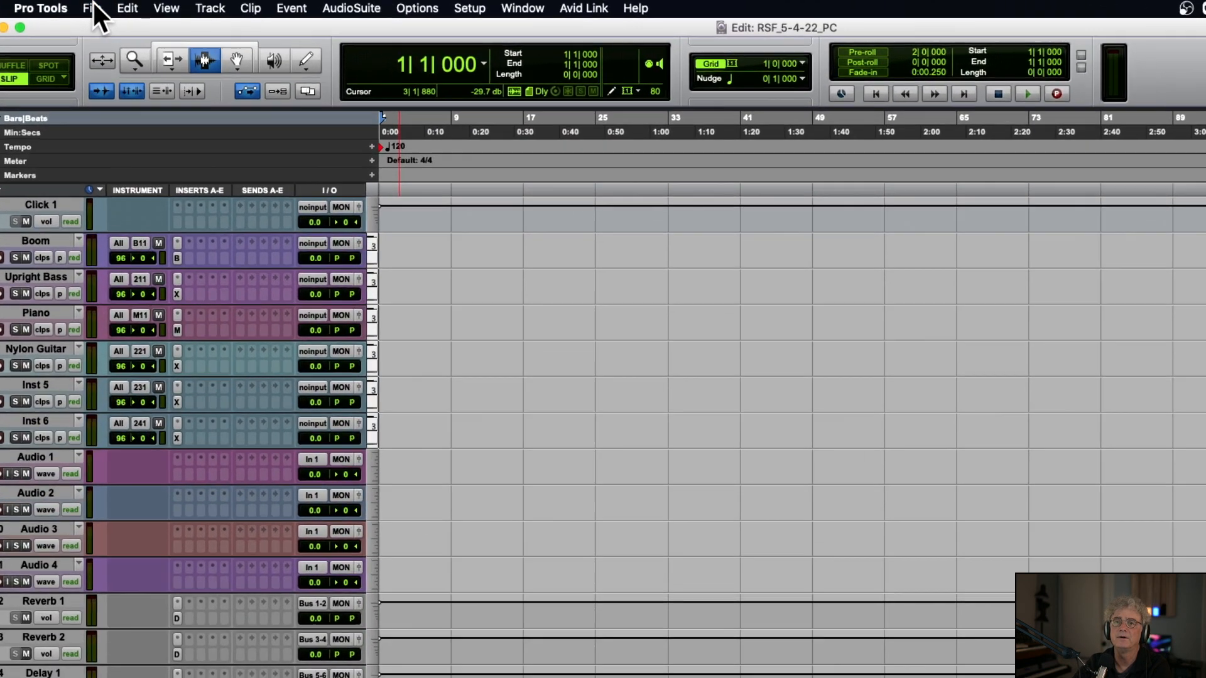
pyautogui.click(93, 8)
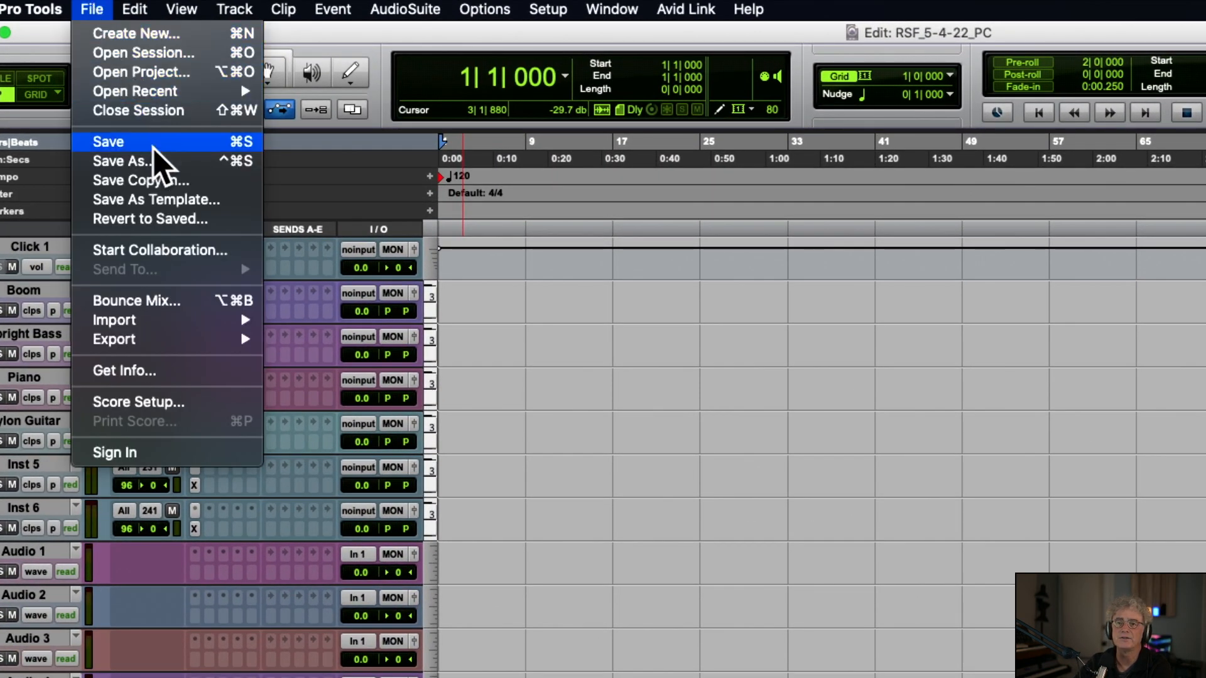
pyautogui.click(156, 202)
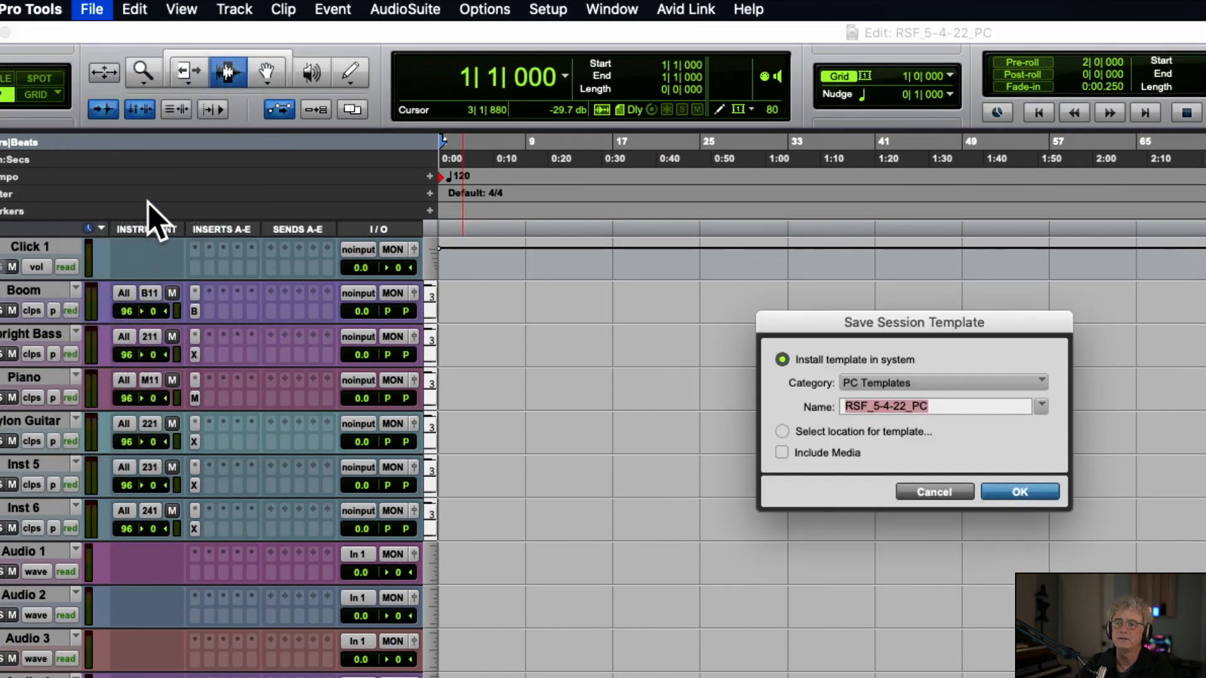
pyautogui.moveTo(878, 328); pyautogui.dragTo(469, 286)
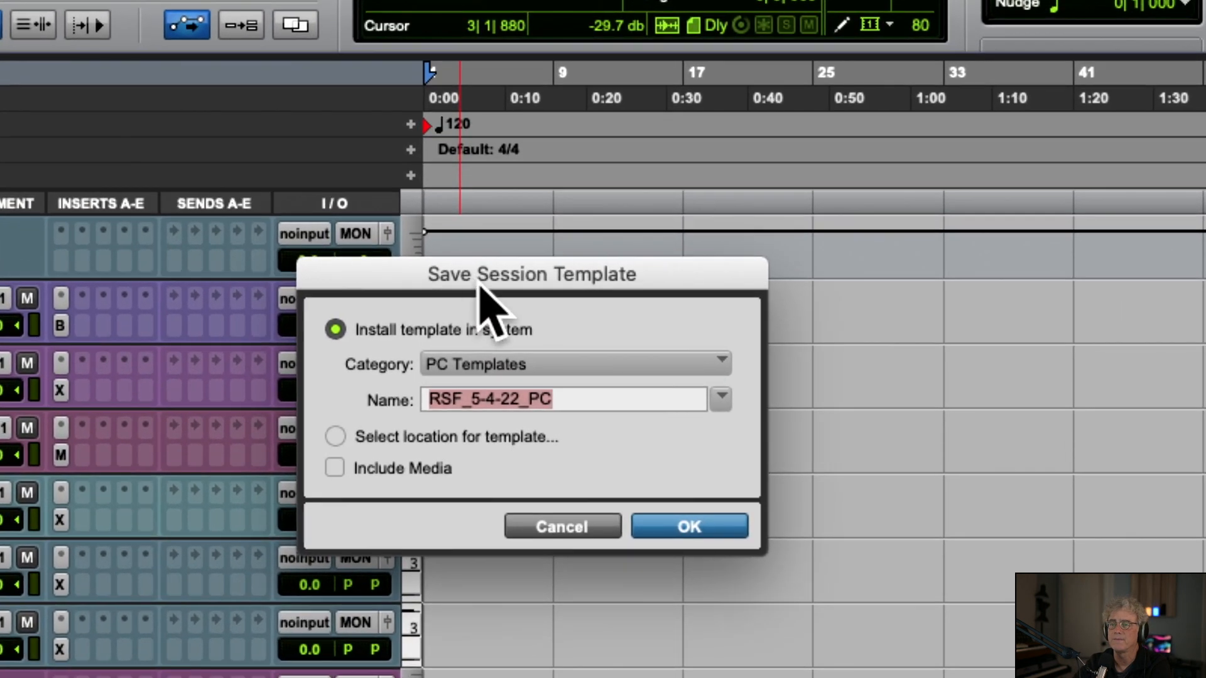
pyautogui.click(537, 338)
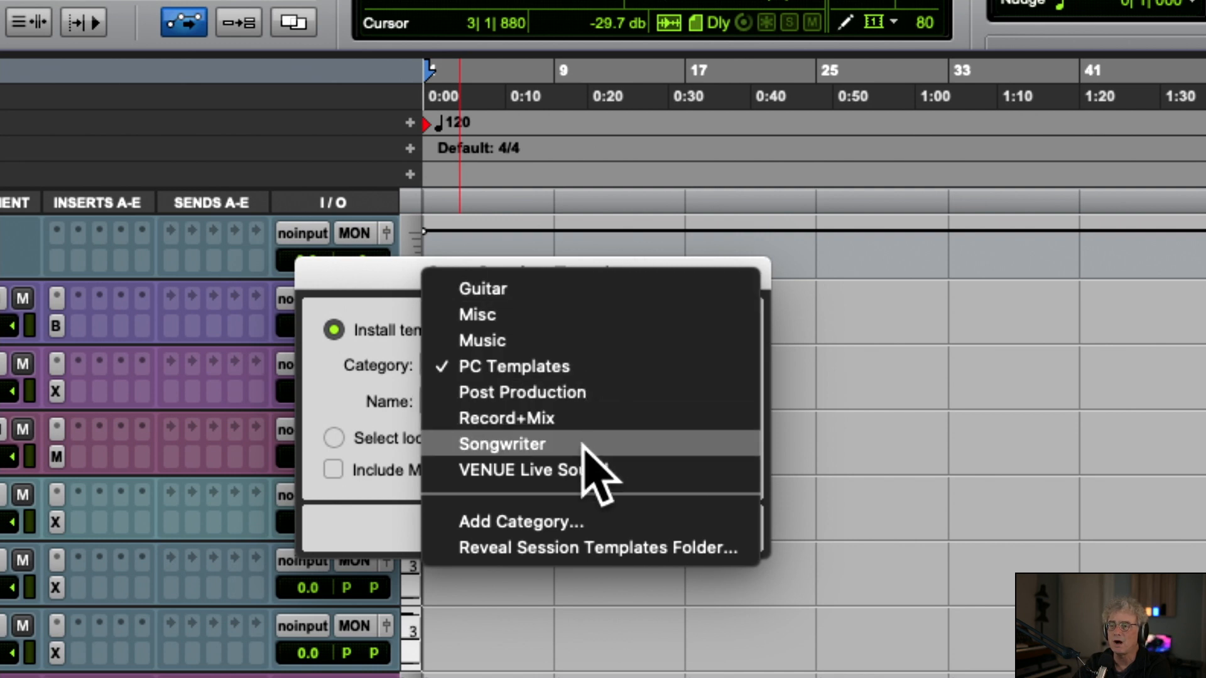
pyautogui.click(565, 511)
pyautogui.moveTo(956, 377); pyautogui.dragTo(402, 333)
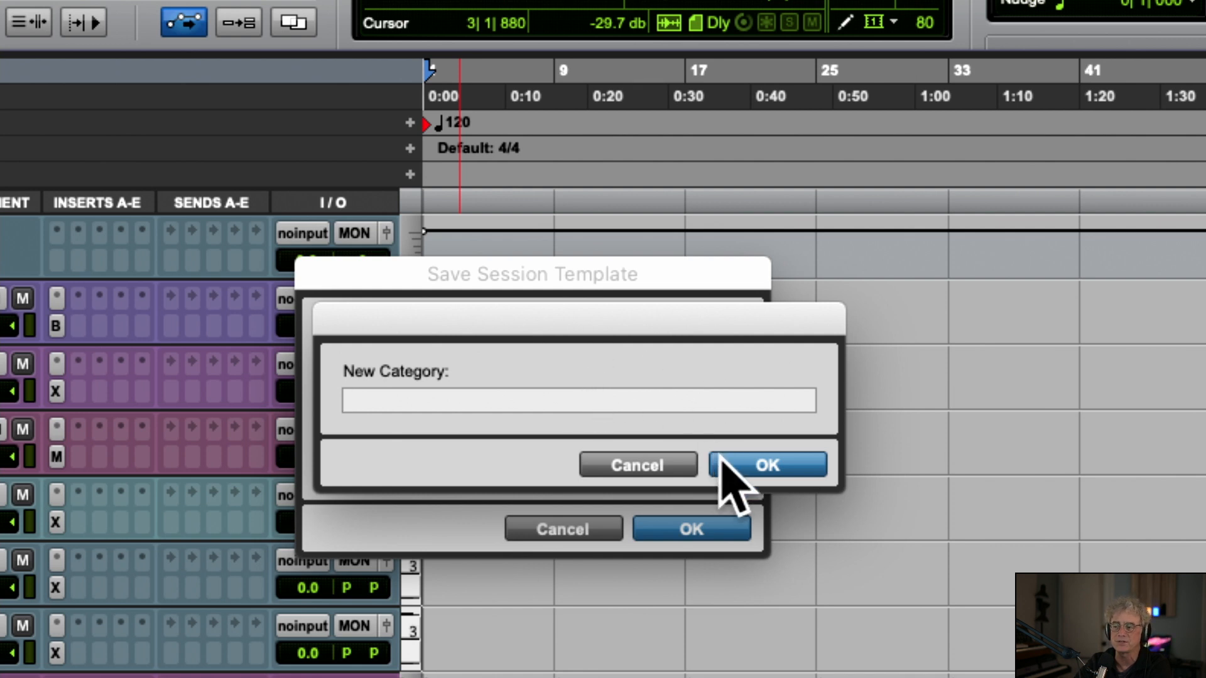
pyautogui.click(654, 468)
pyautogui.click(493, 370)
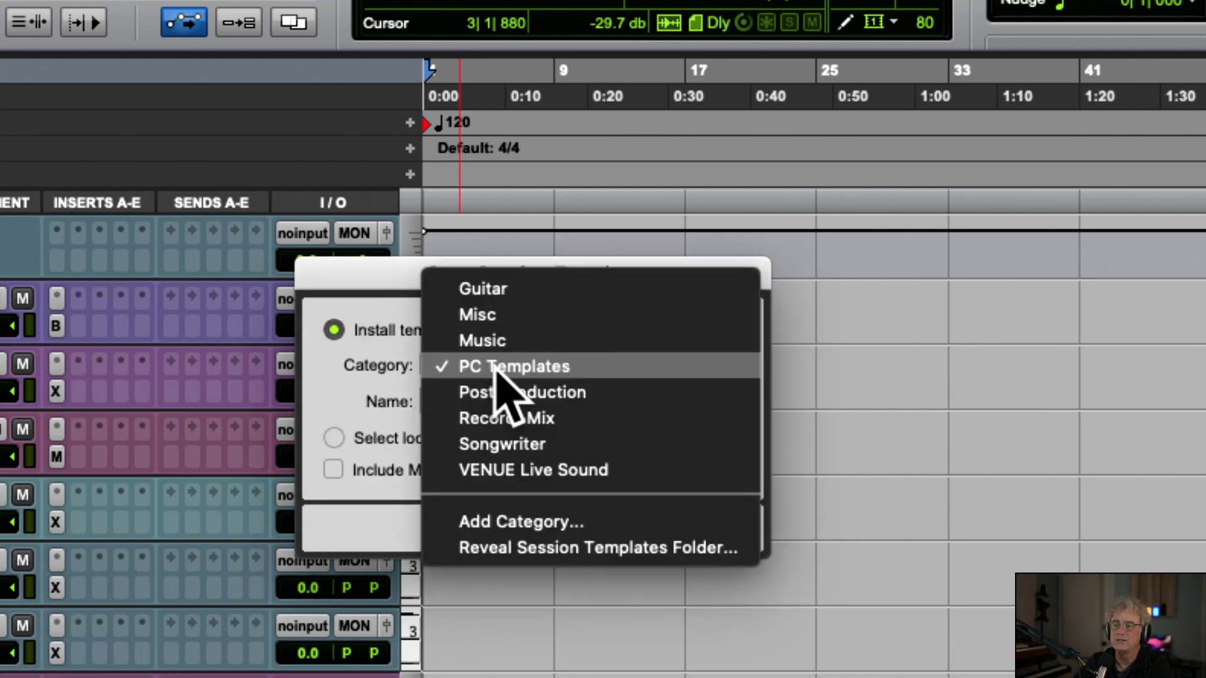
pyautogui.click(377, 388)
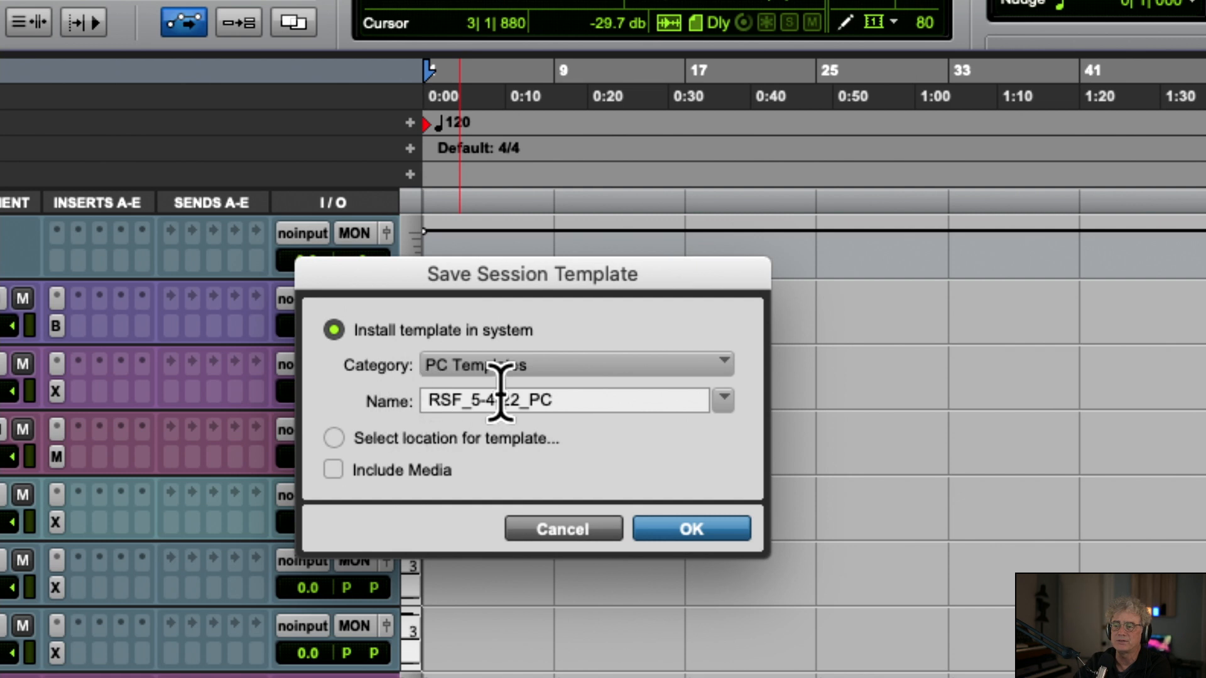
# Name the template Basic Rhythm Section and install it in the system under the PC Templates category
pyautogui.moveTo(563, 402); pyautogui.dragTo(417, 398)
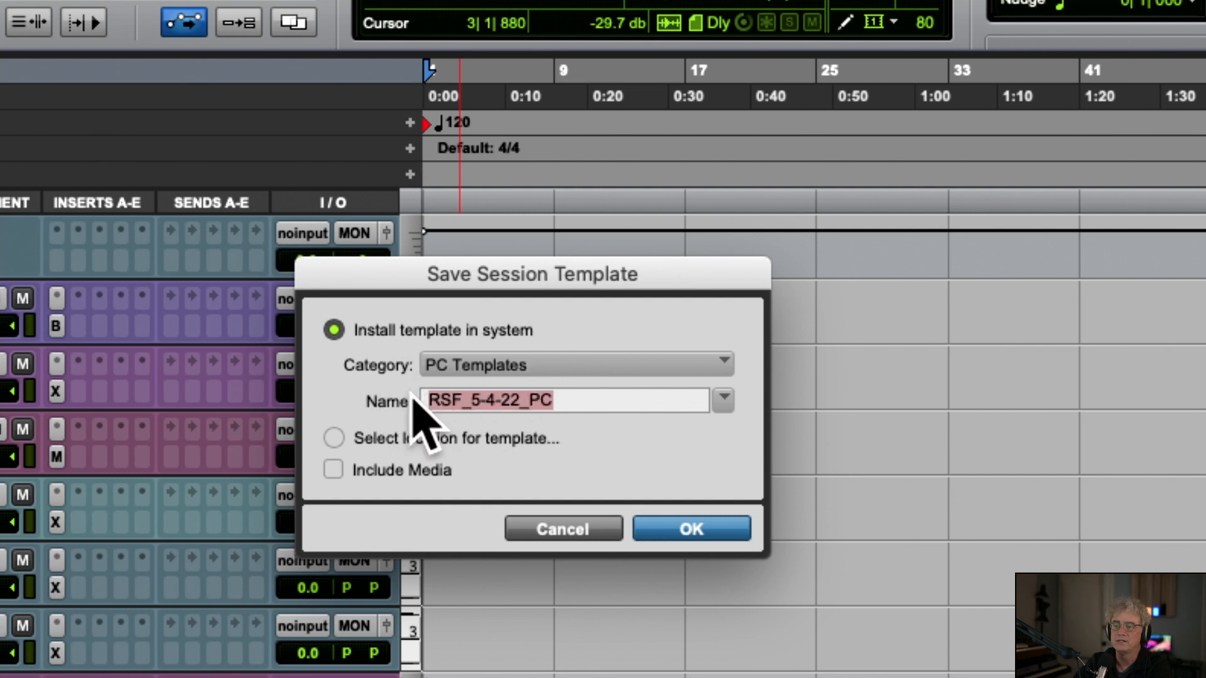
pyautogui.write('BAsic')
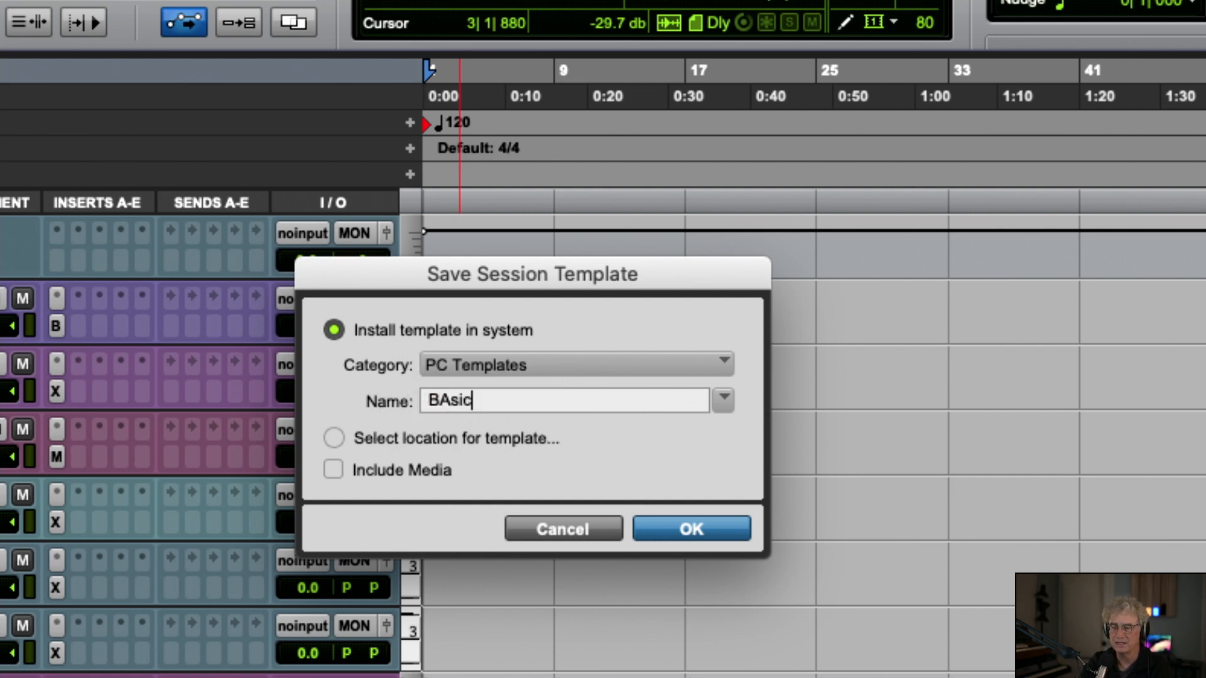
pyautogui.press('BackSpace')
pyautogui.press('BackSpace')
pyautogui.press('BackSpace')
pyautogui.press('BackSpace')
pyautogui.write('asi')
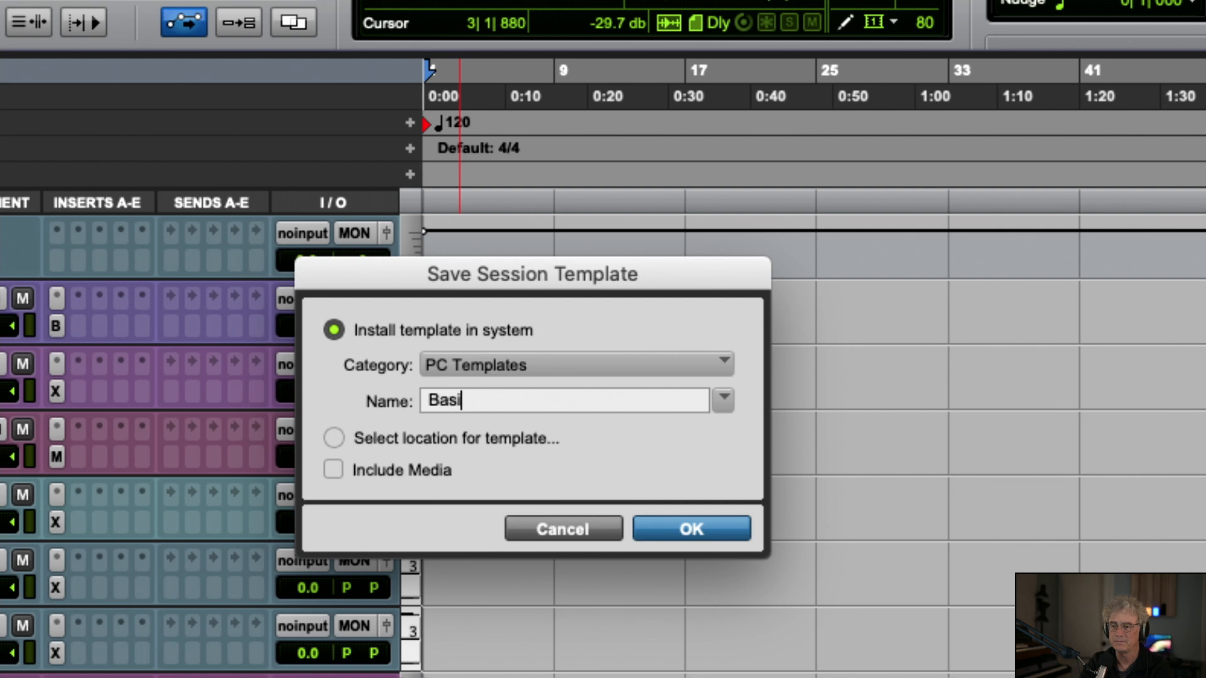
pyautogui.write('c Rhythm Sc')
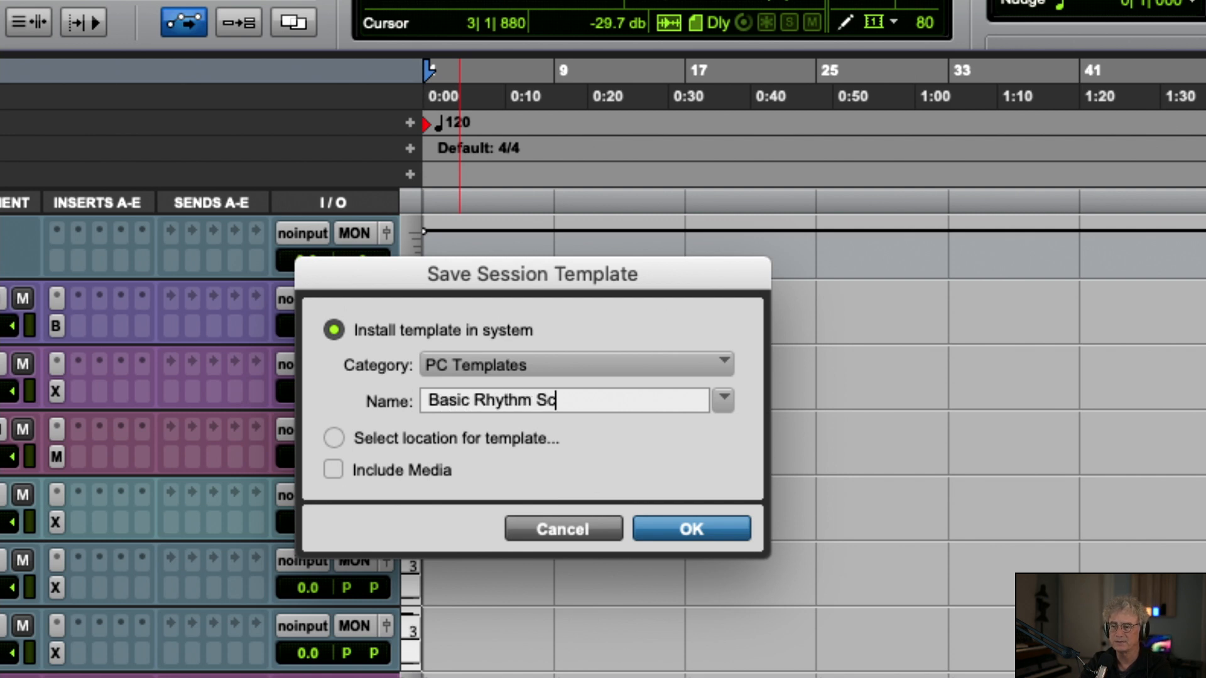
pyautogui.press('BackSpace')
pyautogui.write('ection')
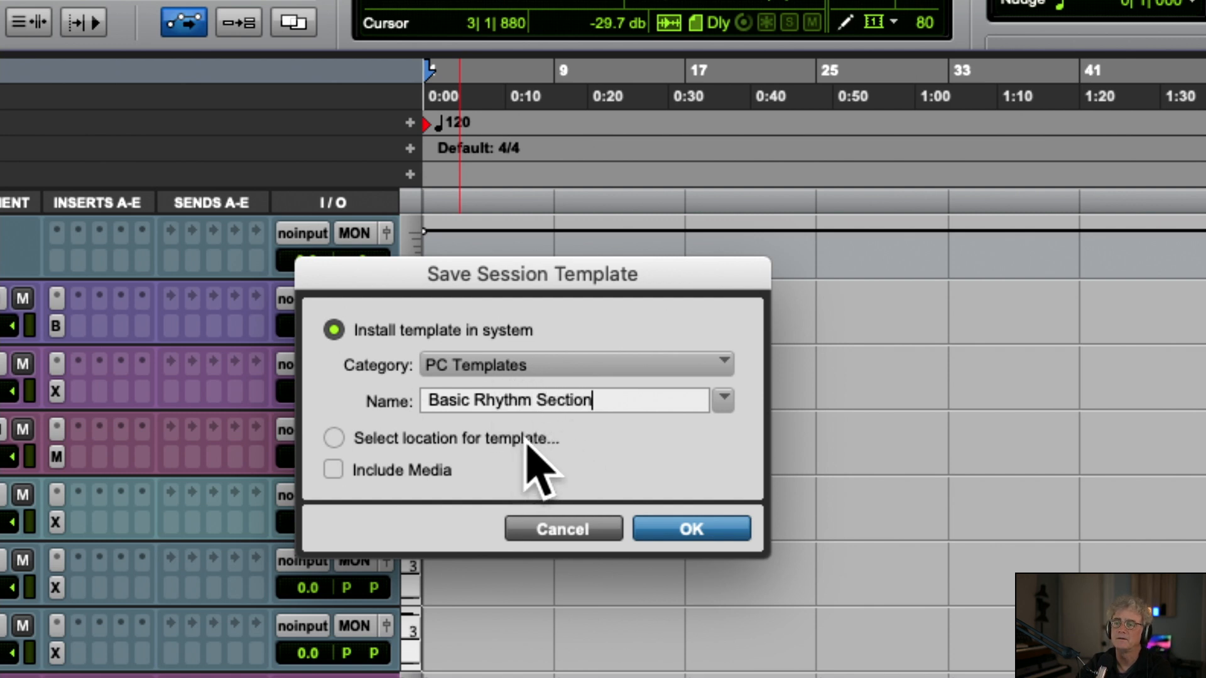
pyautogui.click(704, 529)
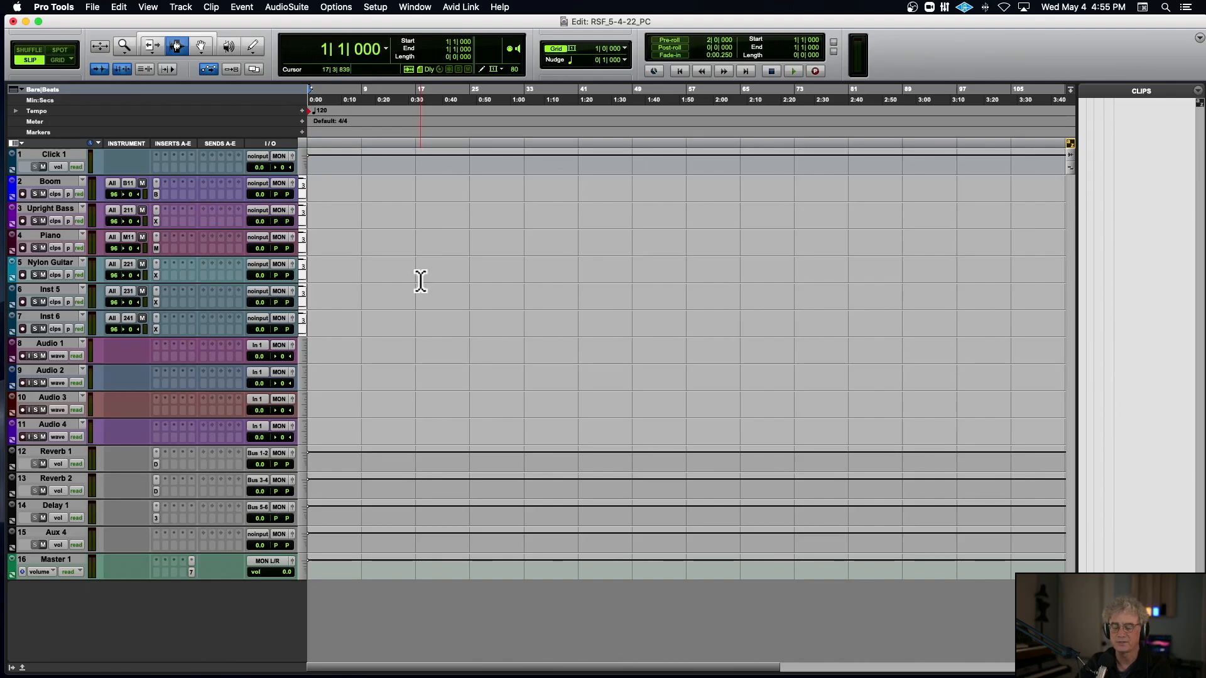
# Close the session with its changes saved, and create a Desktop session from the Basic Rhythm Section template in the PC Templates group
pyautogui.press('super+shift+w')
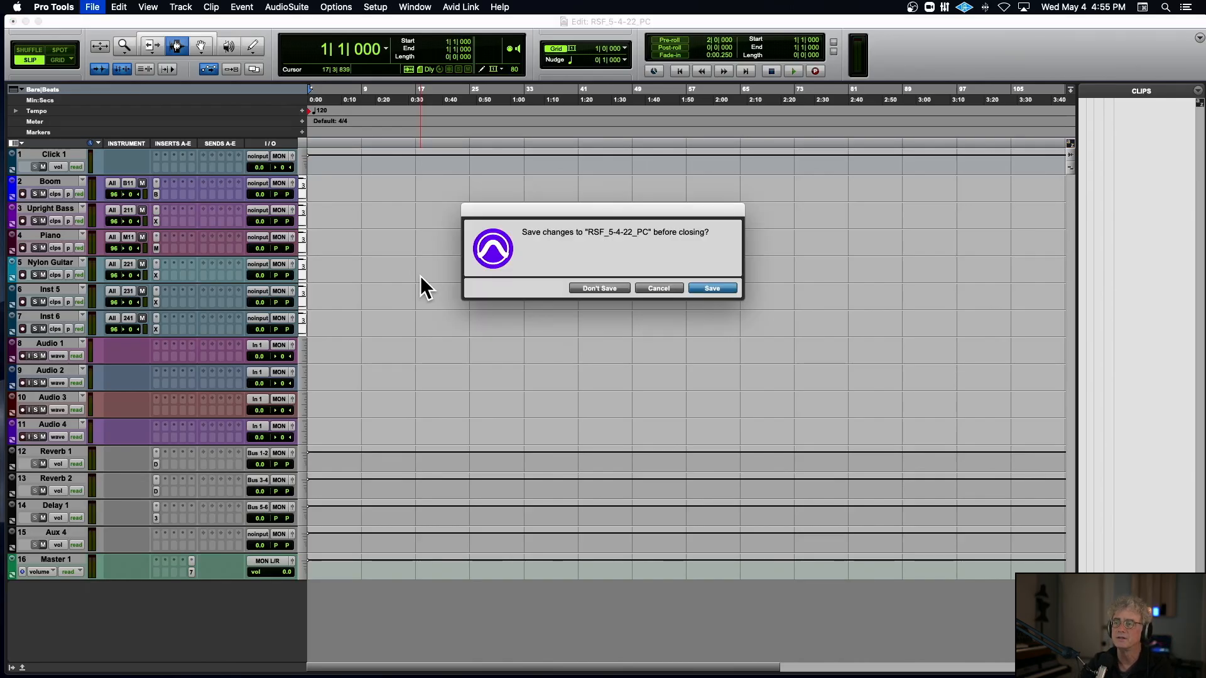
pyautogui.click(701, 287)
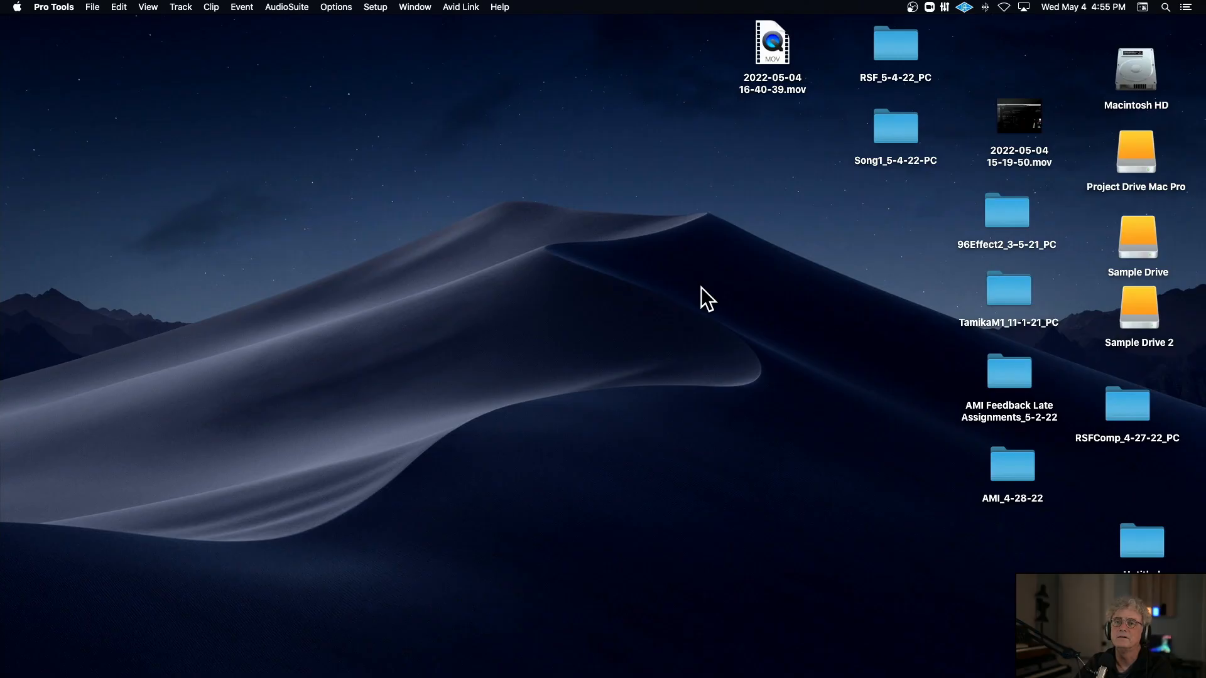
pyautogui.press('super+n')
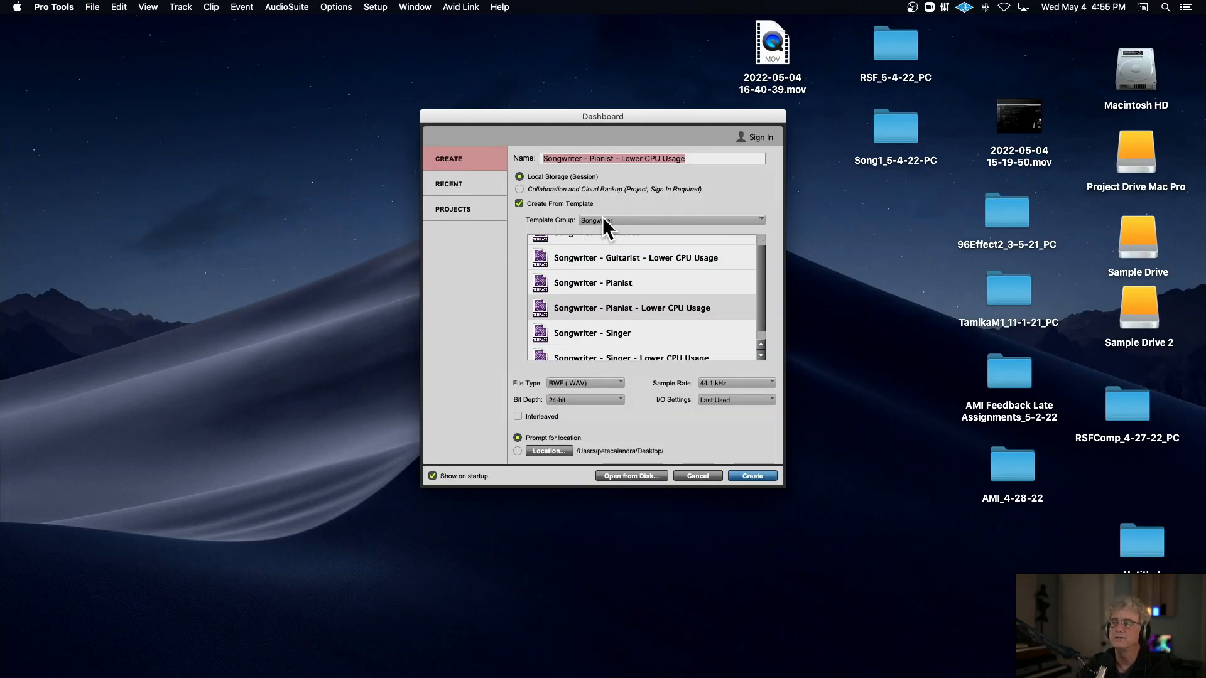
pyautogui.click(634, 220)
pyautogui.click(637, 189)
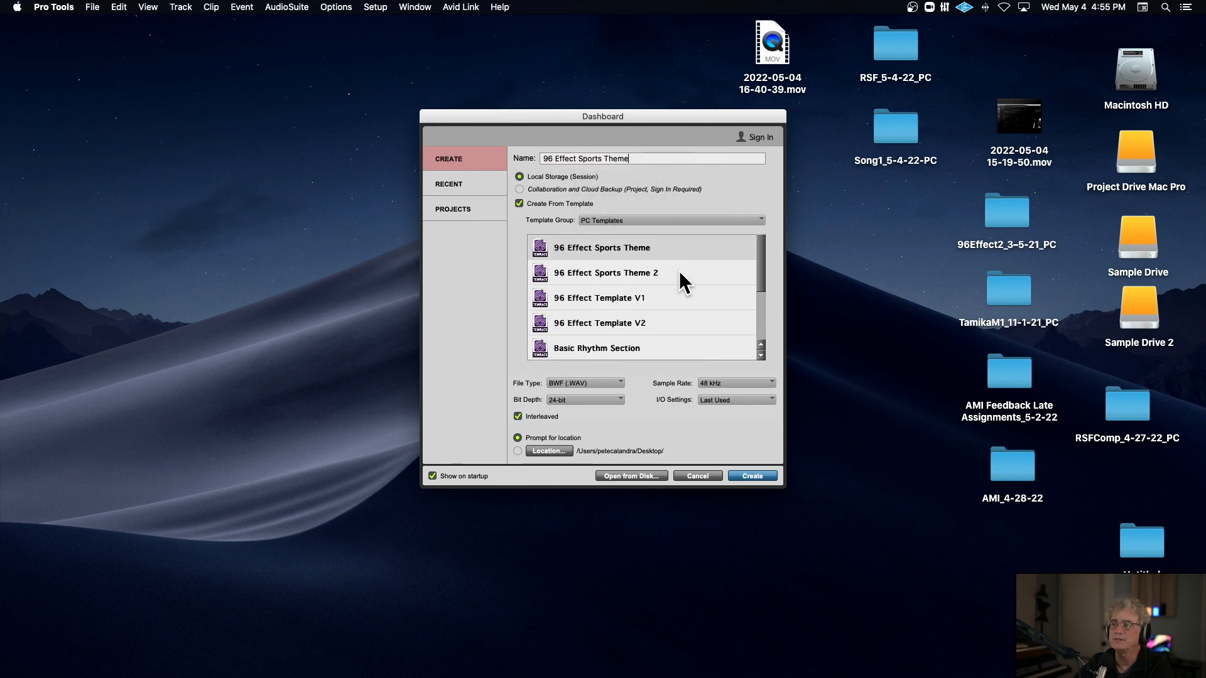
pyautogui.scroll(-3, 680, 270)
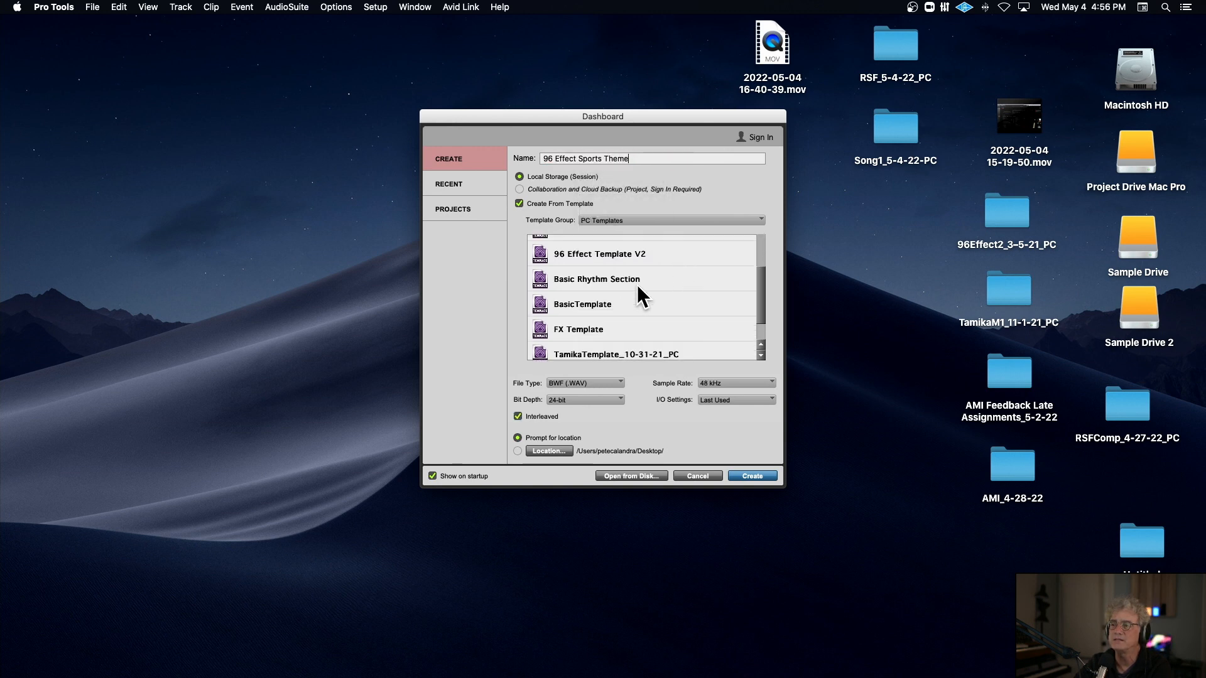
pyautogui.click(660, 283)
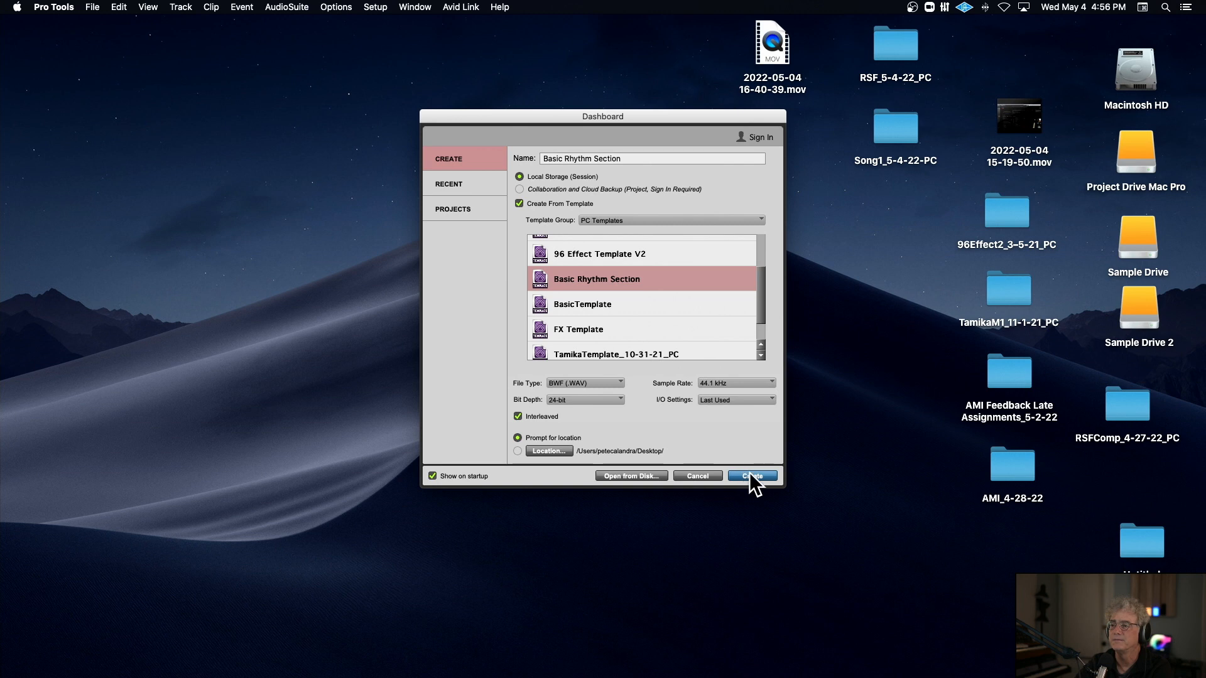
pyautogui.click(750, 475)
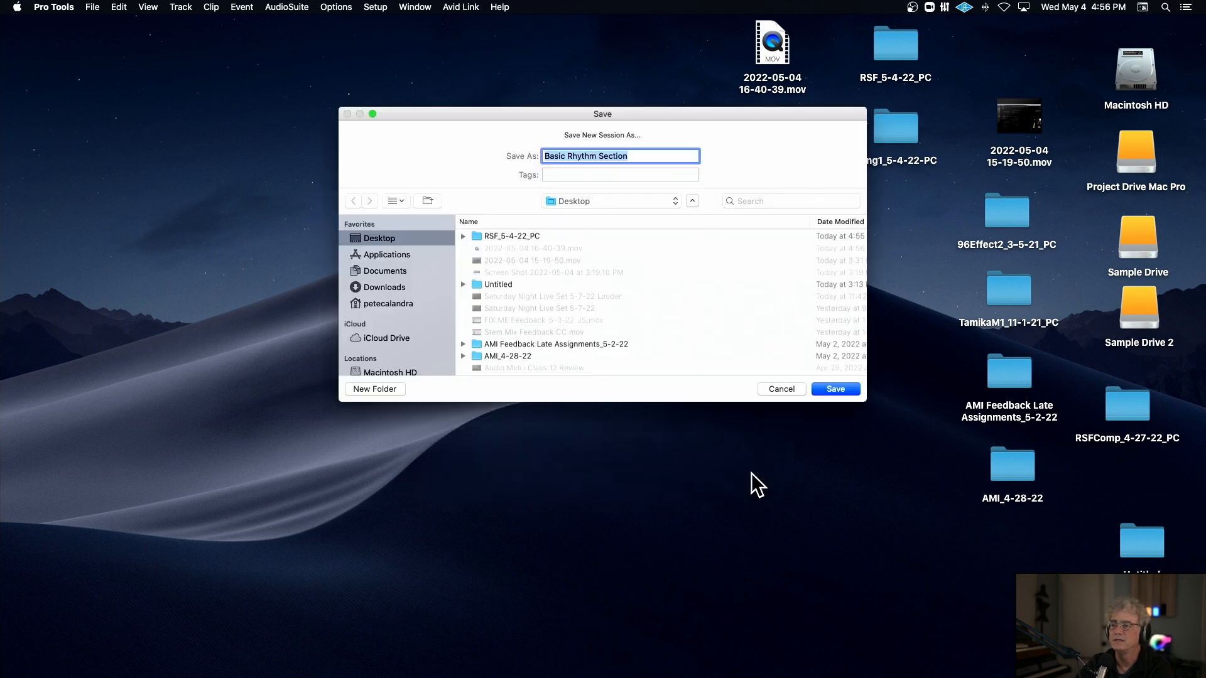
pyautogui.click(636, 154)
pyautogui.click(832, 387)
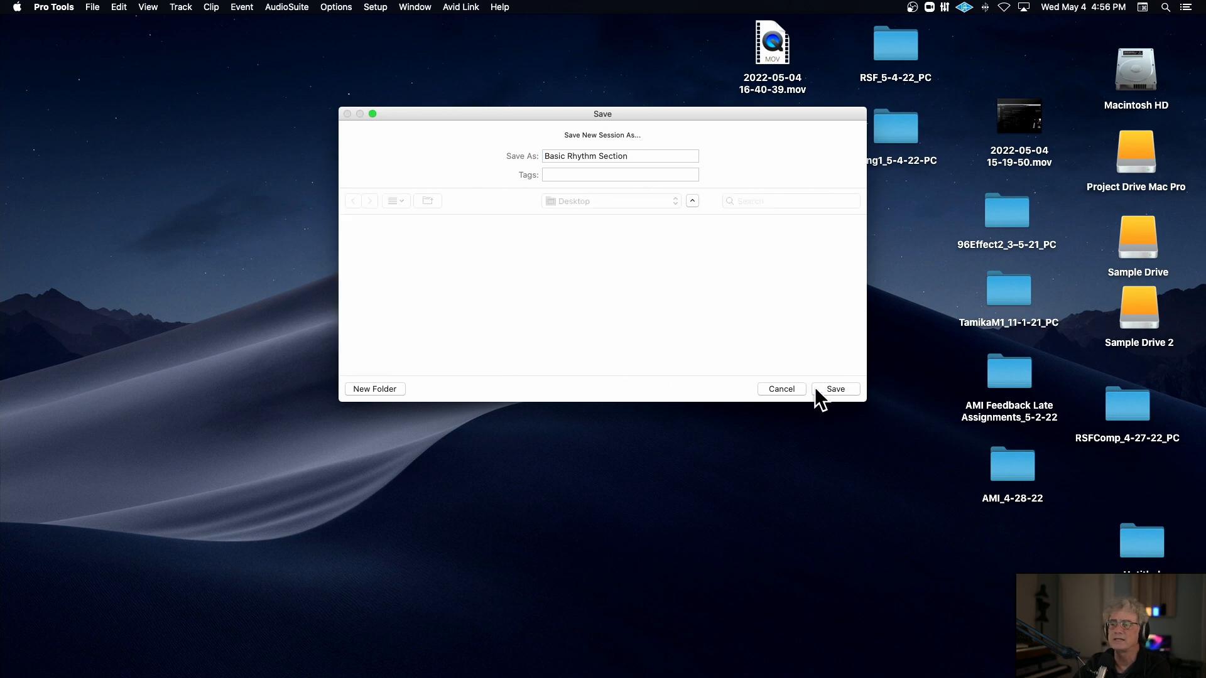
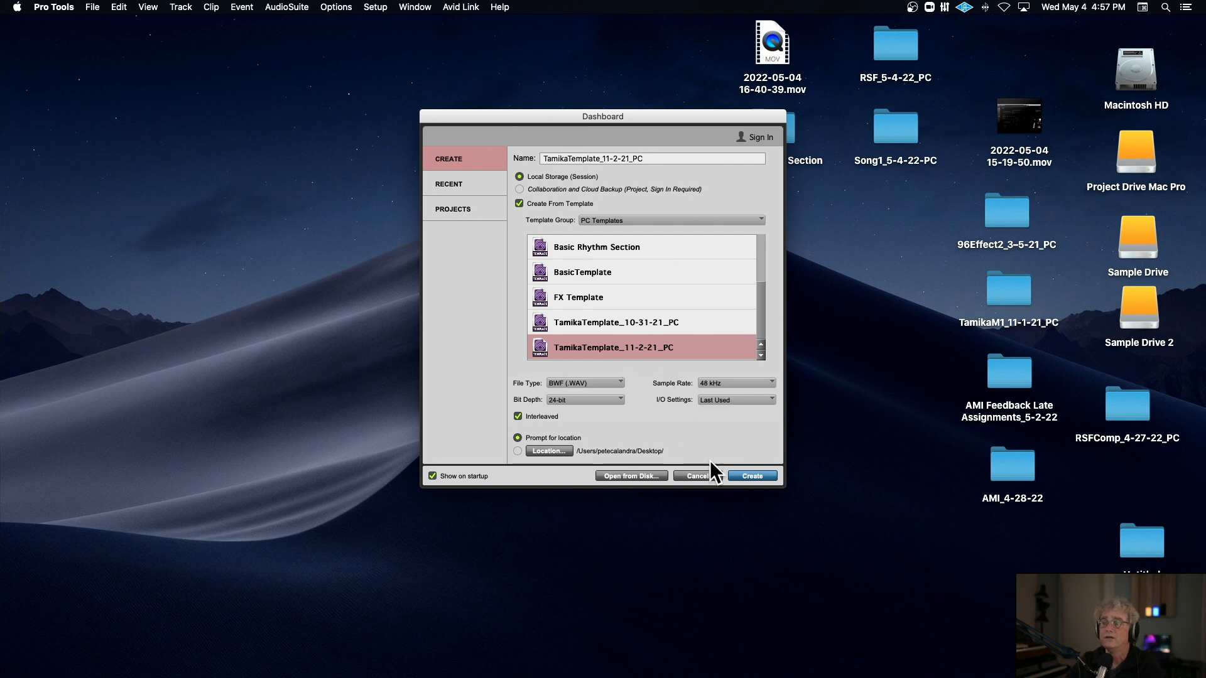
# Try to create a session on the Desktop from the TamikaTemplate_11-2-21_PC template
pyautogui.click(745, 473)
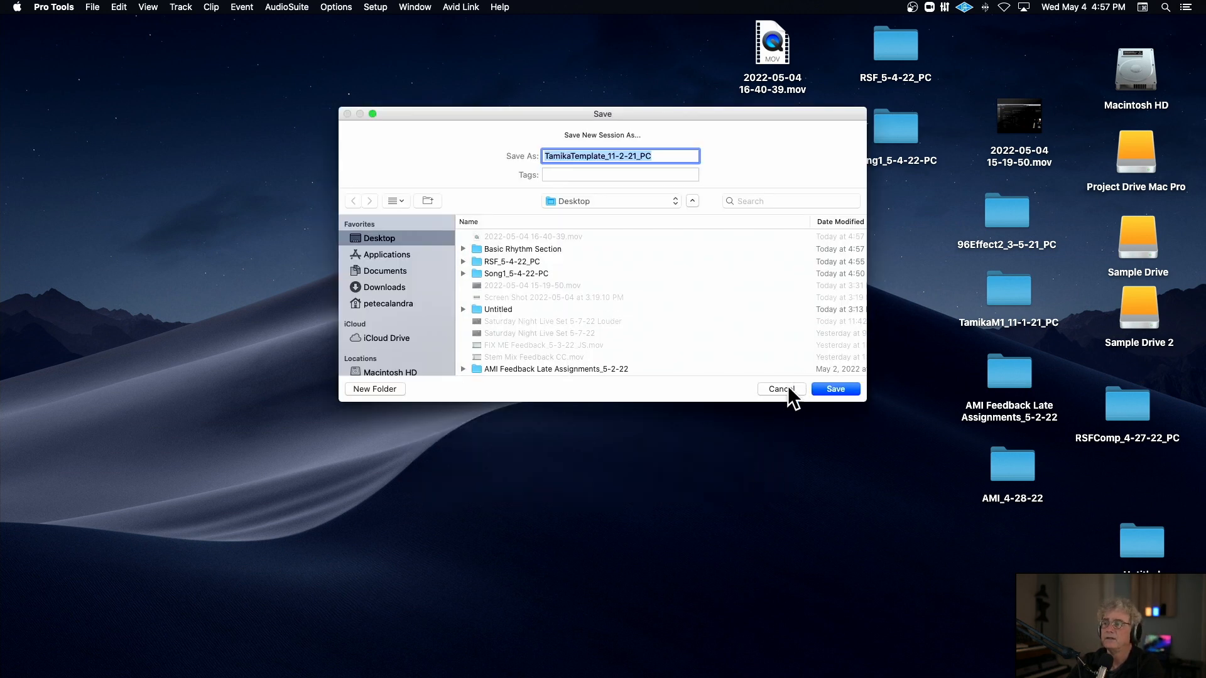
pyautogui.click(828, 387)
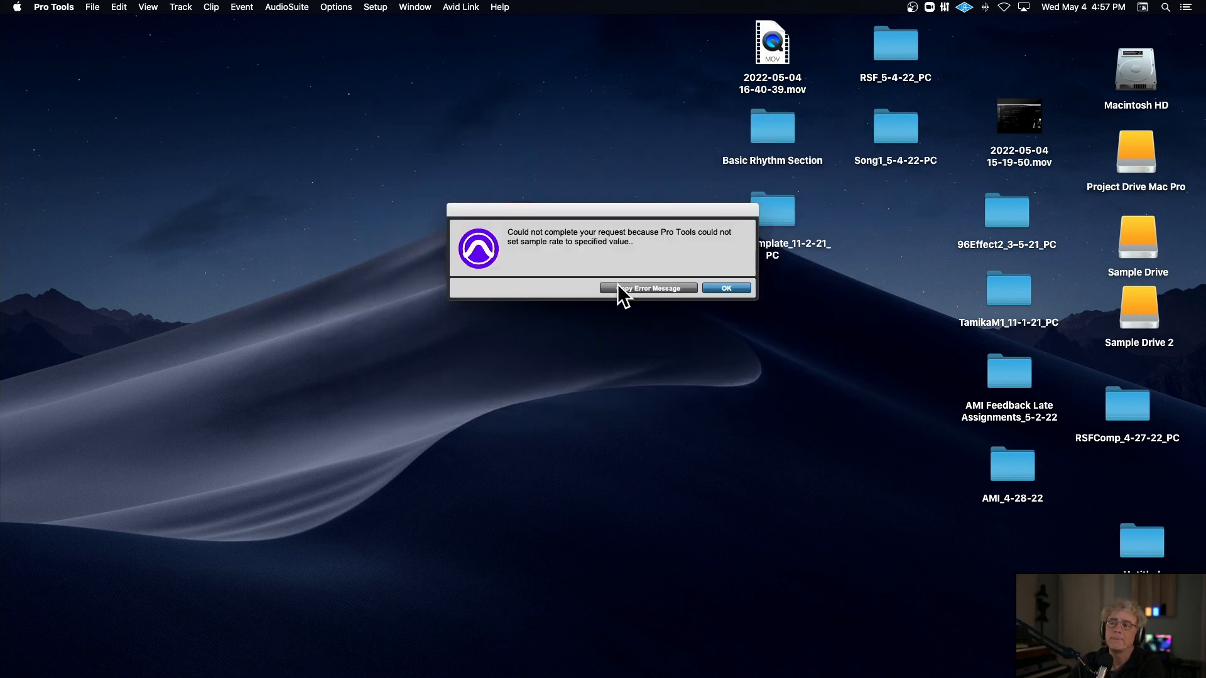
pyautogui.click(729, 288)
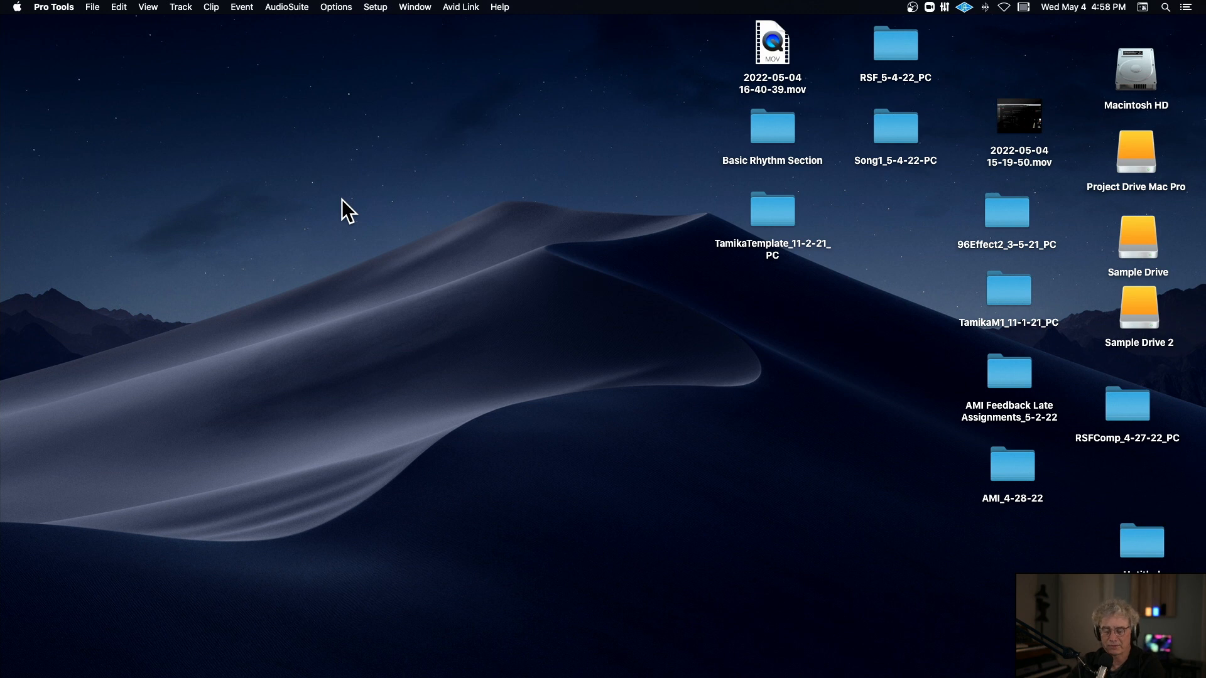
# Quit Pro Tools and launch it again
pyautogui.press('super+q')
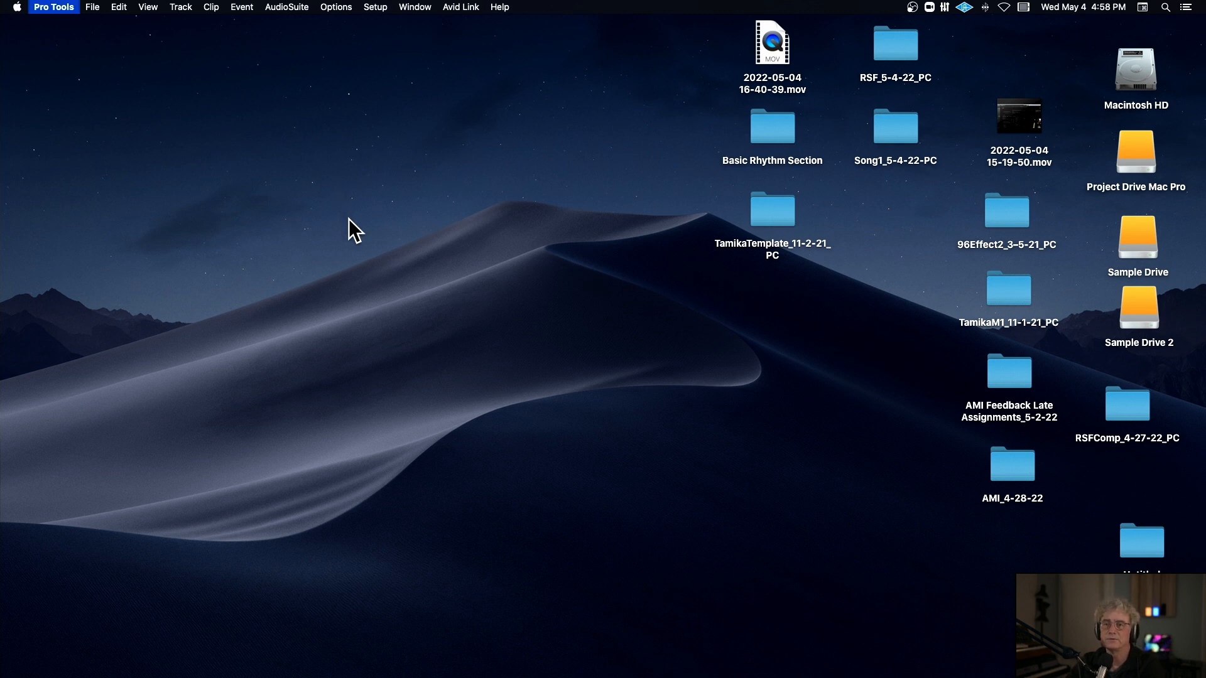
pyautogui.moveTo(666, 675)
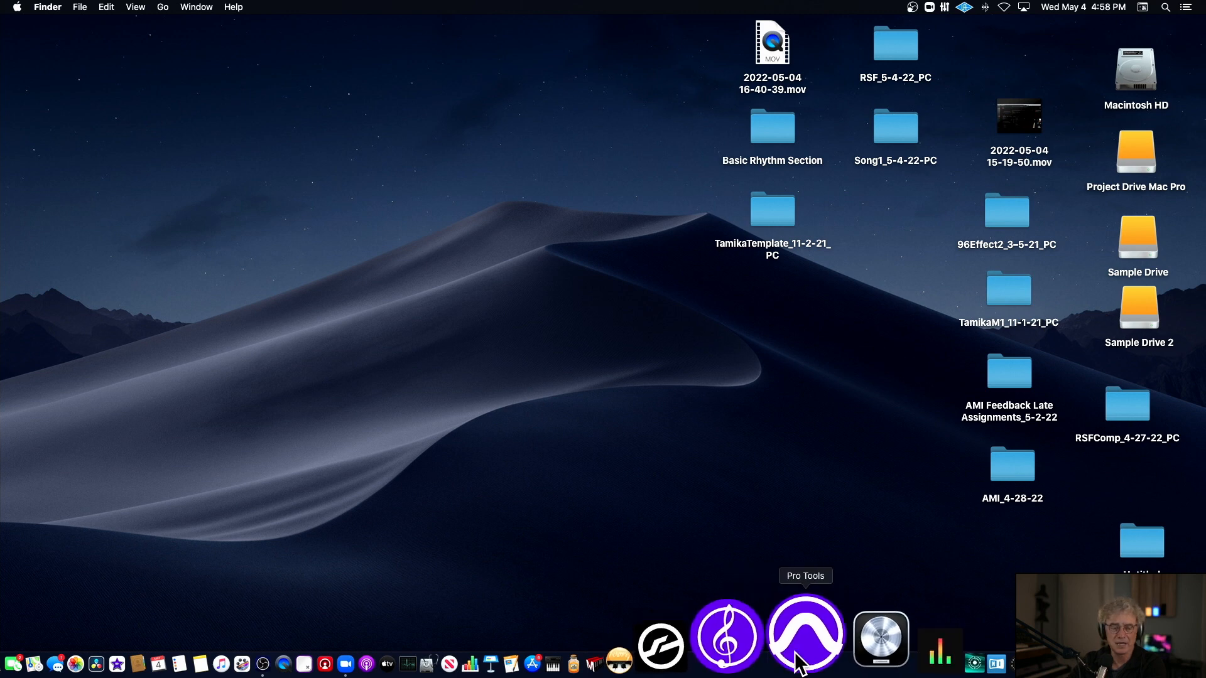
pyautogui.click(797, 654)
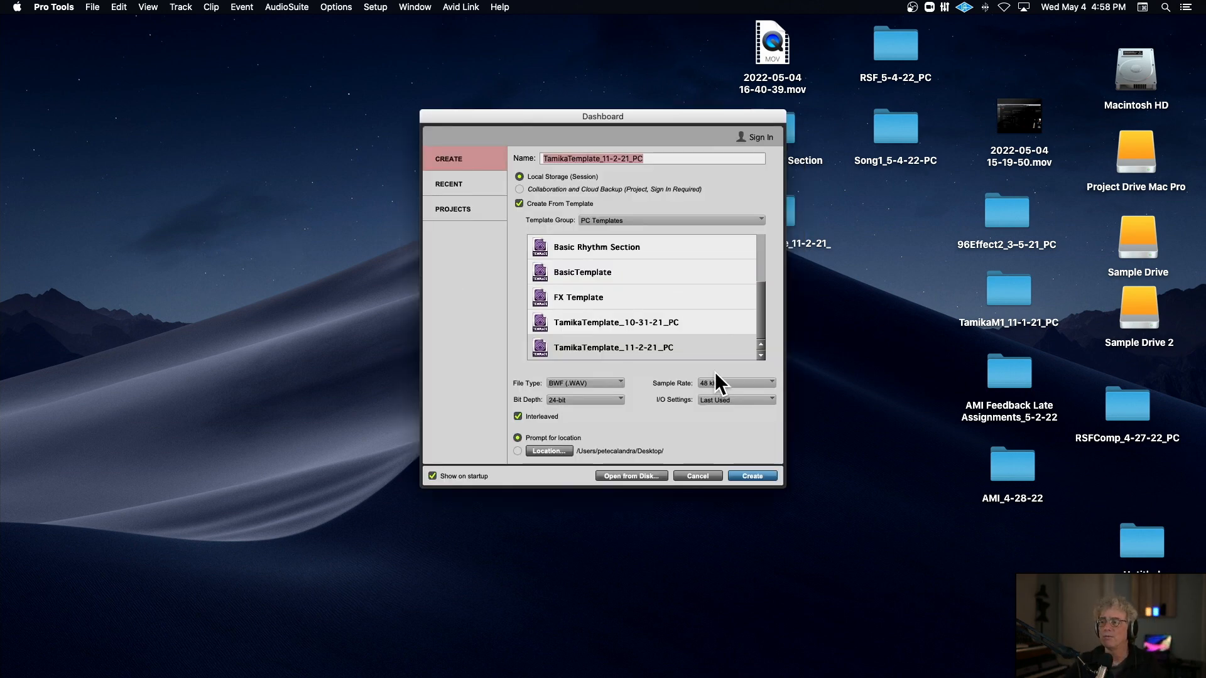
# Create a Desktop session named TamikaTemplate_11-2-21_PC V2 from the TamikaTemplate_11-2-21_PC template, and decline the detailed session notes report
pyautogui.click(745, 472)
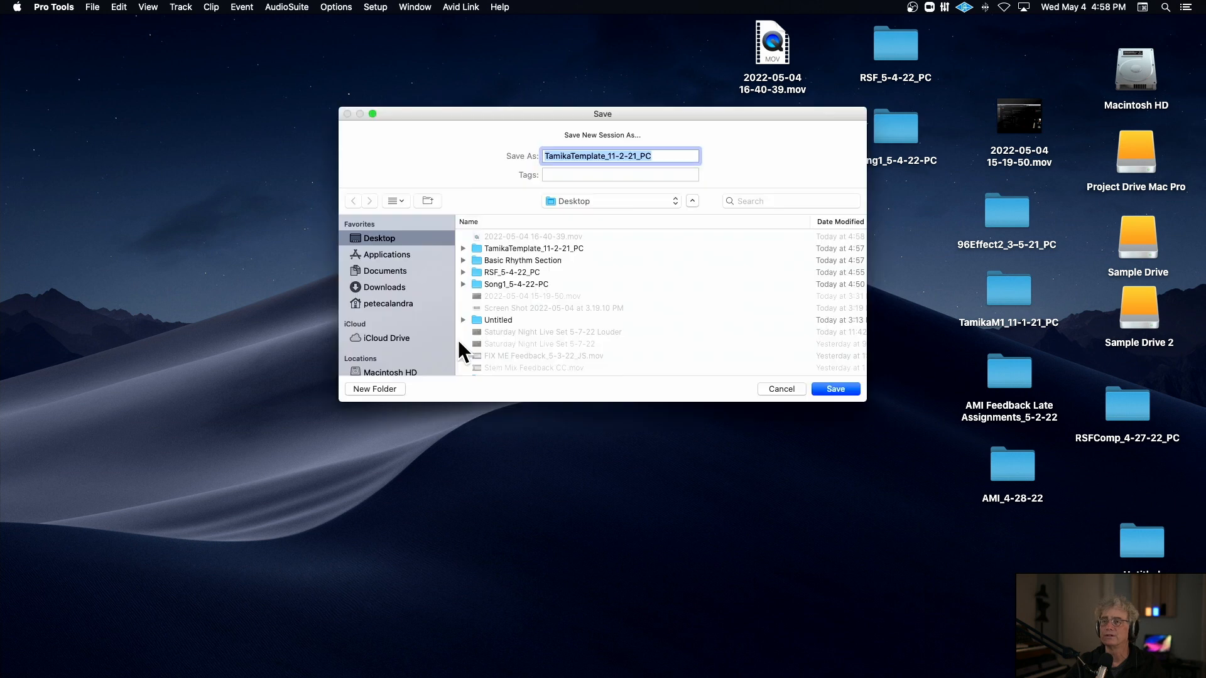
pyautogui.click(845, 390)
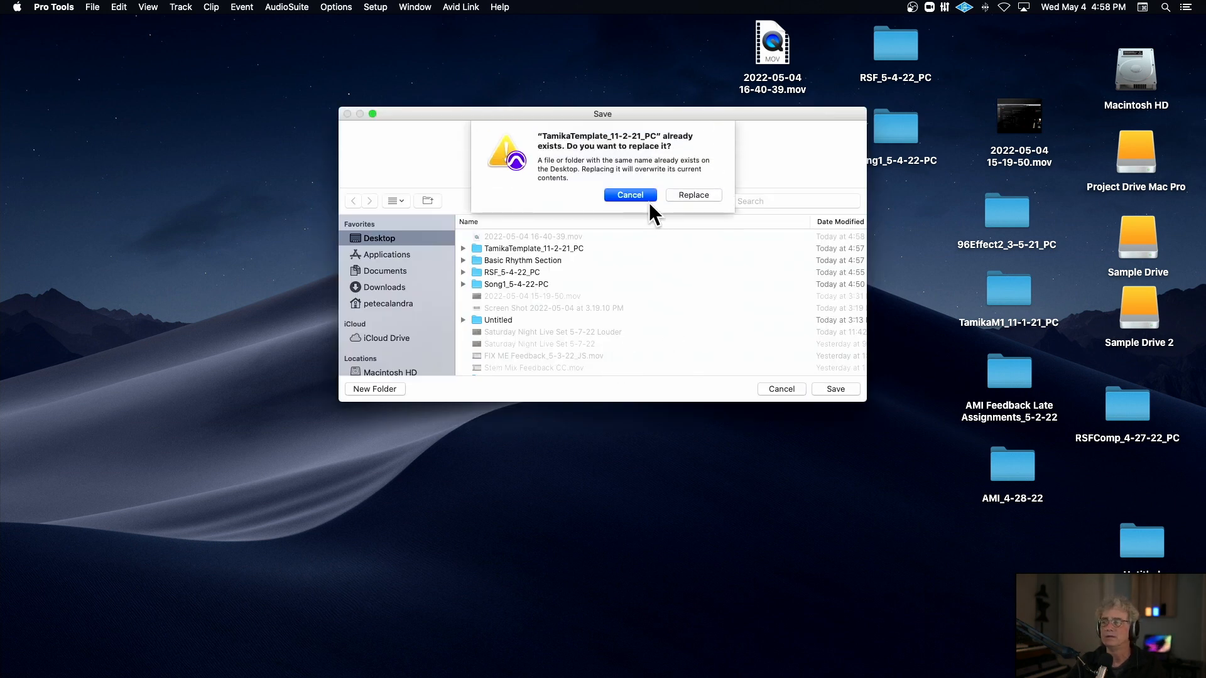
pyautogui.click(693, 195)
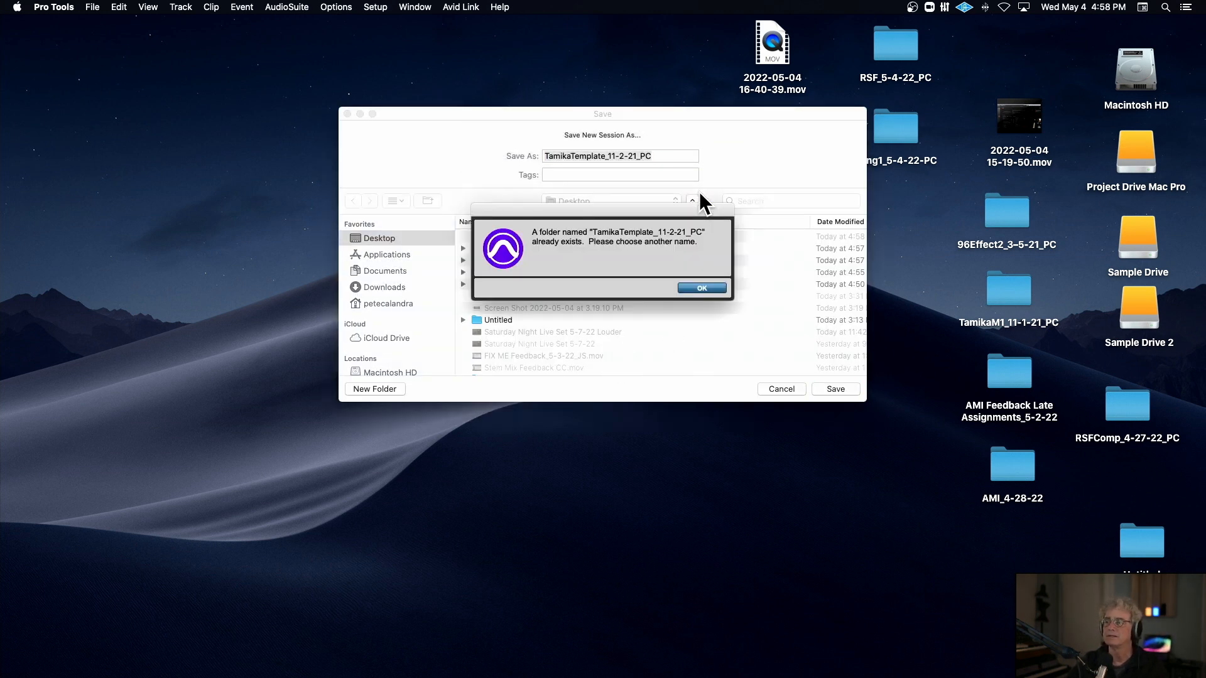
pyautogui.click(701, 288)
pyautogui.click(657, 155)
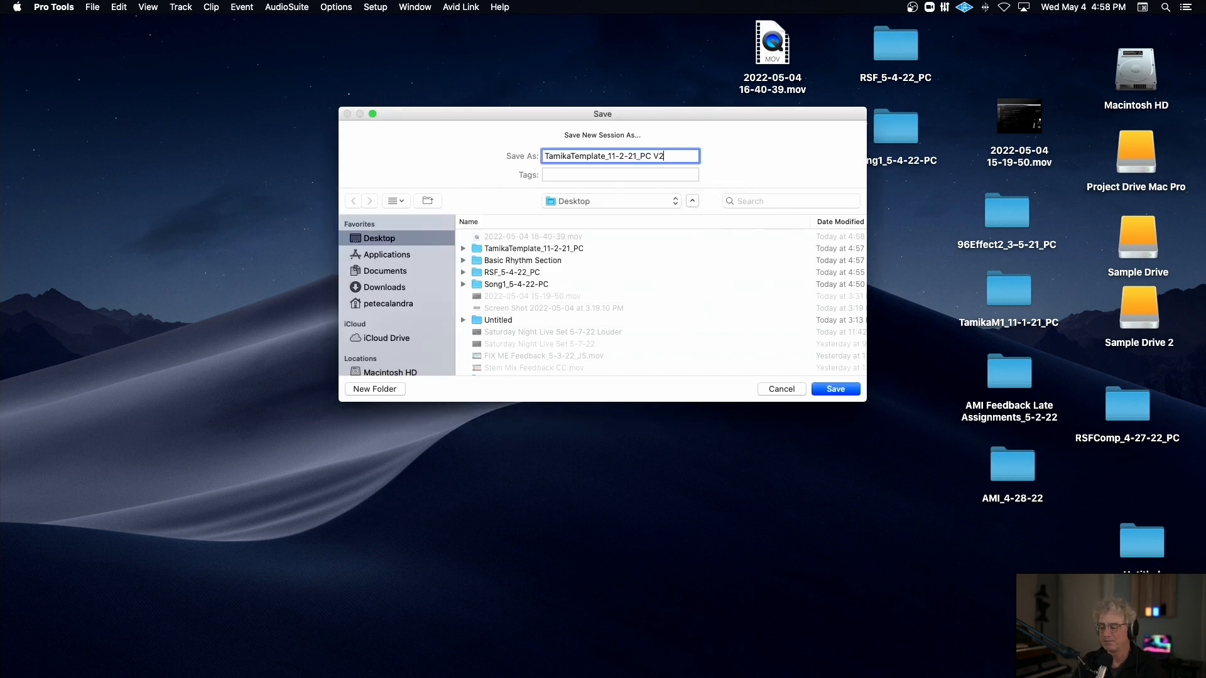
pyautogui.press('Return')
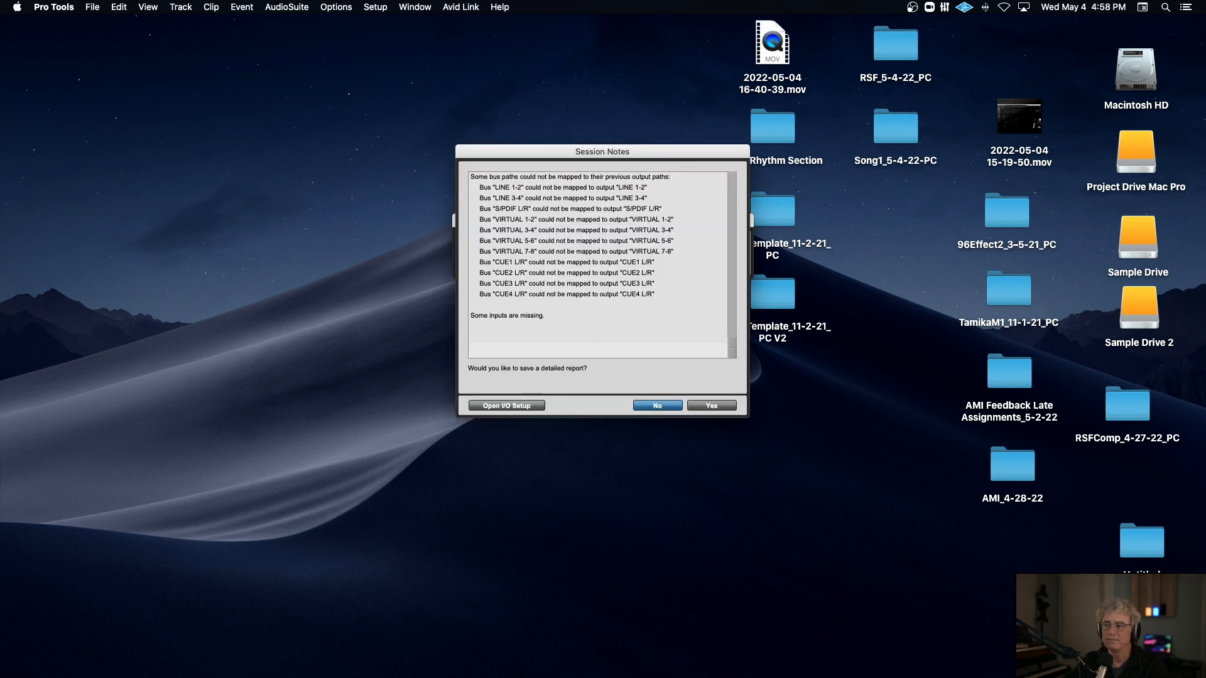
pyautogui.click(657, 406)
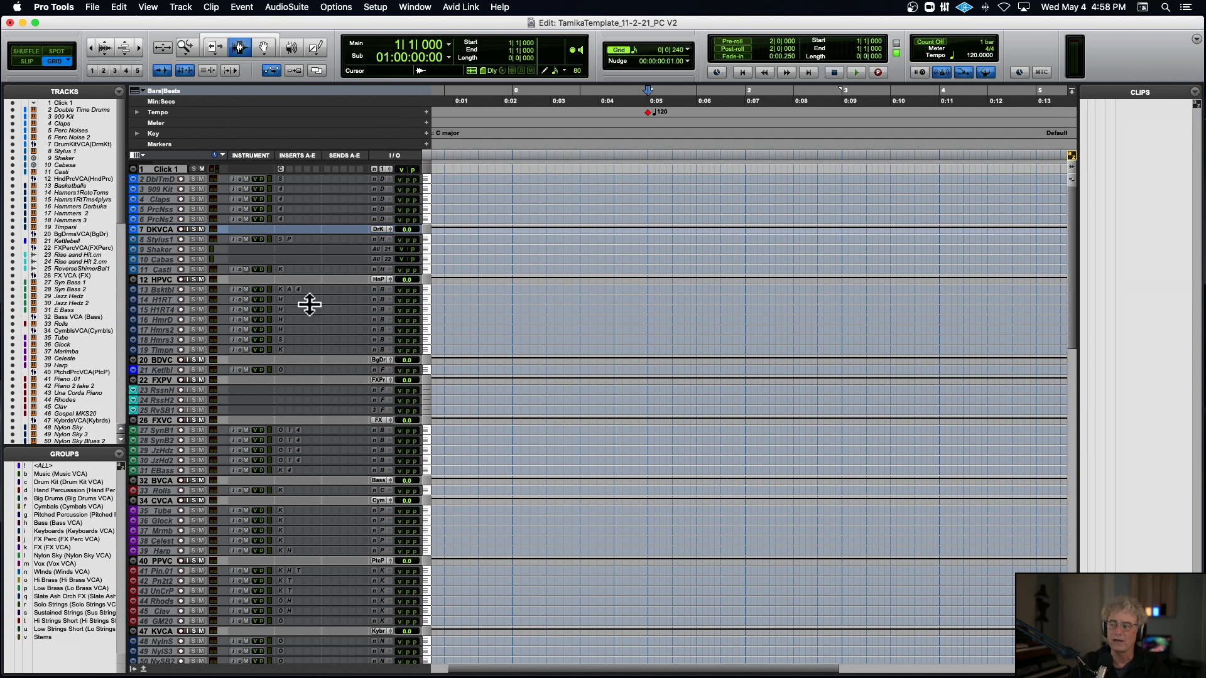
# Review the session's tracks from Click 1 through Master 1, and enlarge the height of all tracks
pyautogui.scroll(-10, 379, 309)
pyautogui.scroll(-20, 382, 310)
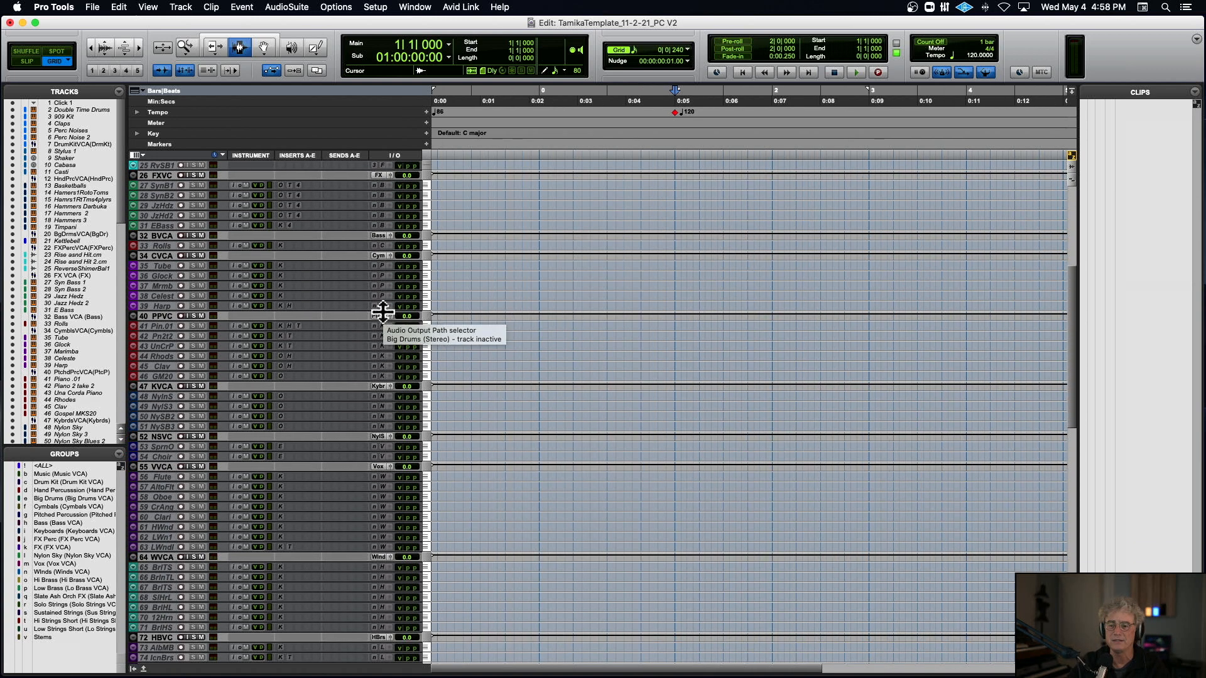
pyautogui.scroll(-4, 382, 310)
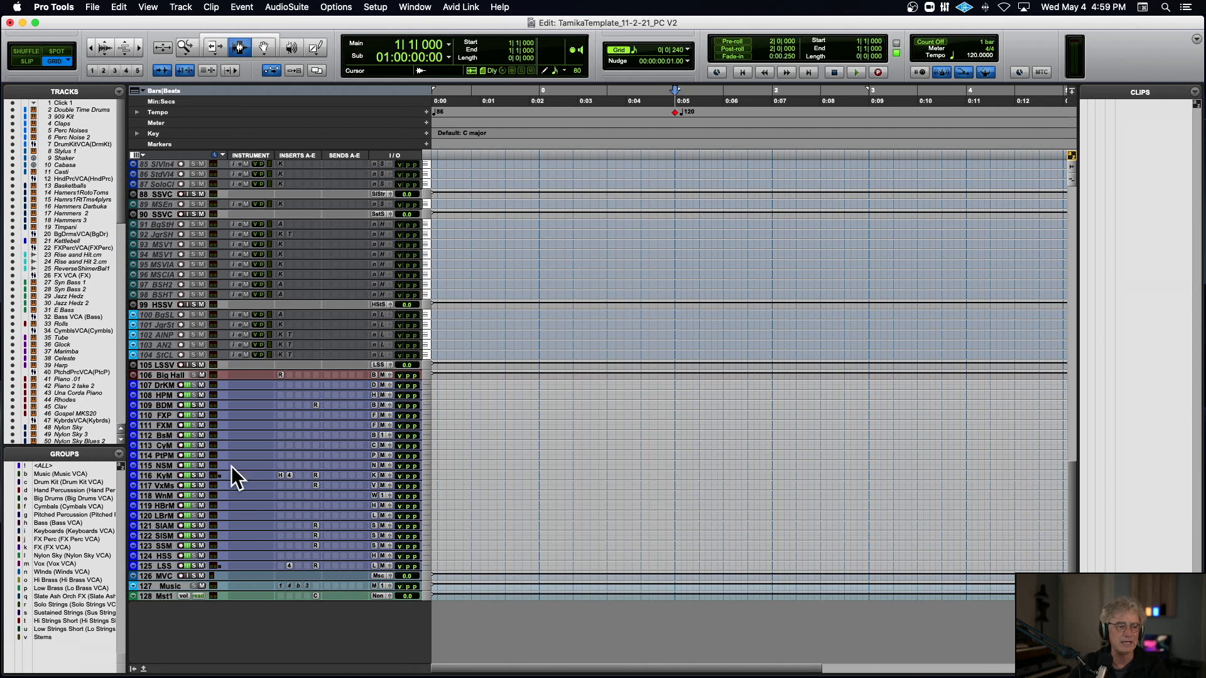
pyautogui.scroll(1, 222, 351)
pyautogui.scroll(20, 223, 350)
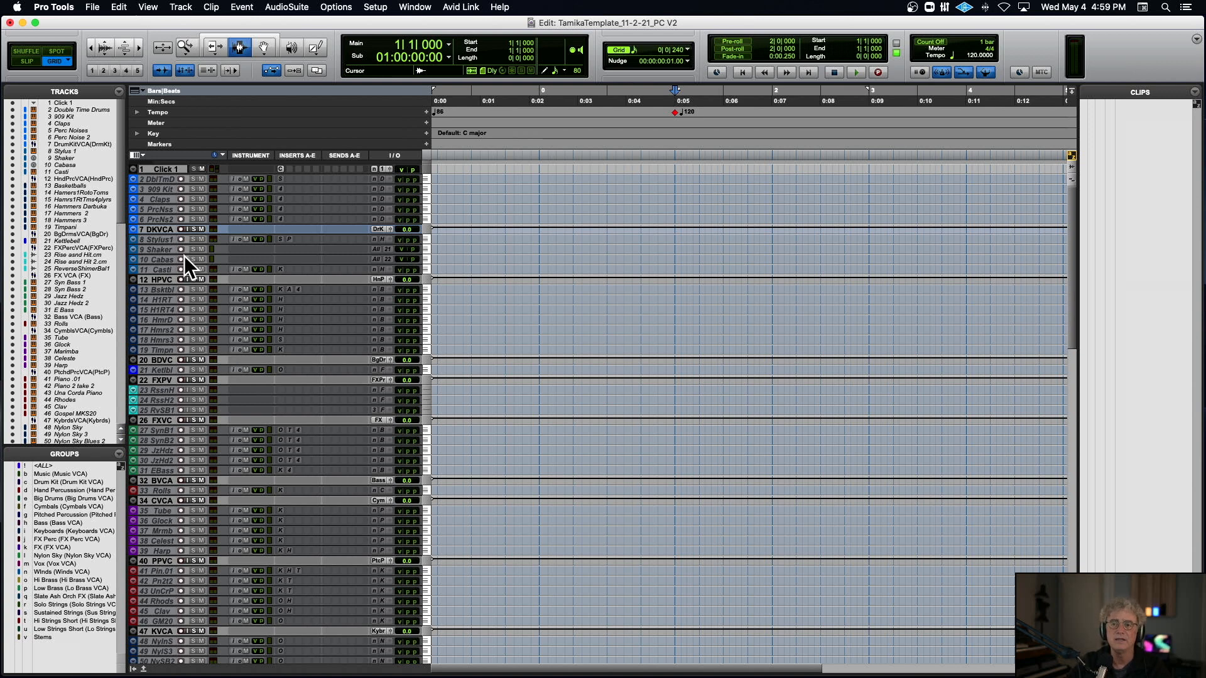
pyautogui.hotkey('ctrl', 'alt', 'Up')
pyautogui.hotkey('ctrl', 'alt', 'Up')
pyautogui.hotkey('ctrl', 'alt', 'Up')
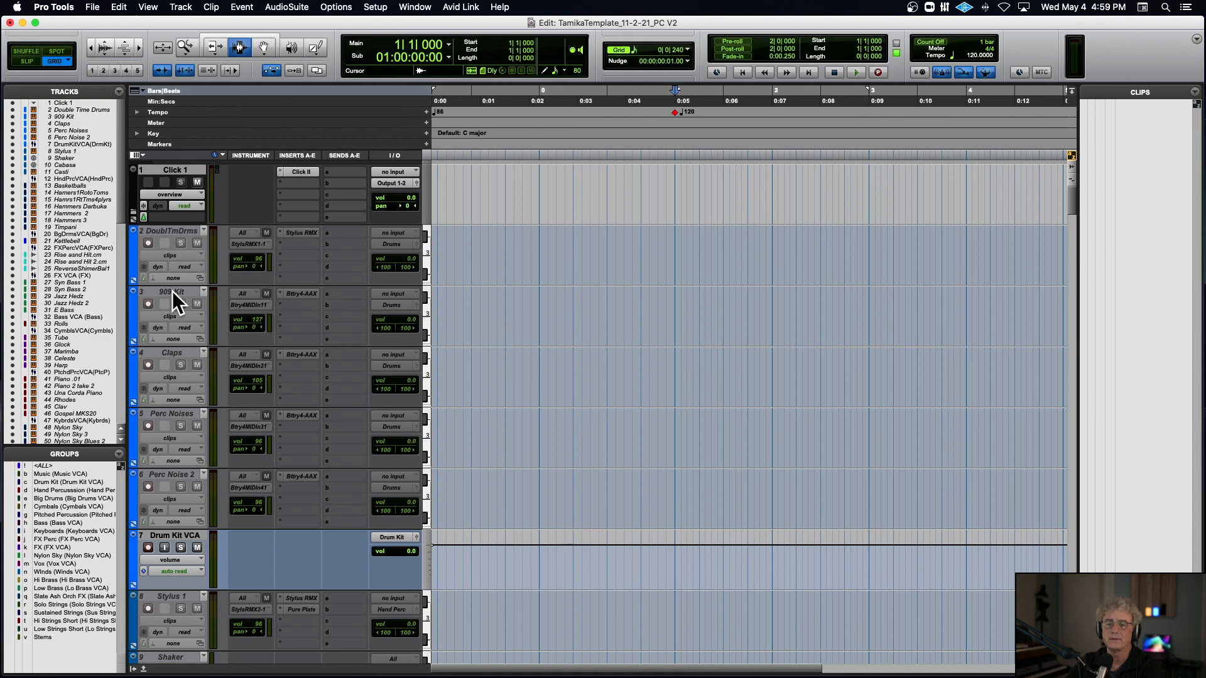
# Select the Piano .01 track and locate it among the keyboard tracks in the Edit window
pyautogui.scroll(-20, 240, 353)
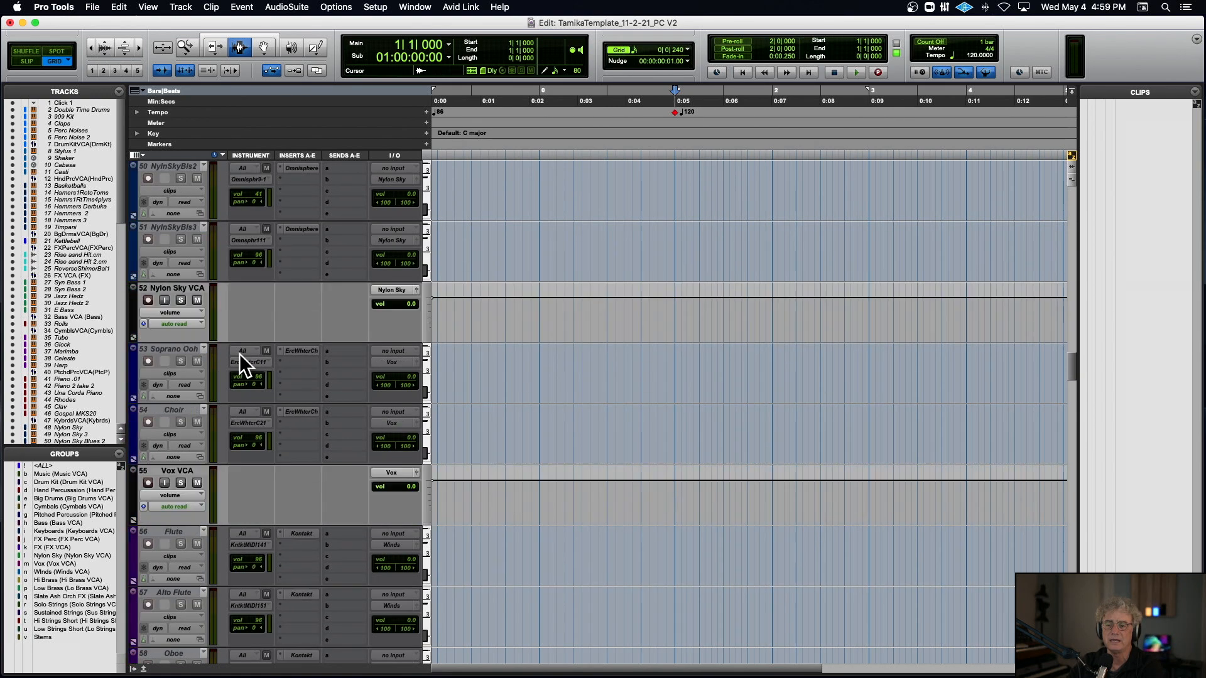
pyautogui.scroll(-12, 239, 353)
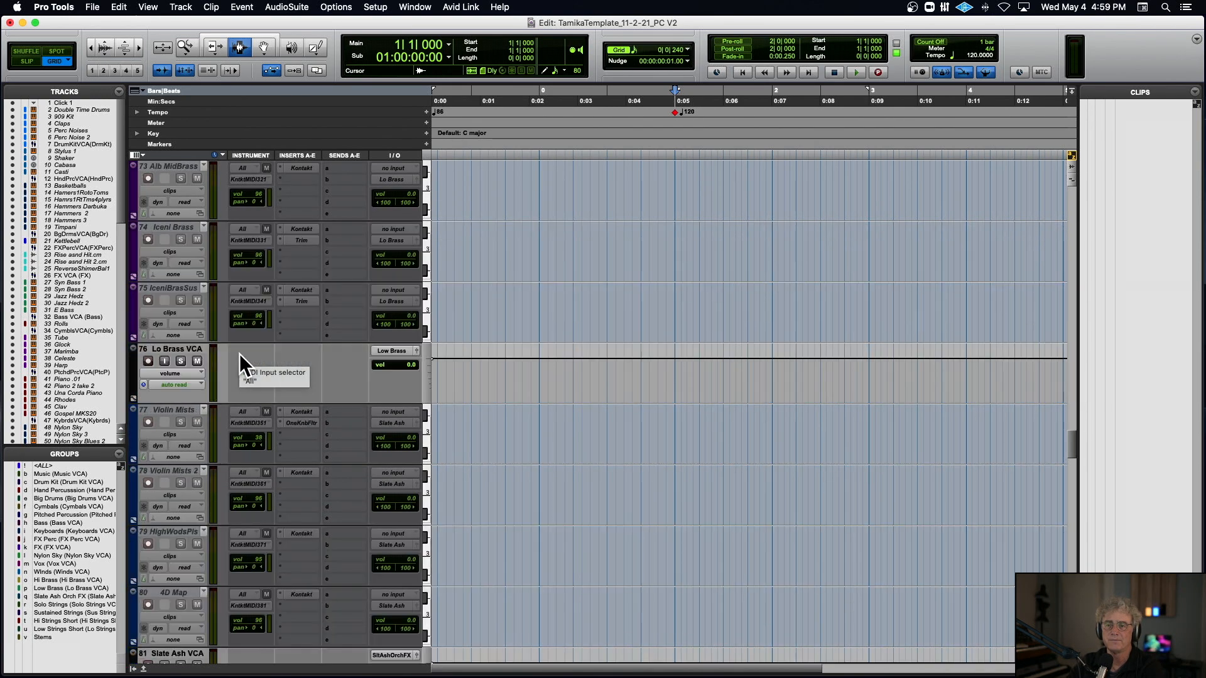
pyautogui.scroll(12, 239, 359)
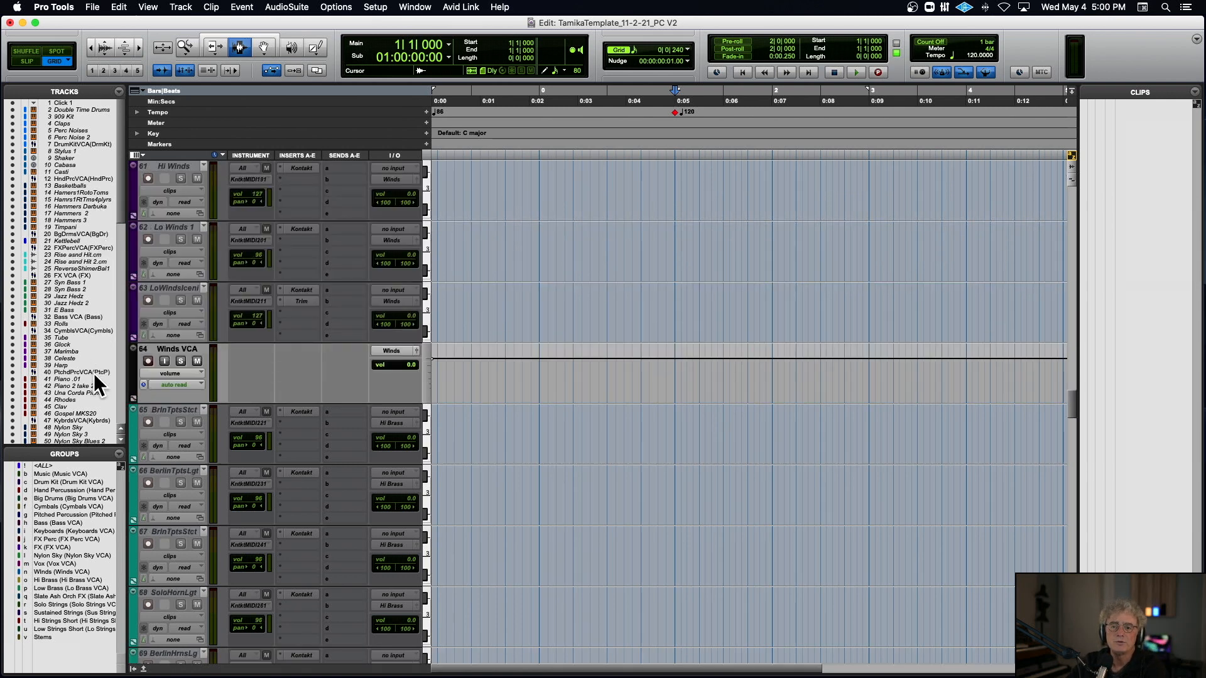
pyautogui.click(66, 379)
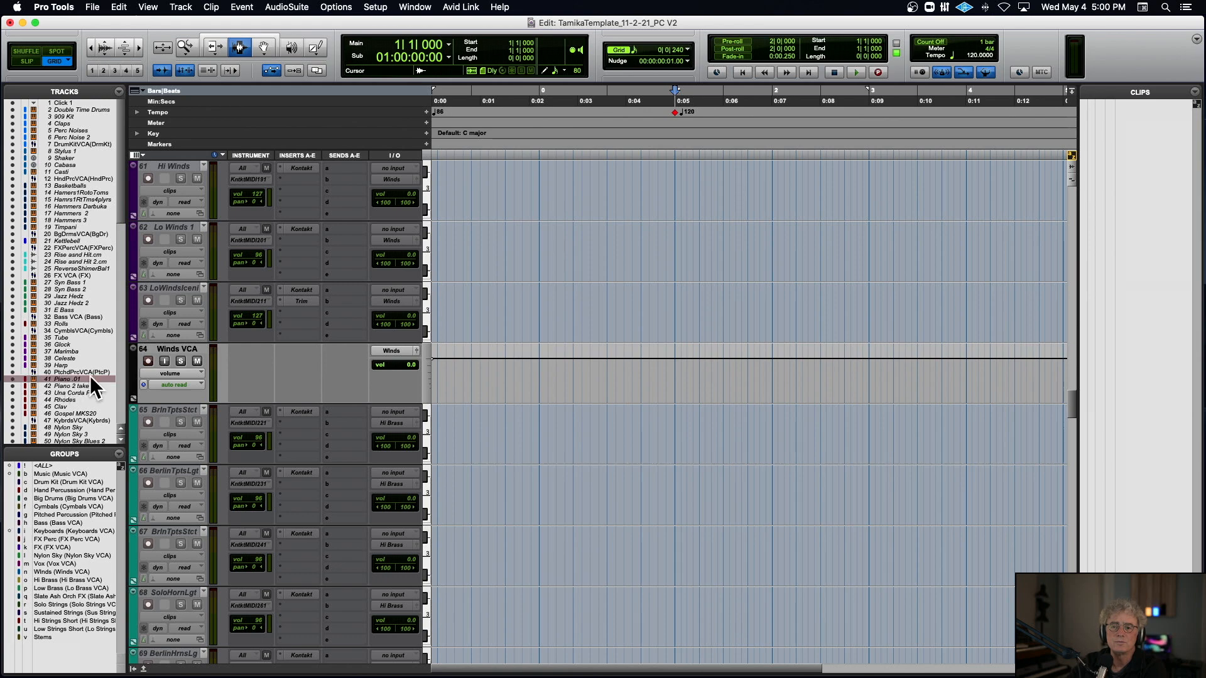
pyautogui.scroll(-10, 251, 374)
pyautogui.scroll(-12, 250, 373)
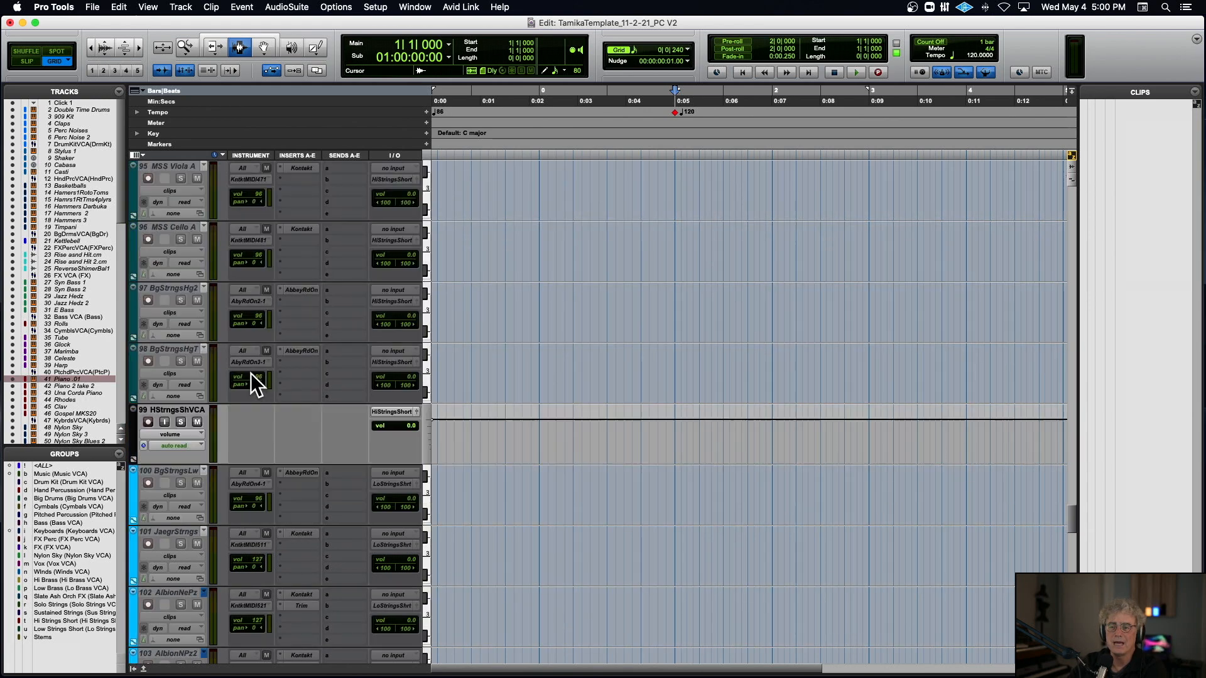
pyautogui.scroll(15, 251, 373)
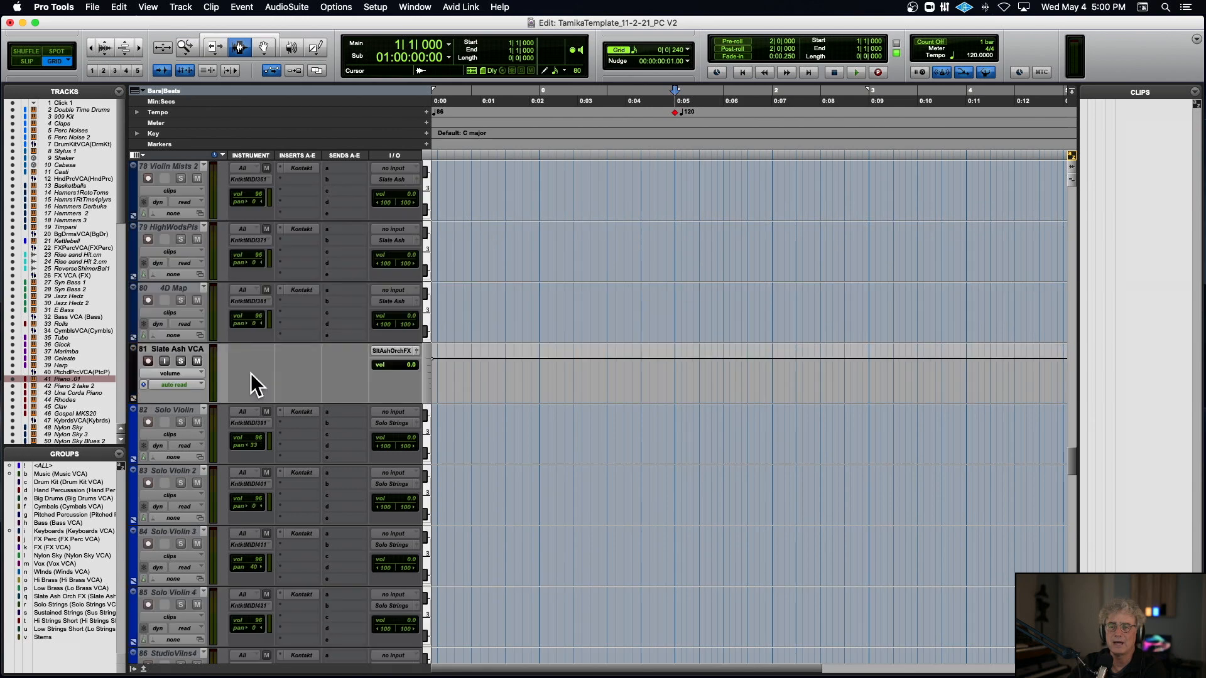
pyautogui.scroll(9, 250, 374)
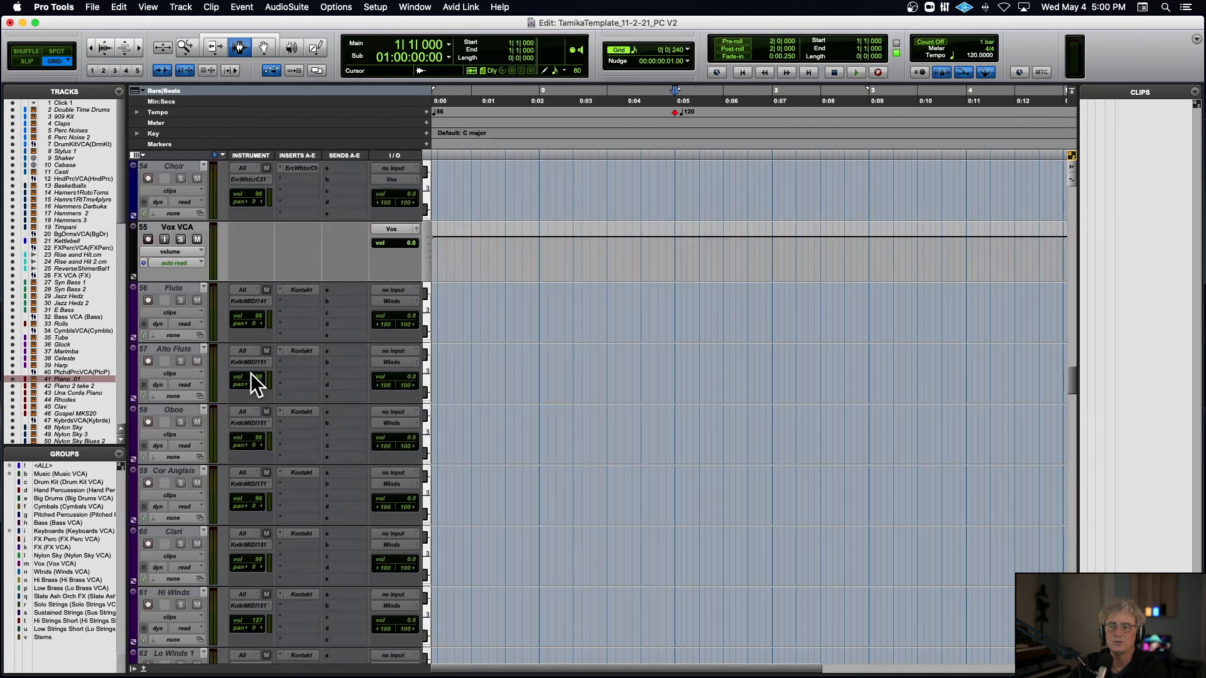
pyautogui.scroll(4, 251, 374)
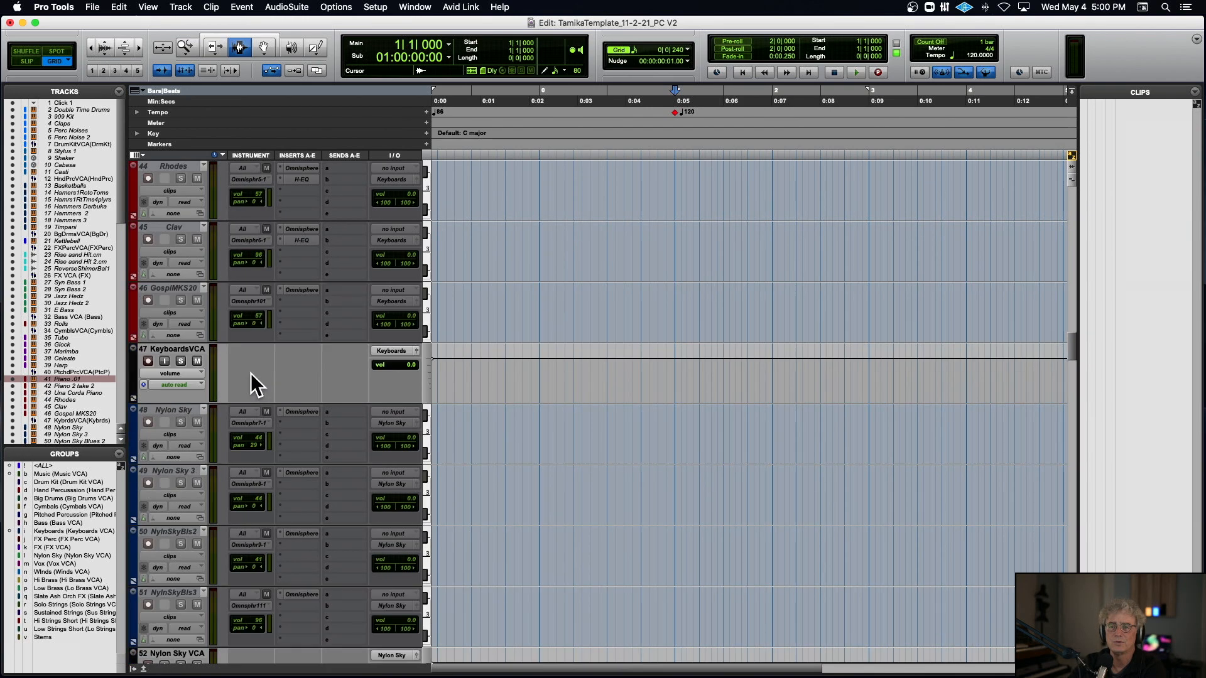
pyautogui.hscroll(2, 251, 373)
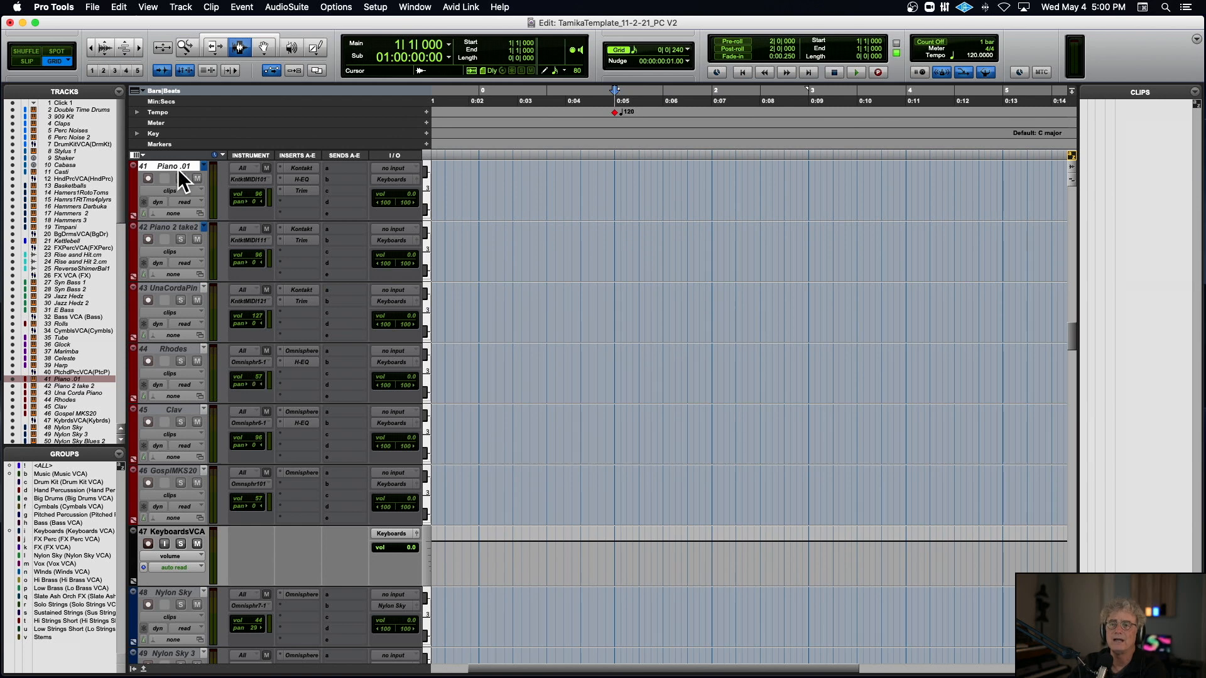
pyautogui.hscroll(-2, 179, 168)
pyautogui.scroll(2, 178, 168)
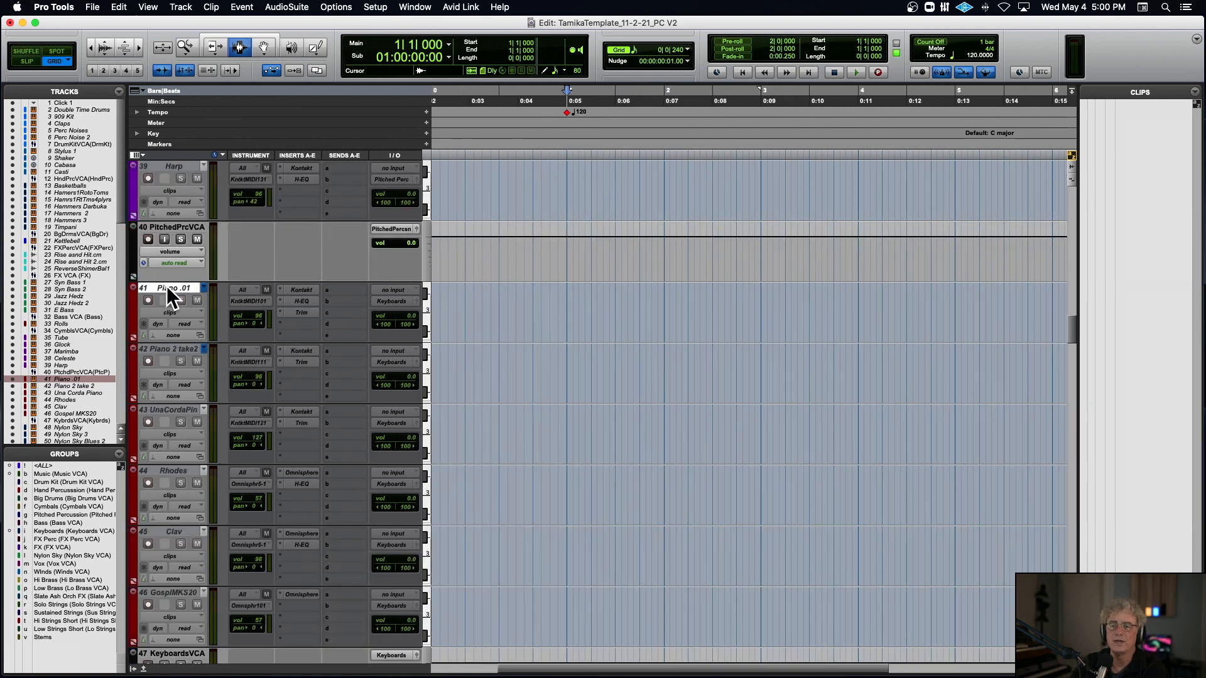
pyautogui.scroll(-1, 151, 263)
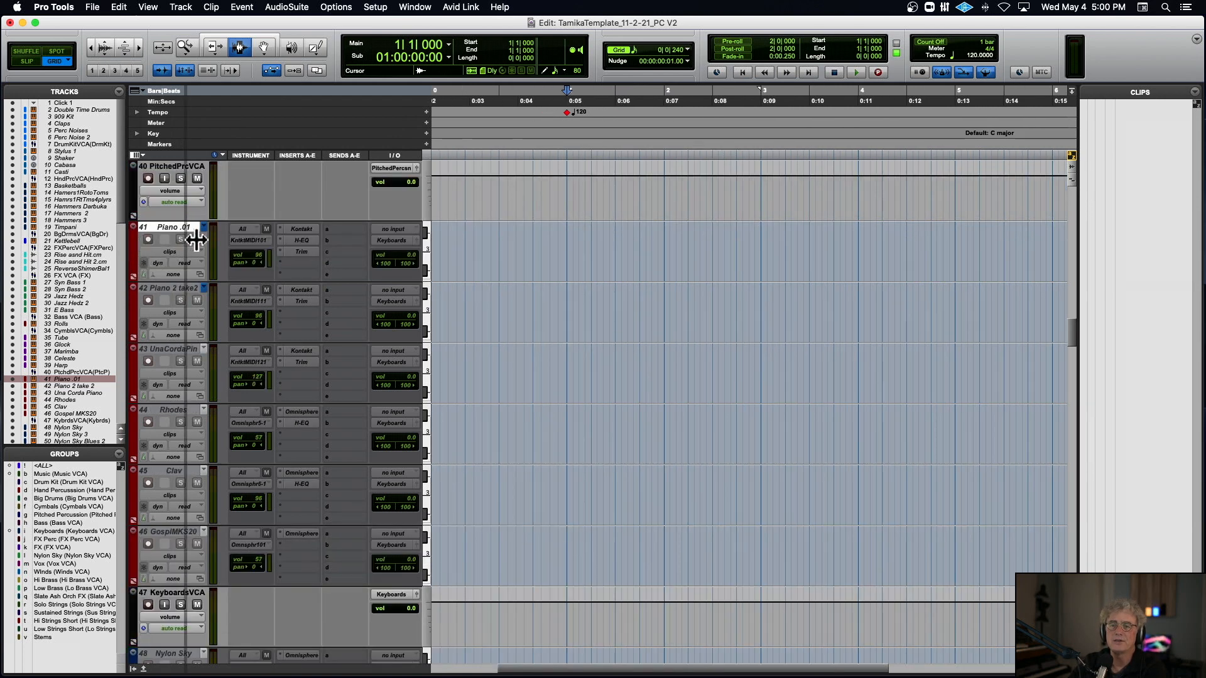
# Widen the Tracks and Groups lists to fit the full names, reposition the Edit window, and keep Piano .01 selected
pyautogui.moveTo(196, 240); pyautogui.dragTo(228, 237)
pyautogui.moveTo(239, 23); pyautogui.dragTo(404, 42)
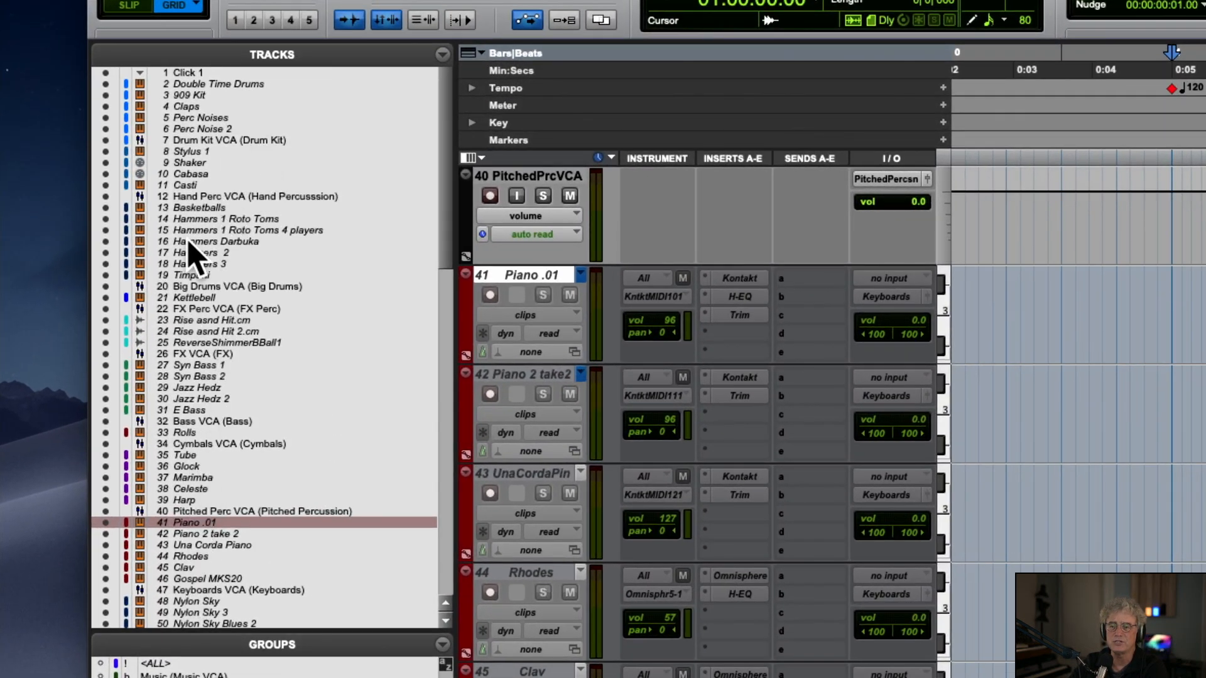
pyautogui.click(194, 512)
pyautogui.click(192, 523)
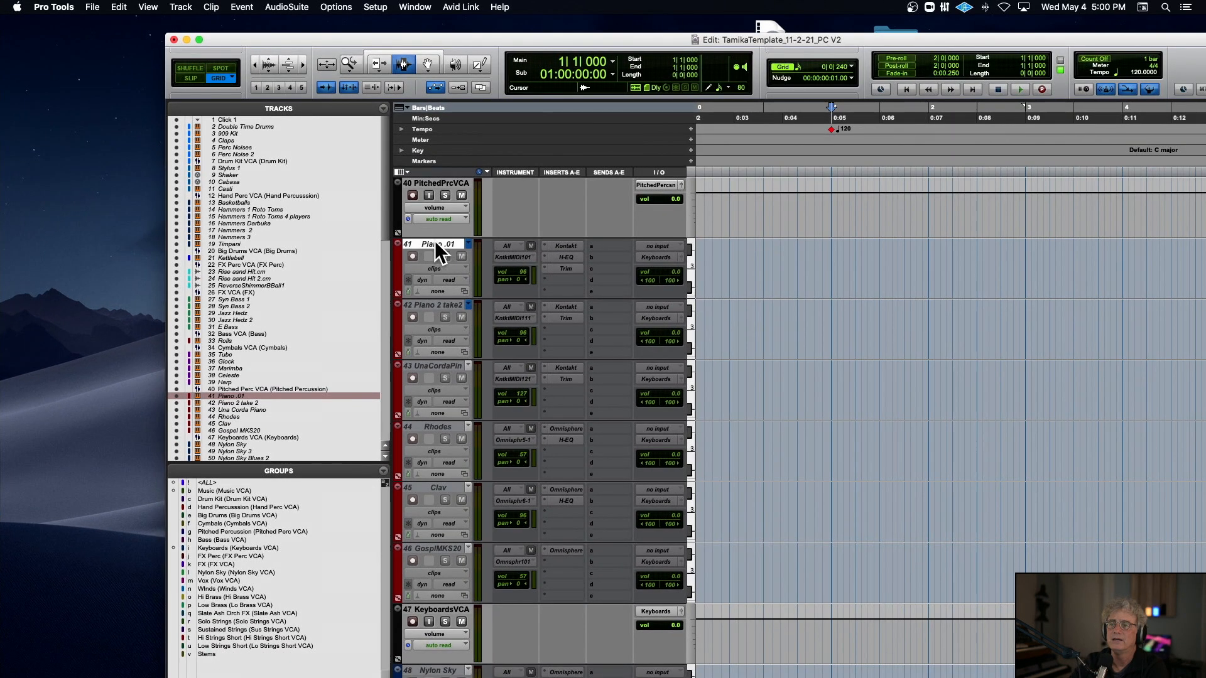
# Make the inactive Piano .01 track active and record-enable it
pyautogui.click(435, 240)
pyautogui.rightClick(437, 245)
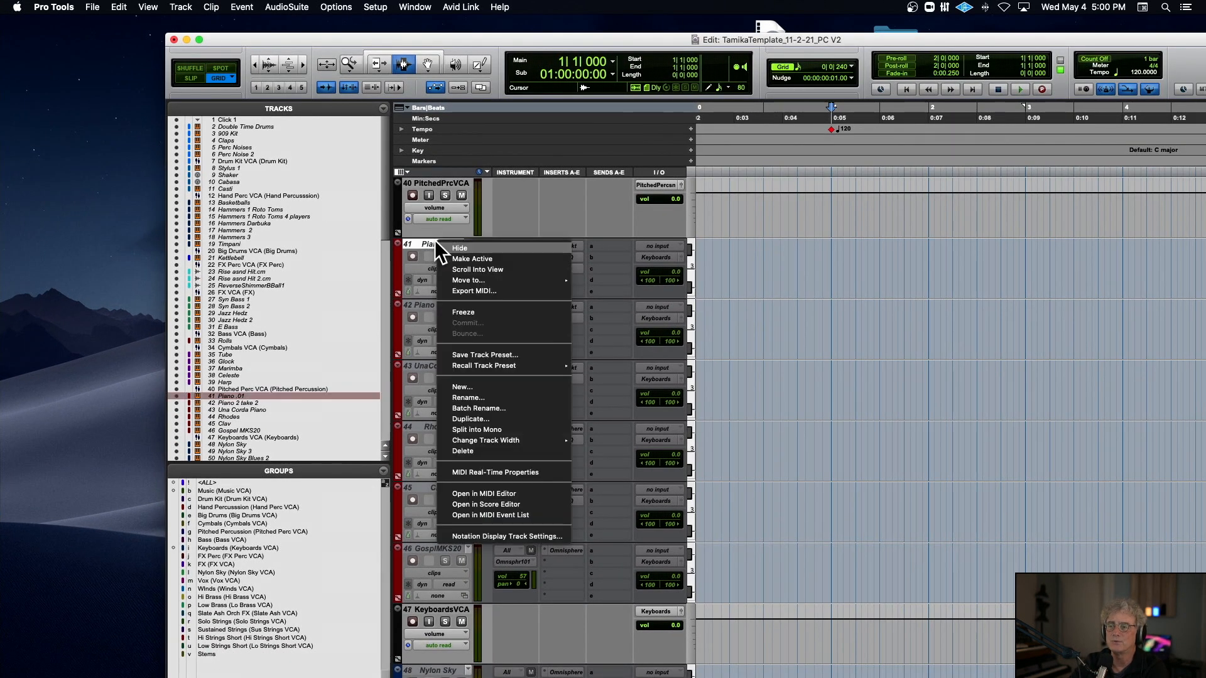
pyautogui.click(487, 259)
pyautogui.moveTo(441, 39); pyautogui.dragTo(323, 39)
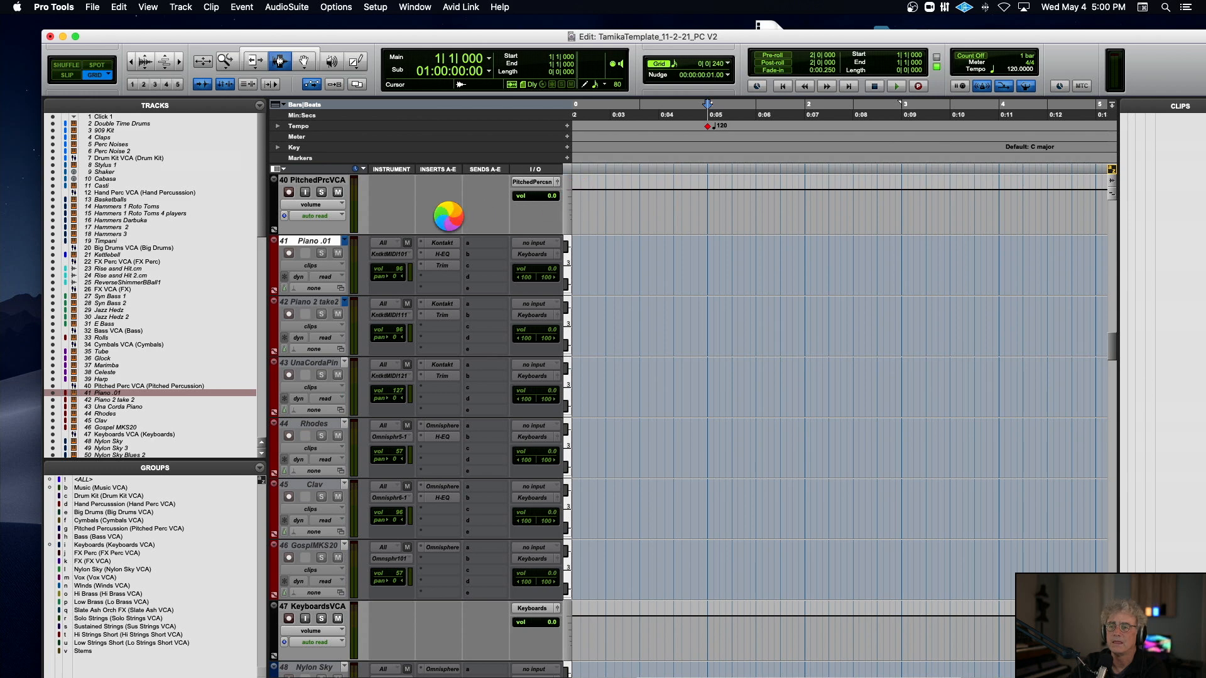
pyautogui.click(288, 253)
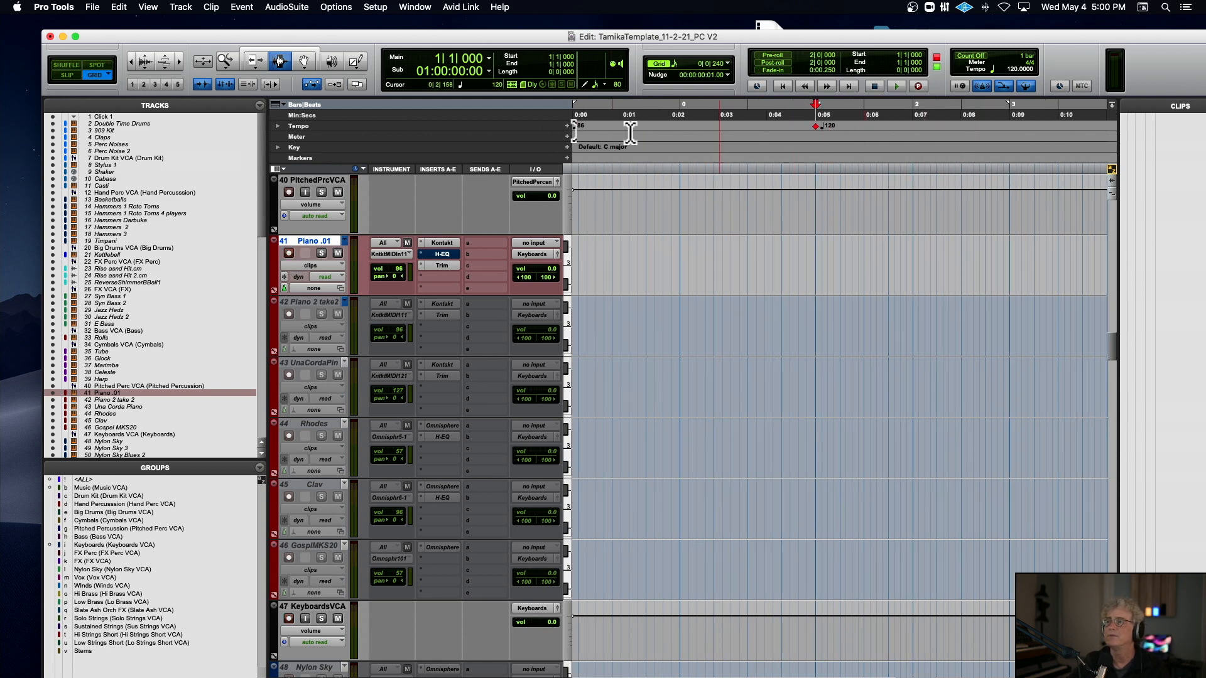
# Insert a tempo change to 86 BPM at location 1|1|000 with Snap To Bar on
pyautogui.hscroll(-4, 574, 132)
pyautogui.click(568, 125)
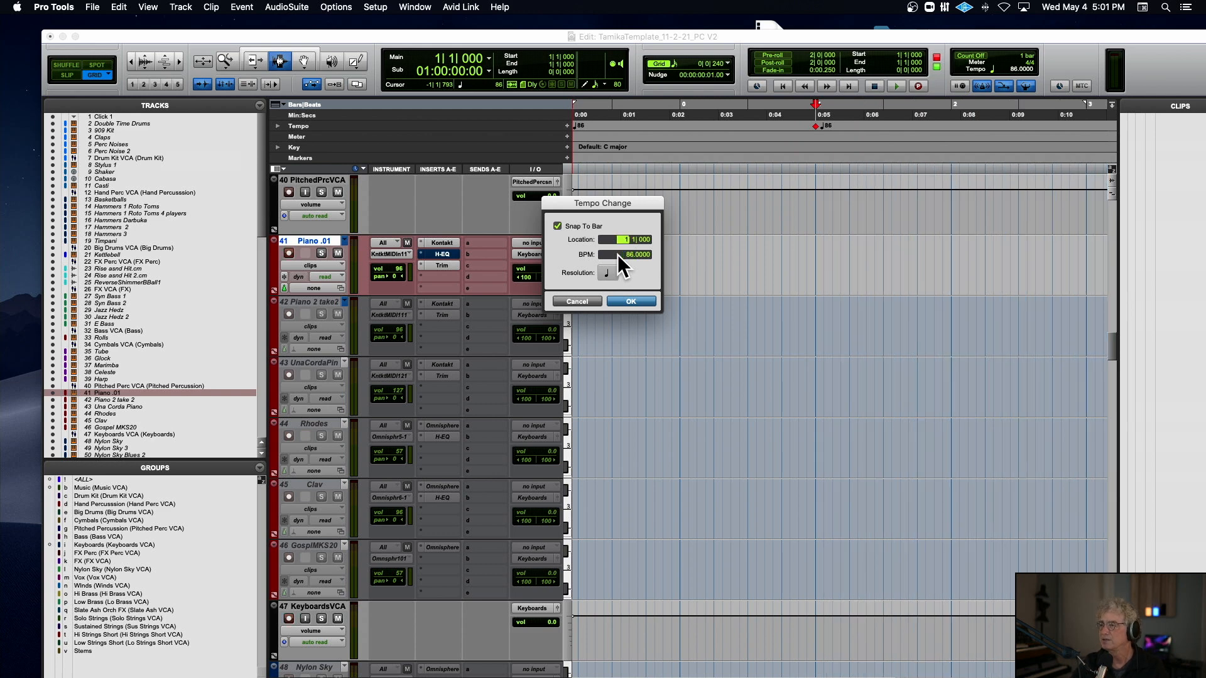
pyautogui.press('Return')
pyautogui.click(746, 161)
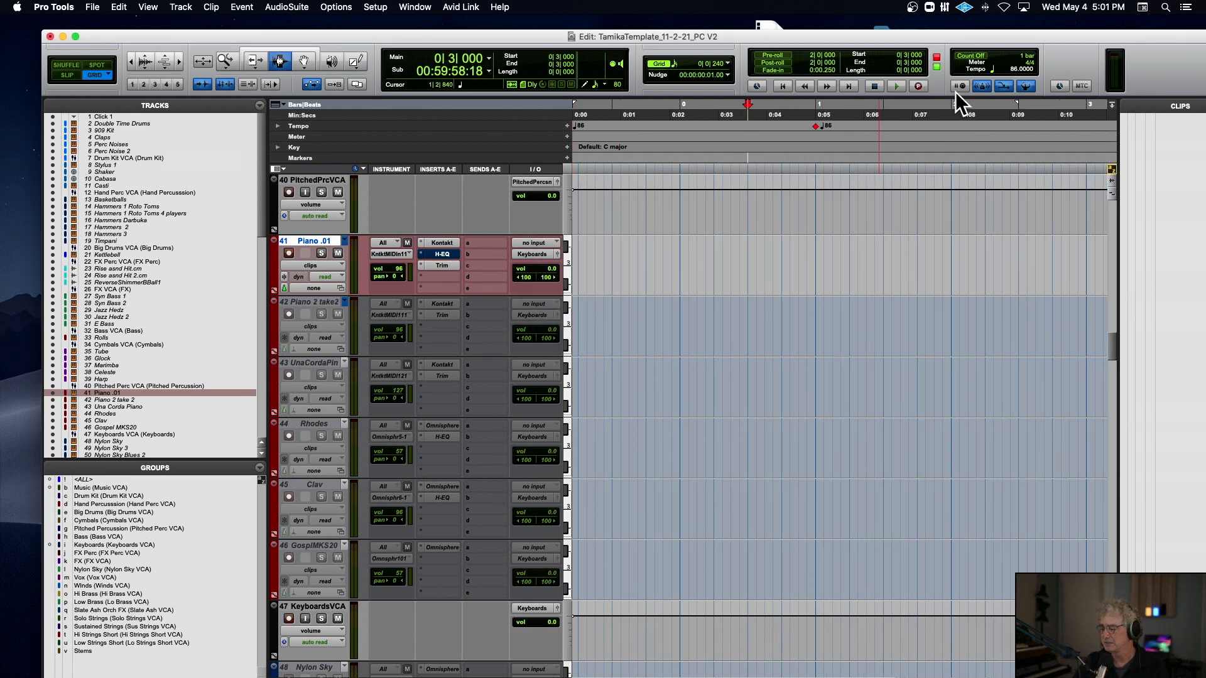
pyautogui.press('super+space')
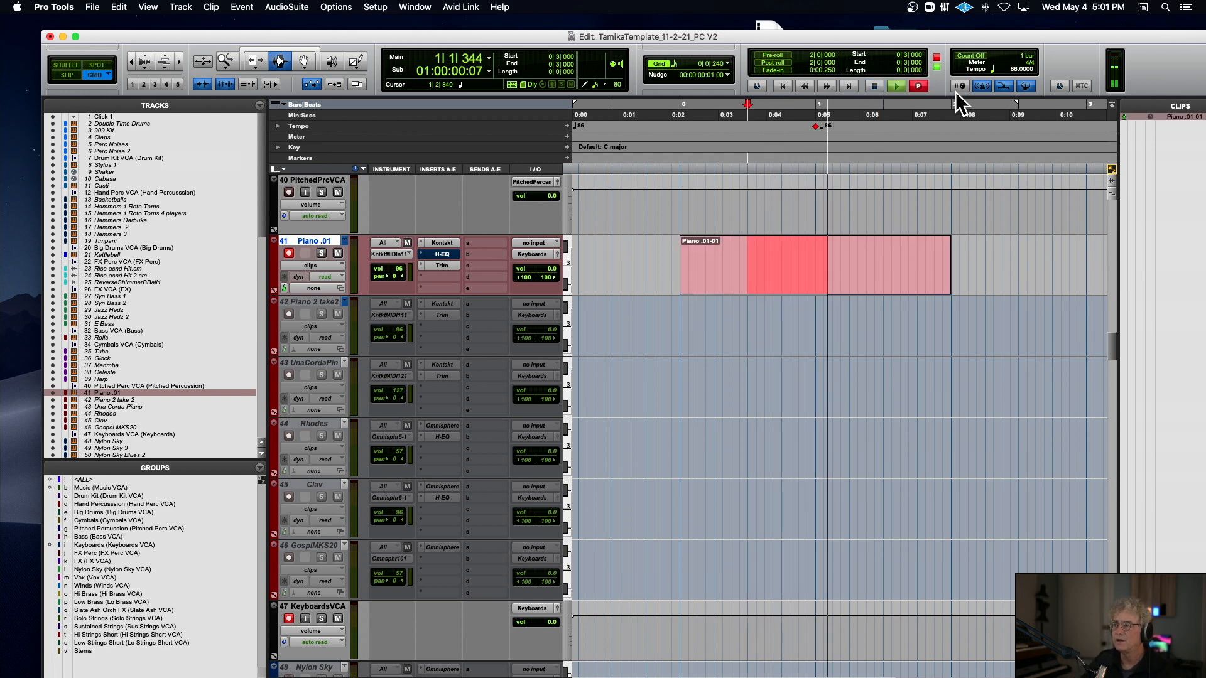
pyautogui.press('space')
# Record a MIDI piano part on Piano .01 from 0|1|000 to about bar 6
pyautogui.click(680, 270)
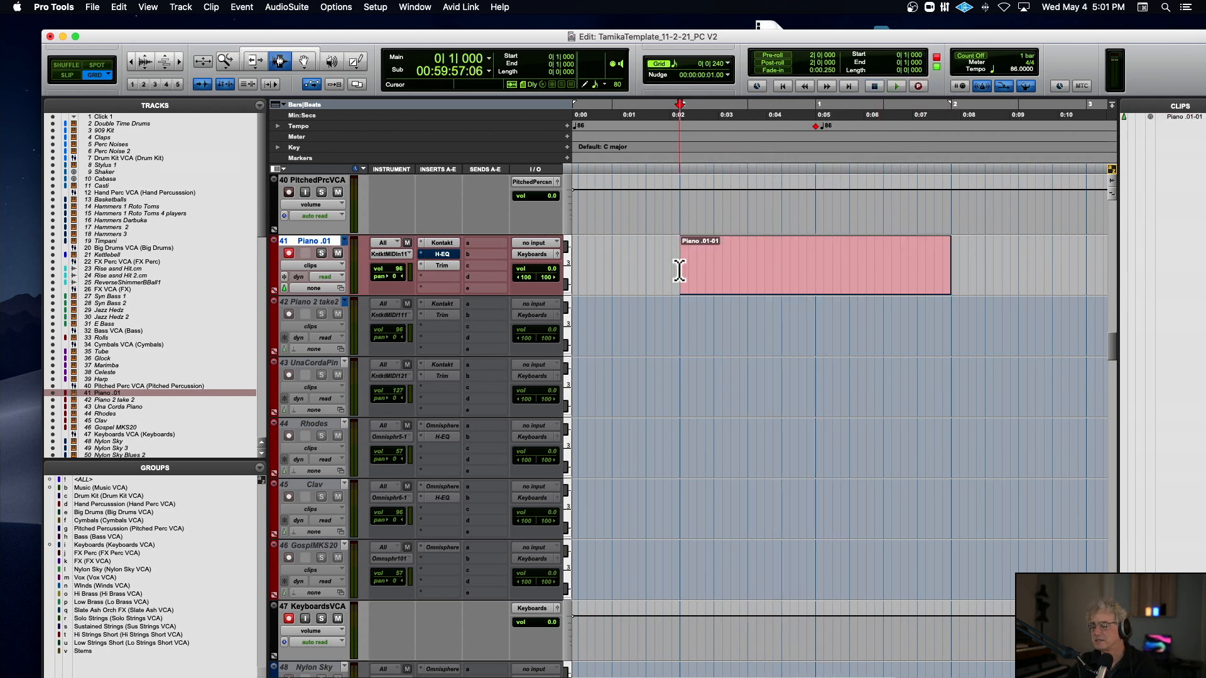
pyautogui.press('super+space')
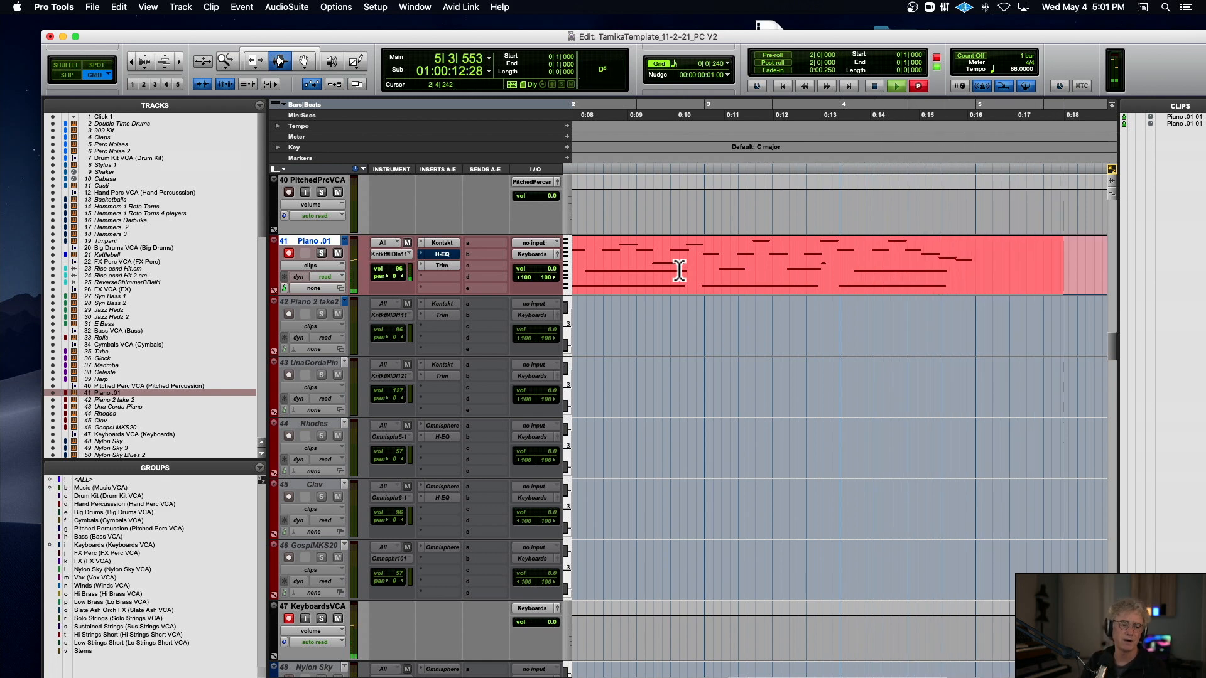
pyautogui.press('space')
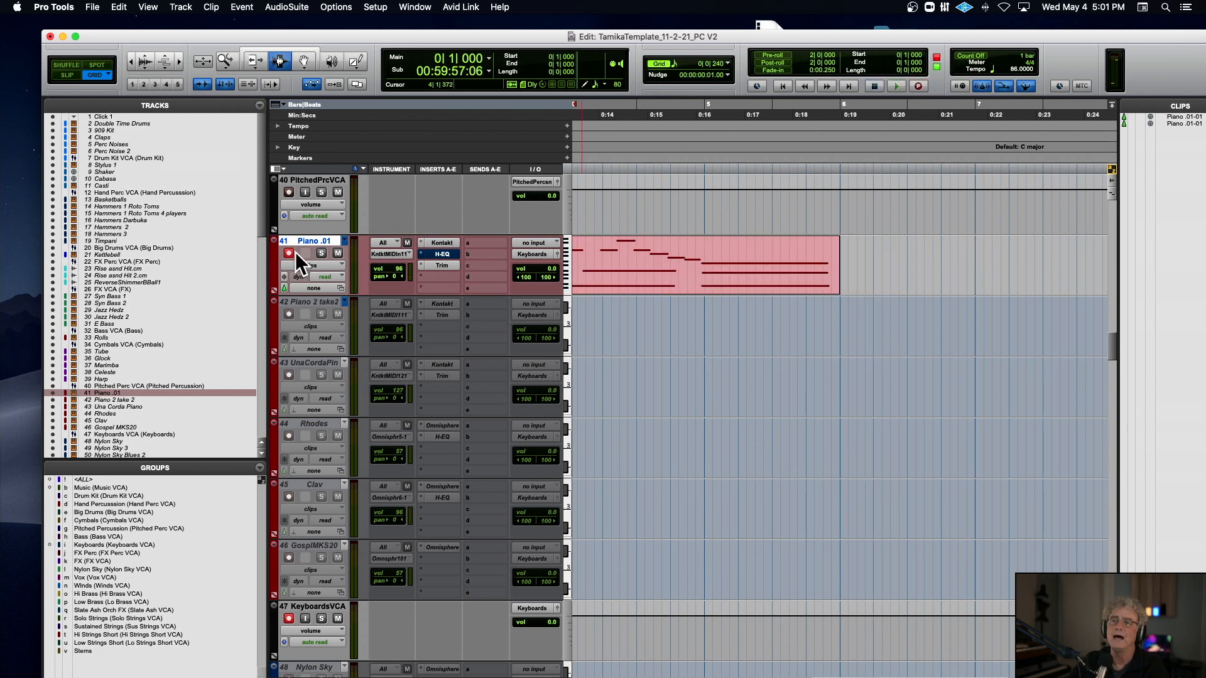
# Make track 100 BgStrngsLw active and record-enable it
pyautogui.scroll(-20, 476, 278)
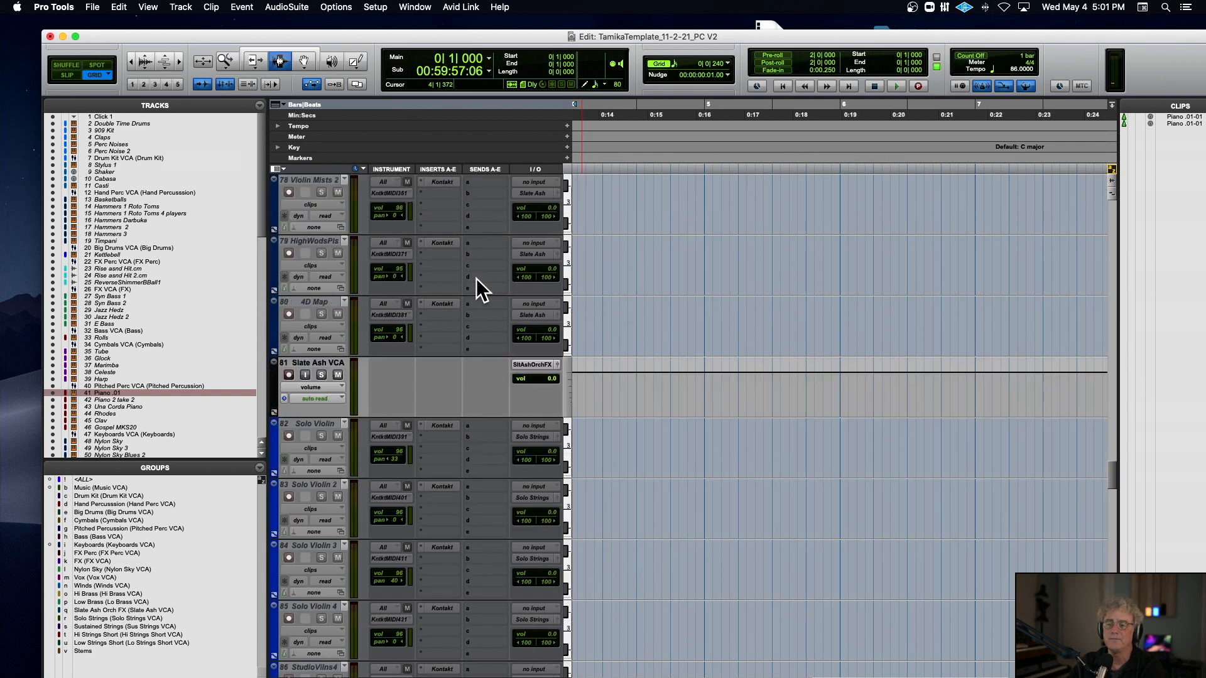
pyautogui.scroll(-10, 476, 278)
pyautogui.scroll(-6, 476, 278)
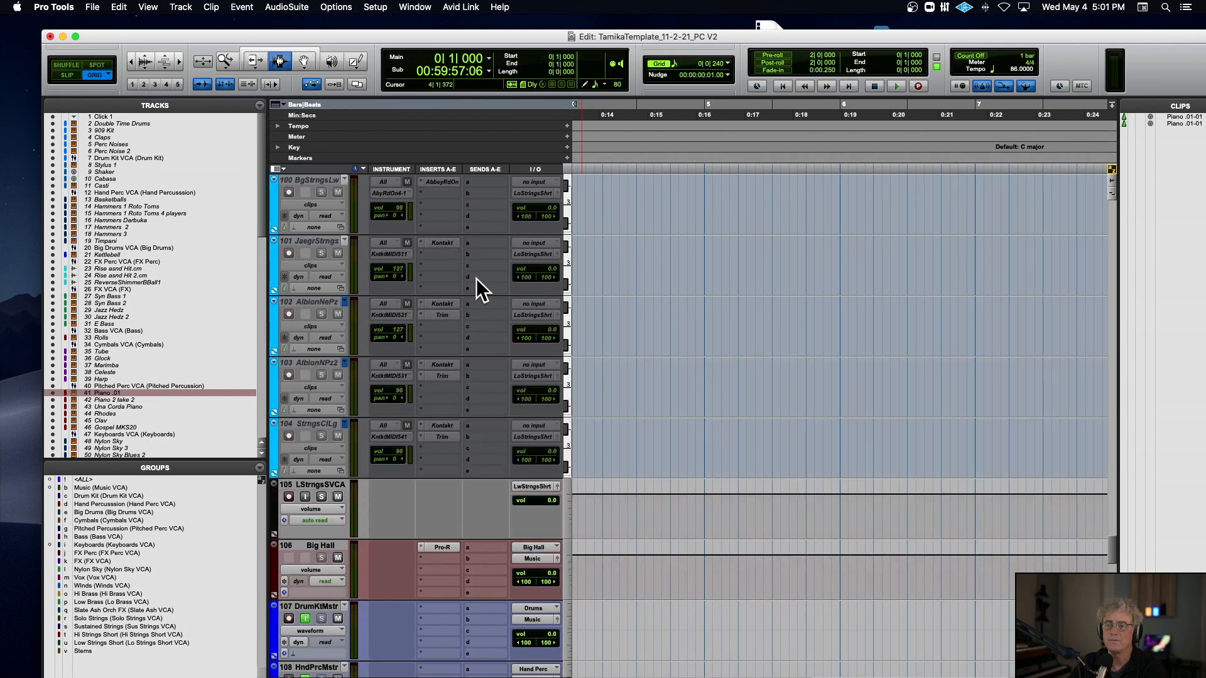
pyautogui.hscroll(-2, 499, 275)
pyautogui.scroll(2, 500, 275)
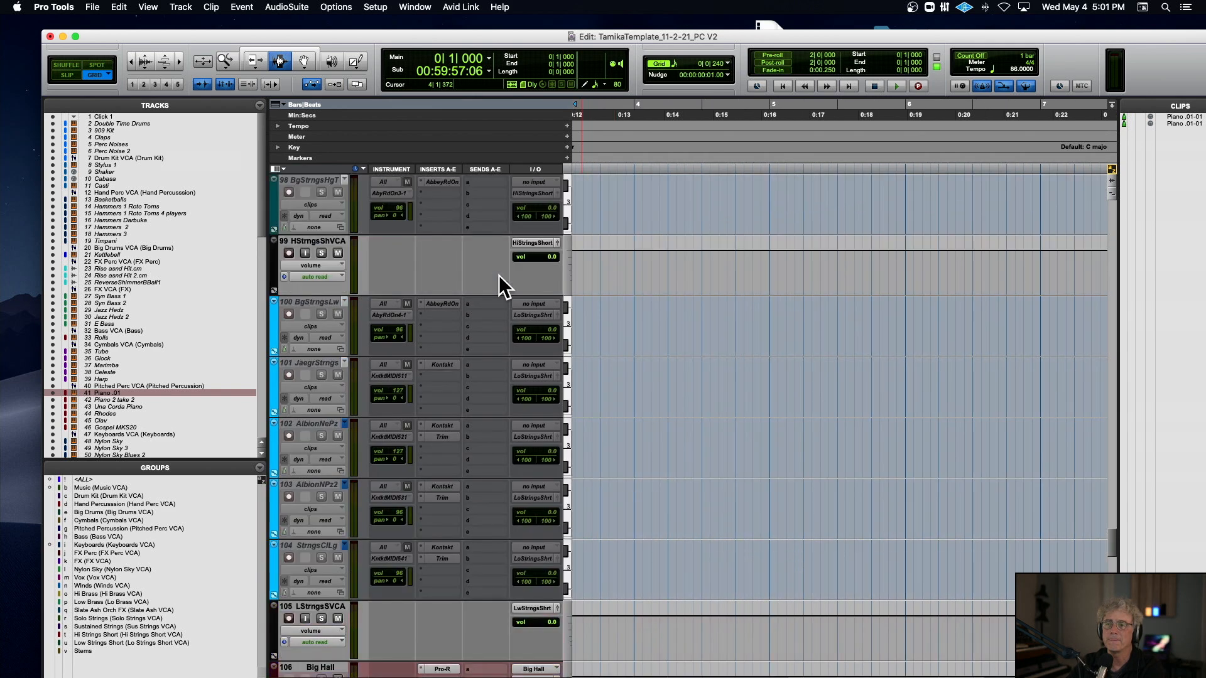
pyautogui.rightClick(315, 298)
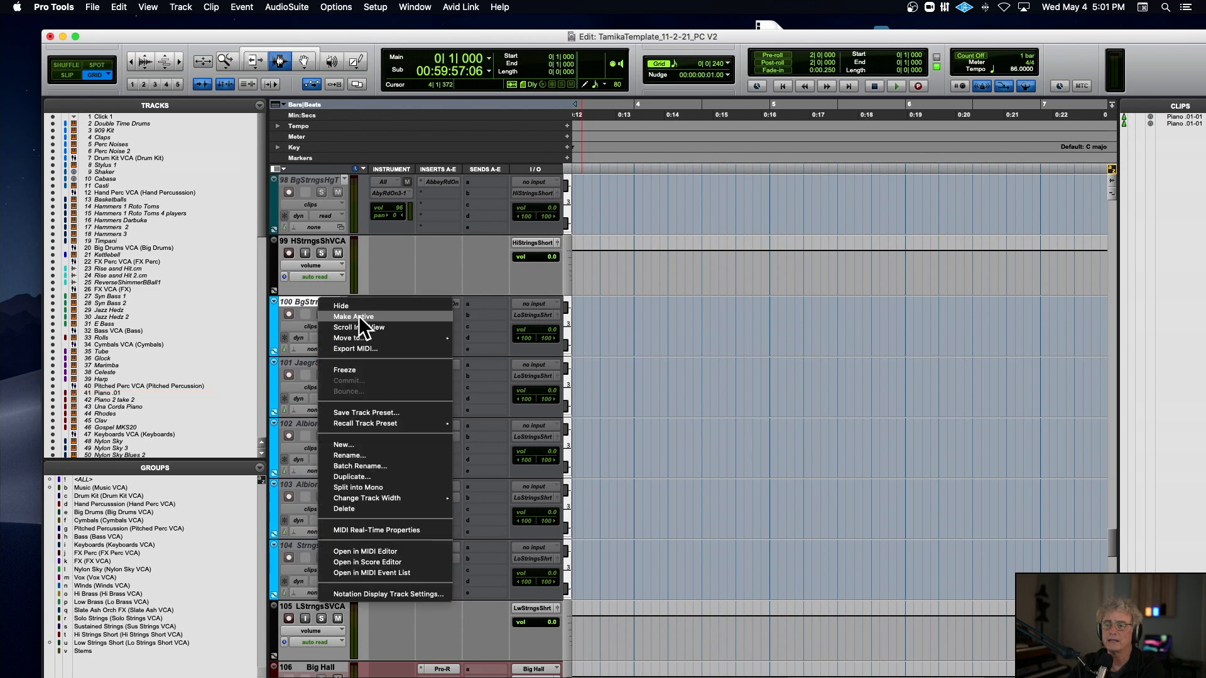
pyautogui.click(360, 316)
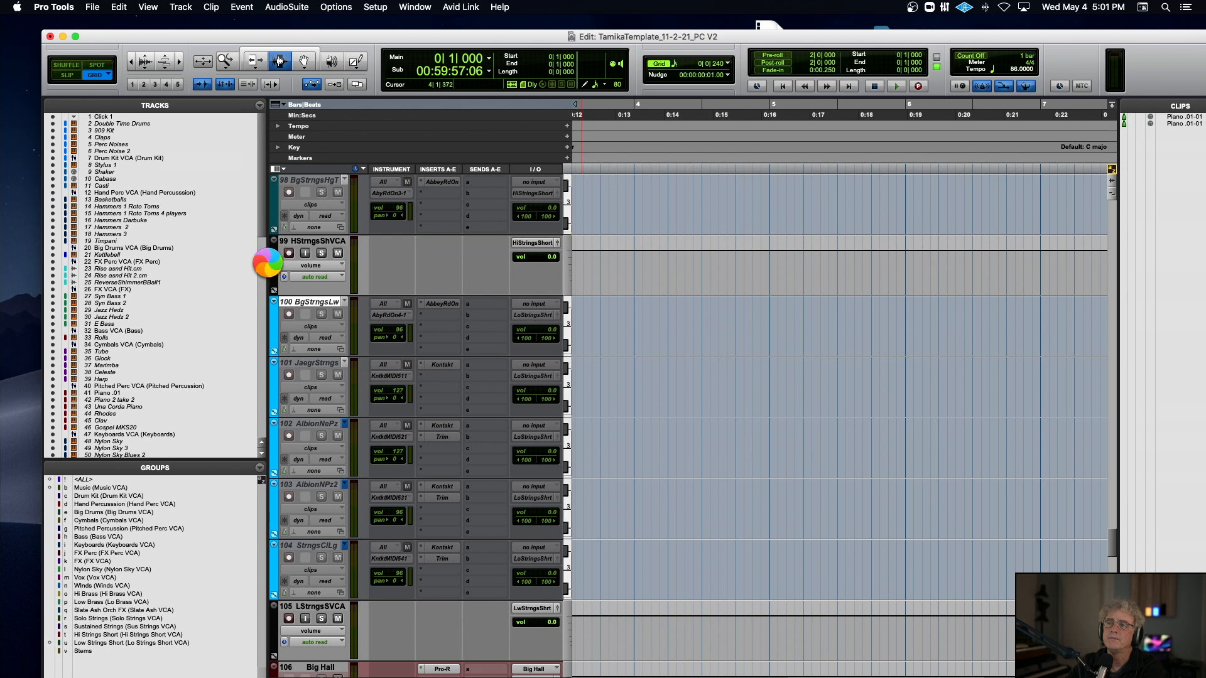
pyautogui.click(288, 312)
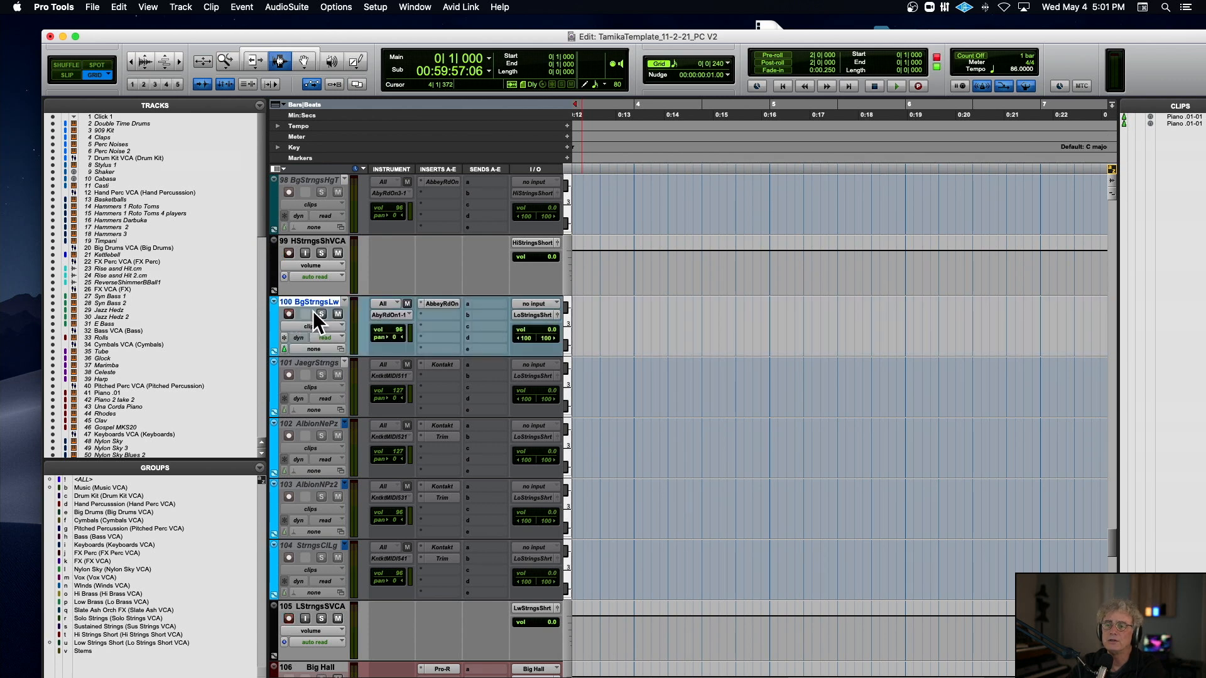
# Examine the submaster and master tracks at the end of the session and the tracks around Lo Brass VCA
pyautogui.scroll(-20, 382, 318)
pyautogui.scroll(20, 381, 318)
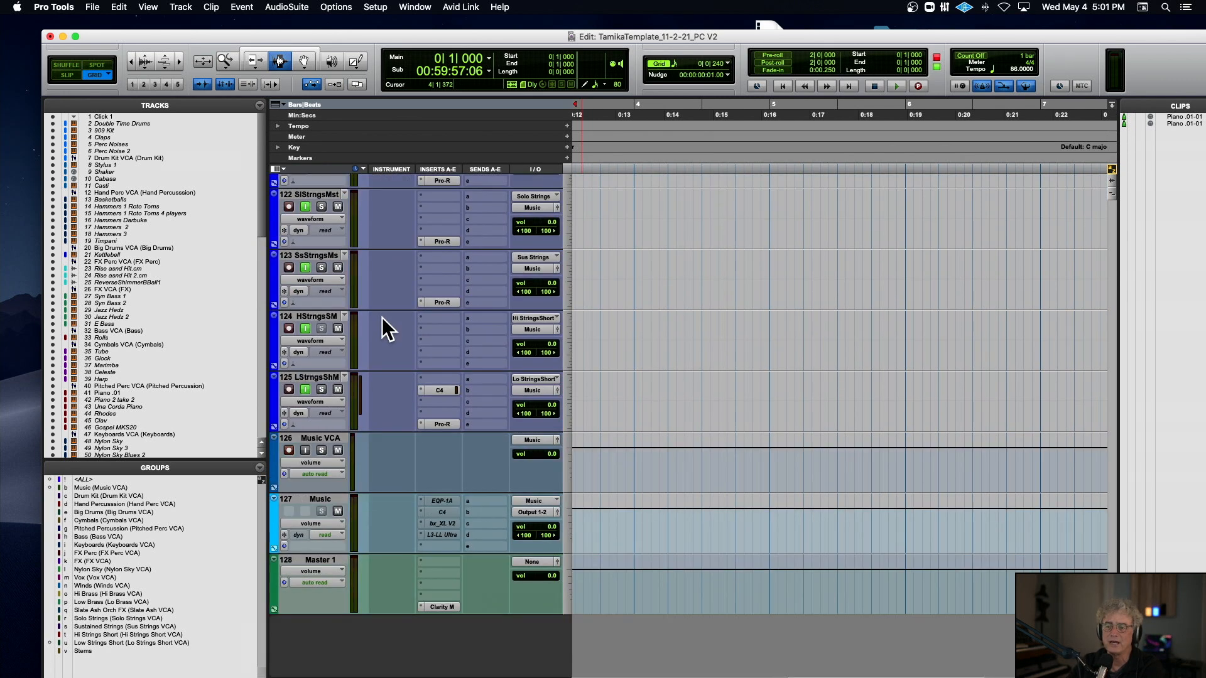
pyautogui.scroll(8, 382, 318)
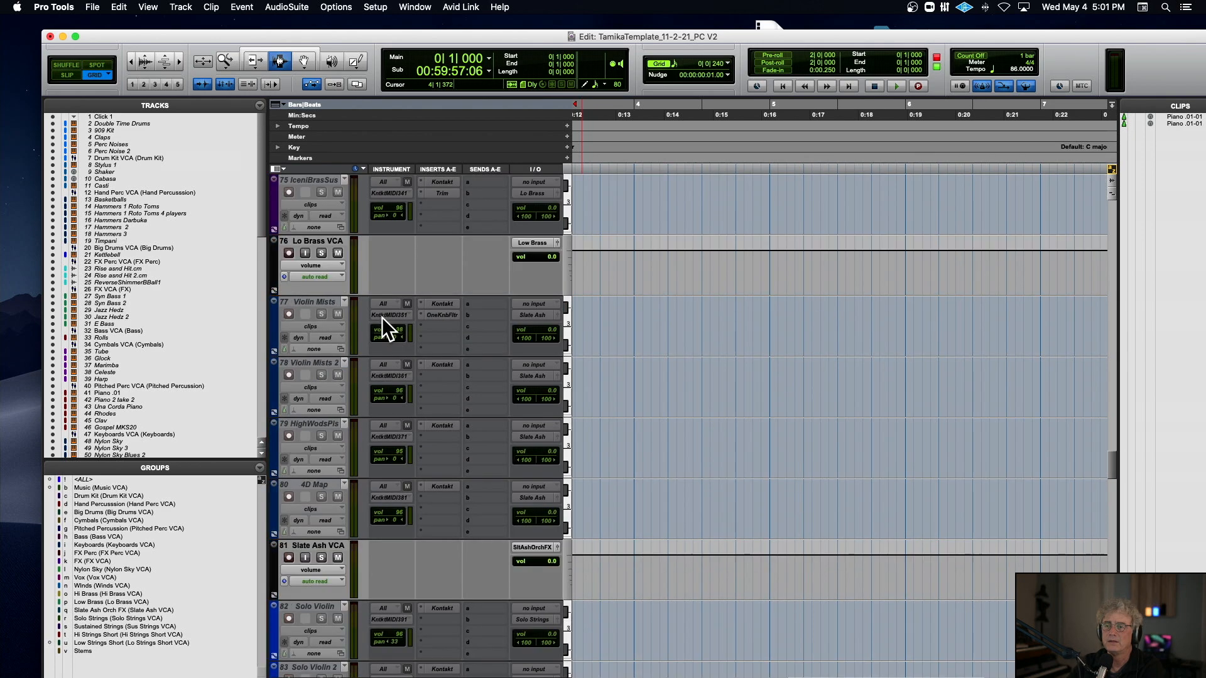
pyautogui.scroll(-10, 382, 318)
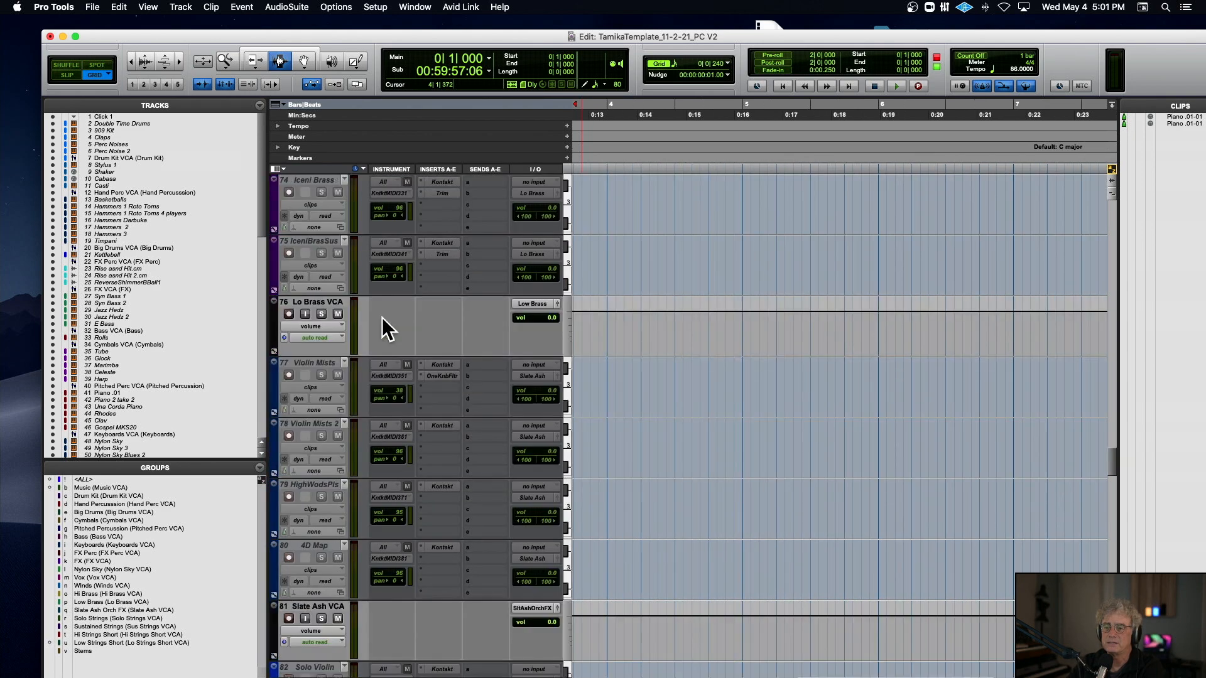
# Record a short MIDI take on track 100 BgStrngsLw from 0|1|000 to about bar 3
pyautogui.scroll(-8, 381, 318)
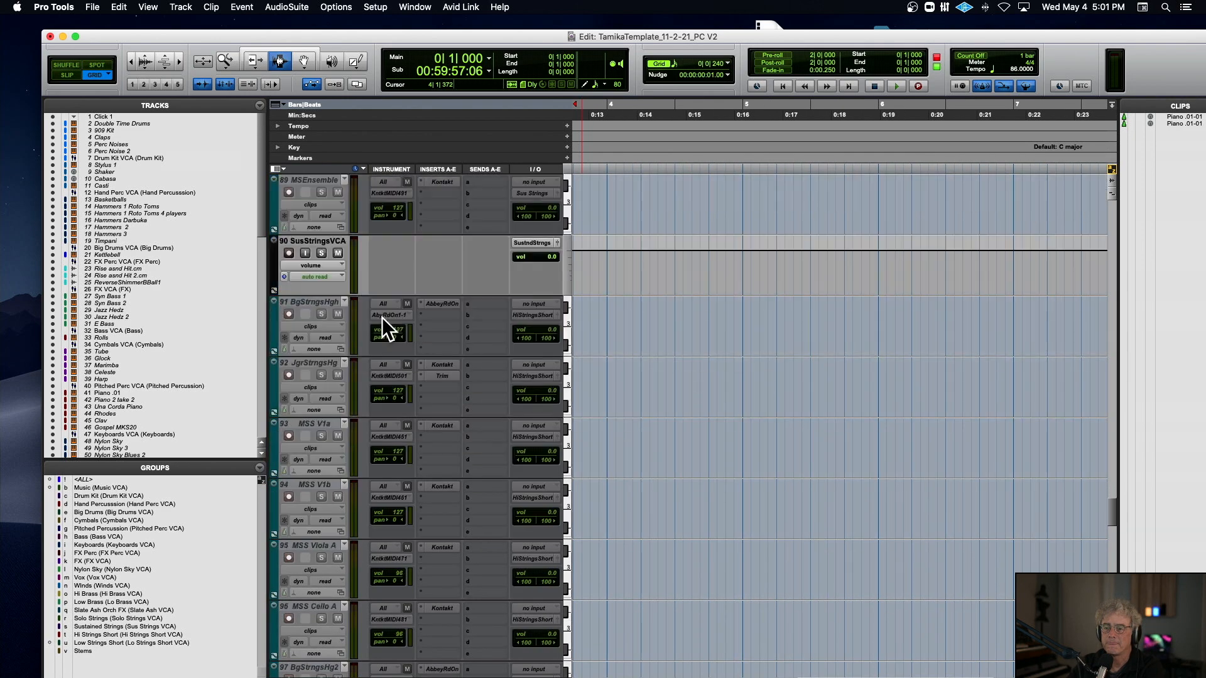
pyautogui.press('super+space')
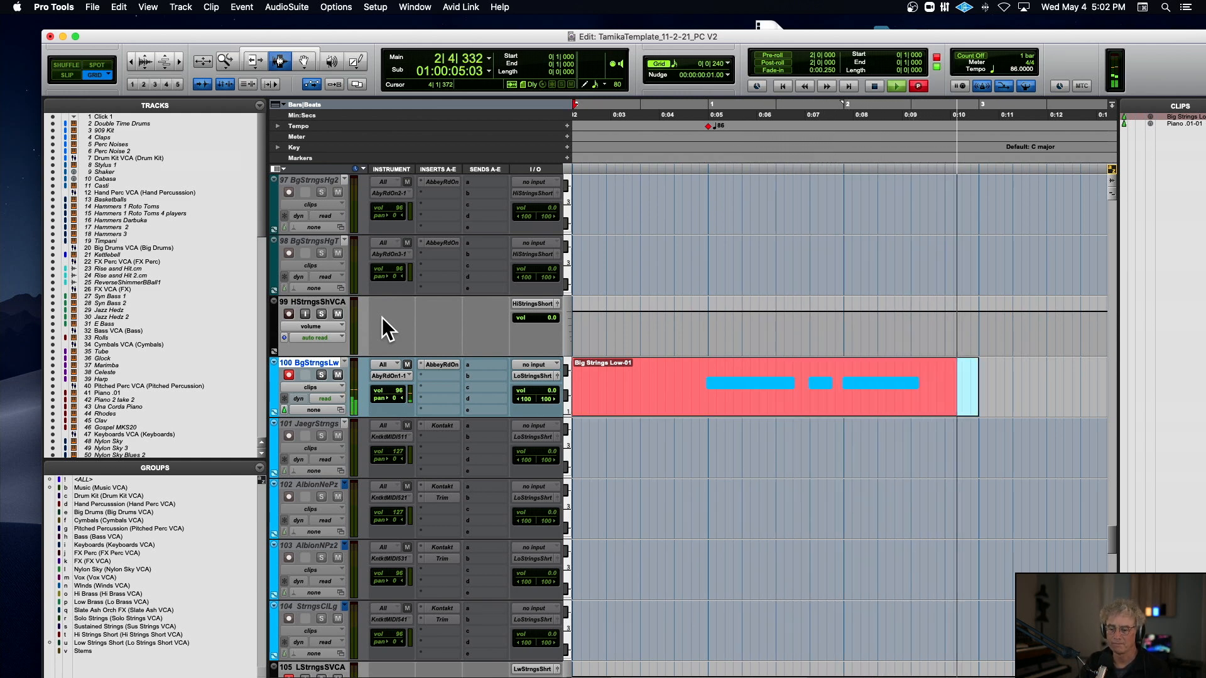
pyautogui.press('space')
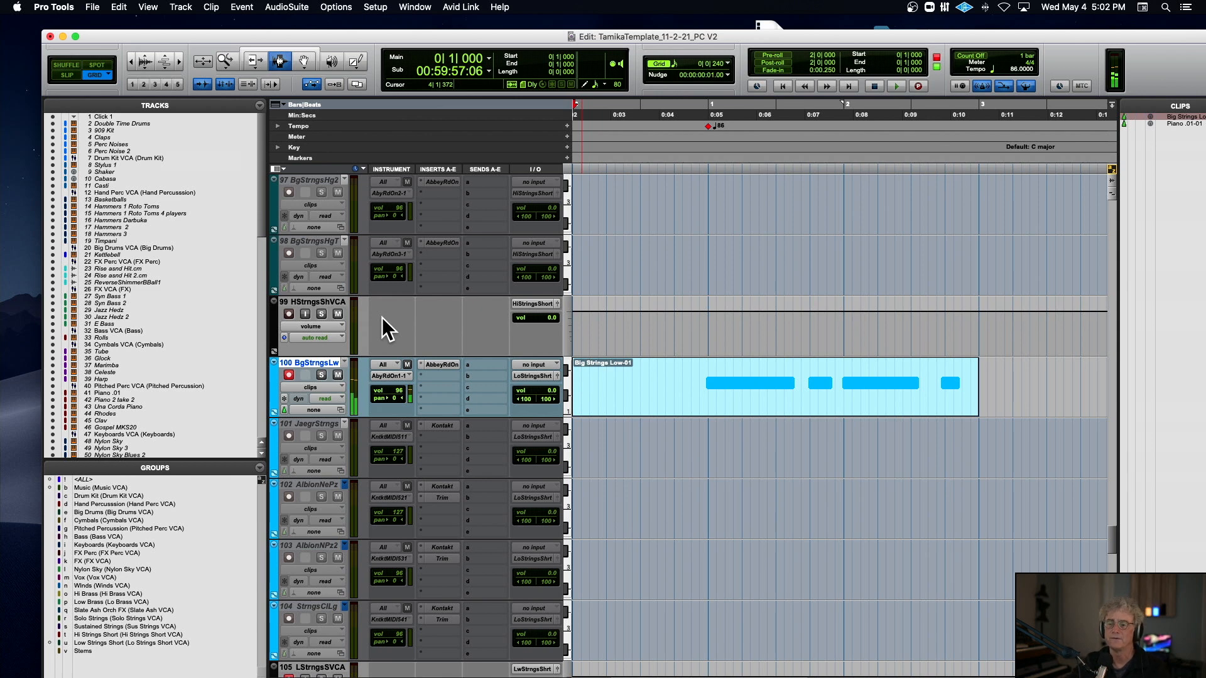
# Set the Abbey Road One articulation on track 100 BgStrngsLw to Long and close the plug-in window
pyautogui.scroll(-3, 382, 318)
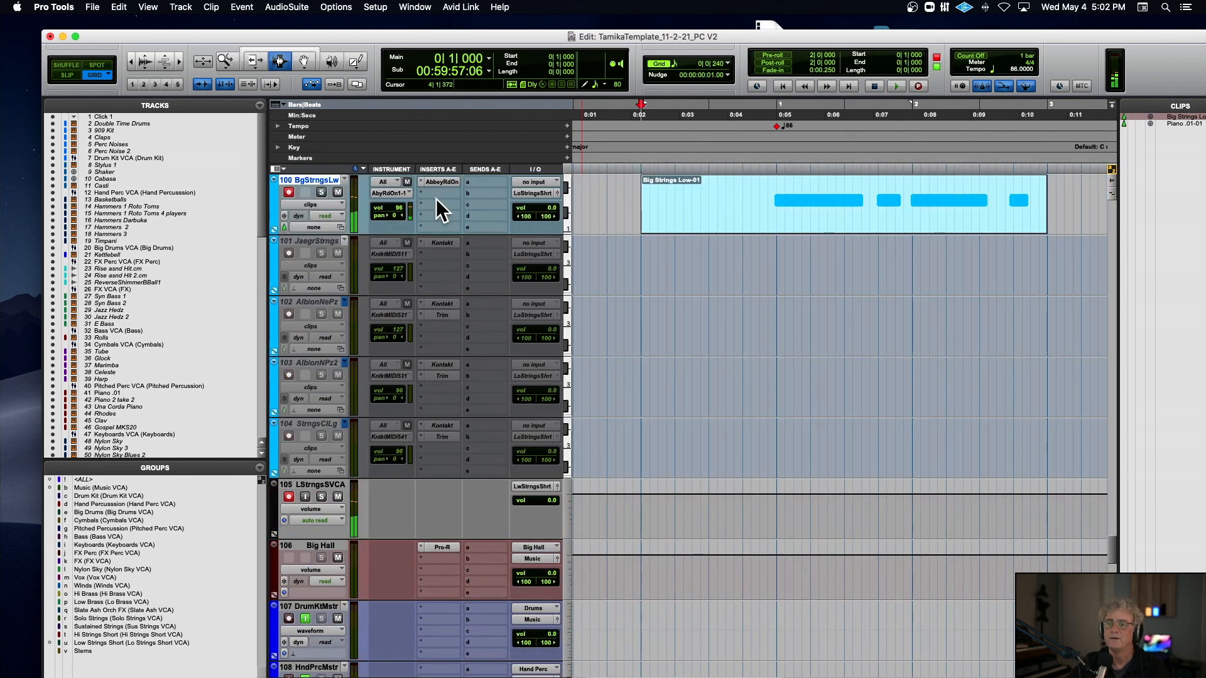
pyautogui.click(440, 181)
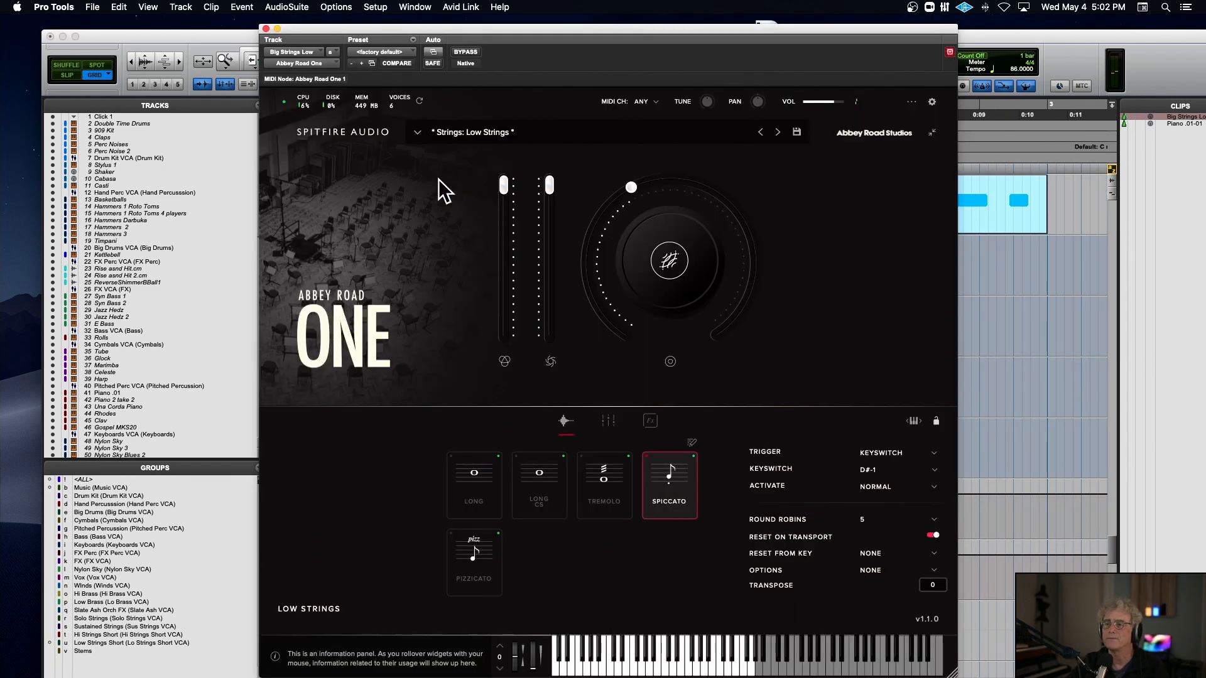
pyautogui.click(477, 503)
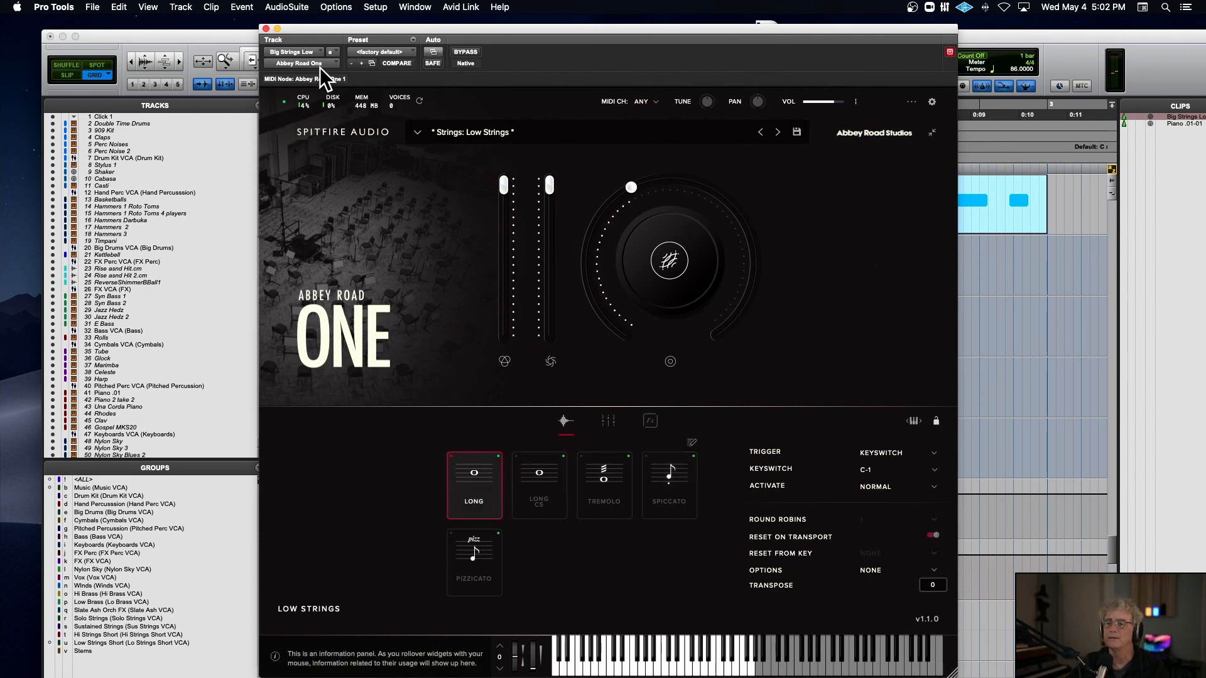
pyautogui.click(266, 30)
# Delete the Big Strings Low-01 clip and record a new low strings part from 0|1|000 to about bar 6
pyautogui.click(886, 209)
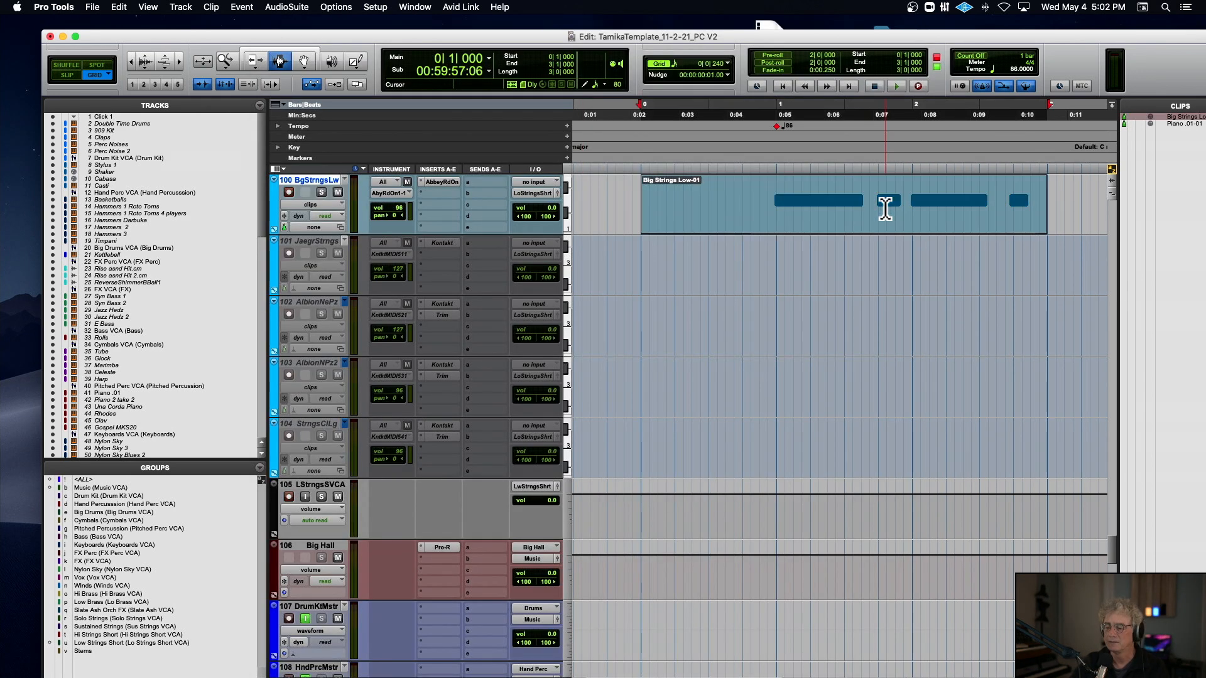
pyautogui.press('Delete')
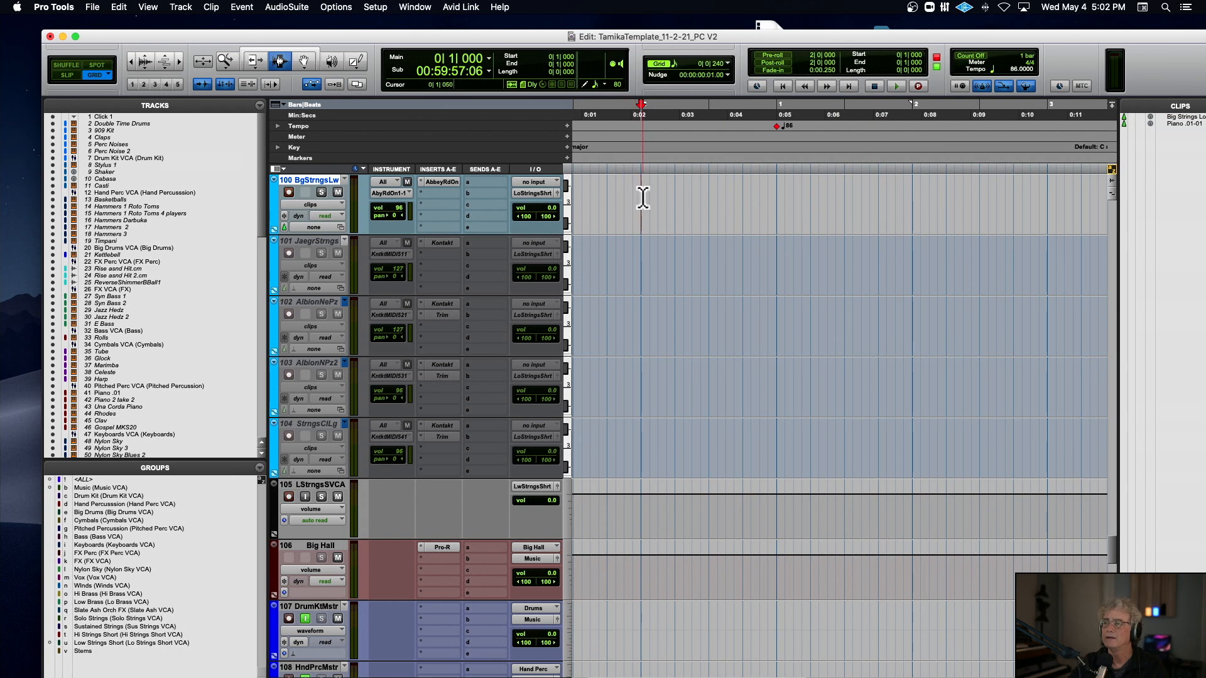
pyautogui.press('super+space')
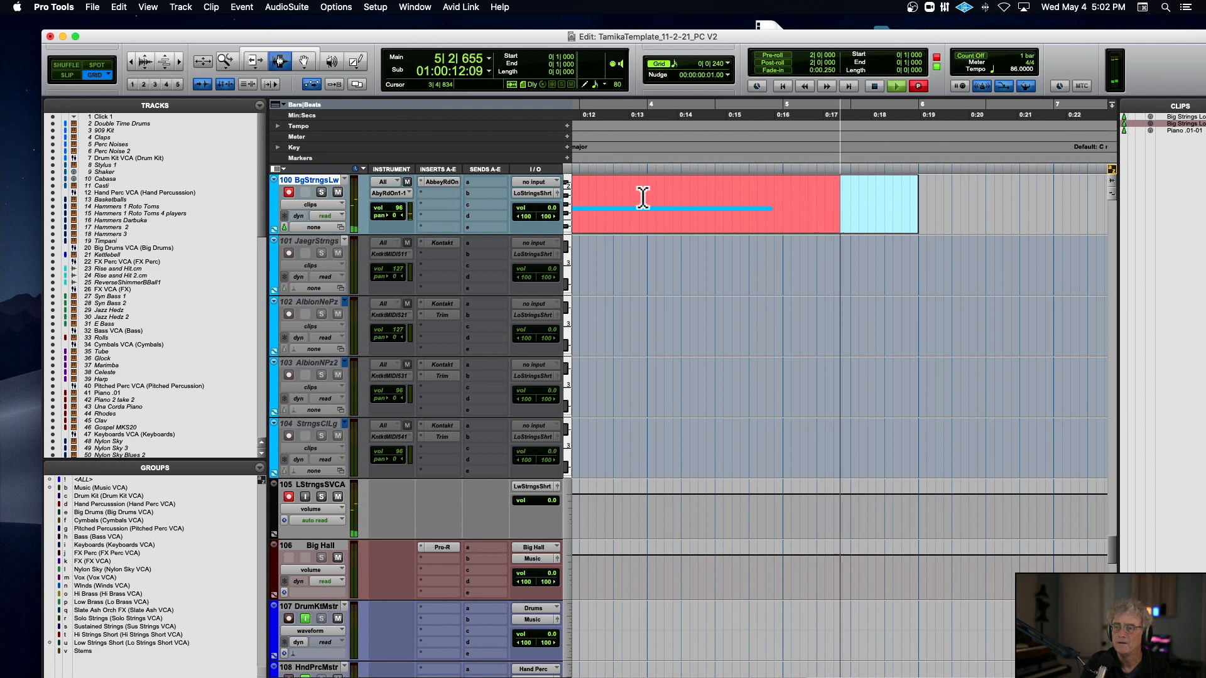
pyautogui.press('space')
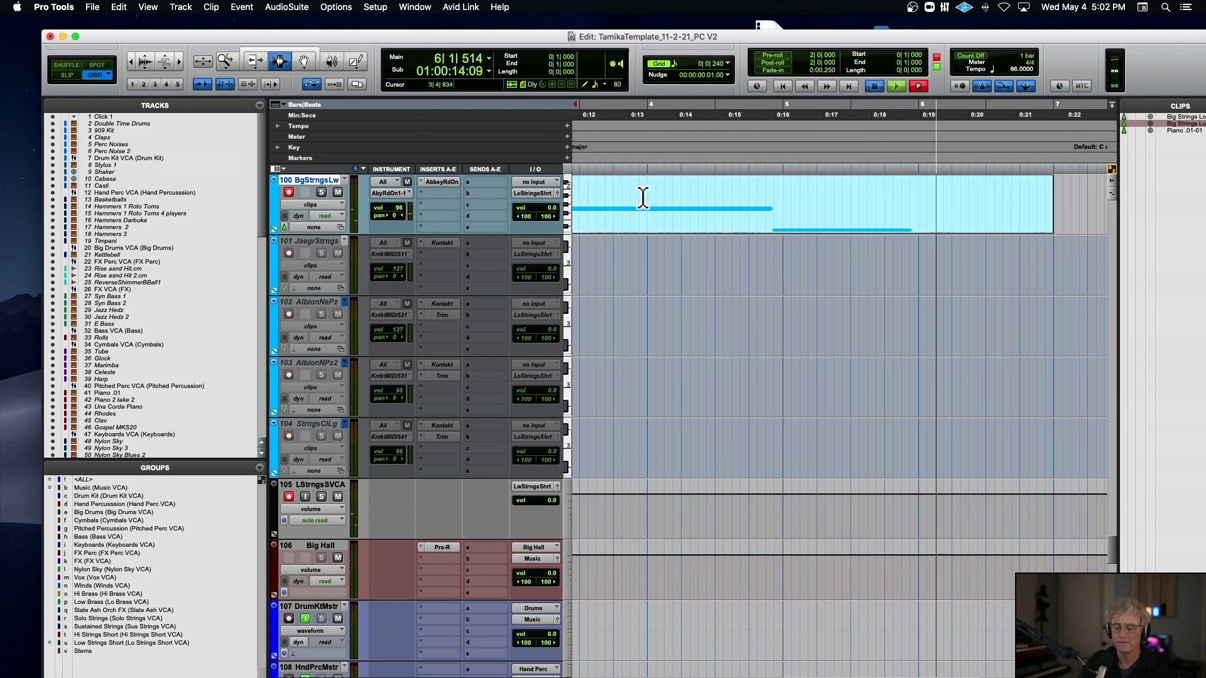
# Make track 82 Solo Violin active and record-enable it, and narrow the track list beside the Edit window
pyautogui.scroll(6, 642, 197)
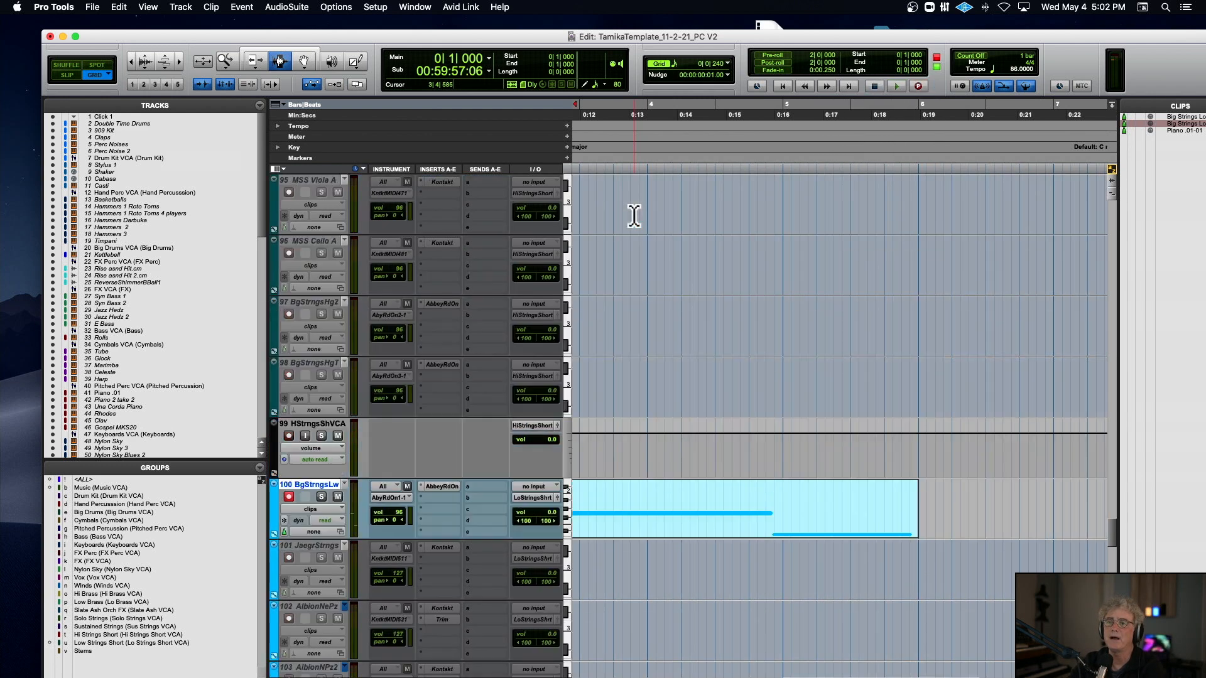
pyautogui.scroll(4, 634, 215)
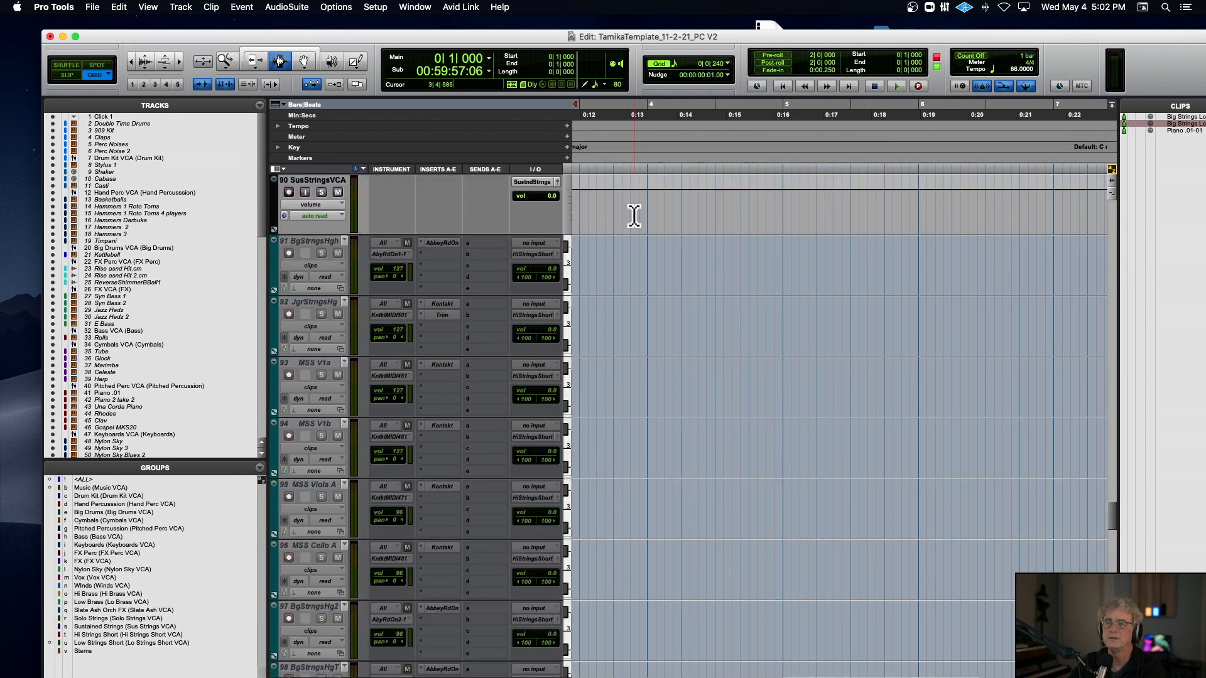
pyautogui.scroll(7, 634, 215)
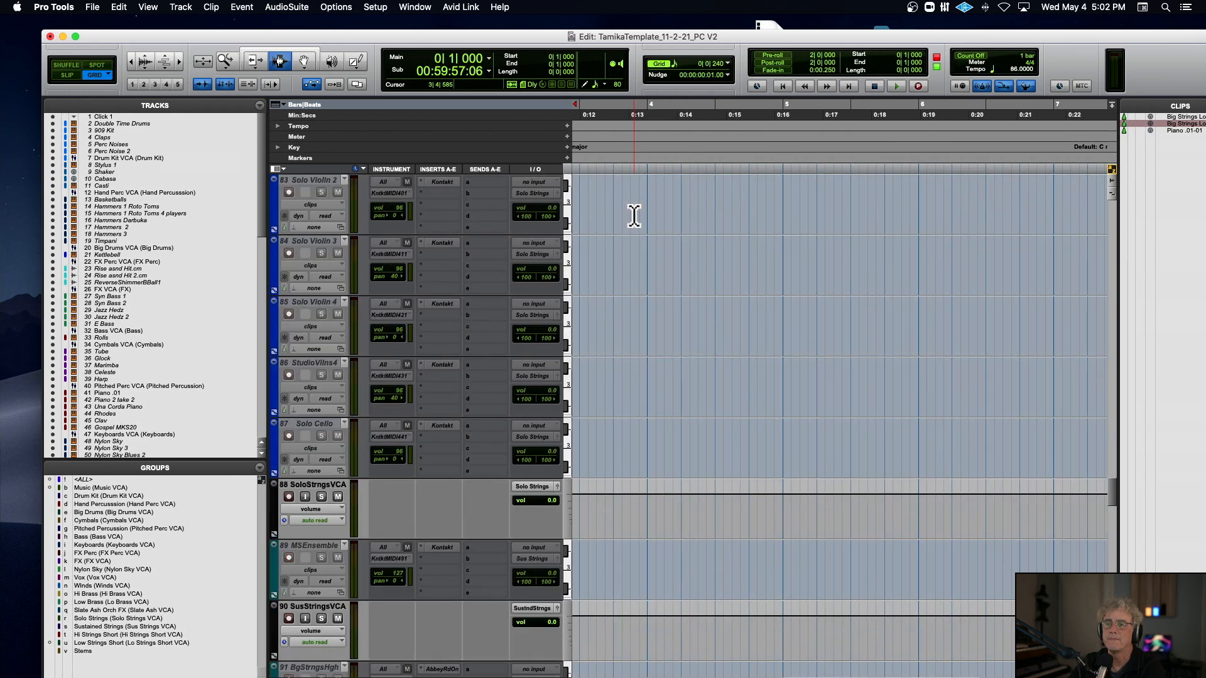
pyautogui.scroll(2, 634, 216)
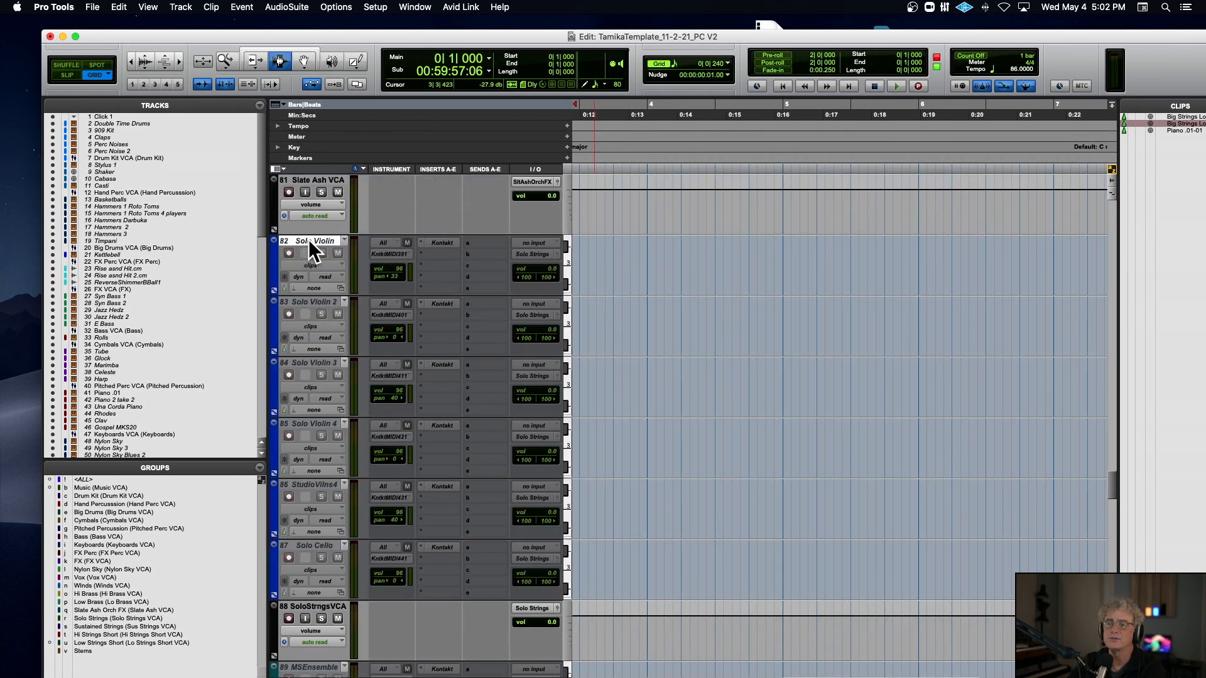
pyautogui.rightClick(308, 240)
pyautogui.click(332, 251)
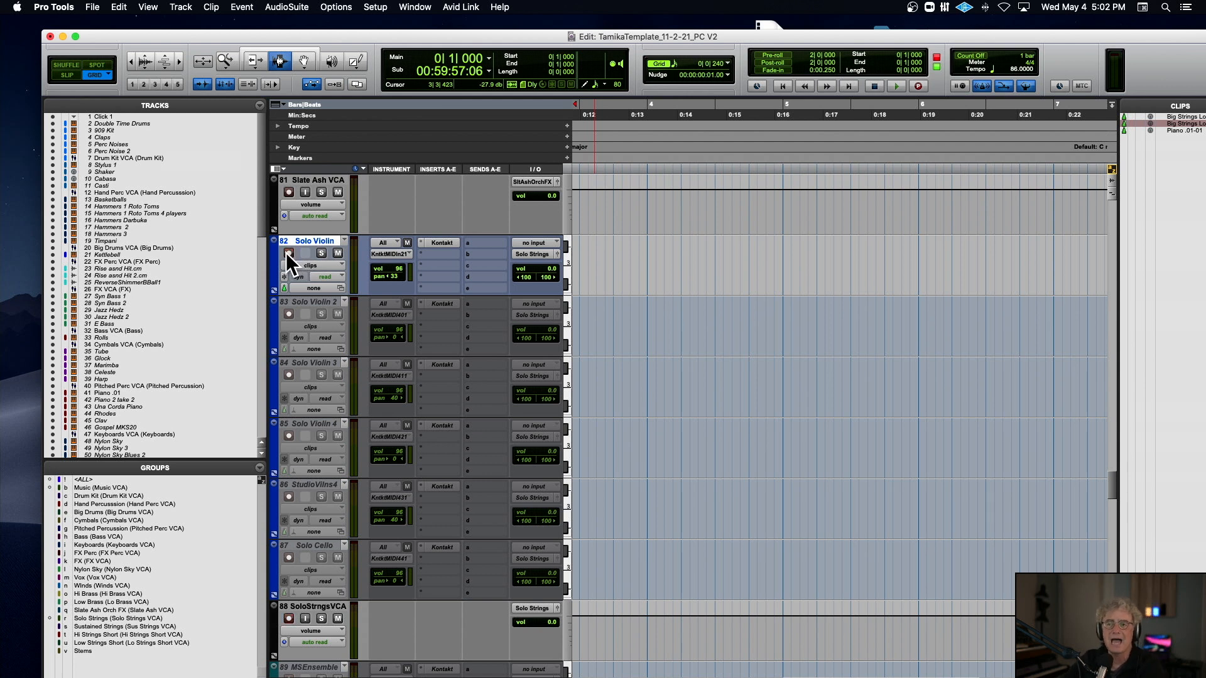
pyautogui.moveTo(267, 249); pyautogui.dragTo(200, 248)
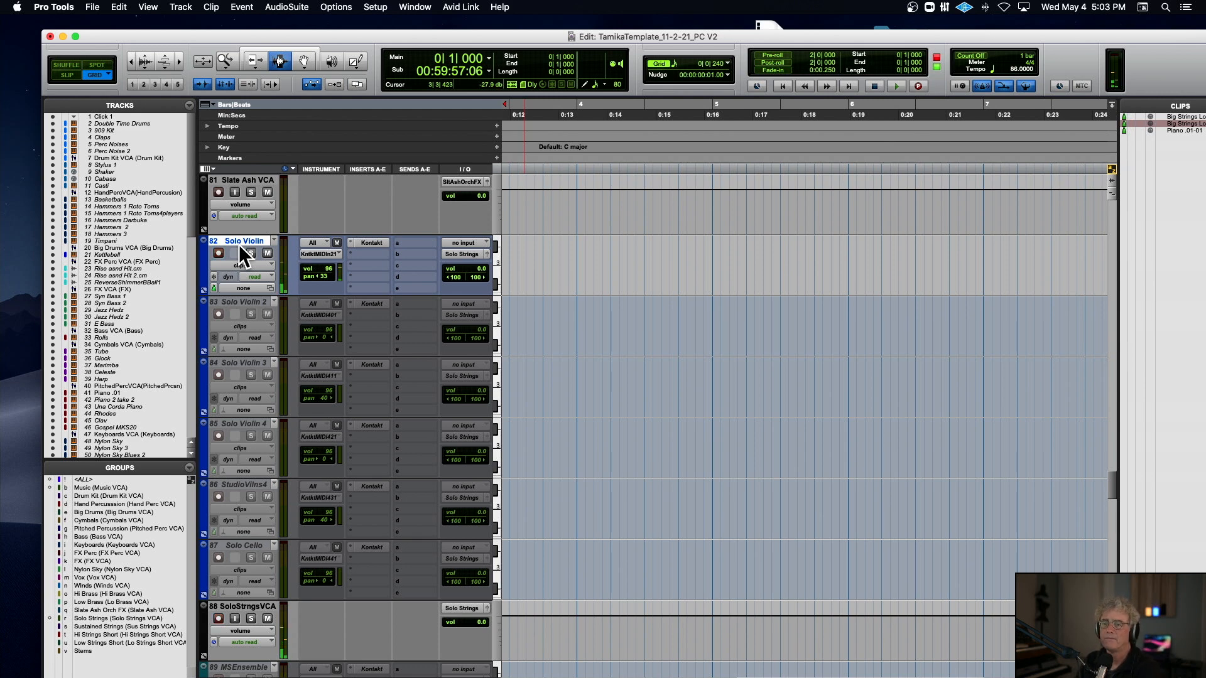
# Show the Kontakt instrument on Solo Violin, record a MIDI violin part from 0|1|000, and close the plug-in window
pyautogui.click(372, 243)
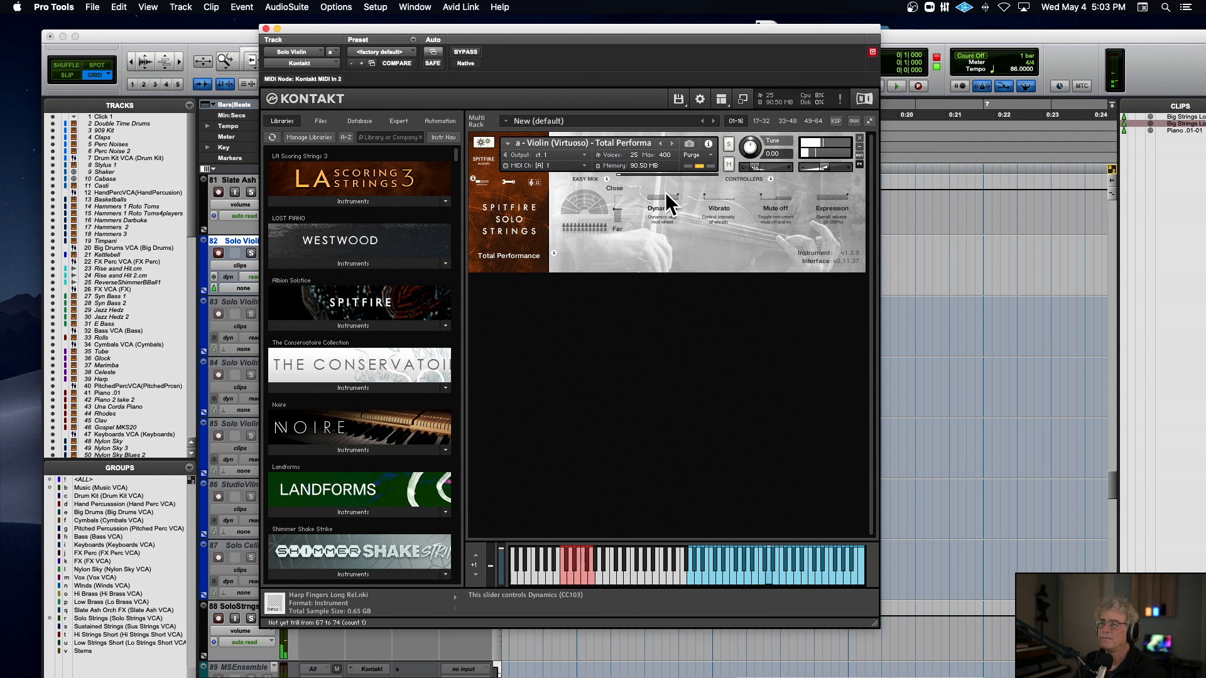
pyautogui.press('super+space')
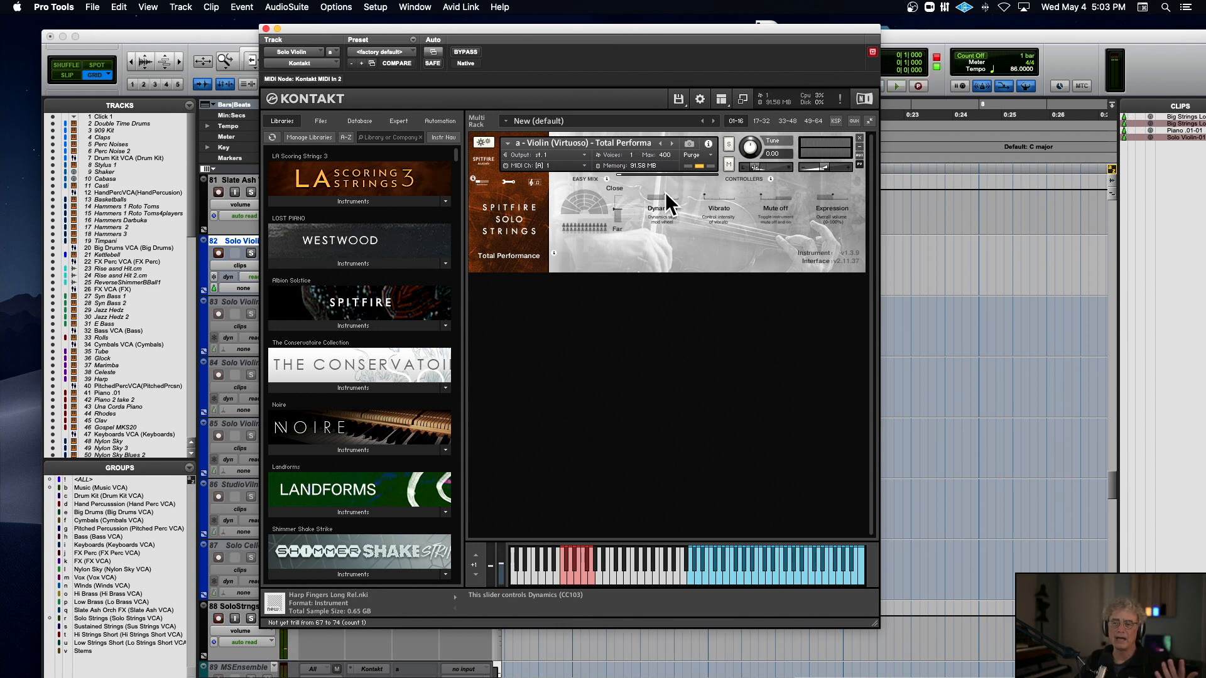
pyautogui.click(265, 29)
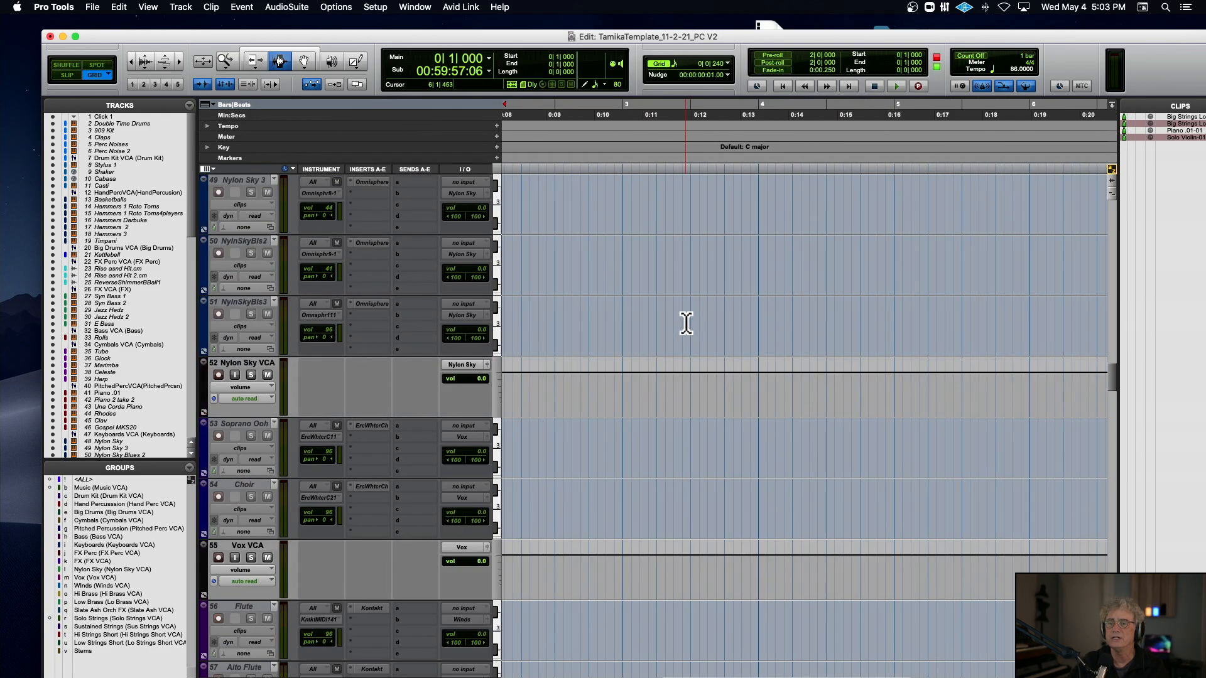
# Shrink all tracks to a minimal height and review the recorded low strings, solo violin and piano clips
pyautogui.hotkey('ctrl', 'alt', 'Down')
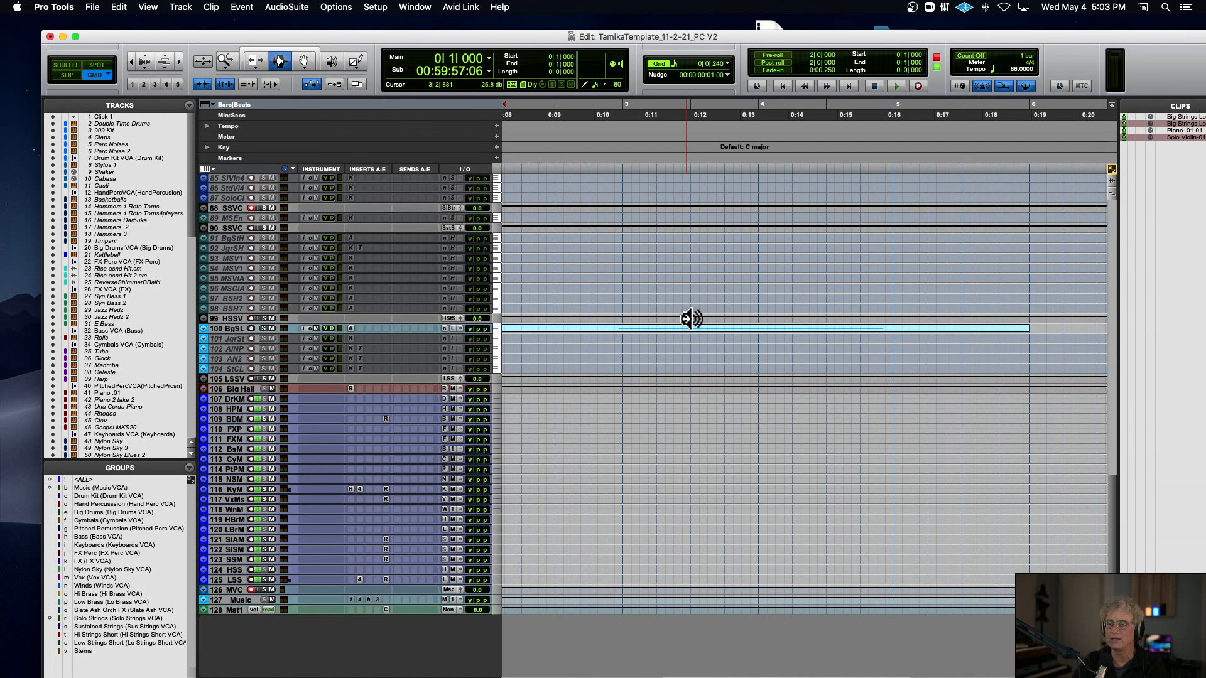
pyautogui.hscroll(-5, 597, 301)
pyautogui.scroll(10, 600, 302)
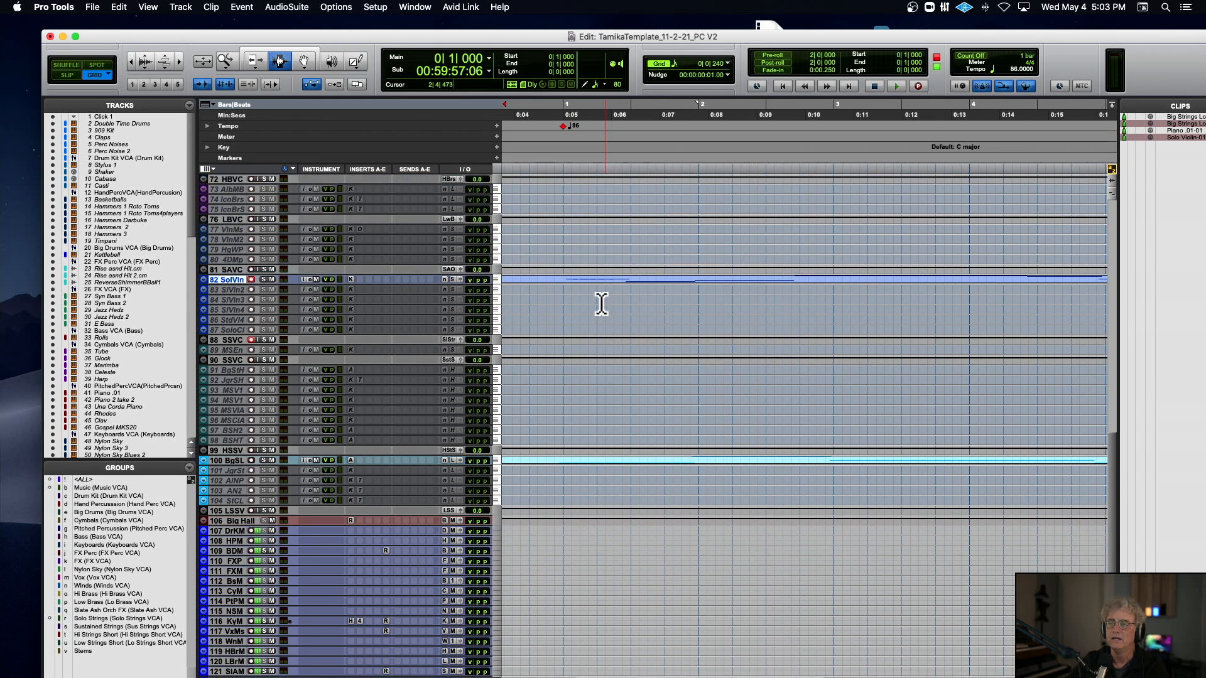
pyautogui.scroll(9, 602, 304)
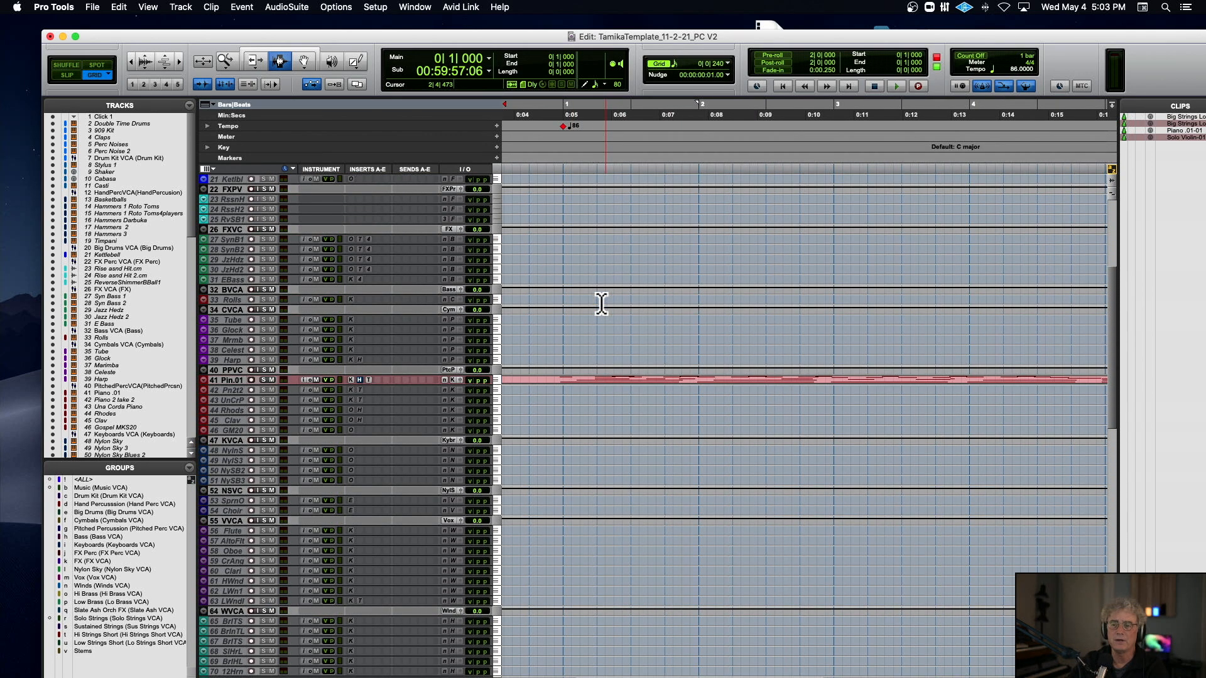
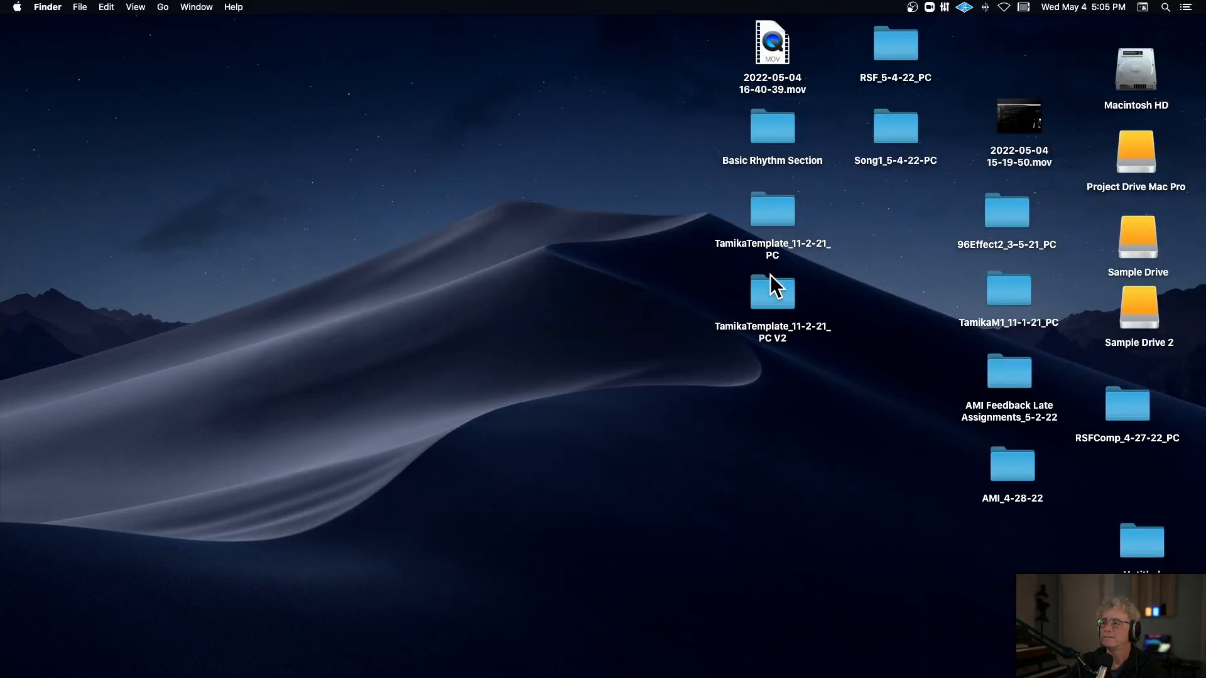
# In Finder, check the TamikaTemplate_11-2-21_PC V2 folder, close it, and move the folder to an empty area of the desktop
pyautogui.doubleClick(776, 294)
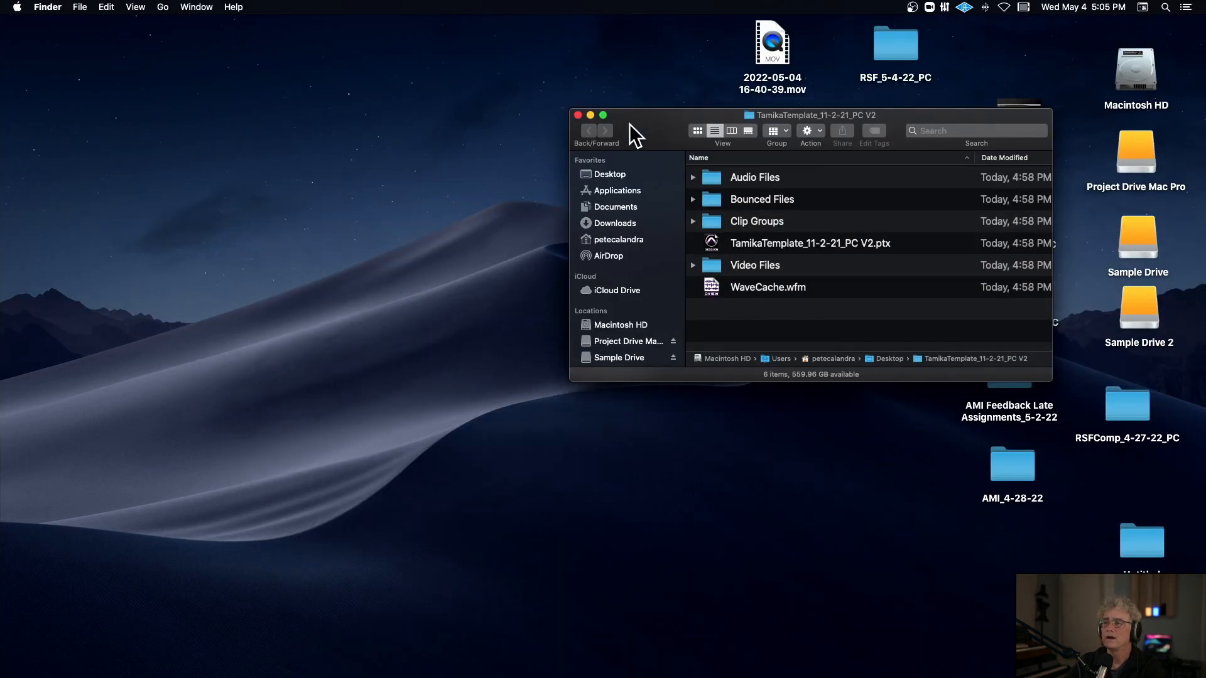
pyautogui.moveTo(629, 132); pyautogui.dragTo(291, 115)
pyautogui.click(239, 100)
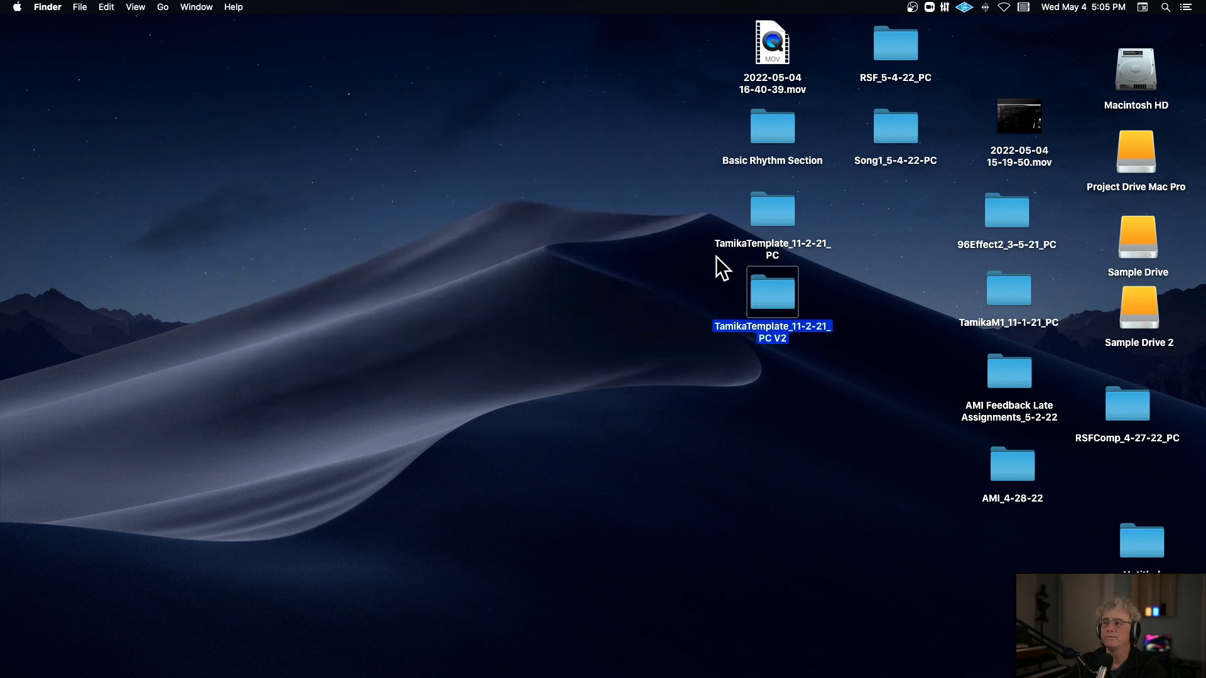
pyautogui.moveTo(764, 284); pyautogui.dragTo(417, 244)
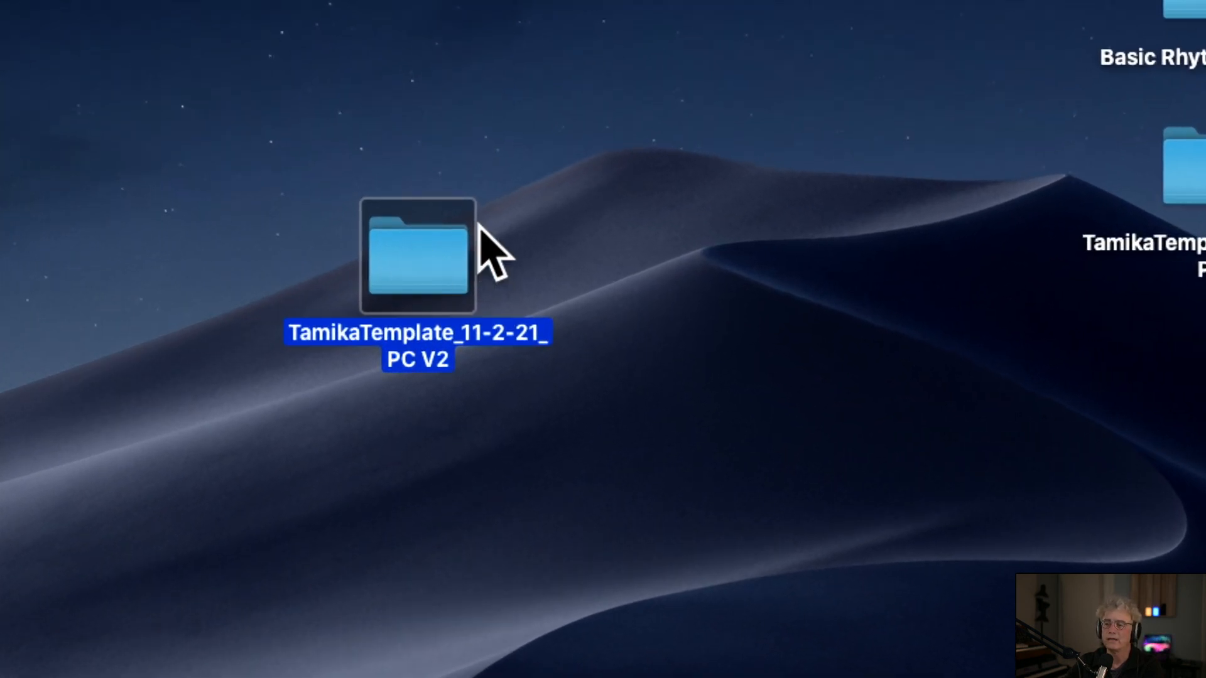
pyautogui.click(434, 153)
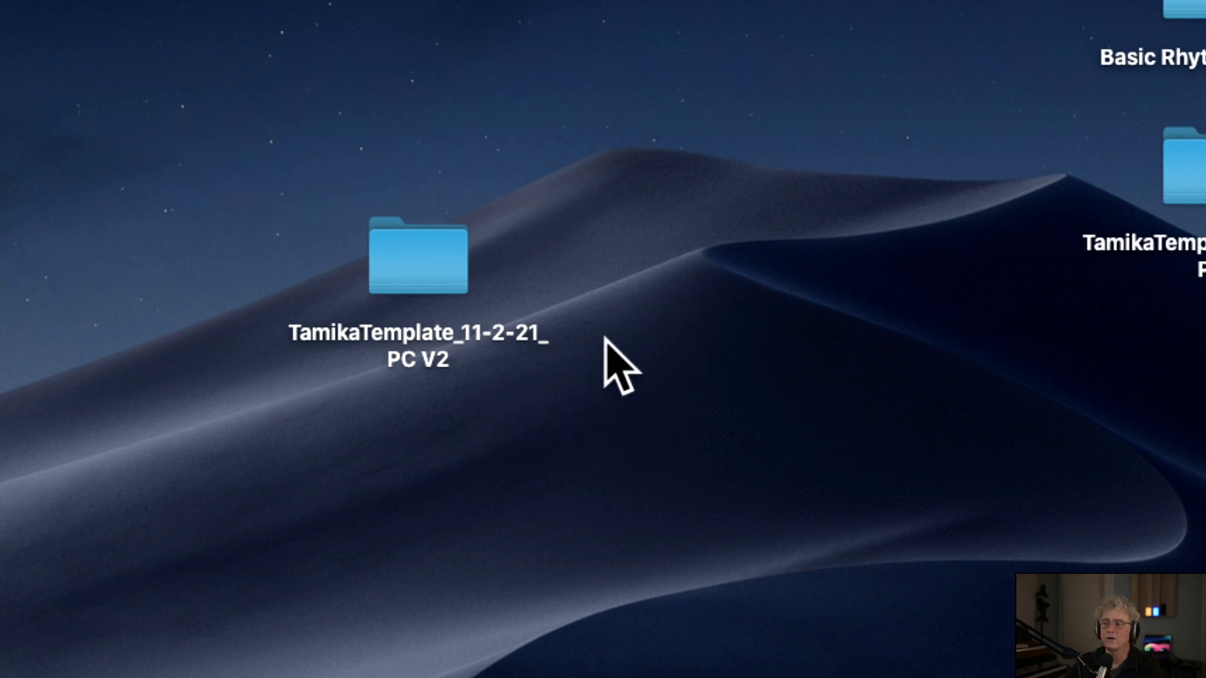
# Examine the contents of the TamikaTemplate_11-2-21_PC V2 session folder, including its Audio Files subfolder, and close the window
pyautogui.doubleClick(426, 267)
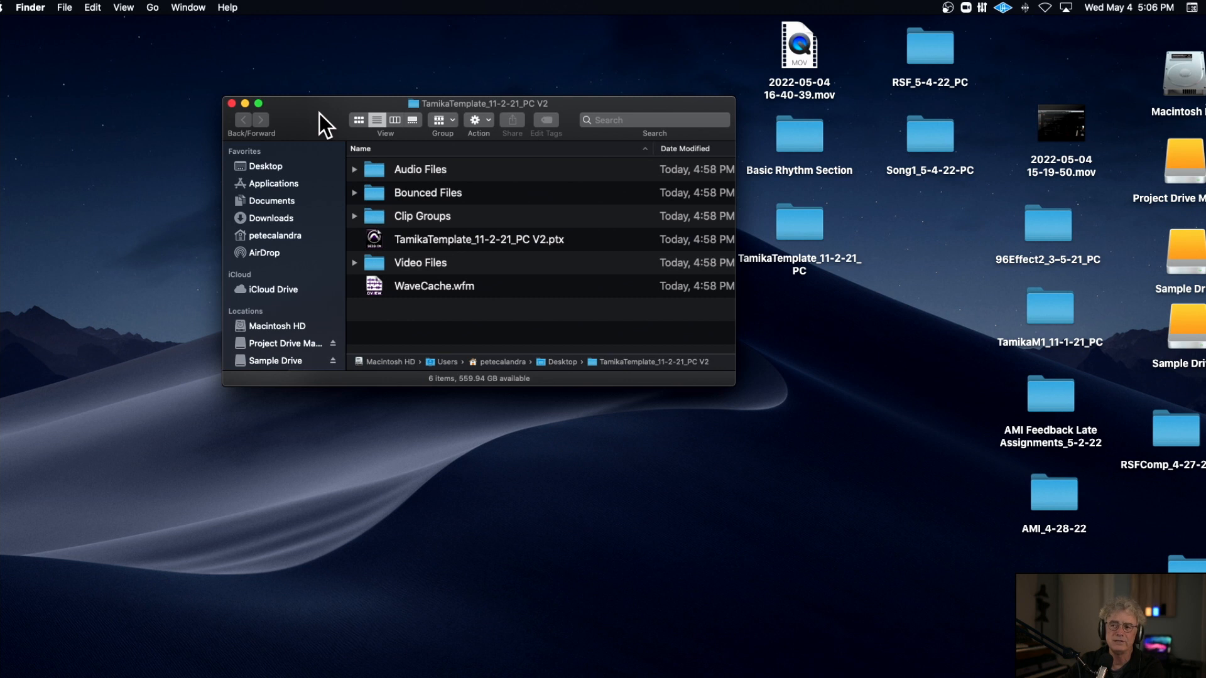
pyautogui.moveTo(319, 113); pyautogui.dragTo(243, 97)
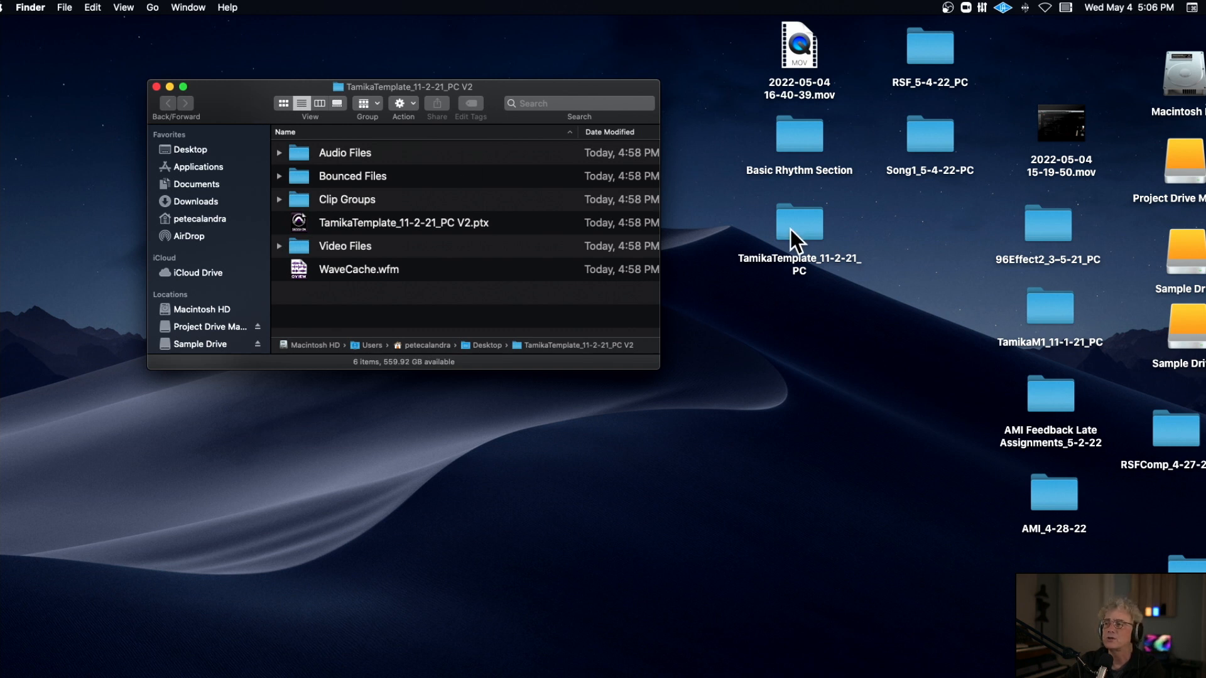
pyautogui.click(157, 86)
pyautogui.doubleClick(422, 261)
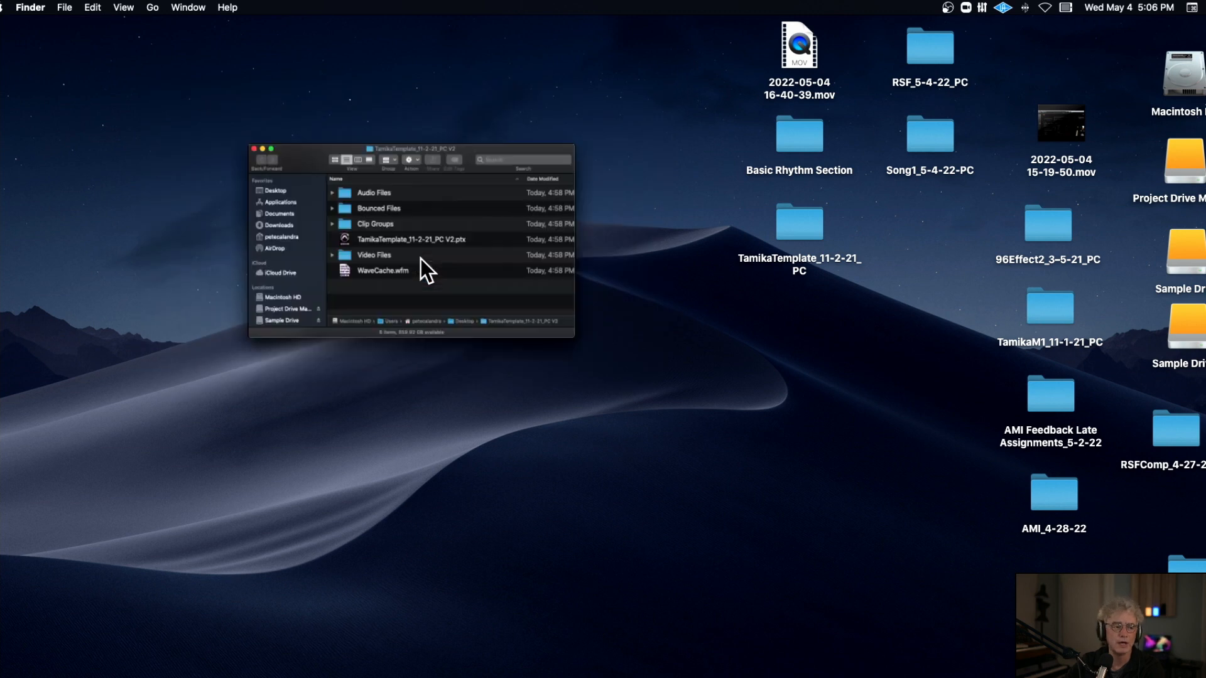
pyautogui.click(299, 155)
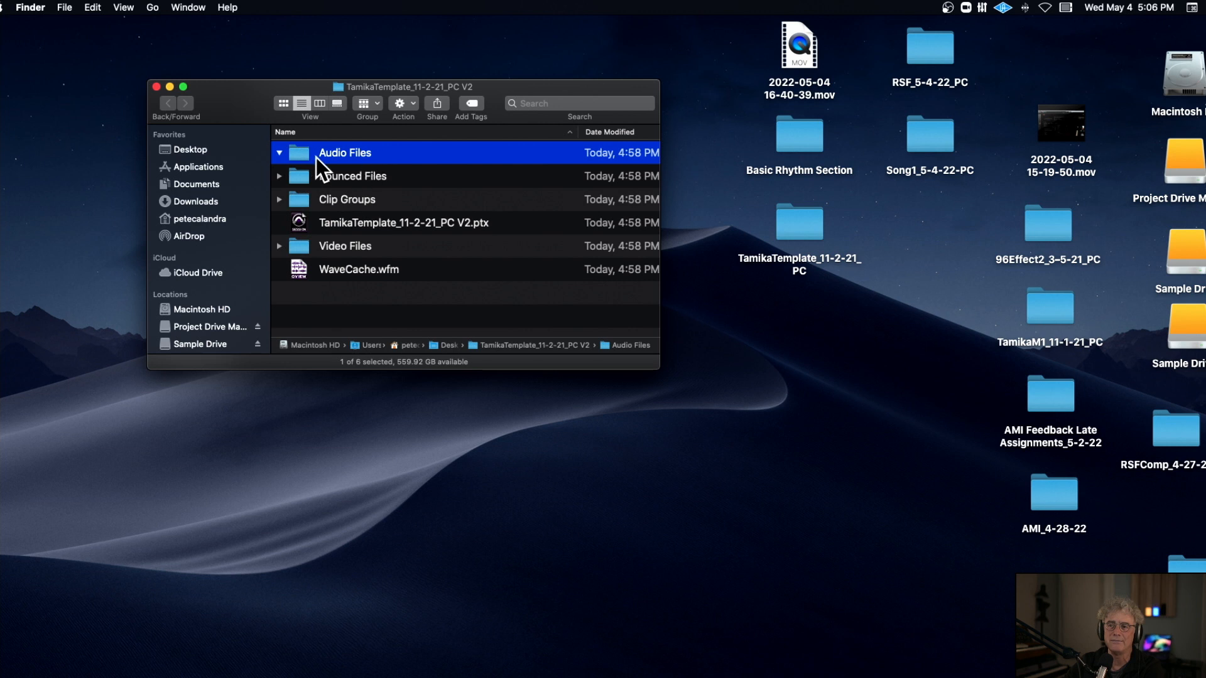
pyautogui.click(279, 153)
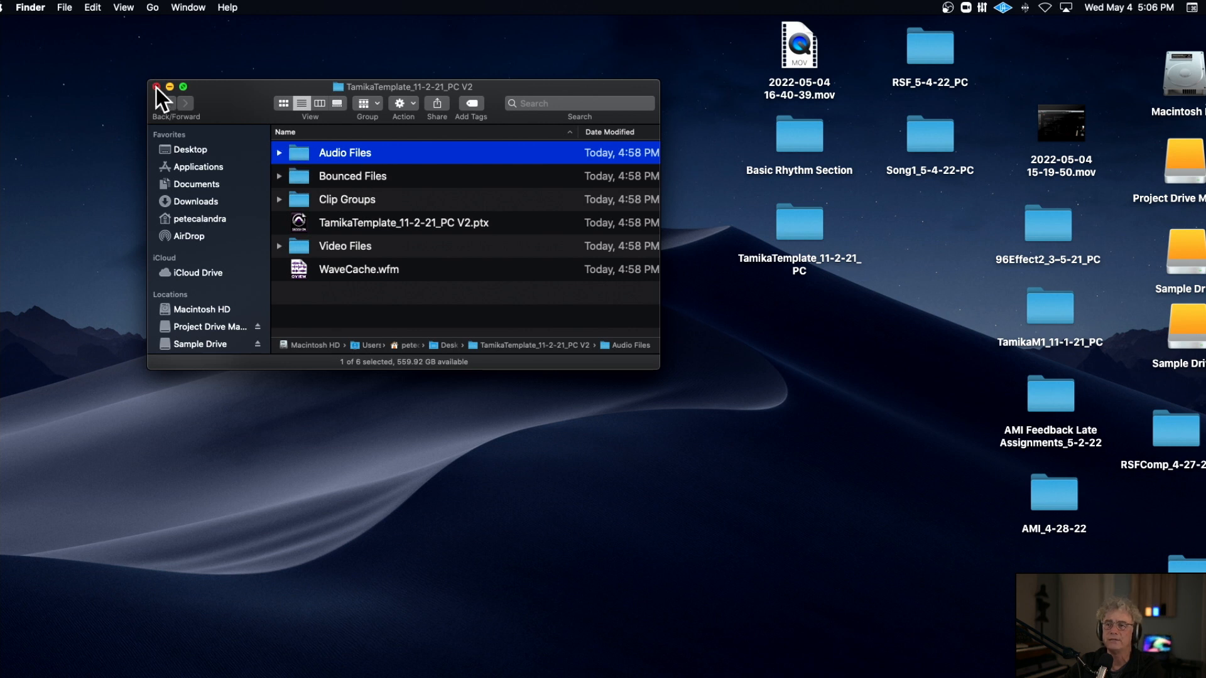
pyautogui.click(156, 86)
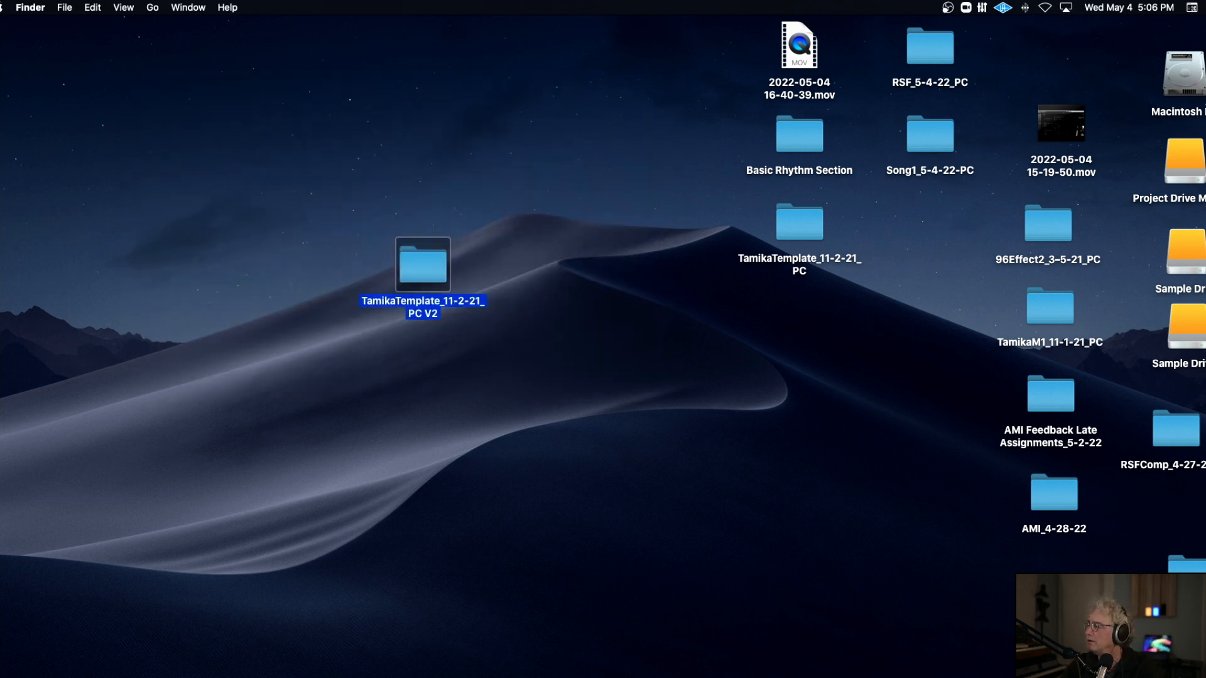
# Place the AudioEditing_3-31-22_PC folder in the middle of the desktop and move the TamikaTemplate_11-2-21_PC V2 folder away to an empty area
pyautogui.click(156, 87)
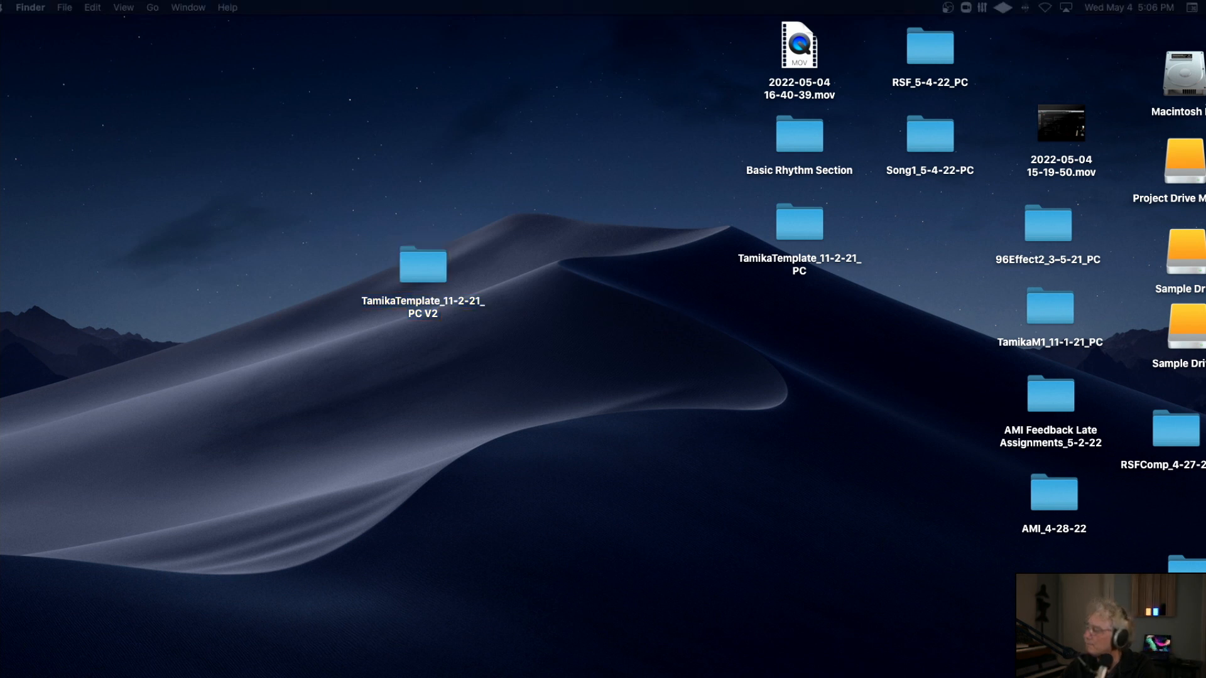
pyautogui.moveTo(1205, 376); pyautogui.dragTo(541, 309)
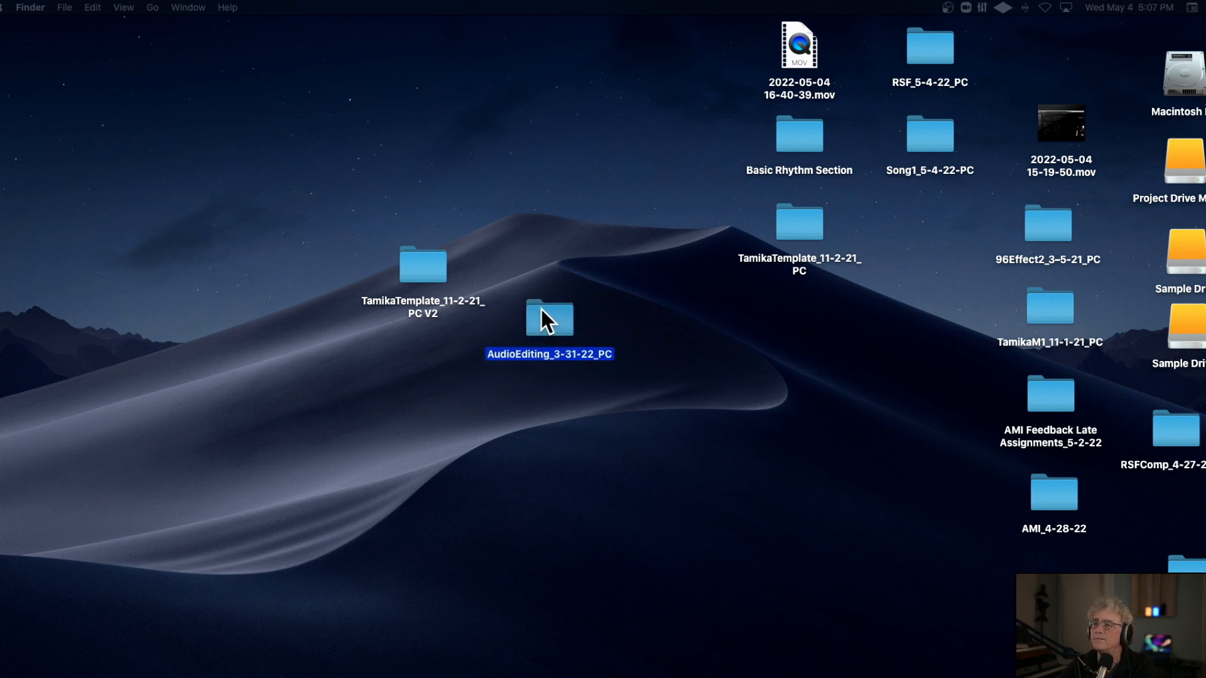
pyautogui.moveTo(418, 259); pyautogui.dragTo(116, 114)
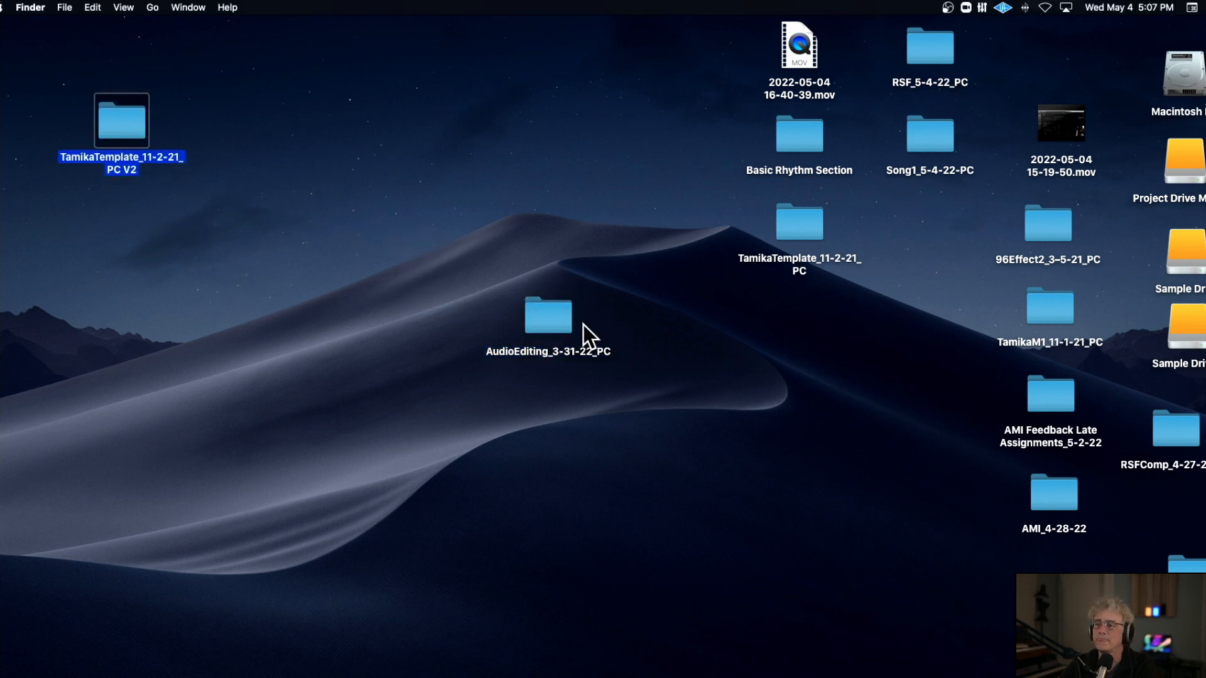
# Check the contents of the AudioEditing_3-31-22_PC folder, close its window, and move the folder slightly higher on the desktop
pyautogui.doubleClick(541, 322)
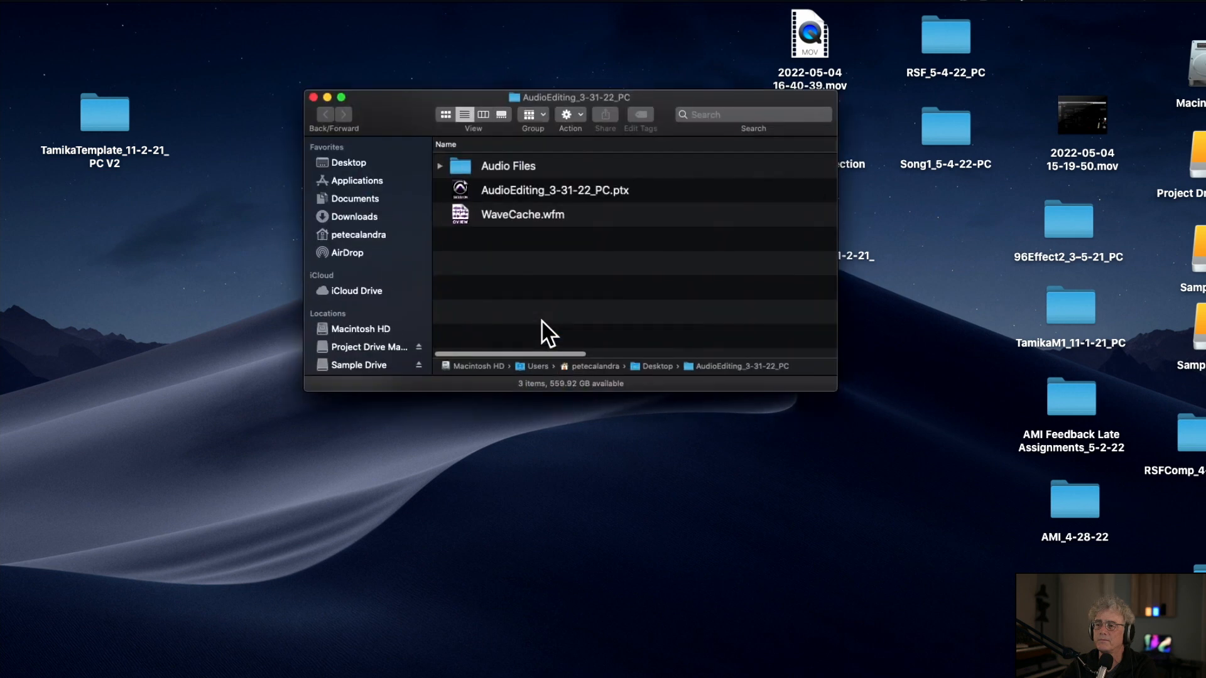
pyautogui.click(441, 166)
pyautogui.click(441, 166)
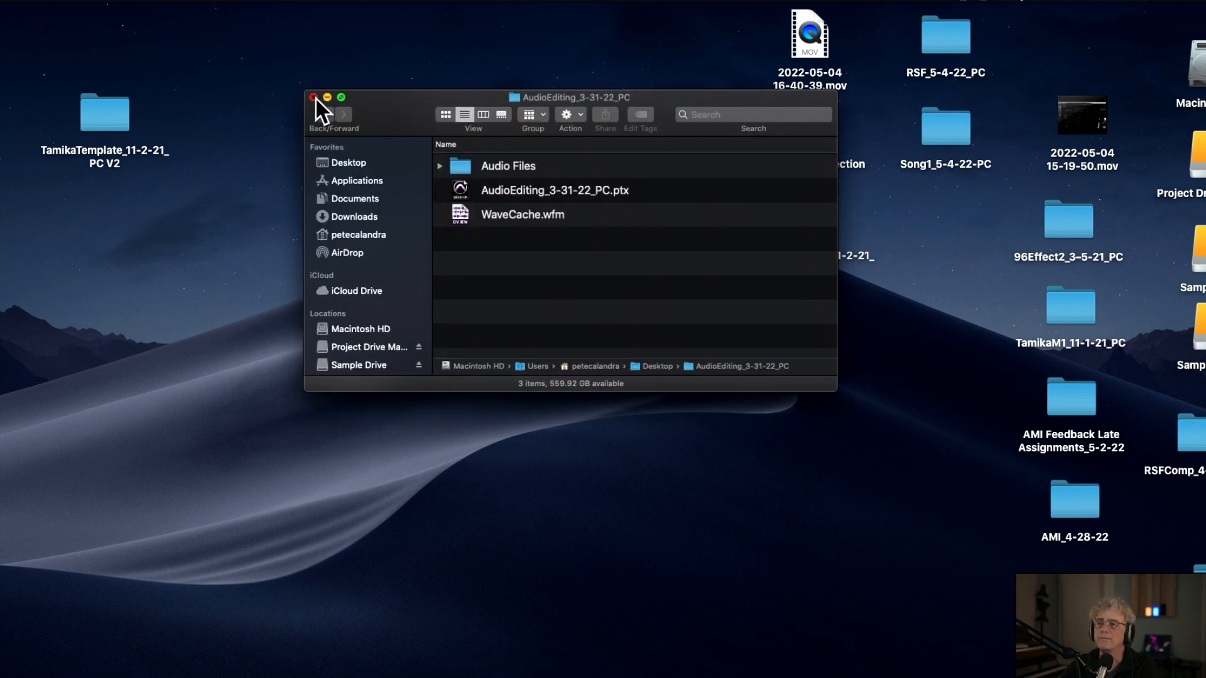
pyautogui.click(313, 97)
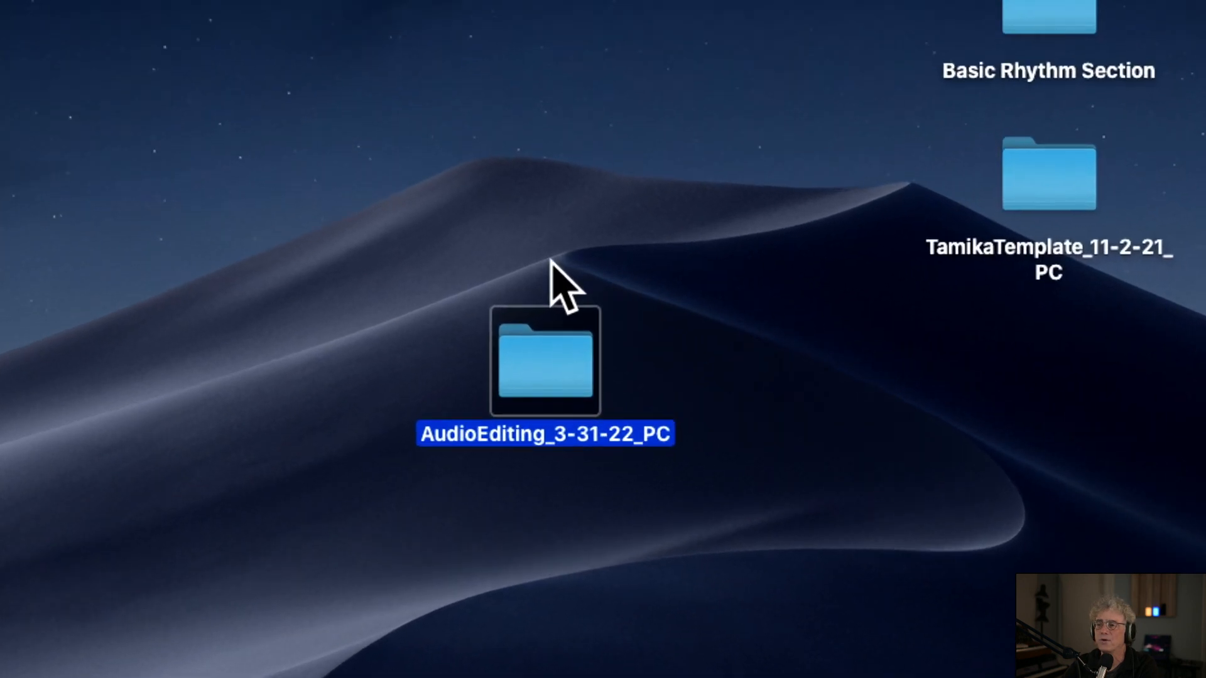
pyautogui.moveTo(534, 387); pyautogui.dragTo(512, 276)
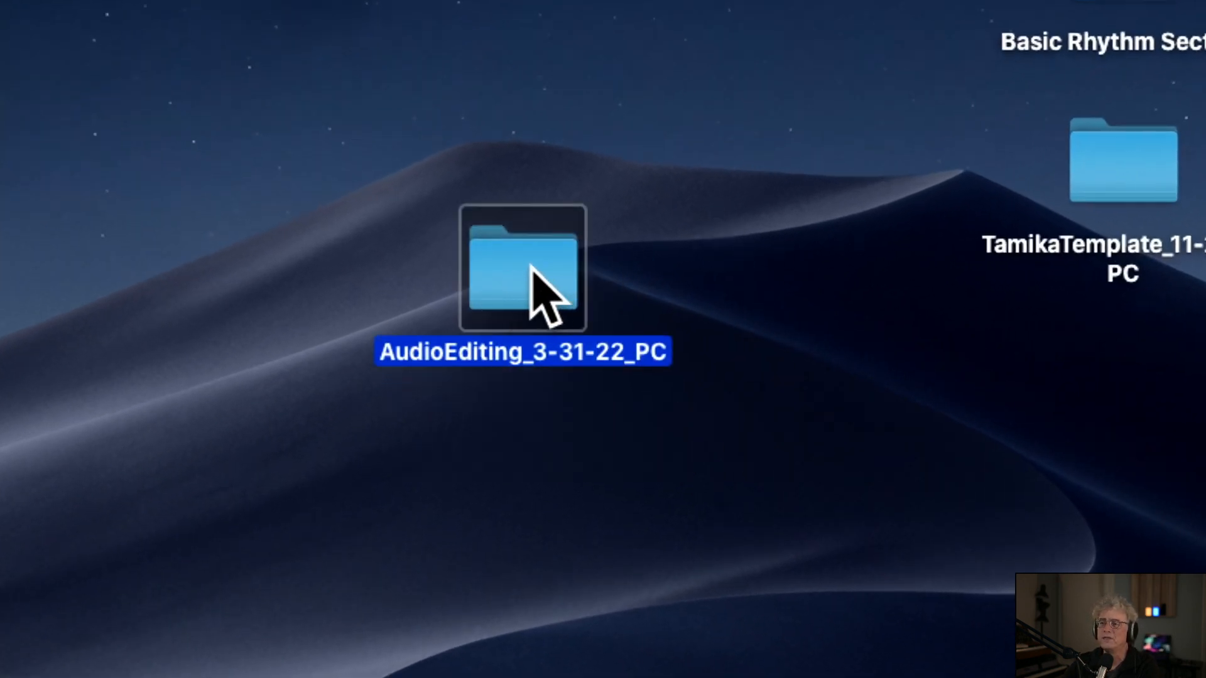
# Examine the WAV loops in the Audio Files subfolder of AudioEditing_3-31-22_PC, collapse the subfolder, and close the window
pyautogui.doubleClick(529, 265)
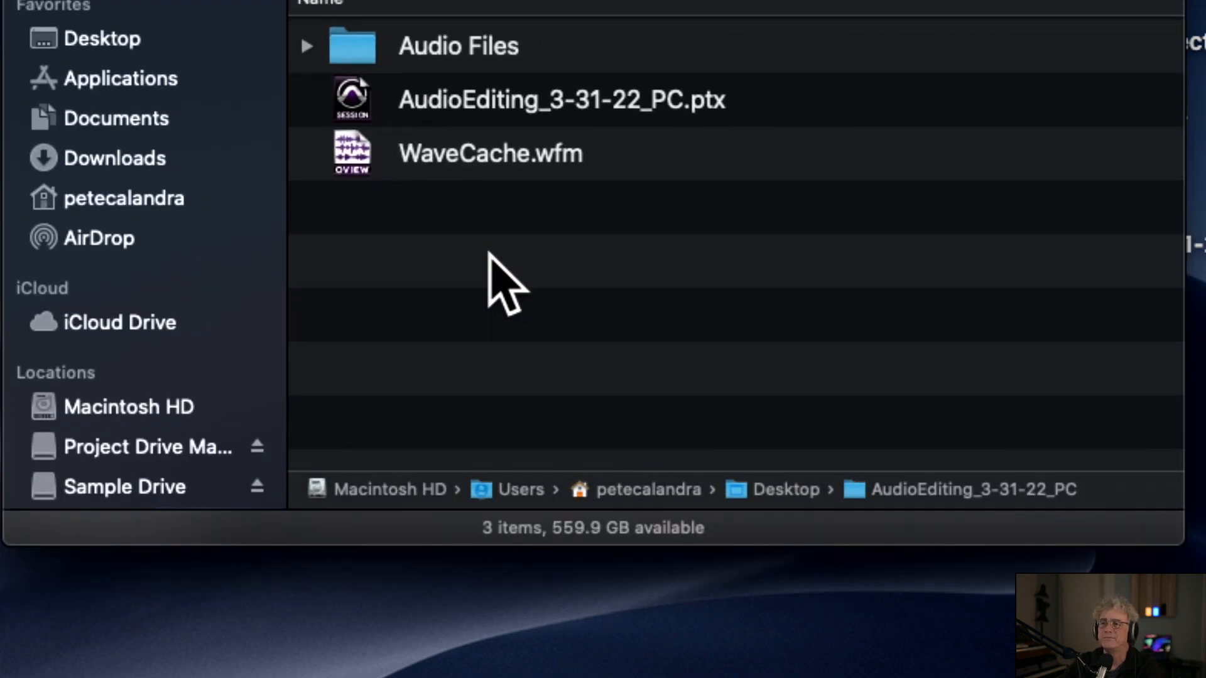
pyautogui.click(308, 46)
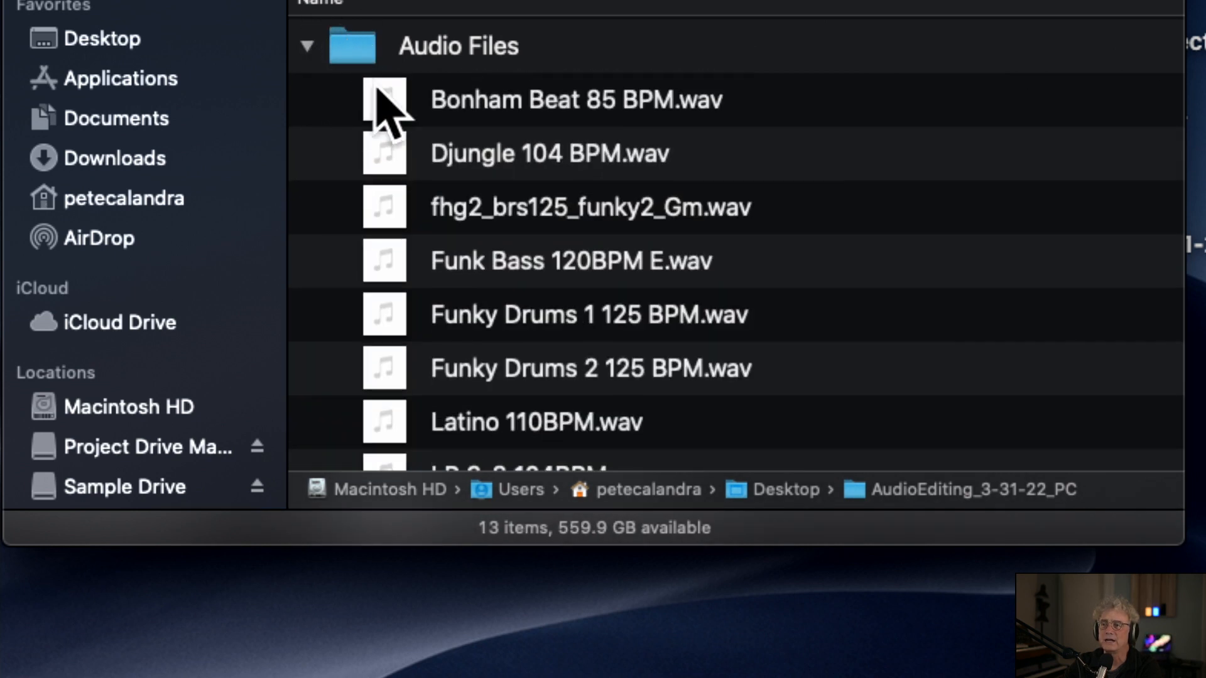
pyautogui.scroll(-5, 462, 122)
pyautogui.scroll(1, 458, 102)
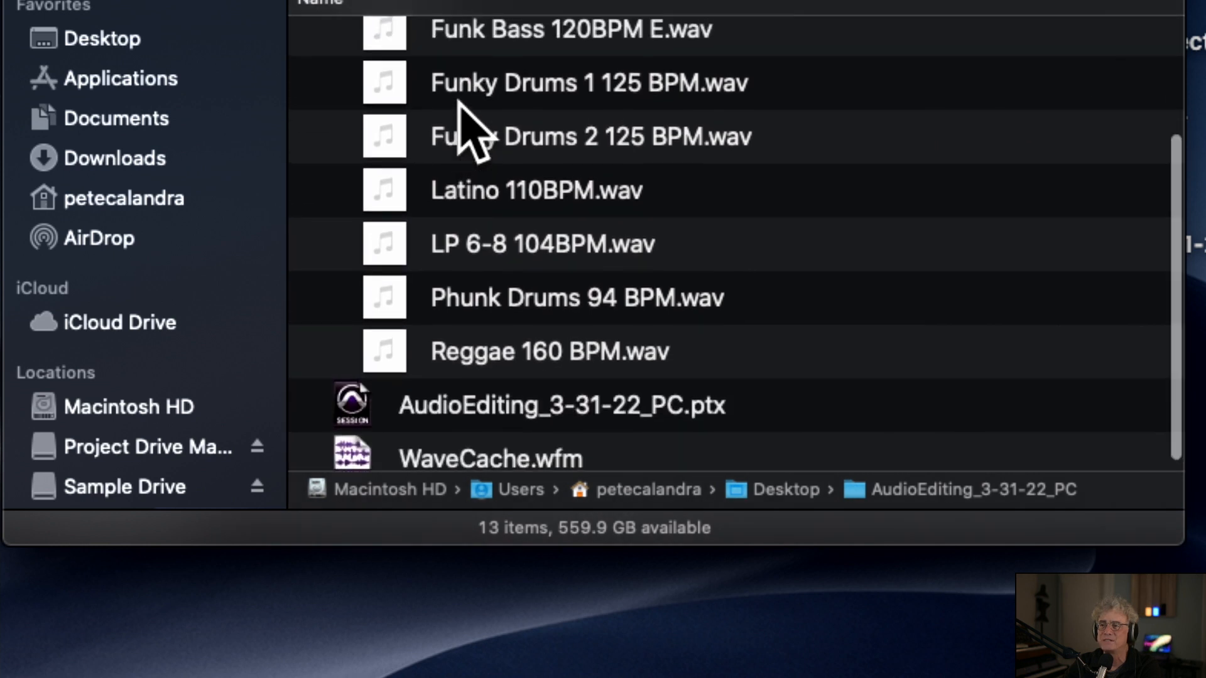
pyautogui.scroll(5, 458, 101)
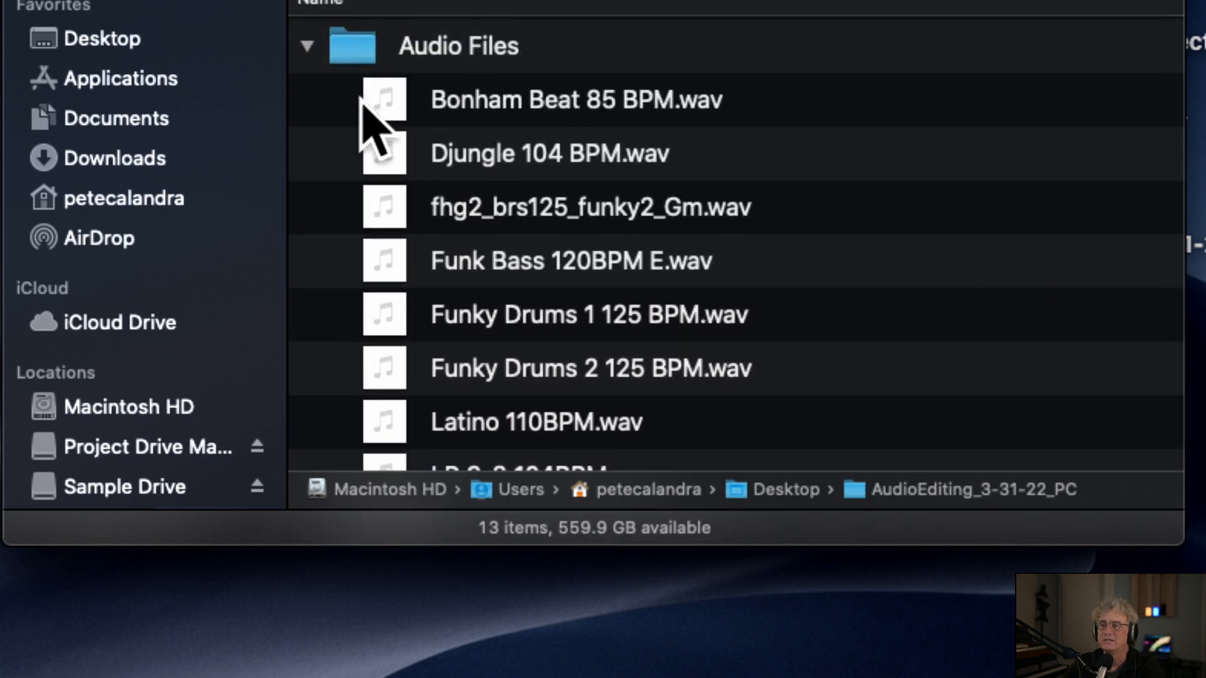
pyautogui.click(308, 46)
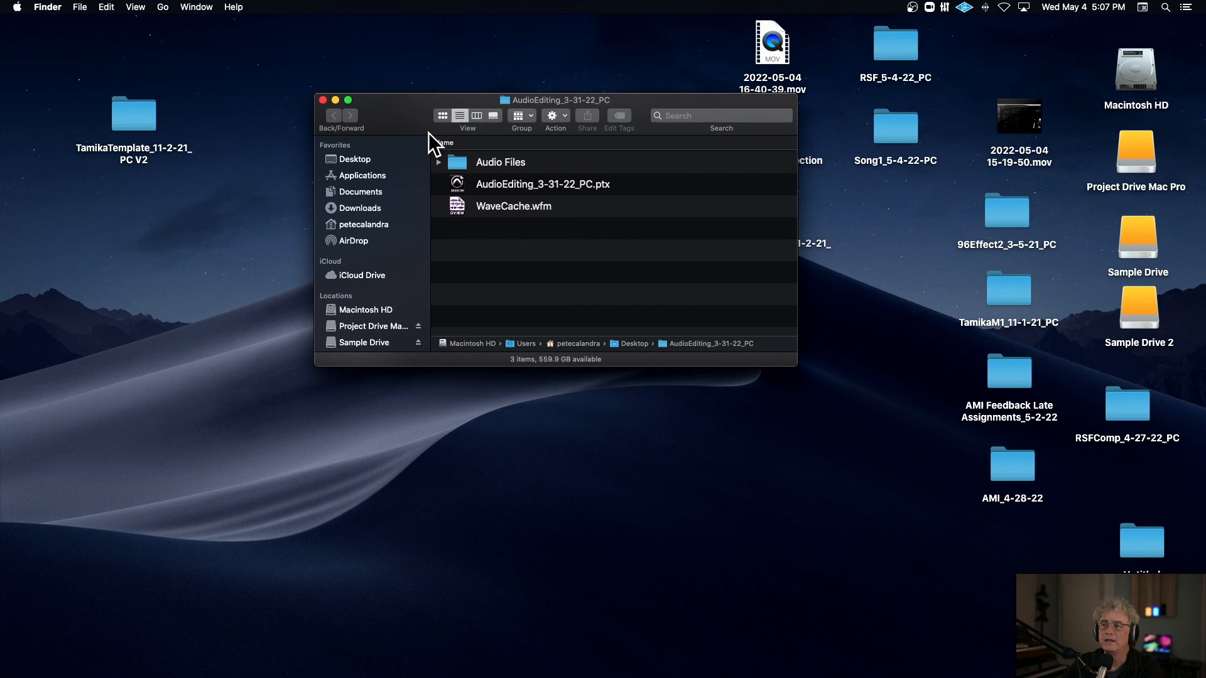
pyautogui.moveTo(428, 134); pyautogui.dragTo(299, 103)
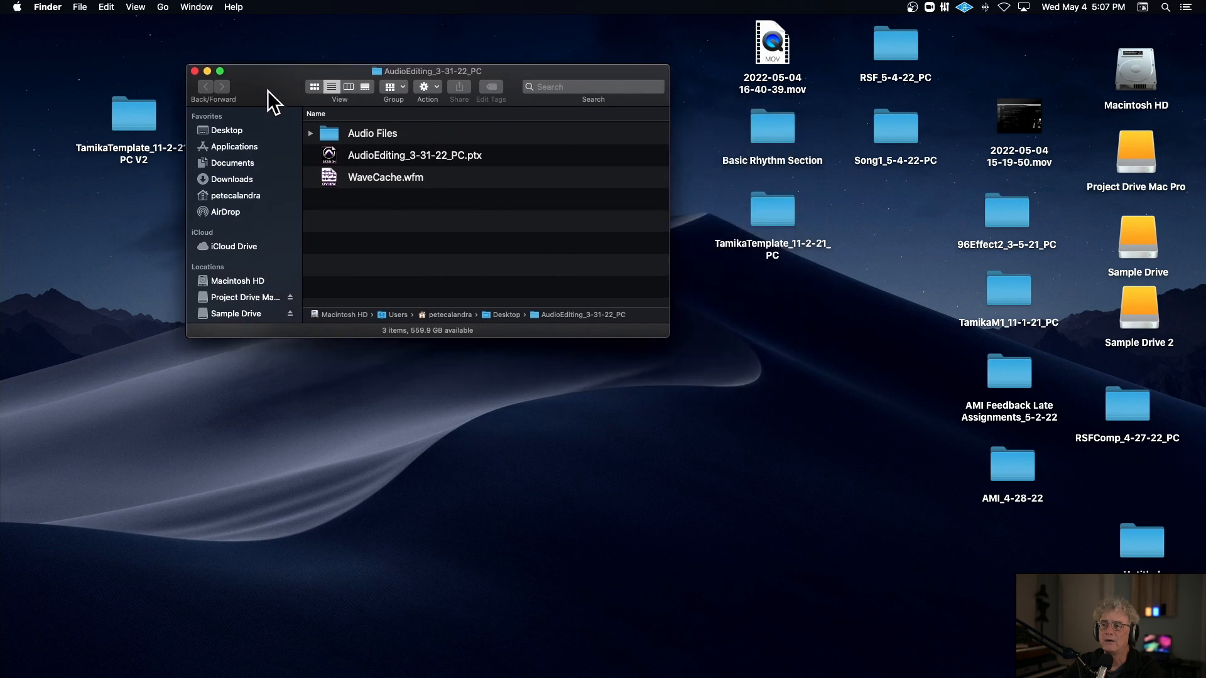
pyautogui.click(193, 70)
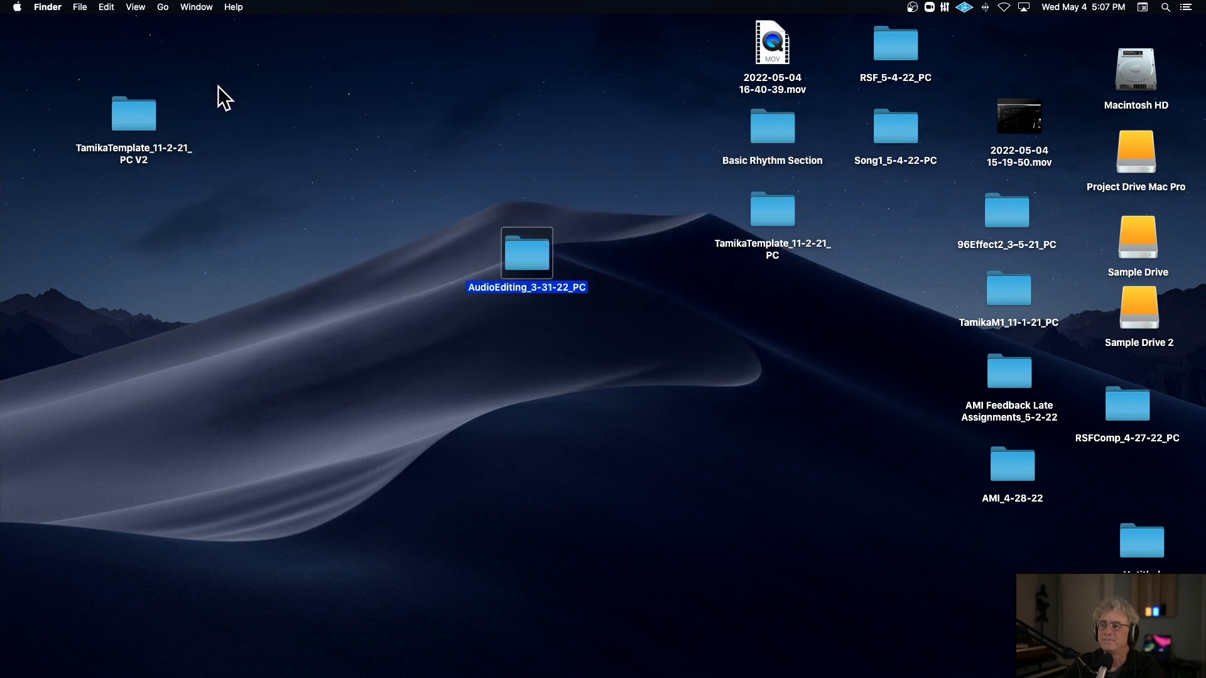
# Open the AudioEditing_3-31-22_PC.ptx session from its folder in Pro Tools and decline the detailed session notes report
pyautogui.rightClick(515, 246)
pyautogui.click(504, 250)
pyautogui.doubleClick(523, 246)
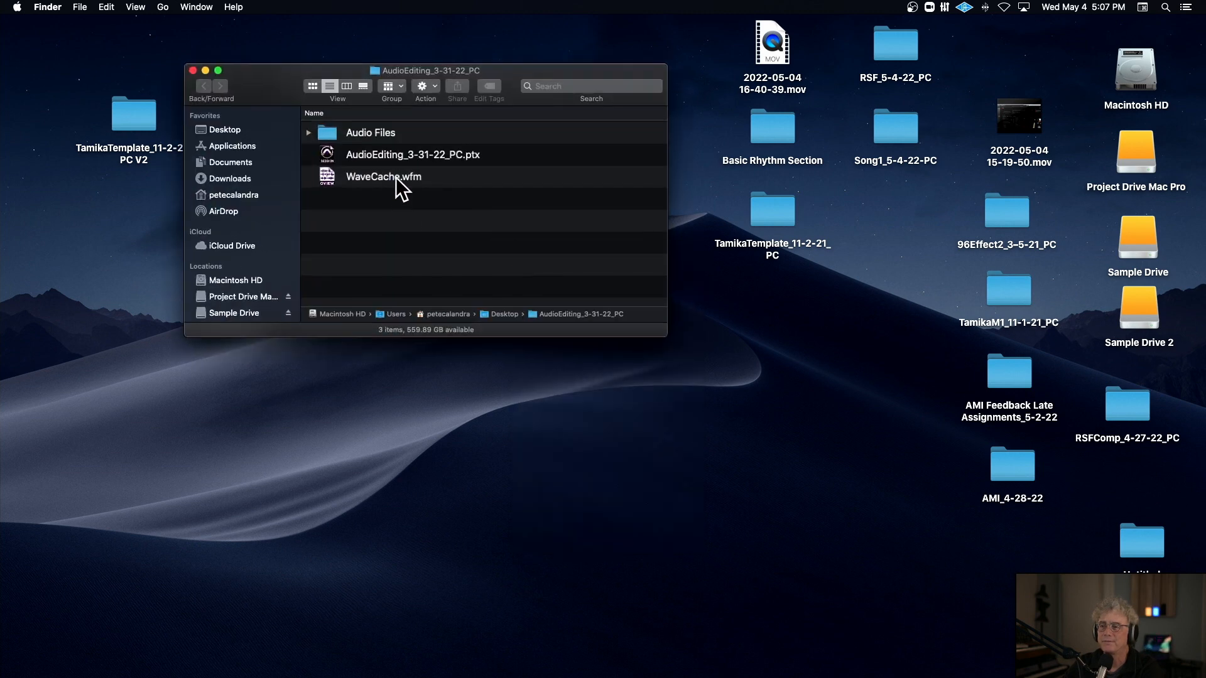
pyautogui.doubleClick(352, 153)
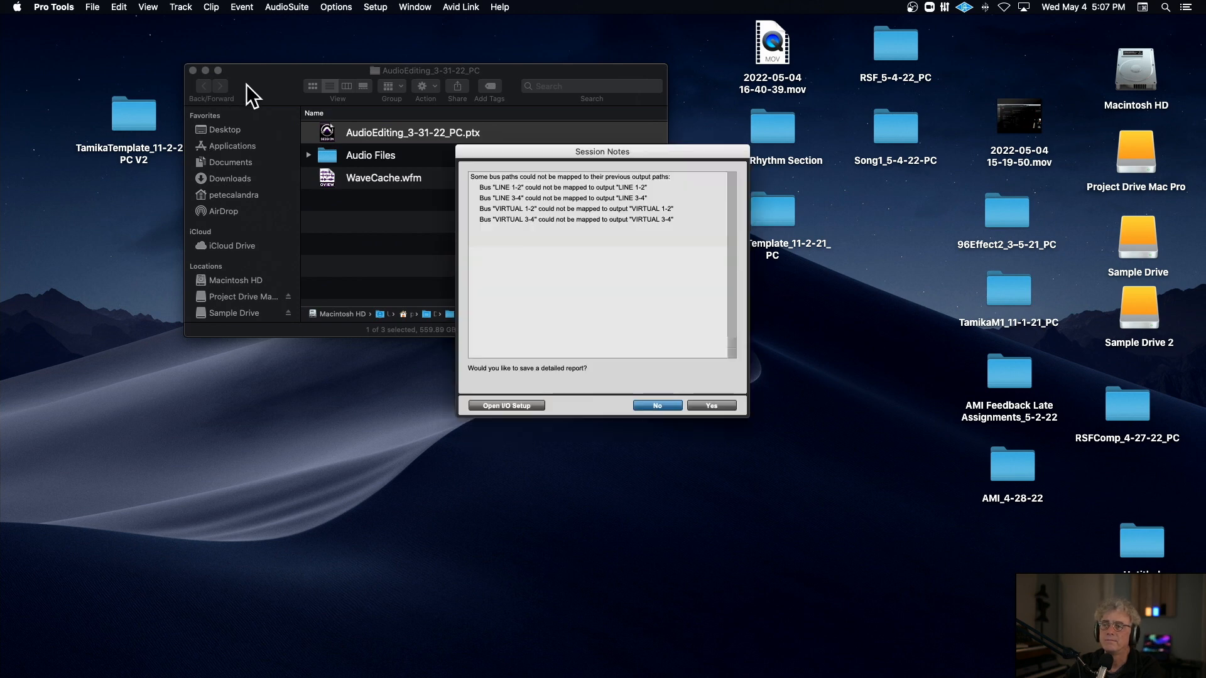
pyautogui.click(658, 404)
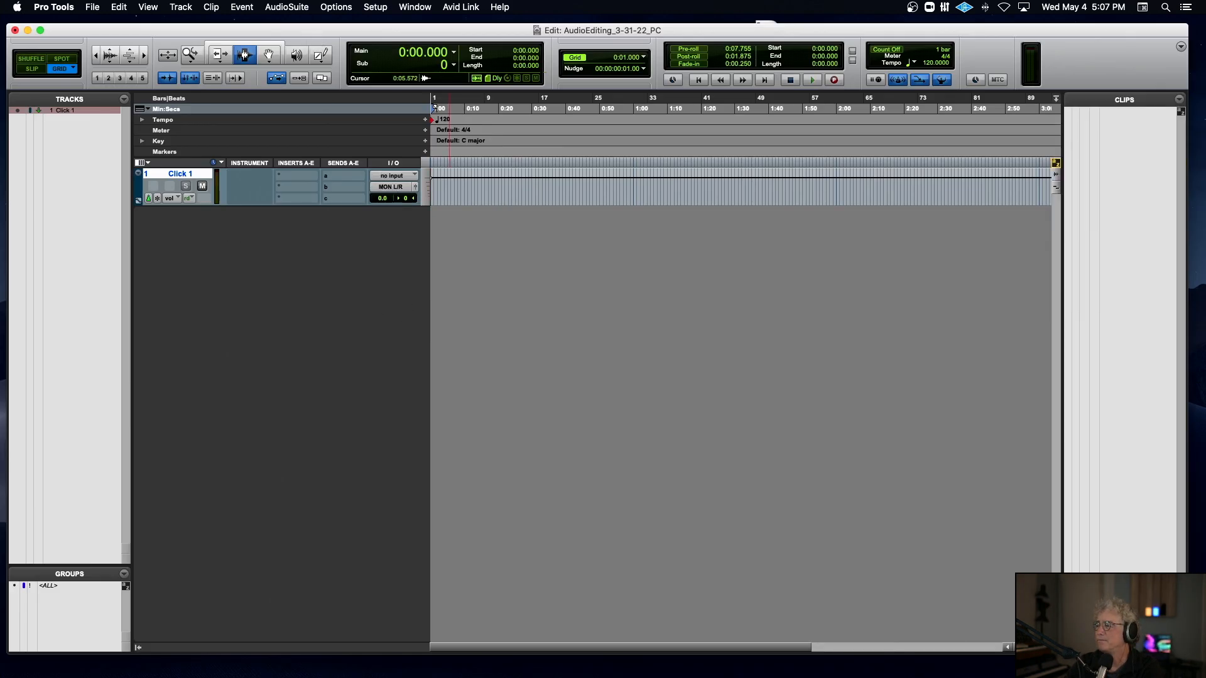
# Hide the Clips list, close the AudioEditing_3-31-22_PC session with its changes saved, and return to its folder in Finder
pyautogui.click(1056, 647)
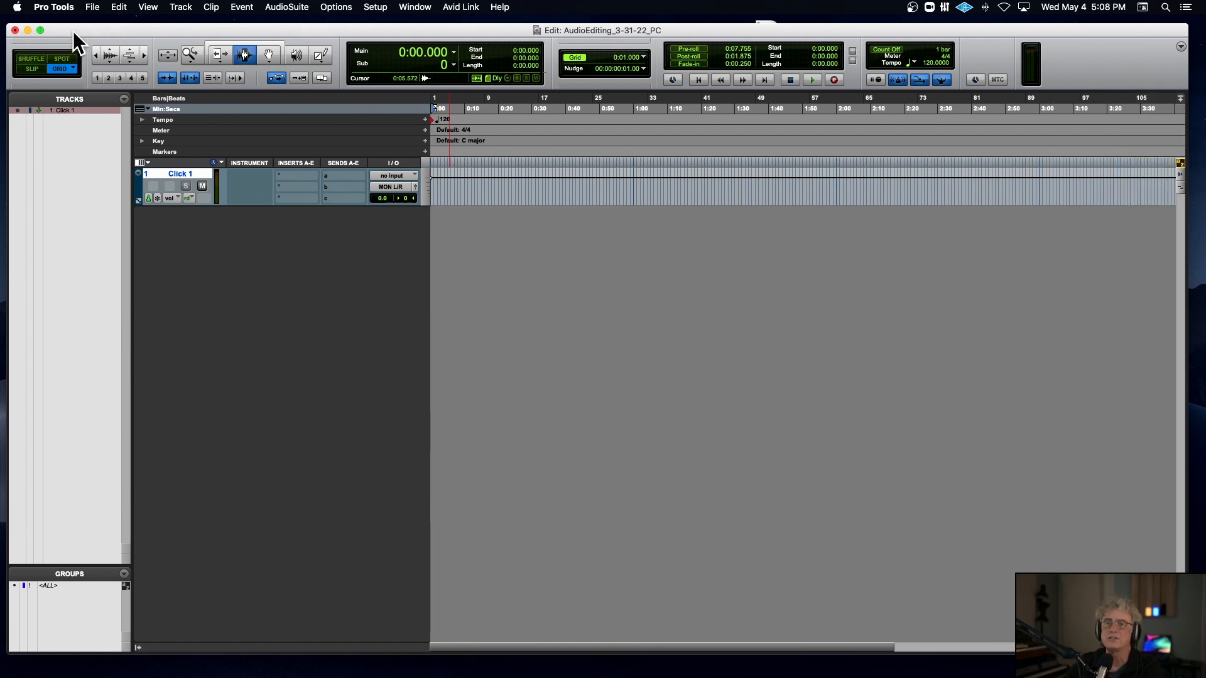
pyautogui.moveTo(73, 32); pyautogui.dragTo(72, 31)
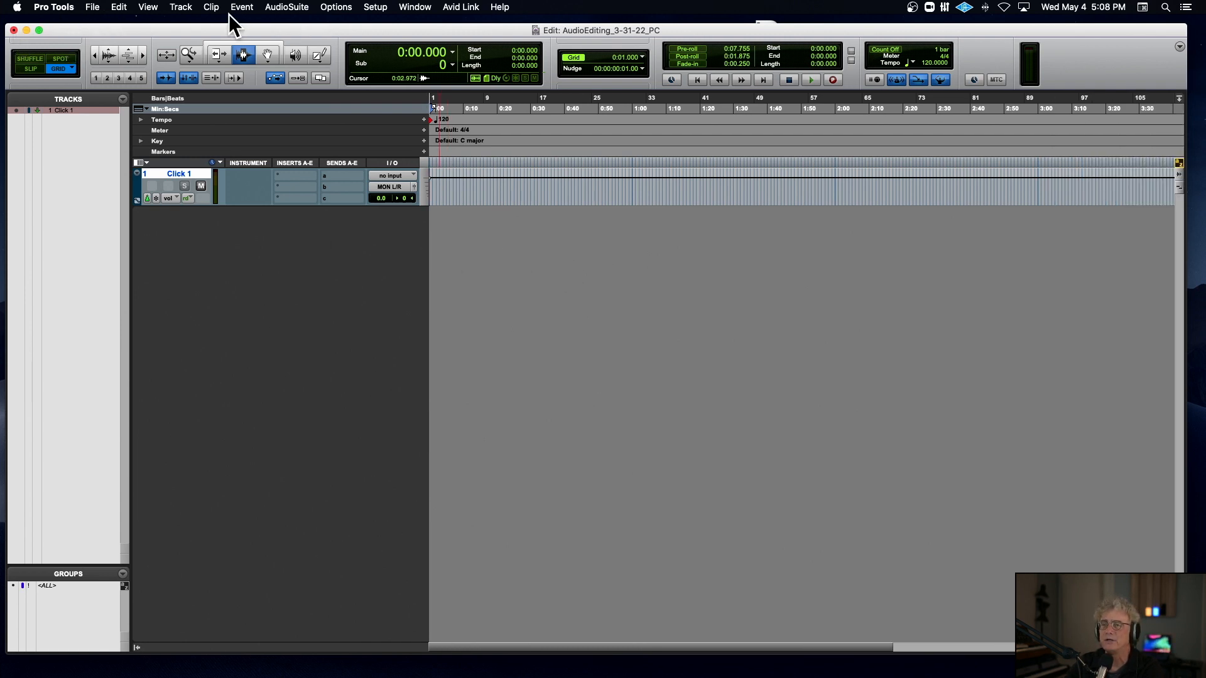
pyautogui.click(14, 29)
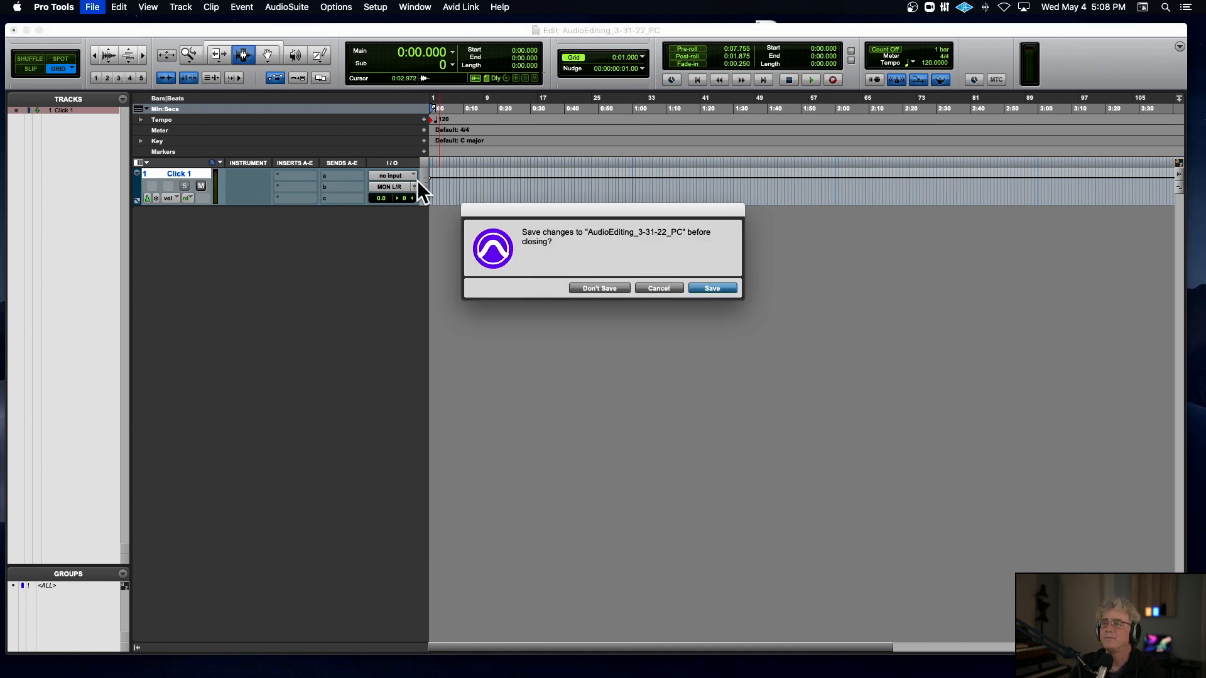
pyautogui.press('Return')
pyautogui.click(584, 86)
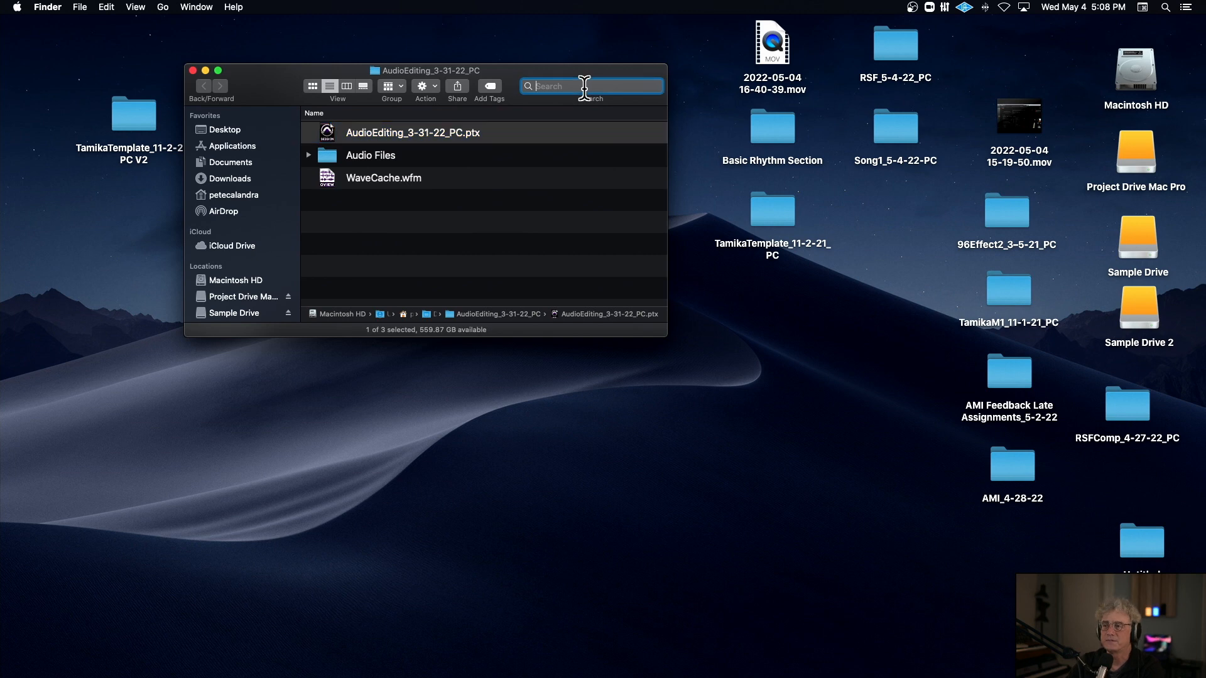
# Search the Mac for "FixMe" and open the FixMePlease_4-2-22_PC folder that contains the first FixMePlease_4-2-22_PC.ptx result
pyautogui.write('Fix')
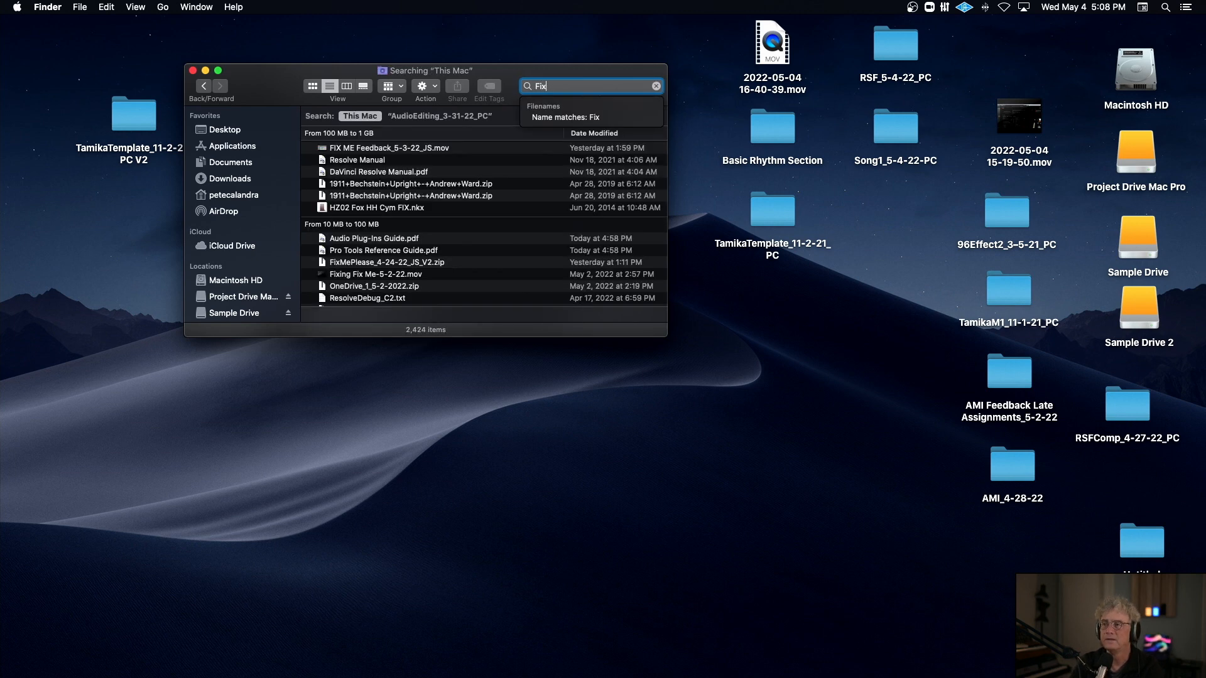
pyautogui.write('Me')
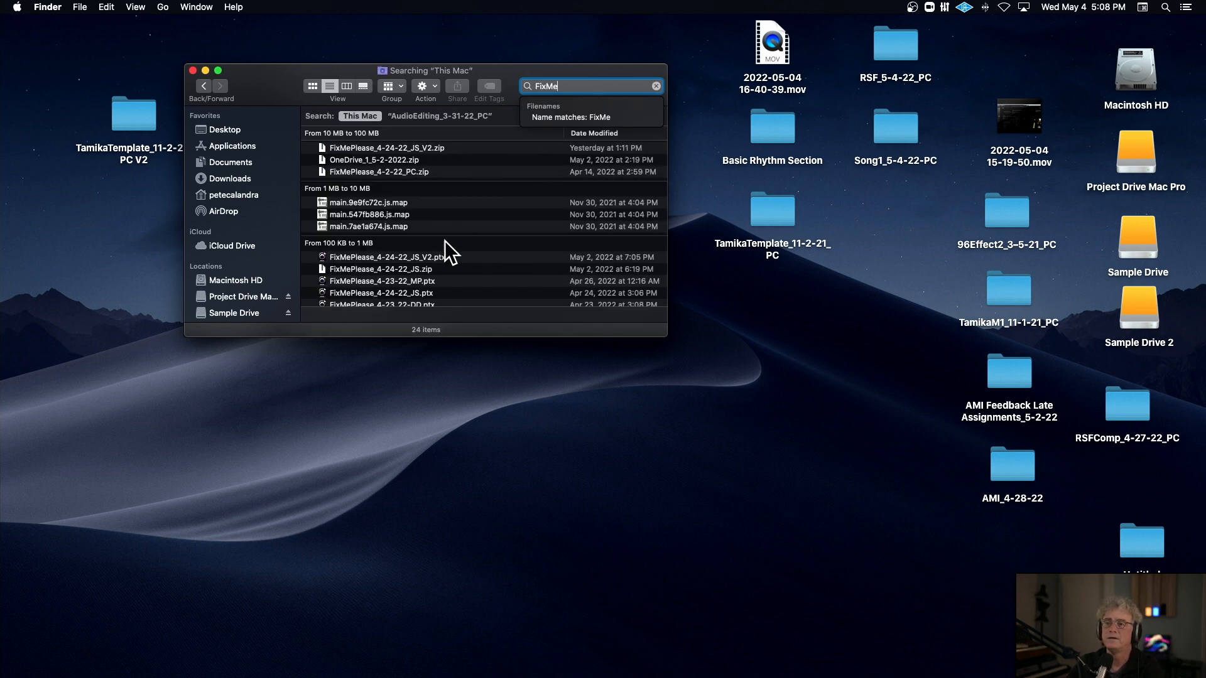
pyautogui.scroll(-5, 443, 257)
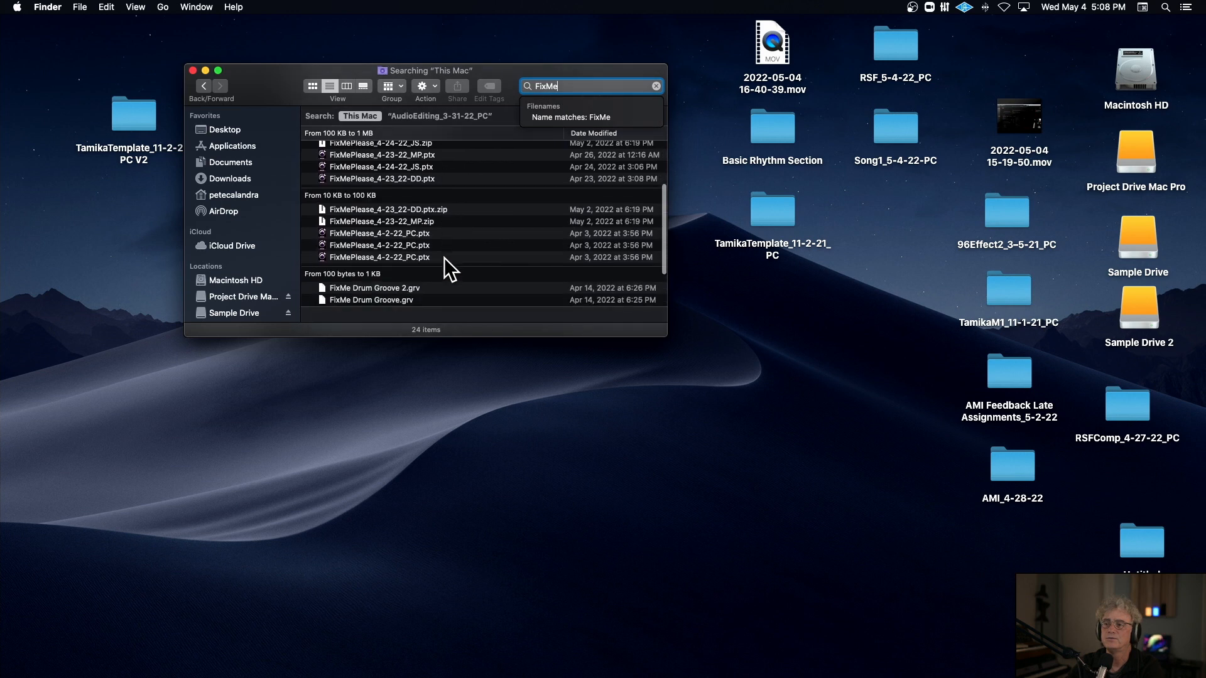
pyautogui.click(383, 230)
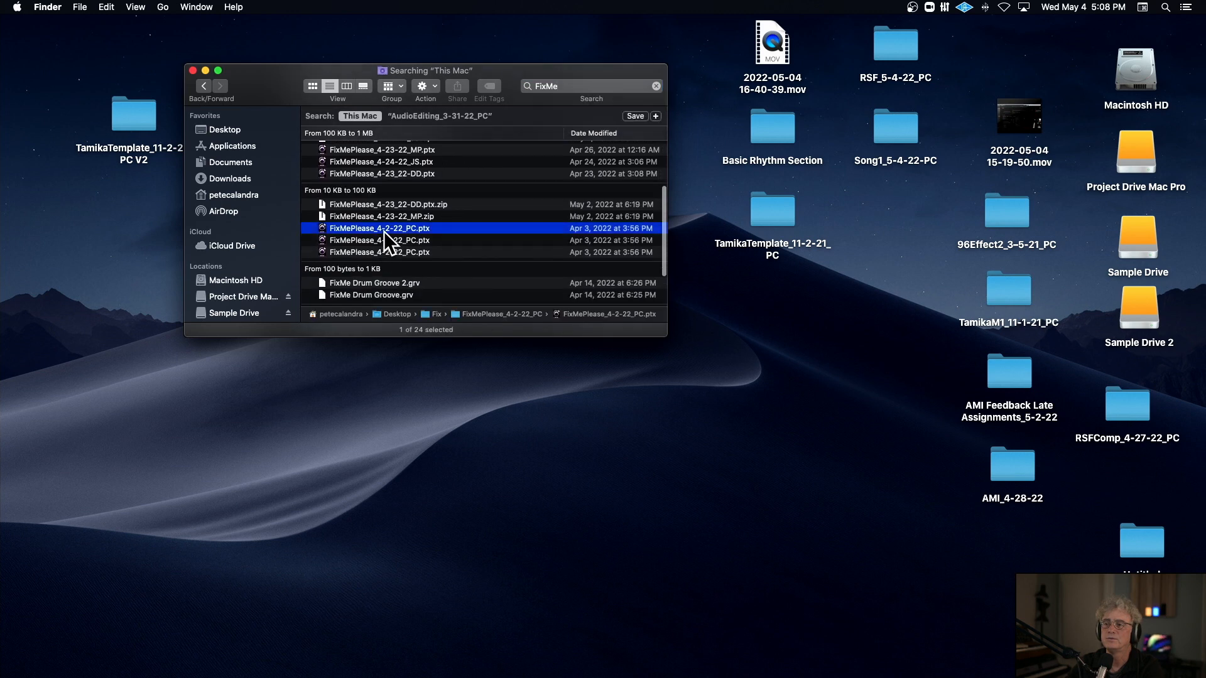
pyautogui.doubleClick(453, 314)
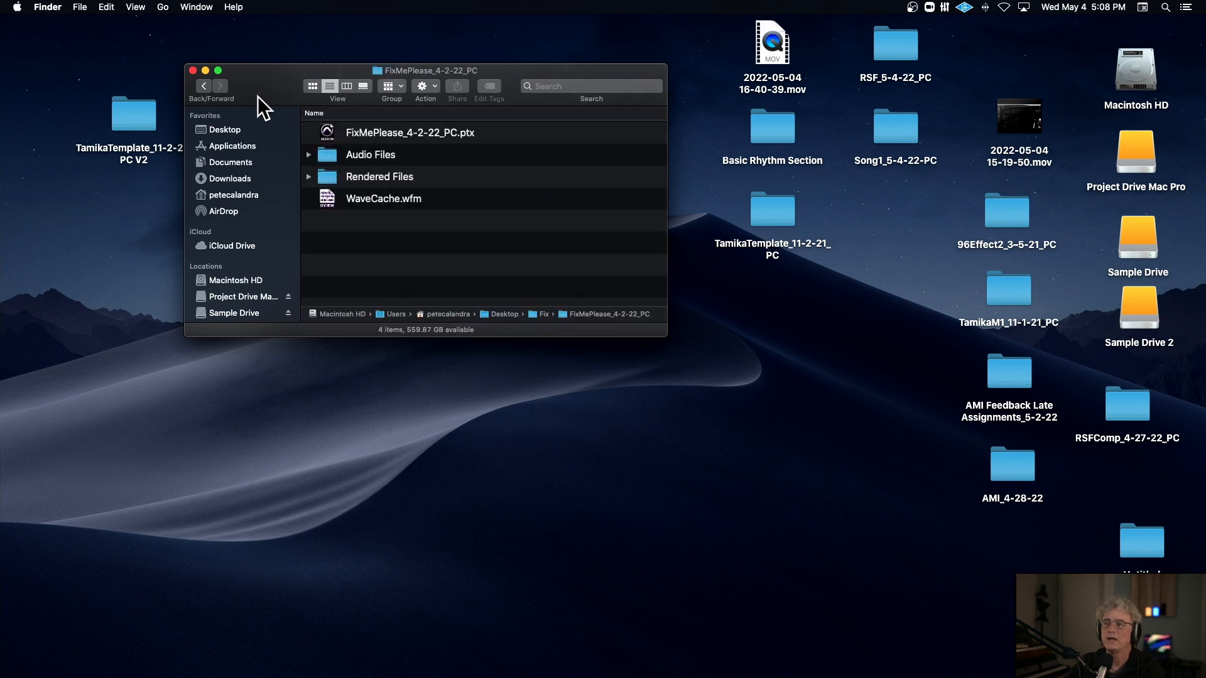
# Open the FixMePlease_4-2-22_PC.ptx session from its folder, close the folder window and decline saving the detailed report
pyautogui.moveTo(255, 93); pyautogui.dragTo(372, 208)
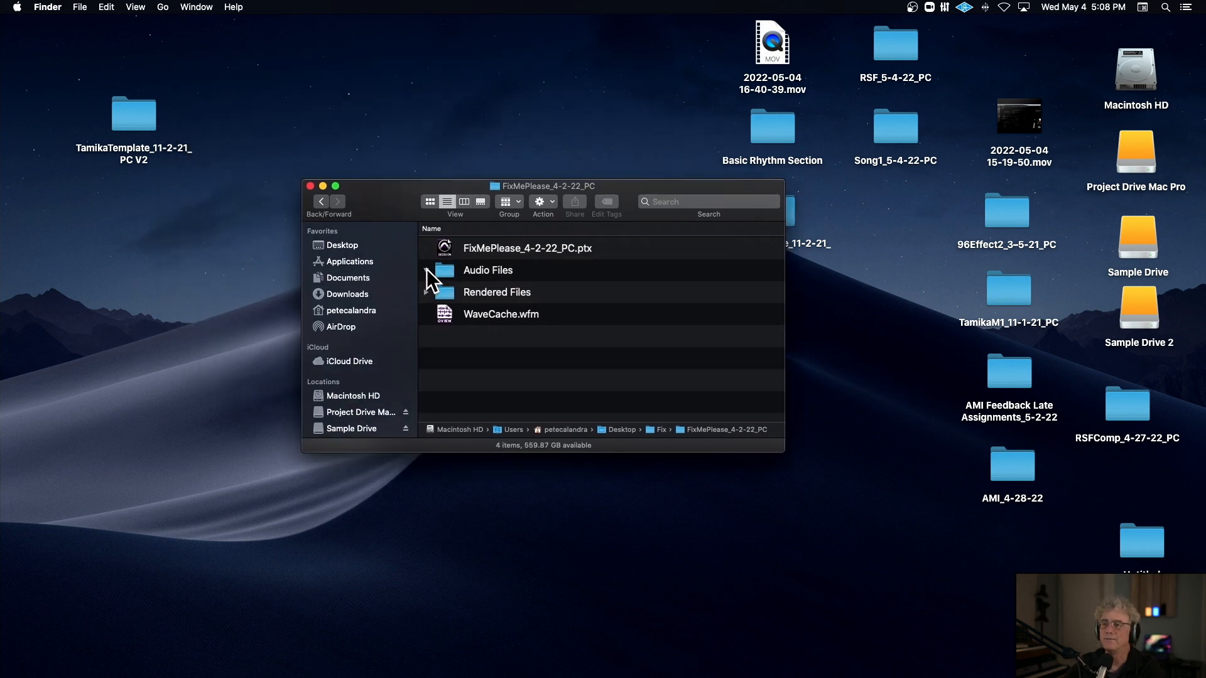
pyautogui.click(427, 270)
pyautogui.click(427, 269)
pyautogui.click(433, 248)
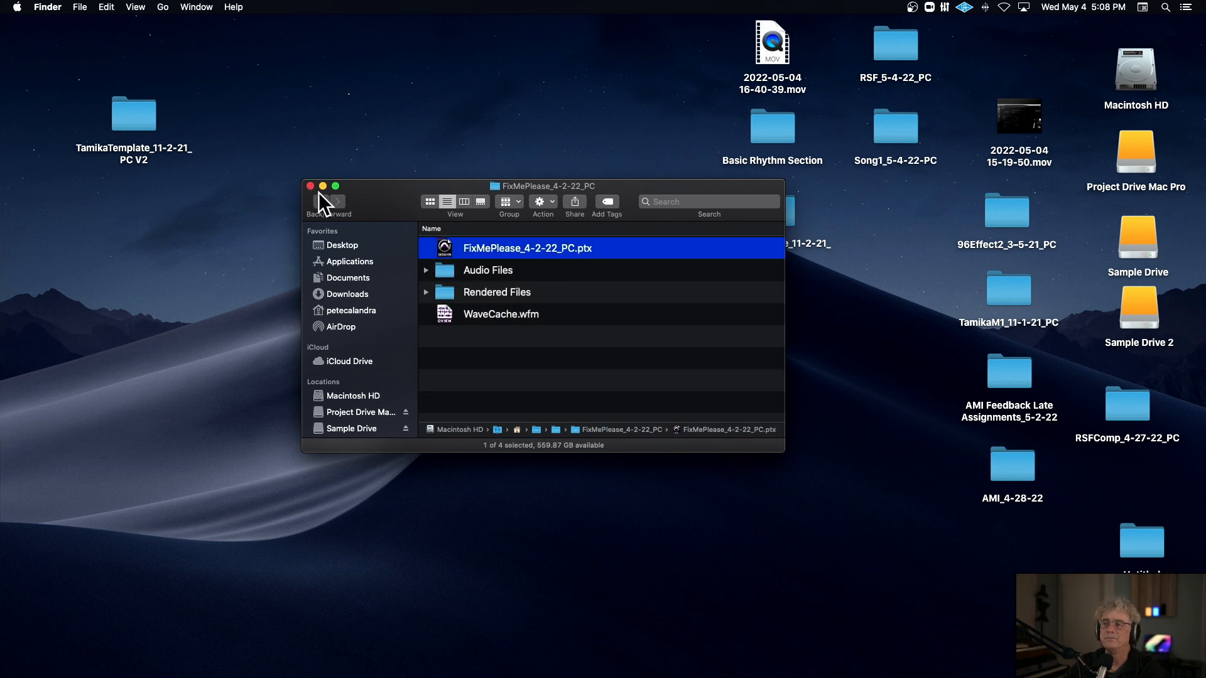
pyautogui.doubleClick(435, 246)
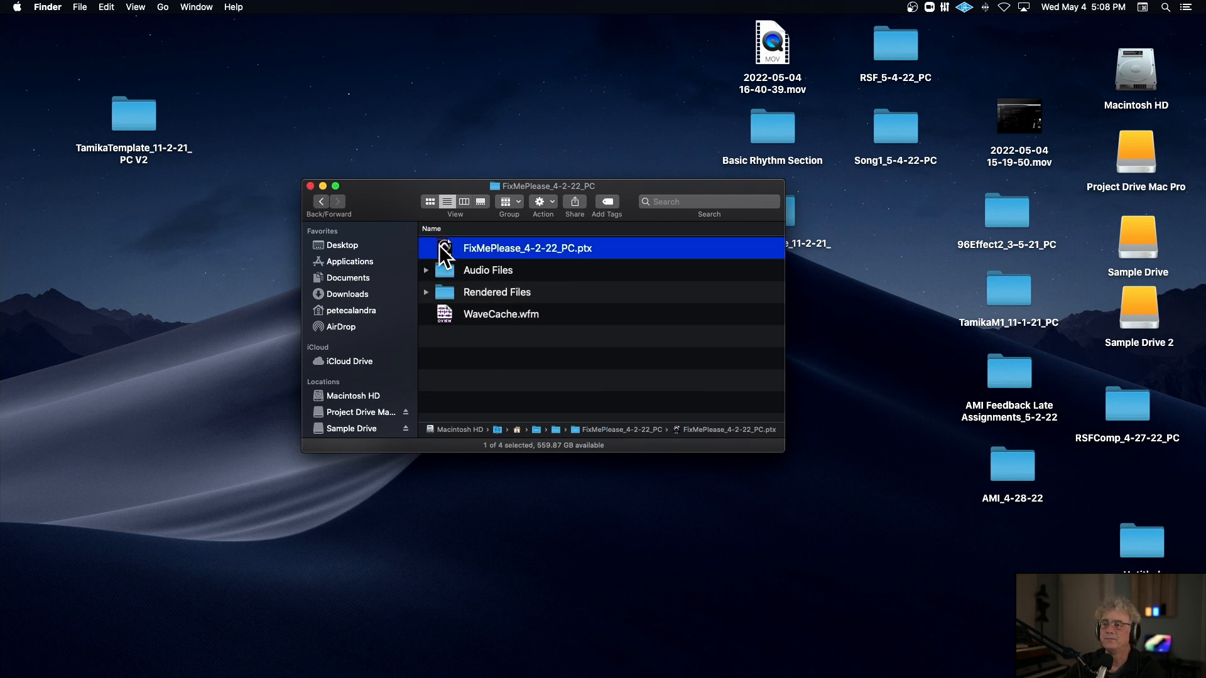
pyautogui.click(310, 186)
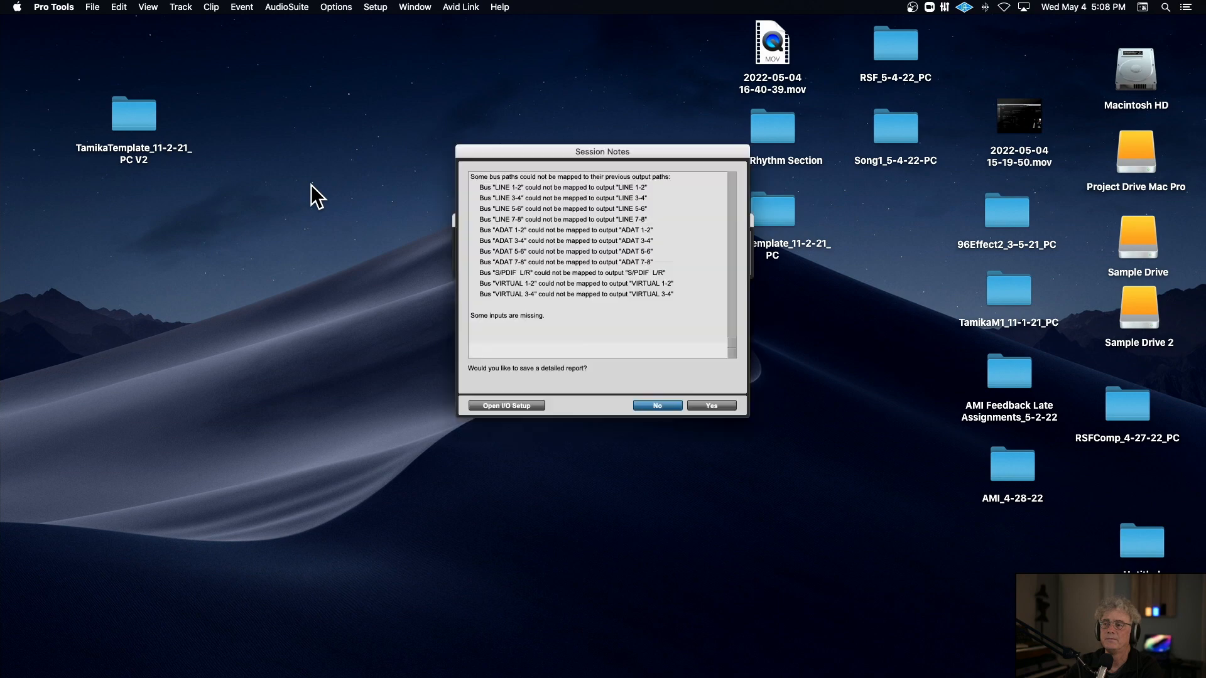
pyautogui.click(657, 406)
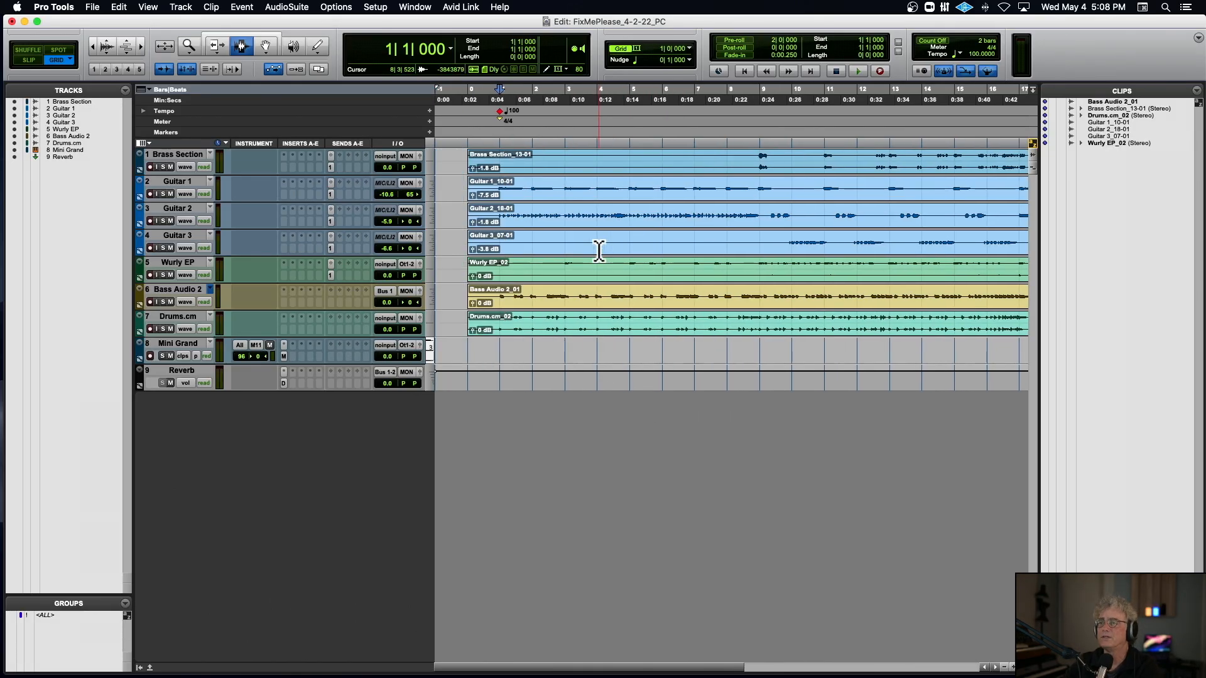
# Minimize the session's Edit window and view the contents of the AudioEditing_3-31-22_PC desktop folder, closing its window when done
pyautogui.hotkey('ctrl', 'Up')
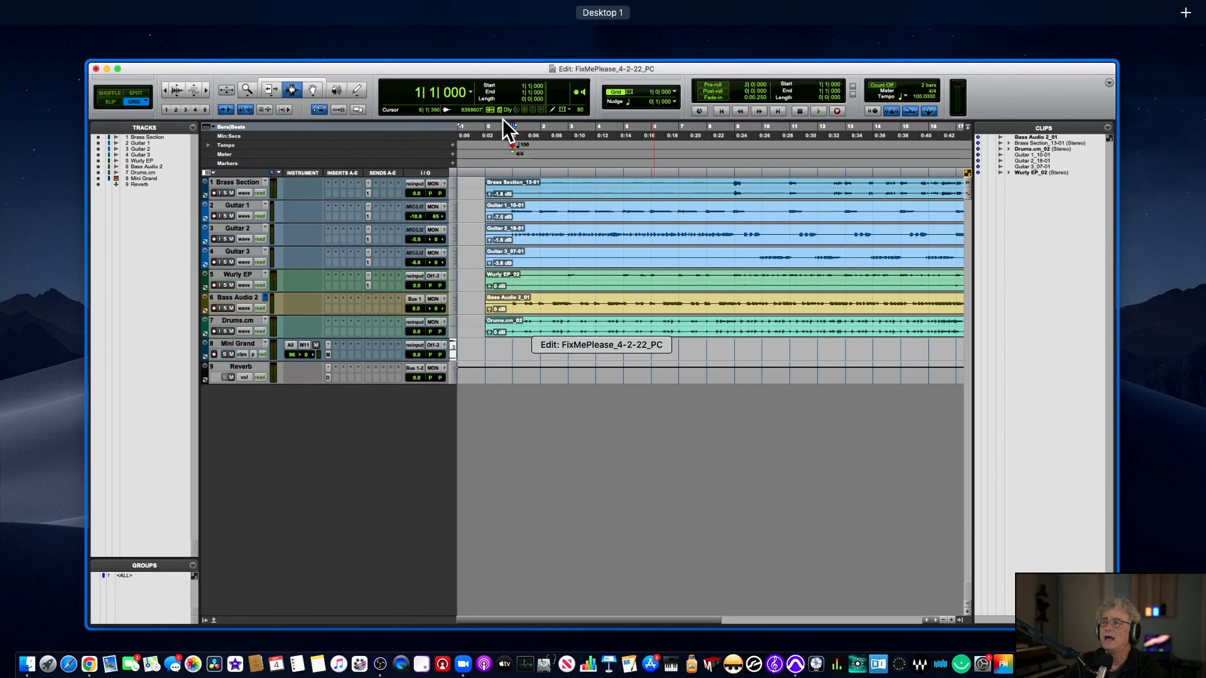
pyautogui.hotkey('ctrl', 'Up')
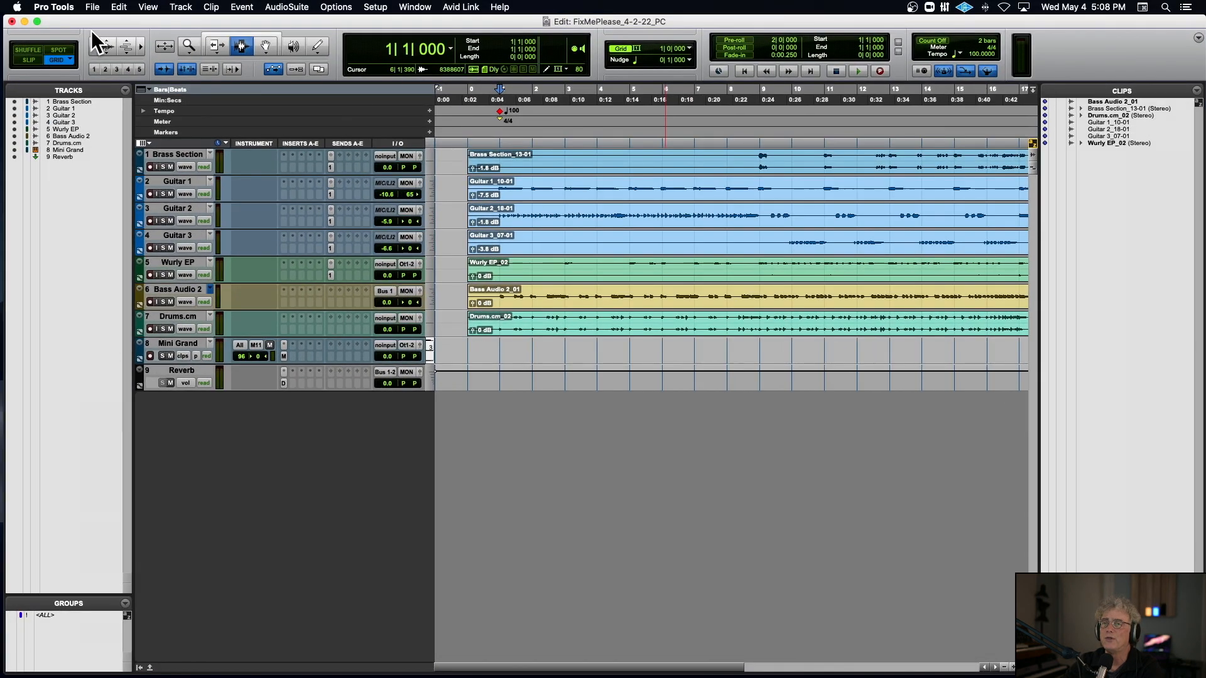
pyautogui.click(24, 21)
pyautogui.click(529, 253)
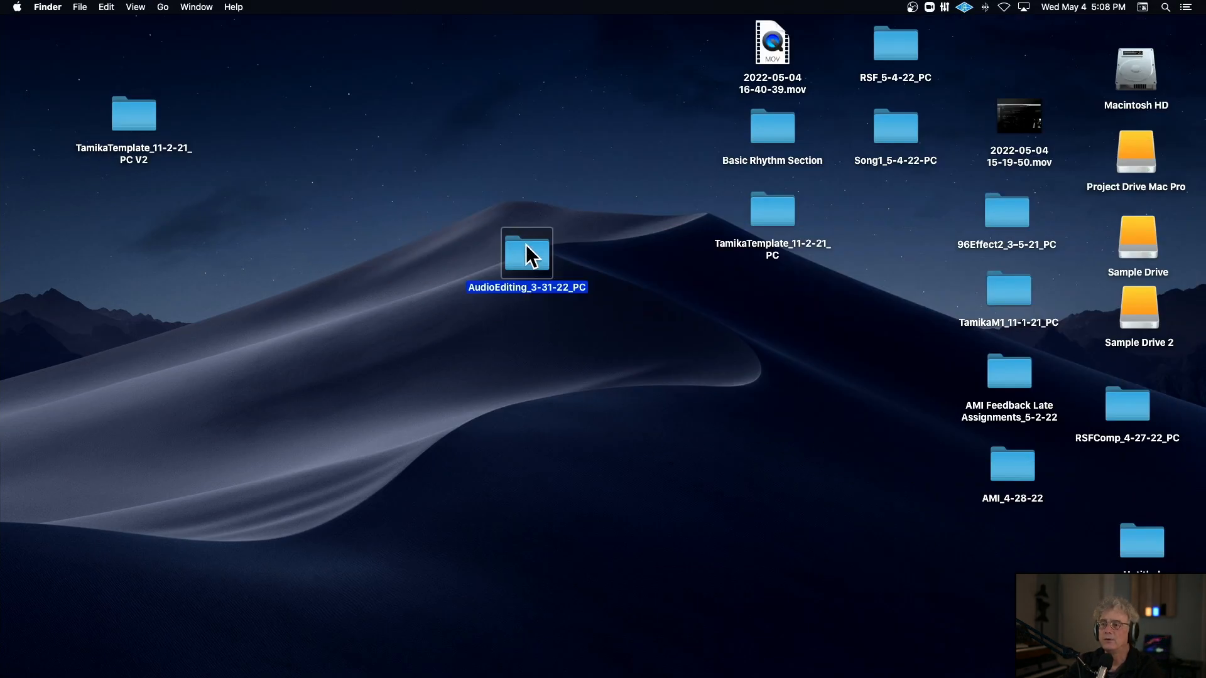
pyautogui.doubleClick(529, 254)
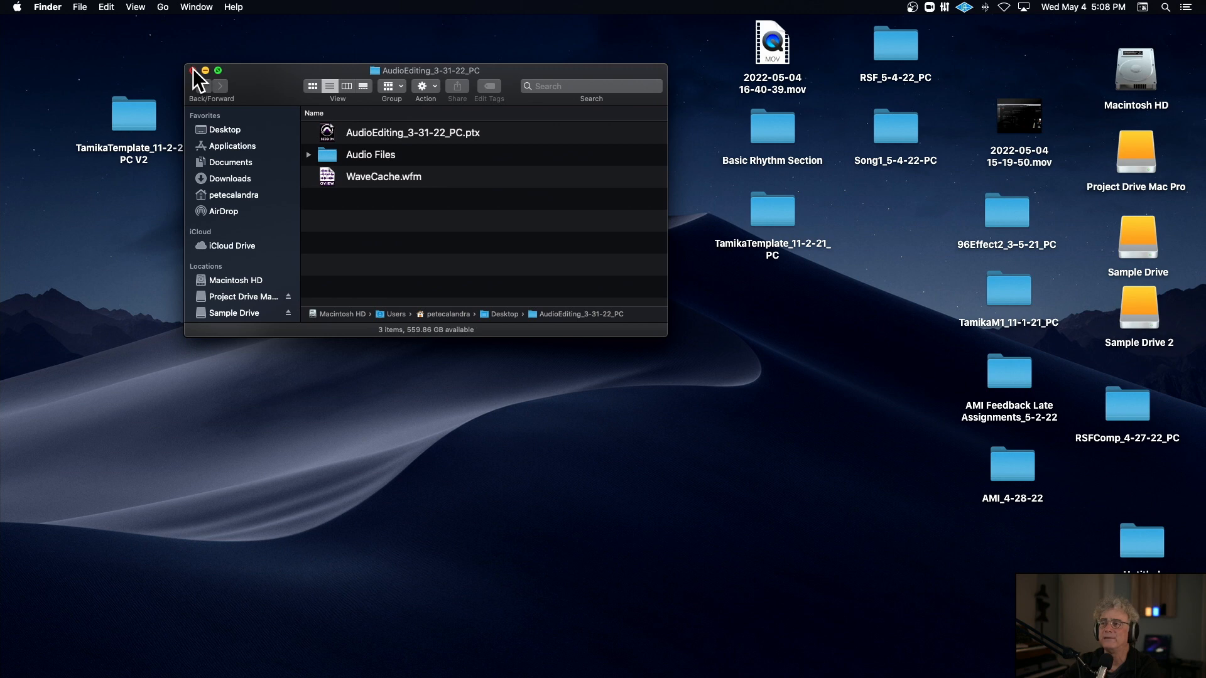
pyautogui.click(193, 70)
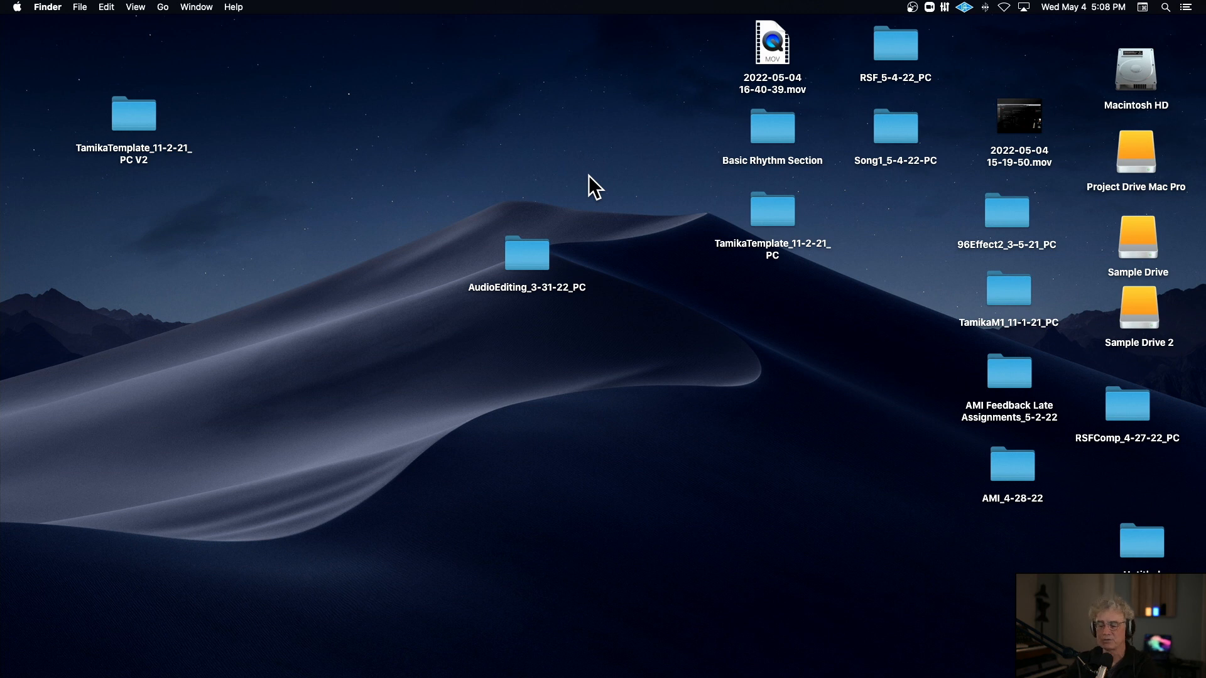
# Search for "FixMe" in a new Finder window and open the enclosing folder of FixMePlease_4-2-22_PC.ptx
pyautogui.press('super+n')
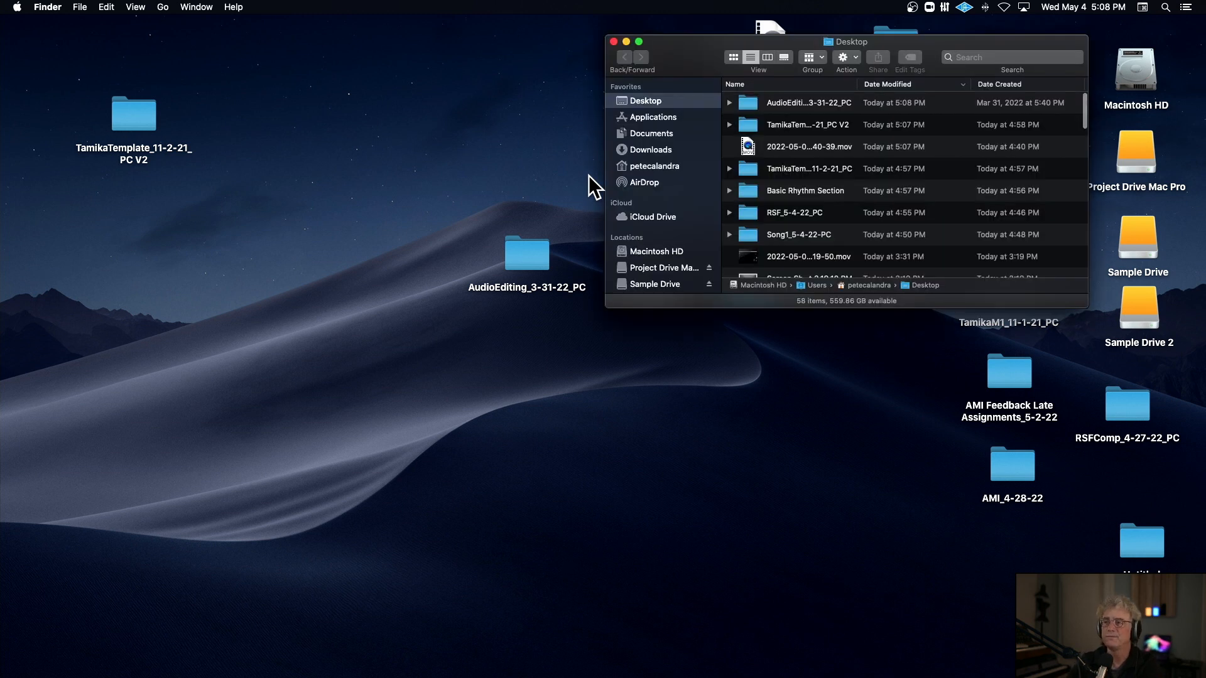
pyautogui.click(968, 58)
pyautogui.write('Fix Me')
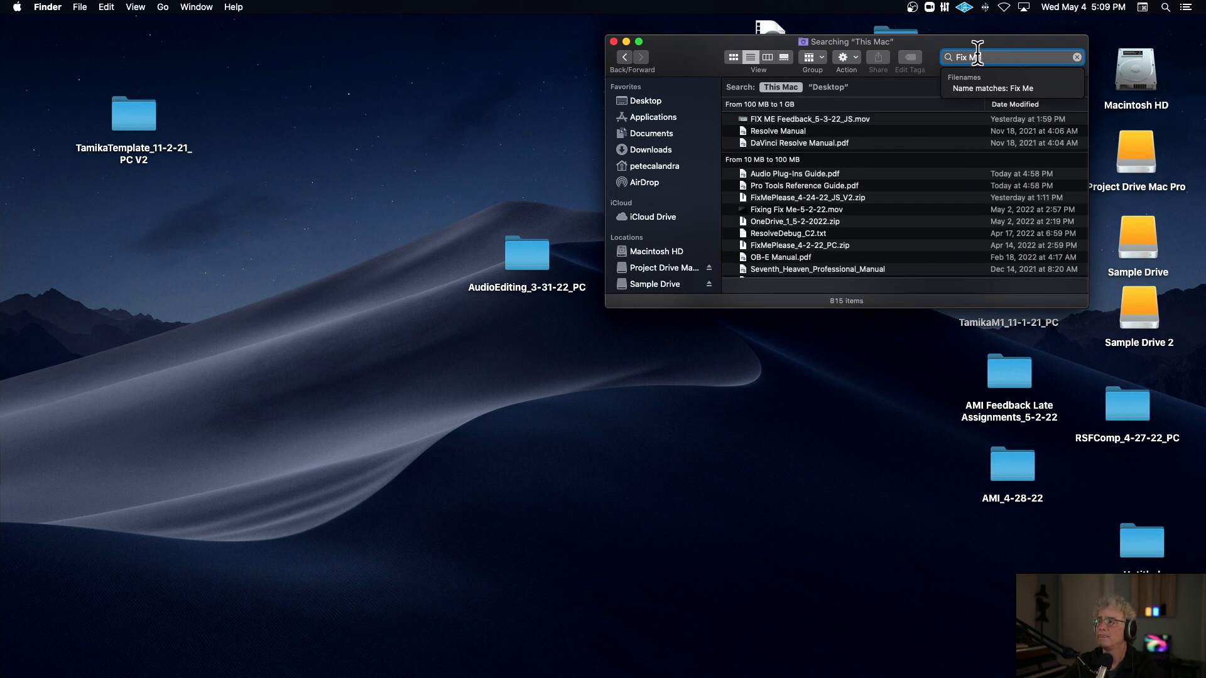
pyautogui.press('BackSpace')
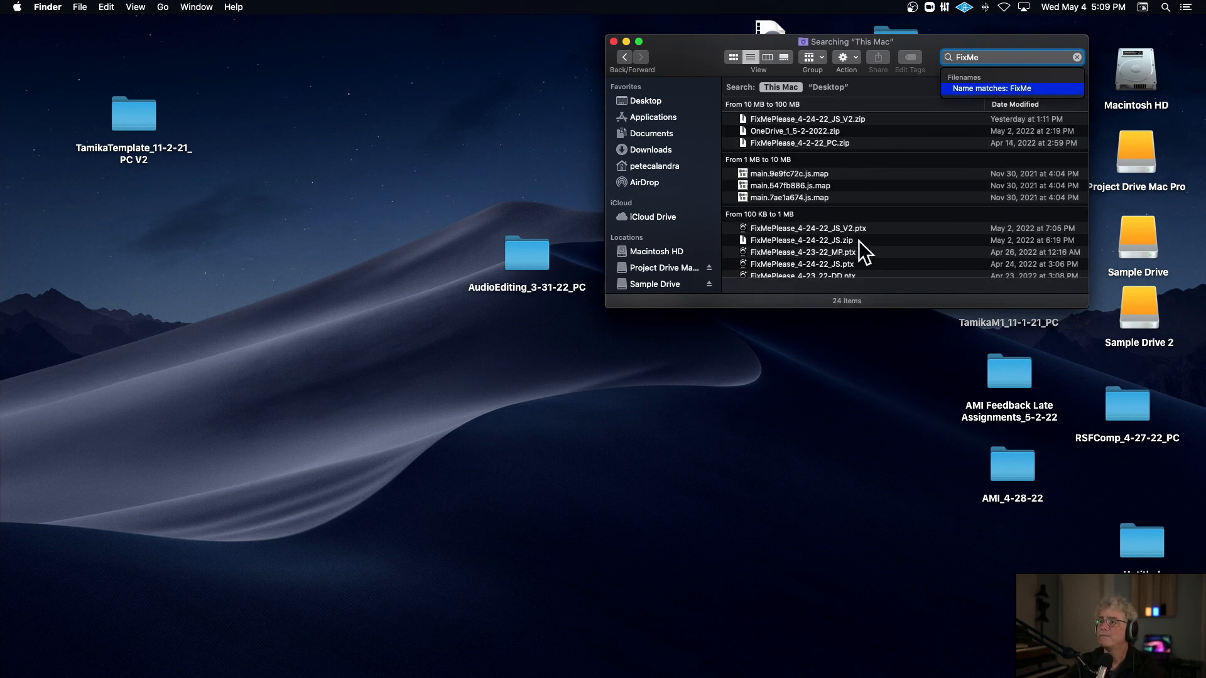
pyautogui.scroll(-5, 858, 240)
pyautogui.click(816, 214)
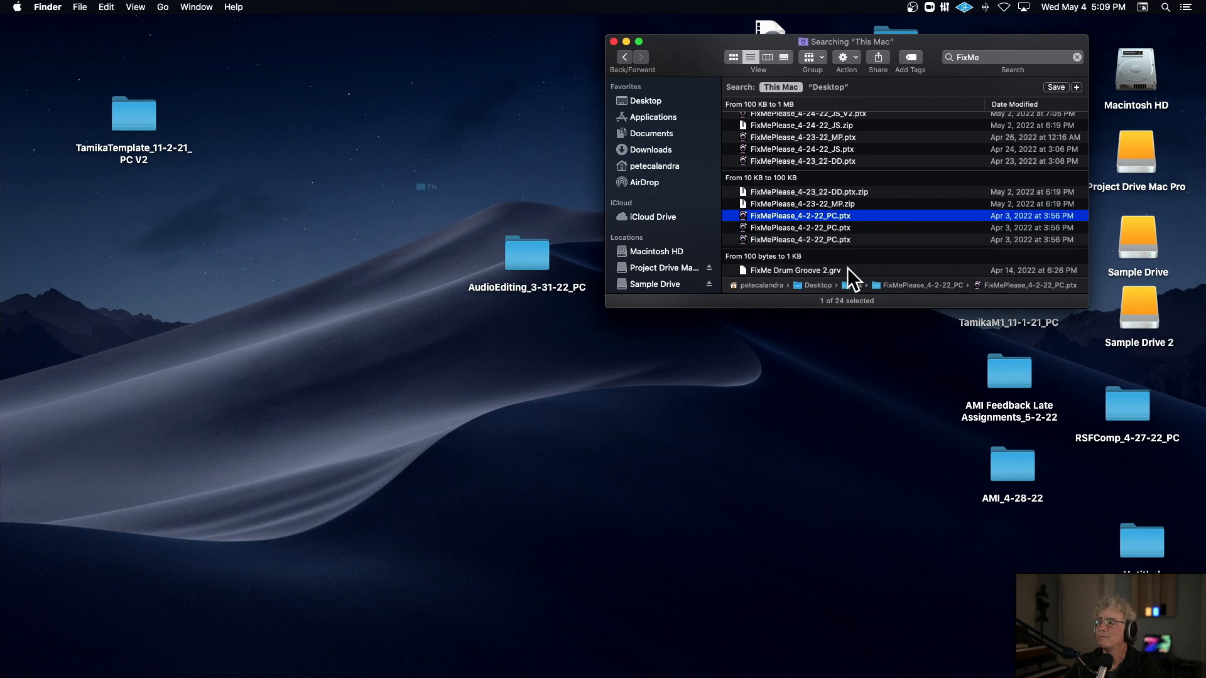
pyautogui.doubleClick(876, 284)
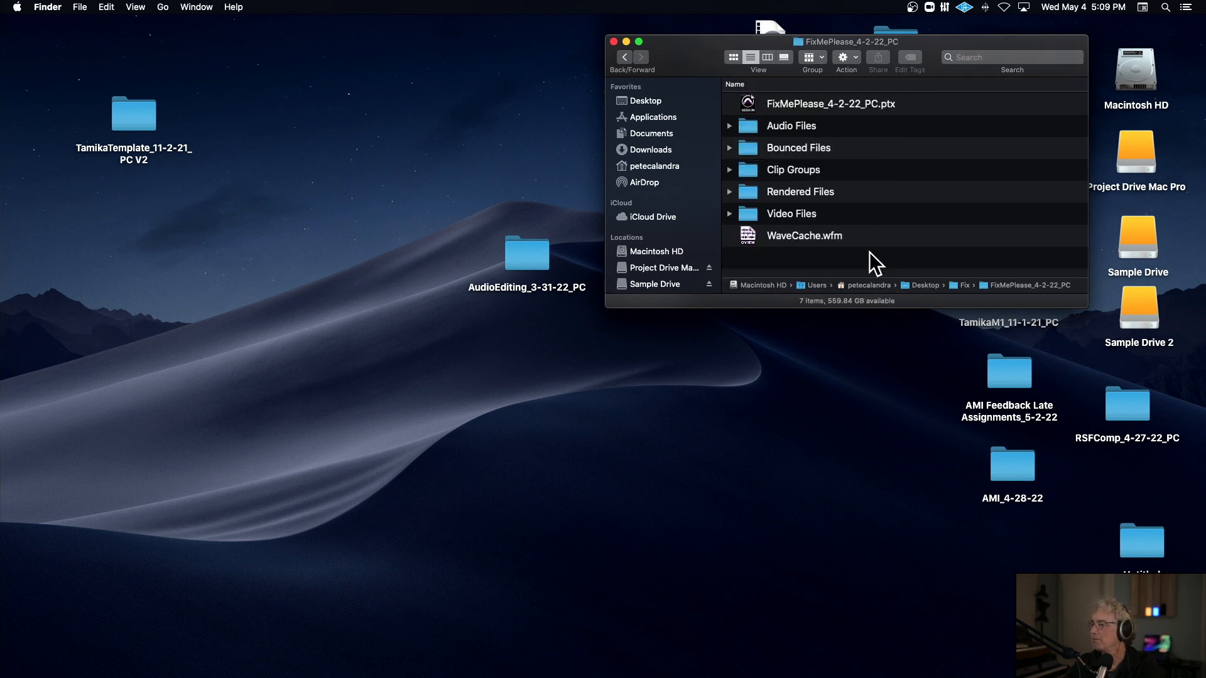
# Reopen the FixMePlease_4-2-22_PC.ptx session, discarding changes to the open session and declining the detailed report
pyautogui.moveTo(711, 62); pyautogui.dragTo(344, 80)
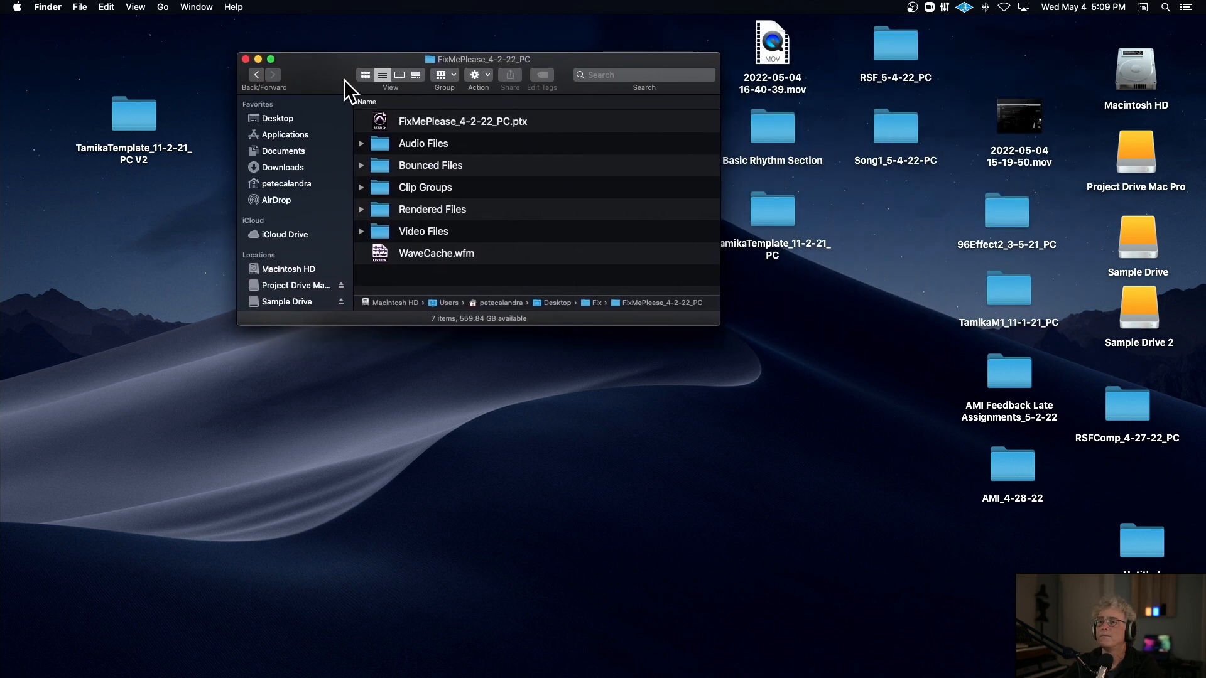
pyautogui.doubleClick(382, 120)
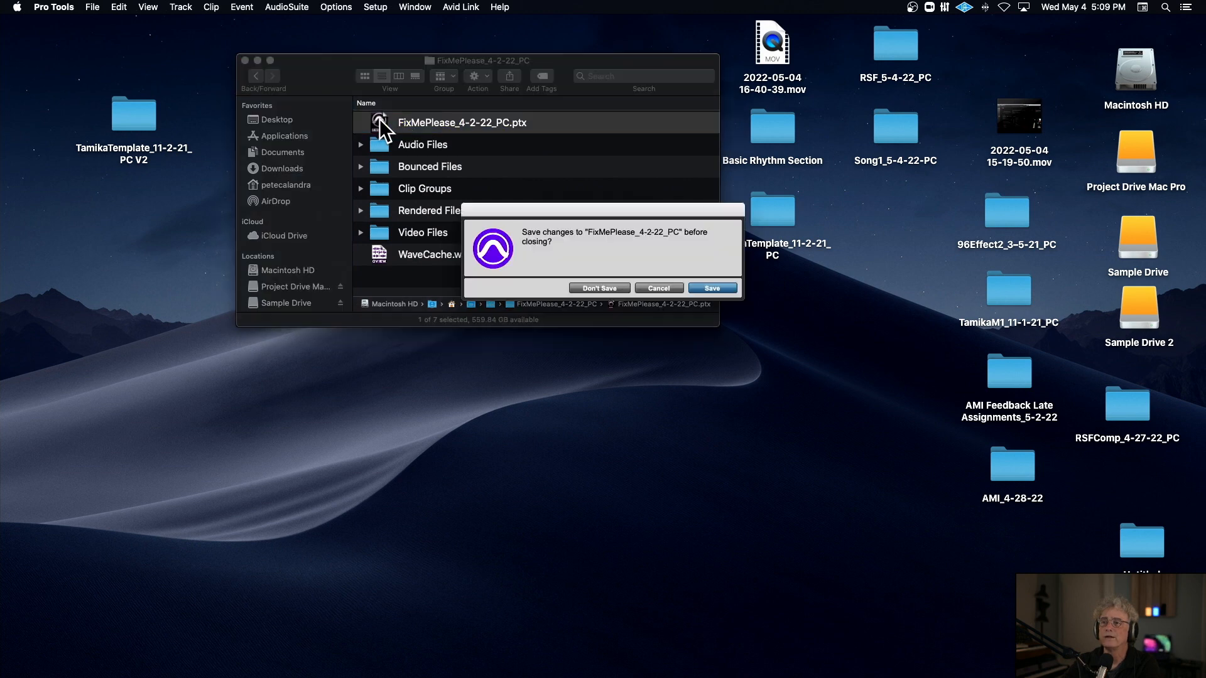
pyautogui.click(597, 289)
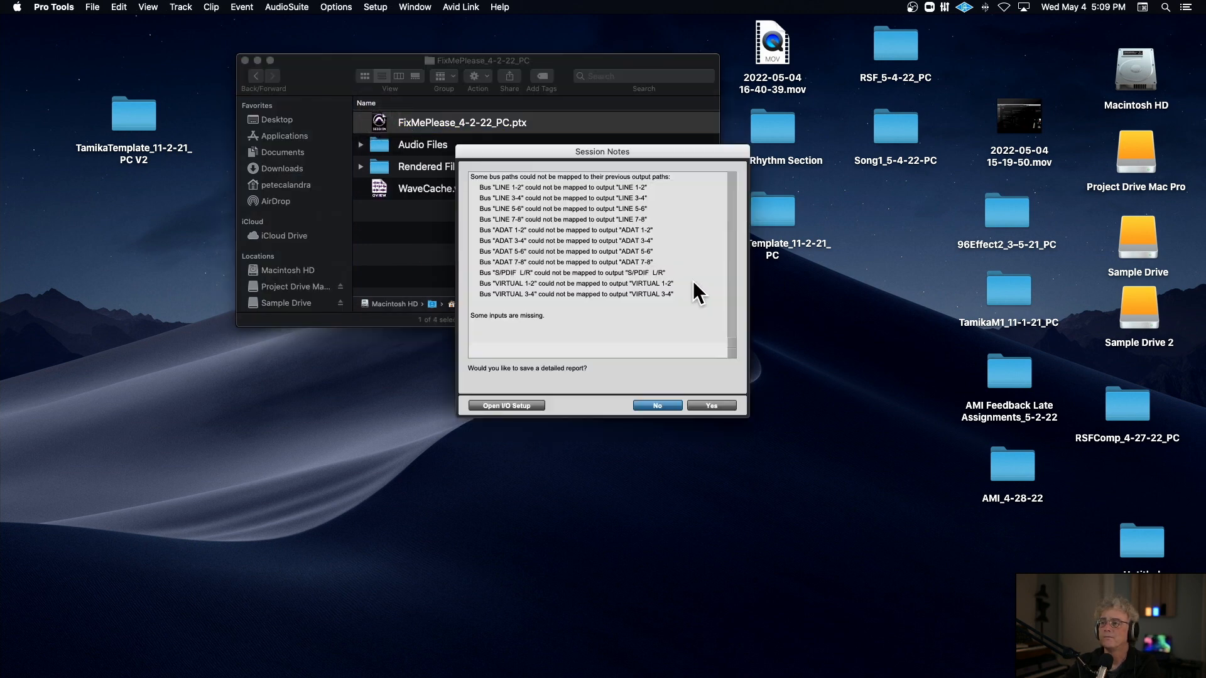
pyautogui.click(657, 405)
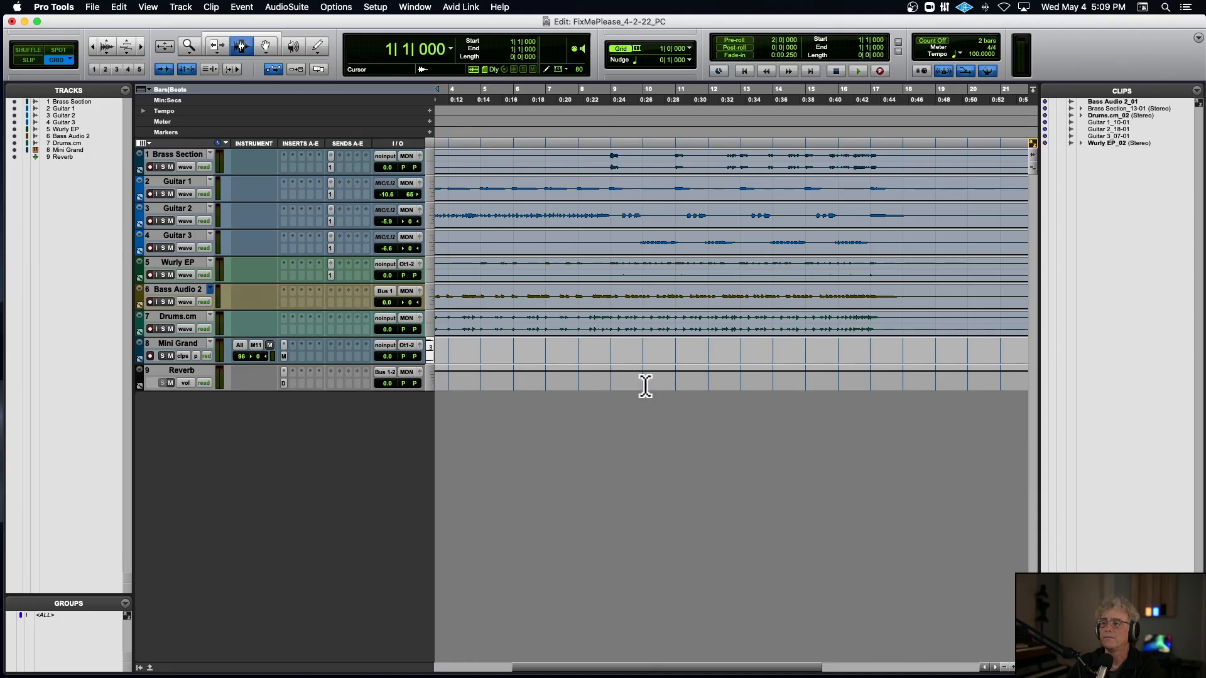
# Close the FixMePlease_4-2-22_PC session without saving and return to its Finder folder window
pyautogui.press('super+shift+w')
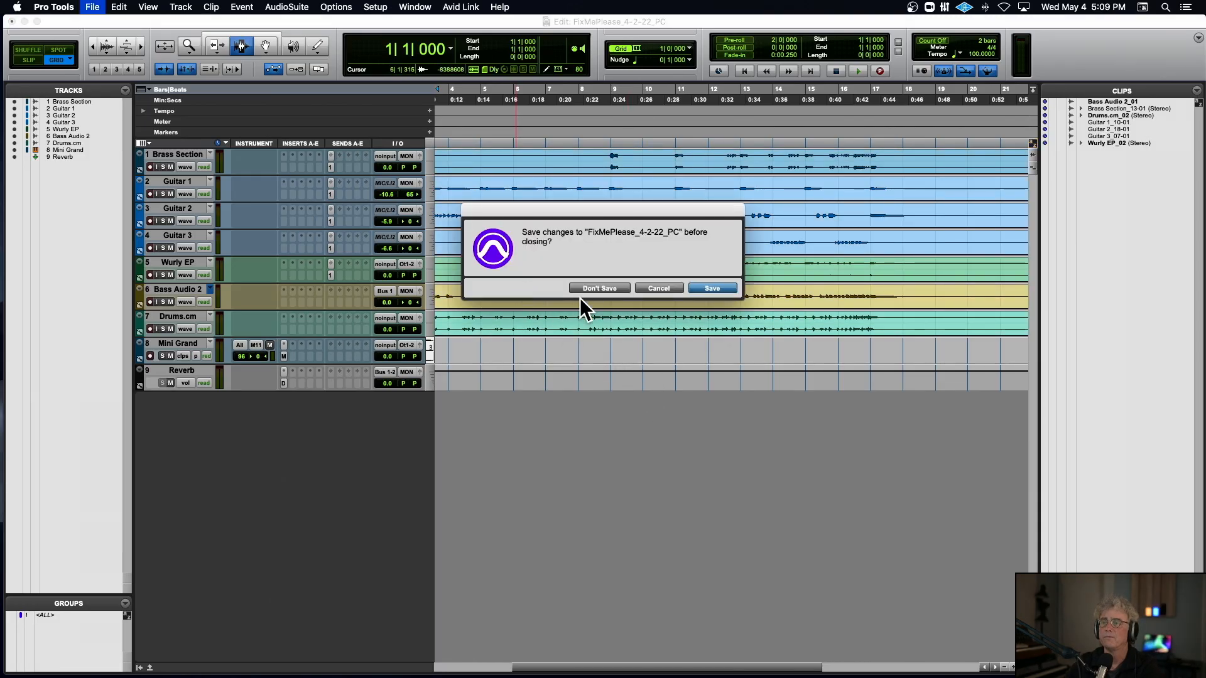
pyautogui.click(588, 288)
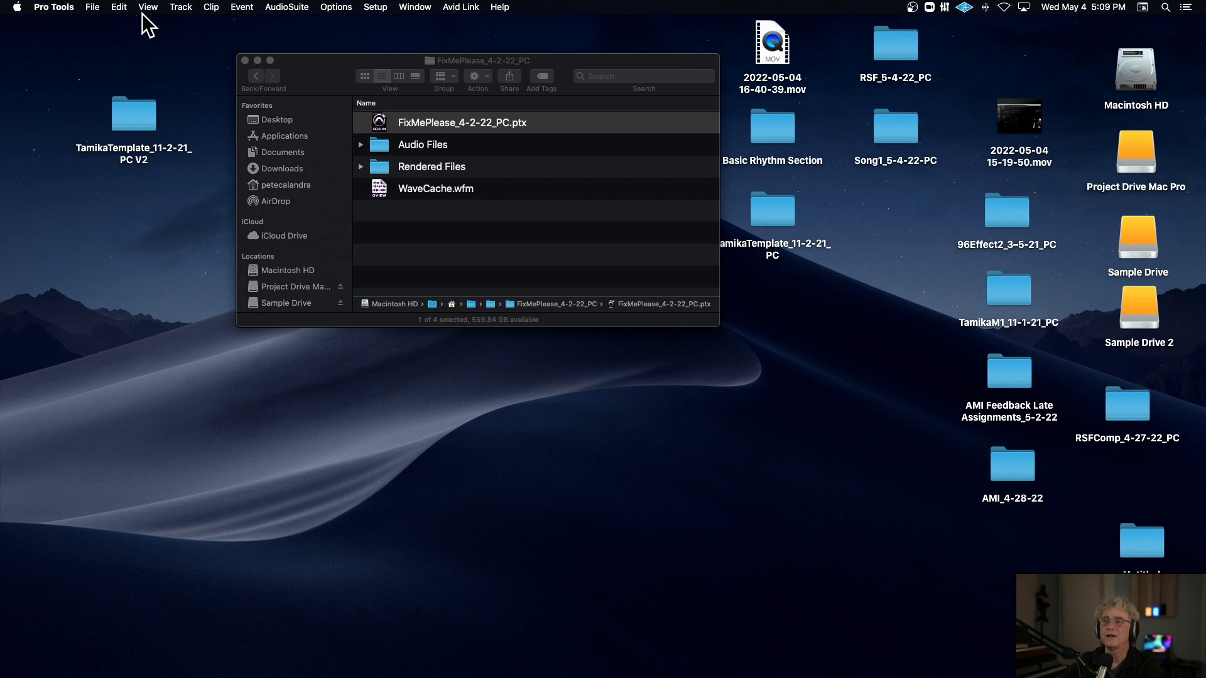
pyautogui.click(298, 70)
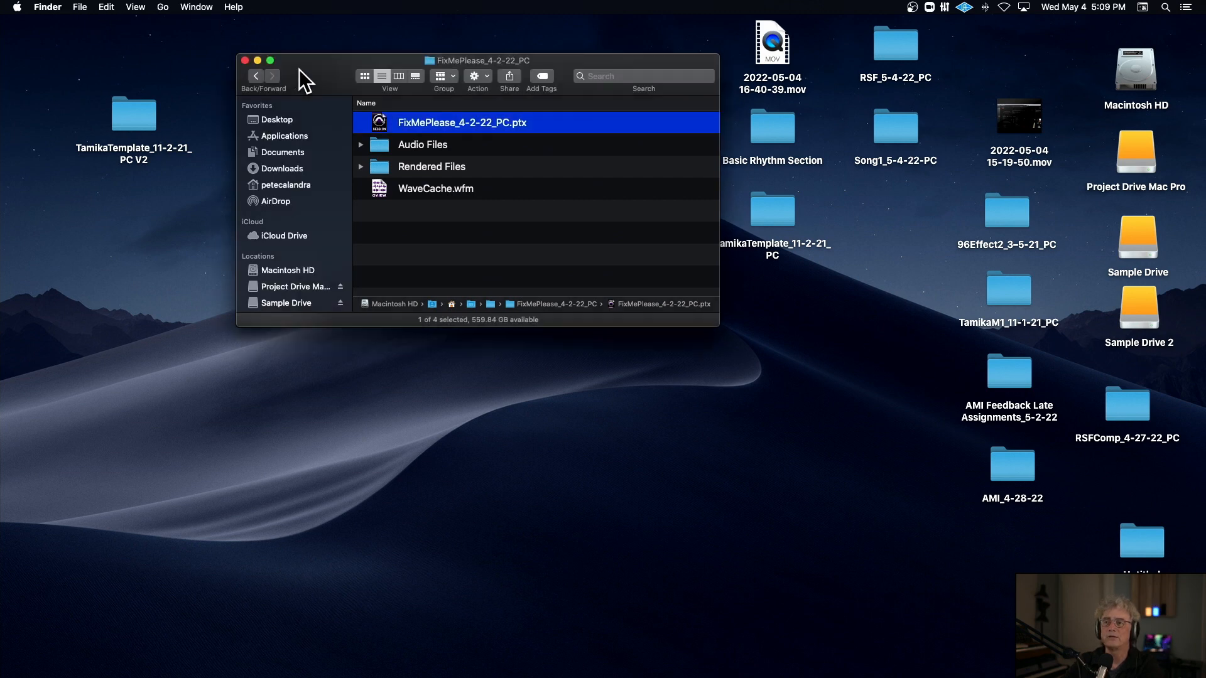
# Check the contents of the Audio Files subfolder in the FixMePlease_4-2-22_PC folder, collapse it and close the window
pyautogui.click(361, 144)
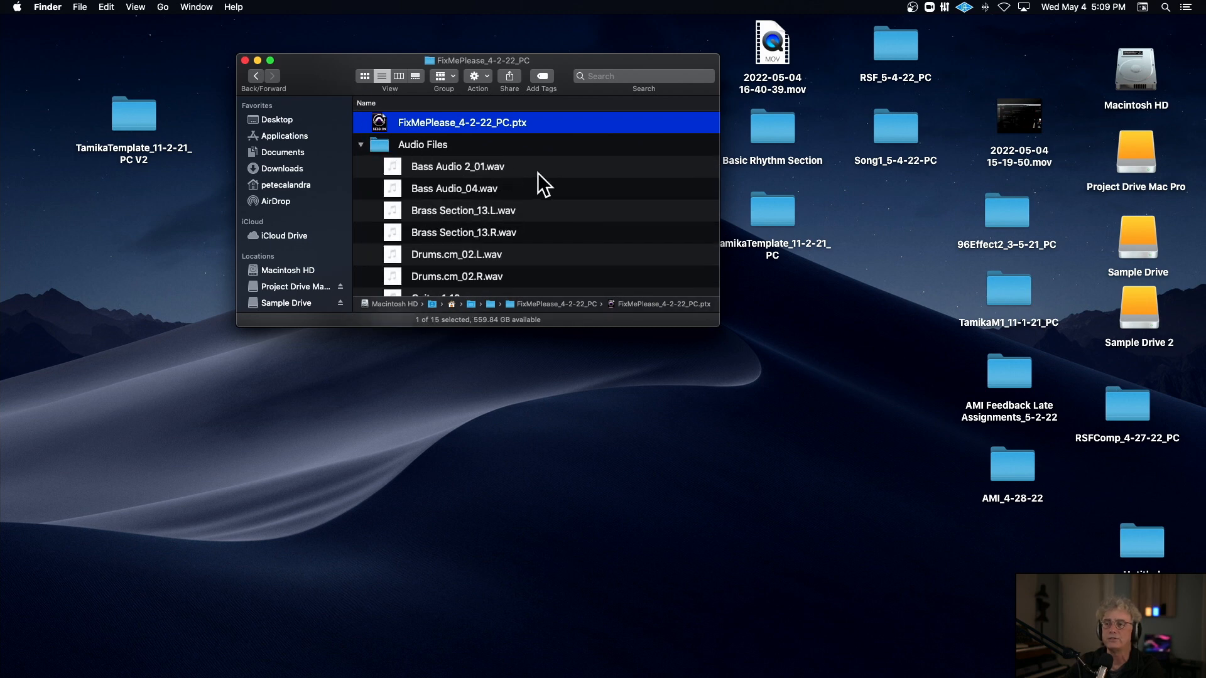
pyautogui.click(360, 144)
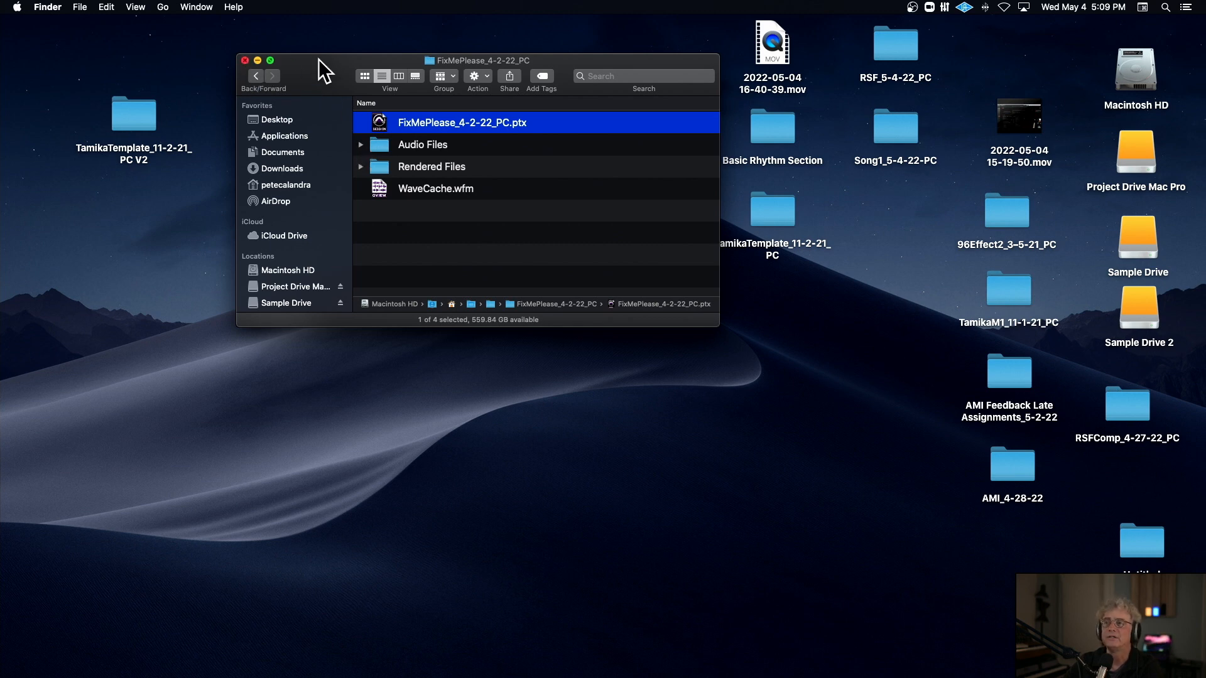
pyautogui.click(244, 60)
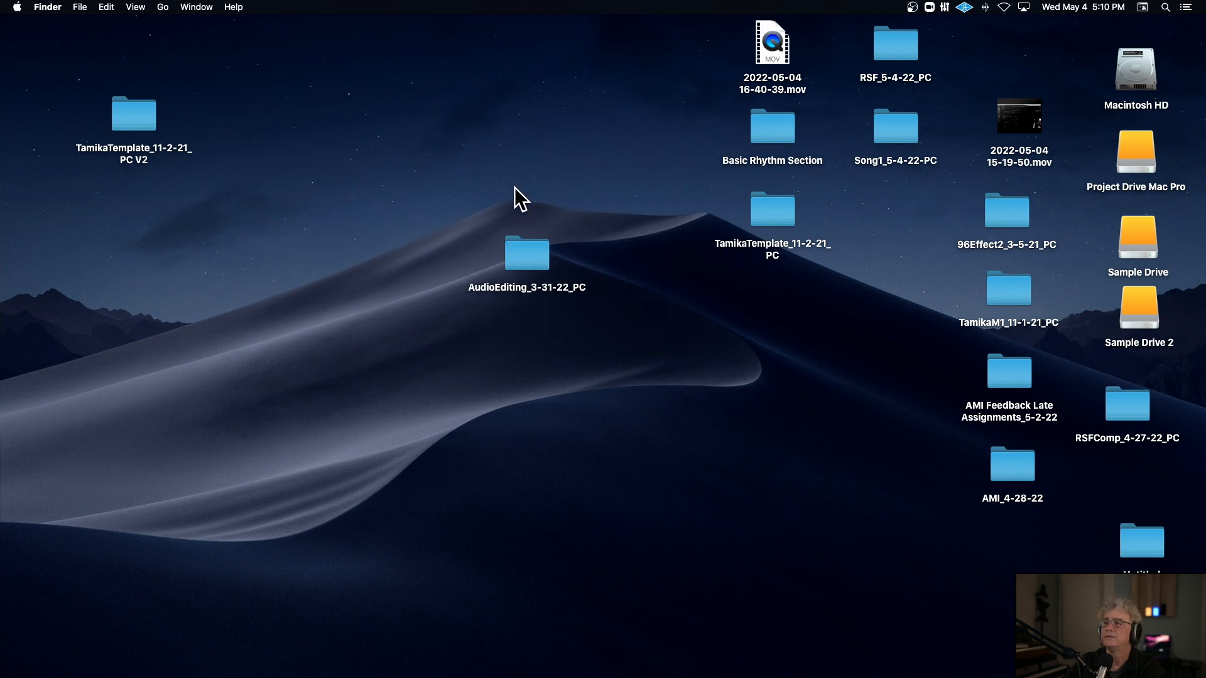
# Open the RSF_5-4-22_PC.ptx session in Pro Tools from its desktop folder and select the Boom track
pyautogui.moveTo(866, 674)
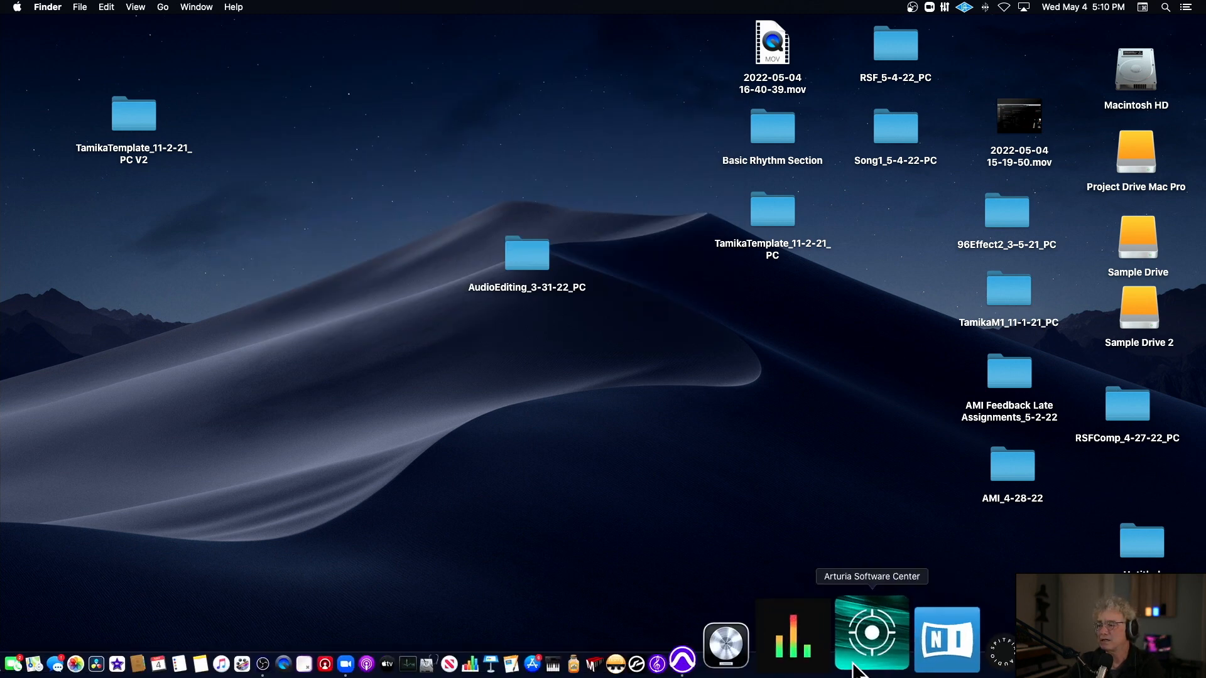
pyautogui.click(799, 660)
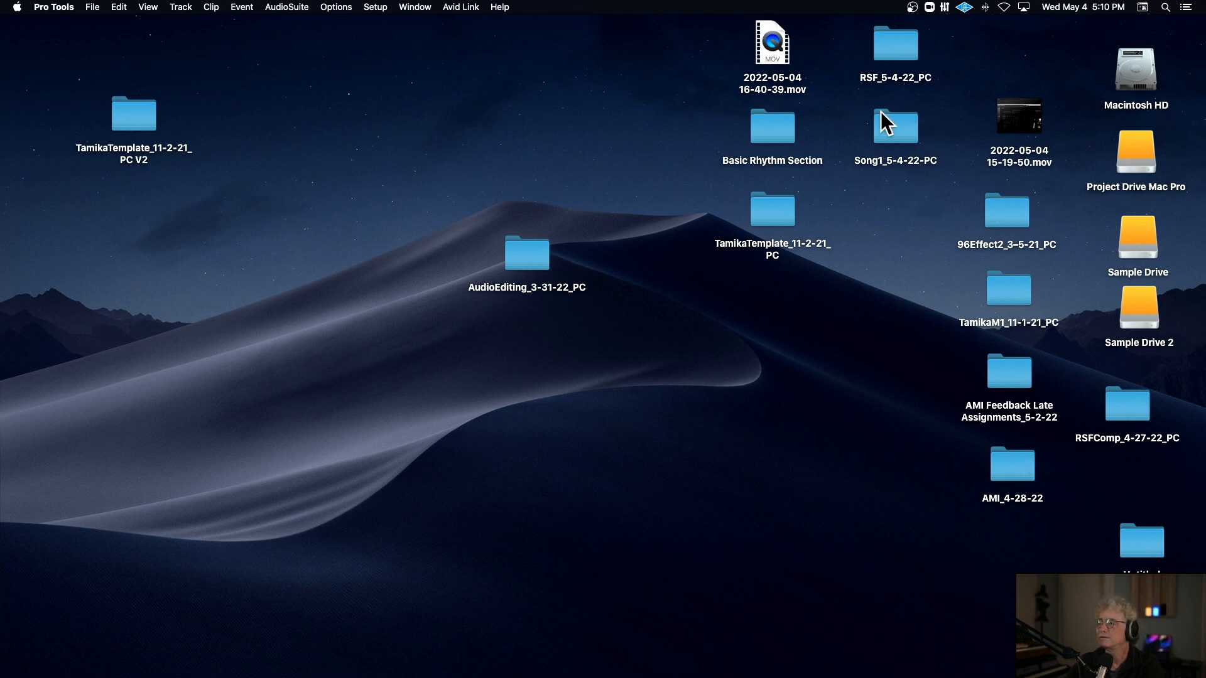
pyautogui.doubleClick(890, 59)
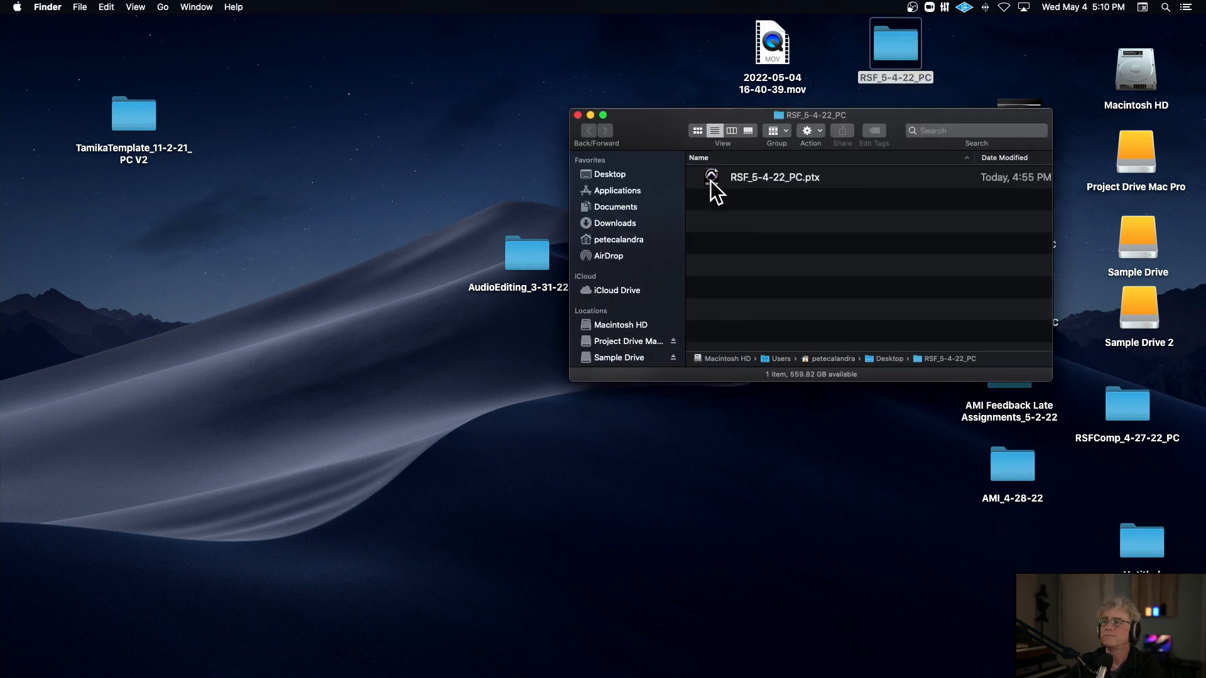
pyautogui.doubleClick(711, 180)
pyautogui.click(578, 115)
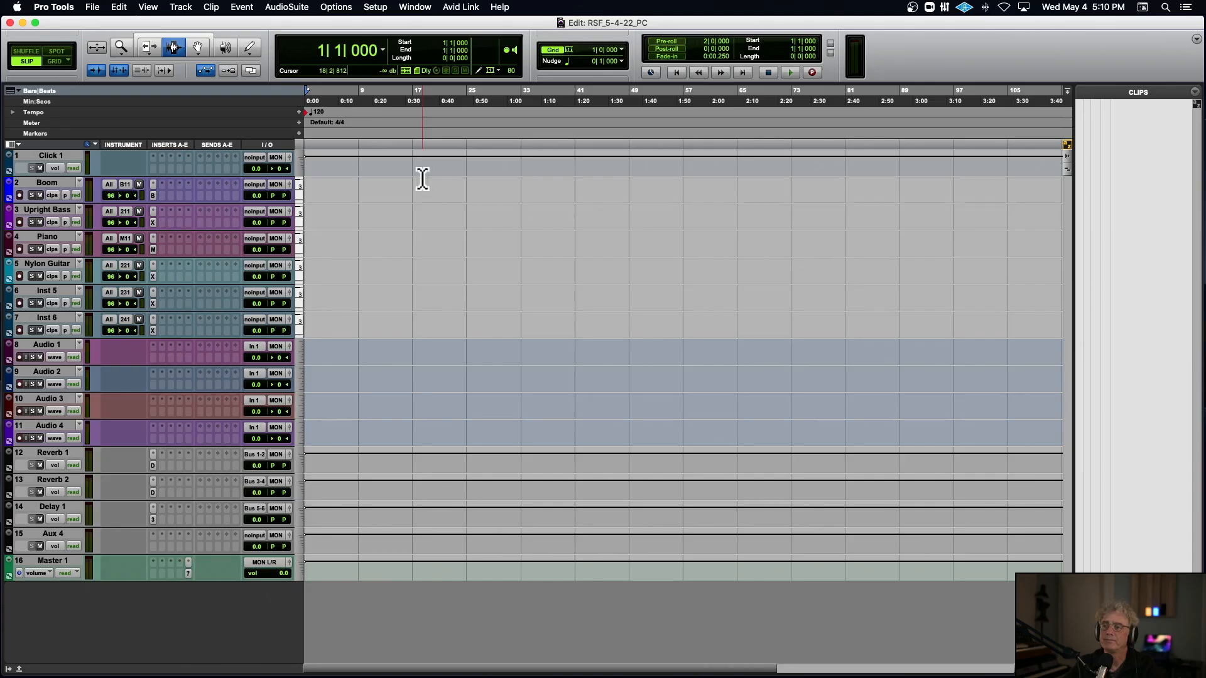
pyautogui.click(32, 181)
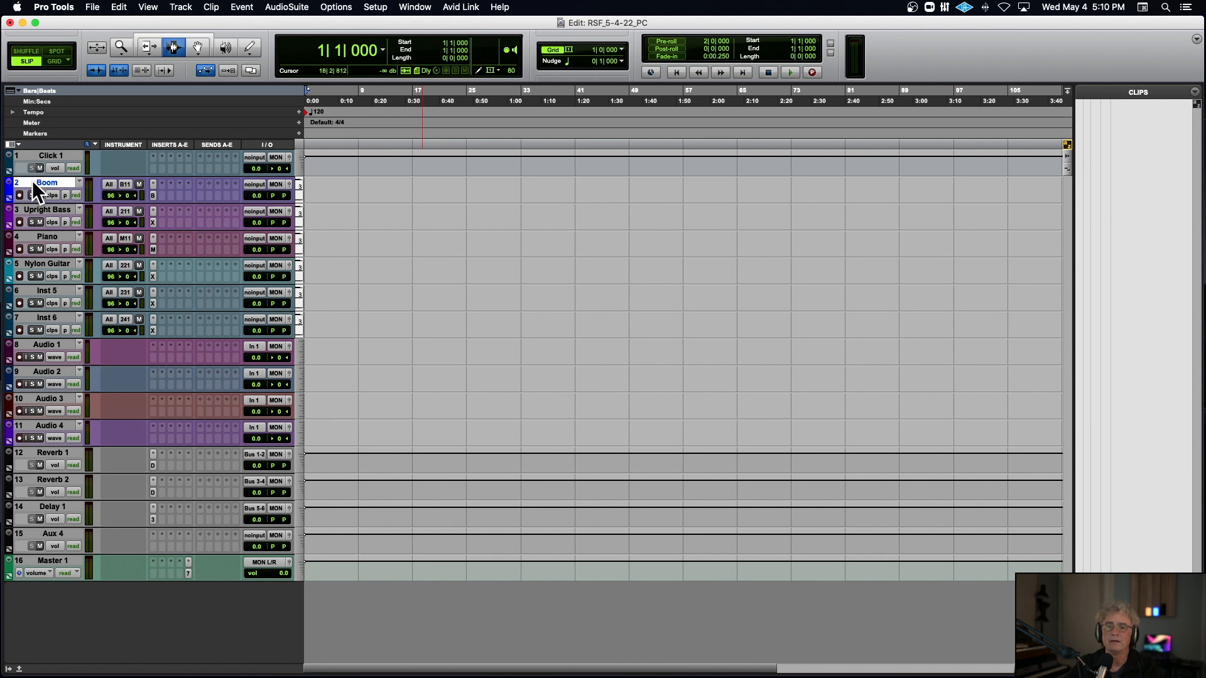
# Delete all tracks from Boom through Master 1, keeping only the Click 1 track
pyautogui.keyDown('alt'); pyautogui.click(47, 559); pyautogui.keyUp('alt')
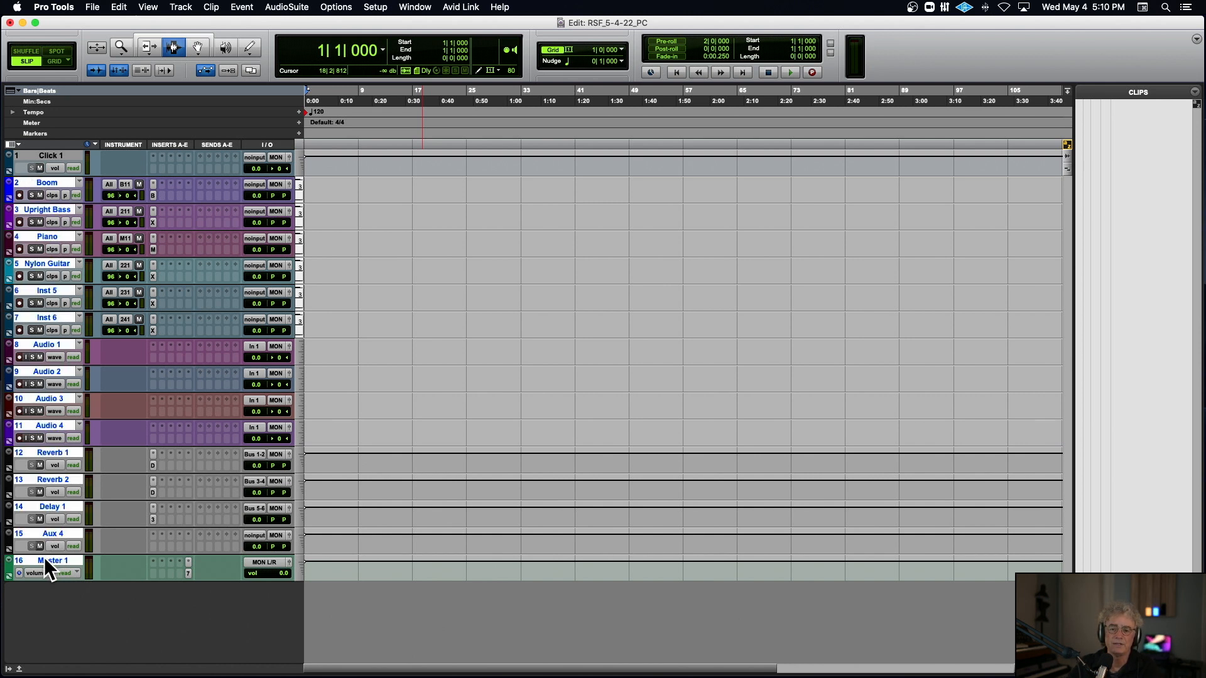
pyautogui.rightClick(45, 557)
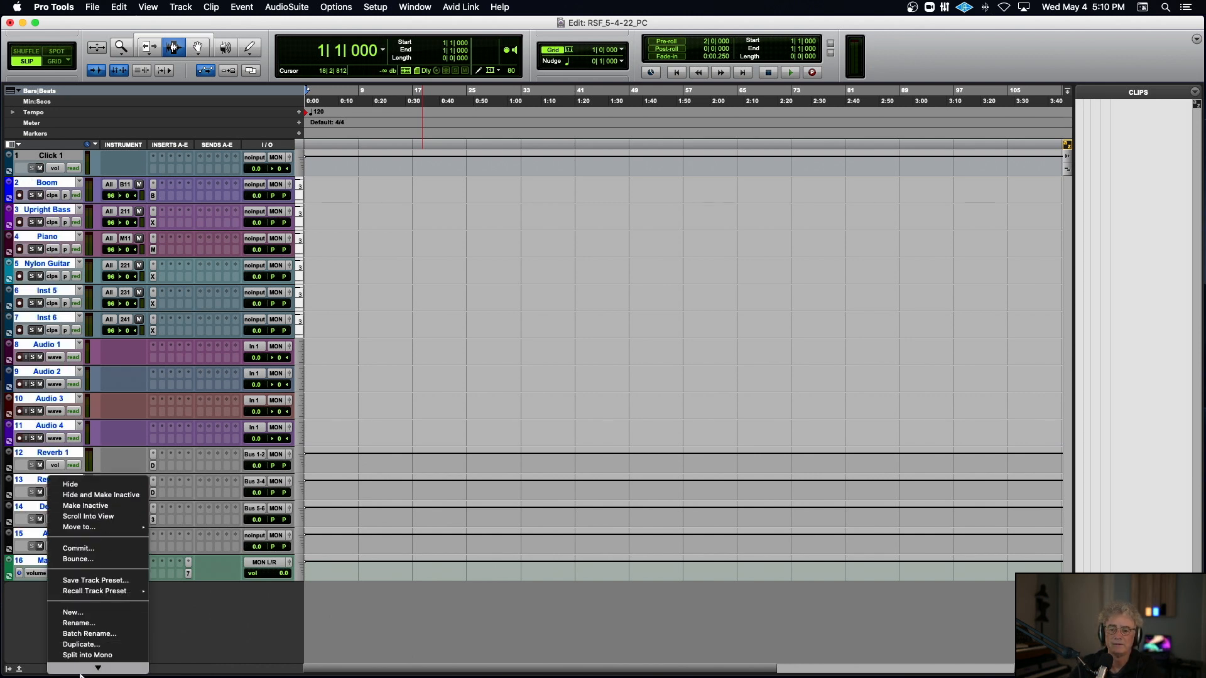
pyautogui.click(88, 645)
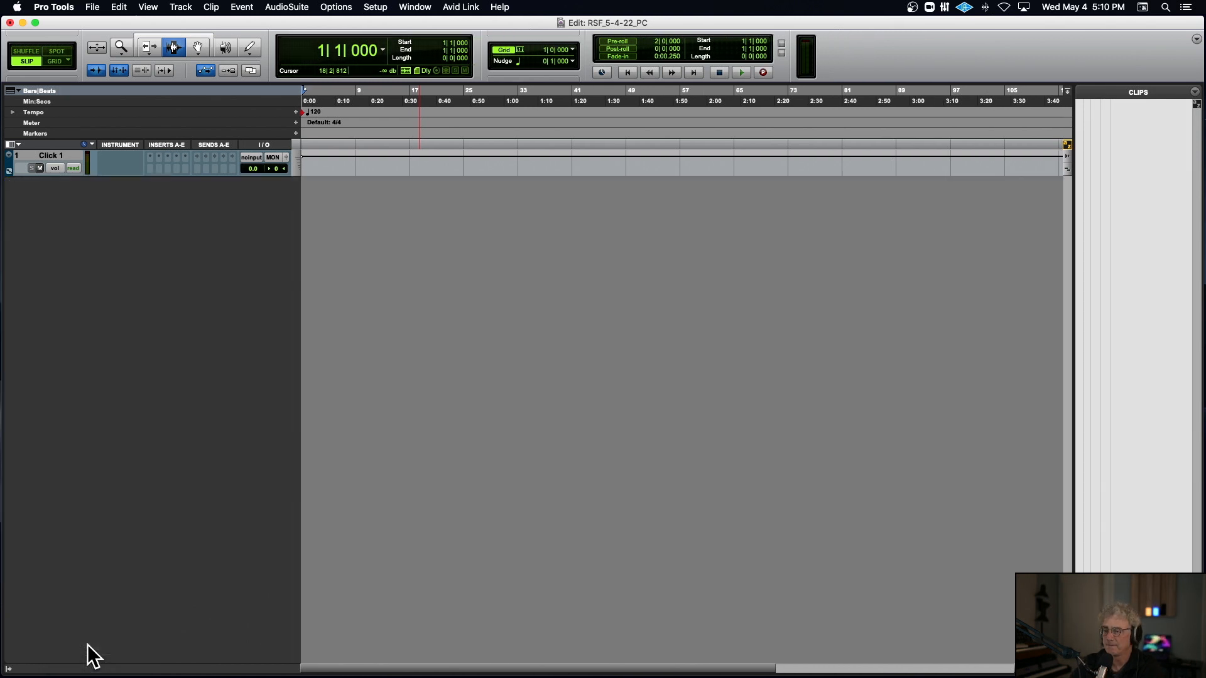
pyautogui.press('KP_Enter')
pyautogui.click(636, 452)
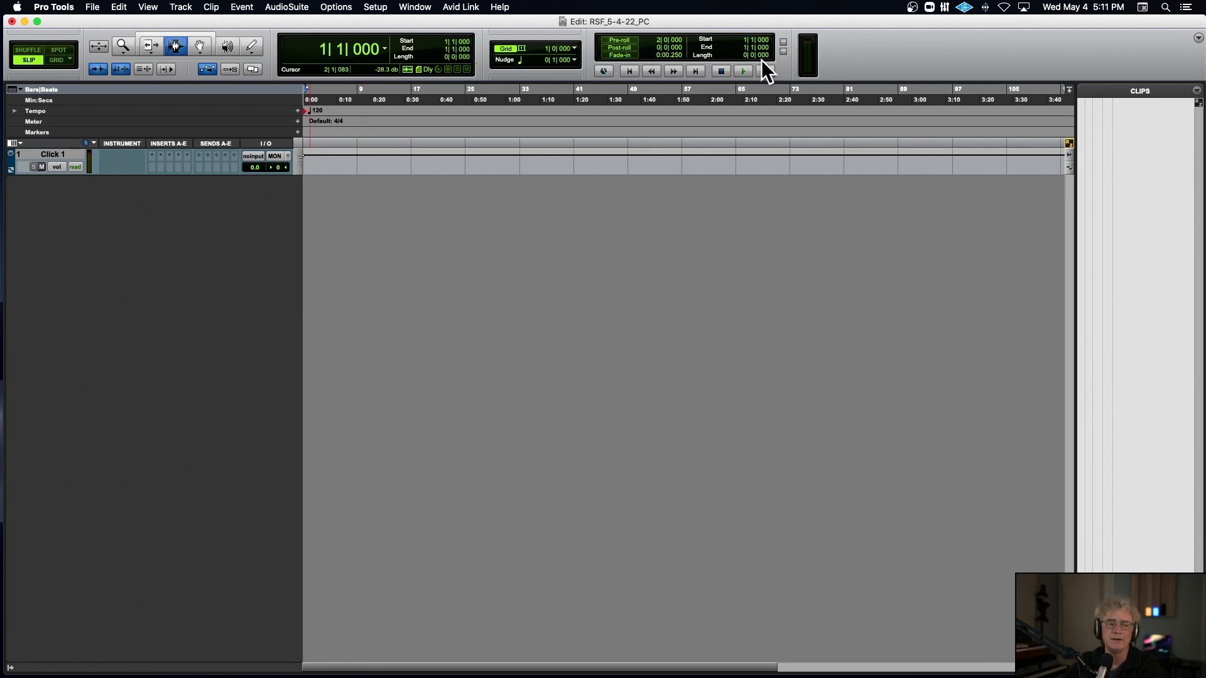
# Shrink the Edit window and reposition it so the desktop folders show beside it
pyautogui.moveTo(904, 19); pyautogui.dragTo(904, 21)
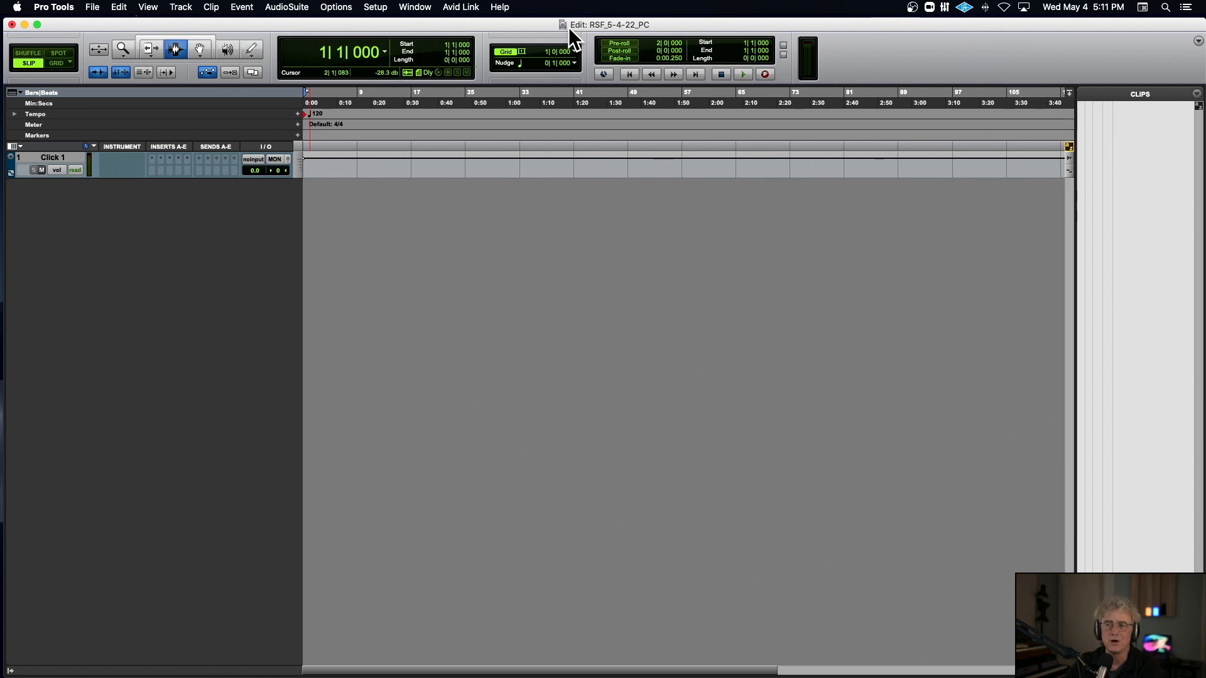
pyautogui.moveTo(462, 32); pyautogui.dragTo(478, 60)
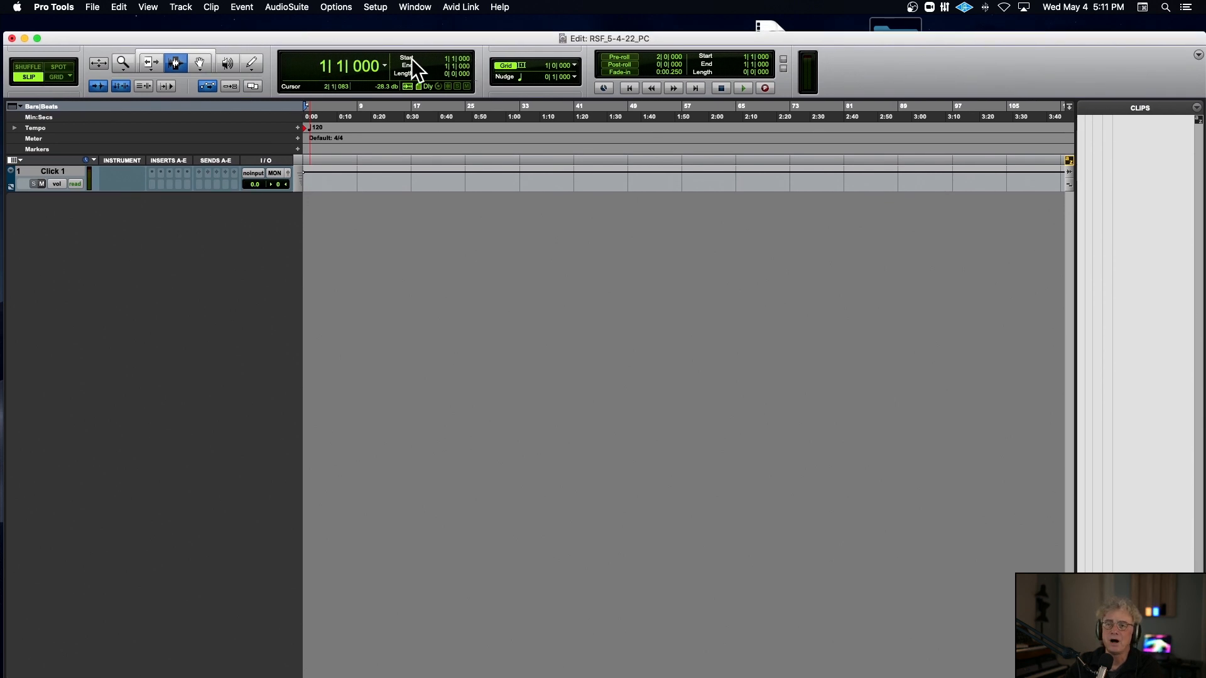
pyautogui.moveTo(1159, 35); pyautogui.dragTo(1122, 28)
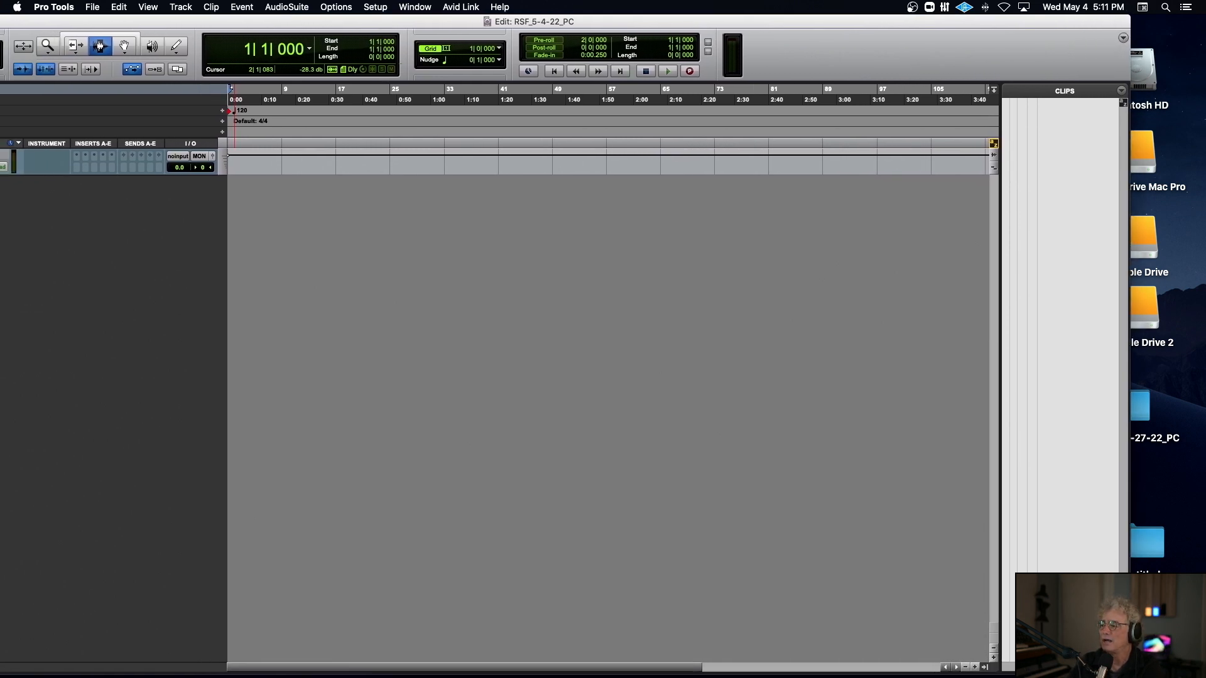
pyautogui.moveTo(1128, 672); pyautogui.dragTo(776, 619)
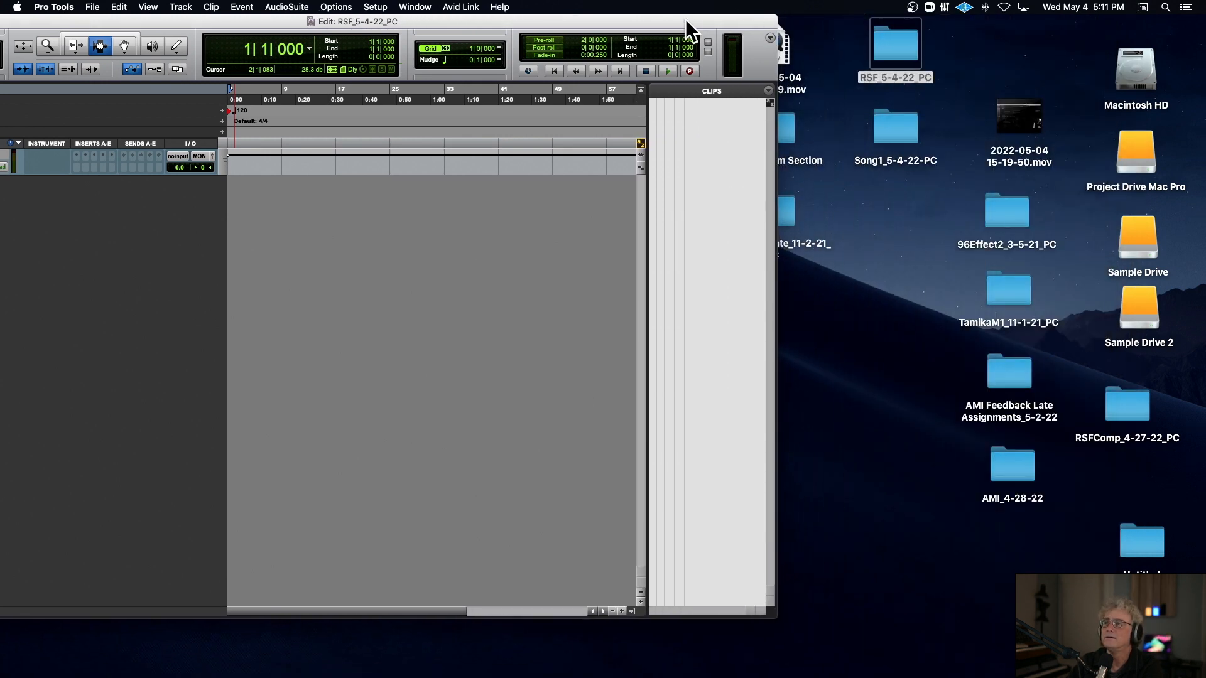
pyautogui.moveTo(685, 20); pyautogui.dragTo(832, 46)
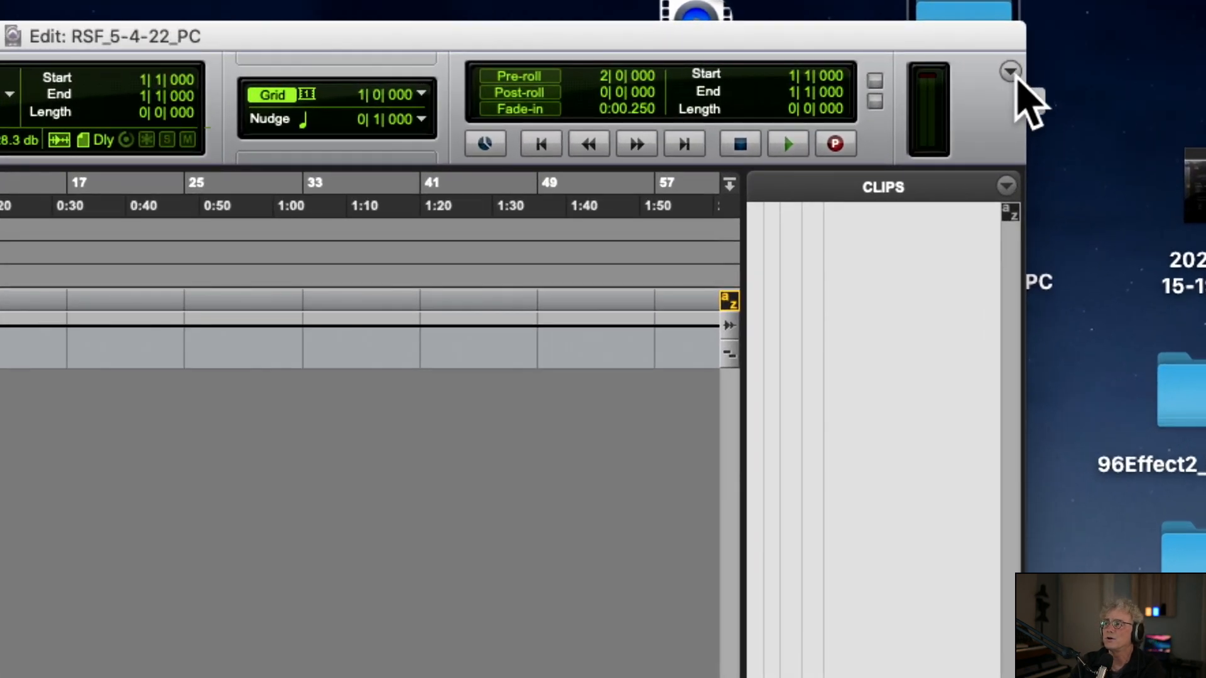
# Show the Zoom Controls and MIDI Controls in the Edit window toolbar and hide the Transport
pyautogui.click(1010, 71)
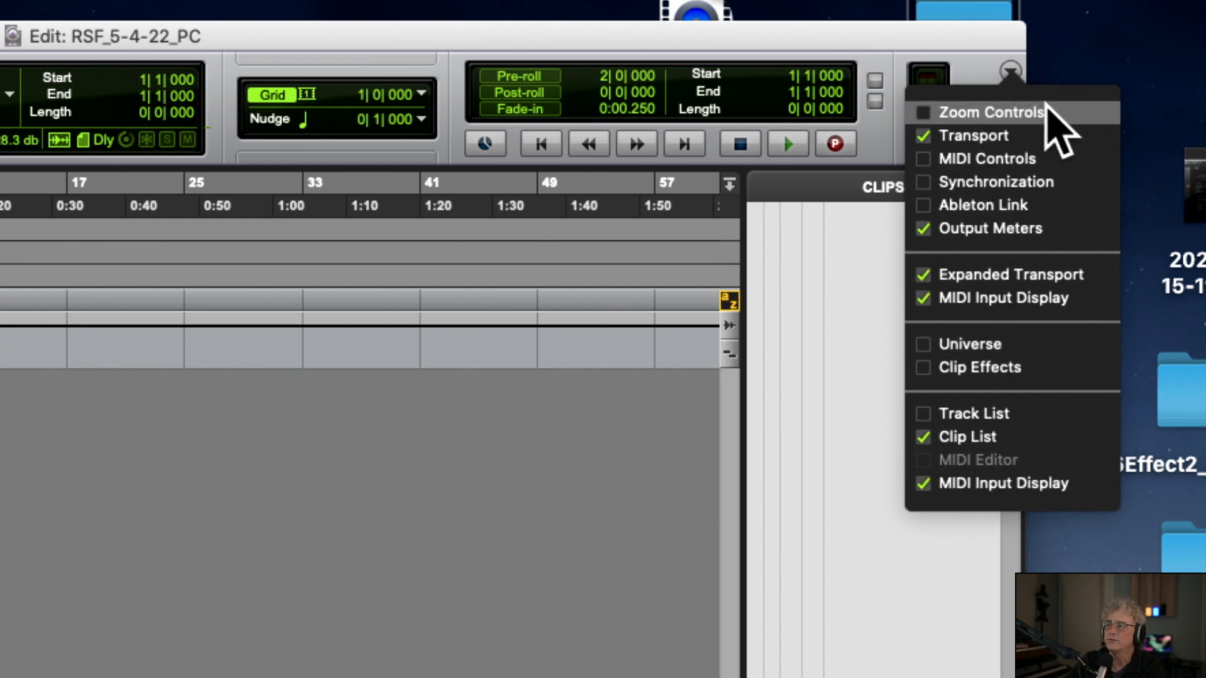
pyautogui.click(923, 113)
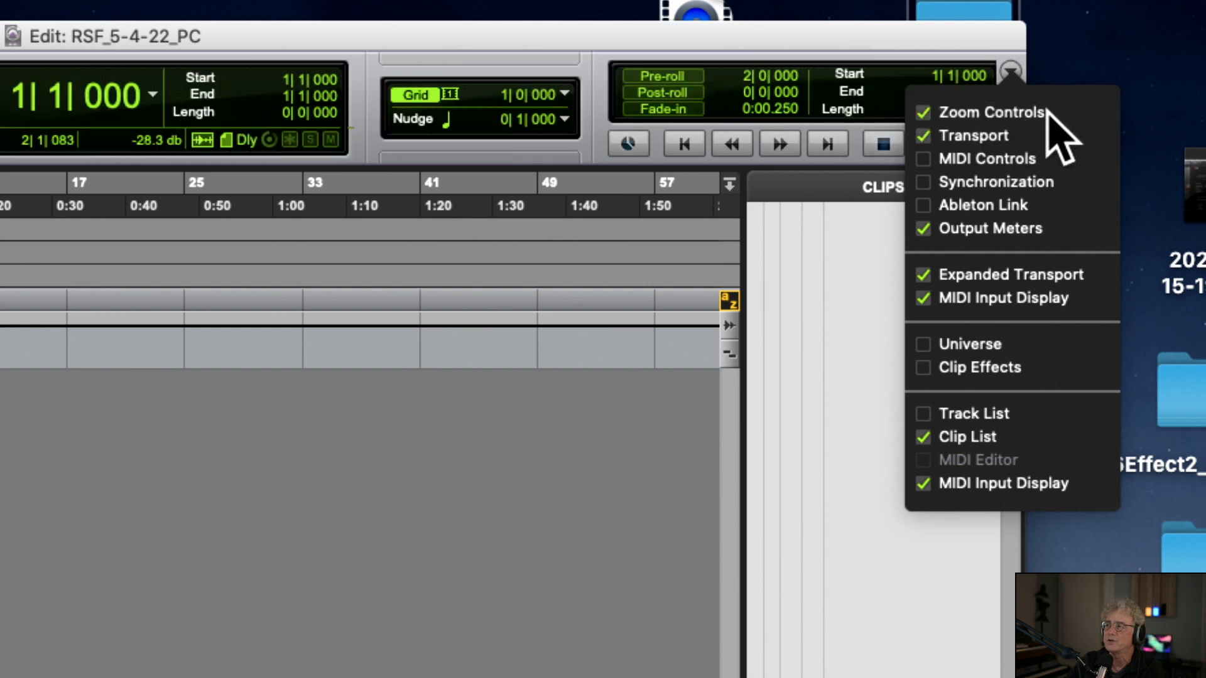
pyautogui.click(925, 136)
pyautogui.click(939, 142)
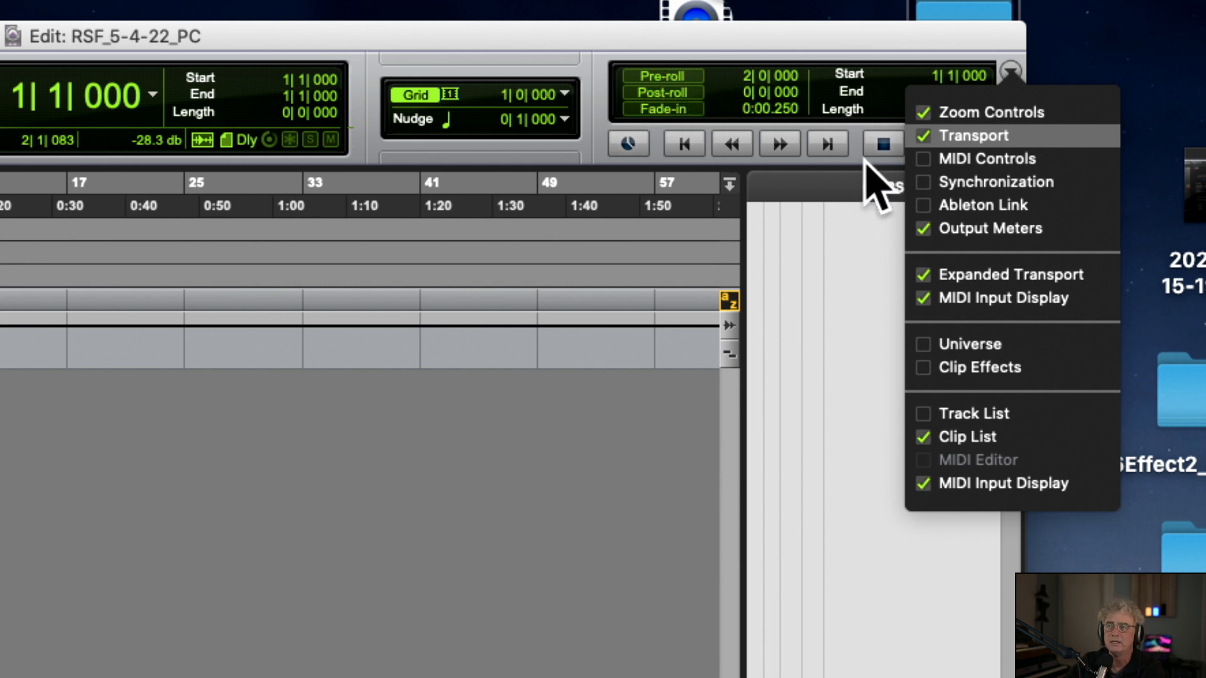
pyautogui.click(923, 136)
pyautogui.click(931, 158)
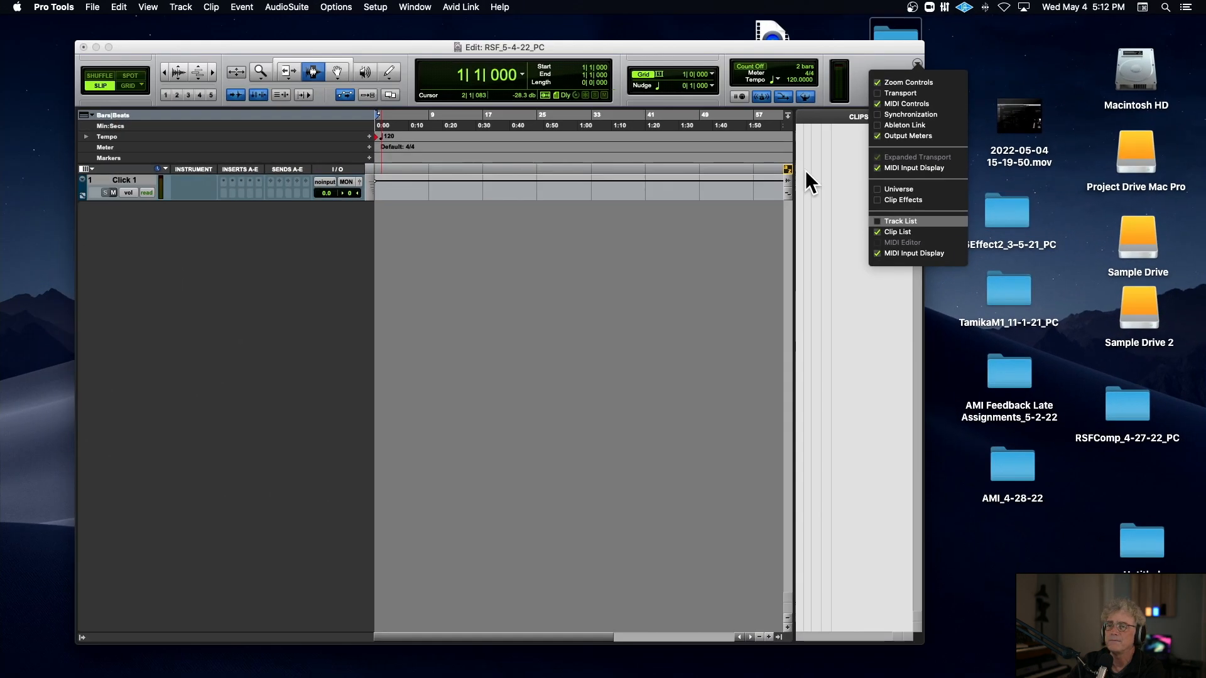
pyautogui.click(860, 48)
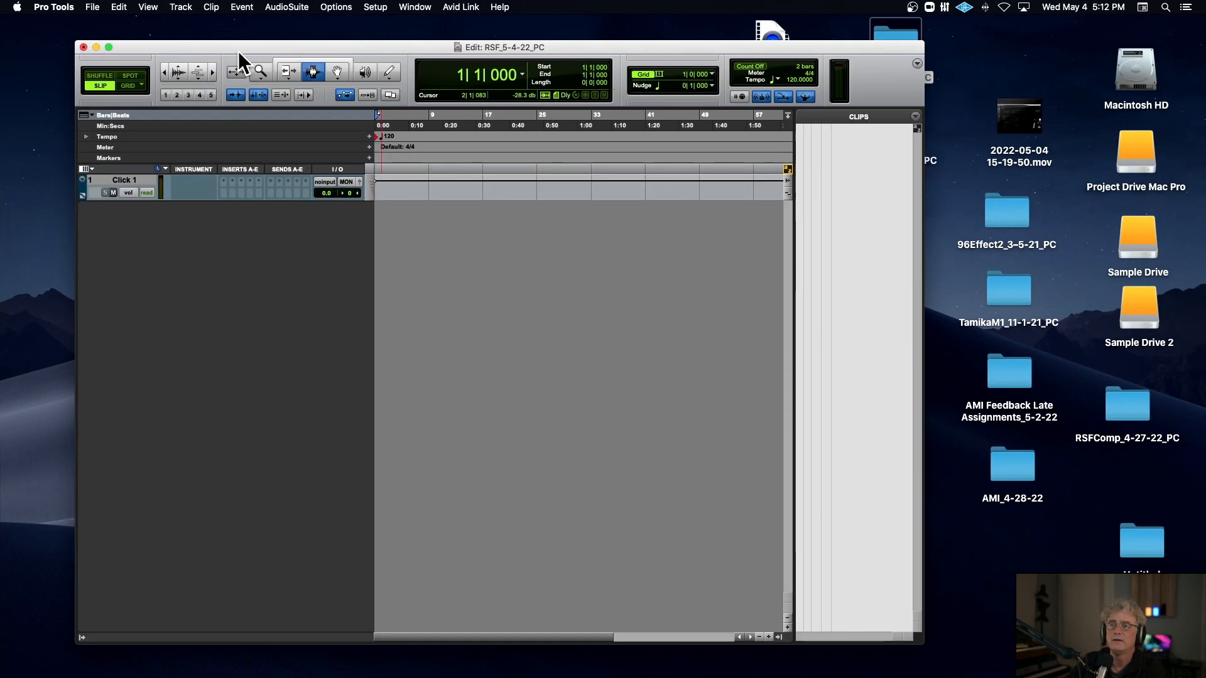
# Enlarge the Edit window back to nearly the full screen and align it with the screen's edge
pyautogui.doubleClick(922, 642)
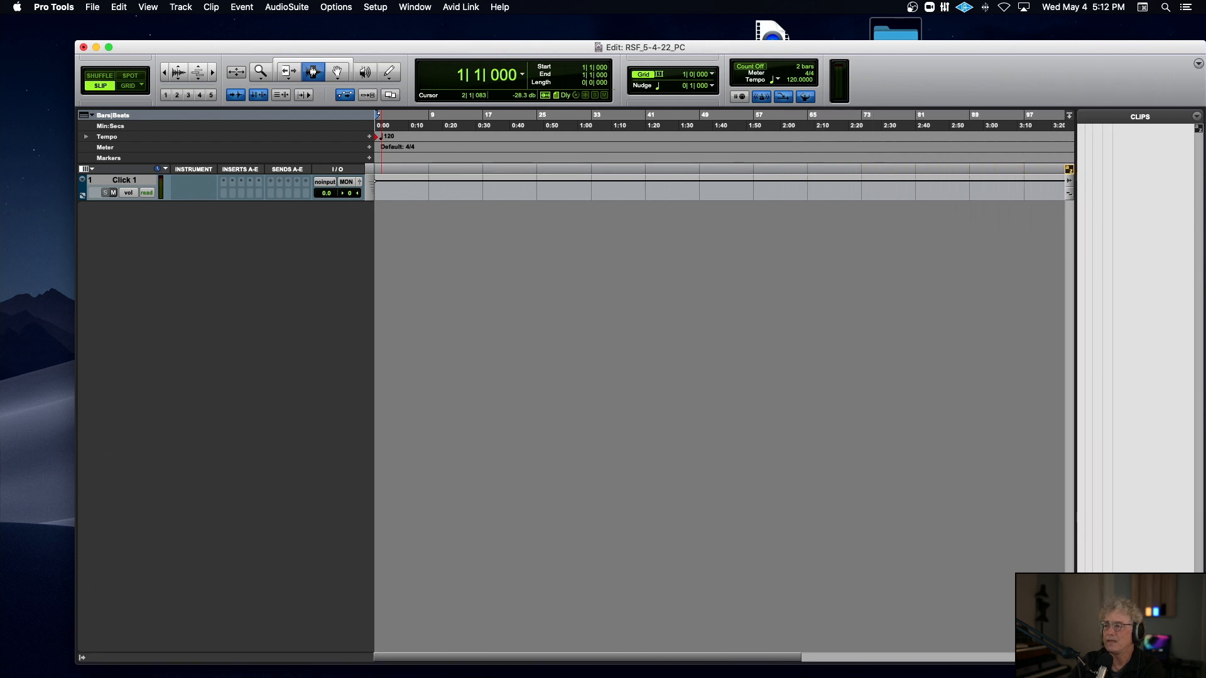
pyautogui.moveTo(398, 44); pyautogui.dragTo(330, 24)
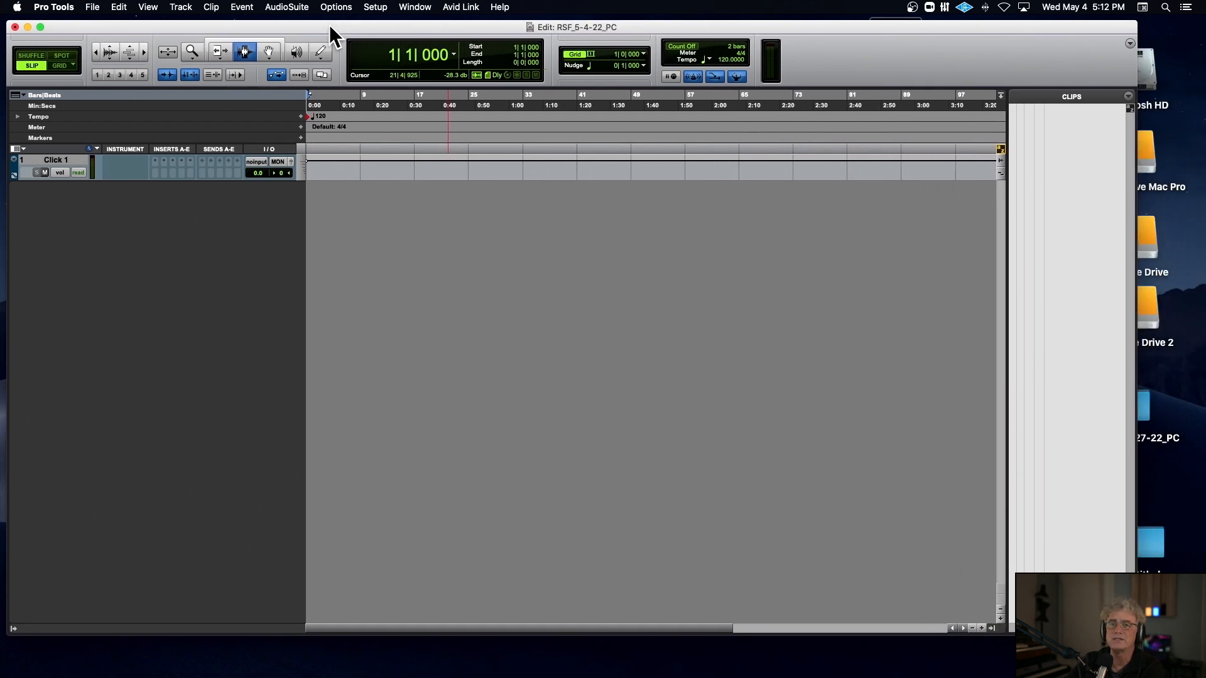
pyautogui.doubleClick(1137, 635)
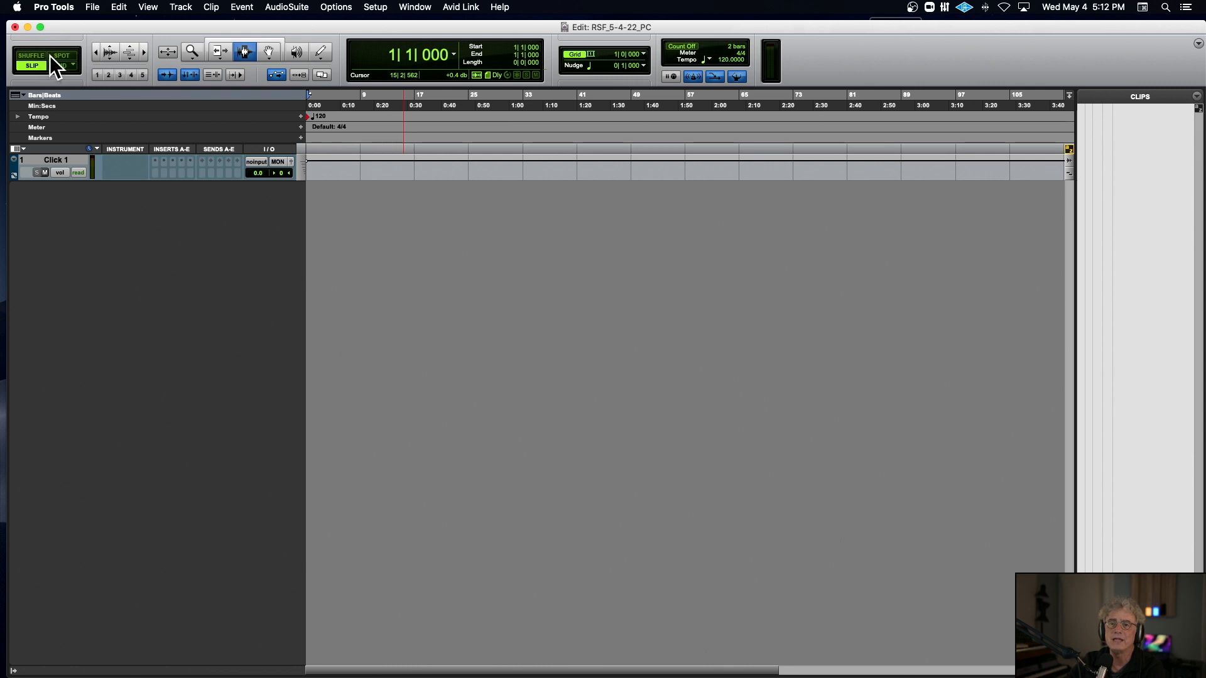
# Switch the edit mode to Shuffle, Slip and Grid in turn, repositioning the Edit window around the mode changes
pyautogui.moveTo(89, 27); pyautogui.dragTo(240, 32)
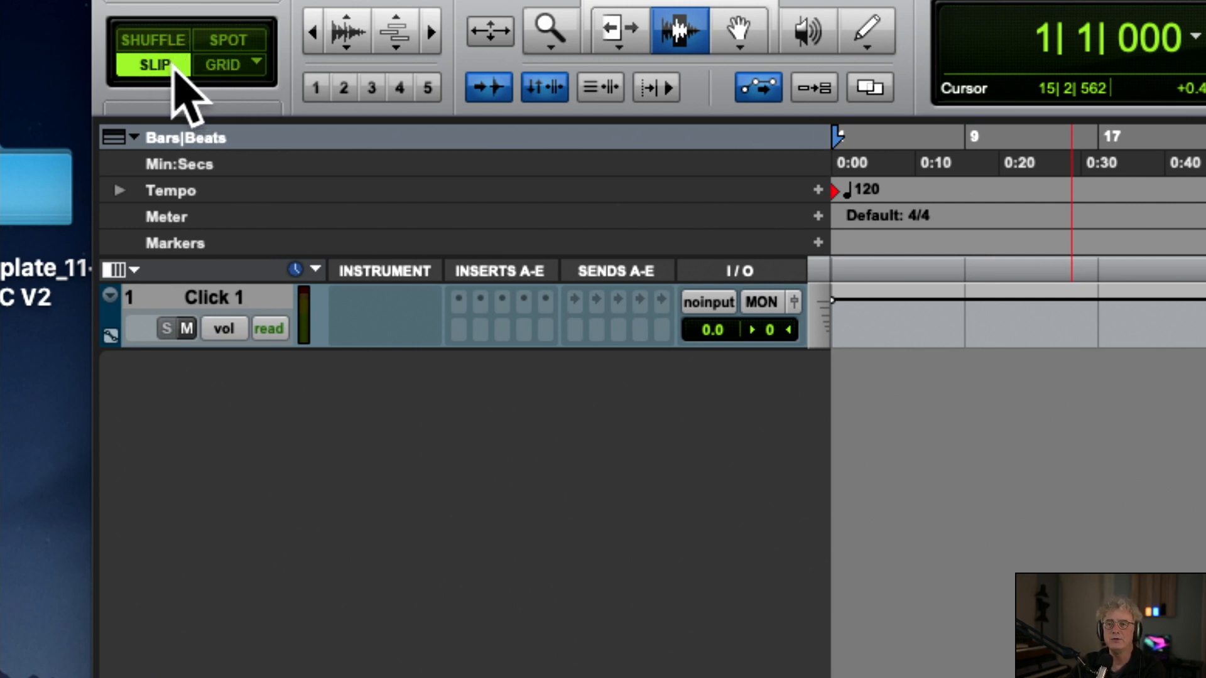
pyautogui.click(169, 40)
pyautogui.click(157, 64)
pyautogui.click(217, 65)
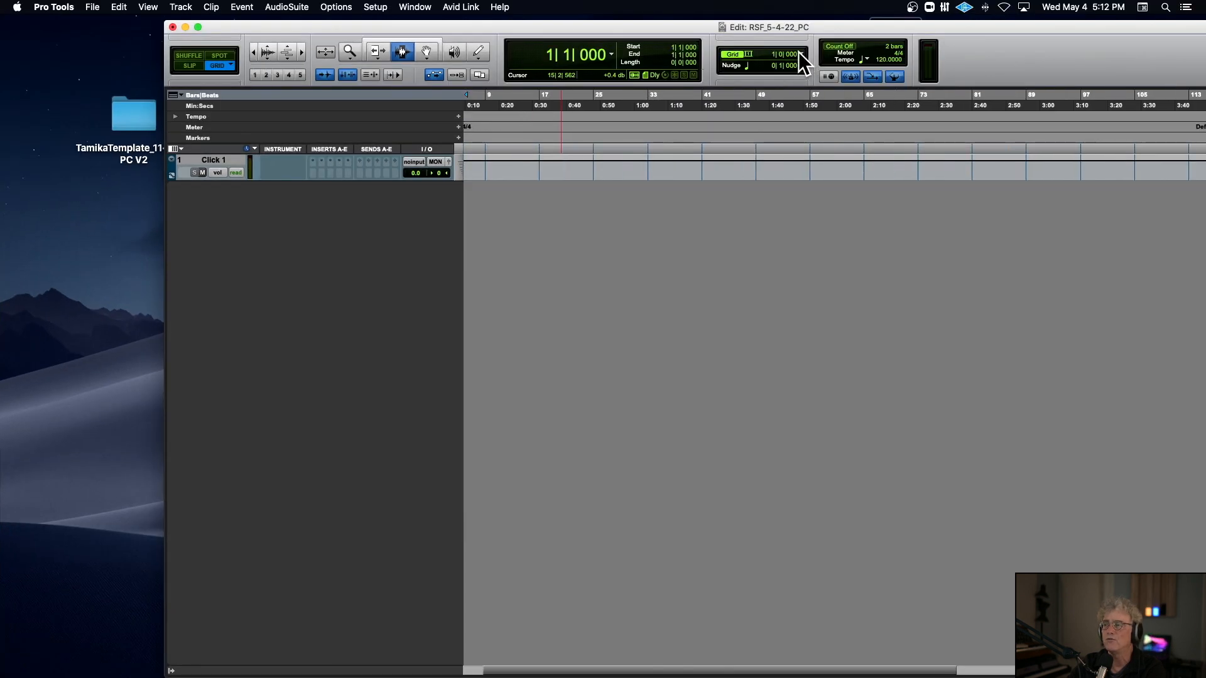
pyautogui.moveTo(342, 25)
pyautogui.mouseDown()
pyautogui.moveTo(392, 28)
pyautogui.moveTo(318, 28)
pyautogui.mouseUp()
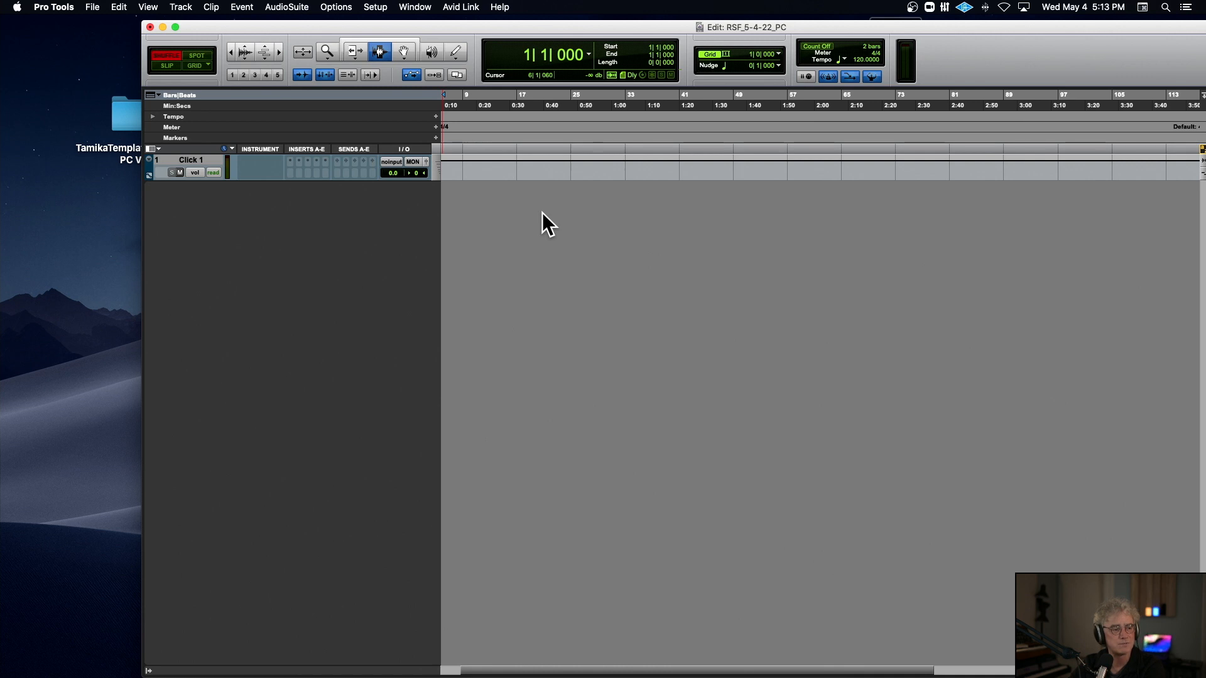
pyautogui.moveTo(330, 32); pyautogui.dragTo(236, 24)
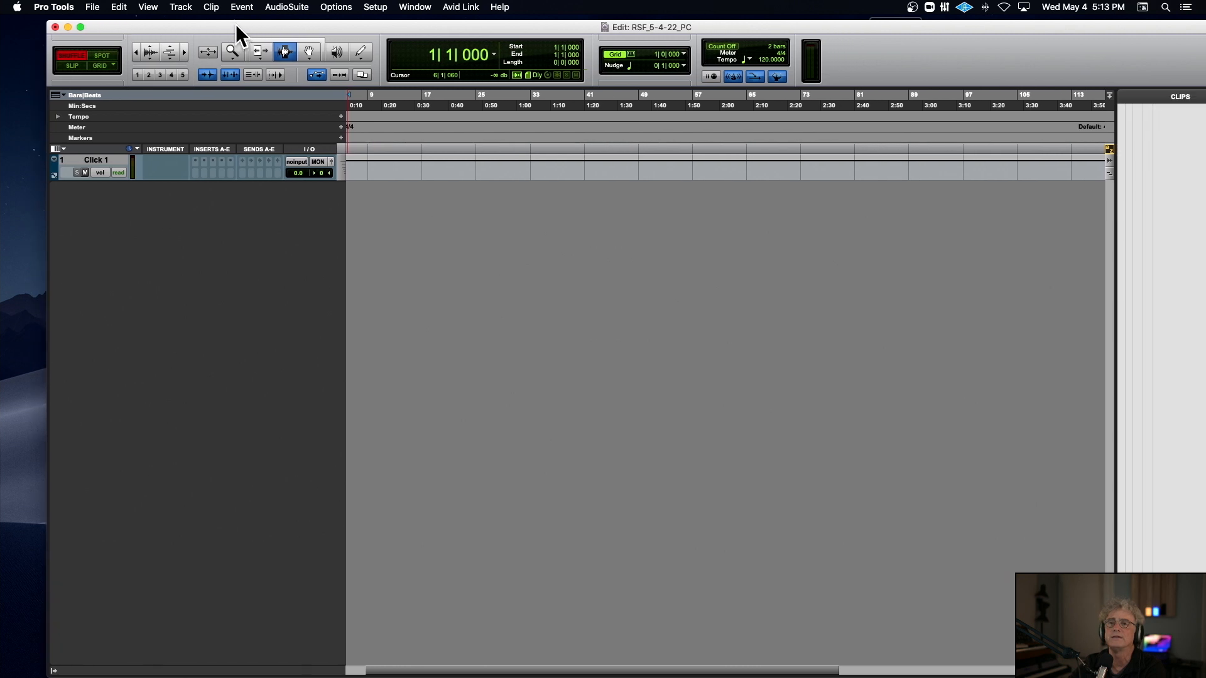
# Start an audio import and select Because.wav in the Audio Files folder to check its properties
pyautogui.click(88, 7)
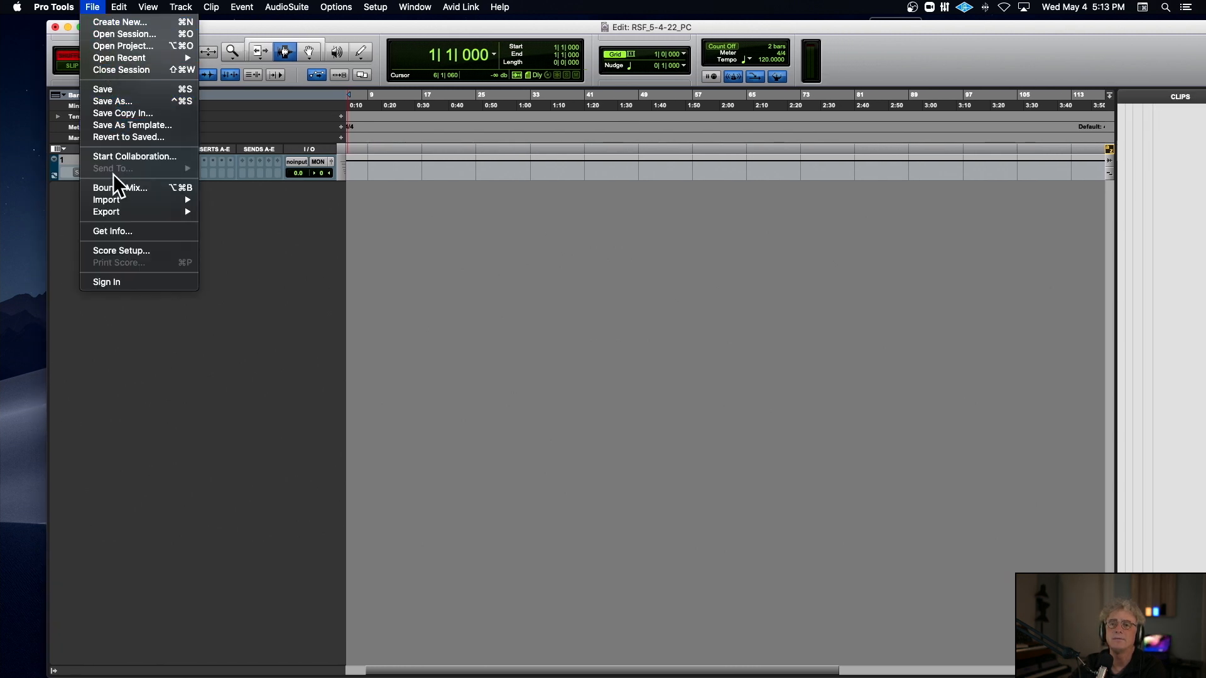
pyautogui.moveTo(119, 199)
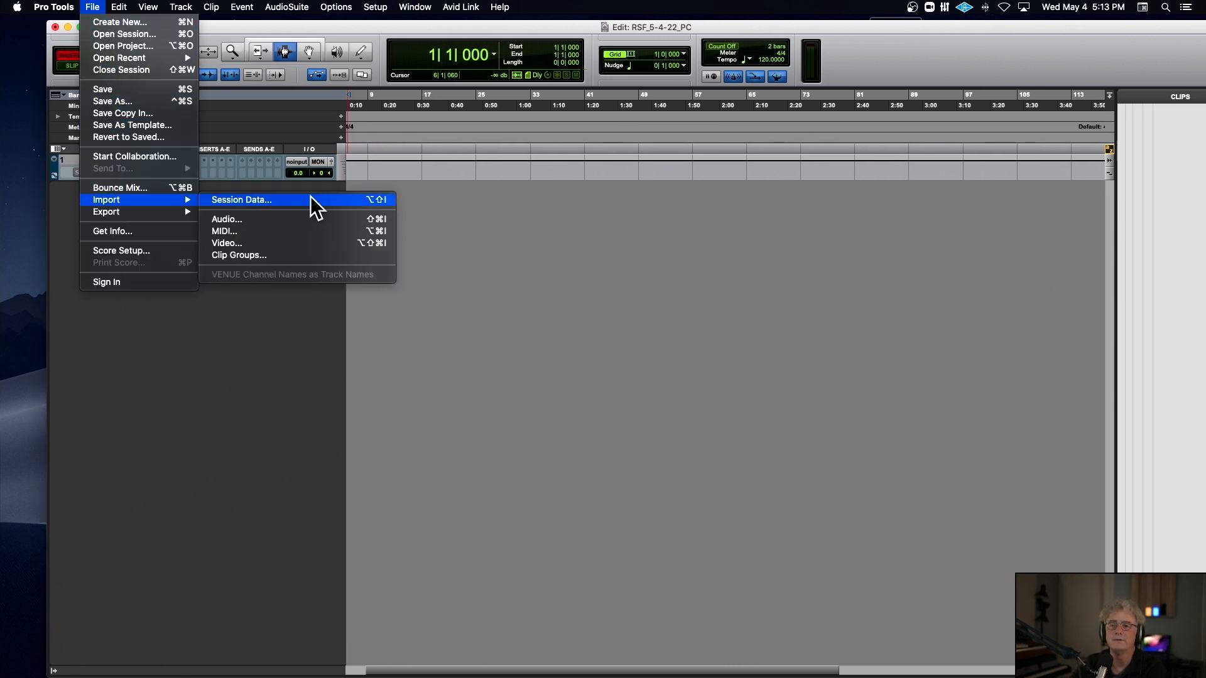
pyautogui.click(310, 226)
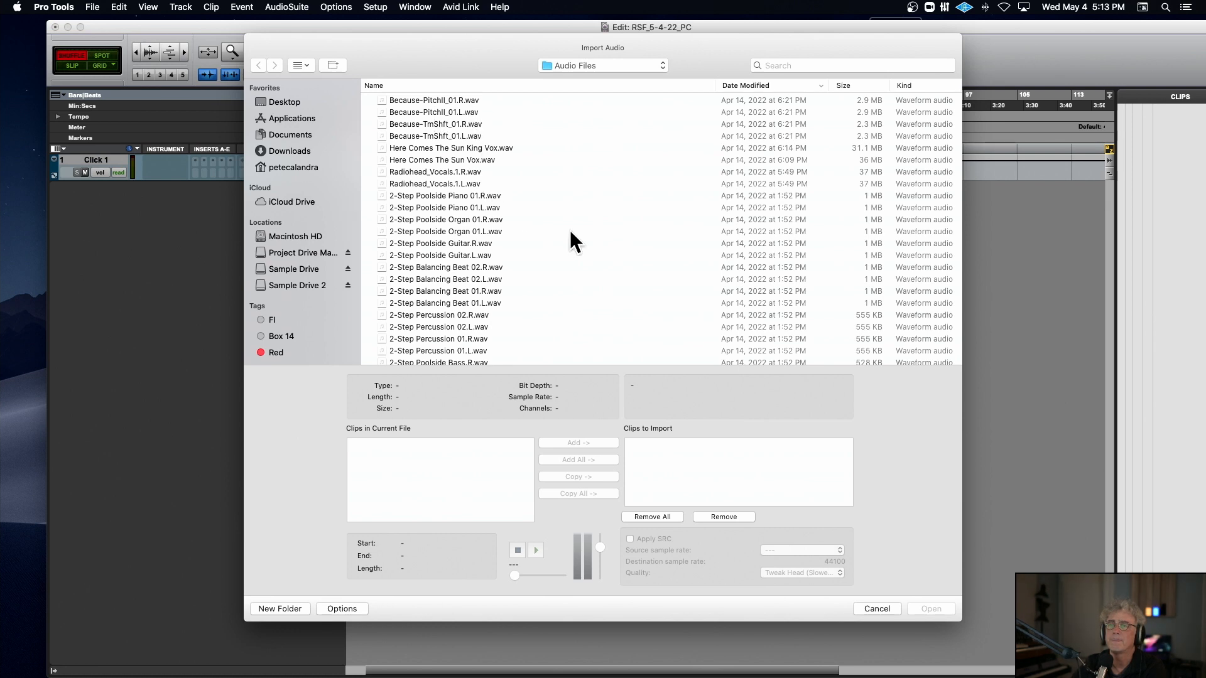
pyautogui.scroll(-10, 578, 232)
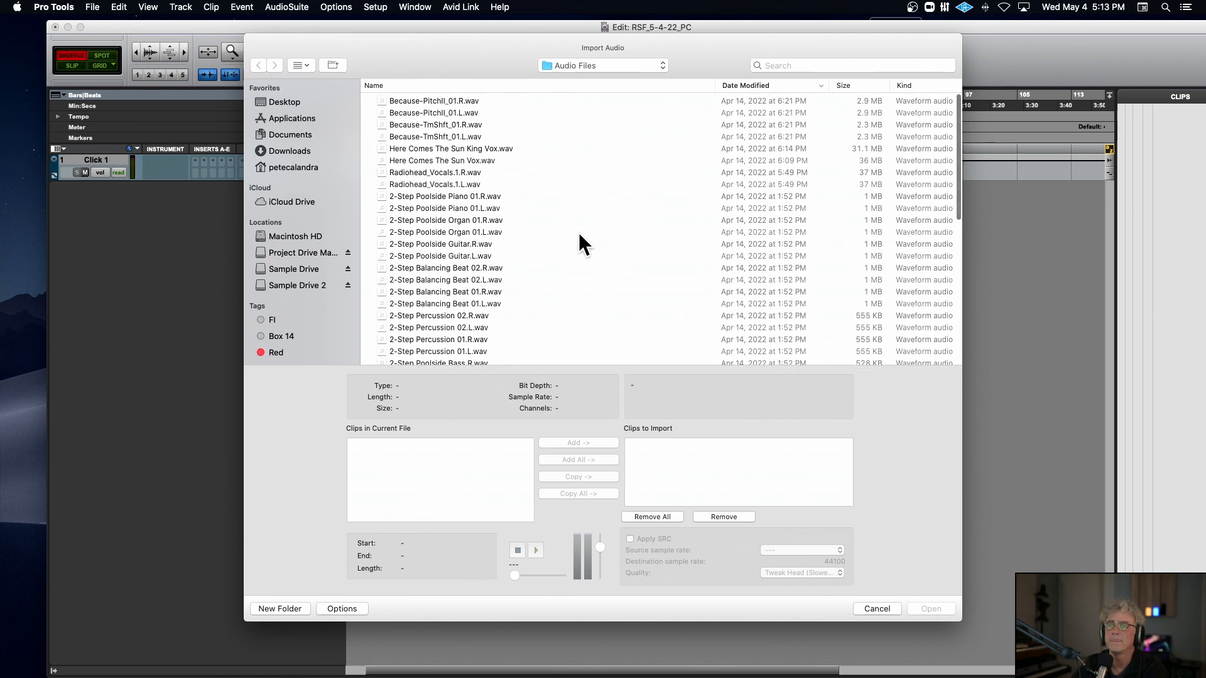
pyautogui.scroll(-5, 579, 235)
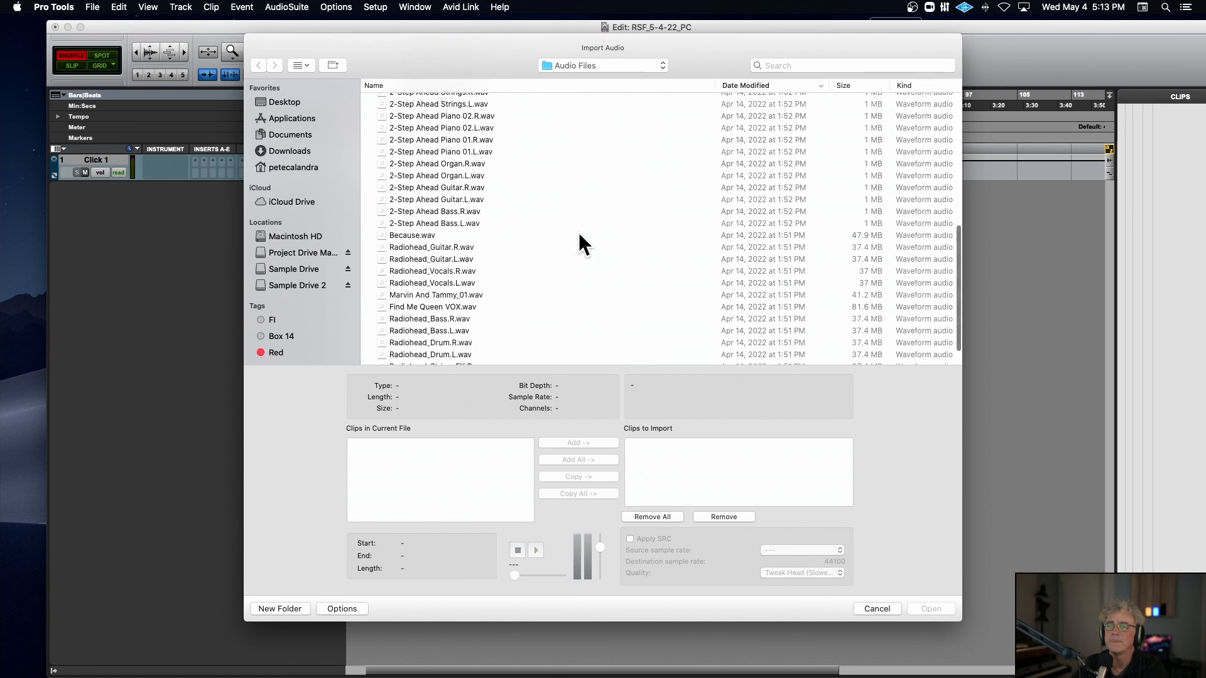
pyautogui.click(402, 234)
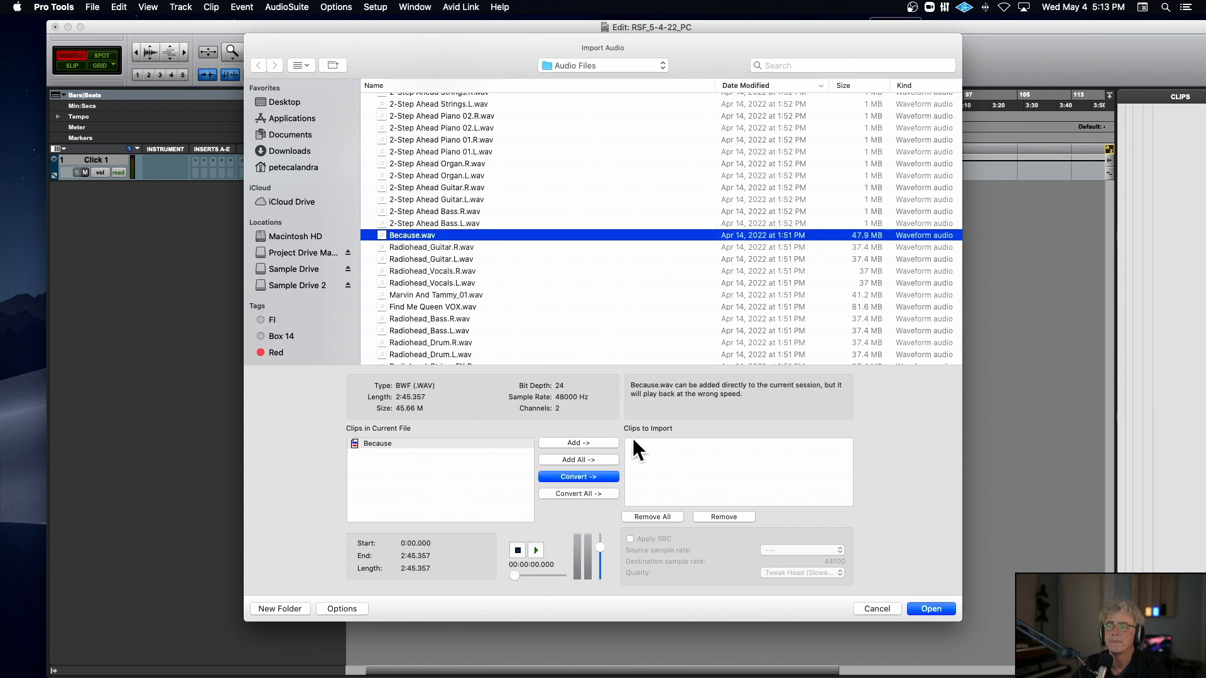
pyautogui.scroll(-2, 501, 280)
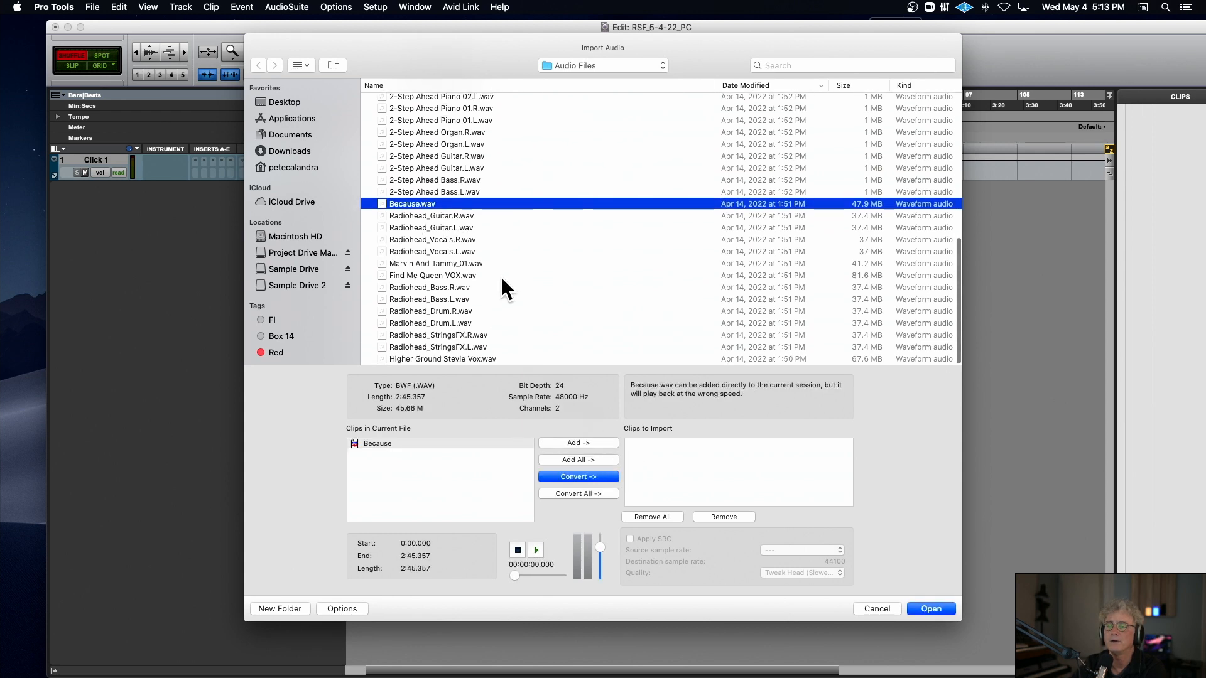
# Browse from the Desktop to the Audio Files subfolder of AudioEditing_3-31-22_PC for the import
pyautogui.click(593, 63)
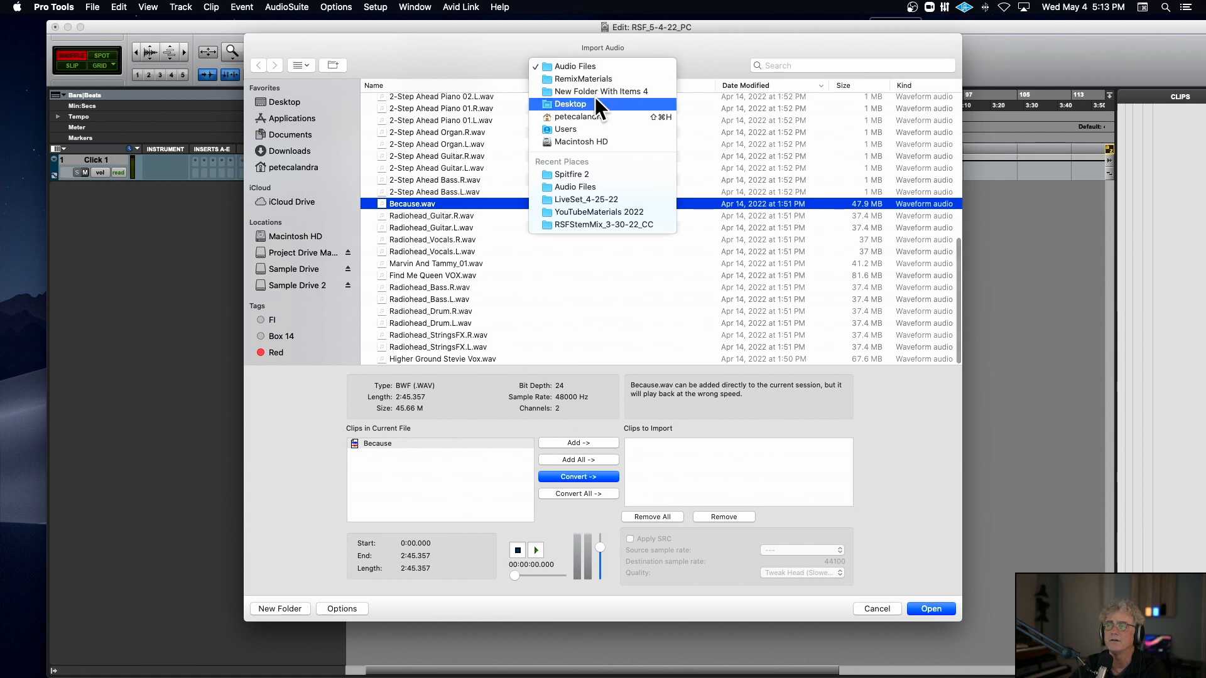
pyautogui.click(276, 103)
pyautogui.click(276, 103)
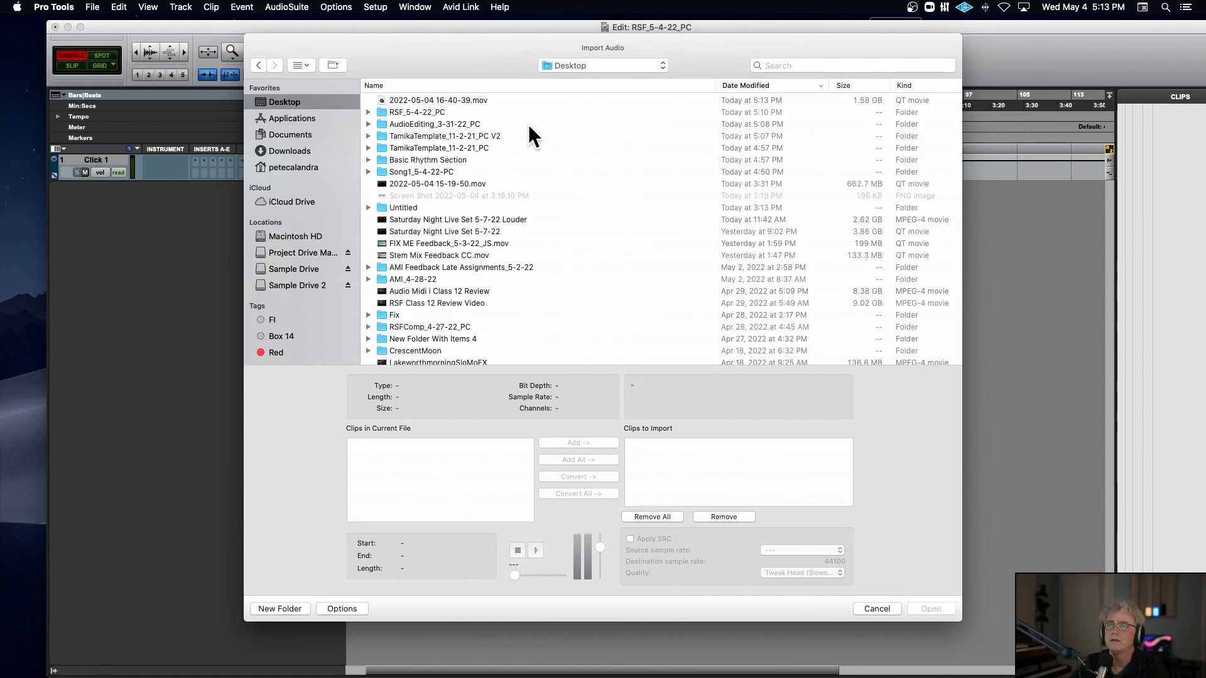
pyautogui.doubleClick(459, 123)
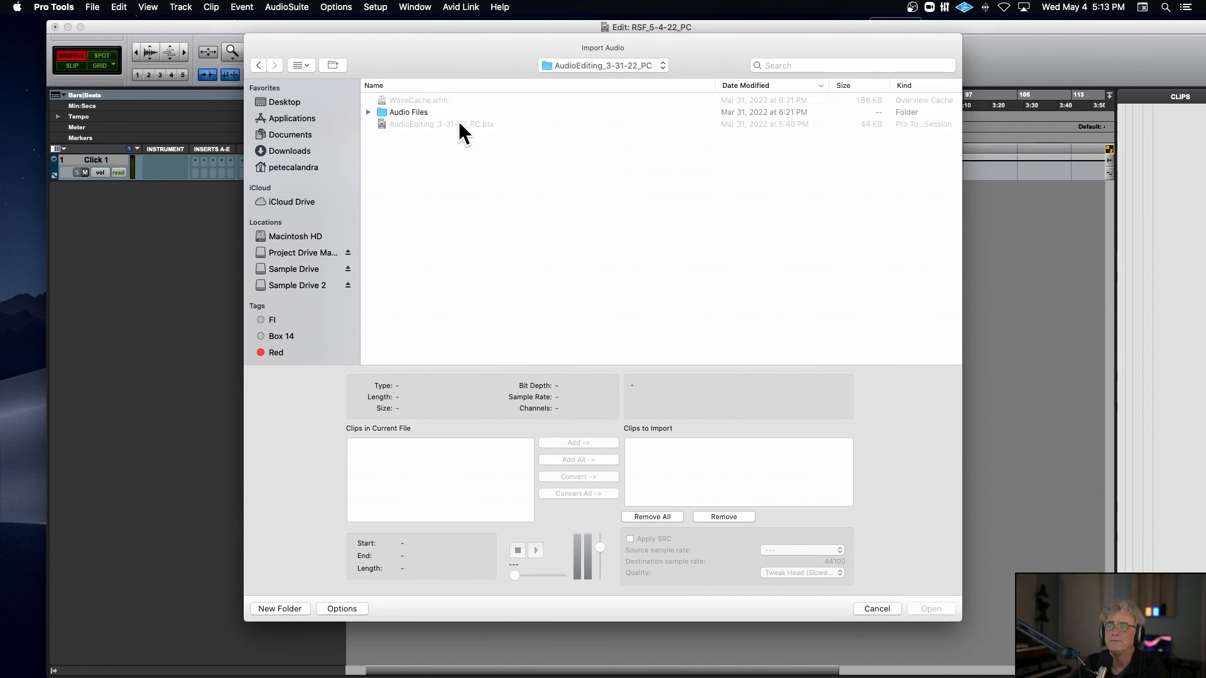
pyautogui.doubleClick(420, 111)
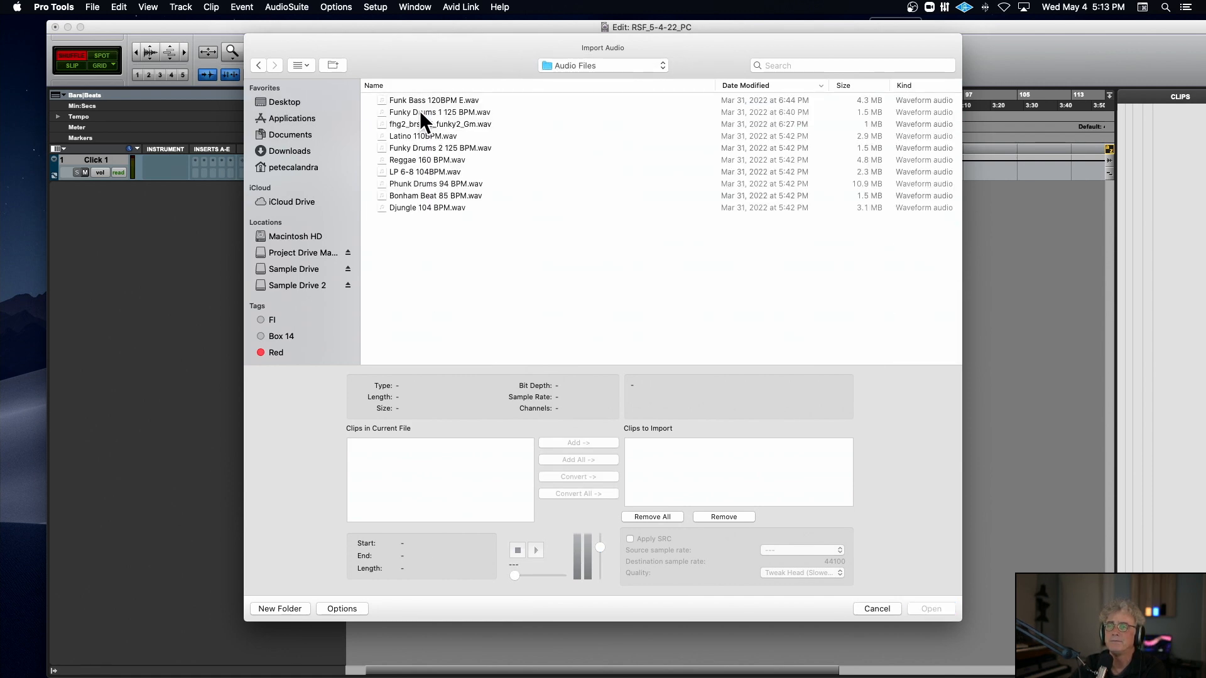
# Import Funky Drums 1 125 BPM.wav by copying it into the session's Audio Files folder and placing it on a new track
pyautogui.click(454, 113)
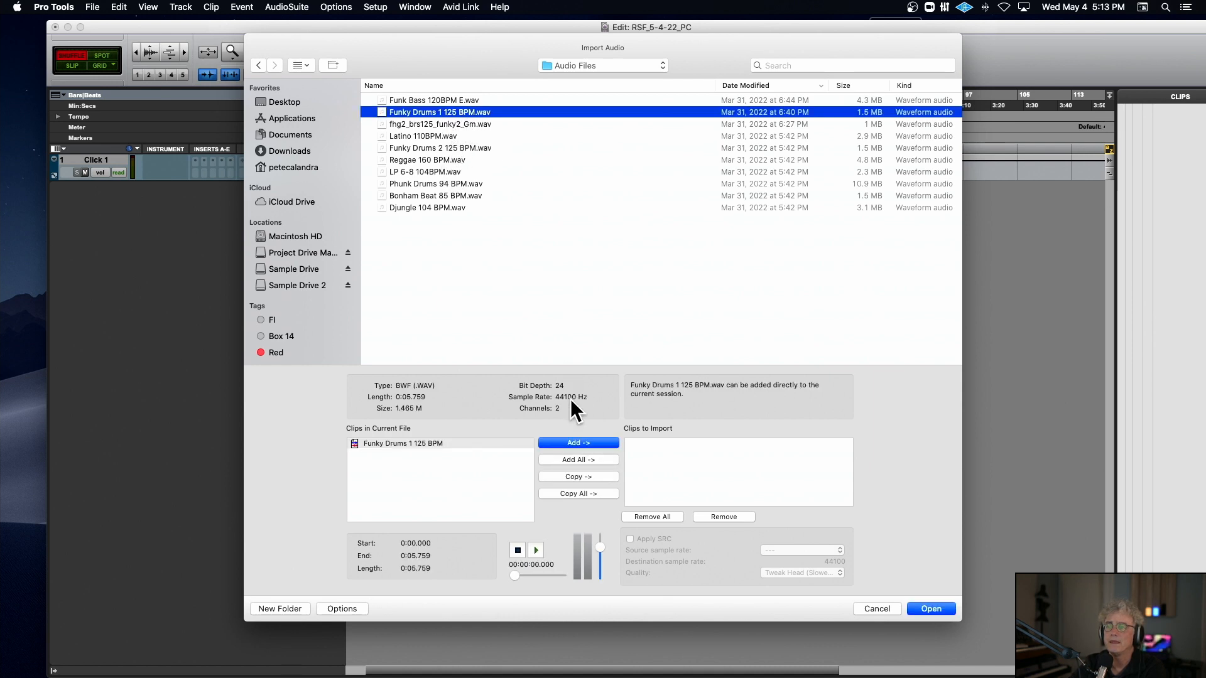
pyautogui.click(588, 476)
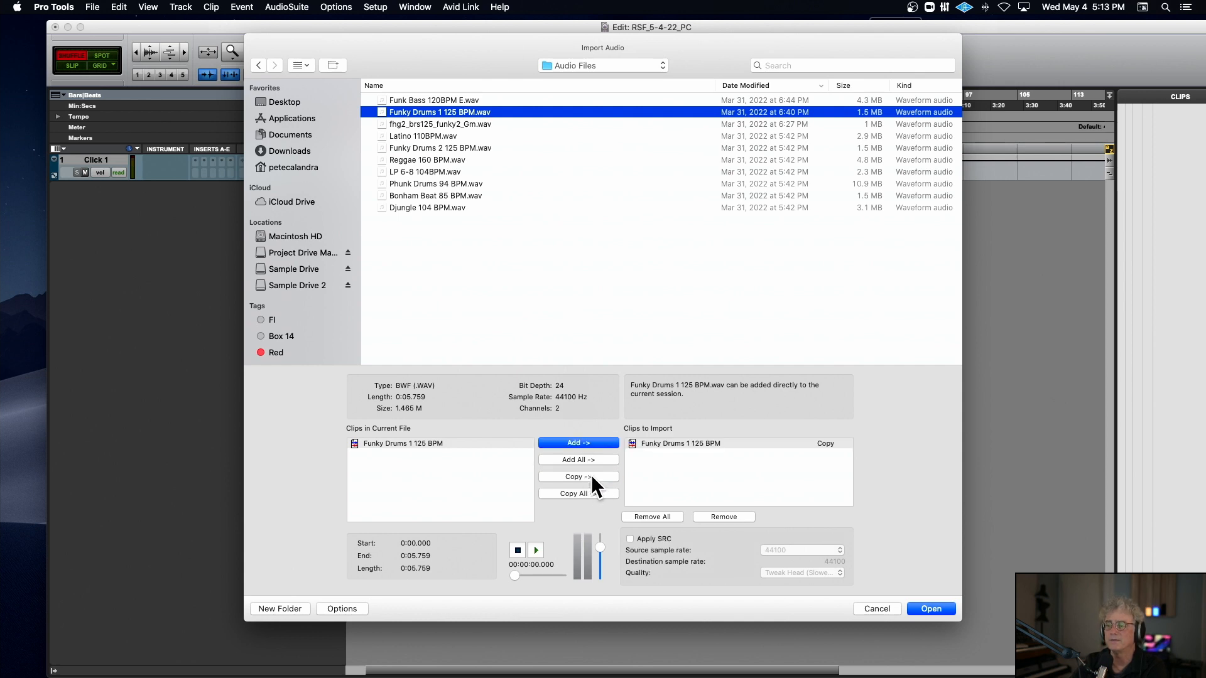
pyautogui.click(932, 609)
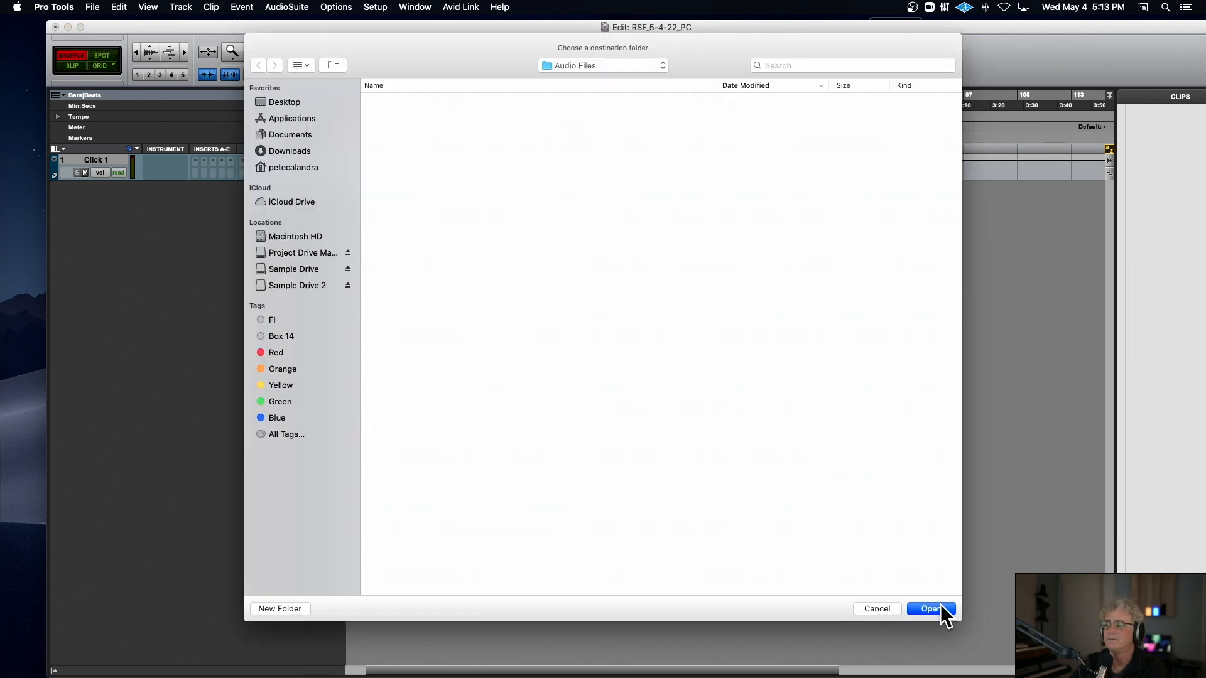
pyautogui.click(940, 607)
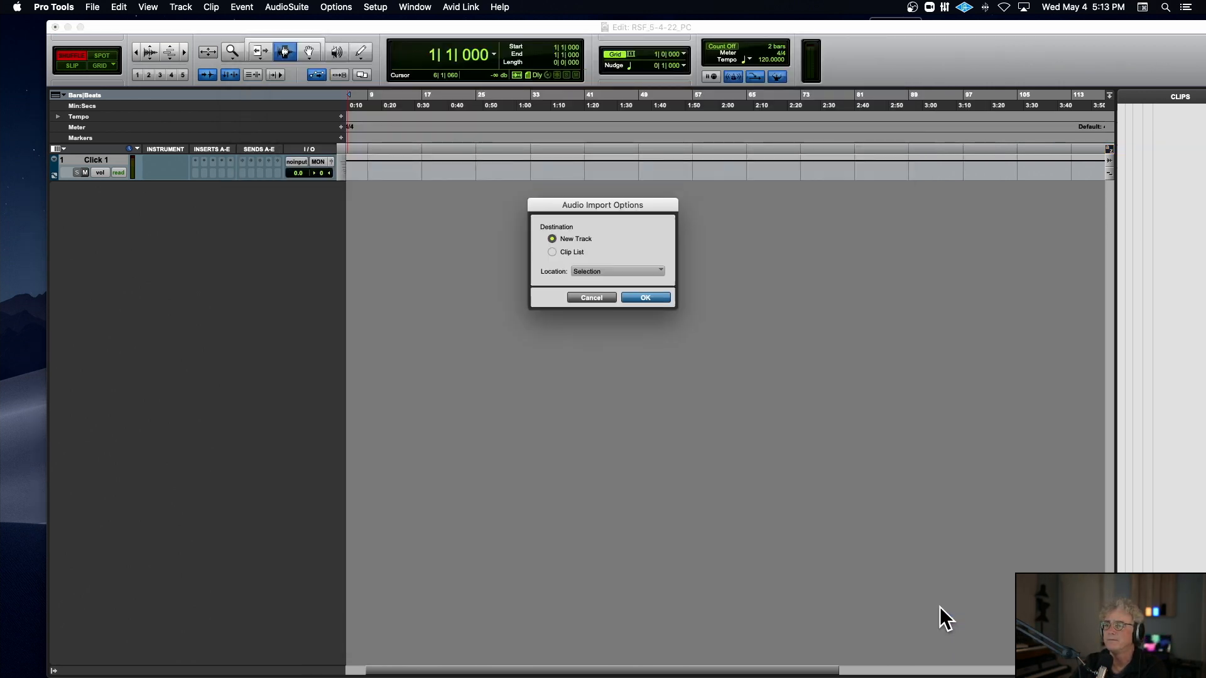
pyautogui.click(635, 295)
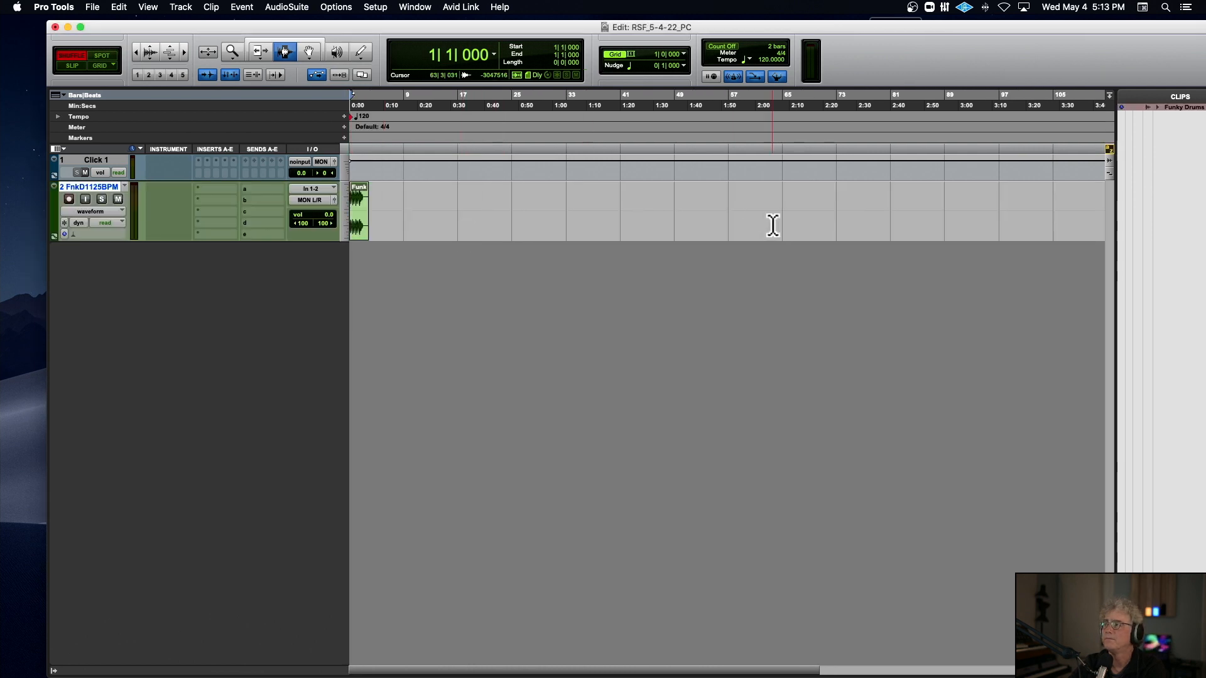
# Add a tempo change to 125 BPM at location 1|1|000 to match the imported drum loop
pyautogui.click(360, 204)
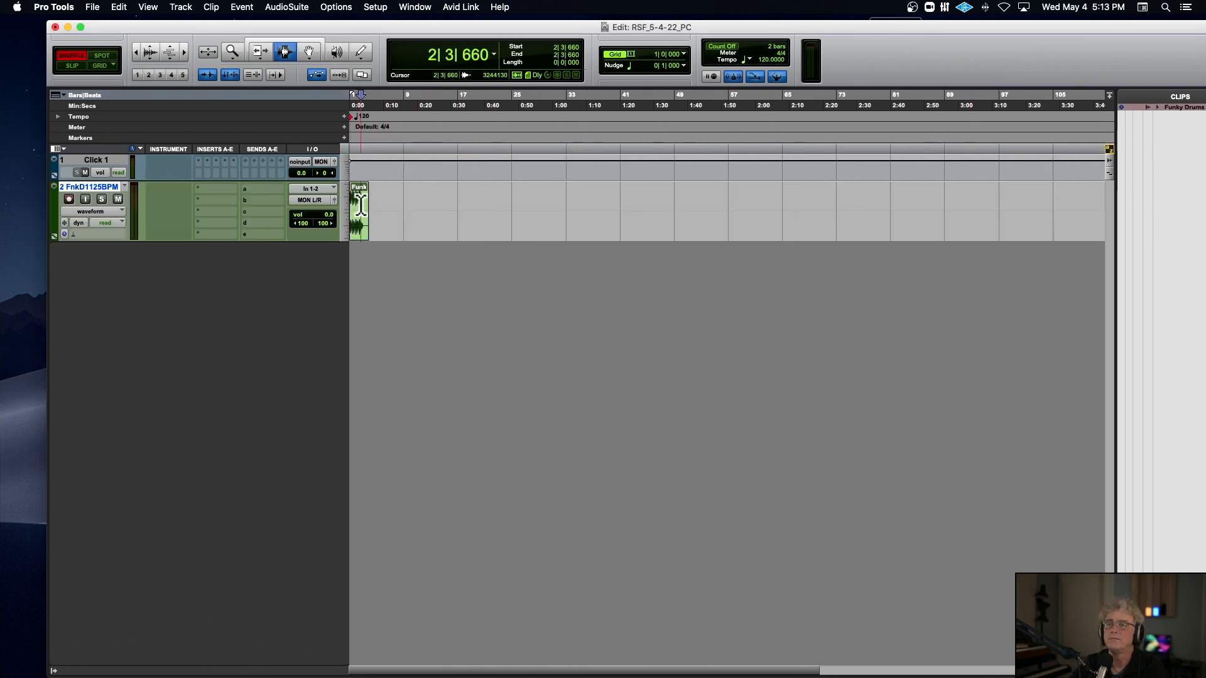
pyautogui.press('t')
pyautogui.press('t')
pyautogui.press('t')
pyautogui.press('t')
pyautogui.press('t')
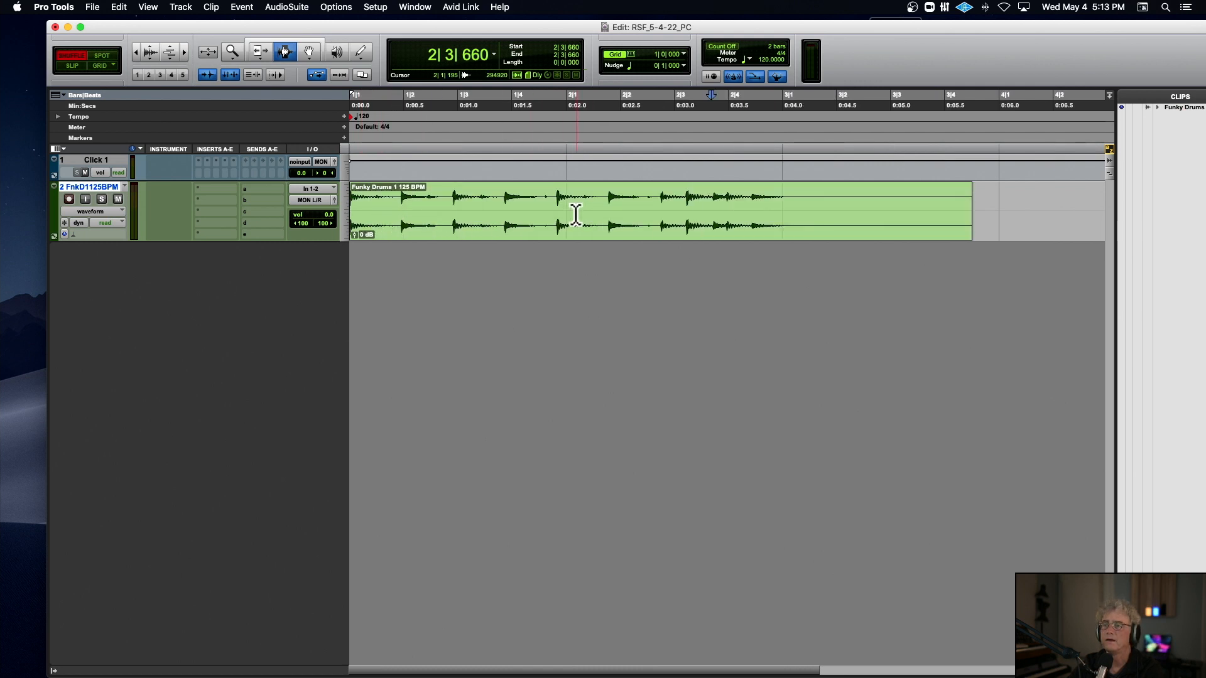
pyautogui.click(344, 116)
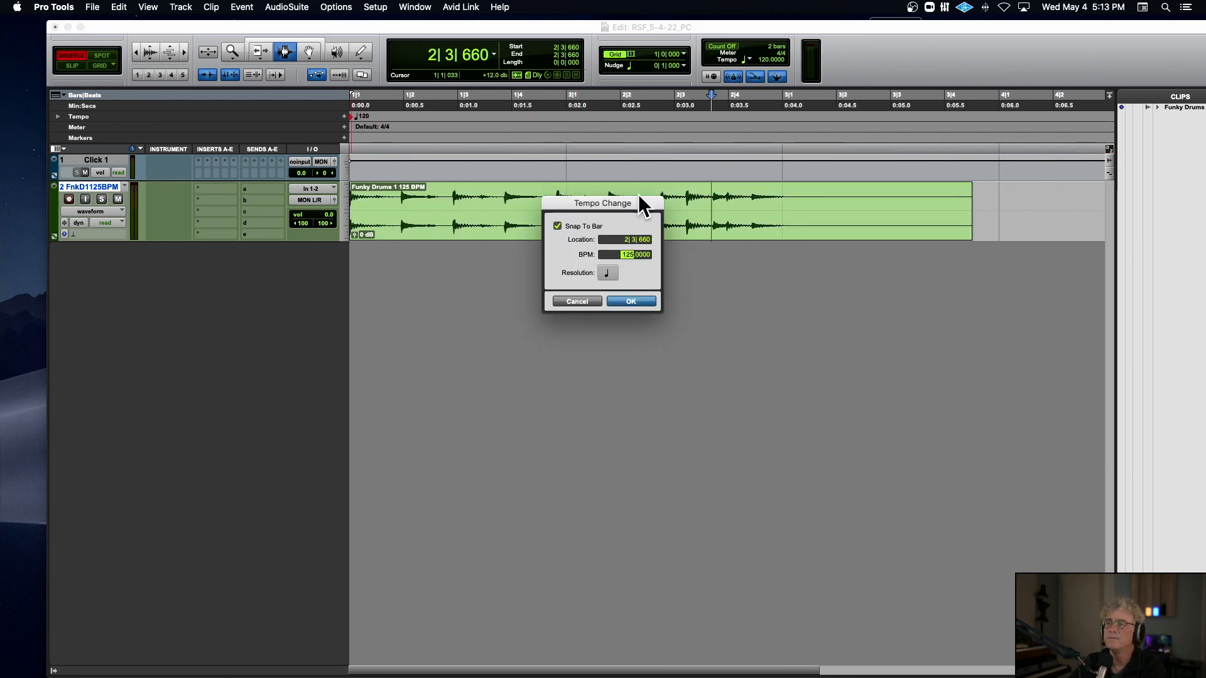
pyautogui.click(624, 239)
pyautogui.write('1')
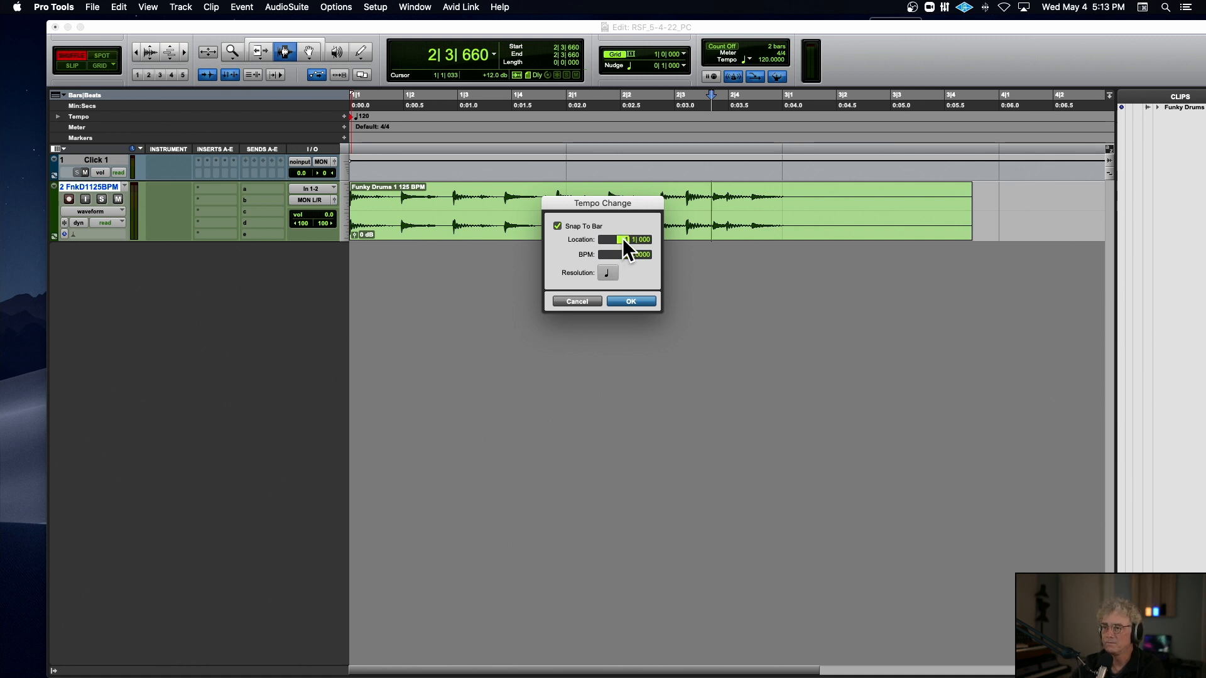
pyautogui.press('Return')
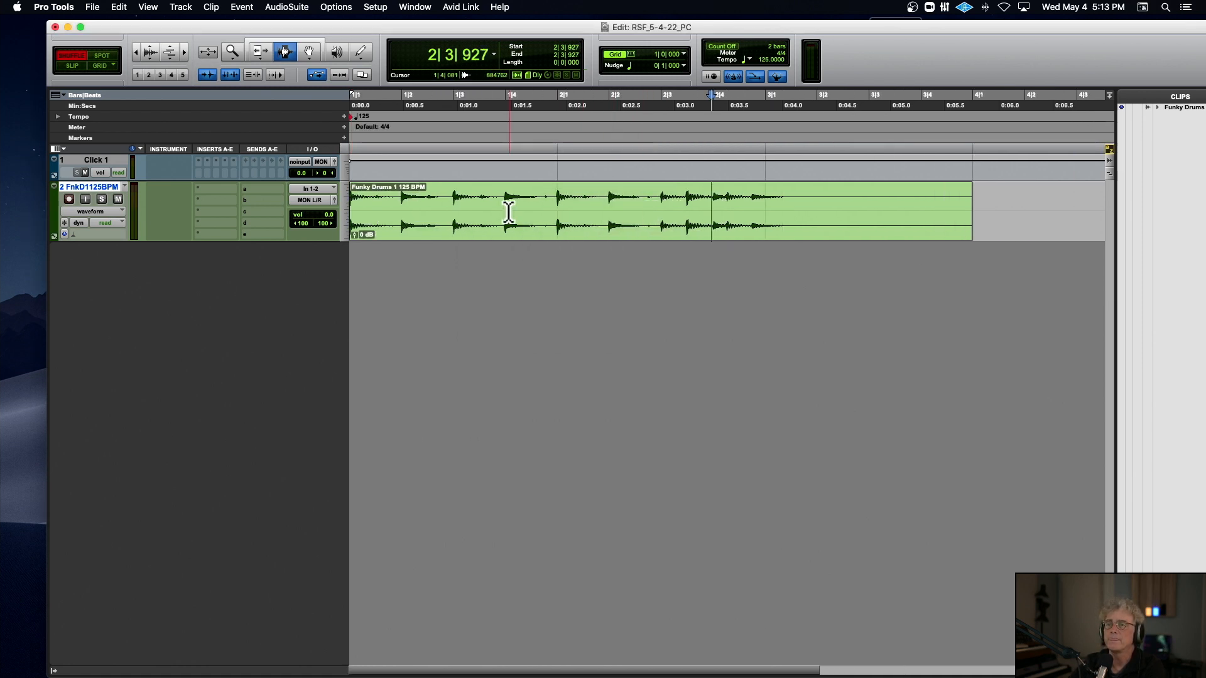
# Play the imported drum loop from the session start and stop playback
pyautogui.press('space')
pyautogui.press('space')
pyautogui.press('Return')
pyautogui.press('space')
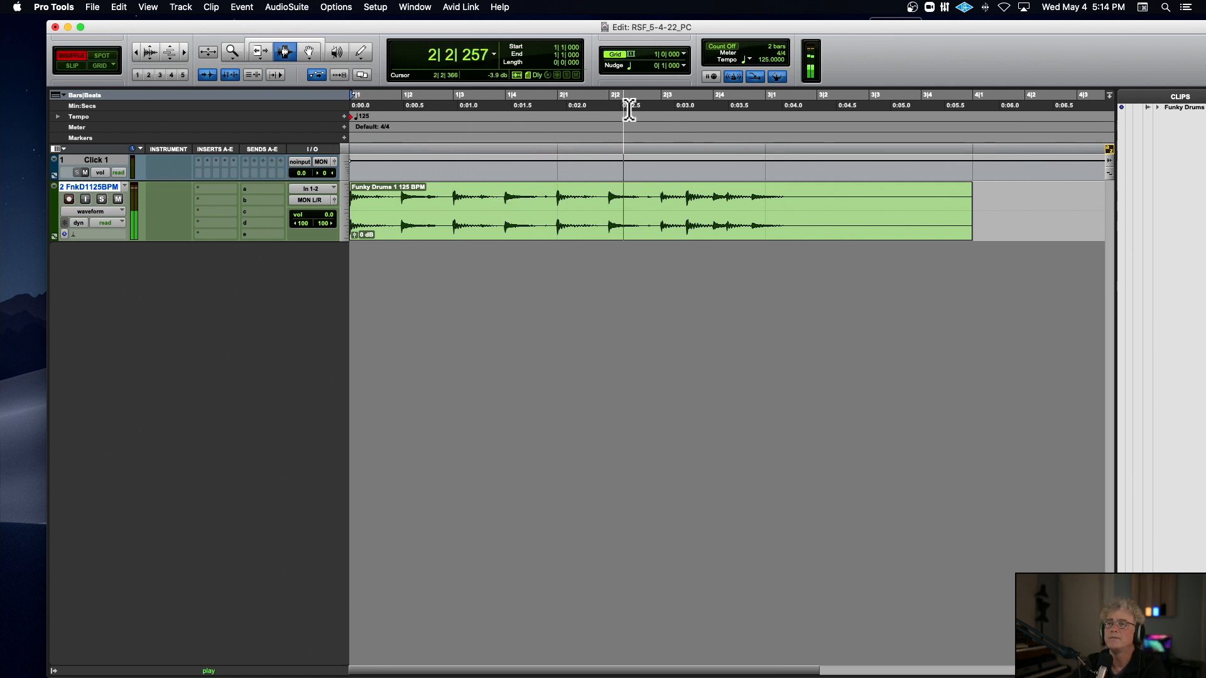
pyautogui.press('space')
# Select the drum clip from 1|3|000 to 2|3|000 on a 1/4 note grid and delete that range in Shuffle mode
pyautogui.click(111, 67)
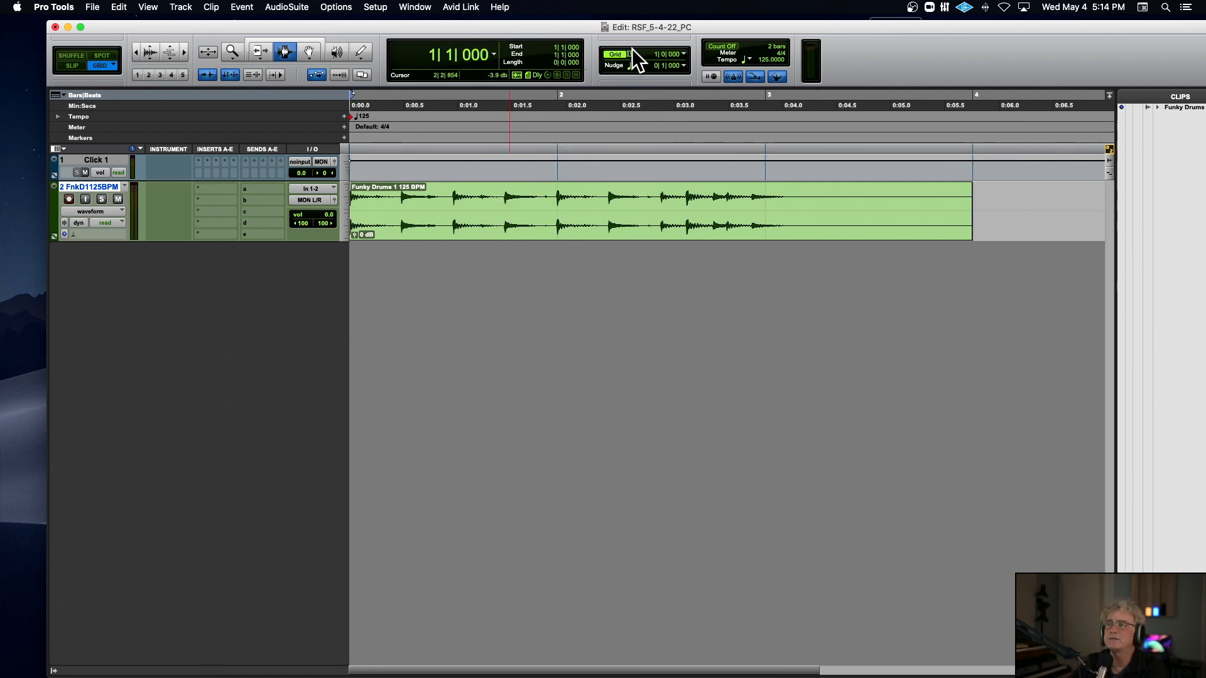
pyautogui.click(683, 54)
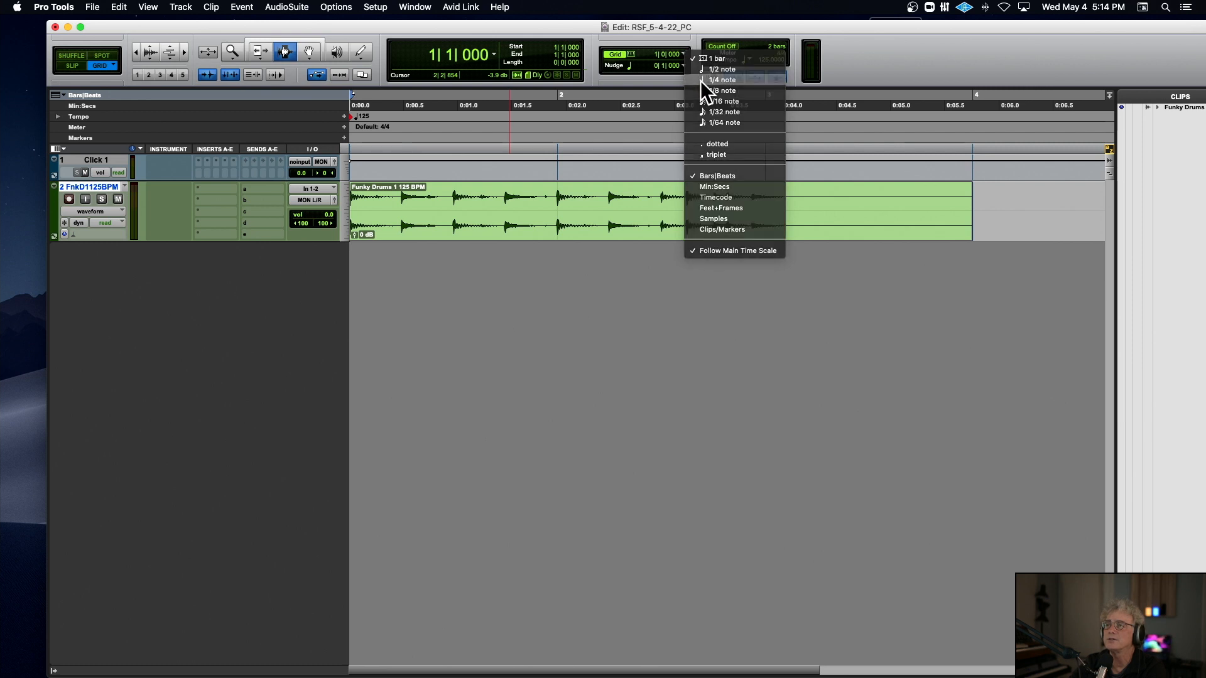
pyautogui.click(704, 80)
pyautogui.moveTo(452, 189); pyautogui.dragTo(654, 195)
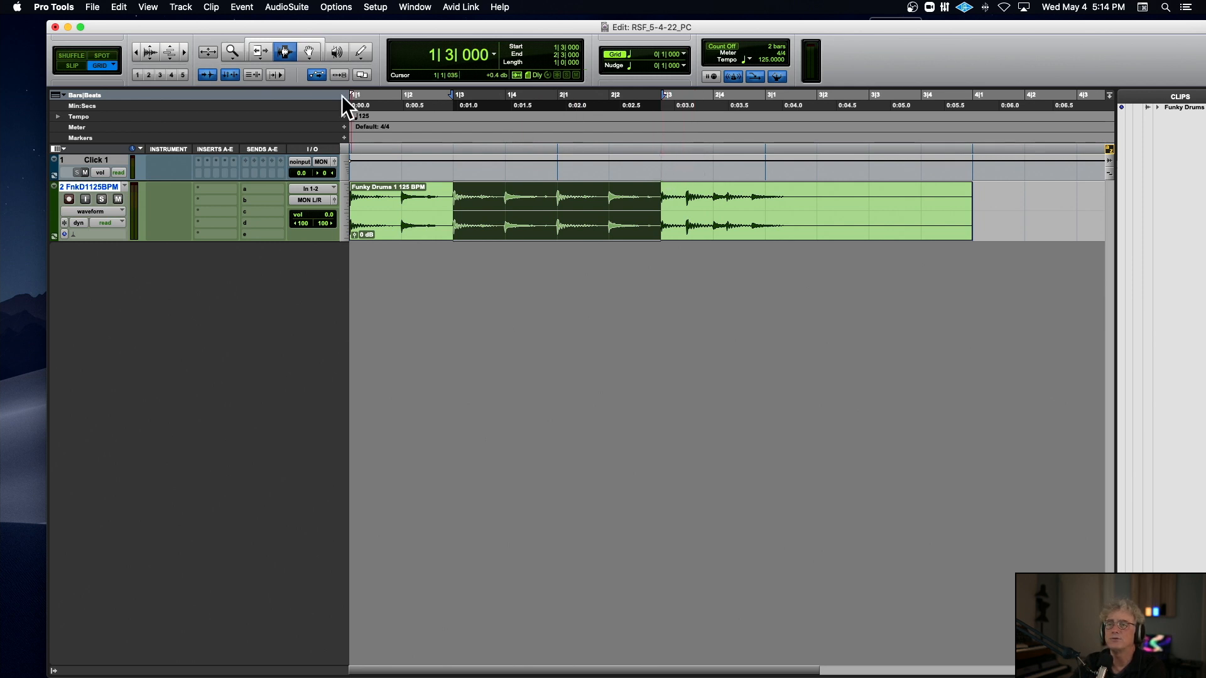
pyautogui.click(70, 55)
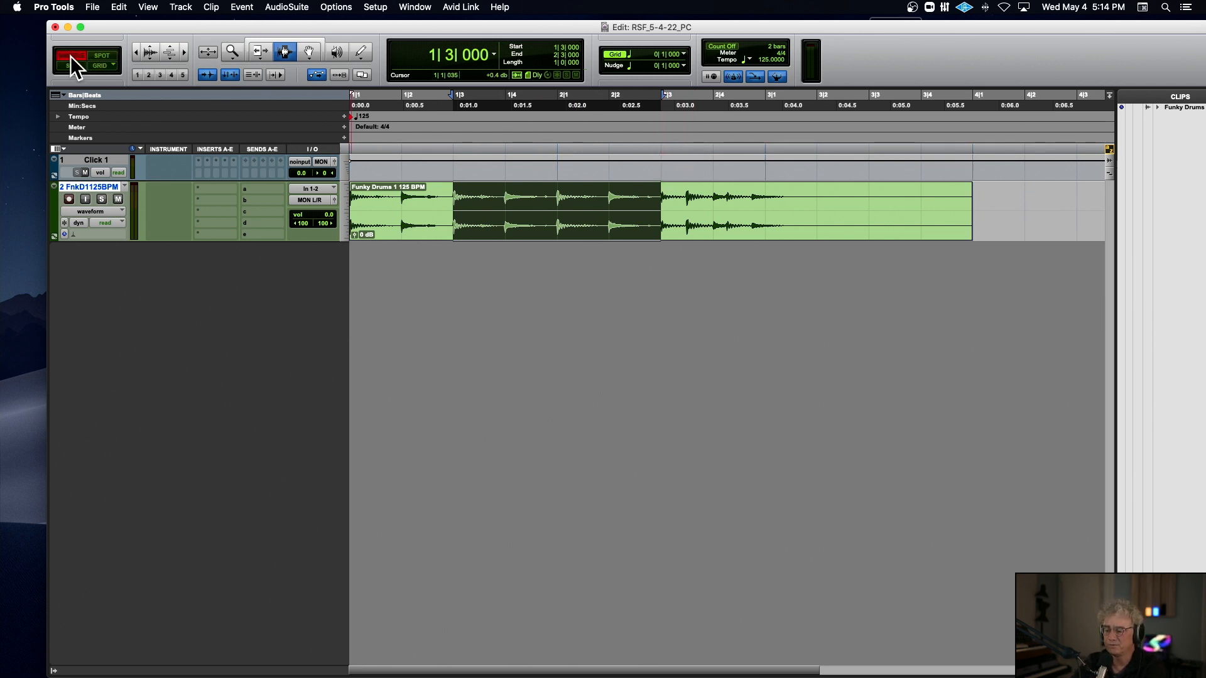
pyautogui.press('Delete')
pyautogui.hscroll(1, 493, 261)
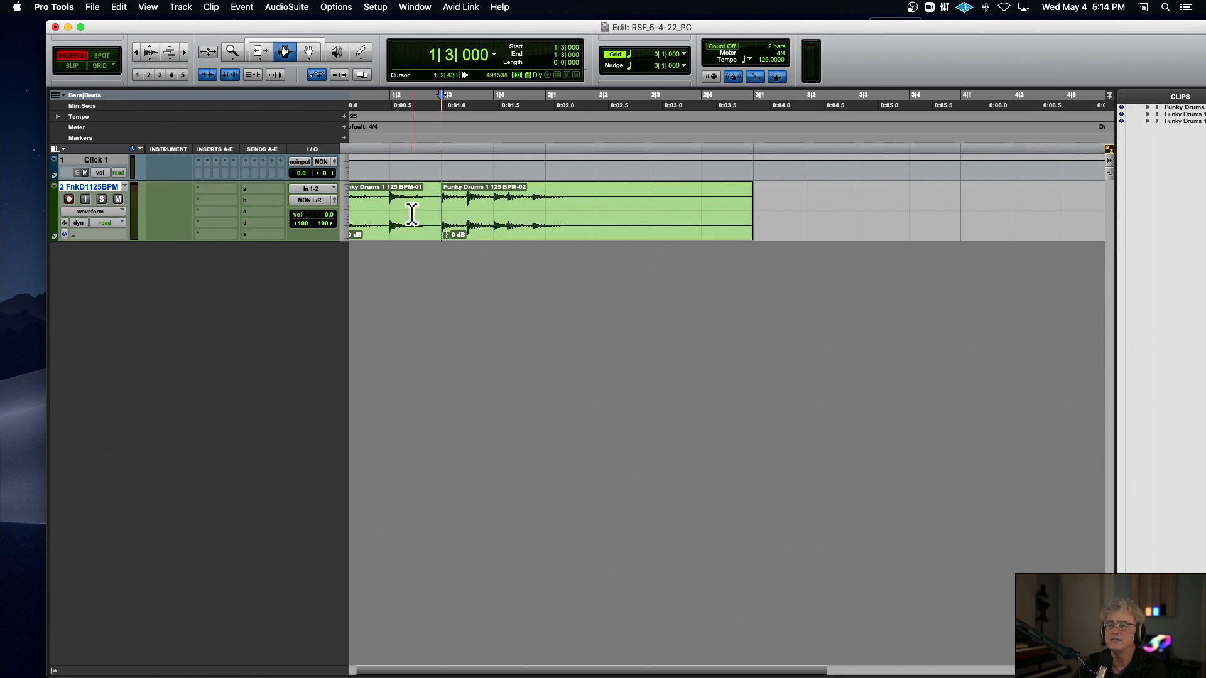
pyautogui.hscroll(-1, 428, 223)
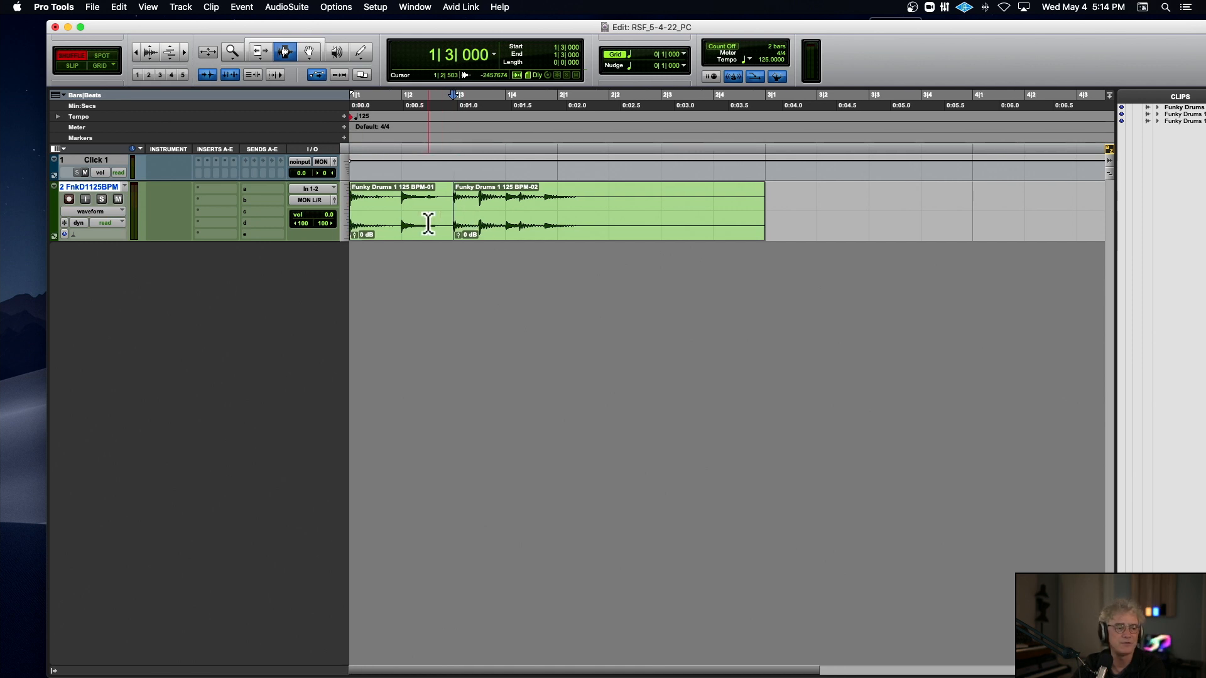
# Play the shortened drum loop from the start and undo the deletion
pyautogui.press('Return')
pyautogui.press('space')
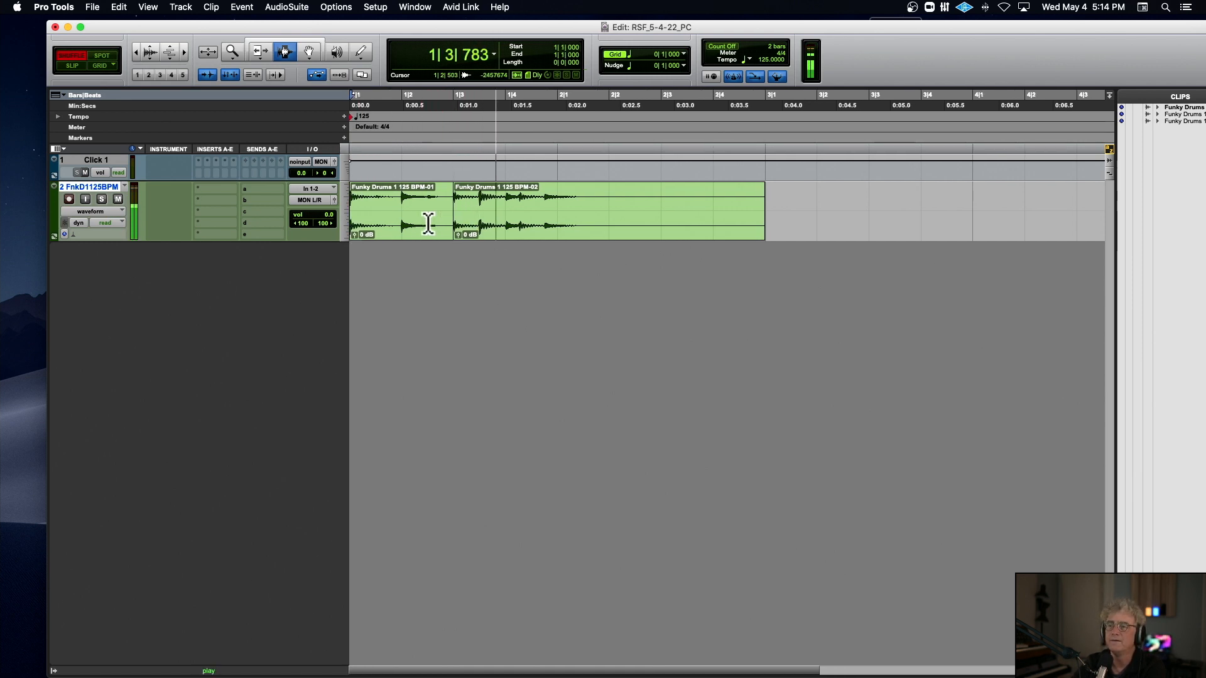
pyautogui.press('space')
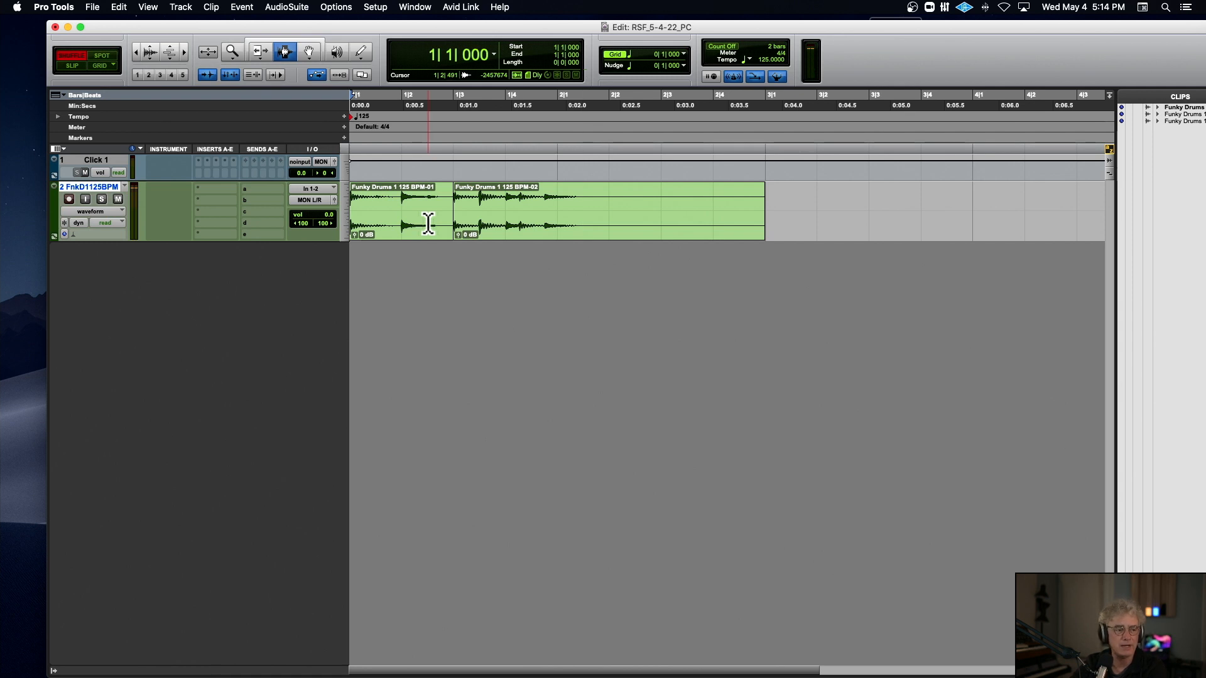
pyautogui.press('super+z')
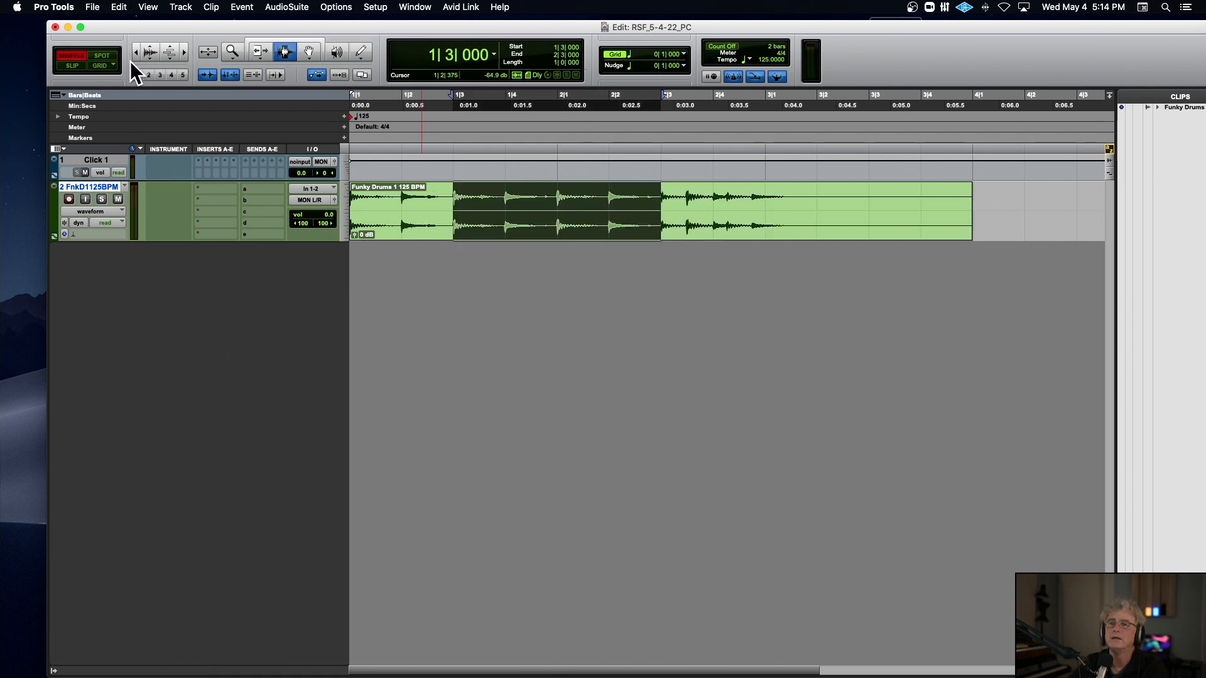
# Return to Grid mode, set the grid to 1/16 note and select the drum clip from 1|4|240 to 1|4|720
pyautogui.moveTo(458, 201); pyautogui.dragTo(566, 216)
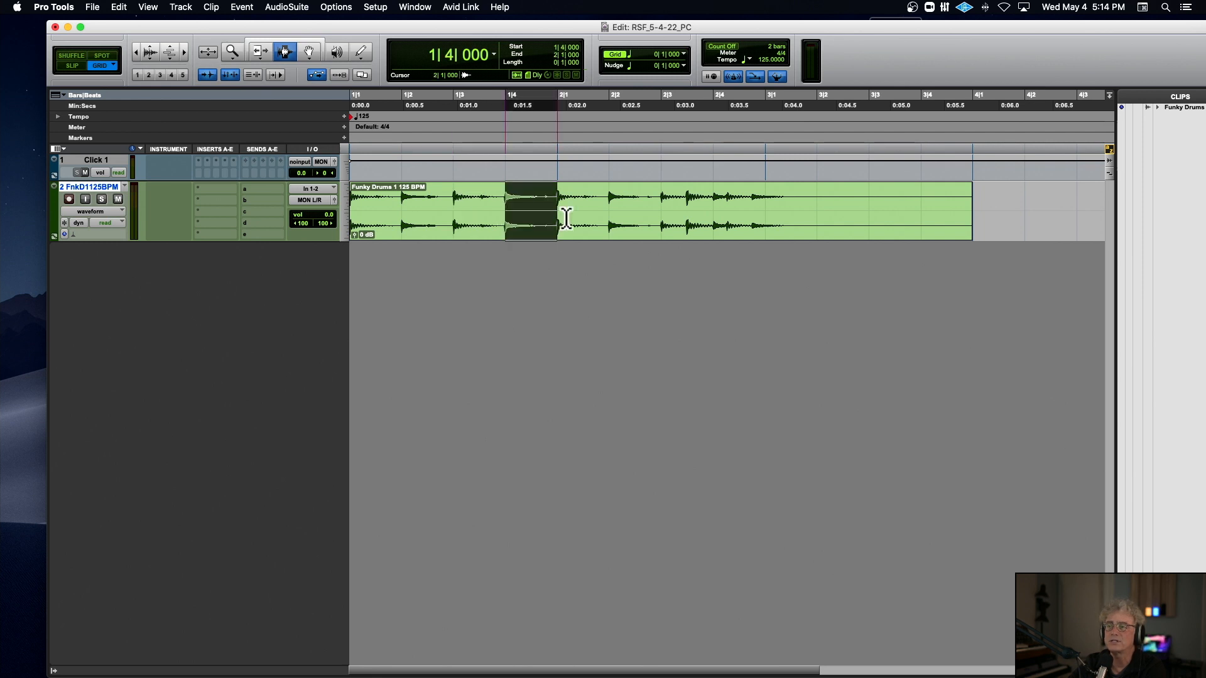
pyautogui.click(687, 55)
pyautogui.click(698, 74)
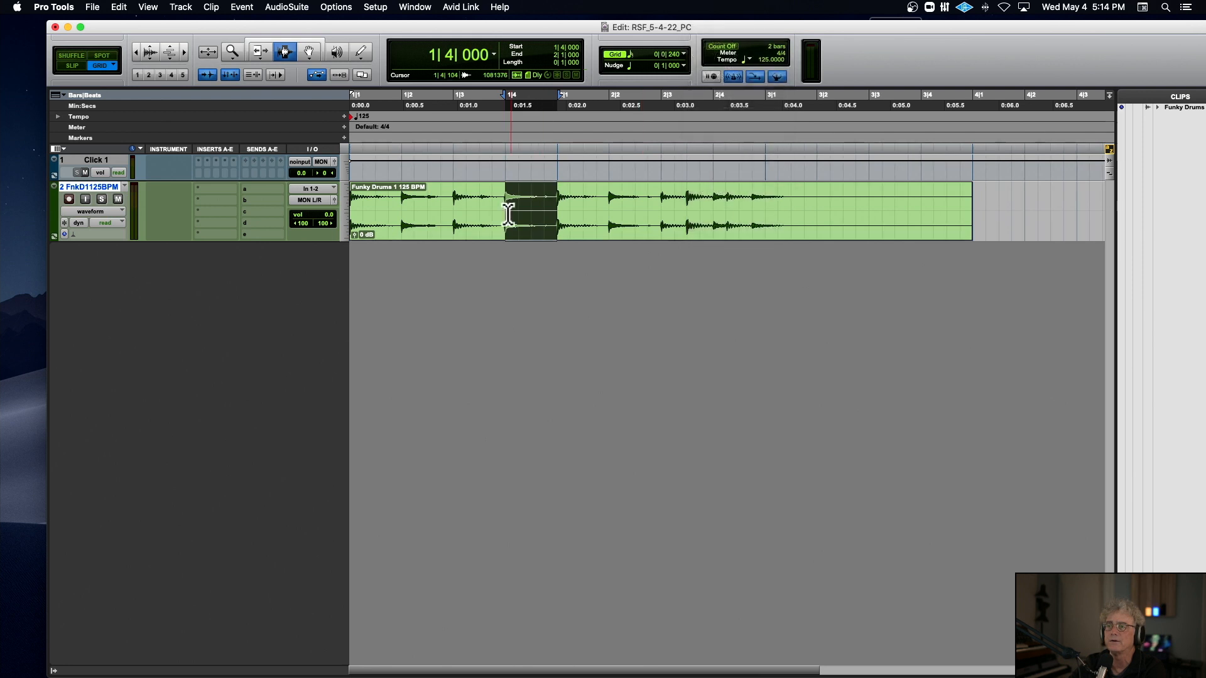
pyautogui.moveTo(520, 211); pyautogui.dragTo(544, 209)
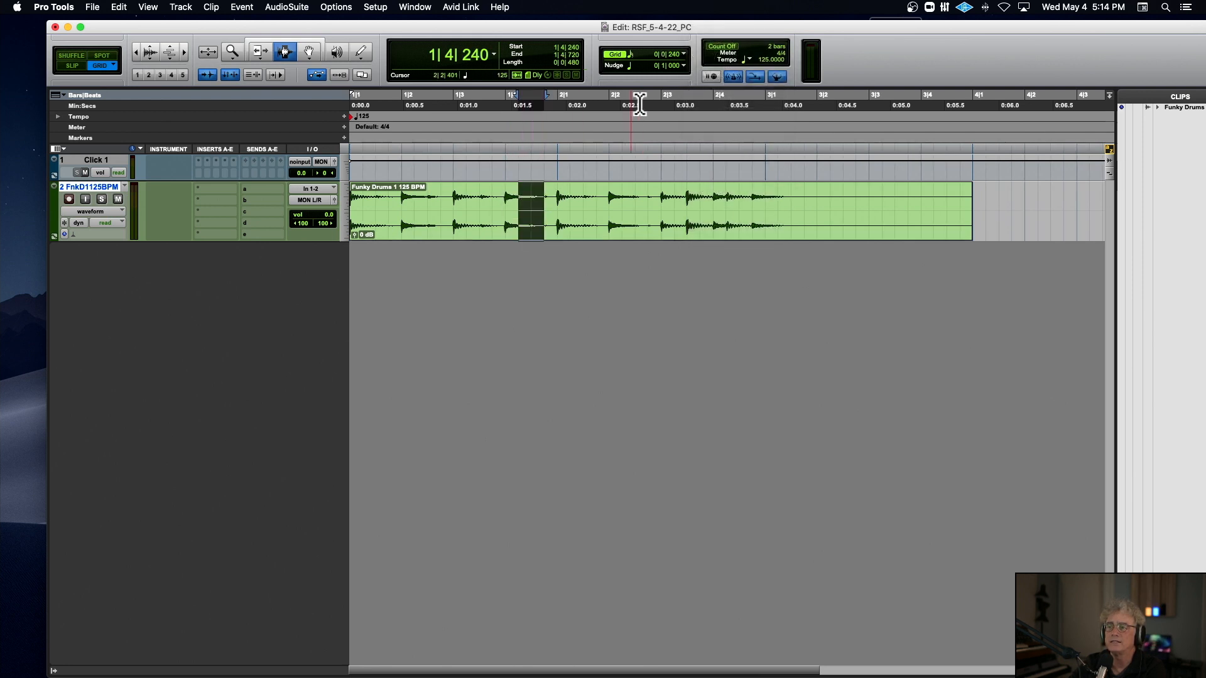
pyautogui.click(685, 53)
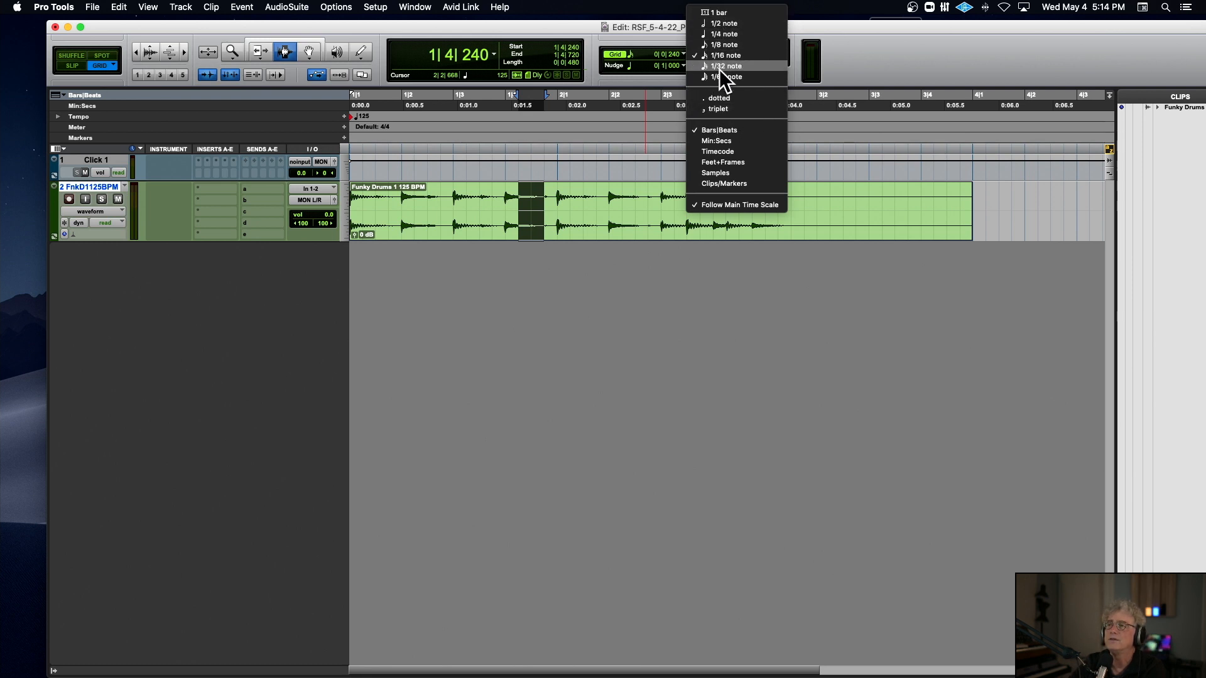
pyautogui.click(562, 132)
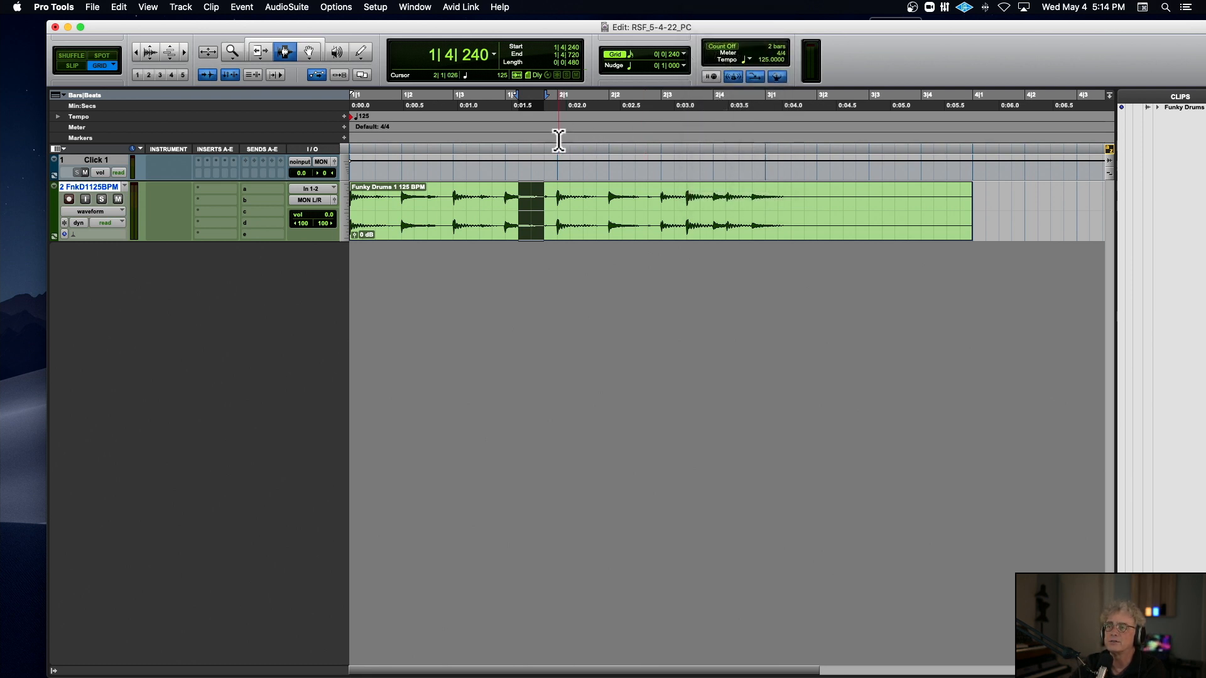
# Select the drum clip from 1|2|720 to 2|2|720 and delete that range in Shuffle mode
pyautogui.click(520, 153)
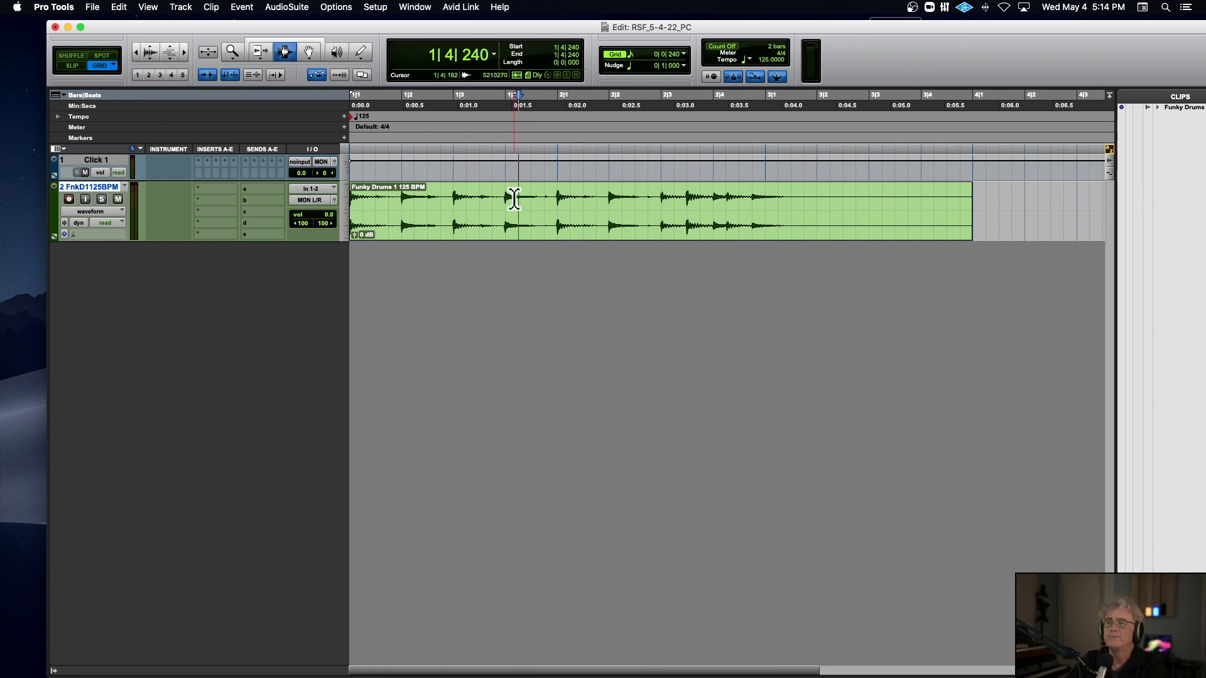
pyautogui.click(439, 213)
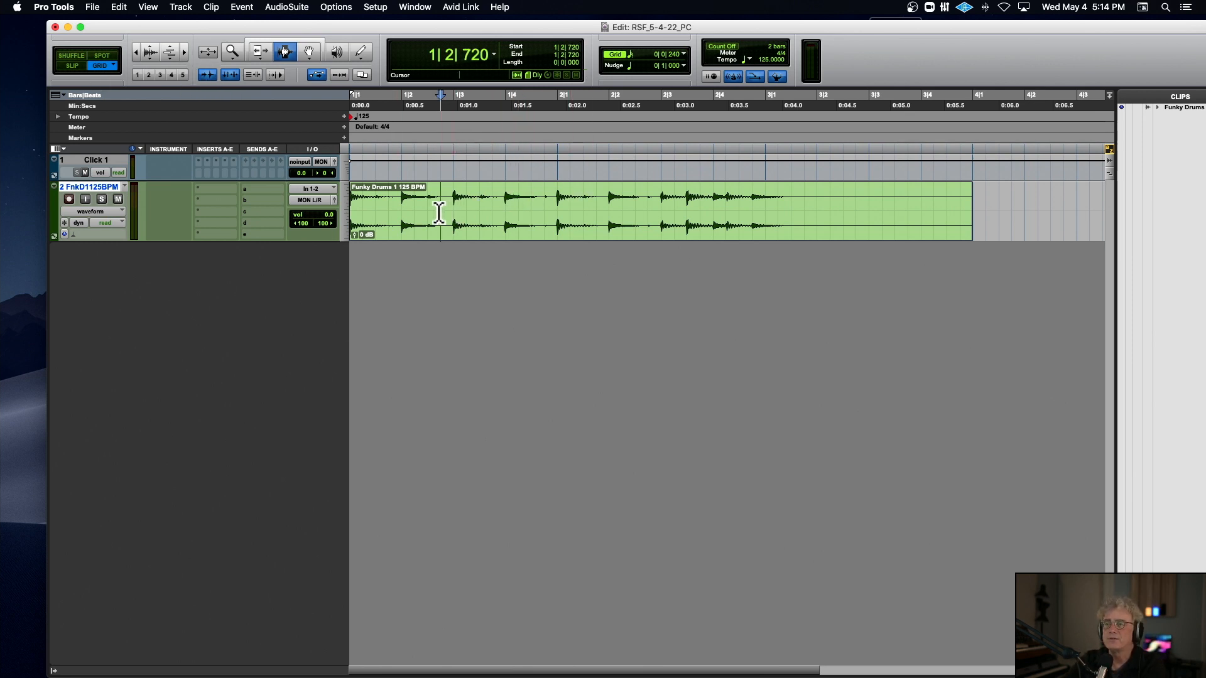
pyautogui.moveTo(438, 214); pyautogui.dragTo(650, 213)
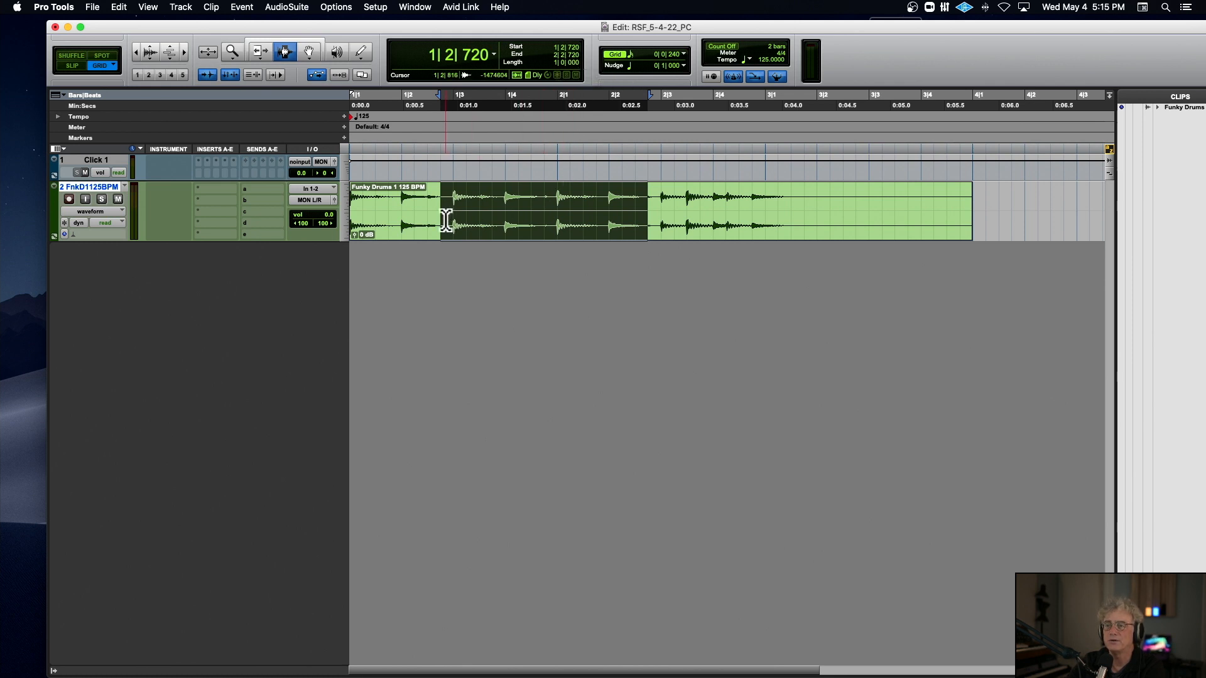
pyautogui.moveTo(443, 220); pyautogui.dragTo(652, 215)
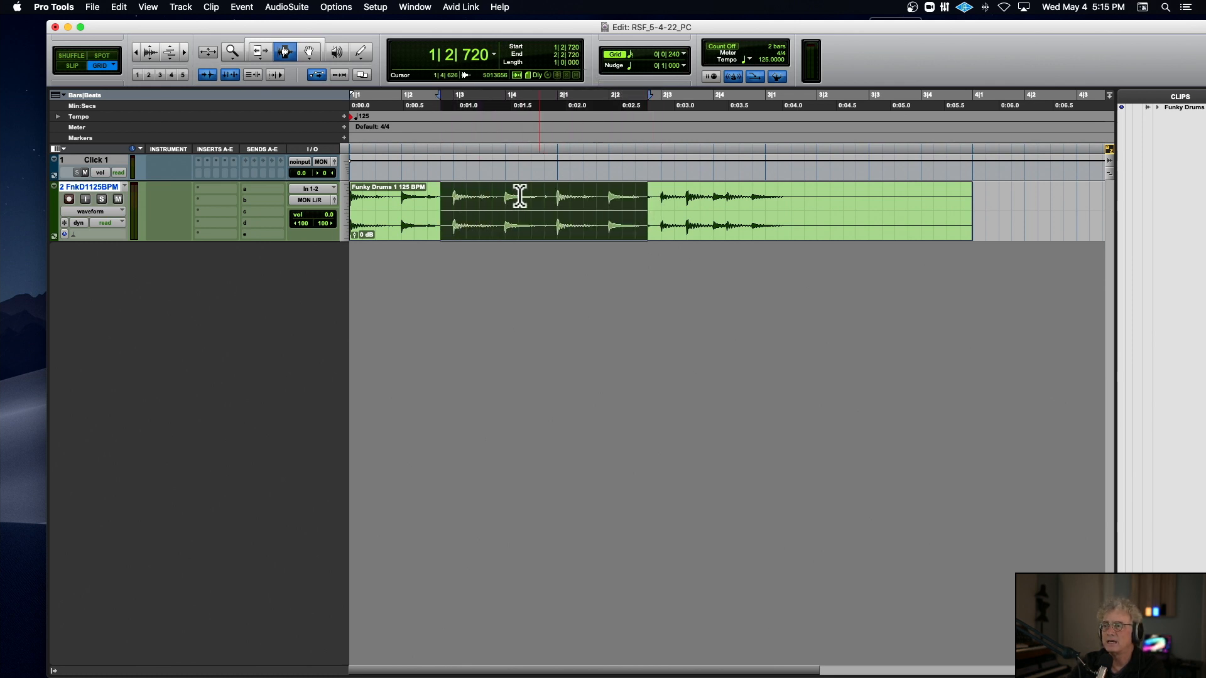
pyautogui.click(74, 55)
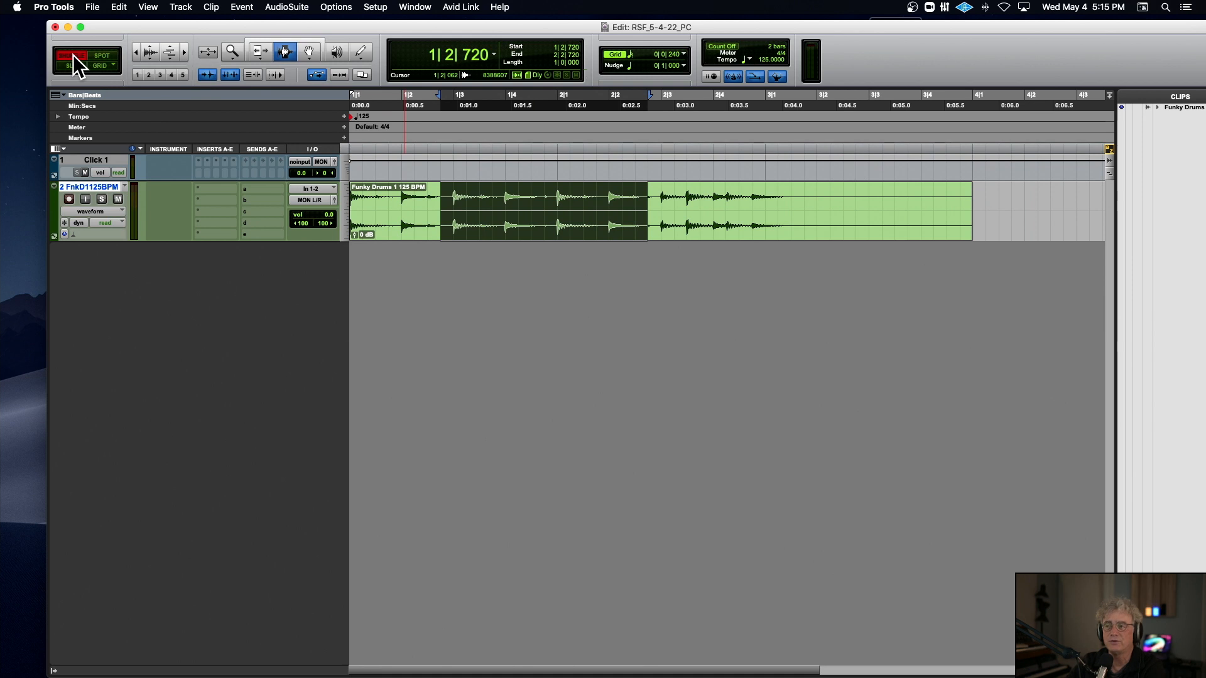
pyautogui.press('Delete')
# Audition the drum edit made off the beat from the session start and undo it
pyautogui.press('Return')
pyautogui.press('space')
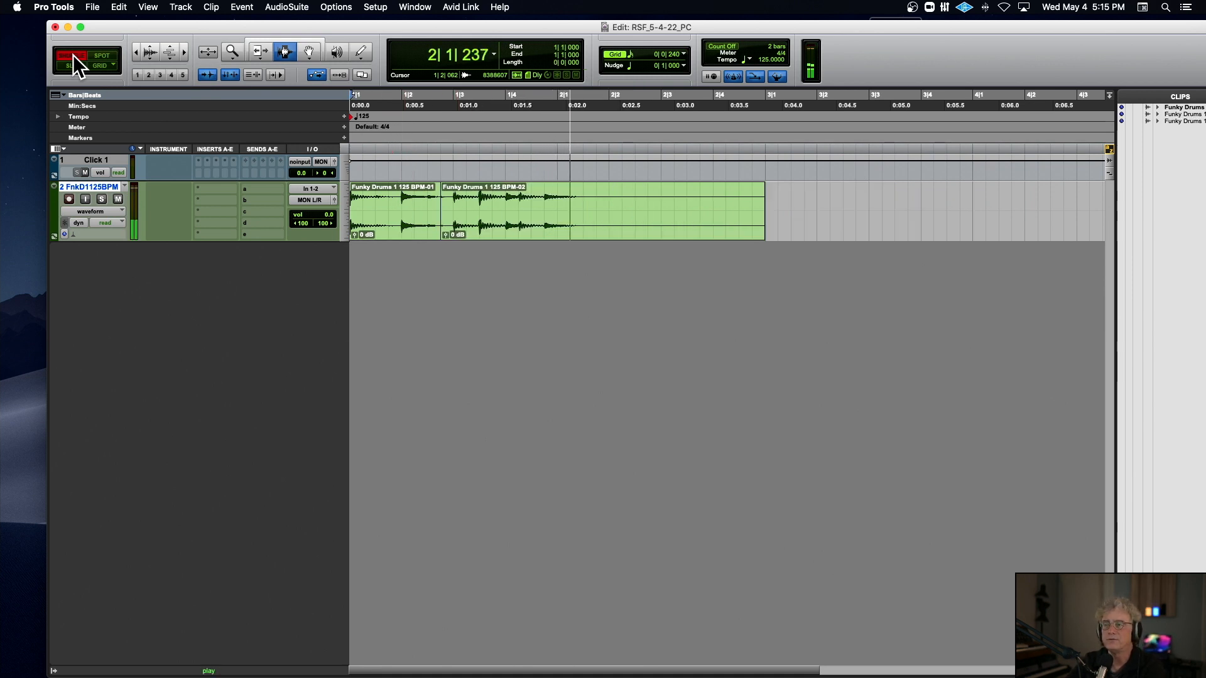
pyautogui.press('space')
pyautogui.press('super+z')
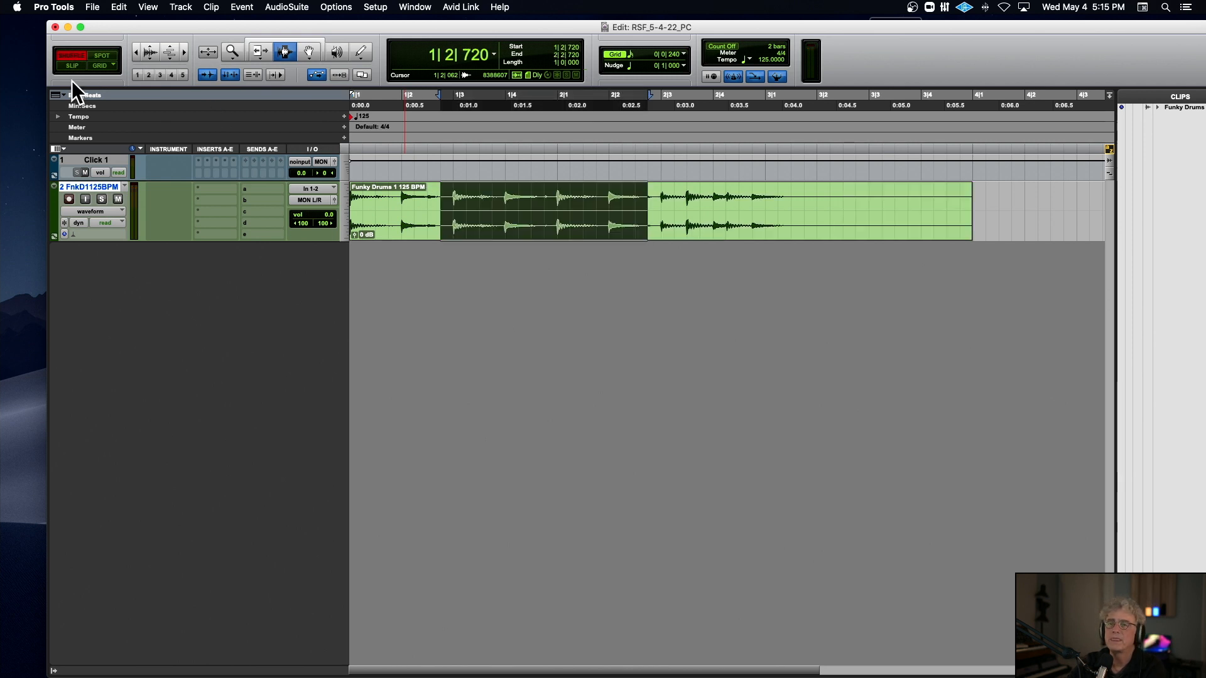
# Switch to Slip mode and place the edit cursor freely in the drum clip, ending at 1|1|946 just before the second hit
pyautogui.click(423, 213)
pyautogui.moveTo(440, 212); pyautogui.dragTo(502, 214)
pyautogui.click(448, 214)
pyautogui.press('super+bracketright')
pyautogui.press('super+bracketright')
pyautogui.click(466, 214)
pyautogui.click(543, 215)
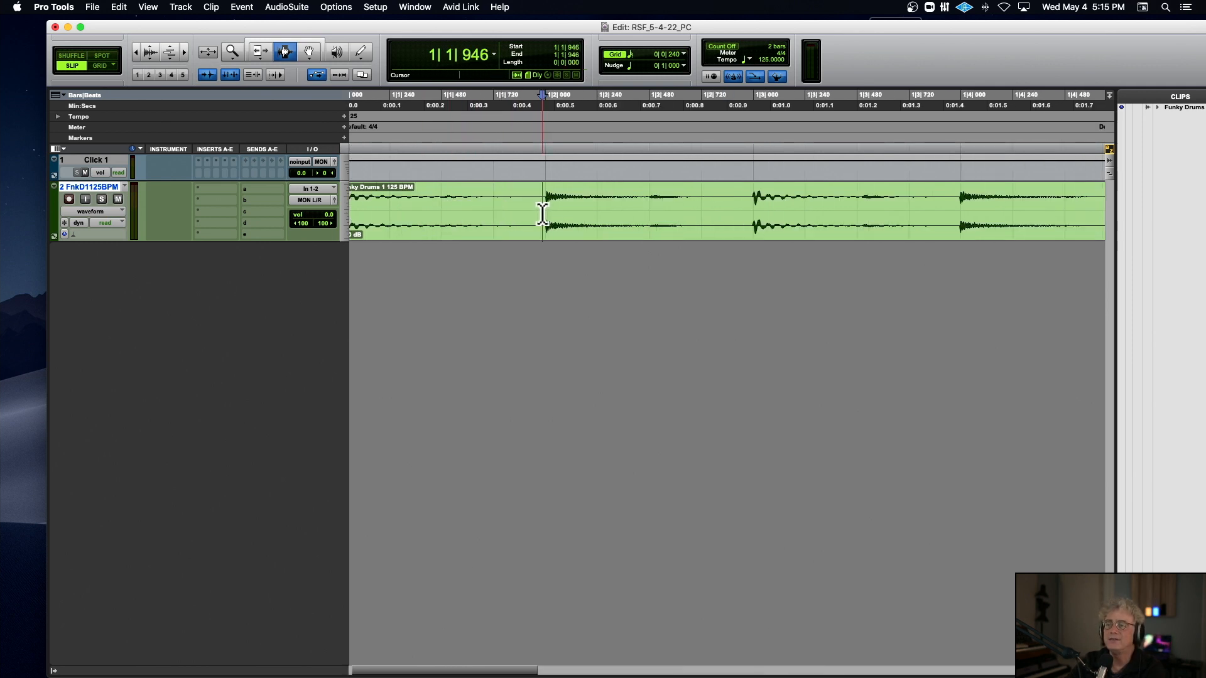
# Place the edit cursor at 1|4|835 in the drum clip, shortly before the bar 2 downbeat
pyautogui.press('super+bracketleft')
pyautogui.press('super+bracketleft')
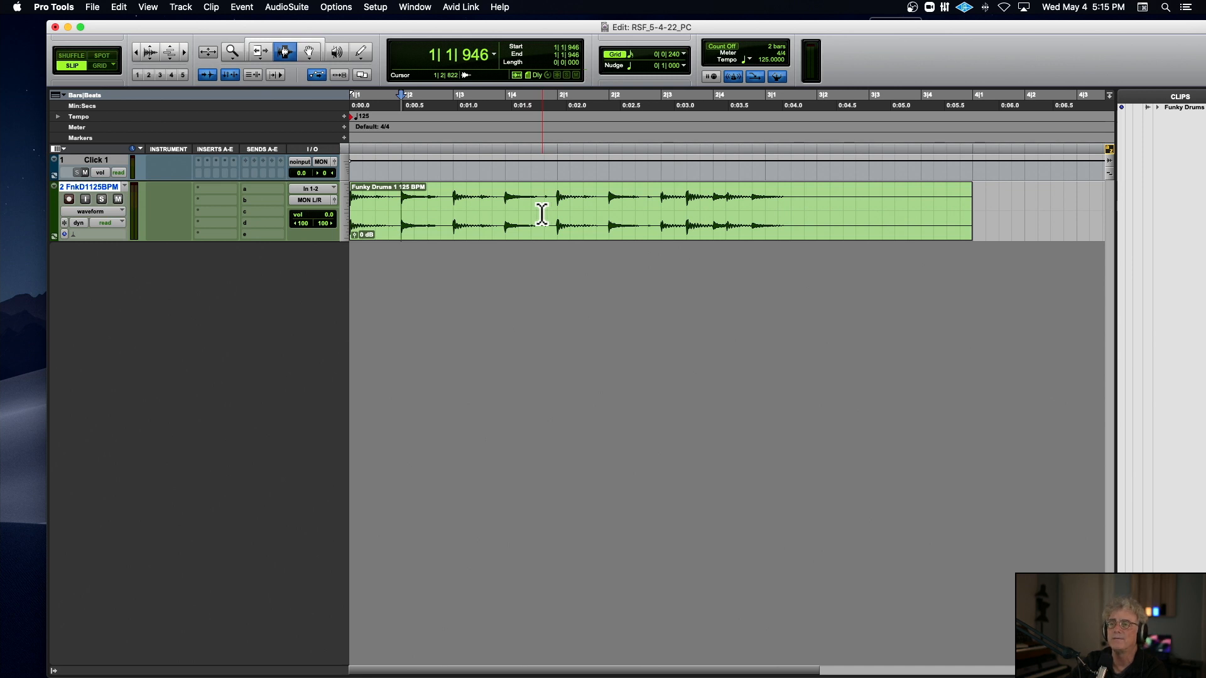
pyautogui.click(551, 214)
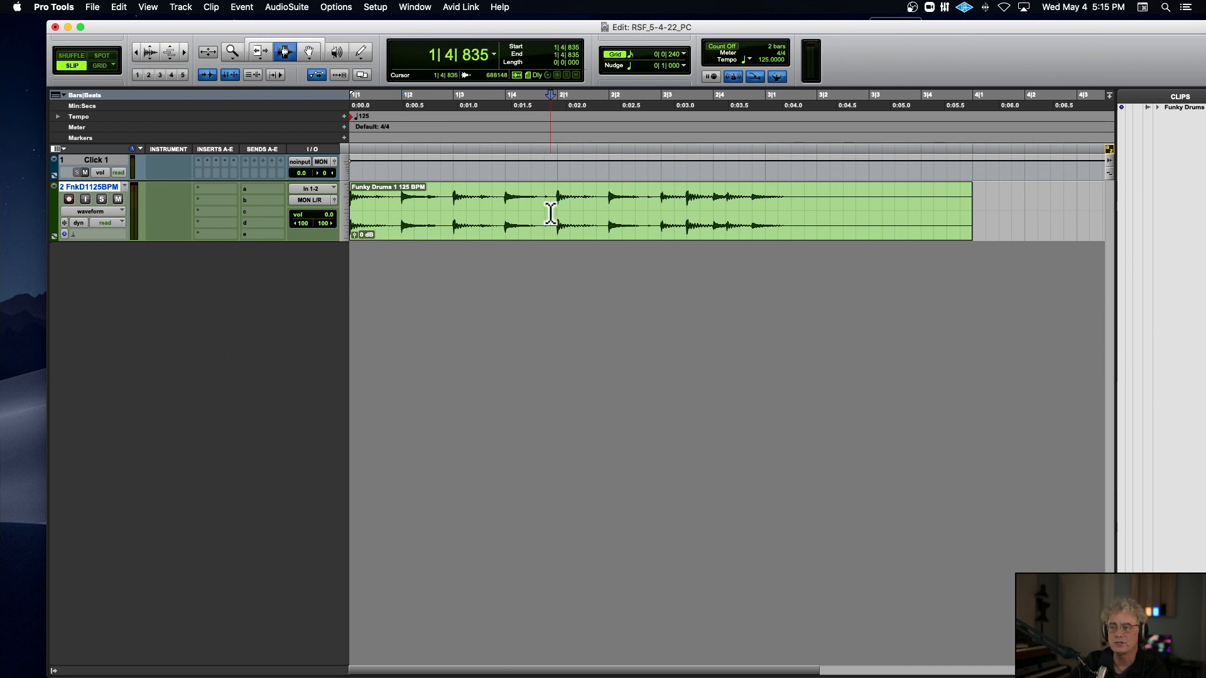
# Place the edit cursor freely just before the bar 2 downbeat in the drum clip, first at 1|4|911, finally at 1|4|870
pyautogui.press('super+bracketright')
pyautogui.press('super+bracketright')
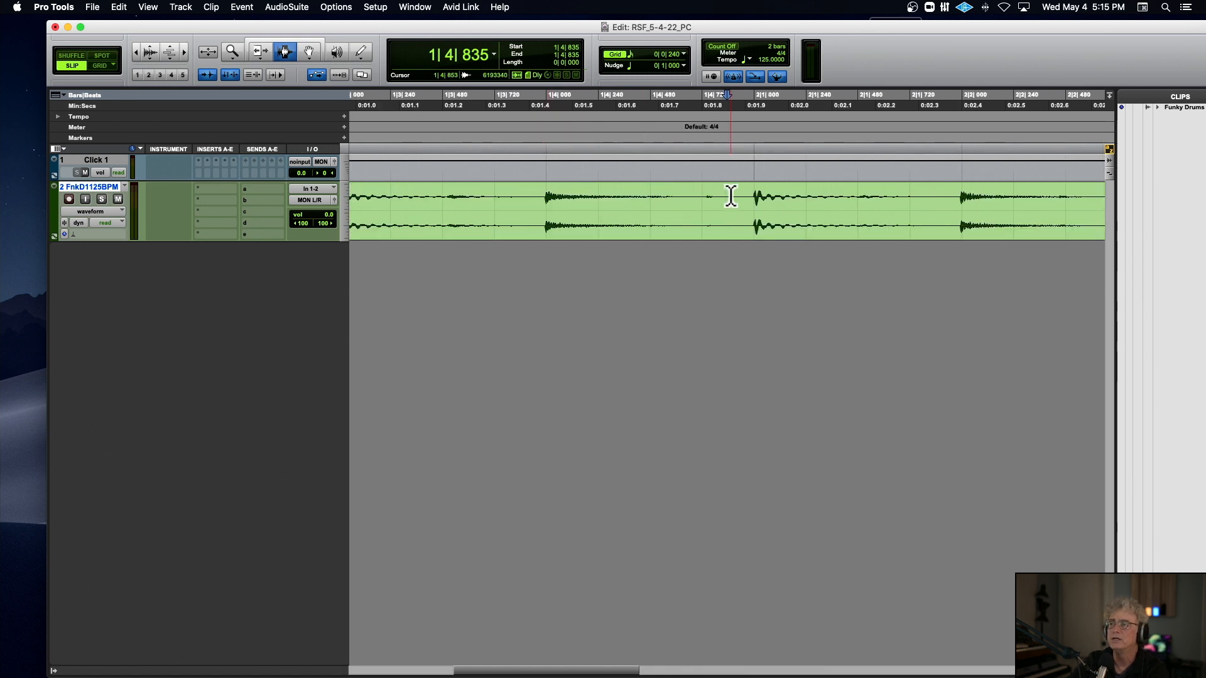
pyautogui.click(744, 213)
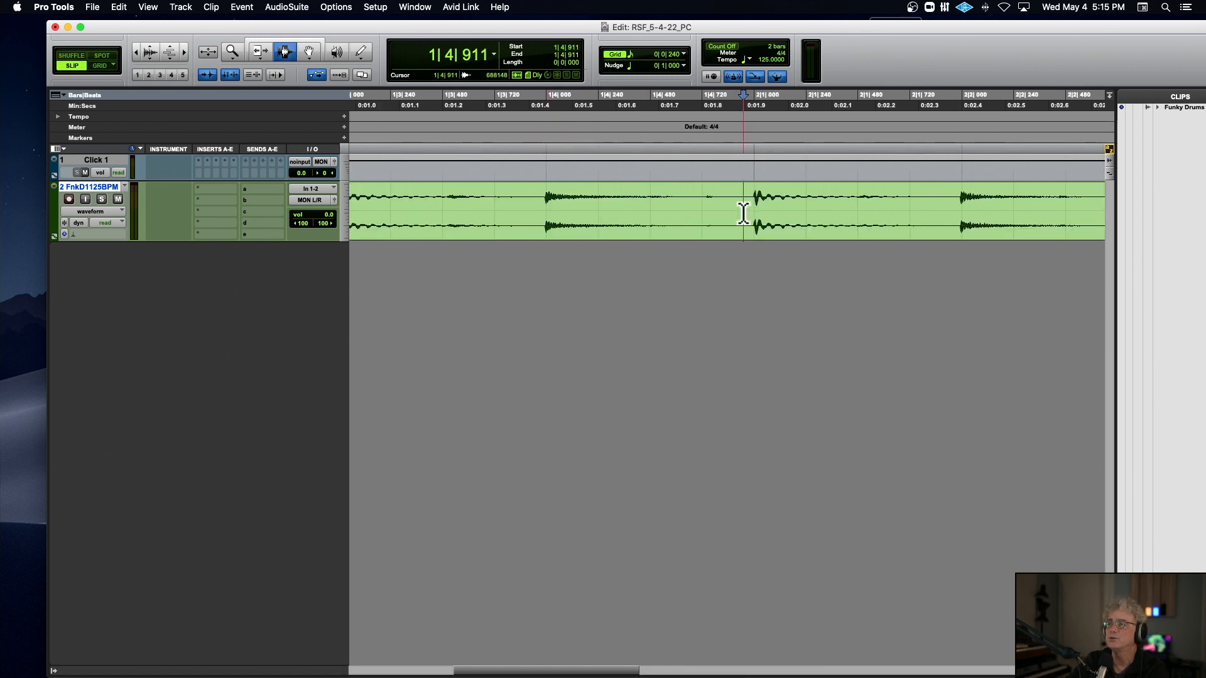
pyautogui.press('super+bracketleft')
pyautogui.press('super+bracketleft')
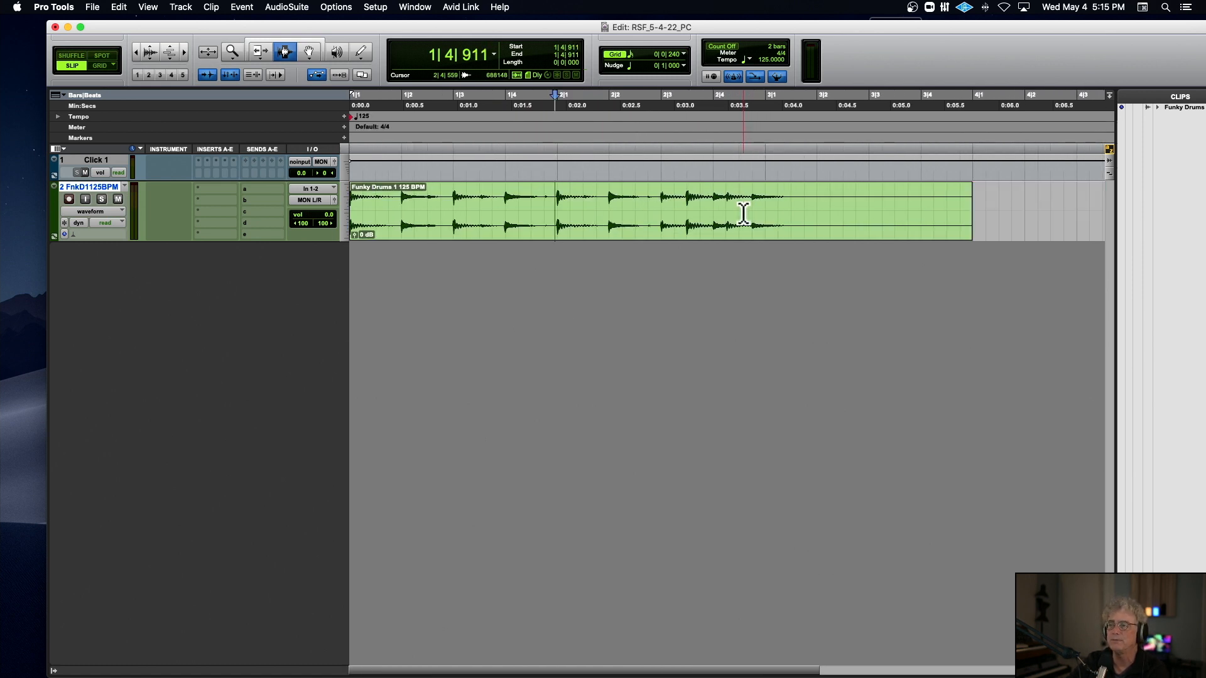
pyautogui.press('super+bracketright')
pyautogui.press('super+bracketright')
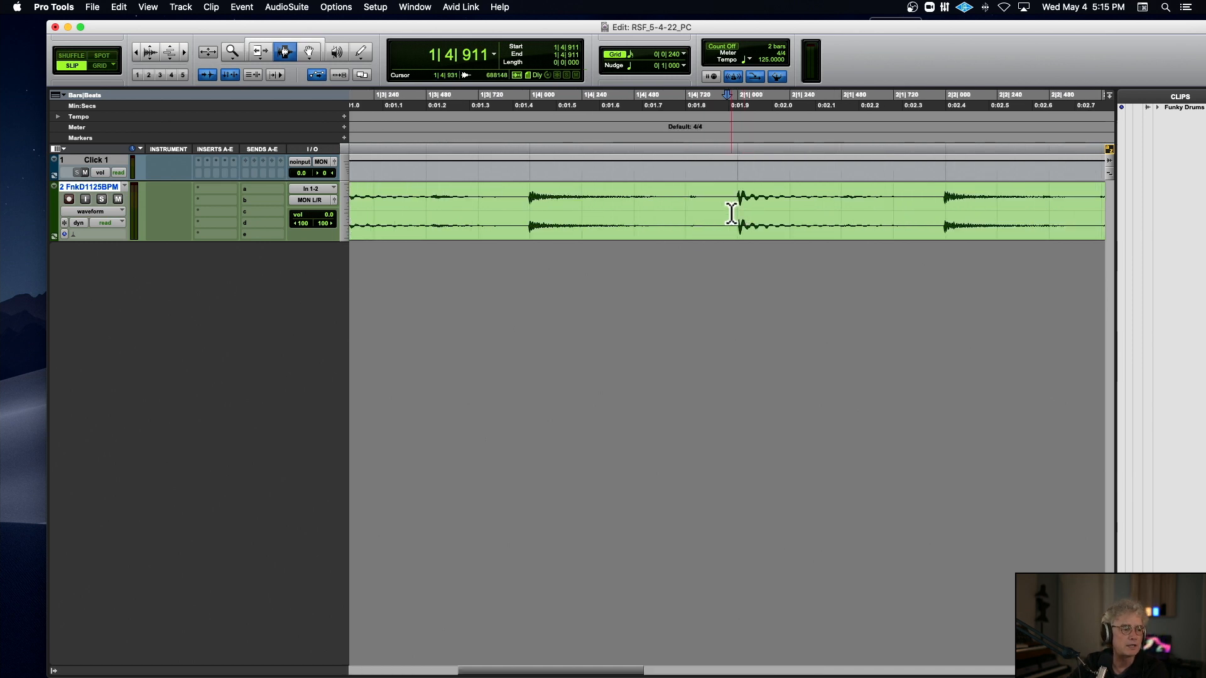
pyautogui.click(718, 218)
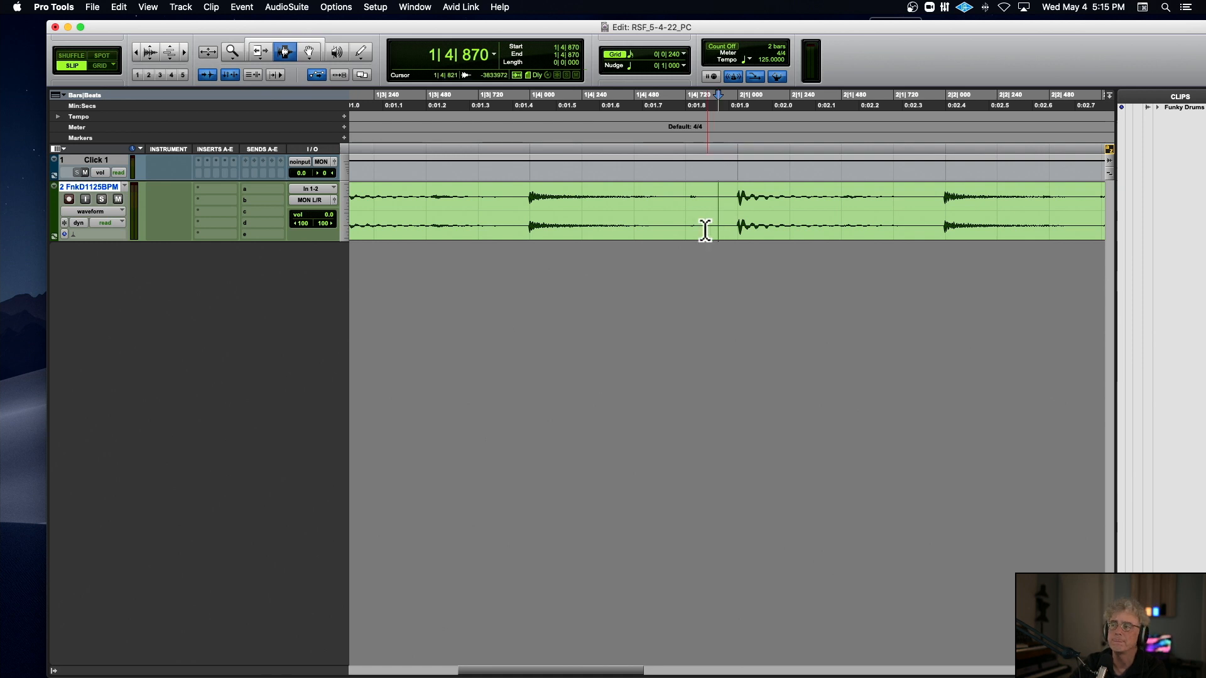
# In Spot mode, move the drum clip with the Grabber to start at 9|1|000, using the Bars|Beats time scale
pyautogui.press('super+bracketleft')
pyautogui.press('super+bracketleft')
pyautogui.press('super+bracketleft')
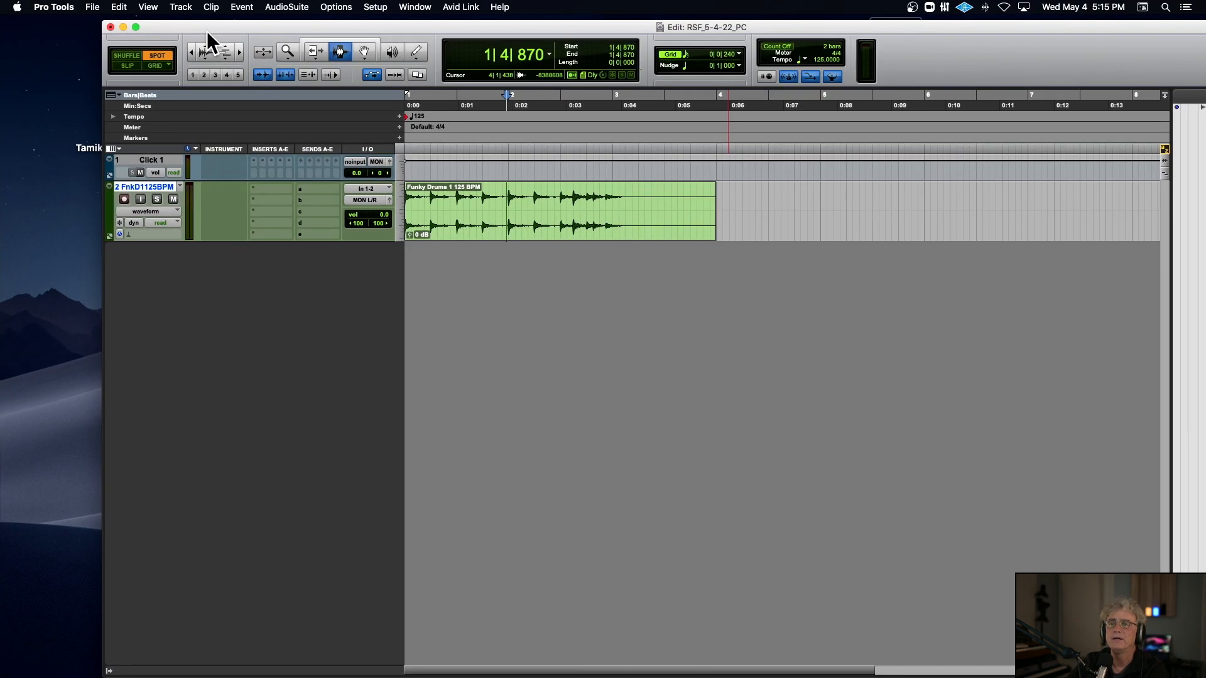
pyautogui.moveTo(205, 26); pyautogui.dragTo(134, 24)
pyautogui.click(292, 52)
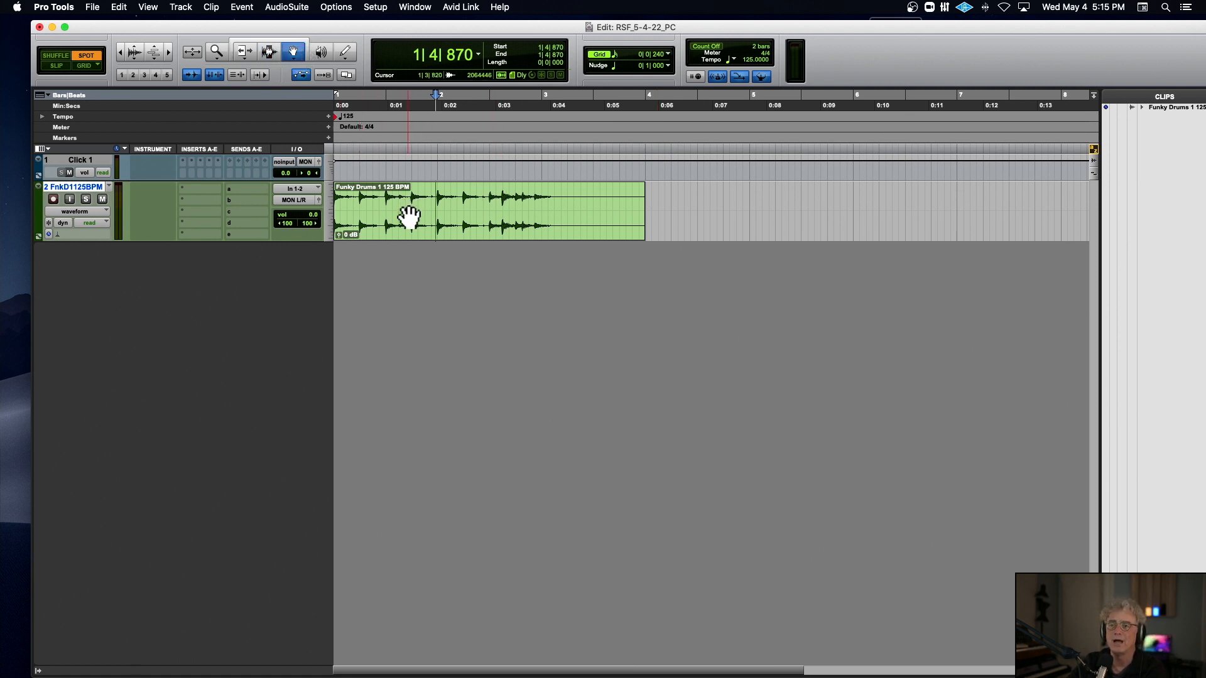
pyautogui.click(409, 214)
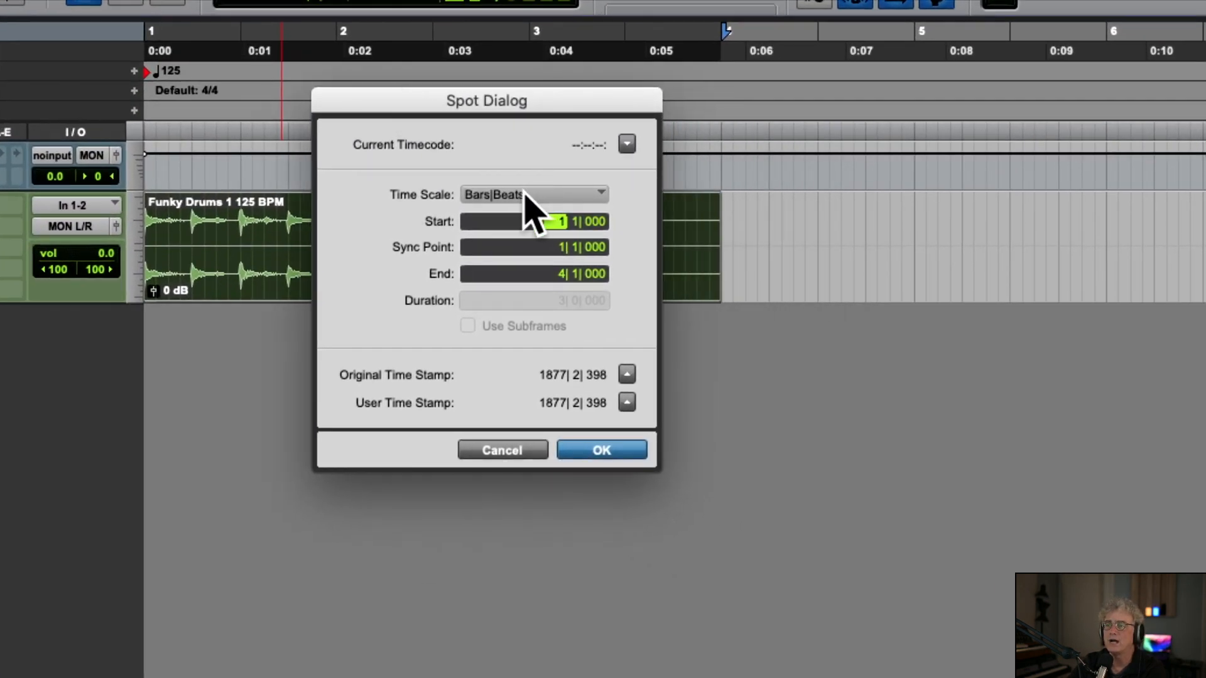
pyautogui.click(494, 198)
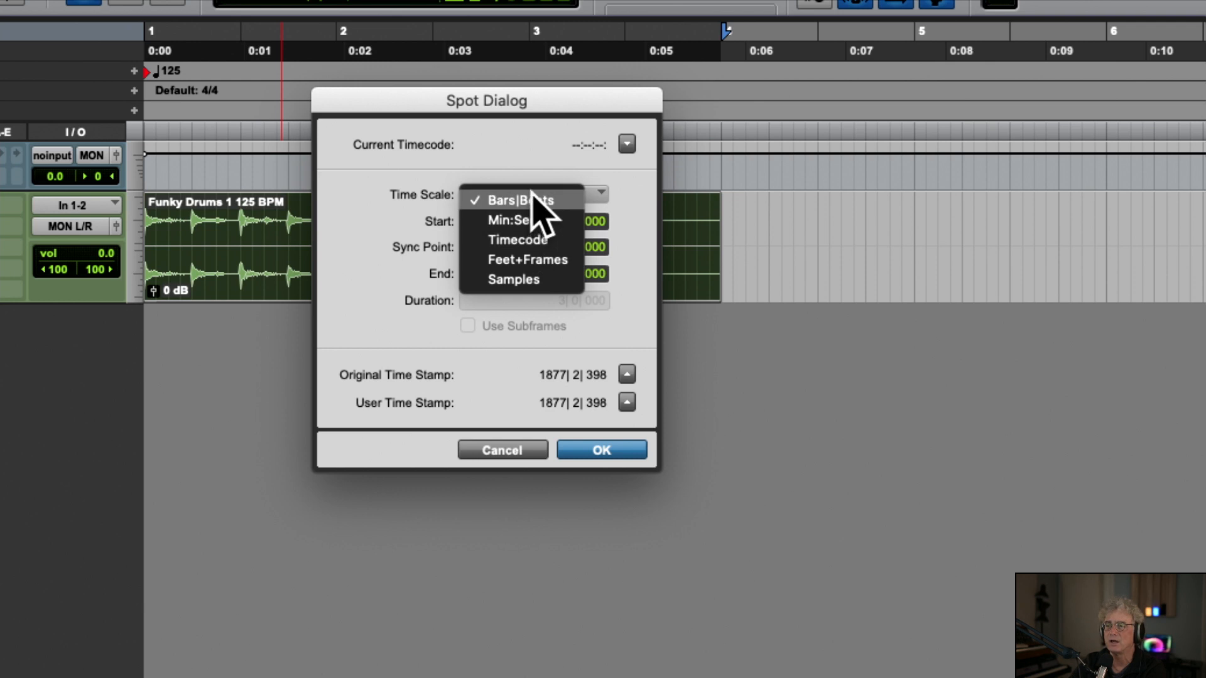
pyautogui.click(564, 221)
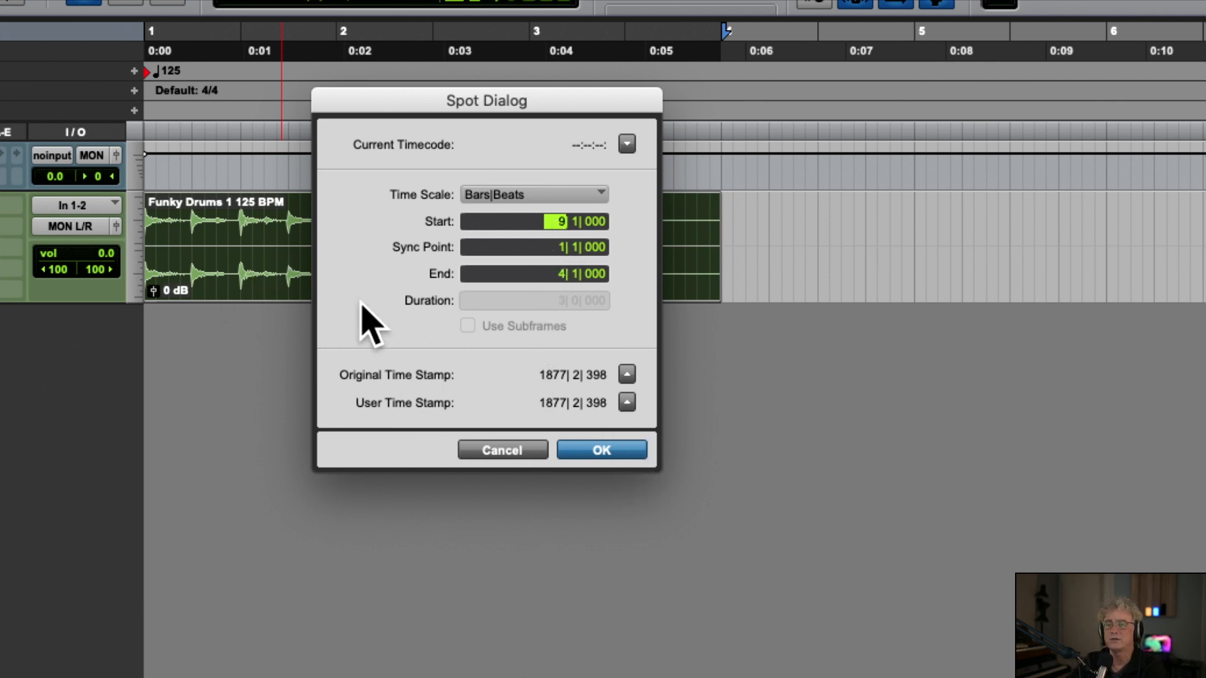
pyautogui.click(601, 451)
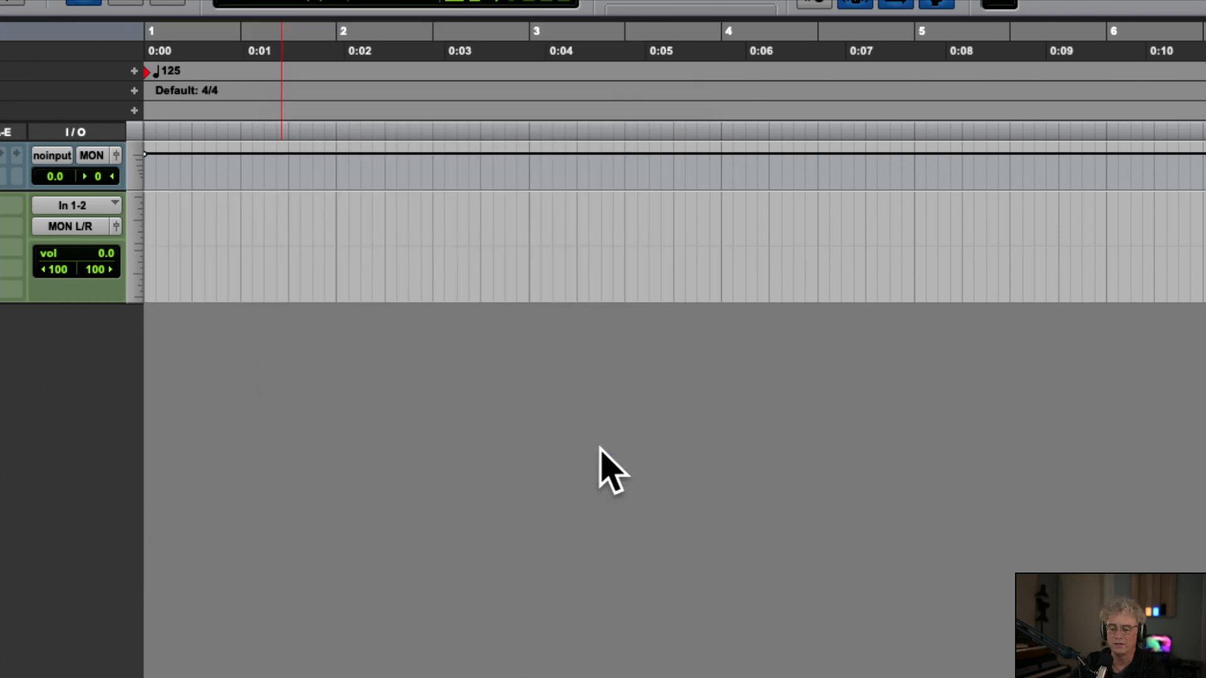
# Reopen the Spot Dialog for the drum clip at bar 9 and cancel it without changing its position
pyautogui.press('r')
pyautogui.press('r')
pyautogui.press('r')
pyautogui.click(358, 267)
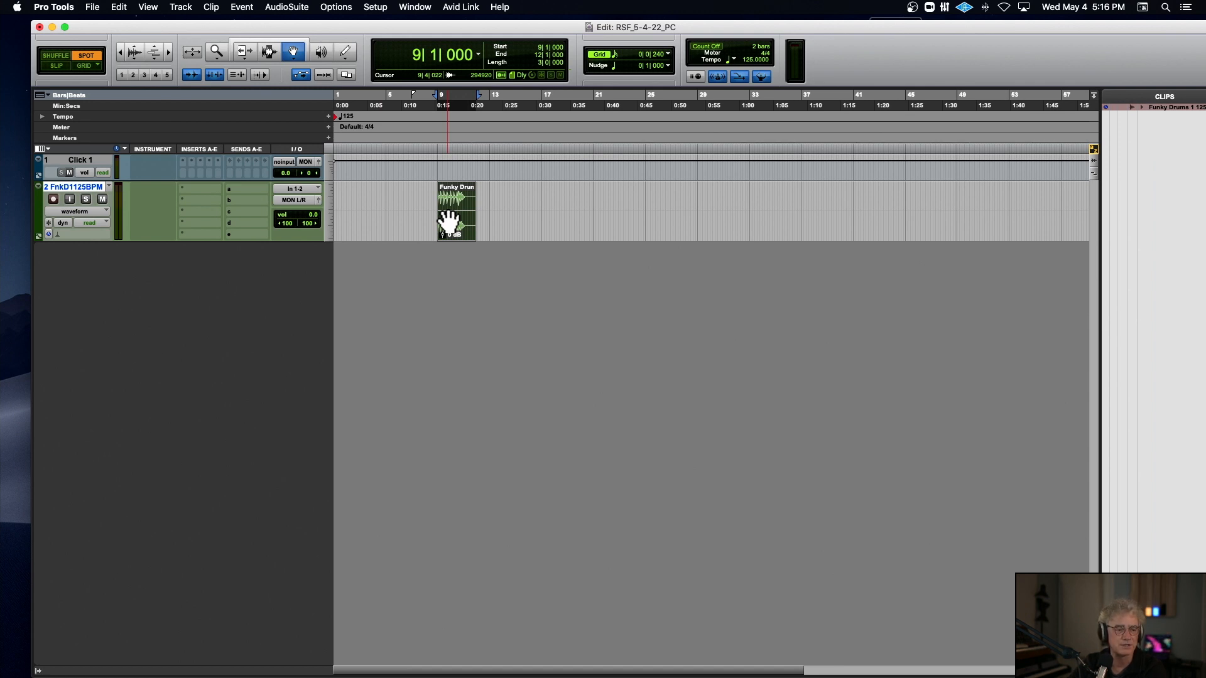
pyautogui.click(455, 208)
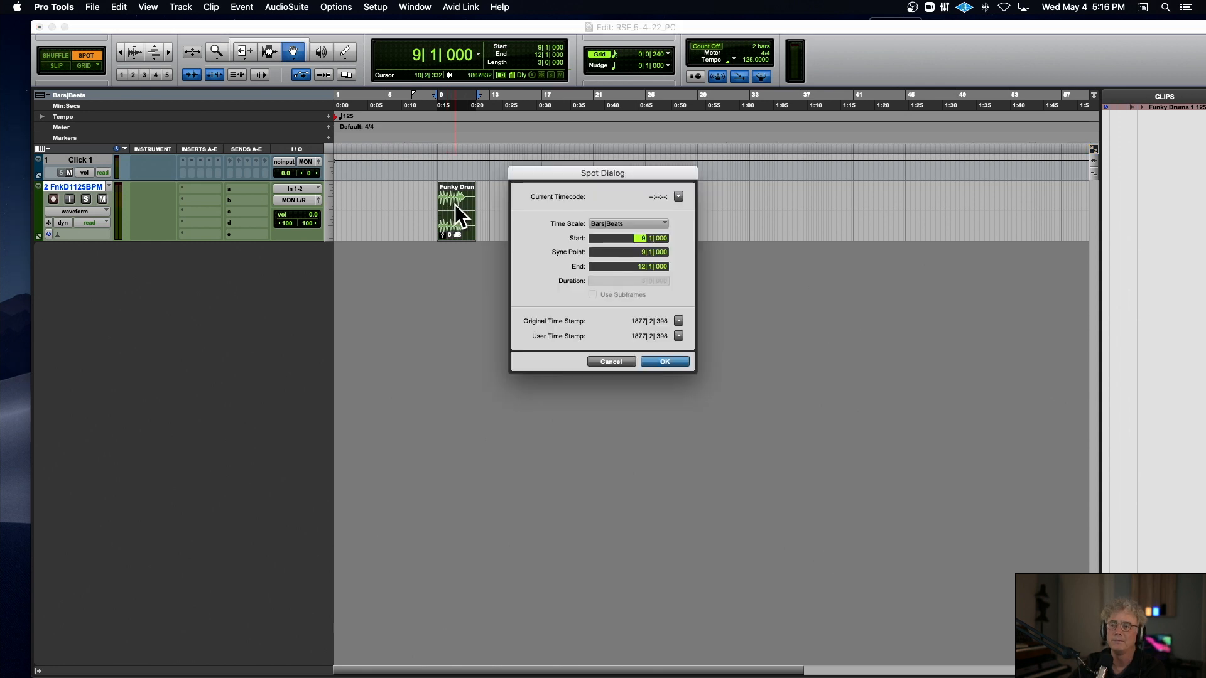
pyautogui.click(624, 361)
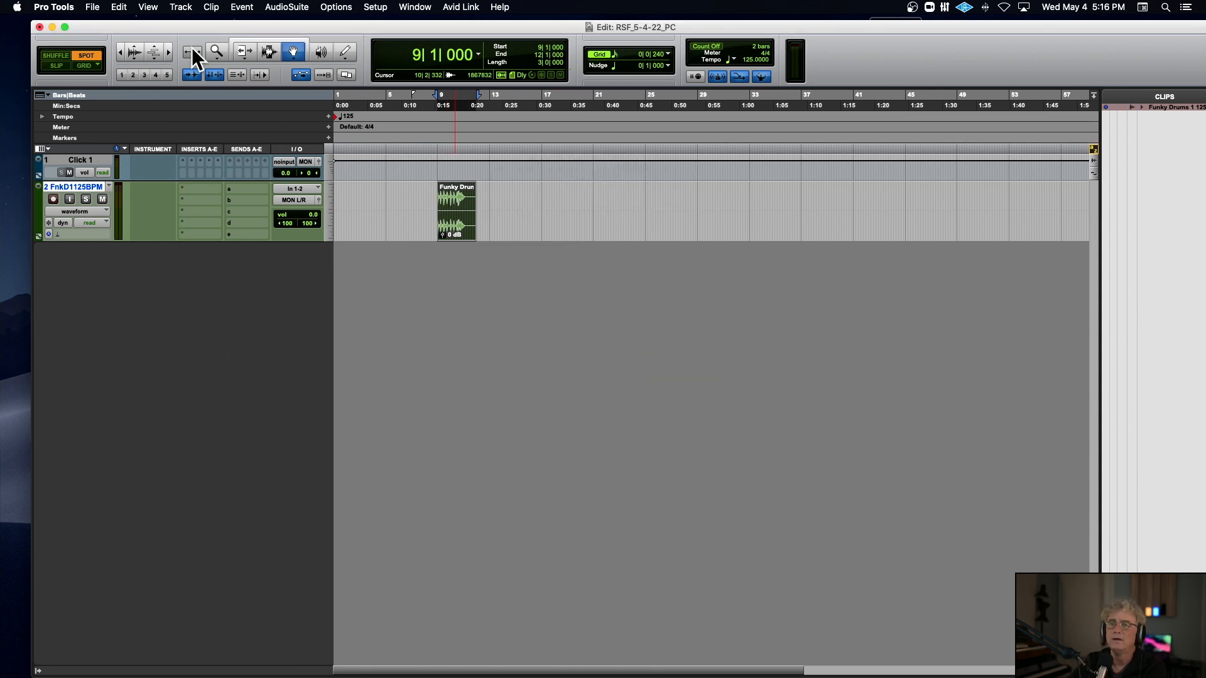
# Switch to Grid mode and move the drum clip from bar 9 back to start at 2|1|000
pyautogui.click(85, 66)
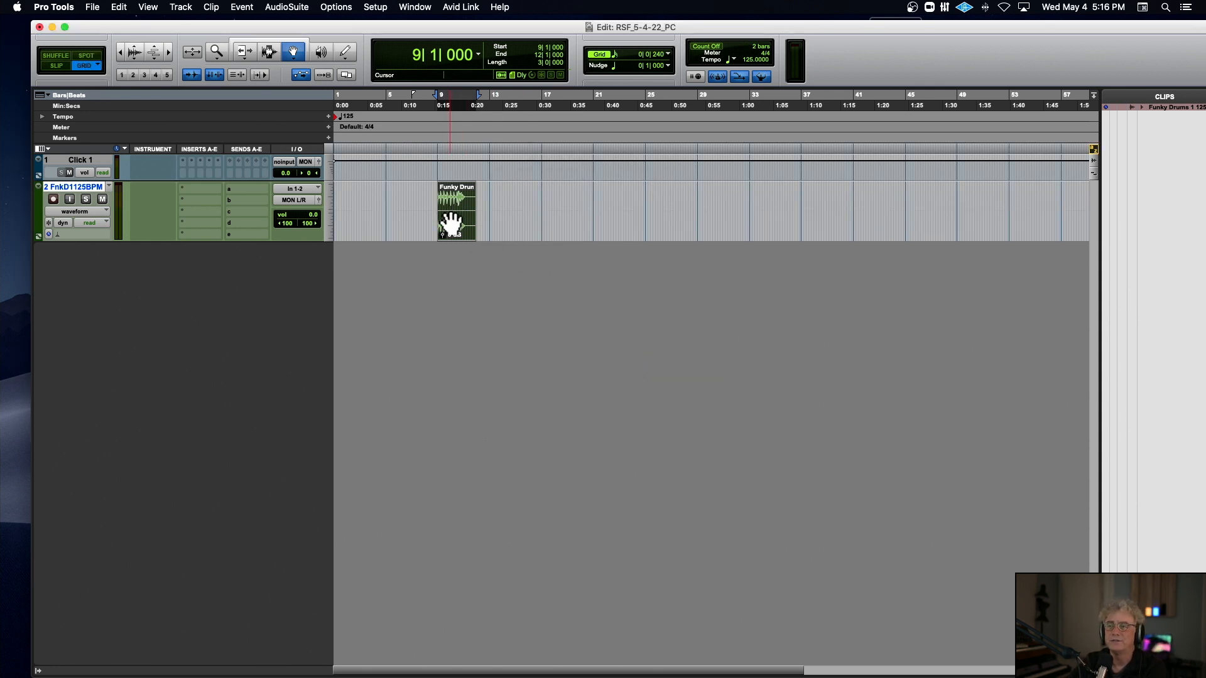
pyautogui.hscroll(2, 521, 179)
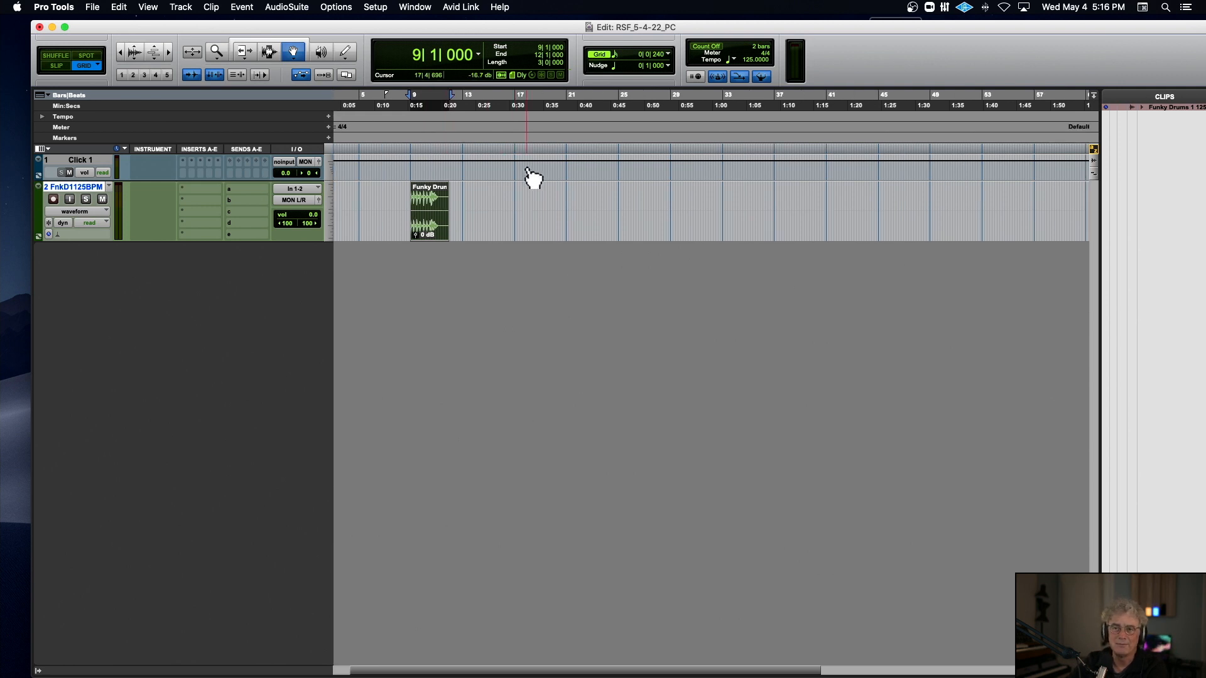
pyautogui.press('t')
pyautogui.press('t')
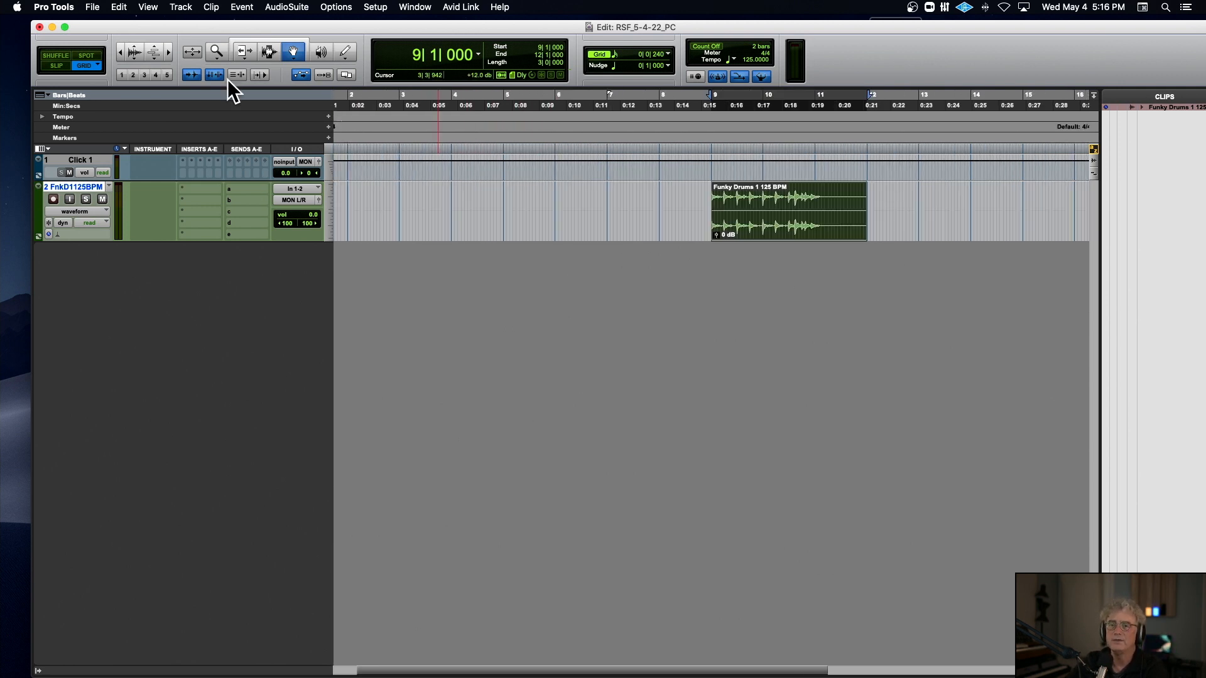
pyautogui.click(132, 47)
pyautogui.click(132, 48)
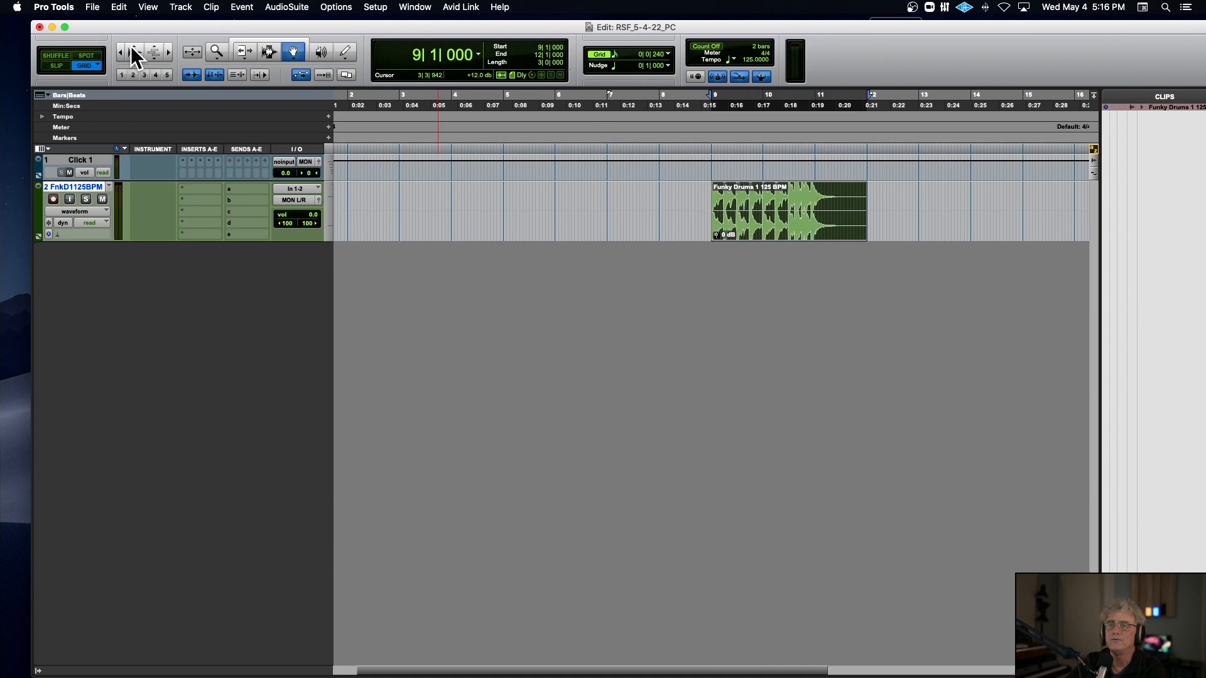
pyautogui.moveTo(157, 28); pyautogui.dragTo(234, 91)
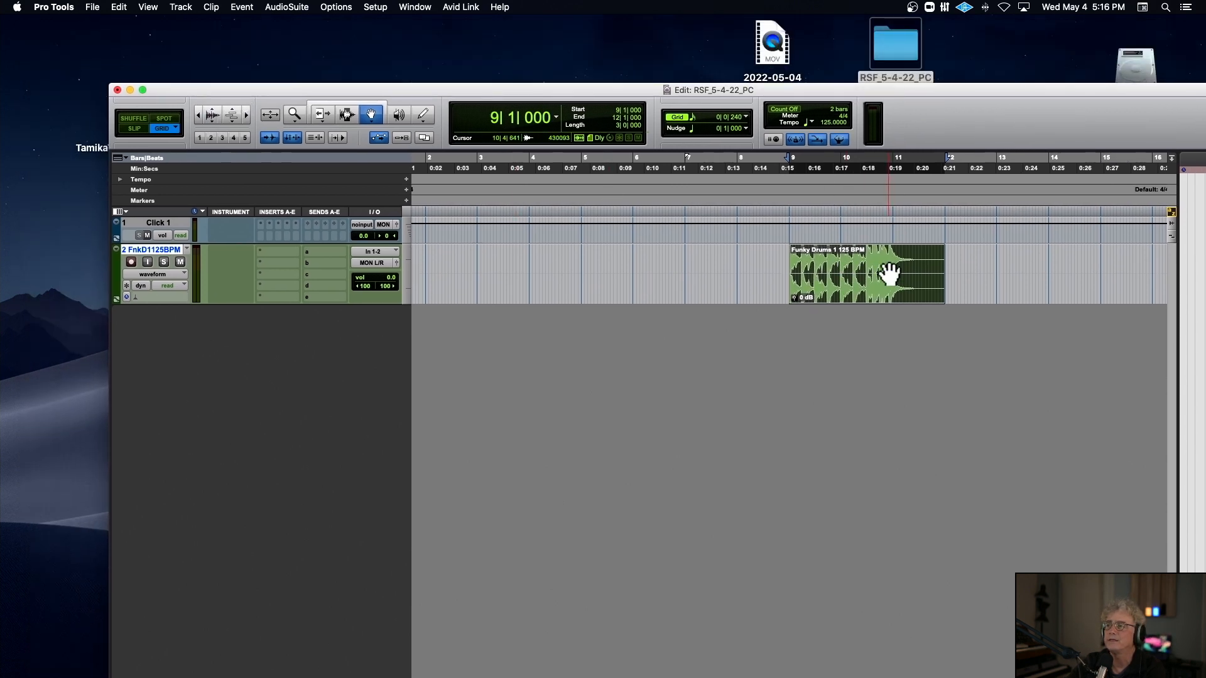
pyautogui.moveTo(888, 270); pyautogui.dragTo(526, 267)
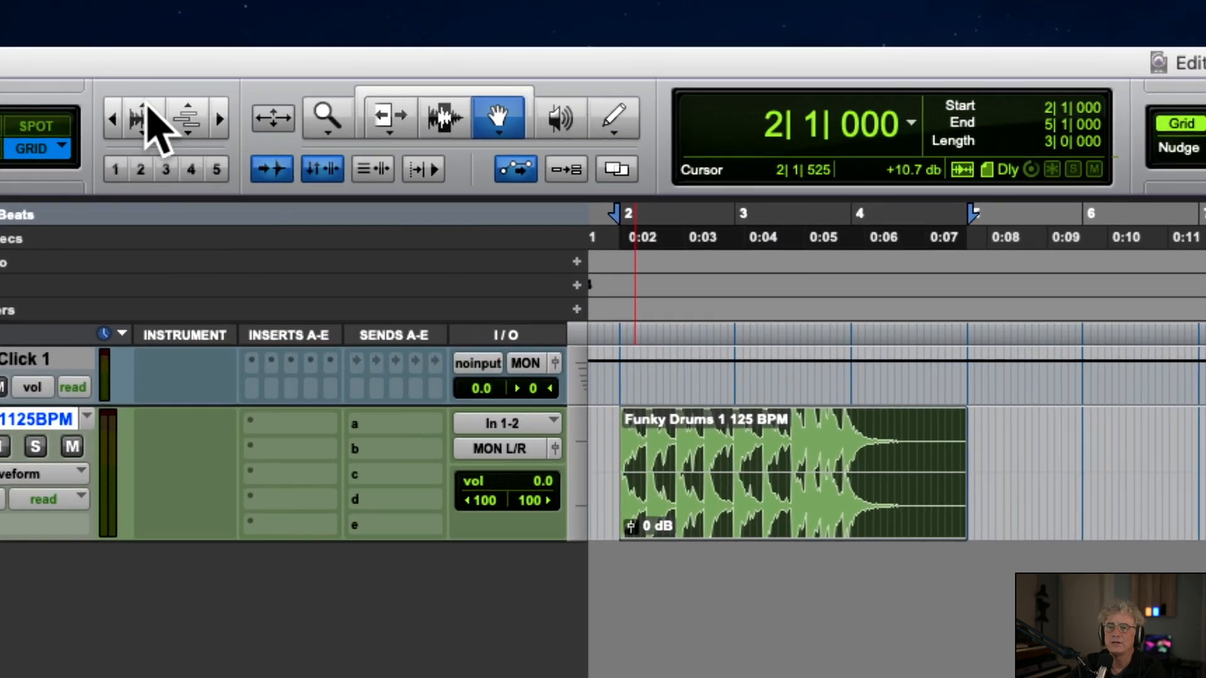
# Demonstrate the audio zoom by enlarging the drum clip's waveform height and reducing it again
pyautogui.click(145, 108)
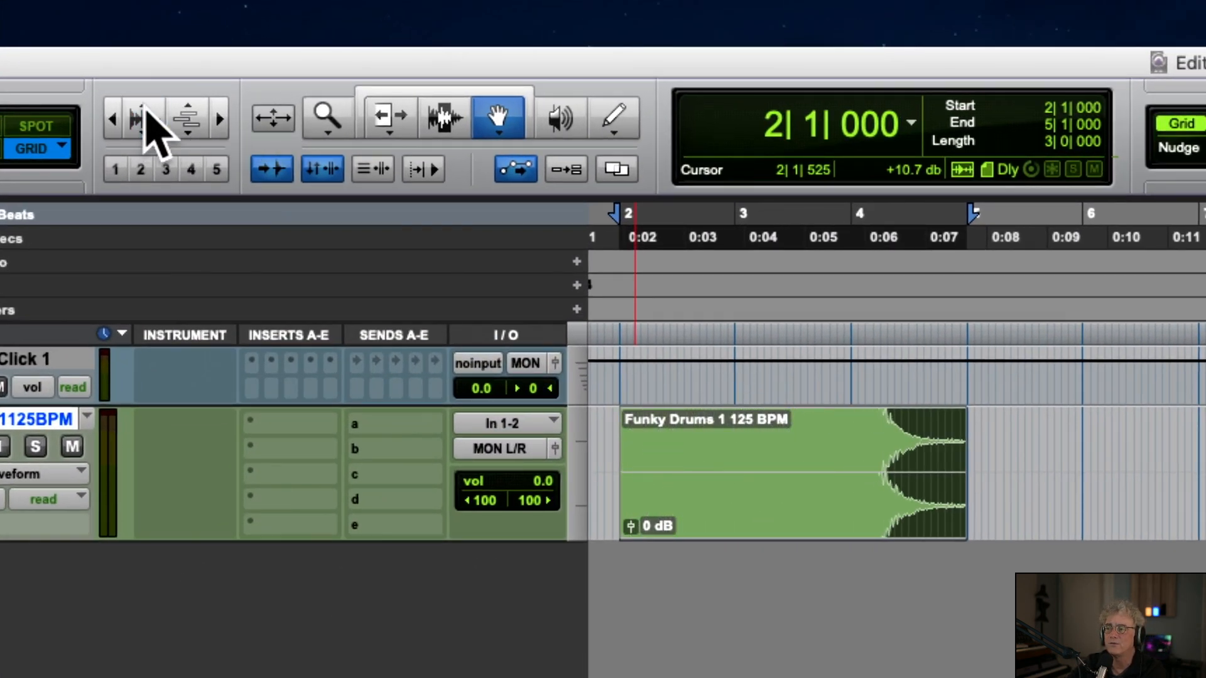
pyautogui.click(146, 131)
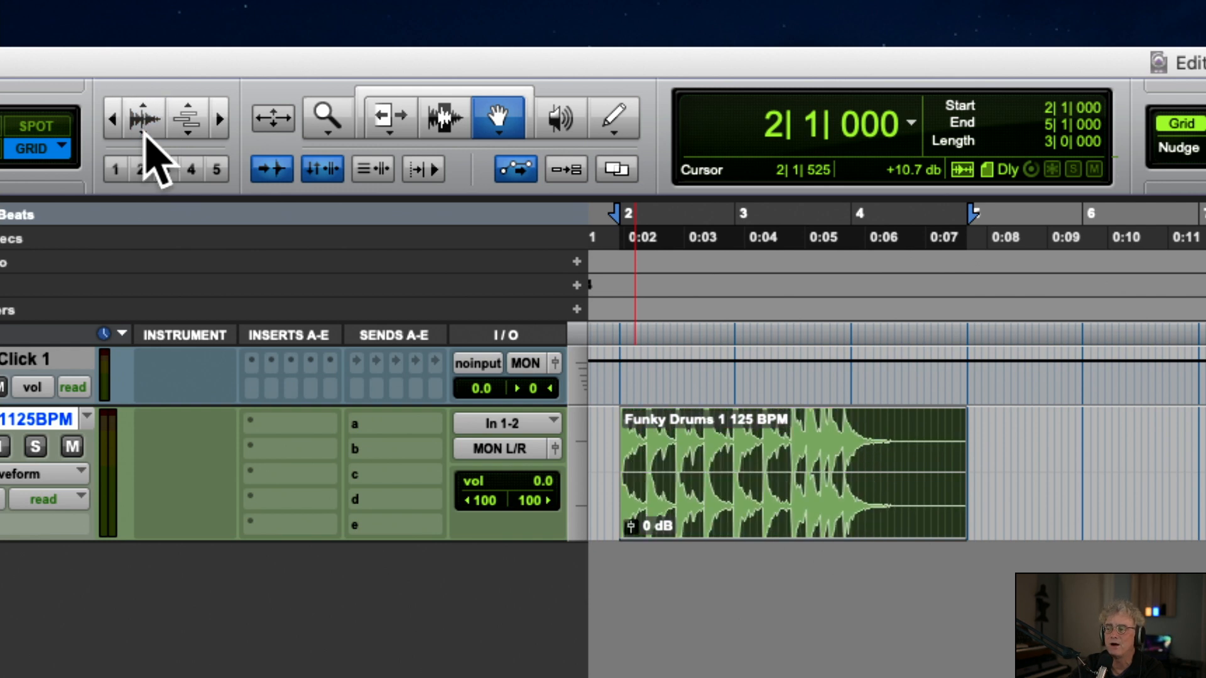
pyautogui.click(145, 132)
pyautogui.click(145, 132)
# Demonstrate the horizontal zoom controls by zooming the timeline out and back in around the drum clip
pyautogui.click(111, 119)
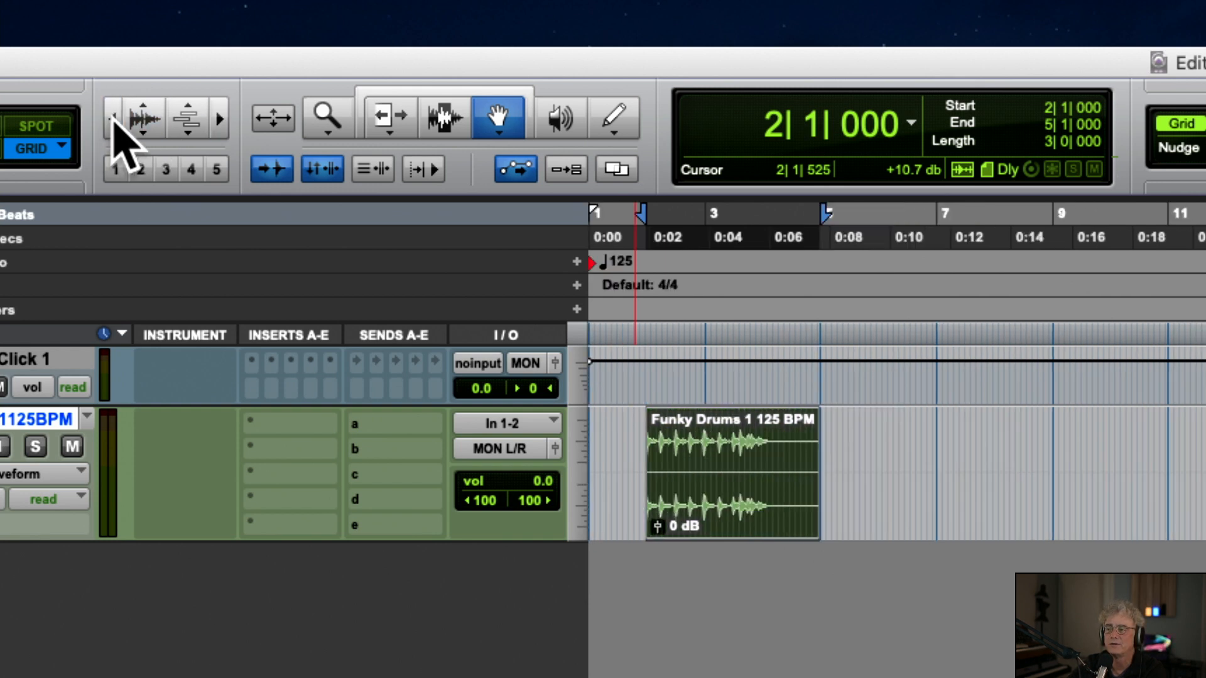
pyautogui.click(113, 120)
pyautogui.click(114, 120)
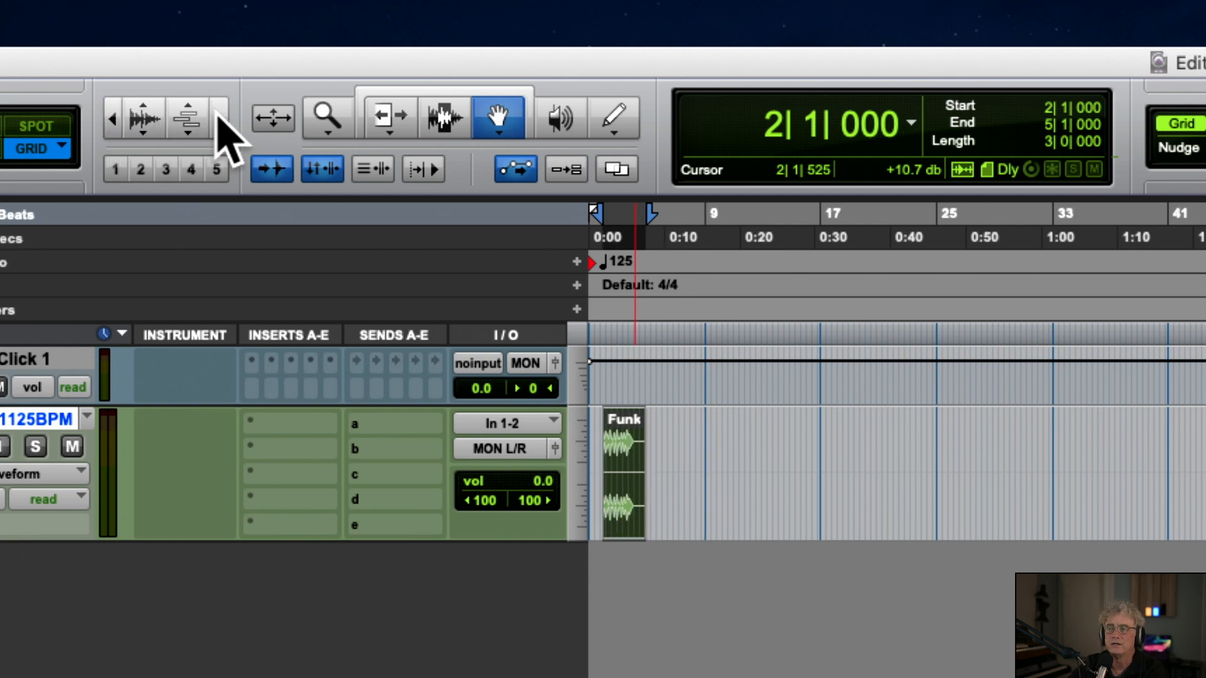
pyautogui.click(219, 118)
pyautogui.click(219, 118)
pyautogui.click(218, 116)
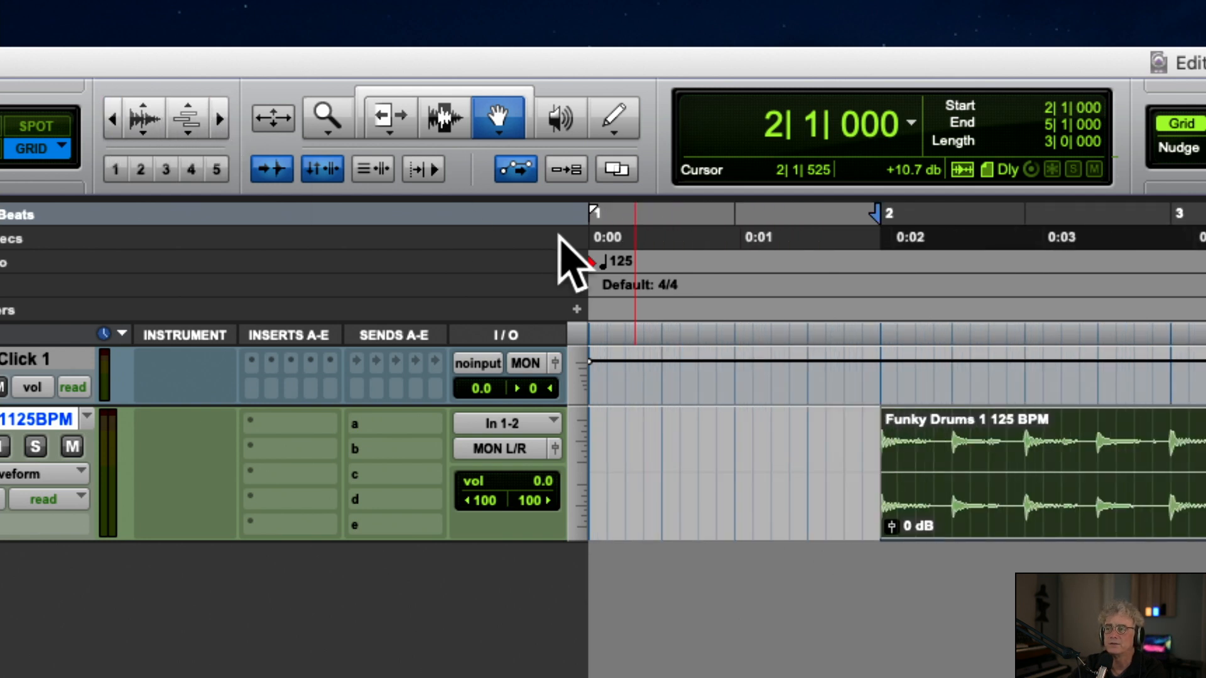
pyautogui.press('space')
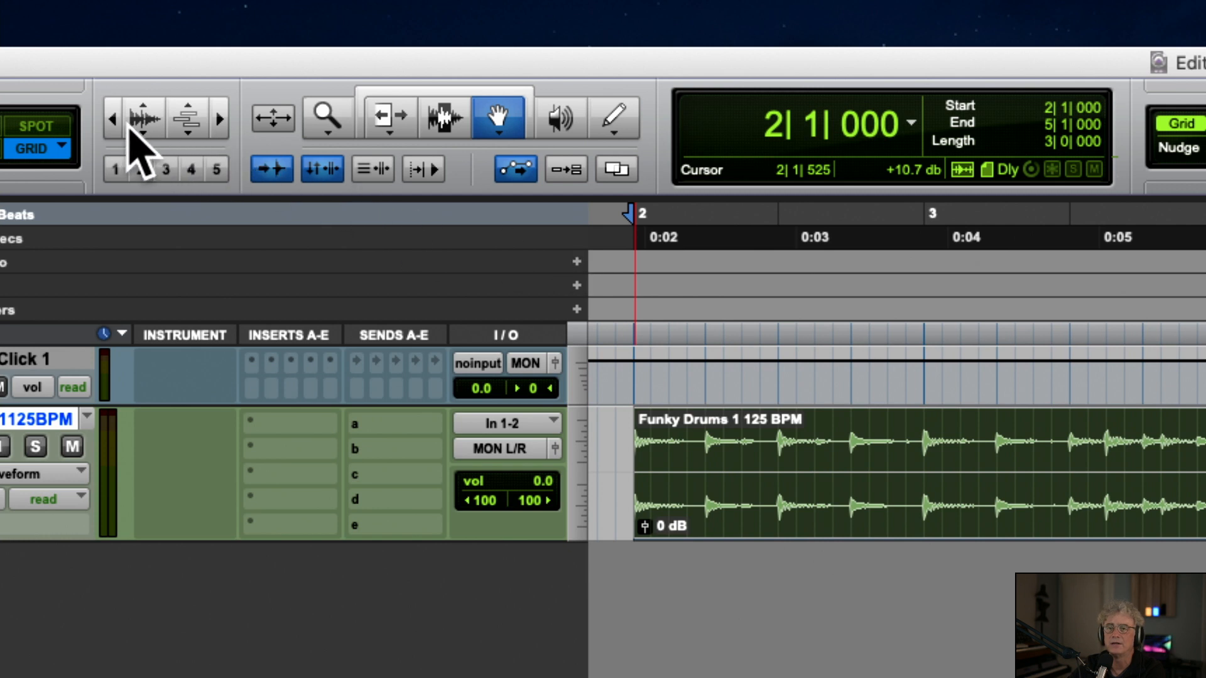
pyautogui.click(113, 119)
pyautogui.click(113, 120)
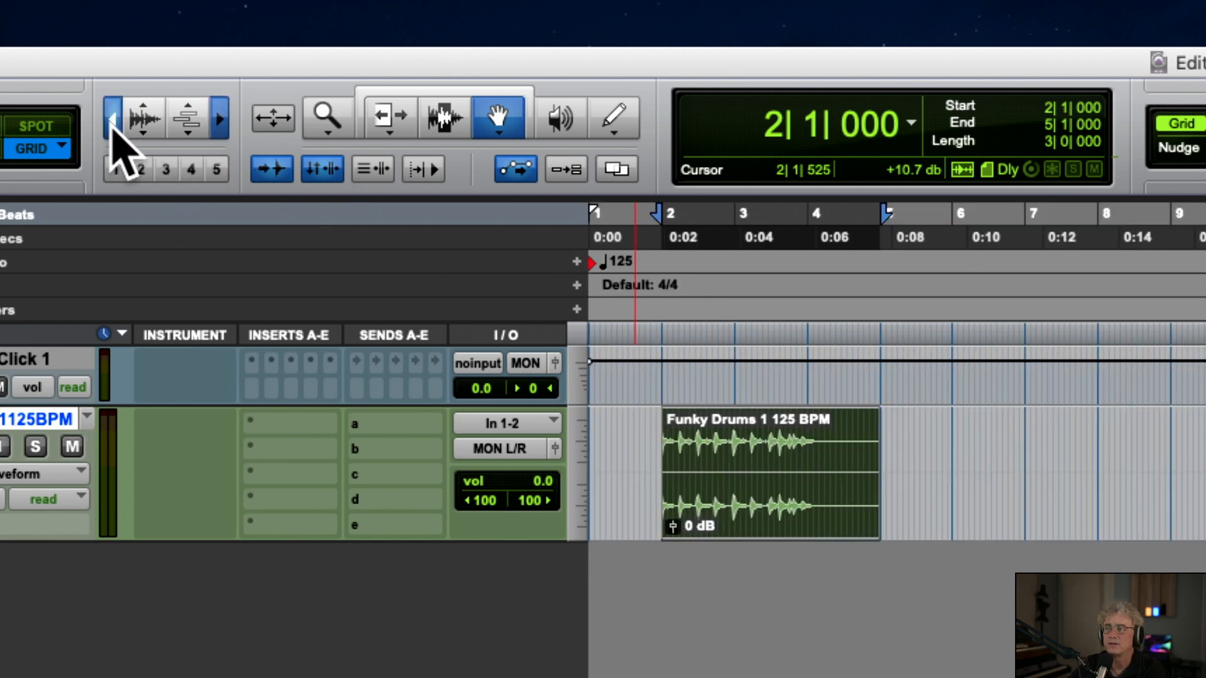
pyautogui.click(113, 120)
pyautogui.click(217, 118)
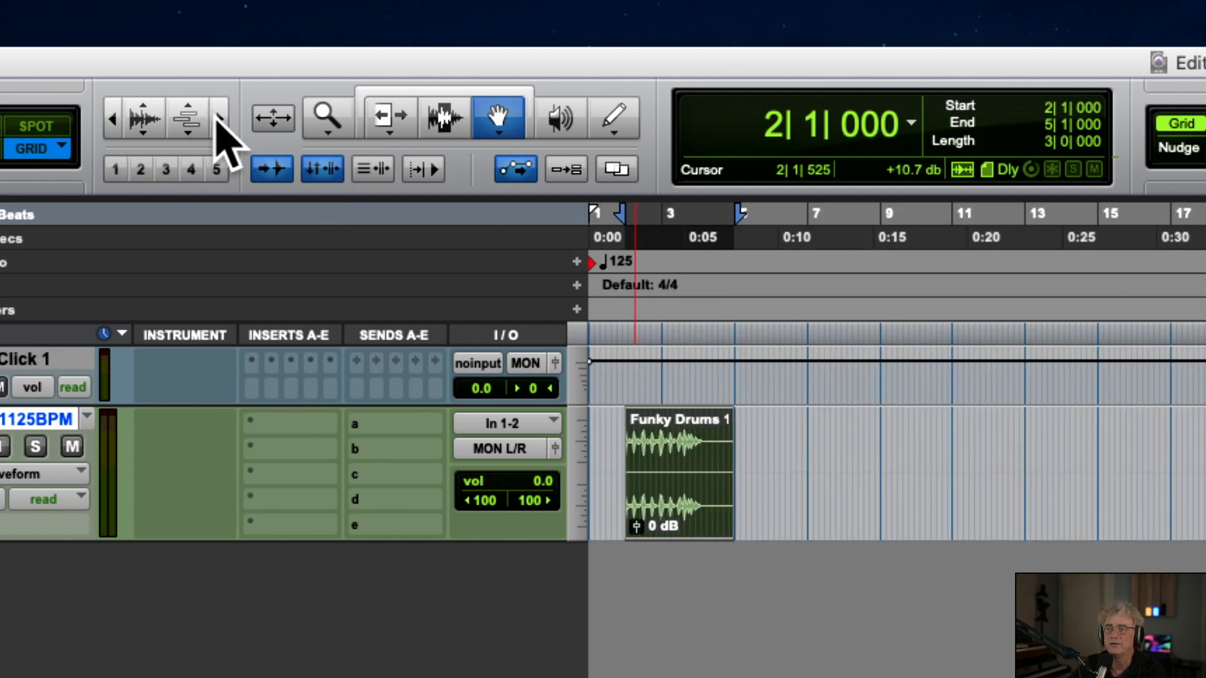
pyautogui.click(218, 118)
pyautogui.click(218, 119)
pyautogui.hscroll(10, 897, 415)
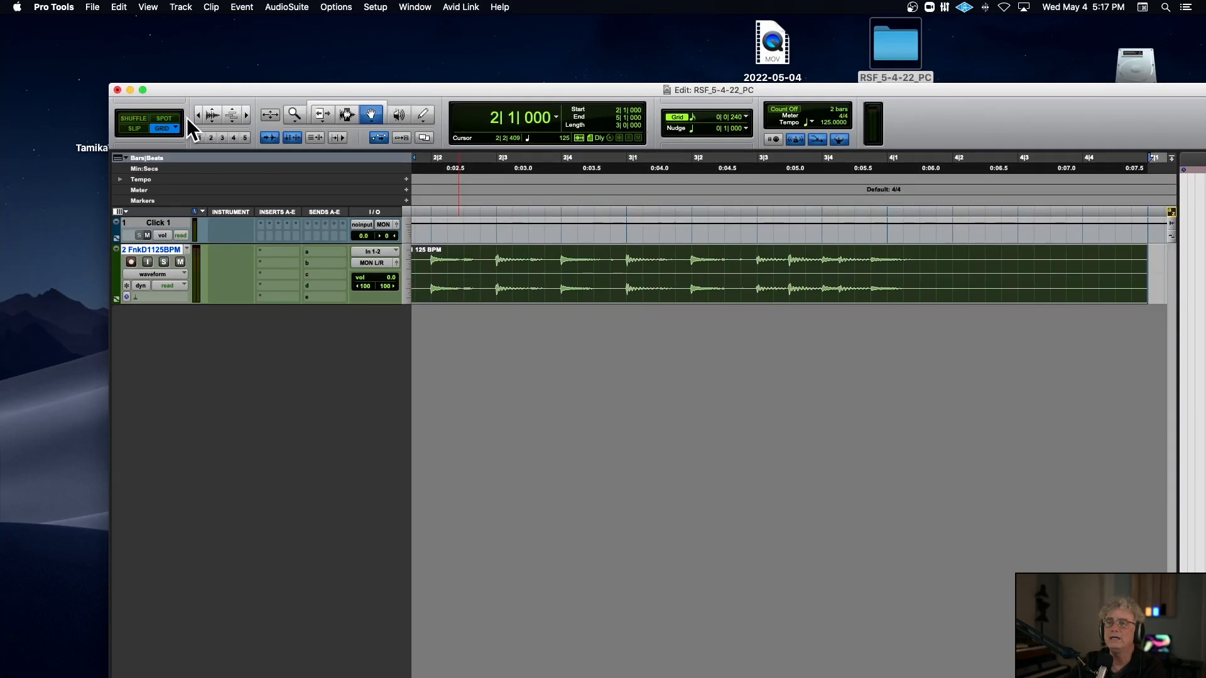
# Maximize the Edit window and demonstrate the keyboard zoom by repeatedly zooming the timeline in and out on the drum clip
pyautogui.doubleClick(299, 87)
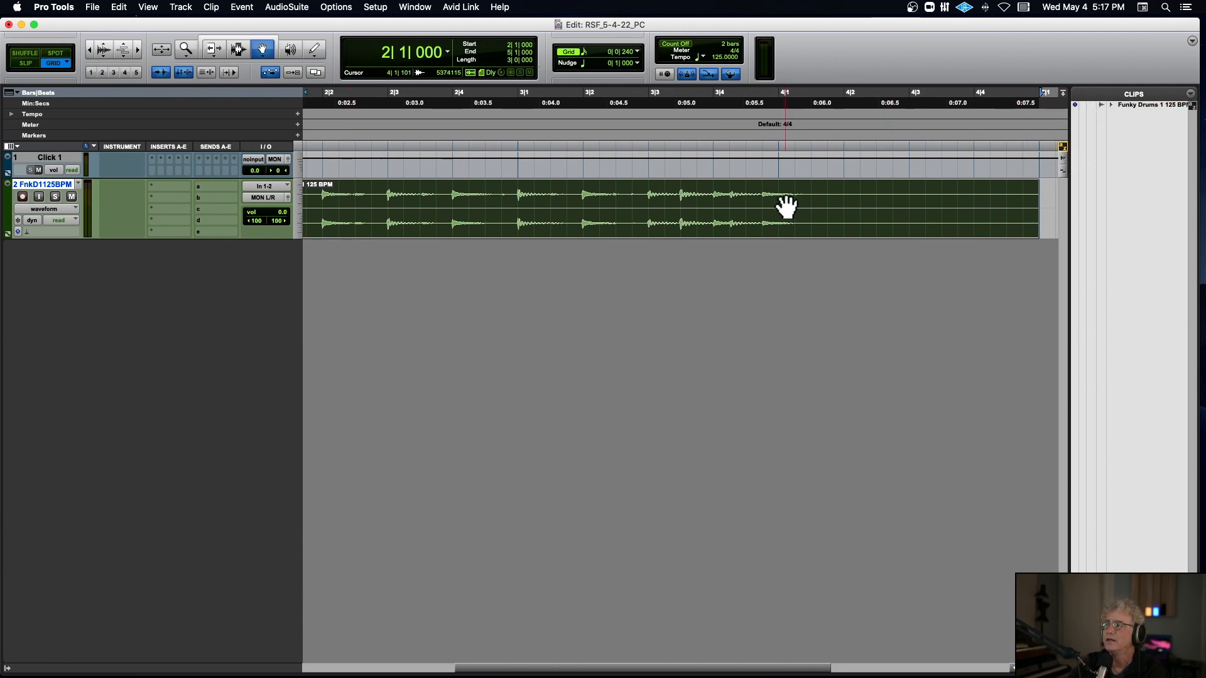
pyautogui.press('r')
pyautogui.press('r')
pyautogui.press('r')
pyautogui.press('t')
pyautogui.press('t')
pyautogui.press('t')
pyautogui.press('t')
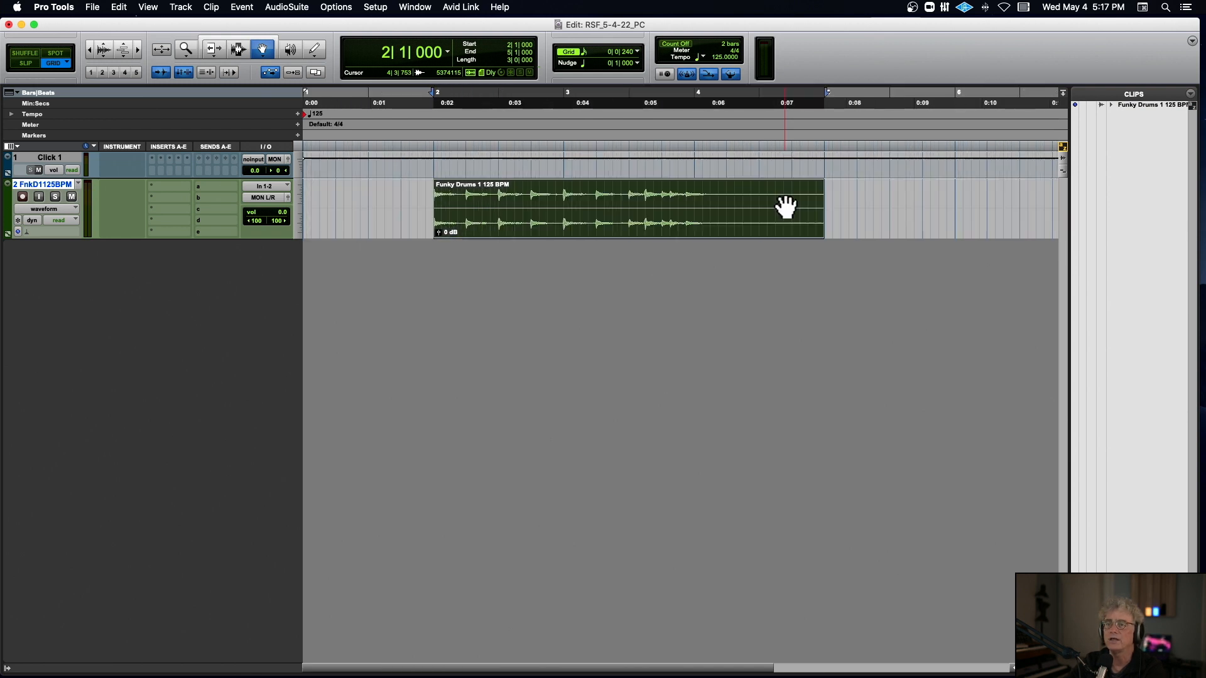
pyautogui.press('r')
pyautogui.press('r')
pyautogui.press('r')
pyautogui.press('t')
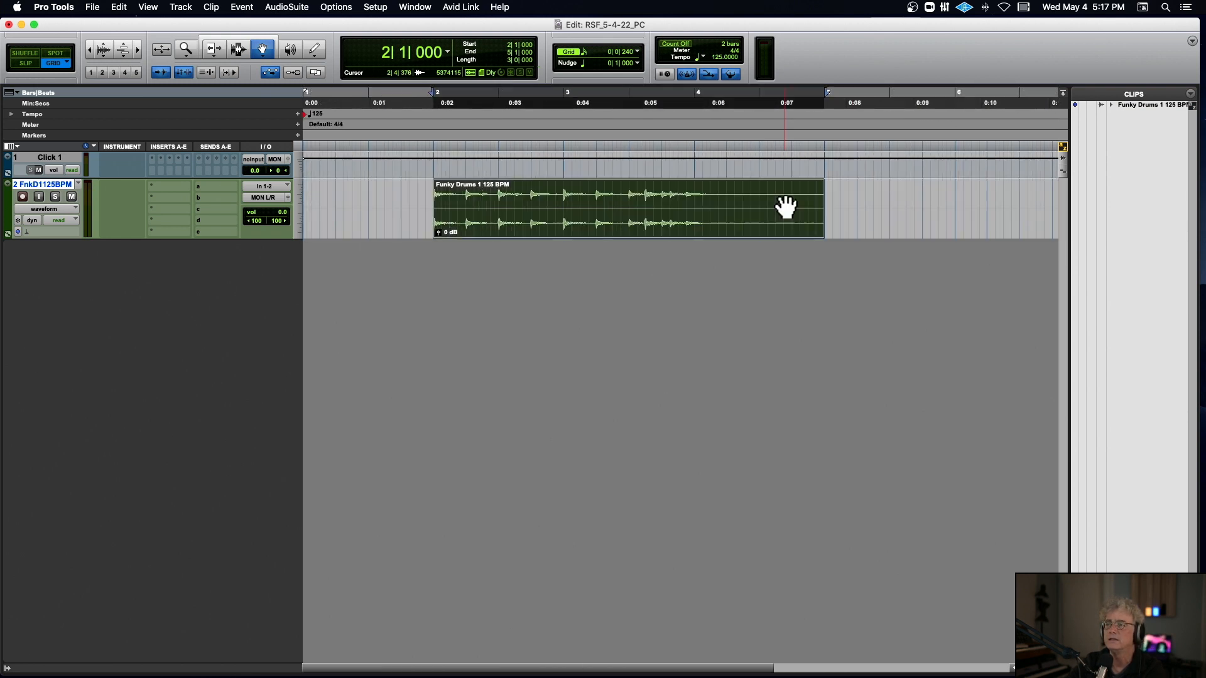
pyautogui.press('t')
pyautogui.press('t')
pyautogui.press('r')
pyautogui.press('r')
pyautogui.press('r')
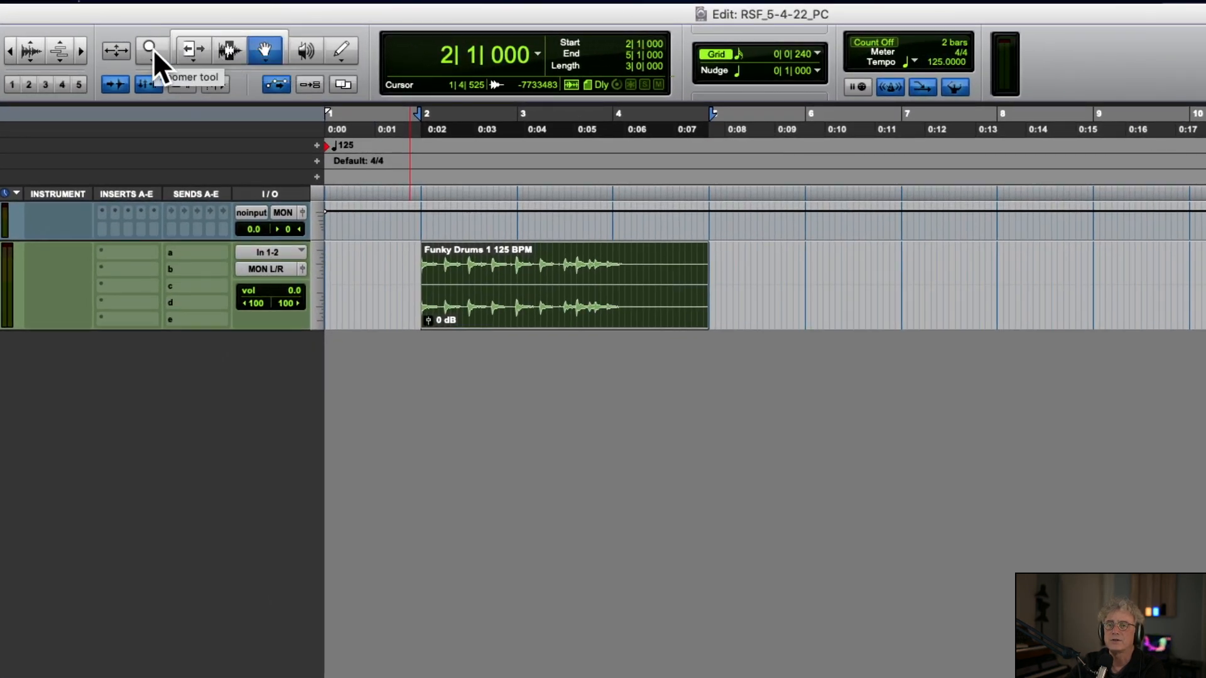
# Magnify the start of the drum clip with the Zoomer tool and zoom back out to the whole clip
pyautogui.click(151, 53)
pyautogui.moveTo(375, 216); pyautogui.dragTo(454, 254)
pyautogui.moveTo(976, 267); pyautogui.dragTo(1006, 272)
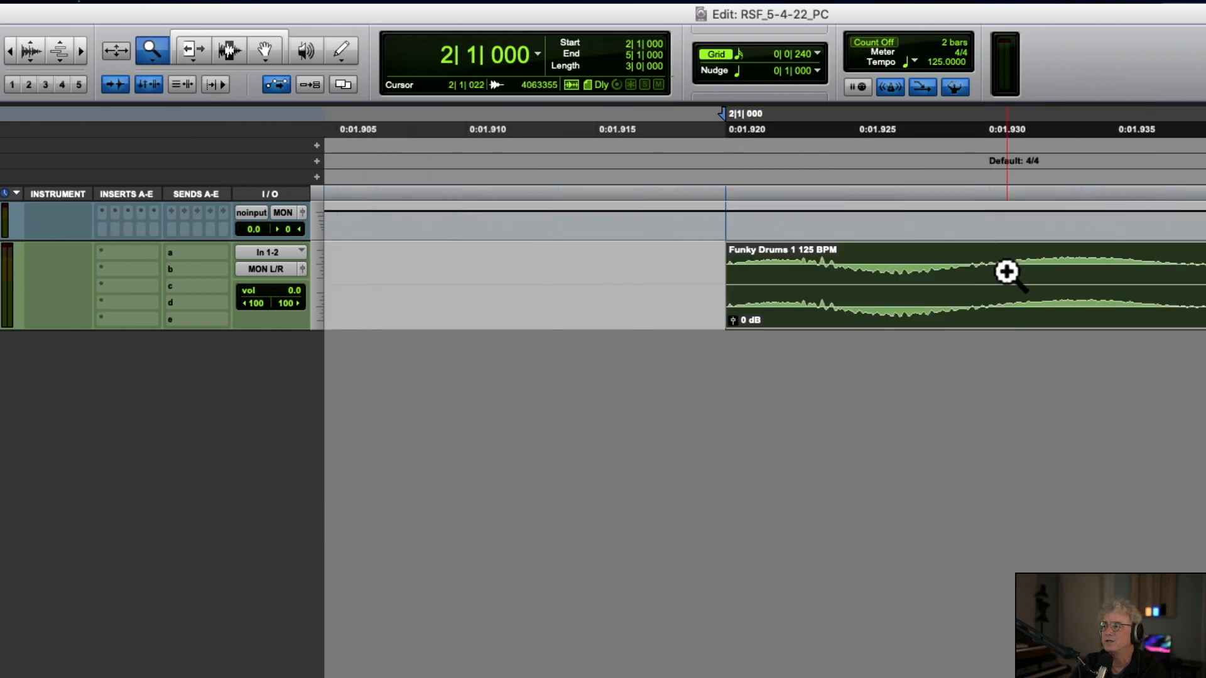
pyautogui.press('r')
pyautogui.press('r')
pyautogui.press('r')
pyautogui.press('r')
pyautogui.press('r')
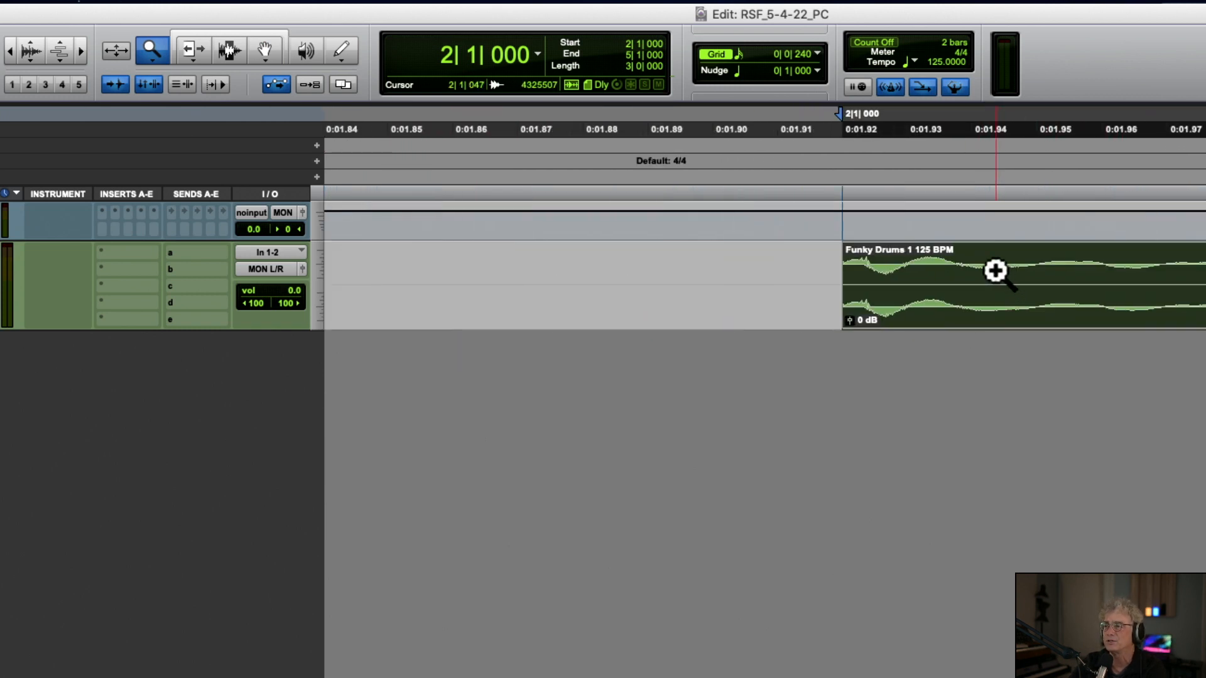
pyautogui.press('r')
pyautogui.press('r')
pyautogui.press('r')
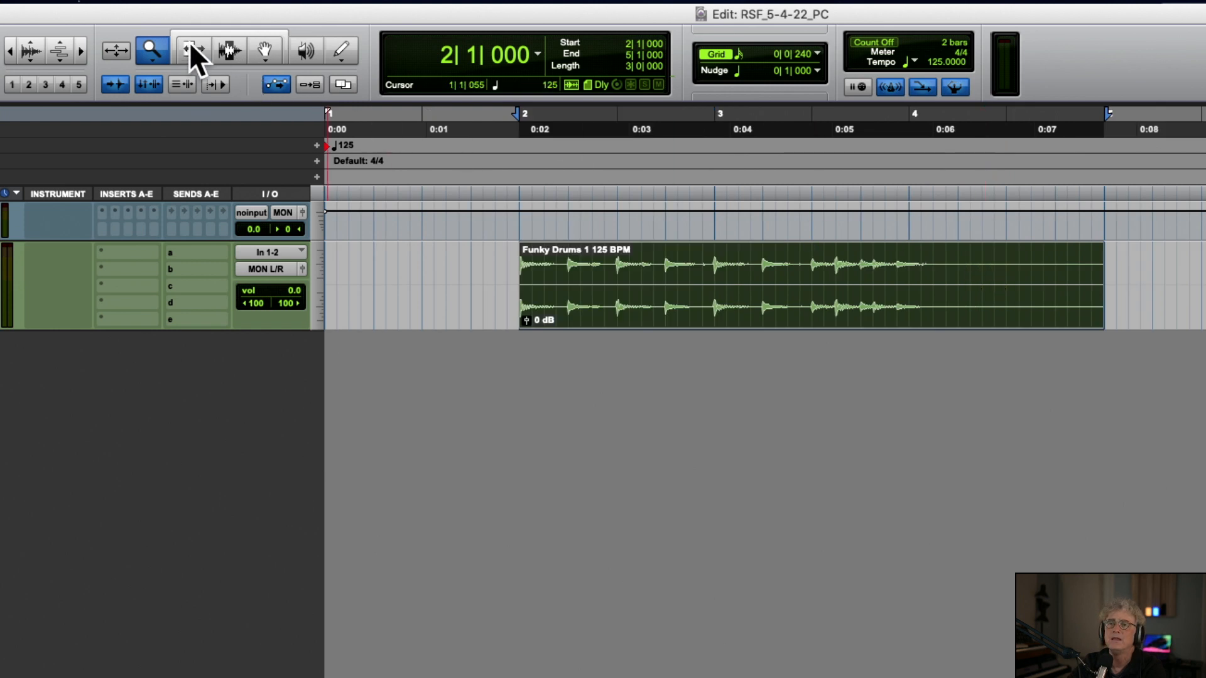
# Switch to the Trim tool and review its variants, keeping Standard
pyautogui.moveTo(523, 280)
pyautogui.mouseDown()
pyautogui.moveTo(628, 286)
pyautogui.moveTo(521, 283)
pyautogui.mouseUp()
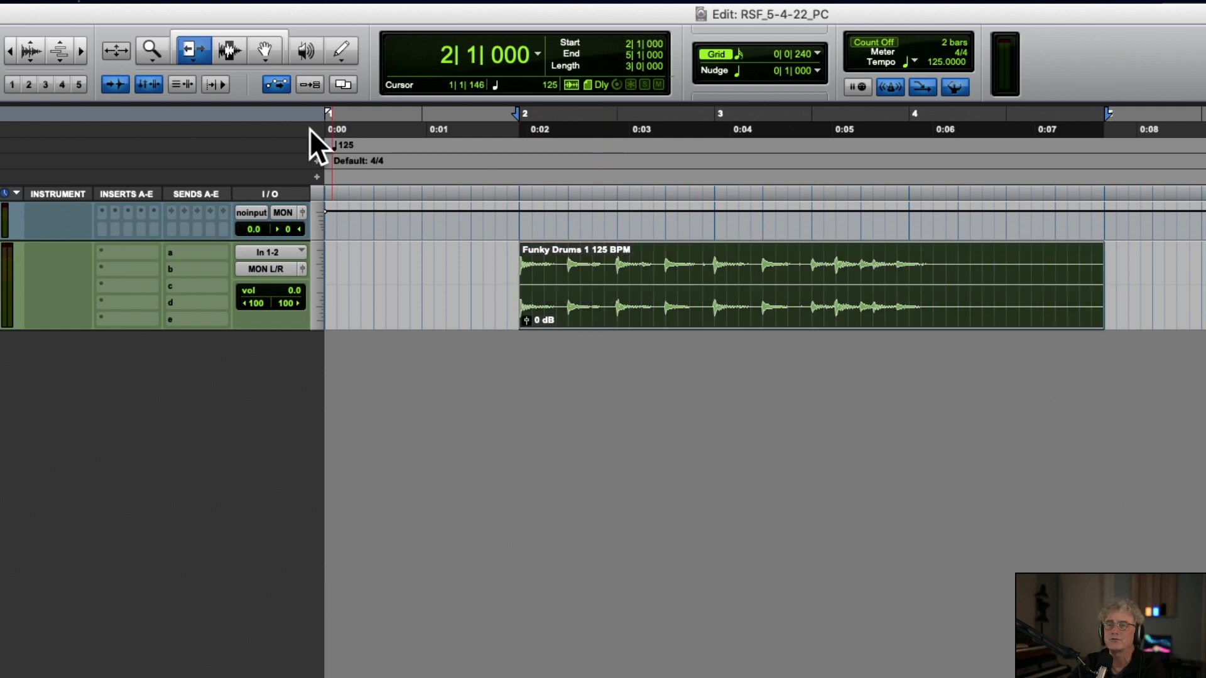
pyautogui.click(198, 50)
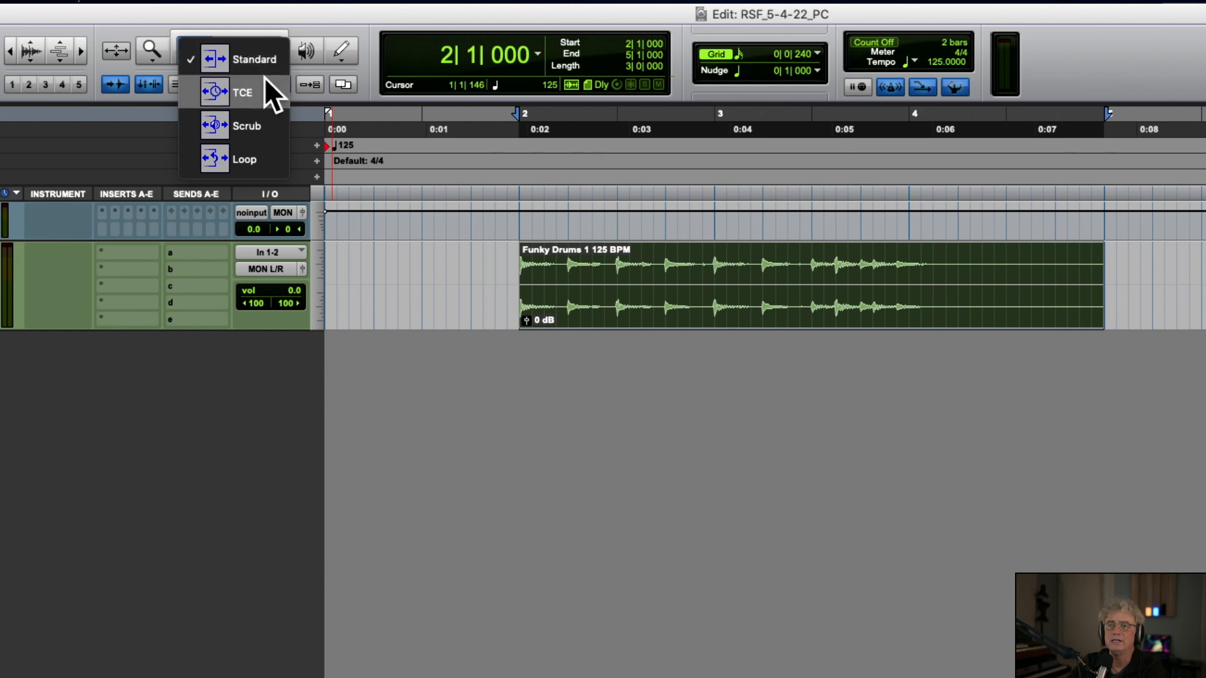
pyautogui.click(269, 57)
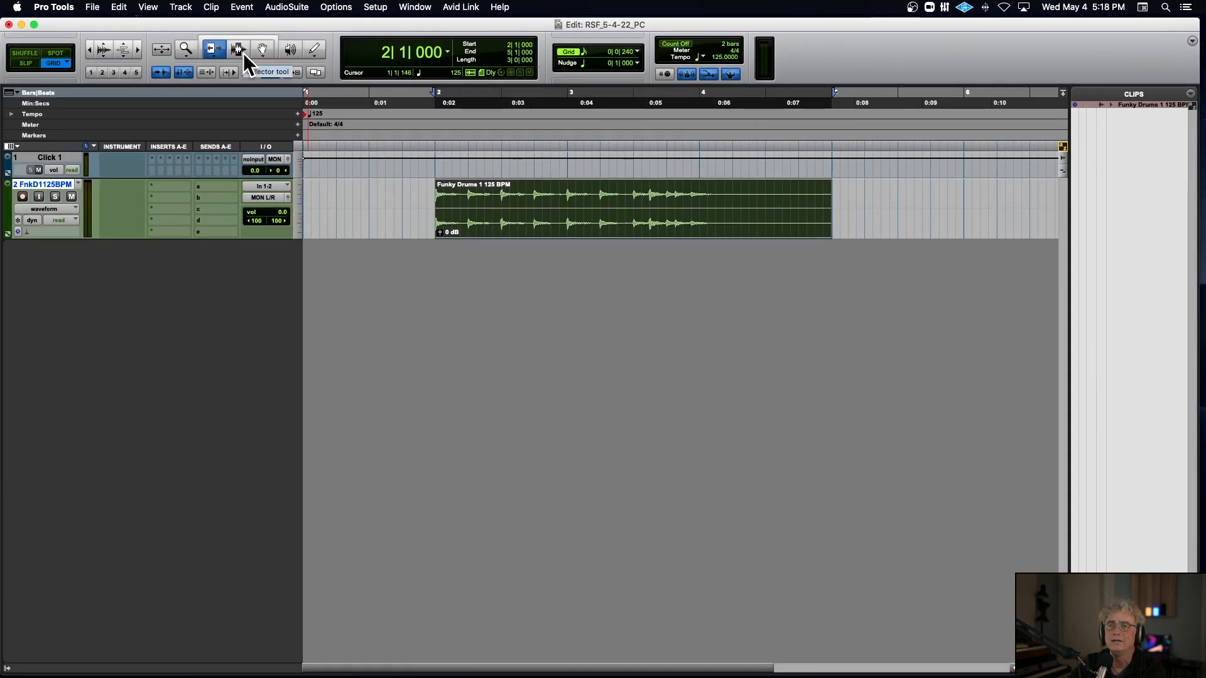
# Stretch the drum clip's start back to 1|4|000 with the TCE Trim tool and play the result
pyautogui.click(221, 57)
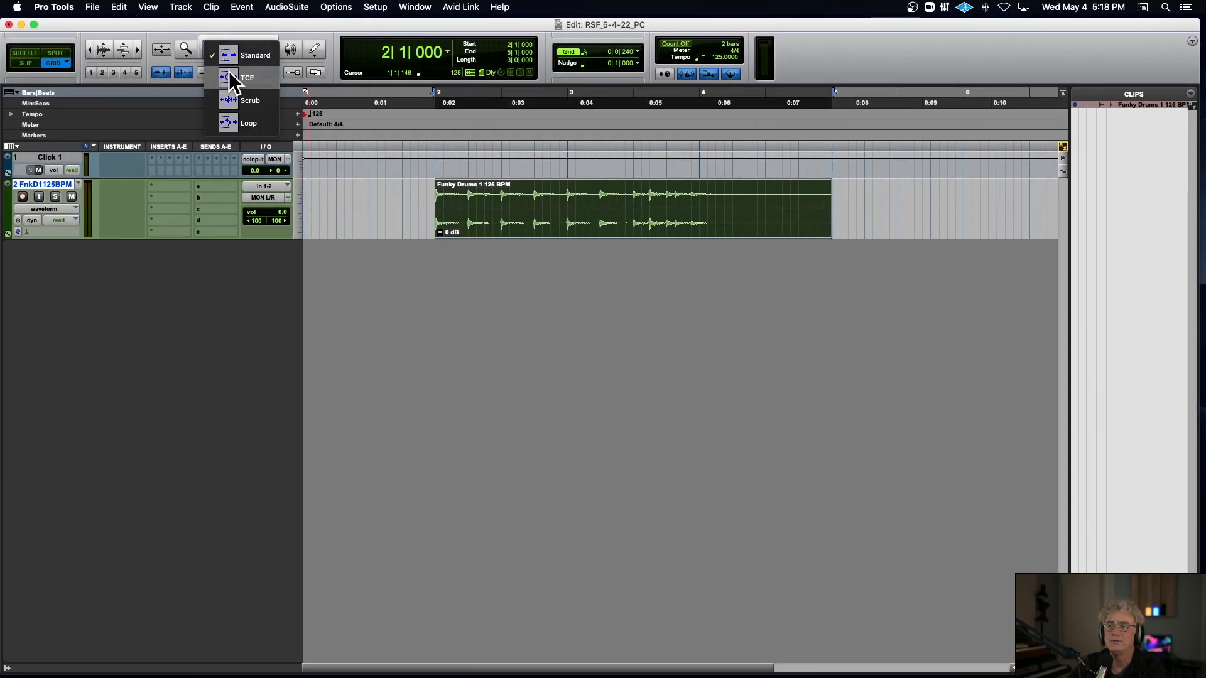
pyautogui.click(234, 81)
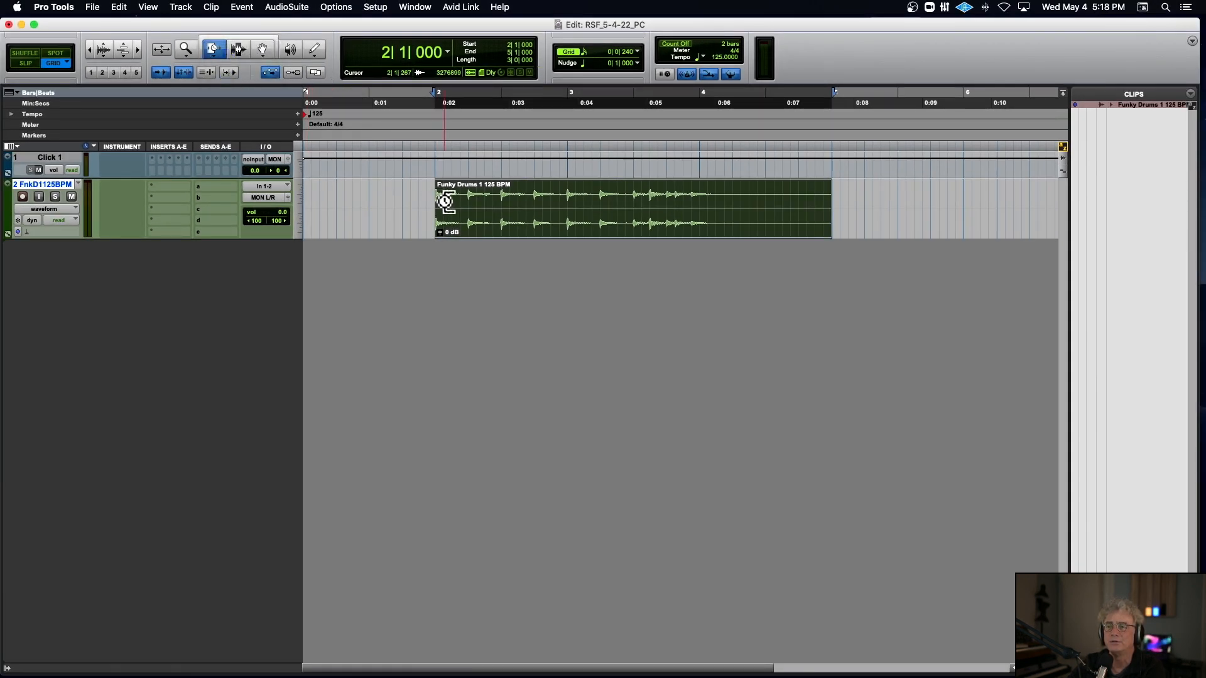
pyautogui.moveTo(443, 201); pyautogui.dragTo(404, 203)
pyautogui.press('space')
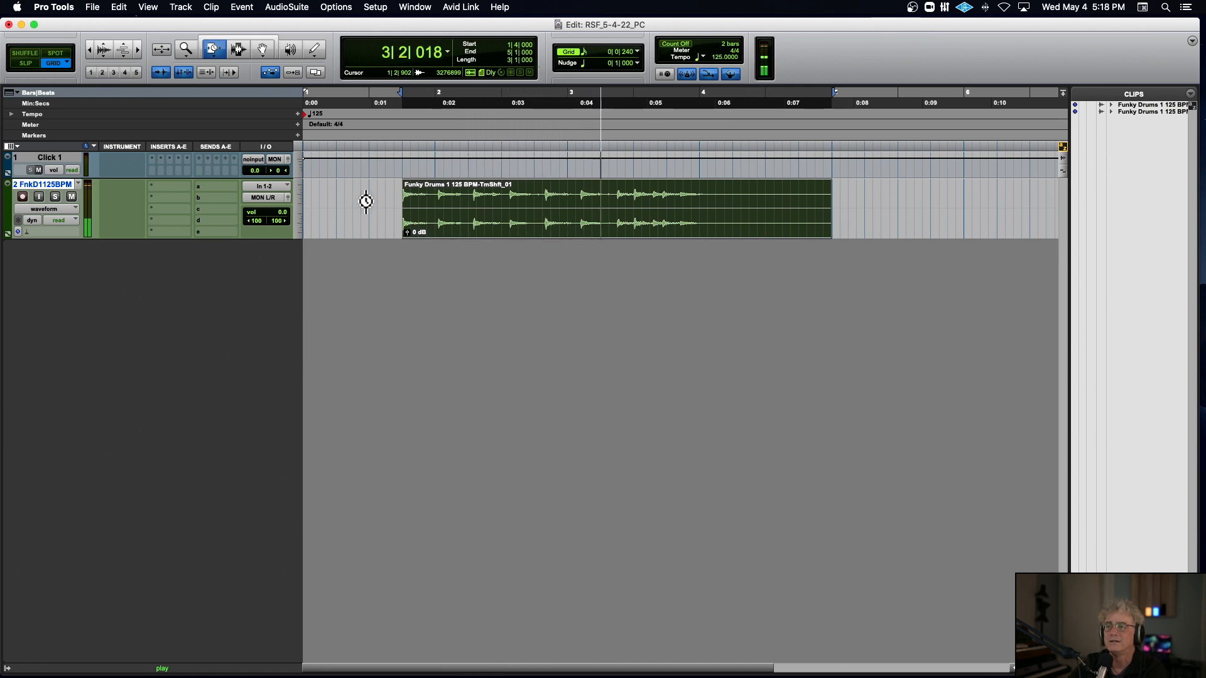
pyautogui.press('space')
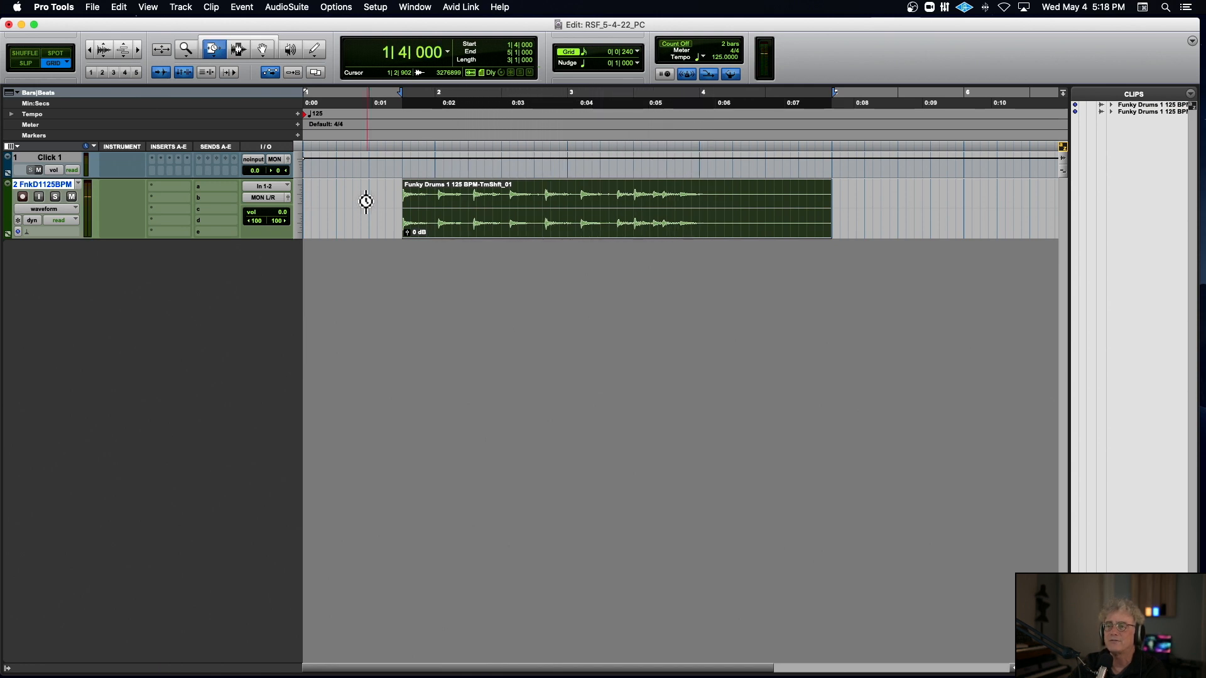
pyautogui.click(367, 135)
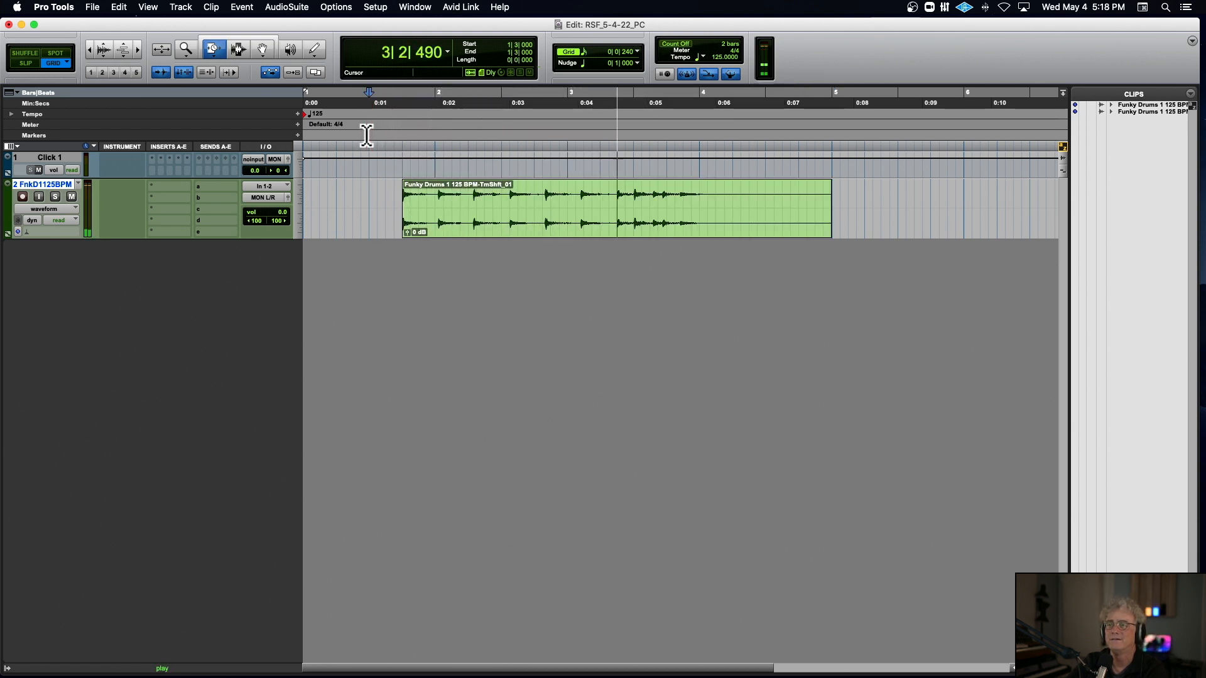
pyautogui.press('space')
# Undo the time stretch and play the original drum clip for comparison
pyautogui.press('super+z')
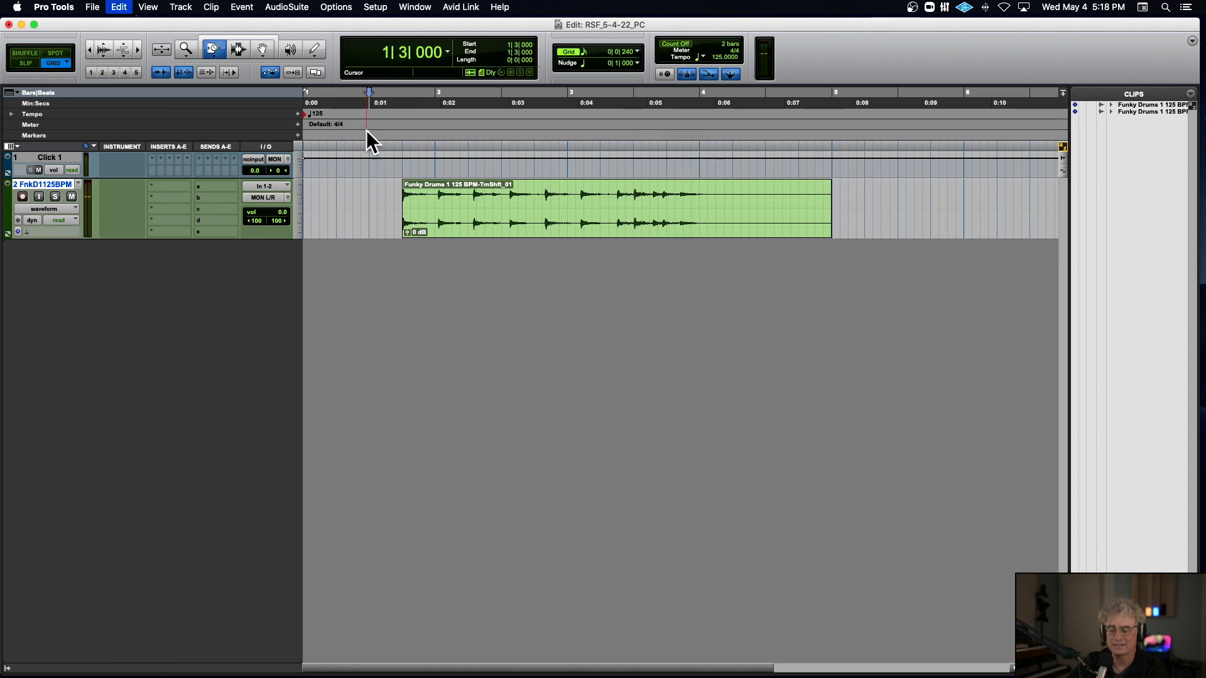
pyautogui.press('space')
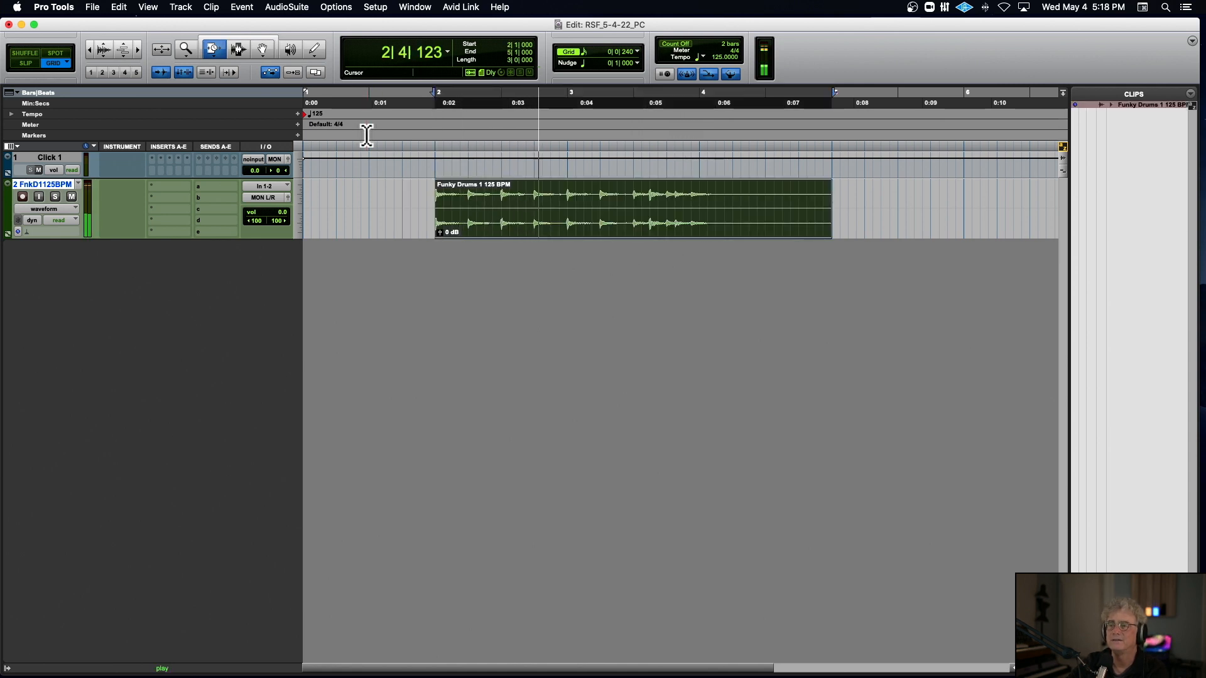
pyautogui.press('space')
# Stretch the drum clip's start back to 1|1|000 with TCE, play it, and undo the stretch
pyautogui.moveTo(444, 187); pyautogui.dragTo(244, 174)
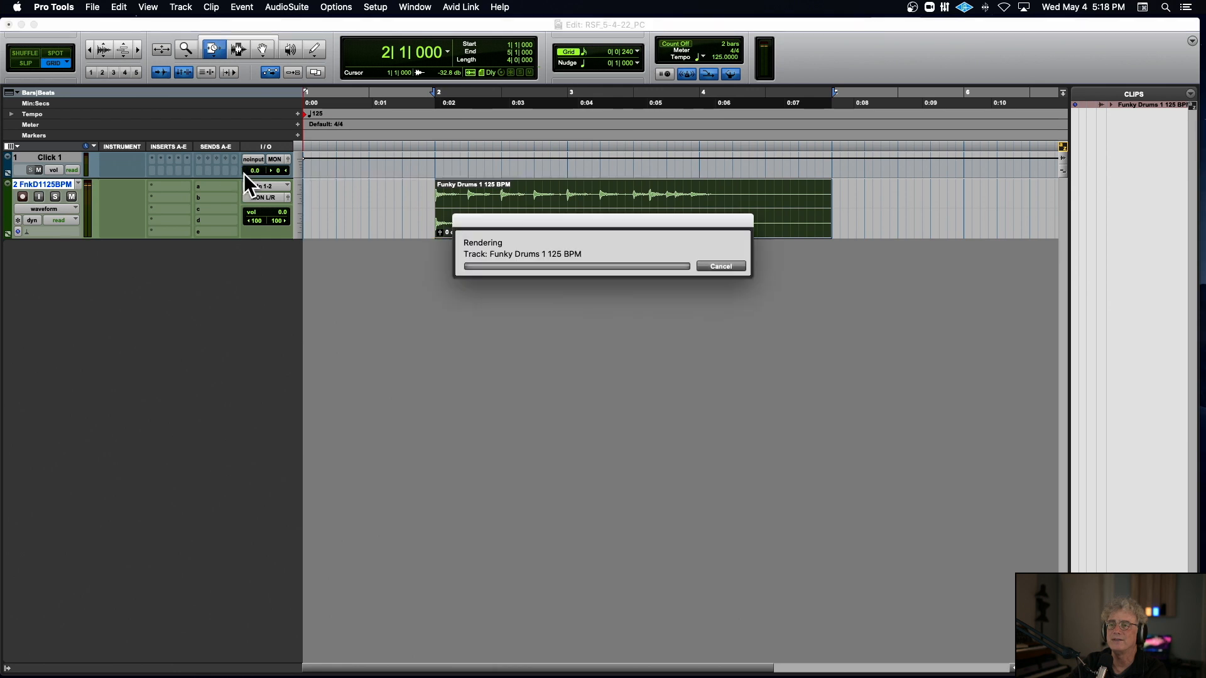
pyautogui.press('space')
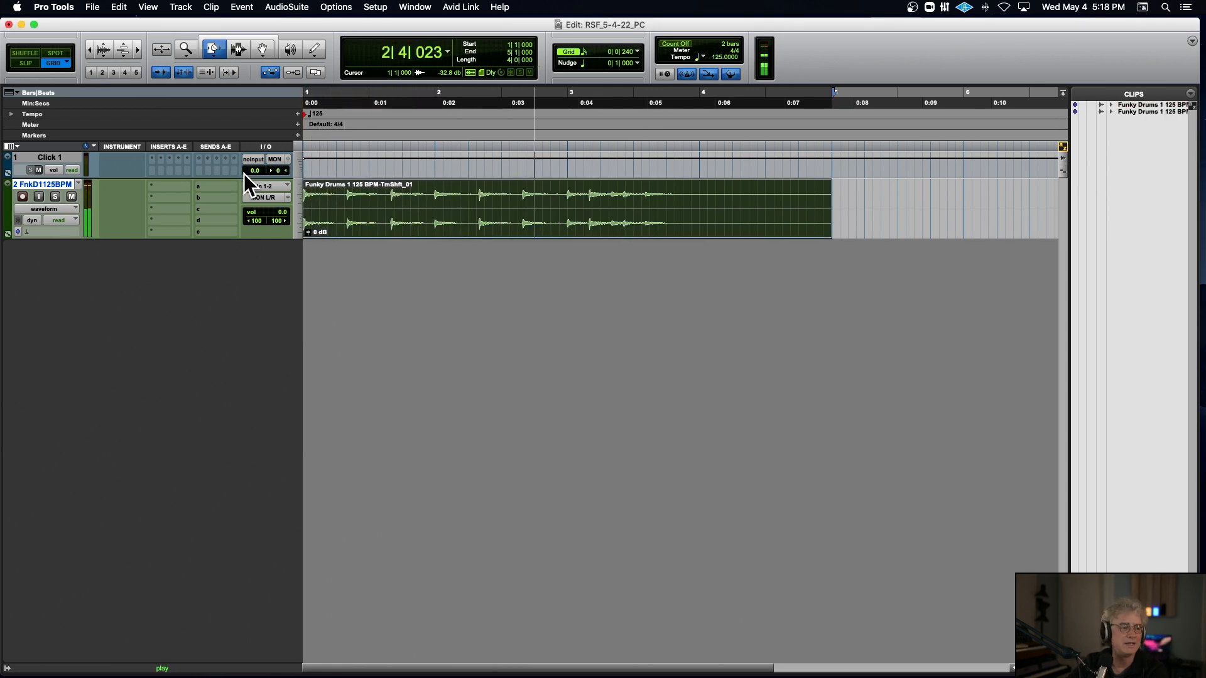
pyautogui.press('space')
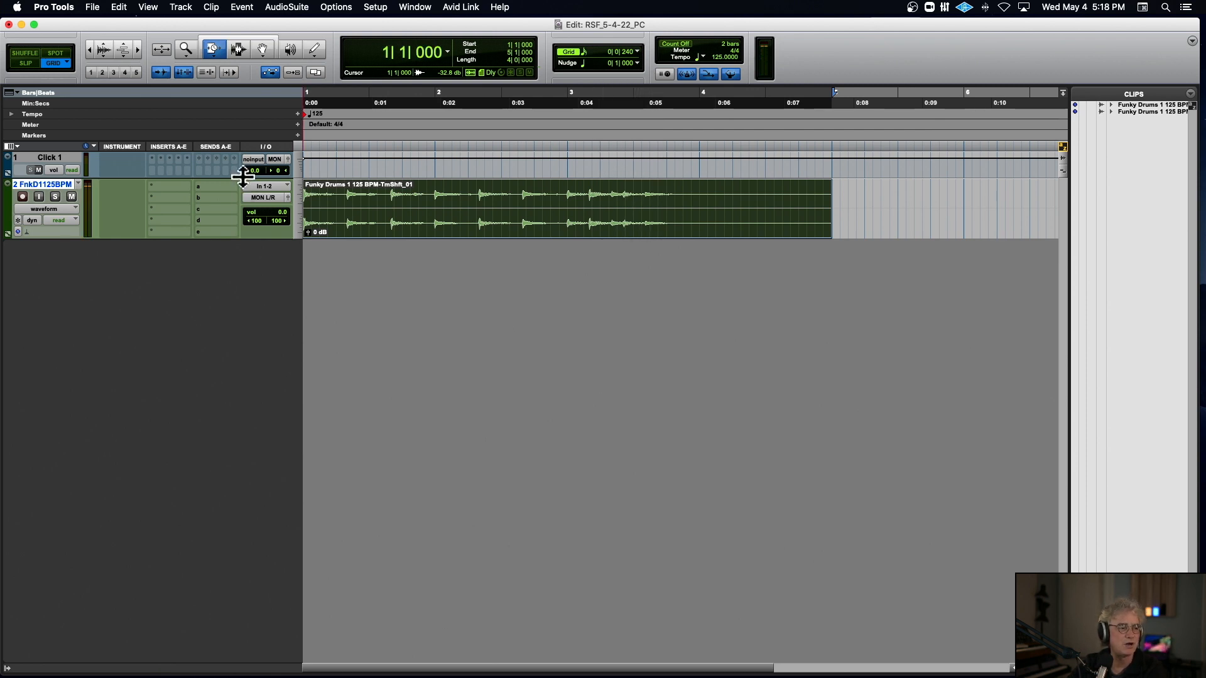
pyautogui.press('super+z')
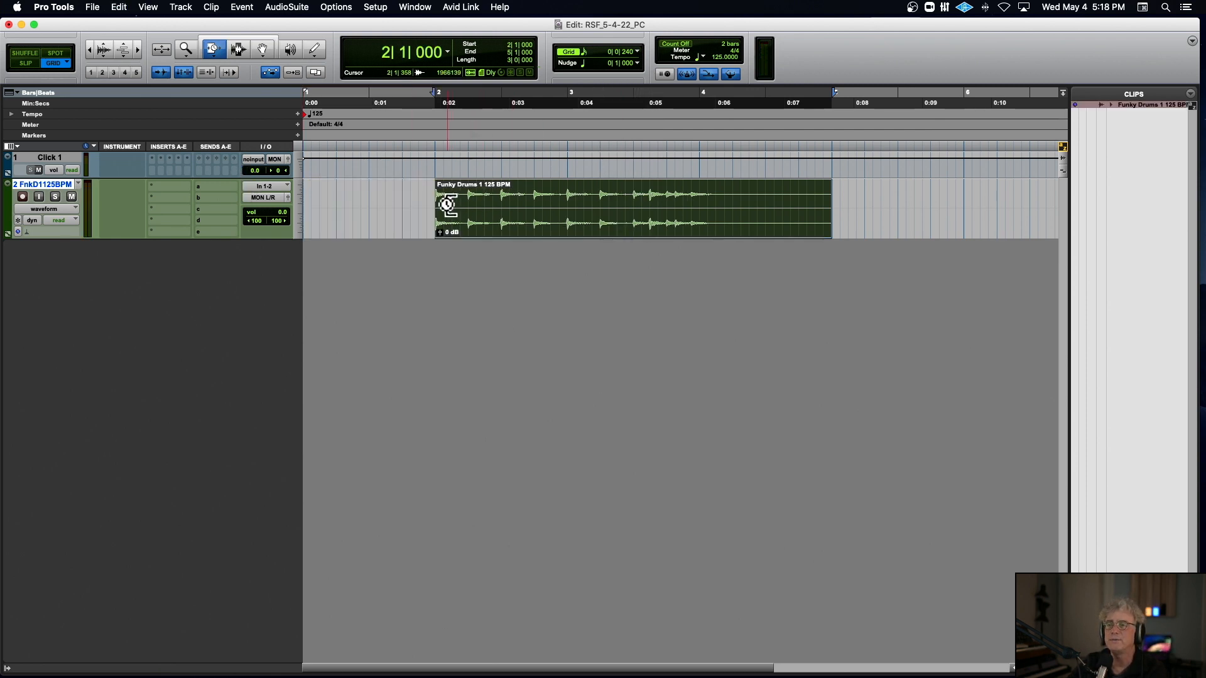
# Compress the drum clip with TCE by moving its start to 3|1|000, play it, and undo the compression
pyautogui.keyDown('shift'); pyautogui.click(502, 204); pyautogui.keyUp('shift')
pyautogui.moveTo(502, 204); pyautogui.dragTo(571, 202)
pyautogui.press('space')
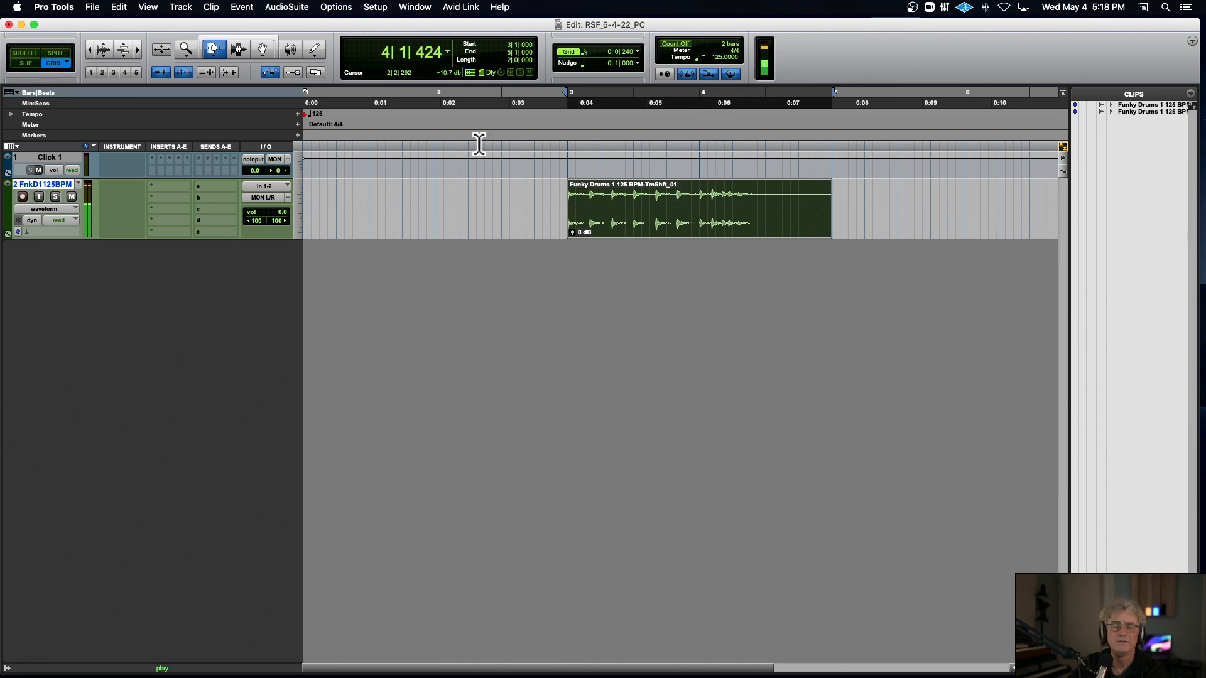
pyautogui.press('space')
pyautogui.press('super+z')
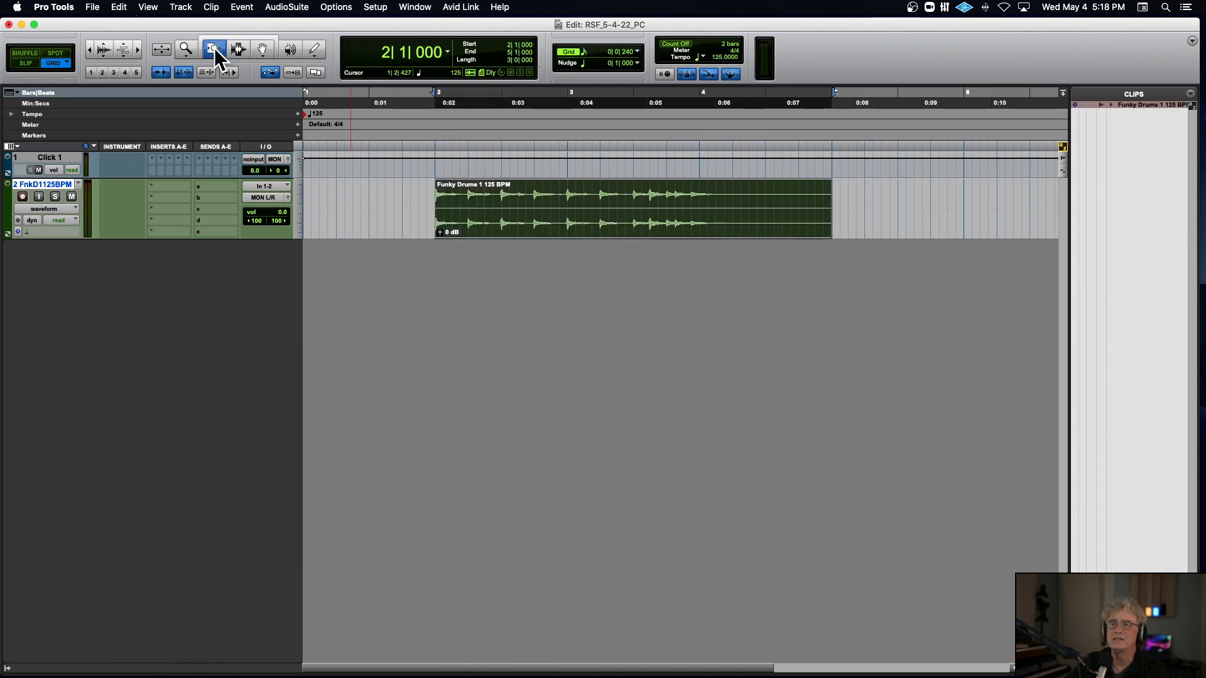
# Return the Trim tool to Standard and use the Selector tool to select the drum track from 1|4|480 to 2|3|000
pyautogui.moveTo(236, 24); pyautogui.dragTo(311, 48)
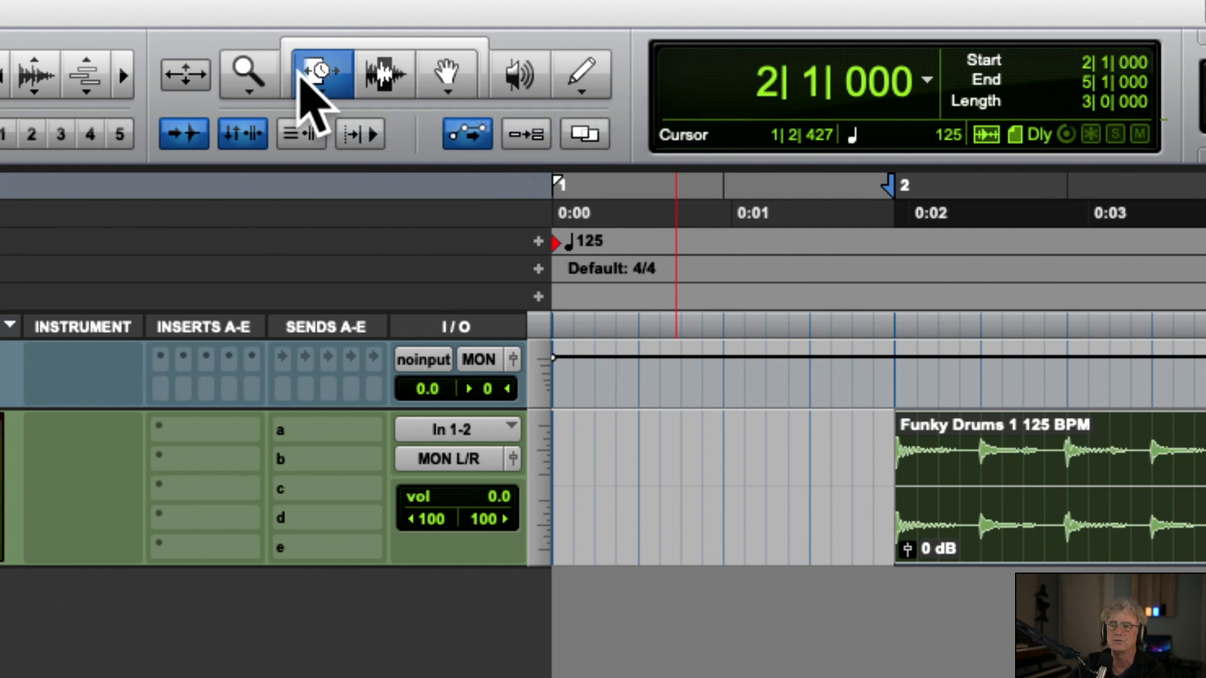
pyautogui.click(318, 80)
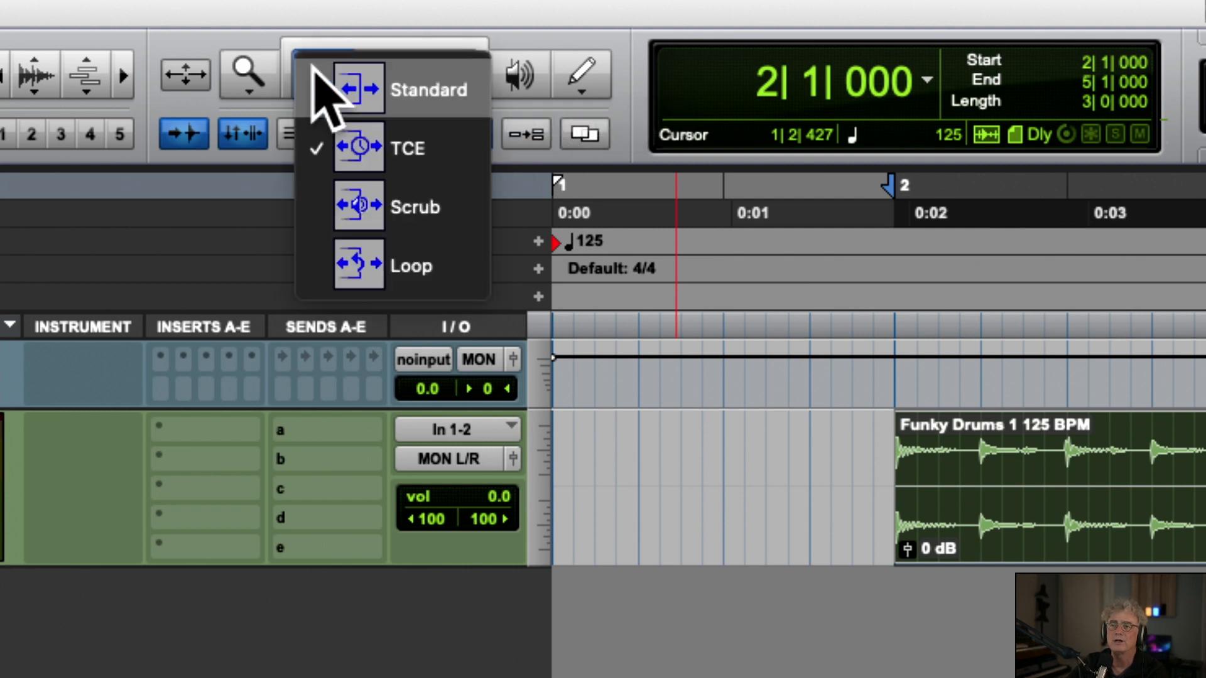
pyautogui.click(371, 89)
pyautogui.click(383, 75)
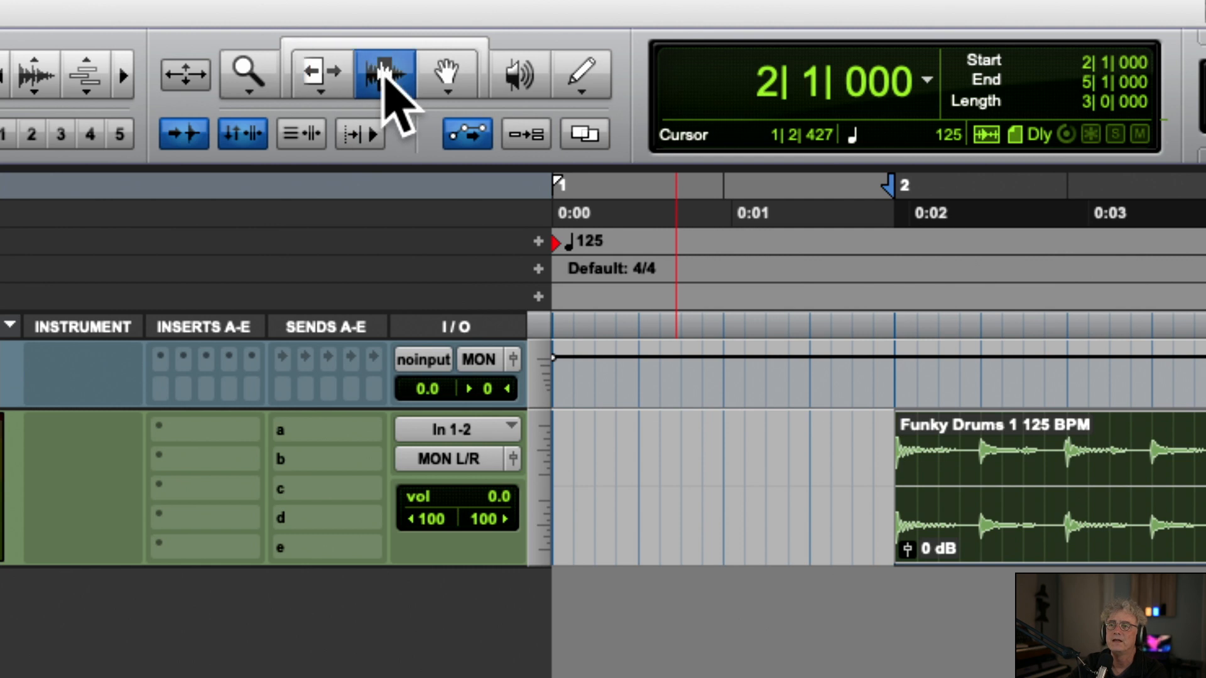
pyautogui.moveTo(874, 365); pyautogui.dragTo(1044, 390)
pyautogui.moveTo(852, 479); pyautogui.dragTo(1066, 471)
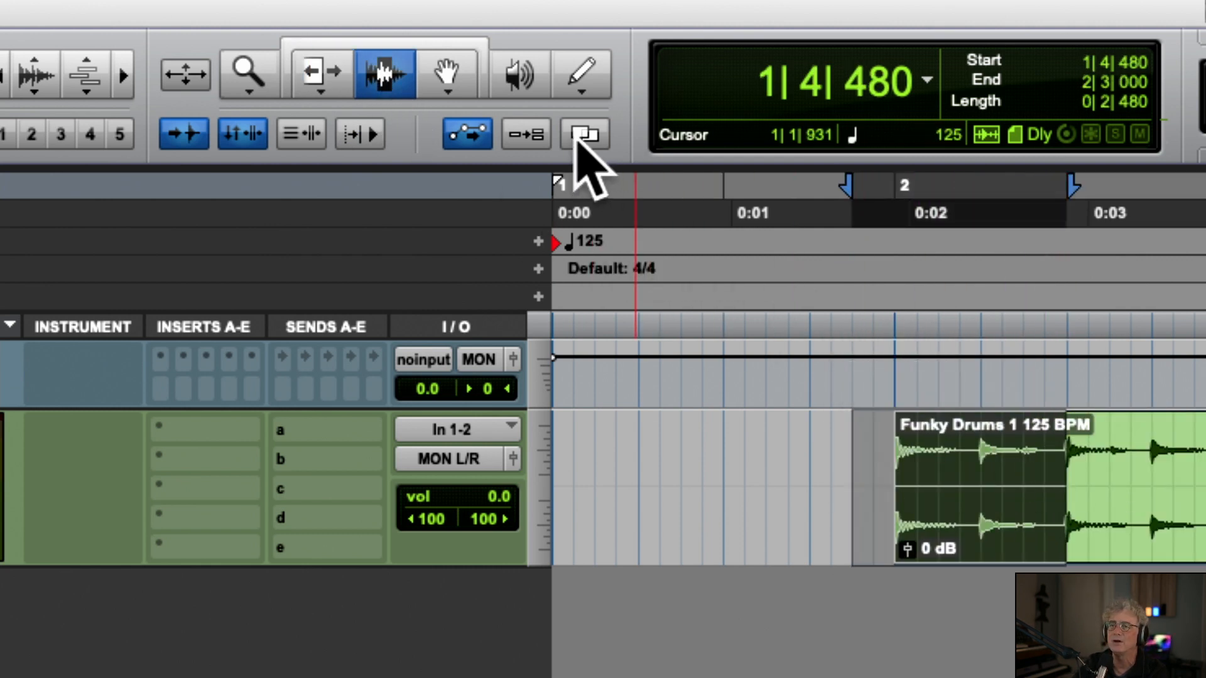
# Switch to the Grabber tool in Time mode and select the whole drum clip
pyautogui.click(453, 88)
pyautogui.click(453, 75)
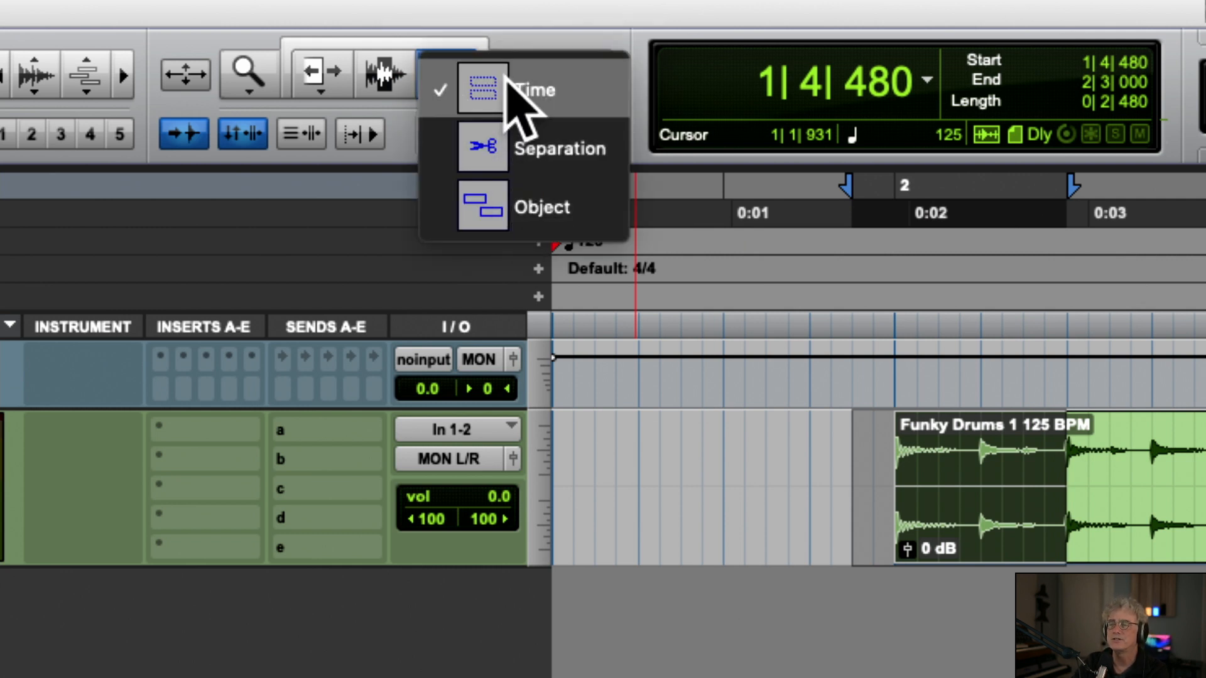
pyautogui.click(485, 85)
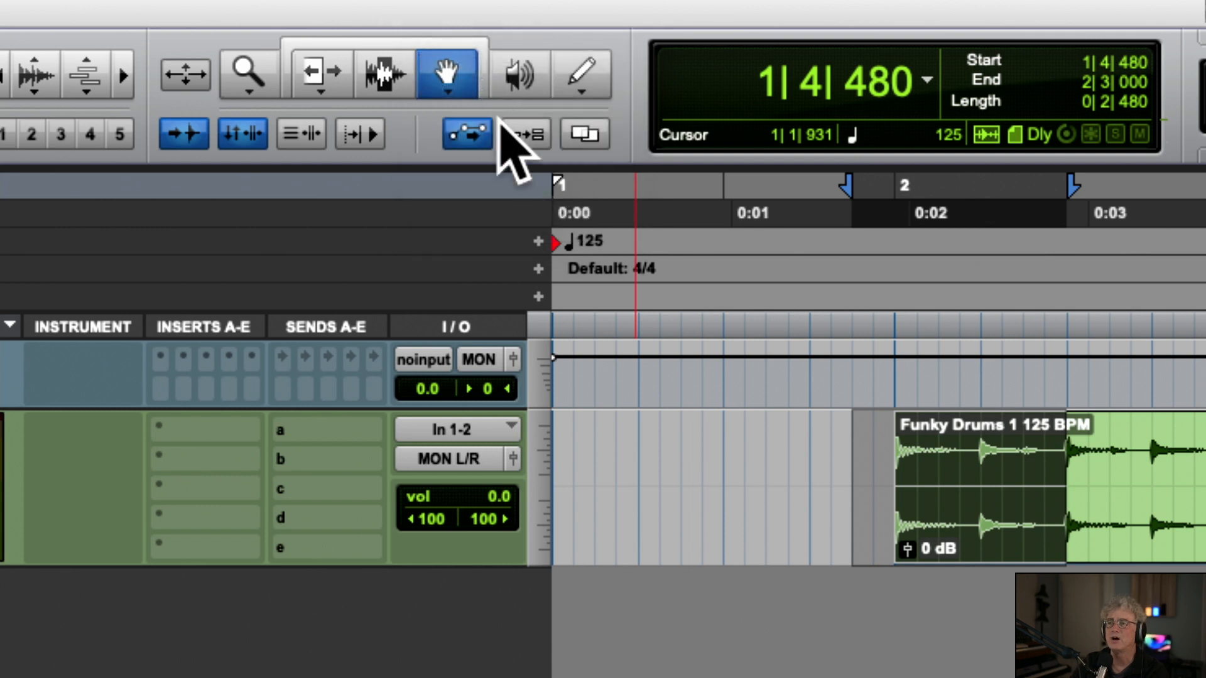
pyautogui.moveTo(1017, 534)
pyautogui.mouseDown()
pyautogui.moveTo(947, 534)
pyautogui.moveTo(1017, 534)
pyautogui.mouseUp()
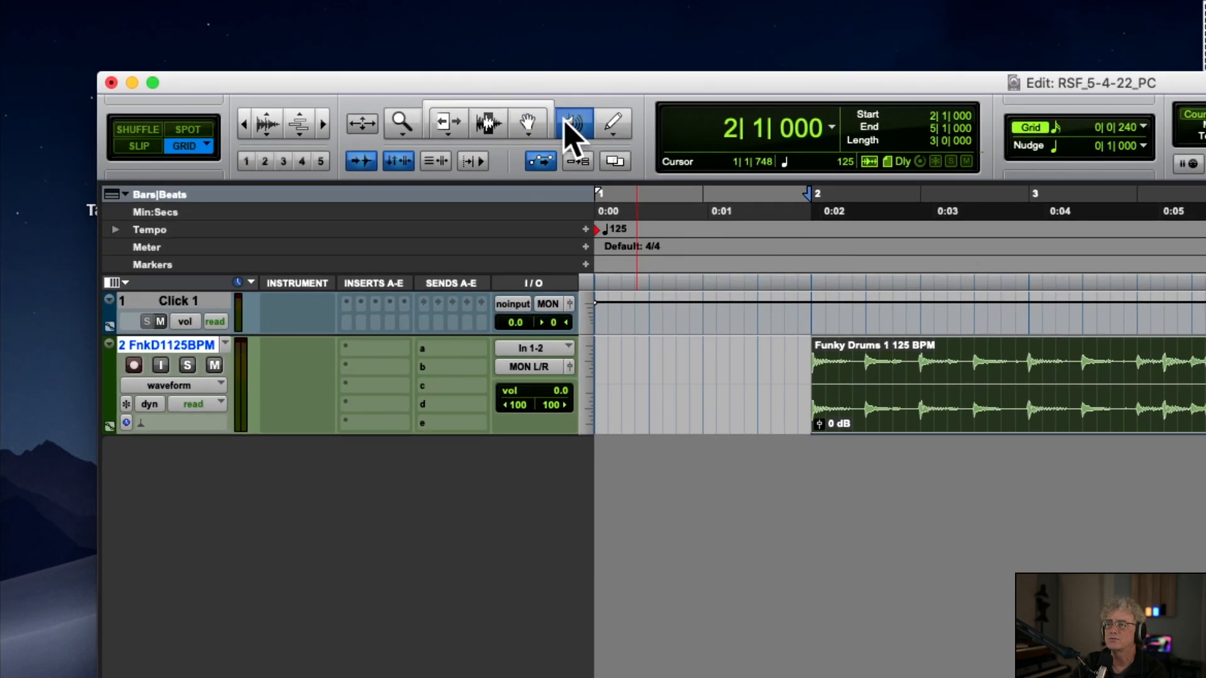
# Audition the first beats of the drum clip with the Scrubber tool
pyautogui.click(822, 377)
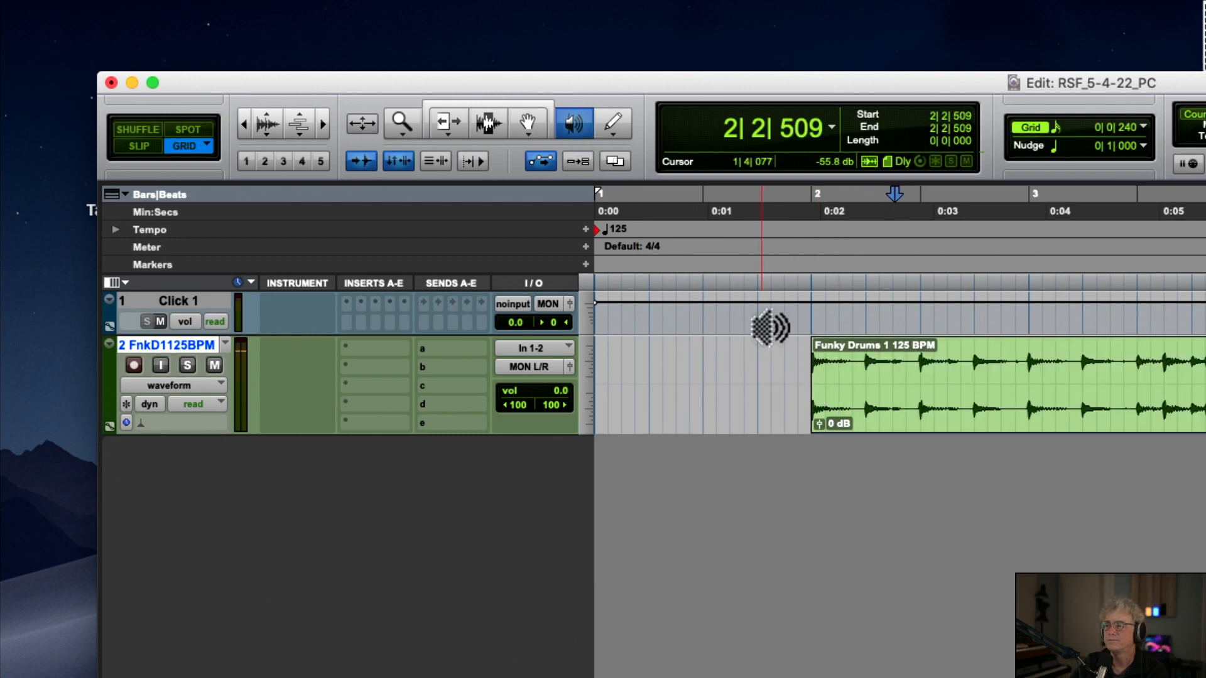
pyautogui.moveTo(831, 356); pyautogui.dragTo(811, 356)
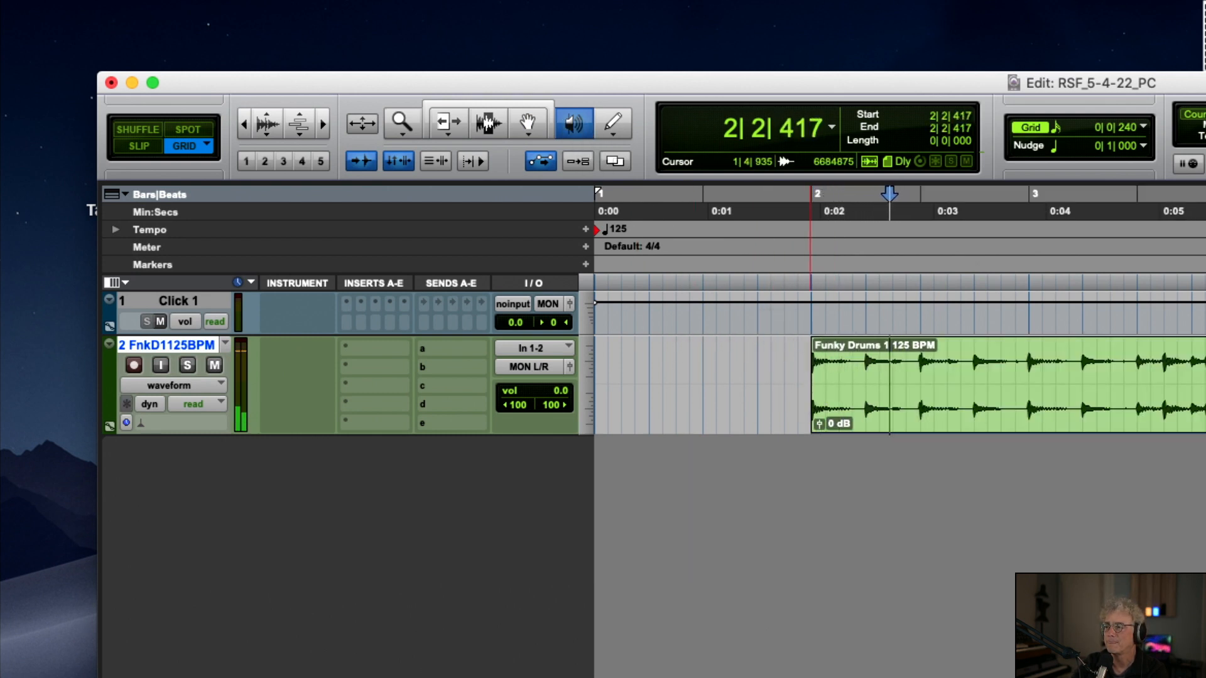
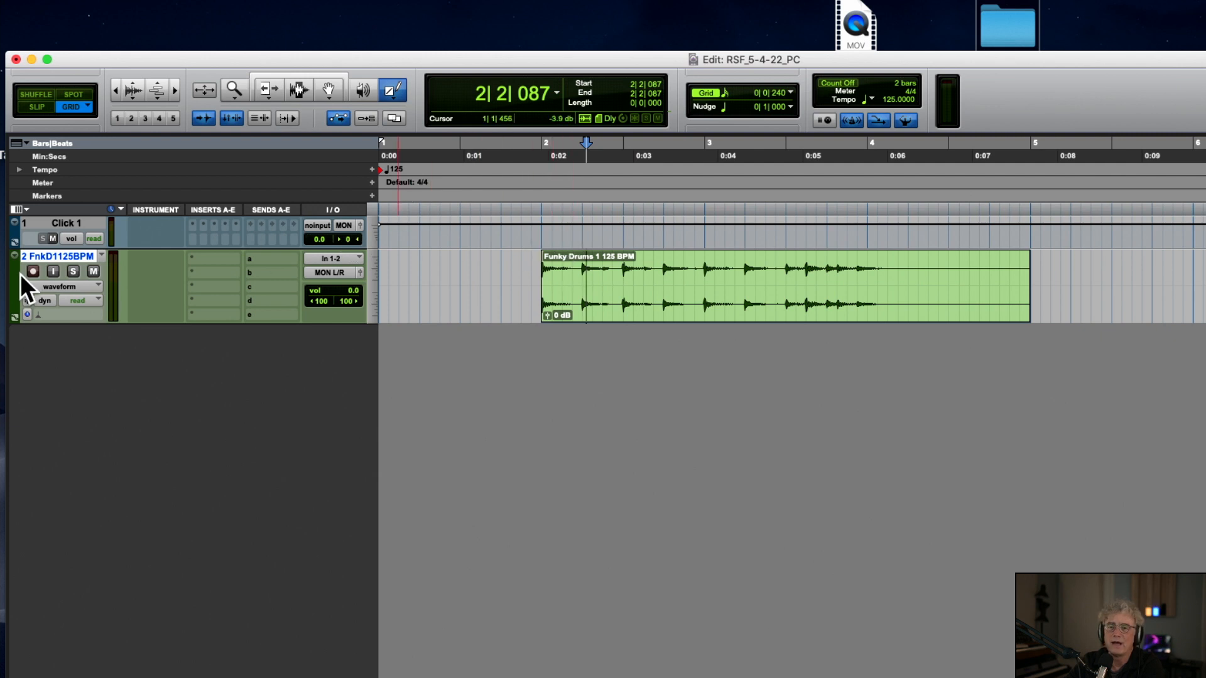
# Change the drum track's view from waveform to volume
pyautogui.click(58, 286)
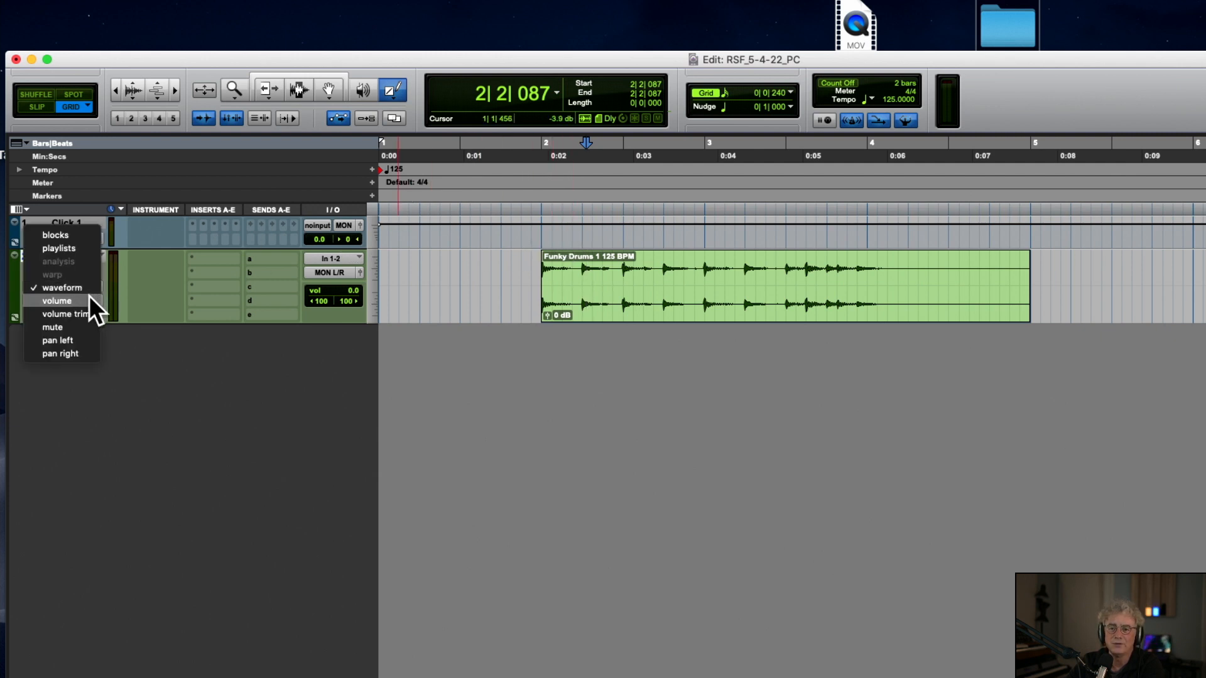
pyautogui.click(90, 296)
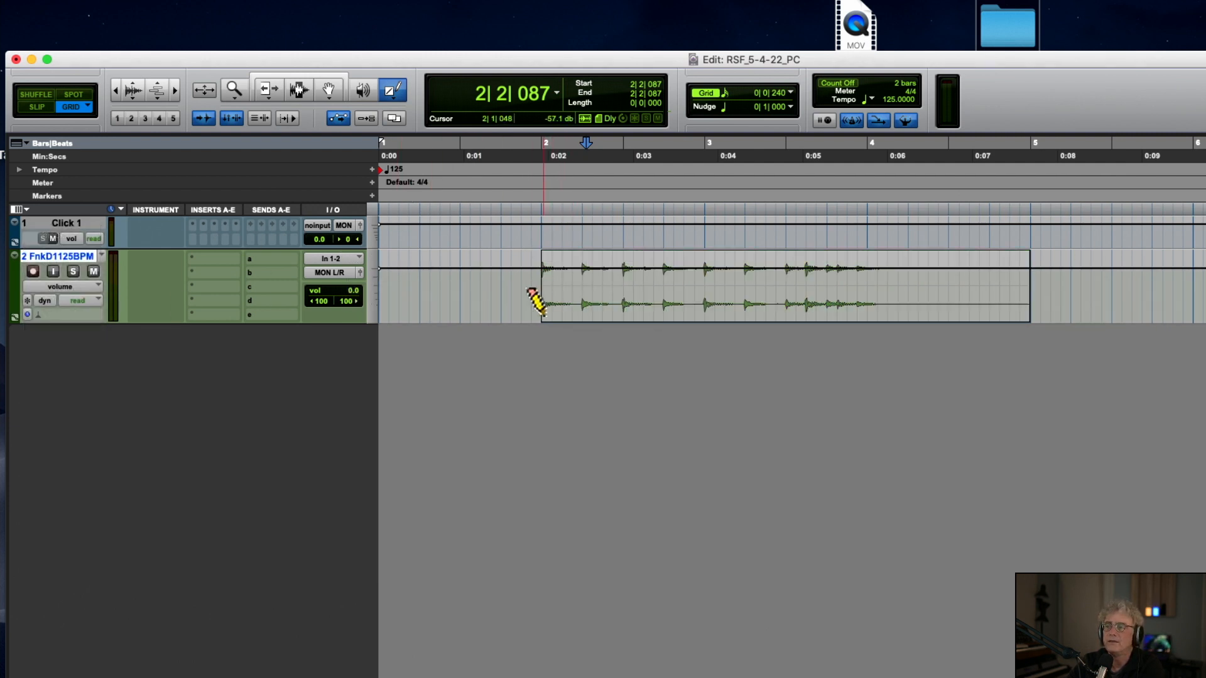
# Draw a rising volume ramp with the Pencil tool from just before bar 2 to bar 3 and play it
pyautogui.moveTo(511, 322); pyautogui.dragTo(703, 270)
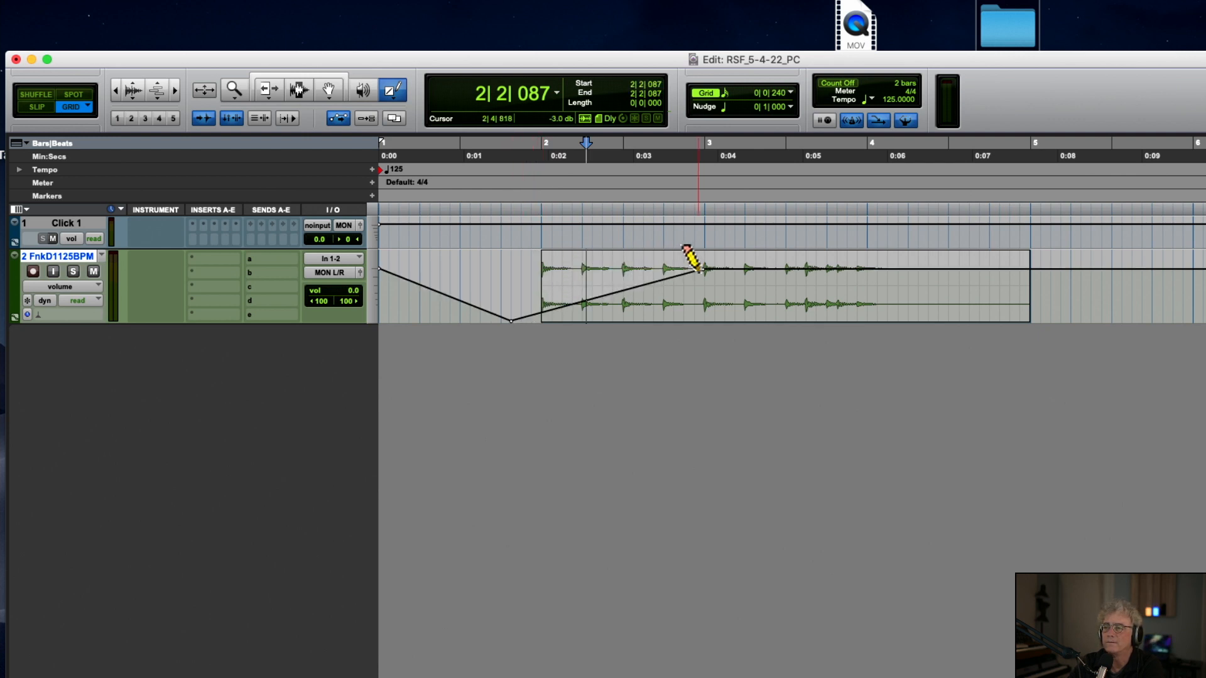
pyautogui.click(493, 178)
pyautogui.press('space')
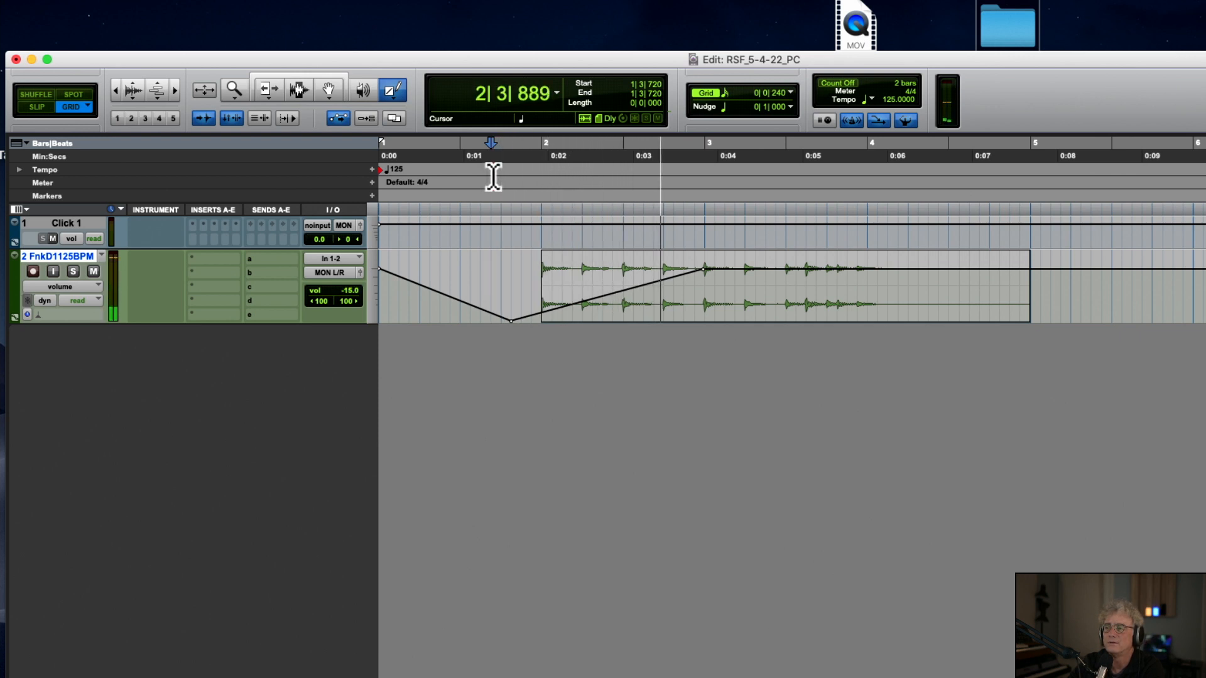
pyautogui.press('space')
# Draw a falling volume ramp from the middle of bar 3 to just after bar 4 and play it
pyautogui.moveTo(763, 269); pyautogui.dragTo(884, 321)
pyautogui.press('space')
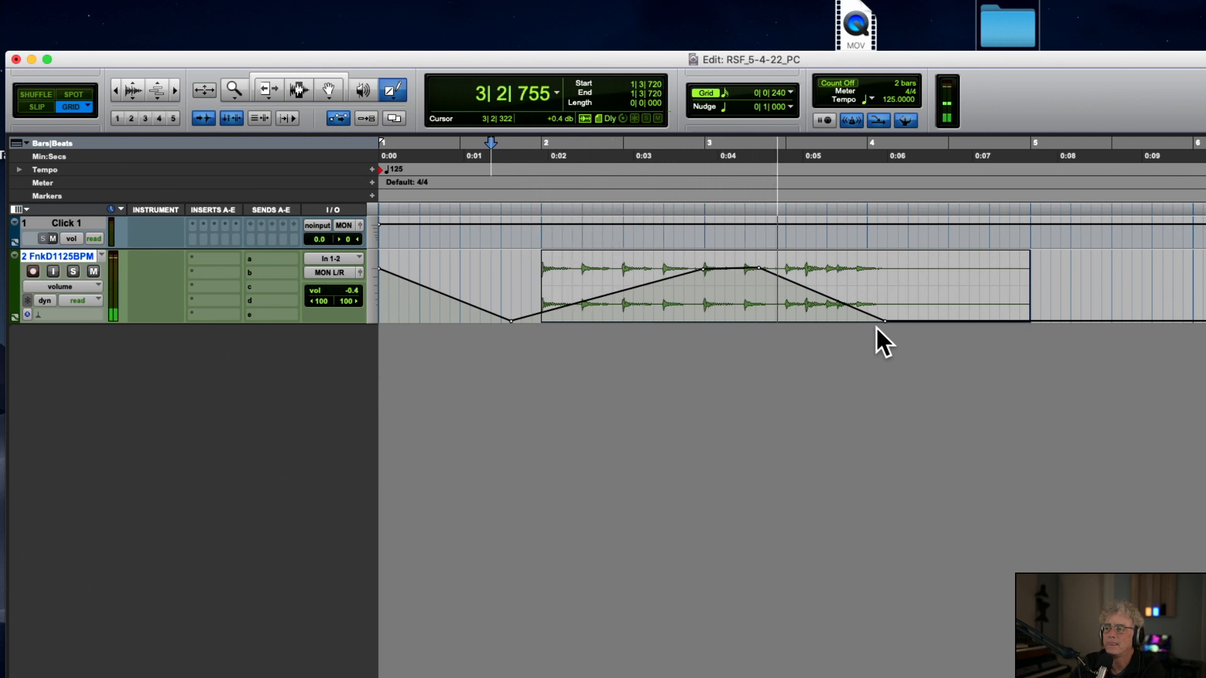
pyautogui.press('space')
# Undo the drawn volume ramps on the drum track
pyautogui.press('super+z')
pyautogui.press('super+z')
pyautogui.press('super+z')
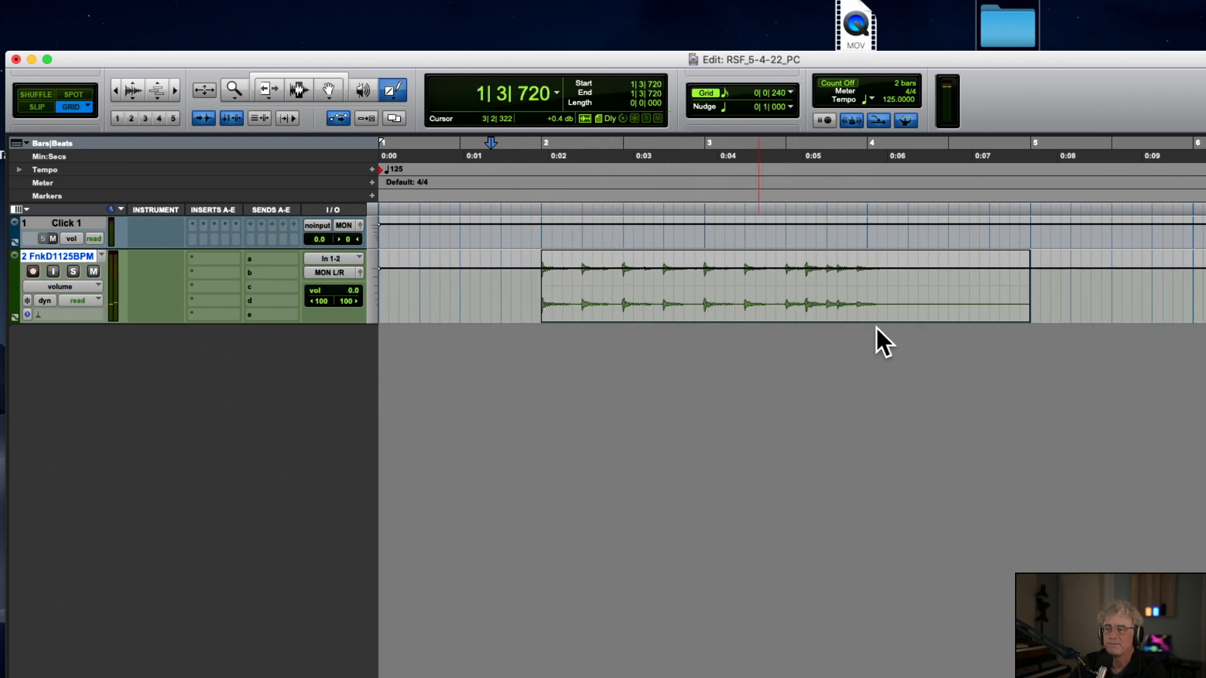
# Try the Free Hand Pencil on the drum volume, rising from before bar 2 to bar 3 and falling from mid-bar 3 to after bar 4
pyautogui.click(386, 91)
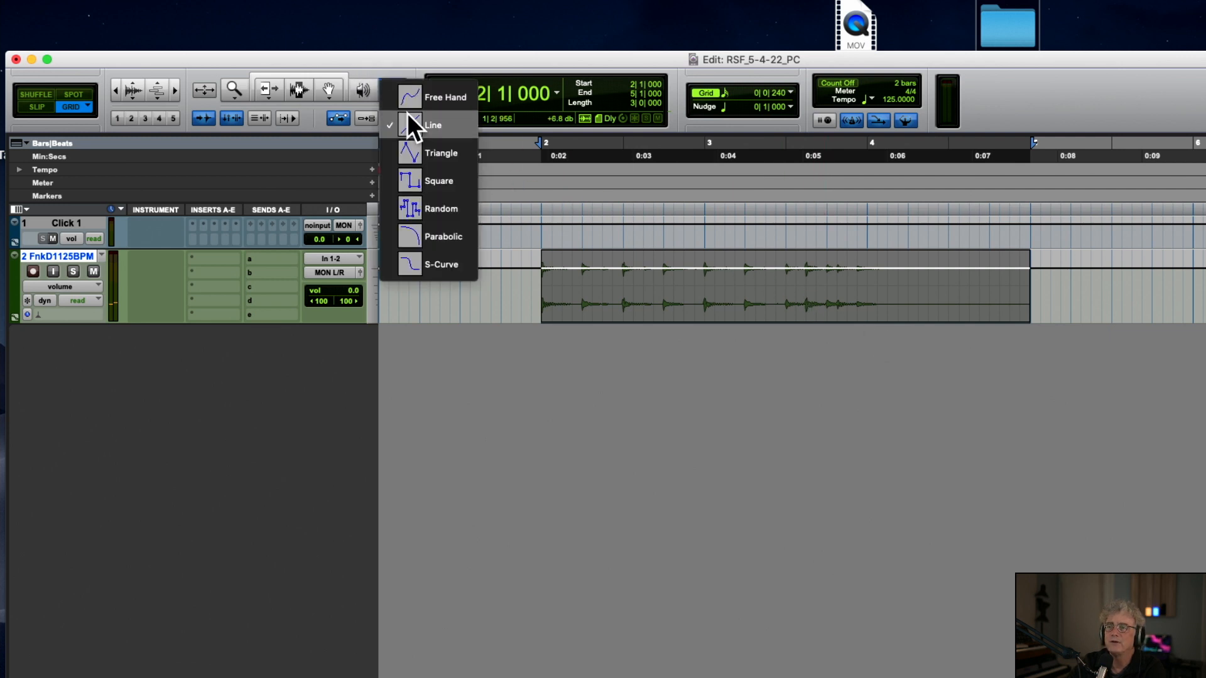
pyautogui.click(413, 96)
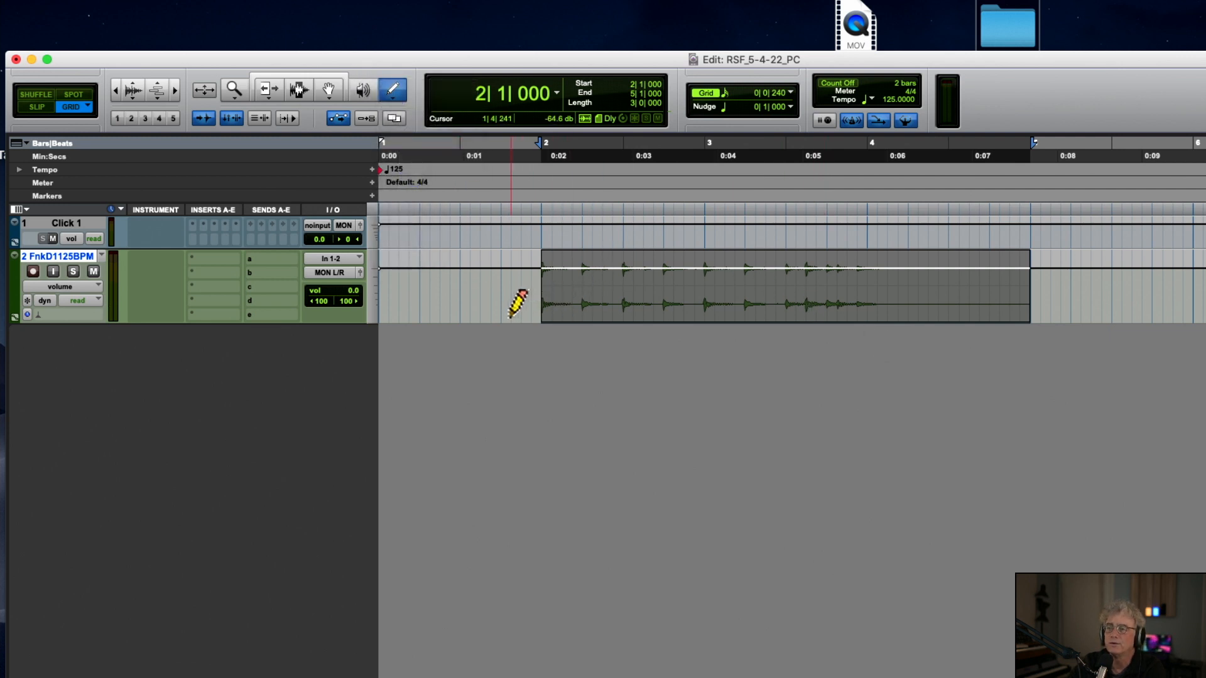
pyautogui.moveTo(510, 322); pyautogui.dragTo(704, 270)
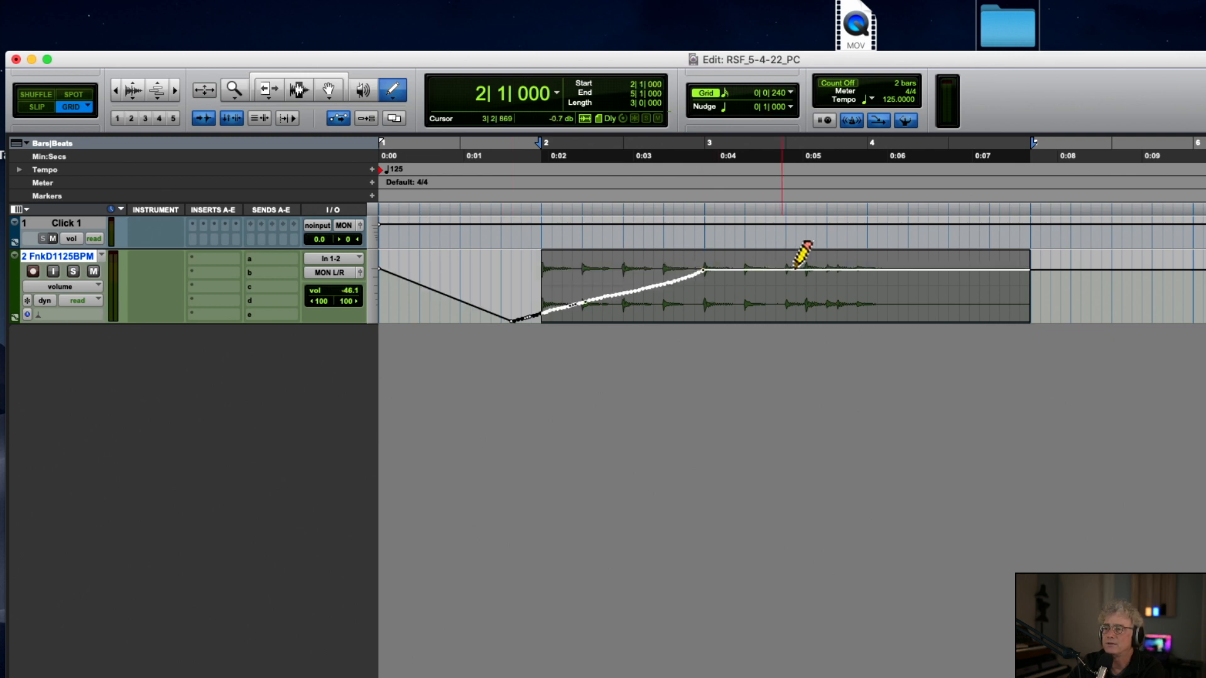
pyautogui.moveTo(789, 270); pyautogui.dragTo(955, 321)
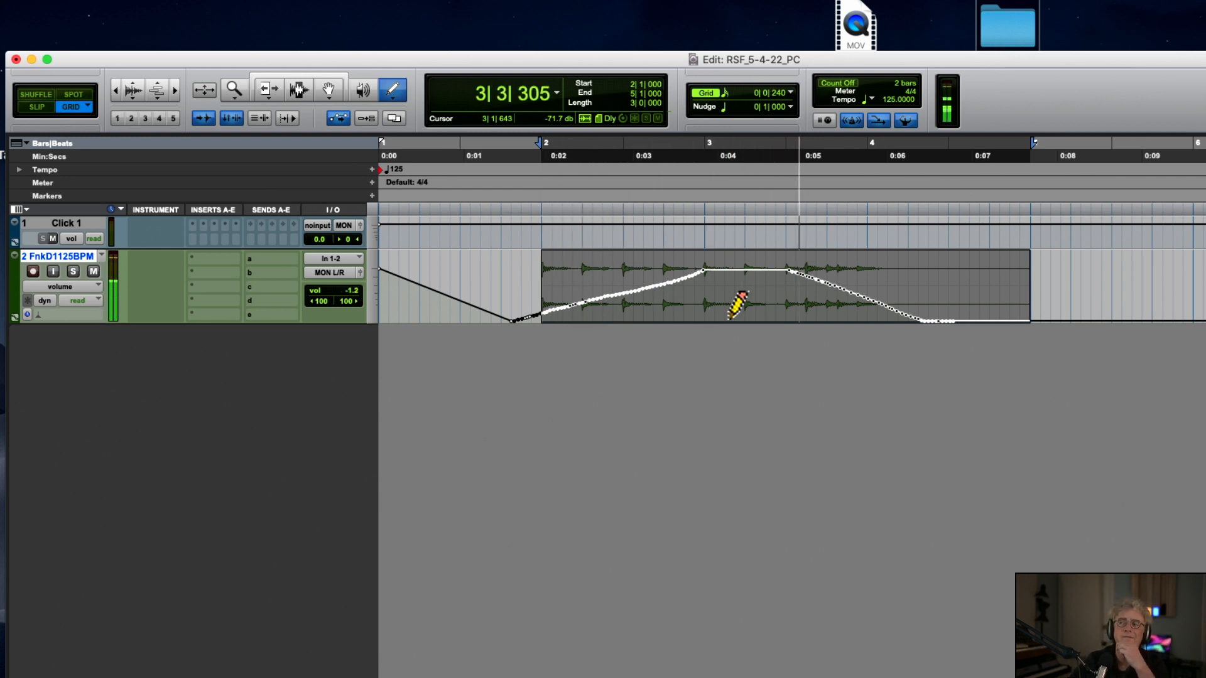
pyautogui.press('space')
pyautogui.press('super+z')
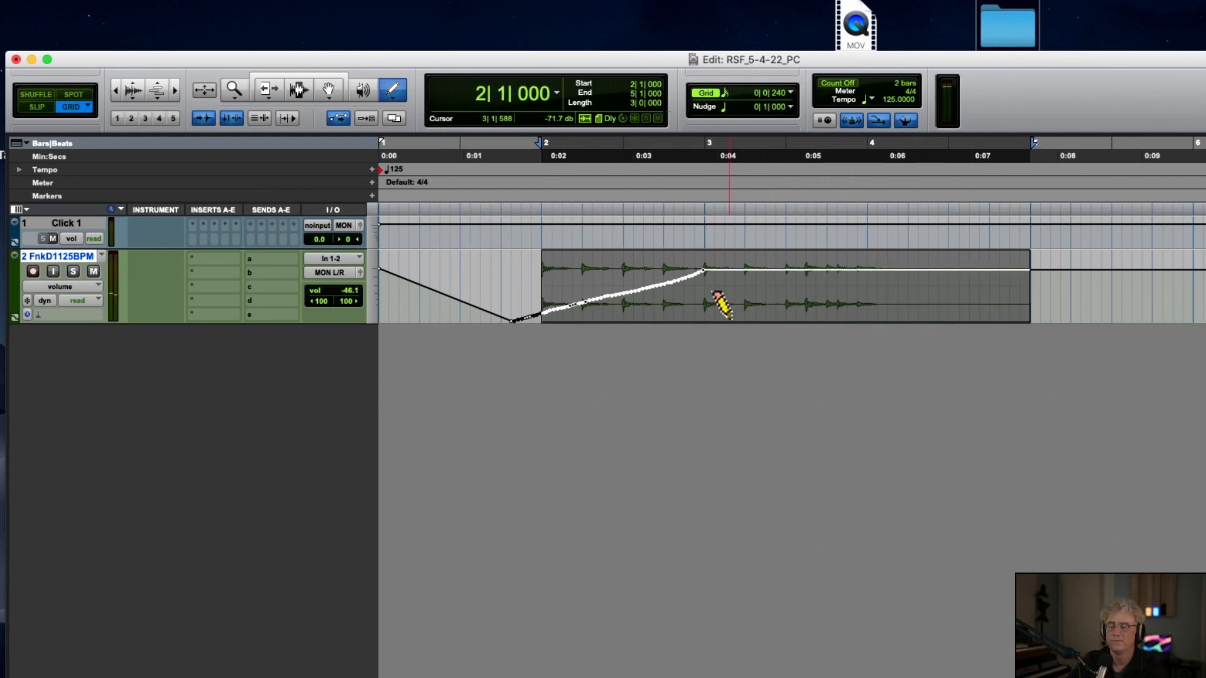
pyautogui.press('super+z')
# Draw a Square Pencil volume pattern across the drum clip from bar 2 to bar 5 and play it
pyautogui.click(390, 88)
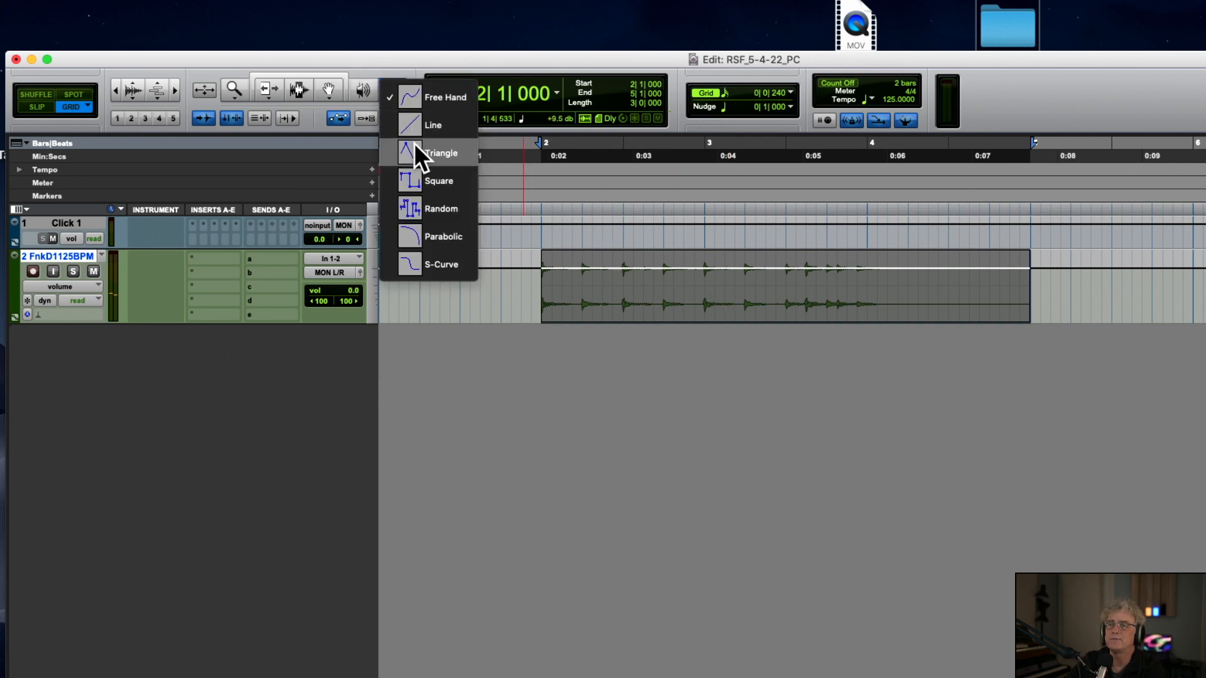
pyautogui.click(416, 169)
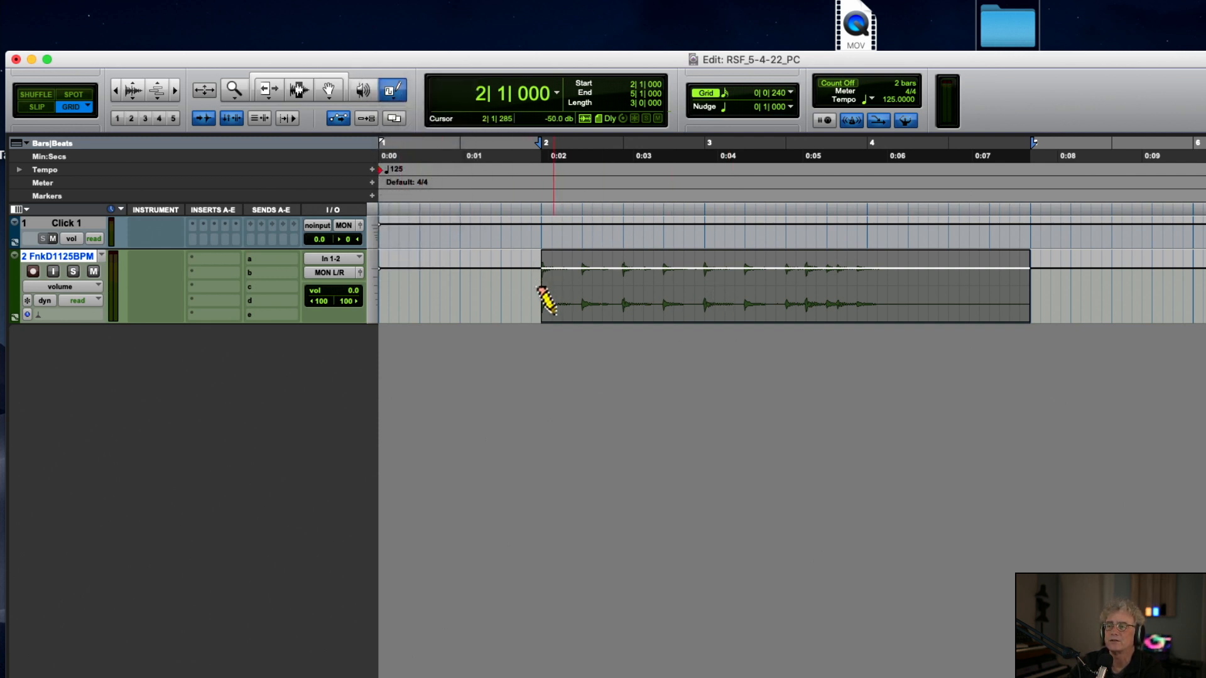
pyautogui.moveTo(544, 298)
pyautogui.mouseDown()
pyautogui.moveTo(552, 265)
pyautogui.moveTo(1031, 254)
pyautogui.mouseUp()
pyautogui.press('space')
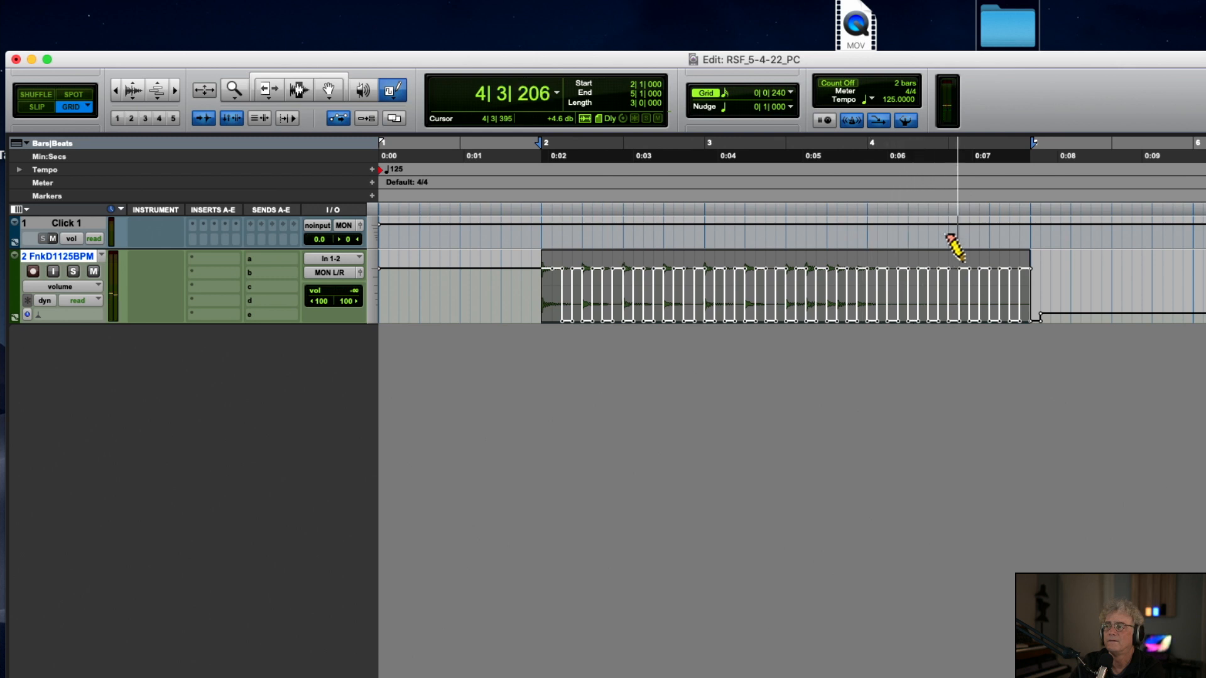
pyautogui.press('space')
# Replace the square volume pattern with a Triangle Pencil pattern from bar 2 to the middle of bar 4 and play it
pyautogui.click(394, 84)
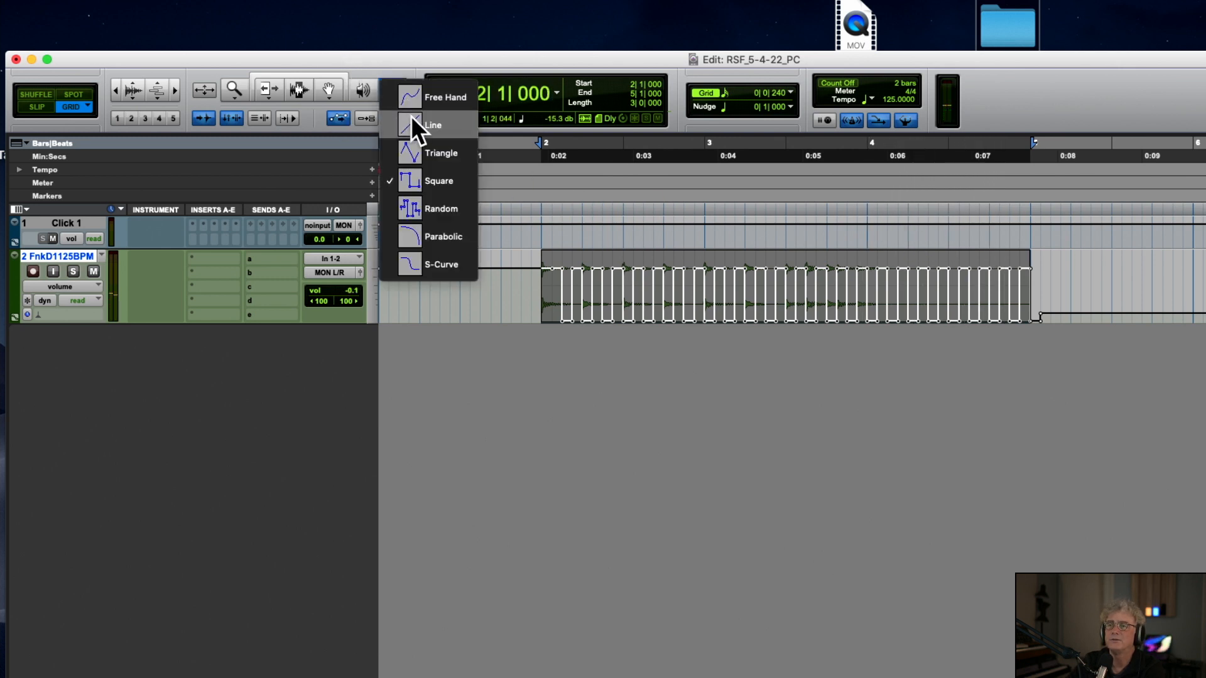
pyautogui.click(420, 144)
pyautogui.press('super+z')
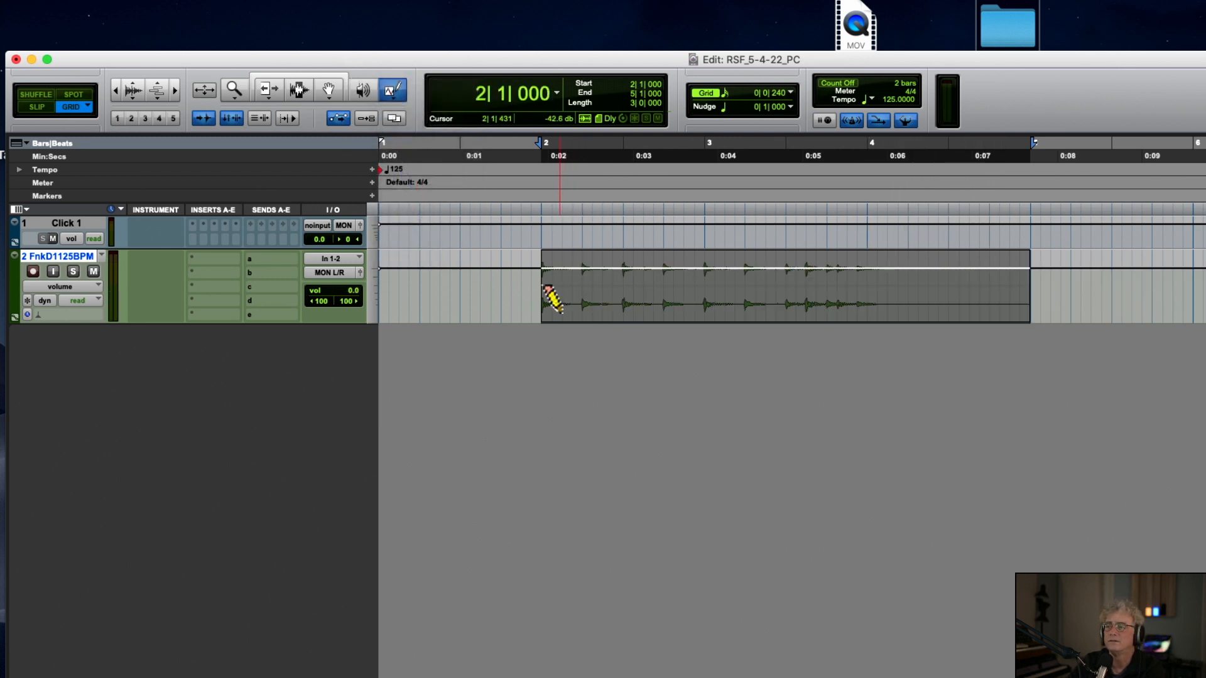
pyautogui.moveTo(543, 306)
pyautogui.mouseDown()
pyautogui.moveTo(770, 250)
pyautogui.moveTo(964, 252)
pyautogui.mouseUp()
pyautogui.press('space')
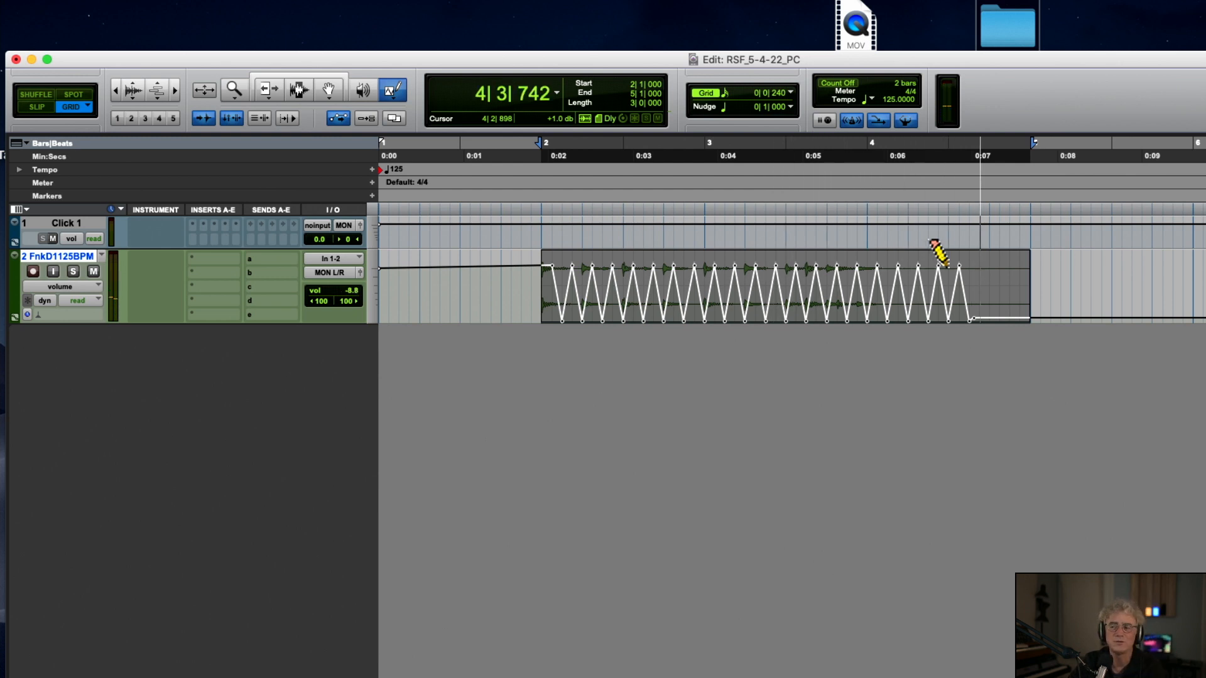
pyautogui.press('space')
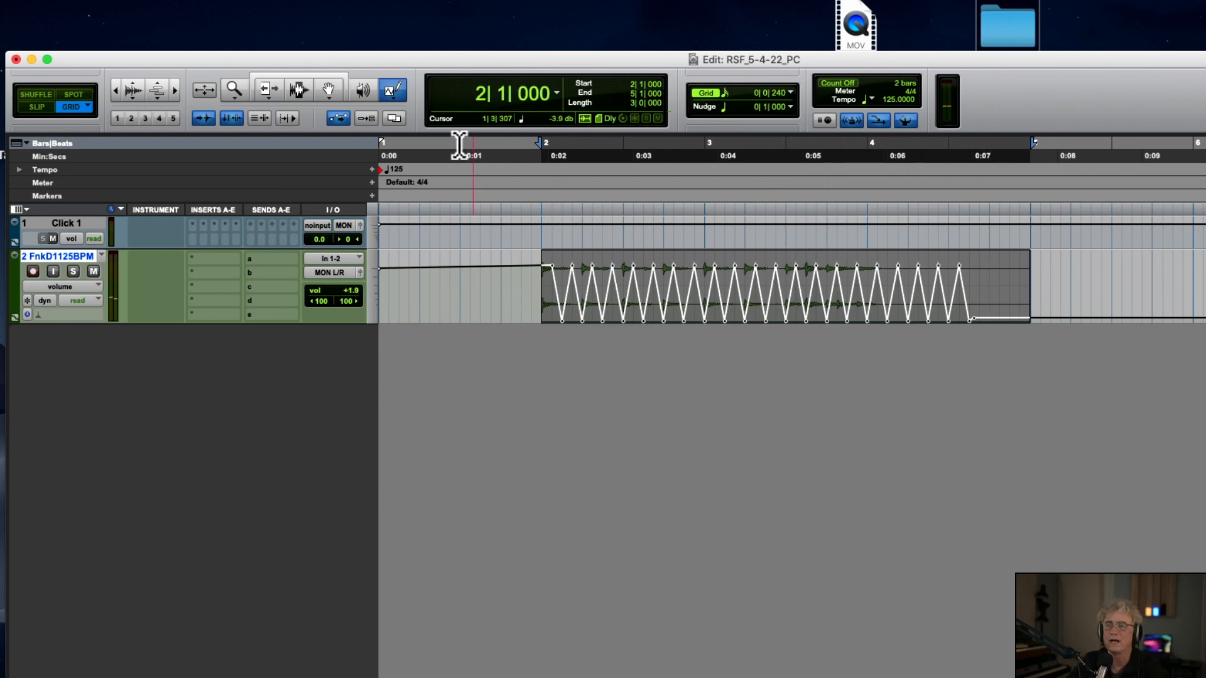
# Undo the triangle volume pattern and look through the drum track's view options
pyautogui.click(78, 285)
pyautogui.click(172, 277)
pyautogui.press('super+z')
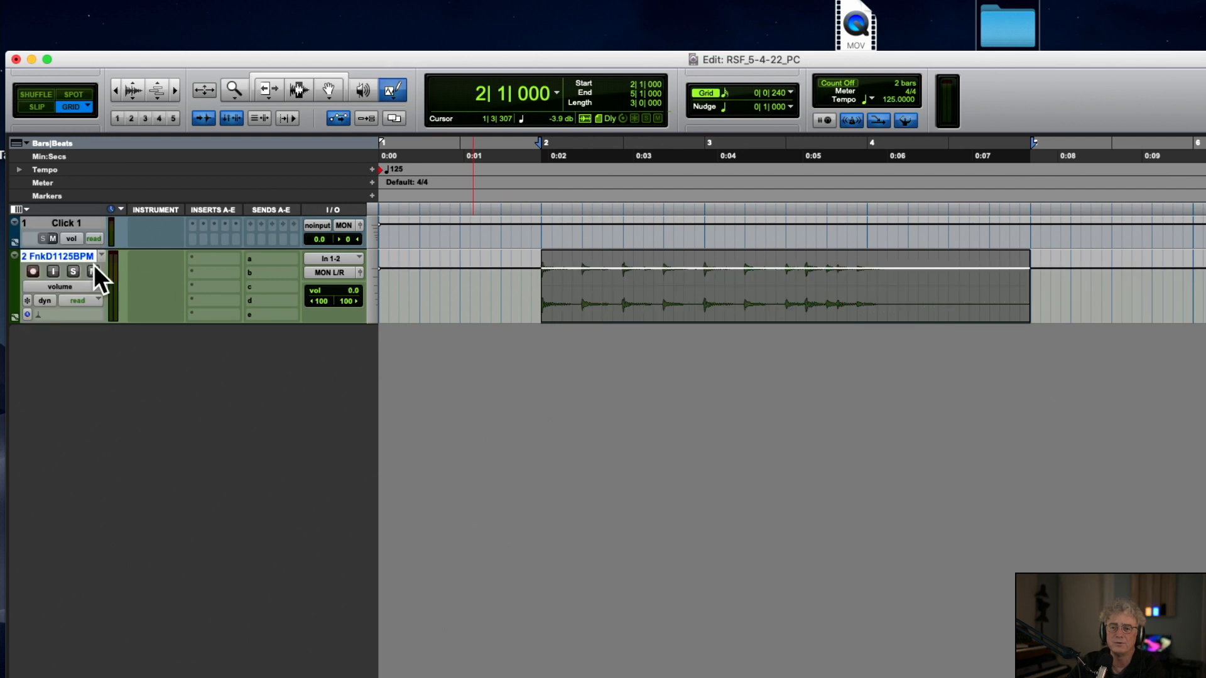
pyautogui.click(73, 286)
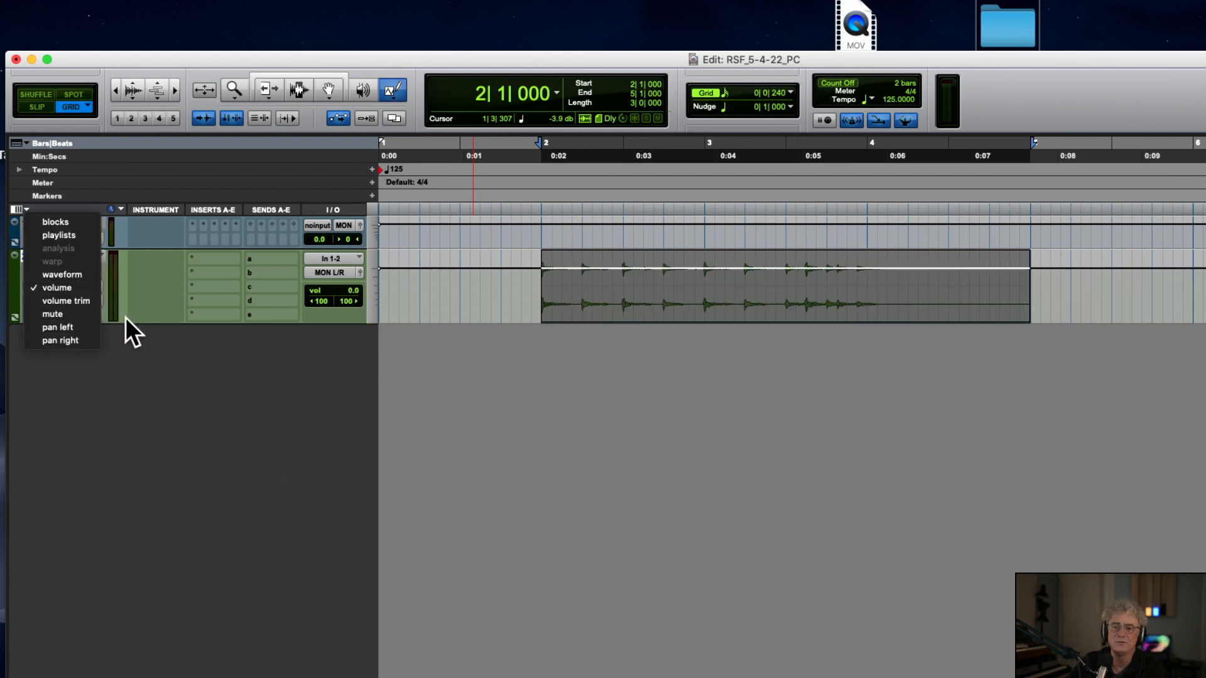
pyautogui.click(525, 235)
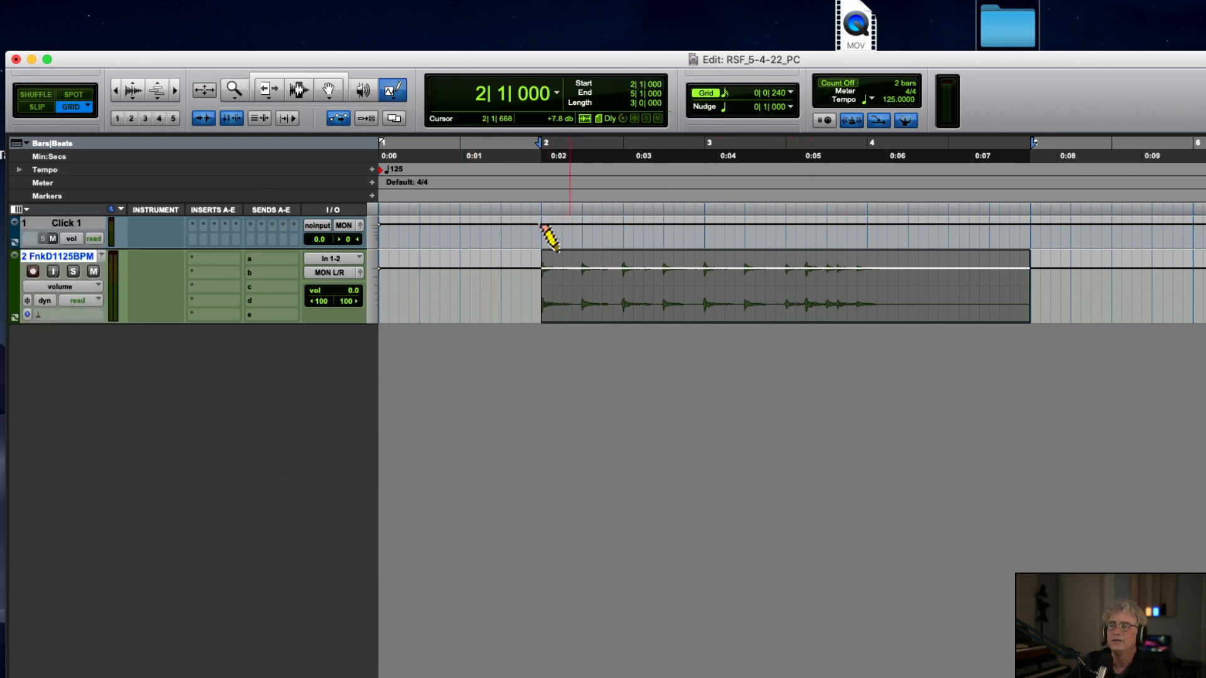
# Try a Random Pencil volume pattern across the drum clip from bar 2 to the middle of bar 4, including playback
pyautogui.click(387, 89)
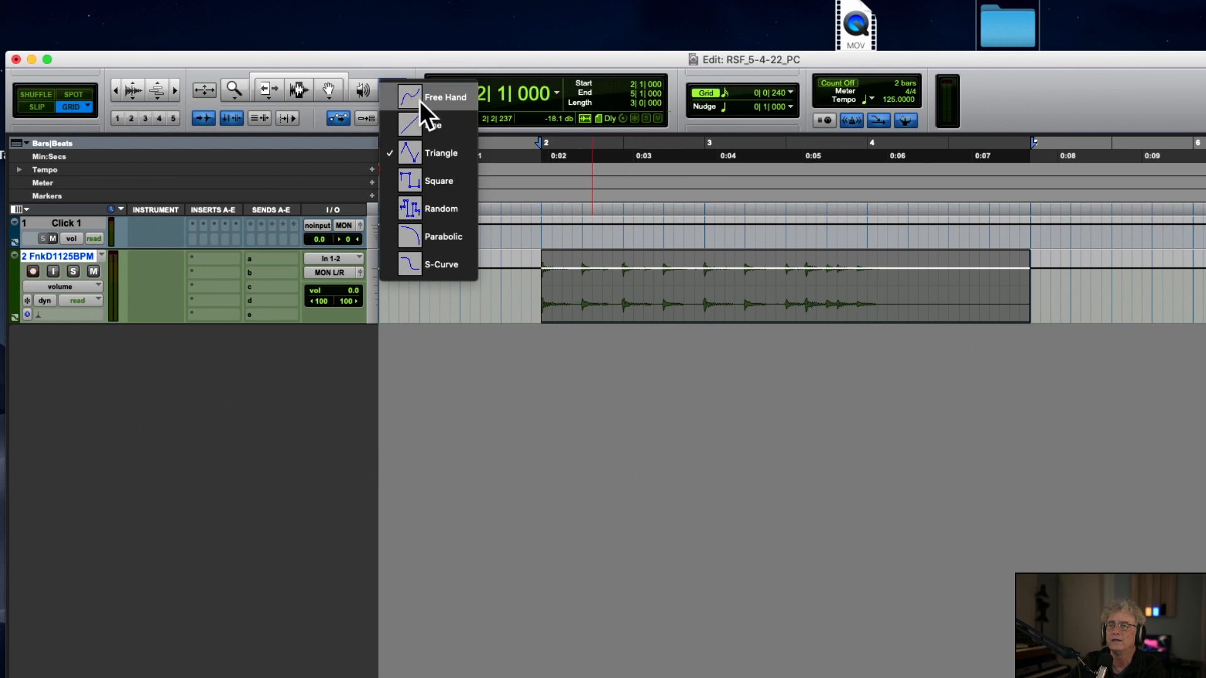
pyautogui.click(438, 208)
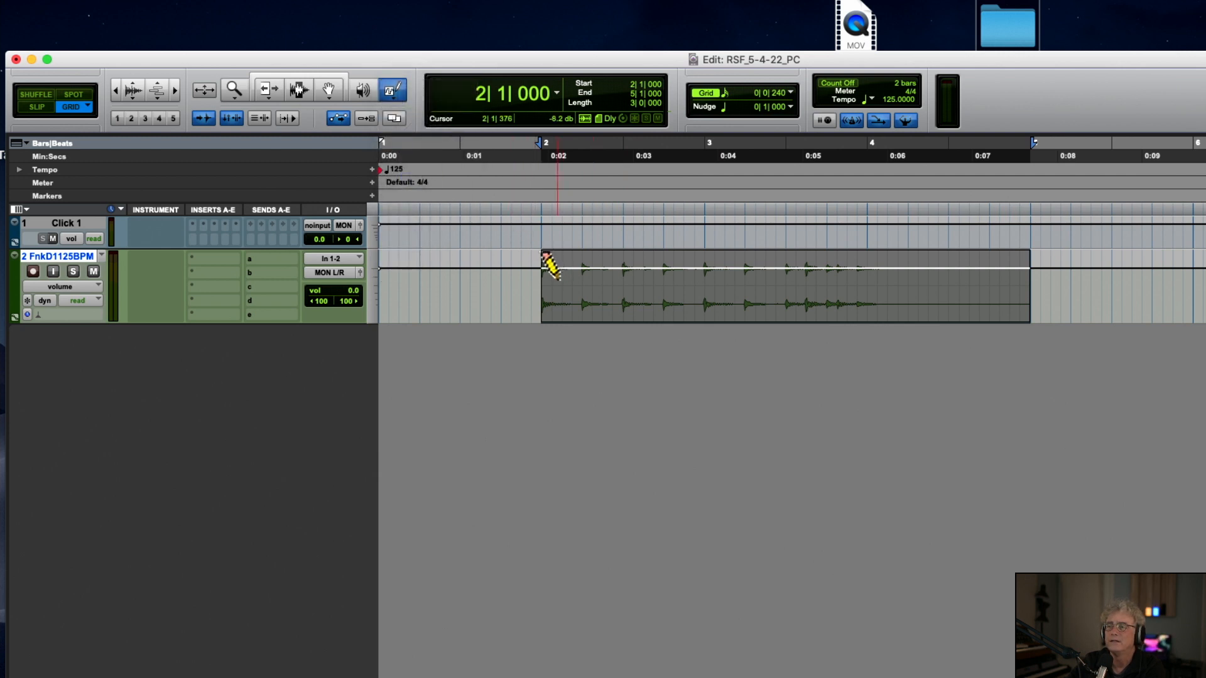
pyautogui.moveTo(558, 259); pyautogui.dragTo(959, 264)
pyautogui.press('space')
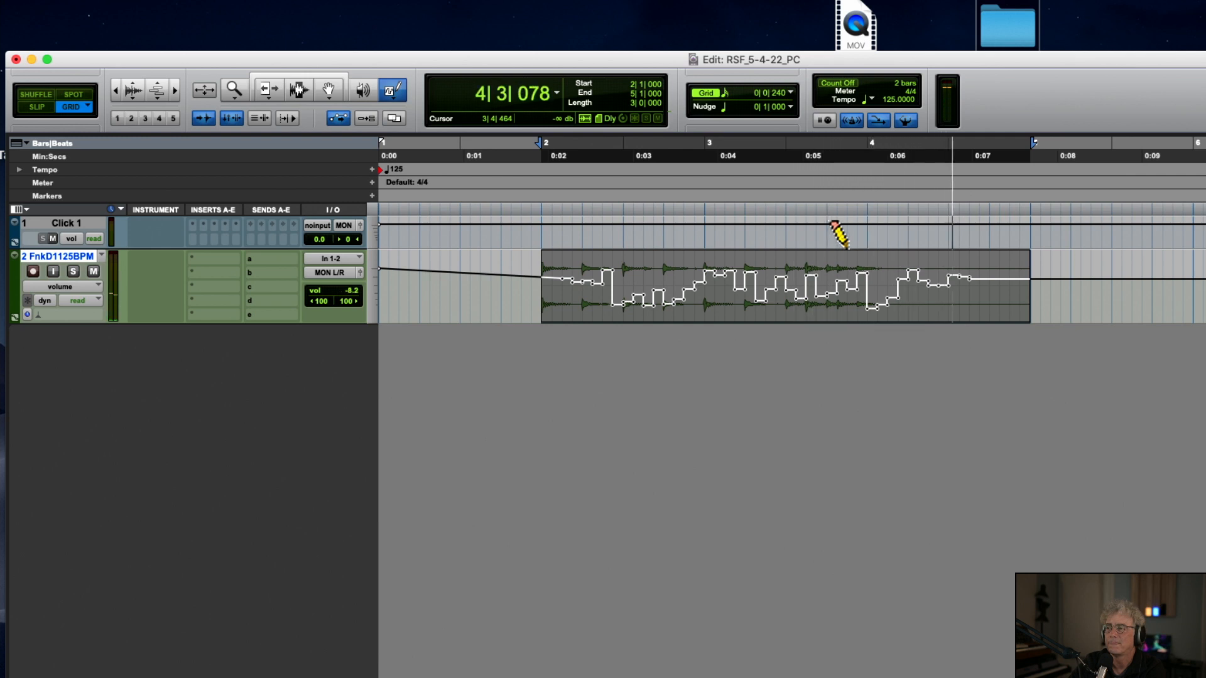
pyautogui.press('space')
pyautogui.press('super+z')
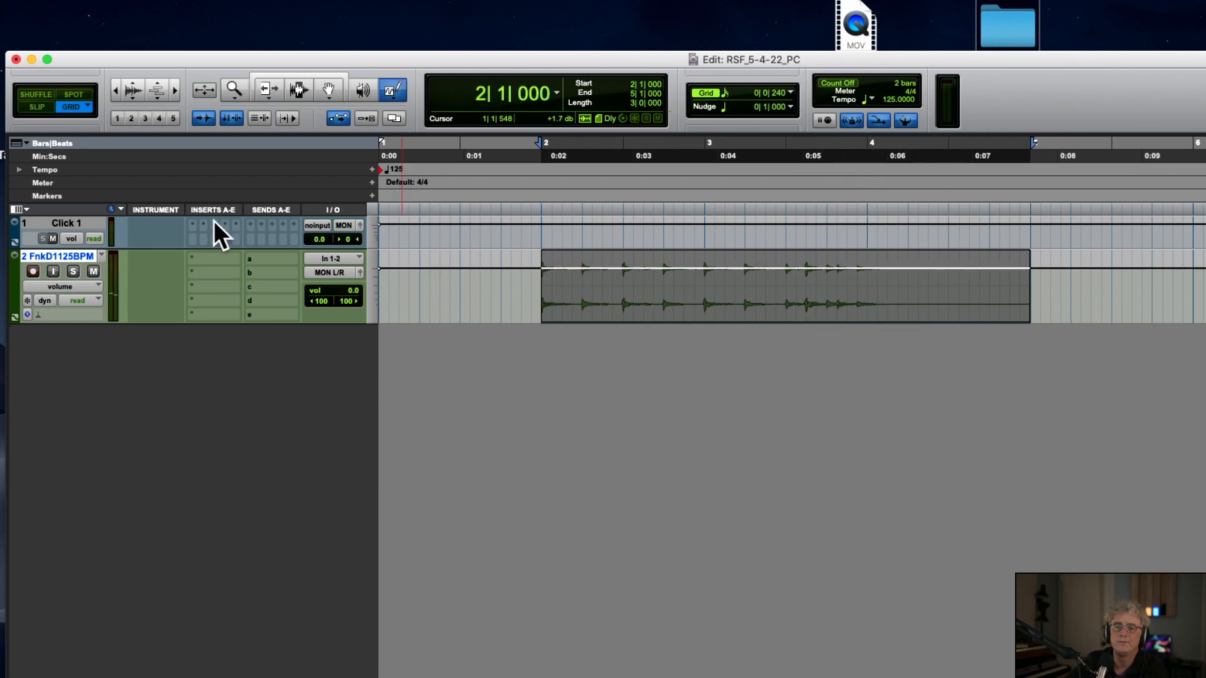
# Set the Pencil tool's shape back to Line
pyautogui.click(400, 91)
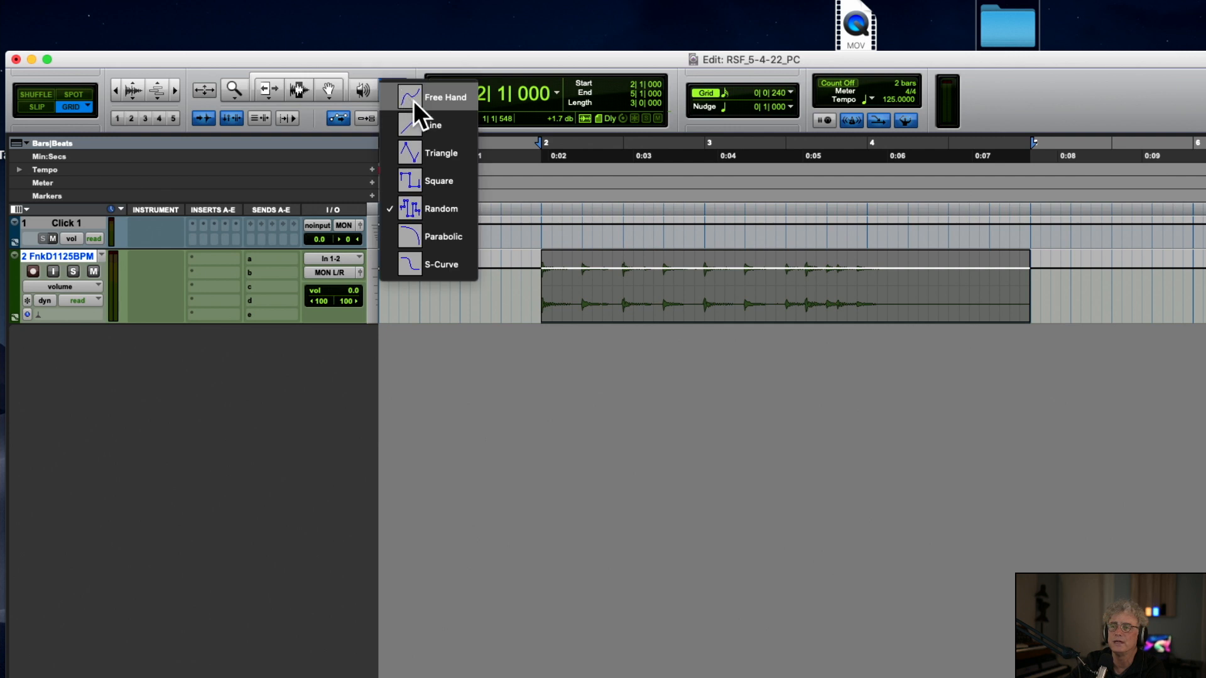
pyautogui.click(420, 124)
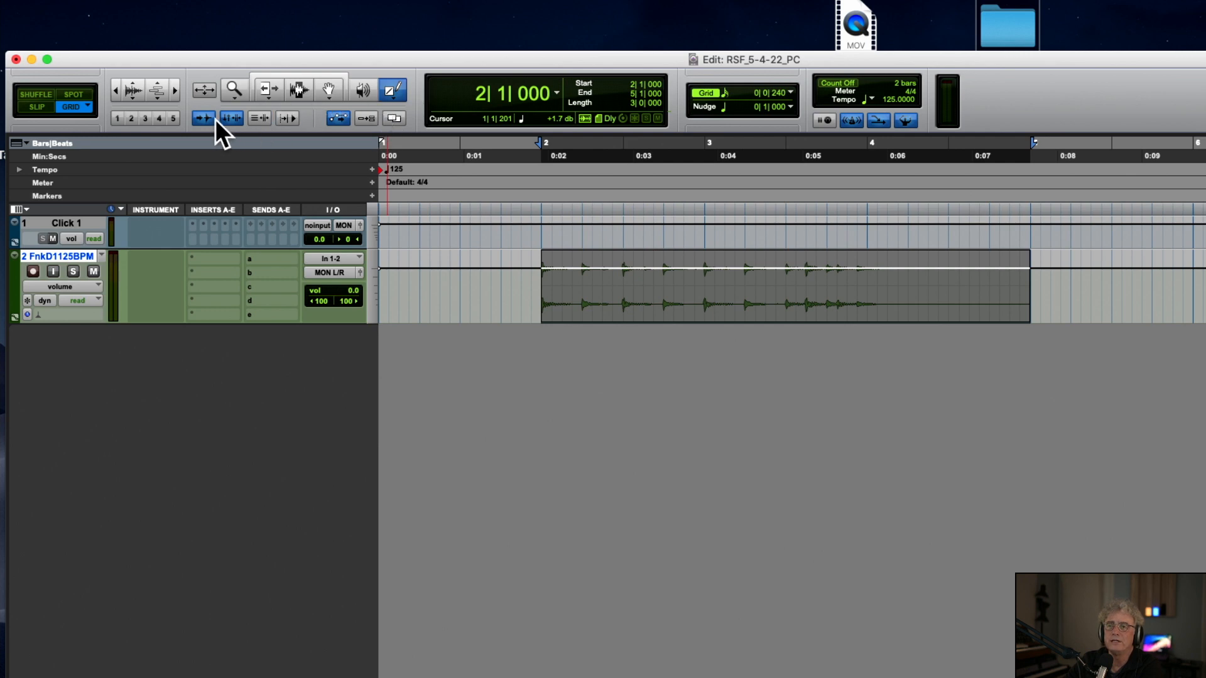
pyautogui.moveTo(257, 59); pyautogui.dragTo(364, 63)
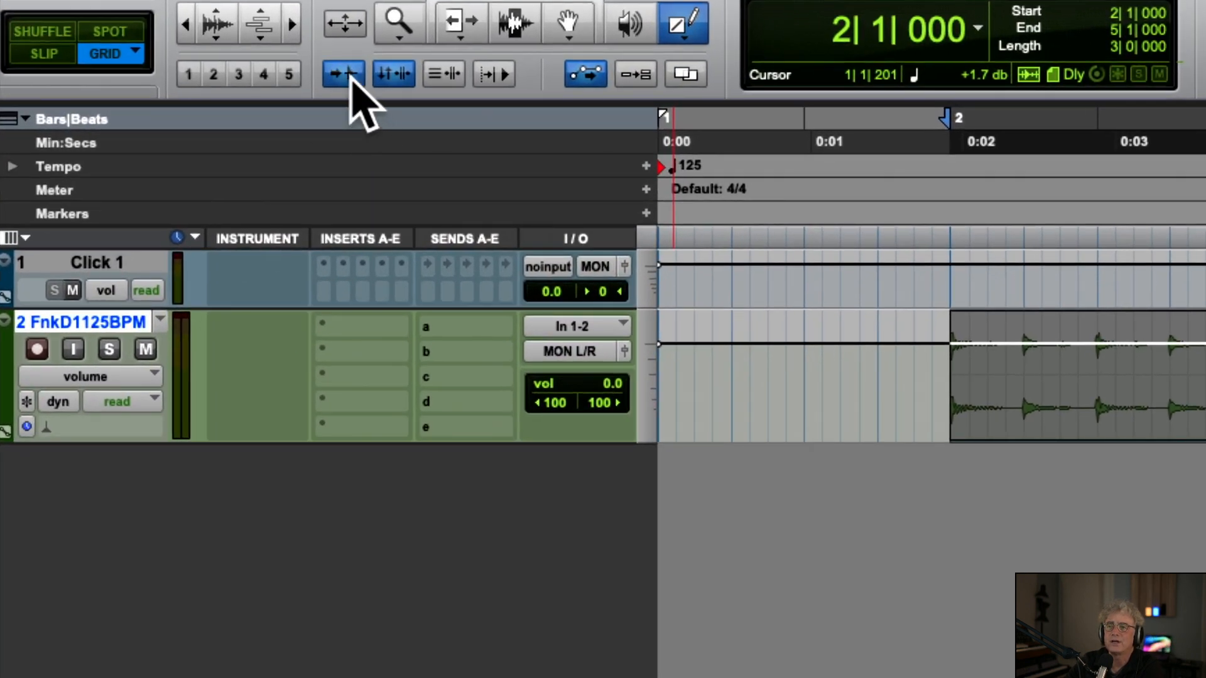
pyautogui.click(347, 75)
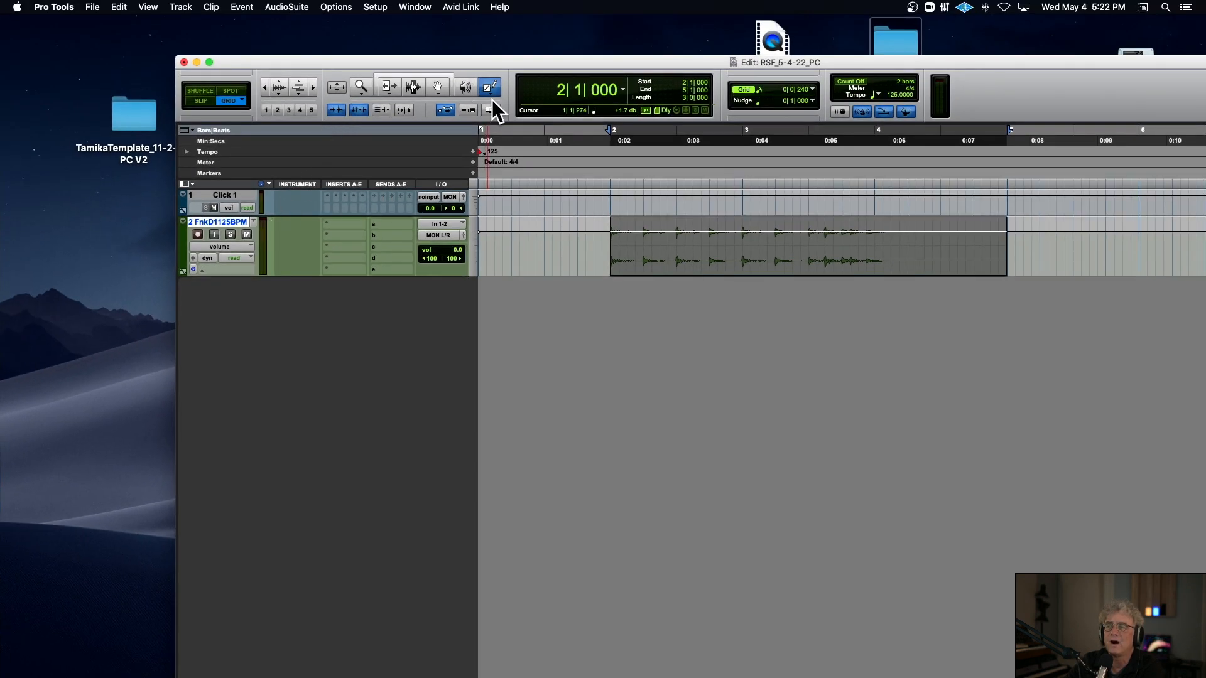
# Switch to Slip mode and place the edit cursor inside the drum clip with the Selector tool
pyautogui.click(201, 100)
pyautogui.click(586, 172)
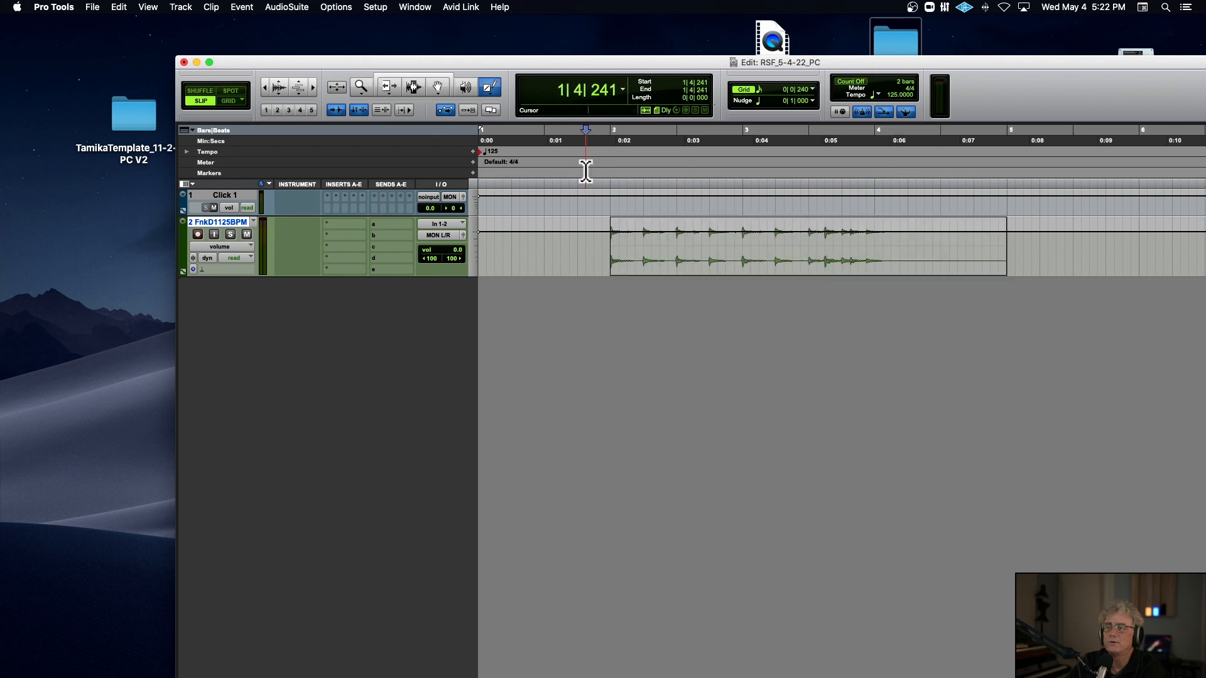
pyautogui.click(414, 89)
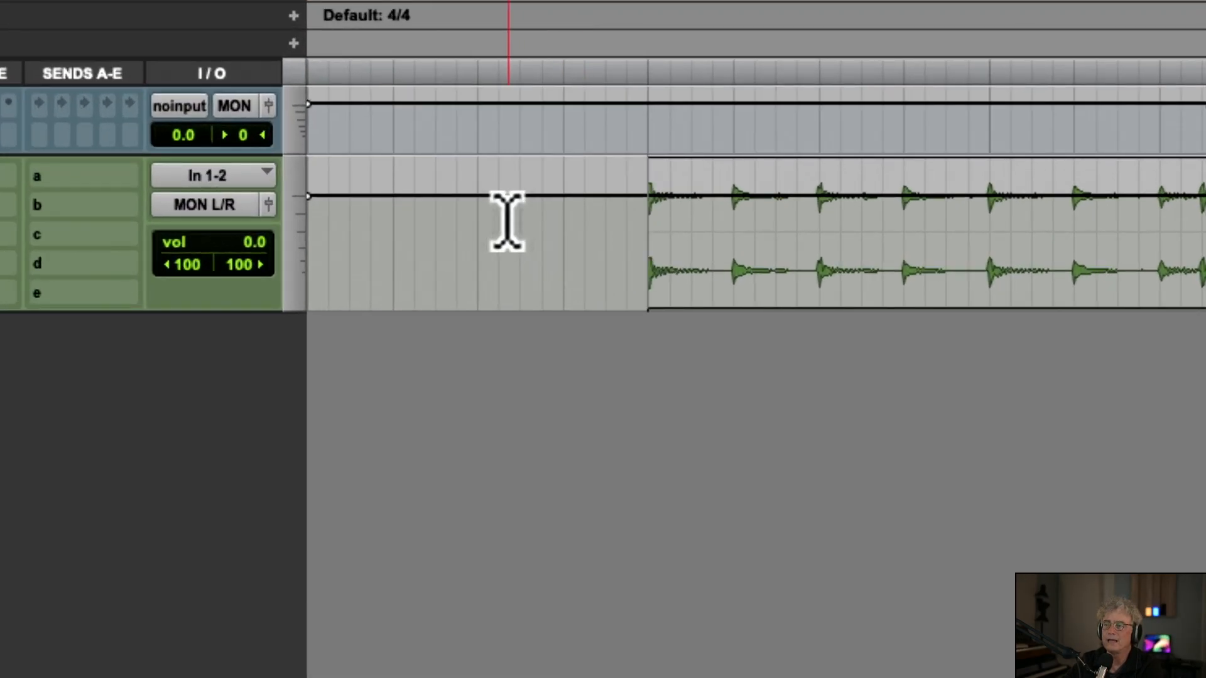
pyautogui.click(508, 221)
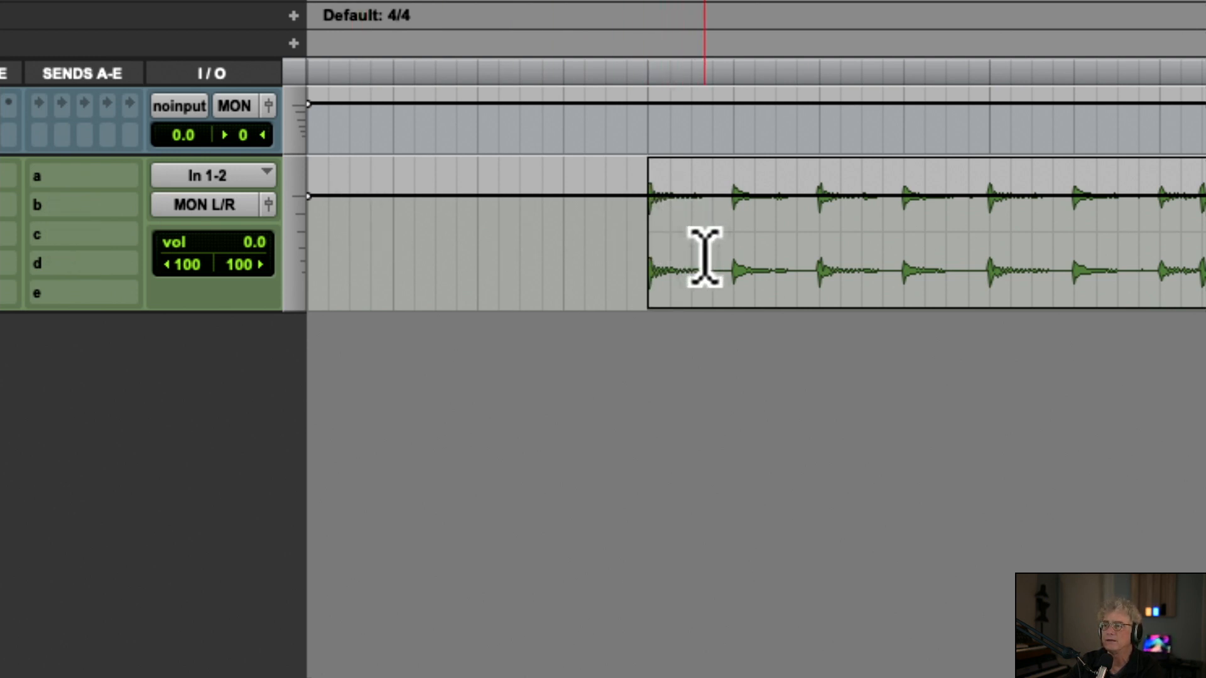
pyautogui.click(692, 231)
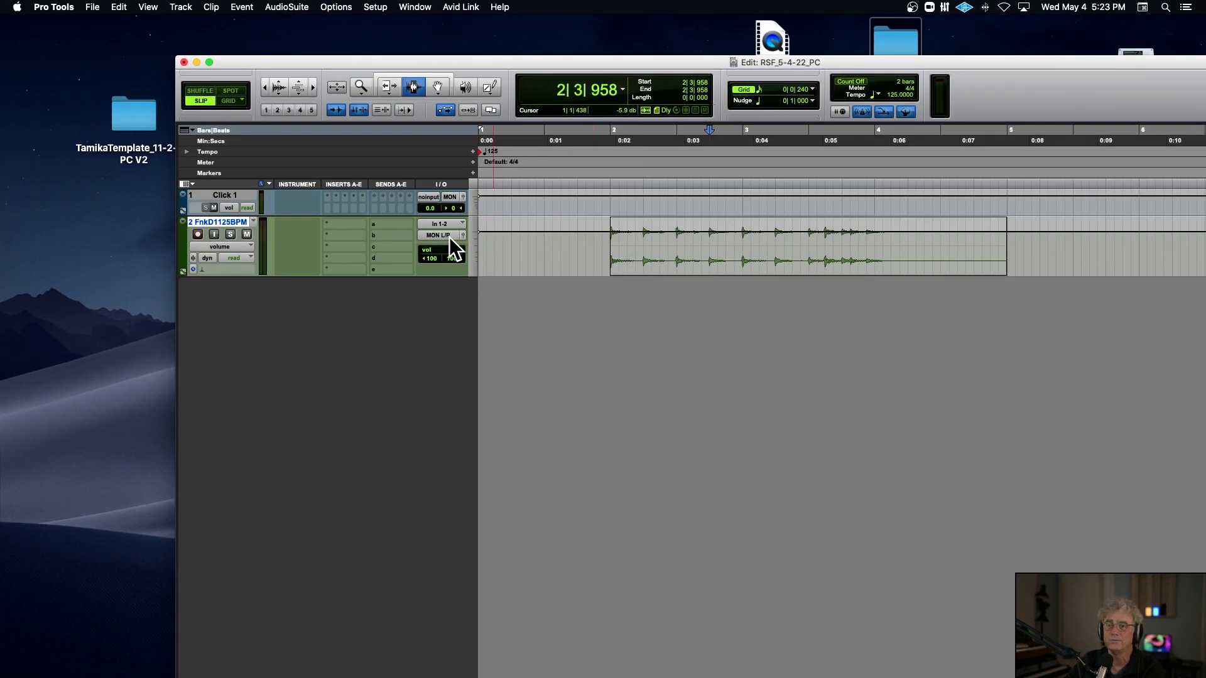
# Change the drum track's view from volume to waveform
pyautogui.click(217, 246)
pyautogui.click(215, 235)
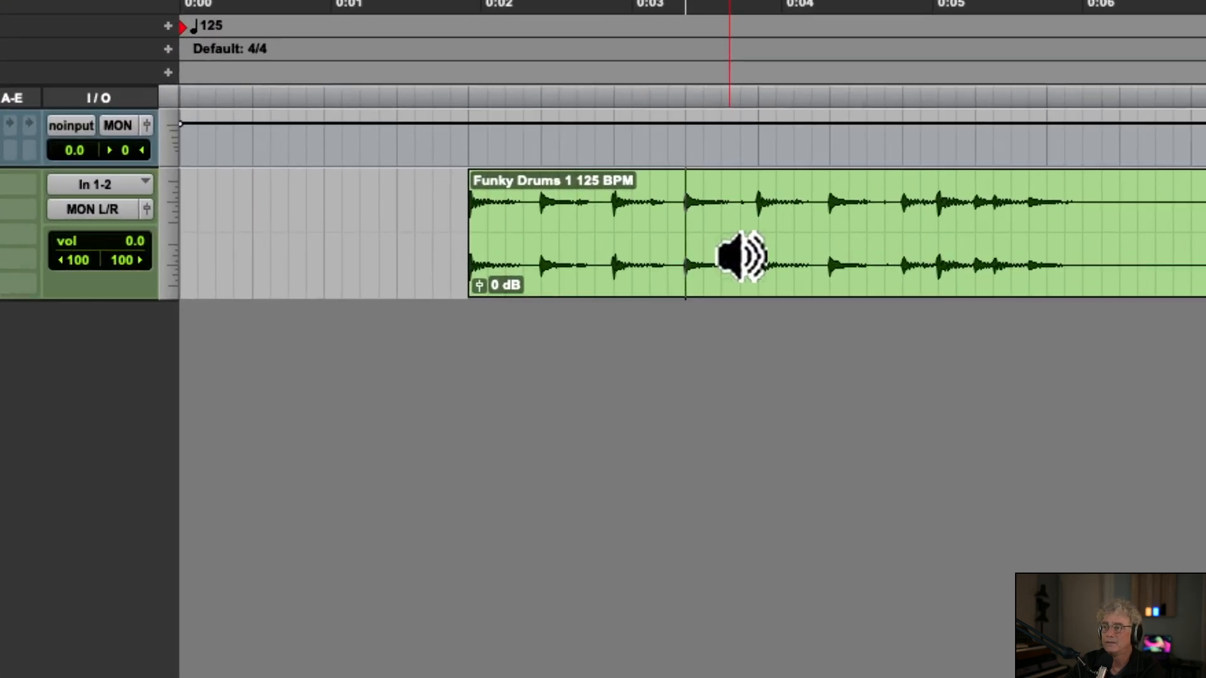
pyautogui.press('space')
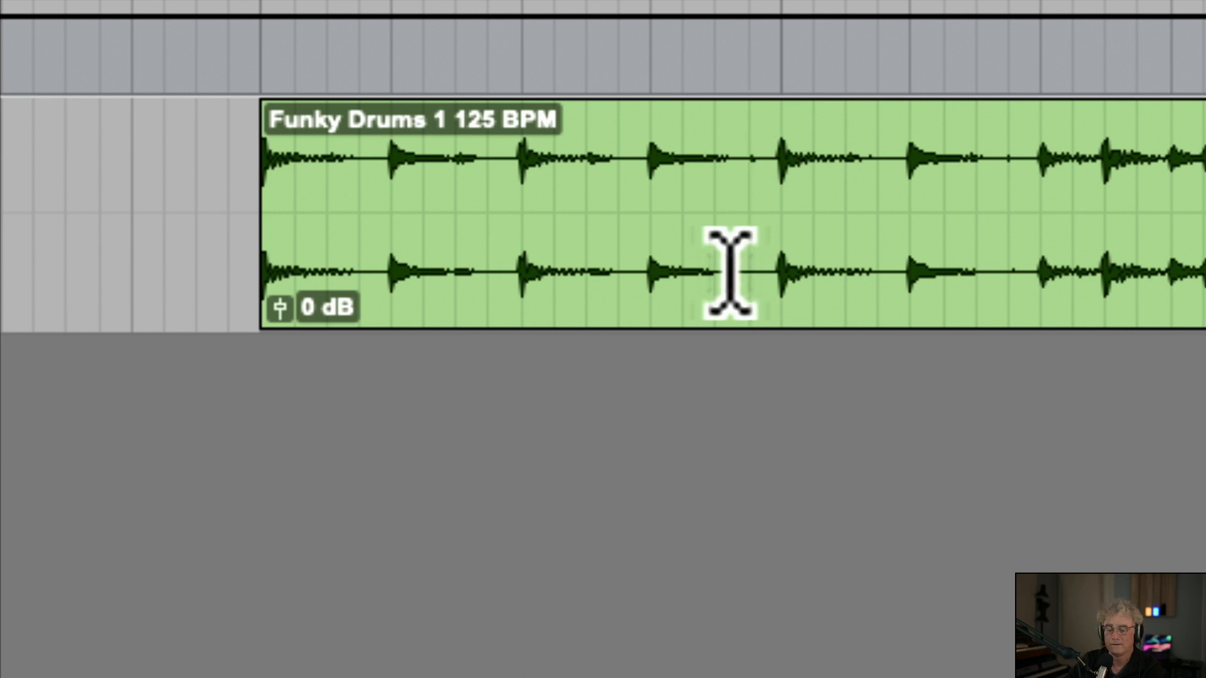
# Split the drum clip at 2|4|741 and at bar 3, and delete the short slice between the cuts
pyautogui.hotkey('ctrl', 'e')
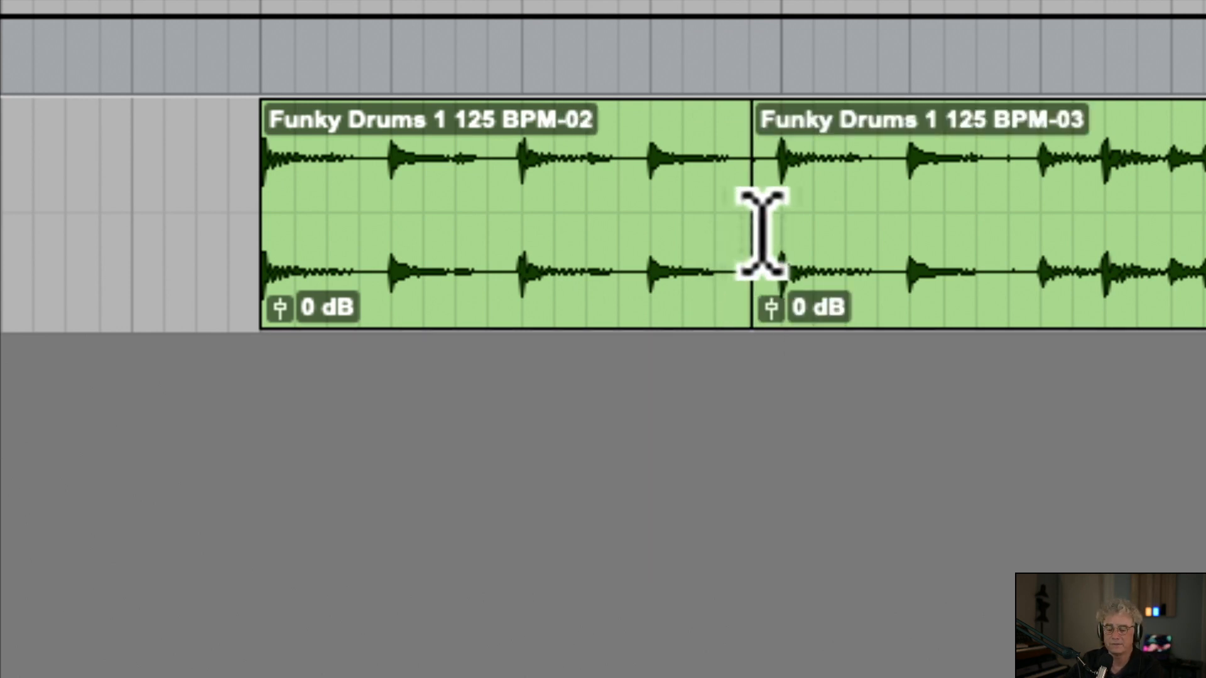
pyautogui.hotkey('ctrl', 'e')
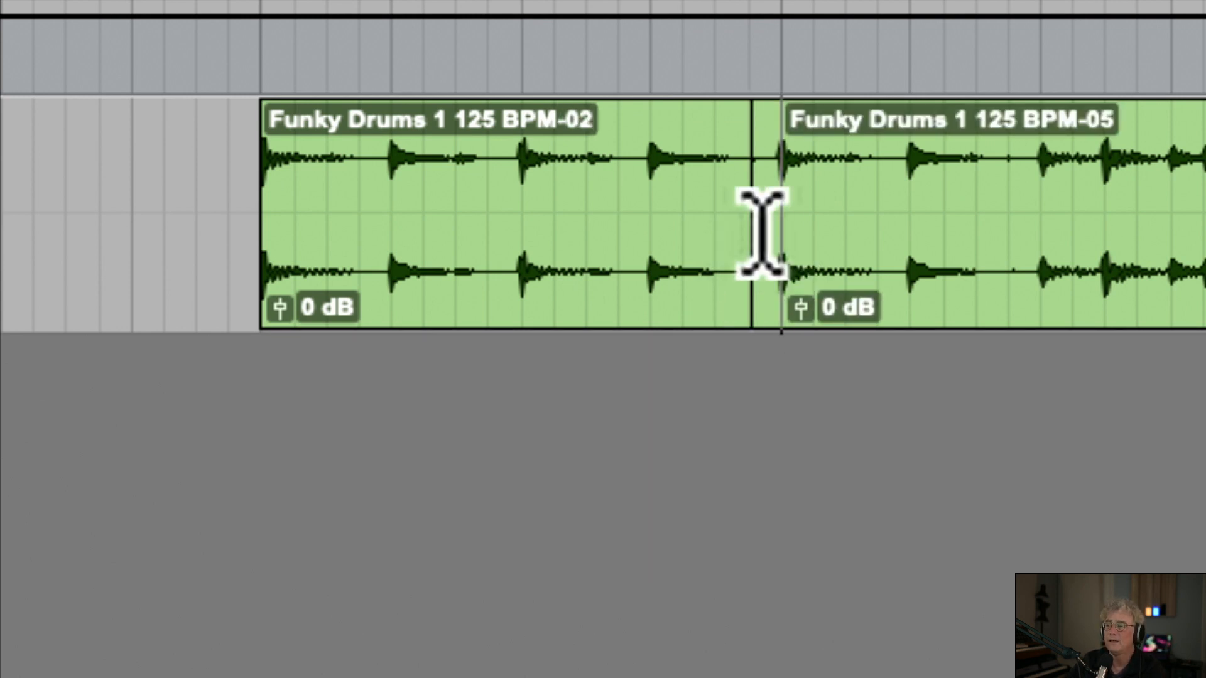
pyautogui.press('Delete')
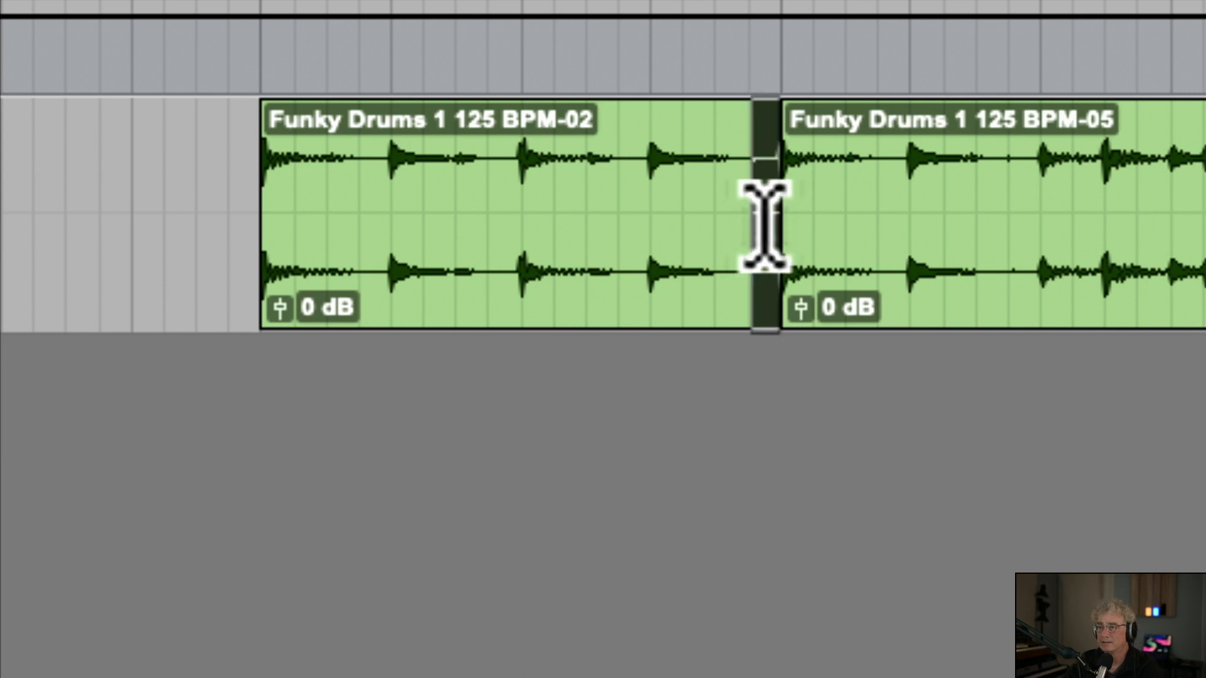
# Select the empty gap between the two drum clips and move the Edit window up to the screen's top edge
pyautogui.click(765, 227)
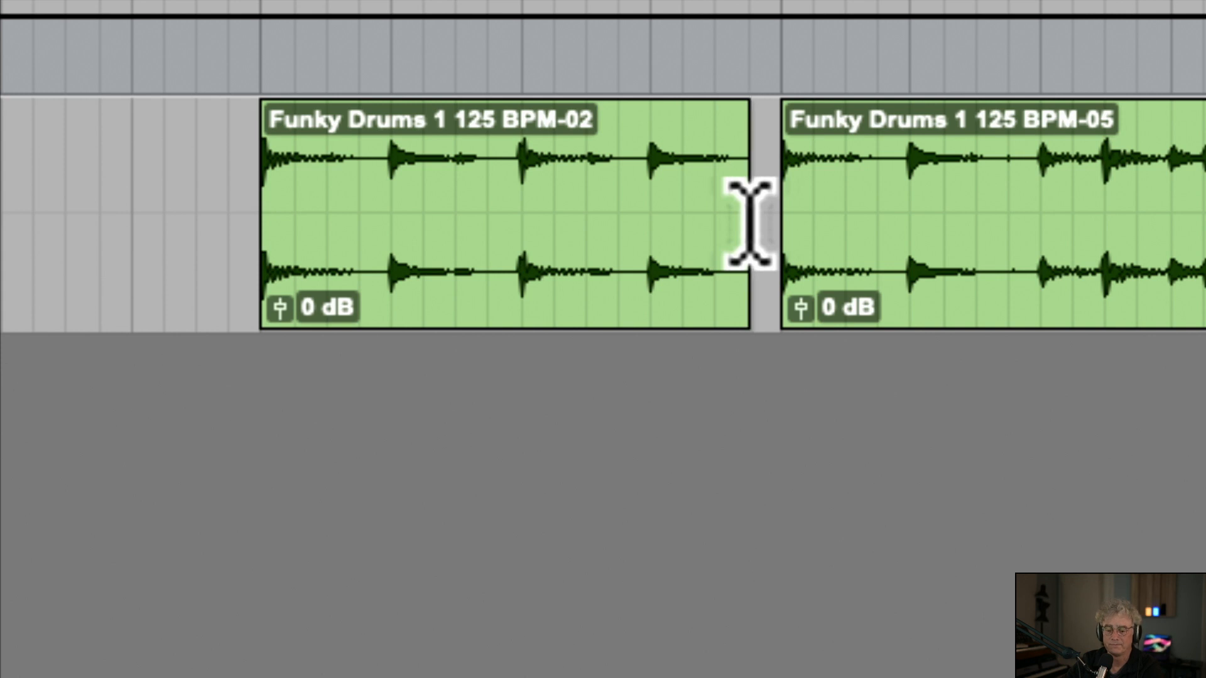
pyautogui.doubleClick(751, 223)
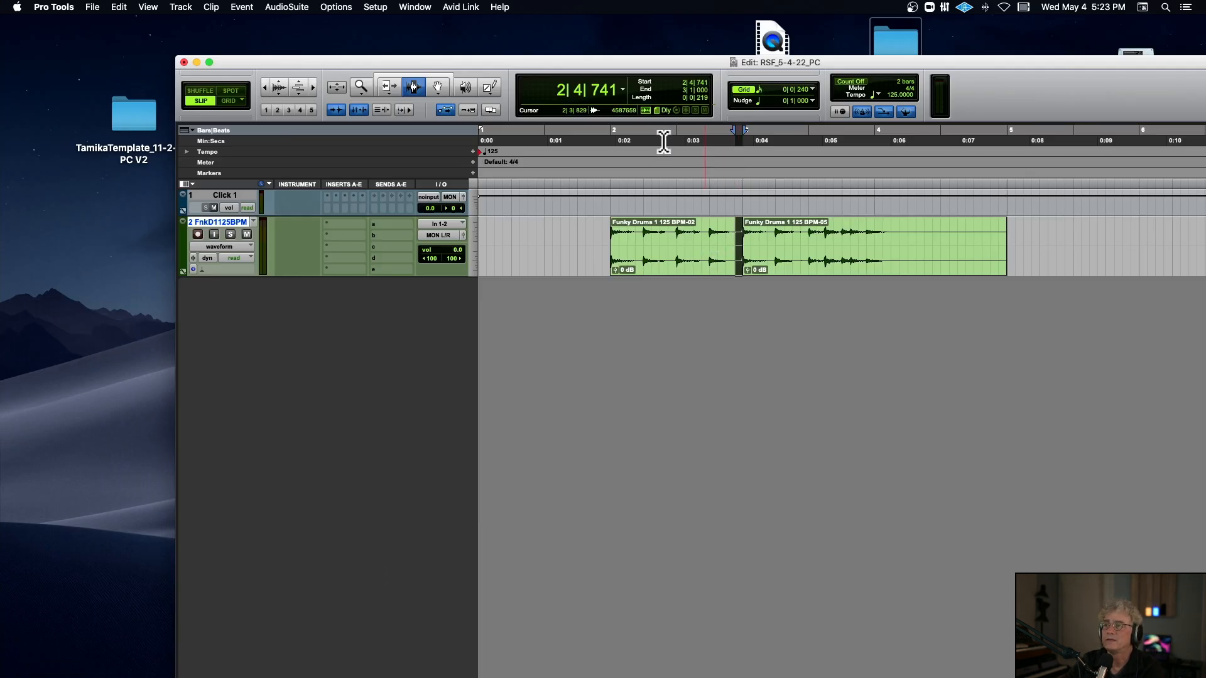
pyautogui.moveTo(594, 66); pyautogui.dragTo(455, 31)
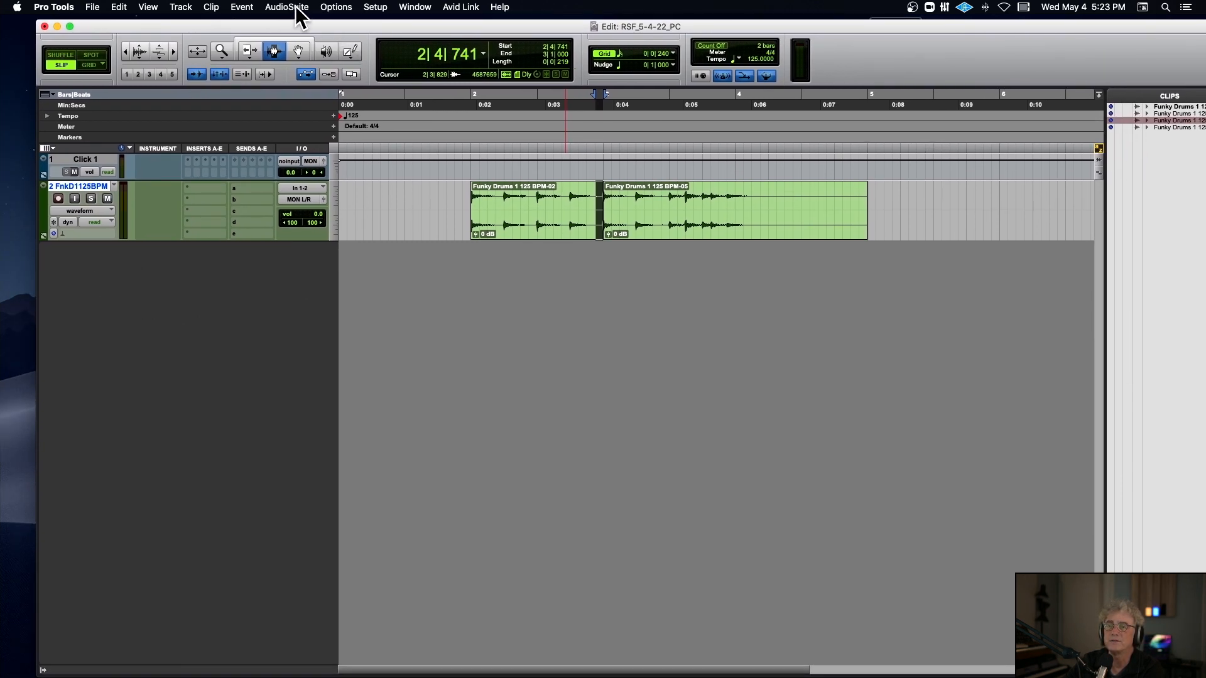
# Move the Edit window flush with the screen's edge and open the AudioSuite Reverse processor
pyautogui.moveTo(296, 22); pyautogui.dragTo(273, 20)
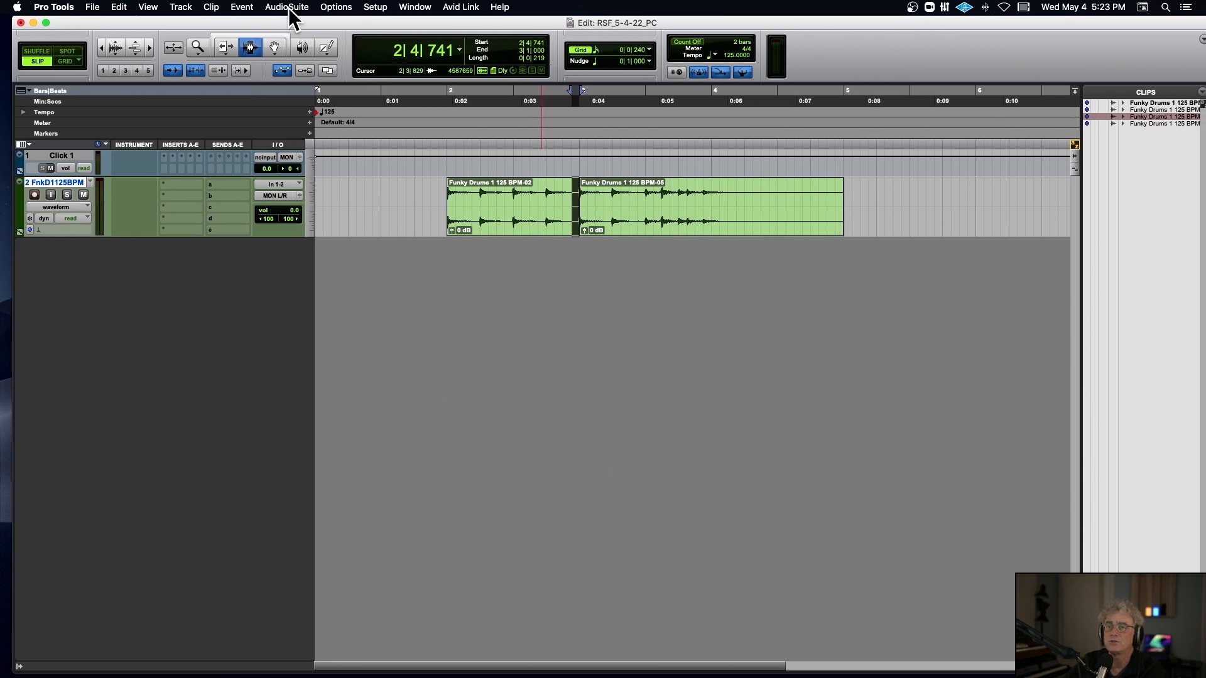
pyautogui.click(290, 7)
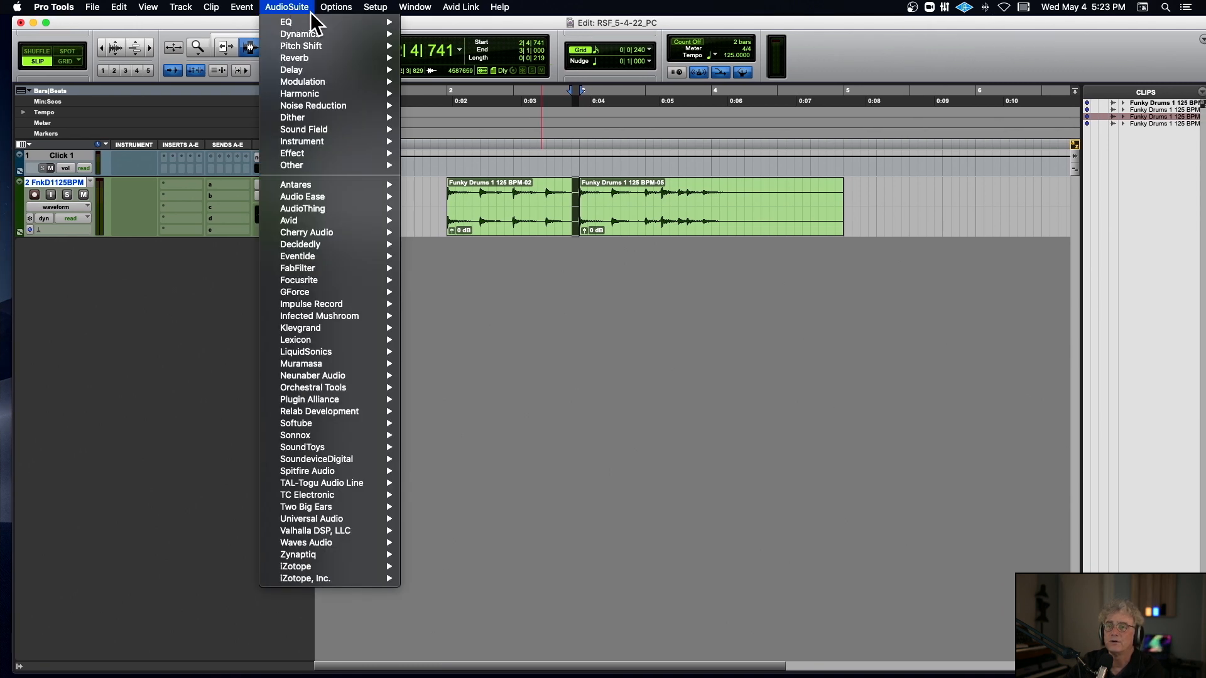
pyautogui.moveTo(306, 166)
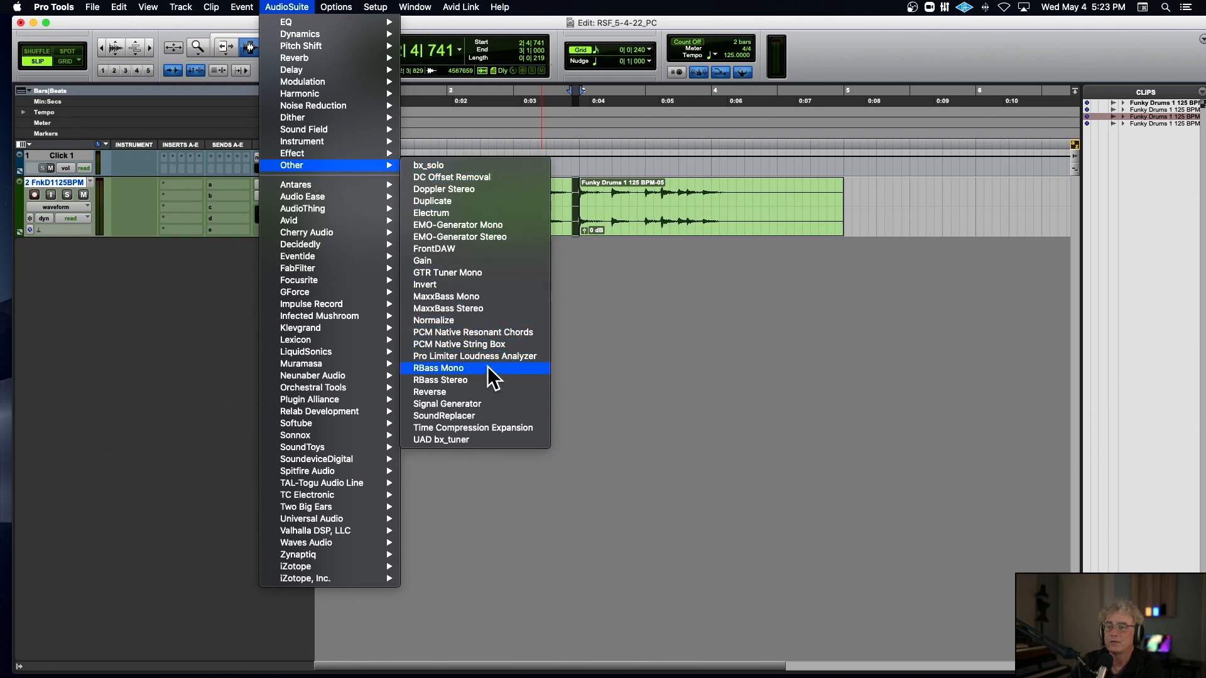
pyautogui.click(484, 389)
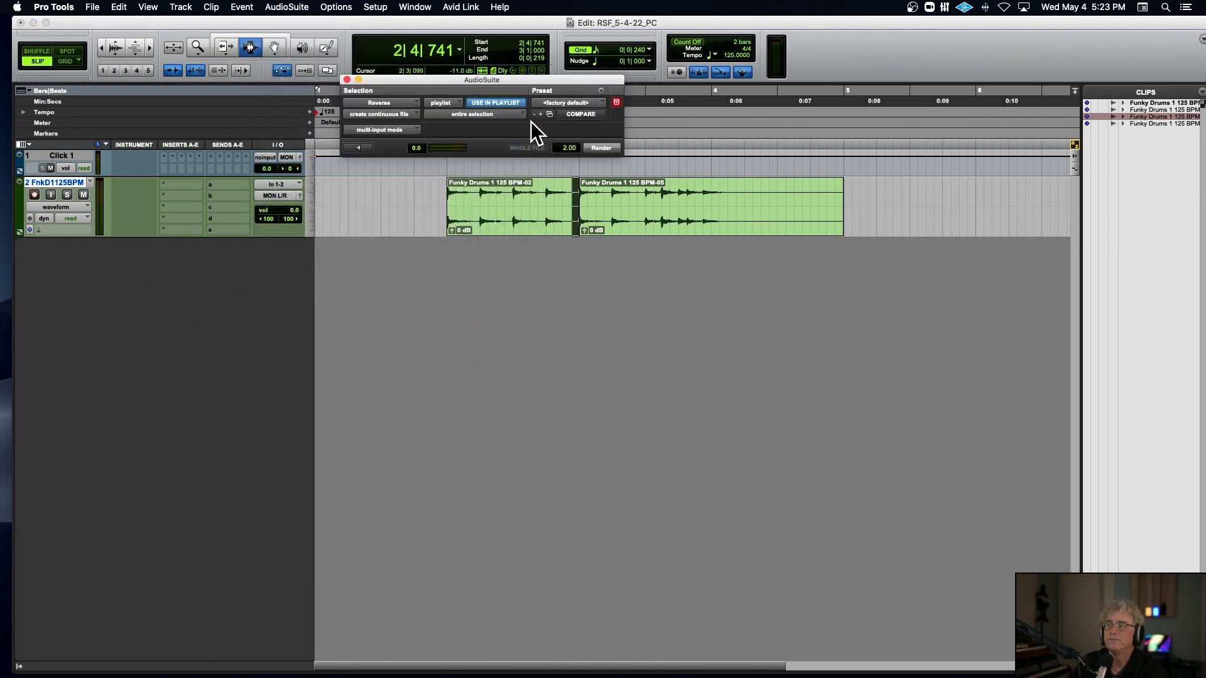
# Render AudioSuite Reverse on the short drum slice between 2|4|741 and bar 3
pyautogui.click(574, 216)
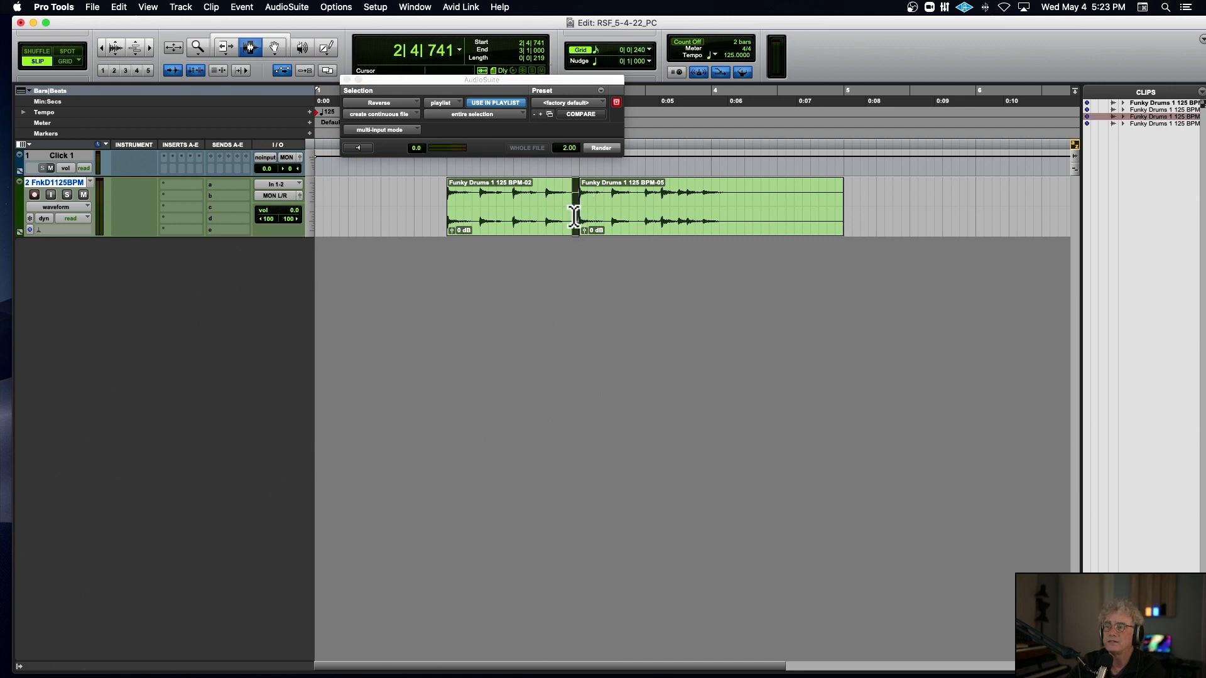
pyautogui.press('super+bracketright')
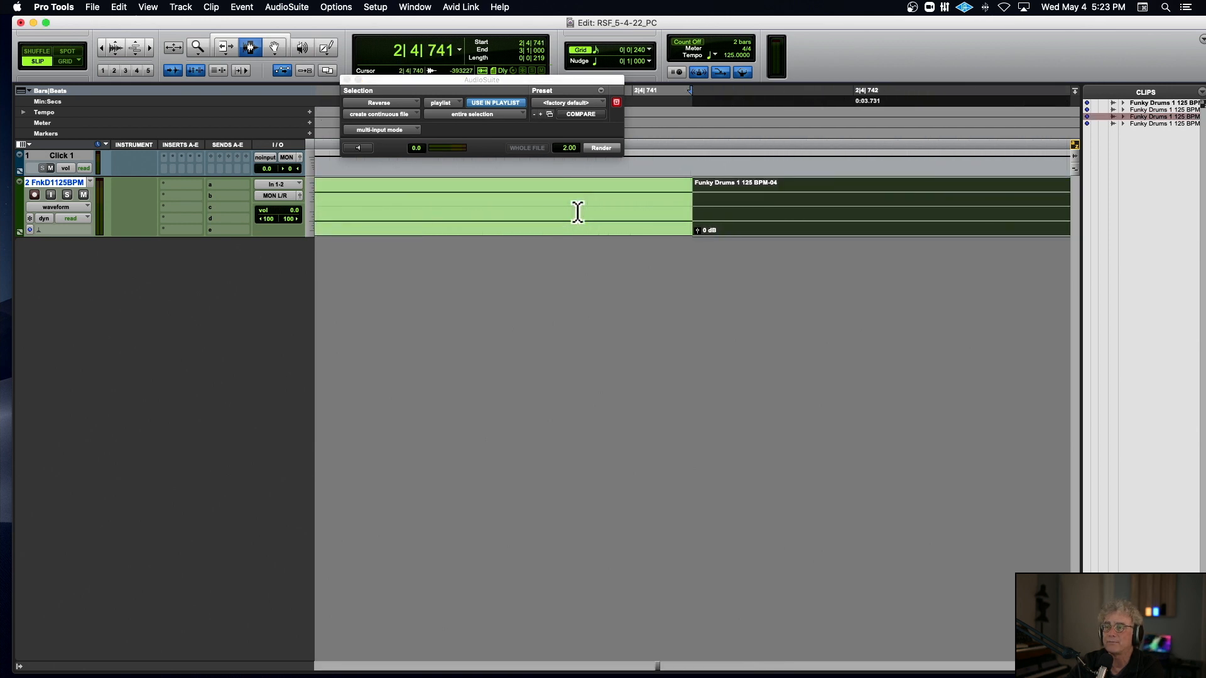
pyautogui.press('super+bracketleft')
pyautogui.press('super+bracketright')
pyautogui.press('super+bracketright')
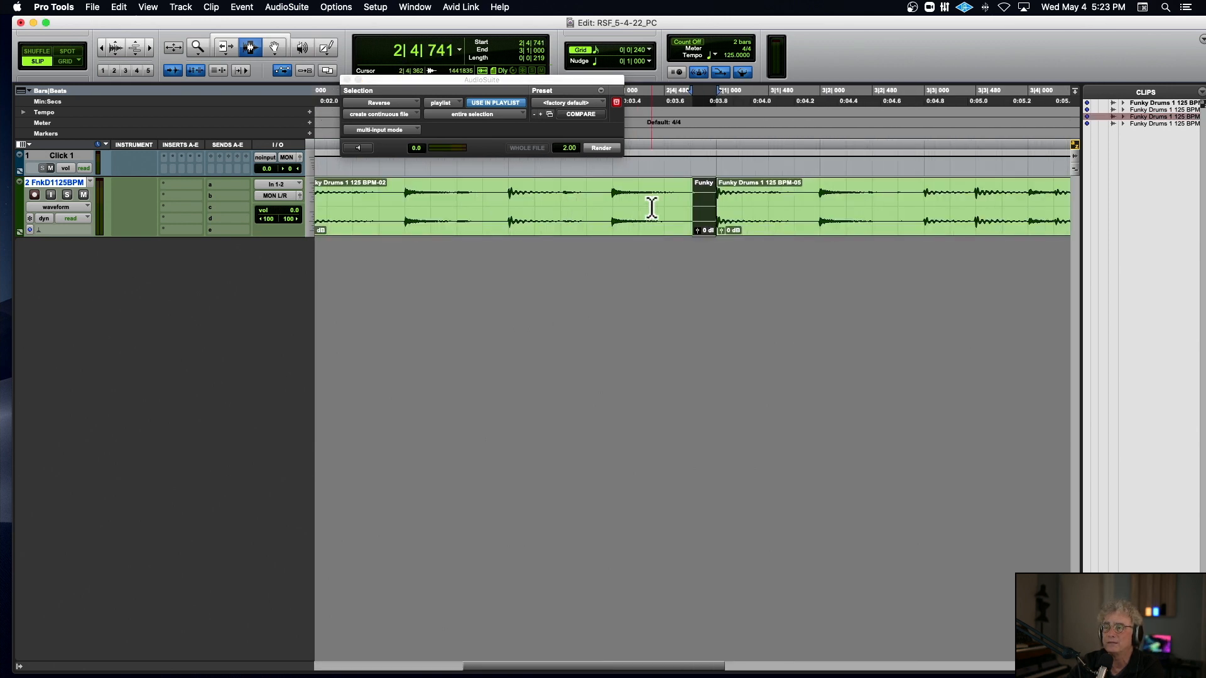
pyautogui.click(602, 147)
# Play the drum track from 2|2|204 across the reversed slice, then replay it with the track soloed
pyautogui.click(427, 214)
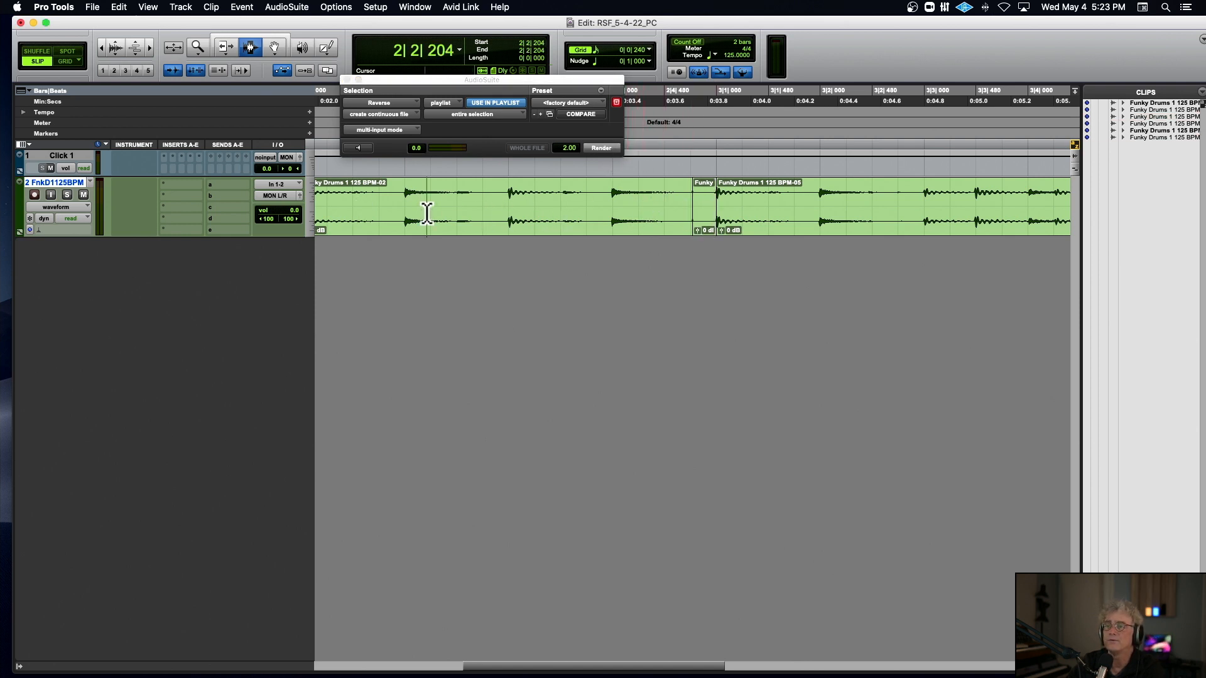
pyautogui.press('space')
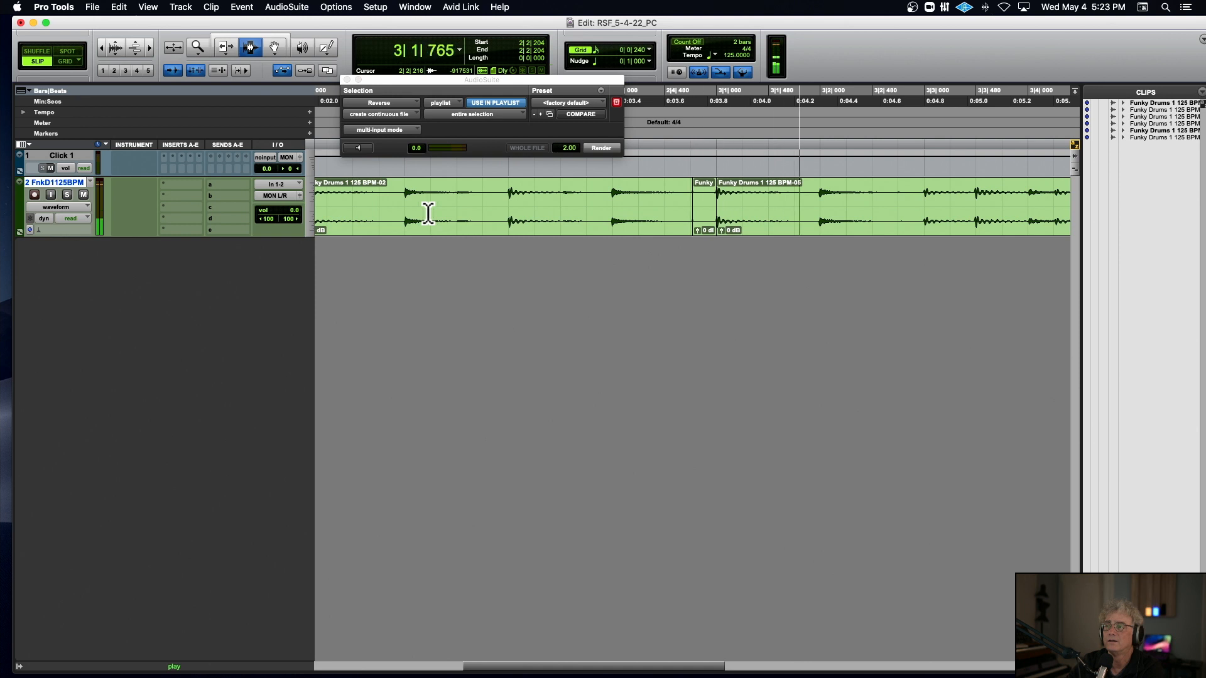
pyautogui.press('space')
pyautogui.press('space')
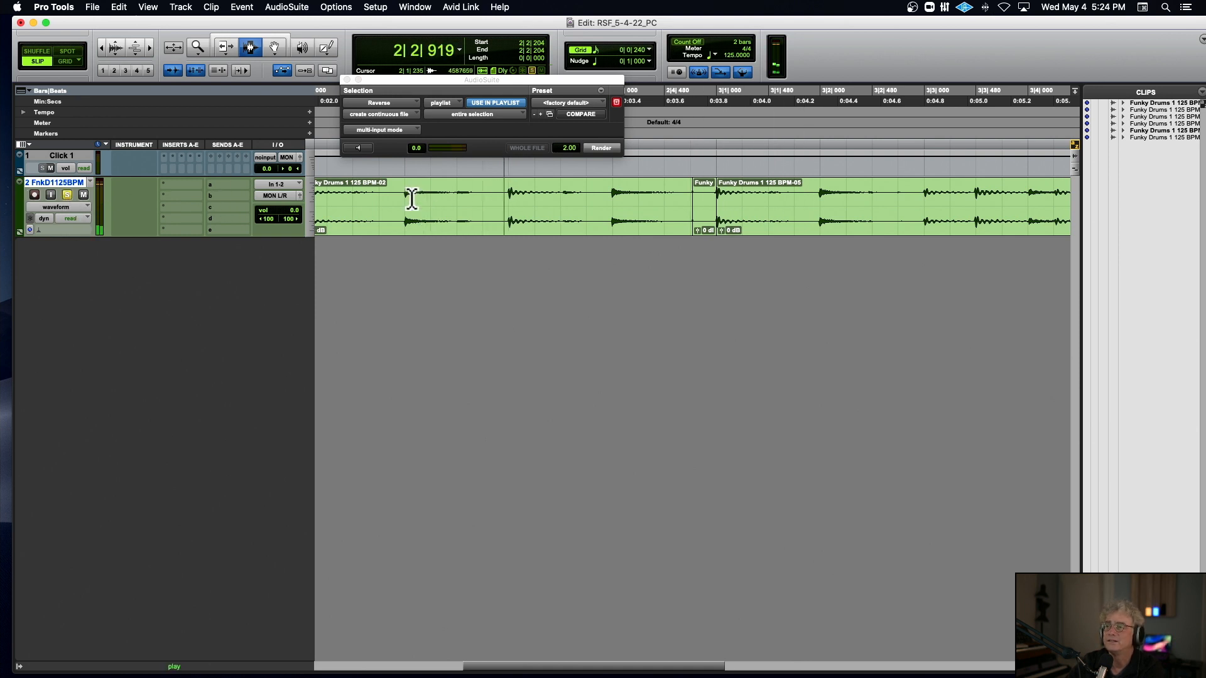
# Undo the reverse render and both clip splits, and place the edit cursor at 2|1|804
pyautogui.doubleClick(705, 216)
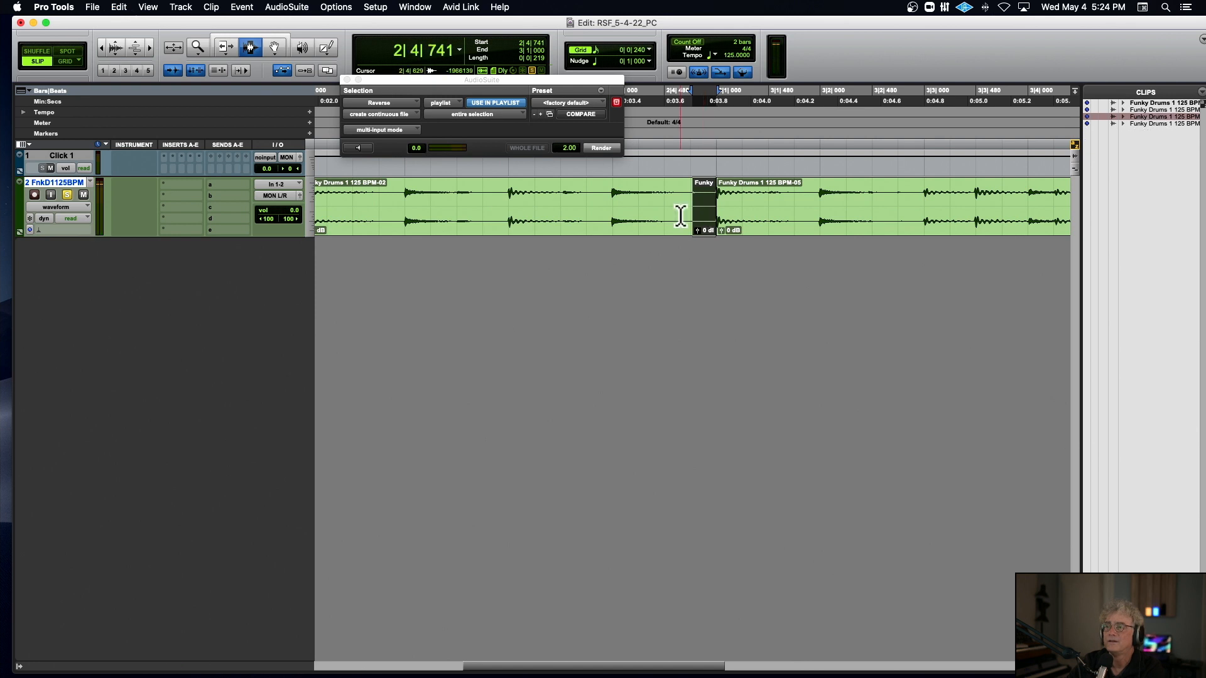
pyautogui.press('super+z')
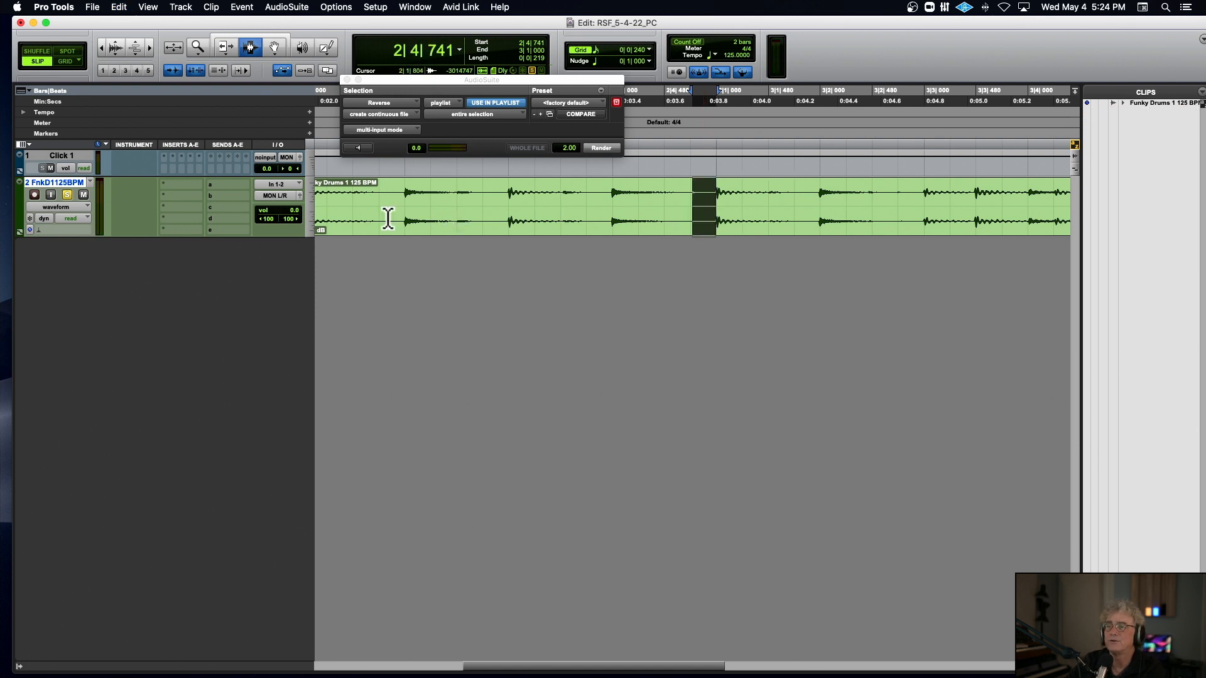
pyautogui.click(388, 215)
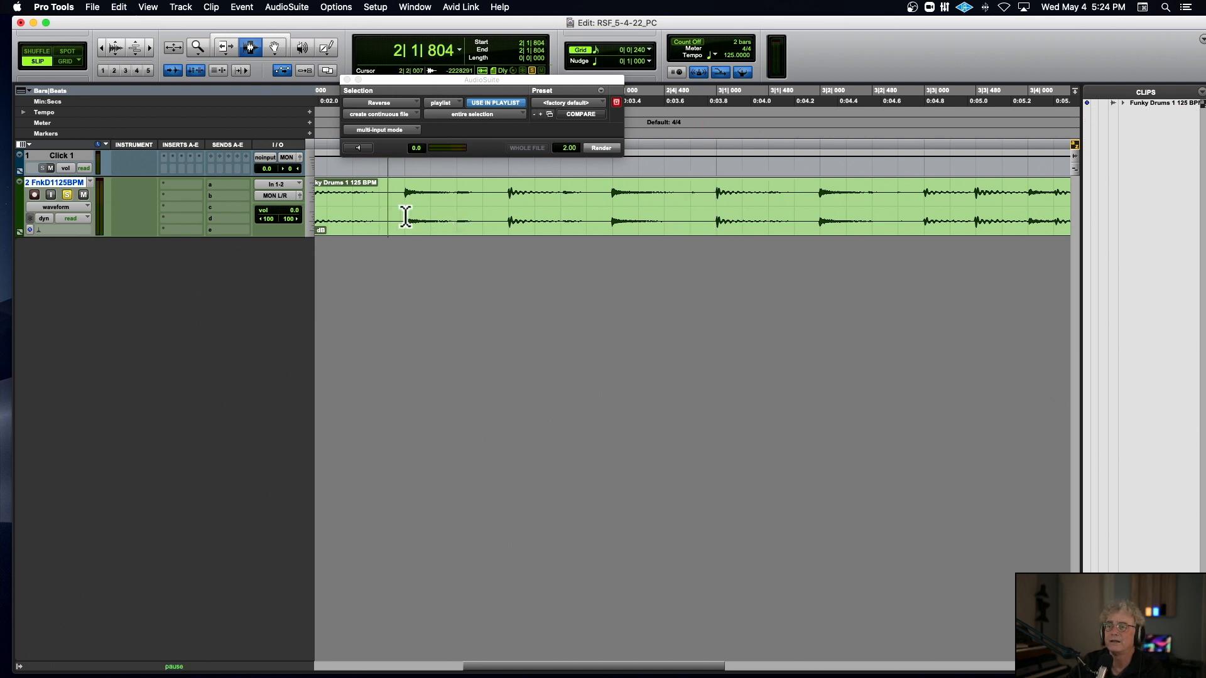
# In Grid mode, separate the drum hit from 2|2|000 to 2|2|480 into its own clip and reverse it with AudioSuite
pyautogui.click(65, 61)
pyautogui.moveTo(407, 215); pyautogui.dragTo(456, 220)
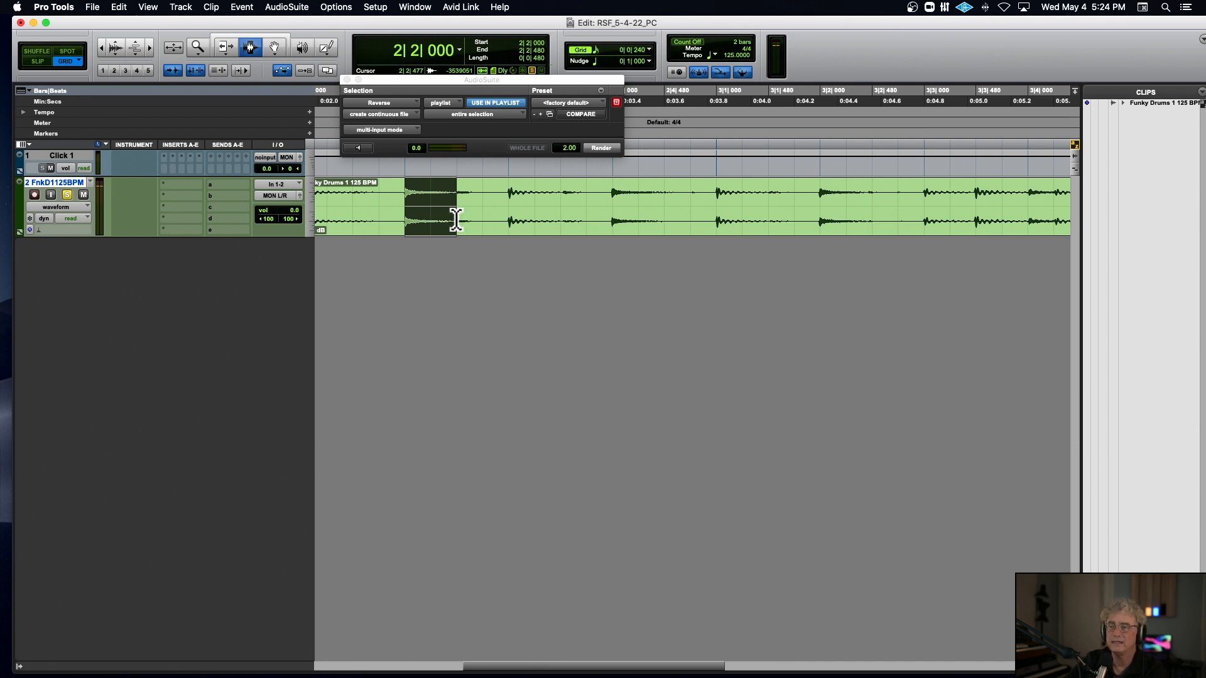
pyautogui.press('super+e')
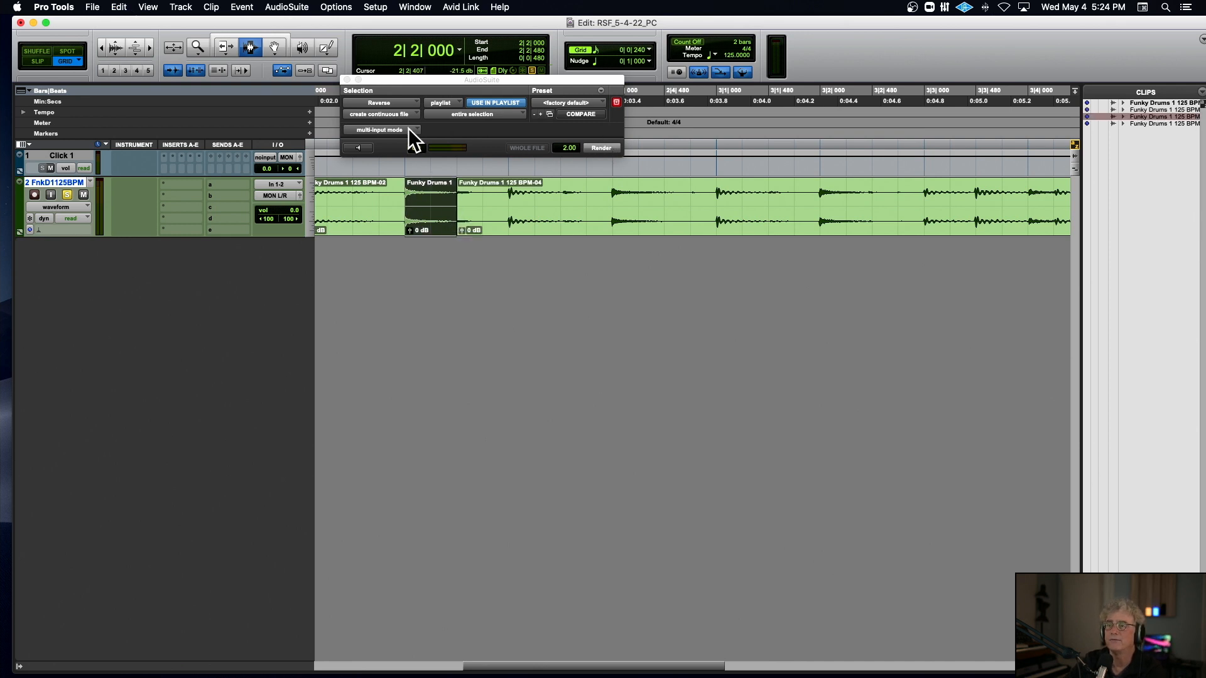
pyautogui.click(602, 148)
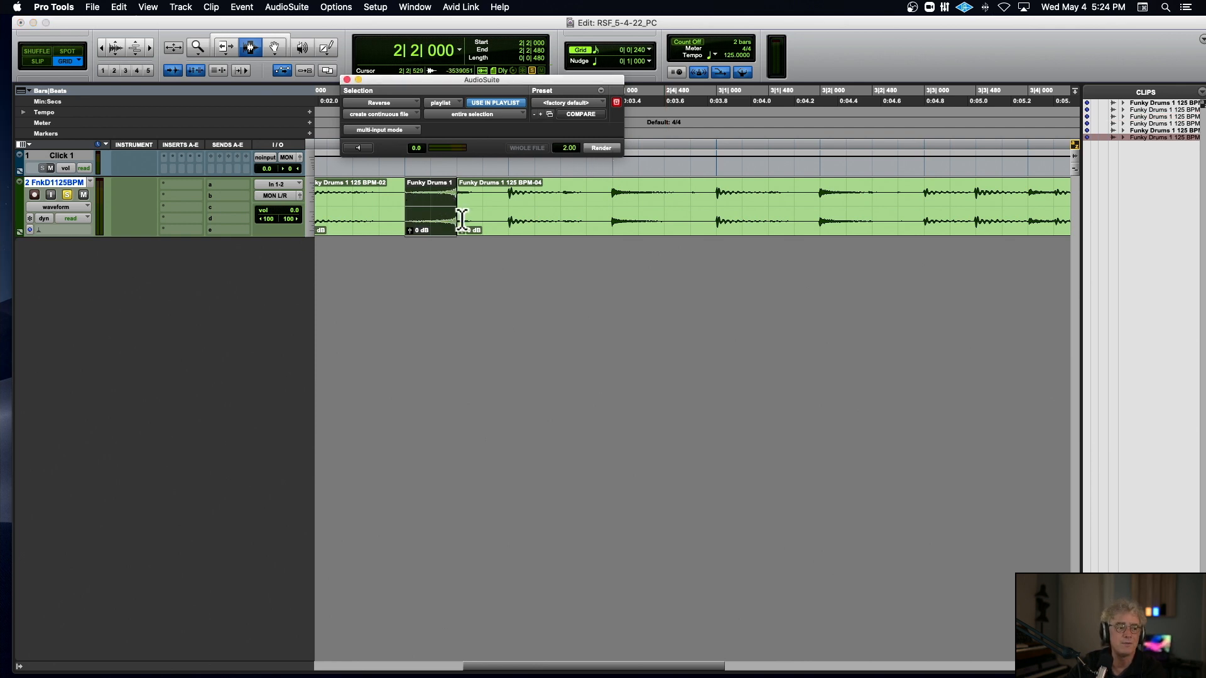
# Play the drum loop from 1|4|720 to hear the reversed hit on beat 2 of bar 2
pyautogui.press('r')
pyautogui.click(483, 209)
pyautogui.press('space')
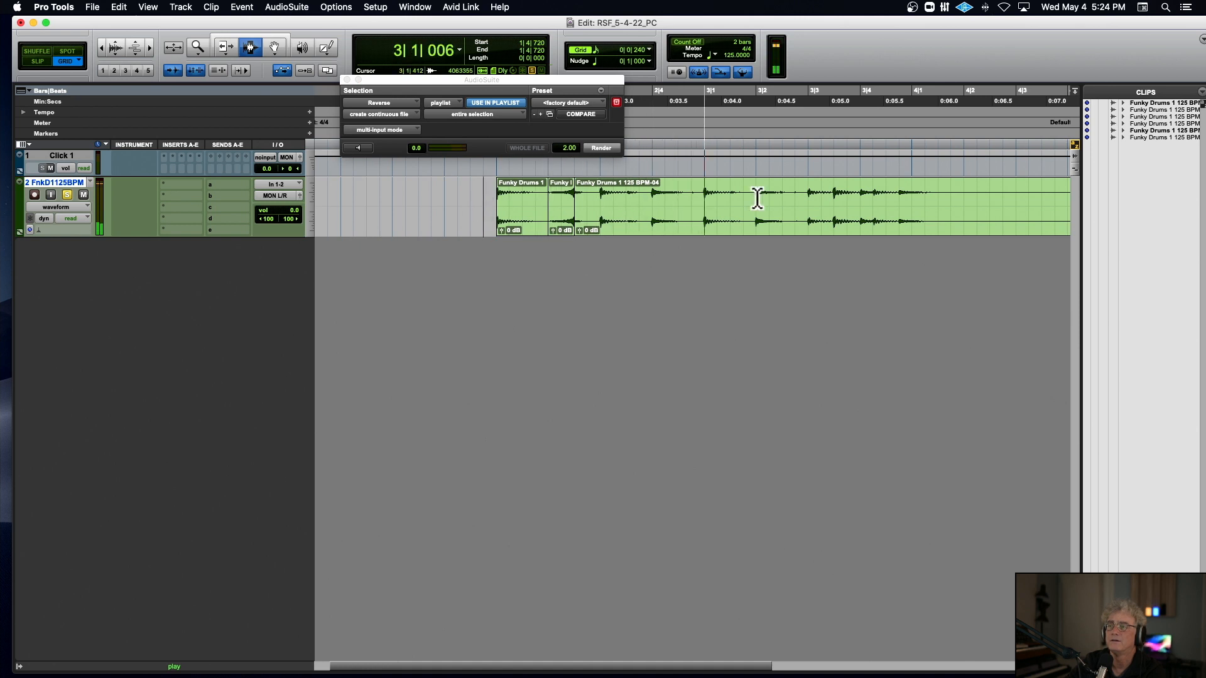
pyautogui.press('space')
# Reverse the drum hit from 3|2|000 to 3|2|480 with AudioSuite and place the edit cursor at 3|1|000
pyautogui.moveTo(756, 197); pyautogui.dragTo(783, 203)
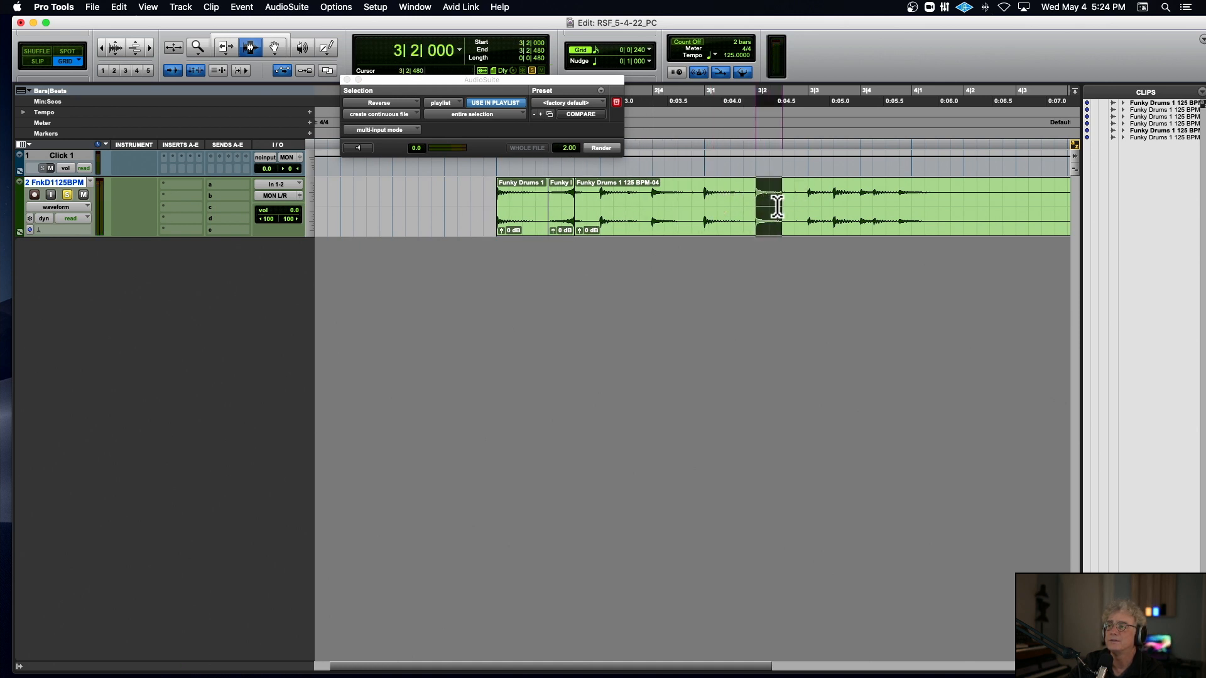
pyautogui.click(609, 147)
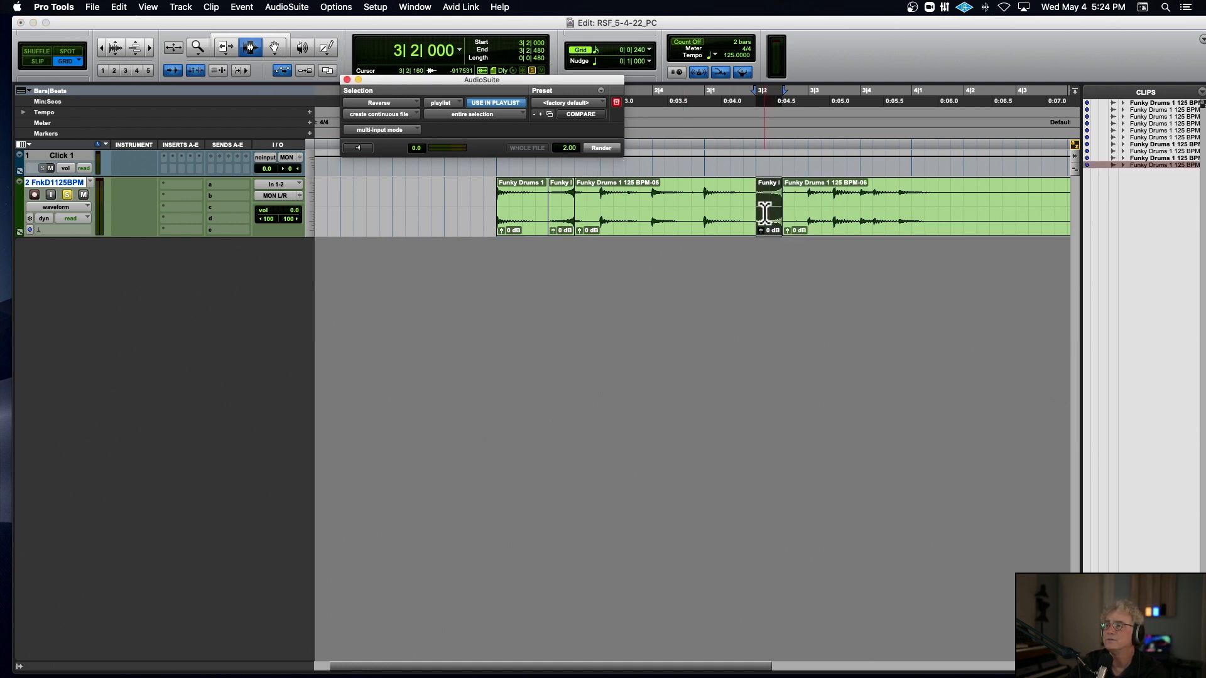
pyautogui.click(699, 195)
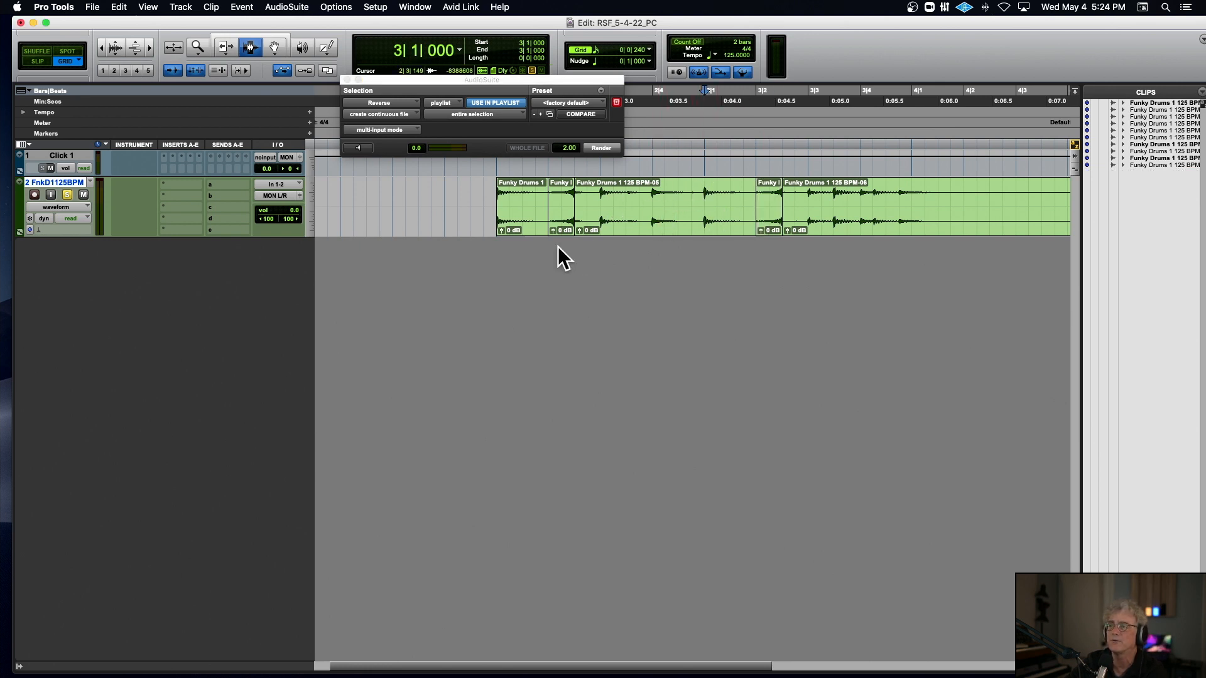
# Play the loop from 1|4|720 to hear the reversed hits in bars 2 and 3
pyautogui.click(489, 205)
pyautogui.press('space')
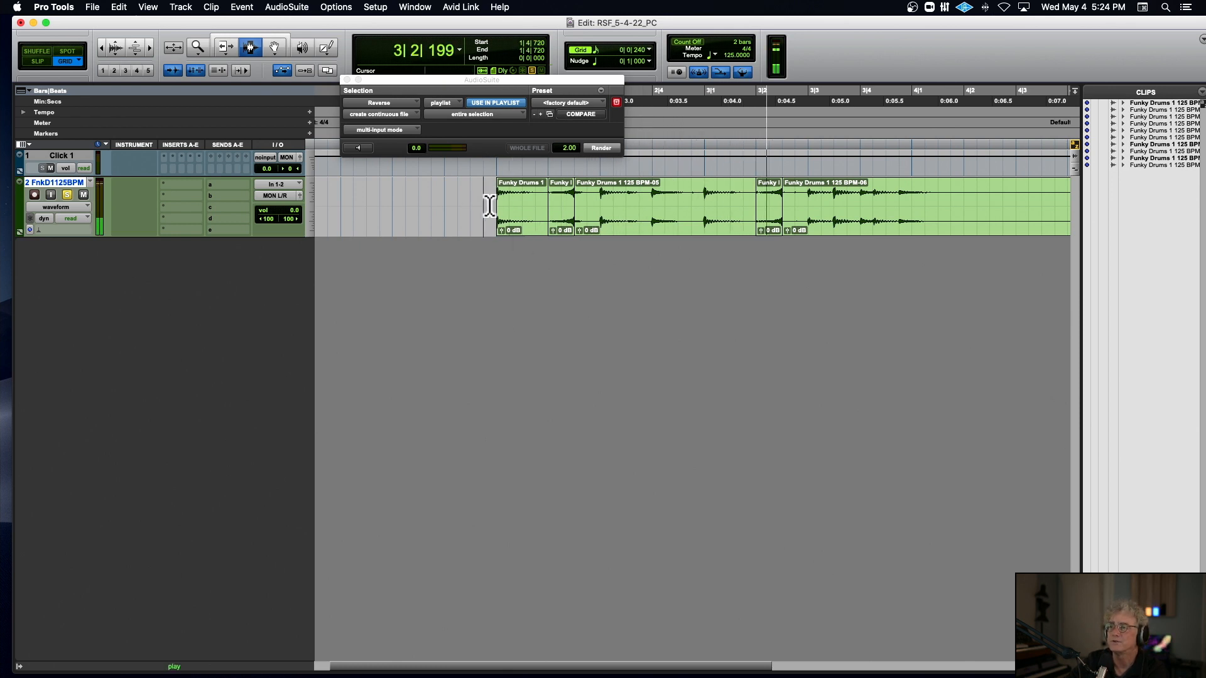
pyautogui.press('space')
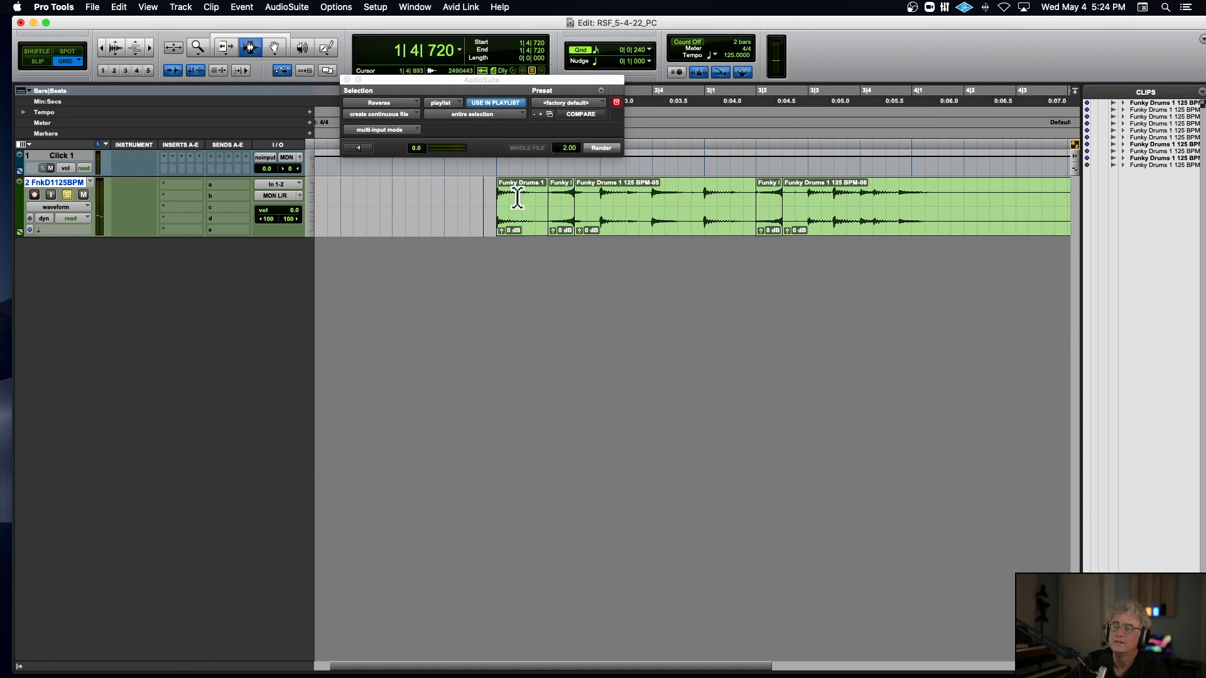
# Close the Reverse window and extend the first drum clip over the reversed slice to 2|3|000 with the Standard Trim tool
pyautogui.click(346, 80)
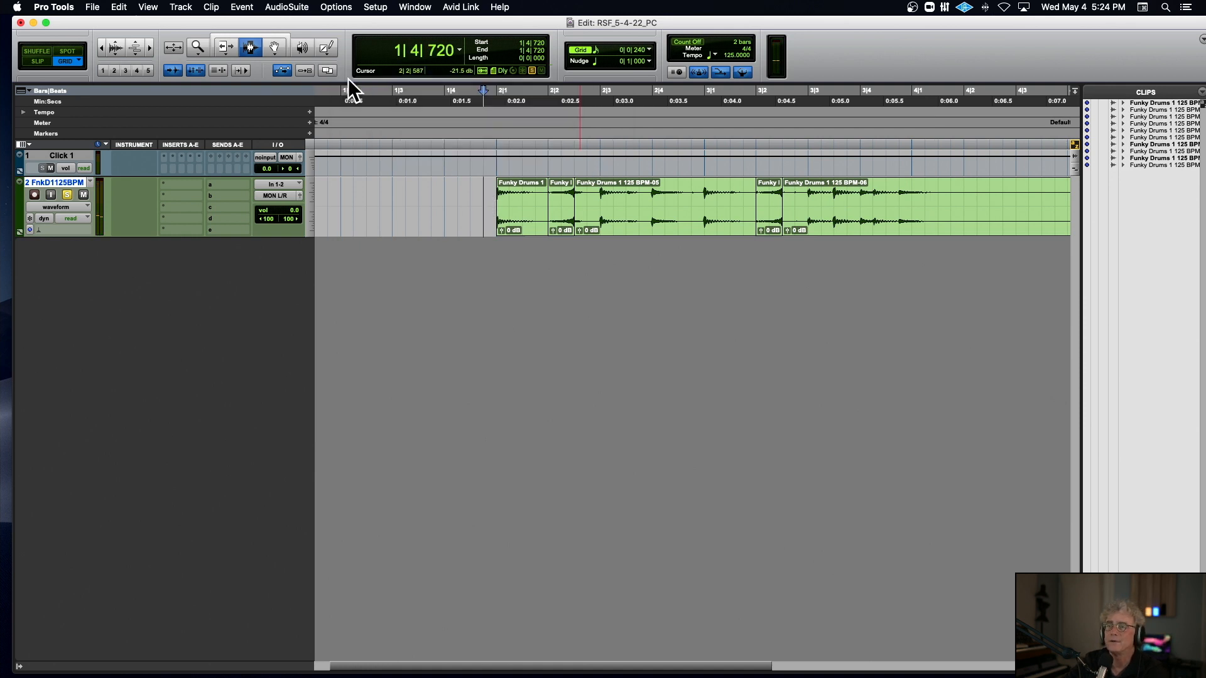
pyautogui.doubleClick(555, 212)
pyautogui.press('super+bracketright')
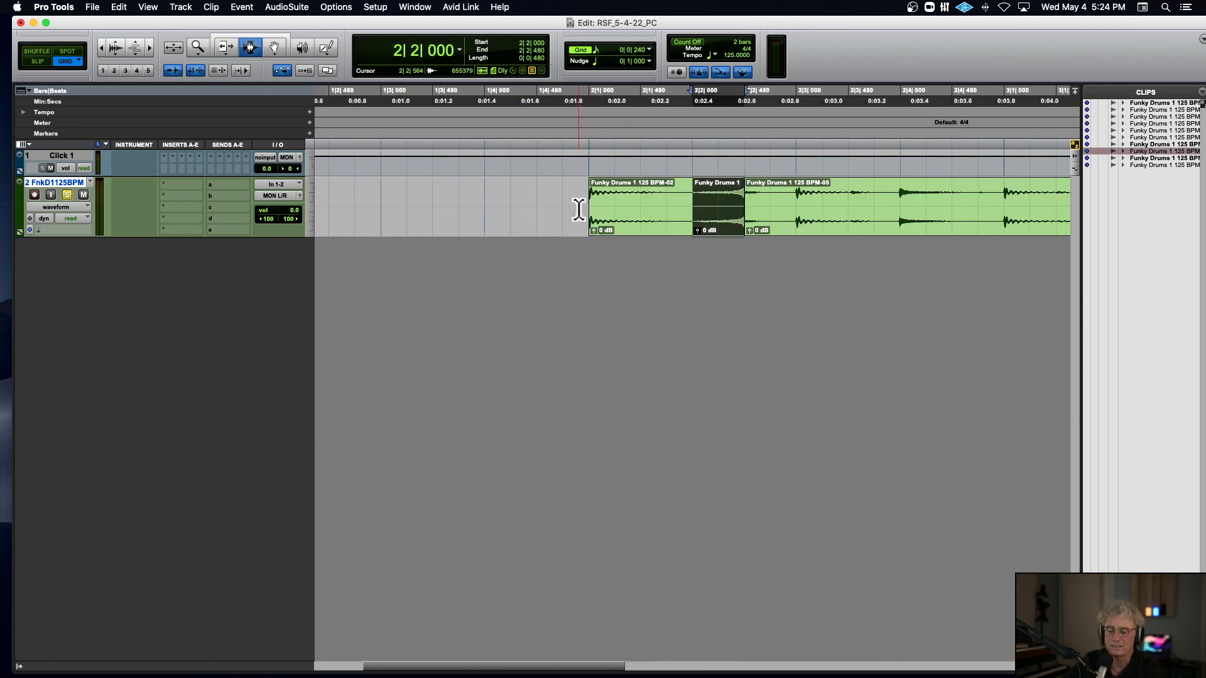
pyautogui.click(235, 47)
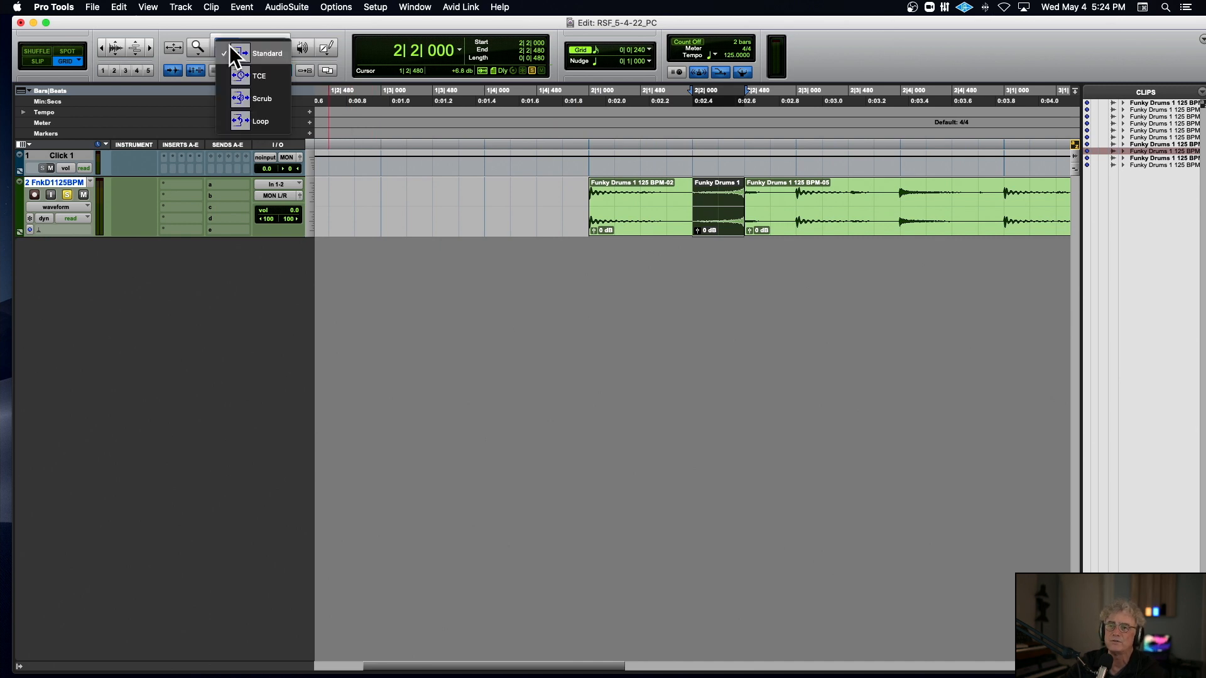
pyautogui.click(233, 54)
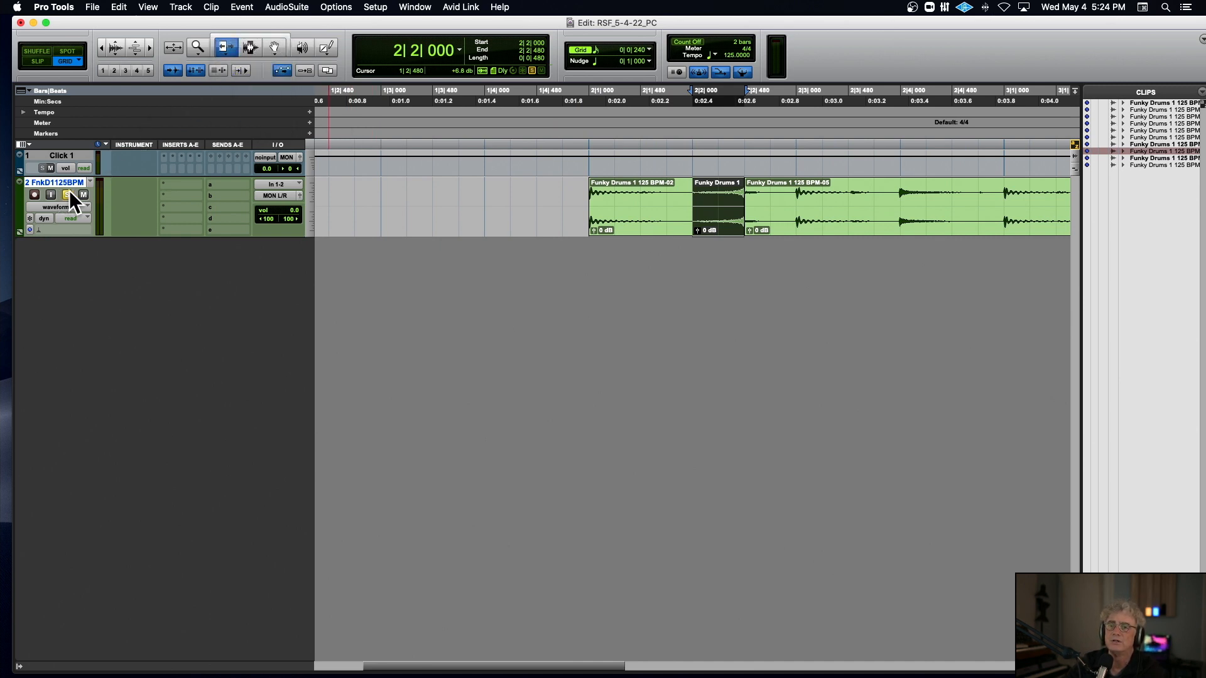
pyautogui.moveTo(688, 191); pyautogui.dragTo(795, 190)
# Play the drum loop from 2|1|000 to check the trimmed section
pyautogui.click(586, 137)
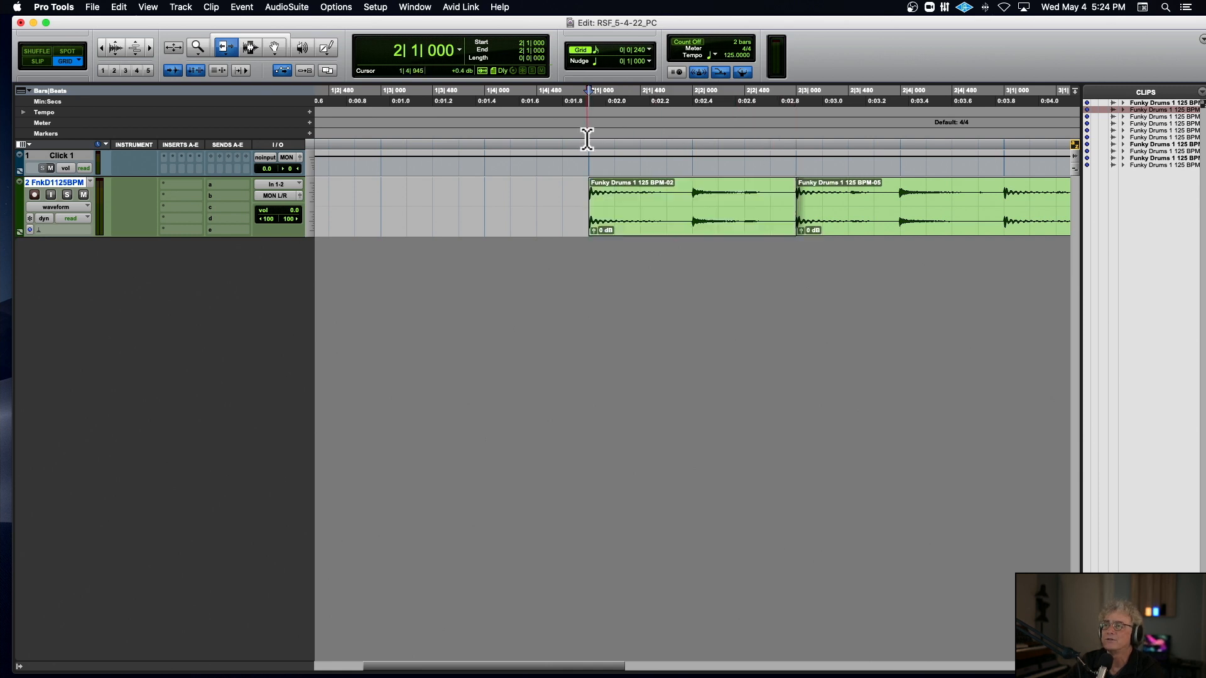
pyautogui.press('space')
pyautogui.press('space')
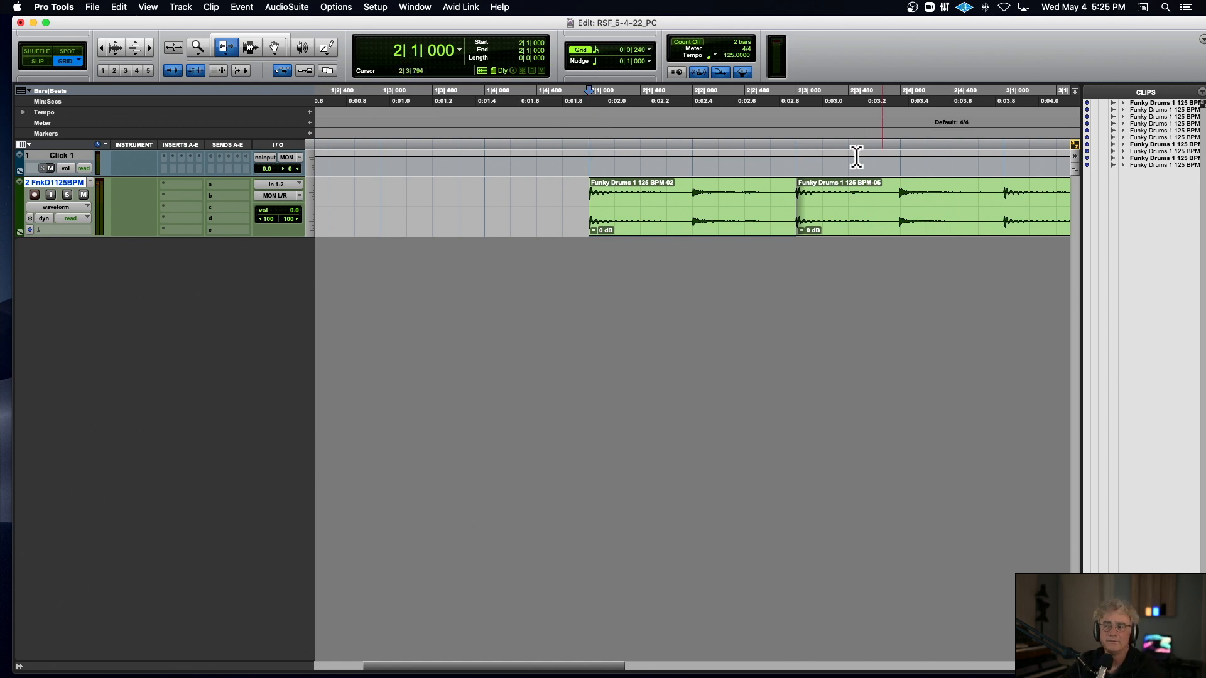
# Extend the clip starting at 2|3|000 to 3|3|720 and restore the drum loop as one continuous clip ending at bar 5
pyautogui.press('r')
pyautogui.press('r')
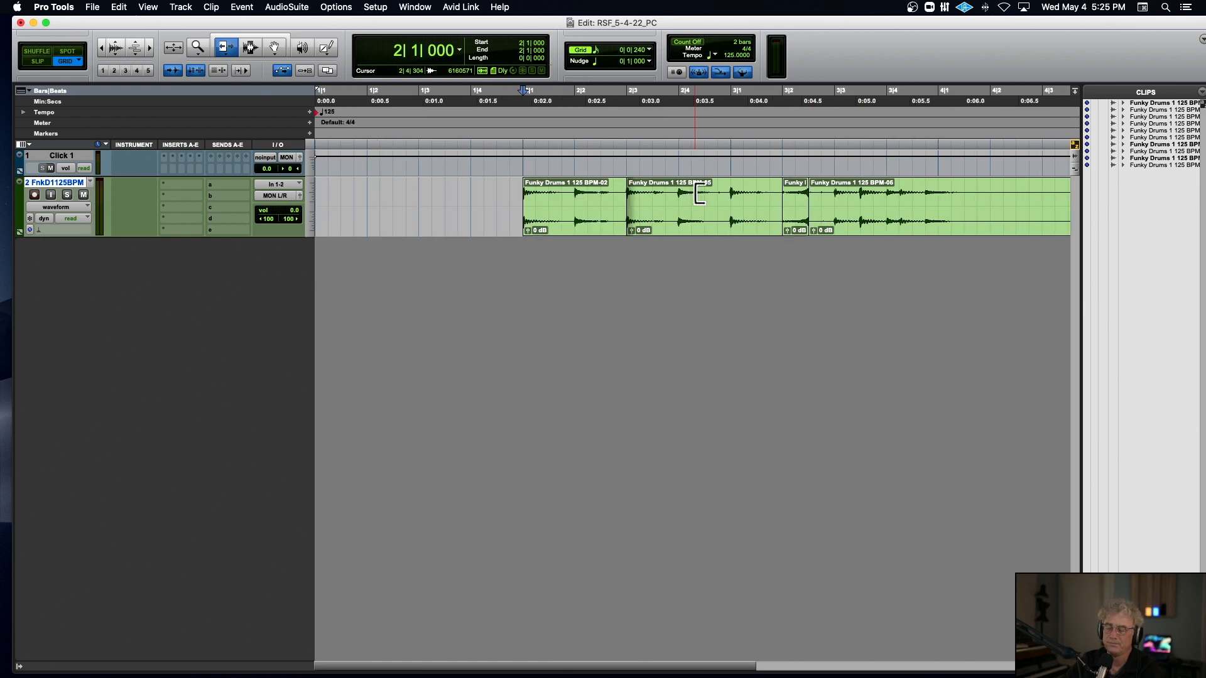
pyautogui.tripleClick(532, 198)
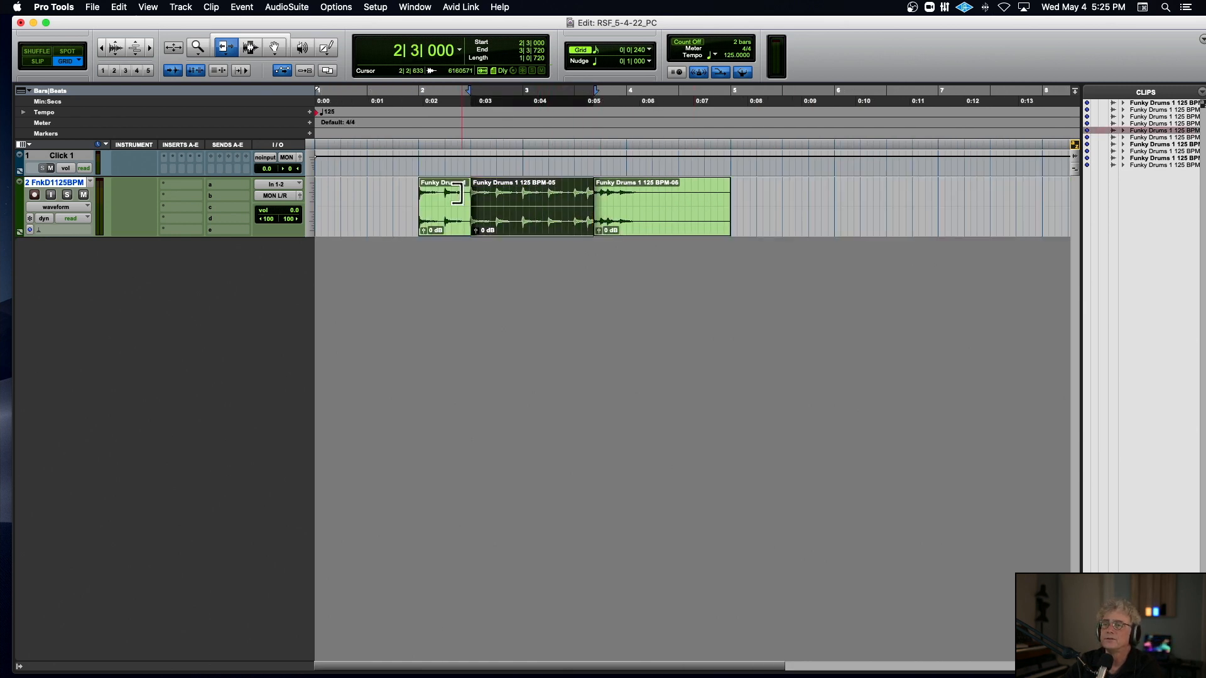
pyautogui.press('super+h')
# Play the restored drum clip from bar 2 and place the edit cursor at 1|4|720
pyautogui.press('space')
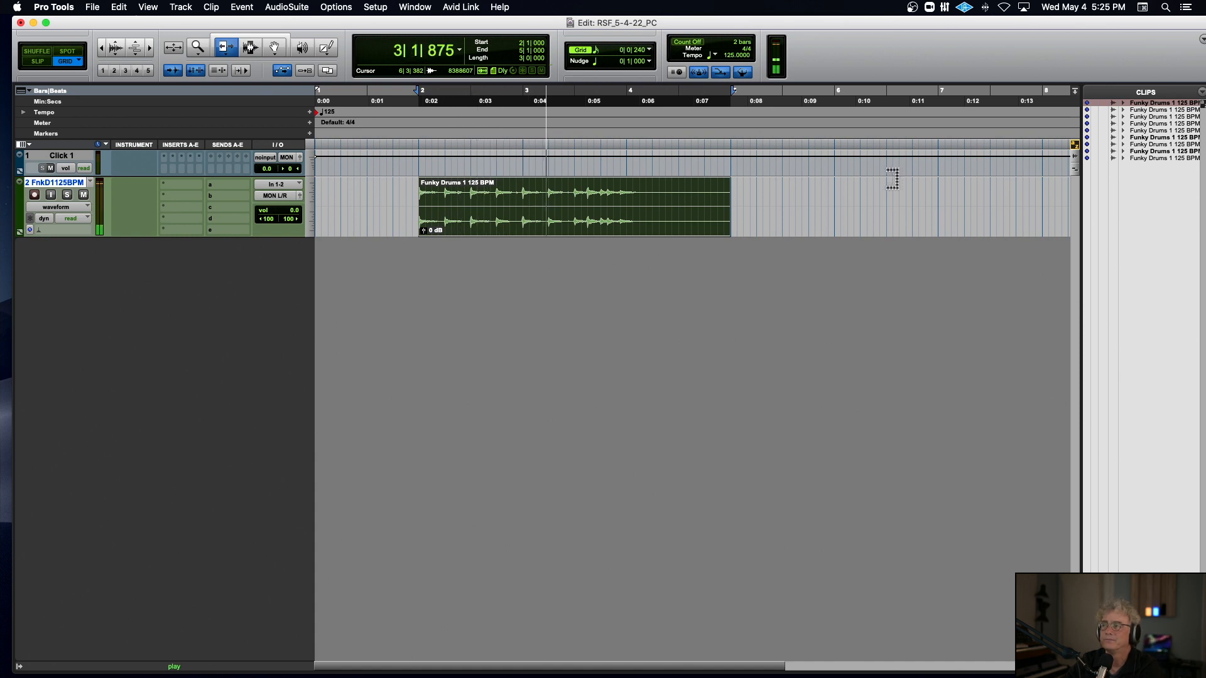
pyautogui.press('space')
pyautogui.click(414, 131)
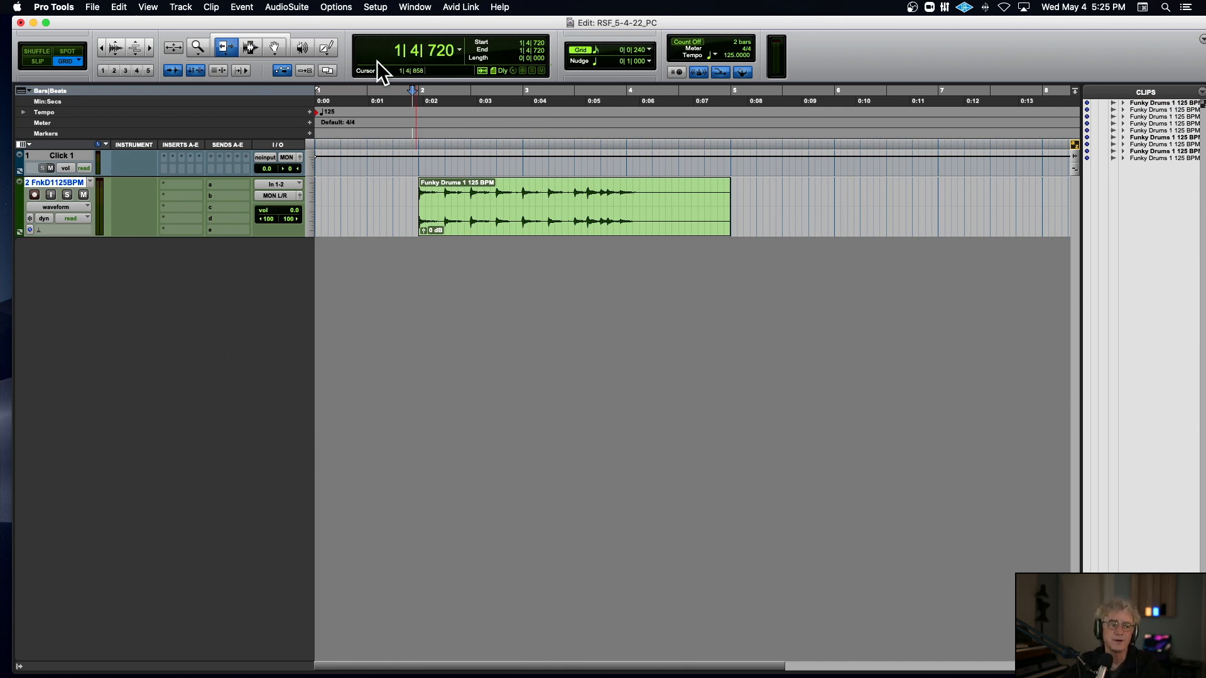
# Show the time format choices of the main counter and leave the format as it is
pyautogui.click(459, 50)
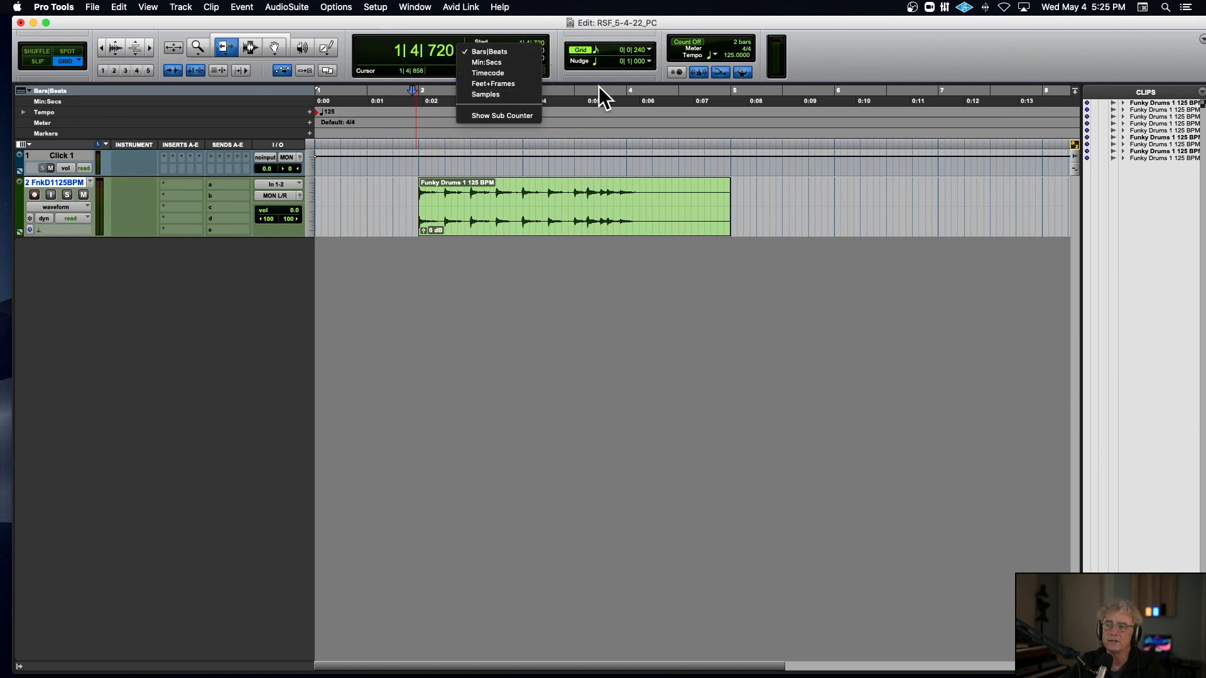
pyautogui.click(685, 84)
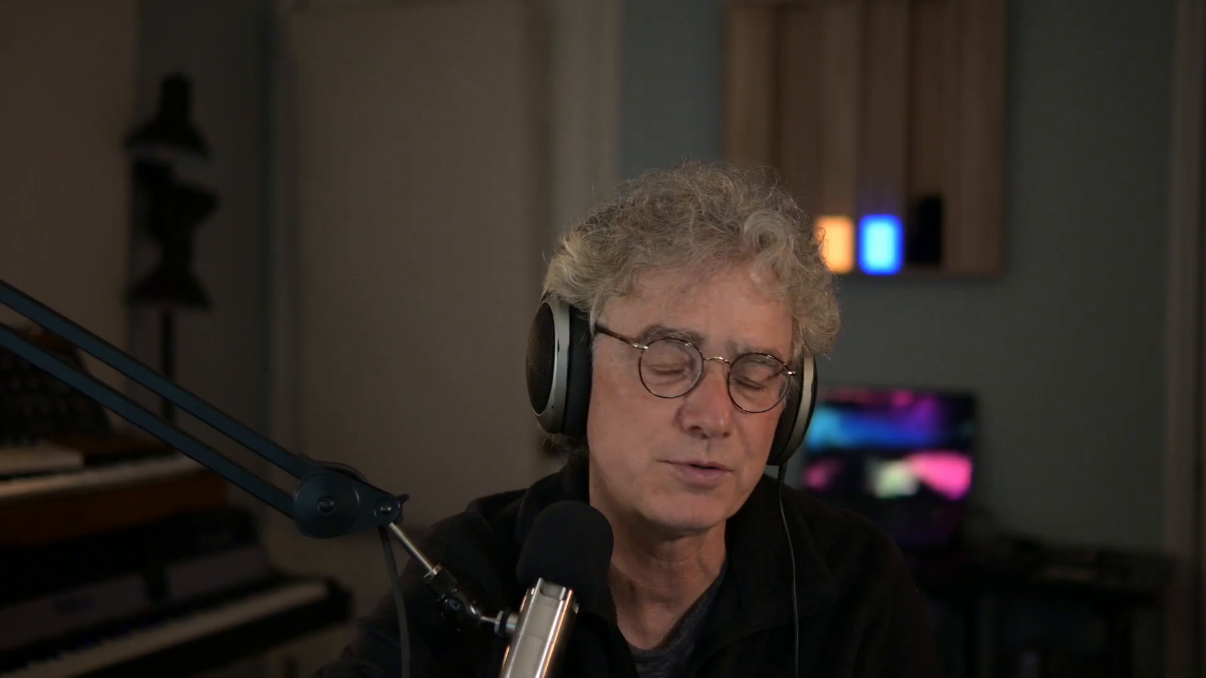
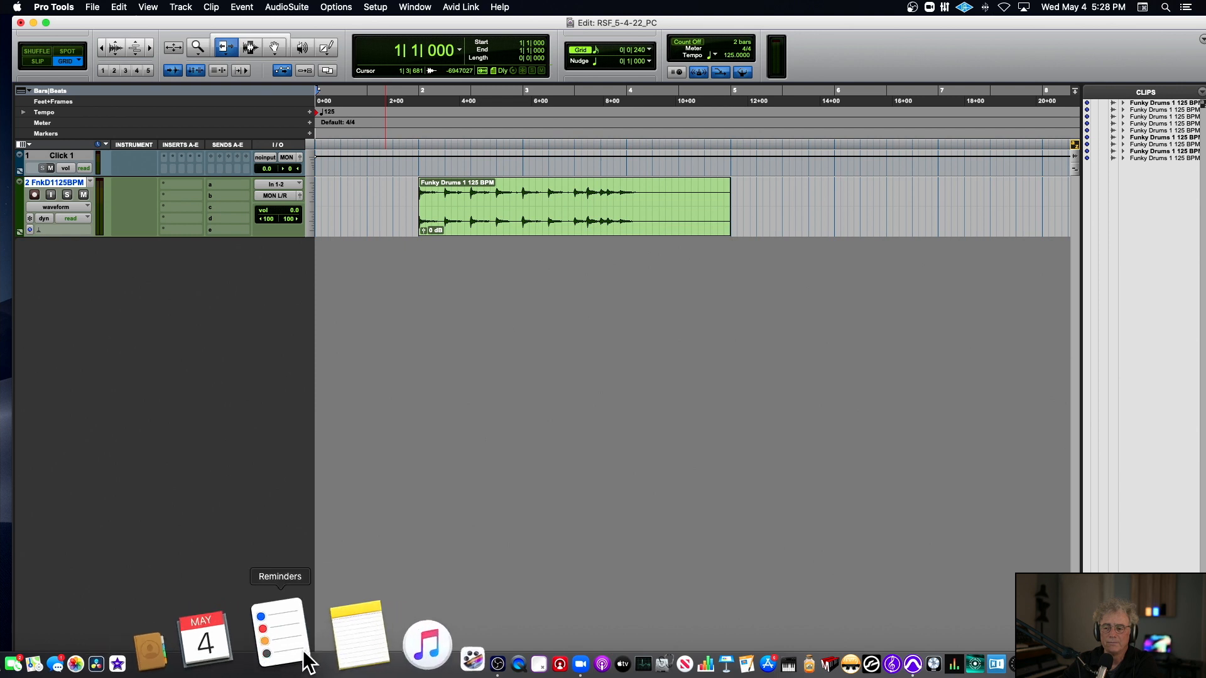
# Switch to Notes, create a new blank note and shift the Notes window below the Pro Tools counters
pyautogui.click(319, 657)
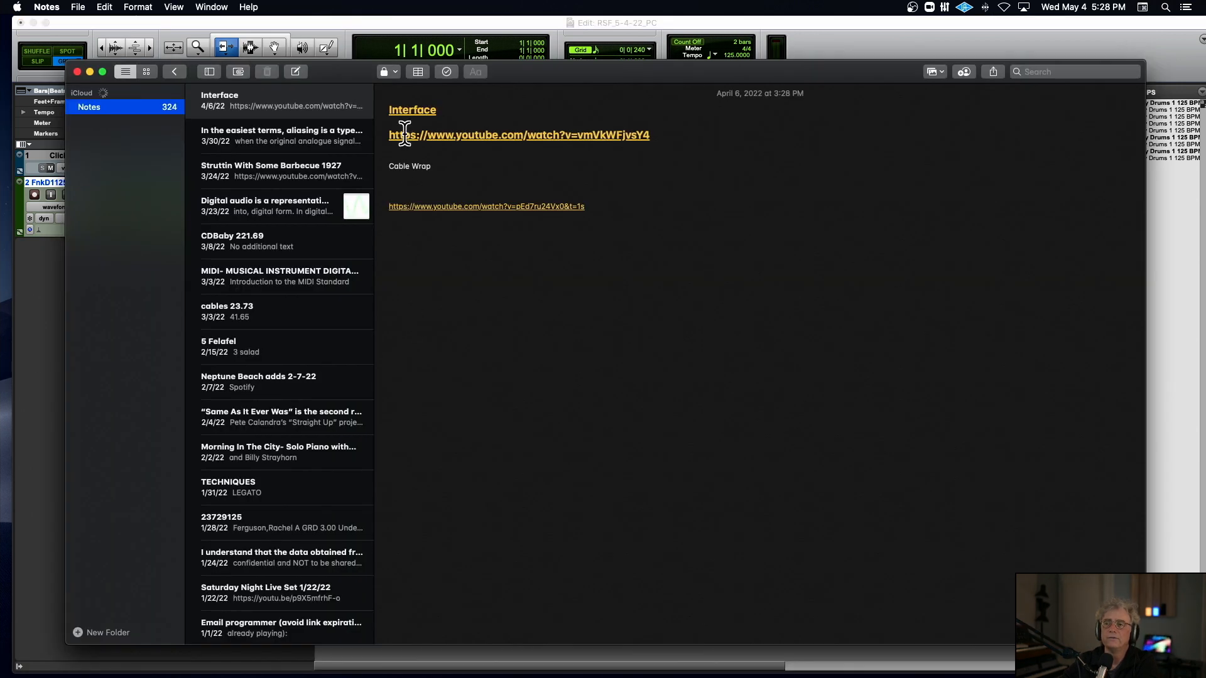
pyautogui.press('super+n')
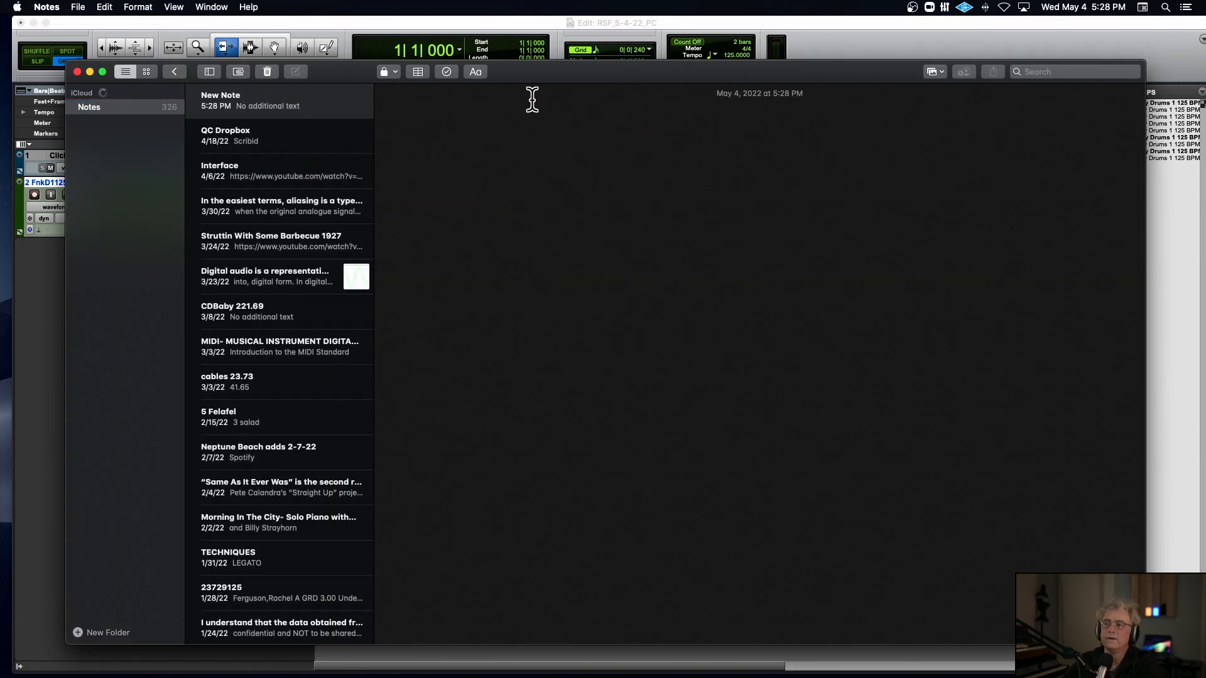
pyautogui.rightClick(534, 72)
pyautogui.click(566, 133)
pyautogui.moveTo(525, 73); pyautogui.dragTo(541, 115)
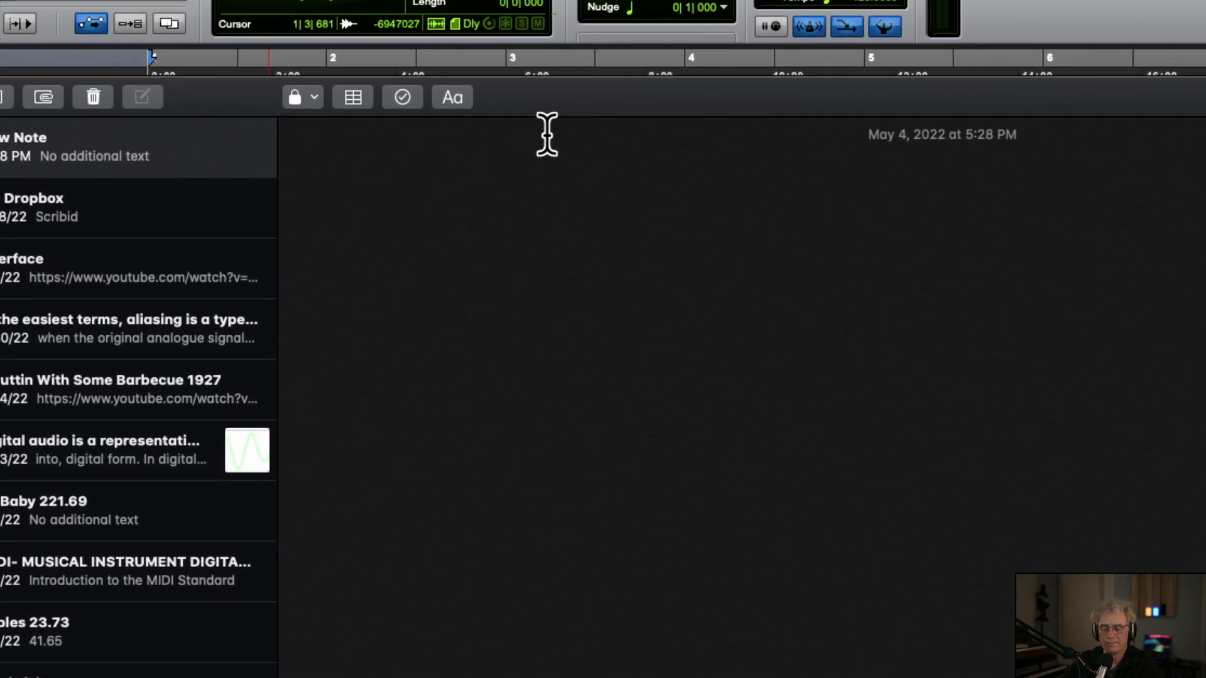
pyautogui.write('zToicv')
pyautogui.press('BackSpace')
pyautogui.press('BackSpace')
pyautogui.press('BackSpace')
pyautogui.press('BackSpace')
pyautogui.press('BackSpace')
pyautogui.press('BackSpace')
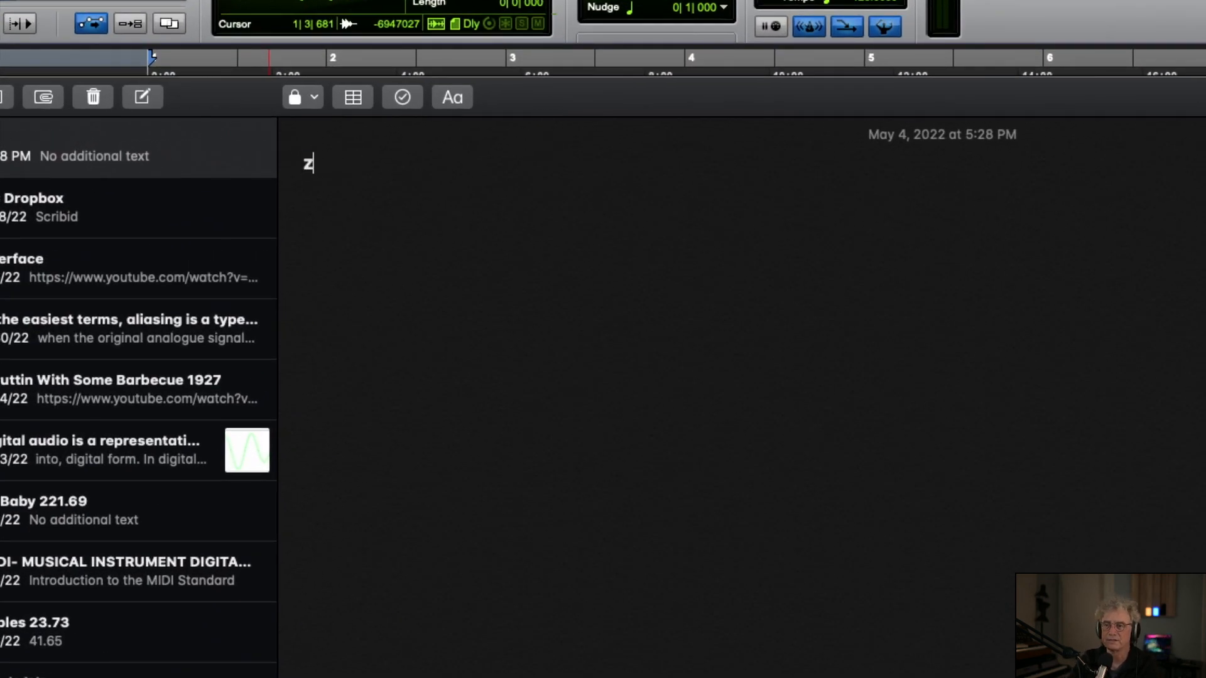
# Title the note "TICKS 960" and list the tick values 000 and 480 on separate lines beneath it
pyautogui.write('TICKS')
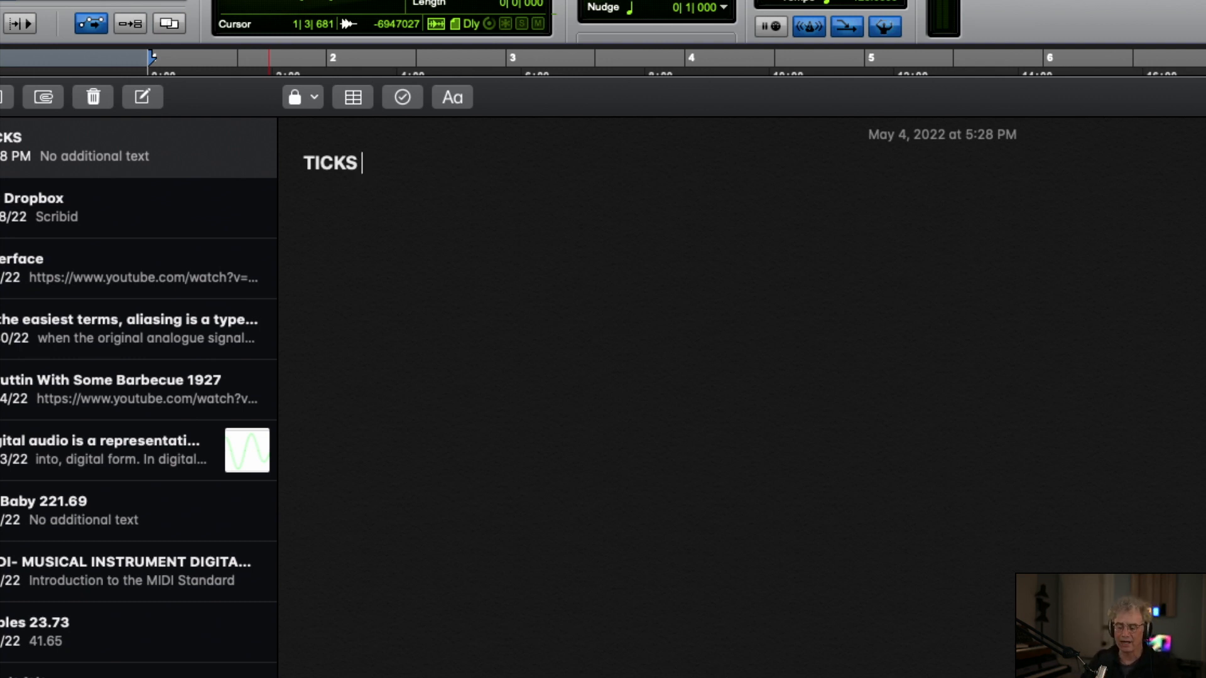
pyautogui.write('960')
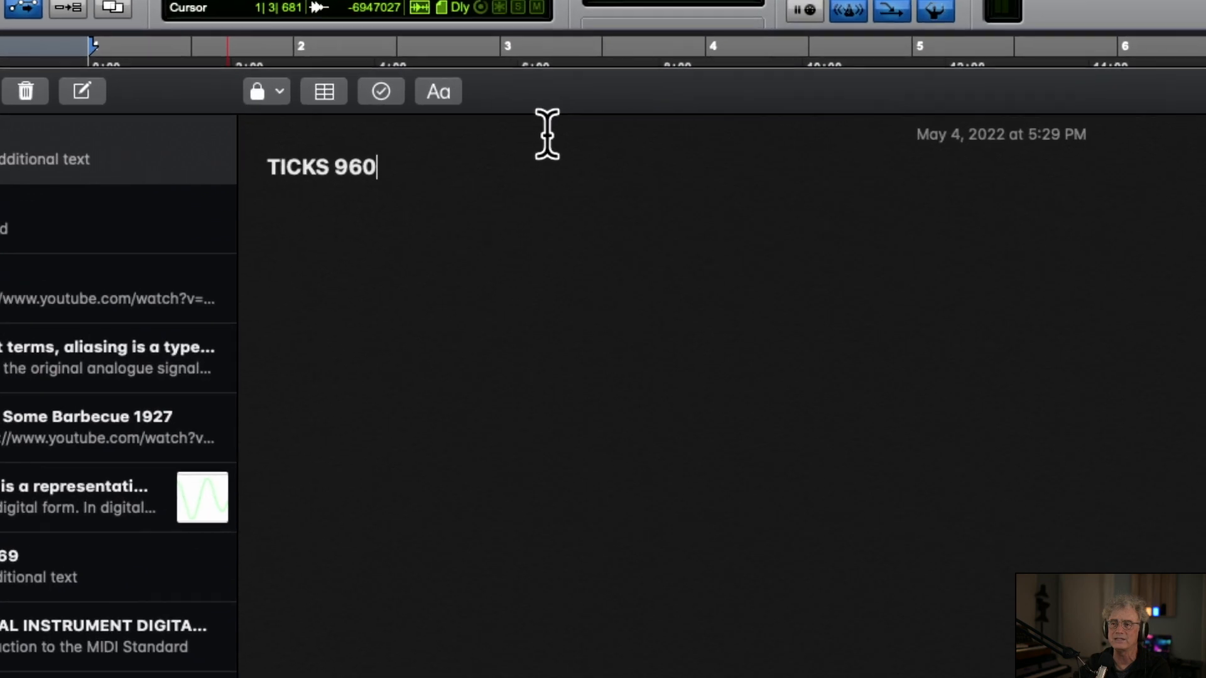
pyautogui.press('Return')
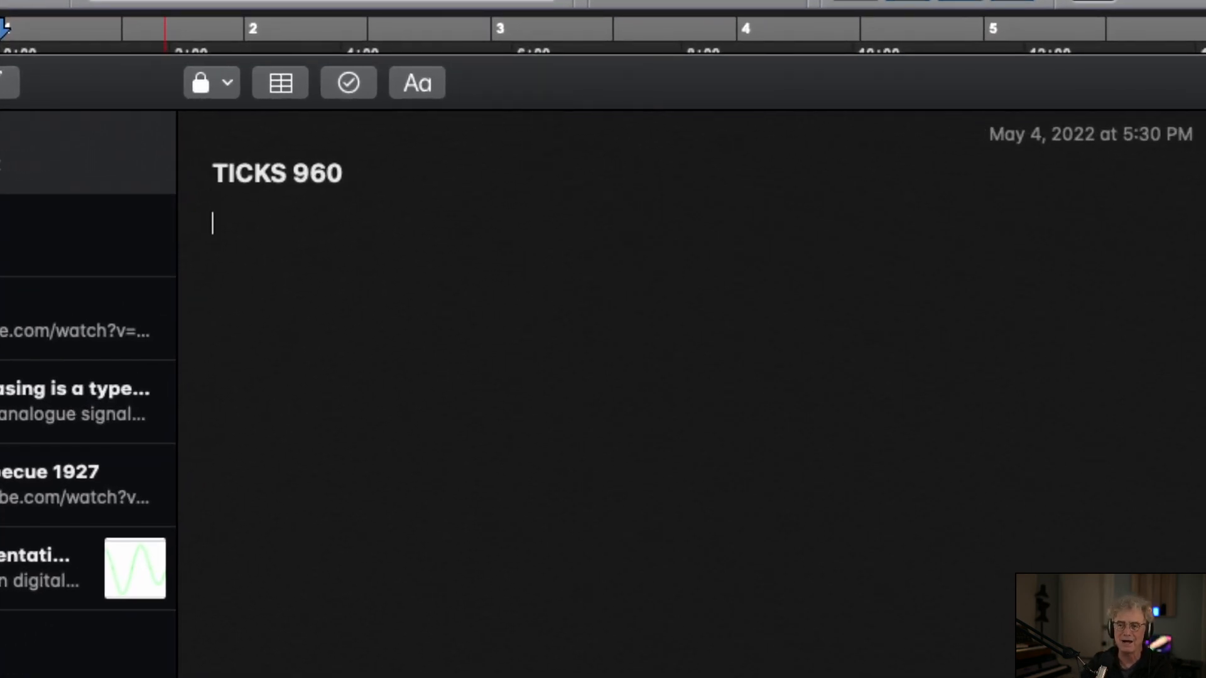
pyautogui.write('000')
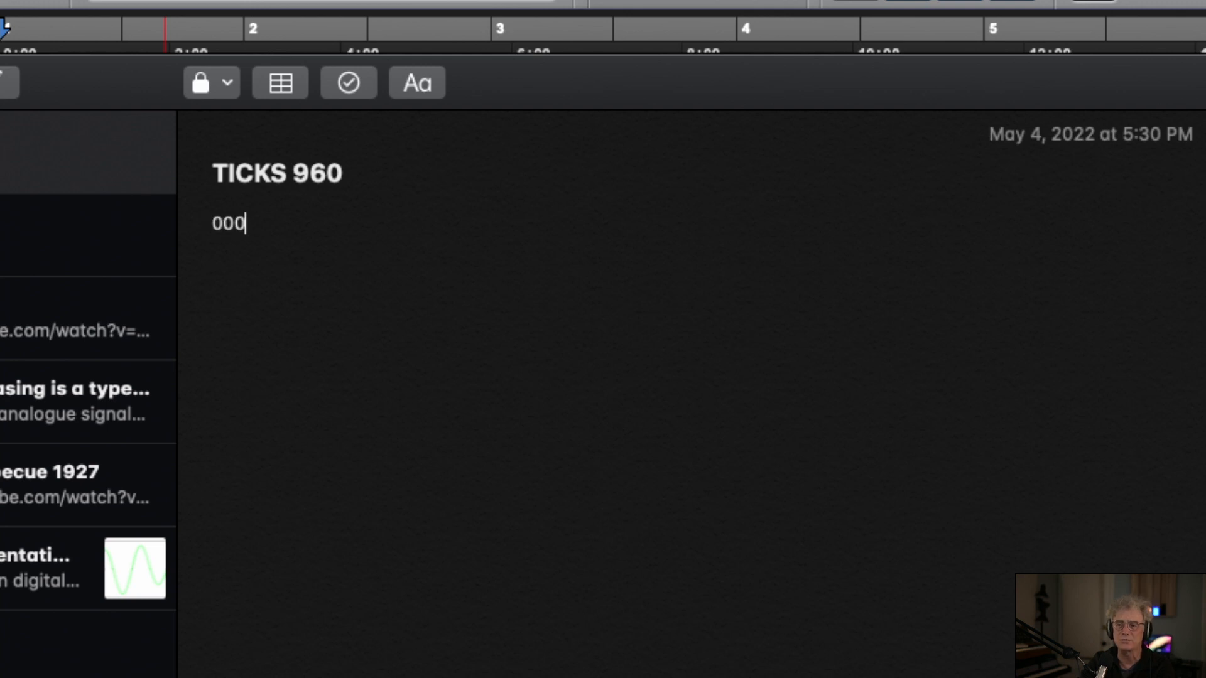
pyautogui.press('Return')
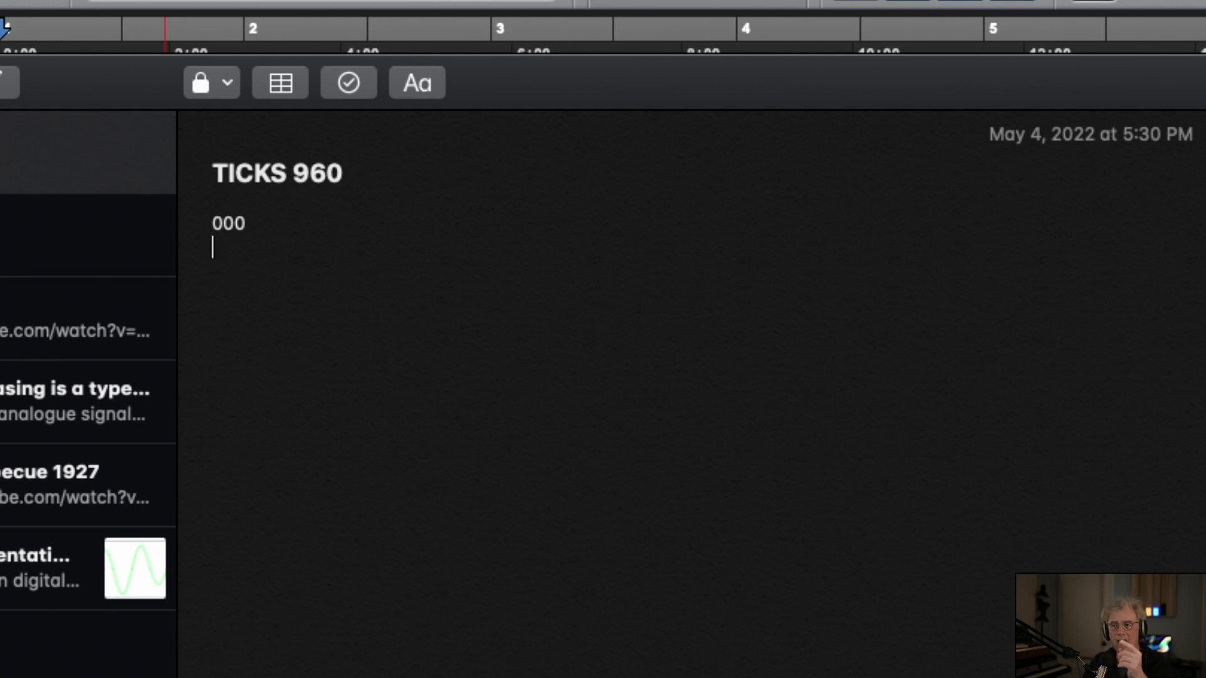
pyautogui.write('480')
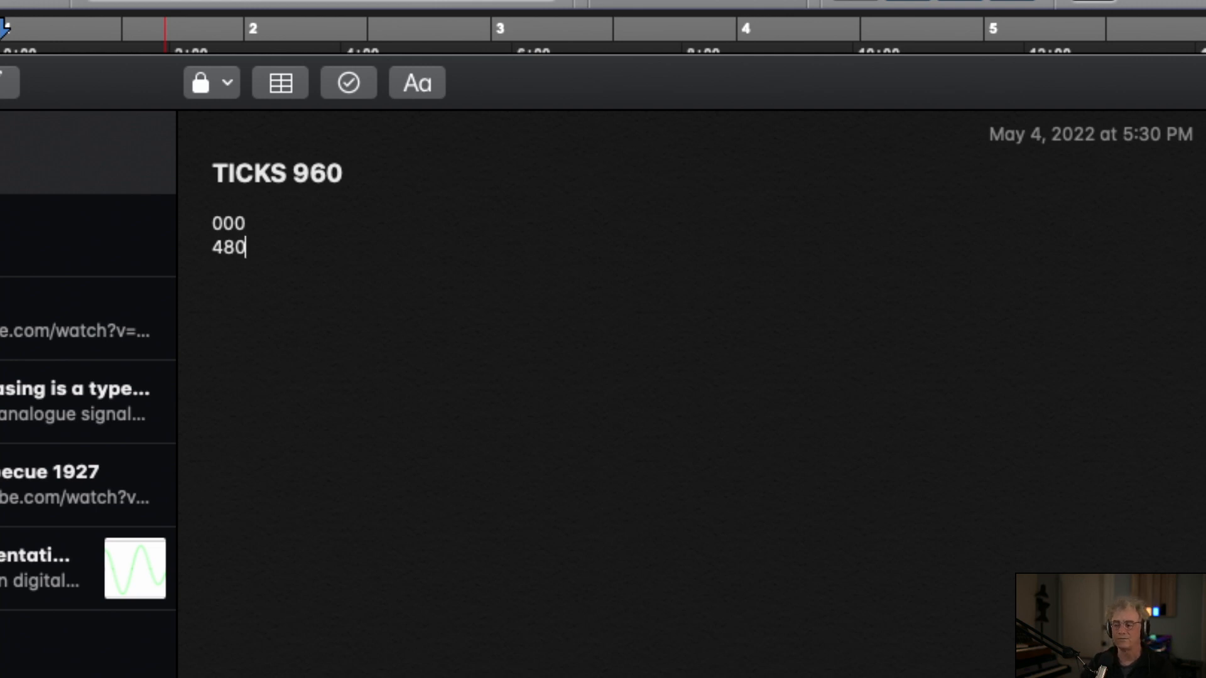
# Label the 000 line "ONE" and the 480 line "And"
pyautogui.click(300, 217)
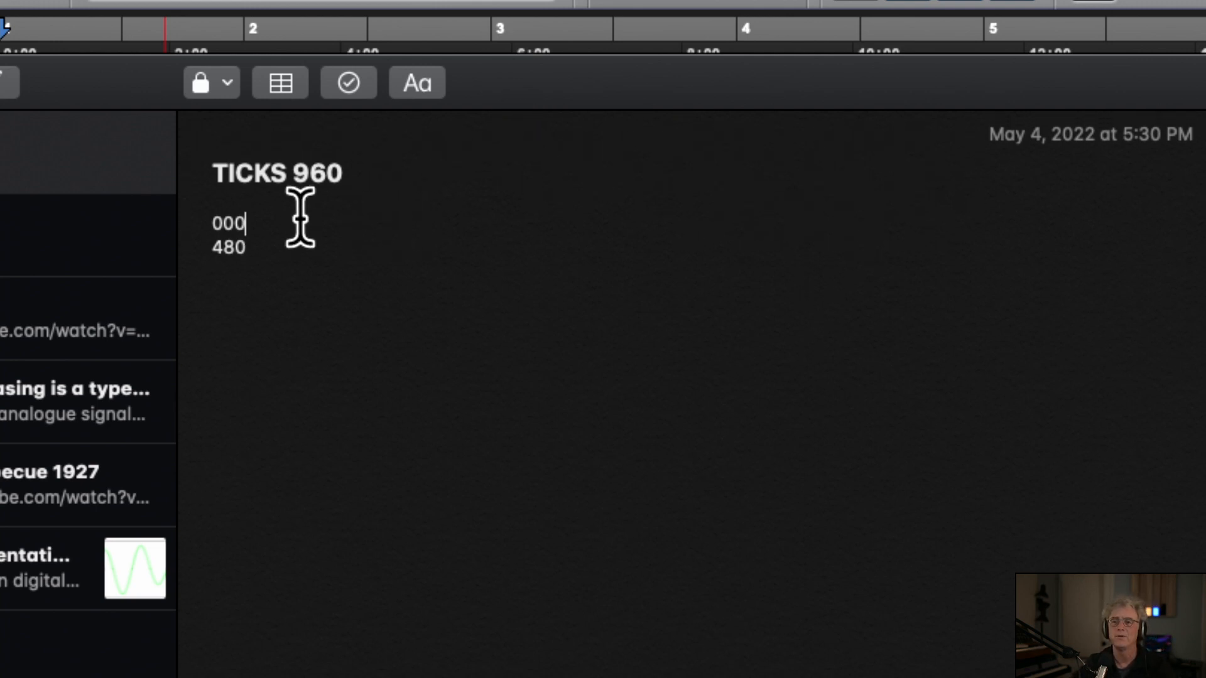
pyautogui.write('1')
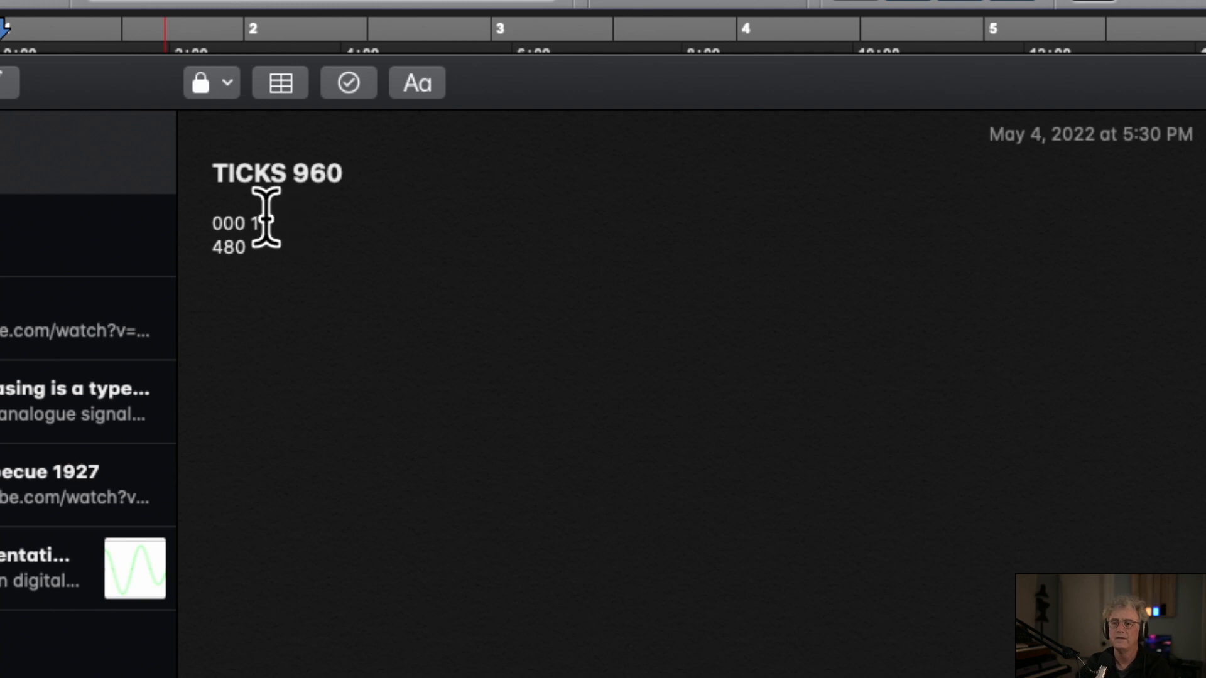
pyautogui.press('BackSpace')
pyautogui.write('ONE')
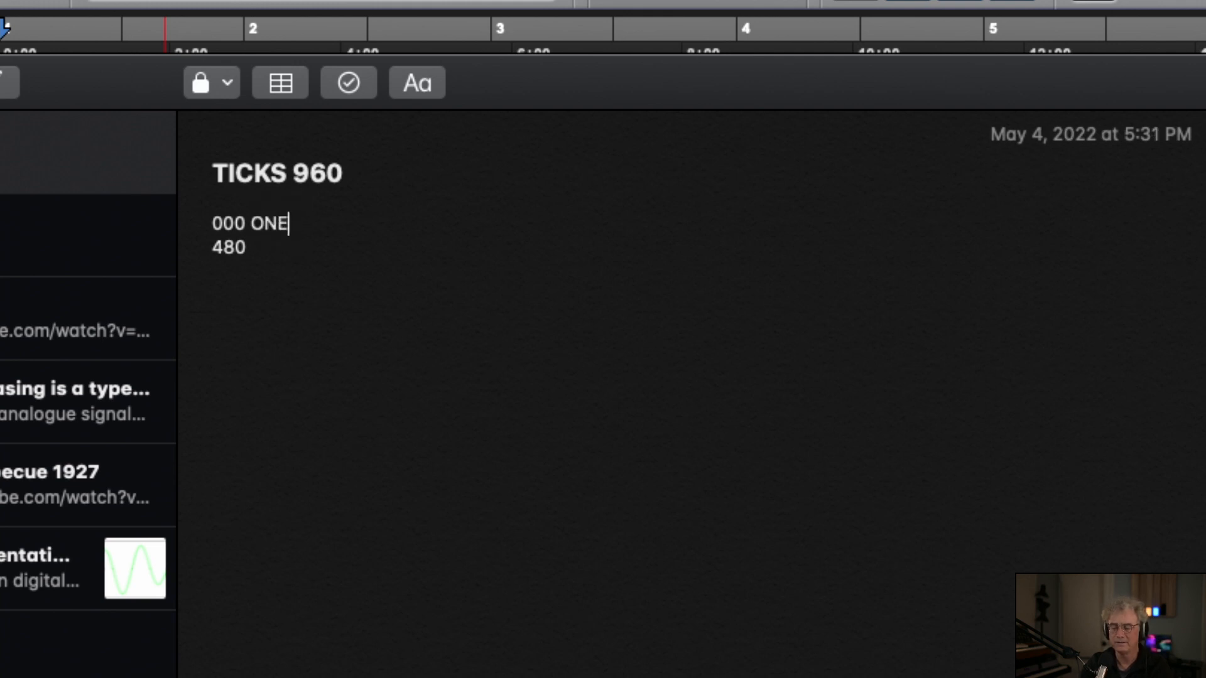
pyautogui.click(253, 243)
pyautogui.write('And')
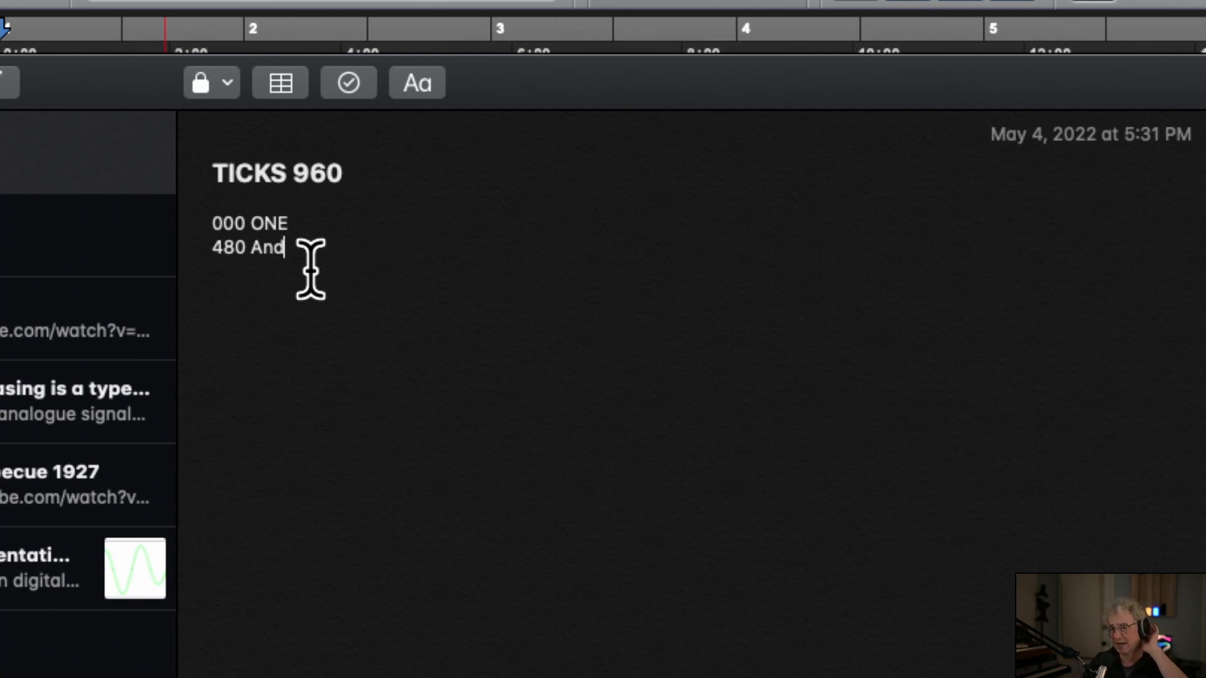
# Add the example position "2 1 000" beneath the tick list, separated by a blank line
pyautogui.press('Return')
pyautogui.press('Return')
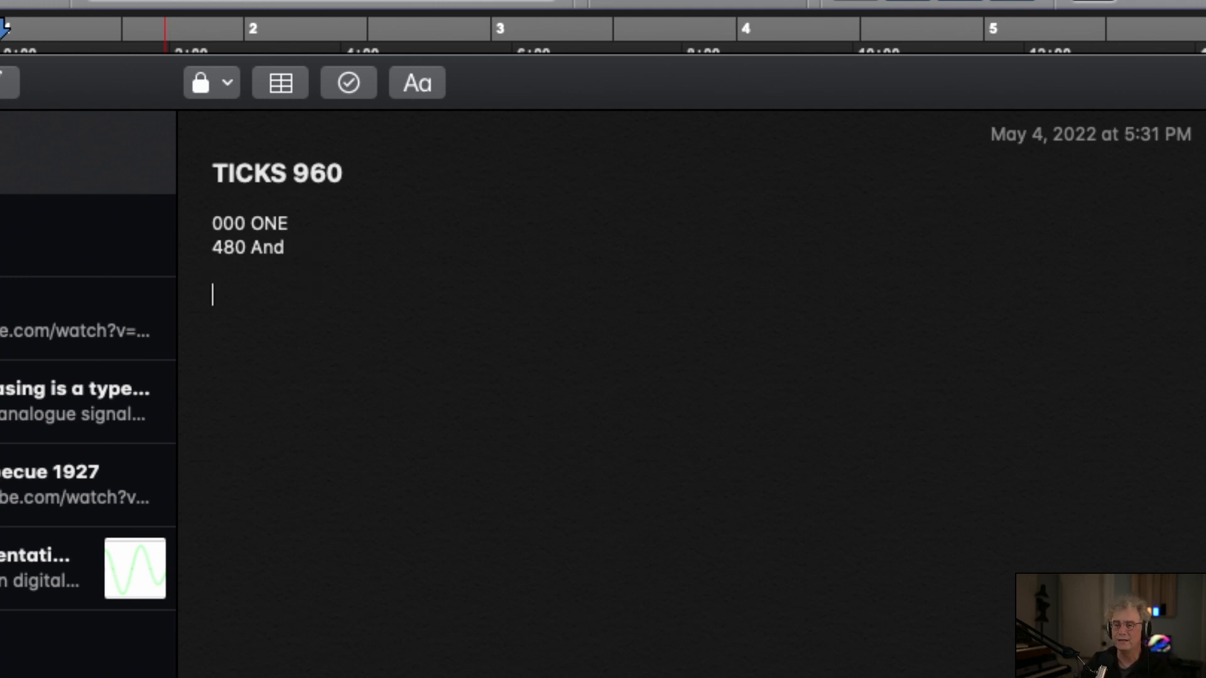
pyautogui.write('2 1')
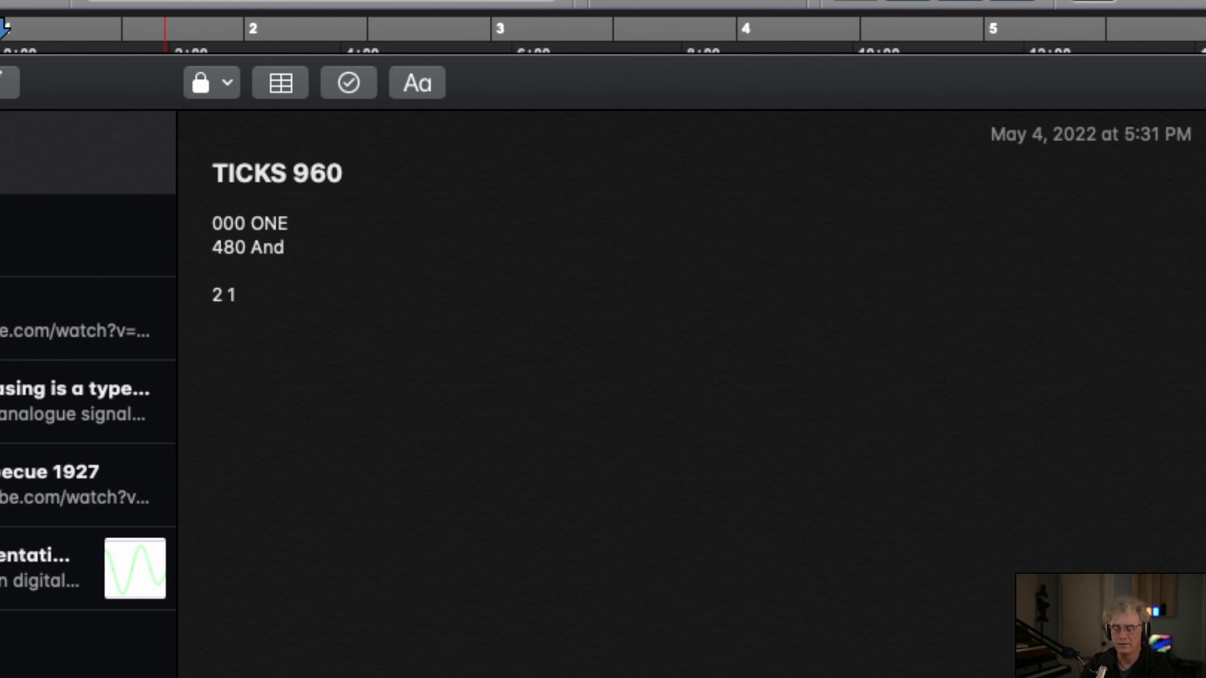
pyautogui.write(' 480')
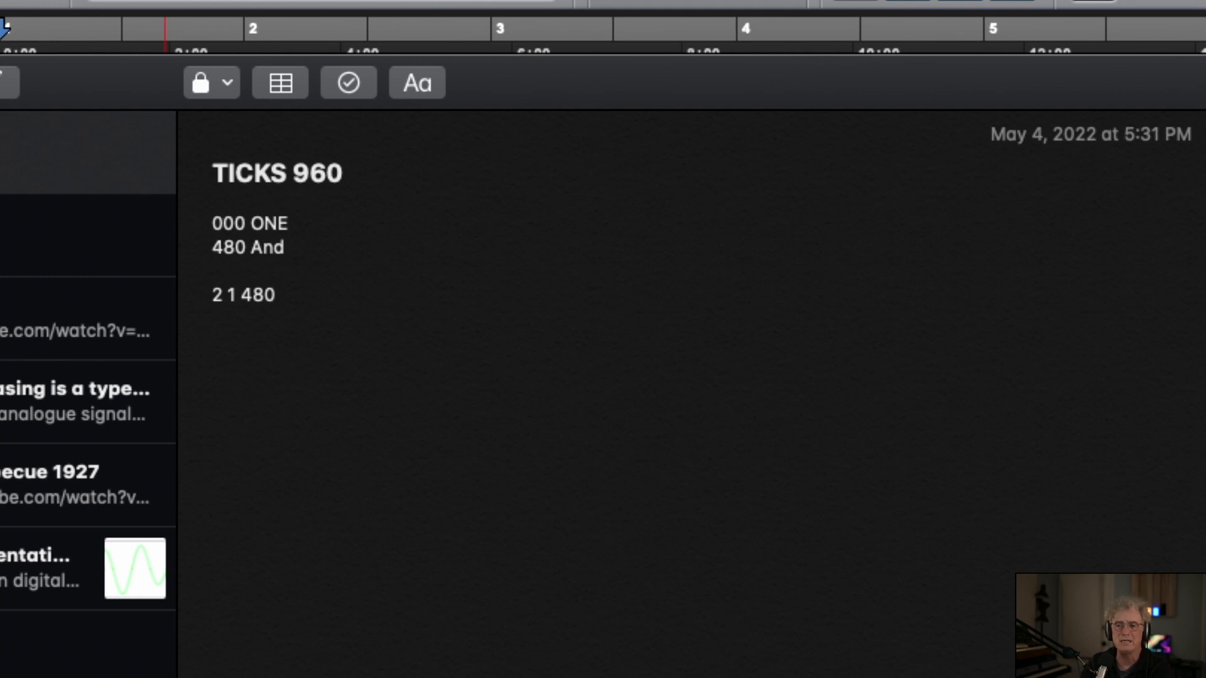
pyautogui.press('BackSpace')
pyautogui.press('BackSpace')
pyautogui.press('BackSpace')
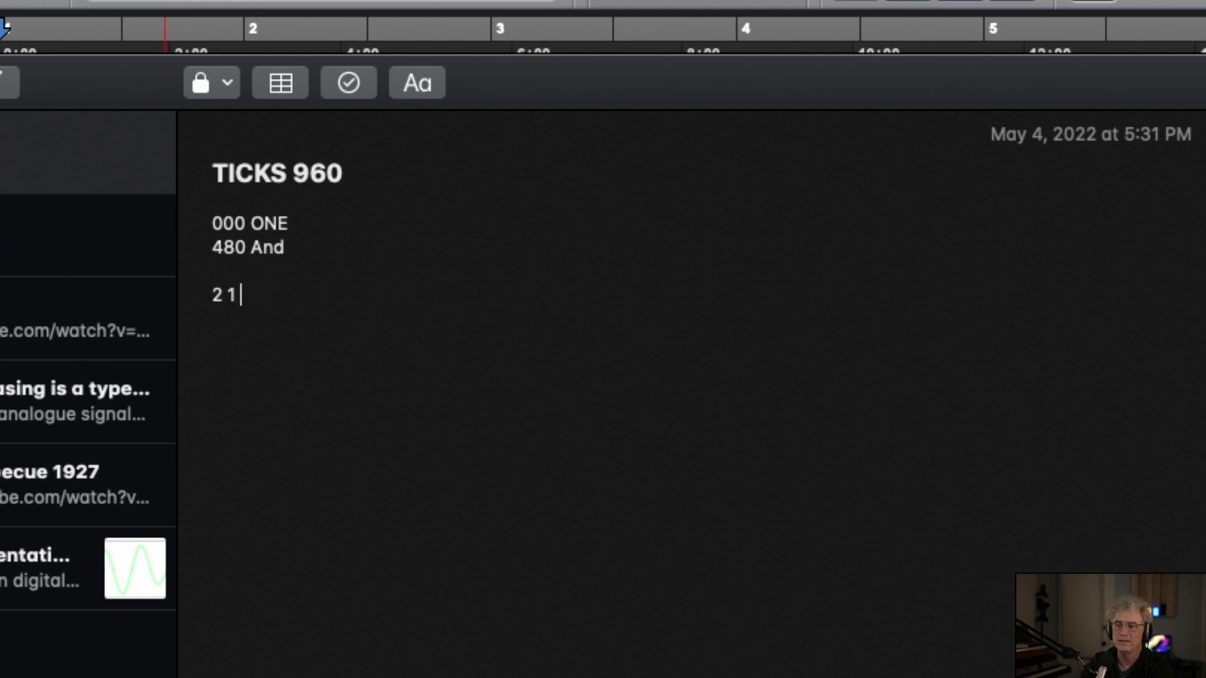
pyautogui.write('000')
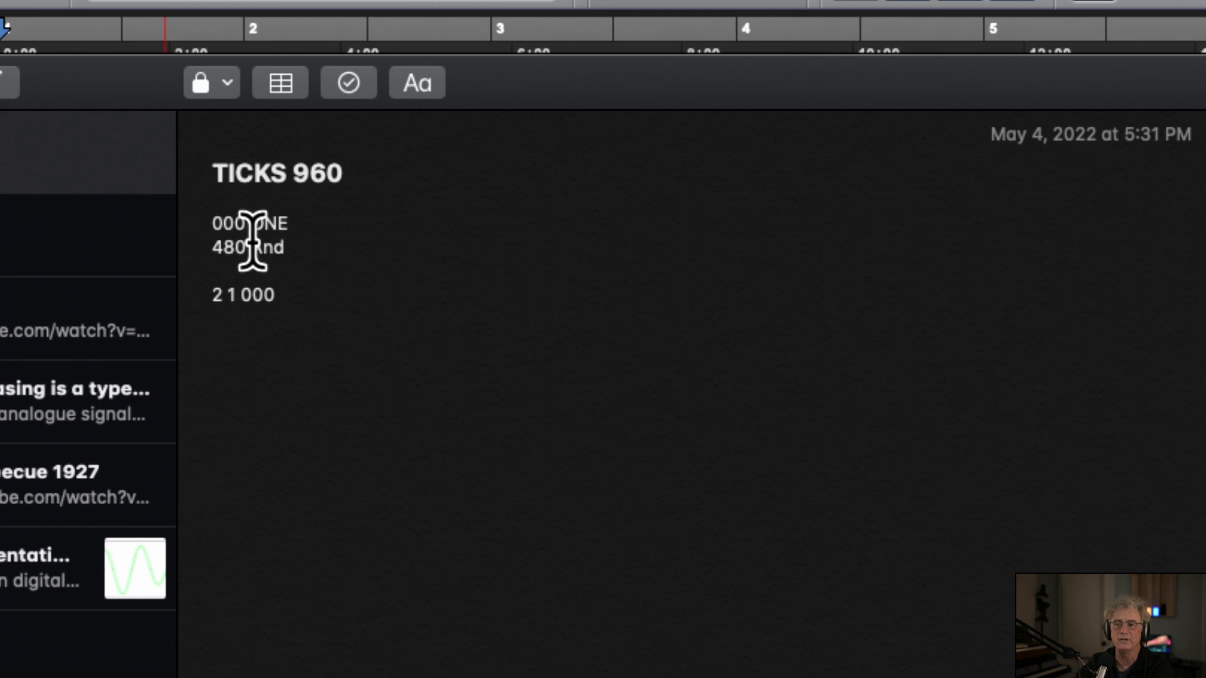
# Insert a line with 240 between the "000 ONE" and "480 And" lines
pyautogui.press('Return')
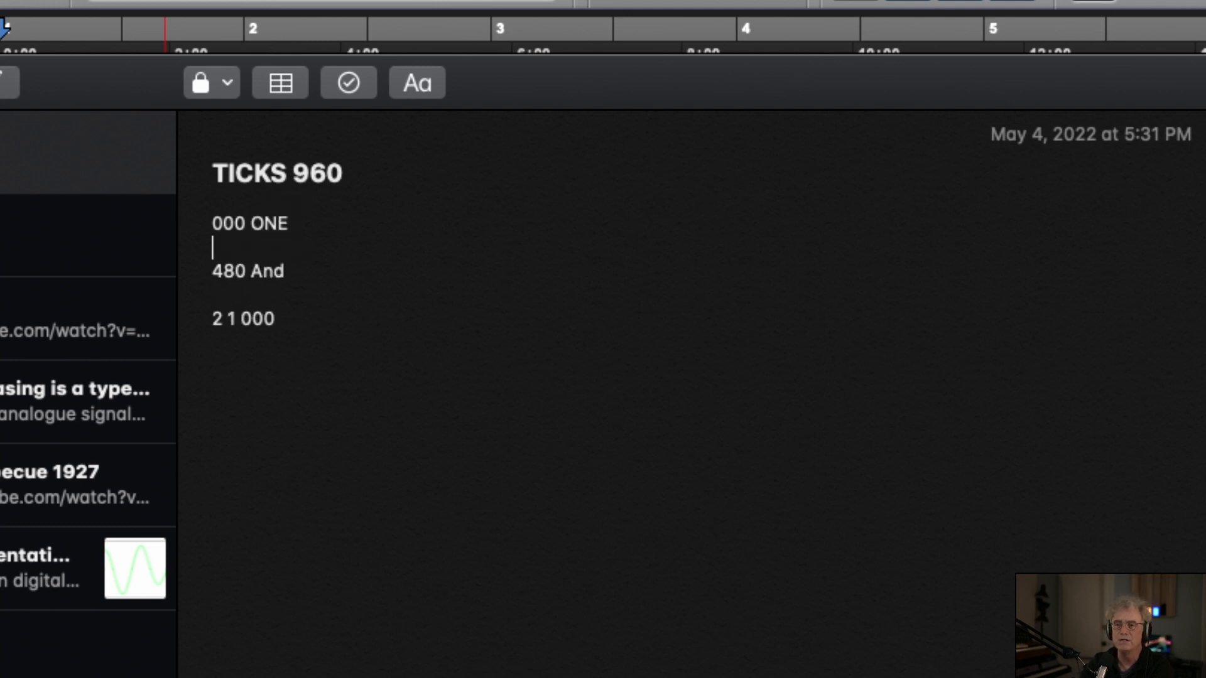
pyautogui.write('24')
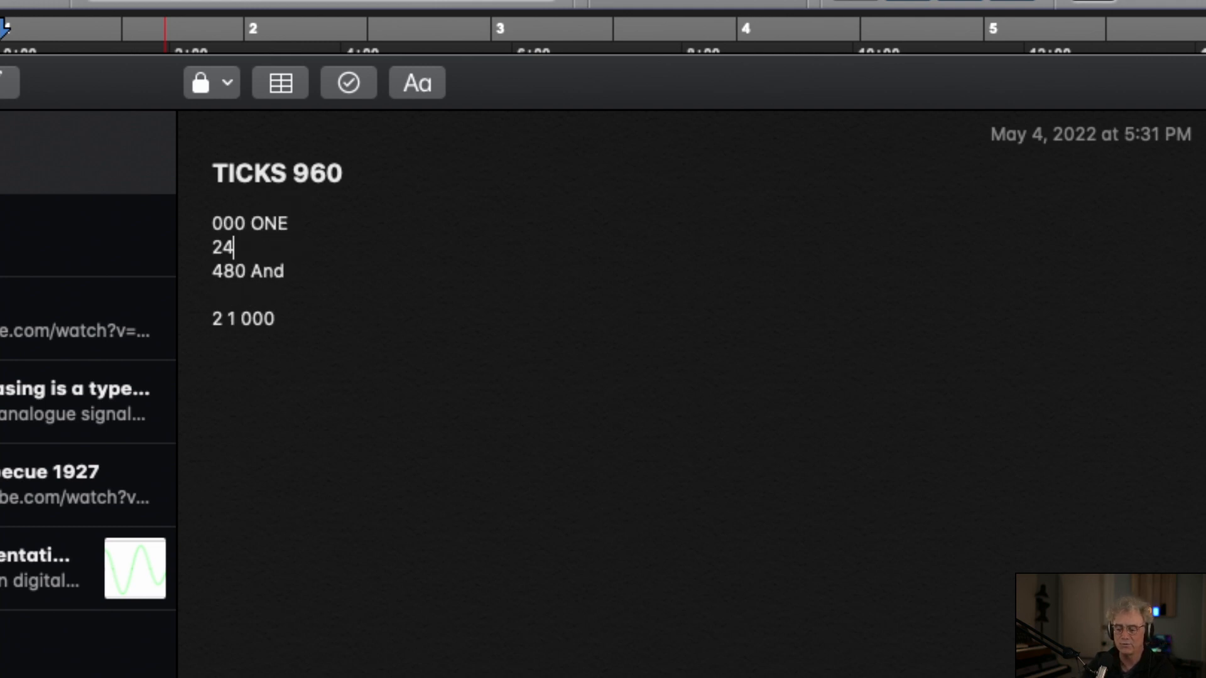
pyautogui.write('9')
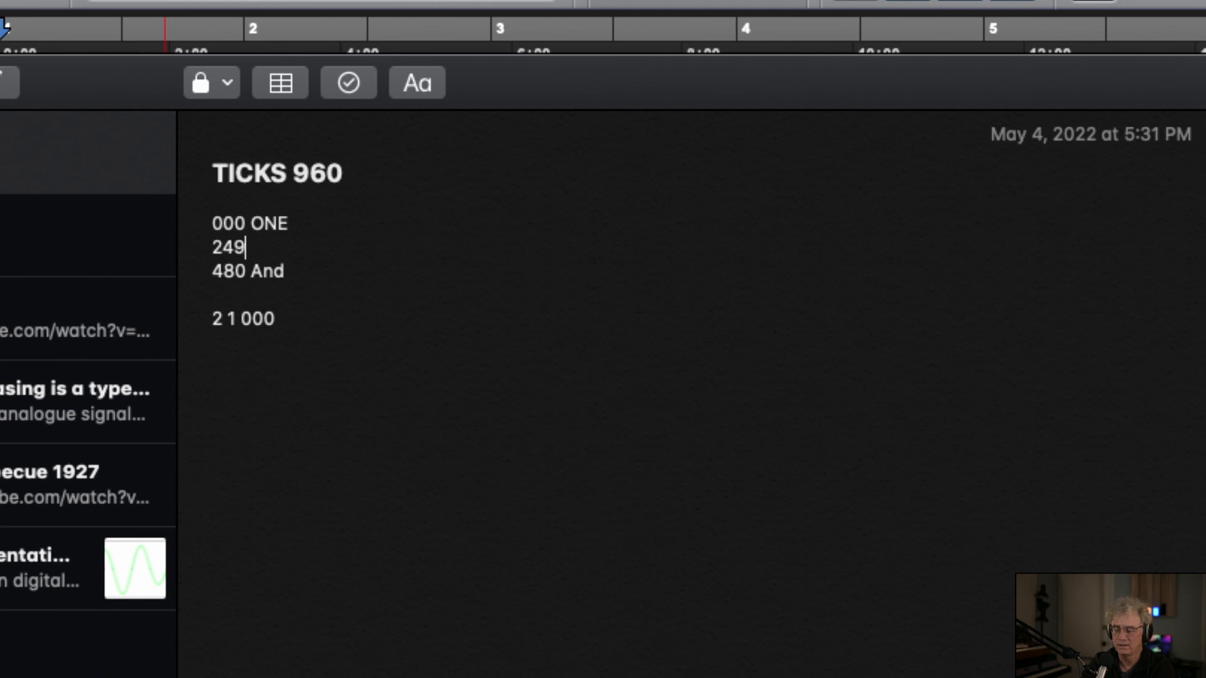
pyautogui.press('BackSpace')
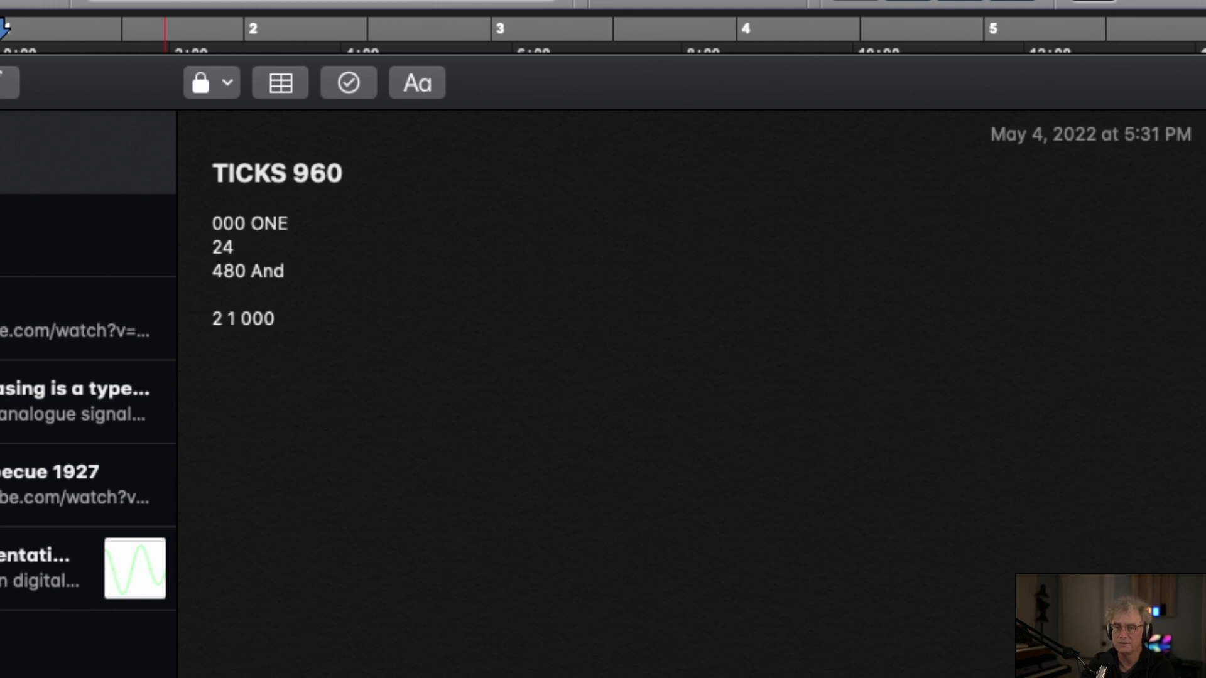
pyautogui.write('0')
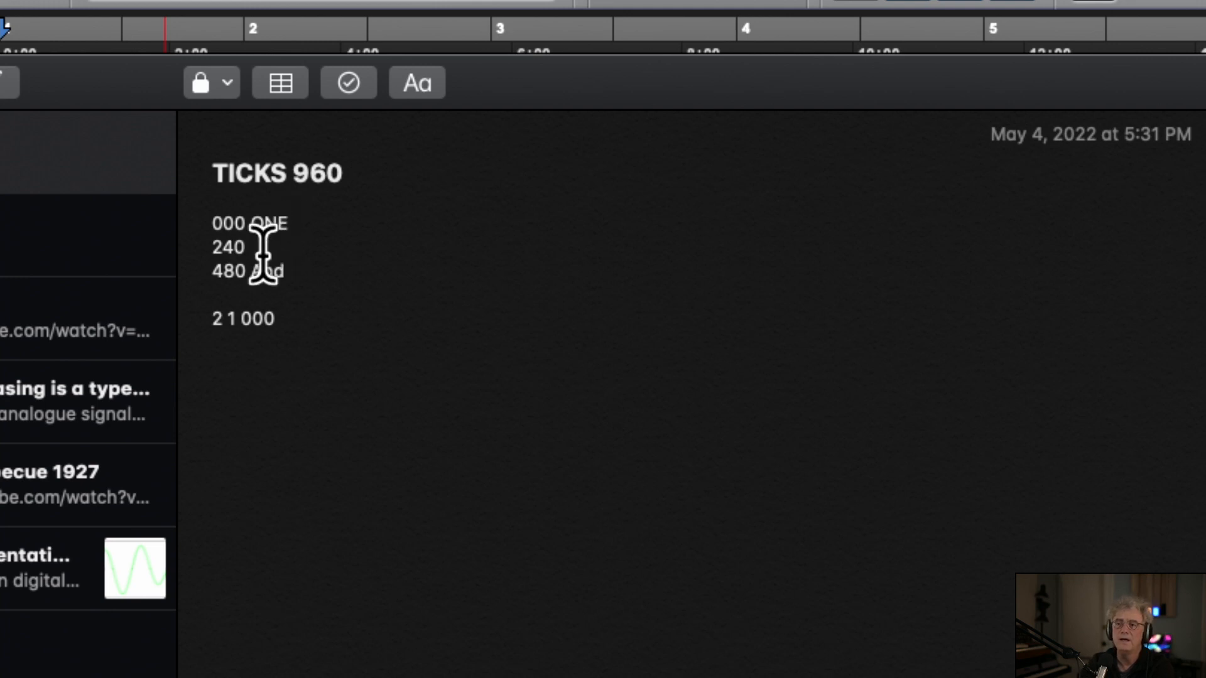
# Add a line with 720 directly below the "480 And" line
pyautogui.moveTo(233, 270); pyautogui.dragTo(245, 267)
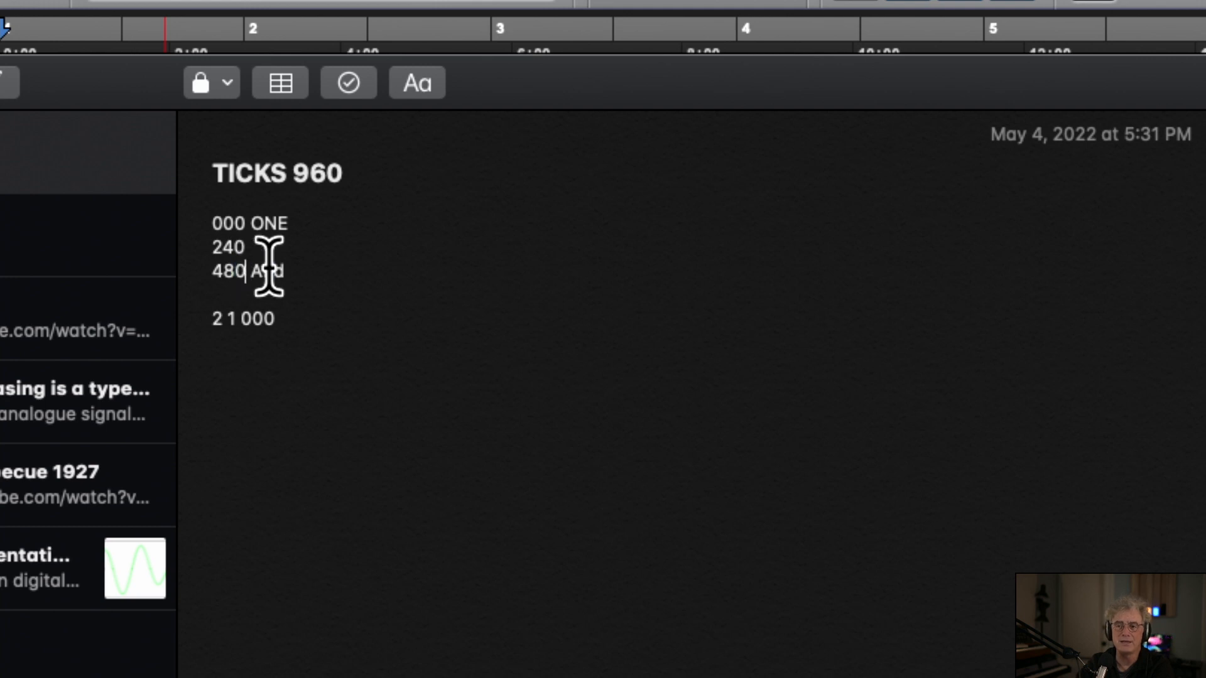
pyautogui.press('Right')
pyautogui.click(293, 269)
pyautogui.press('Return')
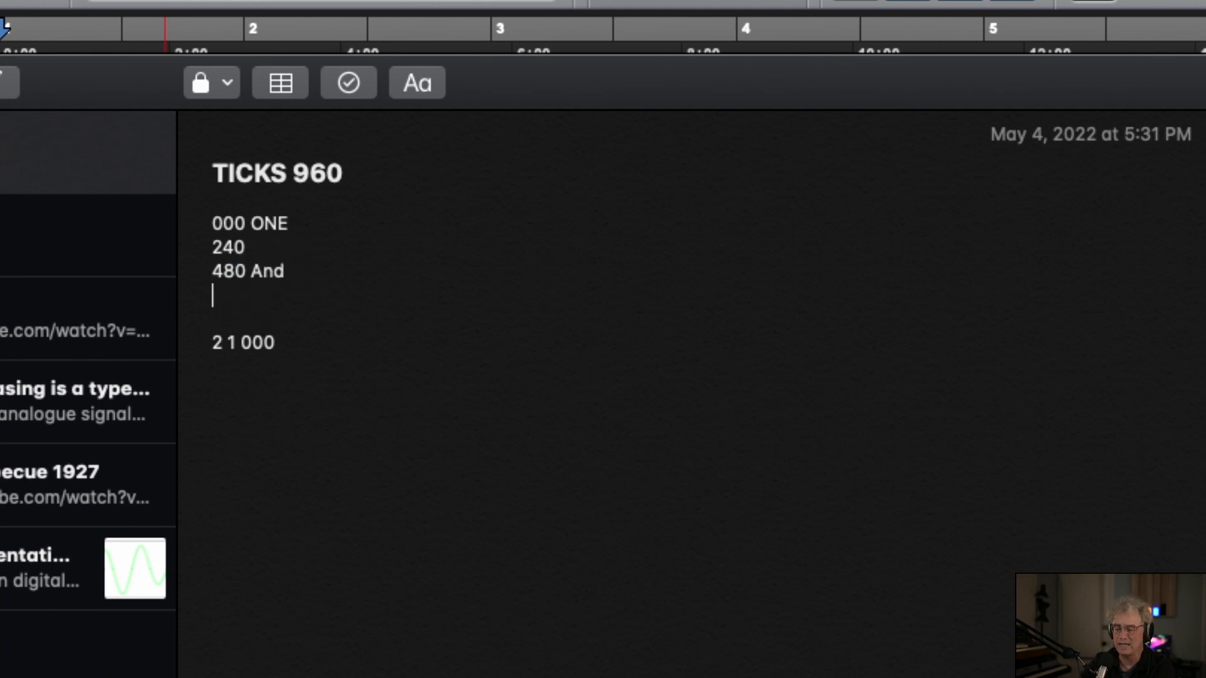
pyautogui.write('720')
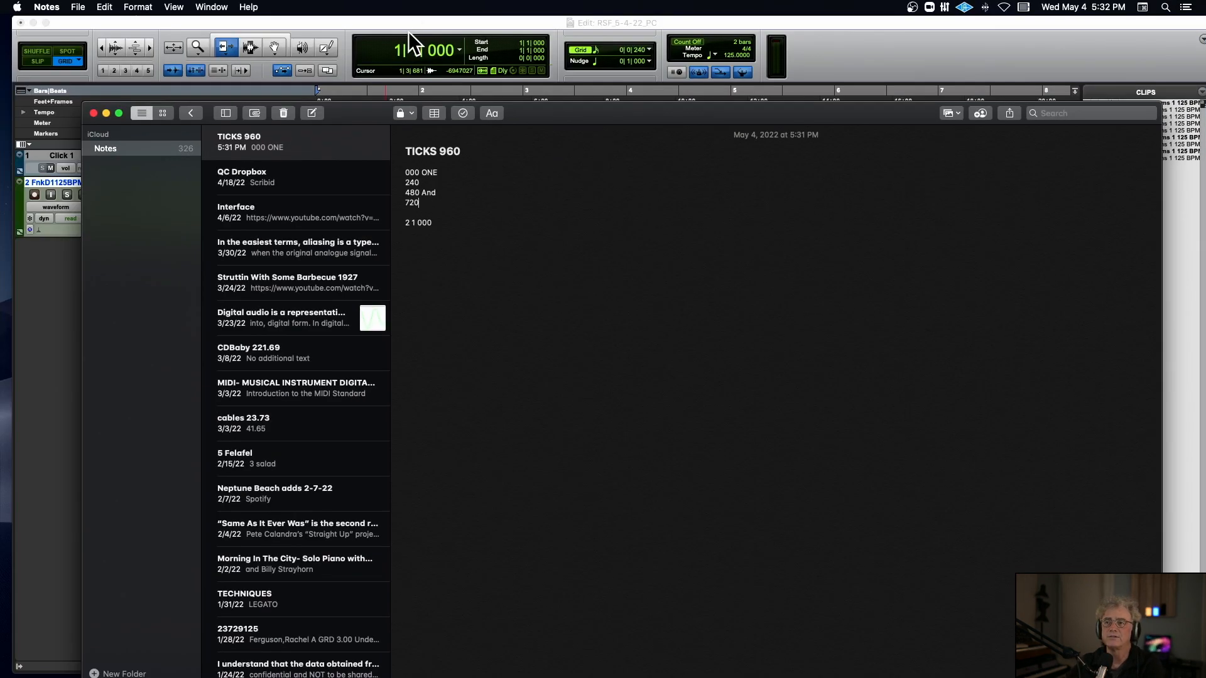
# Switch back to Pro Tools, open the Big Counter, and enlarge and reposition it over the tracks
pyautogui.moveTo(410, 25)
pyautogui.mouseDown()
pyautogui.moveTo(397, 147)
pyautogui.moveTo(410, 176)
pyautogui.moveTo(465, 63)
pyautogui.moveTo(420, 31)
pyautogui.moveTo(415, 9)
pyautogui.mouseUp()
pyautogui.click(415, 9)
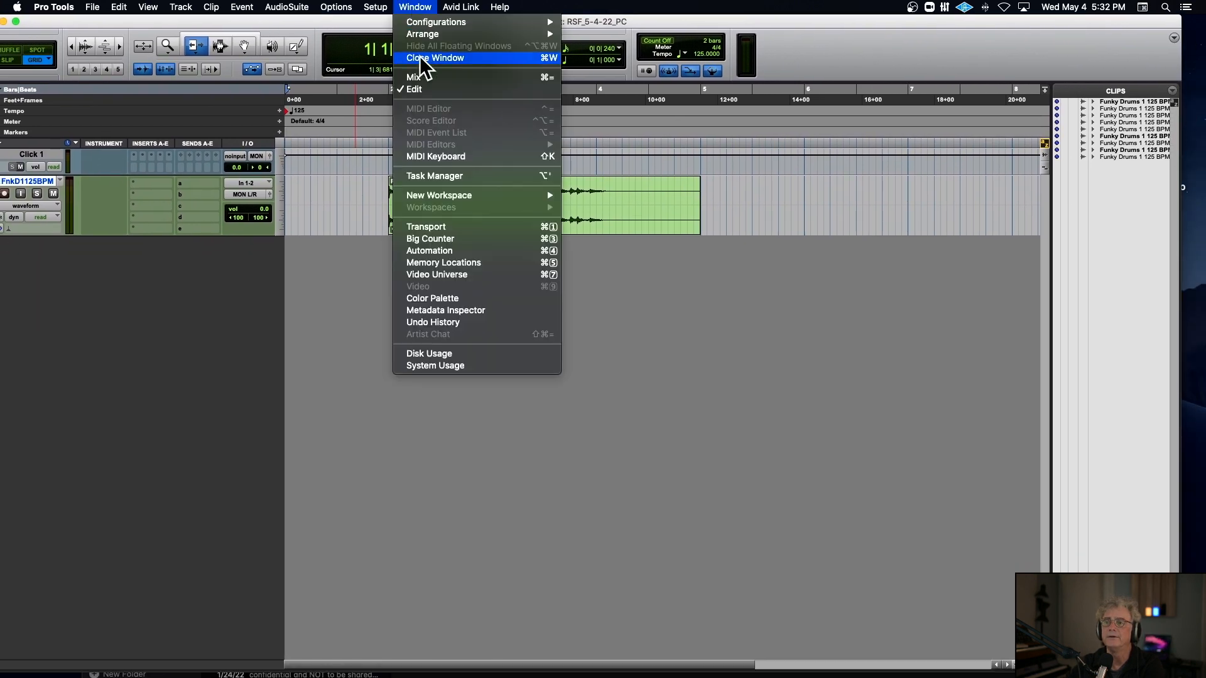
pyautogui.click(452, 237)
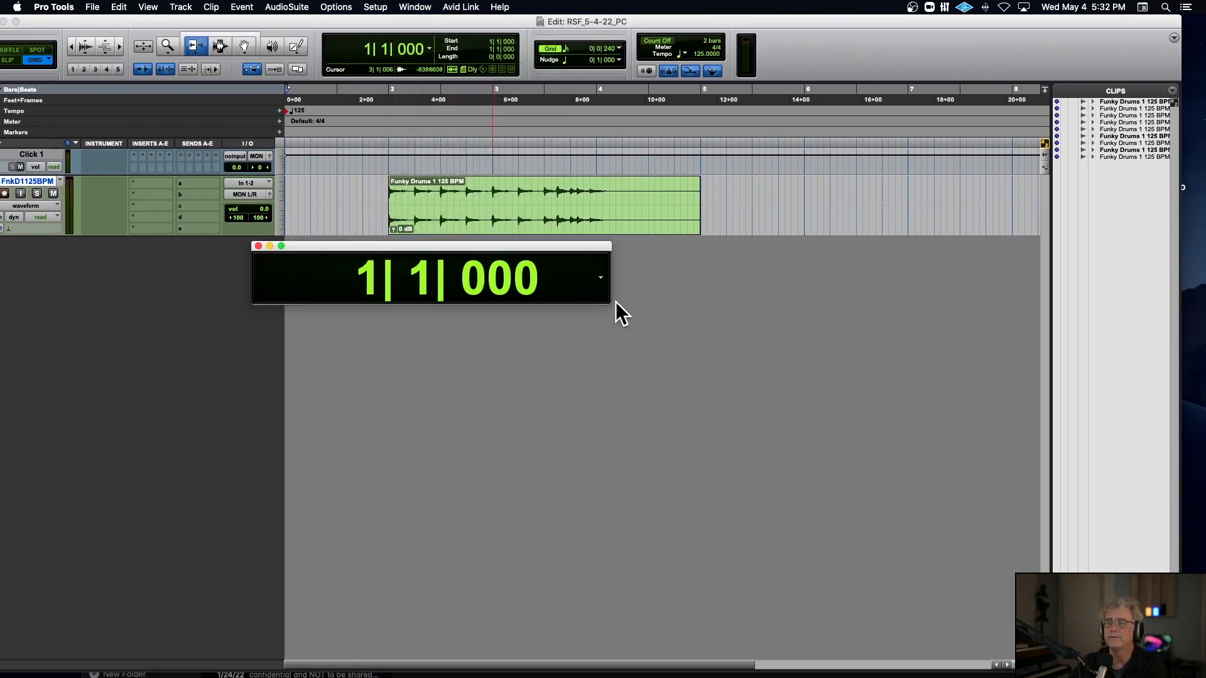
pyautogui.moveTo(611, 304); pyautogui.dragTo(1100, 377)
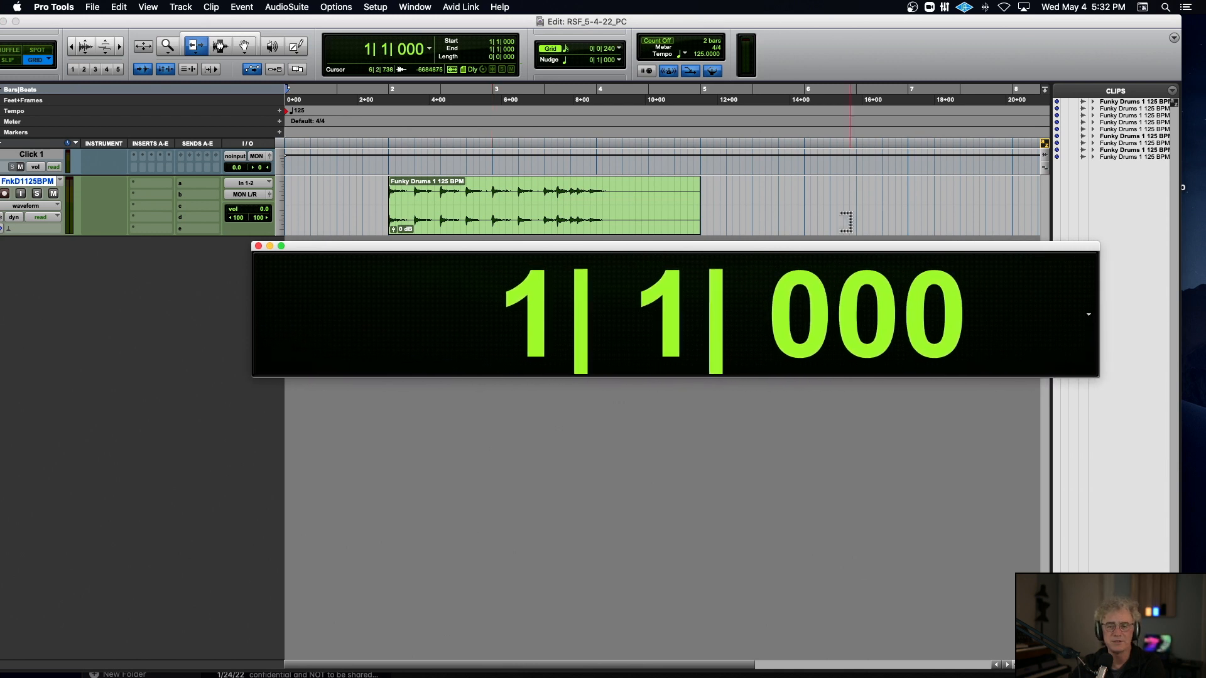
pyautogui.moveTo(822, 248); pyautogui.dragTo(534, 209)
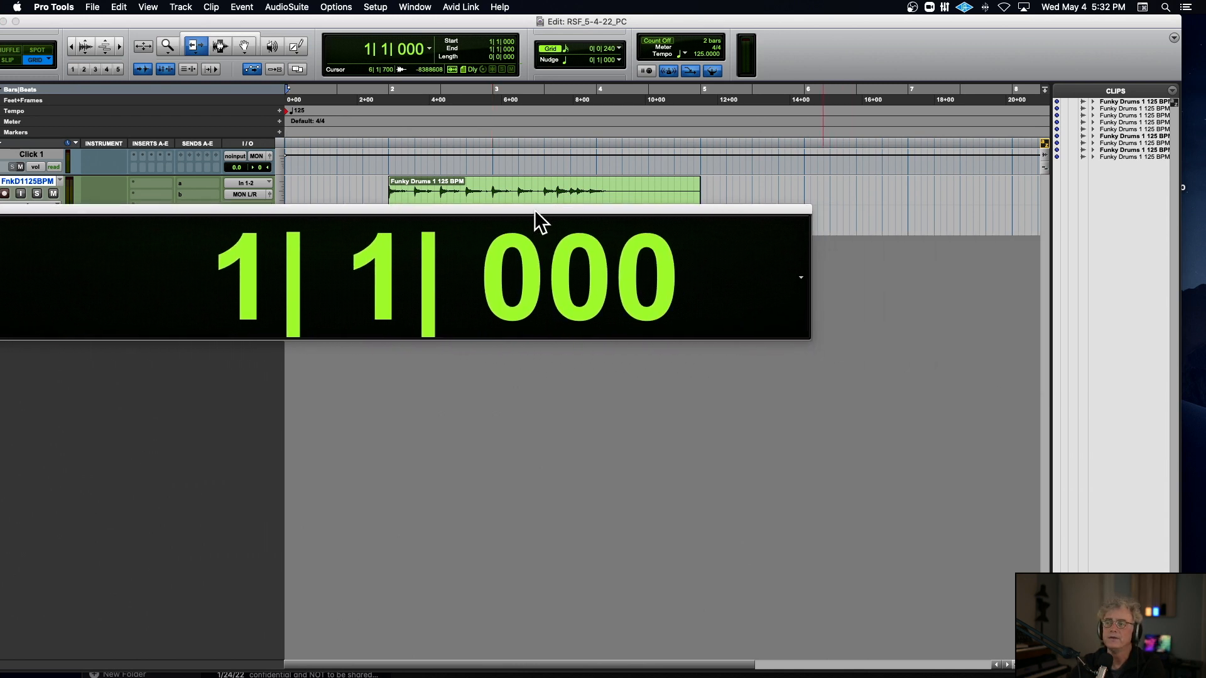
# Enter 960 as the tick value of position 1|1 in the Big Counter
pyautogui.click(506, 250)
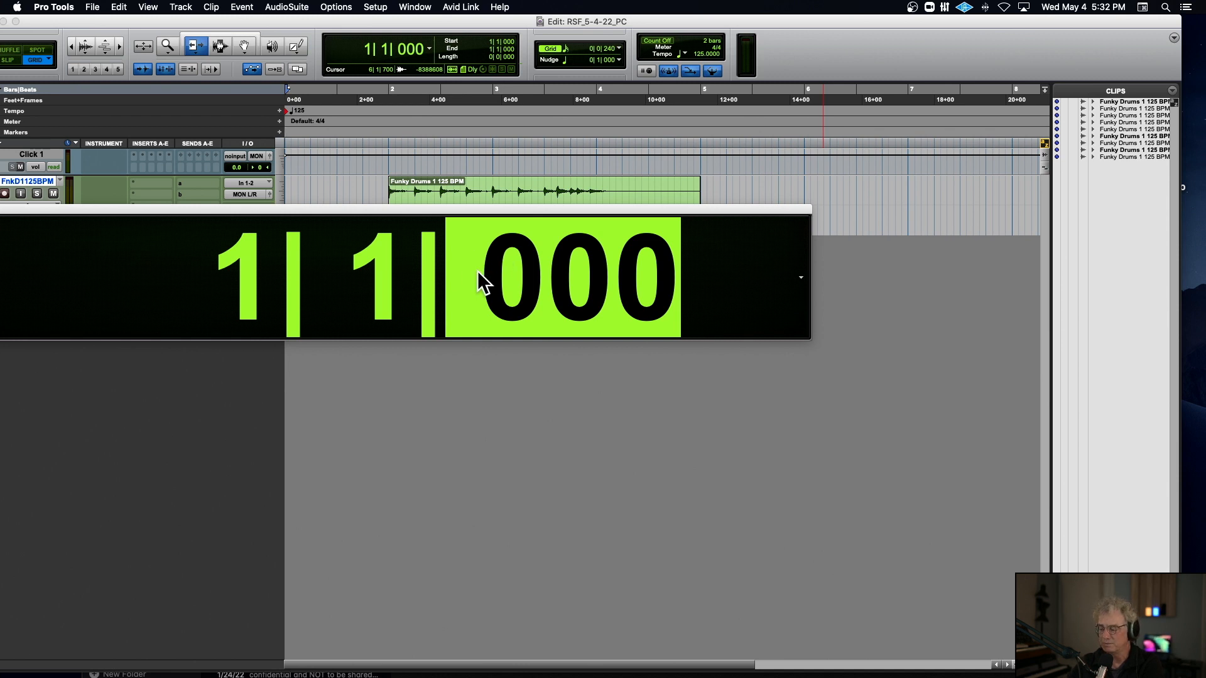
pyautogui.write('960')
pyautogui.press('Return')
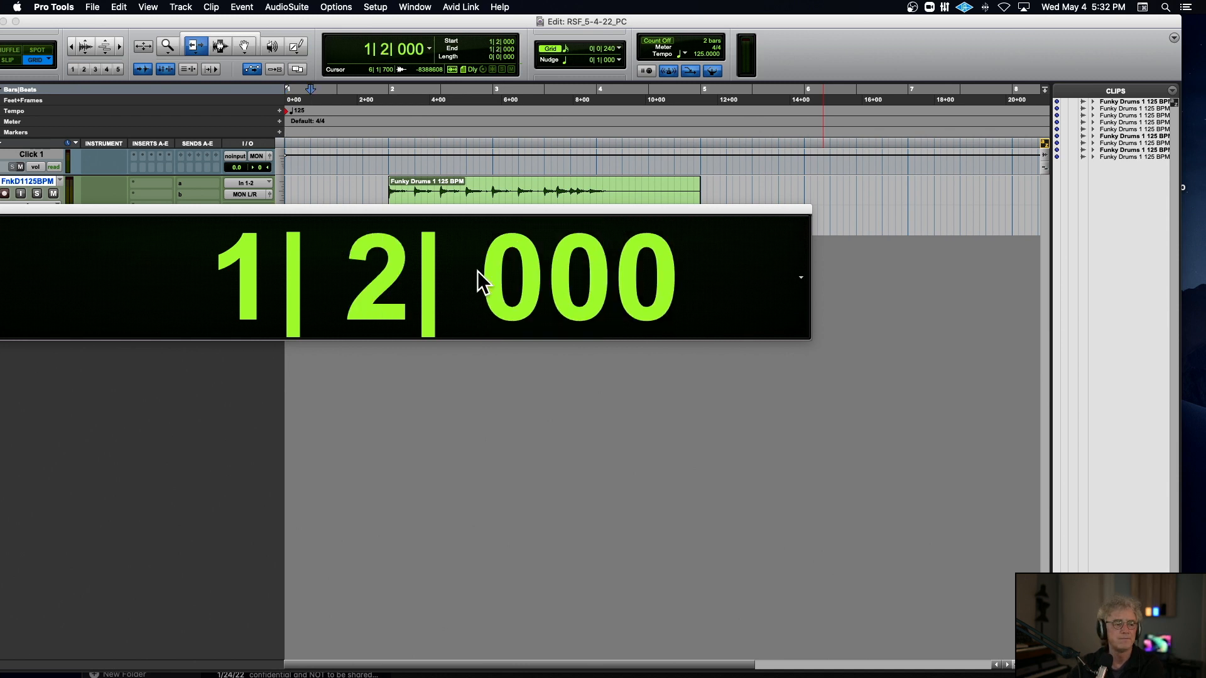
# Set the tick value in the Big Counter to 959, moving the edit cursor to 1|2|959
pyautogui.click(500, 268)
pyautogui.write('9')
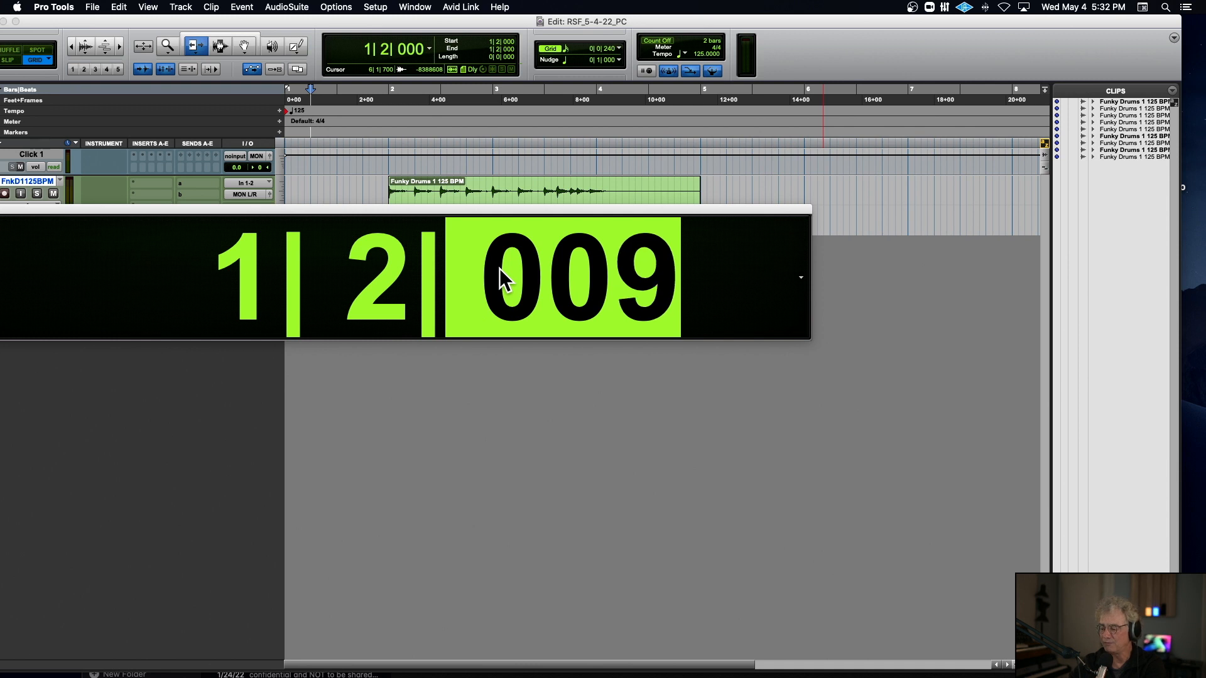
pyautogui.write('59')
pyautogui.press('Return')
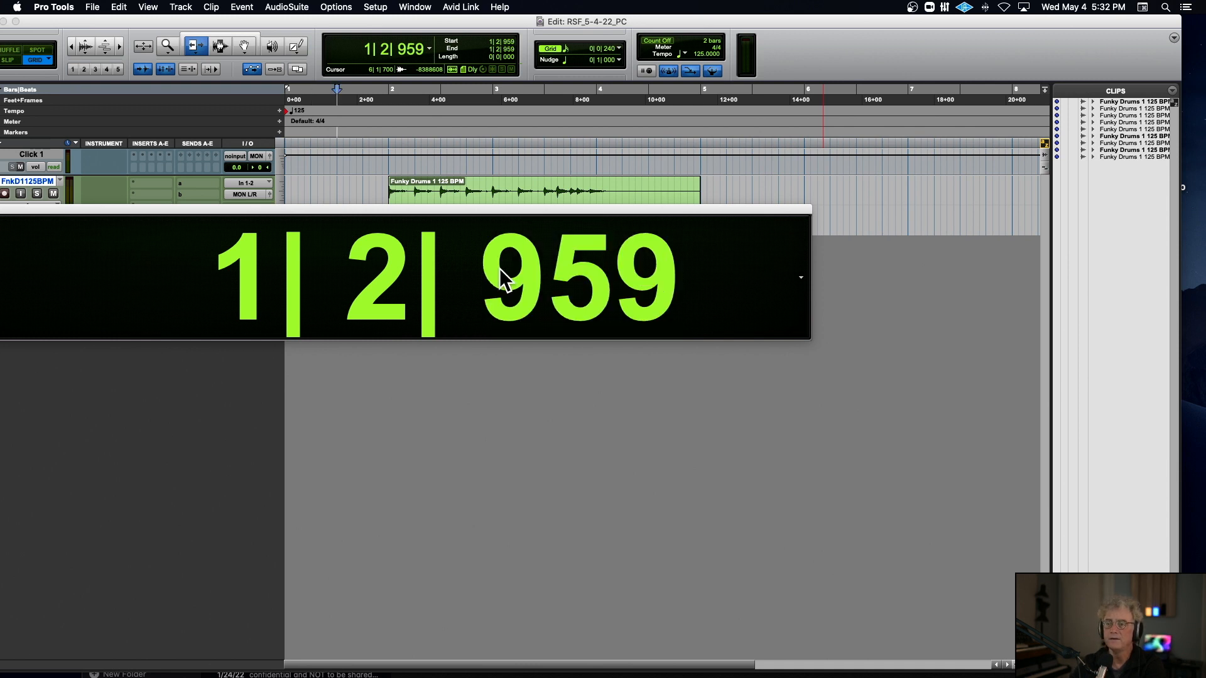
# Set the Big Counter's beat to 1 and ticks to 959, moving the edit cursor to 1|1|959
pyautogui.click(390, 297)
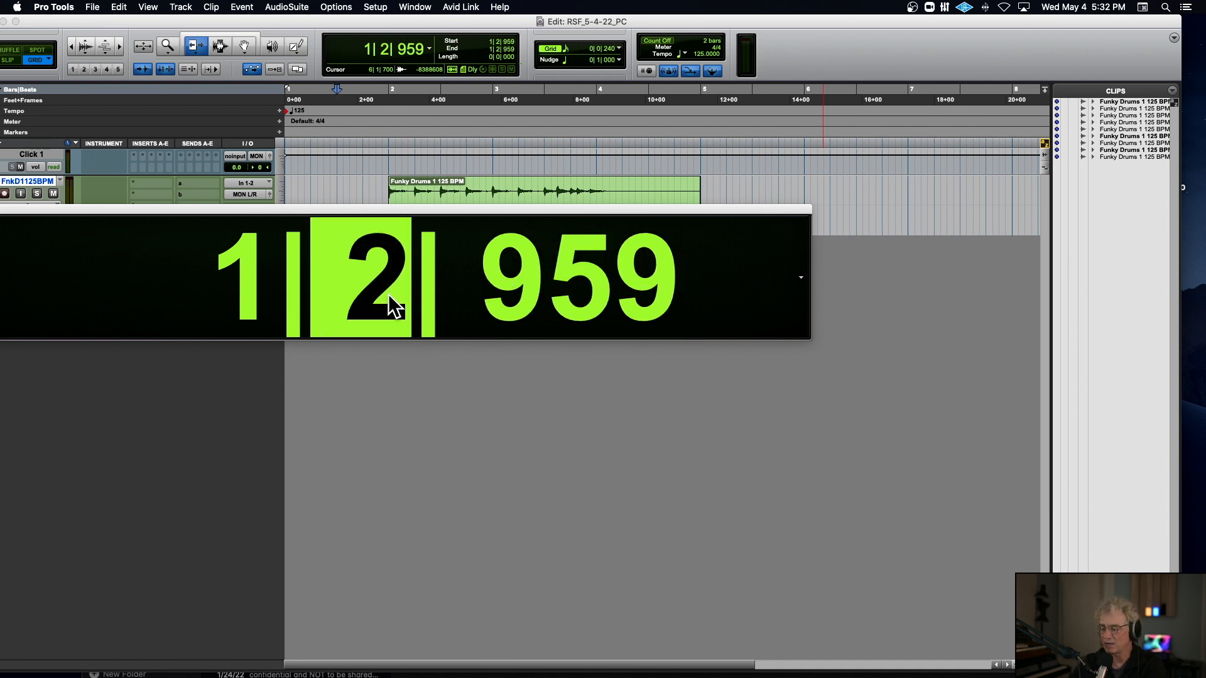
pyautogui.write('1')
pyautogui.press('Return')
pyautogui.click(531, 291)
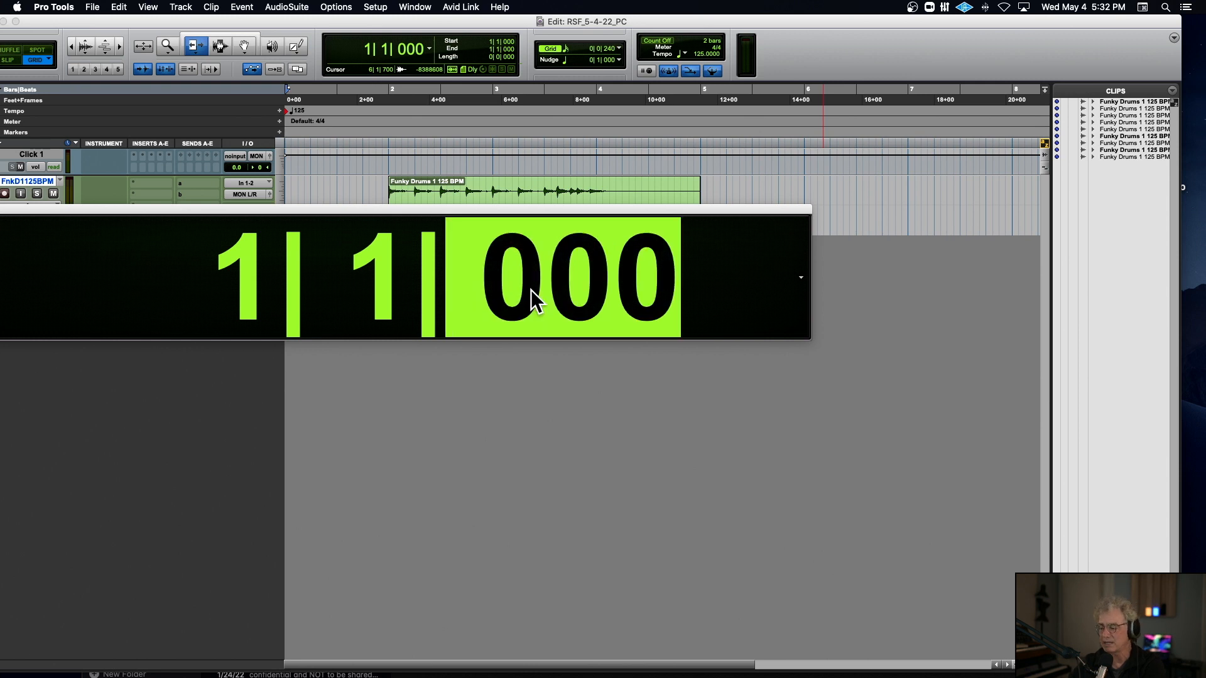
pyautogui.write('959')
pyautogui.press('Return')
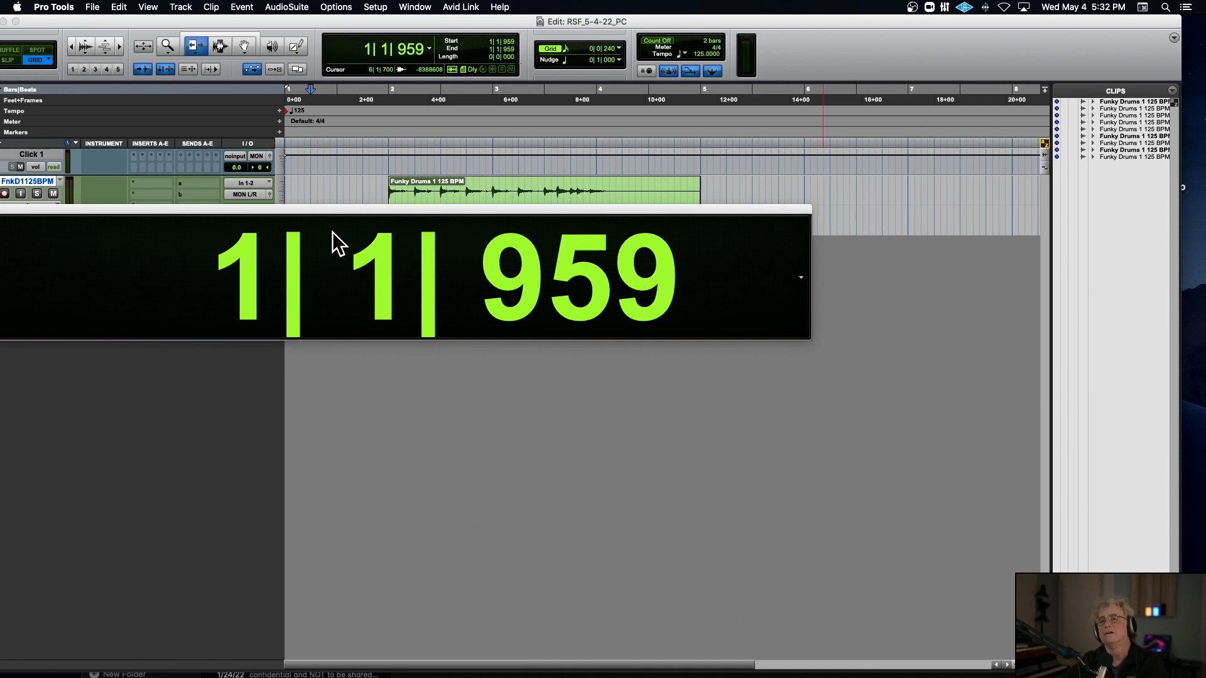
# Reposition the Big Counter and close it, leaving the Edit window open and moved slightly lower
pyautogui.press('super+w')
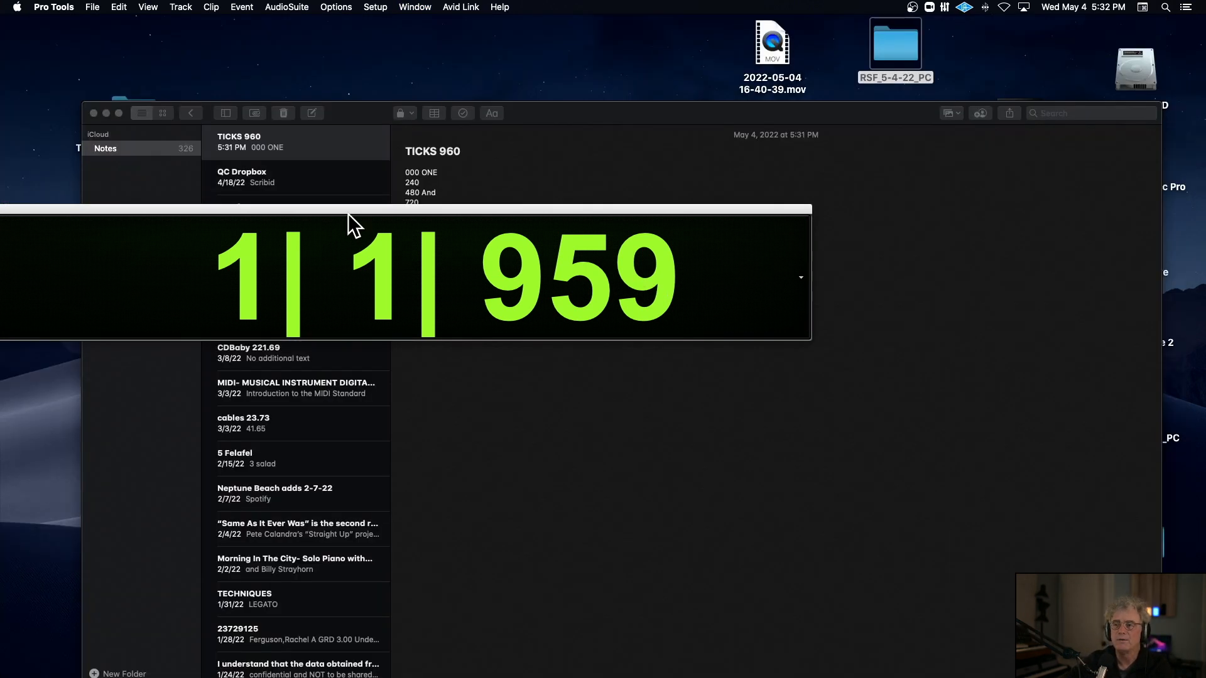
pyautogui.moveTo(525, 209); pyautogui.dragTo(699, 211)
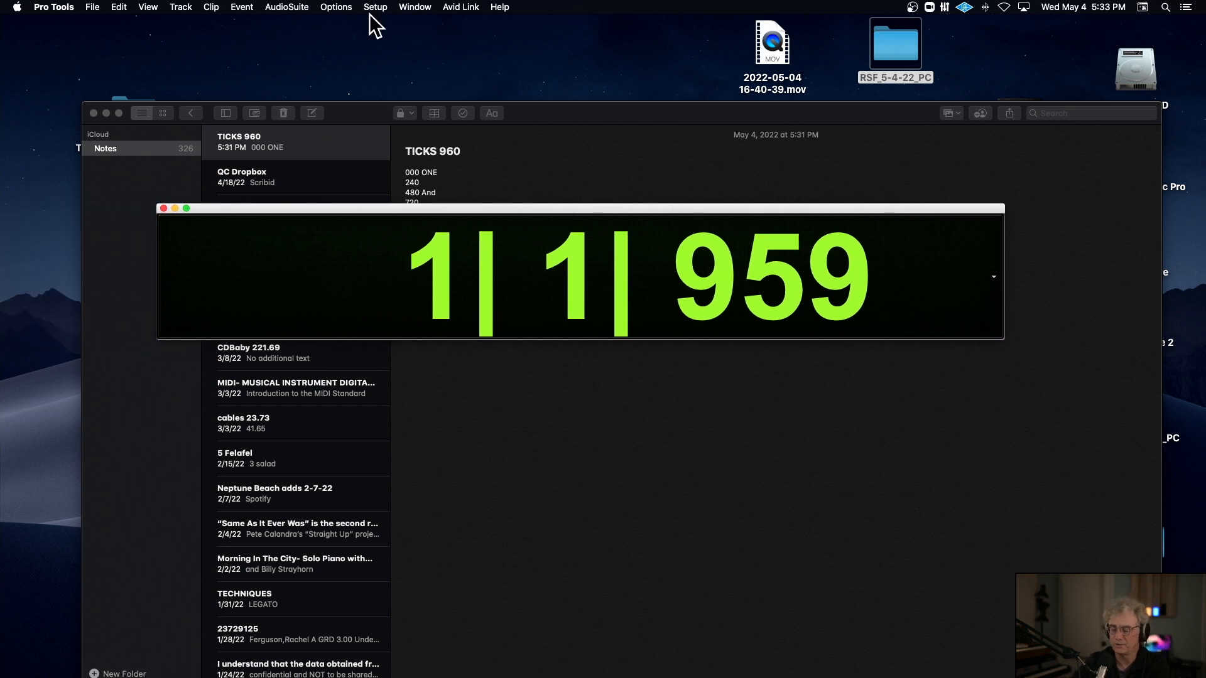
pyautogui.press('super+equal')
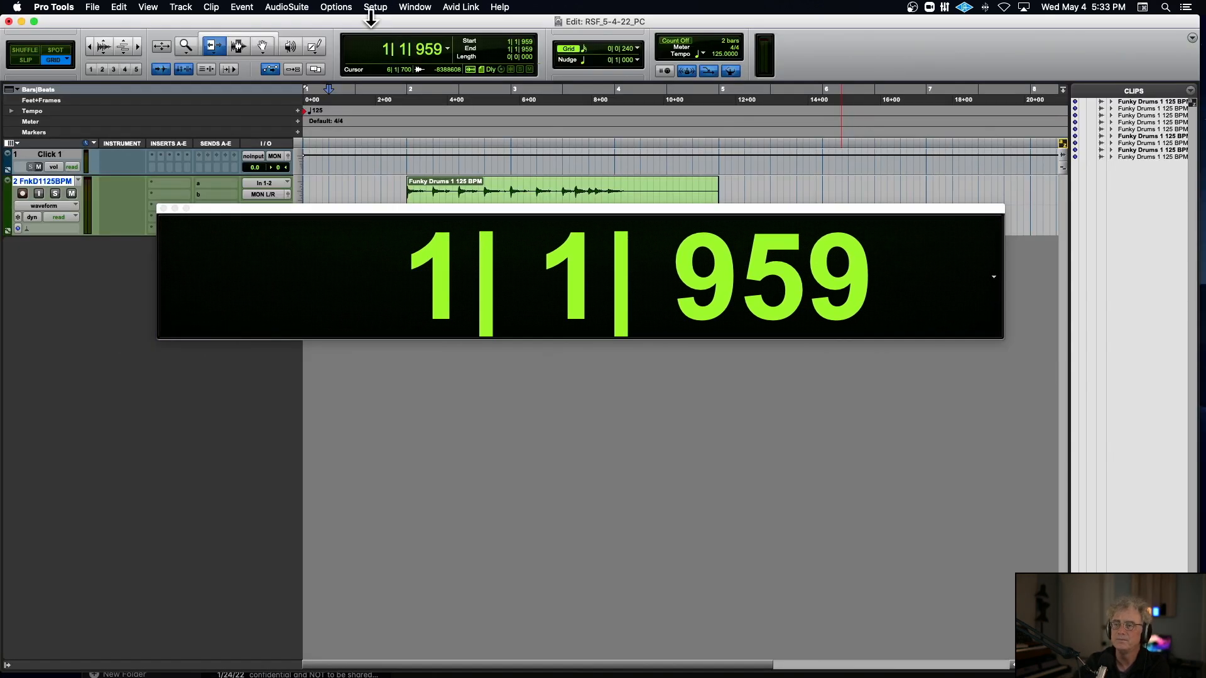
pyautogui.click(163, 209)
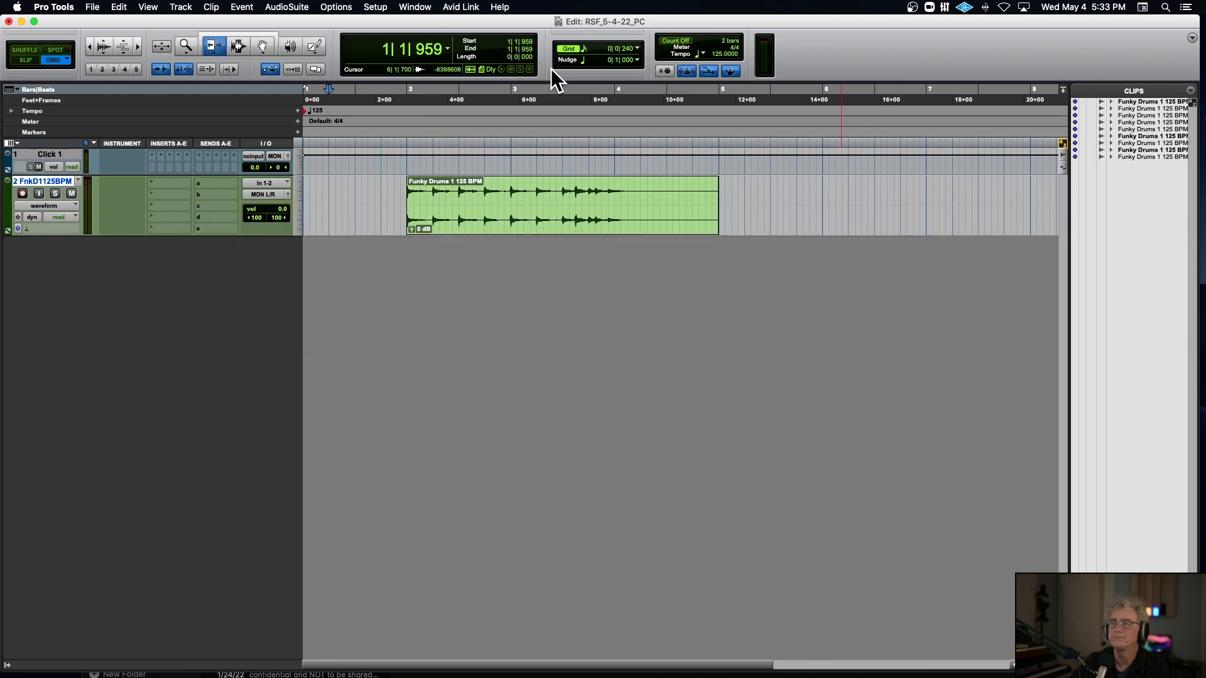
pyautogui.moveTo(495, 26); pyautogui.dragTo(495, 48)
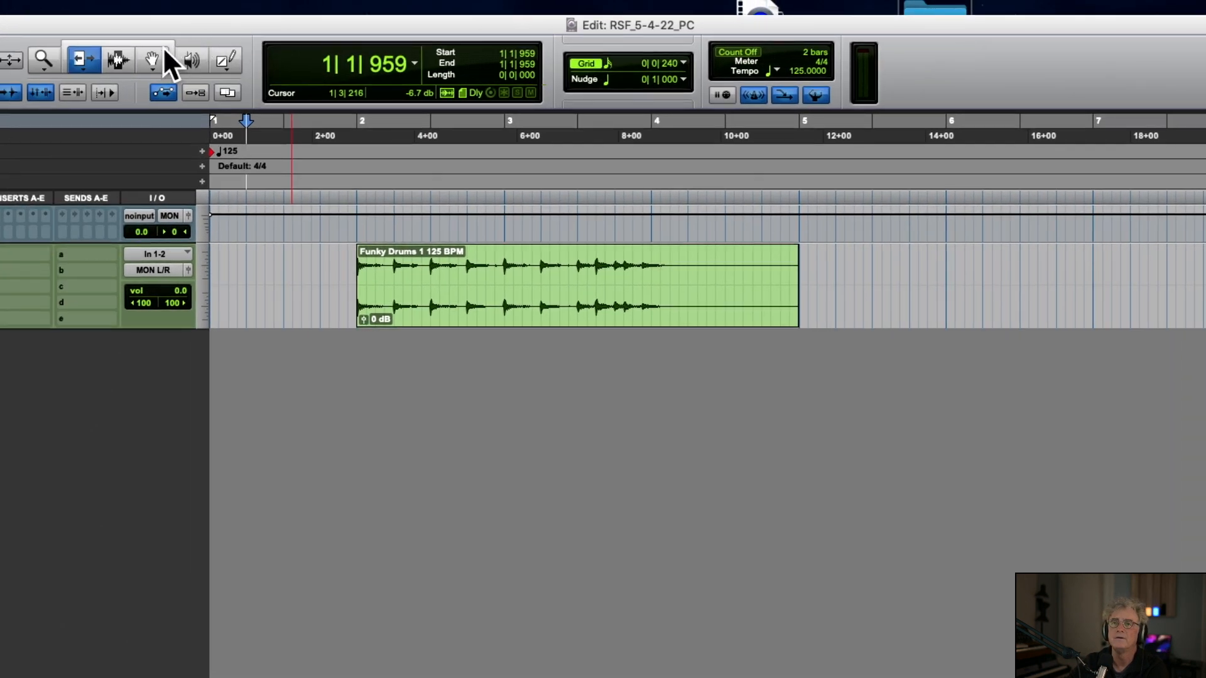
# Select the stretch of the Funky Drums clip from 2|3|000 to 3|1|000 with the Selector tool
pyautogui.click(444, 291)
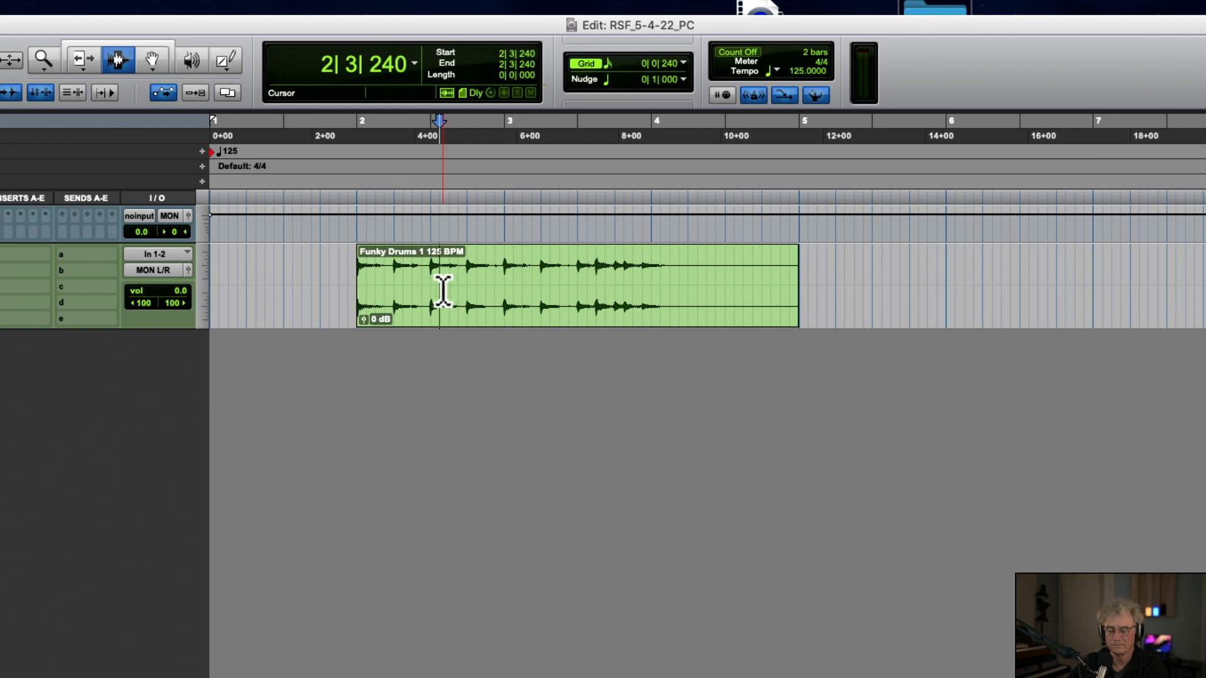
pyautogui.press('super+bracketright')
pyautogui.press('super+bracketright')
pyautogui.moveTo(699, 283); pyautogui.dragTo(999, 284)
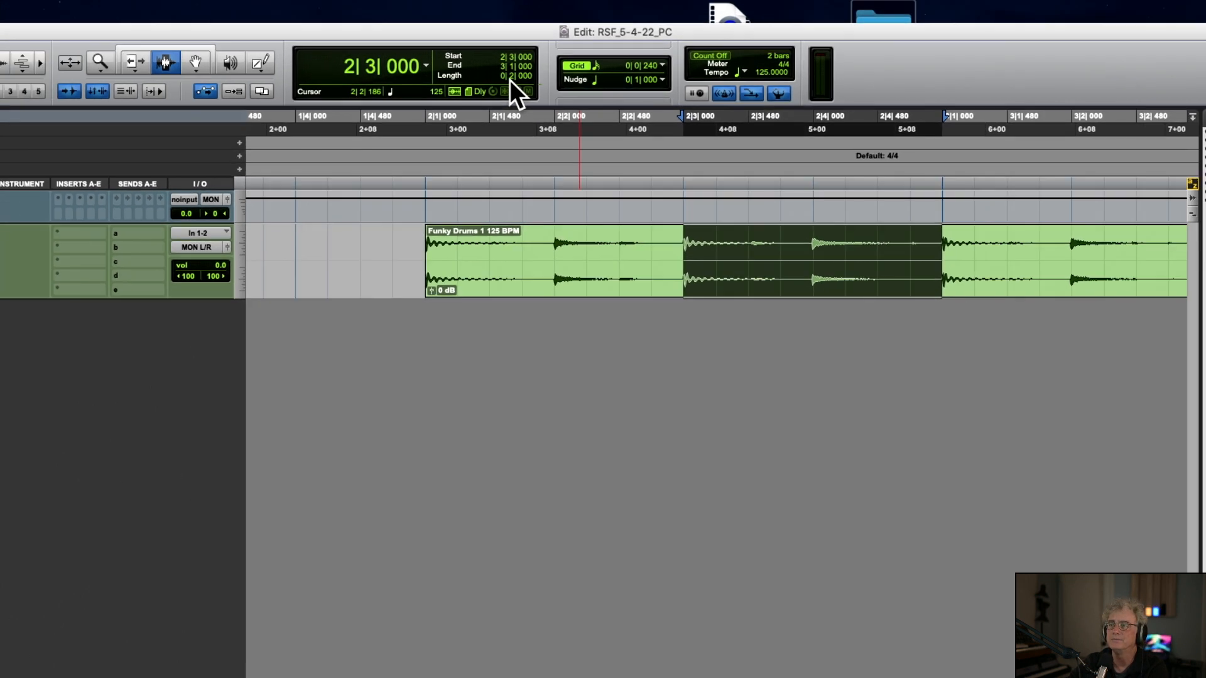
# Toggle the display of grid lines in the Edit window off and back on
pyautogui.click(582, 65)
pyautogui.click(583, 65)
pyautogui.click(583, 65)
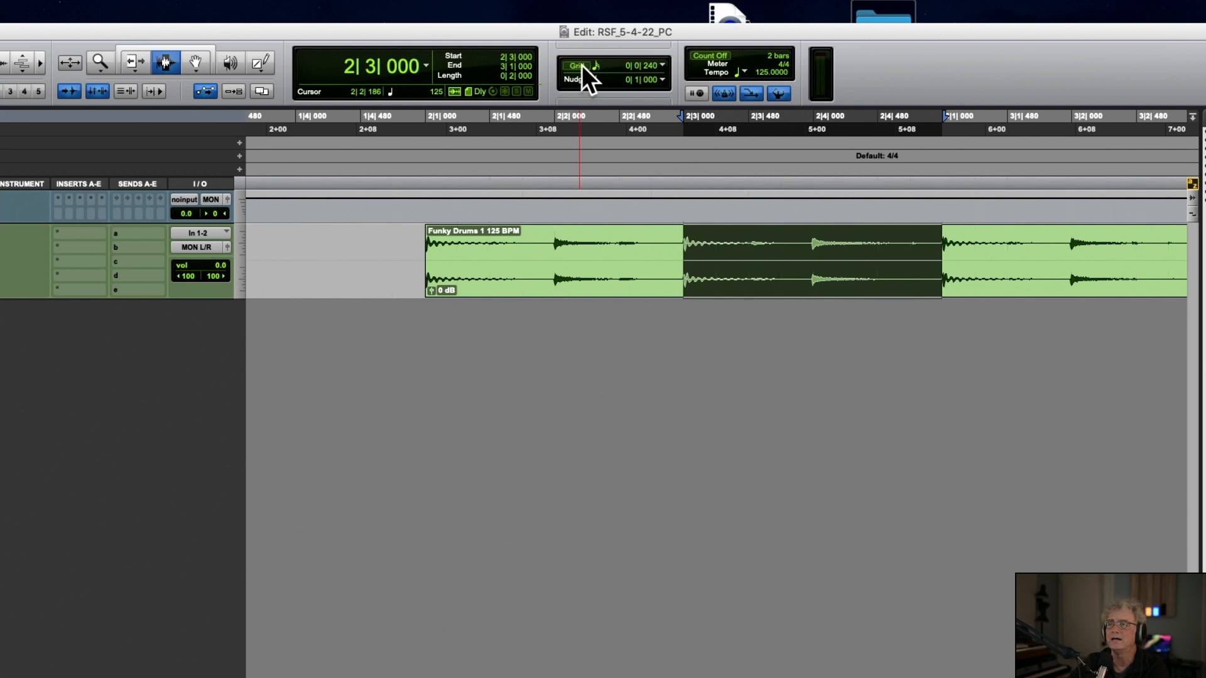
pyautogui.click(582, 65)
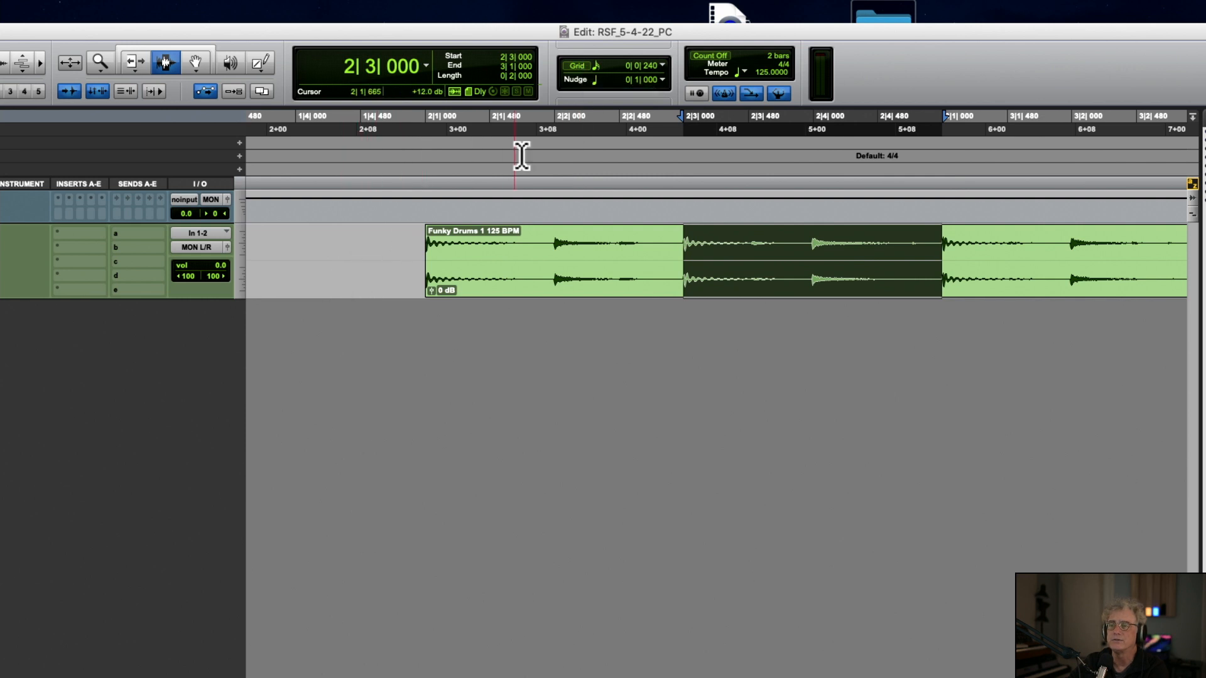
pyautogui.click(582, 65)
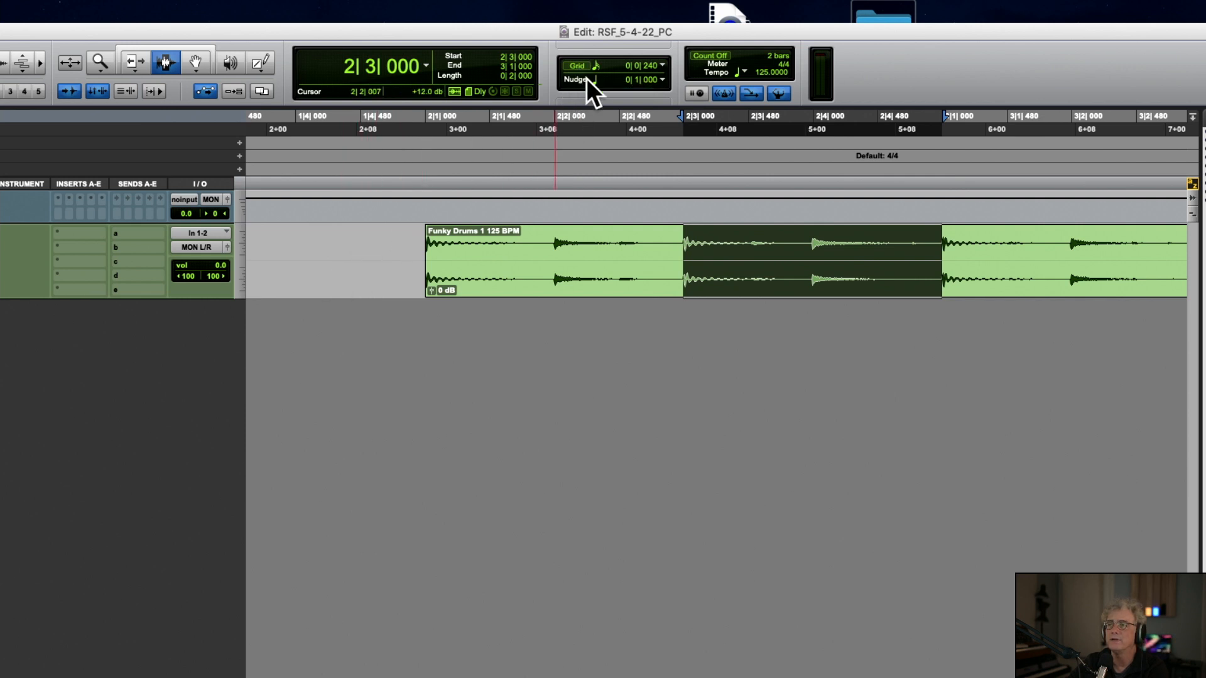
pyautogui.click(582, 66)
# Try grid values of 1/2 note and 1 bar, and return the grid to 1/16 note
pyautogui.click(659, 65)
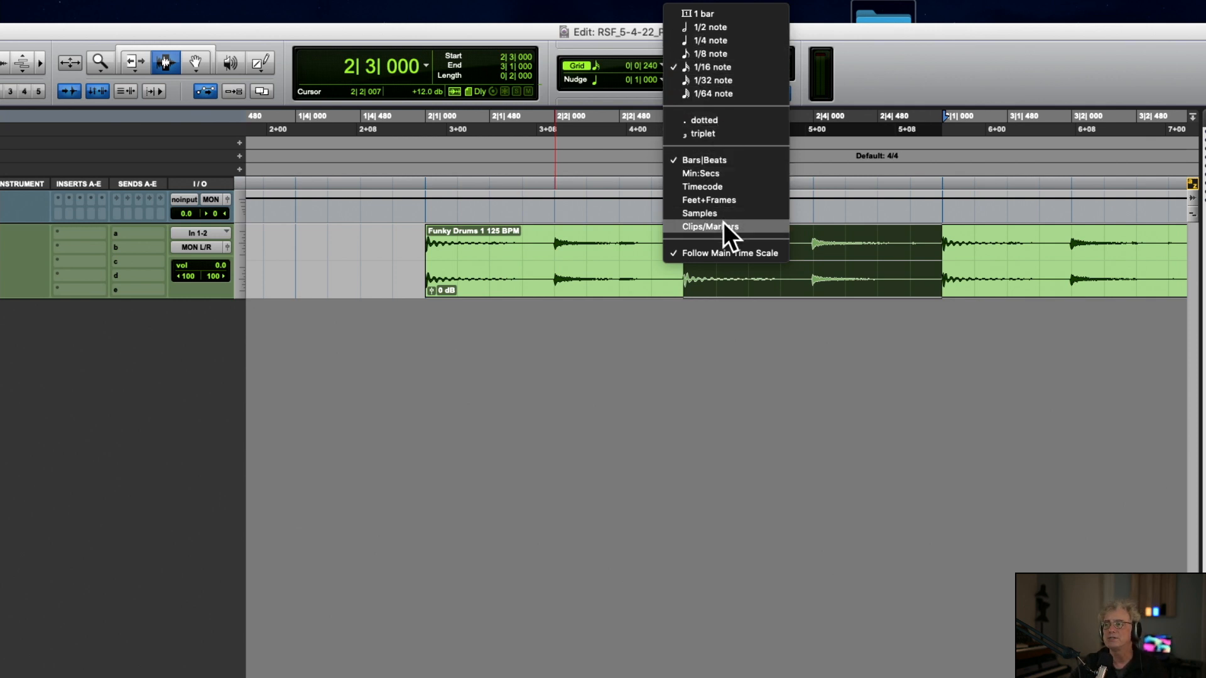
pyautogui.click(694, 29)
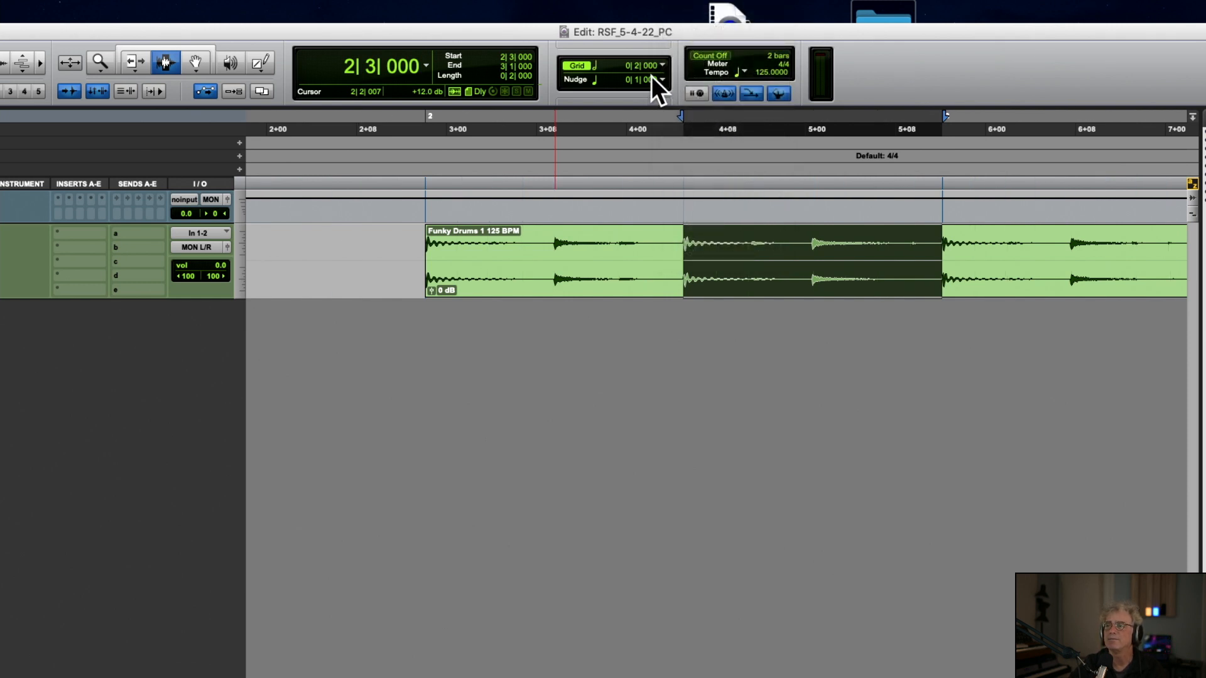
pyautogui.click(666, 64)
pyautogui.click(669, 55)
pyautogui.click(664, 65)
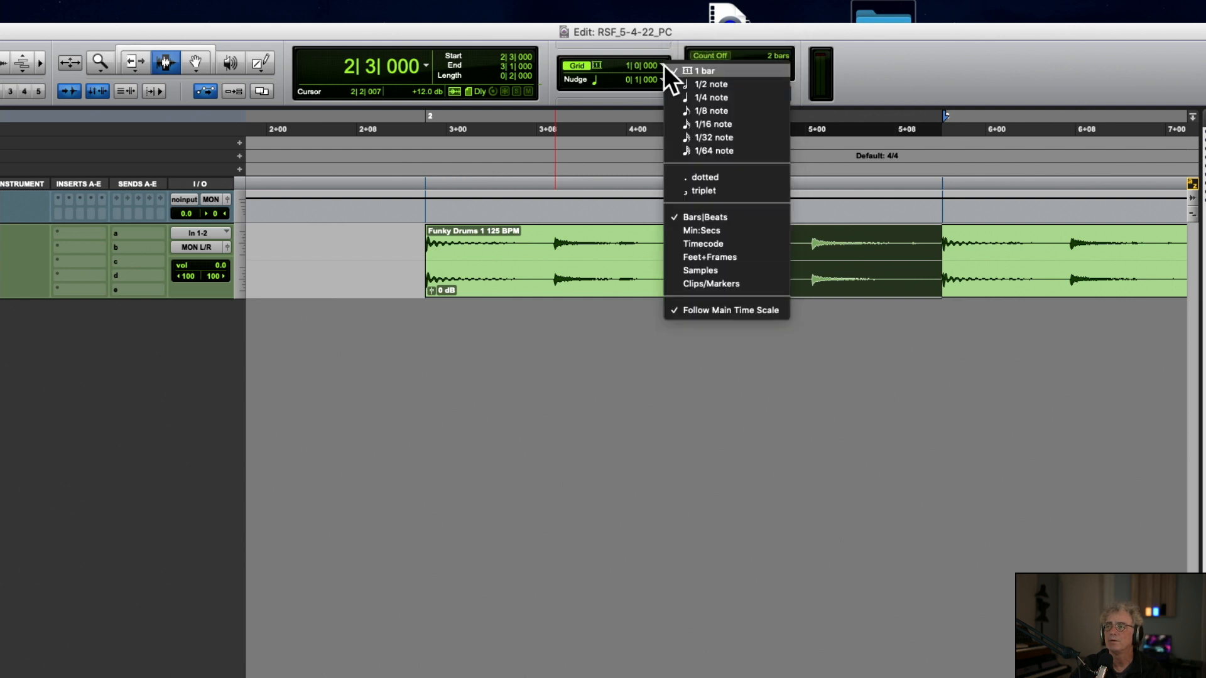
pyautogui.click(708, 122)
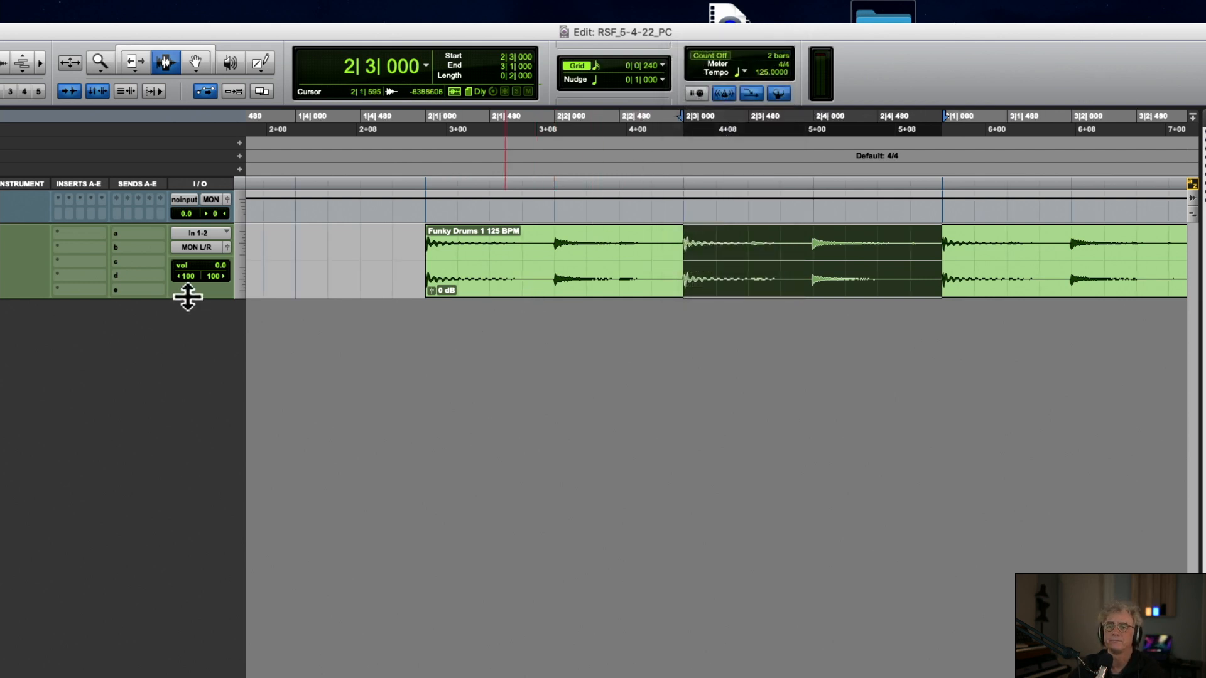
# Increase the drum track's height until its waveform nearly fills the Edit window
pyautogui.moveTo(187, 296); pyautogui.dragTo(181, 621)
pyautogui.hscroll(1, 650, 237)
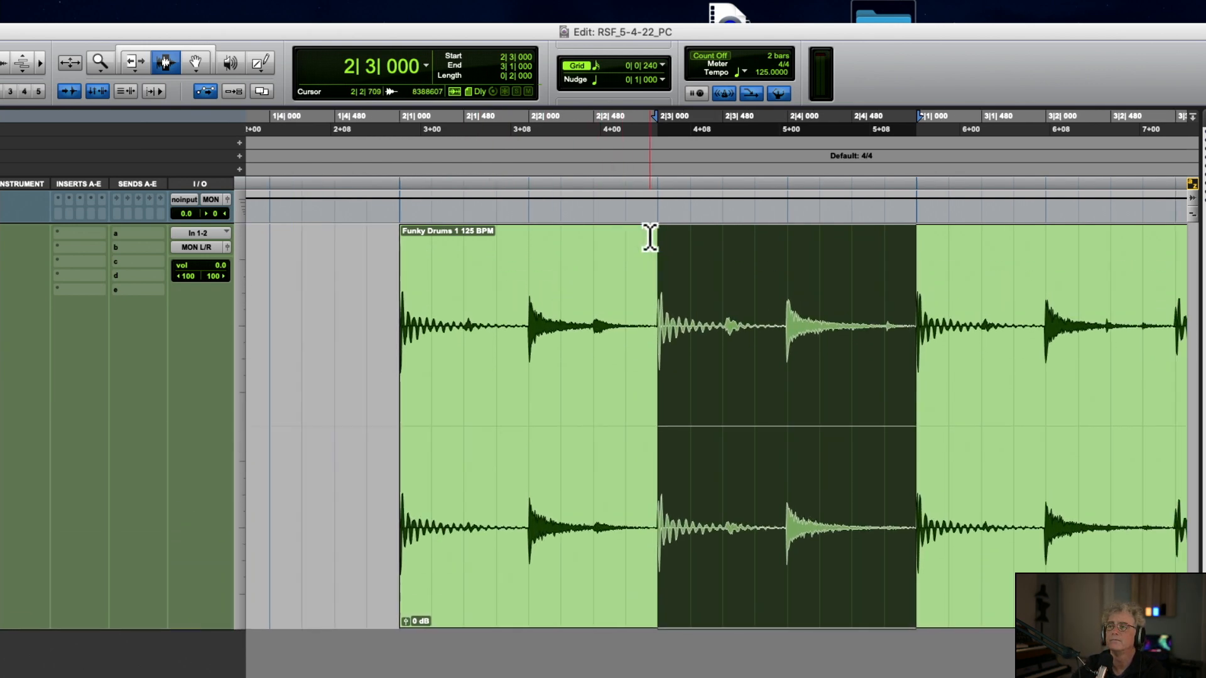
# Delete the Funky Drums 1 125 BPM clip from the drum track
pyautogui.hscroll(10, 650, 237)
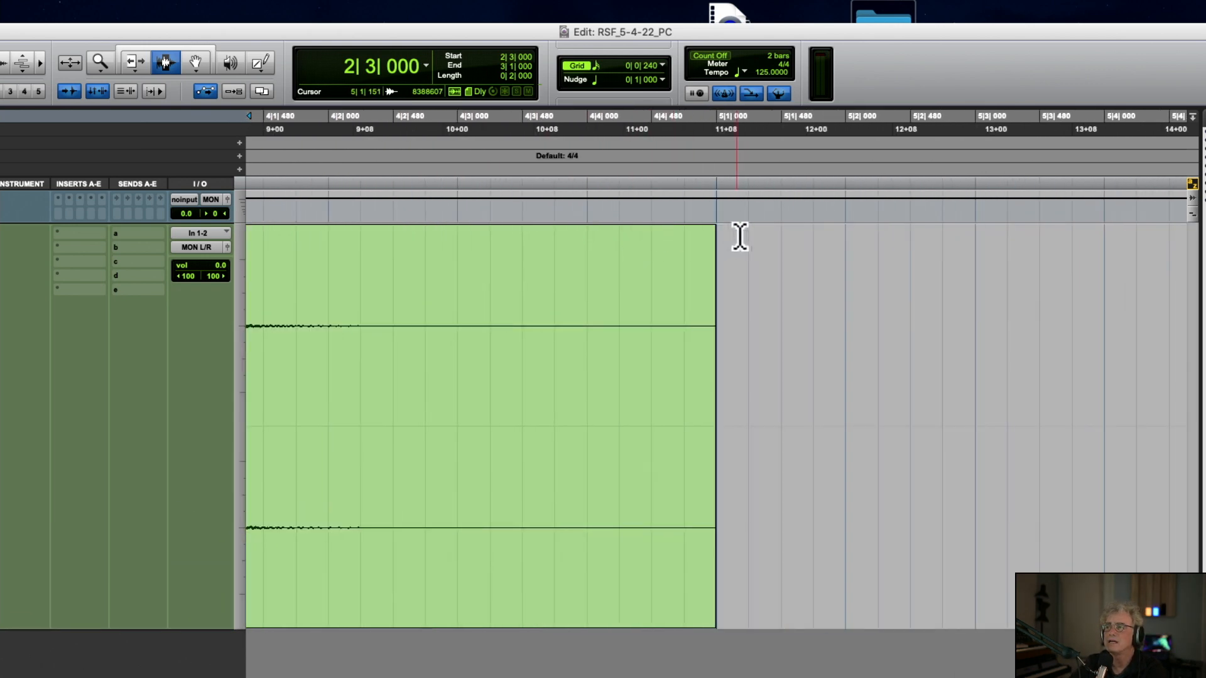
pyautogui.click(716, 288)
pyautogui.hscroll(-2, 714, 289)
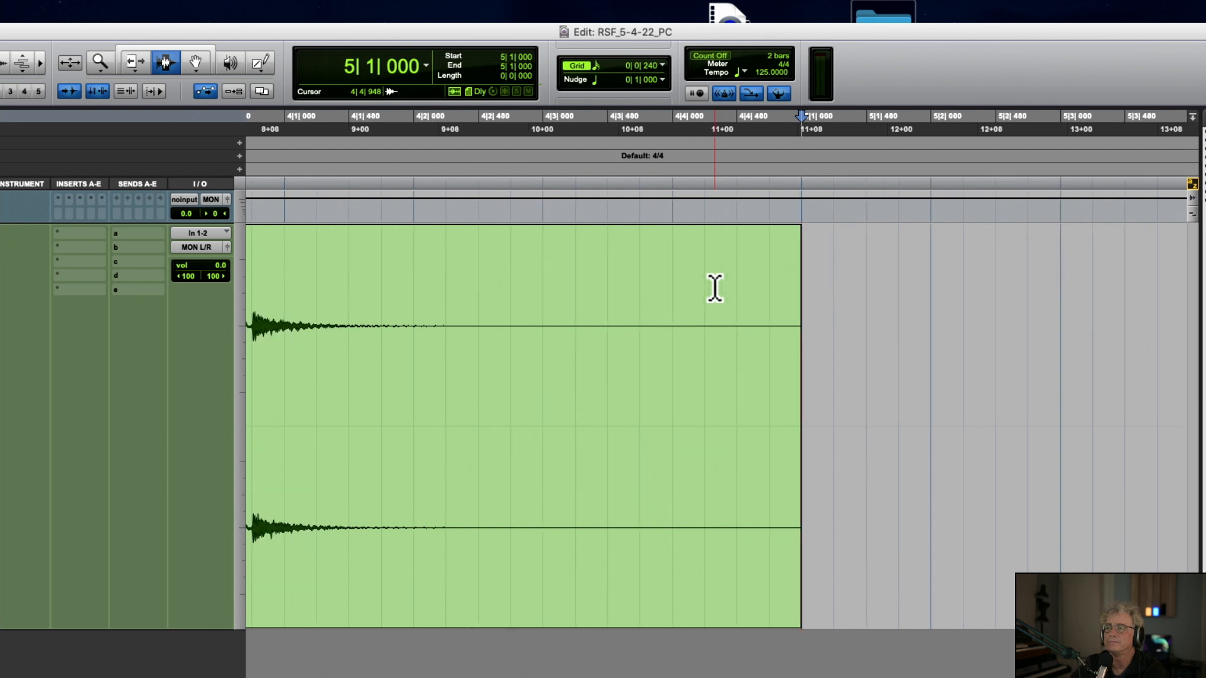
pyautogui.hscroll(-1, 715, 288)
pyautogui.doubleClick(700, 288)
pyautogui.press('Delete')
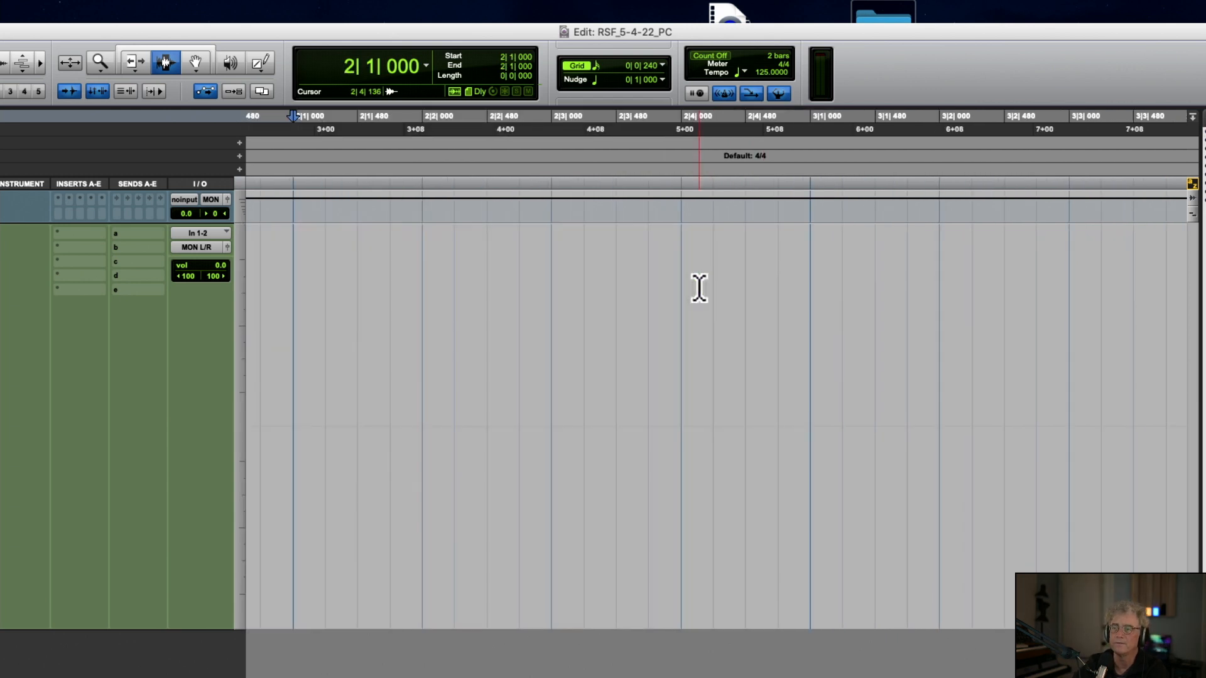
# Return to the session start and place the insertion point on successive grid lines in bar 1, ending at 1|2|720
pyautogui.hscroll(-10, 699, 288)
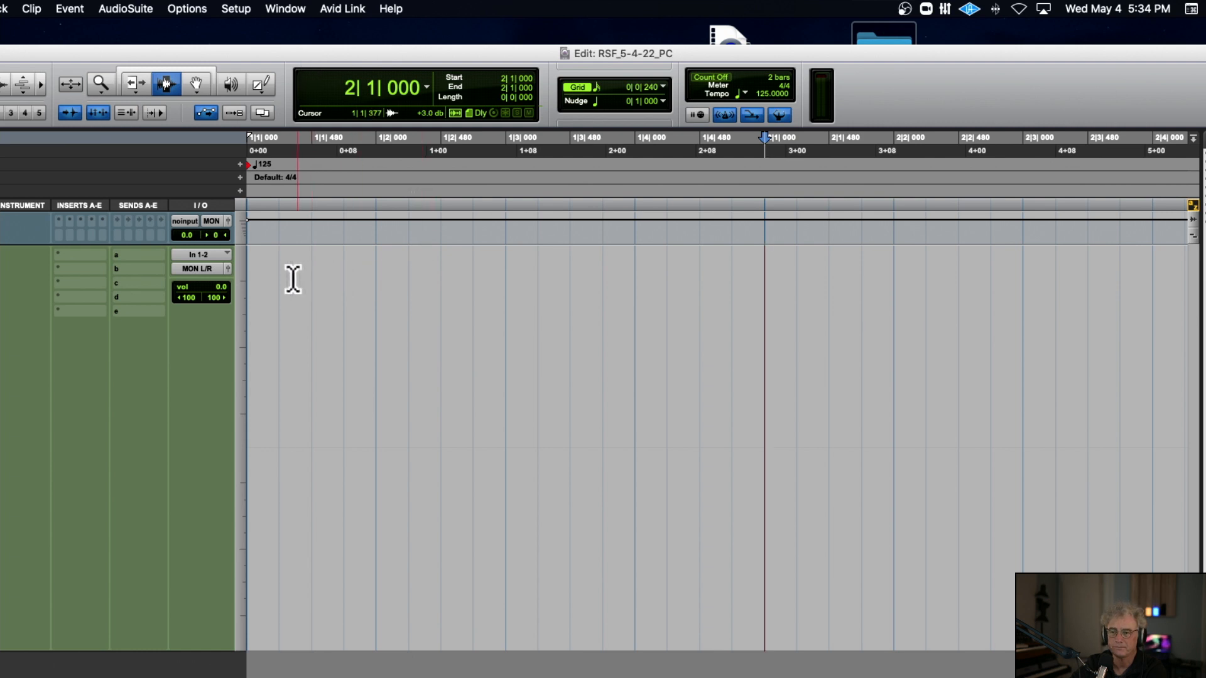
pyautogui.press('Return')
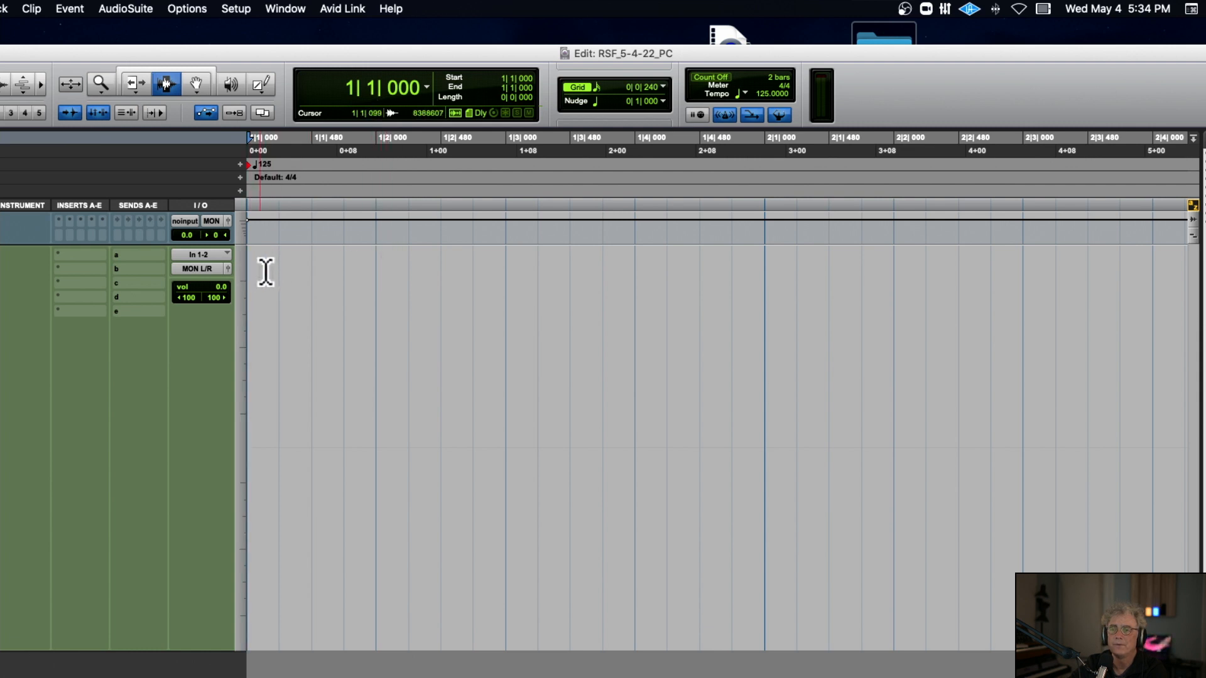
pyautogui.click(375, 266)
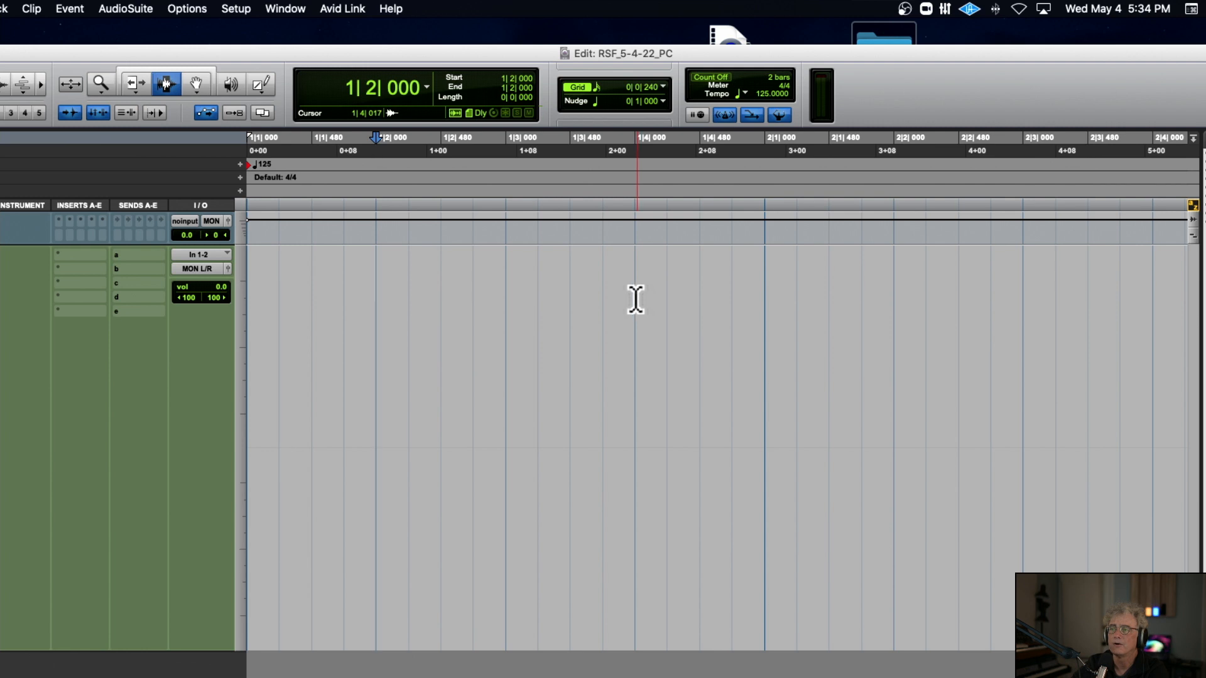
pyautogui.click(409, 354)
pyautogui.click(440, 349)
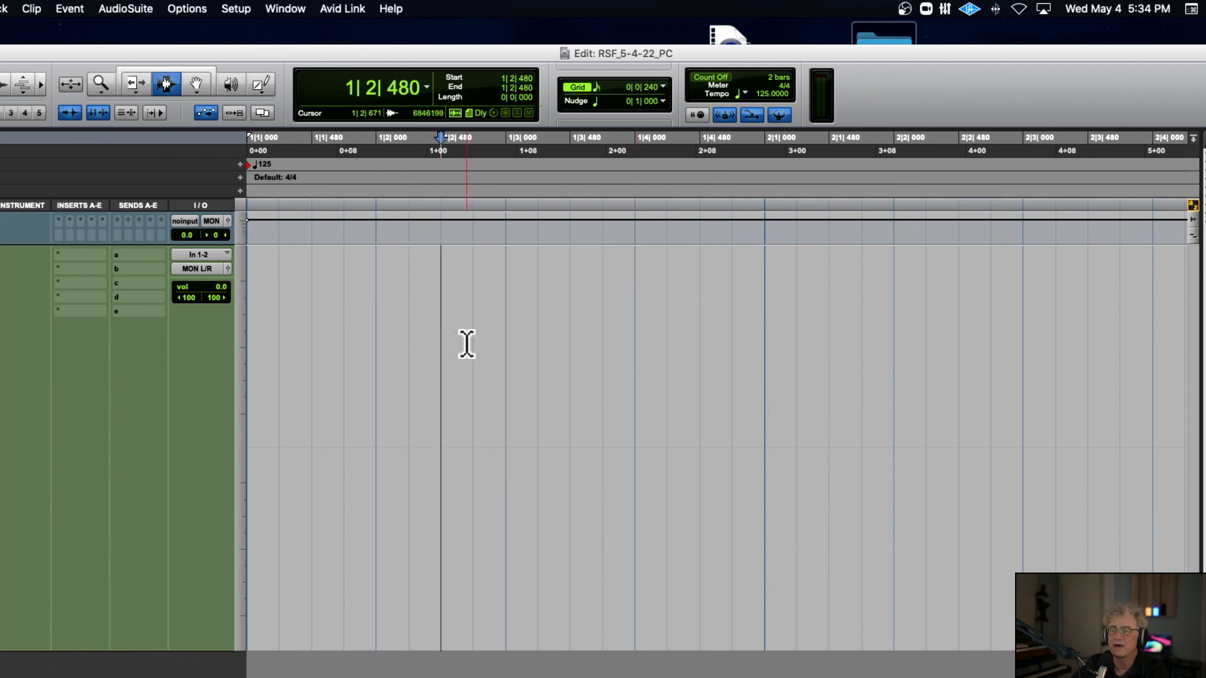
pyautogui.click(467, 343)
# Select bar 2 on the drum track, from 2|1|000 to 3|1|000, and reduce the selection to an insertion point at 2|1|000
pyautogui.press('r')
pyautogui.press('r')
pyautogui.press('r')
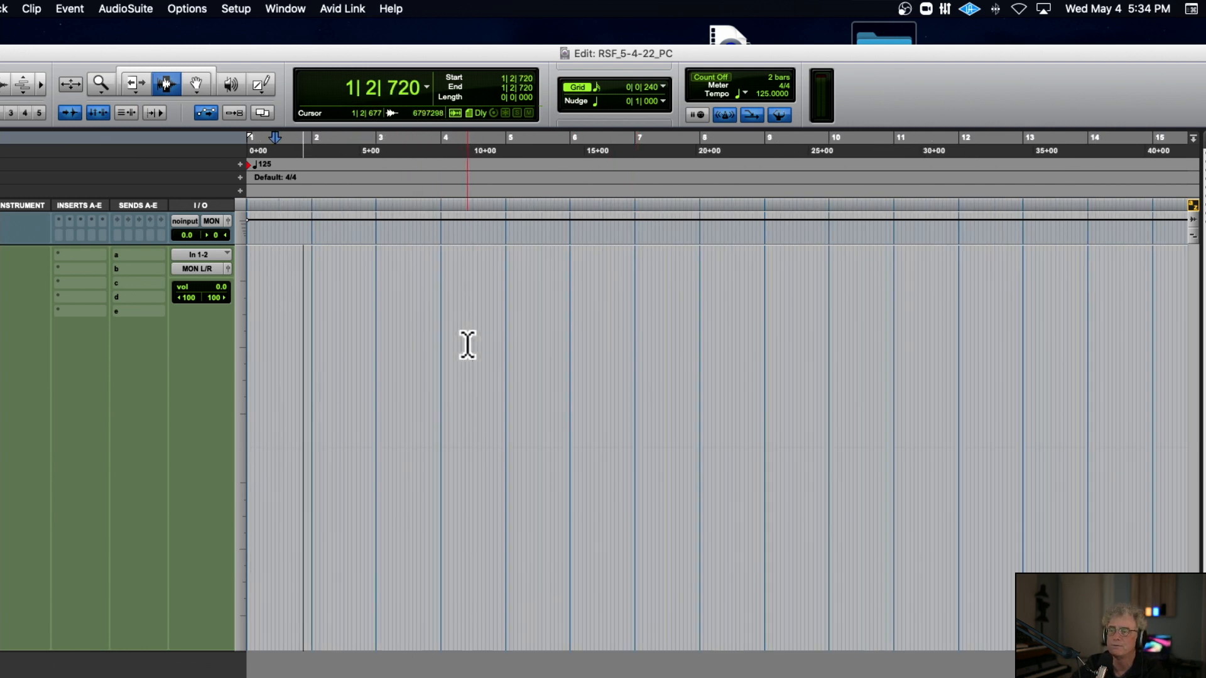
pyautogui.press('t')
pyautogui.press('r')
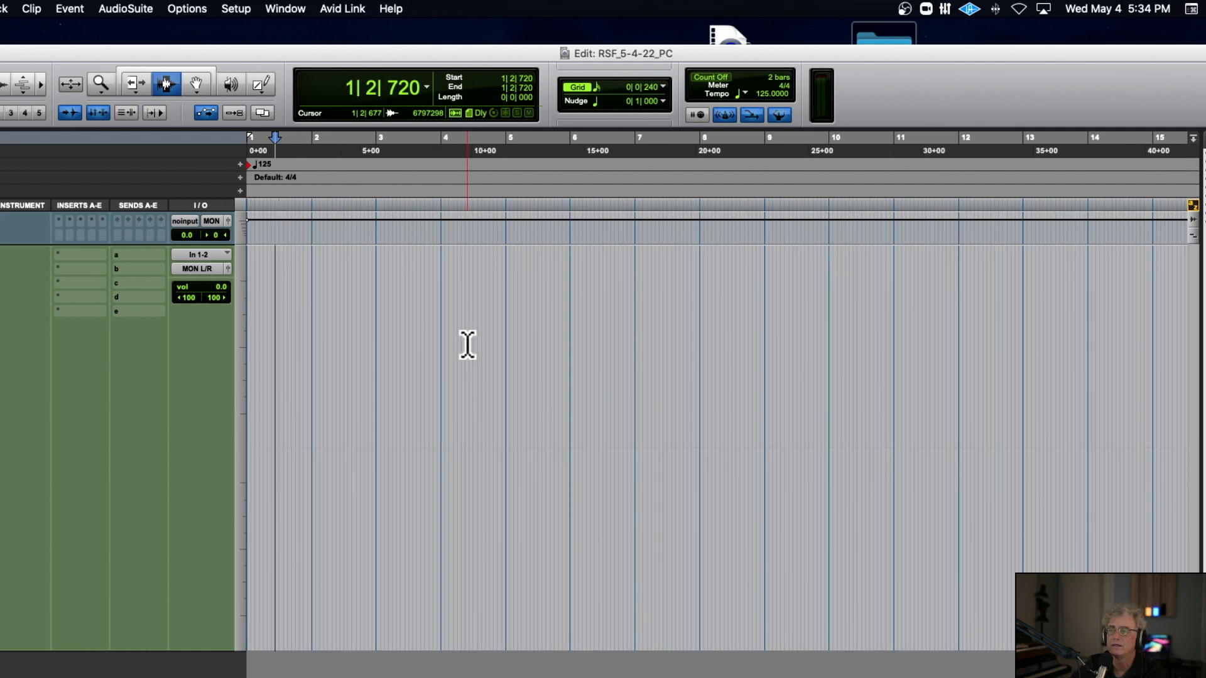
pyautogui.press('t')
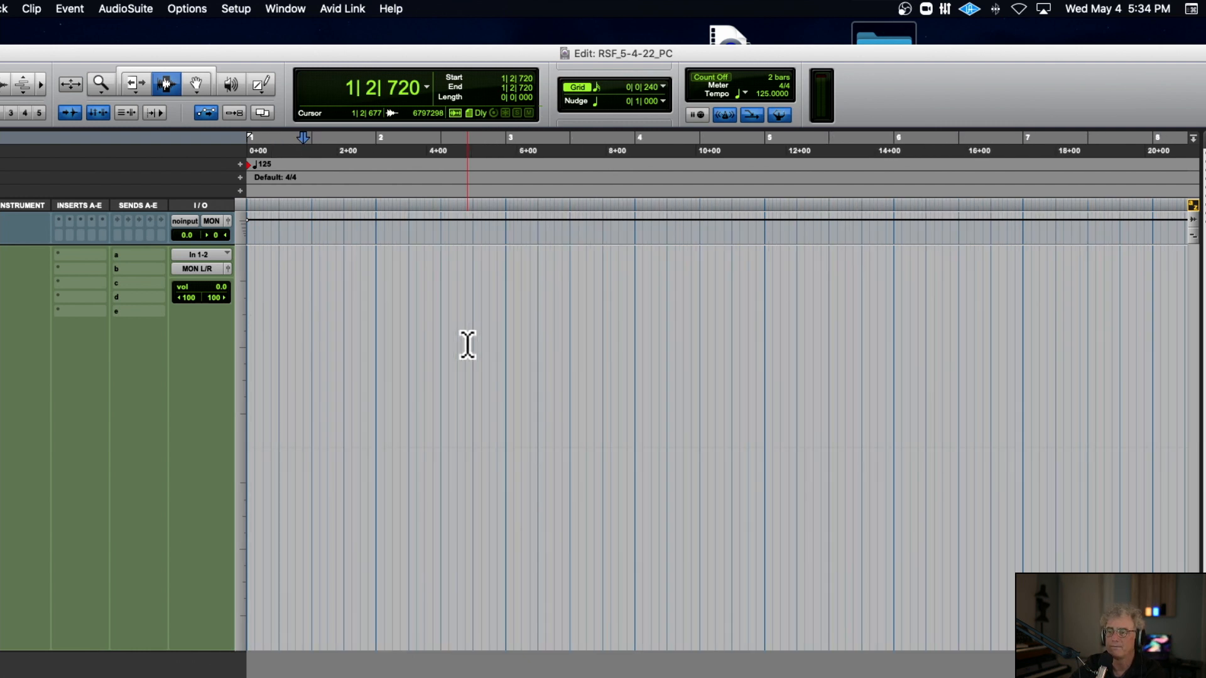
pyautogui.moveTo(377, 343); pyautogui.dragTo(504, 341)
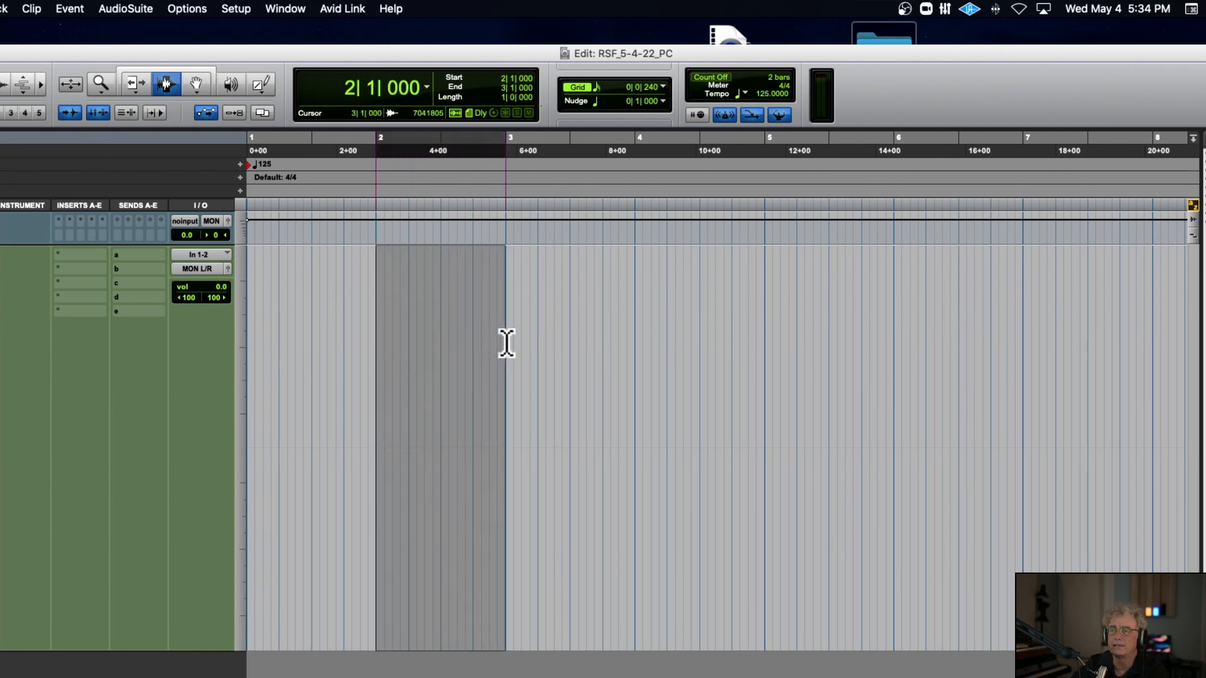
pyautogui.click(374, 325)
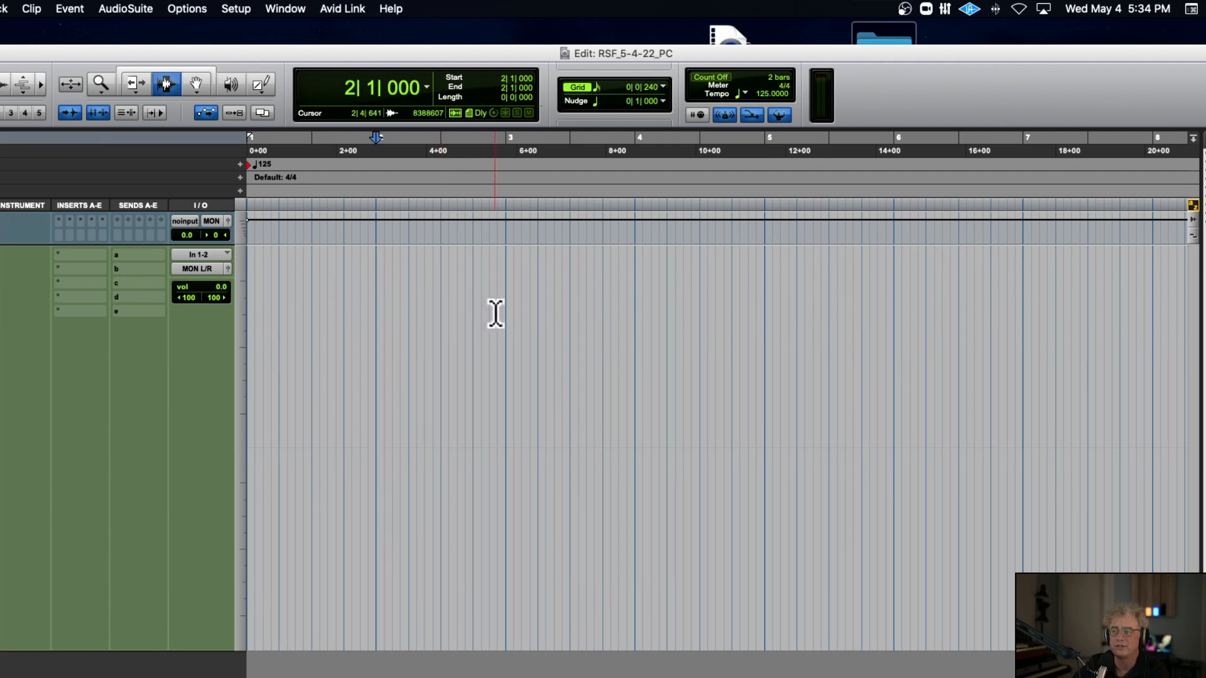
# Try to make a selection and set the insertion point exactly at the start of bar 25 in a zoomed-out timeline
pyautogui.press('r')
pyautogui.press('r')
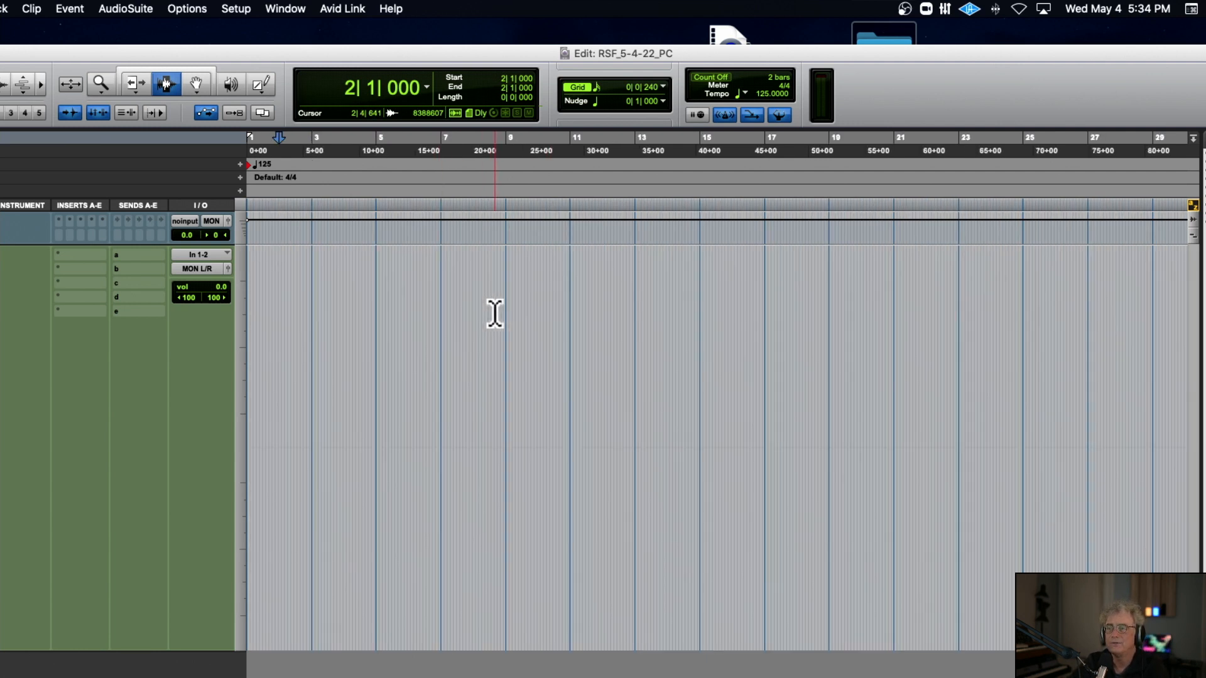
pyautogui.press('r')
pyautogui.press('r')
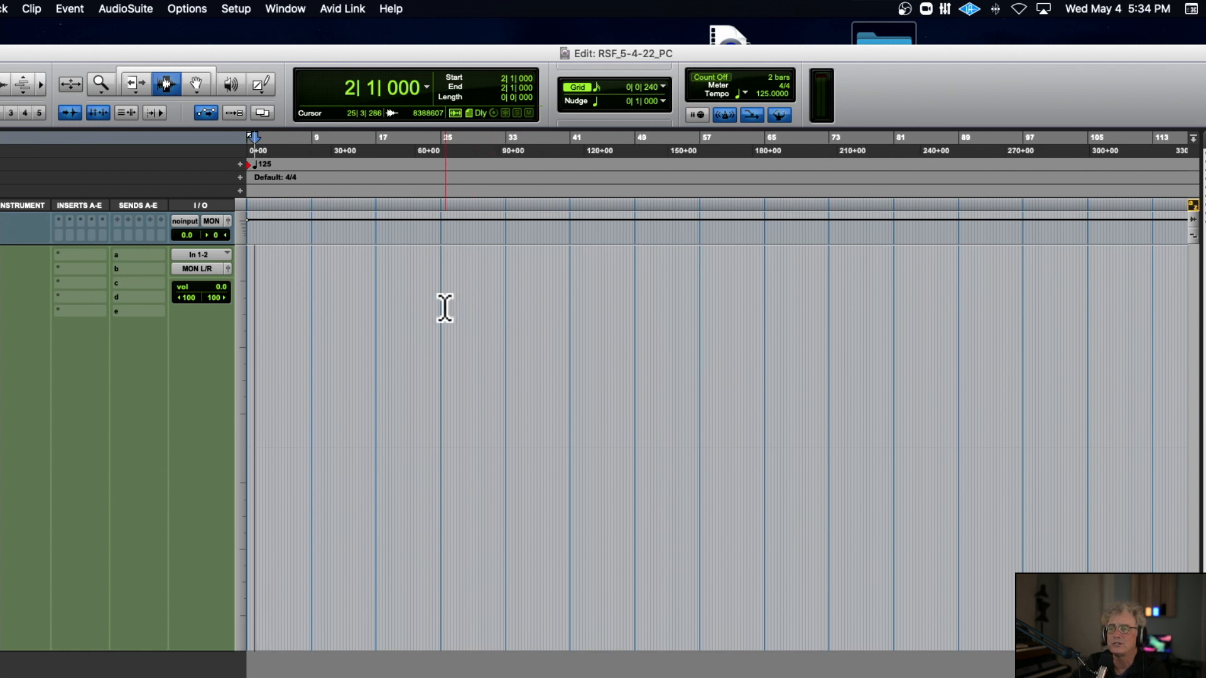
pyautogui.moveTo(439, 309); pyautogui.dragTo(468, 310)
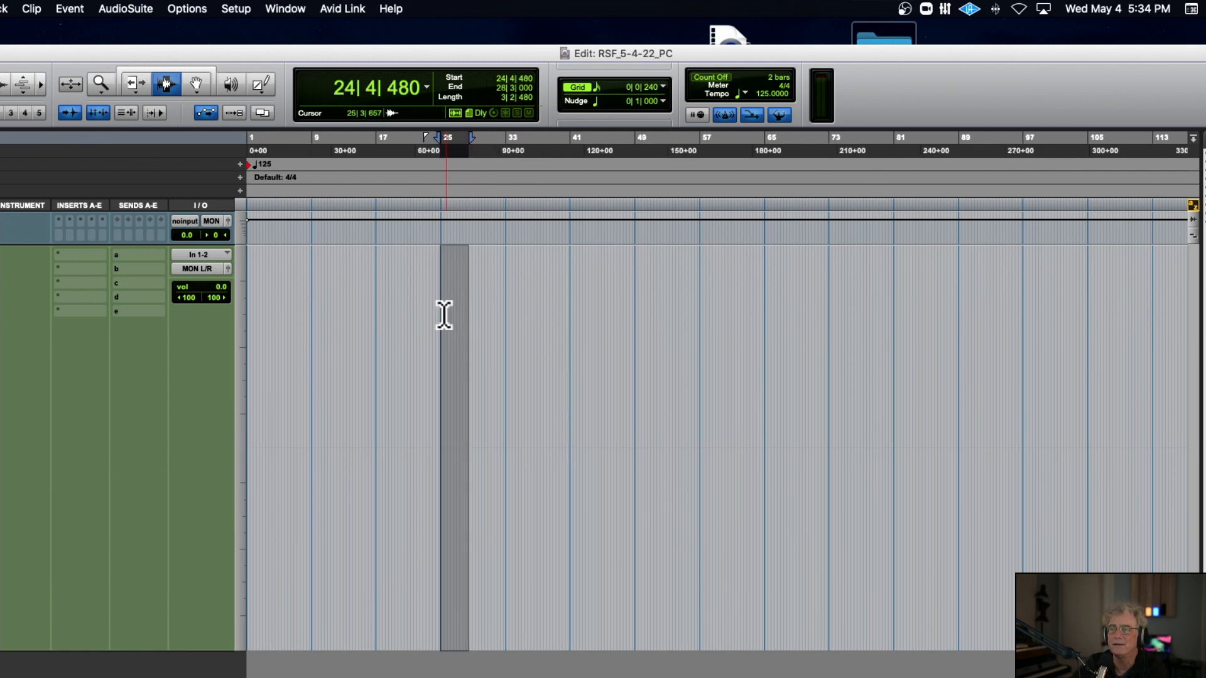
pyautogui.click(444, 318)
pyautogui.click(442, 317)
pyautogui.click(439, 318)
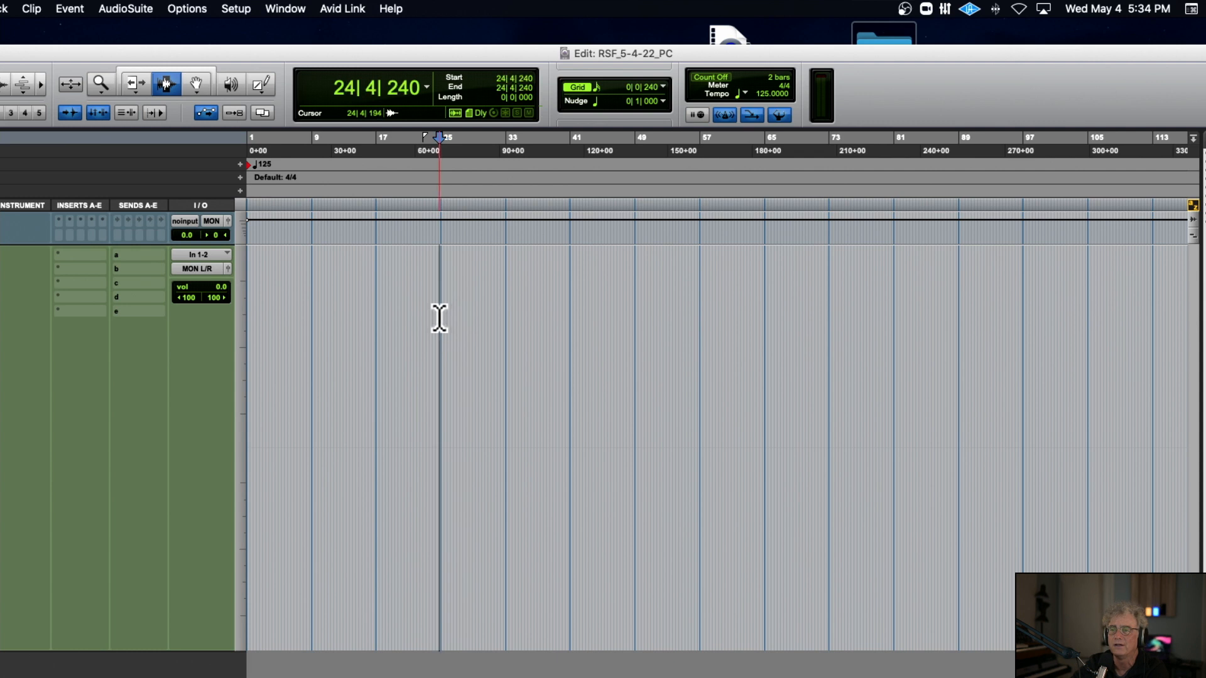
pyautogui.click(439, 318)
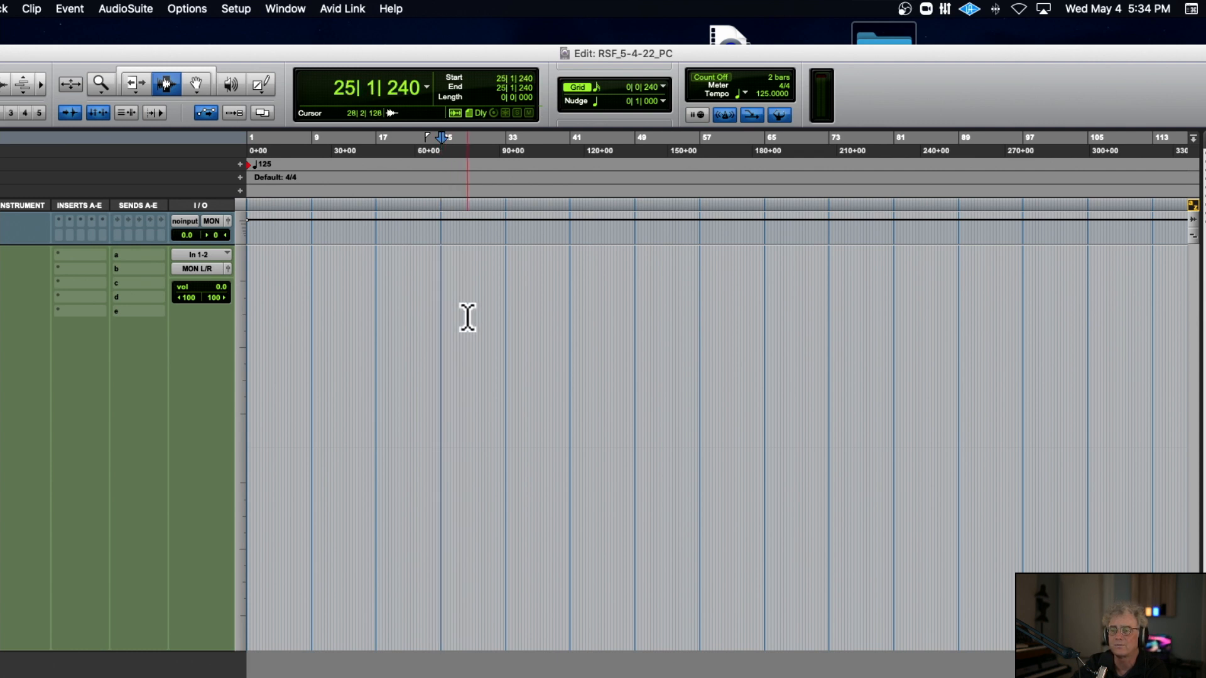
# Examine the grid spacing across the full length of the session timeline
pyautogui.press('super+bracketleft')
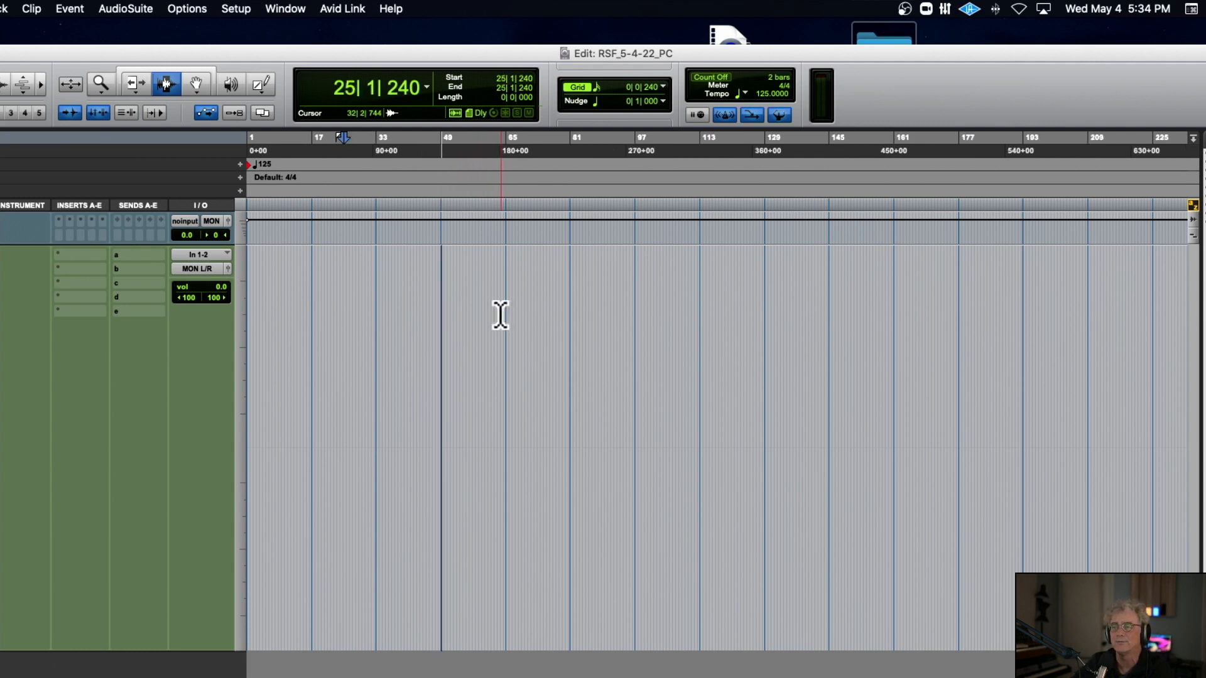
pyautogui.press('super+bracketleft')
pyautogui.press('super+bracketleft')
pyautogui.press('super+bracketleft')
pyautogui.press('super+bracketleft')
pyautogui.press('super+bracketleft')
pyautogui.press('super+bracketleft')
pyautogui.press('super+bracketleft')
pyautogui.press('super+bracketleft')
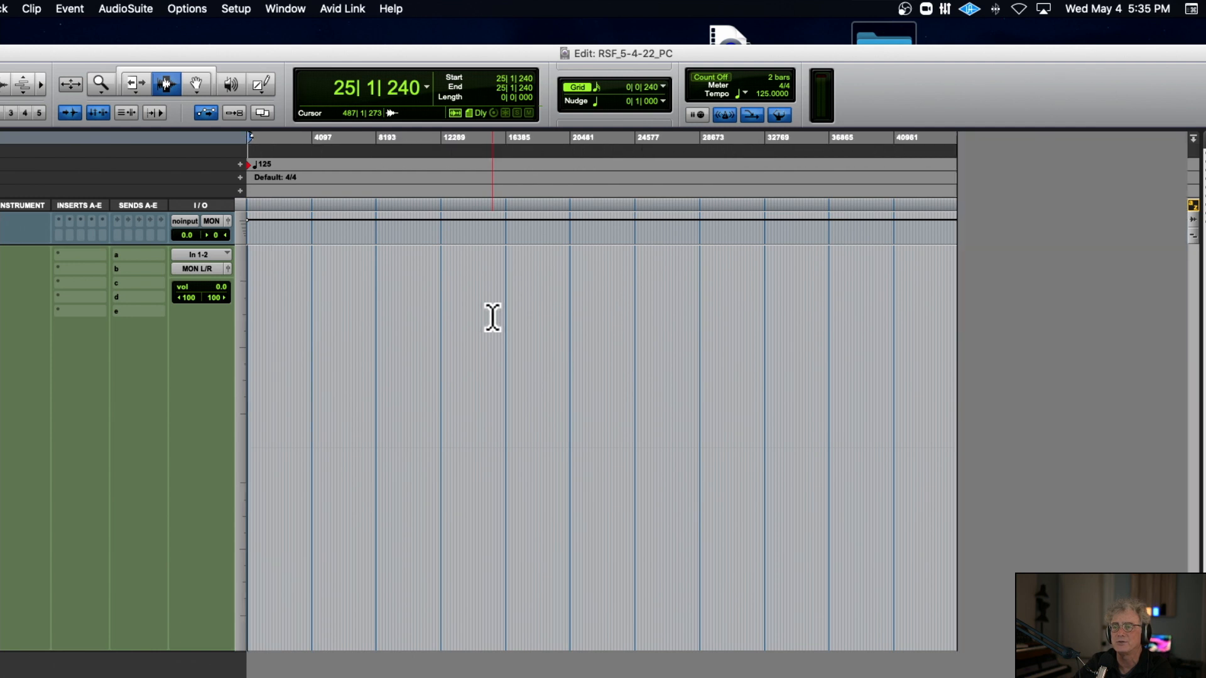
pyautogui.press('super+bracketleft')
pyautogui.scroll(-1, 493, 318)
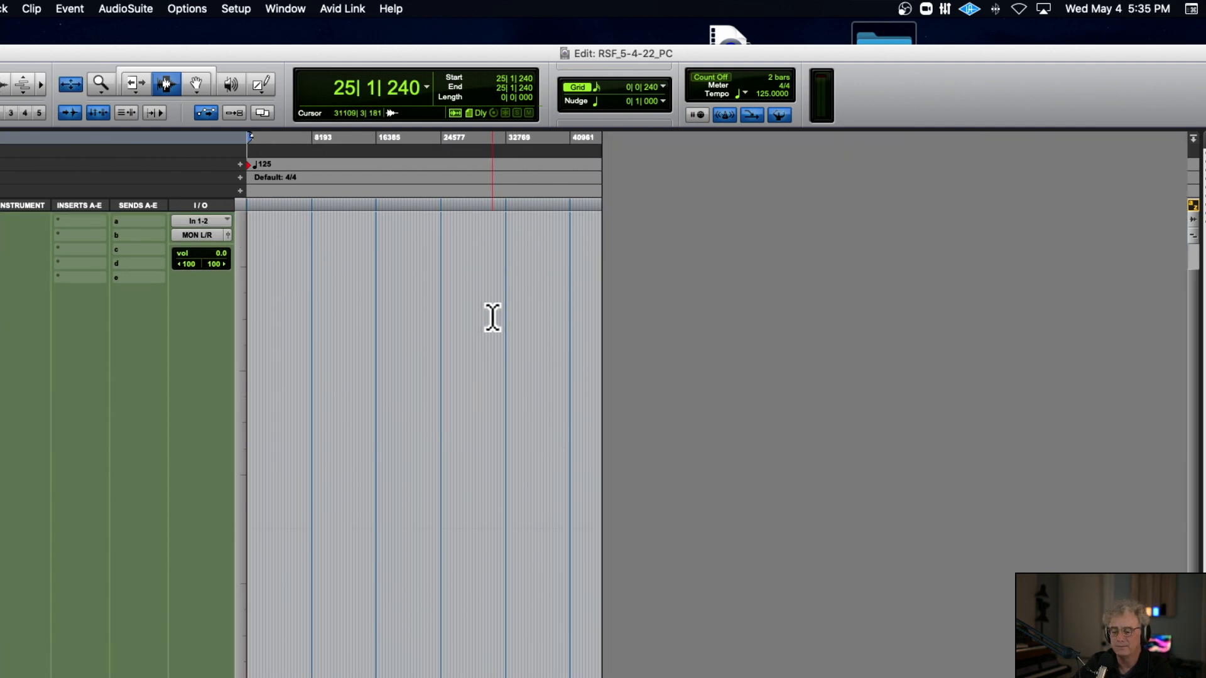
# Place the insertion point exactly at 25|1|000 on the drum track
pyautogui.press('super+bracketright')
pyautogui.press('super+bracketright')
pyautogui.press('super+bracketright')
pyautogui.press('super+bracketright')
pyautogui.press('super+bracketright')
pyautogui.press('super+bracketright')
pyautogui.press('super+bracketright')
pyautogui.press('super+bracketright')
pyautogui.press('super+bracketright')
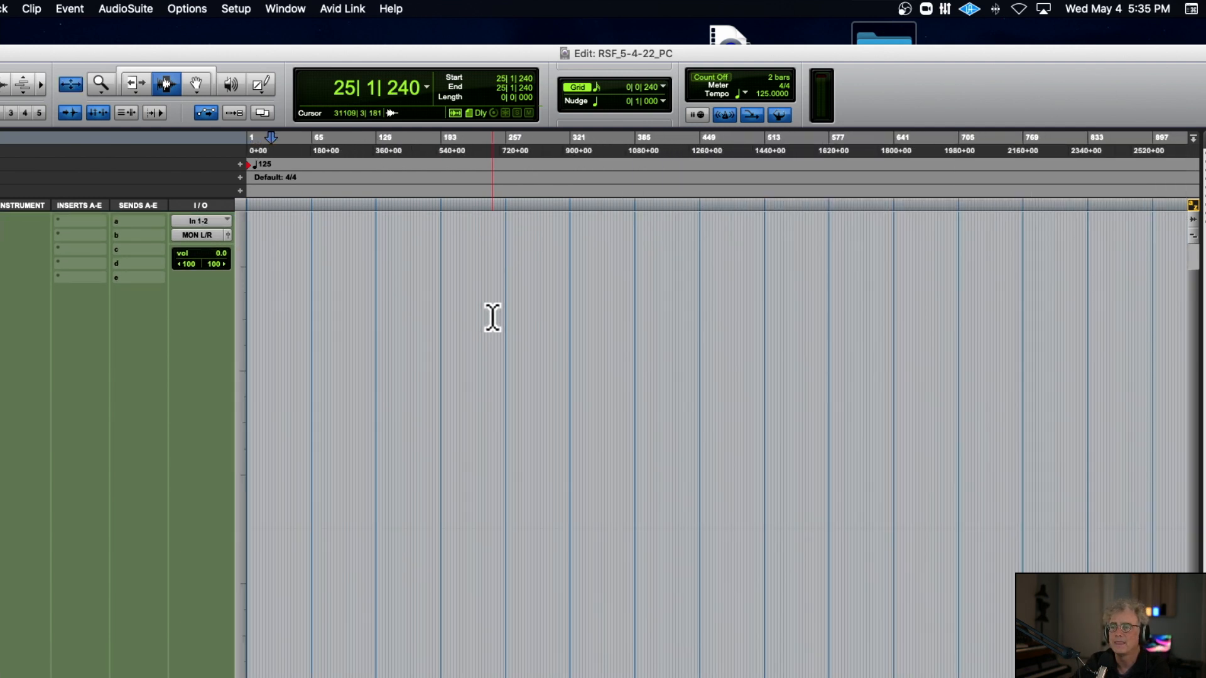
pyautogui.press('super+bracketright')
pyautogui.press('super+bracketright')
pyautogui.press('super+bracketright')
pyautogui.press('super+bracketright')
pyautogui.press('super+bracketright')
pyautogui.press('super+bracketright')
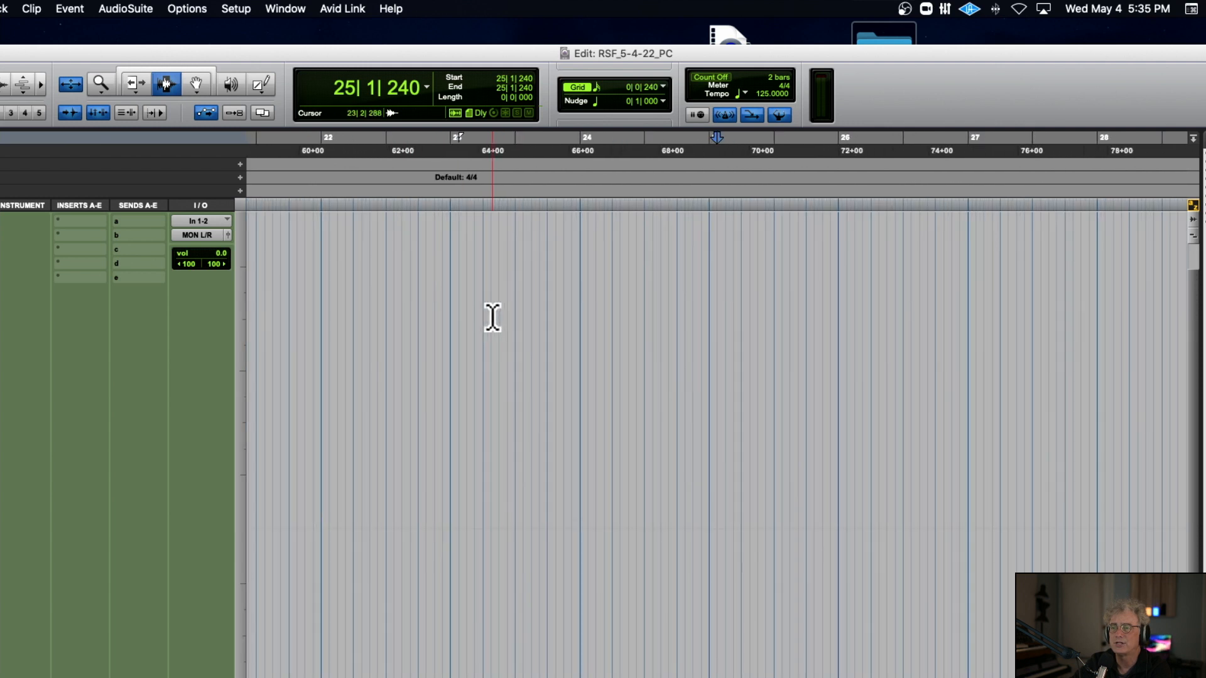
pyautogui.press('super+bracketright')
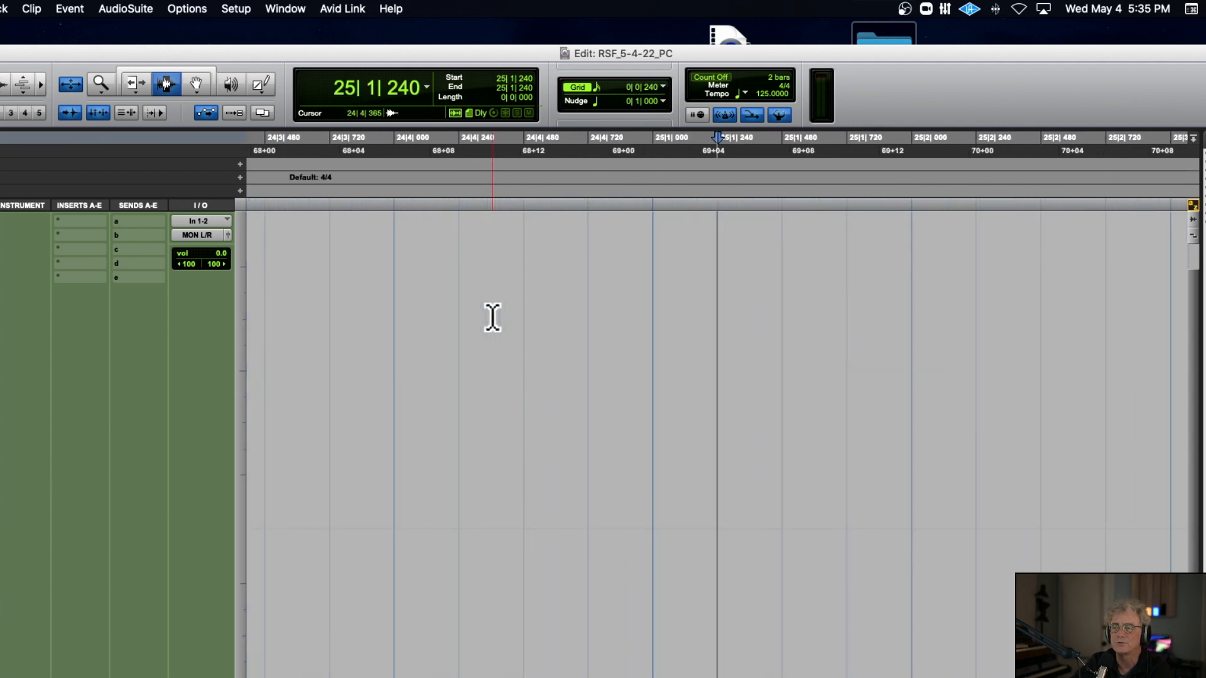
pyautogui.press('super+bracketleft')
pyautogui.press('super+bracketleft')
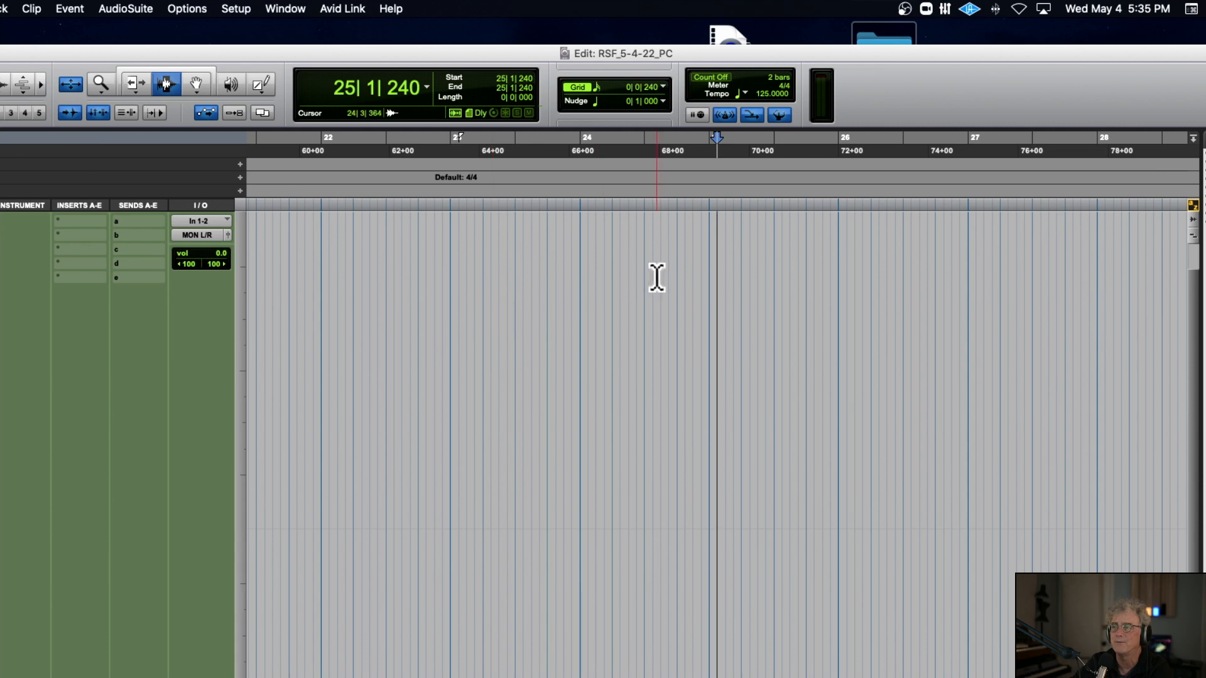
pyautogui.click(708, 261)
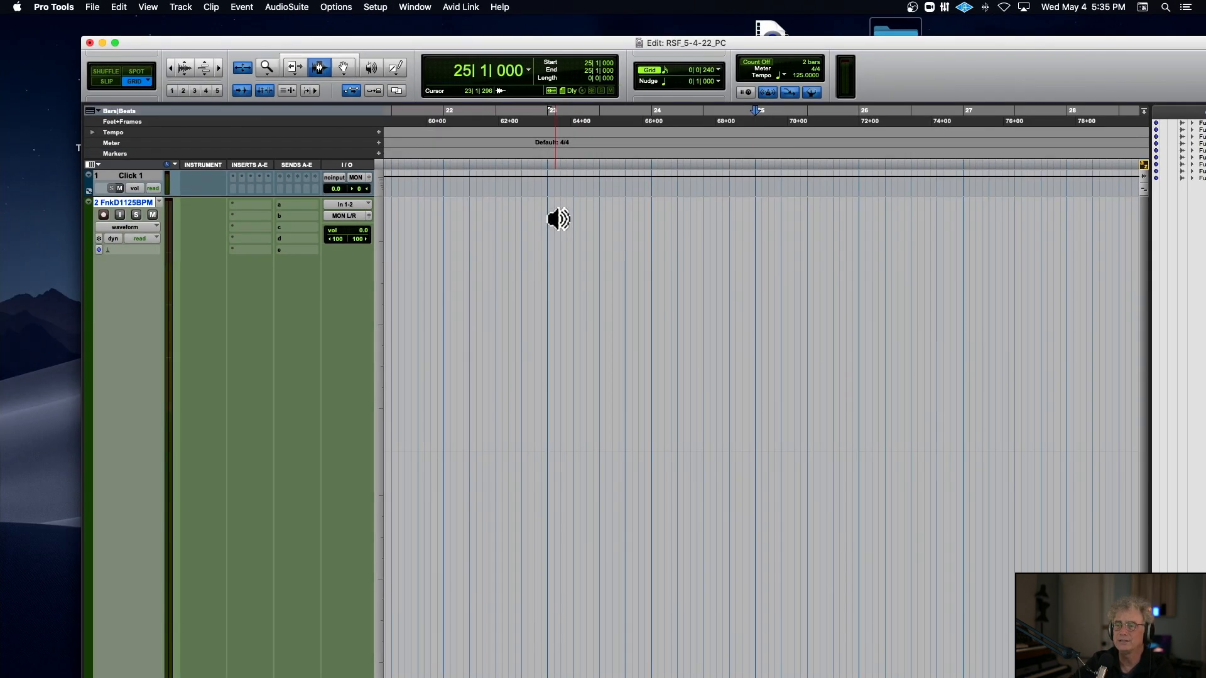
# Show the Transport controls in the Edit window and turn on pre-roll
pyautogui.moveTo(422, 40); pyautogui.dragTo(356, 24)
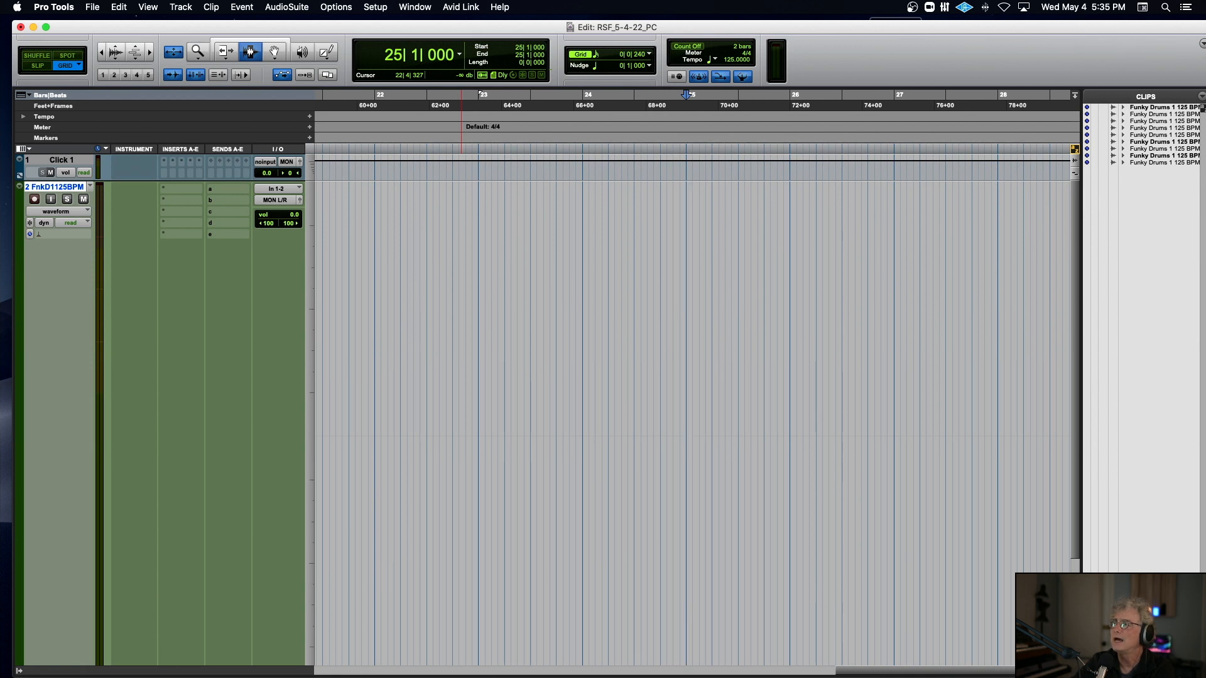
pyautogui.click(1202, 43)
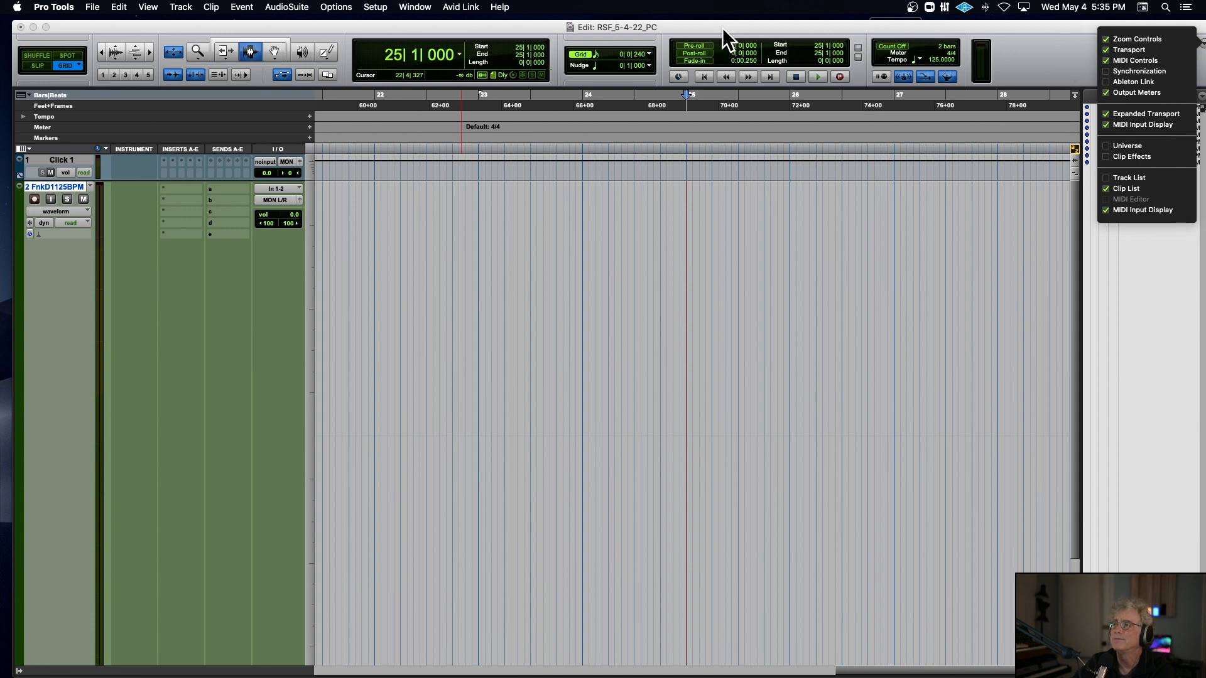
pyautogui.moveTo(722, 28); pyautogui.dragTo(611, 69)
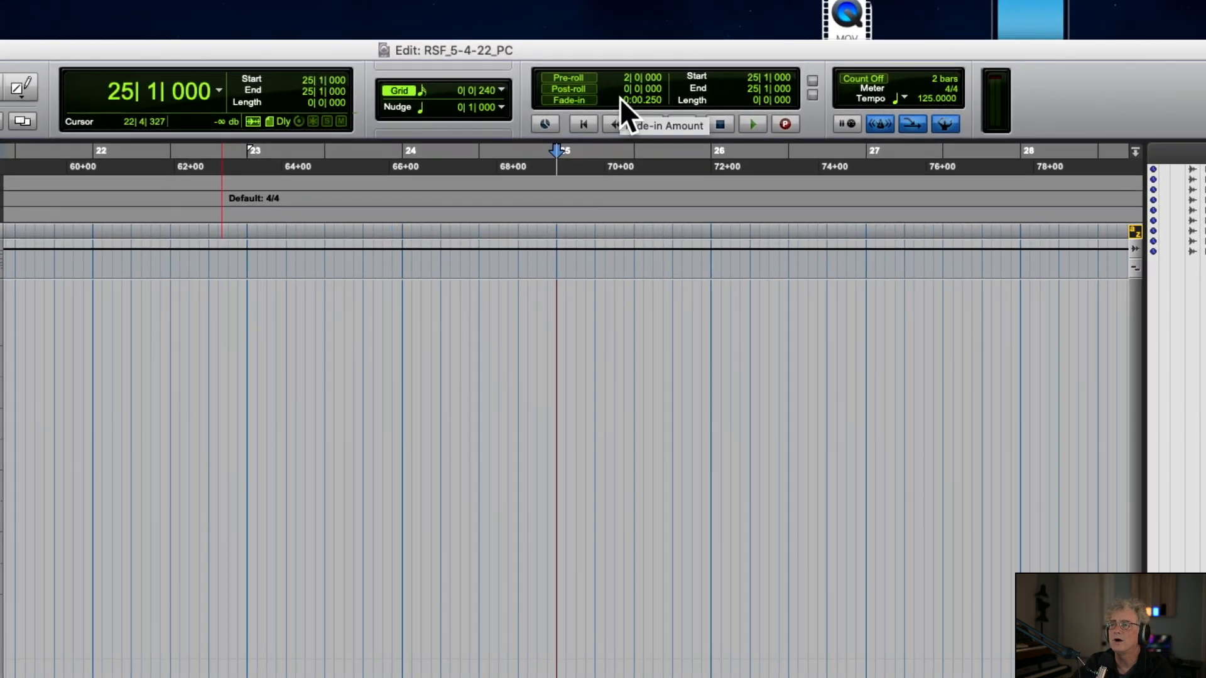
pyautogui.click(564, 79)
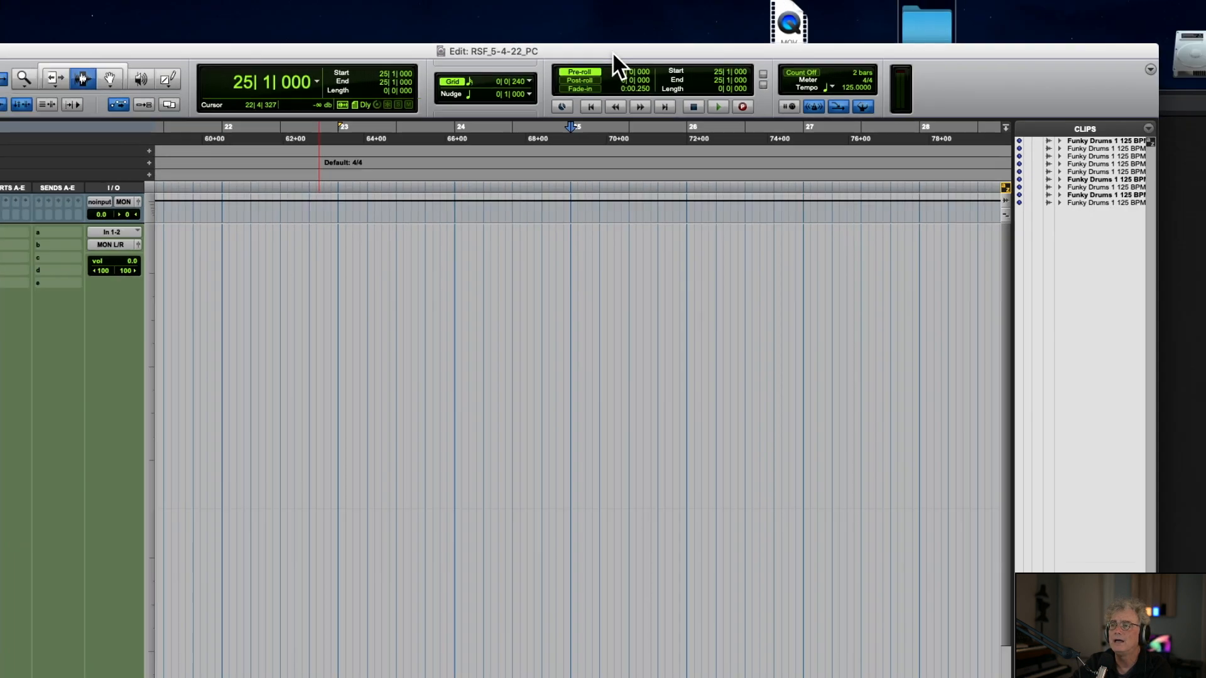
pyautogui.moveTo(614, 53); pyautogui.dragTo(721, 37)
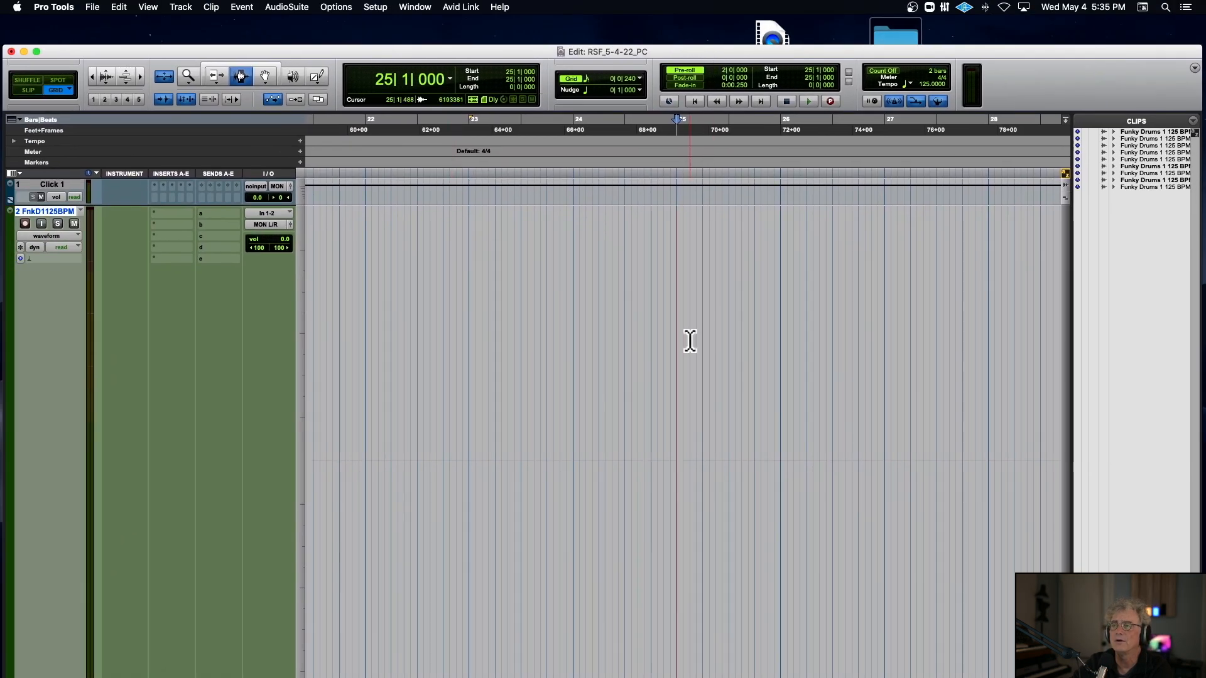
# Place the insertion point at 5|1|000 on the FnkD1125BPM track and select that track
pyautogui.hscroll(-15, 652, 331)
pyautogui.scroll(-2, 652, 331)
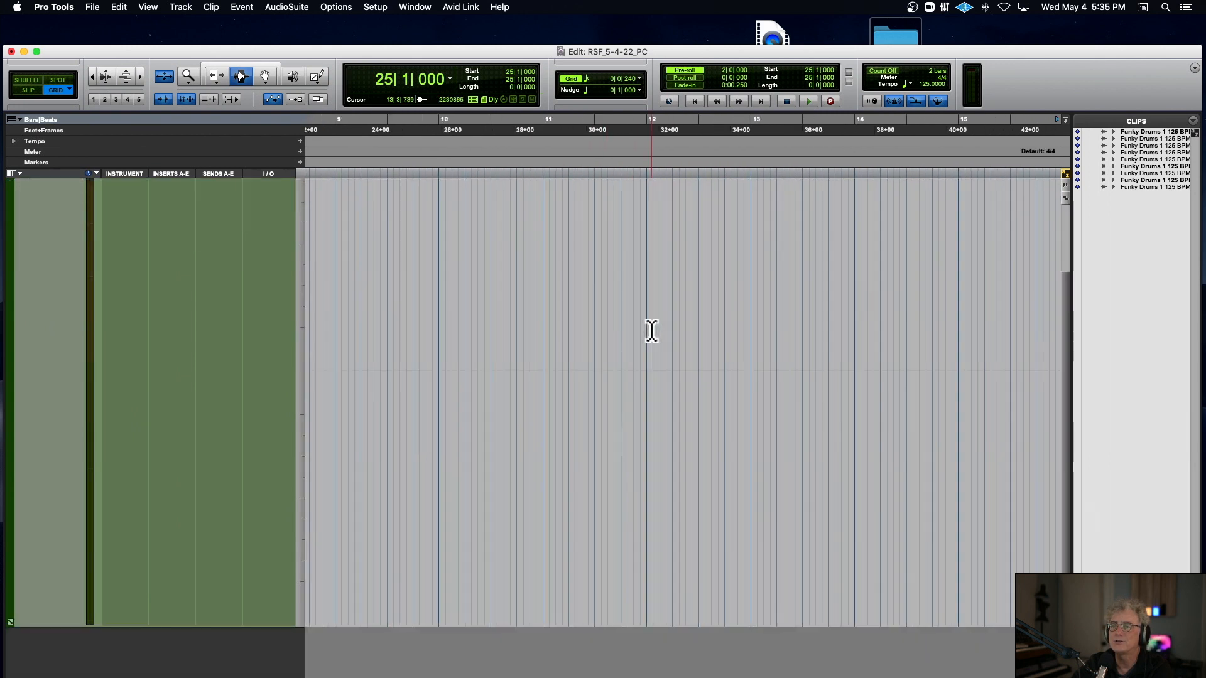
pyautogui.hscroll(-10, 652, 331)
pyautogui.click(718, 325)
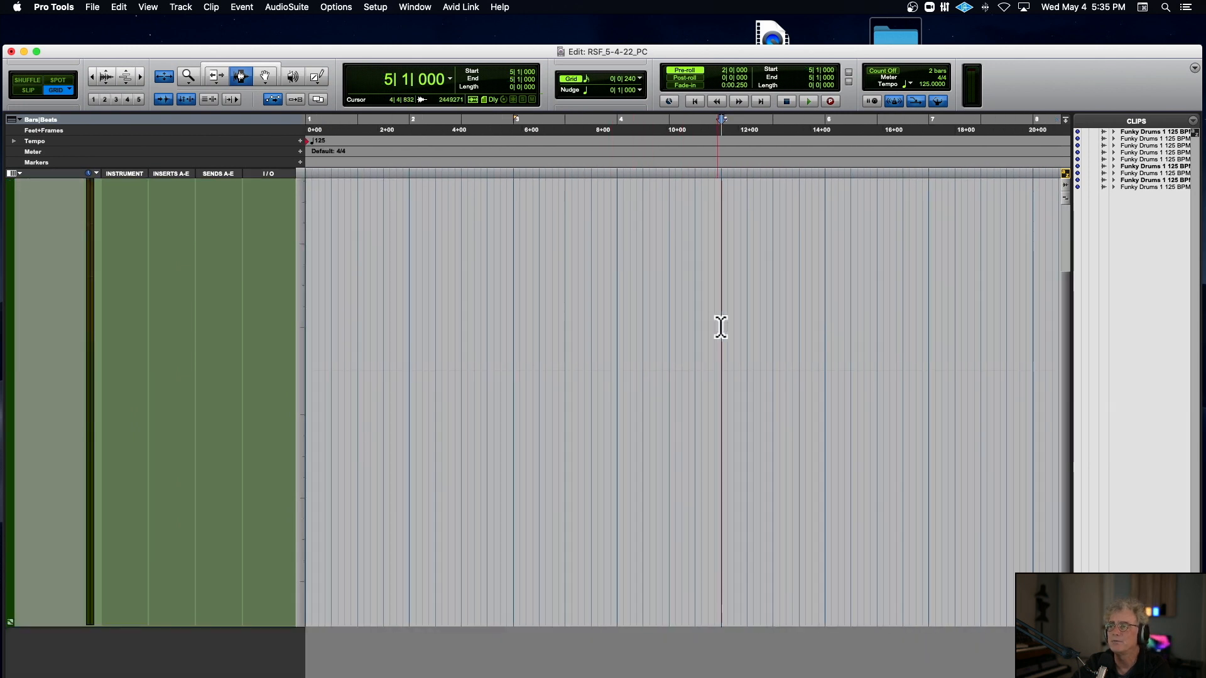
pyautogui.scroll(2, 164, 288)
pyautogui.click(53, 216)
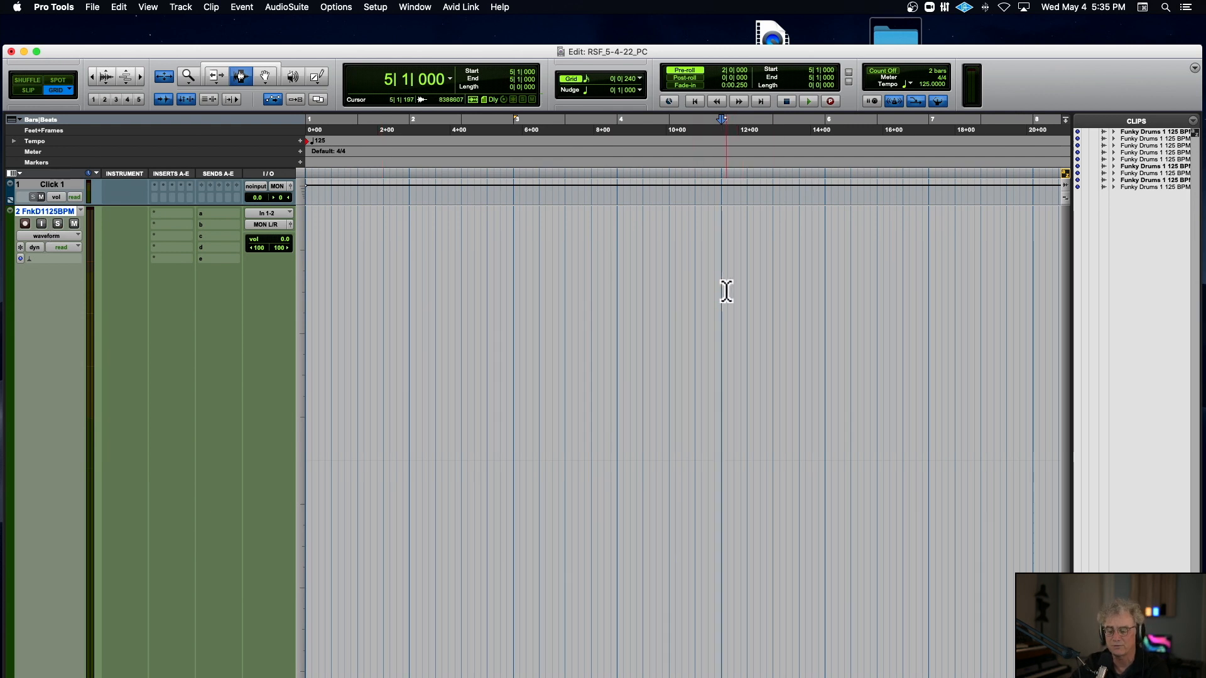
# Switch the edit mode to Slip with the area around bar 5 in close view
pyautogui.press('t')
pyautogui.press('t')
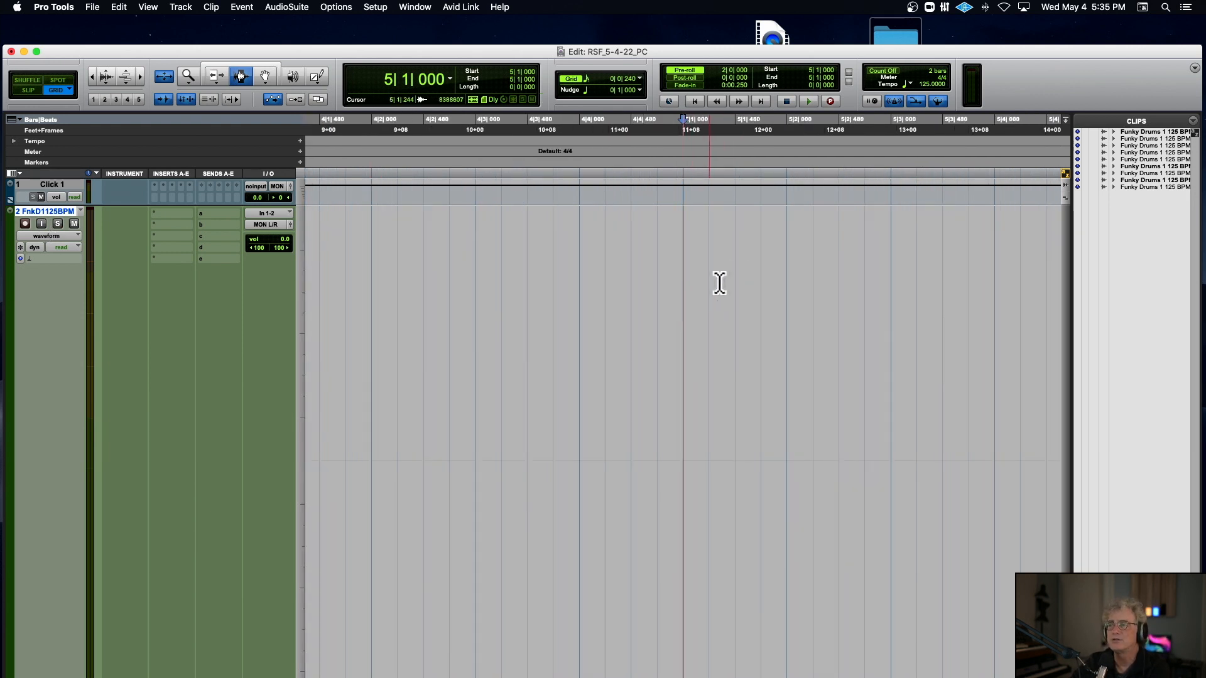
pyautogui.click(29, 91)
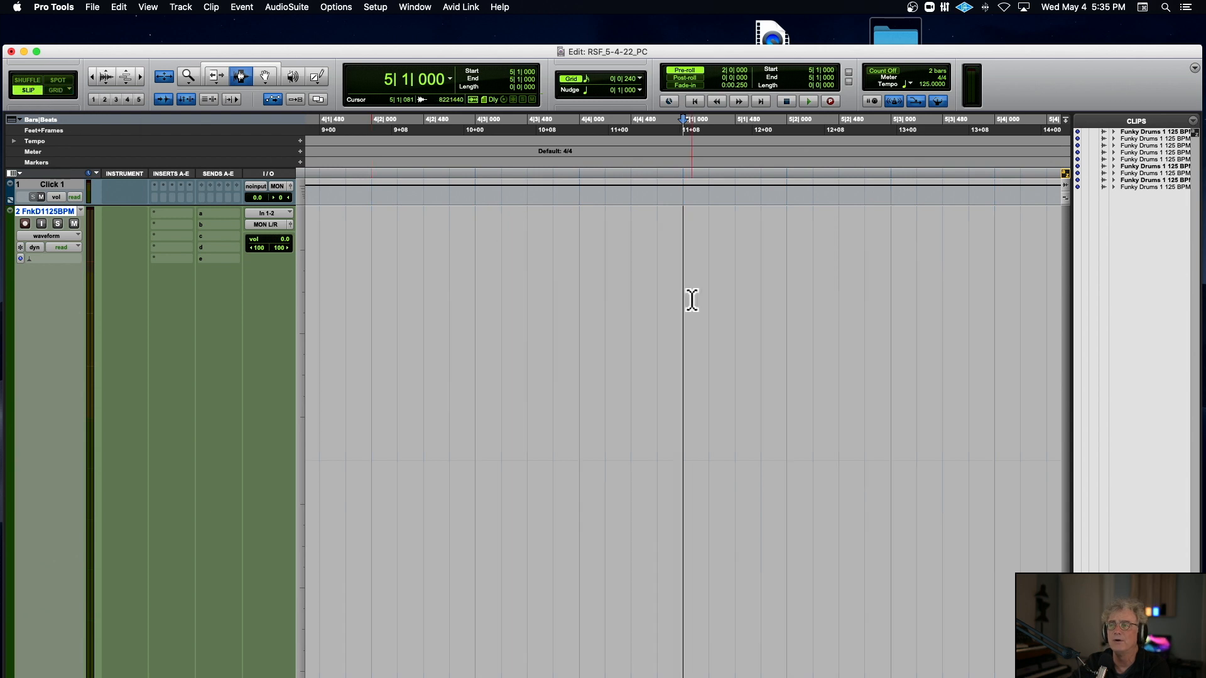
# Place the insertion point freely around bar 5 in Slip mode, at 4|4|869, 4|4|825 and 5|1|000, and end at 4|4|812
pyautogui.press('t')
pyautogui.press('t')
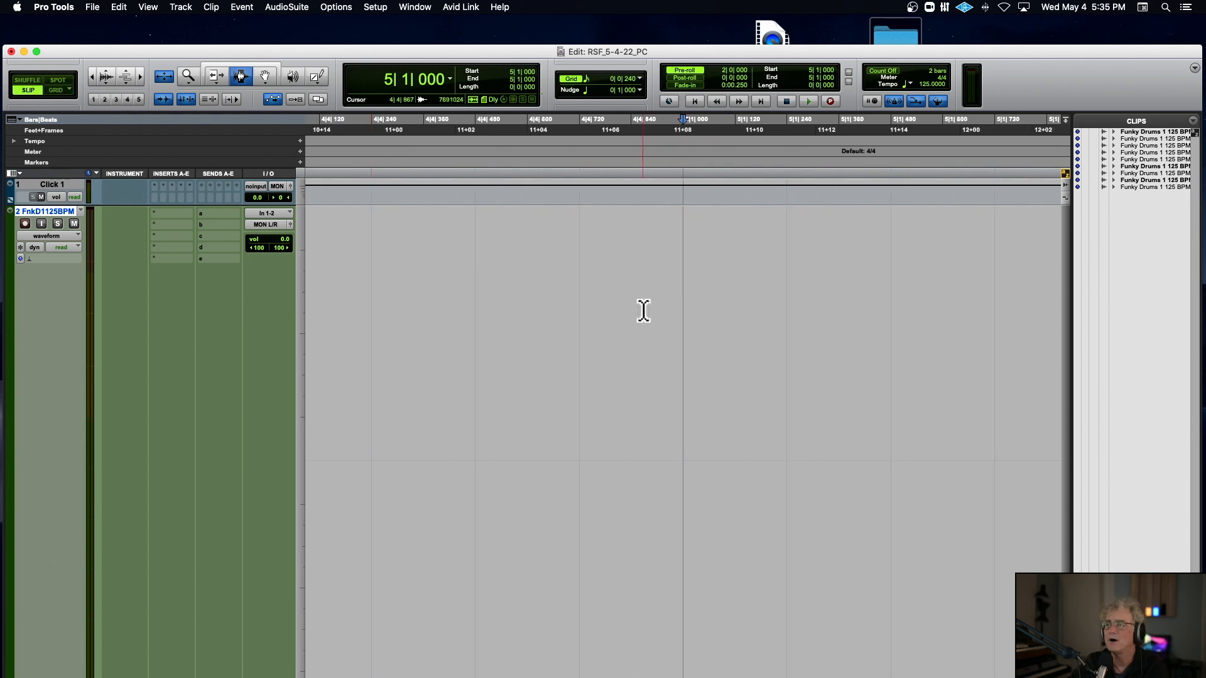
pyautogui.click(644, 311)
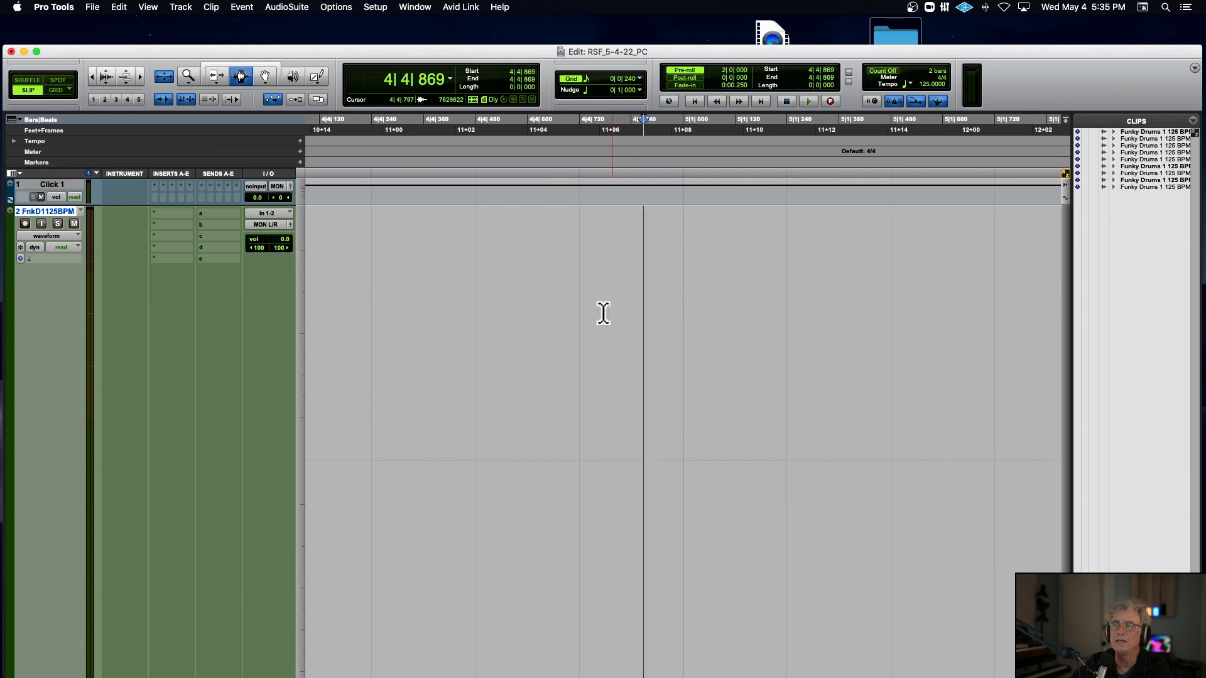
pyautogui.click(603, 311)
pyautogui.click(625, 308)
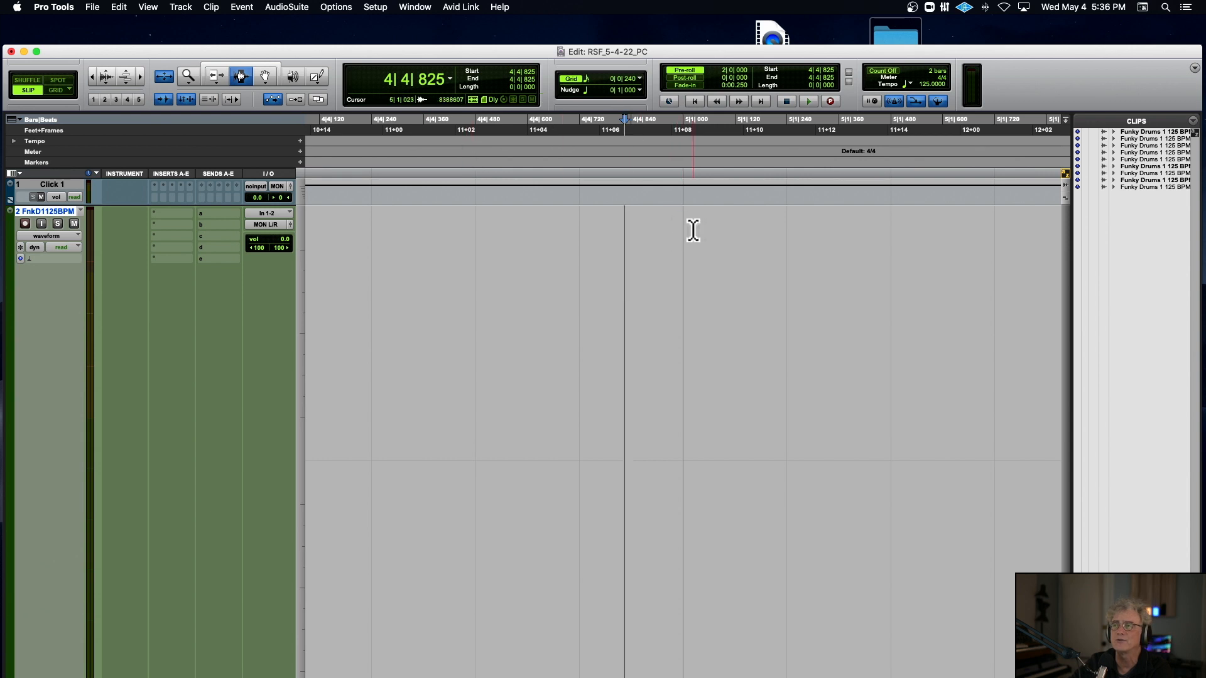
pyautogui.click(684, 237)
pyautogui.click(683, 241)
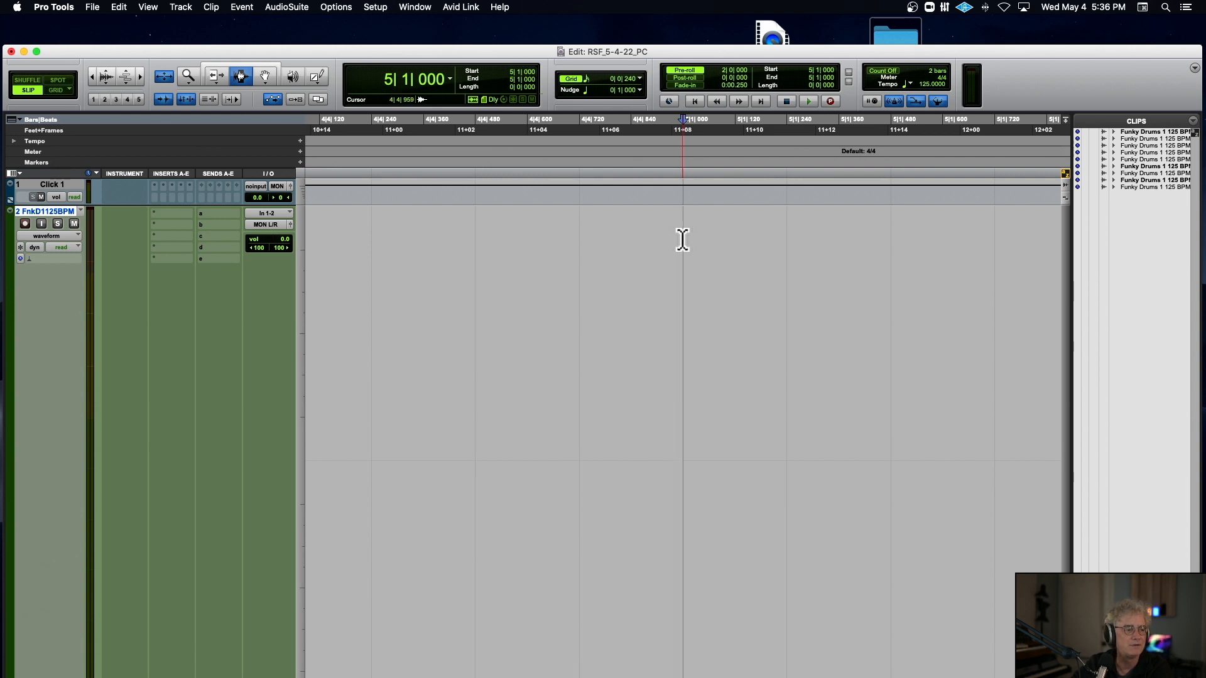
pyautogui.click(619, 277)
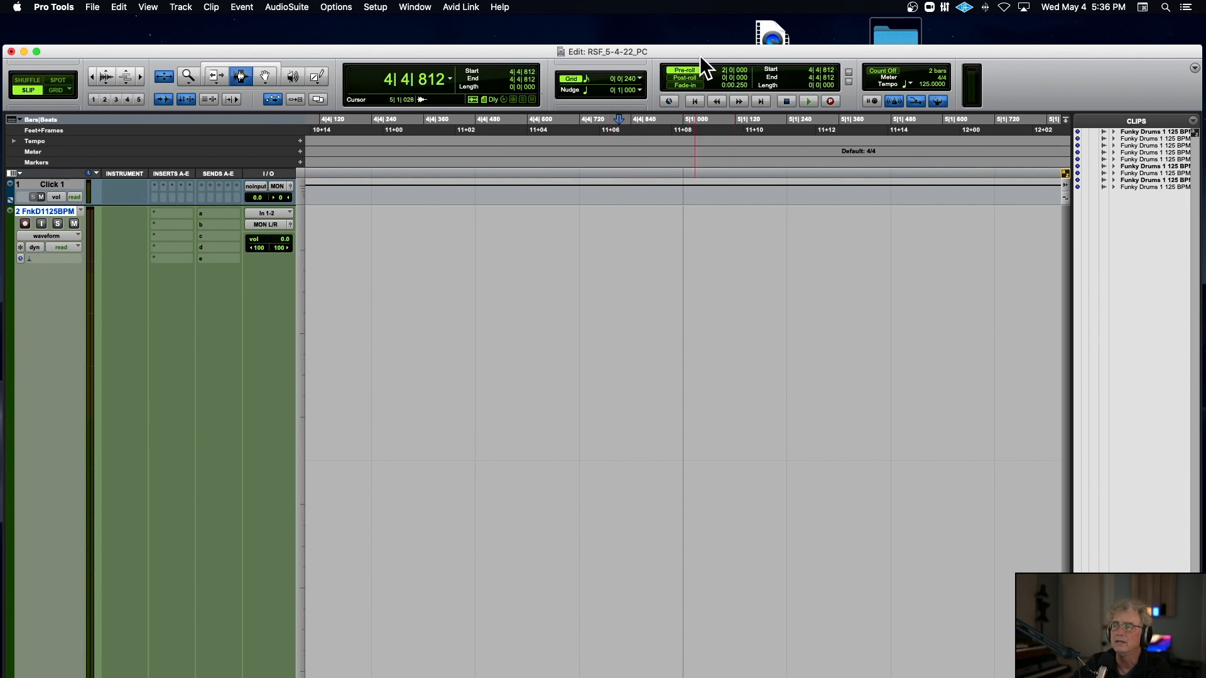
# Try to start recording from 4|4|812 with pre-roll on, and dismiss the alert
pyautogui.press('r')
pyautogui.press('r')
pyautogui.press('r')
pyautogui.press('r')
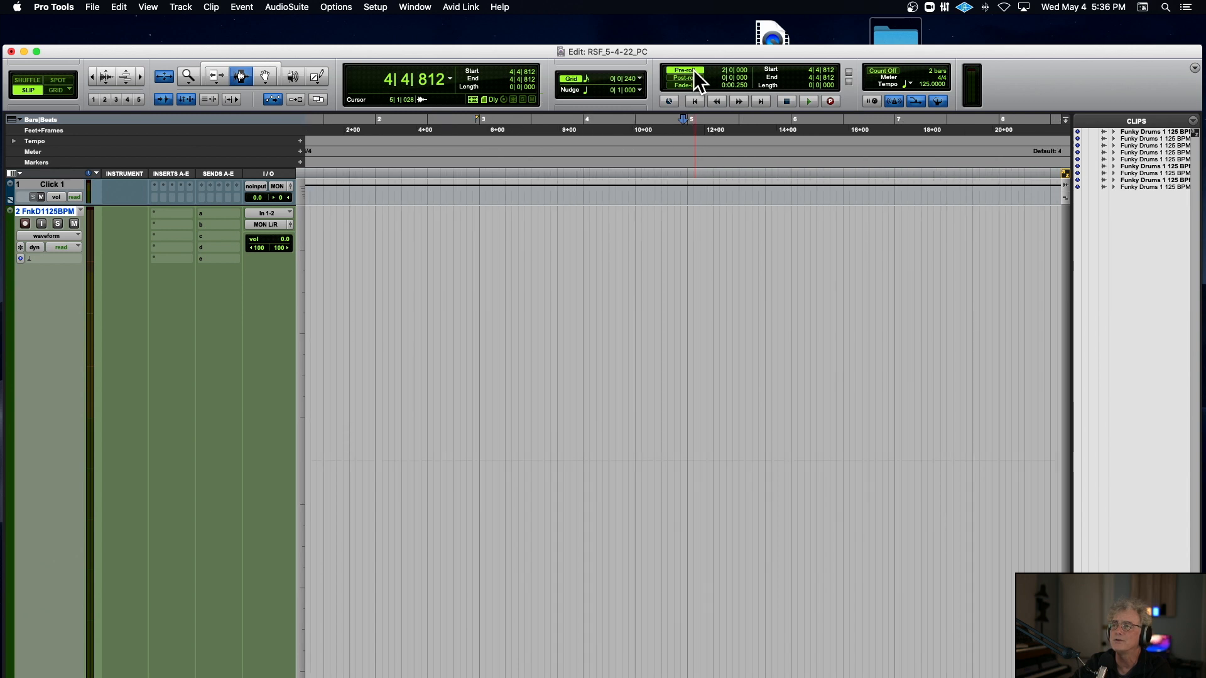
pyautogui.press('super+space')
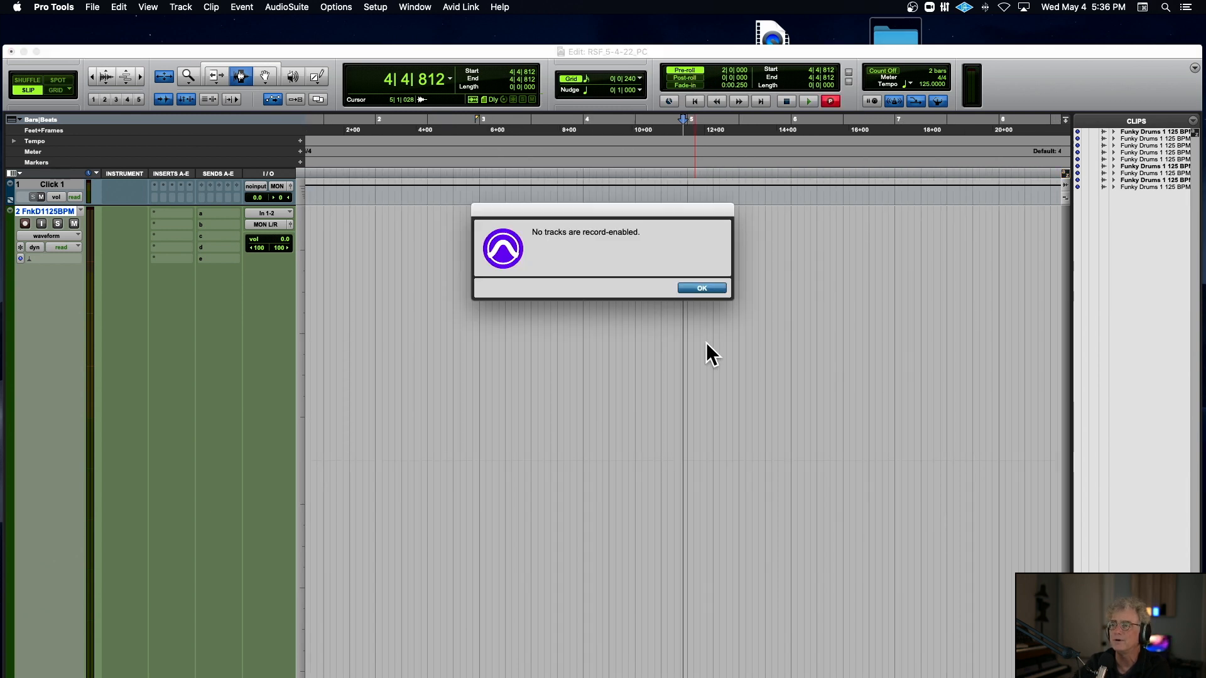
pyautogui.click(701, 288)
# Record-enable the FnkD1125BPM track, set its input to no input, and try to record again
pyautogui.click(25, 225)
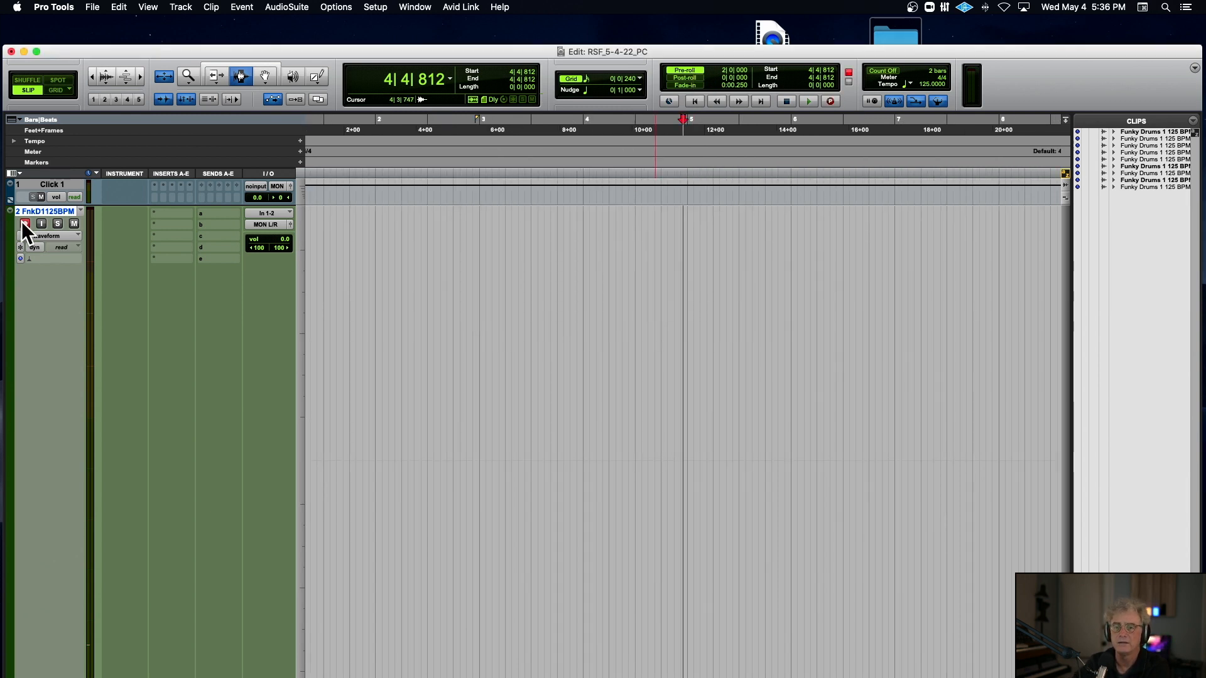
pyautogui.click(267, 213)
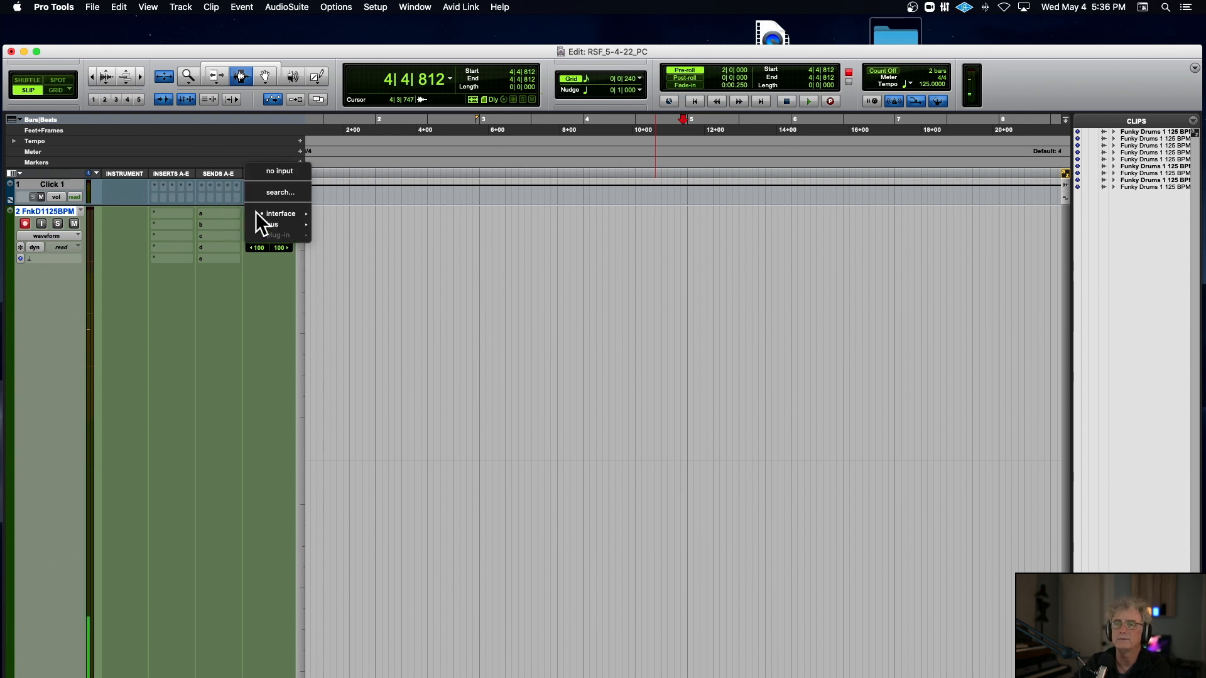
pyautogui.click(280, 178)
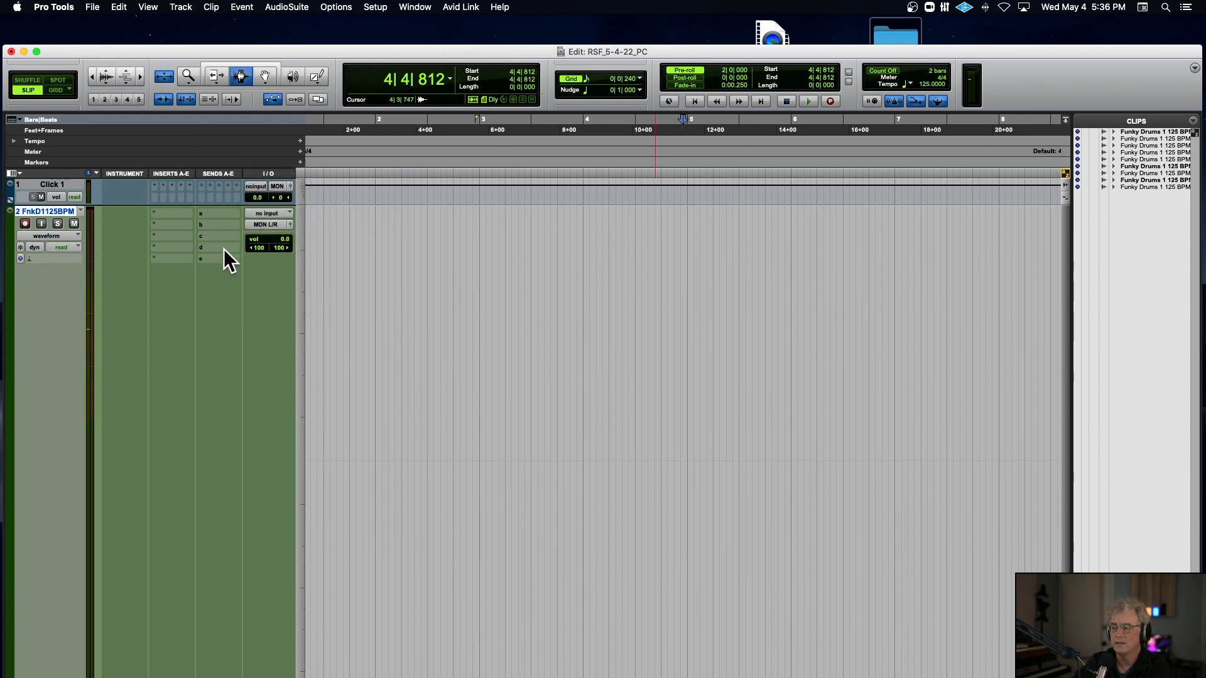
pyautogui.press('super+space')
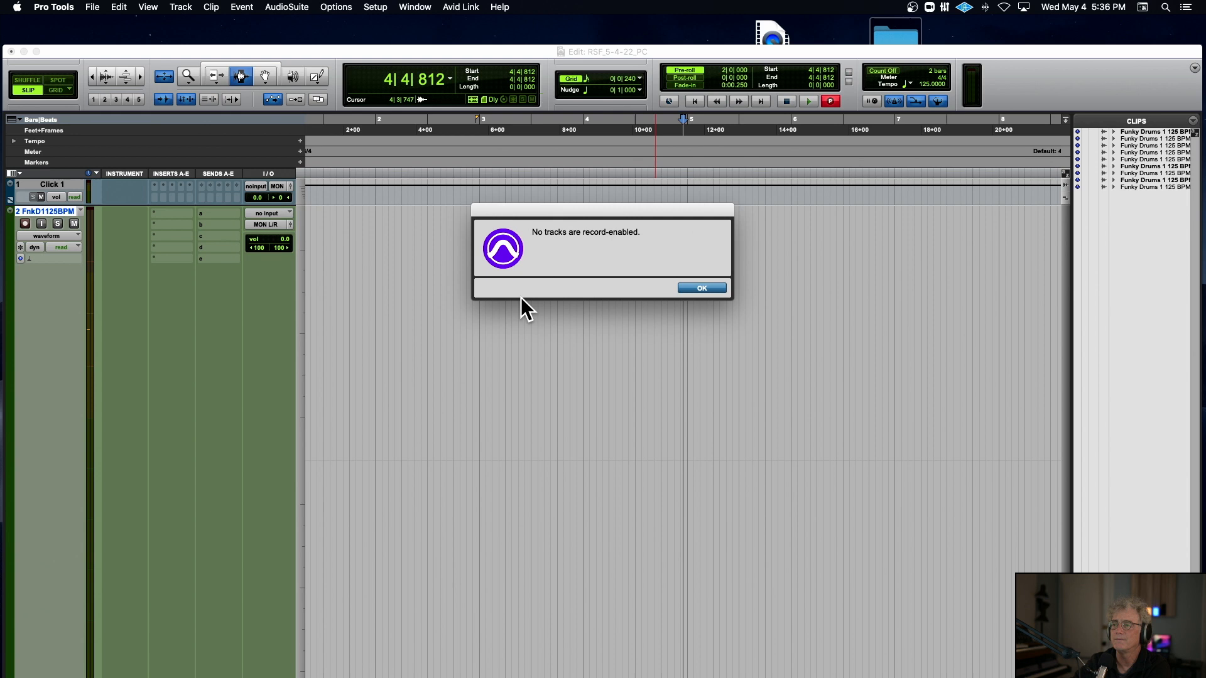
pyautogui.click(702, 288)
# Set the FnkD1125BPM track's input to MIC/LINE/HIZ / MIC/LINE (Stereo) and record-enable the track
pyautogui.click(267, 214)
pyautogui.moveTo(279, 217)
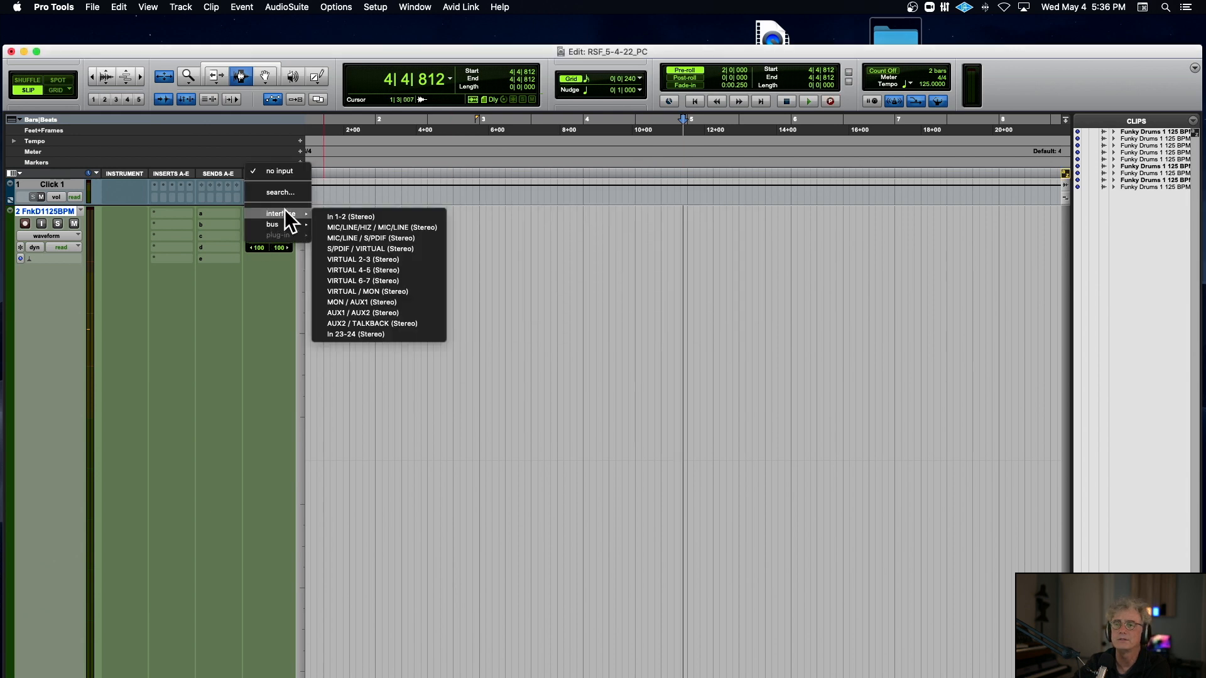
pyautogui.click(392, 228)
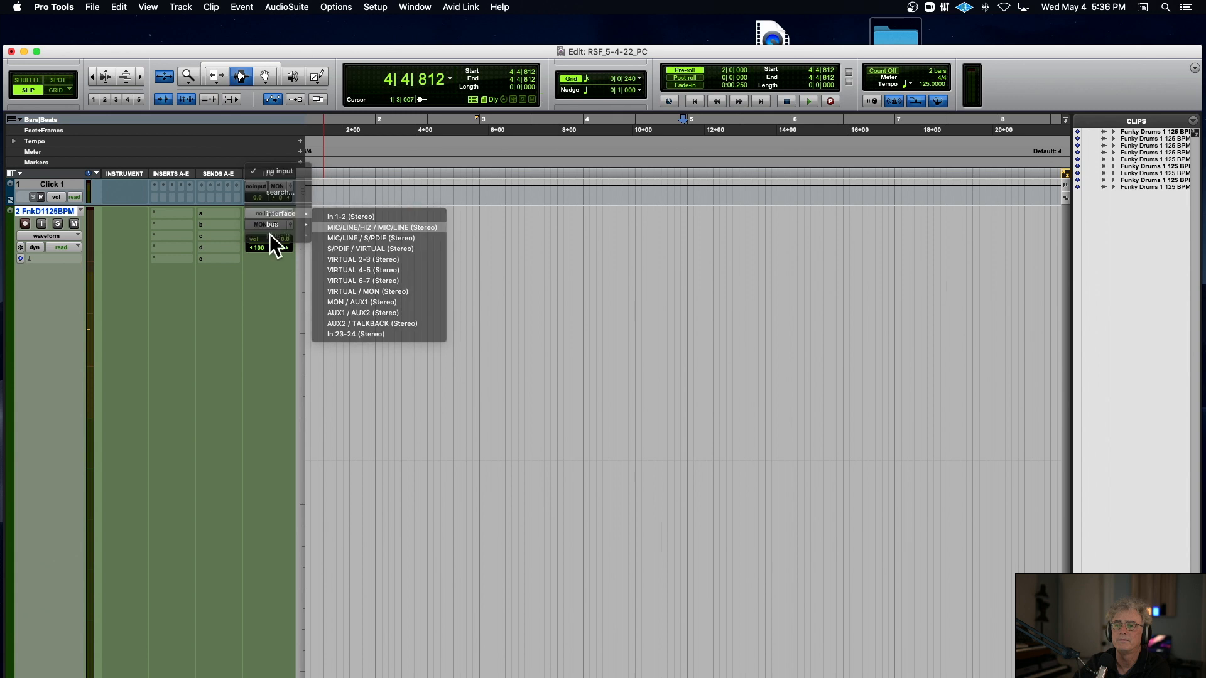
pyautogui.click(25, 224)
# Record a take of about two bars from 4|4|812 on the drum track and select the recorded clip
pyautogui.press('space')
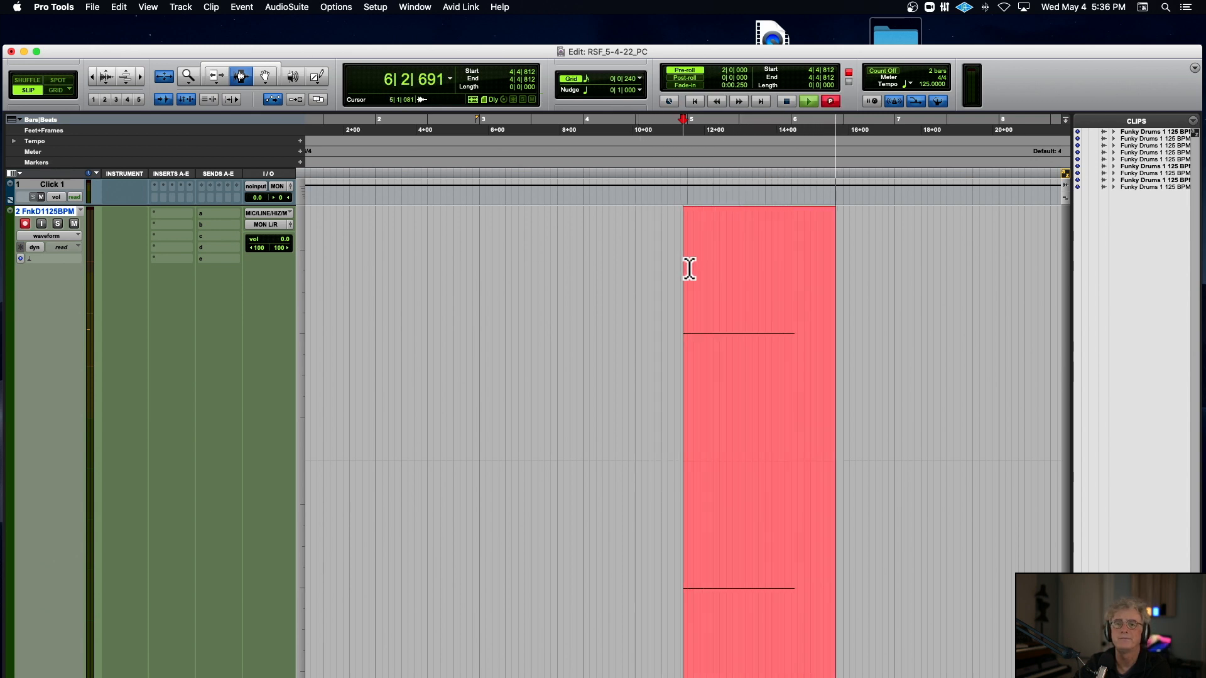
pyautogui.press('space')
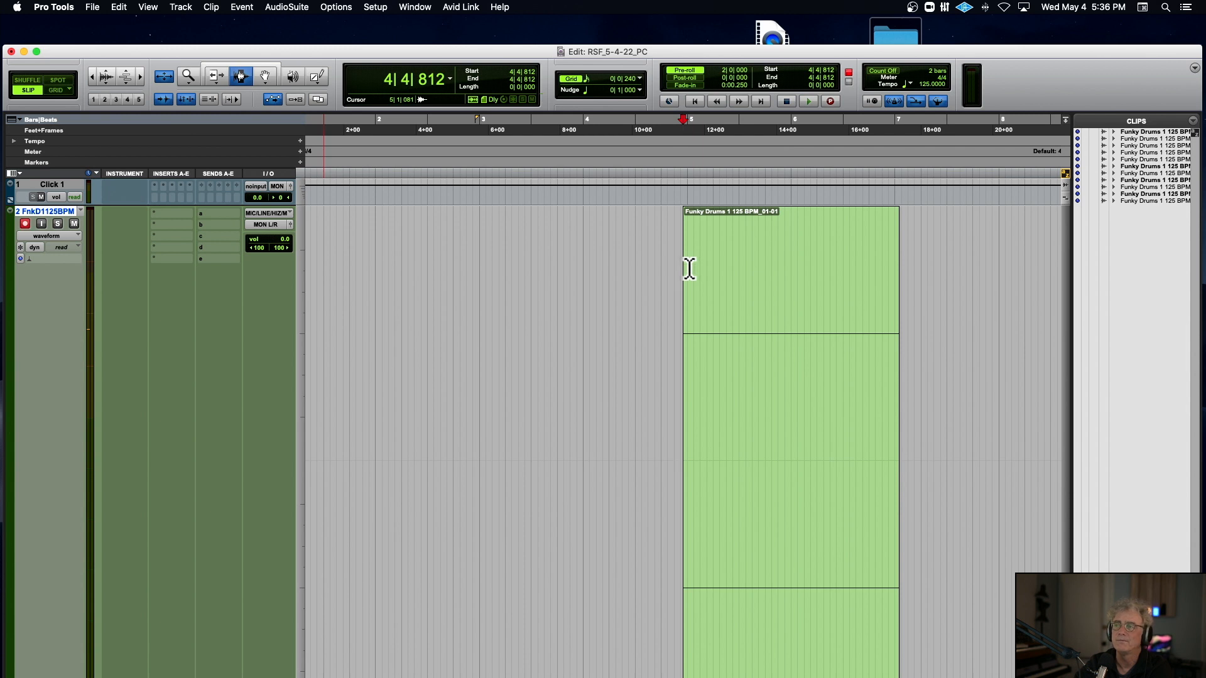
pyautogui.doubleClick(724, 253)
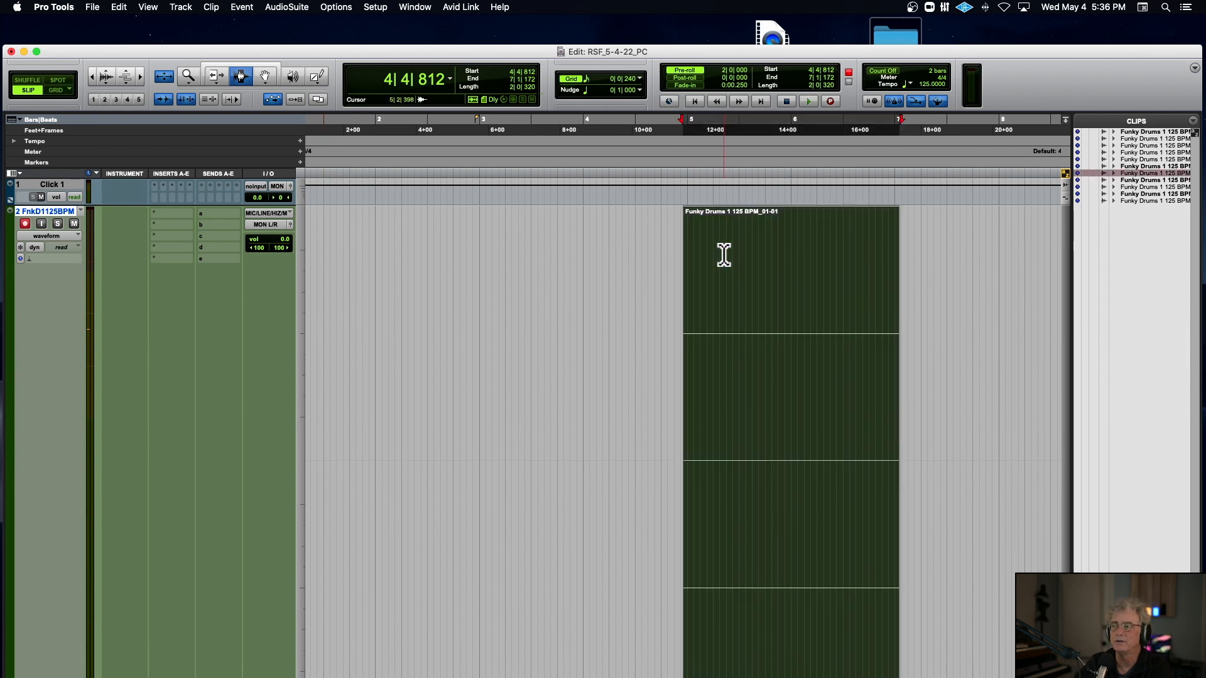
# Examine the start of the recorded clip against the bar 5 grid line at several zoom levels
pyautogui.press('t')
pyautogui.press('t')
pyautogui.press('t')
pyautogui.press('r')
pyautogui.press('r')
pyautogui.press('r')
pyautogui.press('r')
pyautogui.press('r')
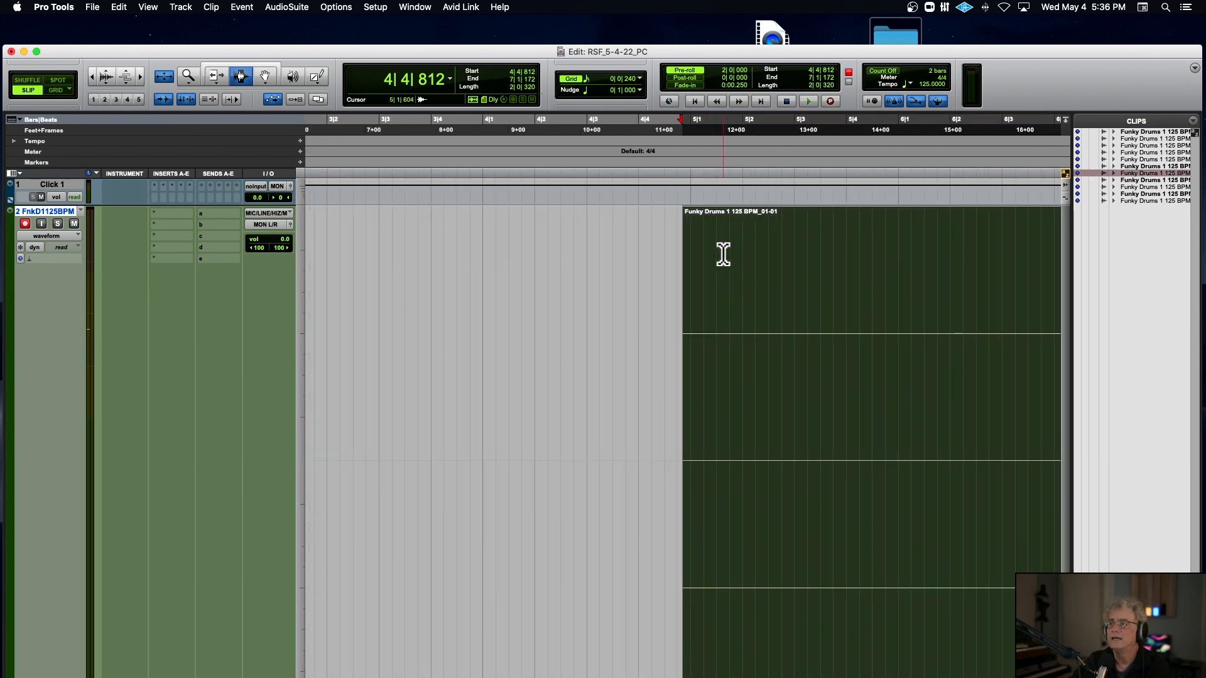
pyautogui.press('t')
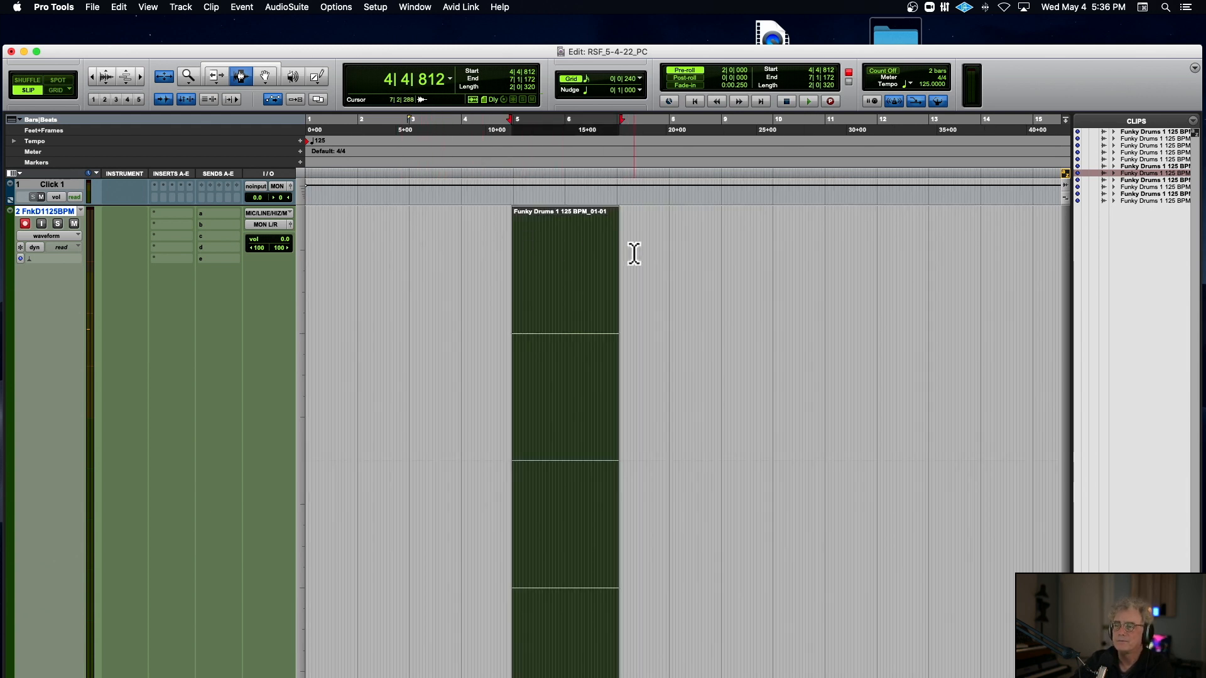
# Turn on input monitoring for the FnkD1125BPM track and delete the recorded clip from it
pyautogui.moveTo(478, 56); pyautogui.dragTo(513, 47)
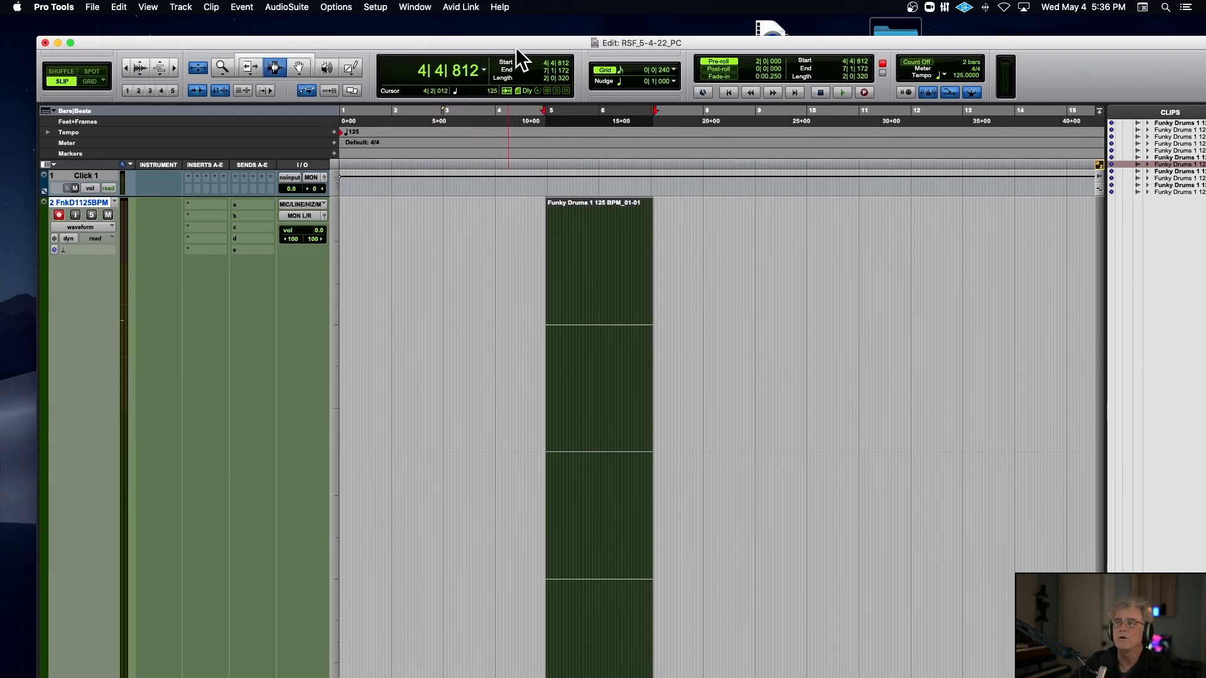
pyautogui.click(75, 215)
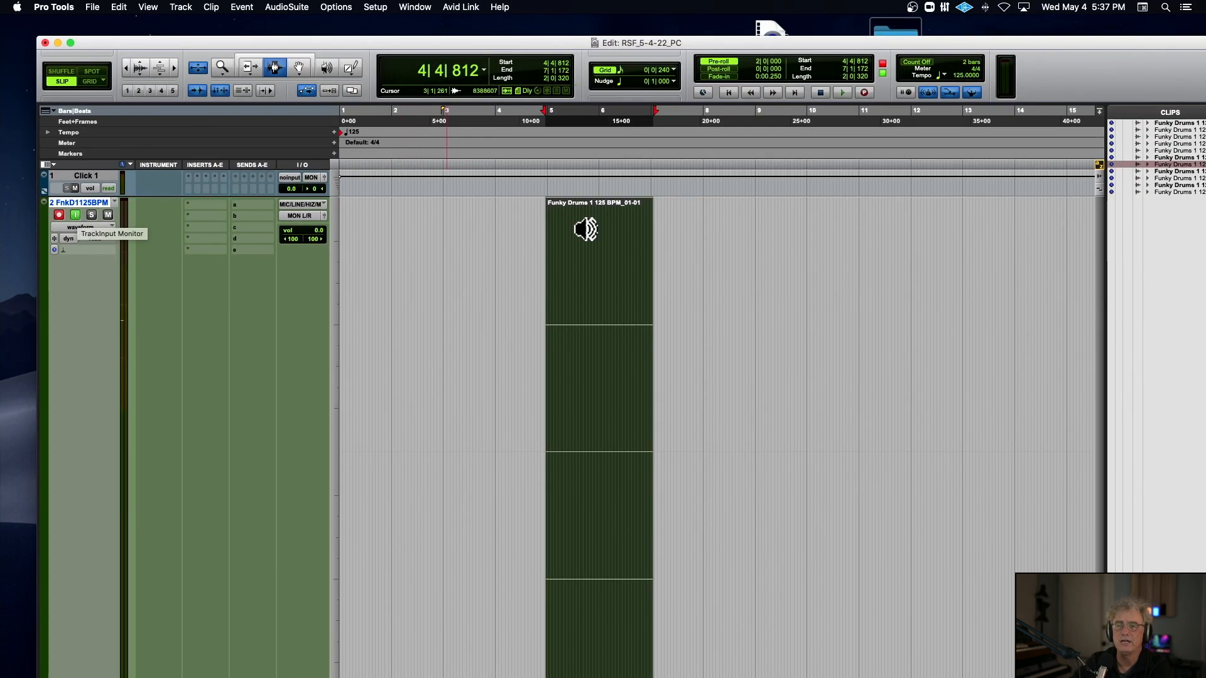
pyautogui.click(582, 245)
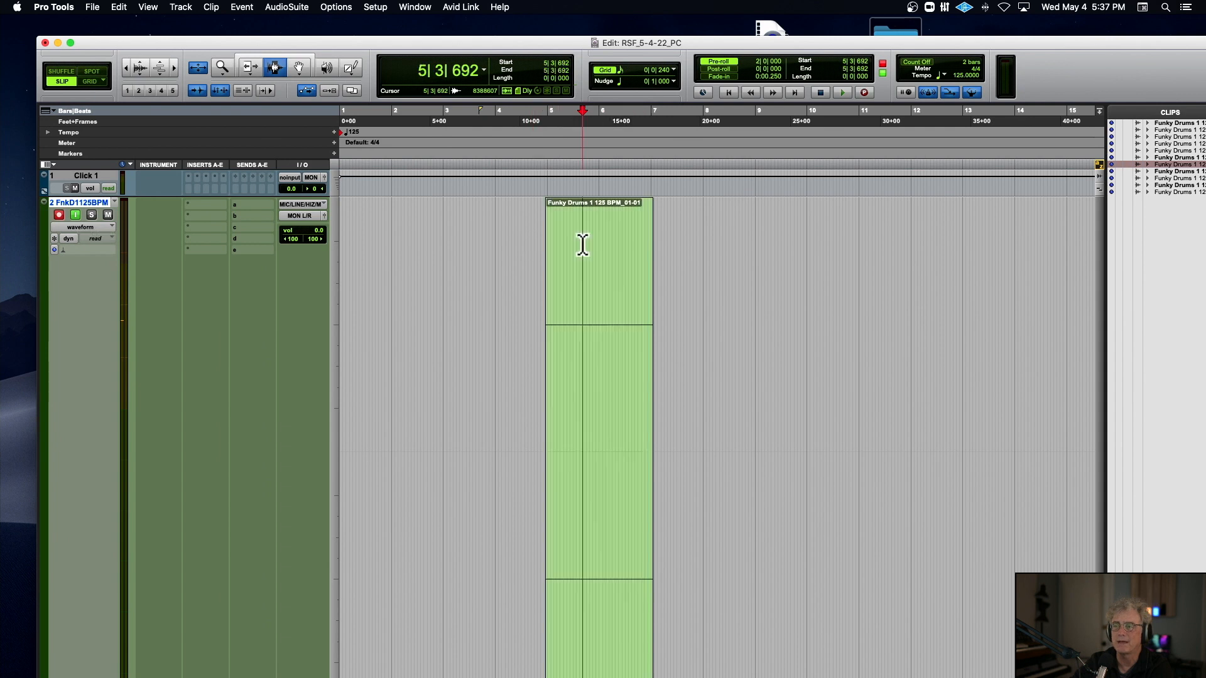
pyautogui.press('Delete')
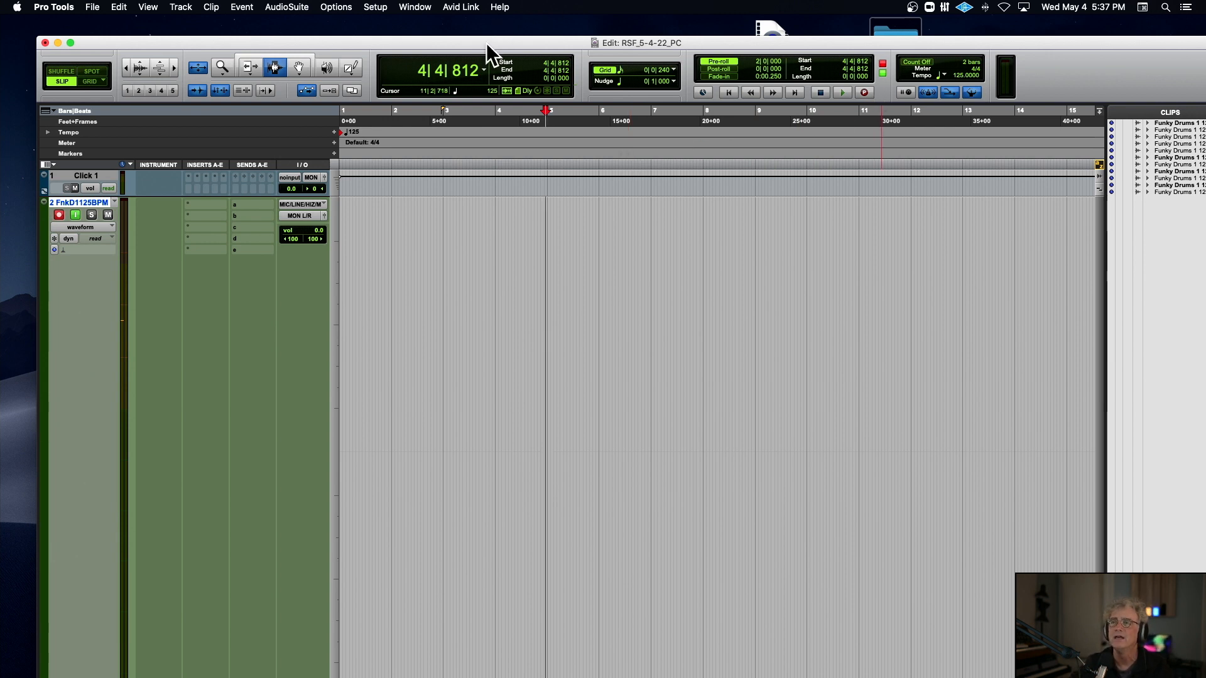
# Switch the edit mode between Shuffle, Spot and Slip, finishing in Shuffle, with the Edit window moved to expose the mode controls
pyautogui.moveTo(486, 43); pyautogui.dragTo(523, 38)
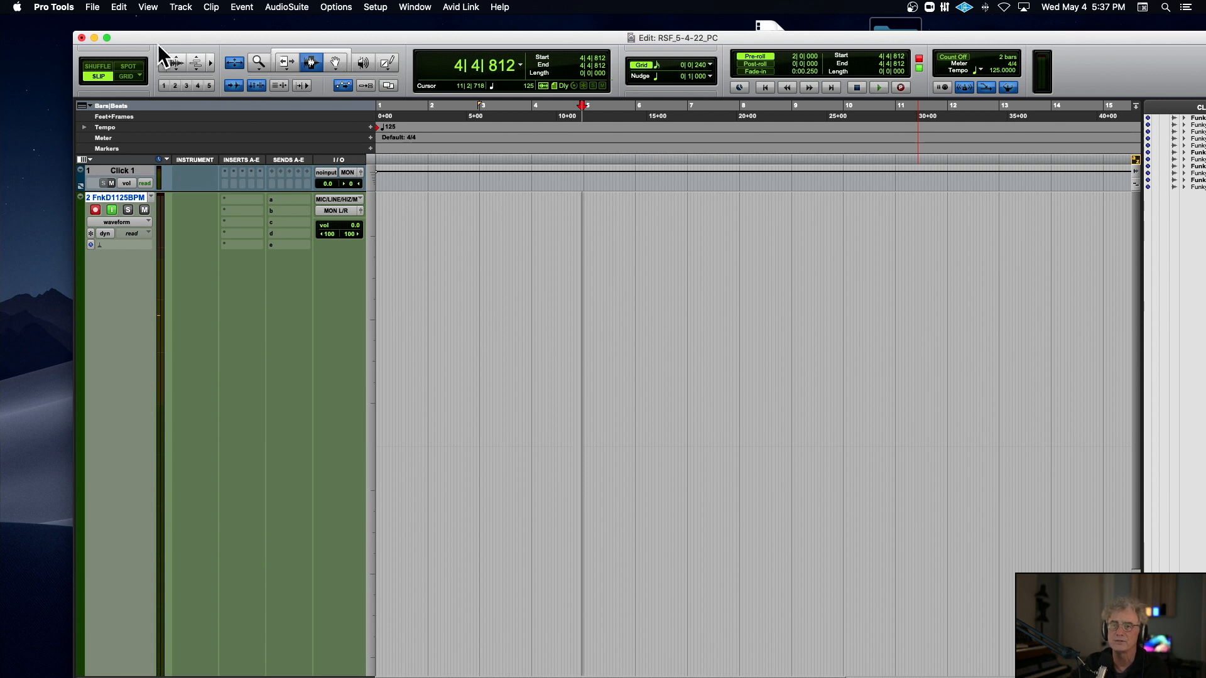
pyautogui.moveTo(139, 35); pyautogui.dragTo(256, 45)
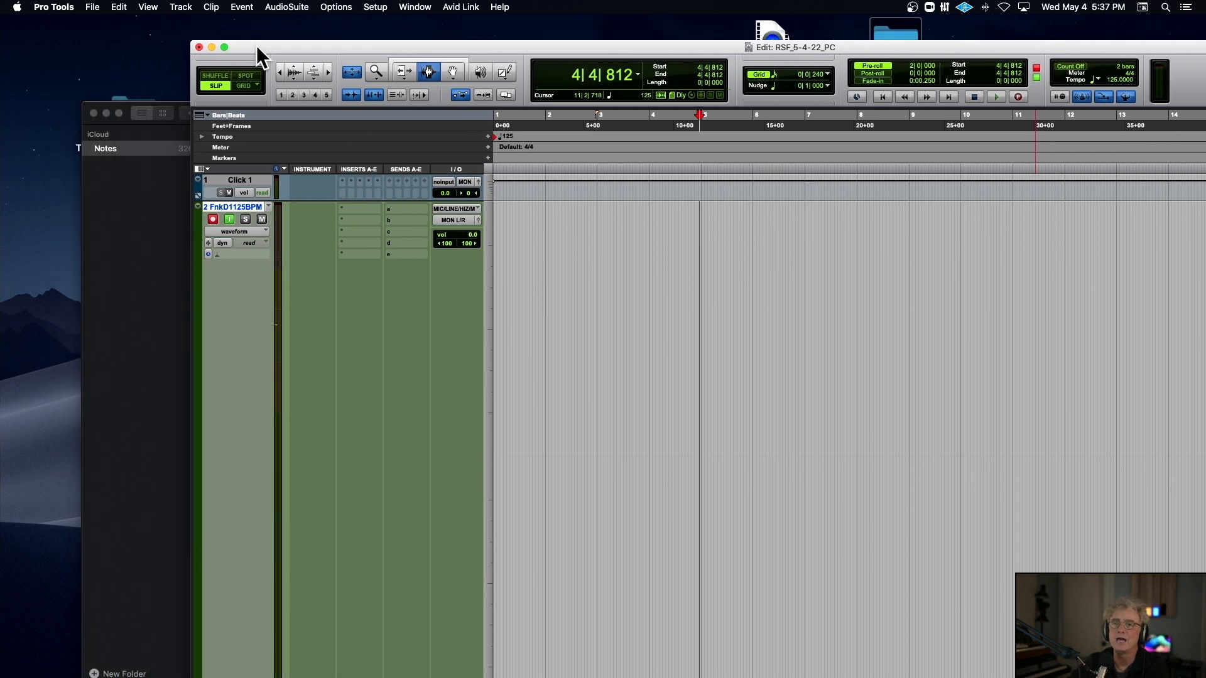
pyautogui.click(223, 76)
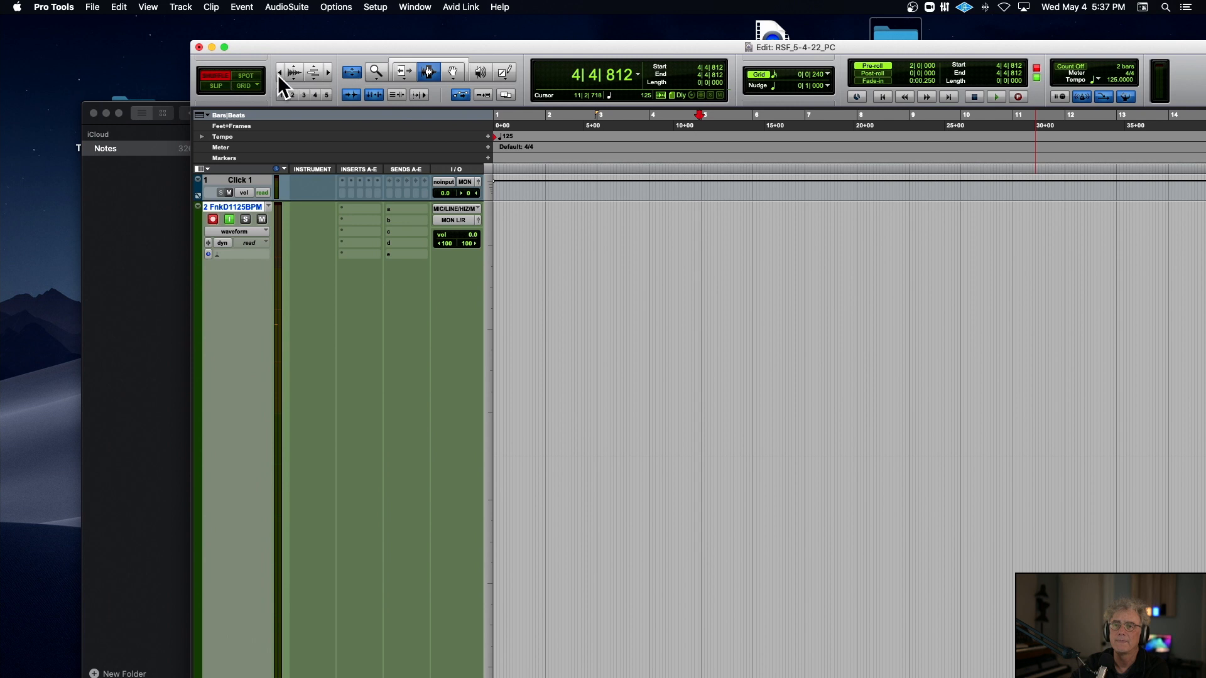
pyautogui.click(261, 74)
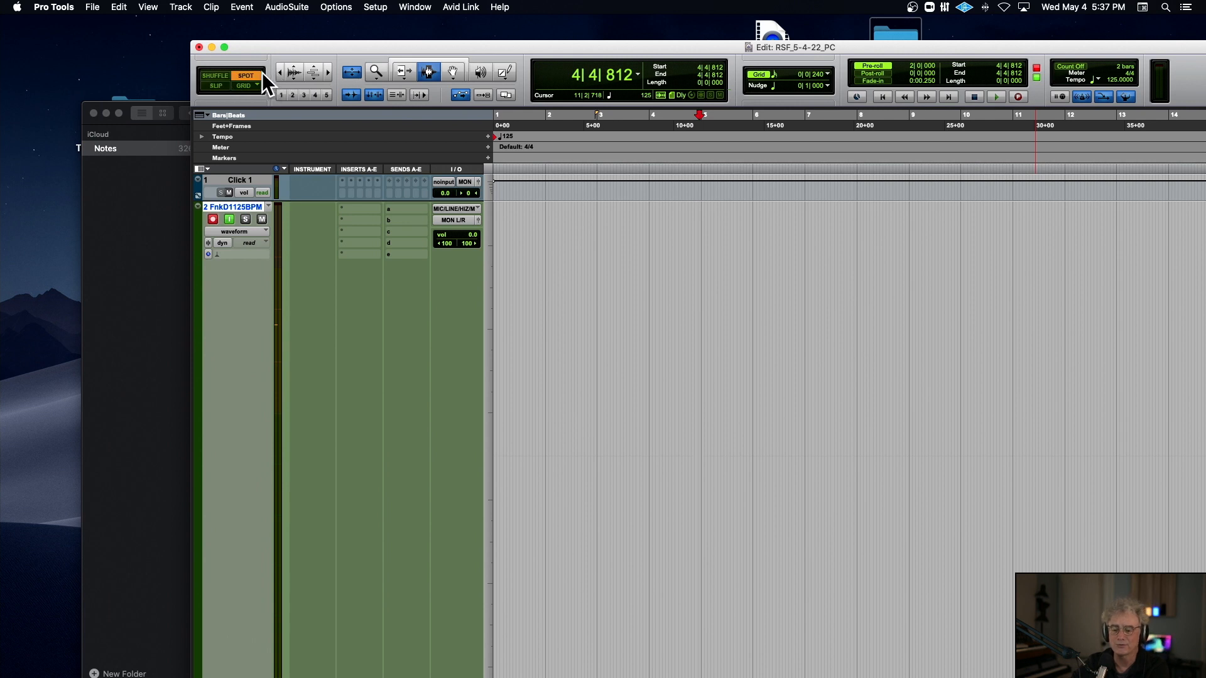
pyautogui.press('F2')
pyautogui.press('F1')
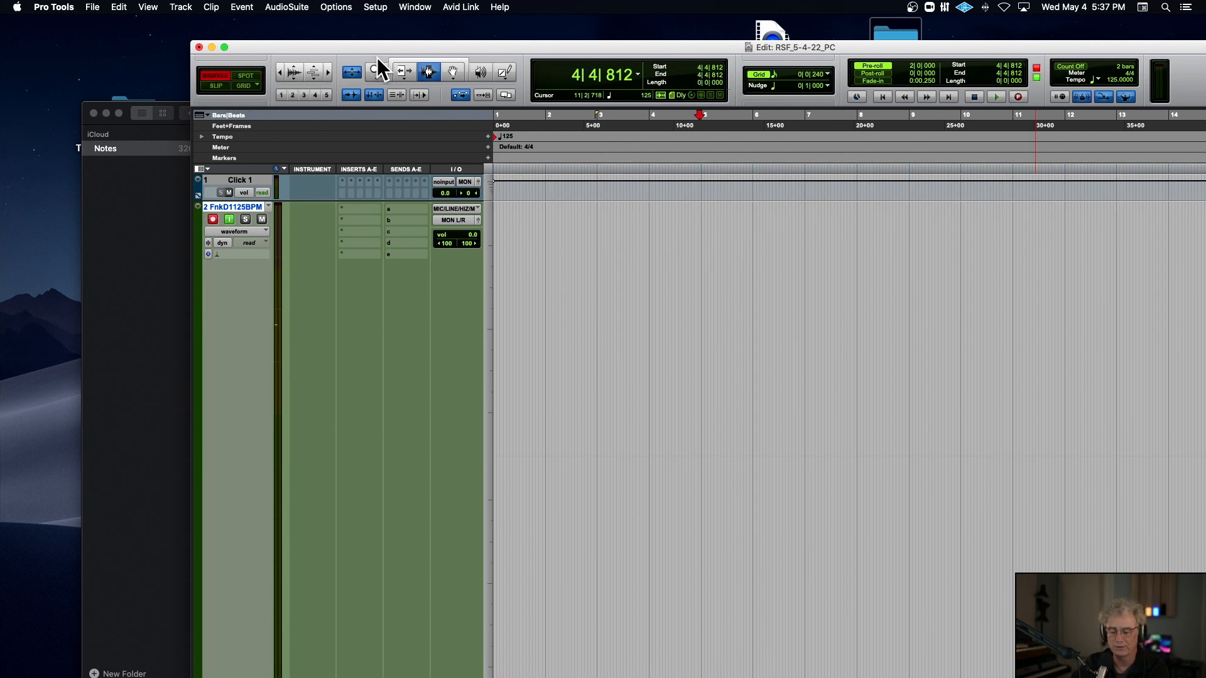
# Switch through the Zoomer, Trim, Selector, Grabber and Scrubber edit tools, finishing on the Pencil
pyautogui.press('F5')
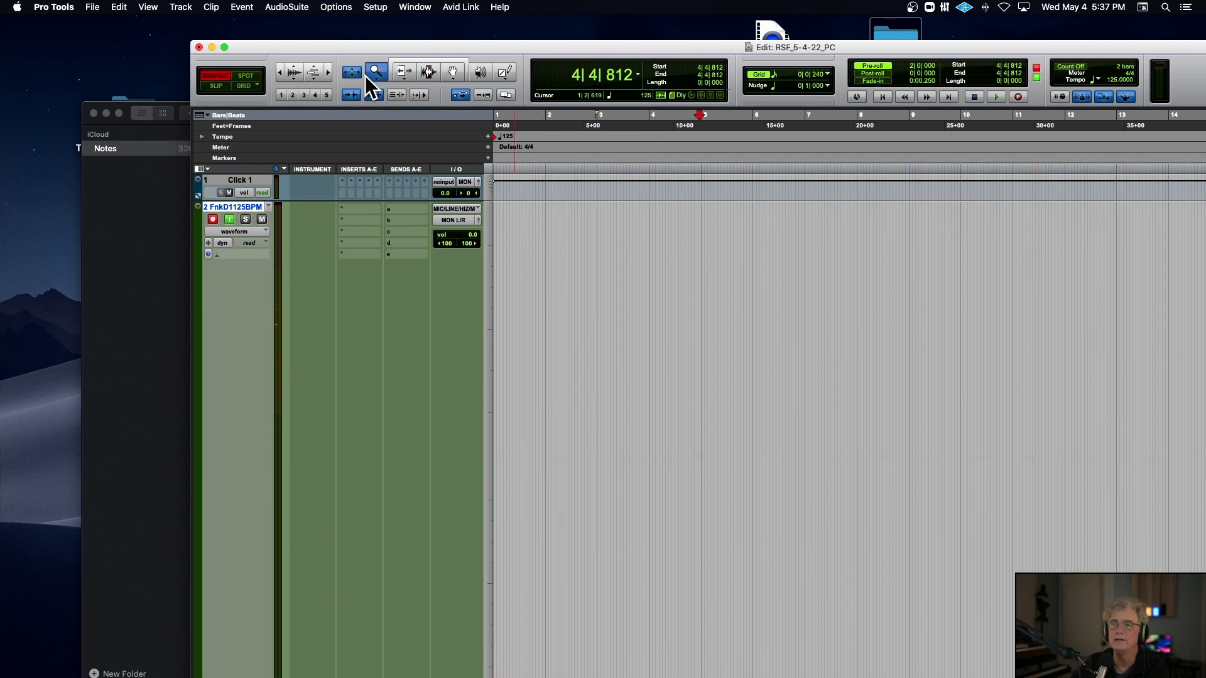
pyautogui.press('F6')
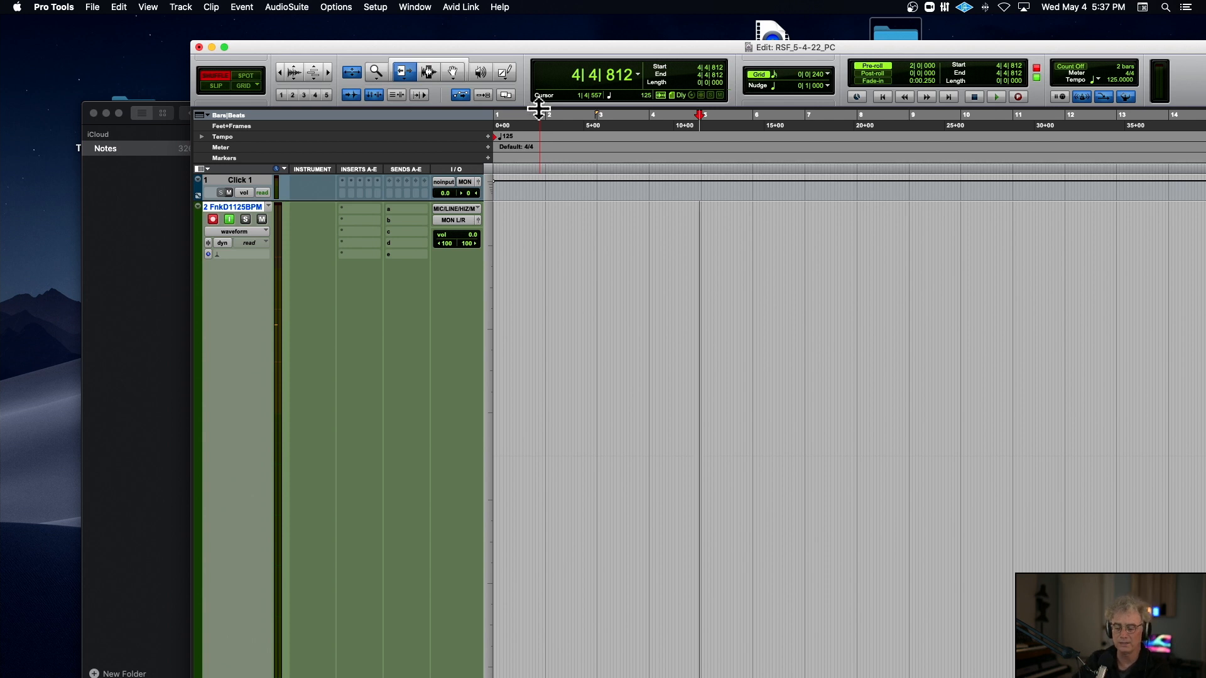
pyautogui.press('F5')
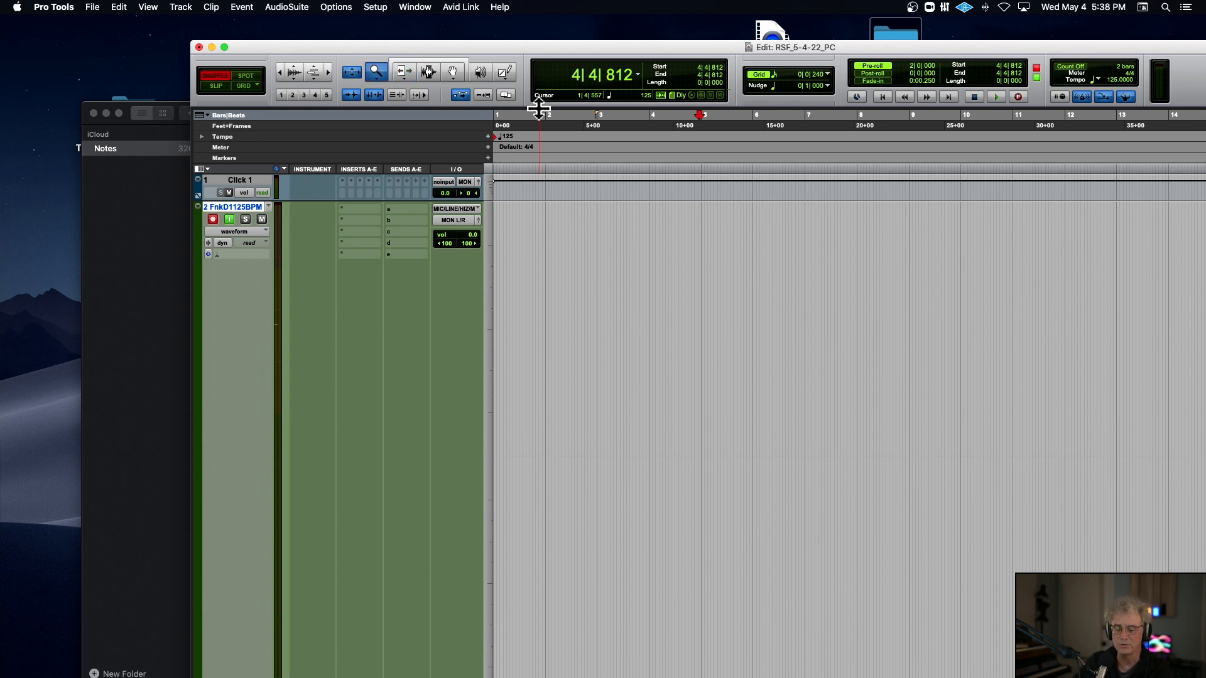
pyautogui.press('F6')
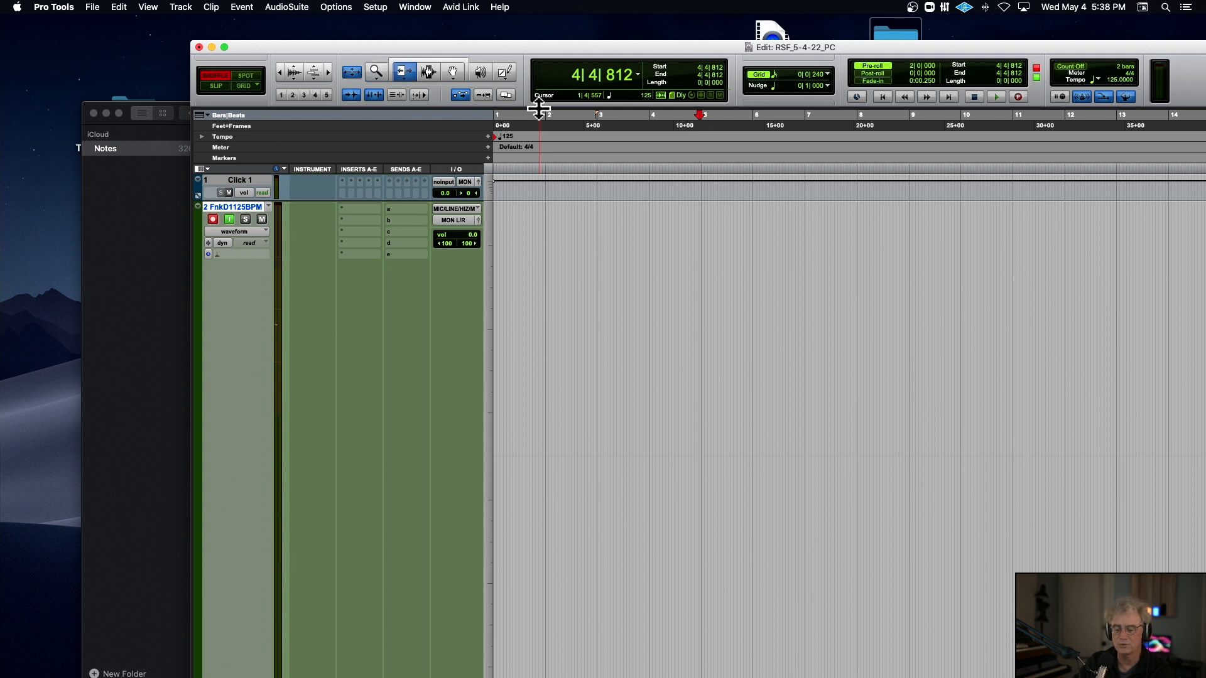
pyautogui.press('F7')
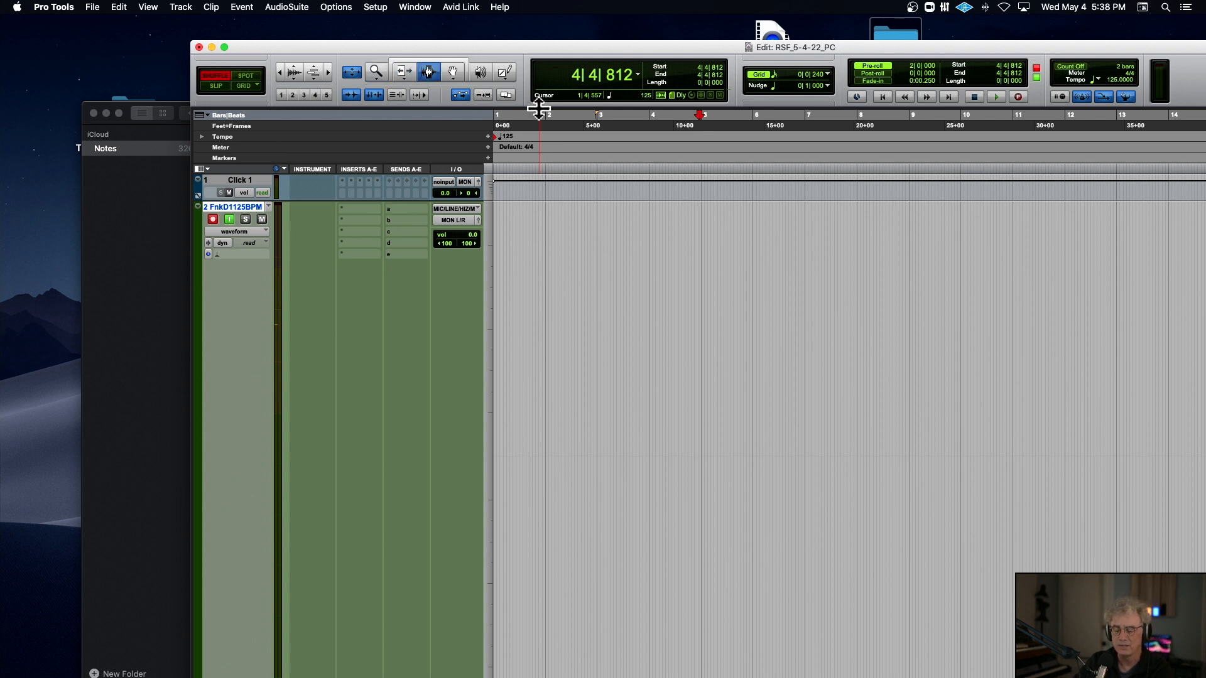
pyautogui.press('F8')
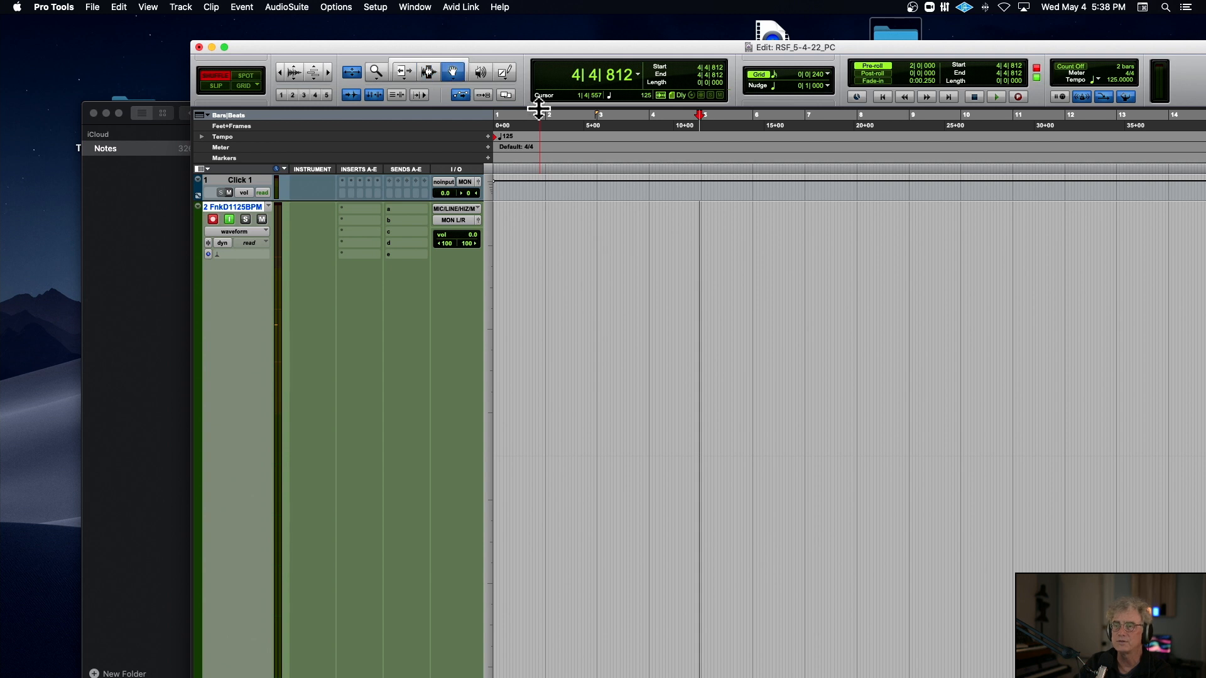
pyautogui.press('F9')
pyautogui.press('F10')
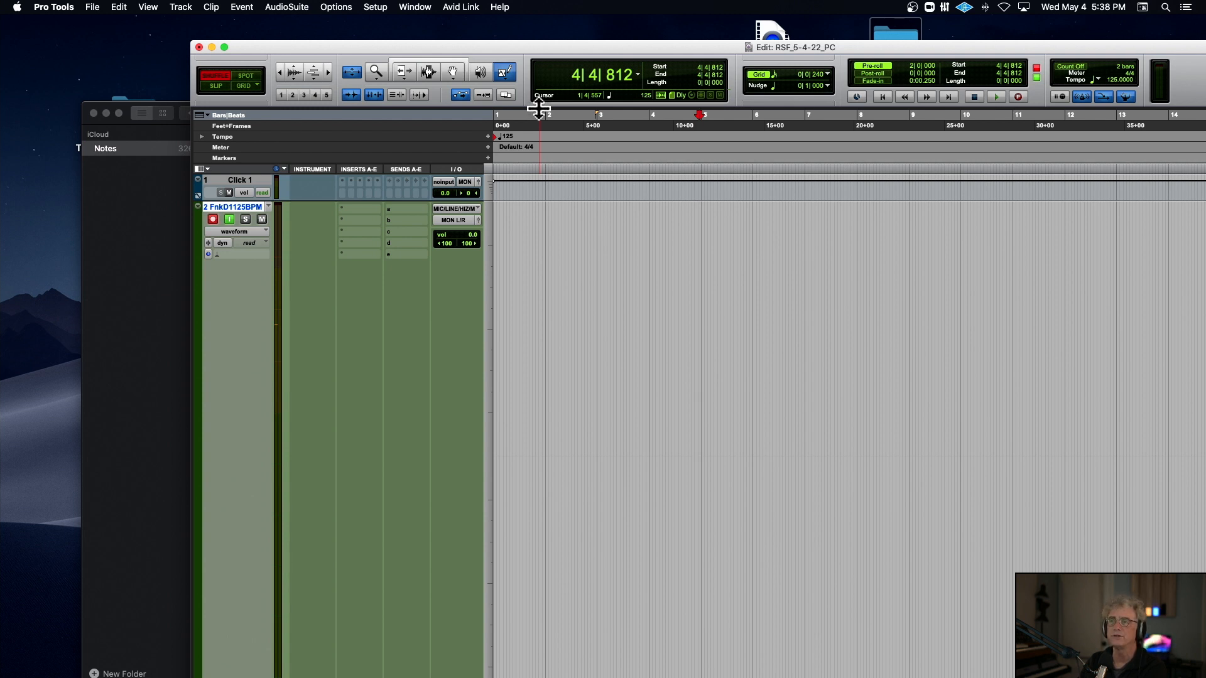
# Paste the recorded drum clip back onto the FnkD1125BPM track at 4|4|812
pyautogui.press('super+v')
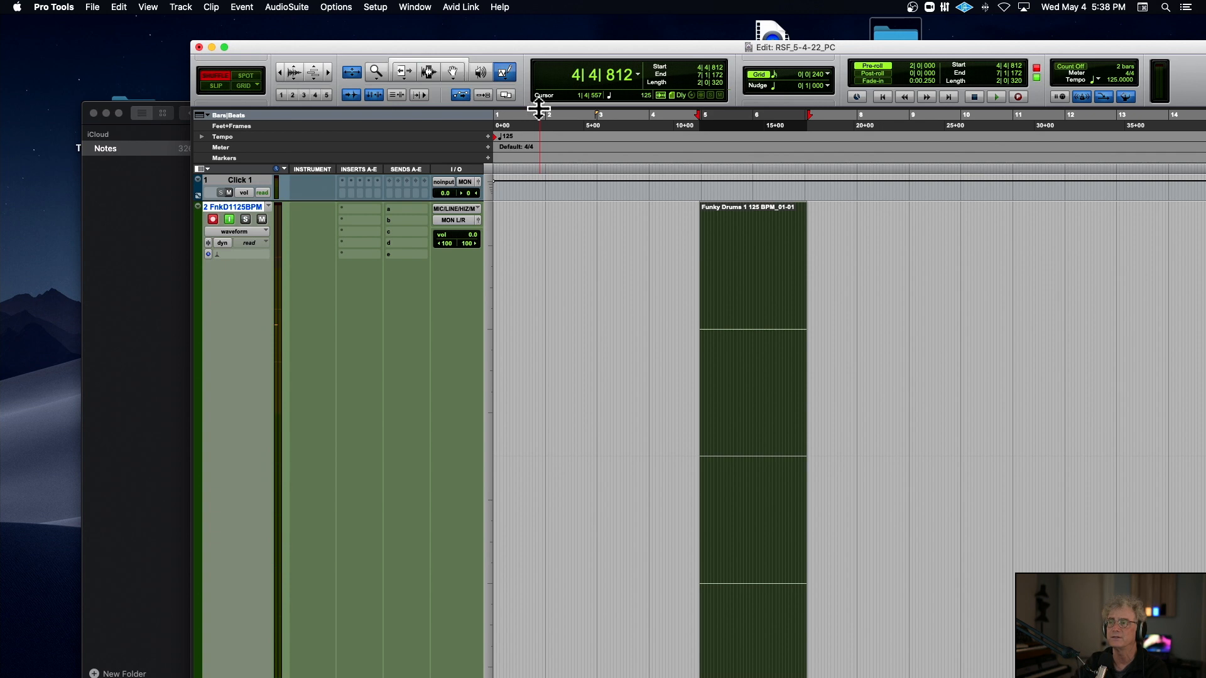
# Undo the last clip paste on the FnkD1125BPM track and switch the Pencil tool through Free Hand to the Line shape
pyautogui.press('super+z')
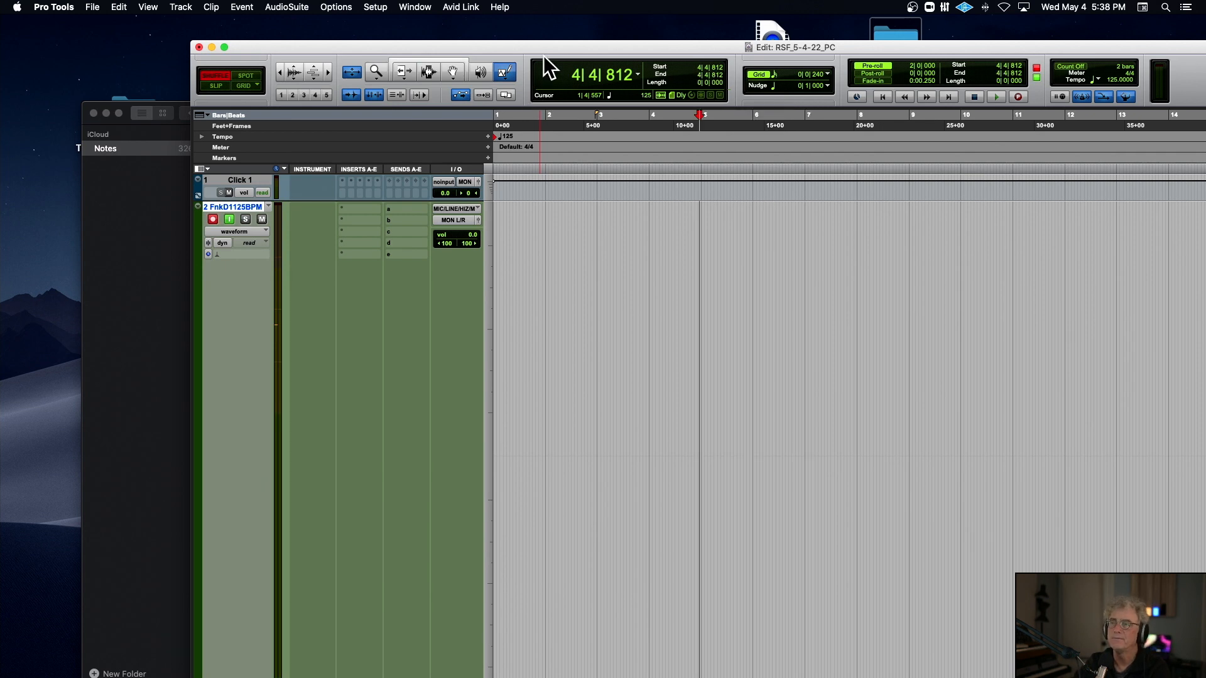
pyautogui.moveTo(543, 47); pyautogui.dragTo(519, 162)
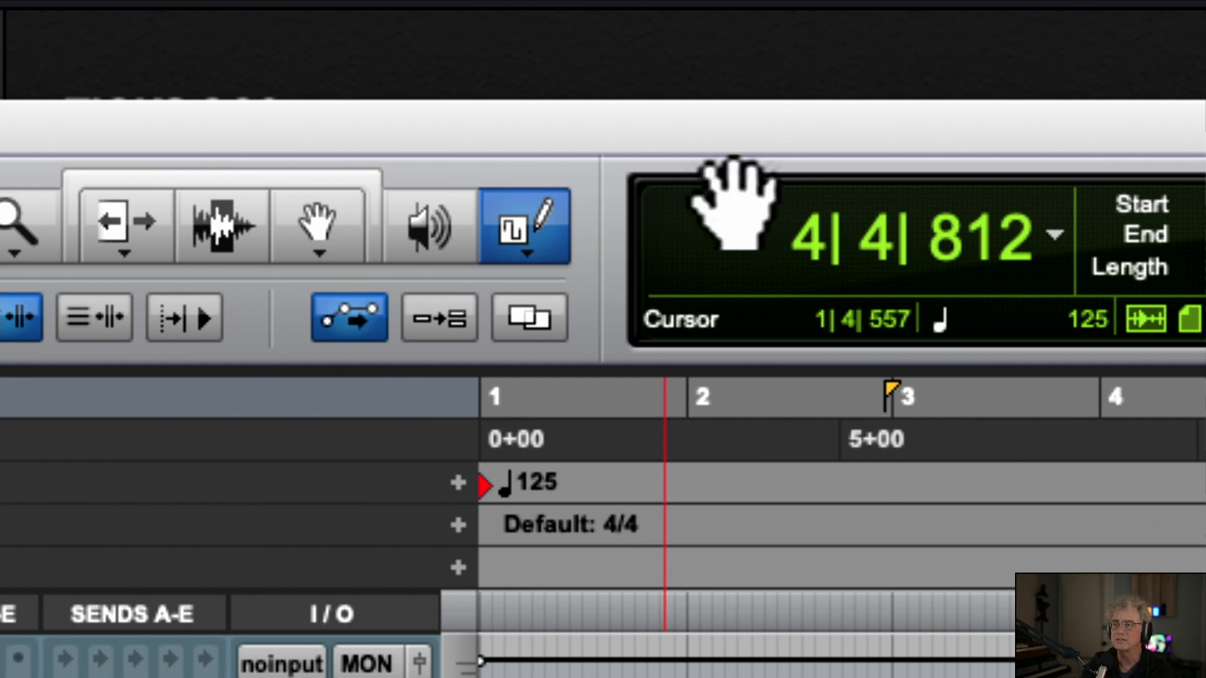
pyautogui.press('F10')
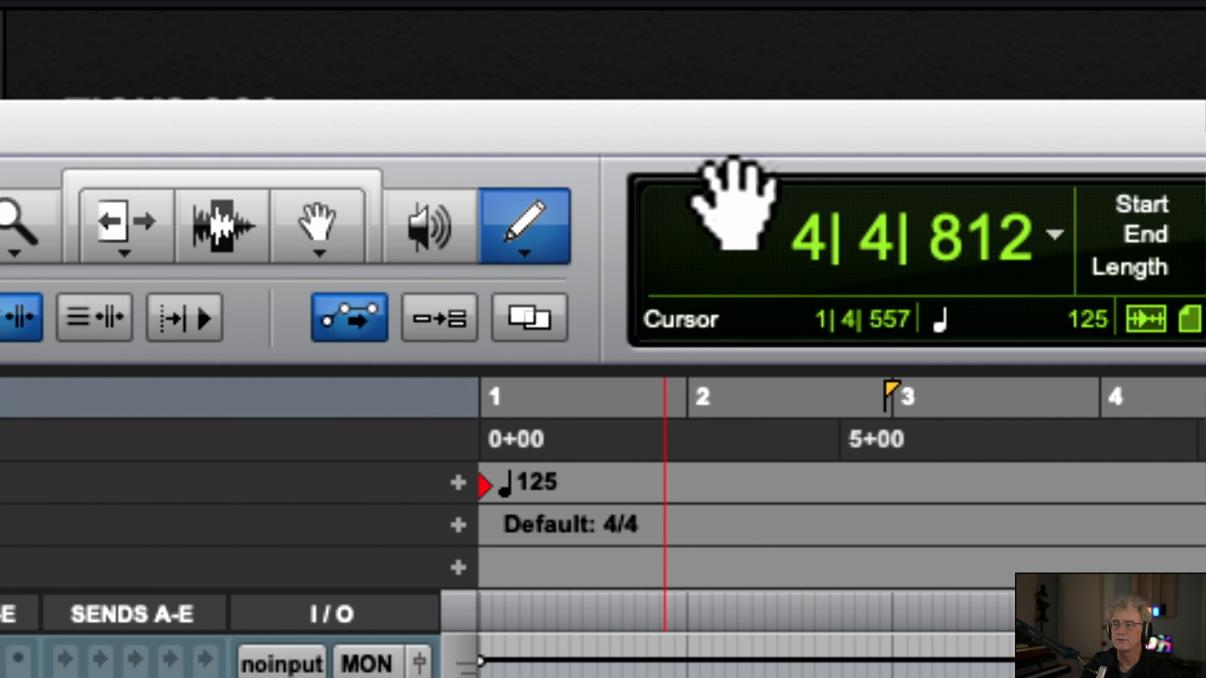
pyautogui.press('F10')
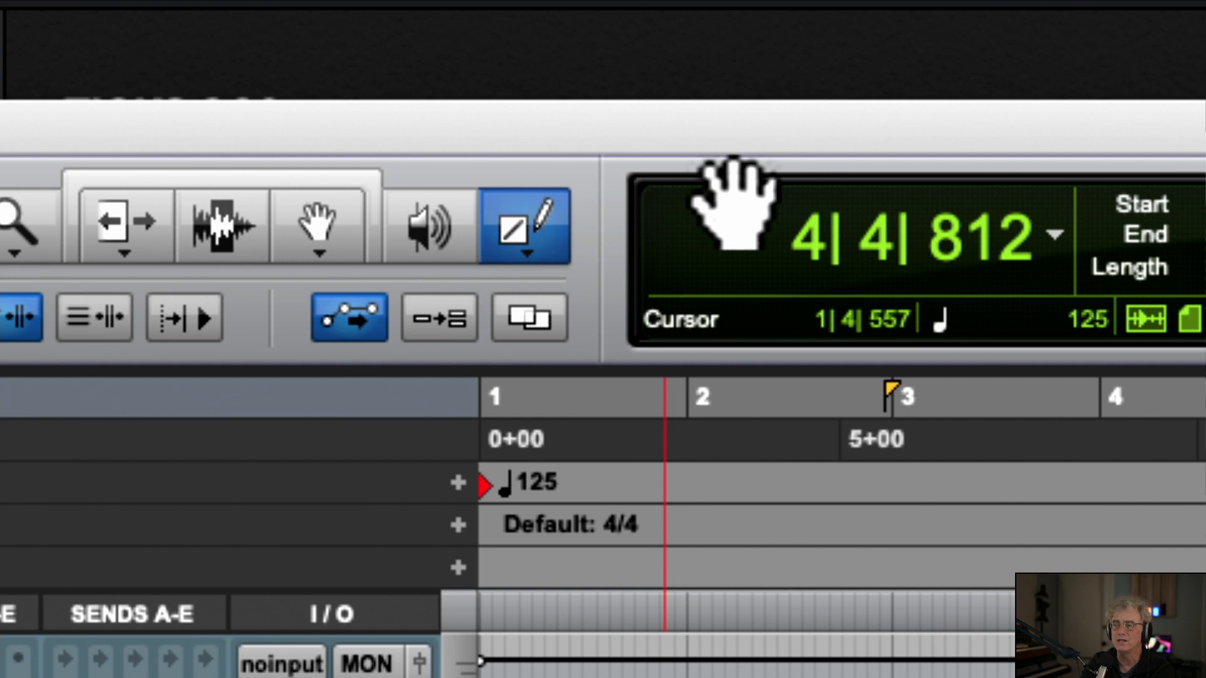
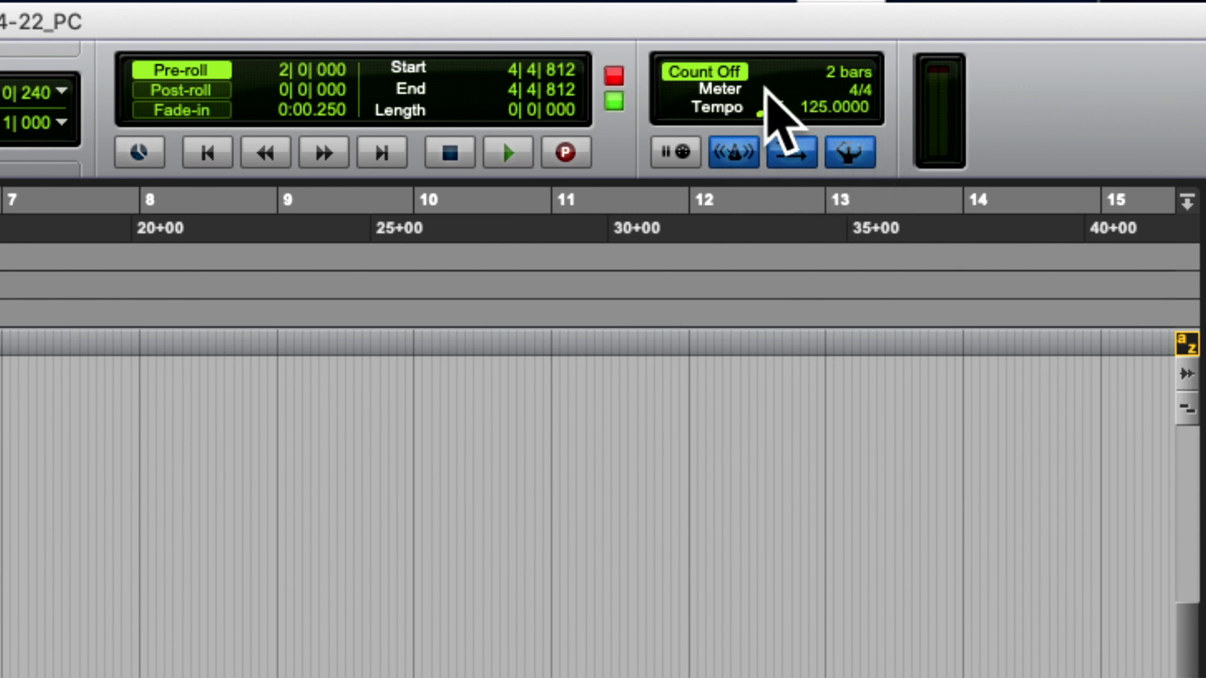
# Toggle Wait for Note, Count Off, Metronome and MIDI Merge in turn, leaving only Metronome and MIDI Merge enabled among them
pyautogui.click(680, 157)
pyautogui.click(679, 157)
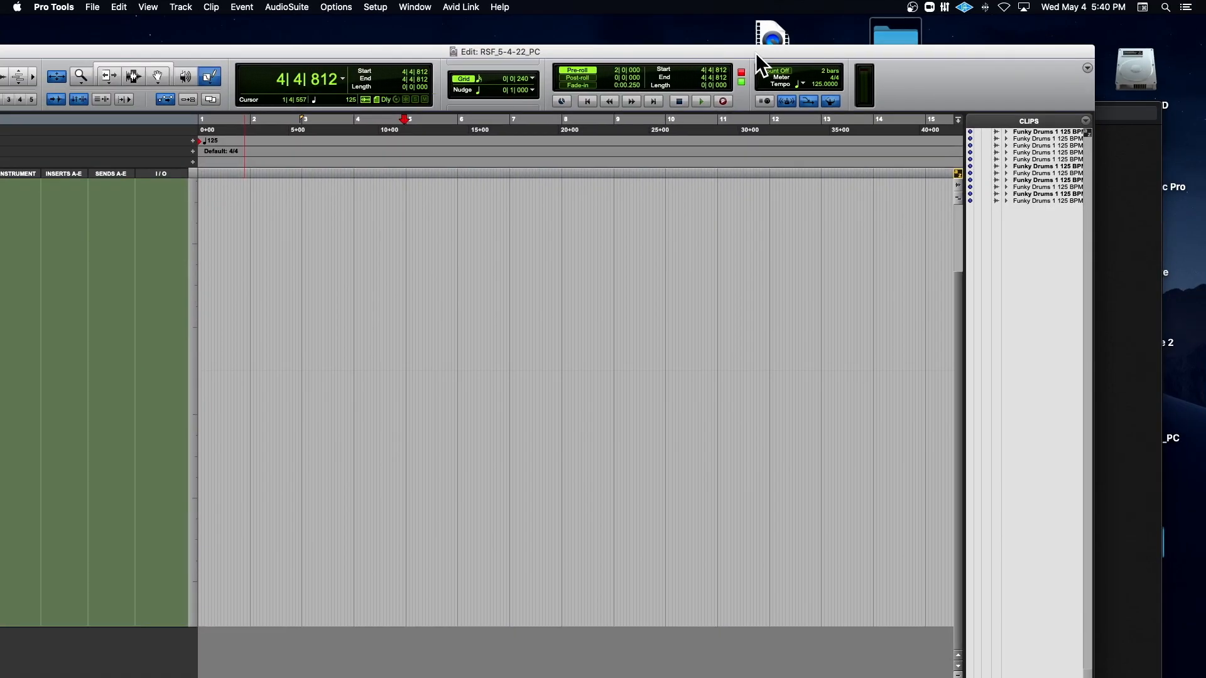
pyautogui.moveTo(755, 52); pyautogui.dragTo(861, 25)
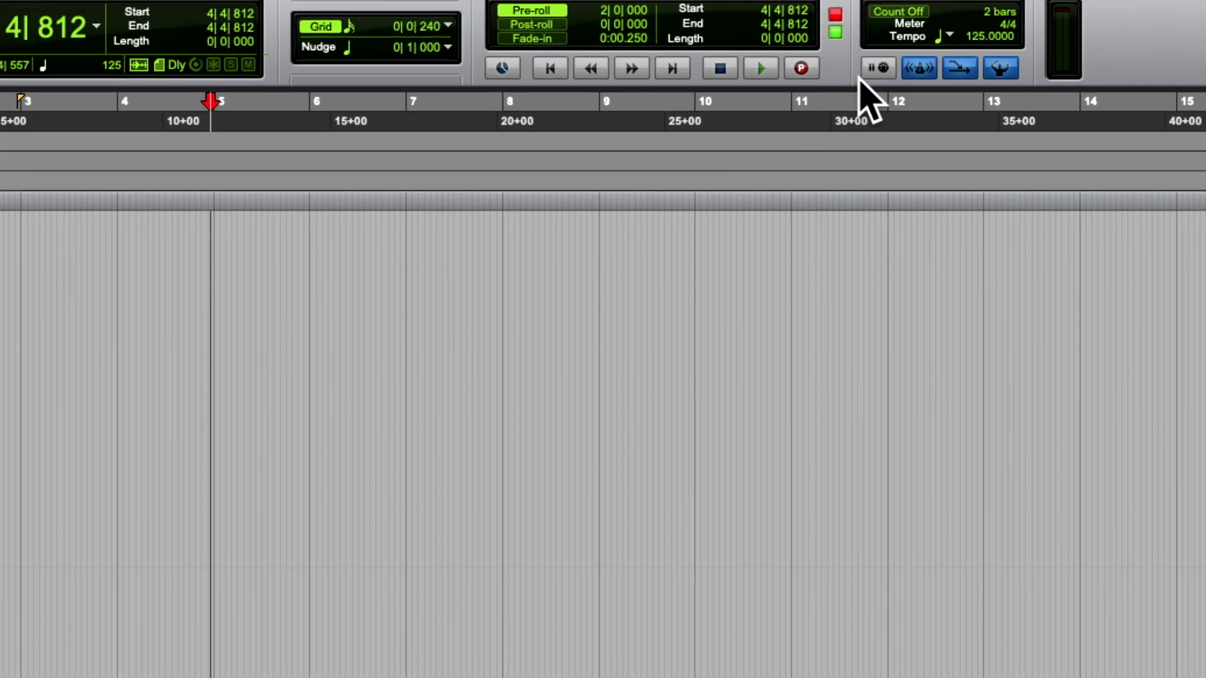
pyautogui.click(914, 12)
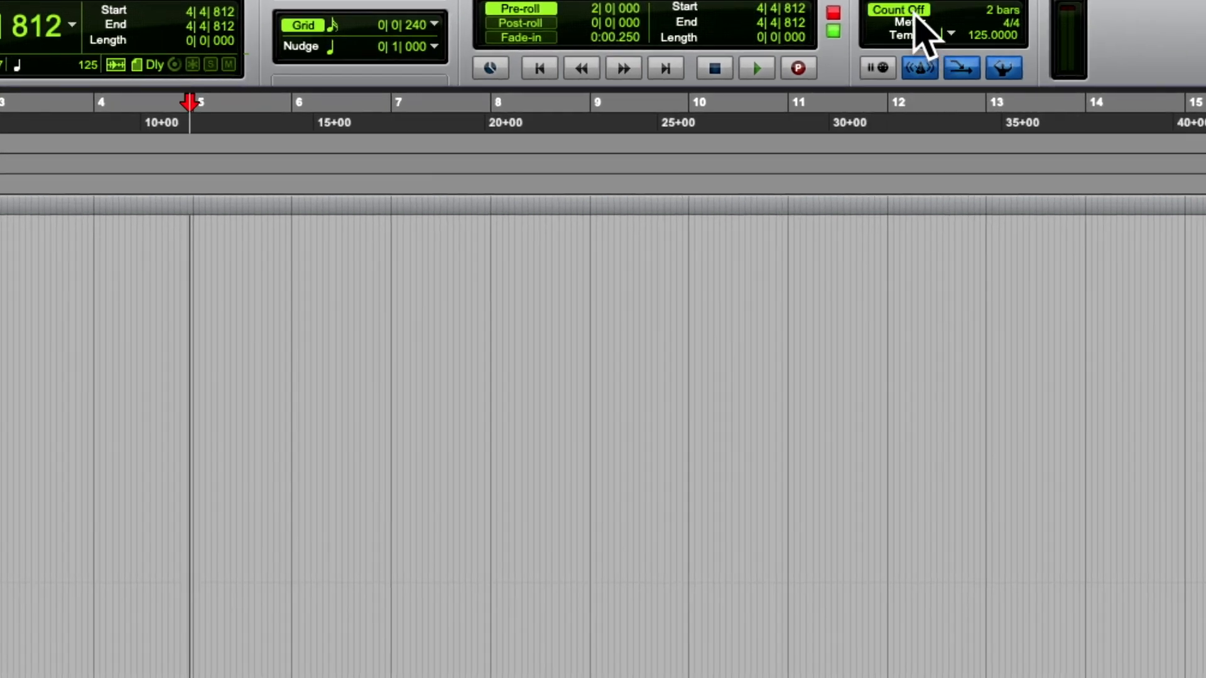
pyautogui.click(914, 12)
pyautogui.click(924, 68)
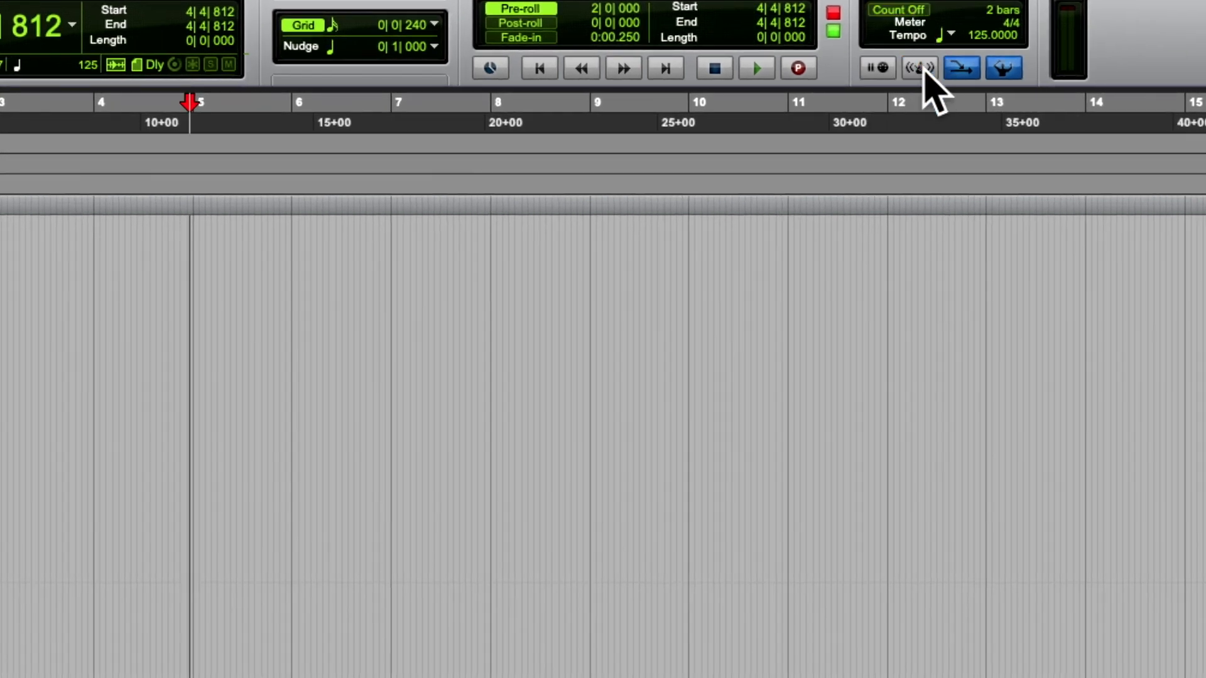
pyautogui.click(924, 68)
pyautogui.click(962, 68)
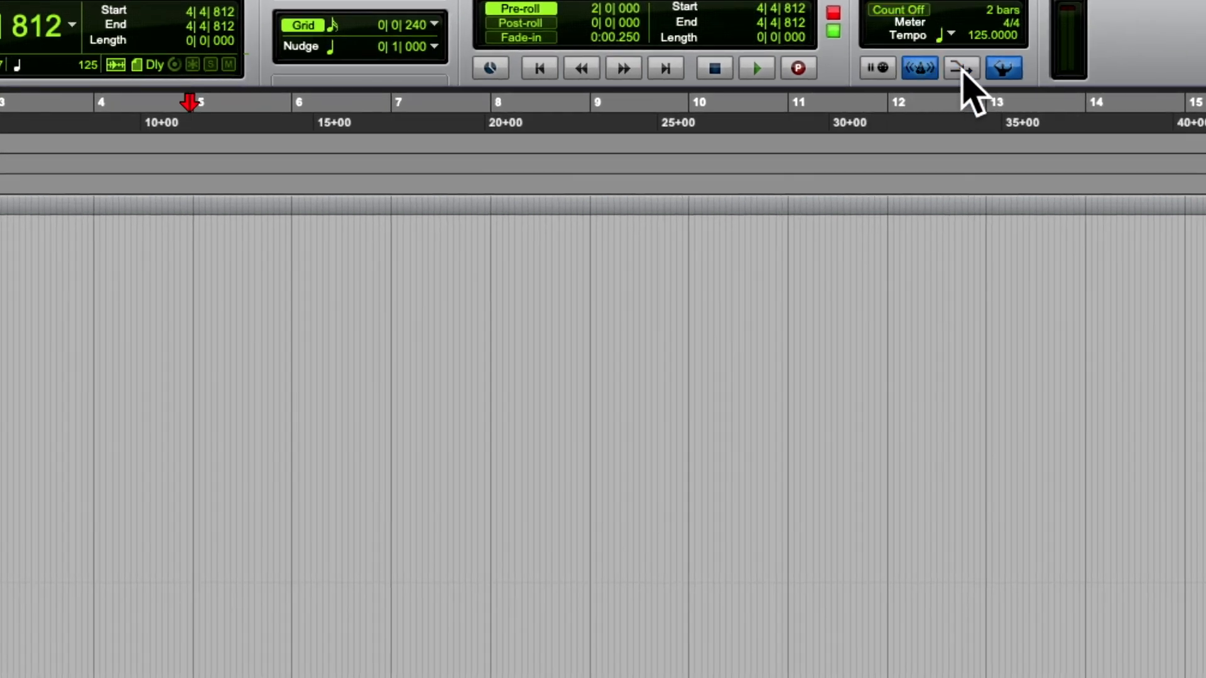
pyautogui.click(962, 67)
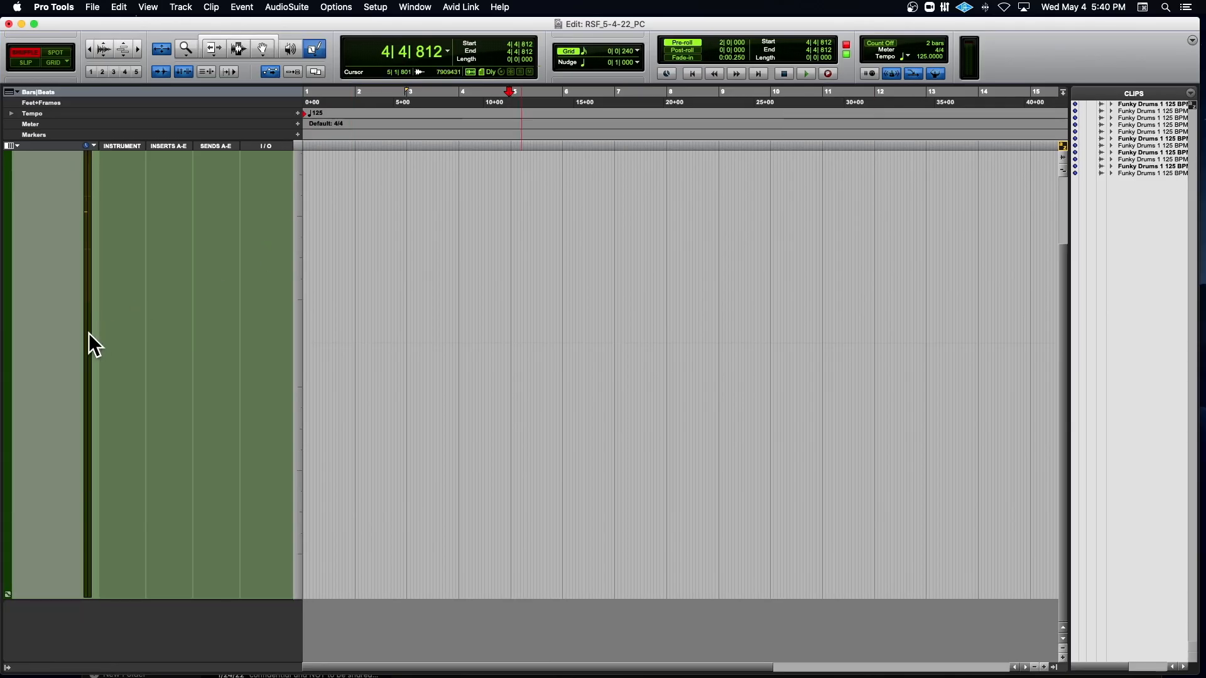
# Create one new track from the Avid AIR Instruments Bundle Mini Grand track preset
pyautogui.press('super+shift+n')
pyautogui.click(458, 244)
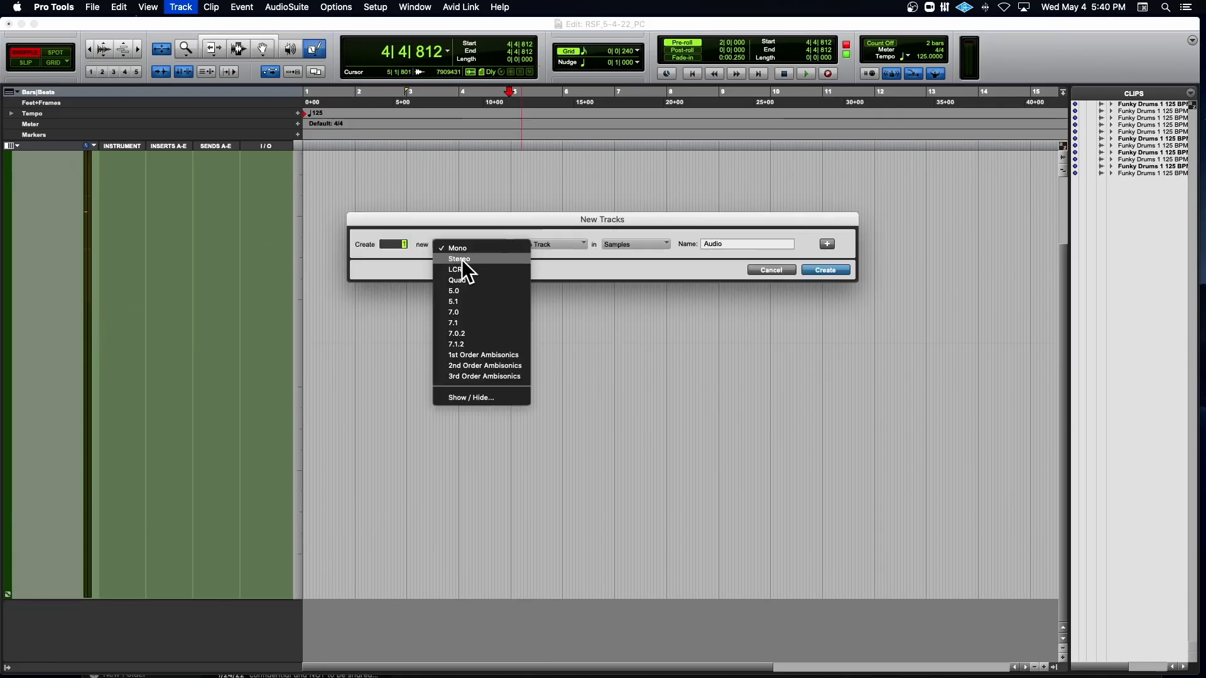
pyautogui.click(462, 260)
pyautogui.click(530, 244)
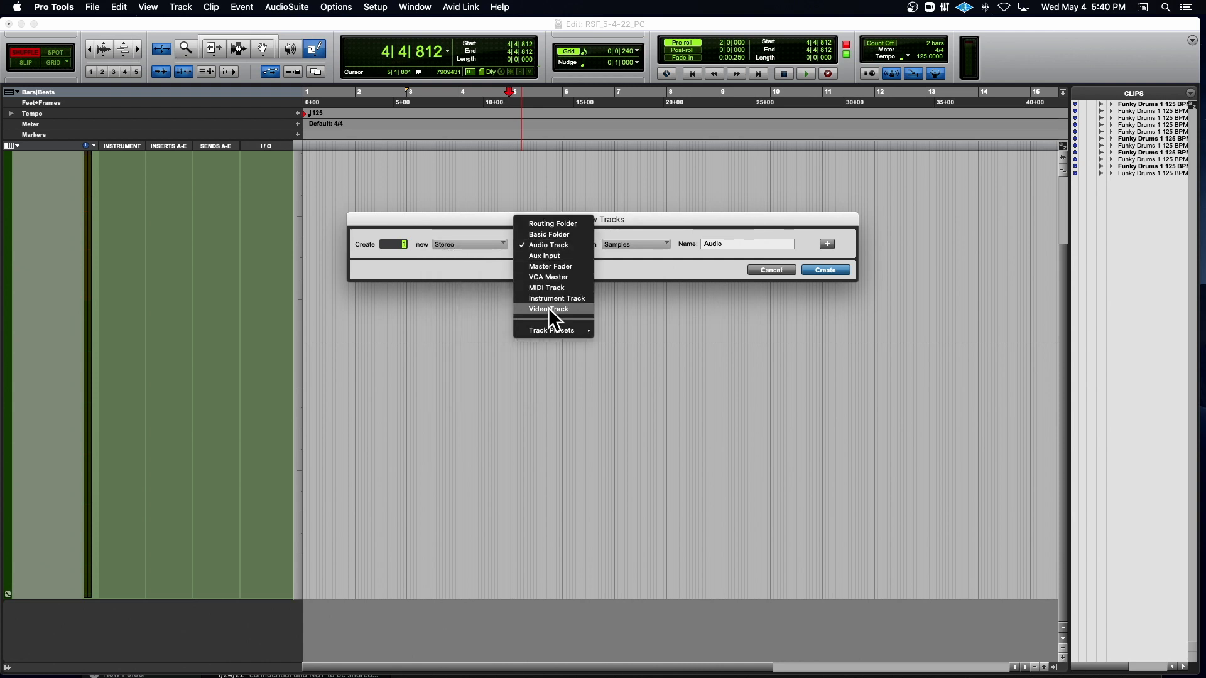
pyautogui.moveTo(552, 330)
pyautogui.moveTo(677, 332)
pyautogui.moveTo(757, 330)
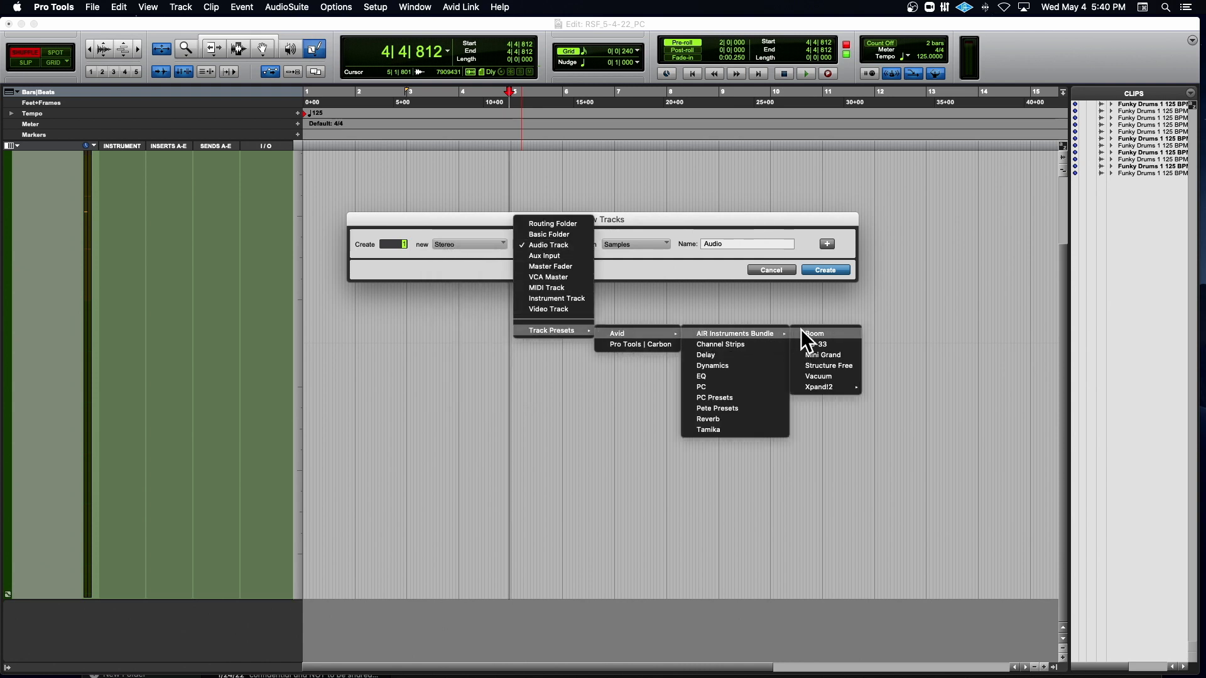
pyautogui.click(821, 356)
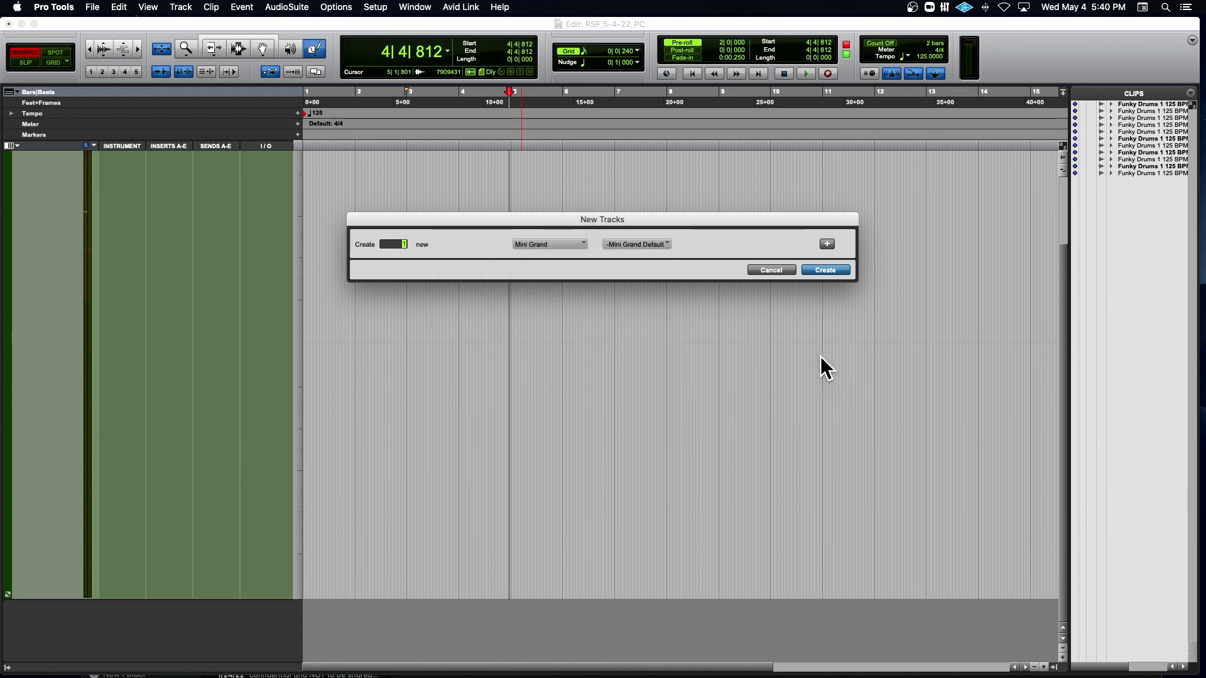
pyautogui.click(825, 269)
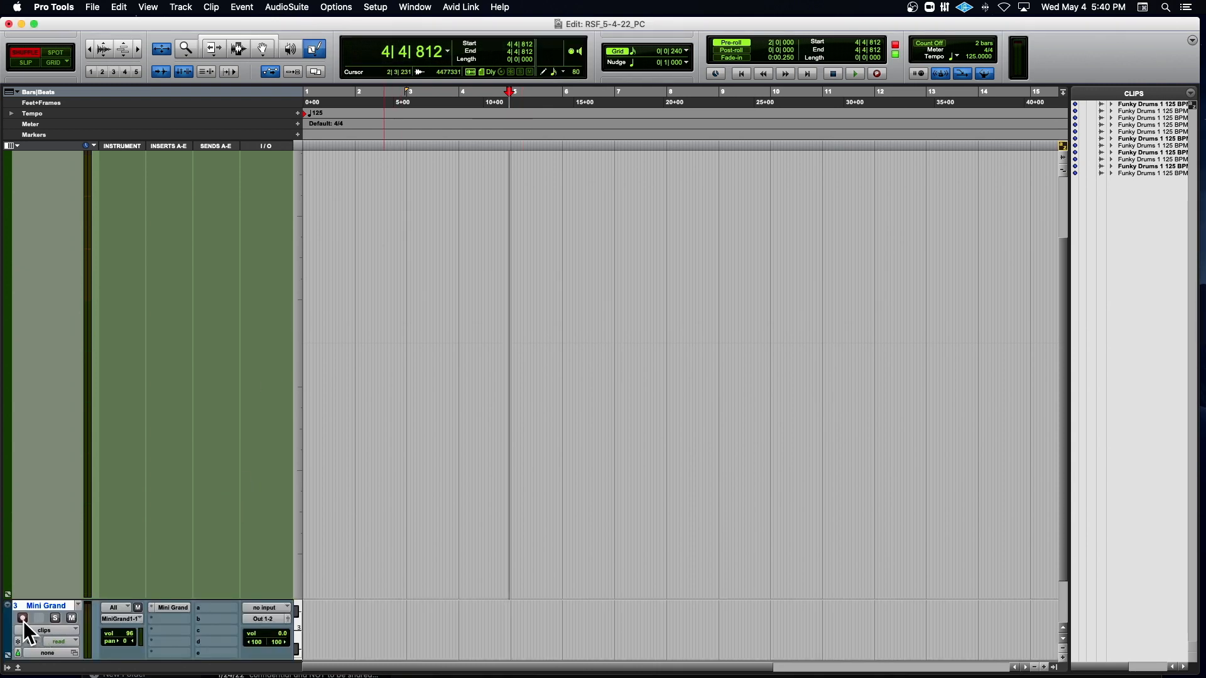
# Record-enable the Mini Grand track and record a short take from the session start
pyautogui.click(23, 619)
pyautogui.press('Return')
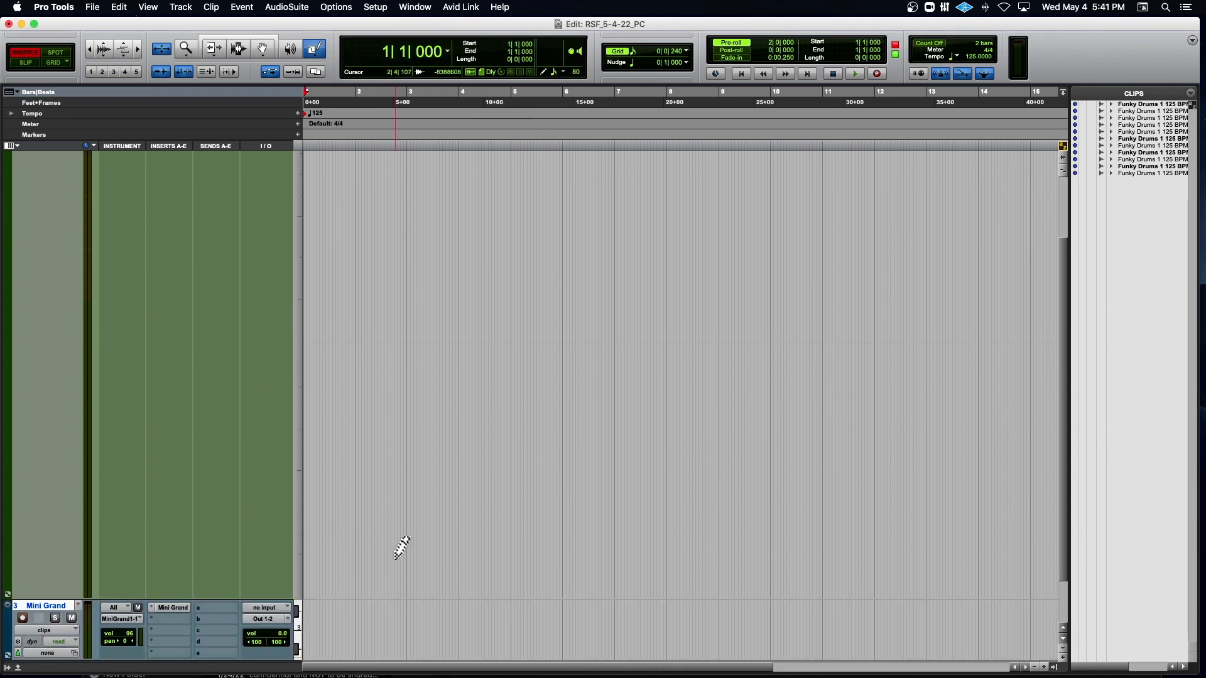
pyautogui.press('super+space')
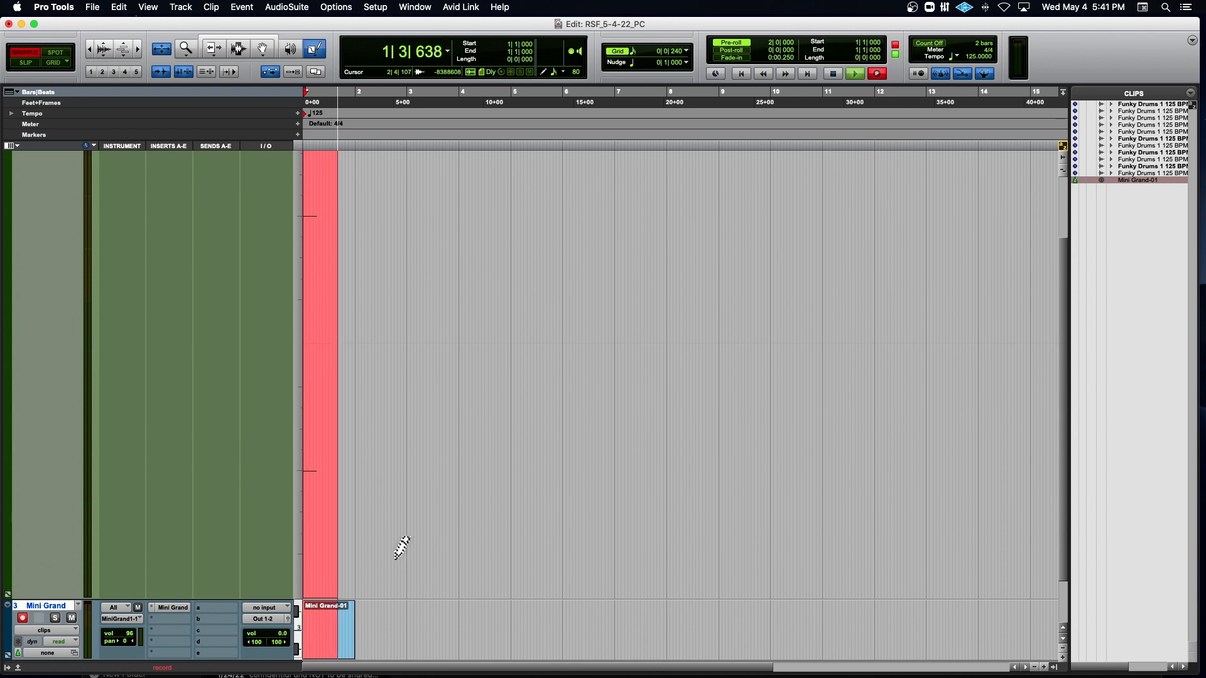
pyautogui.press('space')
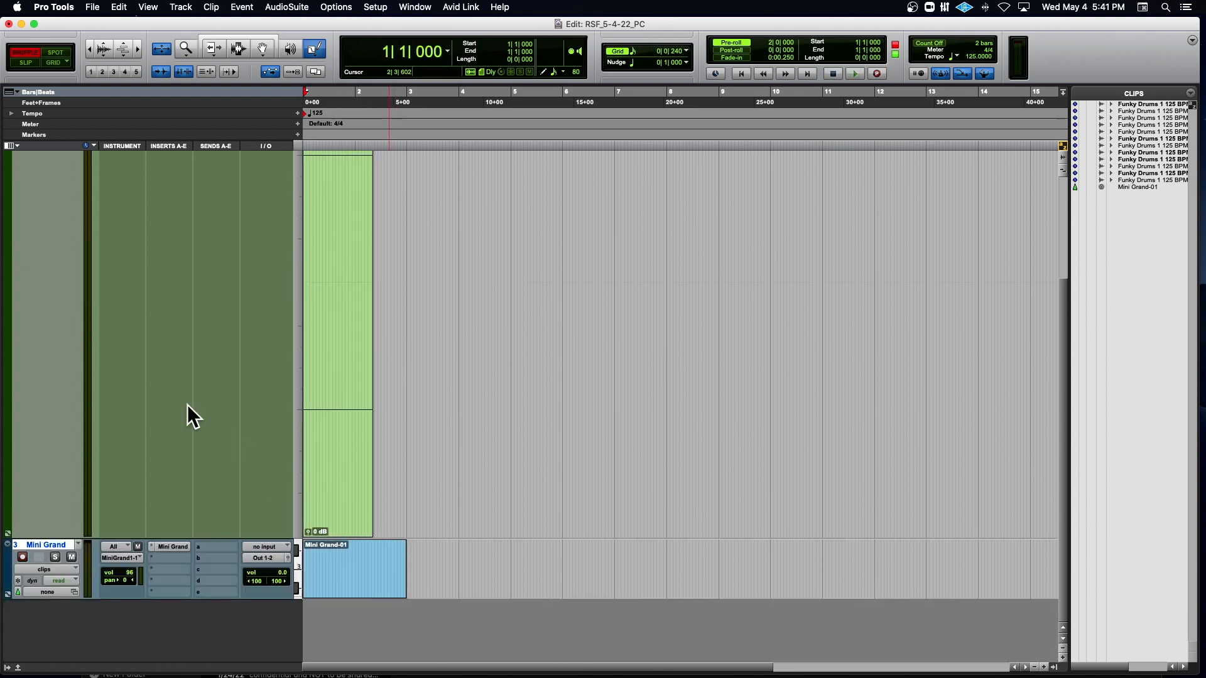
# Delete the FnkD1125BPM drum track together with its clips
pyautogui.scroll(10, 187, 406)
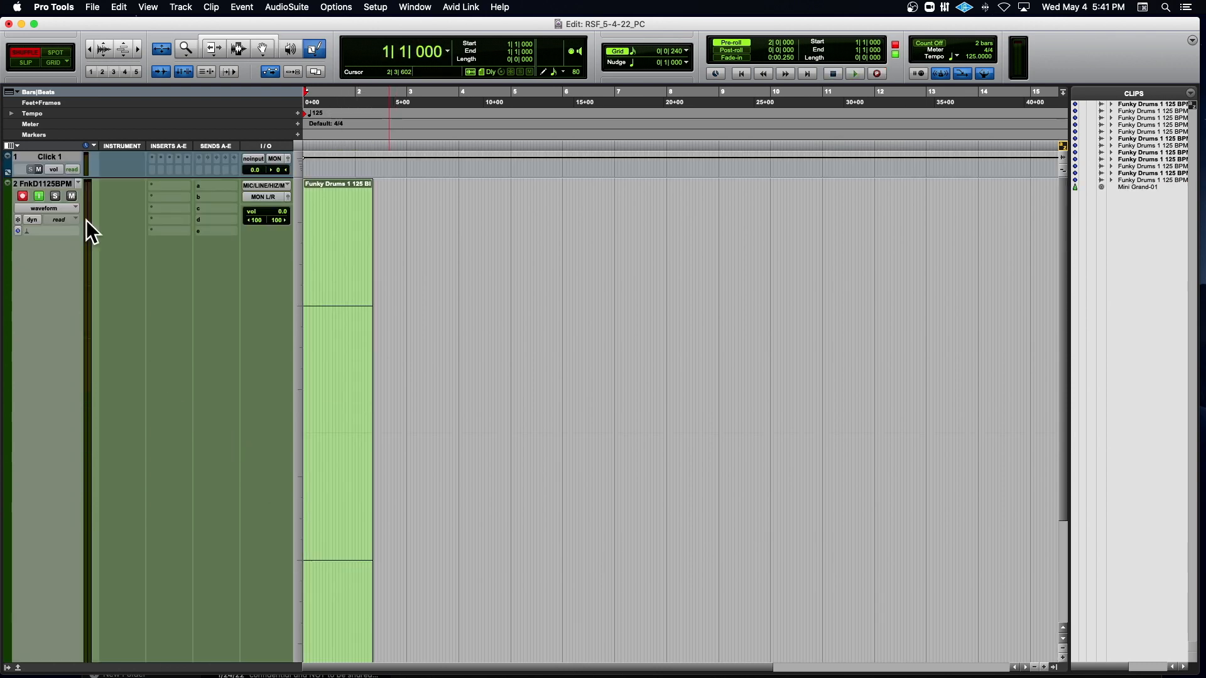
pyautogui.rightClick(43, 183)
pyautogui.click(85, 410)
pyautogui.press('Return')
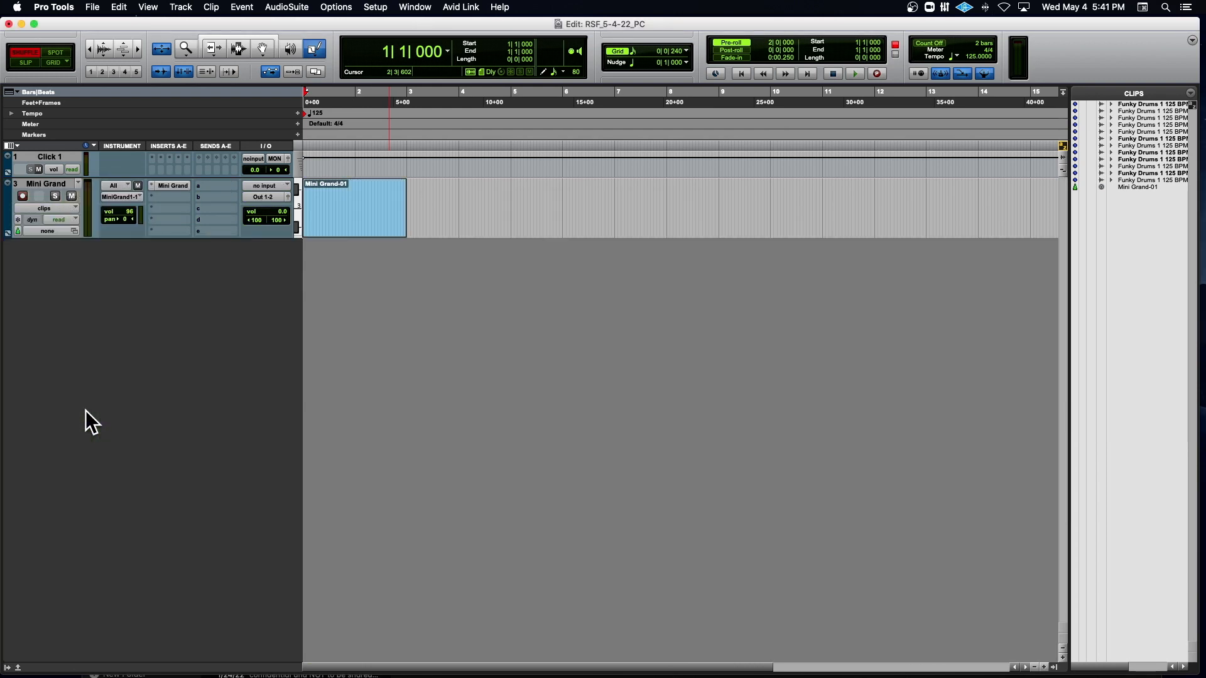
# Enlarge the Mini Grand track's height to fill the Edit window and zoom in horizontally on the timeline
pyautogui.moveTo(96, 236); pyautogui.dragTo(157, 646)
pyautogui.press('super+bracketright')
pyautogui.press('super+bracketright')
pyautogui.press('t')
# Try recording on the Mini Grand track from 2|1|000 with pre-roll enabled and stop the transport
pyautogui.press('KP_2')
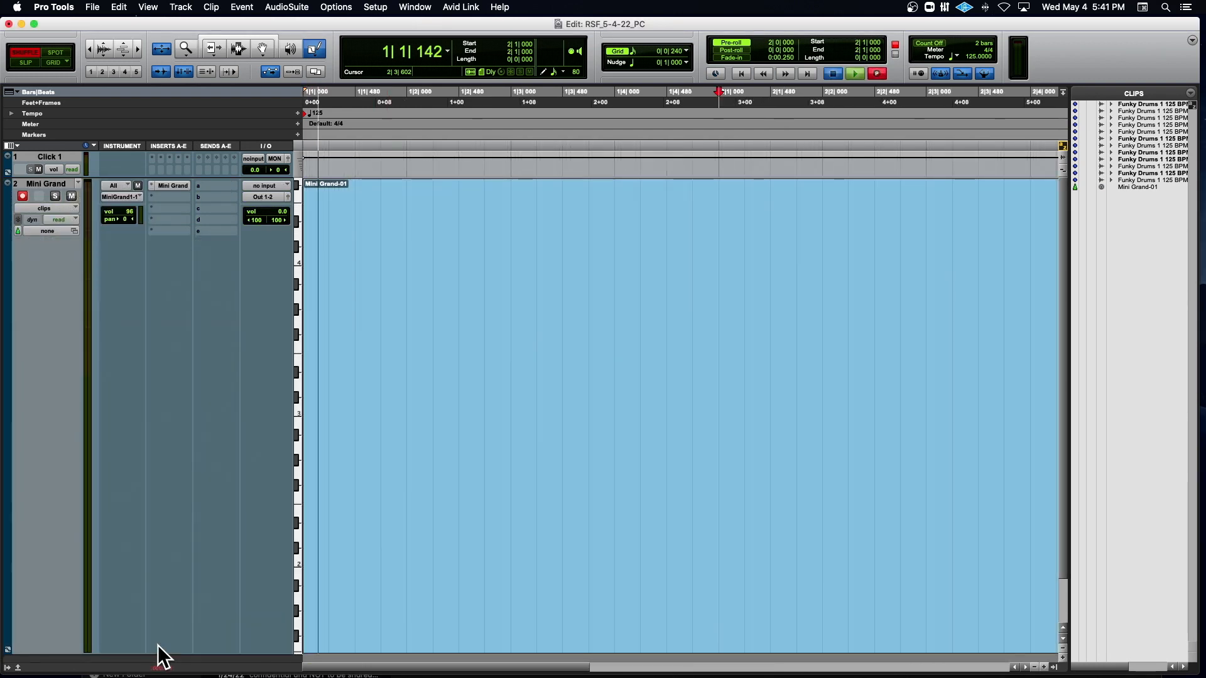
pyautogui.press('s')
pyautogui.press('space')
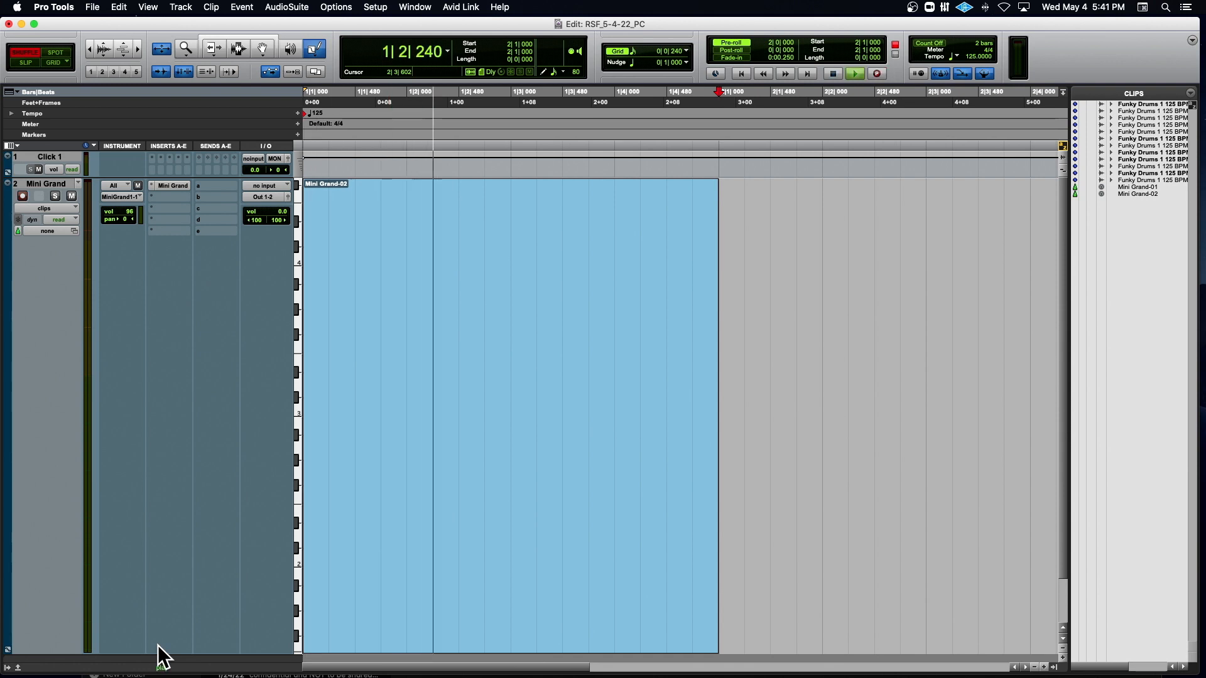
pyautogui.press('space')
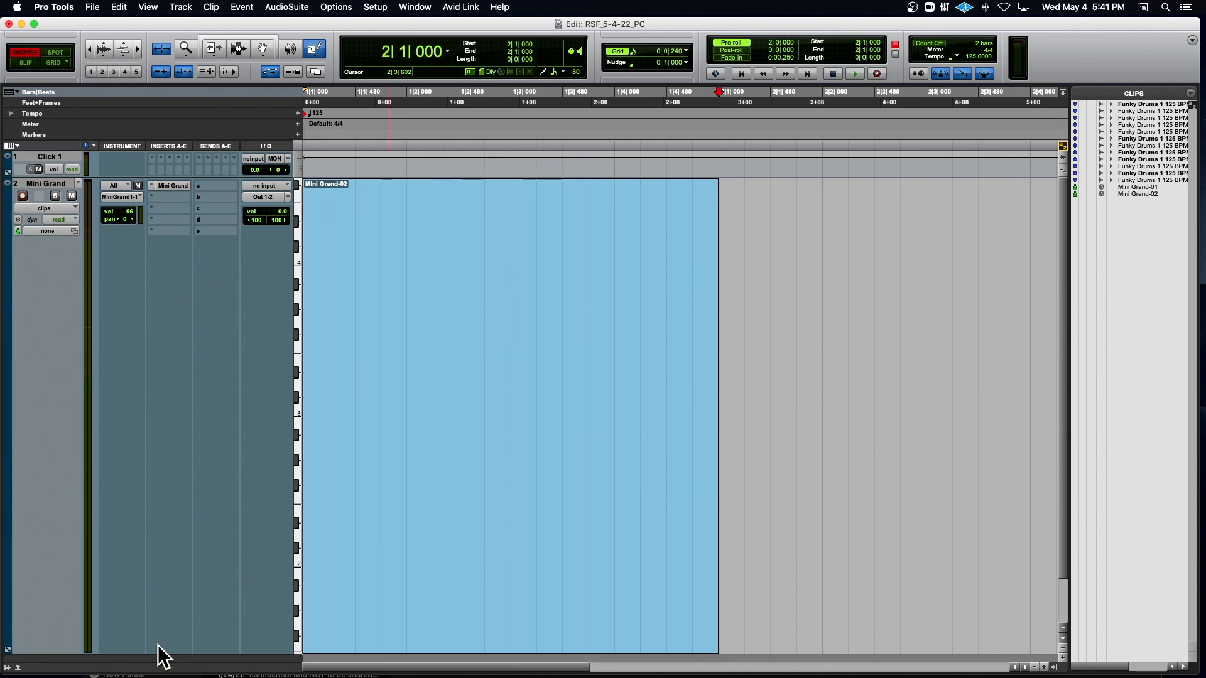
# Turn off pre-roll and record a MIDI piano performance on the Mini Grand track from 1|1|000
pyautogui.click(732, 41)
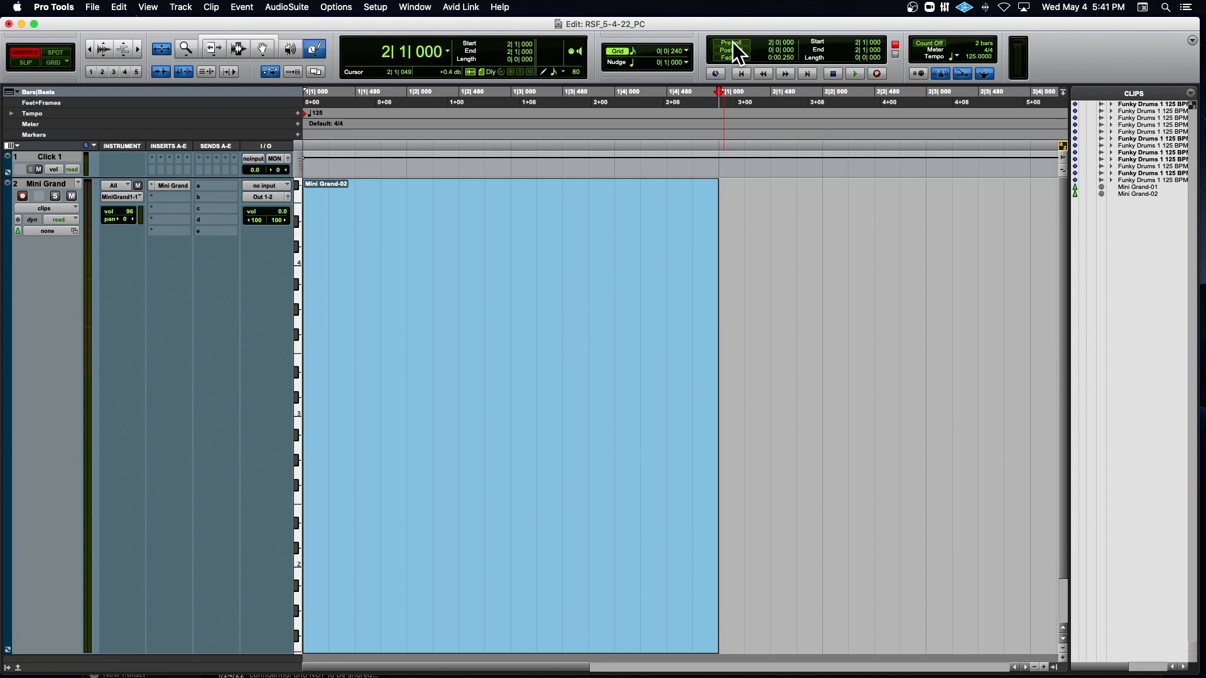
pyautogui.press('super+space')
pyautogui.press('space')
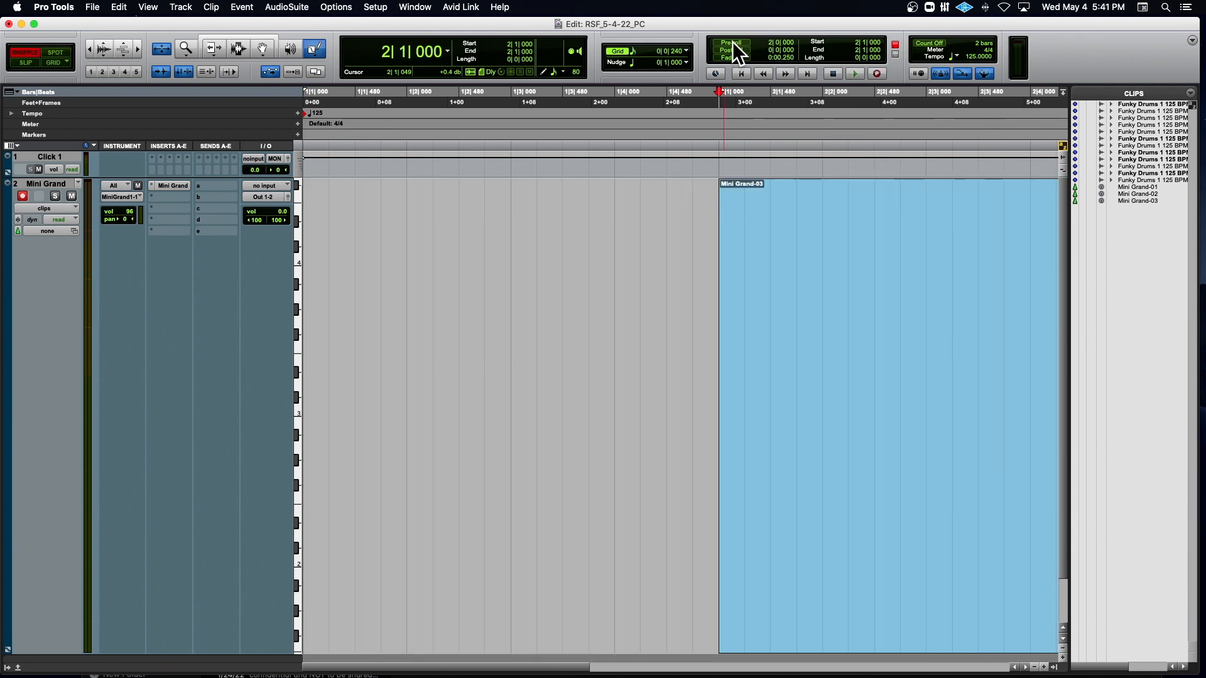
pyautogui.press('Return')
pyautogui.press('super+space')
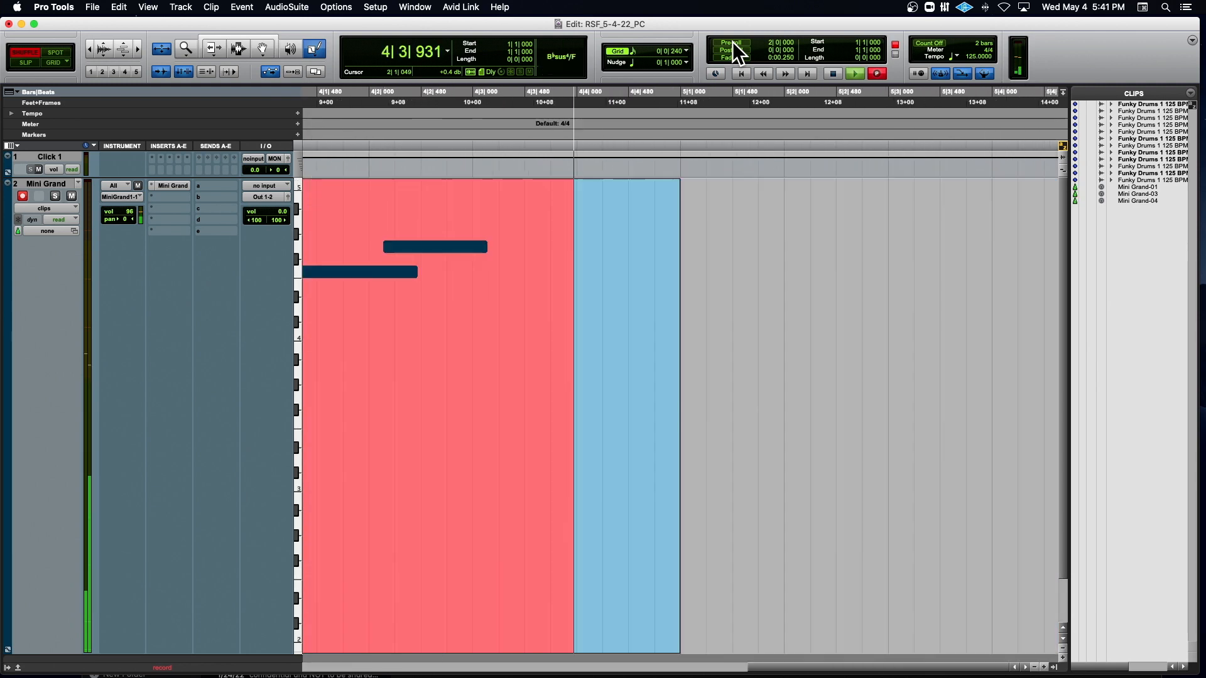
pyautogui.press('space')
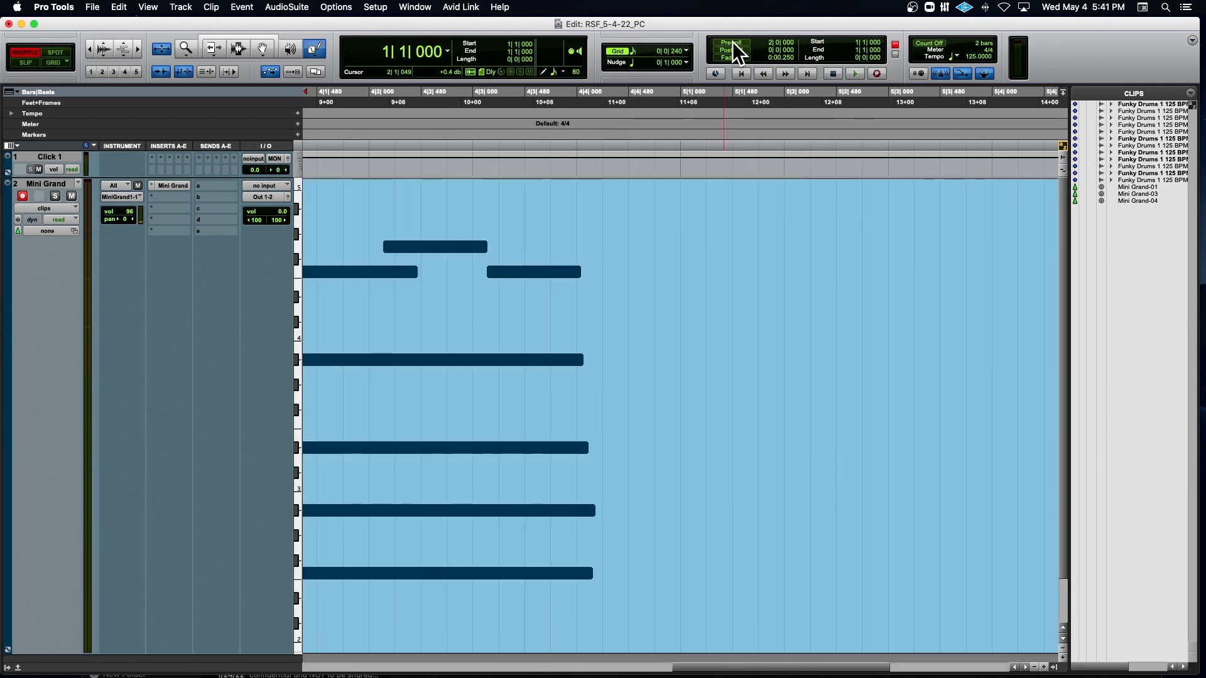
# Overdub a second pass with lower notes onto the Mini Grand clip from 1|1|000 using MIDI Merge and review the combined notes
pyautogui.hscroll(1, 911, 103)
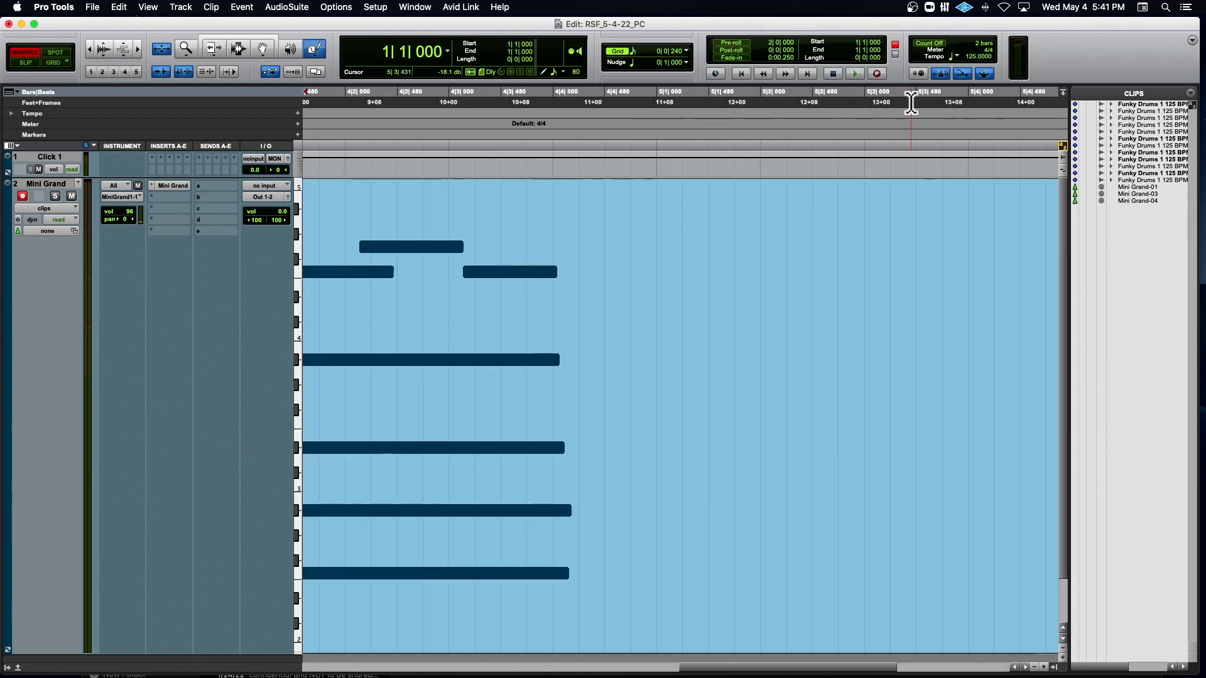
pyautogui.hscroll(-20, 867, 141)
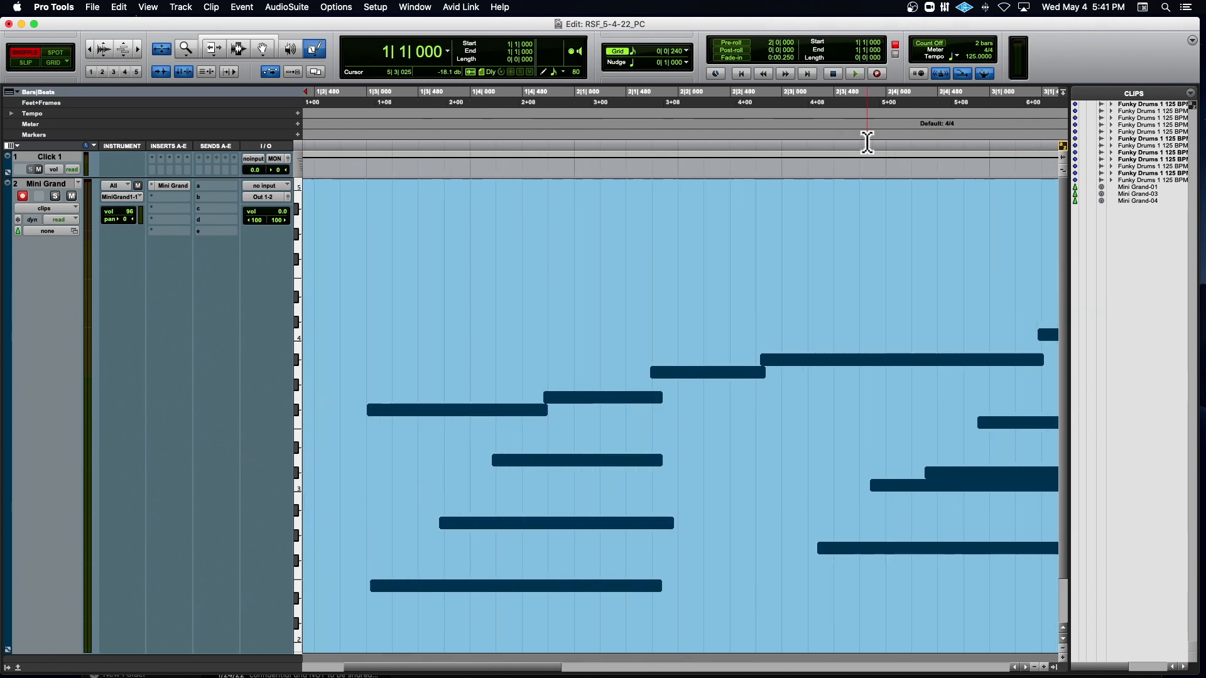
pyautogui.press('super+space')
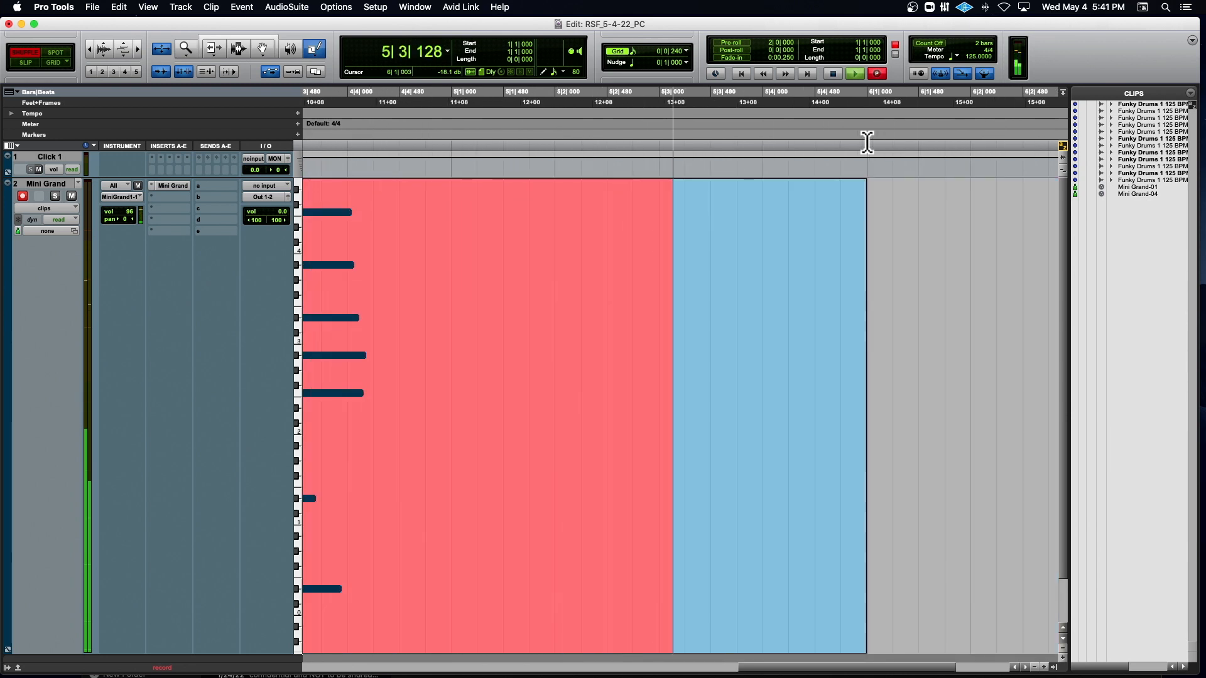
pyautogui.press('space')
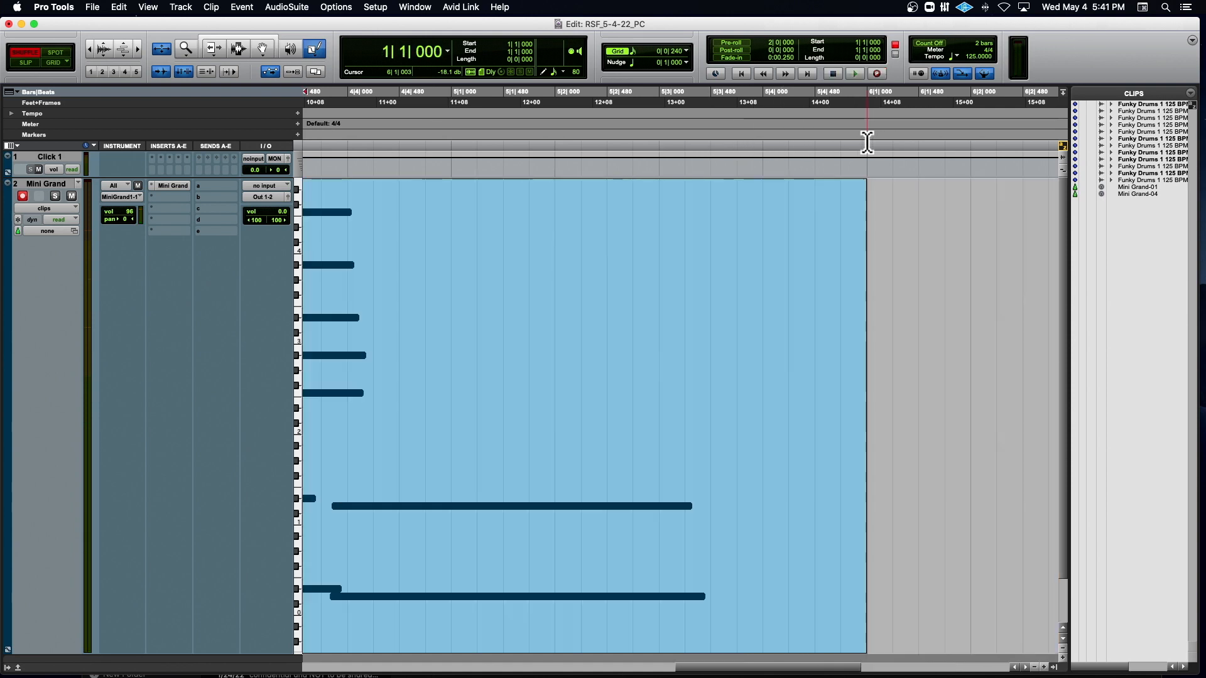
pyautogui.hscroll(-10, 760, 270)
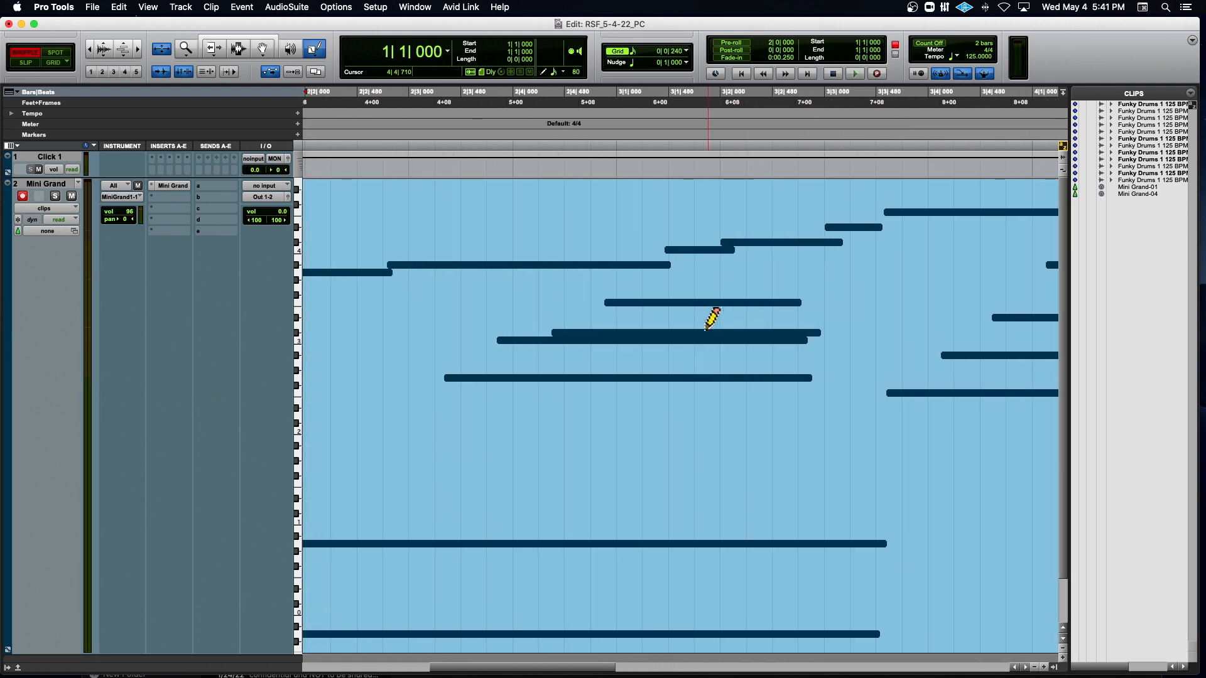
pyautogui.hscroll(-3, 711, 318)
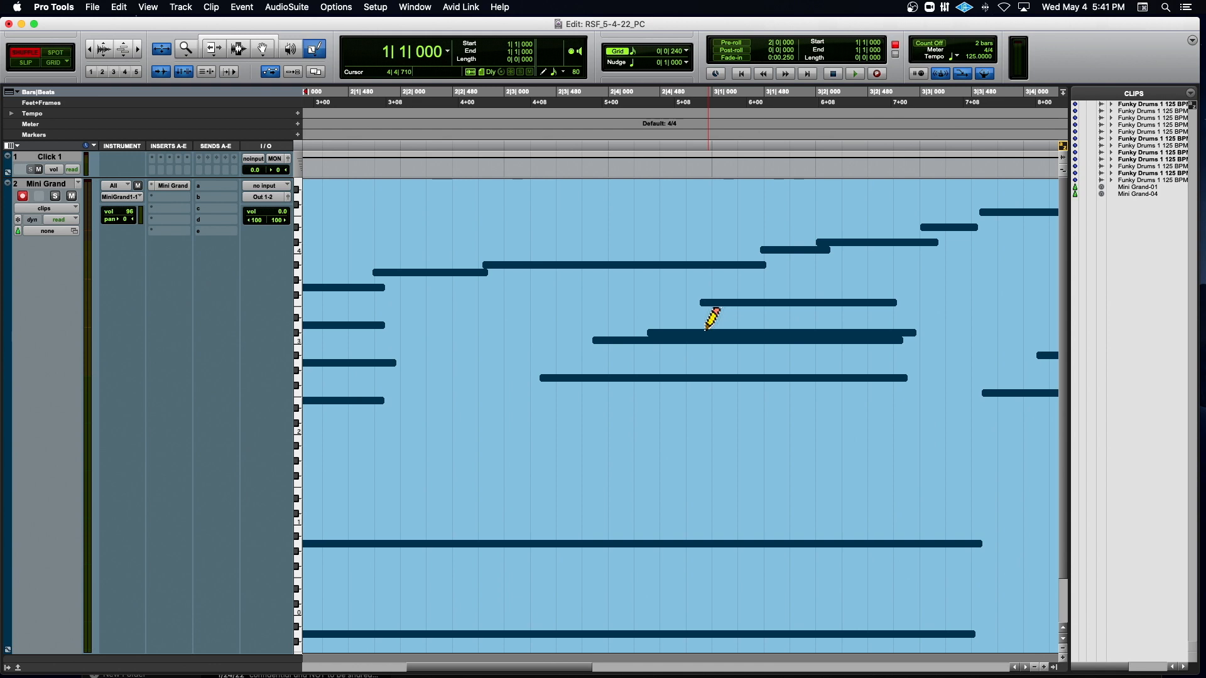
pyautogui.hscroll(1, 934, 87)
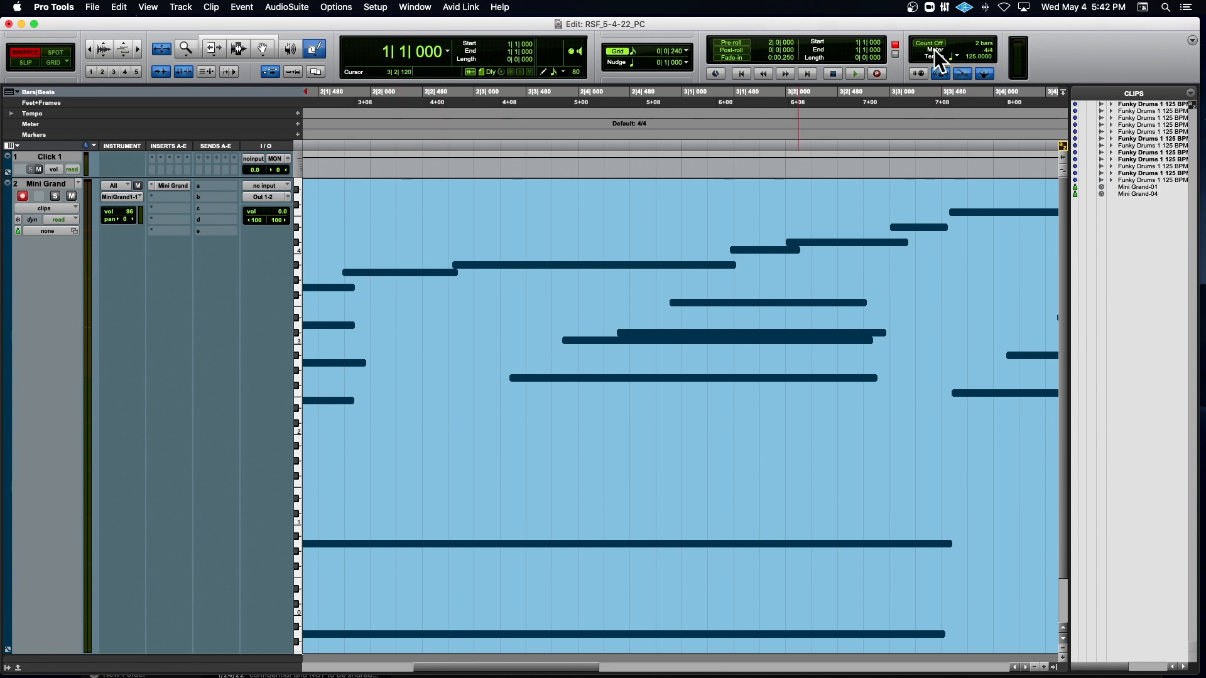
# Disable MIDI Merge and record a replacement pass over the Mini Grand clip from 1|1|000
pyautogui.click(959, 77)
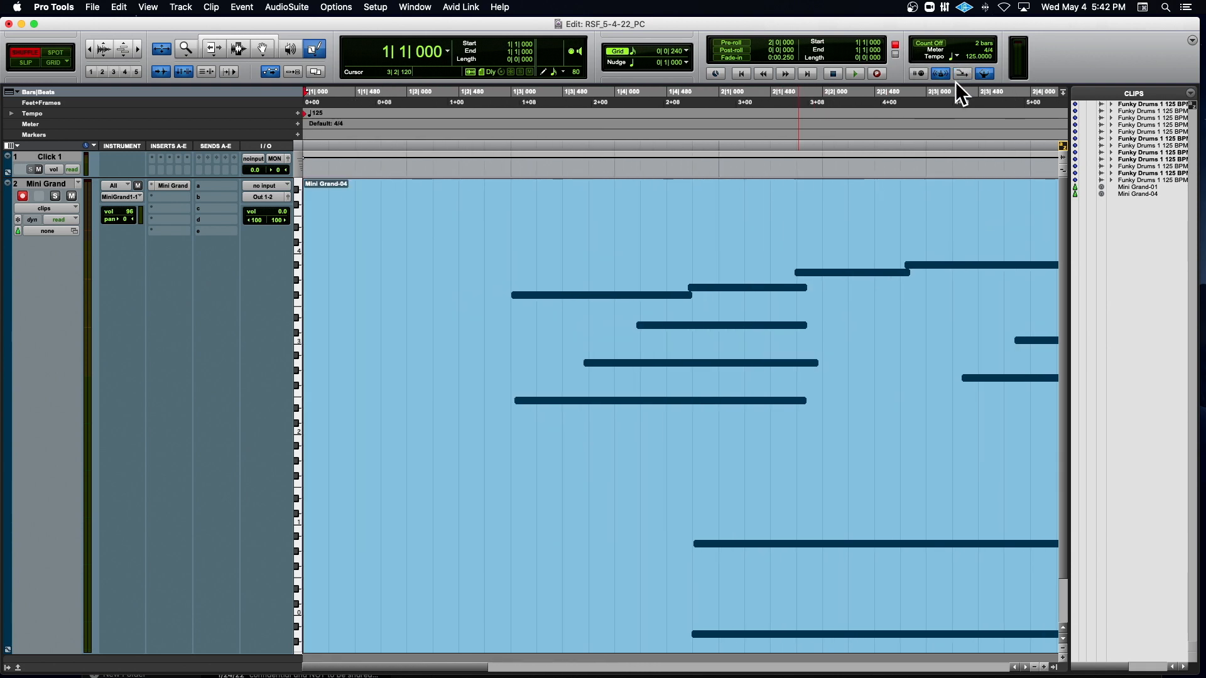
pyautogui.press('super+space')
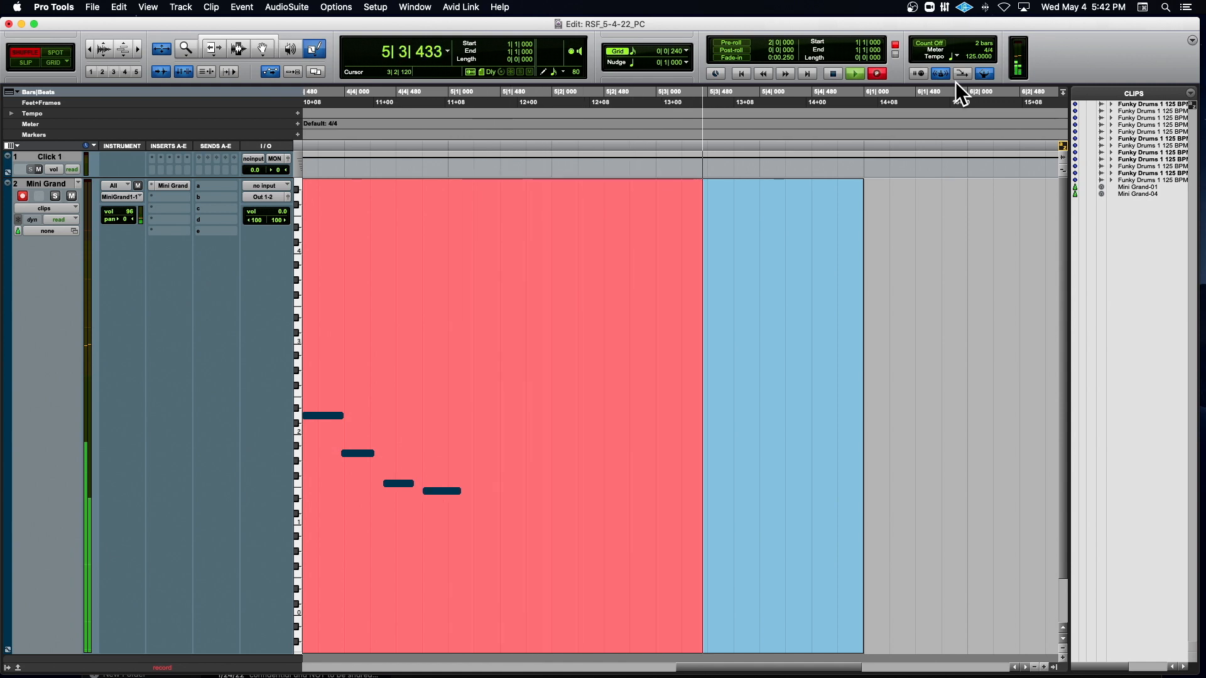
pyautogui.press('space')
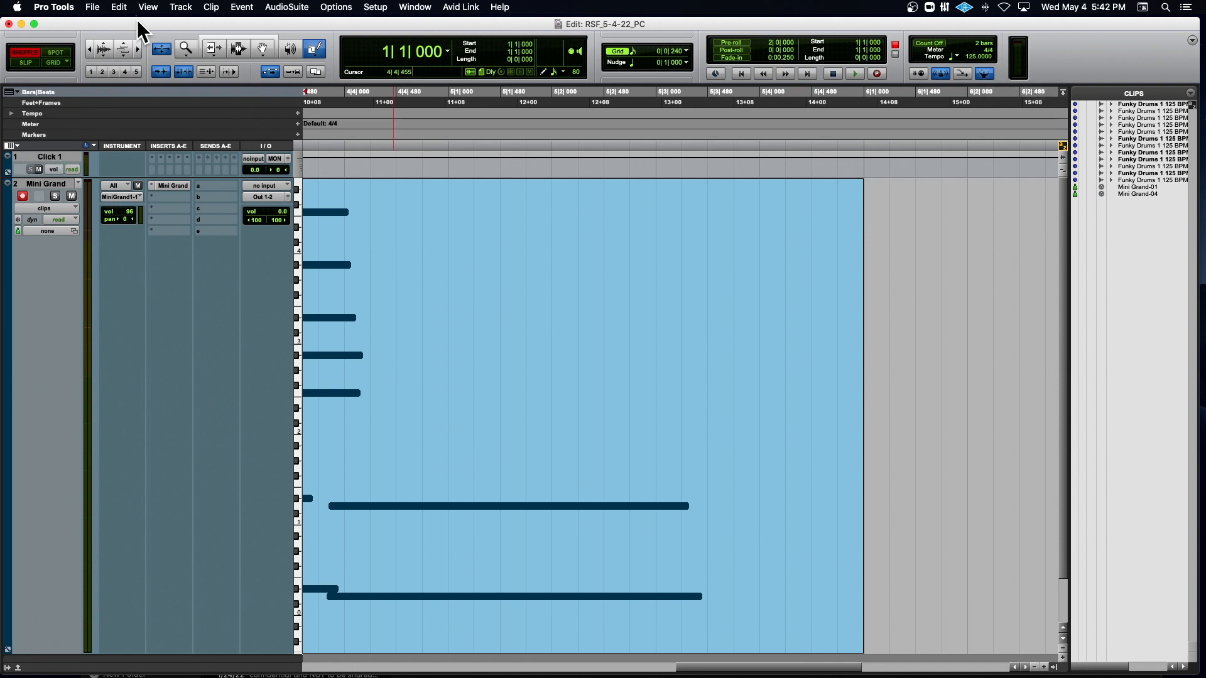
# Move the Edit window away from the screen edge and show the Min:Secs ruler in place of Feet+Frames
pyautogui.moveTo(137, 20); pyautogui.dragTo(212, 31)
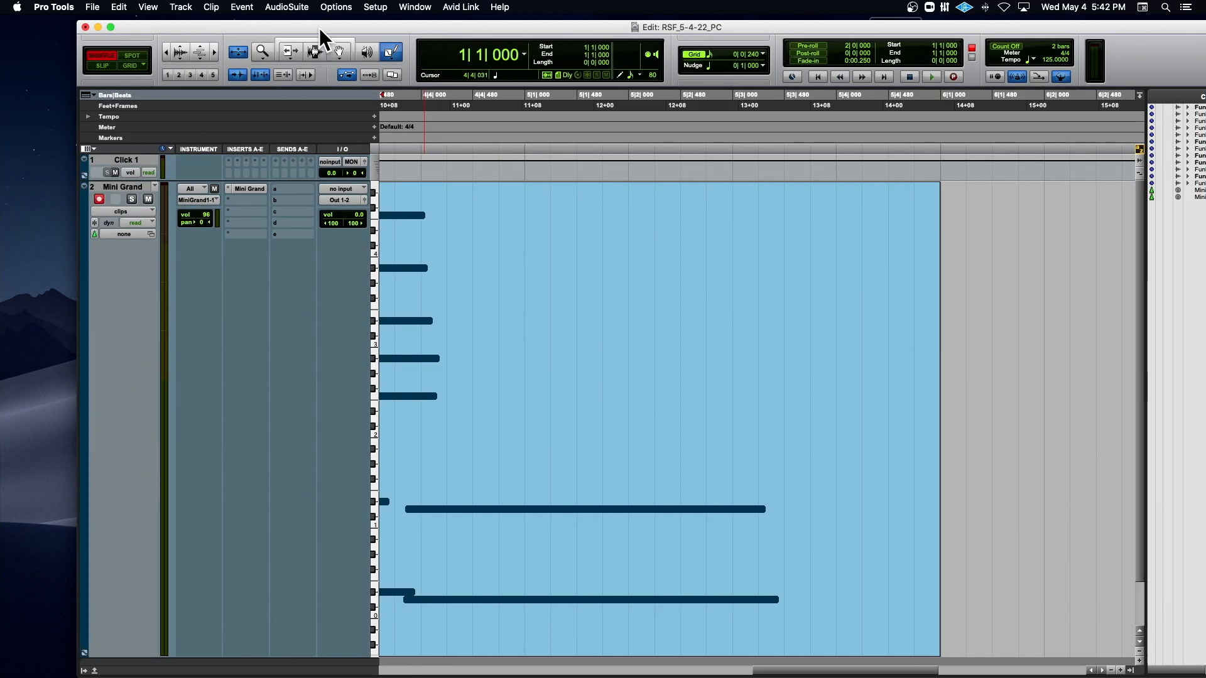
pyautogui.moveTo(319, 27); pyautogui.dragTo(329, 107)
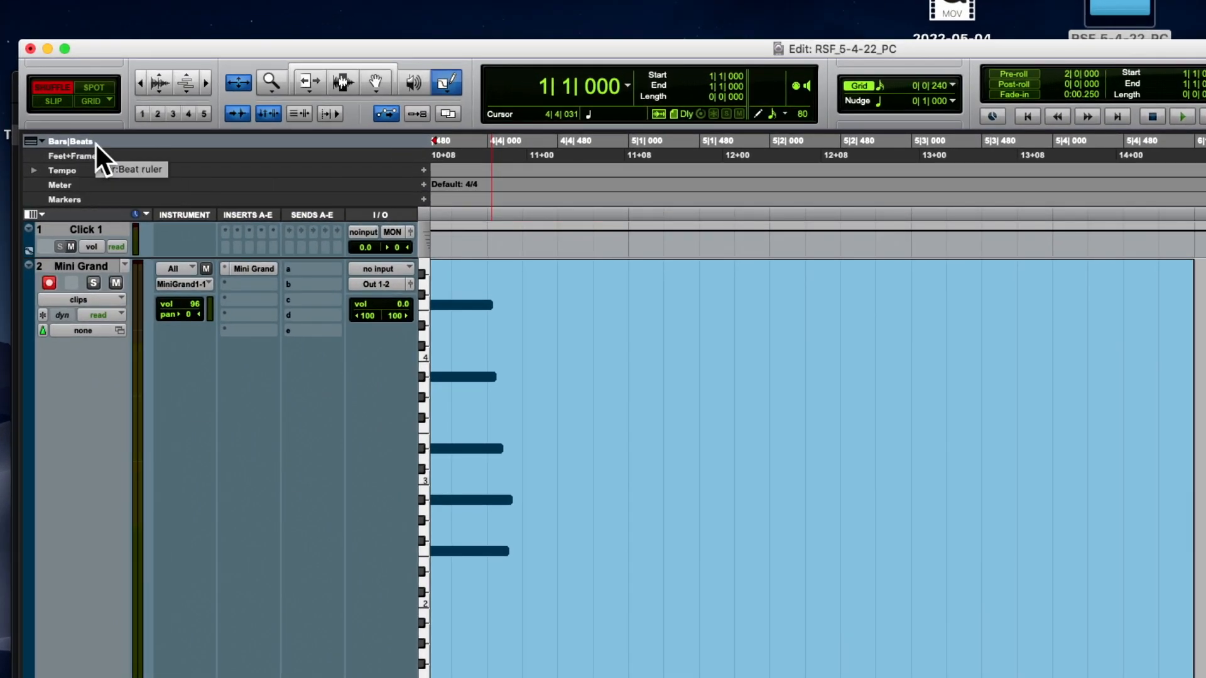
pyautogui.scroll(-1, 95, 142)
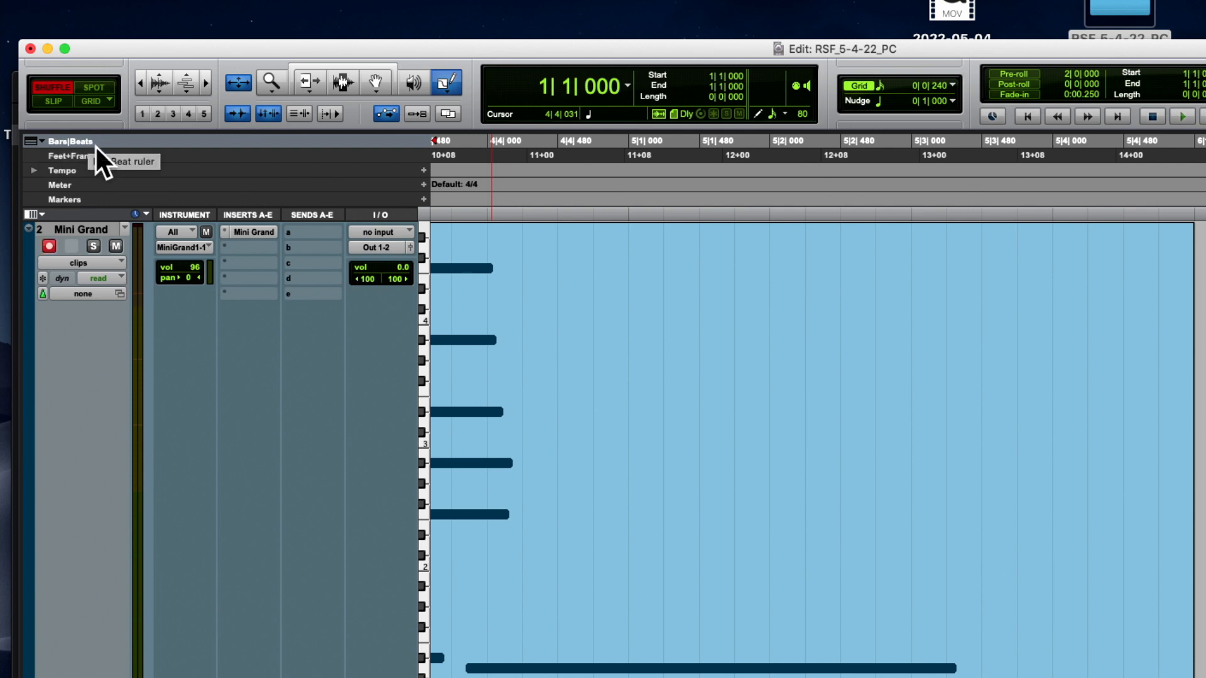
pyautogui.click(42, 140)
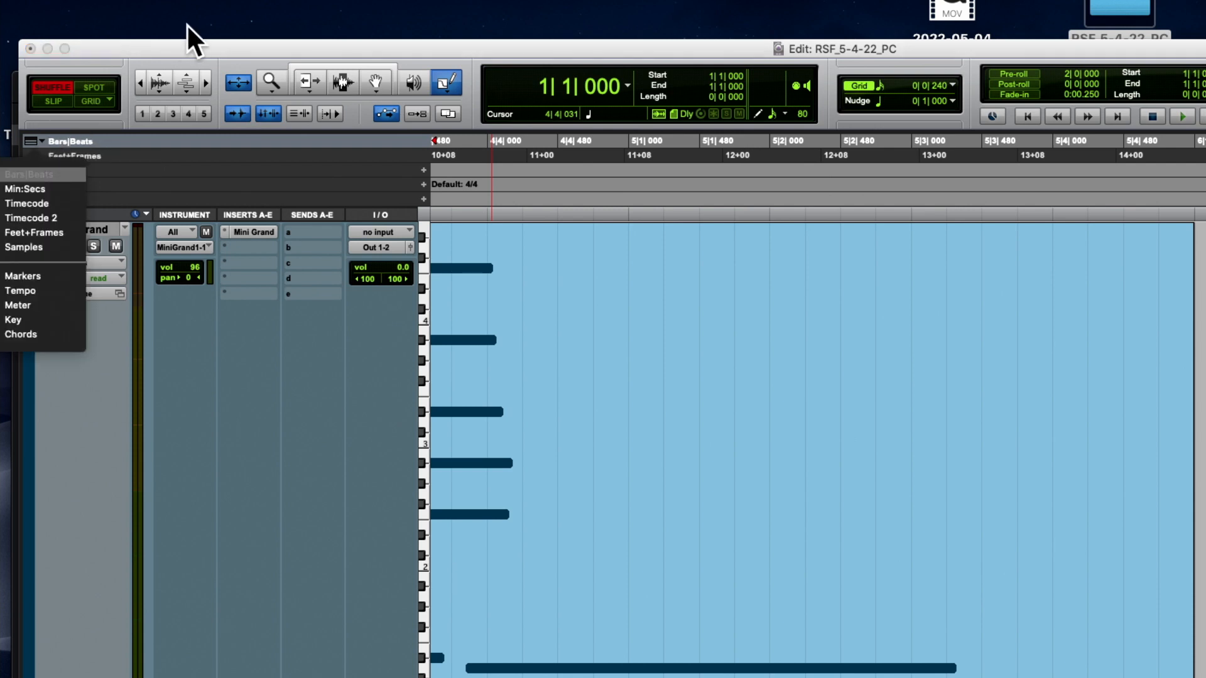
pyautogui.moveTo(186, 48); pyautogui.dragTo(311, 48)
pyautogui.click(163, 140)
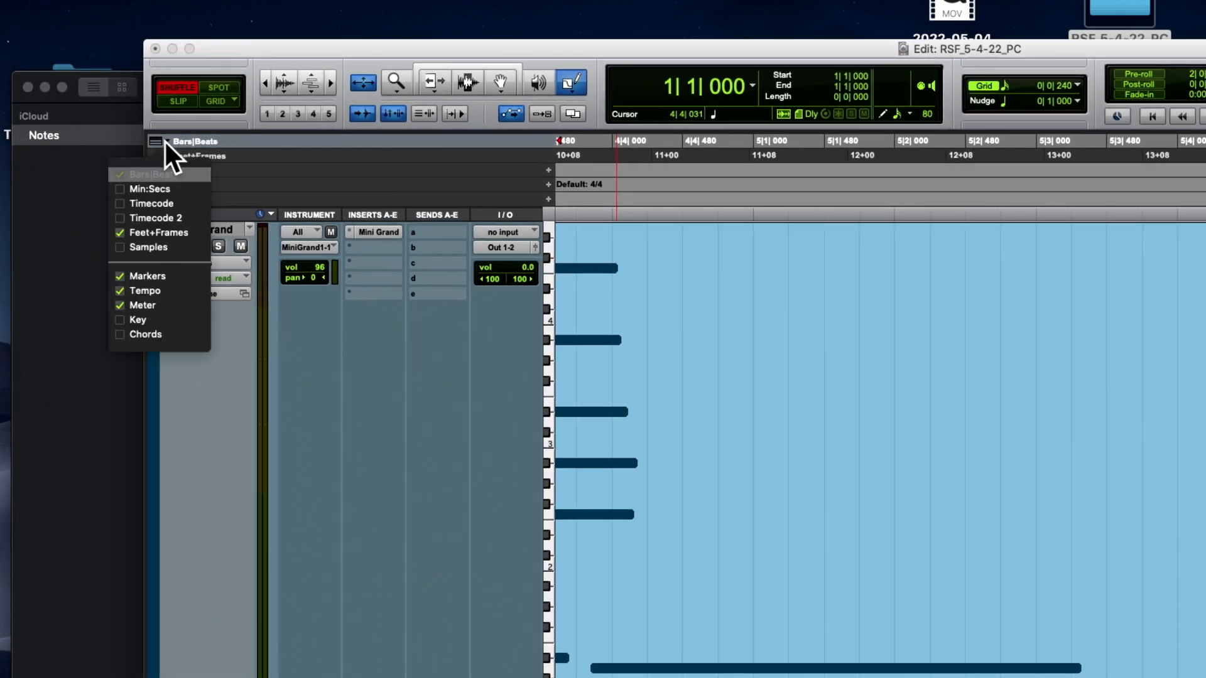
pyautogui.click(119, 232)
pyautogui.click(121, 191)
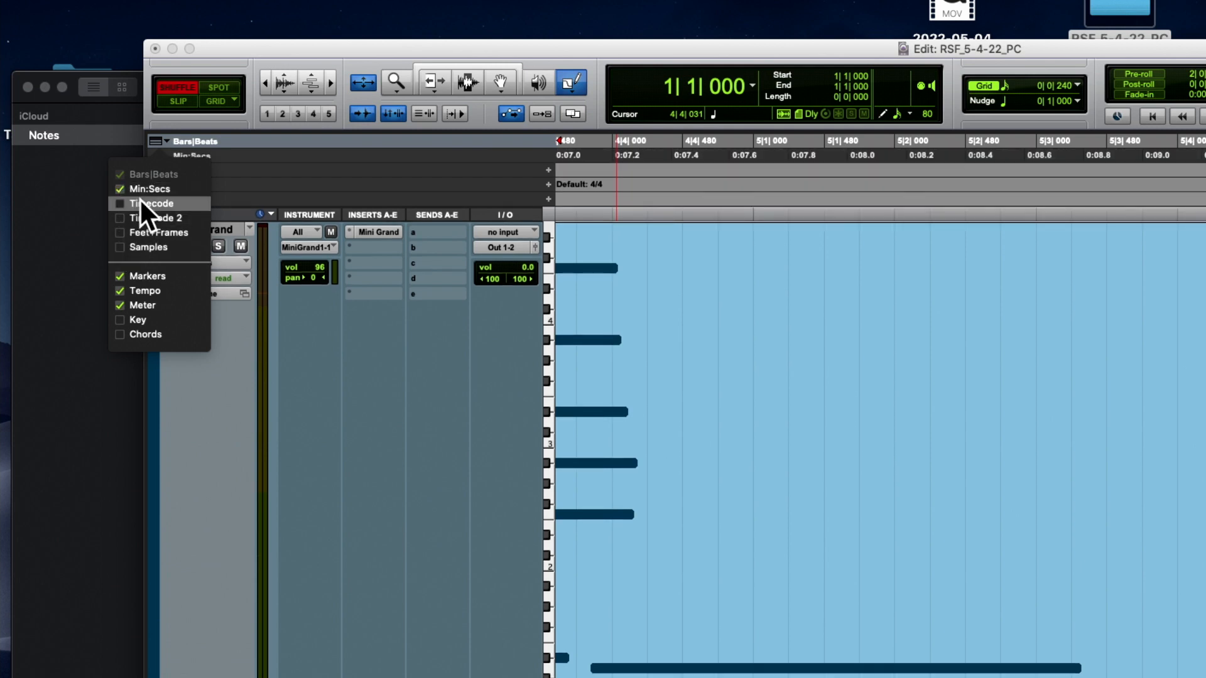
pyautogui.click(329, 115)
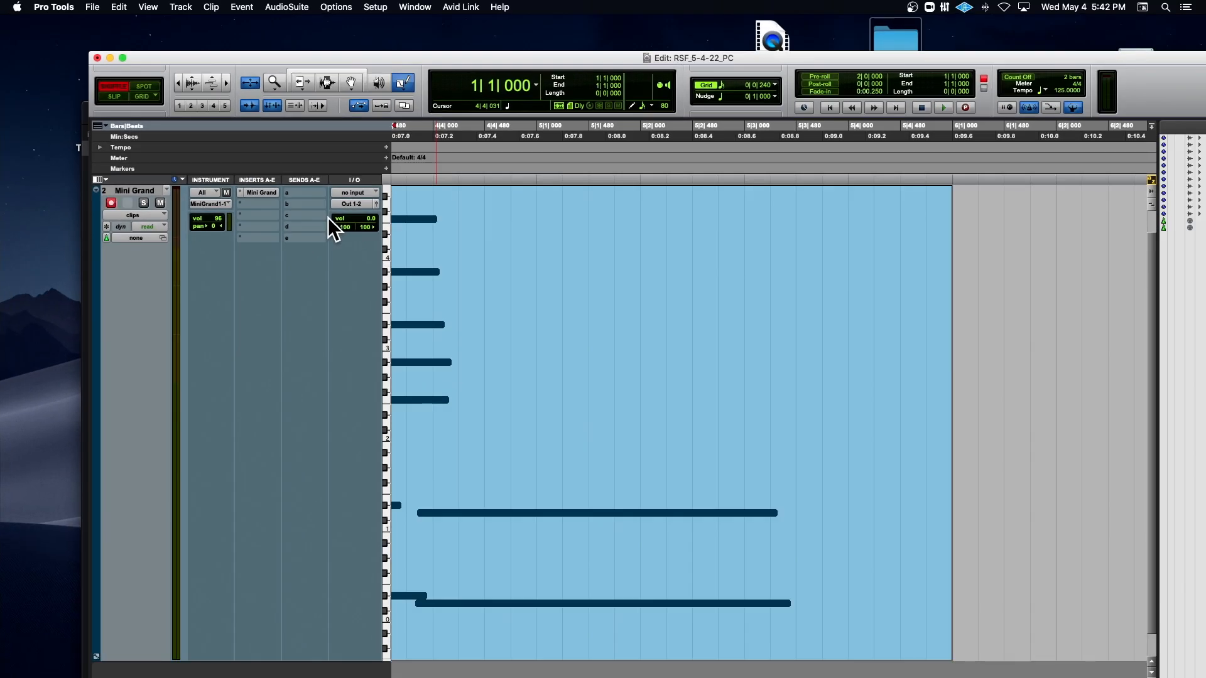
pyautogui.moveTo(387, 55); pyautogui.dragTo(368, 32)
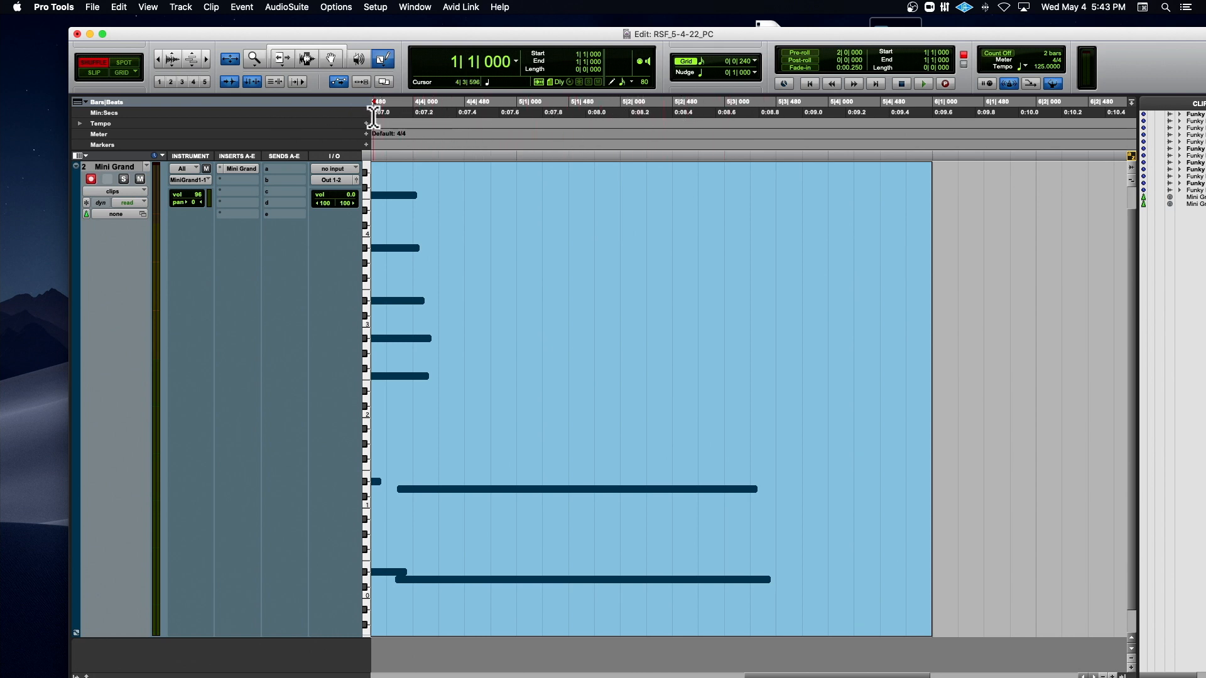
# Place the edit cursor at 5|3|483 and 6|1|183 along the Min:Secs ruler
pyautogui.click(777, 113)
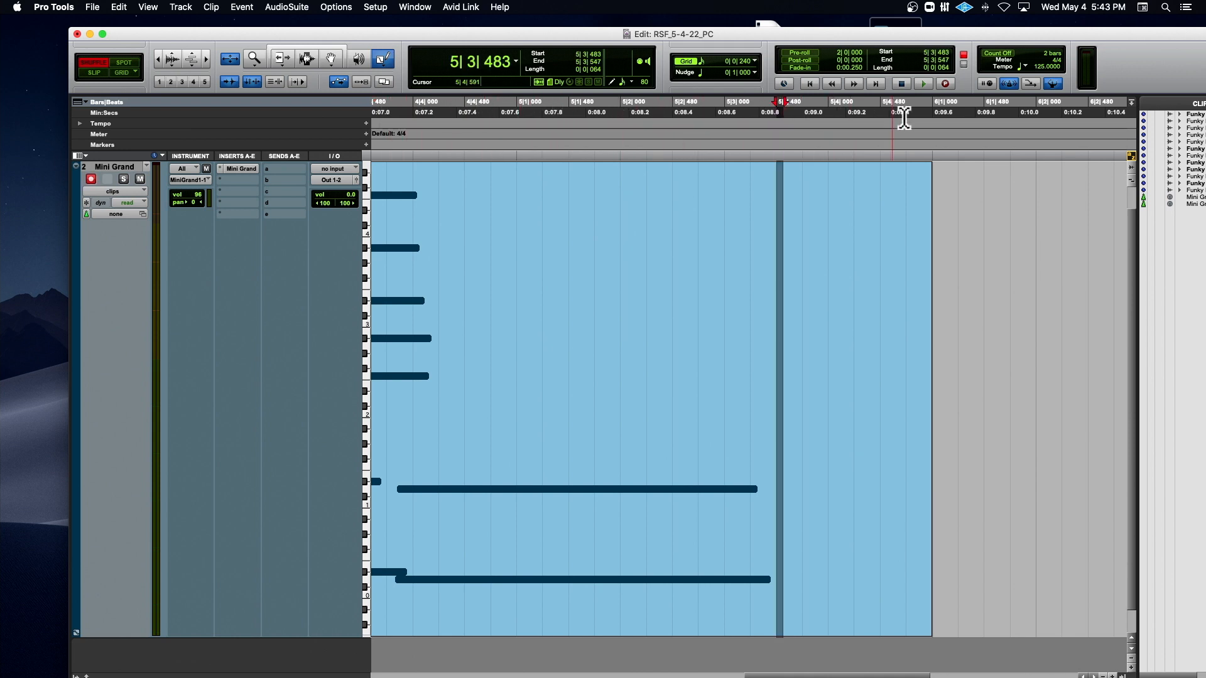
pyautogui.click(952, 115)
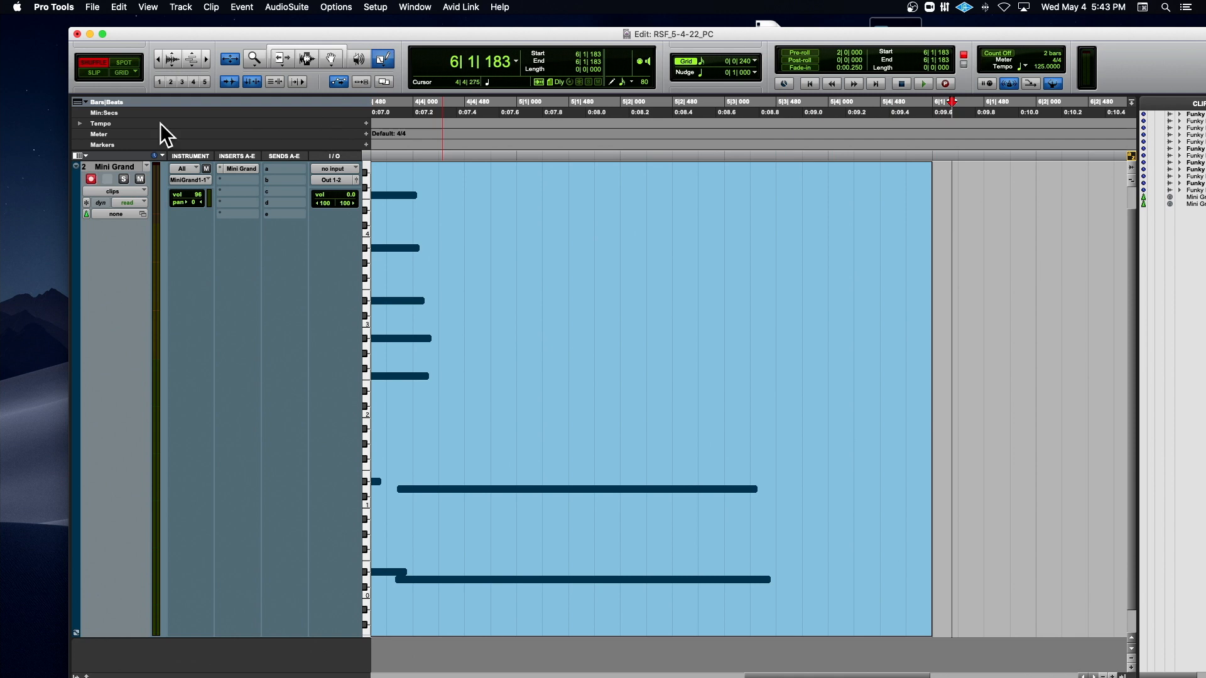
pyautogui.hscroll(-10, 161, 135)
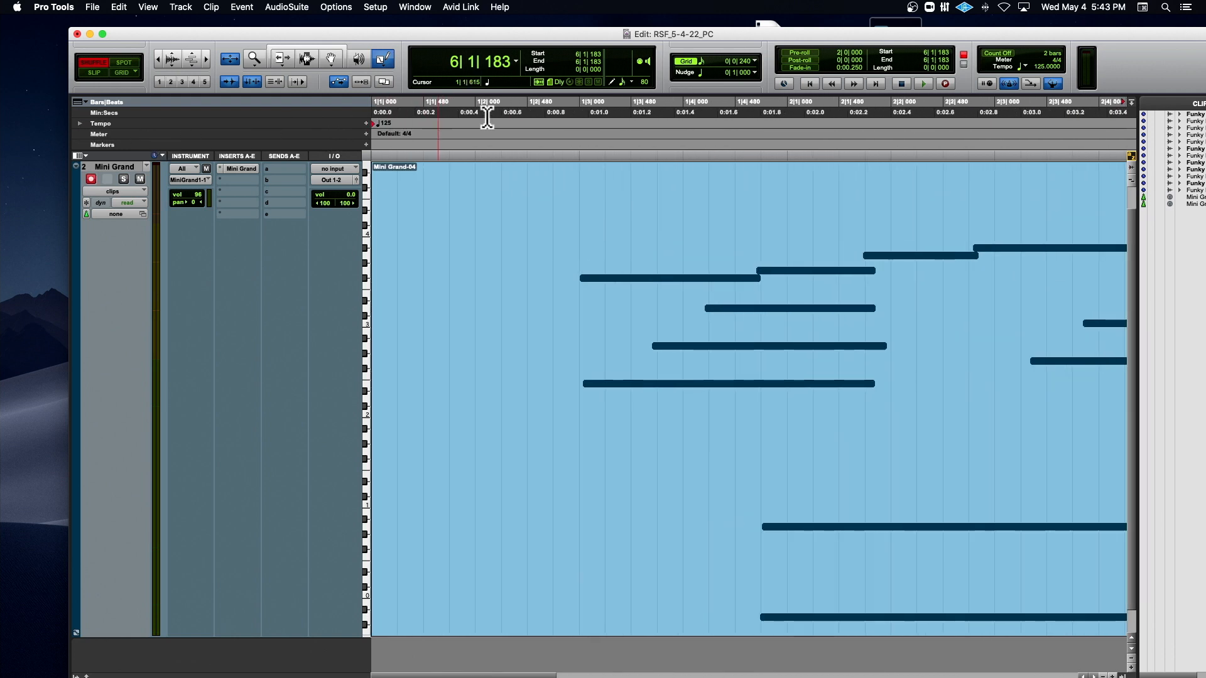
# Add a 60 BPM tempo change at 8|1|000, snapped to the bar
pyautogui.write('8')
pyautogui.press('Return')
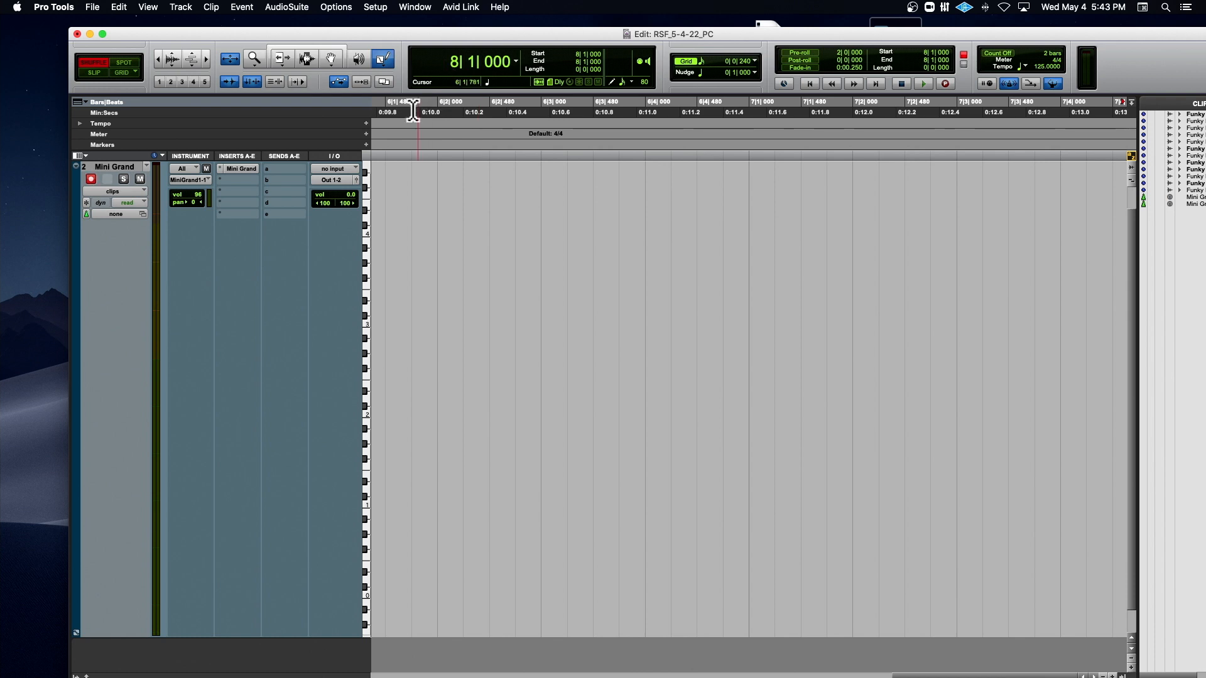
pyautogui.click(367, 123)
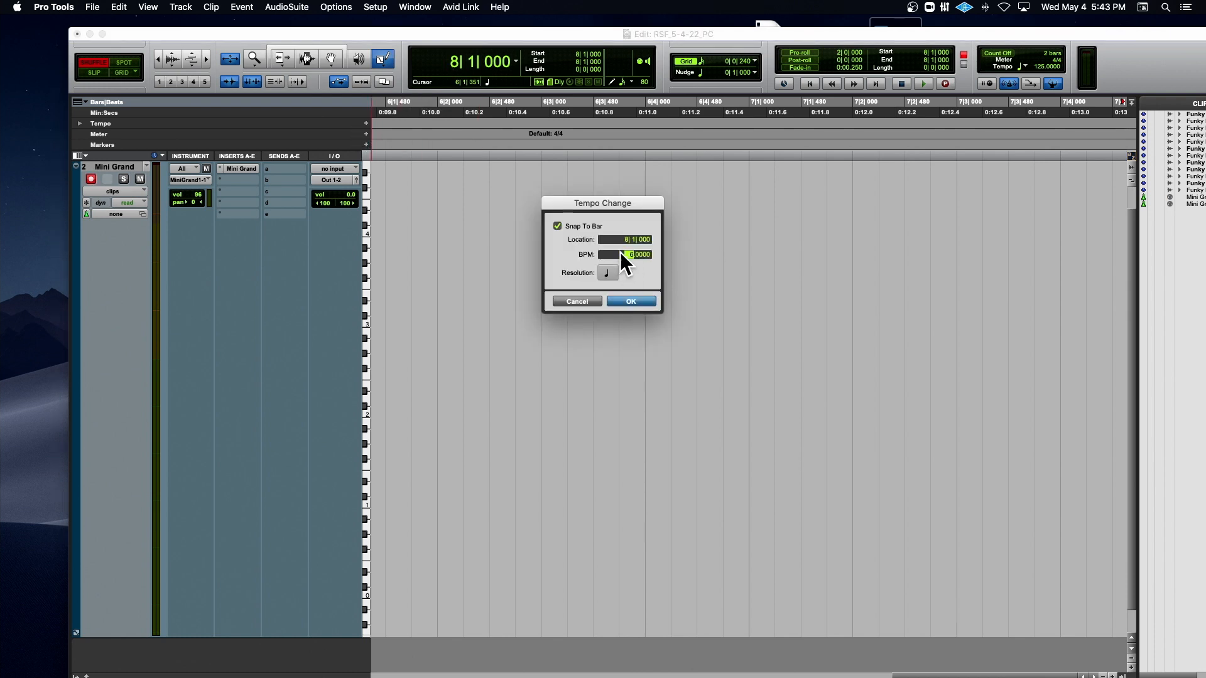
pyautogui.write('60')
pyautogui.press('Return')
pyautogui.press('super+bracketleft')
pyautogui.press('super+bracketleft')
pyautogui.press('super+bracketleft')
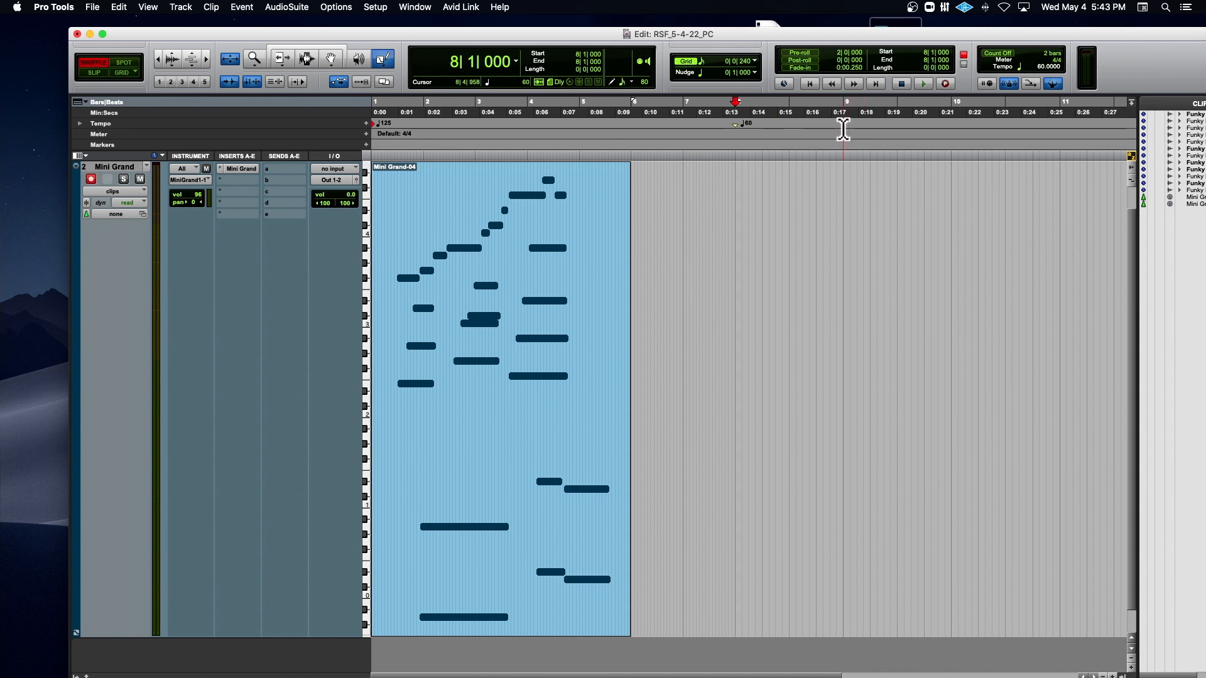
# Switch to Grid mode and add an 85 BPM tempo change at 10|1|000
pyautogui.click(119, 72)
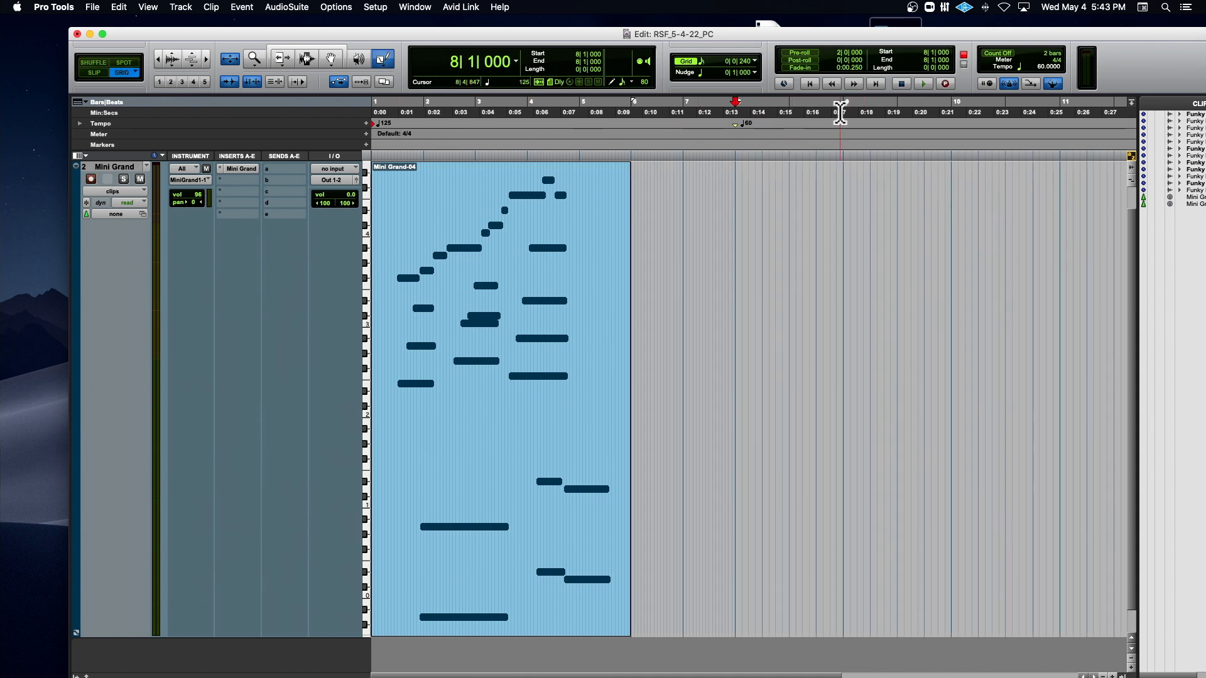
pyautogui.click(950, 130)
pyautogui.click(367, 124)
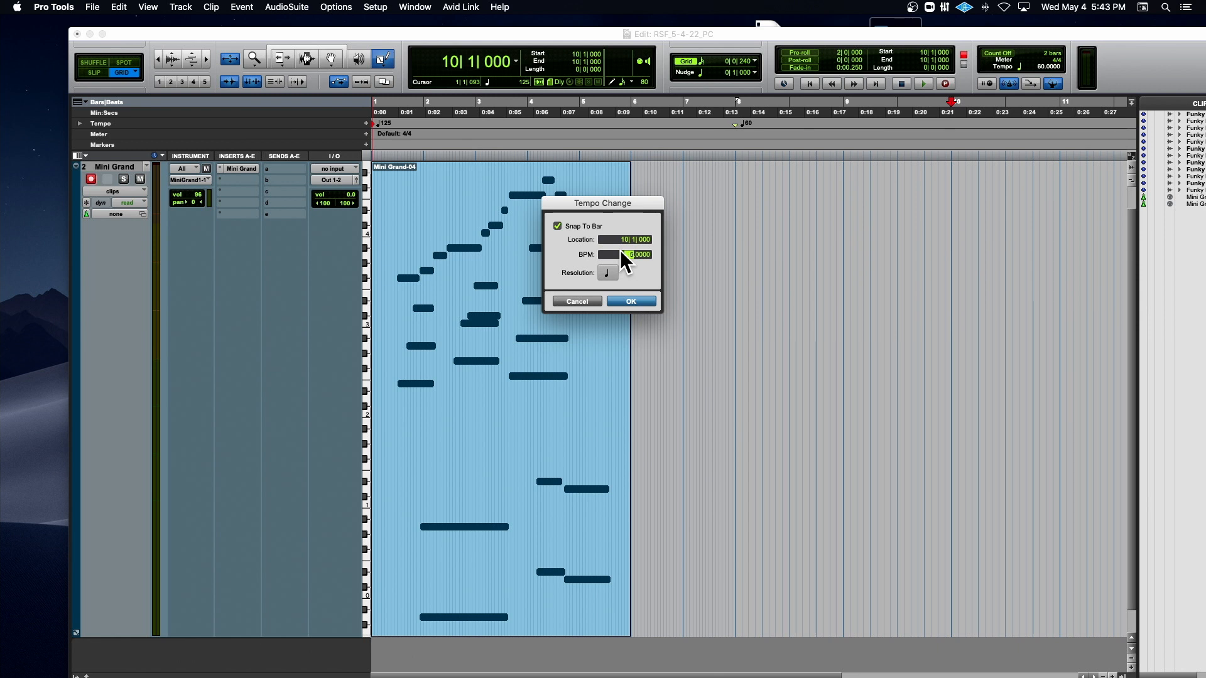
pyautogui.press('Return')
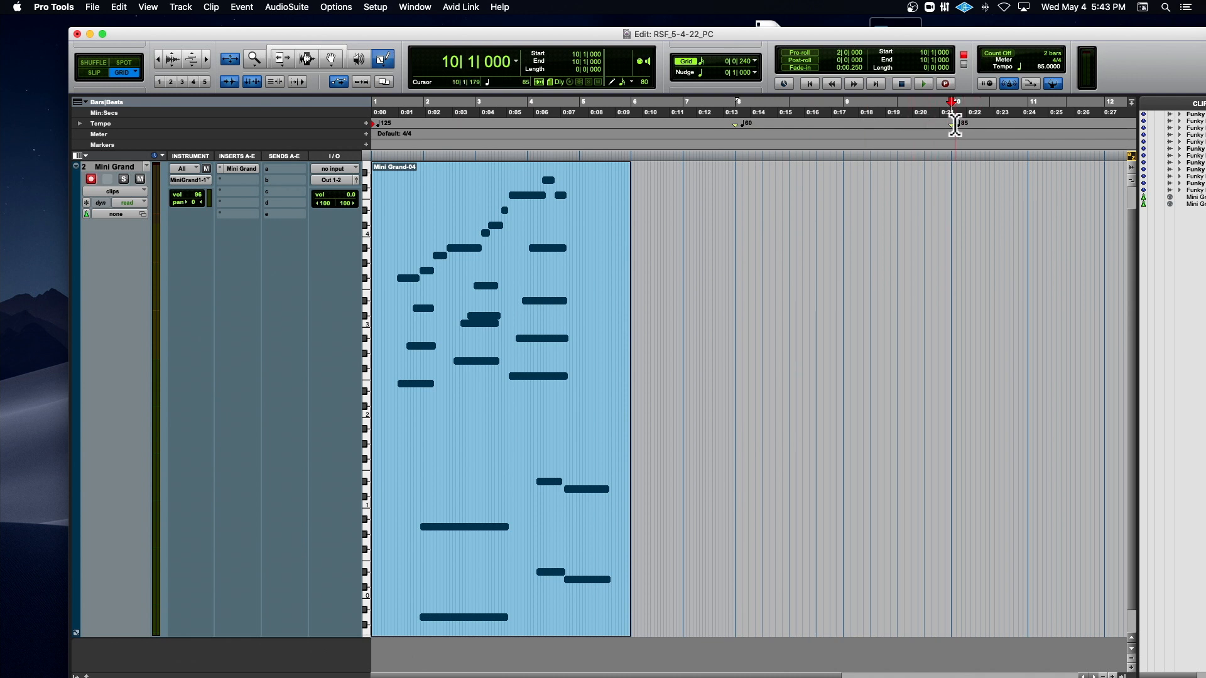
# Add a 6/8 meter change at 8|1|000, where the 60 BPM tempo change sits
pyautogui.click(735, 148)
pyautogui.click(366, 133)
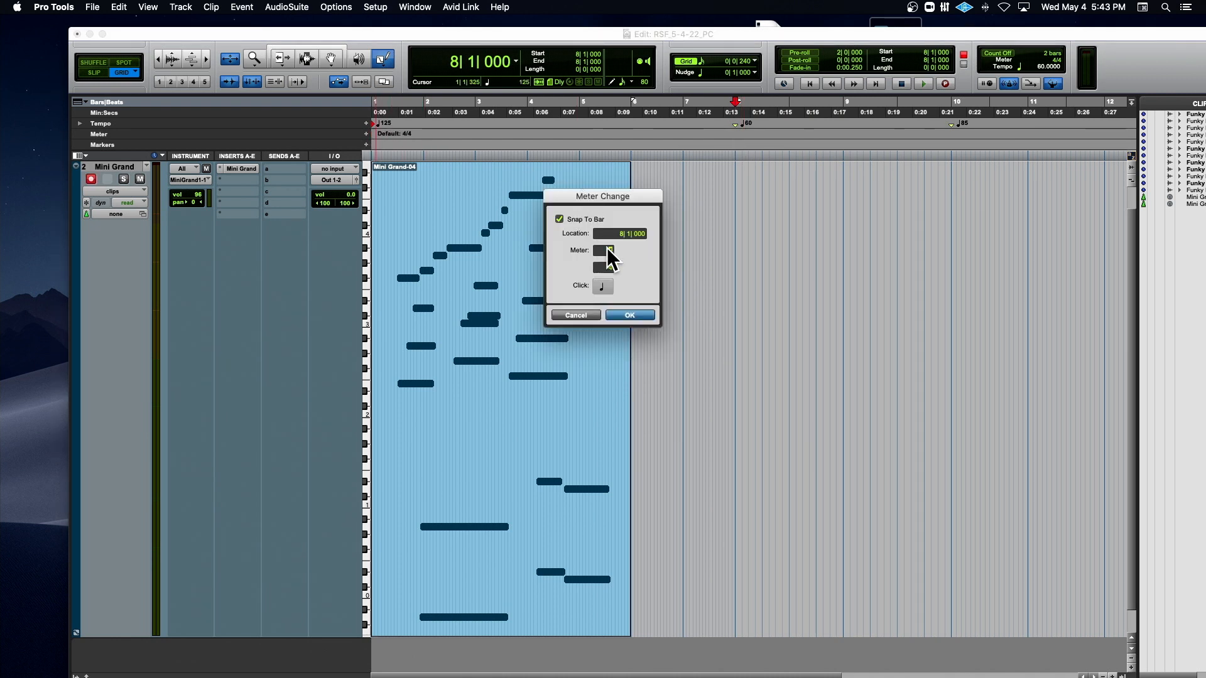
pyautogui.write('6')
pyautogui.click(609, 268)
pyautogui.write('8')
pyautogui.press('Return')
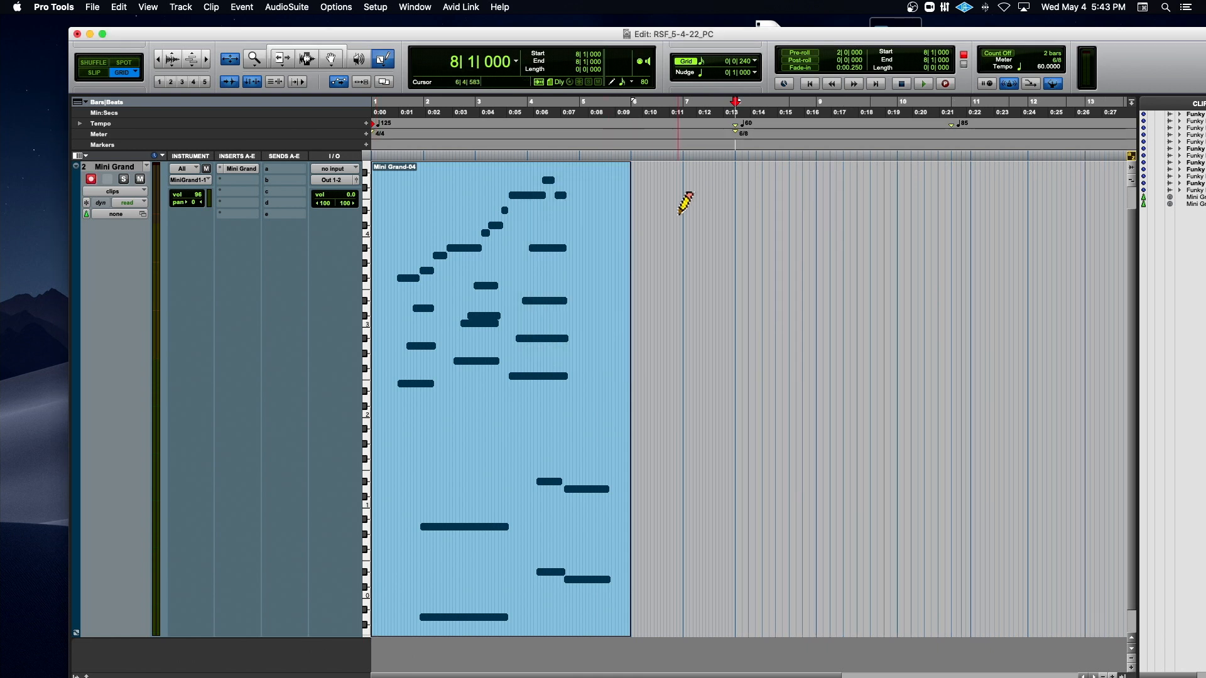
# Move the 85 BPM tempo change to 11|1|000 and add a 5/4 meter change at the same bar
pyautogui.click(965, 138)
pyautogui.moveTo(961, 125); pyautogui.dragTo(979, 126)
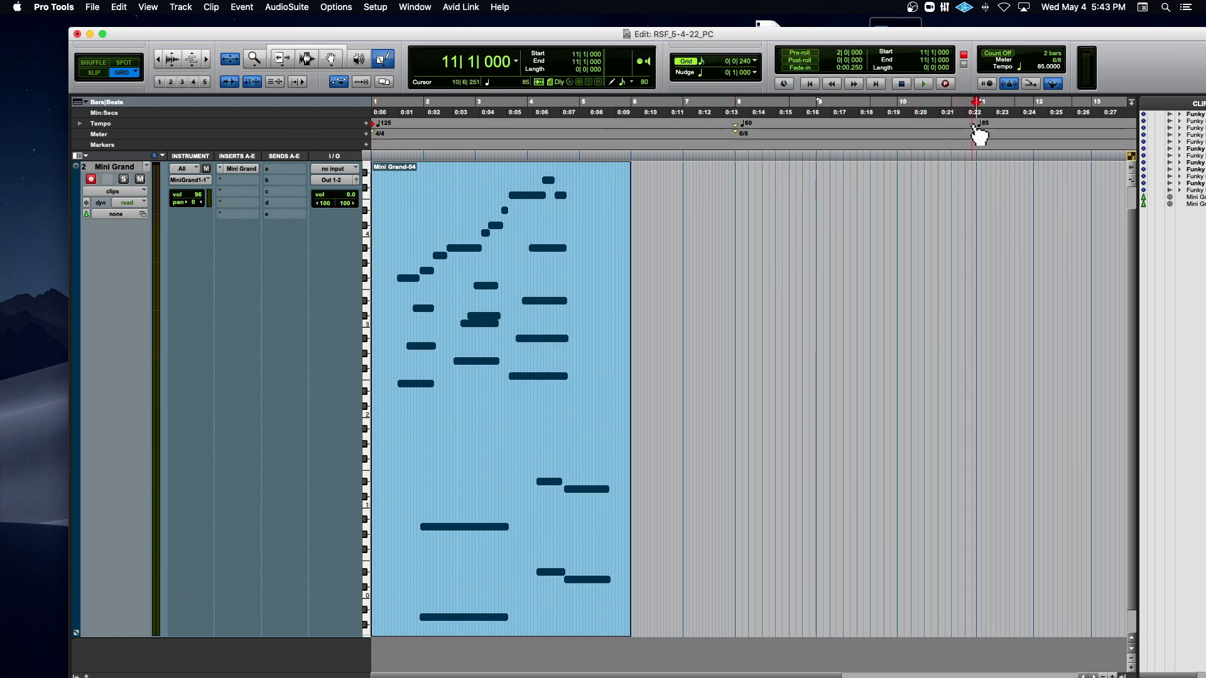
pyautogui.click(367, 135)
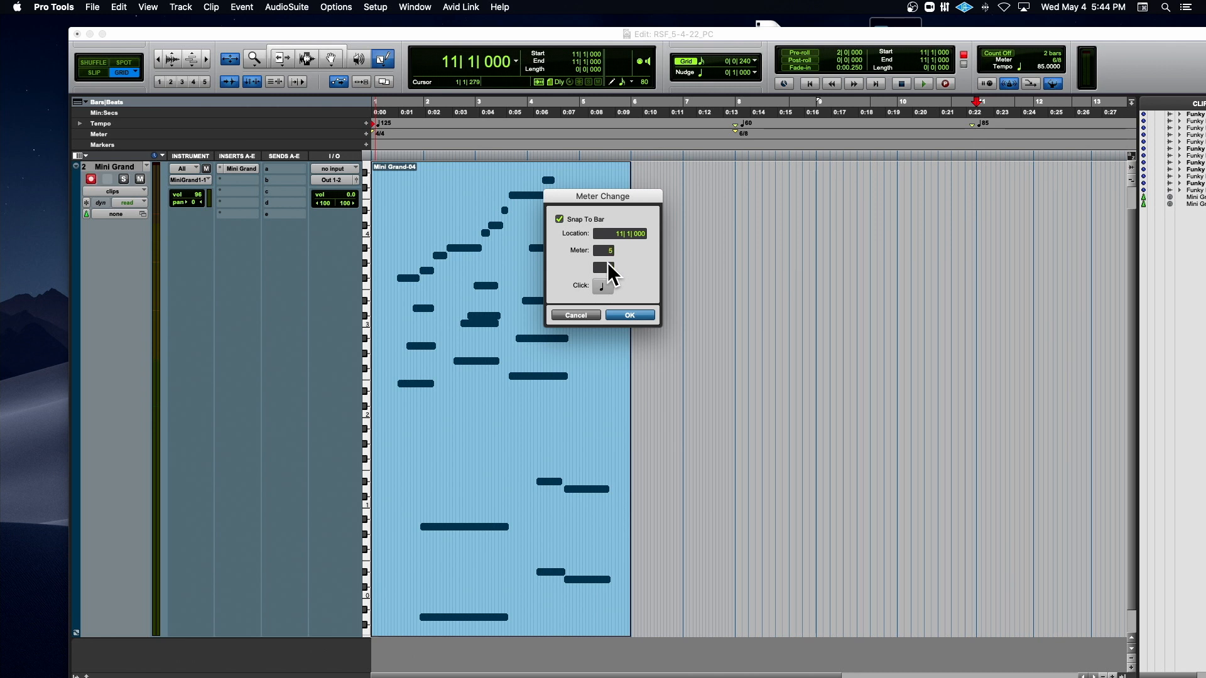
pyautogui.press('Return')
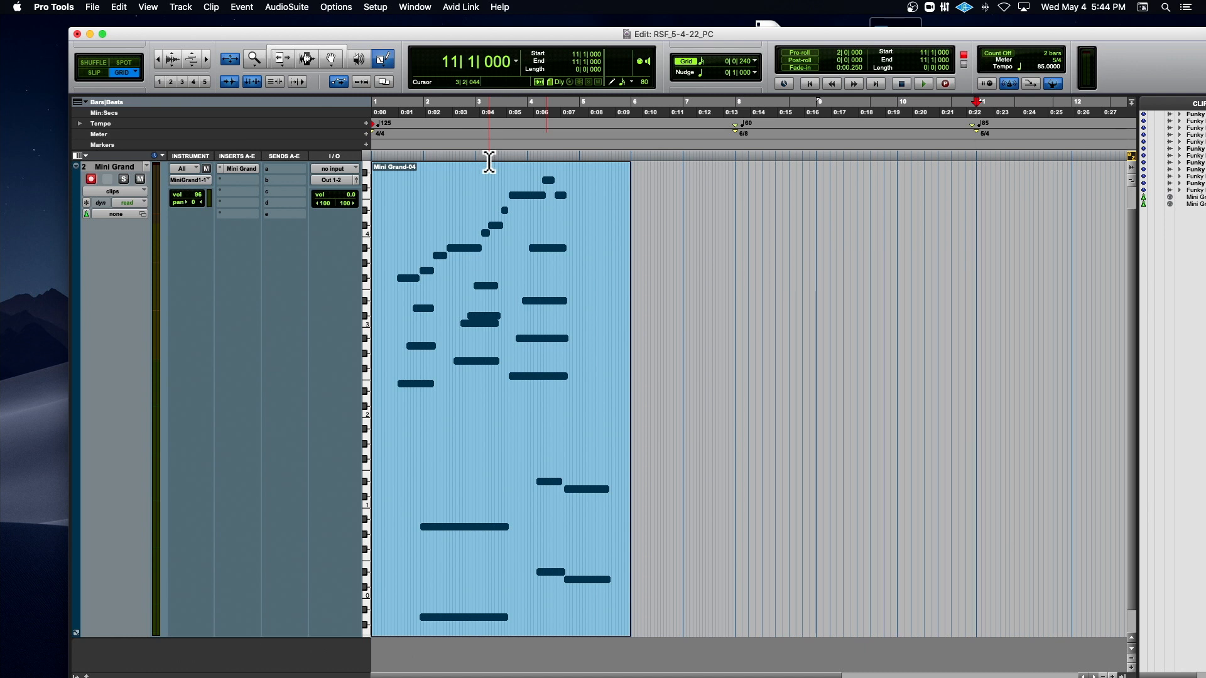
# Select the added tempo and meter changes after bar 5 in the rulers and delete them
pyautogui.press('r')
pyautogui.press('r')
pyautogui.hscroll(1, 660, 161)
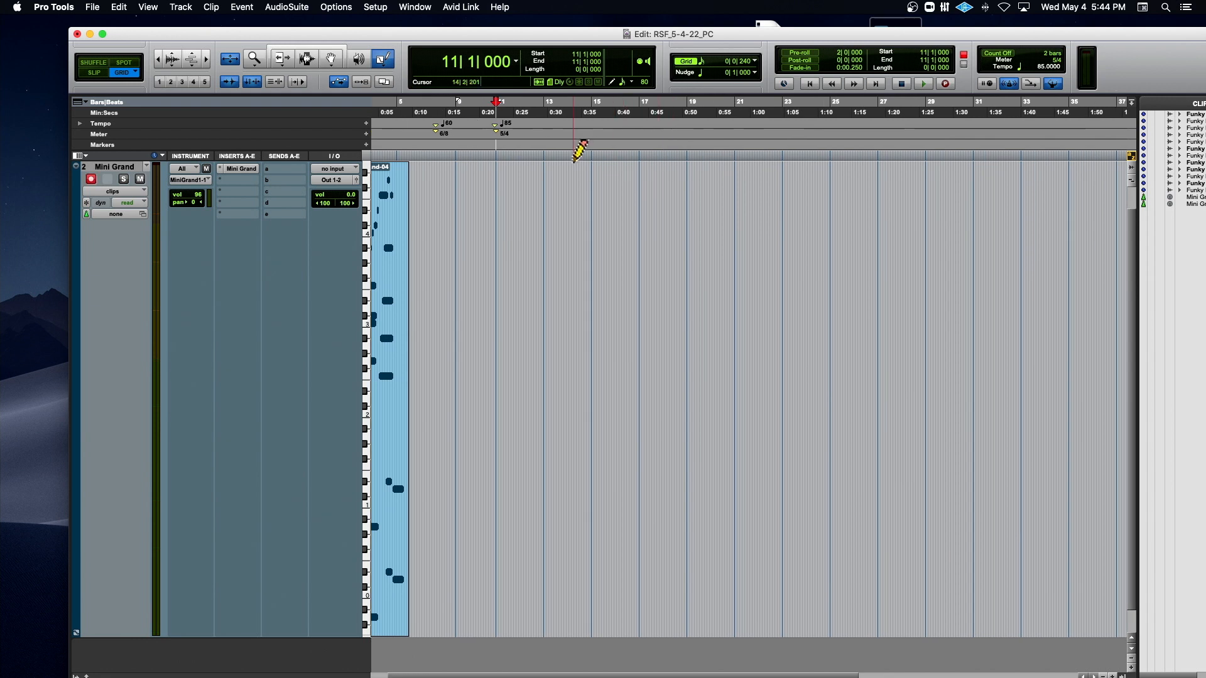
pyautogui.hscroll(-2, 574, 161)
pyautogui.moveTo(572, 127); pyautogui.dragTo(429, 124)
pyautogui.press('BackSpace')
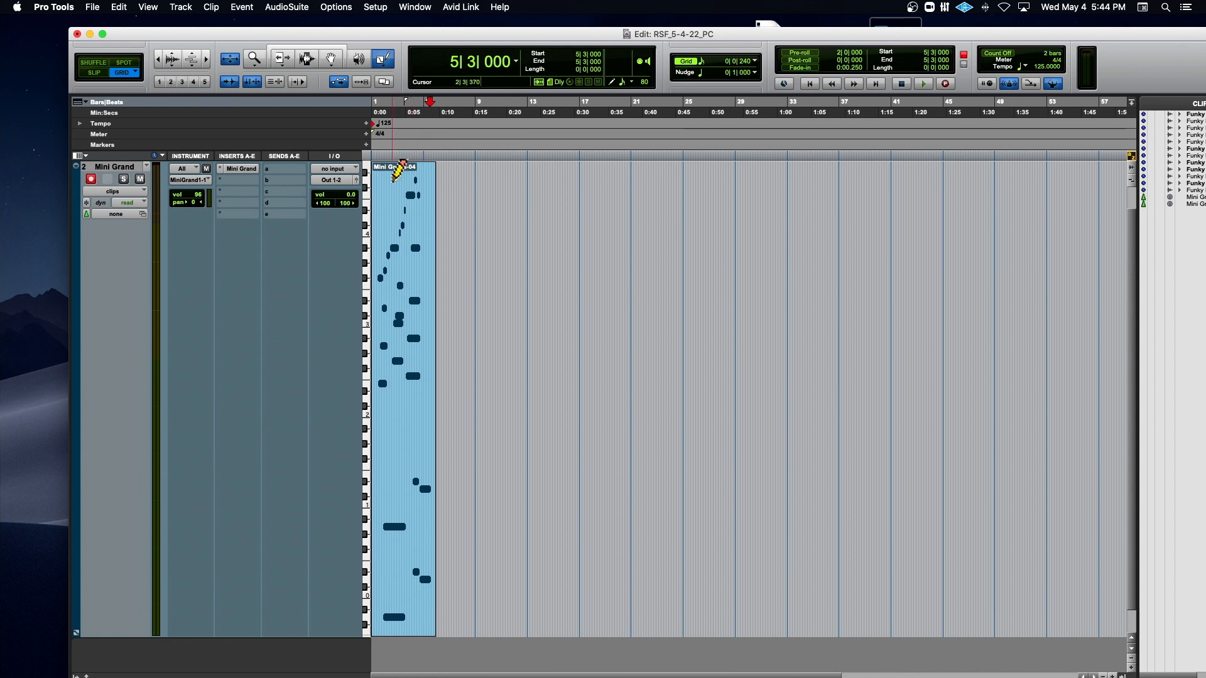
# Select the Mini Grand clip with the Grabber tool and delete it from the track
pyautogui.click(331, 59)
pyautogui.click(385, 183)
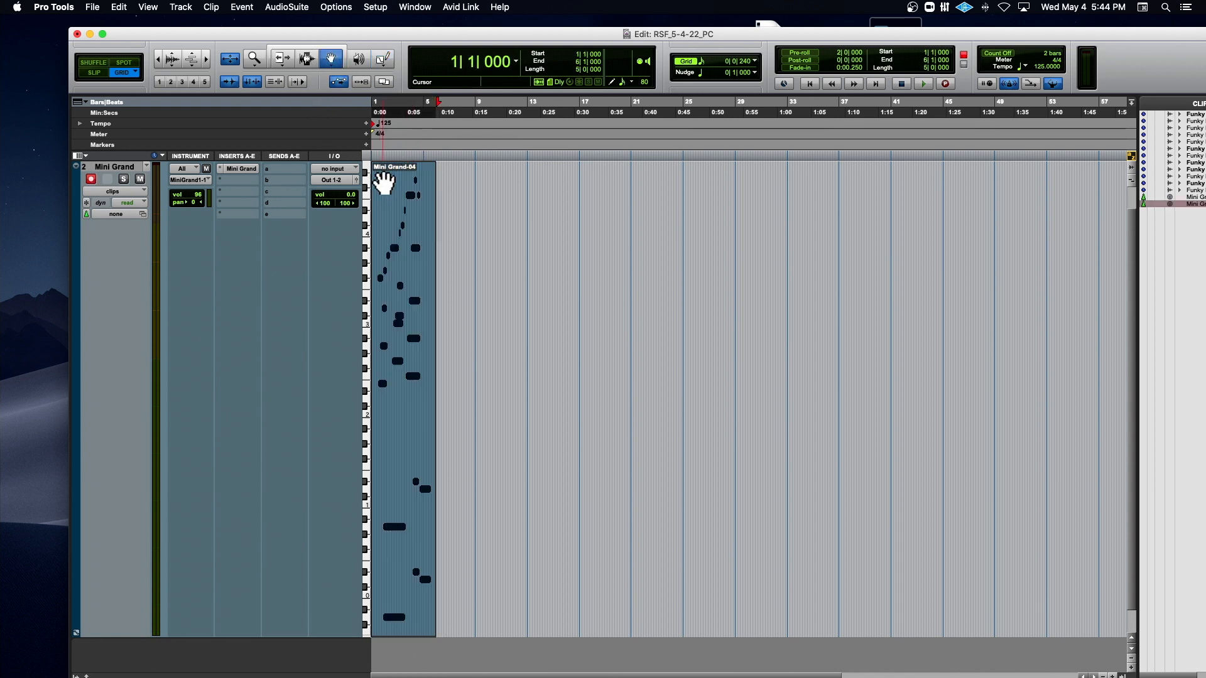
pyautogui.press('BackSpace')
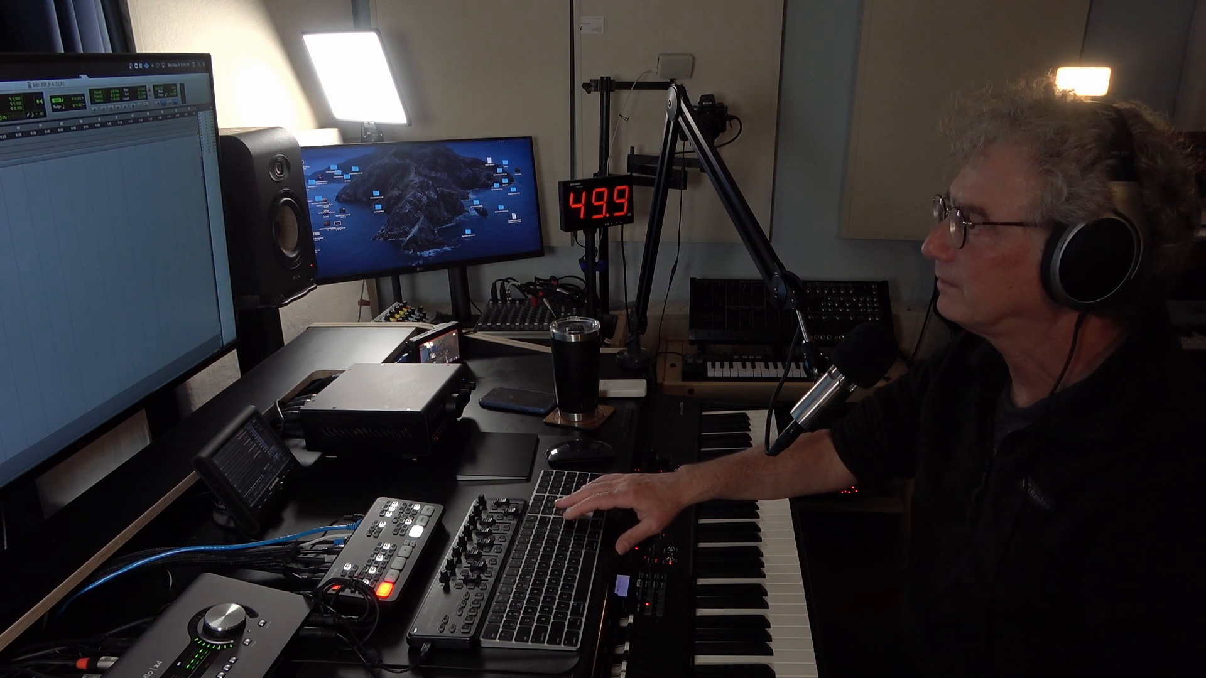
# Create a Bar|Beat memory location marker named Intro at 1|1|000
pyautogui.press('KP_Enter')
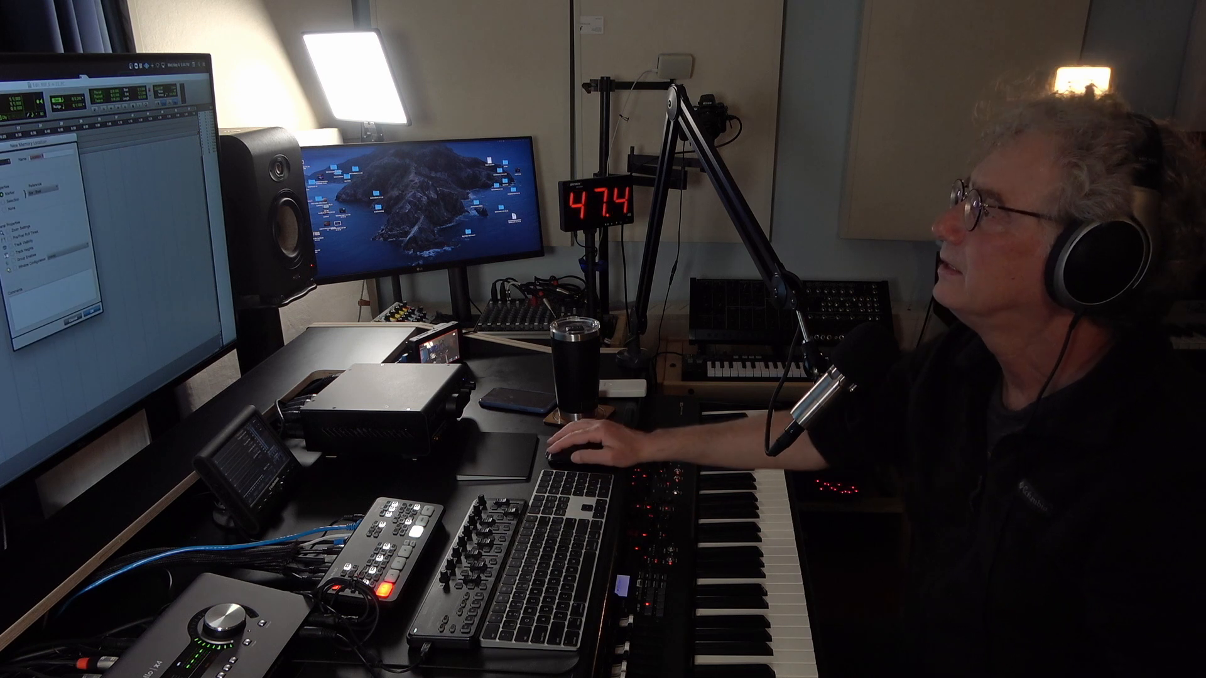
pyautogui.click(73, 320)
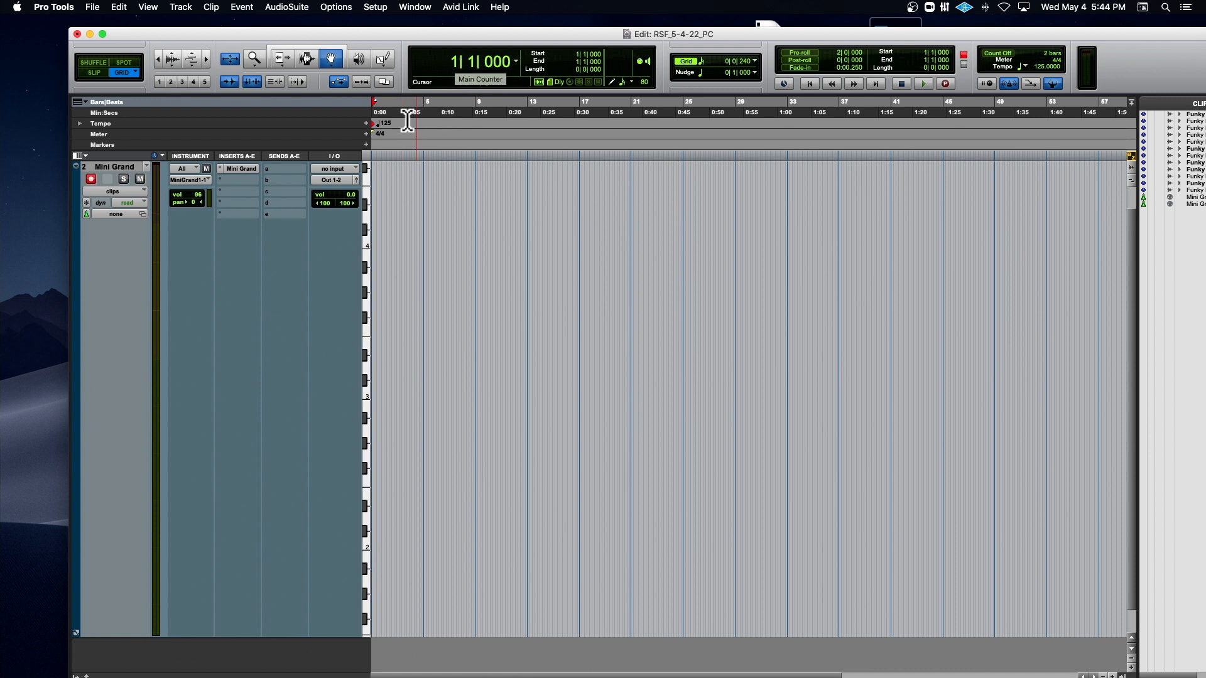
pyautogui.click(373, 142)
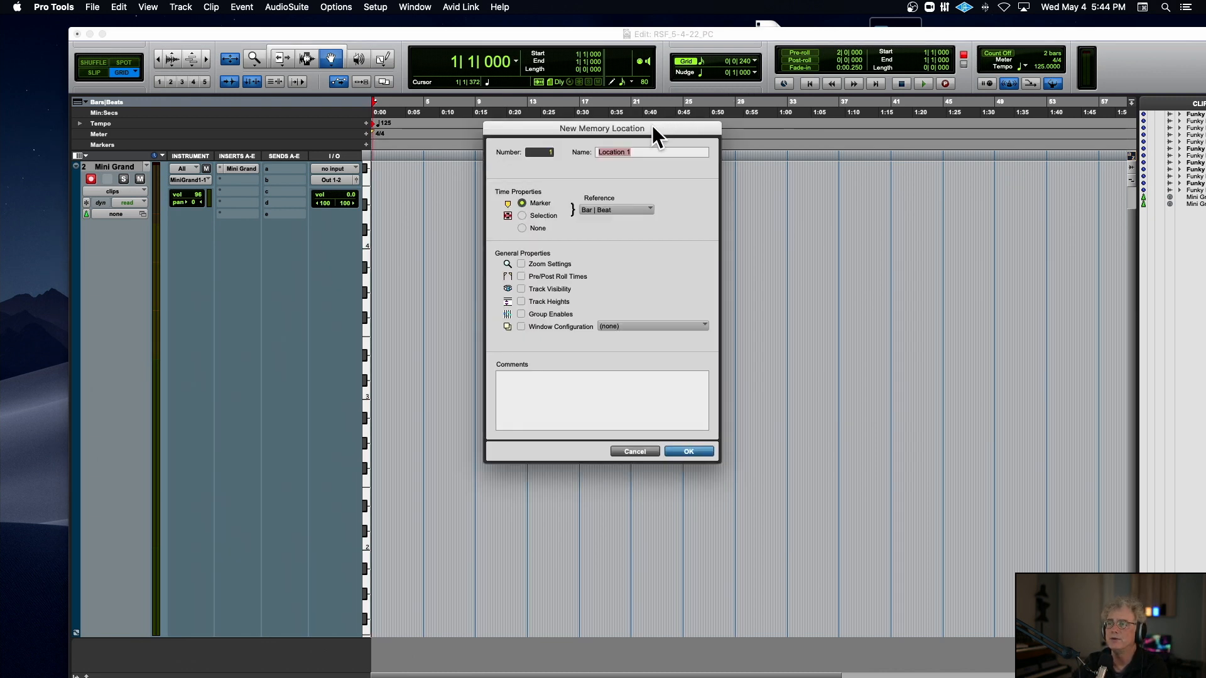
pyautogui.moveTo(653, 124); pyautogui.dragTo(558, 116)
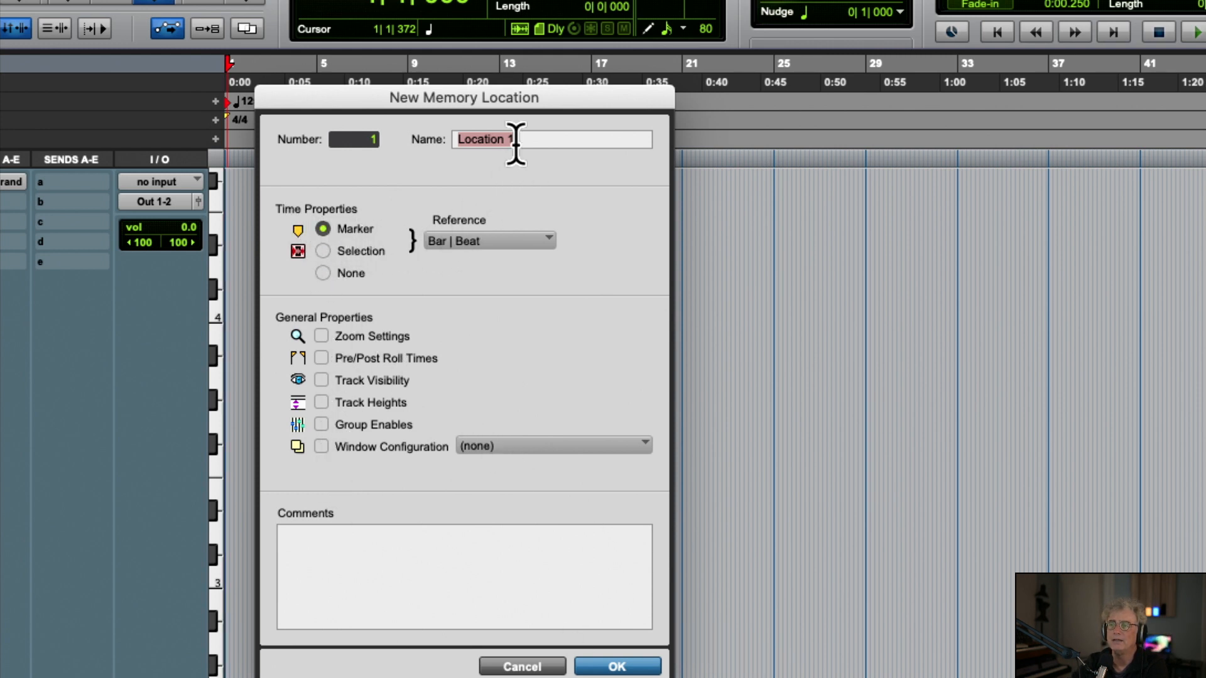
pyautogui.write('Intro')
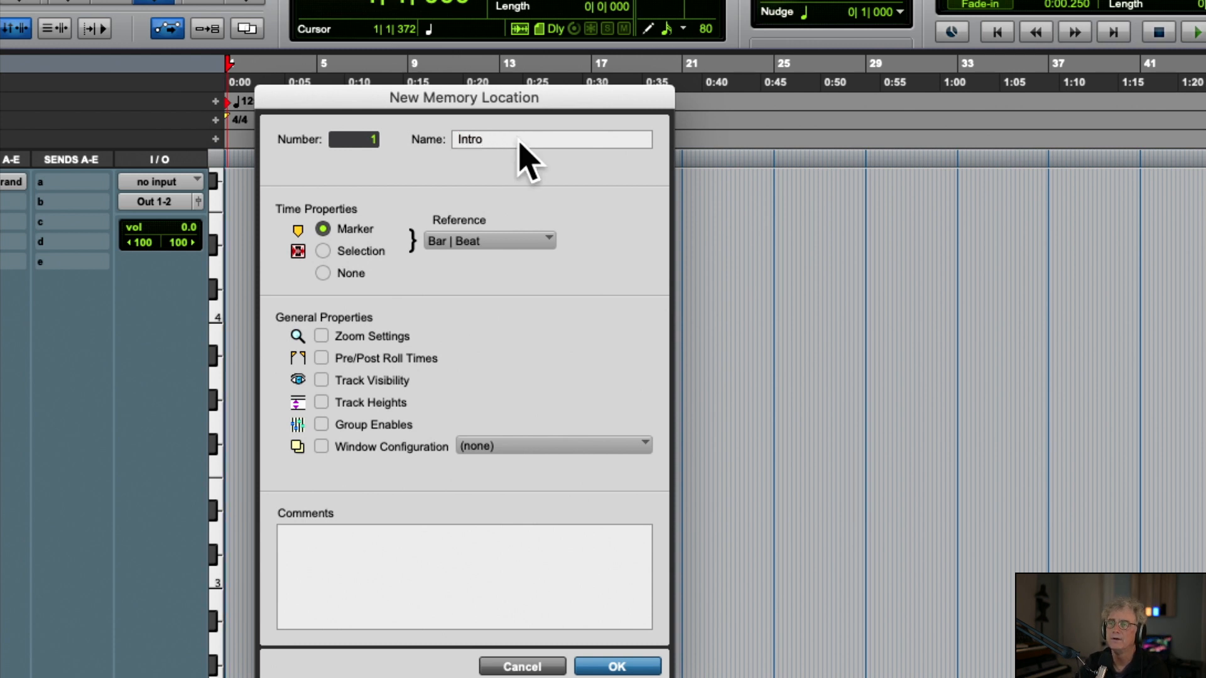
pyautogui.press('Return')
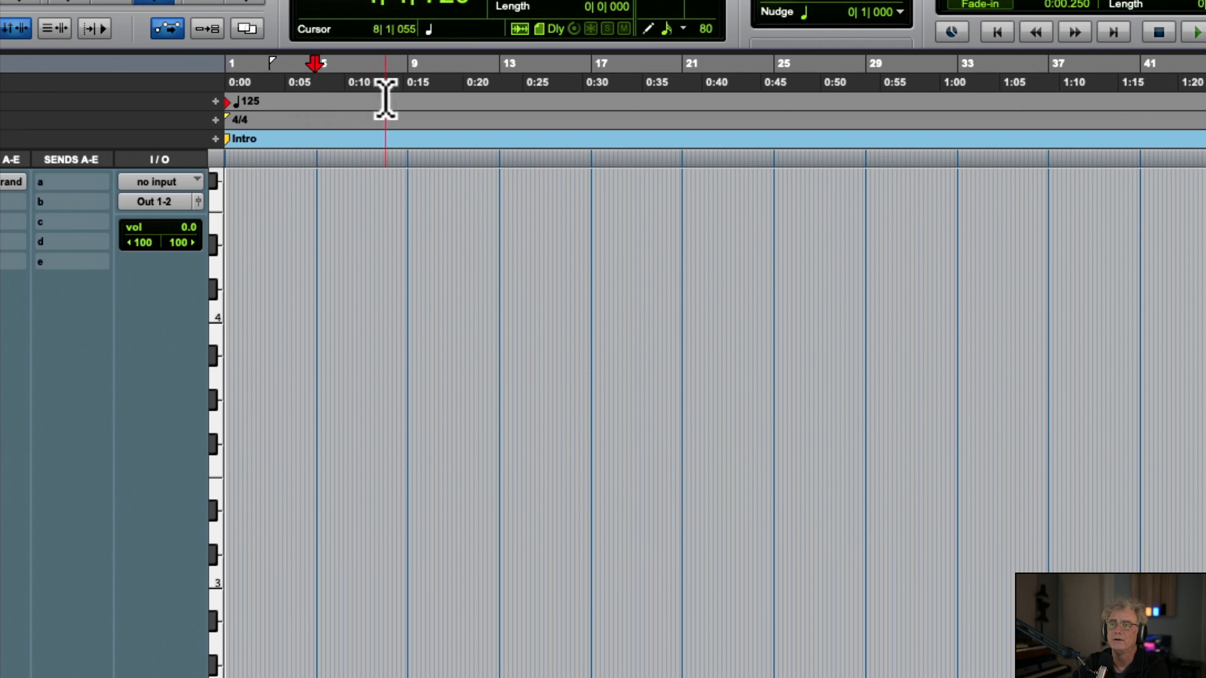
# Create a Bar|Beat memory location marker named Verse 1 at 5|1|000
pyautogui.click(317, 130)
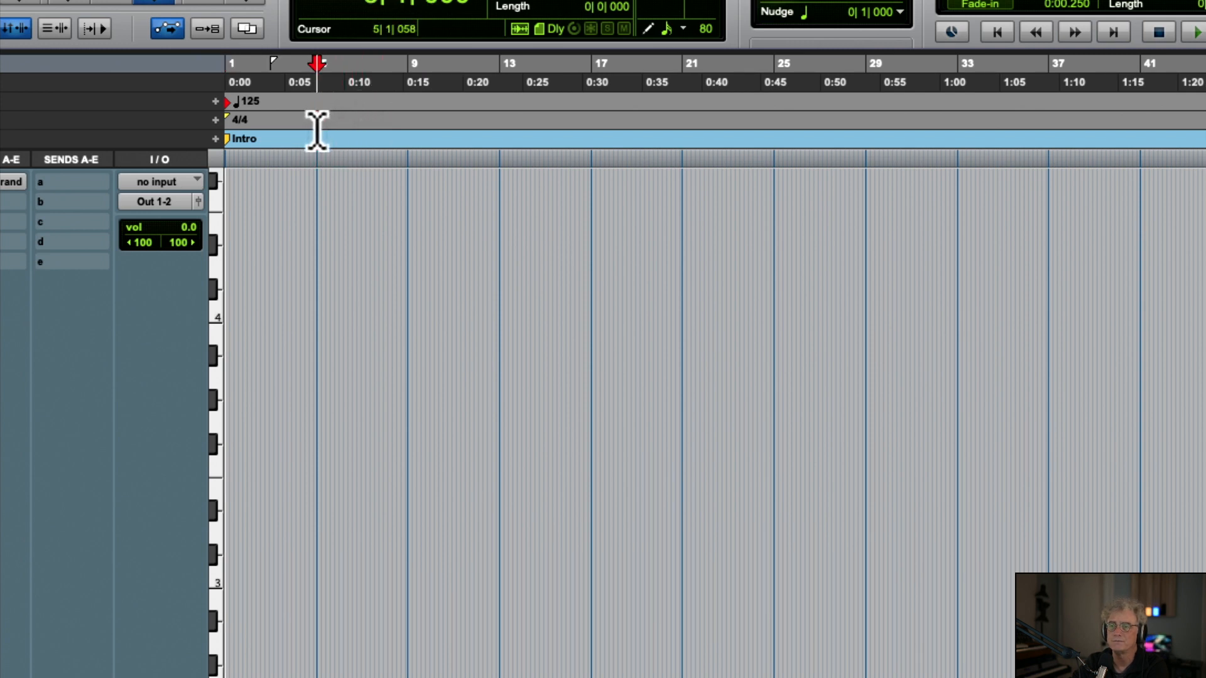
pyautogui.press('KP_Enter')
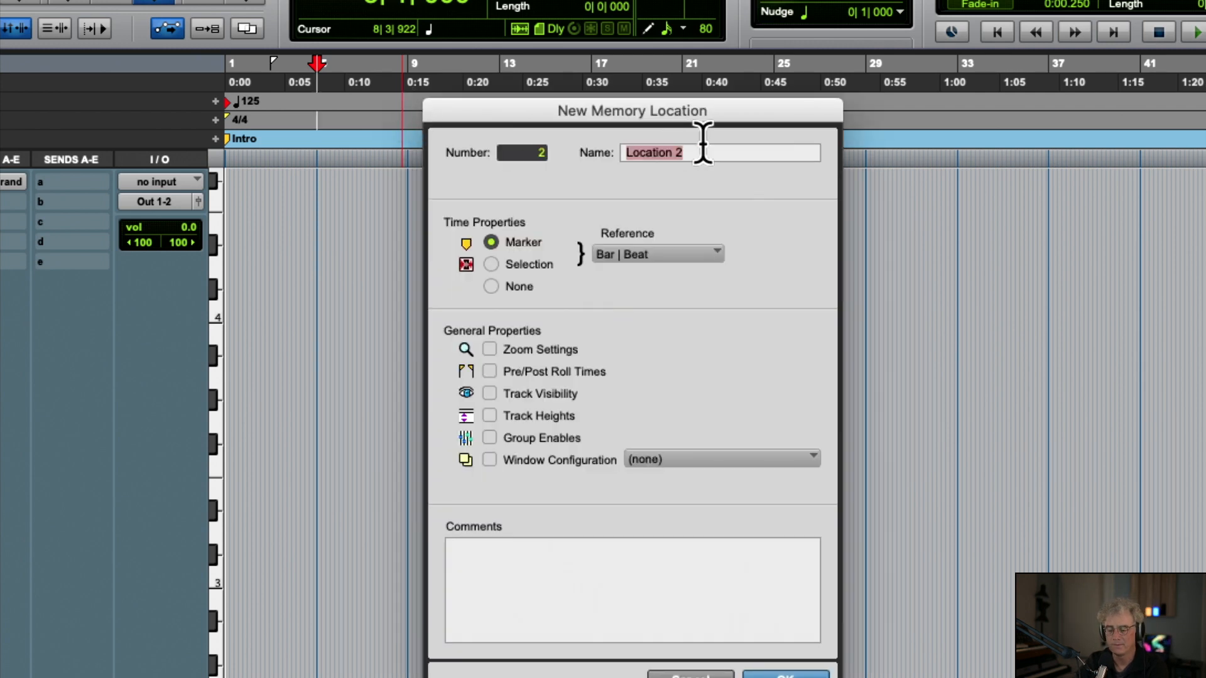
pyautogui.write('Verse 1')
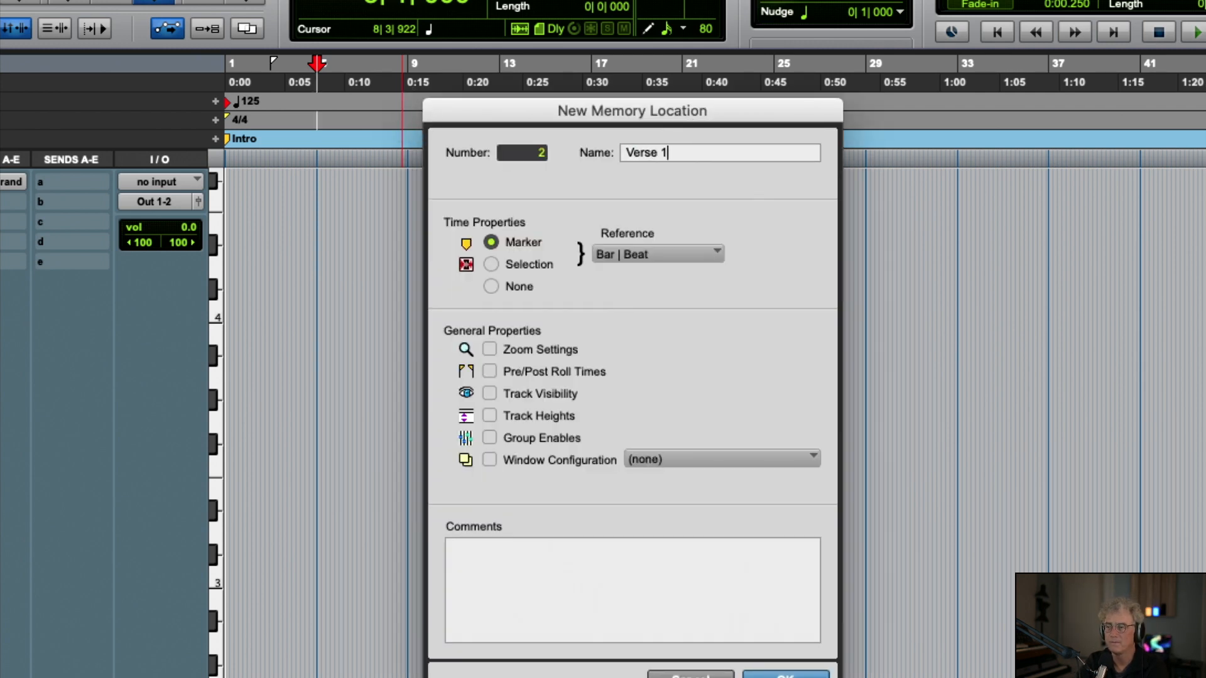
pyautogui.press('Return')
# Move the cursor to 13|1|000 and add a Bar|Beat marker named Verse 2
pyautogui.press('super+bracketleft')
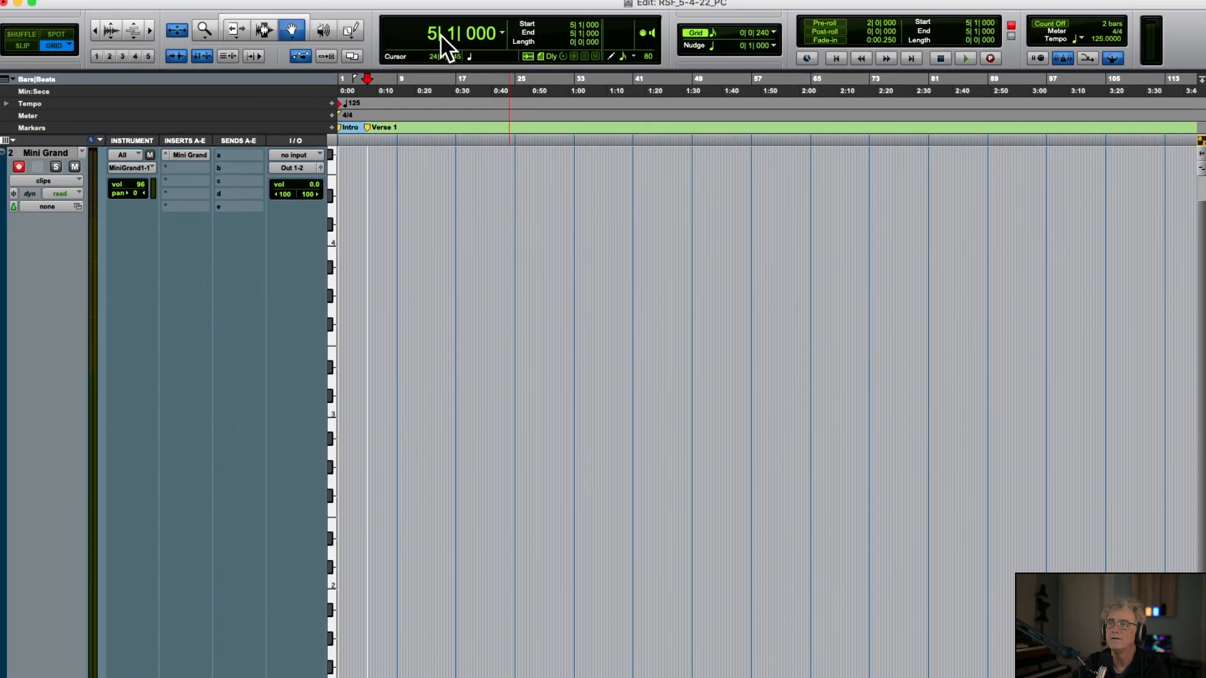
pyautogui.click(435, 34)
pyautogui.write('13')
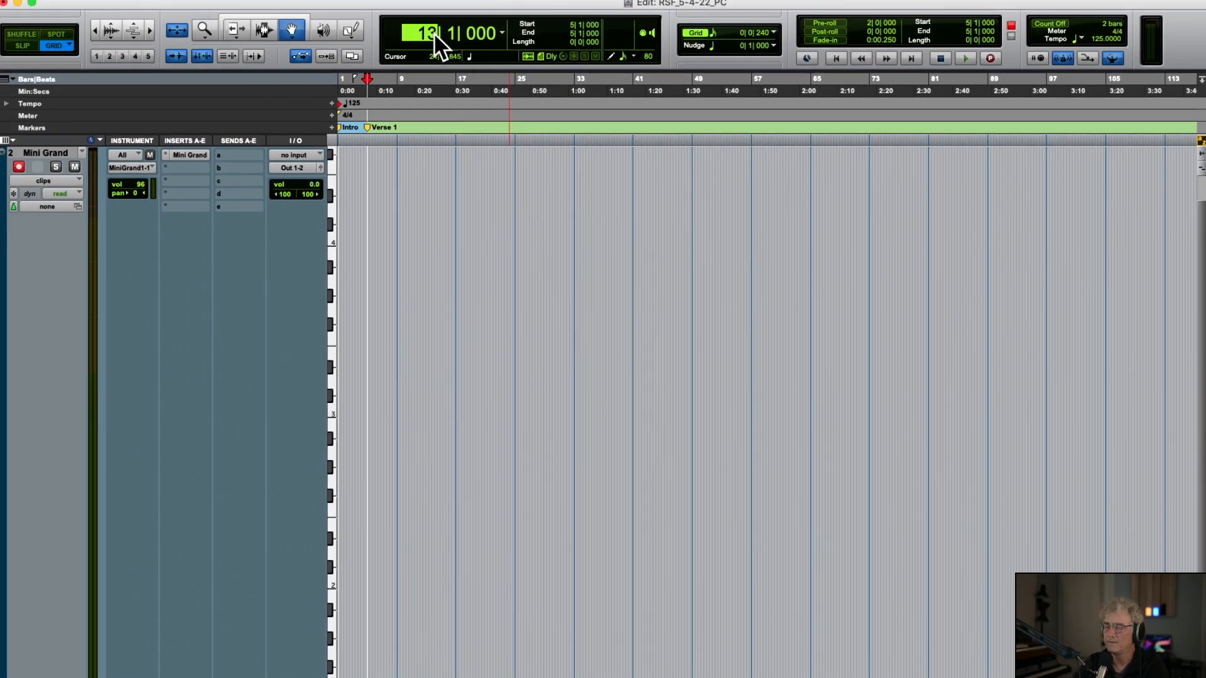
pyautogui.press('Return')
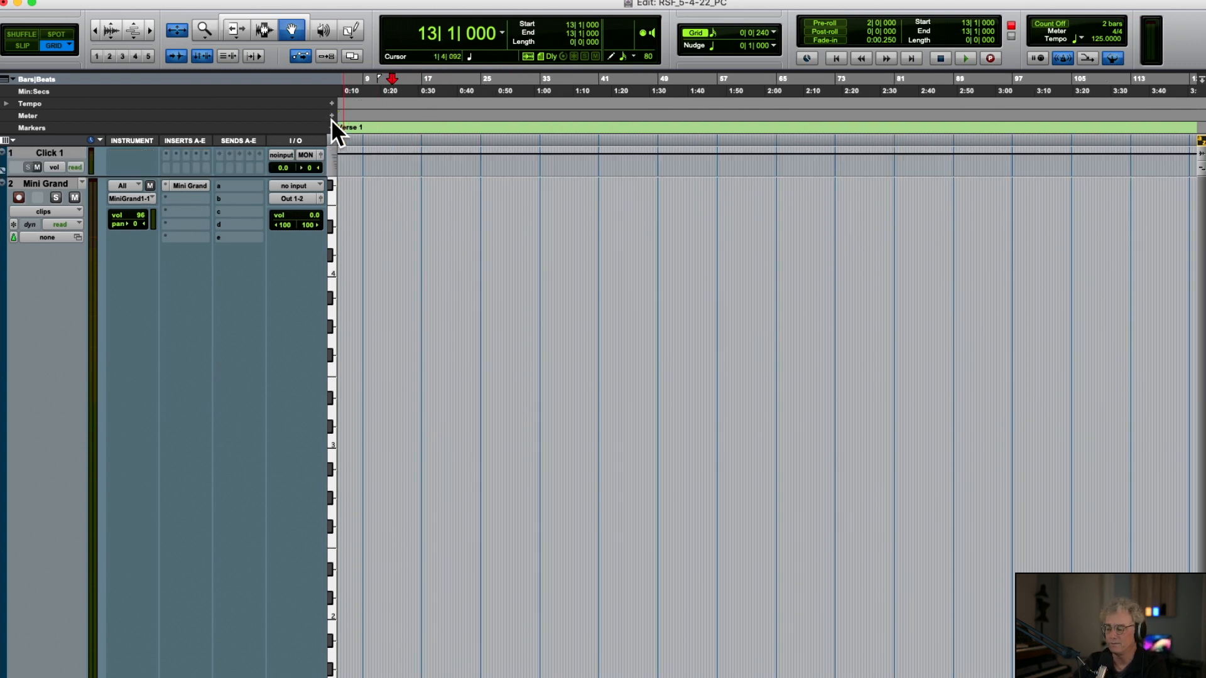
pyautogui.click(331, 119)
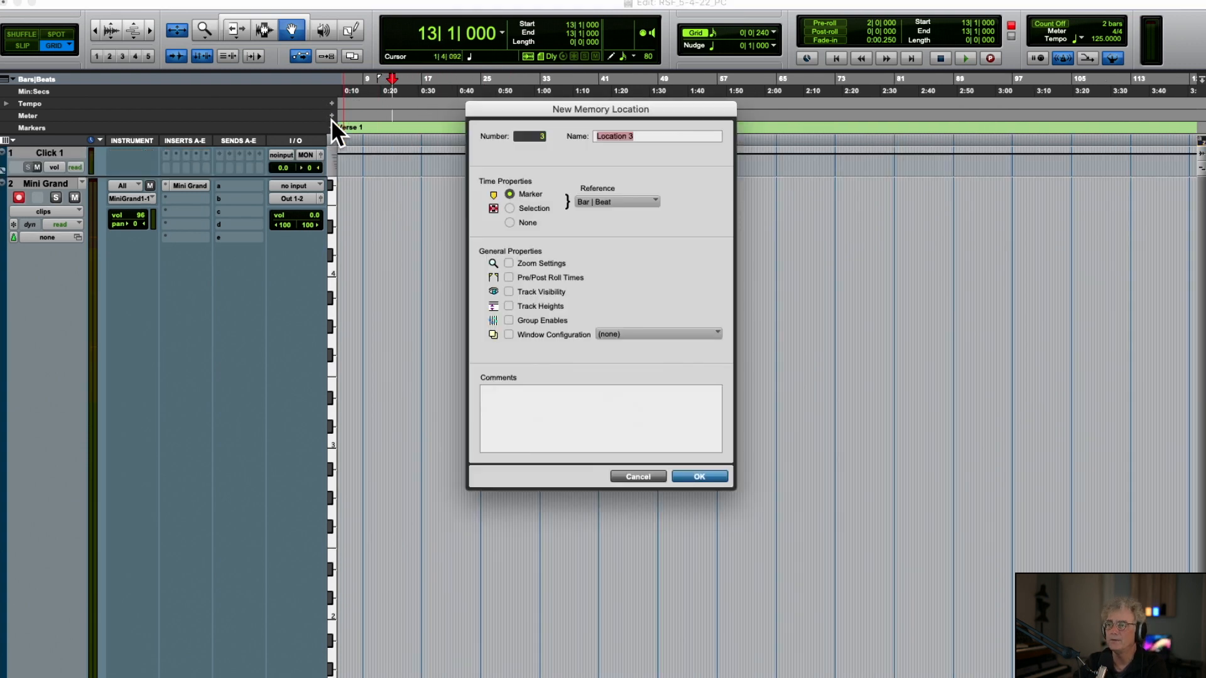
pyautogui.write('Verse 2')
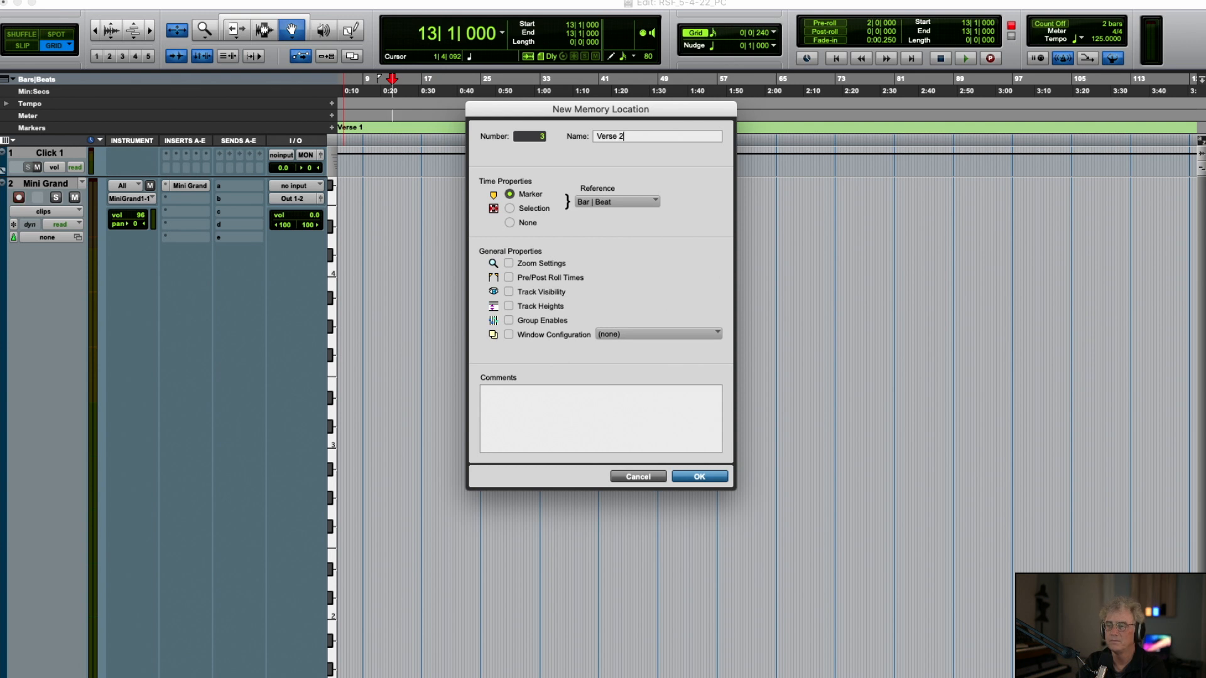
pyautogui.press('Return')
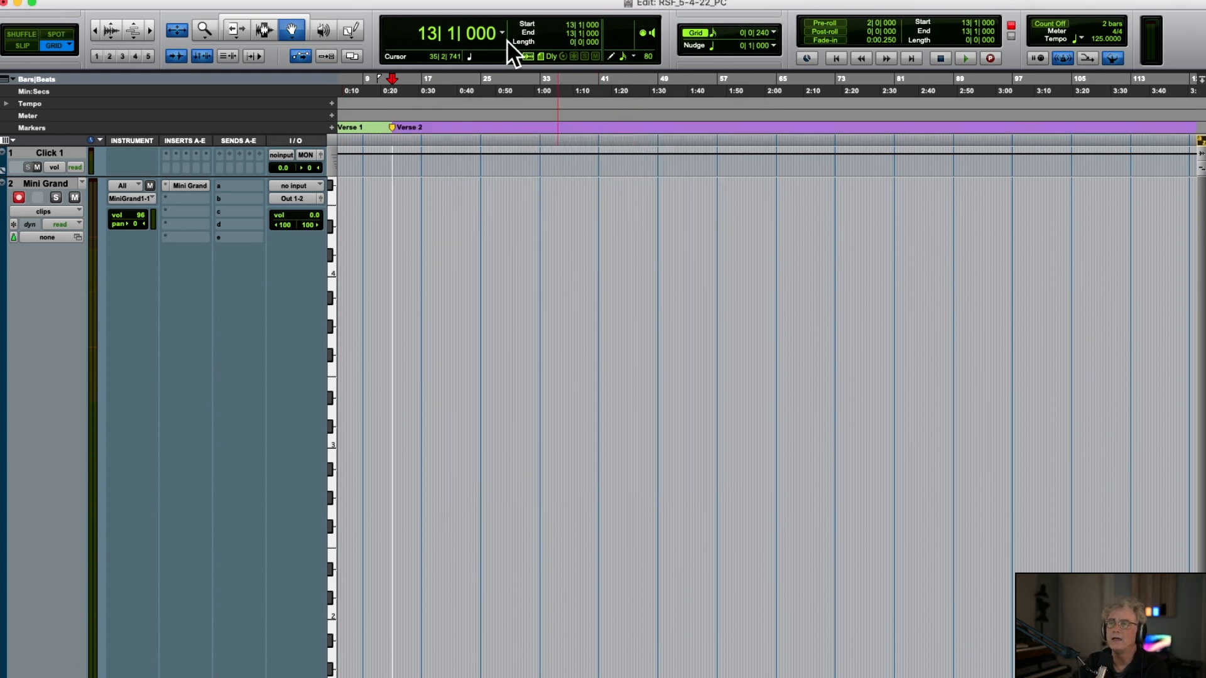
# Move the cursor to 21|1|000 and add a Bar|Beat marker named Chorus
pyautogui.click(420, 31)
pyautogui.write('21')
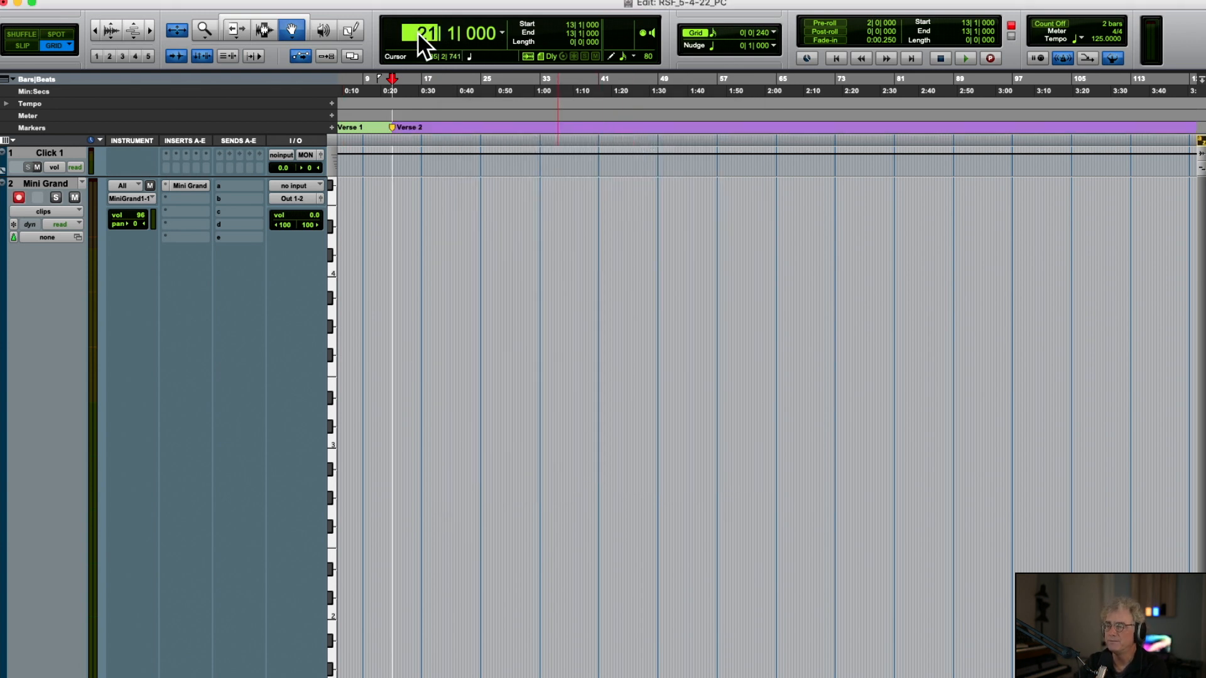
pyautogui.press('Return')
pyautogui.press('KP_Enter')
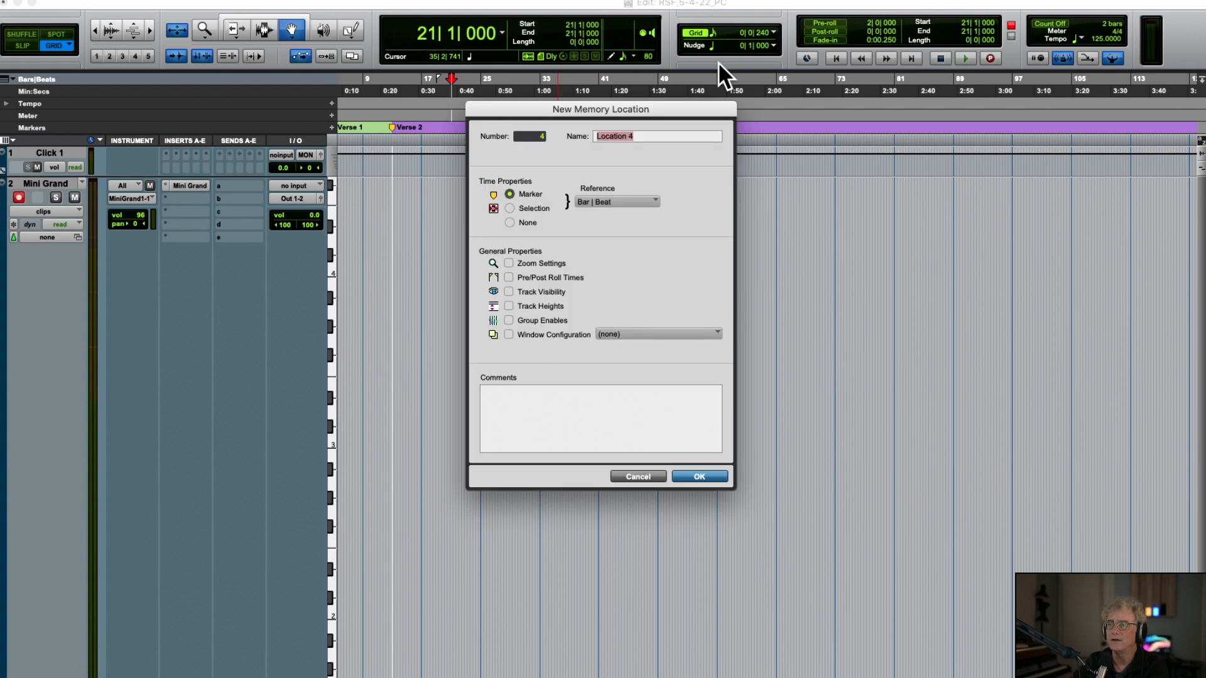
pyautogui.write('Chorus')
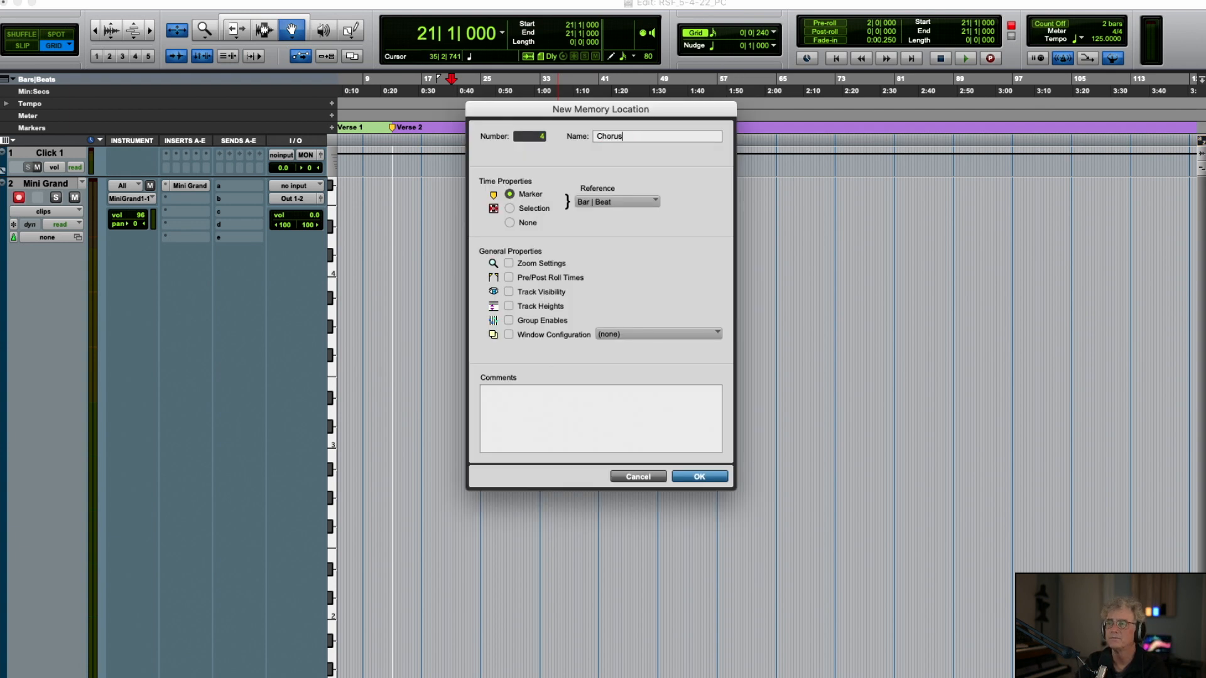
pyautogui.press('Return')
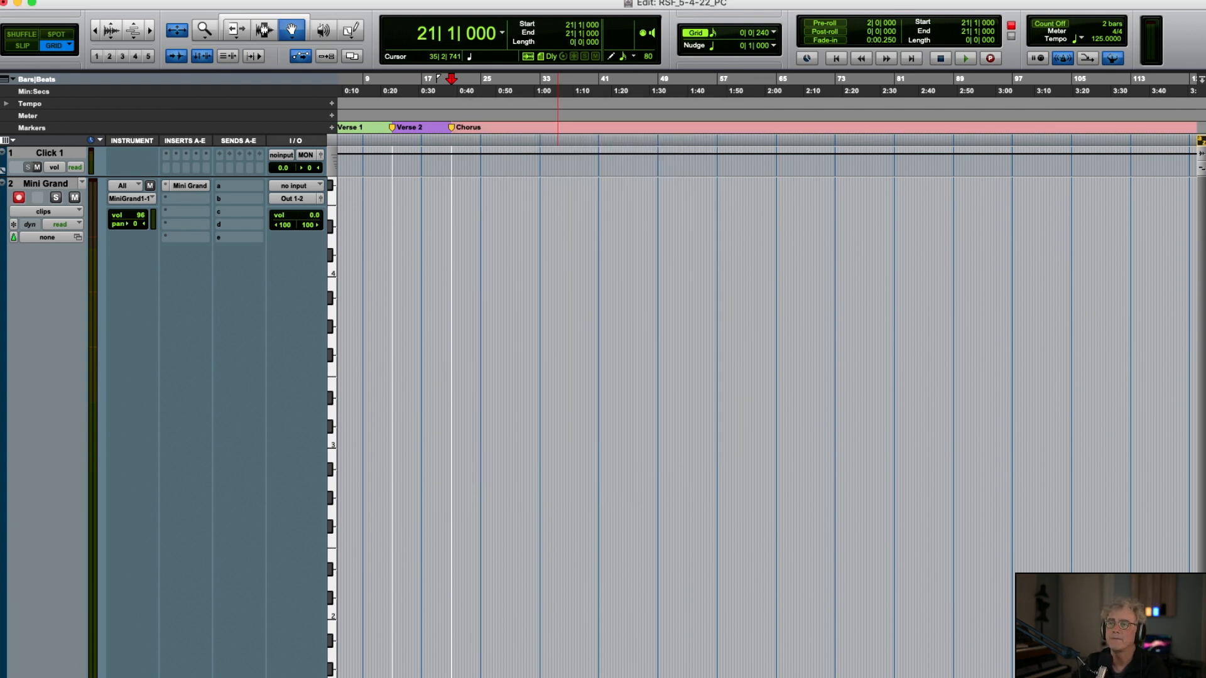
# Return to the session start and step the playhead forward through the Verse 1 and Verse 2 markers
pyautogui.press('t')
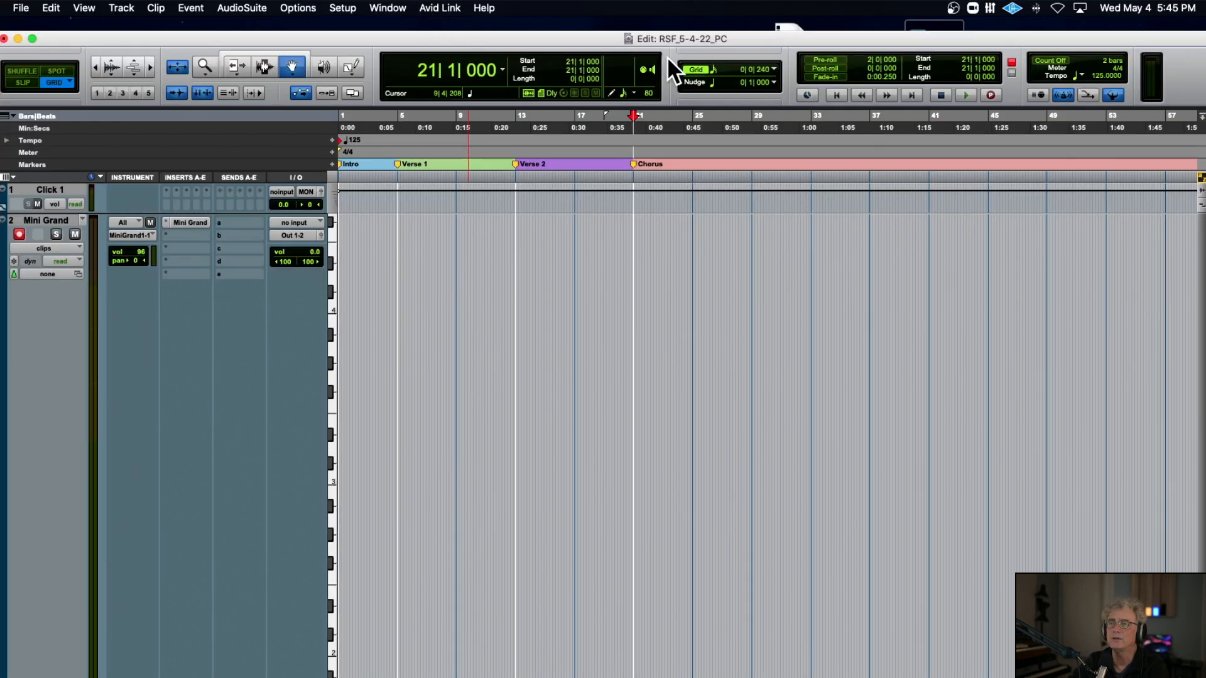
pyautogui.moveTo(484, 35); pyautogui.dragTo(486, 24)
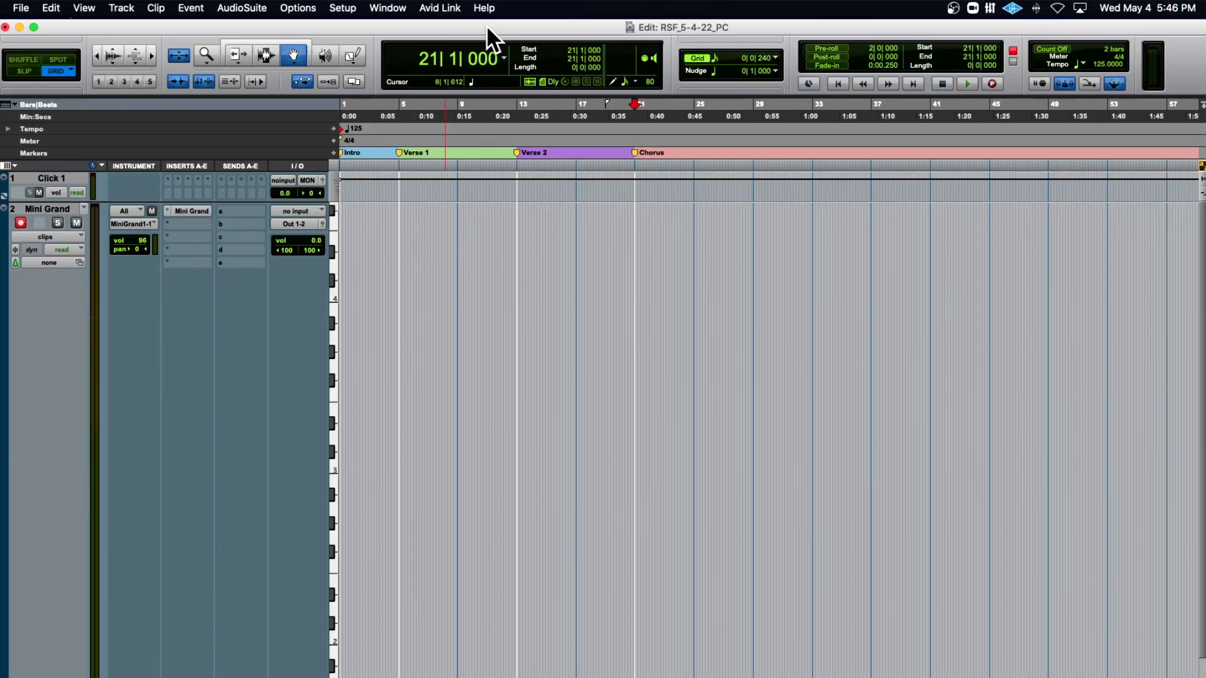
pyautogui.press('Return')
pyautogui.press('Tab')
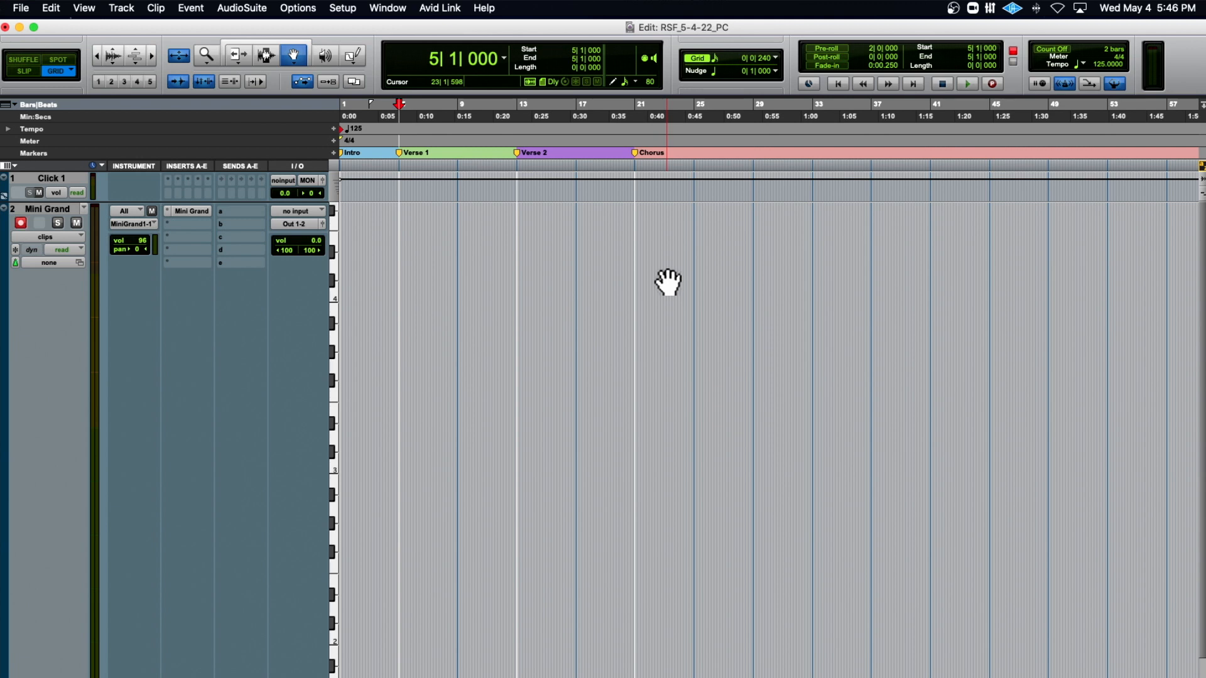
pyautogui.press('Tab')
# Return to the session start and recall memory location 4 to jump to the Chorus marker
pyautogui.press('Return')
pyautogui.press('KP_Decimal')
pyautogui.press('KP_4')
pyautogui.press('KP_Decimal')
# Open the Memory Locations window and place it beside the timeline
pyautogui.click(394, 8)
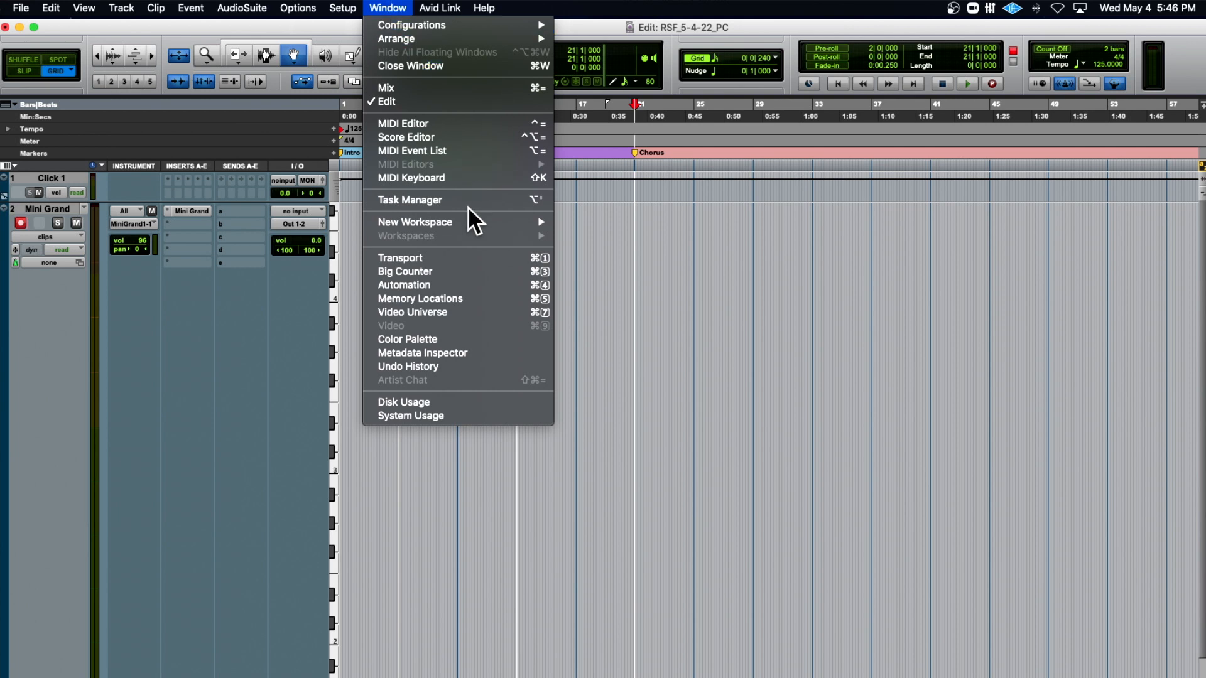
pyautogui.click(722, 202)
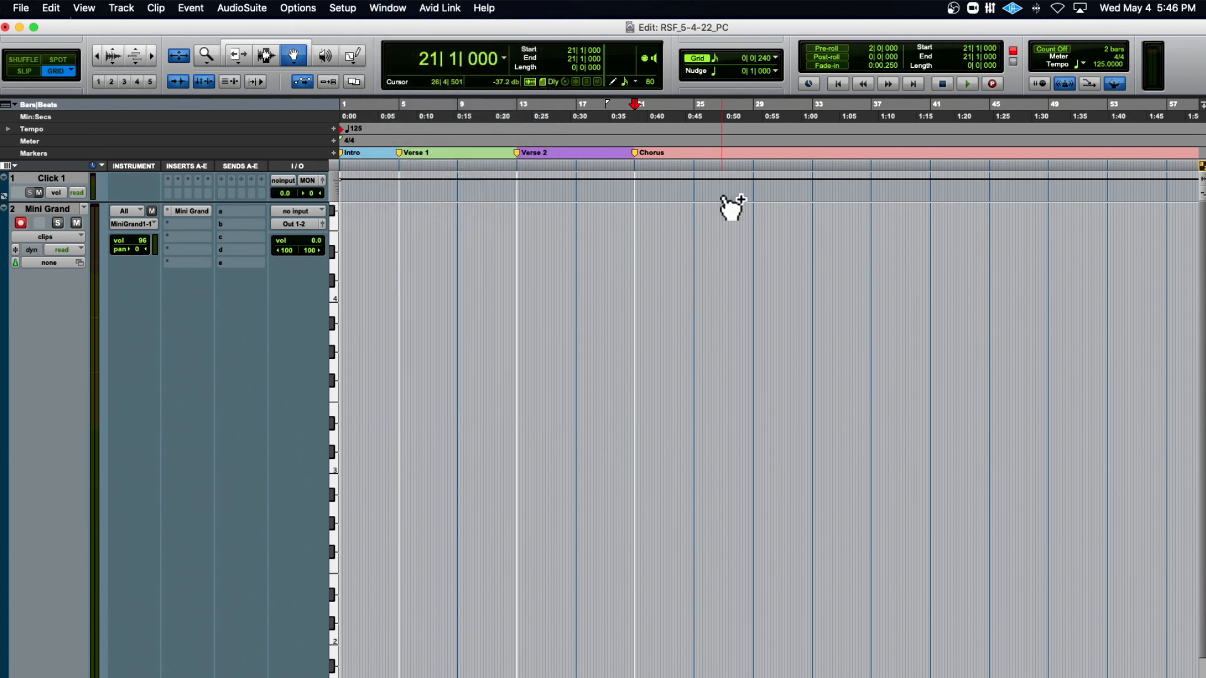
pyautogui.press('super+5')
pyautogui.hscroll(2, 722, 202)
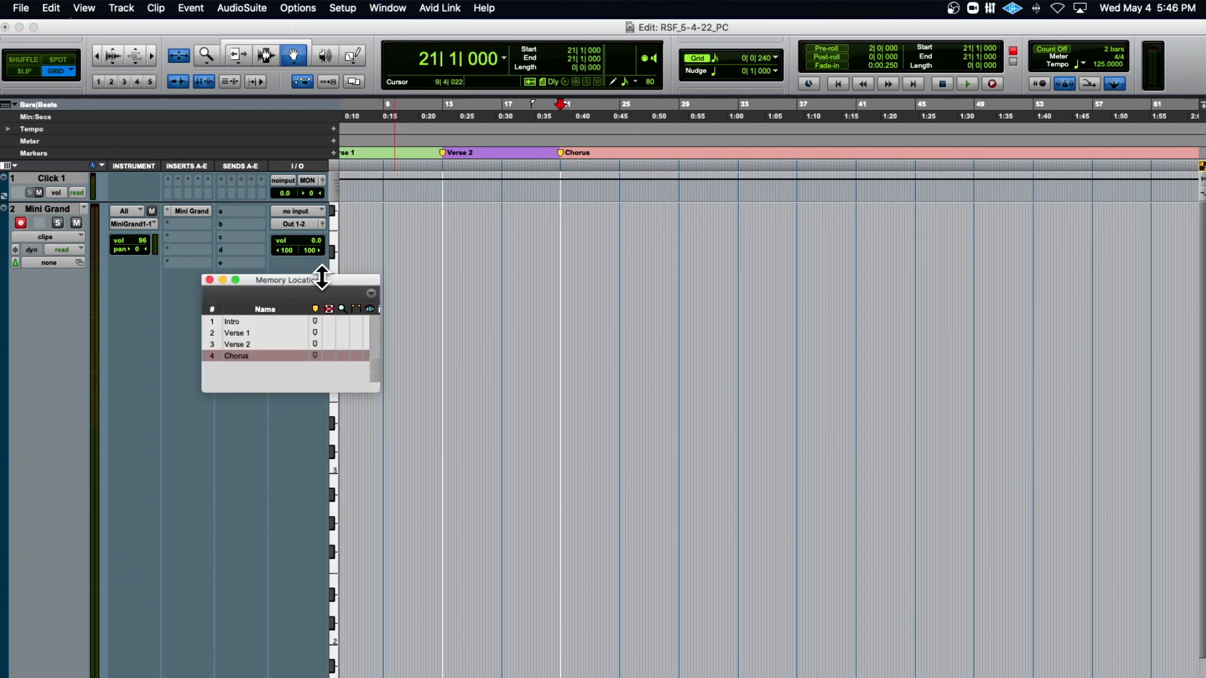
pyautogui.moveTo(322, 278); pyautogui.dragTo(357, 217)
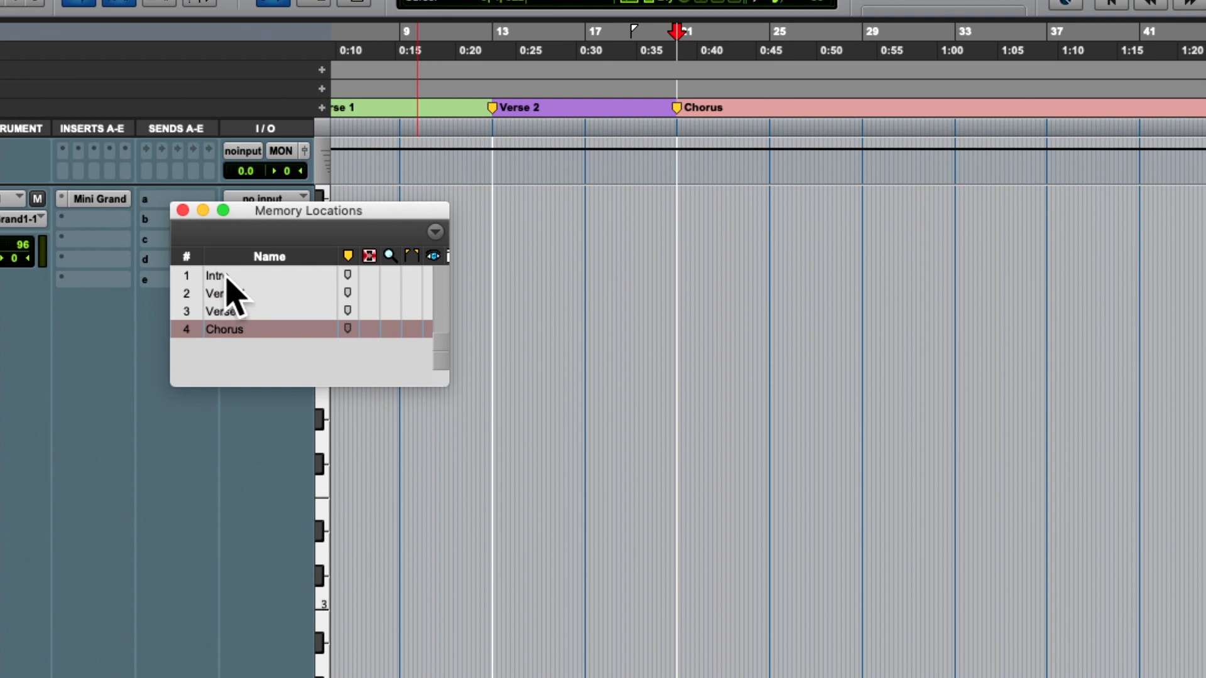
# Recall Intro, Verse 1, Verse 2 and Chorus from the Memory Locations window, return to Intro, and close the window
pyautogui.click(226, 276)
pyautogui.click(225, 294)
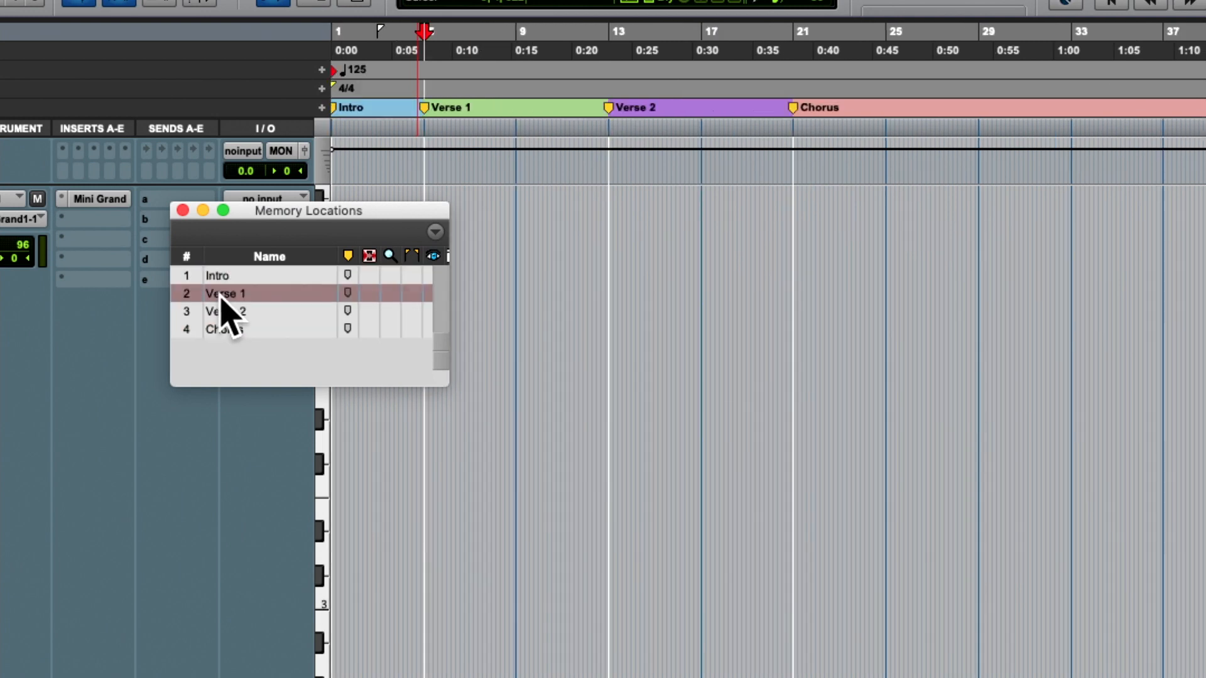
pyautogui.click(229, 313)
pyautogui.click(230, 329)
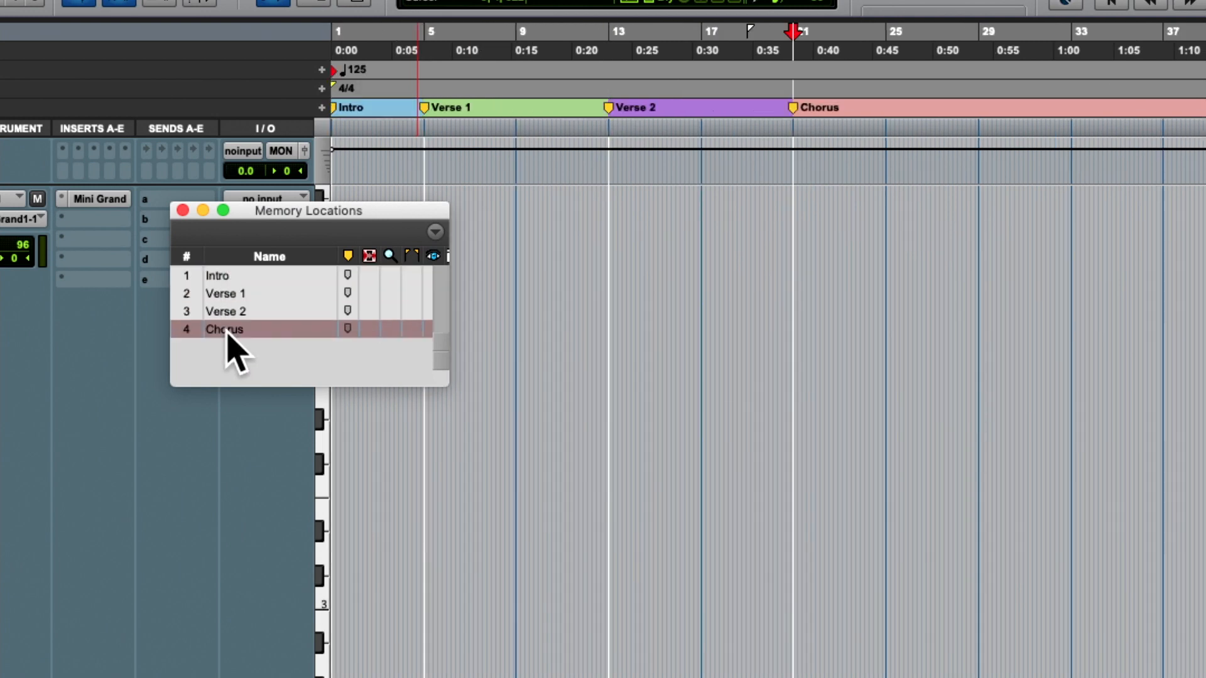
pyautogui.click(228, 277)
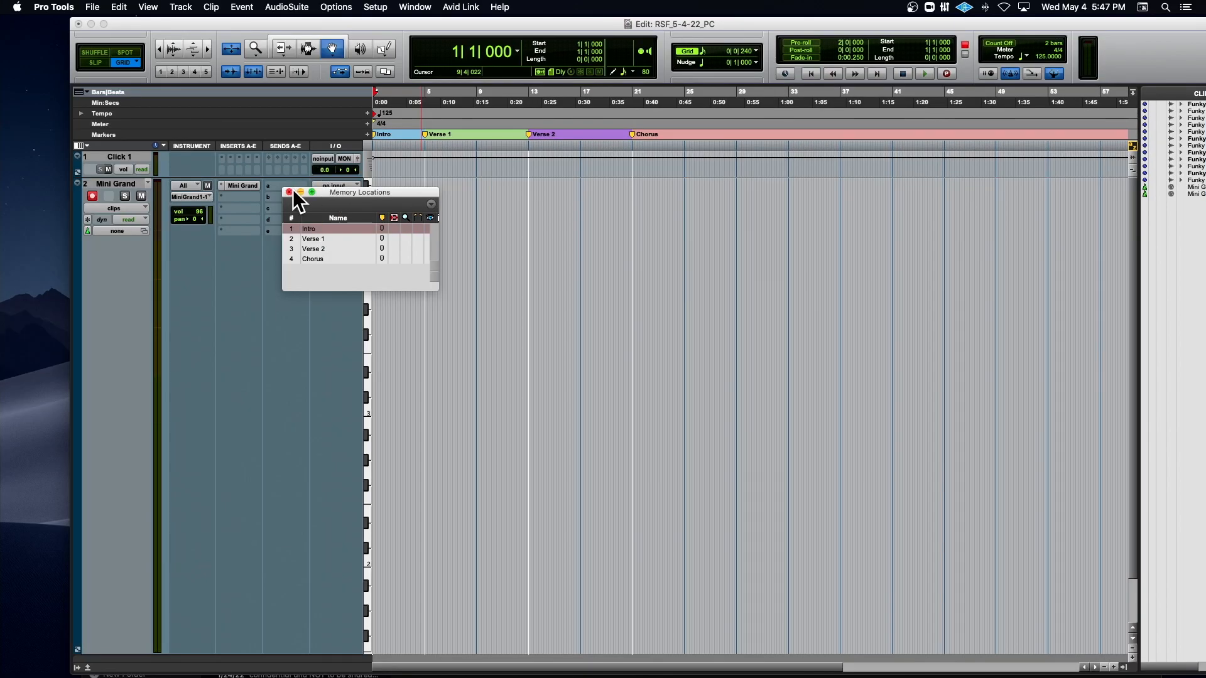
pyautogui.click(182, 210)
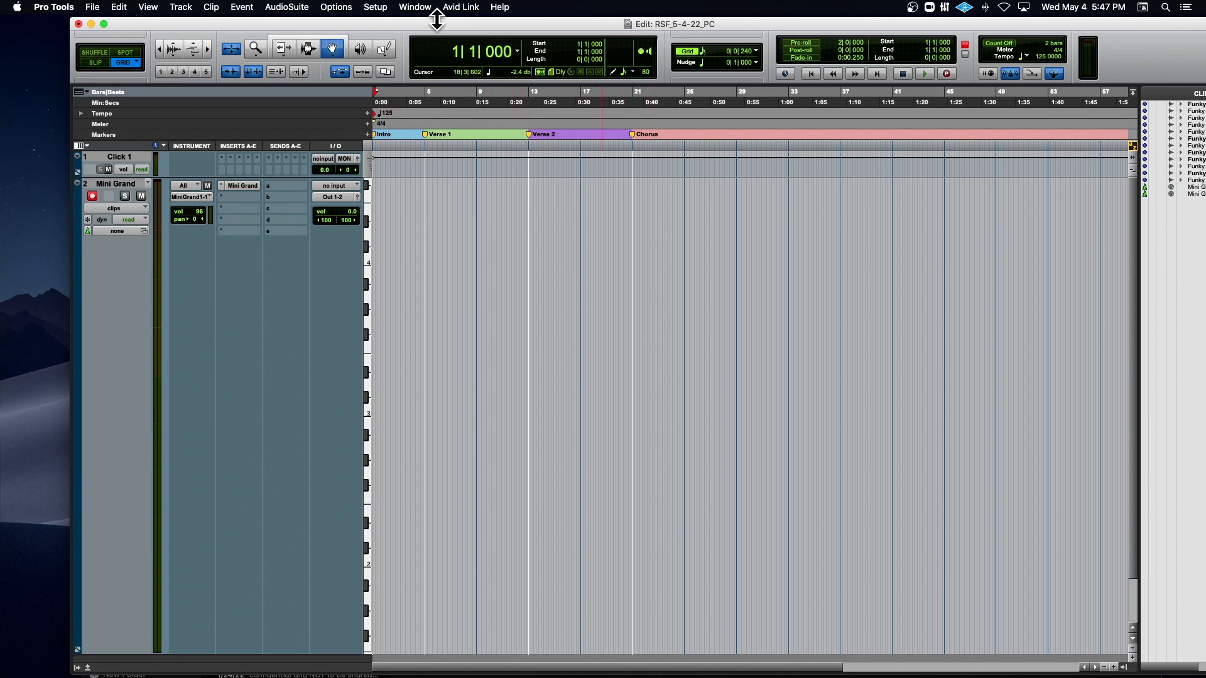
# Open the Display preferences and switch Always Display Marker Colors off and on again
pyautogui.moveTo(393, 24); pyautogui.dragTo(353, 22)
pyautogui.click(376, 7)
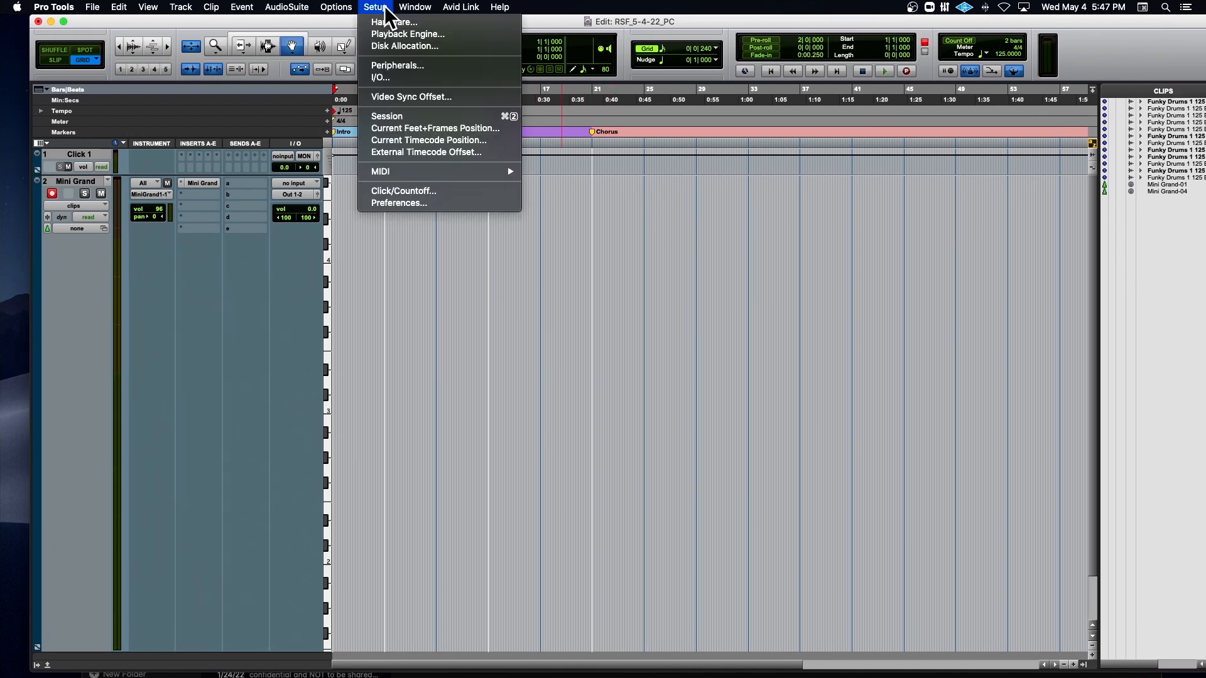
pyautogui.click(412, 202)
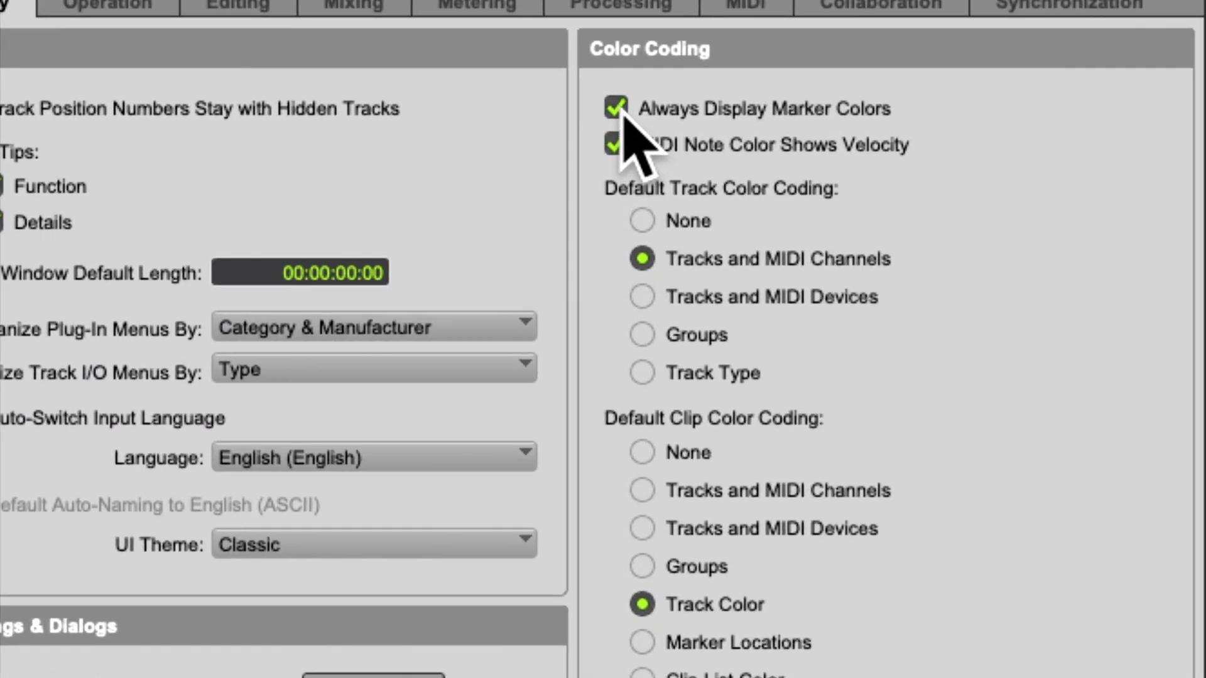
pyautogui.click(622, 113)
pyautogui.click(622, 113)
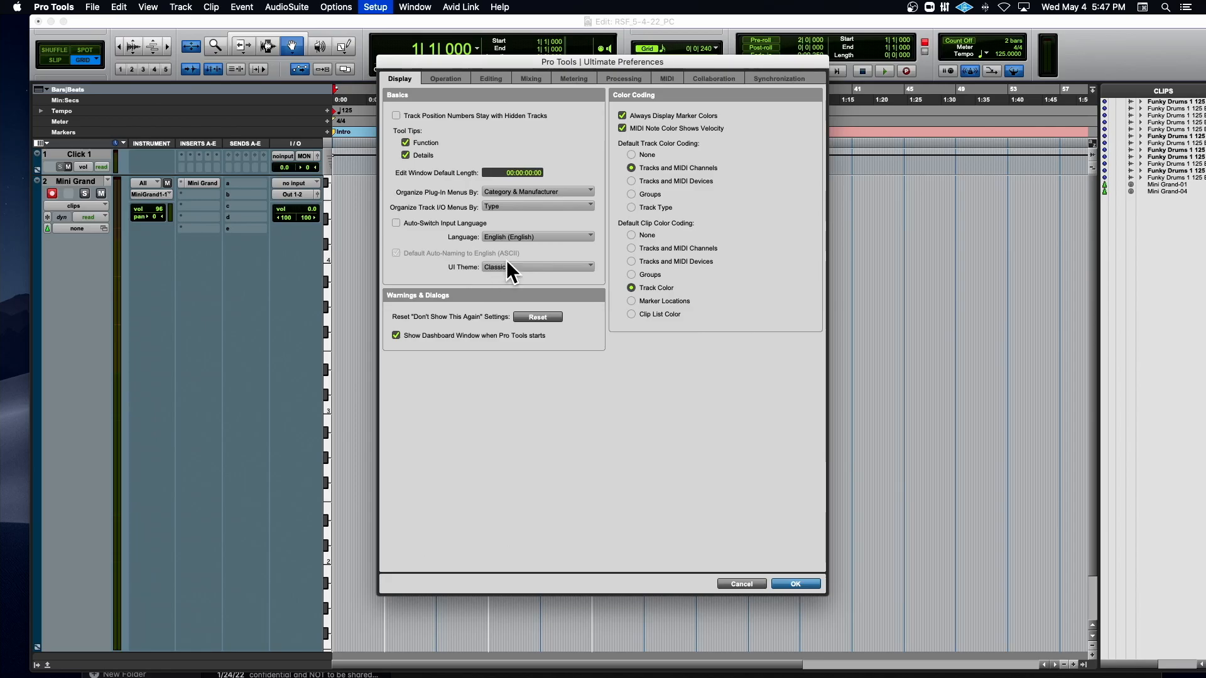
# Switch the UI theme to Dark and back to Classic
pyautogui.click(503, 265)
pyautogui.click(525, 276)
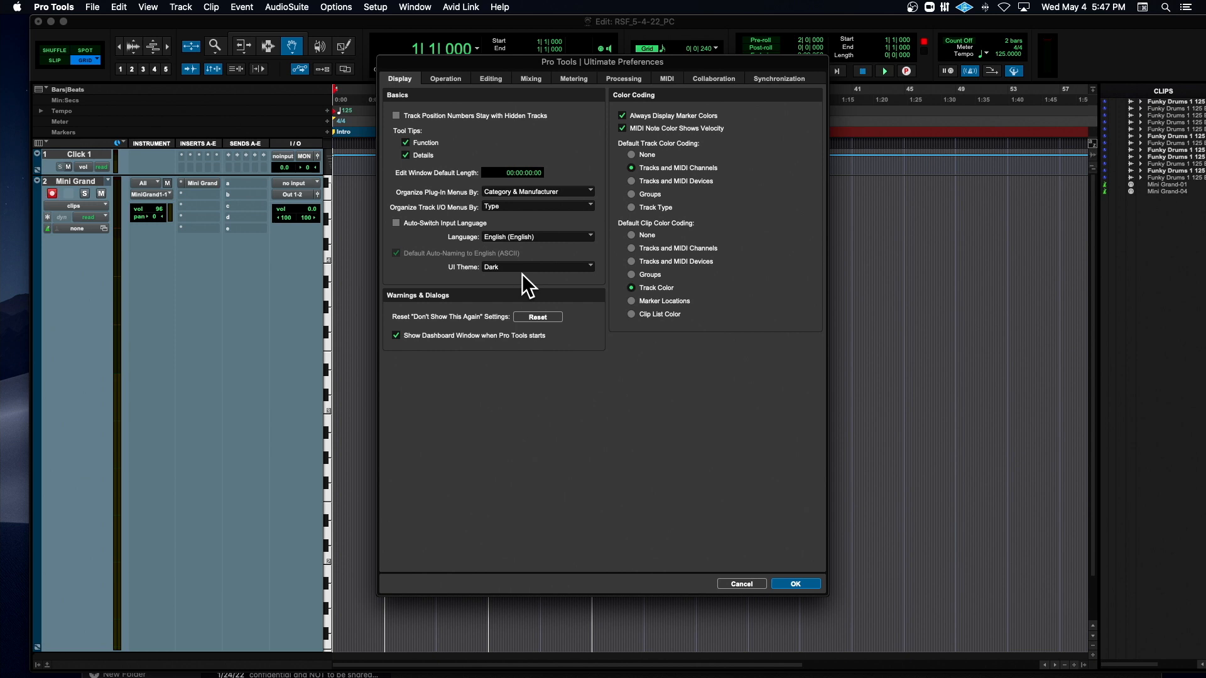
pyautogui.click(519, 267)
pyautogui.click(519, 257)
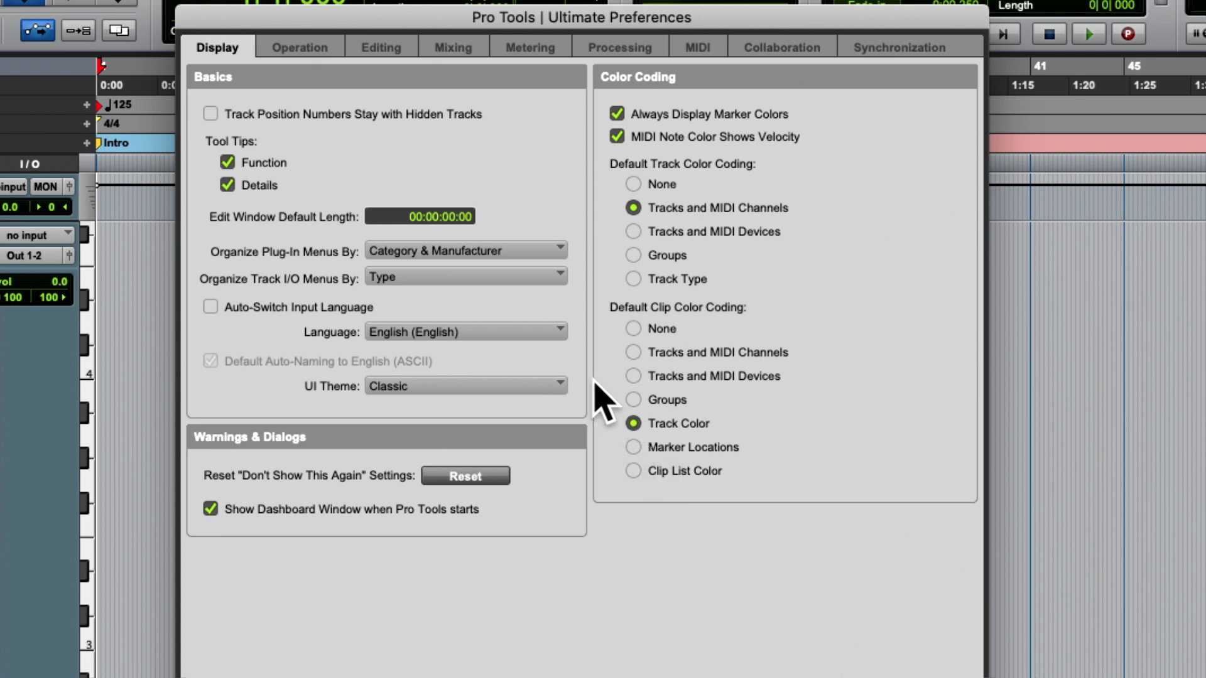
# Capture a screenshot of the Preferences window's Display page and accept the preferences
pyautogui.press('super+shift+4')
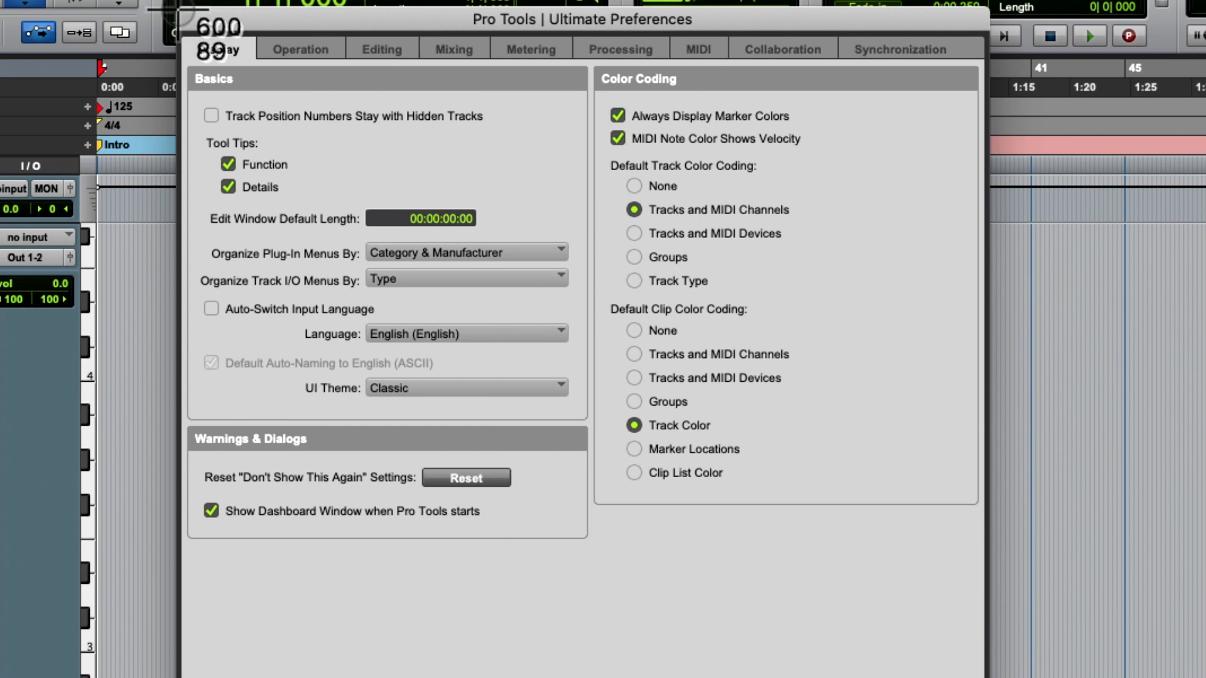
pyautogui.moveTo(178, 6); pyautogui.dragTo(985, 597)
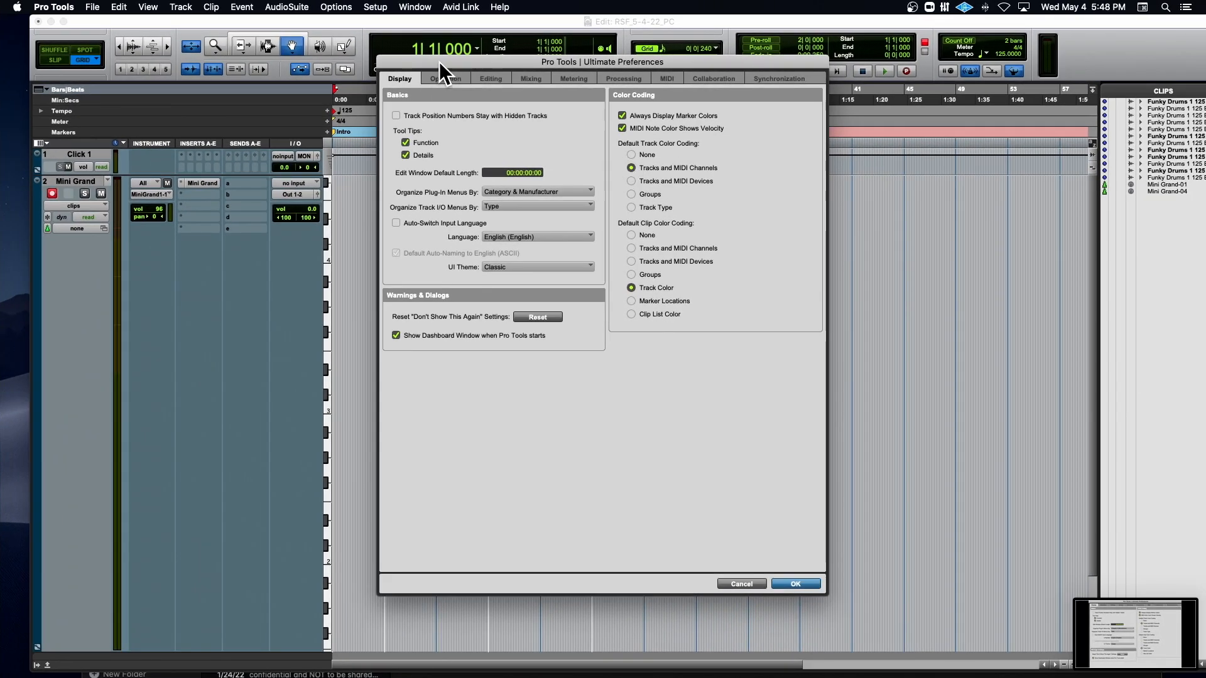
pyautogui.click(804, 583)
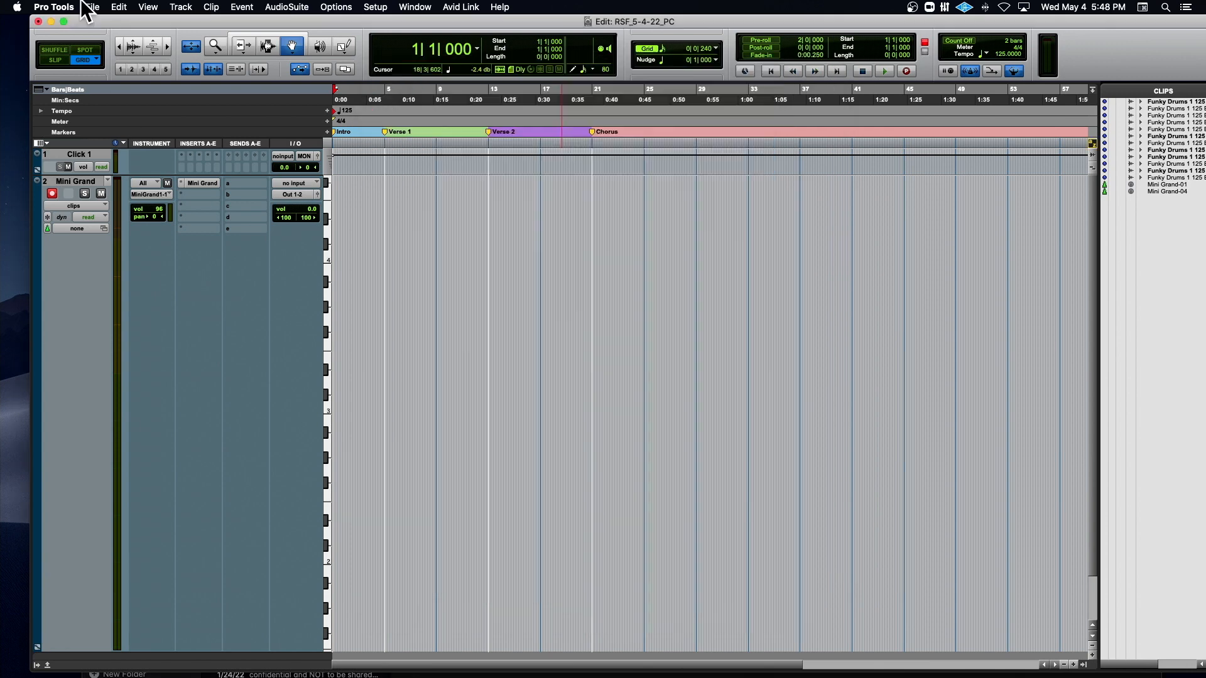
# Clear the Edit and Notes windows off the desktop and select the new Preferences screenshot file in Finder
pyautogui.click(51, 21)
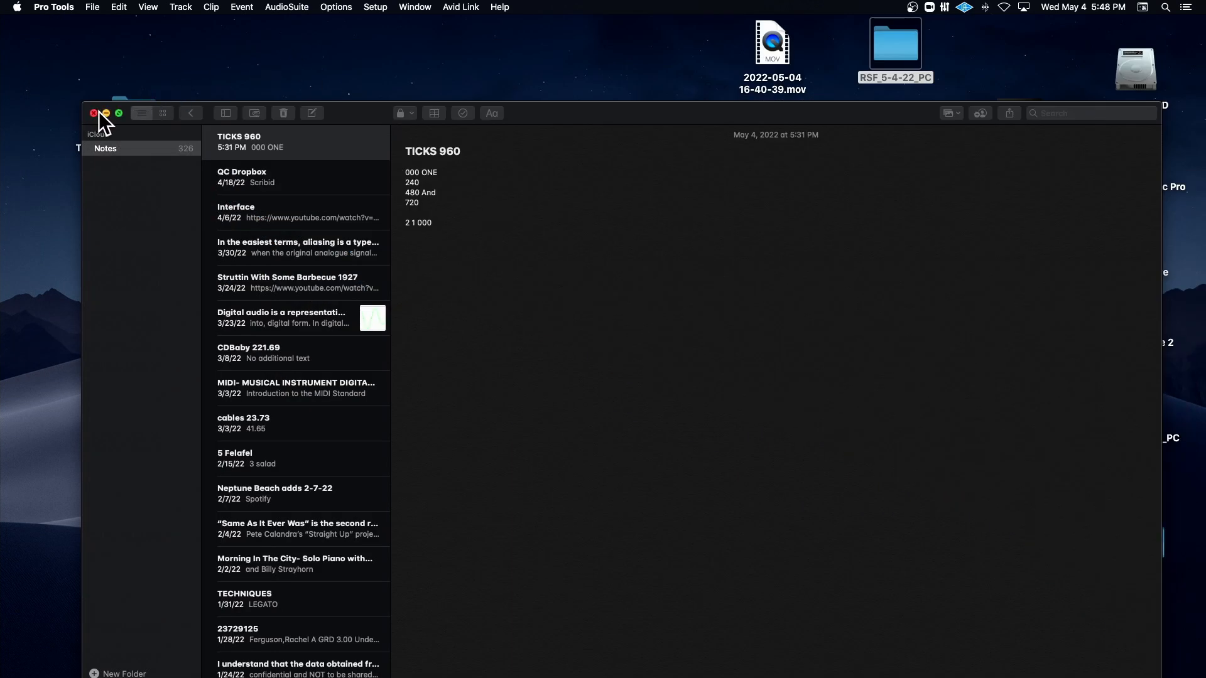
pyautogui.click(99, 112)
pyautogui.click(93, 113)
pyautogui.click(515, 186)
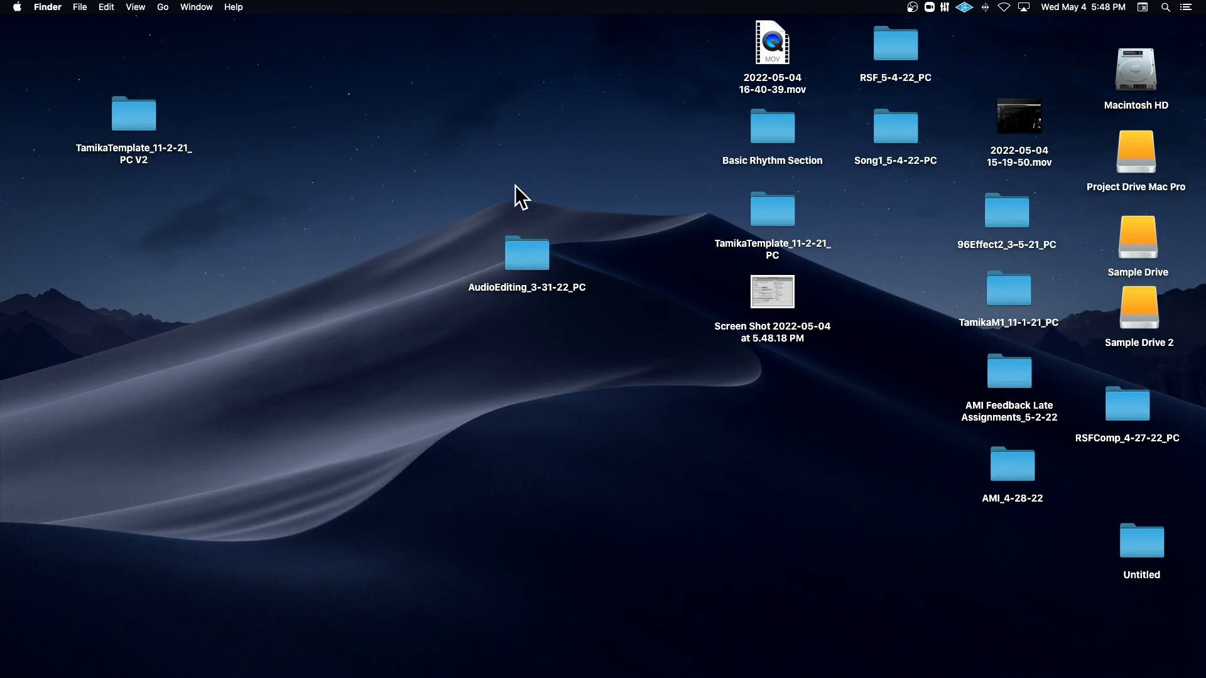
pyautogui.click(778, 302)
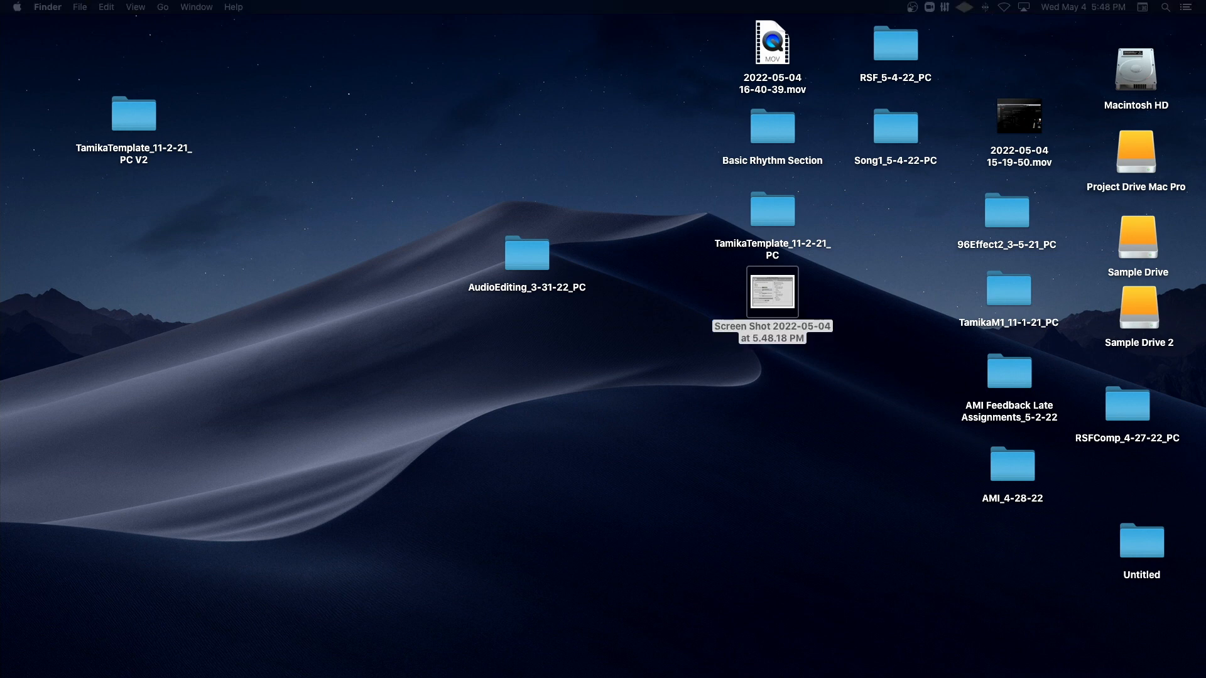
# Switch back to Pro Tools by restoring the minimized RSF_5-4-22_PC Edit window
pyautogui.moveTo(169, 677)
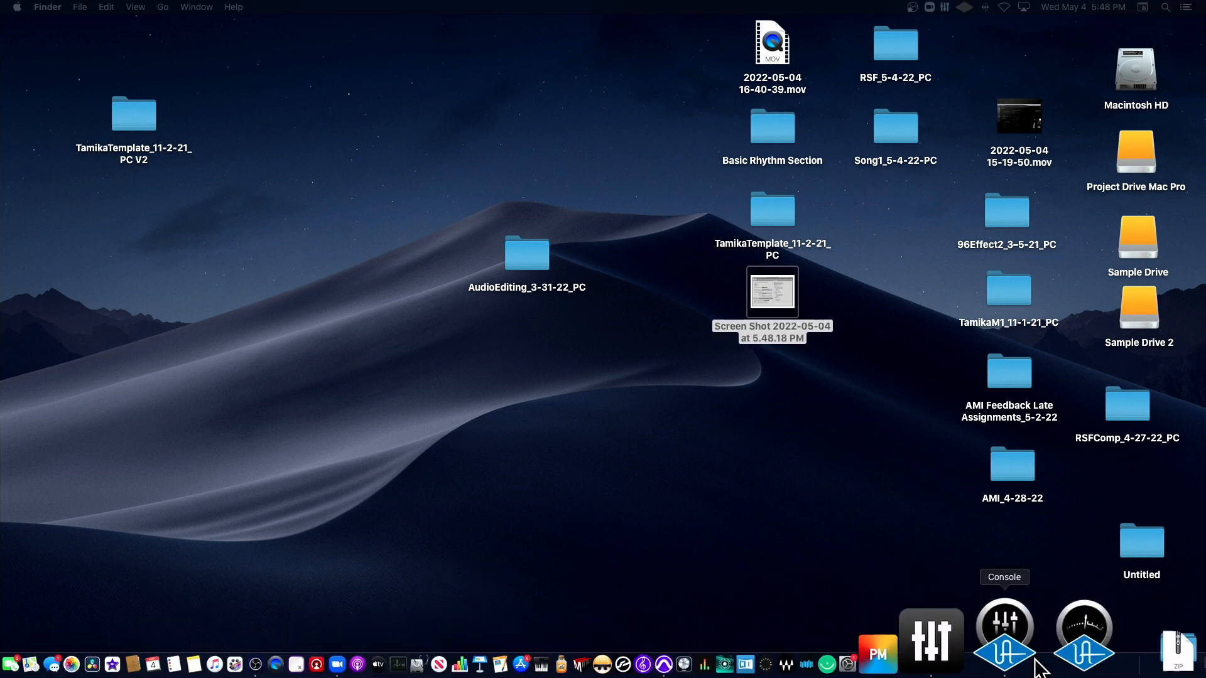
pyautogui.click(1152, 635)
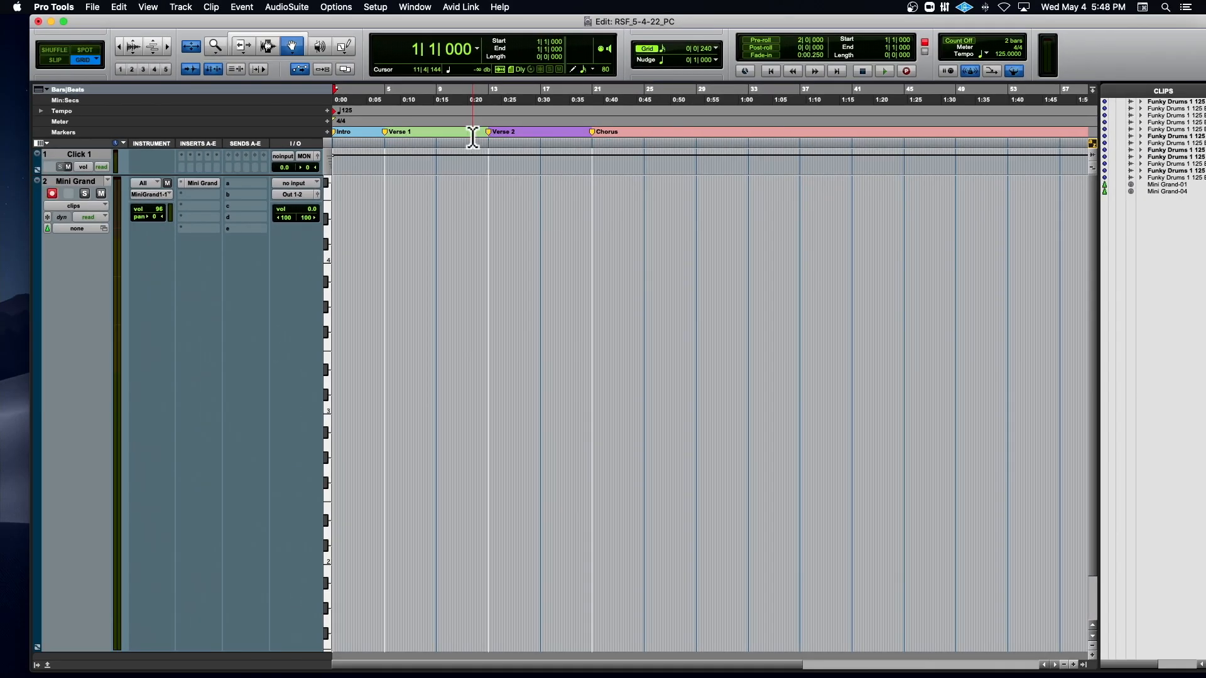
pyautogui.press('t')
pyautogui.press('t')
pyautogui.press('t')
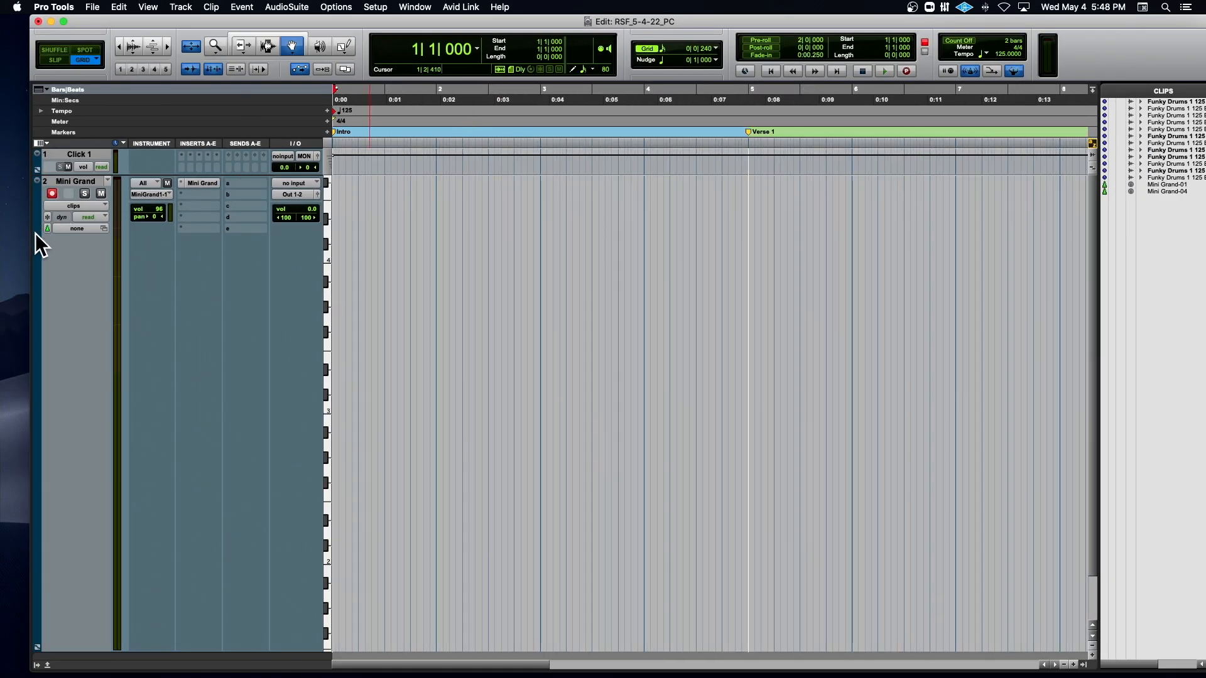
# Open the Color Palette, move it over the empty track area and set it to color Markers
pyautogui.click(412, 8)
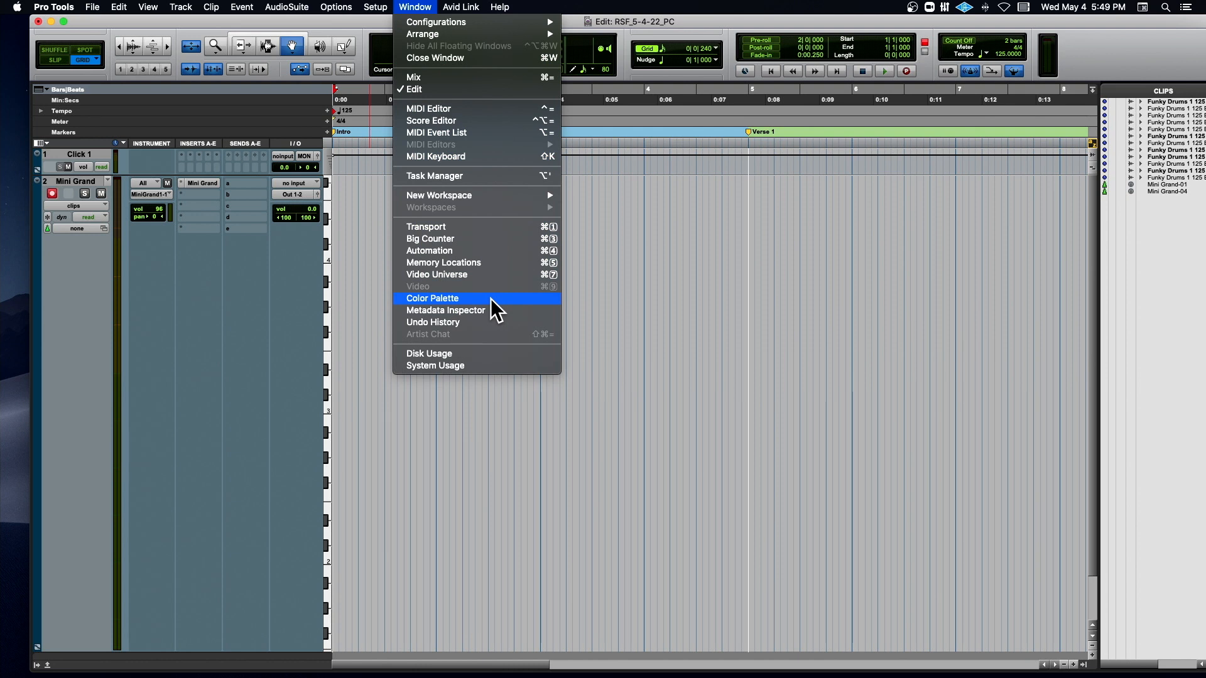
pyautogui.click(431, 300)
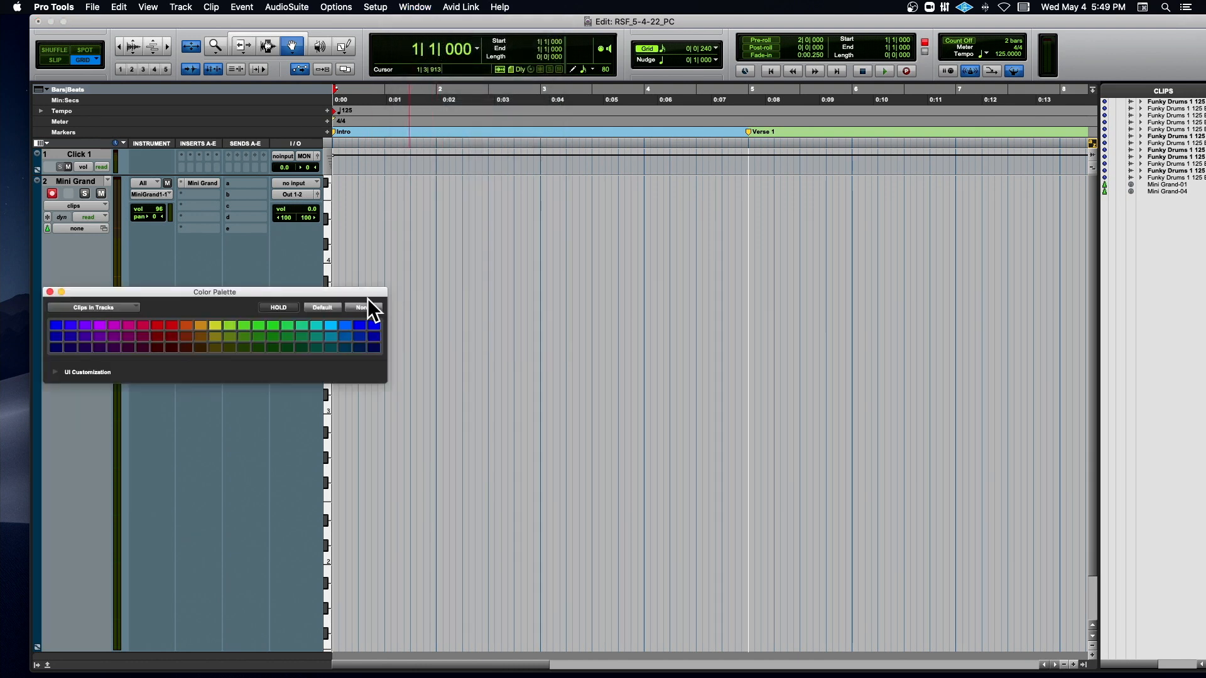
pyautogui.moveTo(352, 292); pyautogui.dragTo(596, 248)
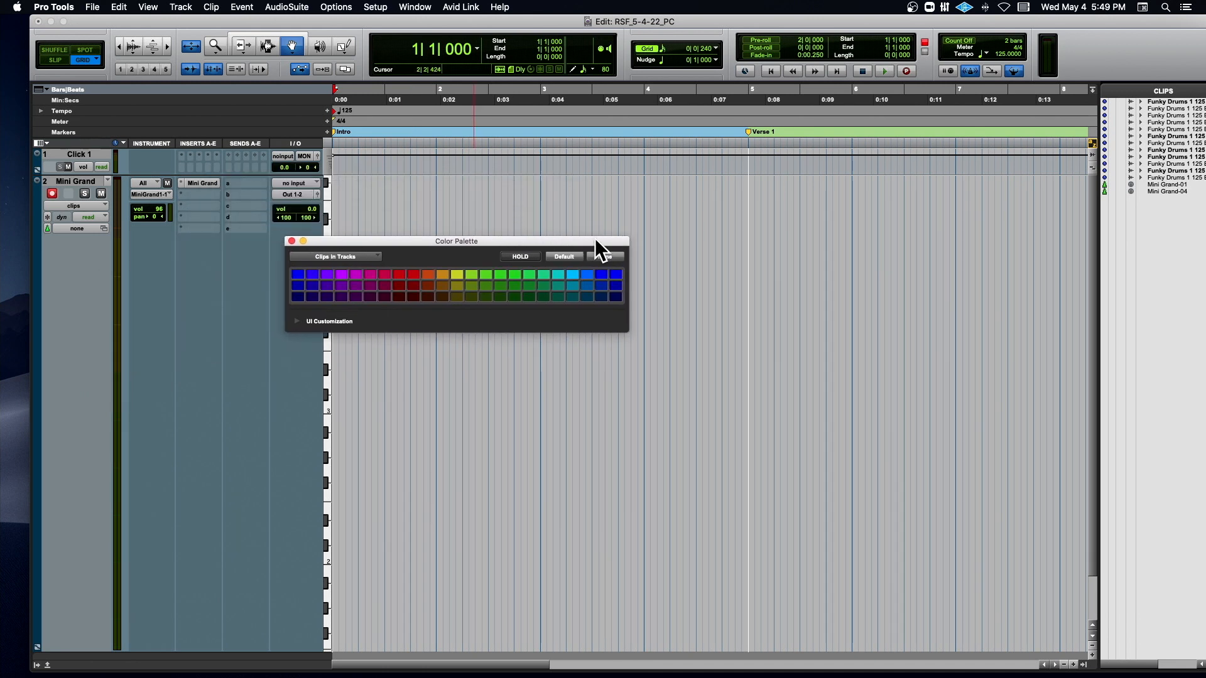
pyautogui.click(359, 257)
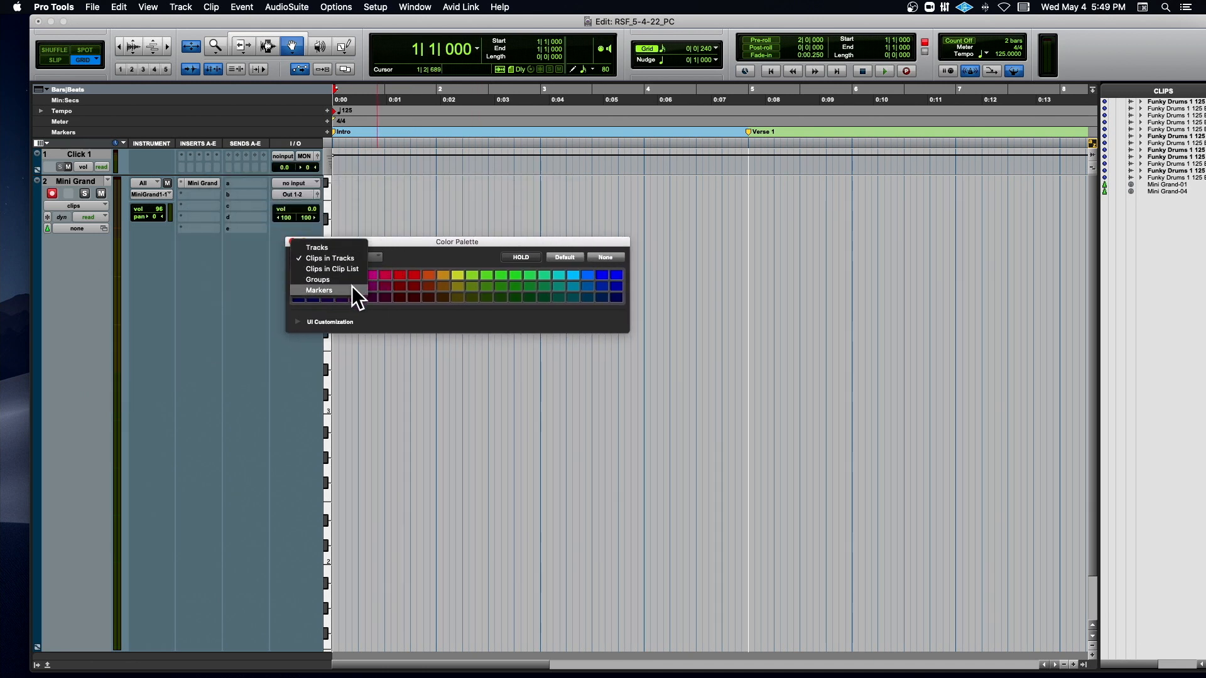
pyautogui.click(352, 285)
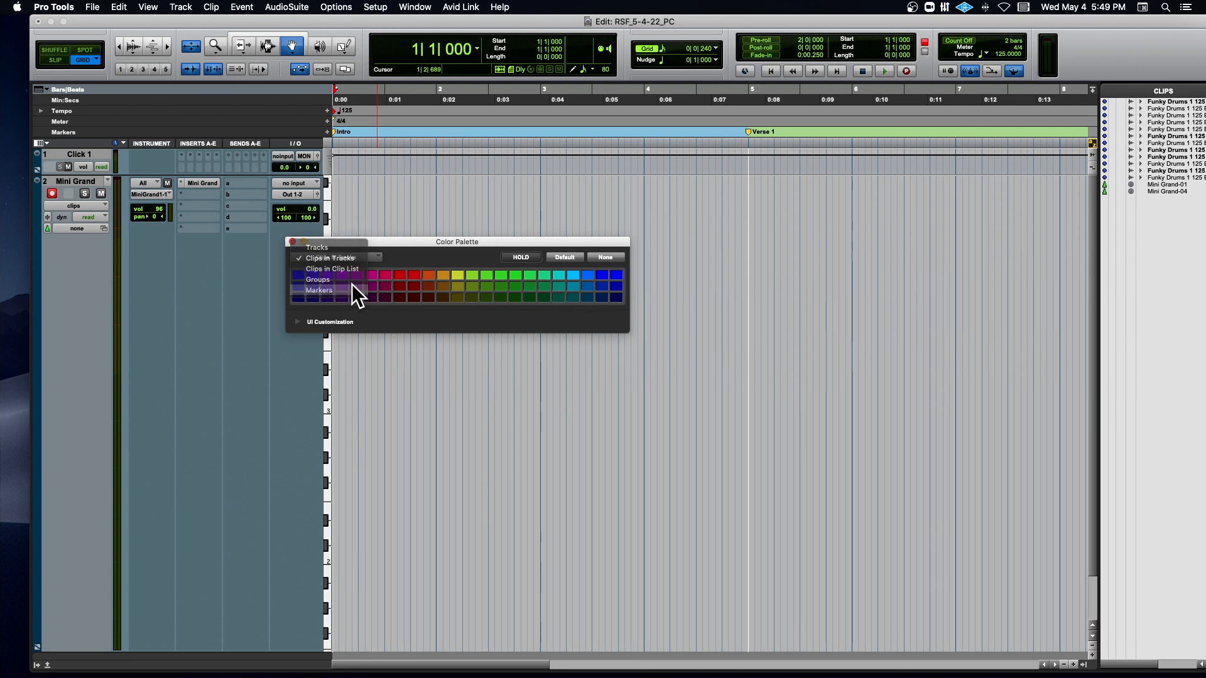
# Recolor the Intro marker, trying magenta and dark blue before choosing the medium orange-brown swatch
pyautogui.click(749, 138)
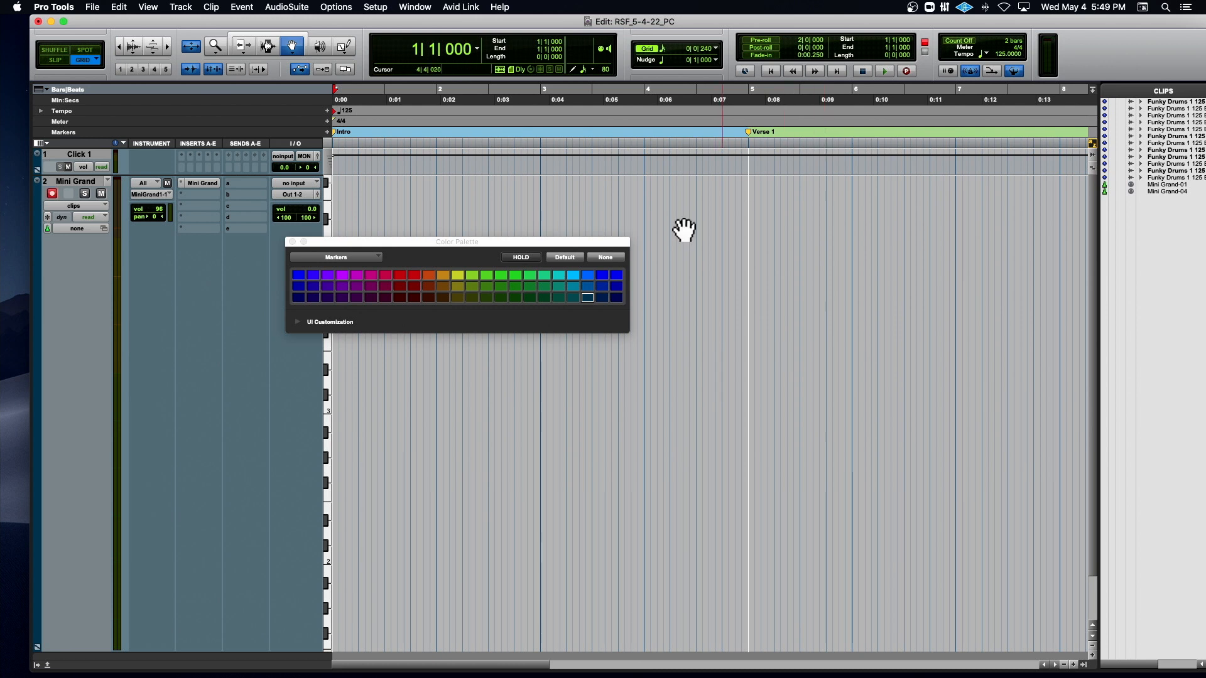
pyautogui.click(385, 275)
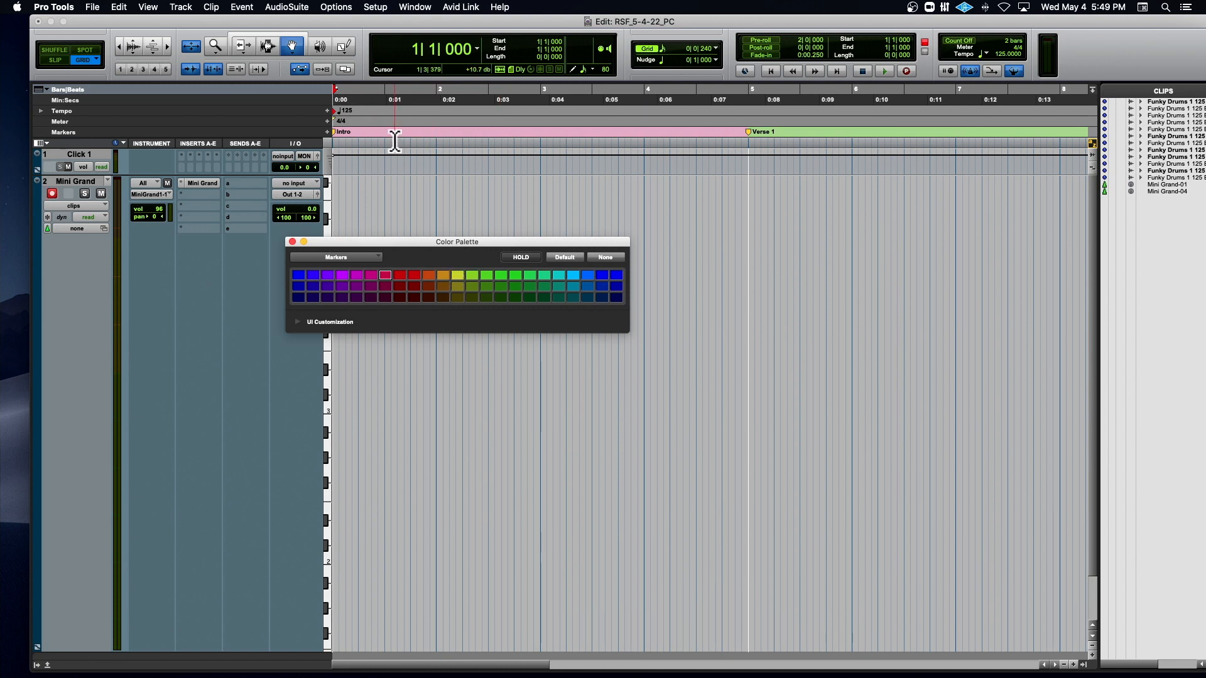
pyautogui.click(587, 297)
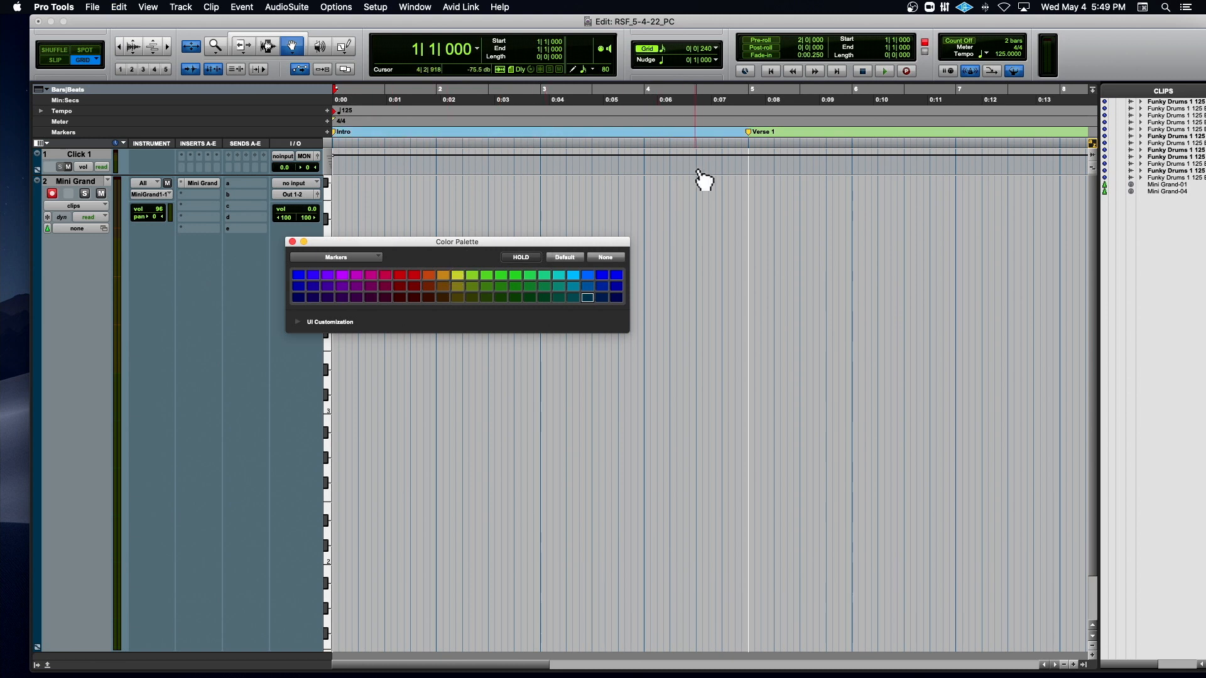
pyautogui.click(448, 285)
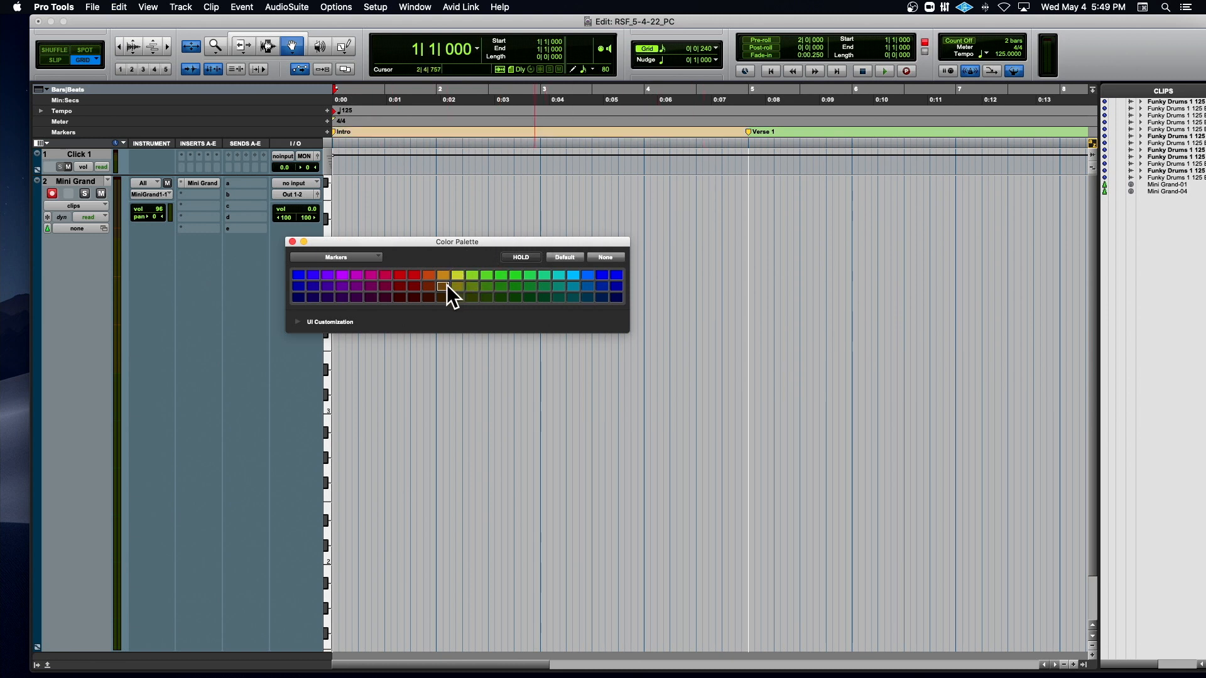
# Select the Verse 1 marker, dismiss its memory location settings unchanged and color it dark teal-blue
pyautogui.doubleClick(751, 132)
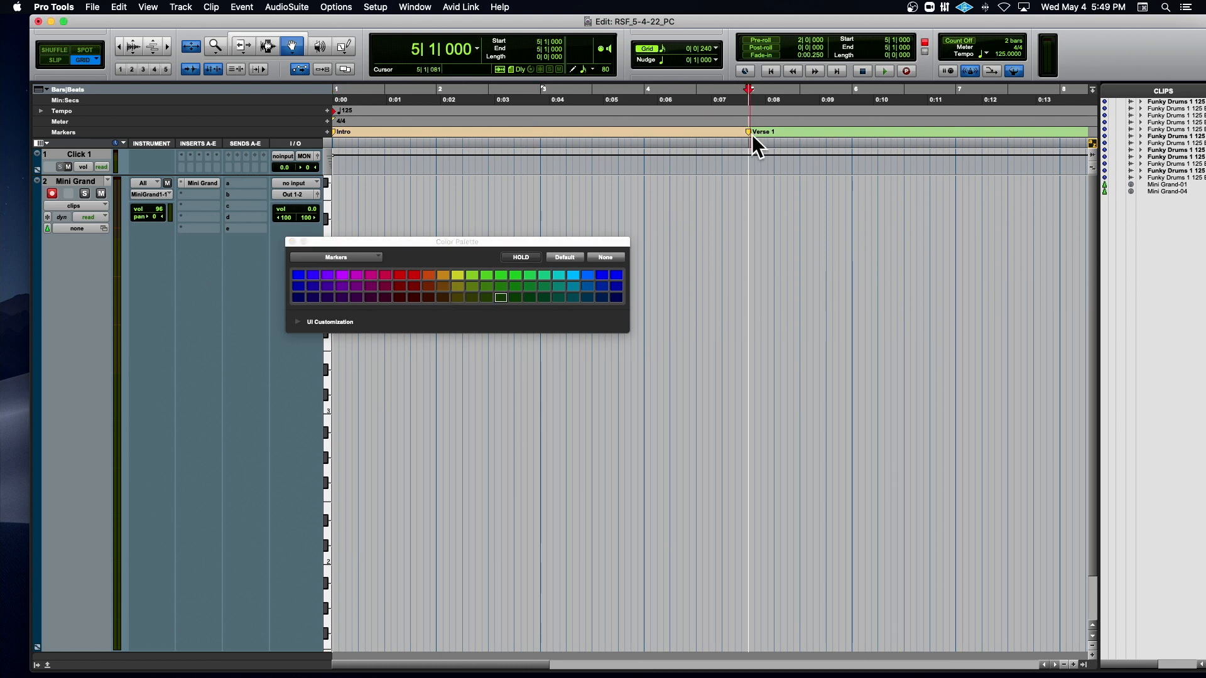
pyautogui.click(631, 447)
pyautogui.doubleClick(749, 131)
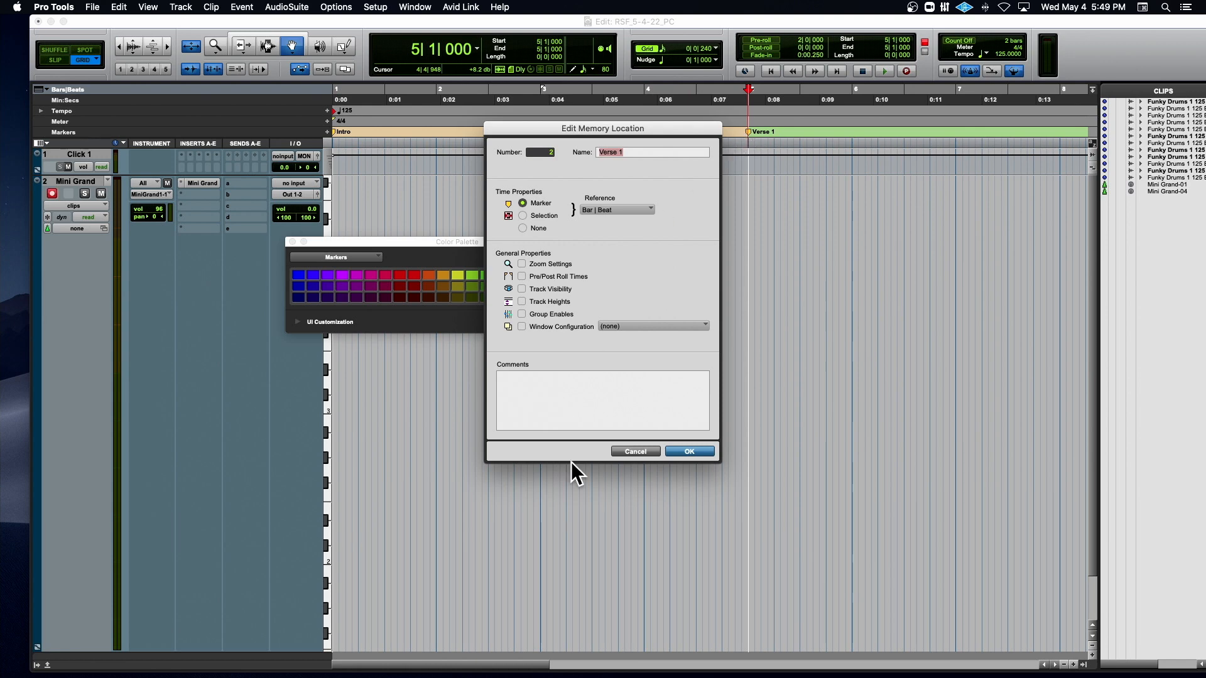
pyautogui.click(639, 448)
pyautogui.click(574, 296)
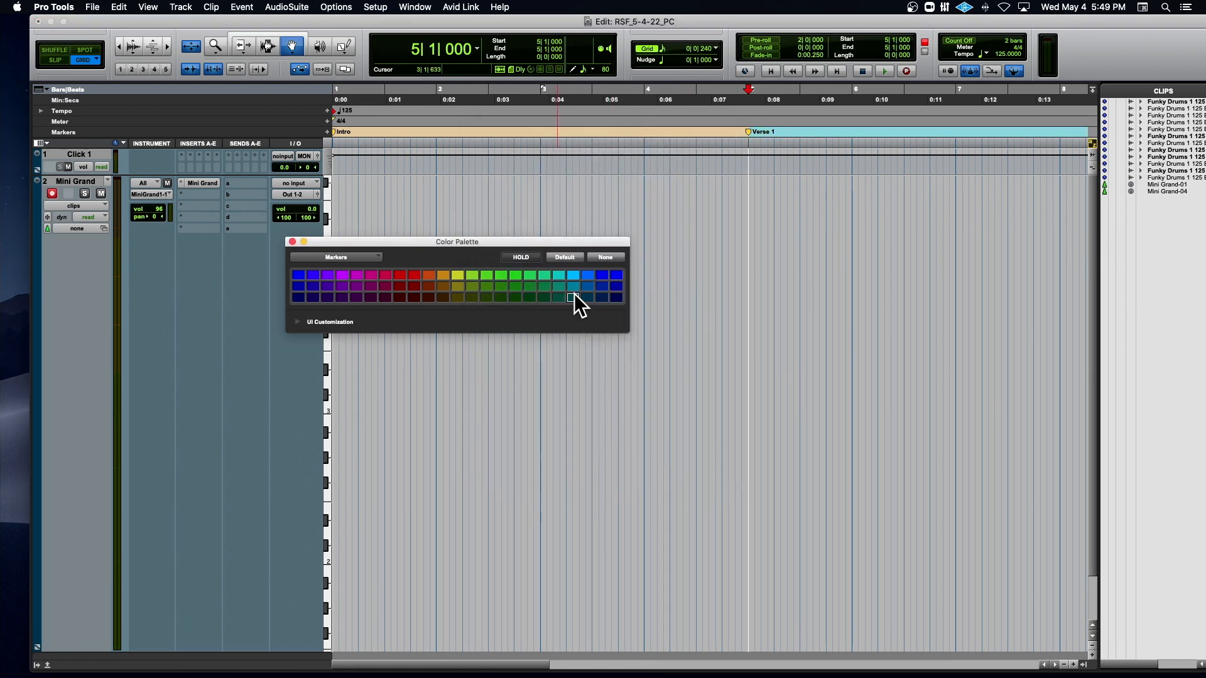
# Select the Verse 2 marker, dismiss its memory location settings unchanged and color it bright blue
pyautogui.hscroll(10, 644, 210)
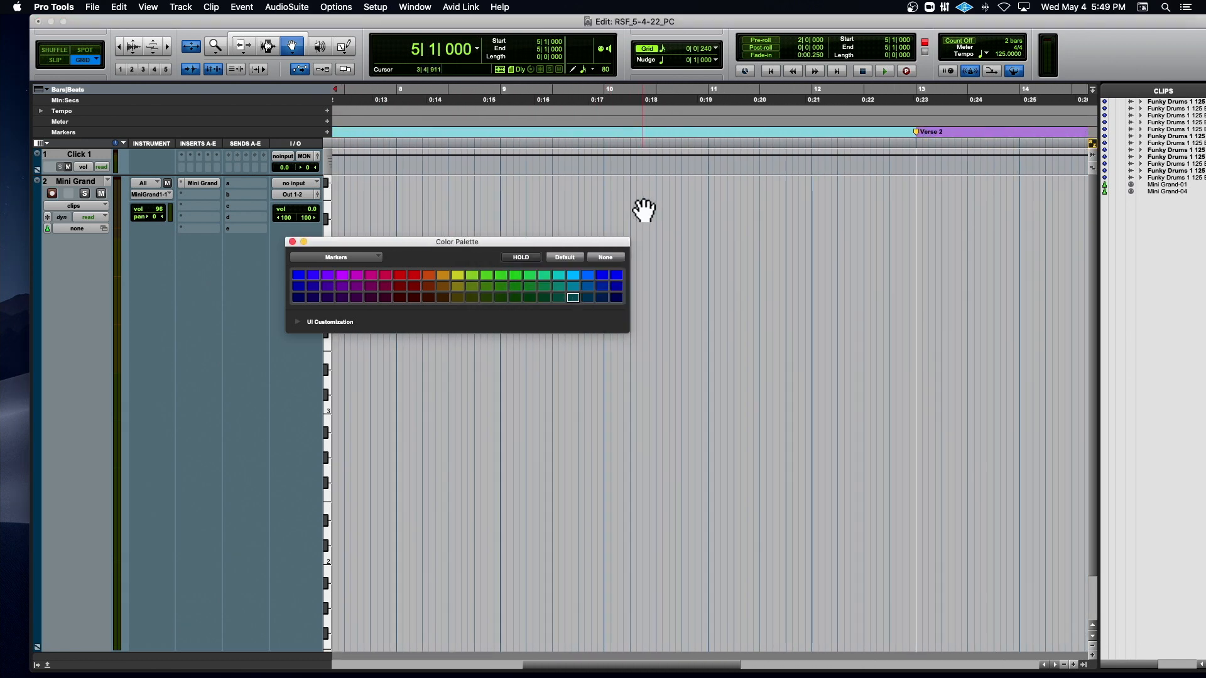
pyautogui.click(915, 131)
pyautogui.doubleClick(916, 132)
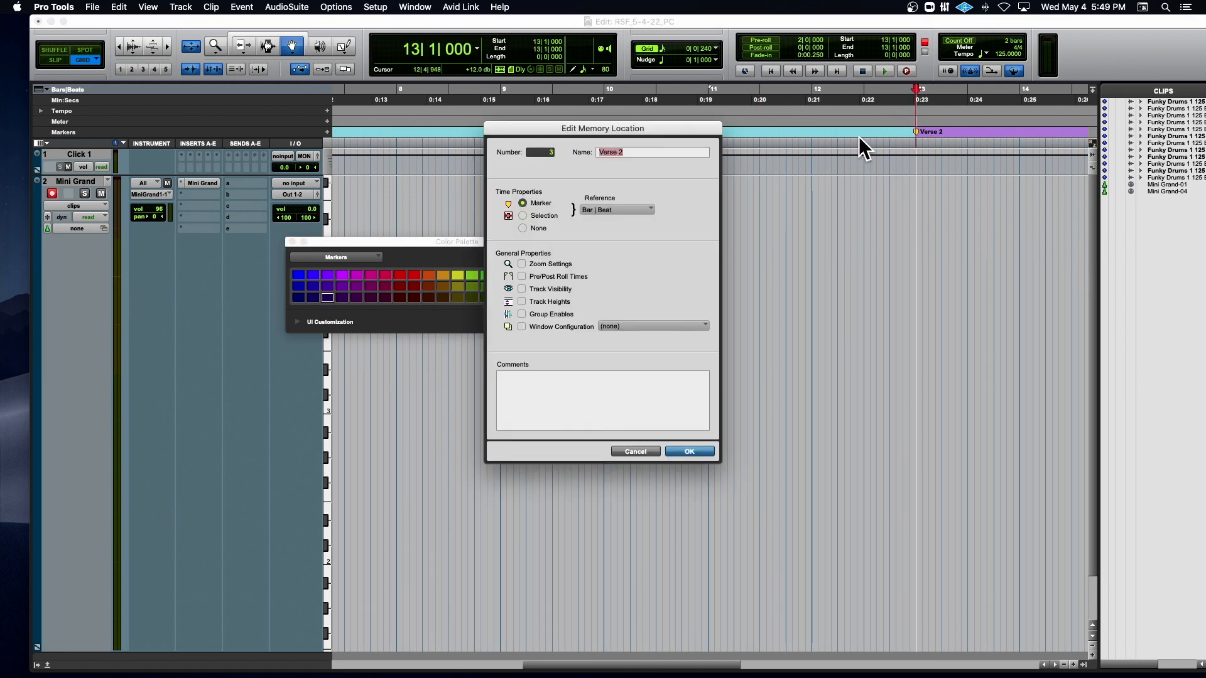
pyautogui.click(642, 451)
pyautogui.click(603, 277)
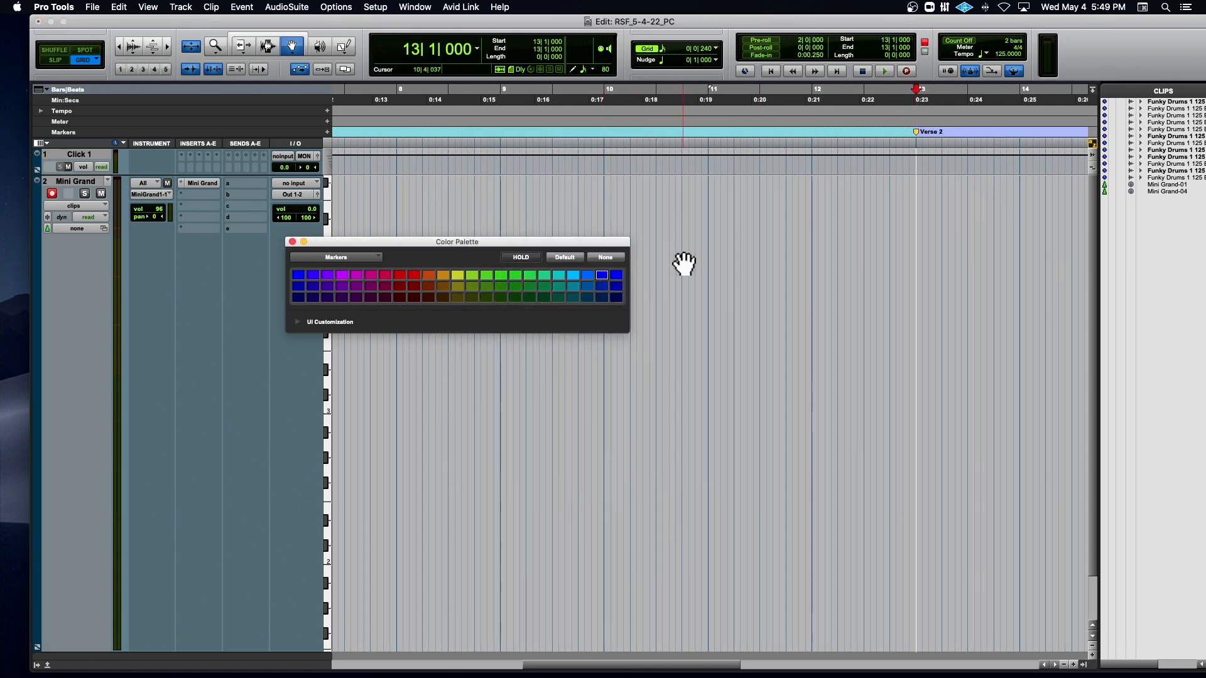
# Color the Chorus marker dark green and close the Color Palette
pyautogui.hscroll(10, 685, 264)
pyautogui.scroll(-1, 684, 264)
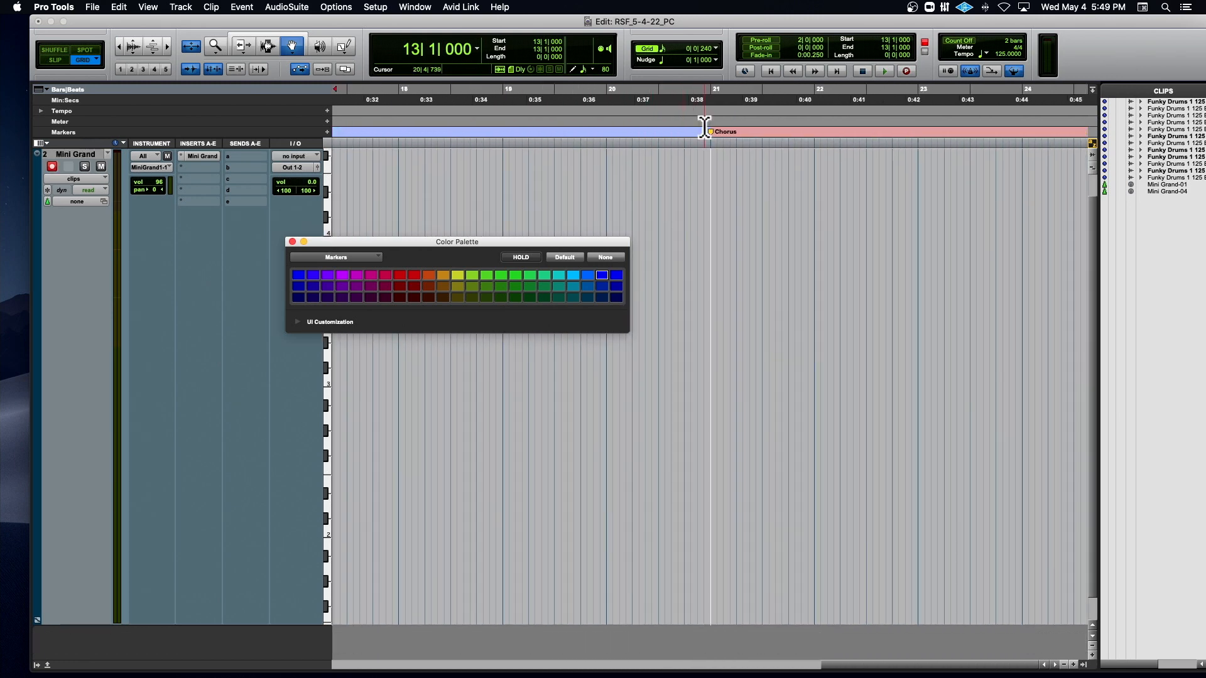
pyautogui.click(714, 137)
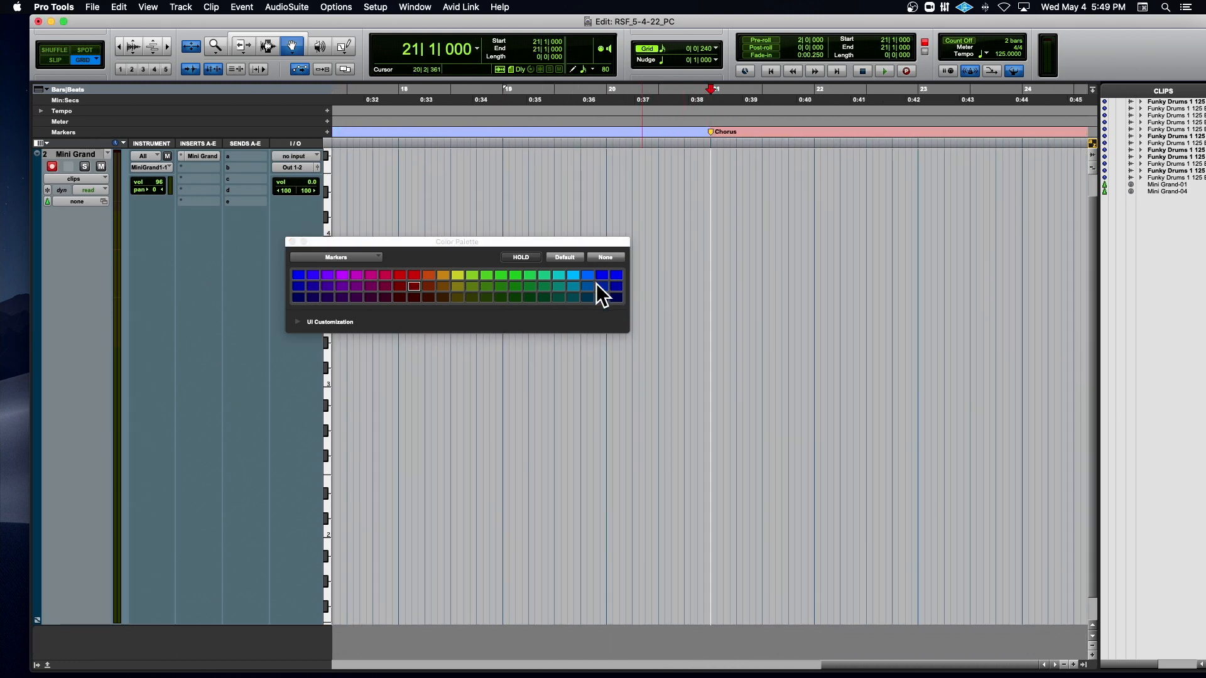
pyautogui.click(541, 295)
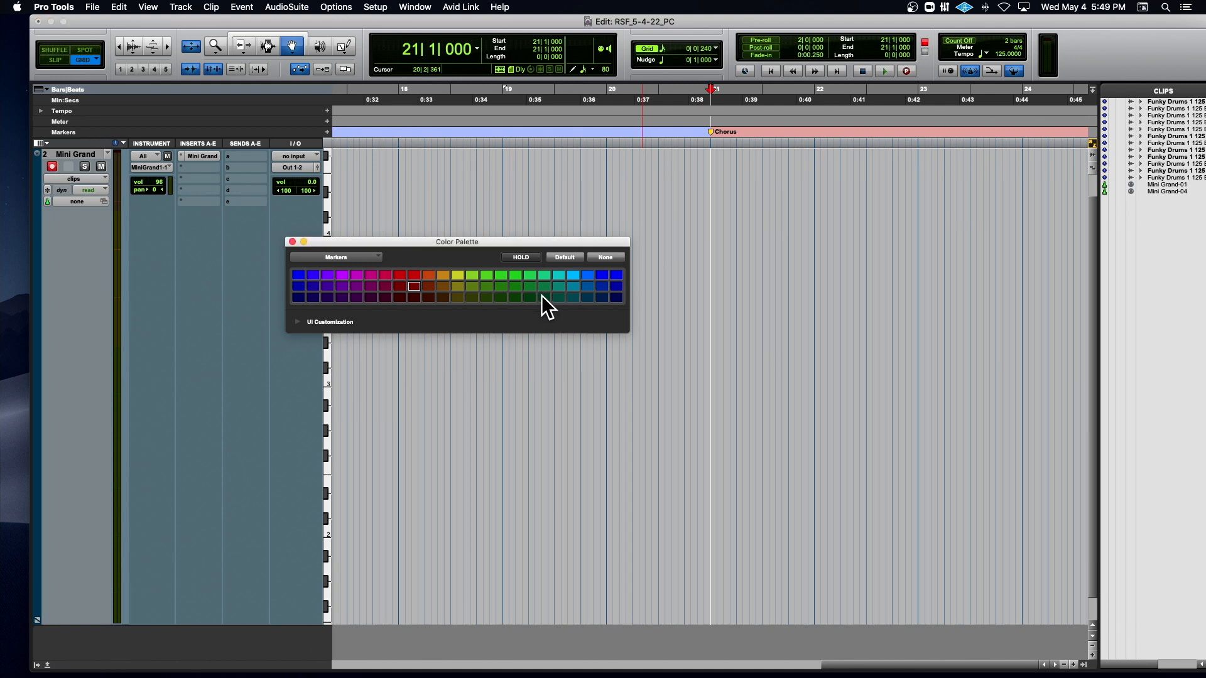
pyautogui.click(292, 242)
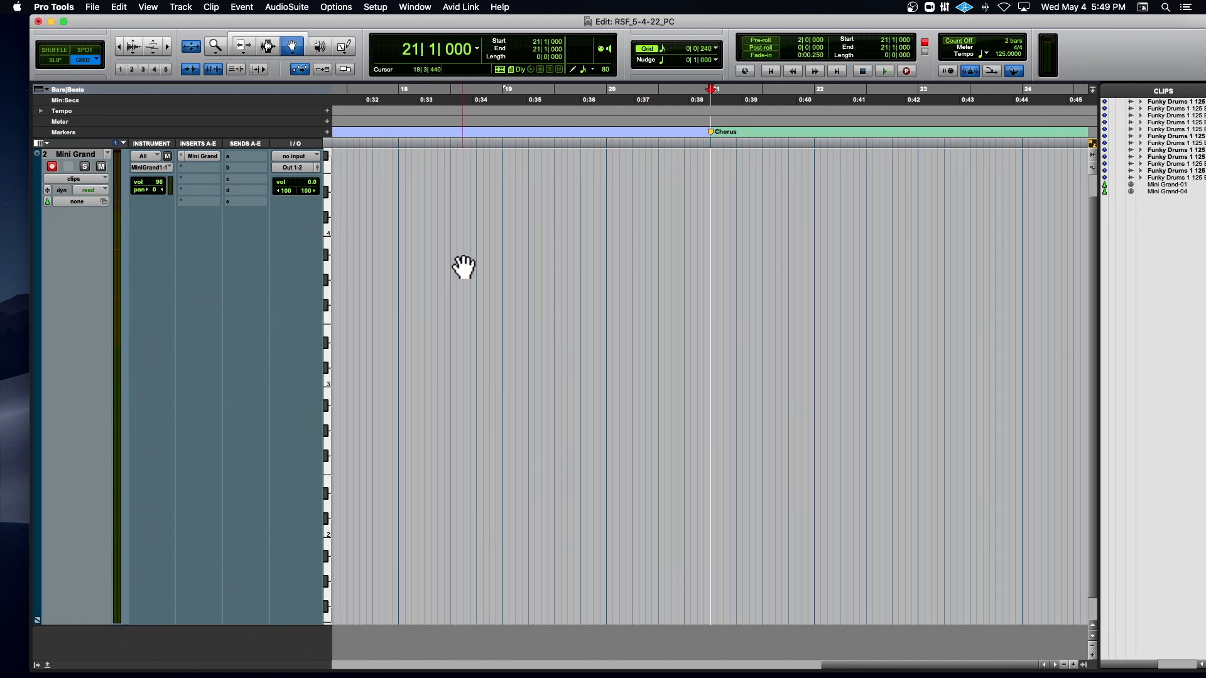
# Show all the markers from Intro to Chorus in the timeline and save the session
pyautogui.press('super+bracketleft')
pyautogui.press('super+bracketleft')
pyautogui.press('super+bracketleft')
pyautogui.press('super+bracketleft')
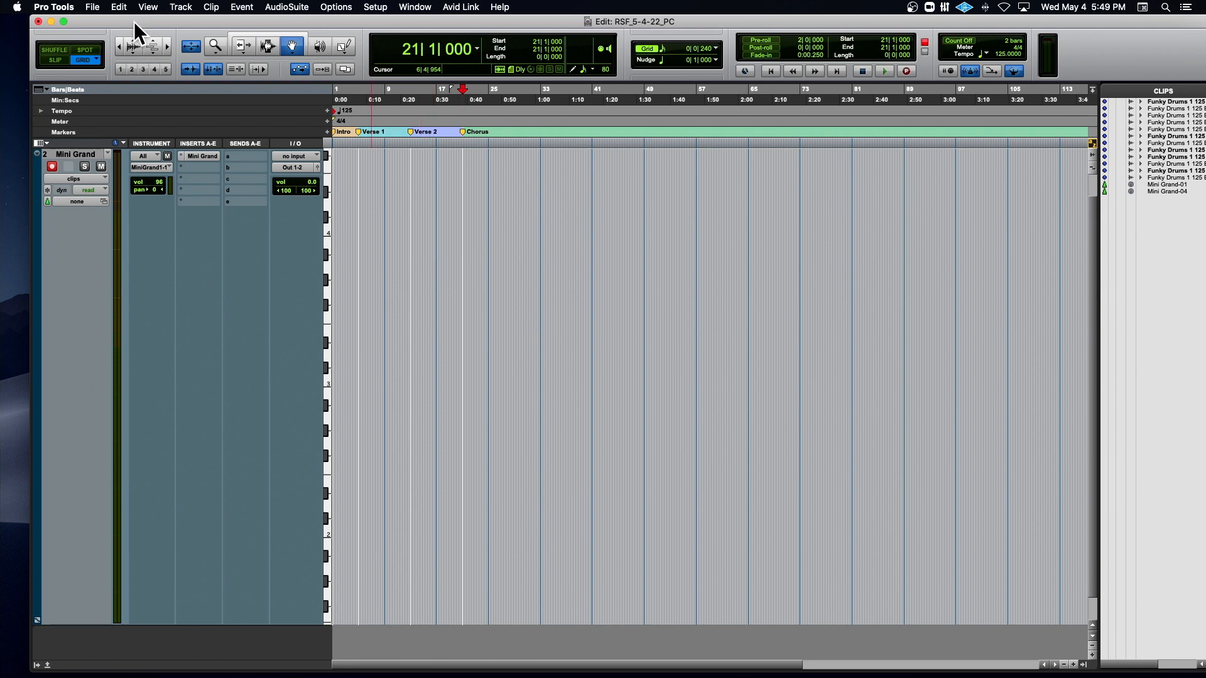
pyautogui.press('super+s')
pyautogui.press('super+s')
# Switch to Finder, open Lookalike 2022's Catch98_Finals folder on Project Drive Mac Pro and select Catch98_Act1_FinalMusic
pyautogui.moveTo(1205, 0)
pyautogui.doubleClick(1148, 150)
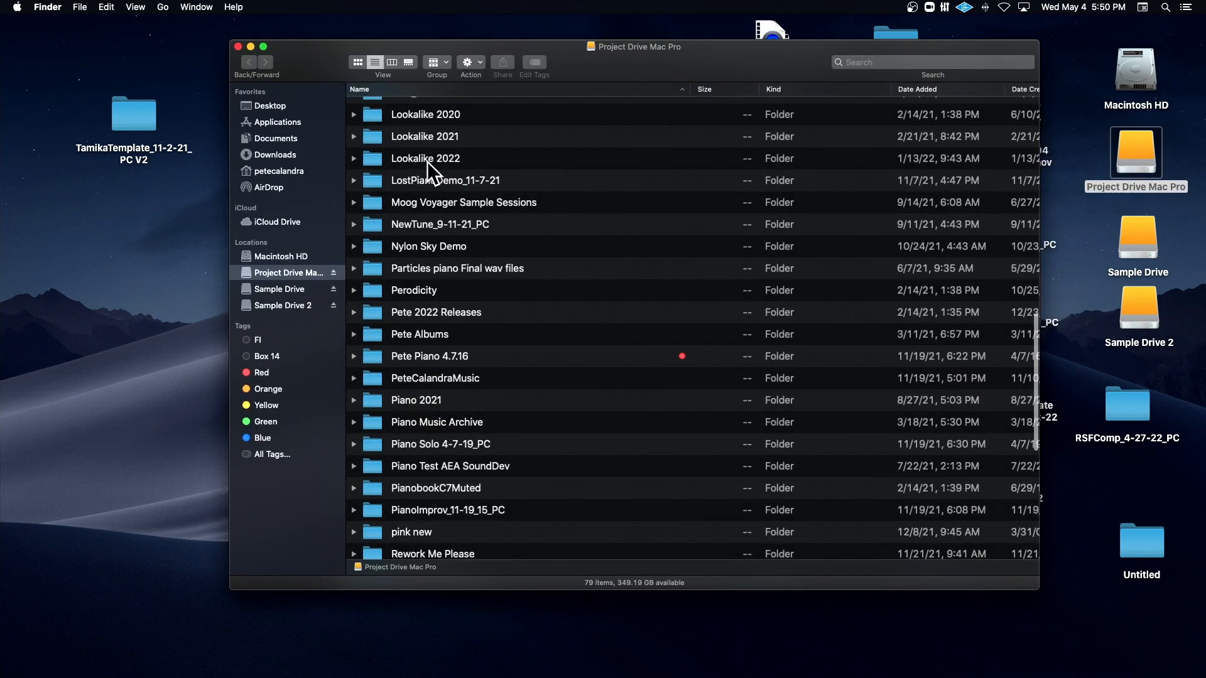
pyautogui.doubleClick(427, 159)
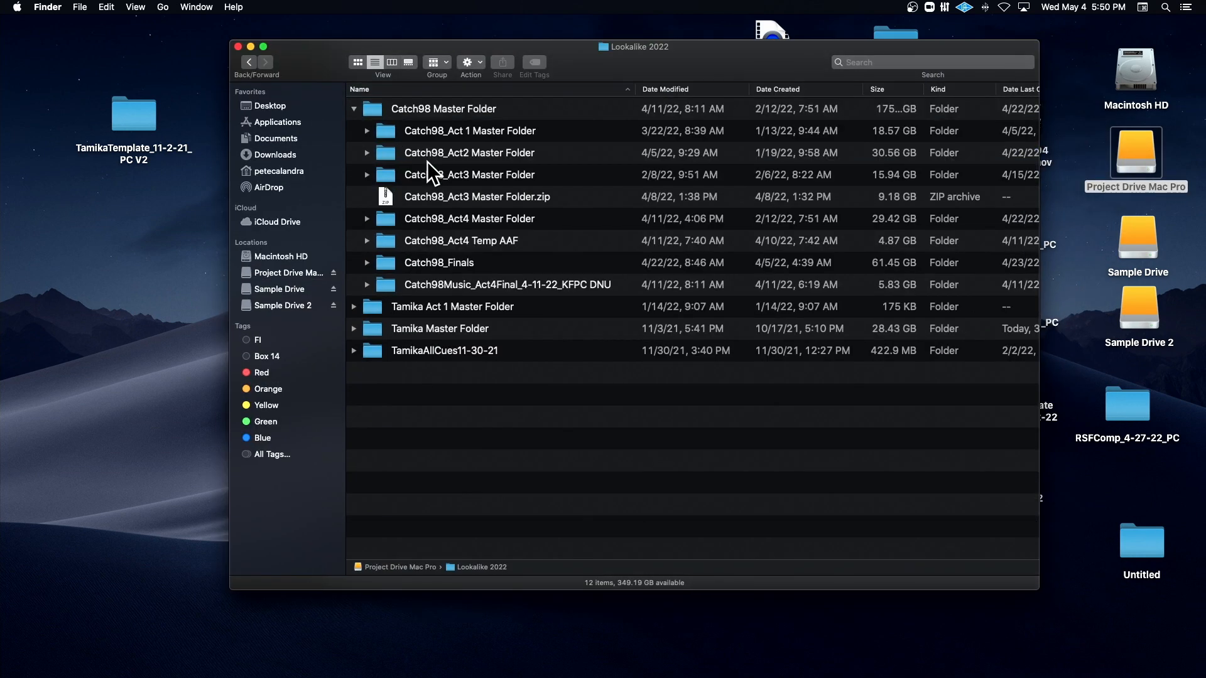
pyautogui.doubleClick(428, 265)
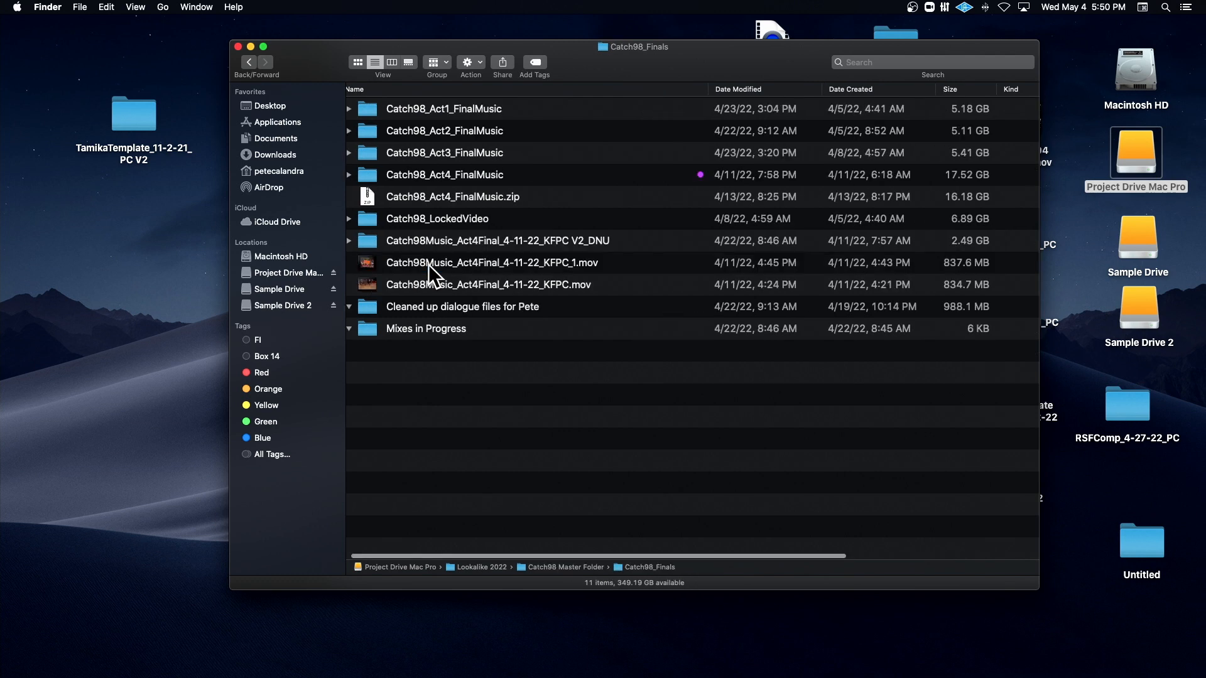
pyautogui.click(354, 305)
pyautogui.click(349, 305)
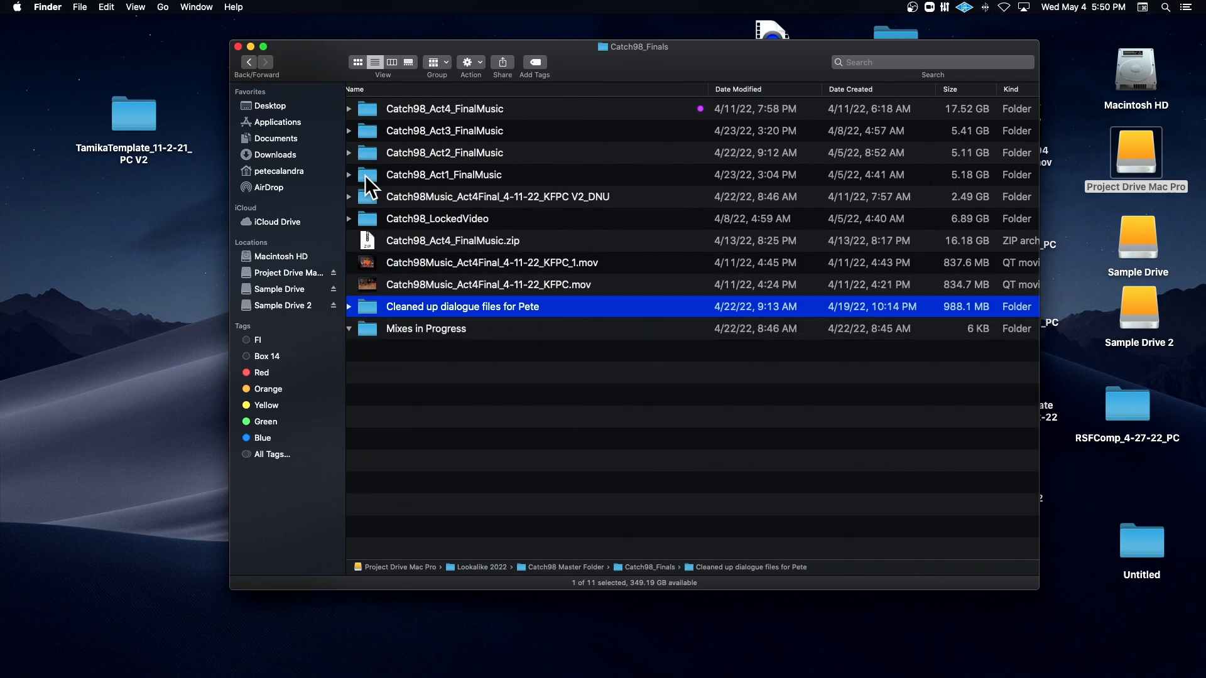
pyautogui.click(365, 175)
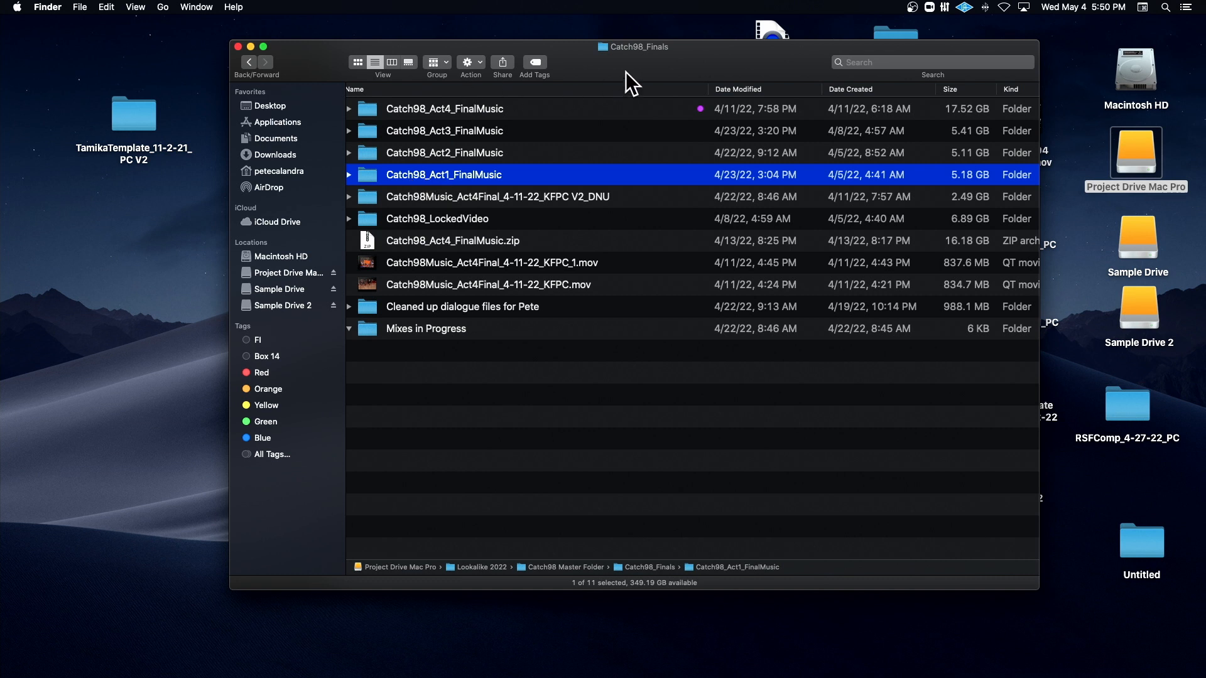
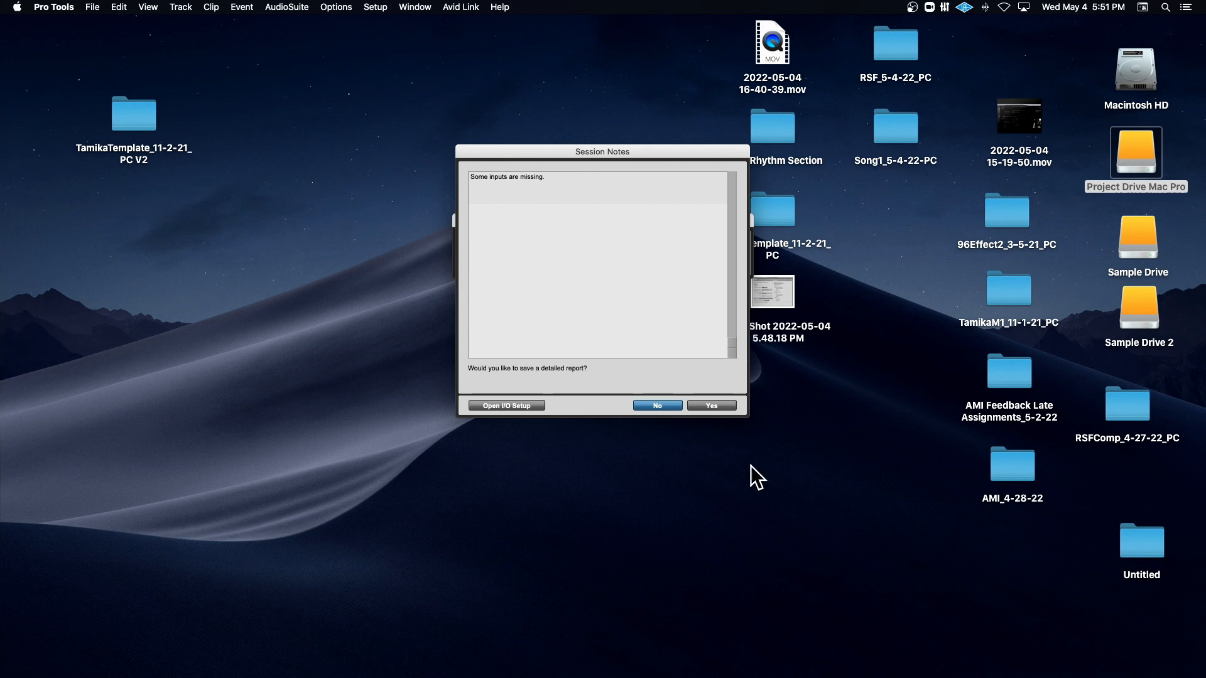
# Finish loading the Catch98 Act 1 session without saving a detailed report, skipping all missing files
pyautogui.click(647, 405)
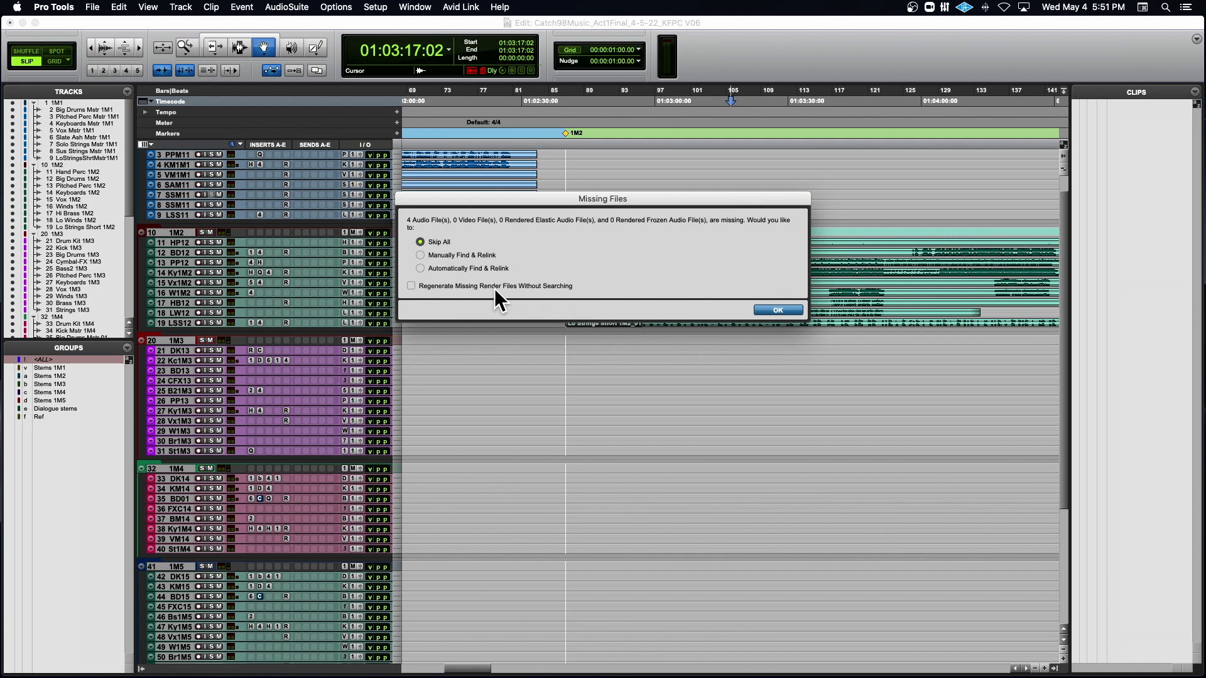
pyautogui.click(774, 307)
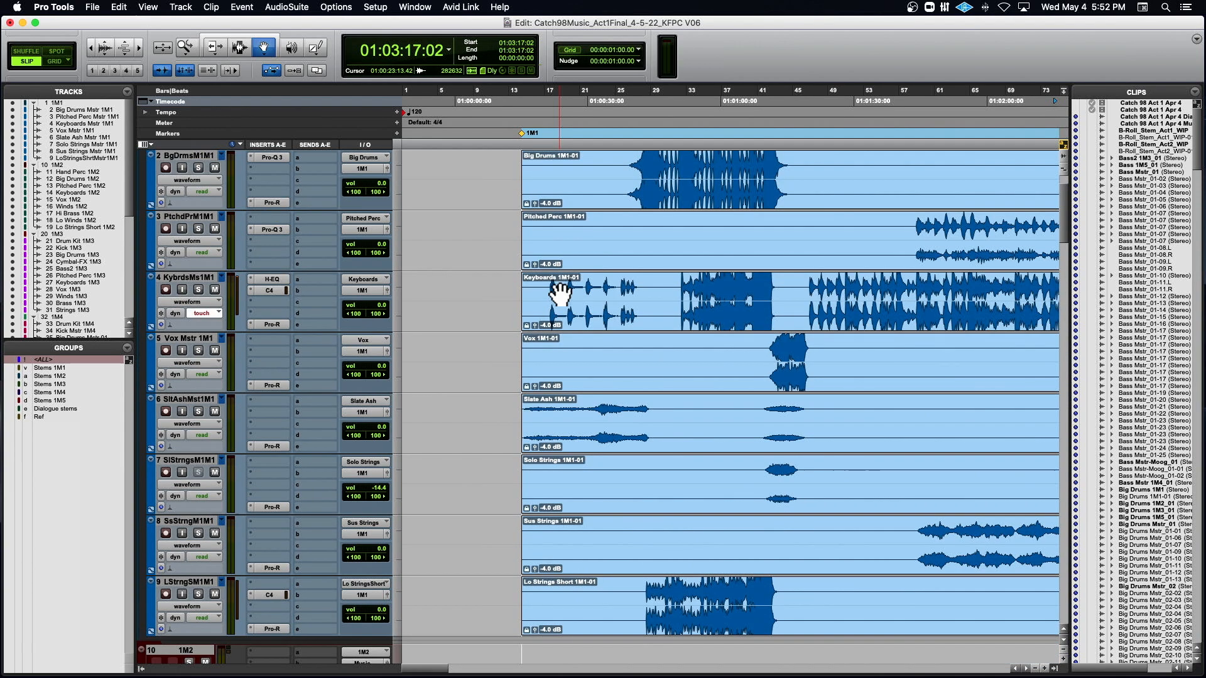
# Turn off the ALL group and browse the timeline from the 1M1 marker to the 1M2 cue
pyautogui.click(565, 189)
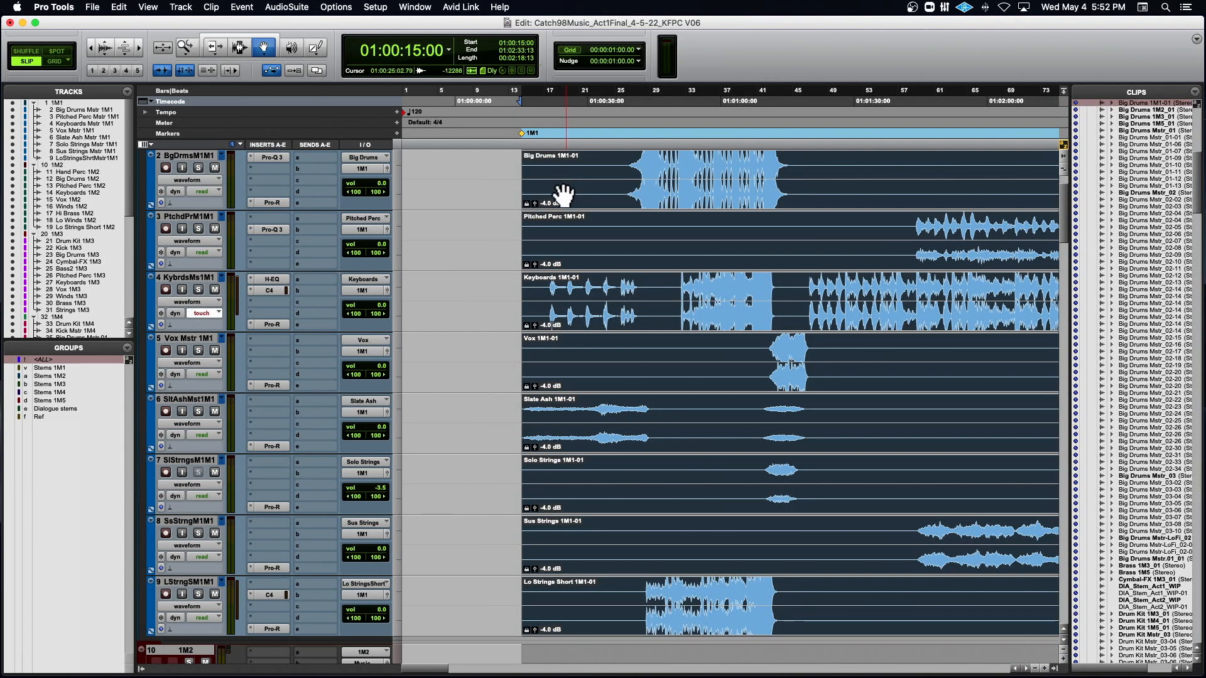
pyautogui.click(47, 359)
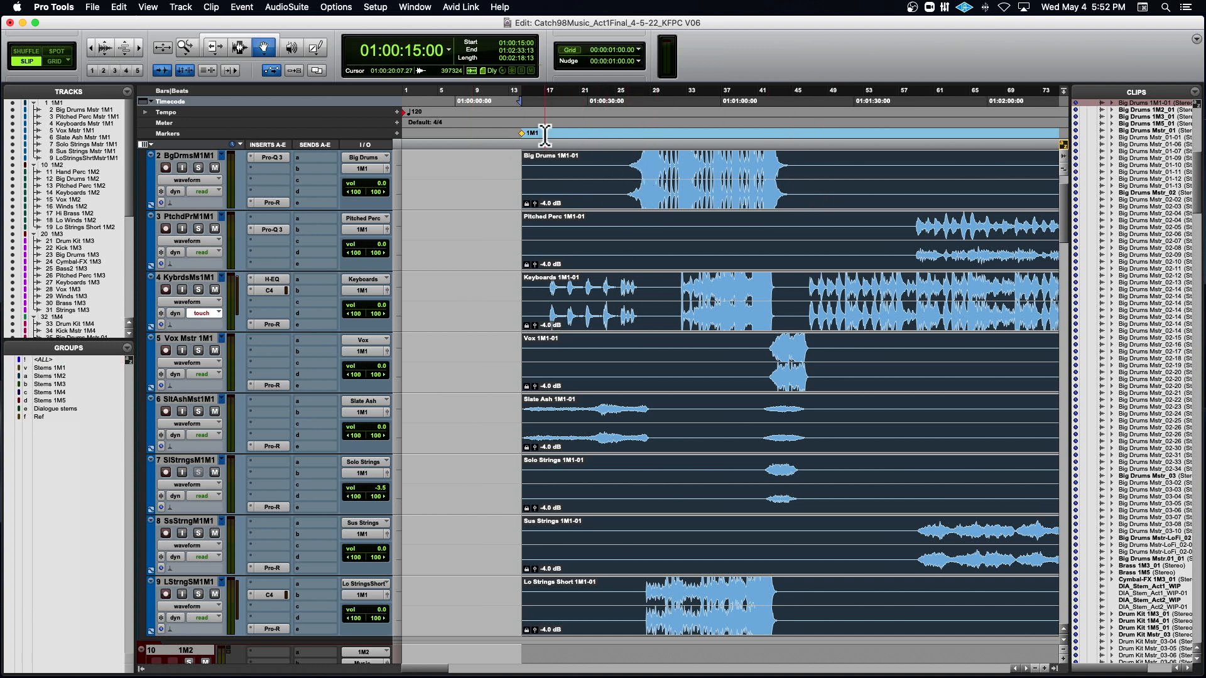
pyautogui.click(527, 134)
pyautogui.hscroll(15, 667, 216)
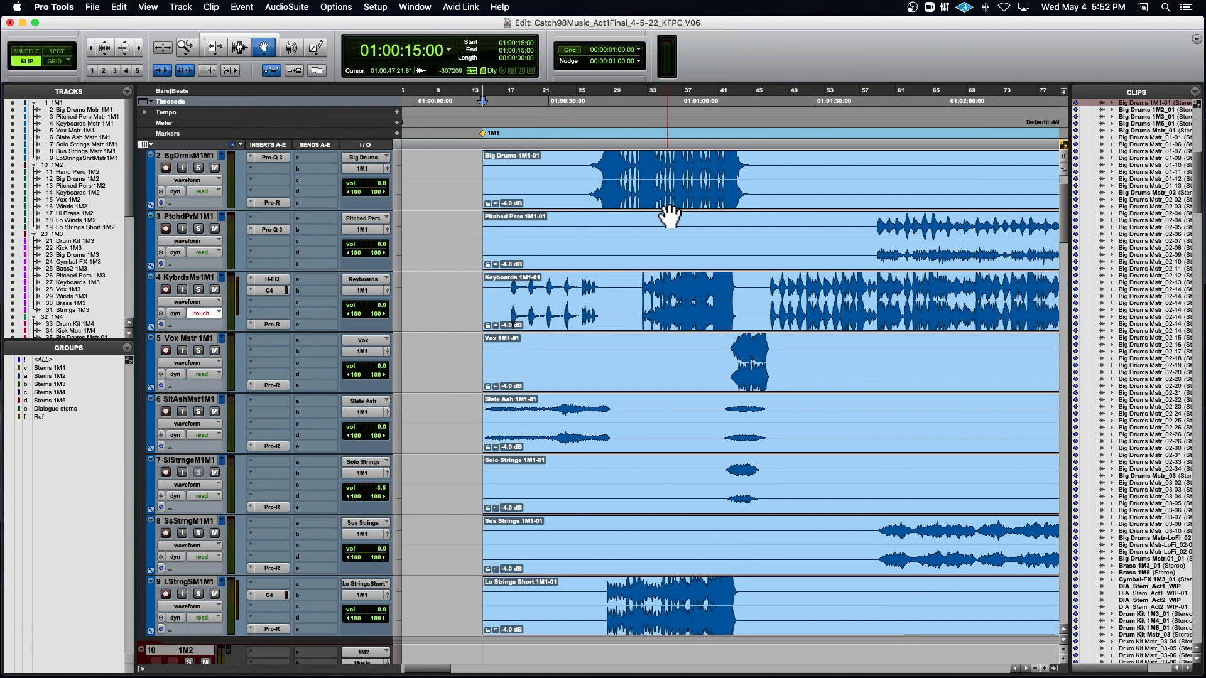
pyautogui.scroll(-10, 627, 216)
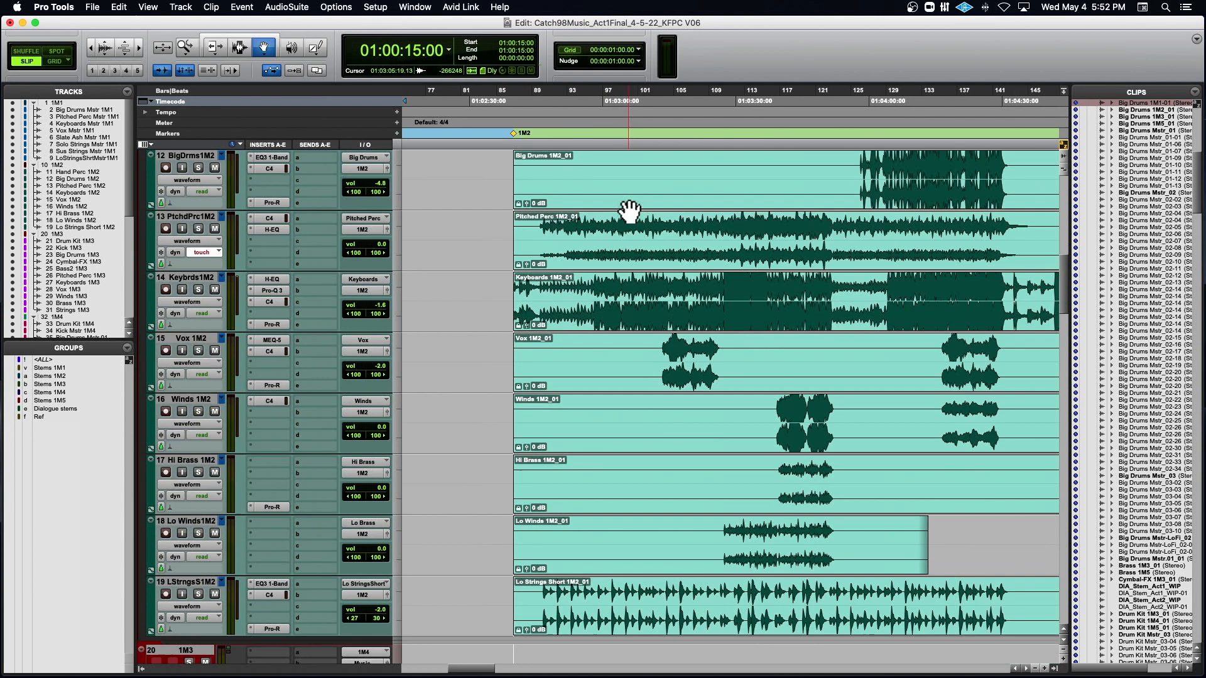
# Browse from the 1M2 cue to the 1M3 cue and shrink all track heights to show the stems of every cue
pyautogui.click(632, 233)
pyautogui.press('r')
pyautogui.hscroll(8, 632, 232)
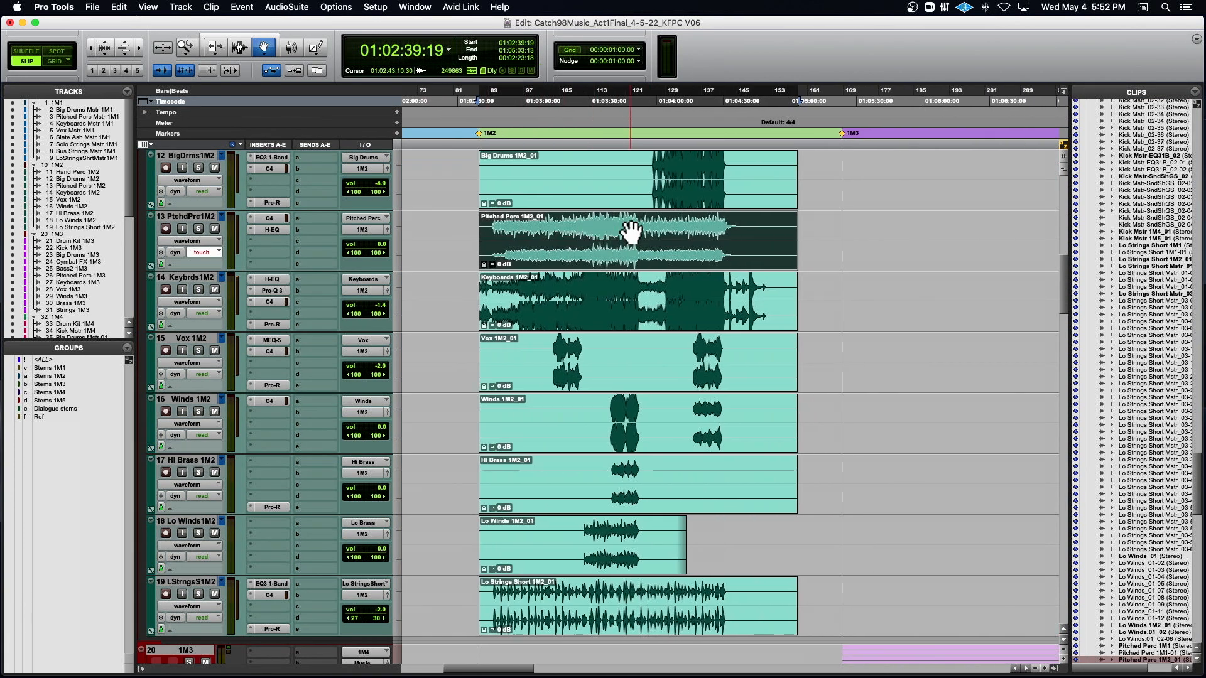
pyautogui.scroll(-3, 675, 229)
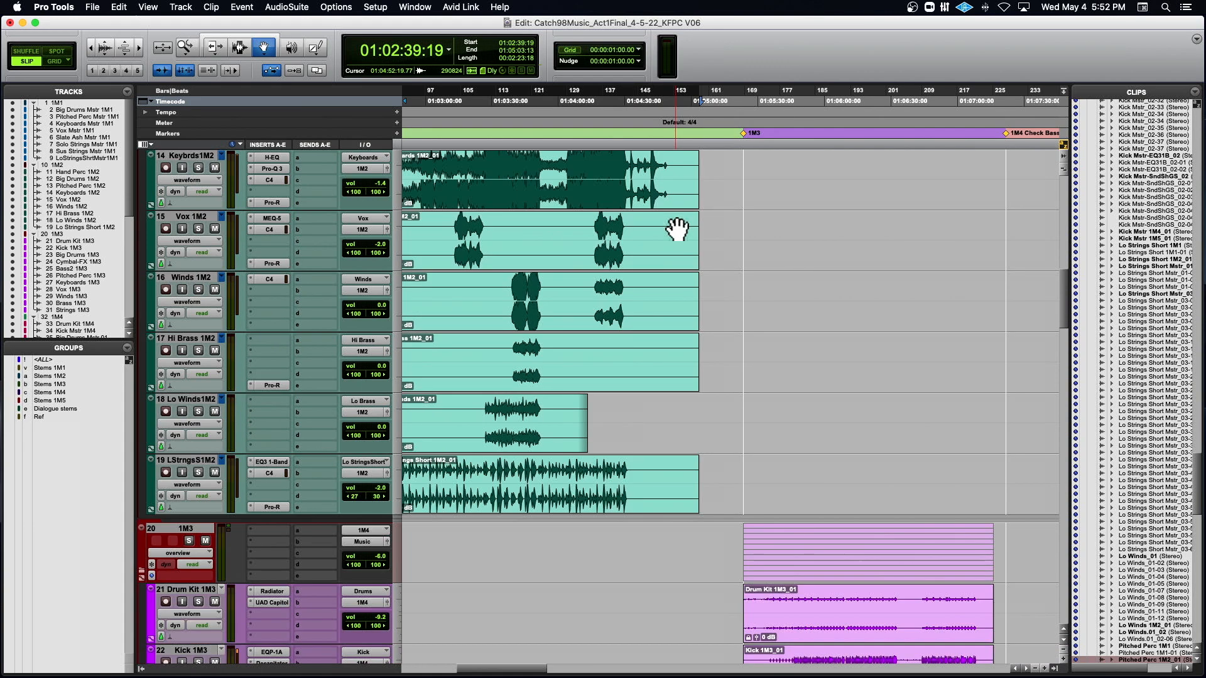
pyautogui.hotkey('ctrl', 'alt', 'Down')
pyautogui.hotkey('ctrl', 'alt', 'Down')
pyautogui.hotkey('ctrl', 'alt', 'Down')
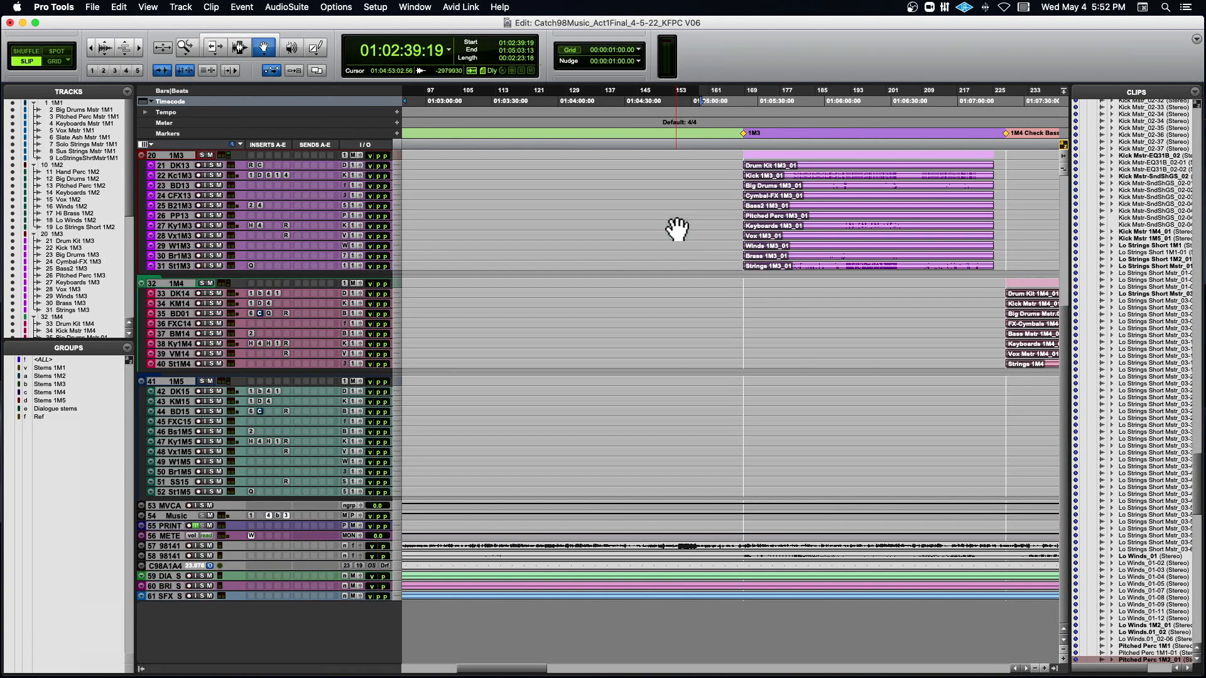
# Fit the Act 1 range from 00:59:48:04 to 01:11:15:00 in the timeline, show the 1M1 to 1M5 cues, and clear the selection
pyautogui.press('r')
pyautogui.press('r')
pyautogui.press('r')
pyautogui.hscroll(3, 678, 229)
pyautogui.hscroll(-3, 677, 229)
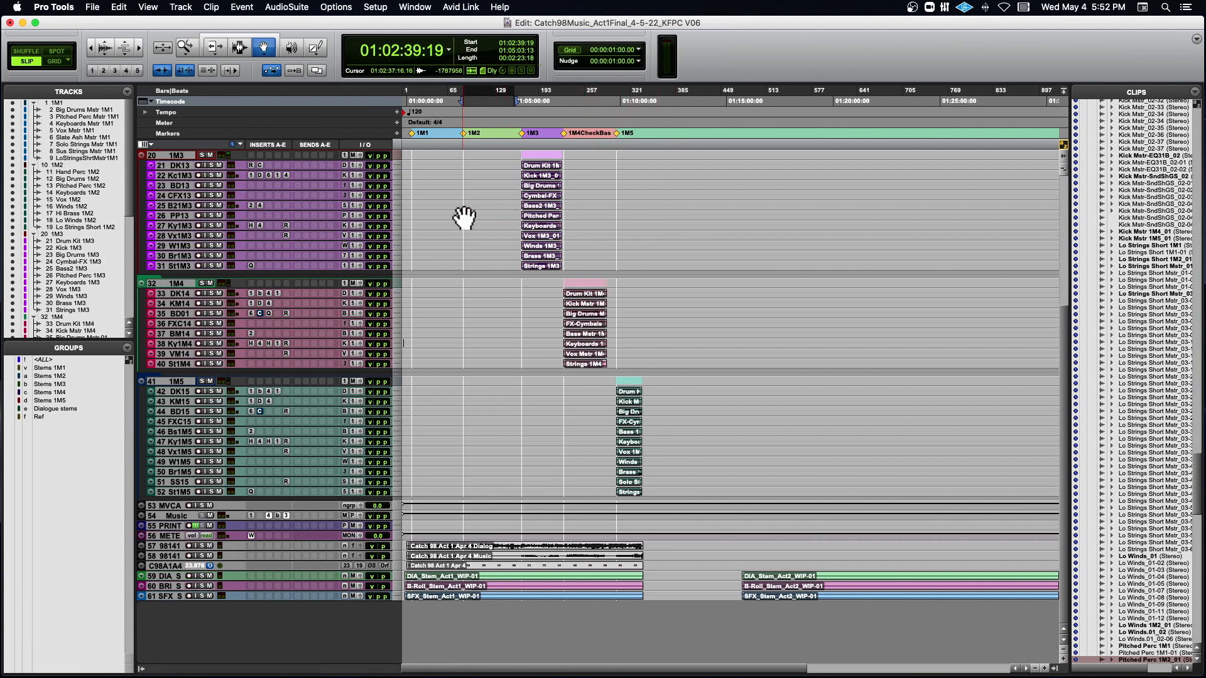
pyautogui.moveTo(647, 126); pyautogui.dragTo(383, 116)
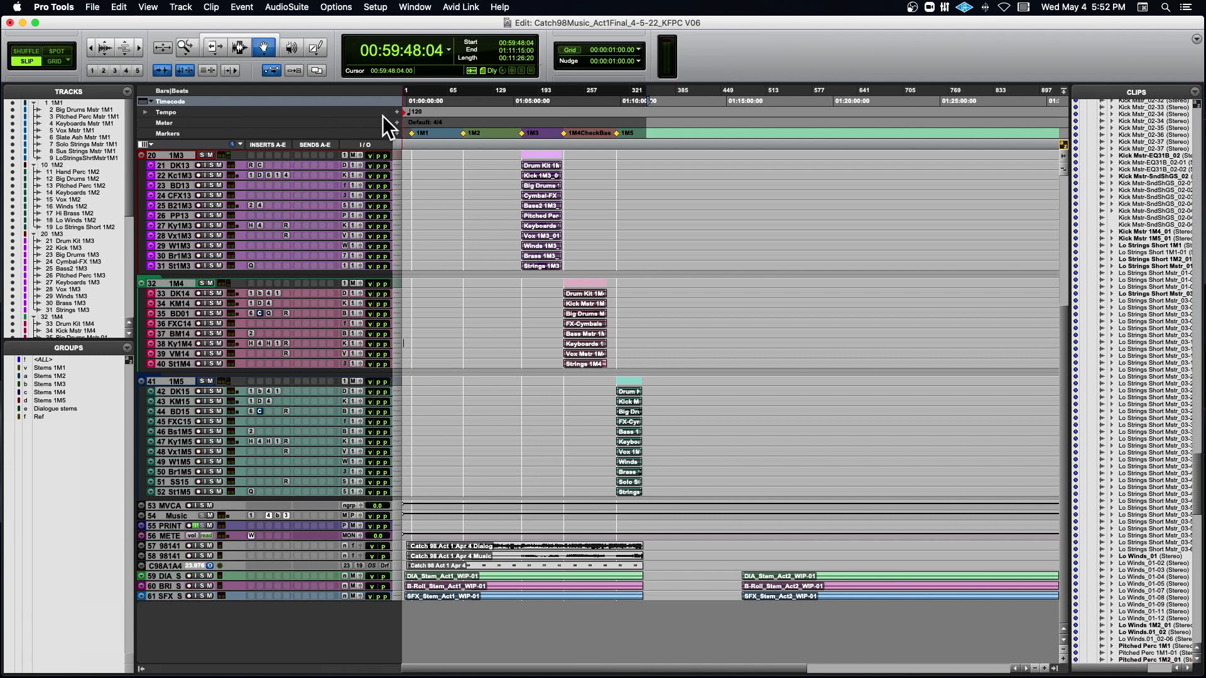
pyautogui.hotkey('alt', 'f')
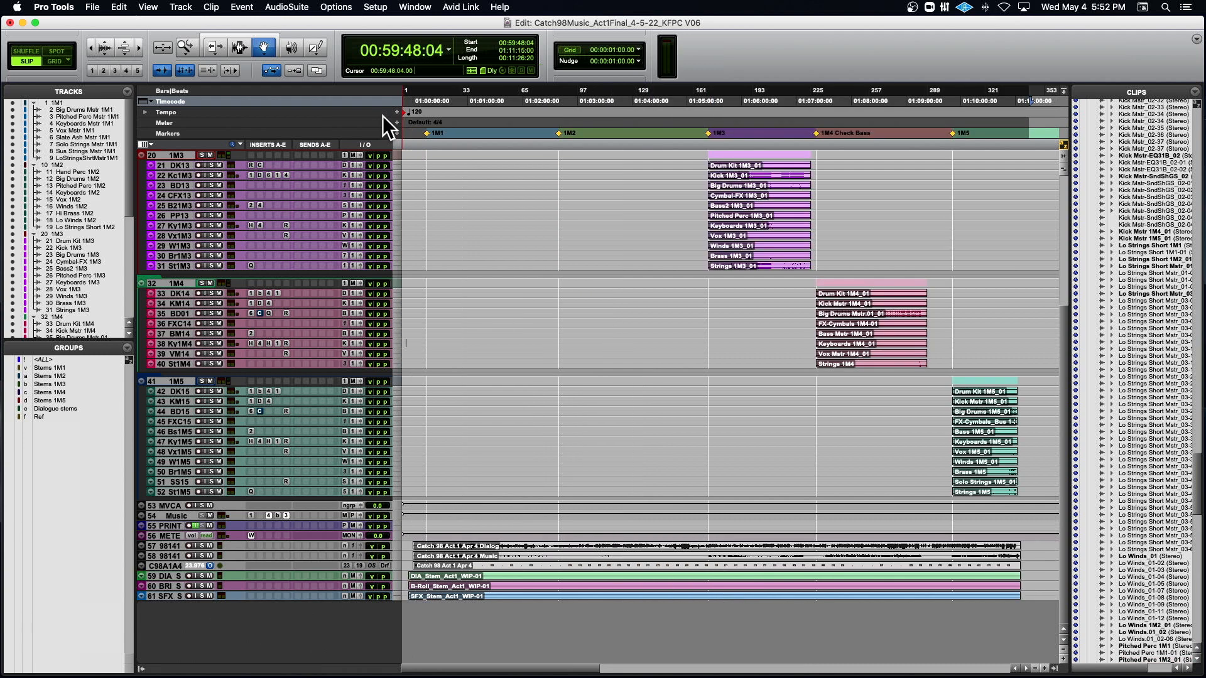
pyautogui.scroll(5, 382, 115)
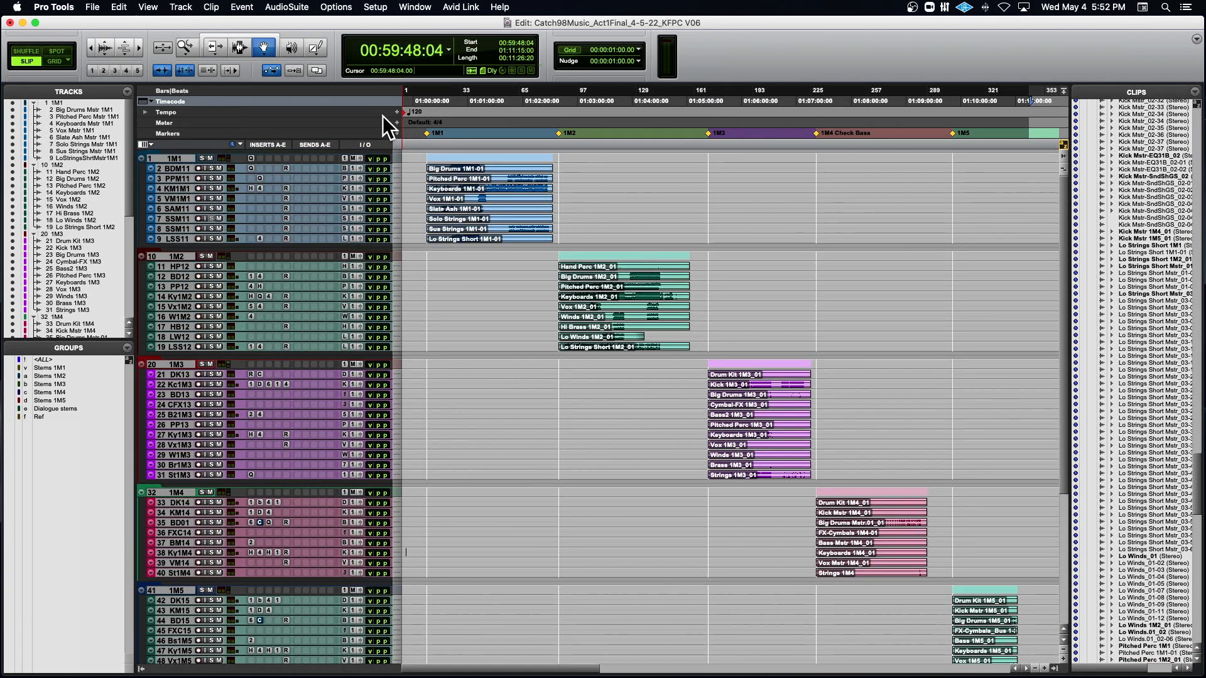
pyautogui.click(583, 227)
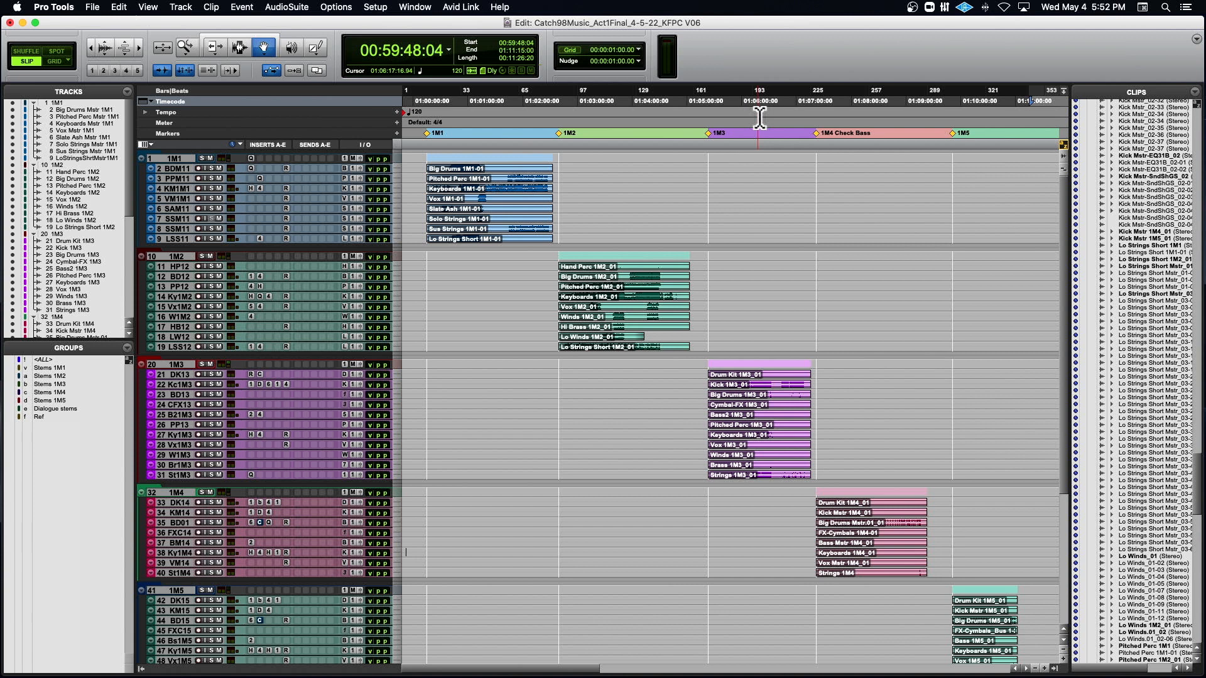
# Recall memory location 3 and play the session from the 1M3 marker
pyautogui.press('.')
pyautogui.press('3')
pyautogui.press('.')
pyautogui.press('space')
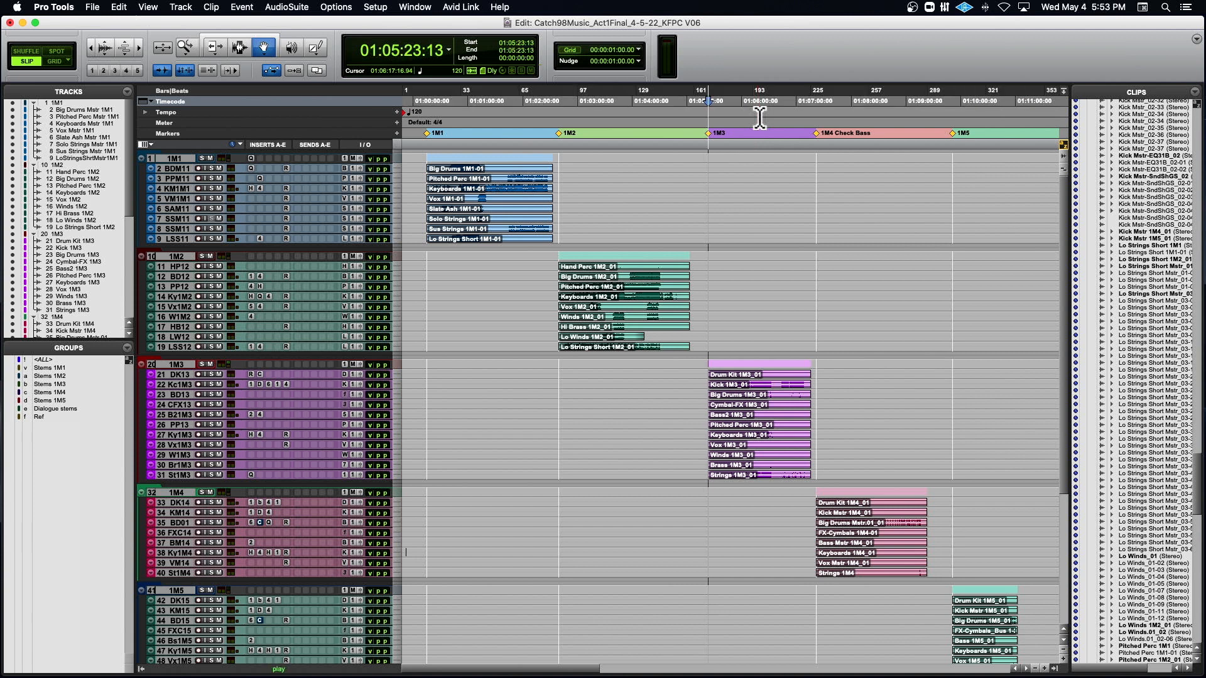
pyautogui.press('space')
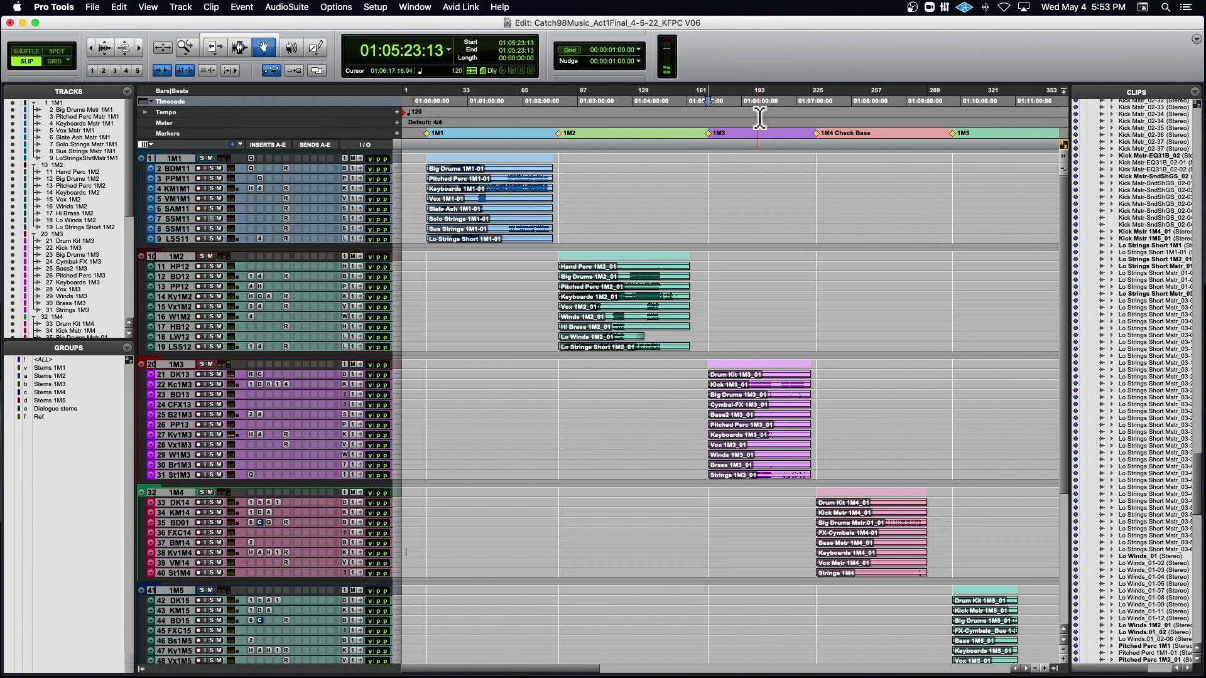
pyautogui.scroll(-5, 625, 267)
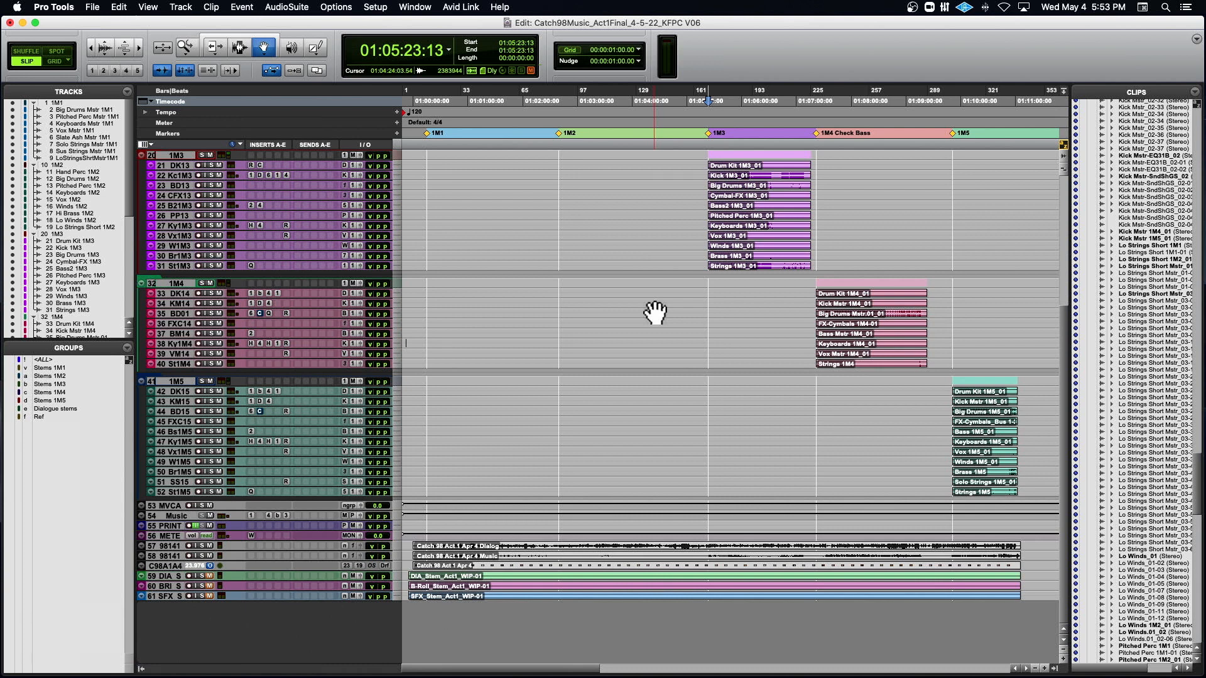
pyautogui.press('space')
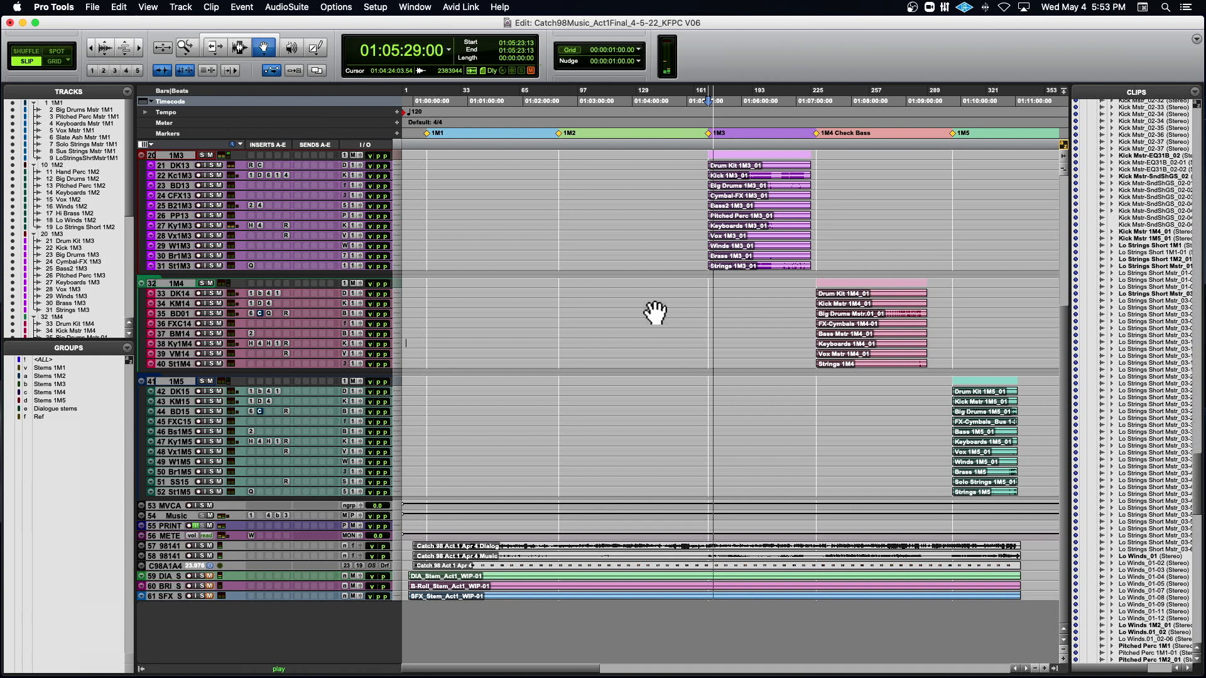
# Recall memory locations 2, 4 and 5 in turn during playback and stop after hearing the 1M5 cue
pyautogui.press('.')
pyautogui.press('2')
pyautogui.press('.')
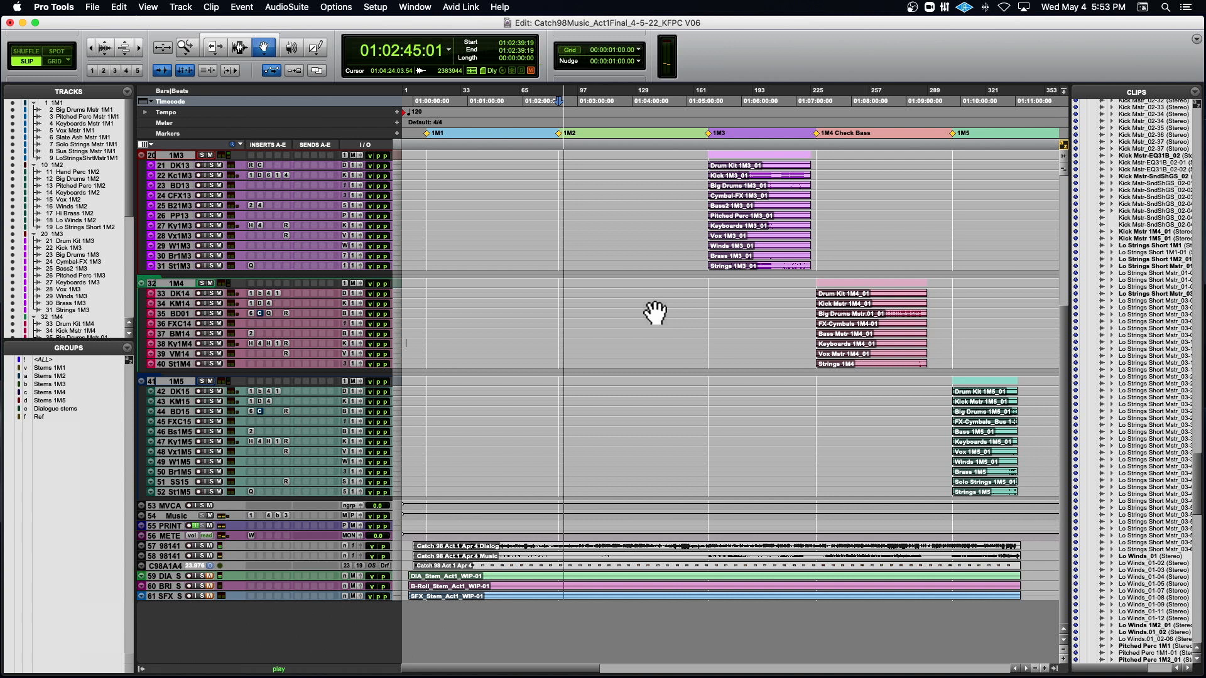
pyautogui.press('KP_Decimal')
pyautogui.press('KP_4')
pyautogui.press('KP_Decimal')
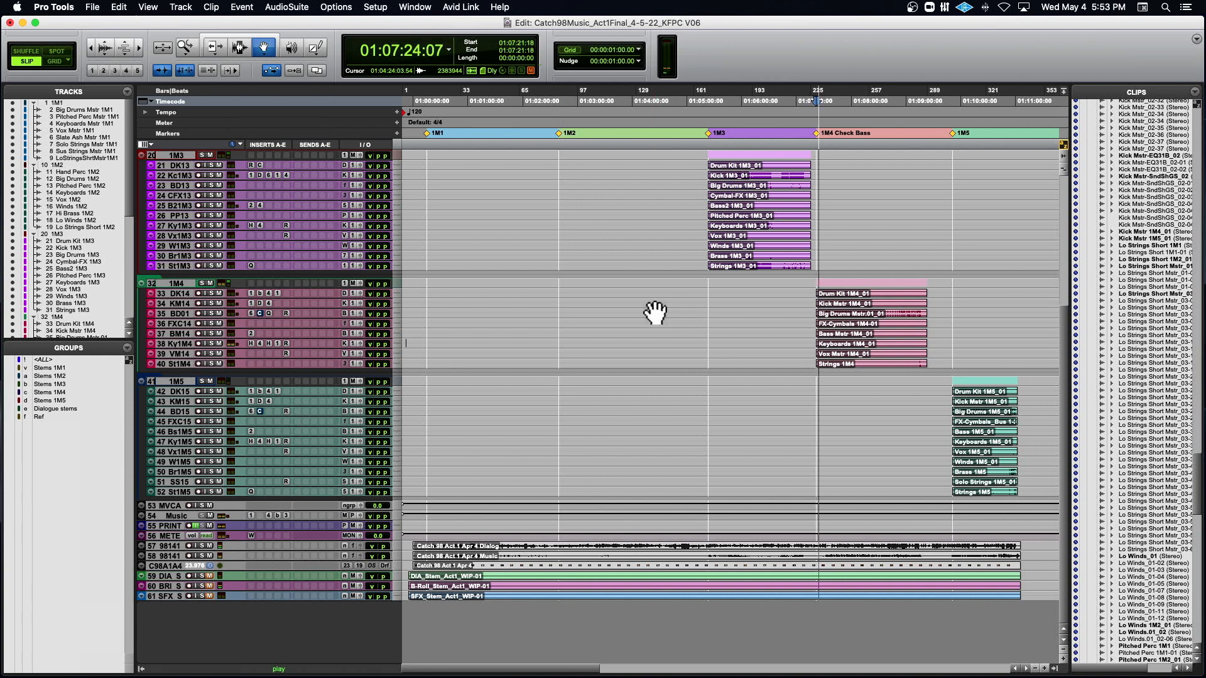
pyautogui.press('KP_Decimal')
pyautogui.press('KP_5')
pyautogui.press('KP_Decimal')
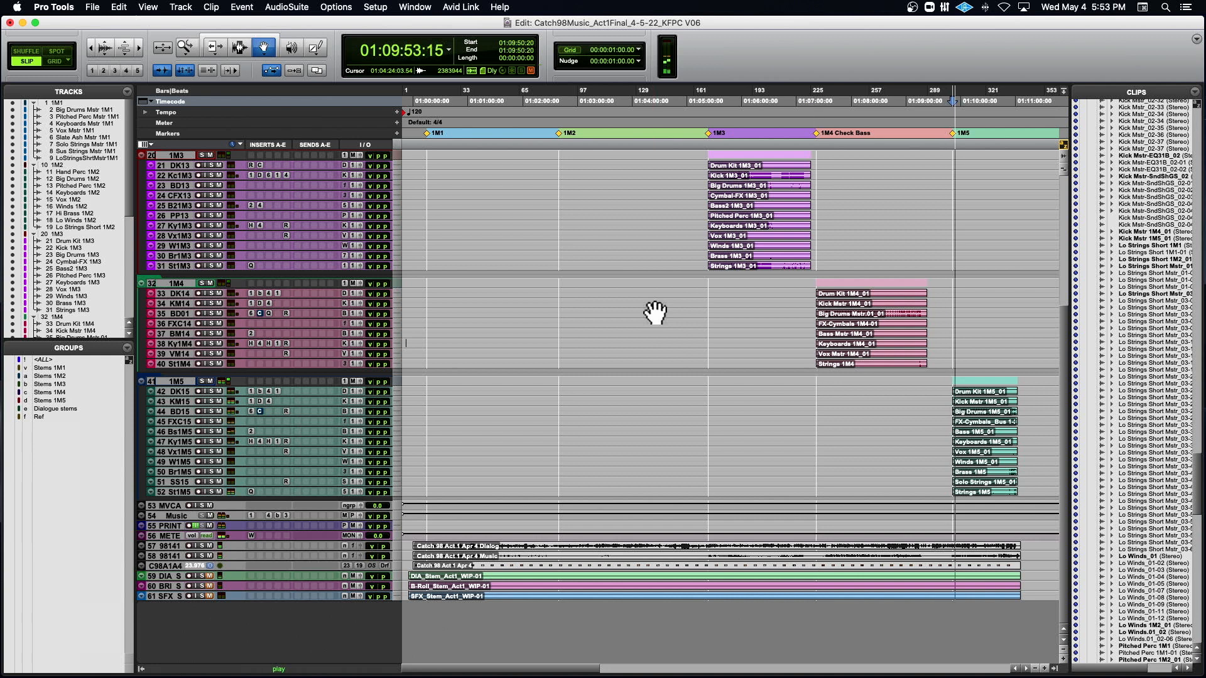
pyautogui.press('space')
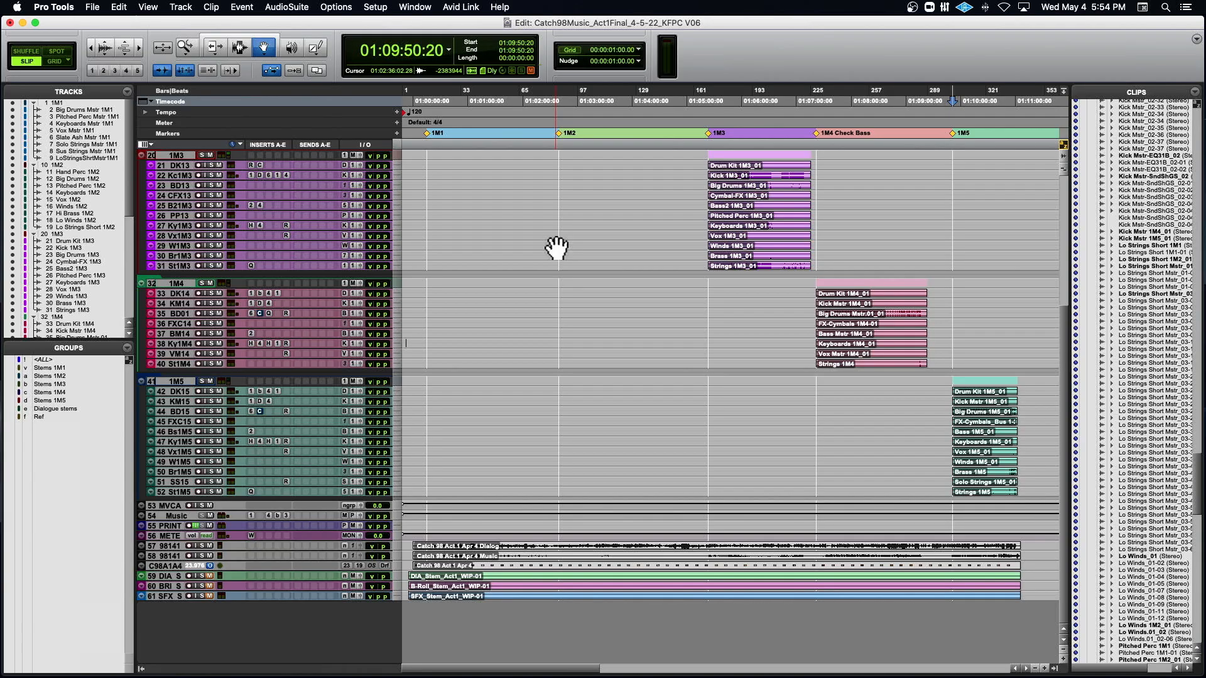
# Enlarge all track heights and zoom the timeline to the Big Drums 1M1-01 clip
pyautogui.scroll(5, 557, 247)
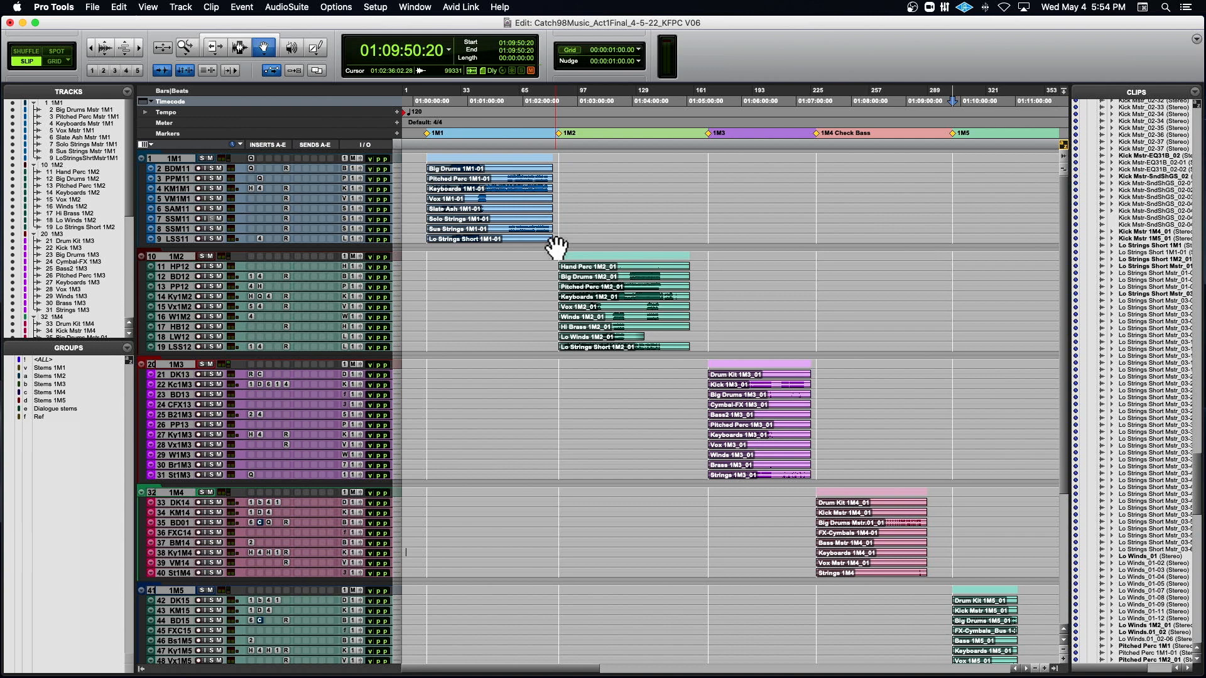
pyautogui.hotkey('ctrl', 'alt', 'Up')
pyautogui.hotkey('ctrl', 'alt', 'Up')
pyautogui.hotkey('ctrl', 'alt', 'Up')
pyautogui.hotkey('ctrl', 'alt', 'Up')
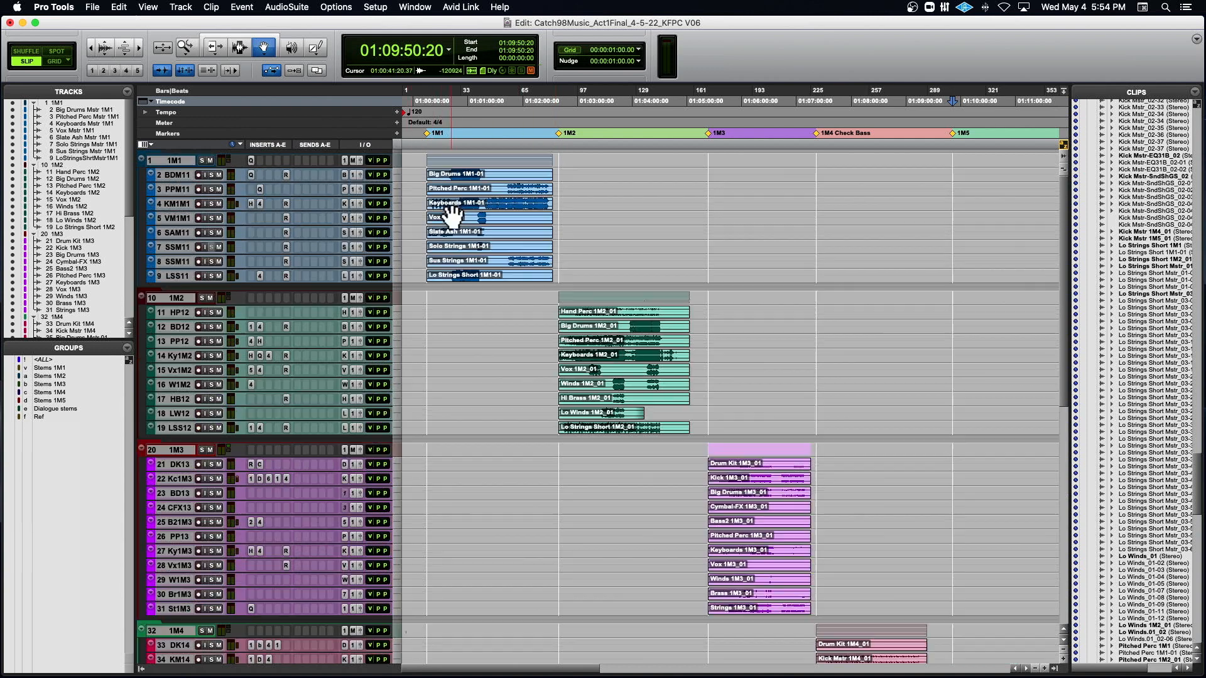
pyautogui.scroll(-2, 452, 216)
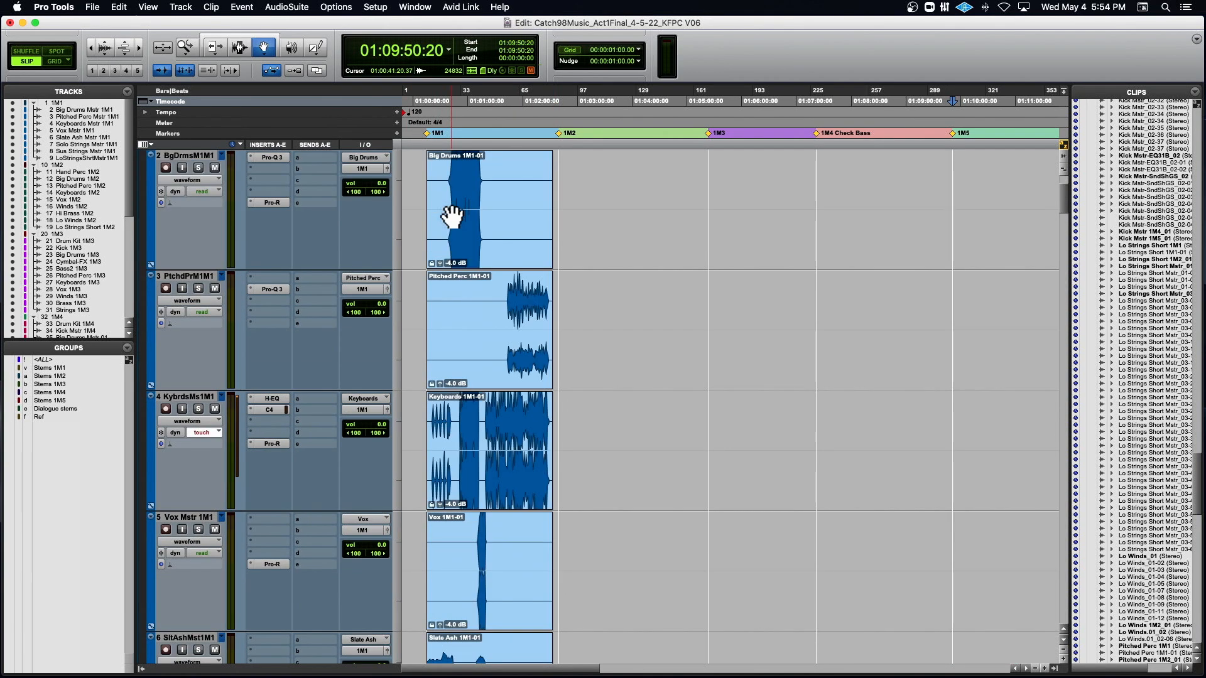
pyautogui.click(451, 216)
pyautogui.hotkey('alt', 'f')
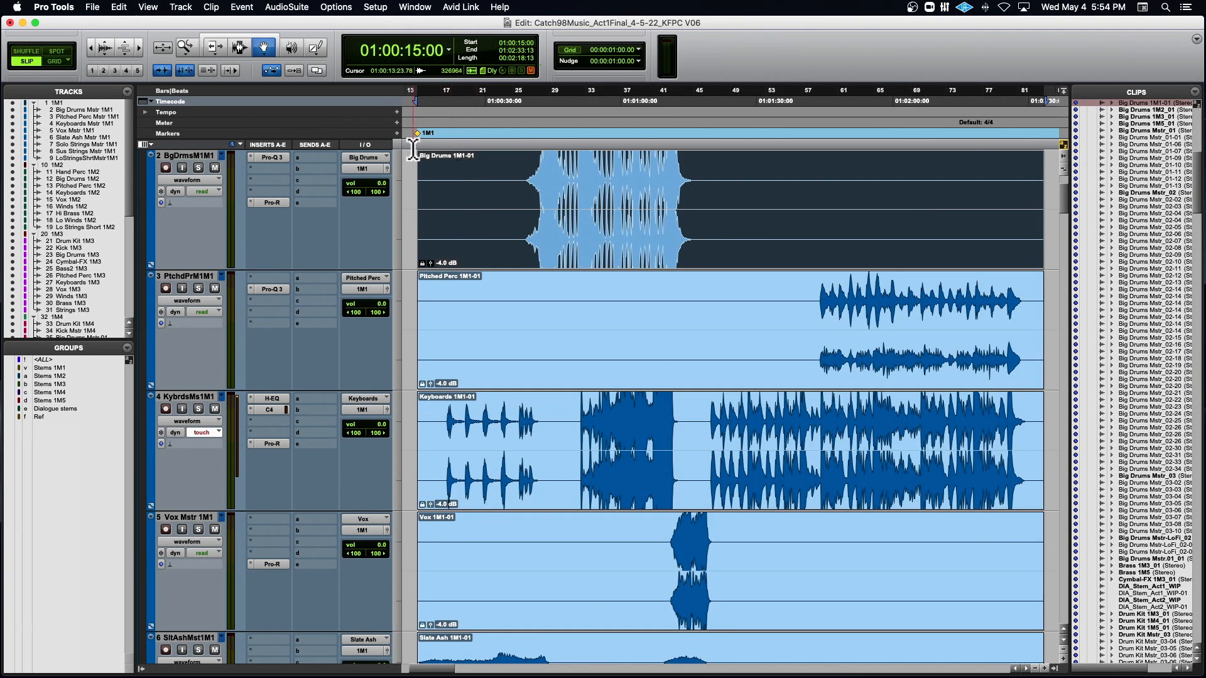
# Solo the Big Drums 1M1 track and play it from about 01:00:36:18
pyautogui.click(198, 167)
pyautogui.click(516, 132)
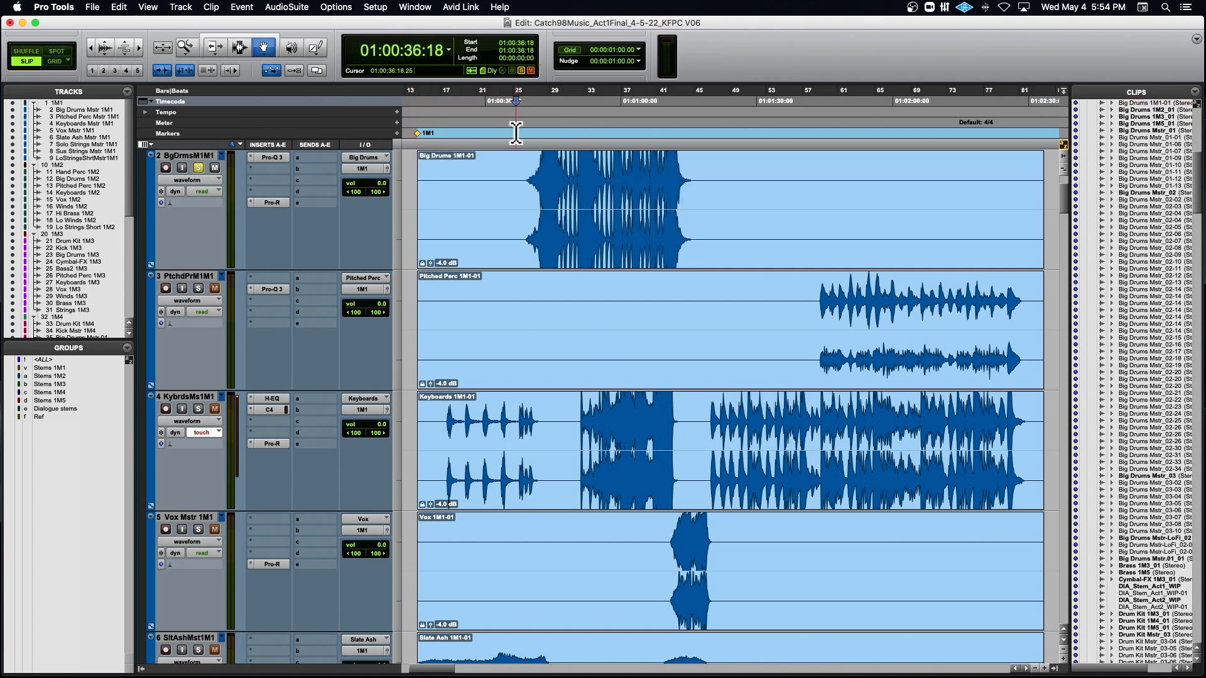
pyautogui.press('space')
pyautogui.scroll(2, 514, 218)
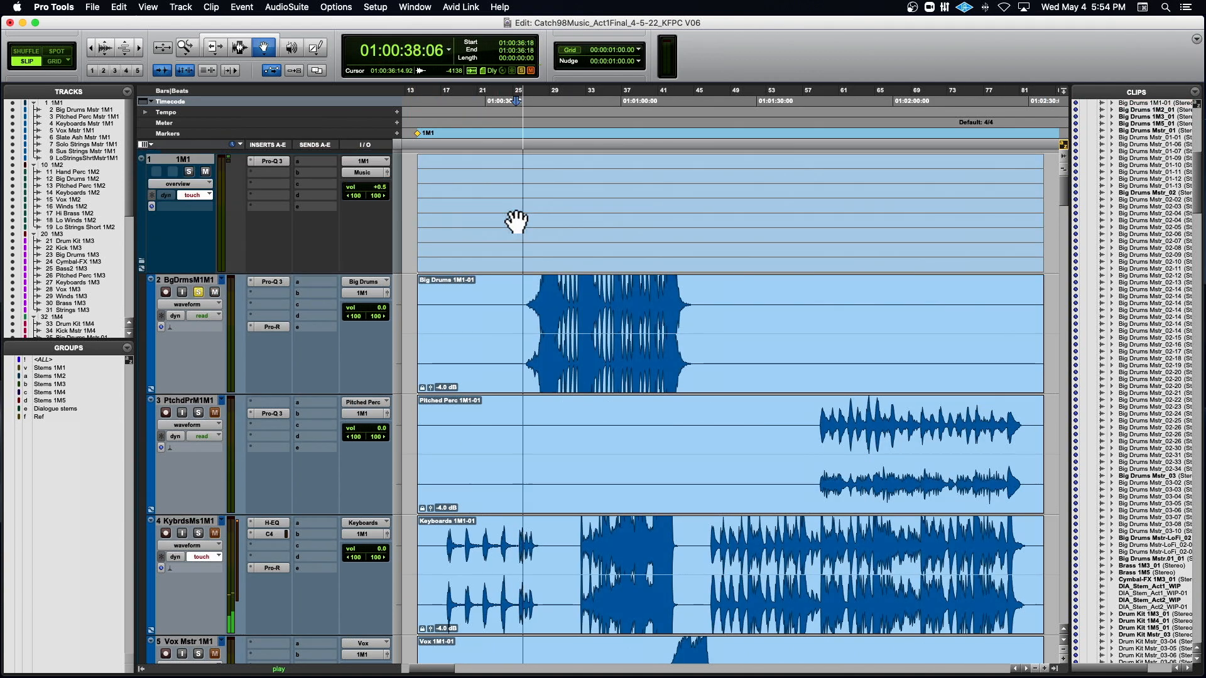
pyautogui.press('t')
pyautogui.press('t')
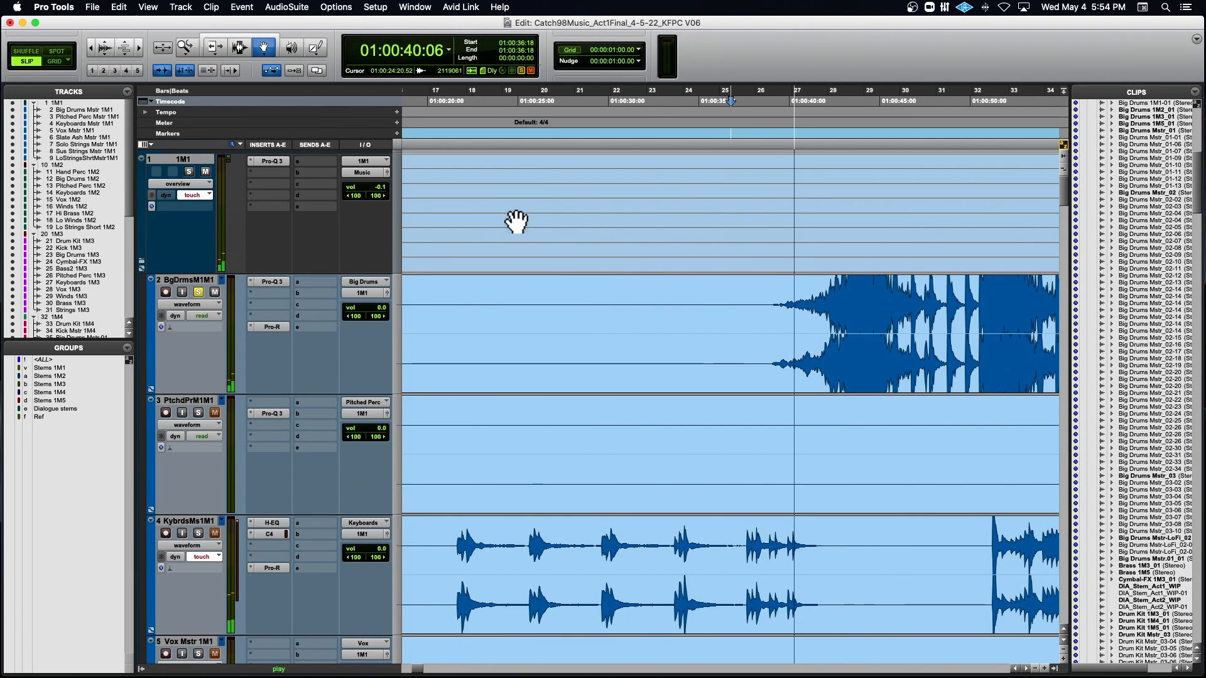
pyautogui.press('r')
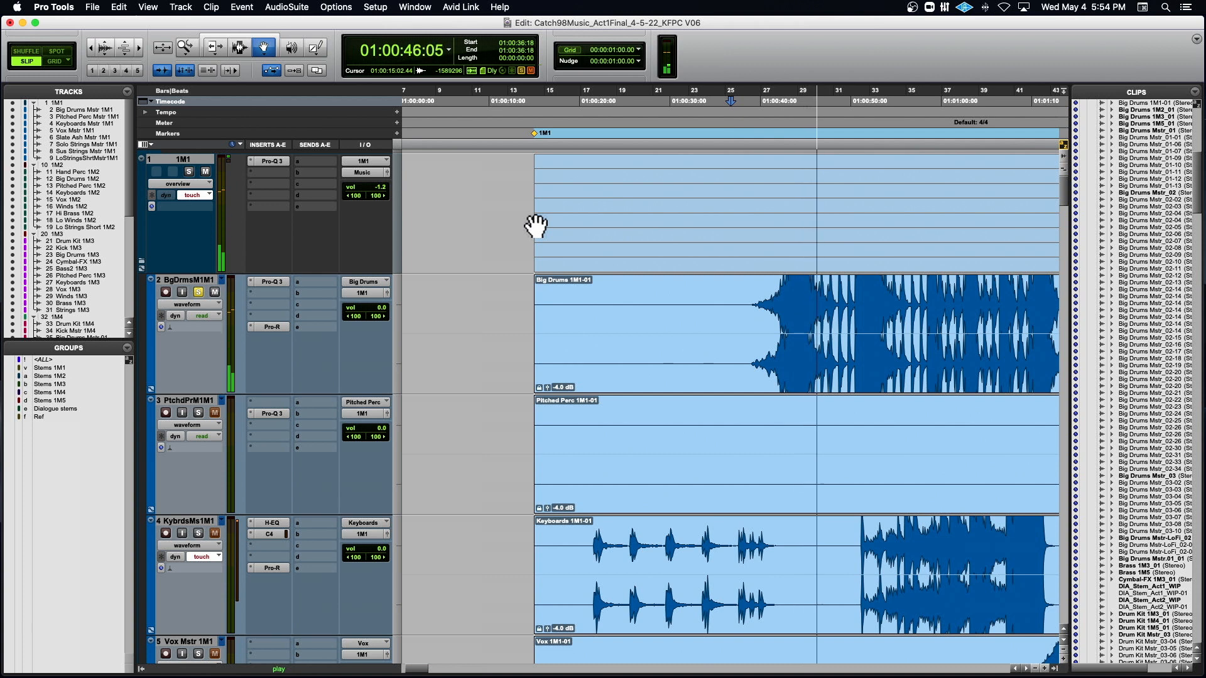
pyautogui.press('r')
pyautogui.press('r')
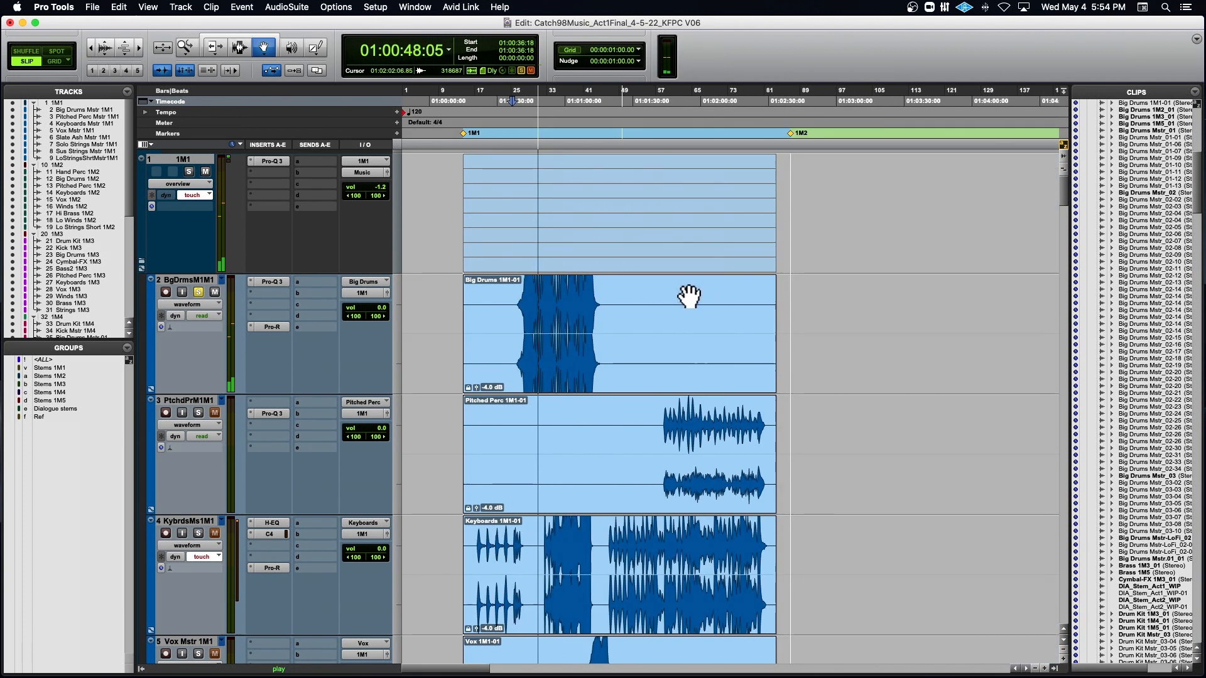
# Switch the solo from Big Drums to Keyboards 1M1 during playback, stop, and clear the Keyboards solo
pyautogui.click(199, 292)
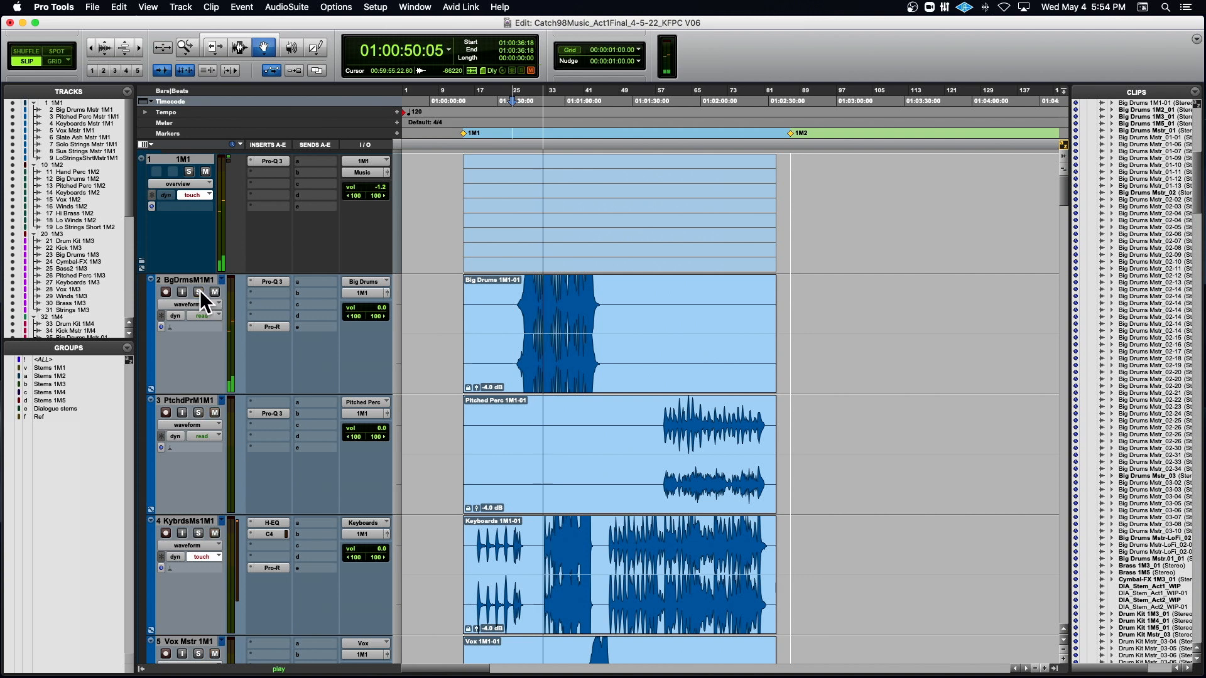
pyautogui.click(198, 534)
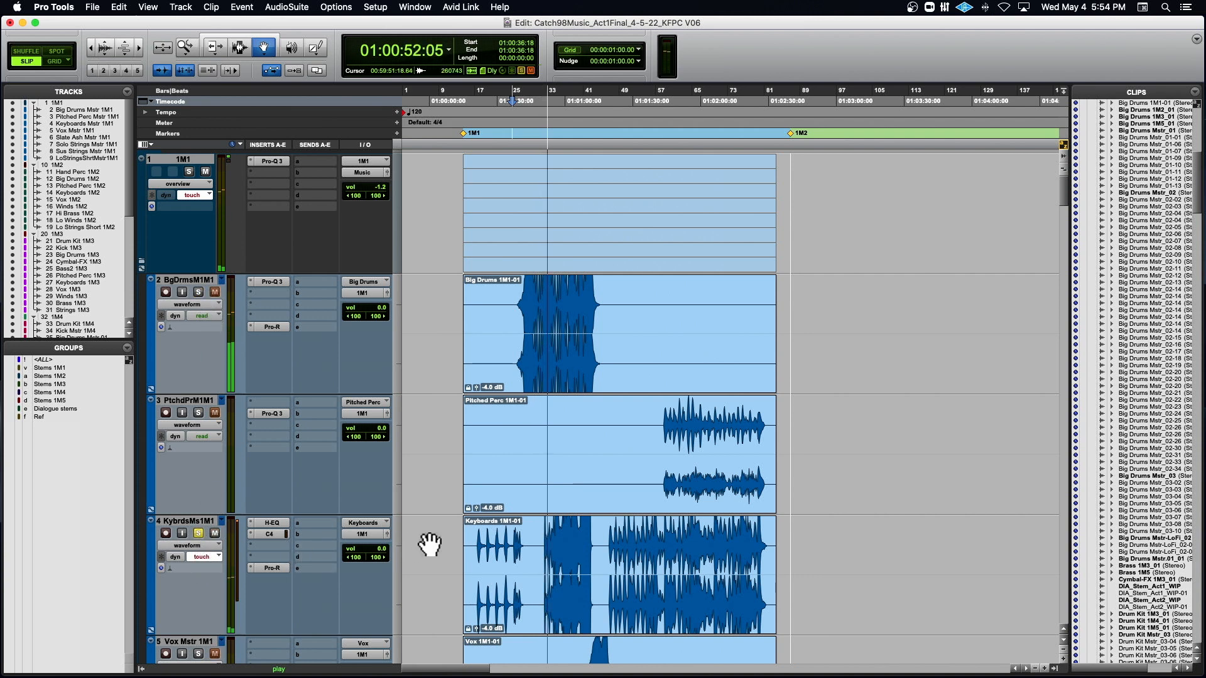
pyautogui.scroll(-3, 424, 544)
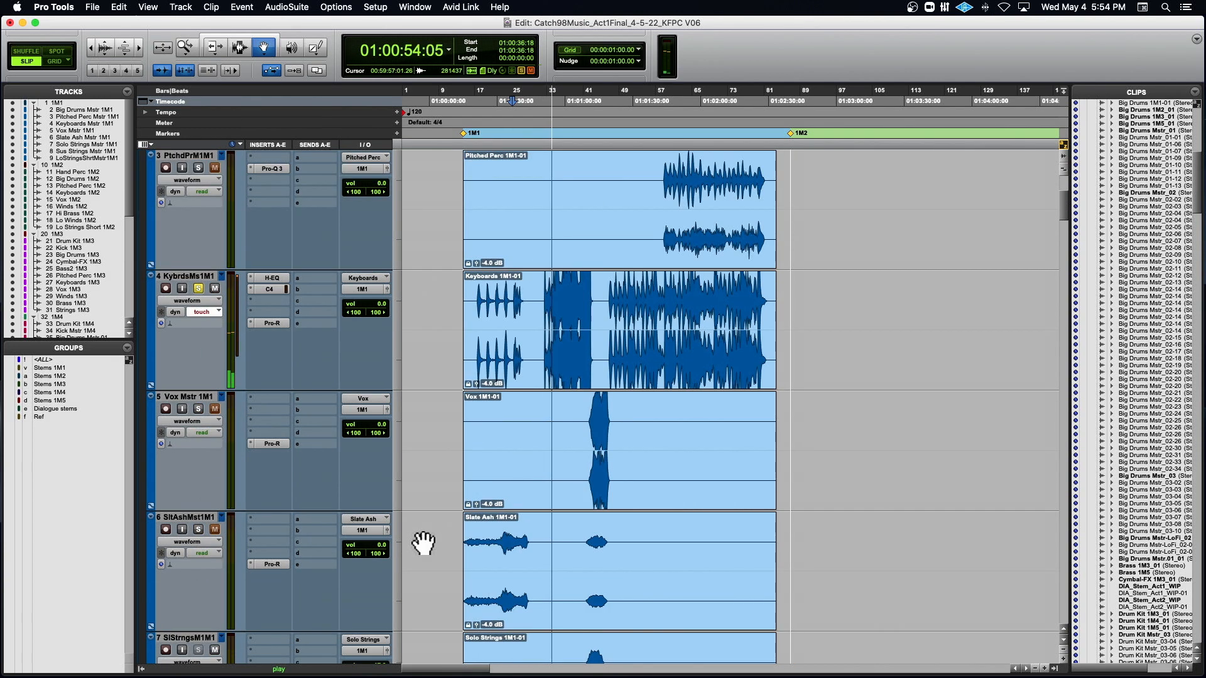
pyautogui.press('space')
pyautogui.scroll(-2, 200, 167)
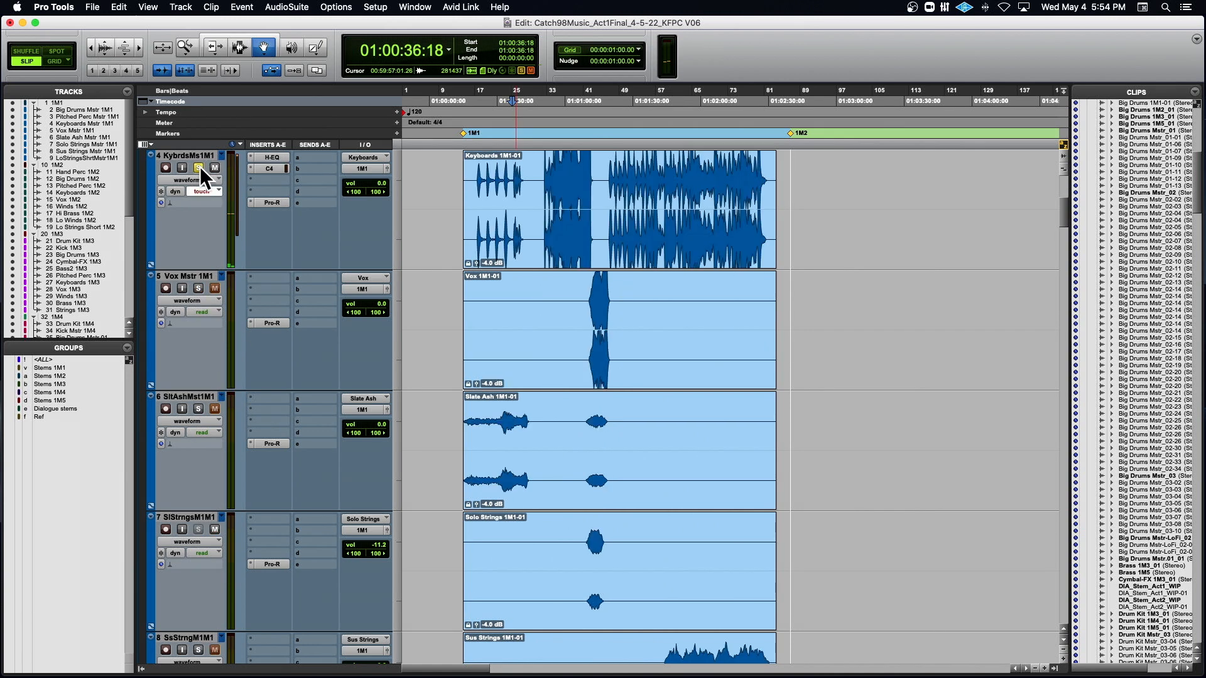
pyautogui.click(198, 167)
# Solo the Pitched Perc 1M1 track and play it with the Selector from where its audio enters, at about 01:01:45:01
pyautogui.scroll(4, 206, 183)
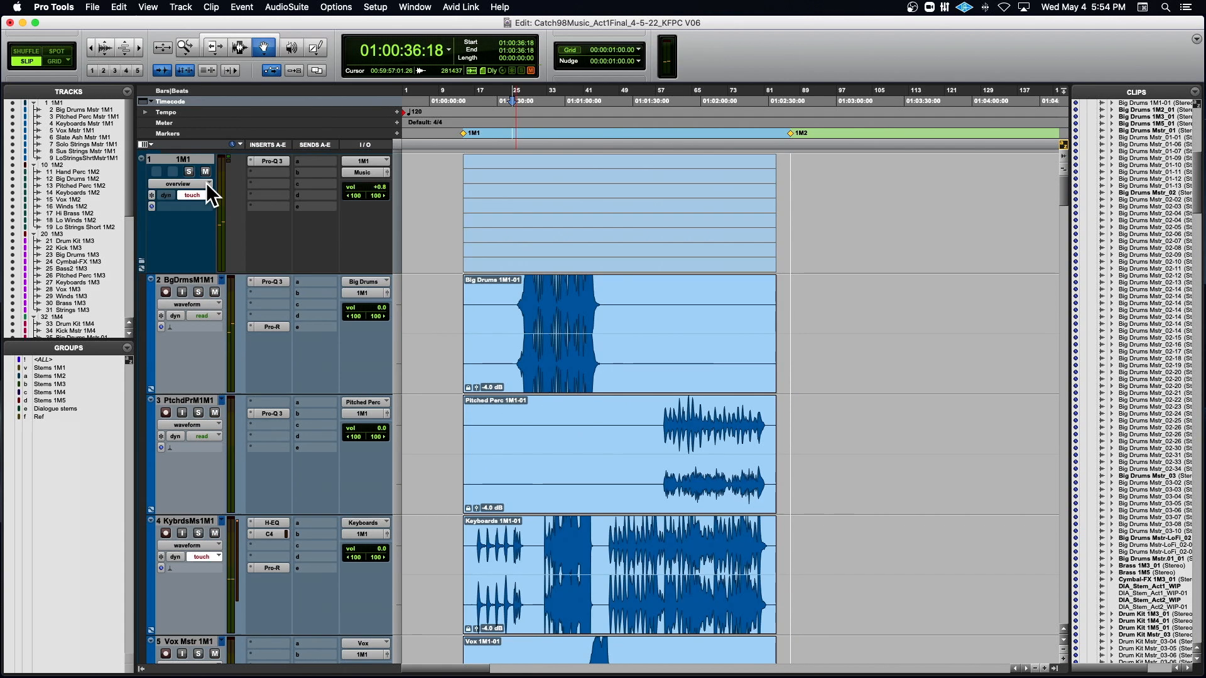
pyautogui.click(198, 412)
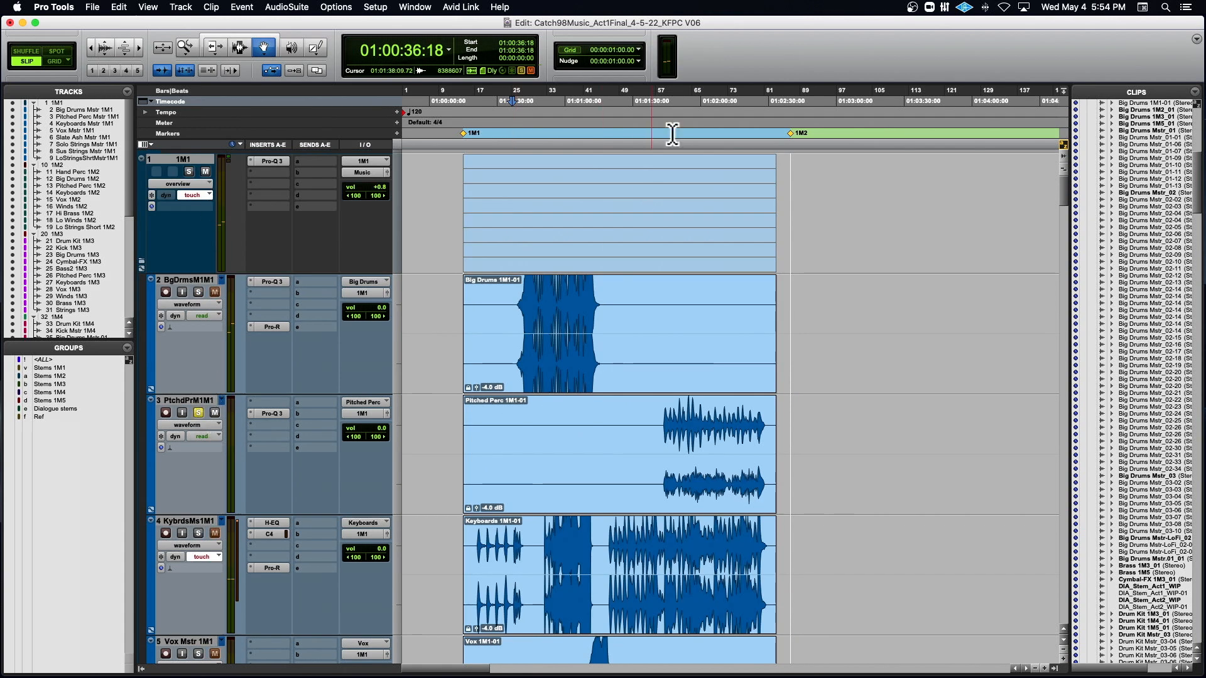
pyautogui.click(238, 47)
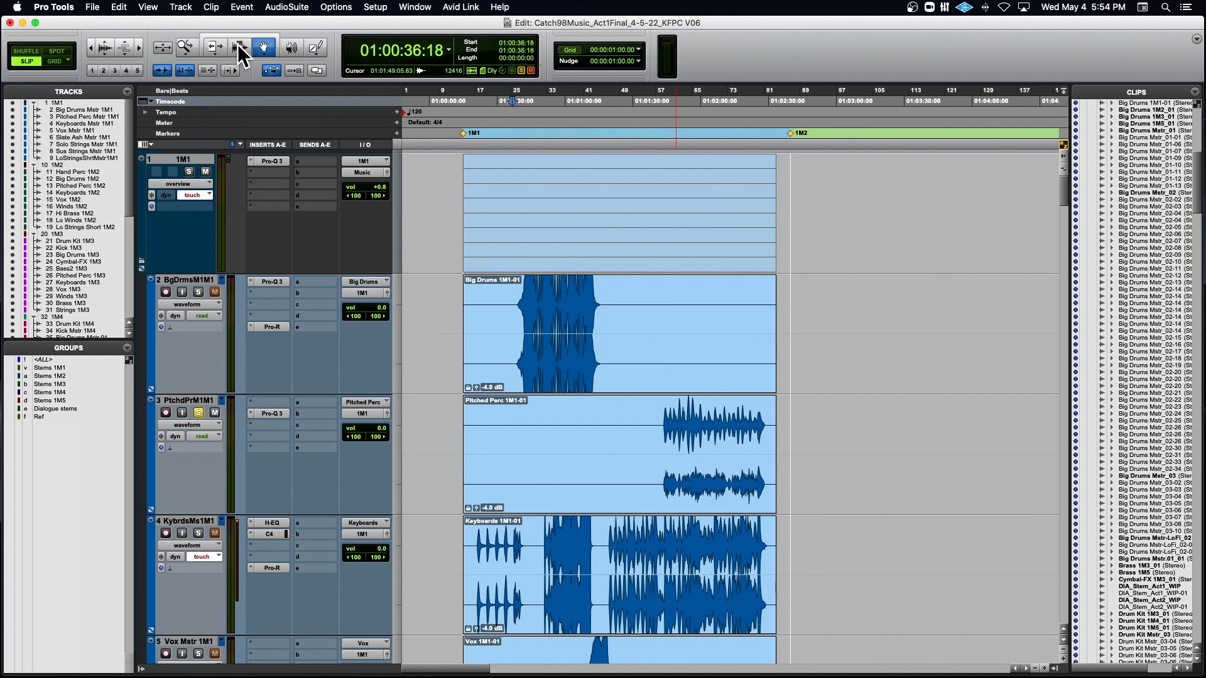
pyautogui.click(667, 435)
pyautogui.press('space')
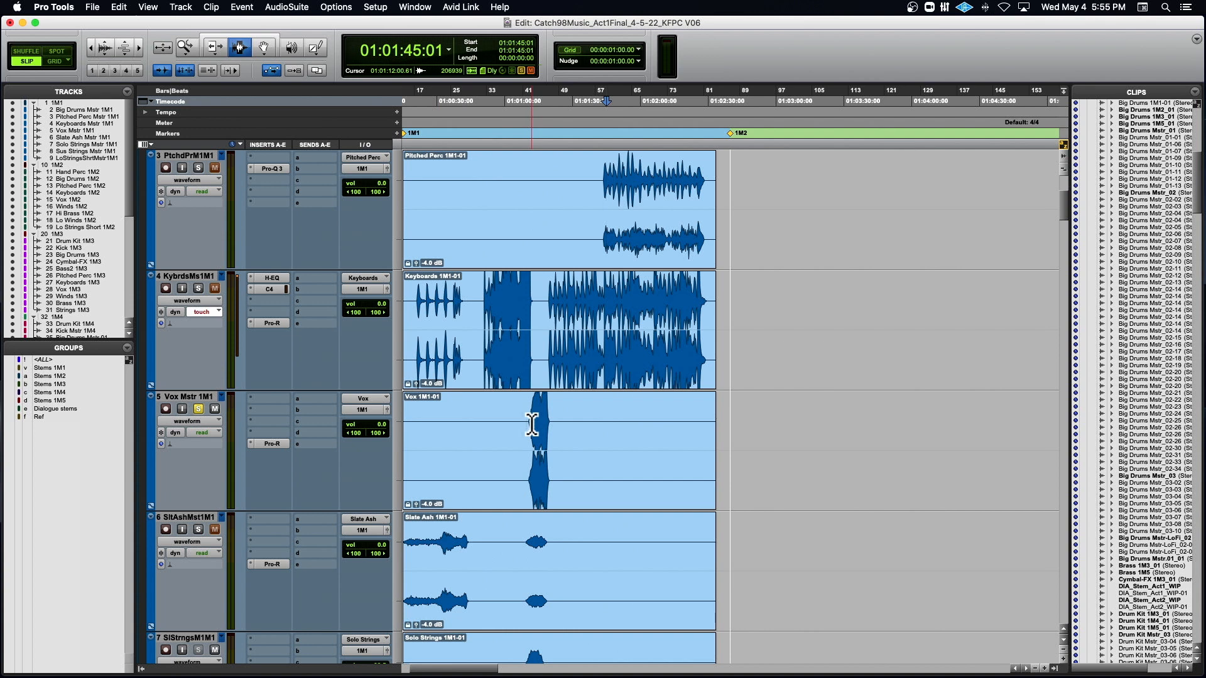
# Play the soloed Vox Mstr 1M1 track from about 01:01:11:17, stop, and clear its solo
pyautogui.click(531, 422)
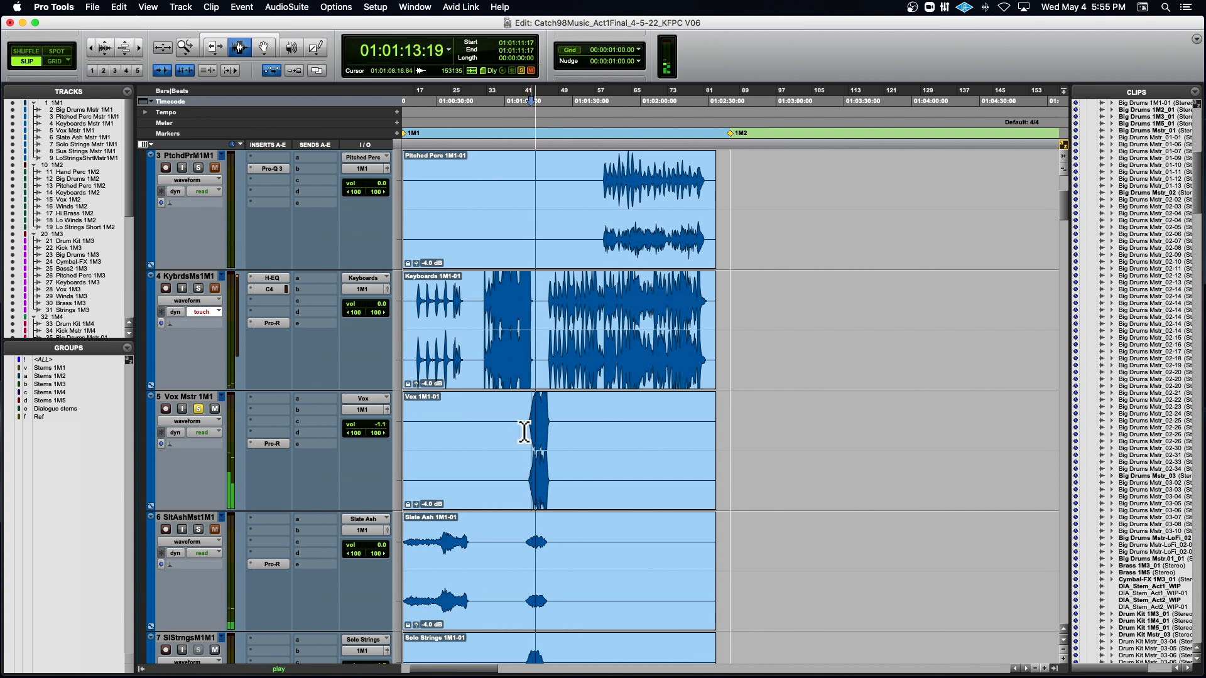
pyautogui.scroll(-3, 524, 432)
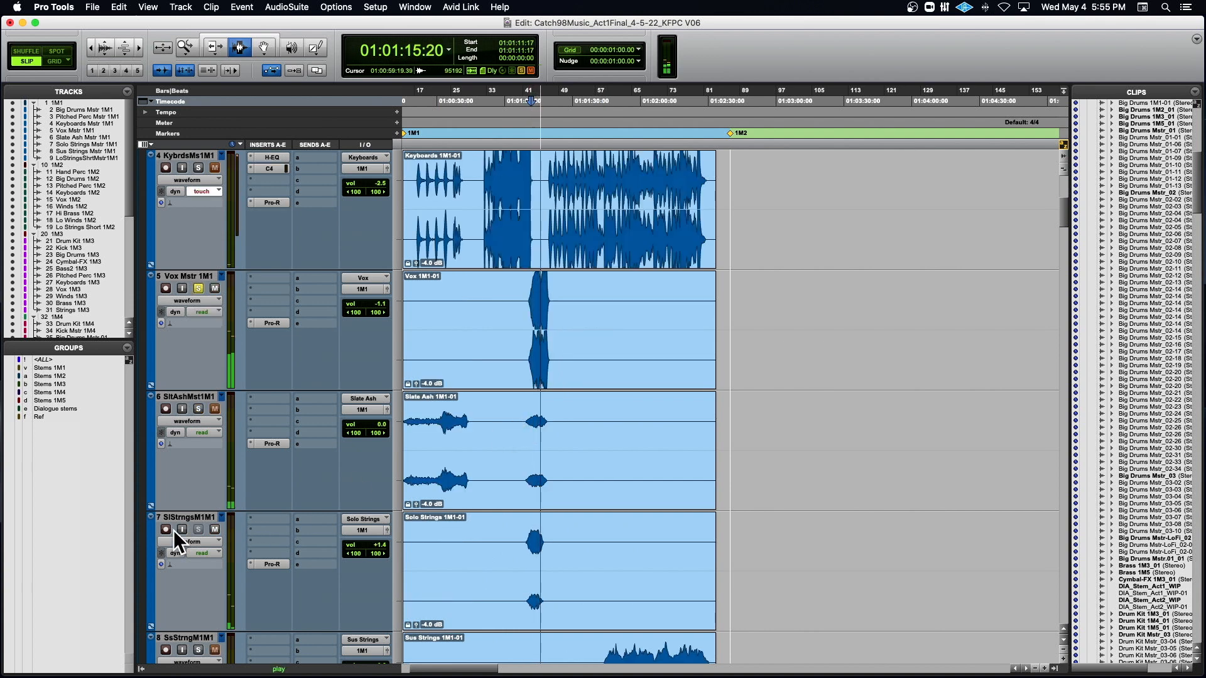
pyautogui.press('space')
pyautogui.keyDown('super'); pyautogui.click(198, 529); pyautogui.keyUp('super')
pyautogui.press('space')
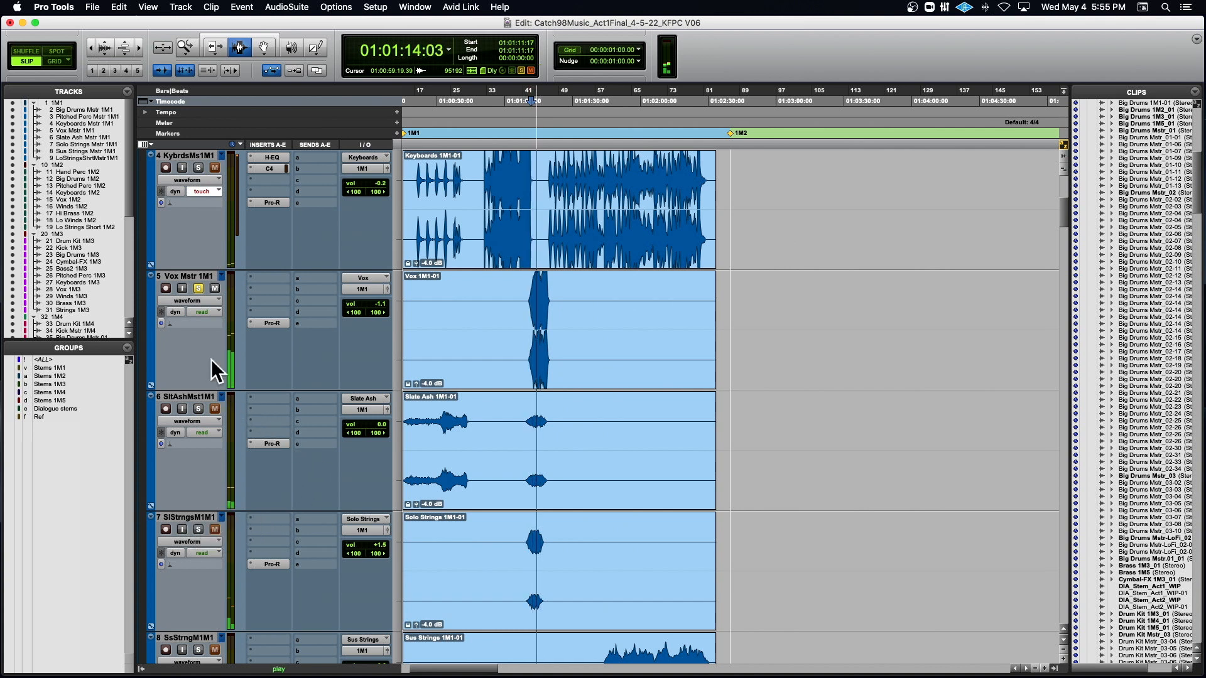
pyautogui.click(198, 289)
pyautogui.press('space')
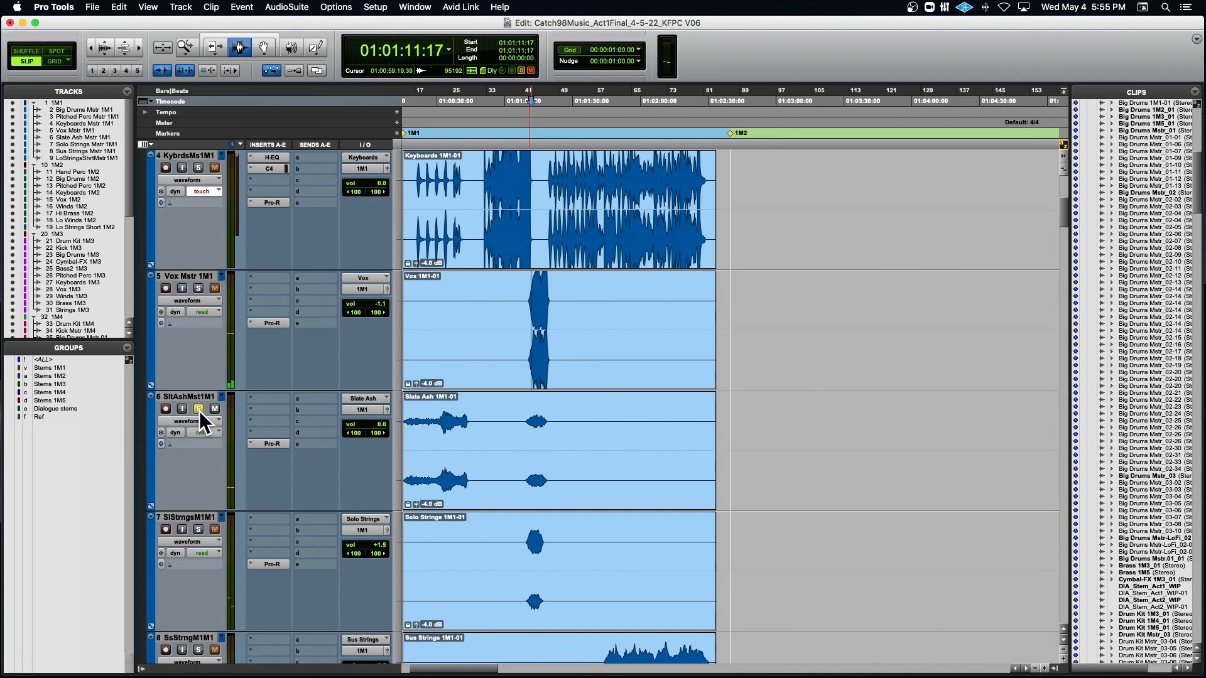
# Solo the Slate Ash 1M1 track, play it from just before its clip at about 01:00:15:02, stop, and clear the solo
pyautogui.hscroll(-3, 446, 421)
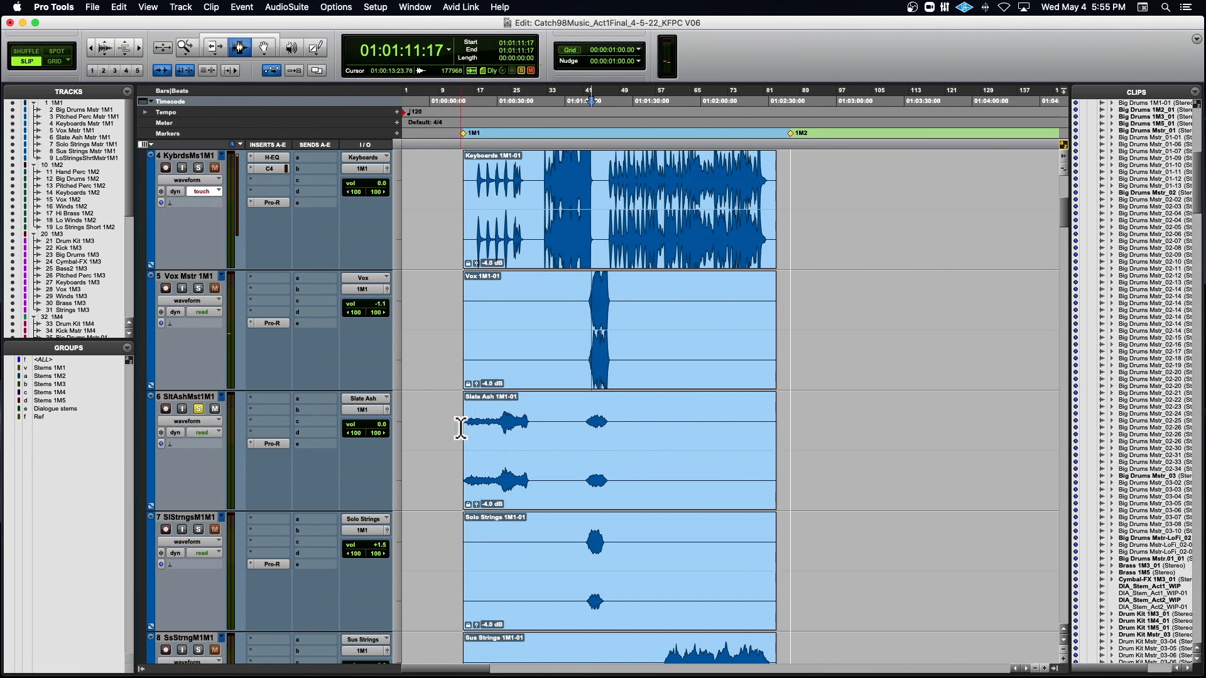
pyautogui.click(462, 427)
pyautogui.press('space')
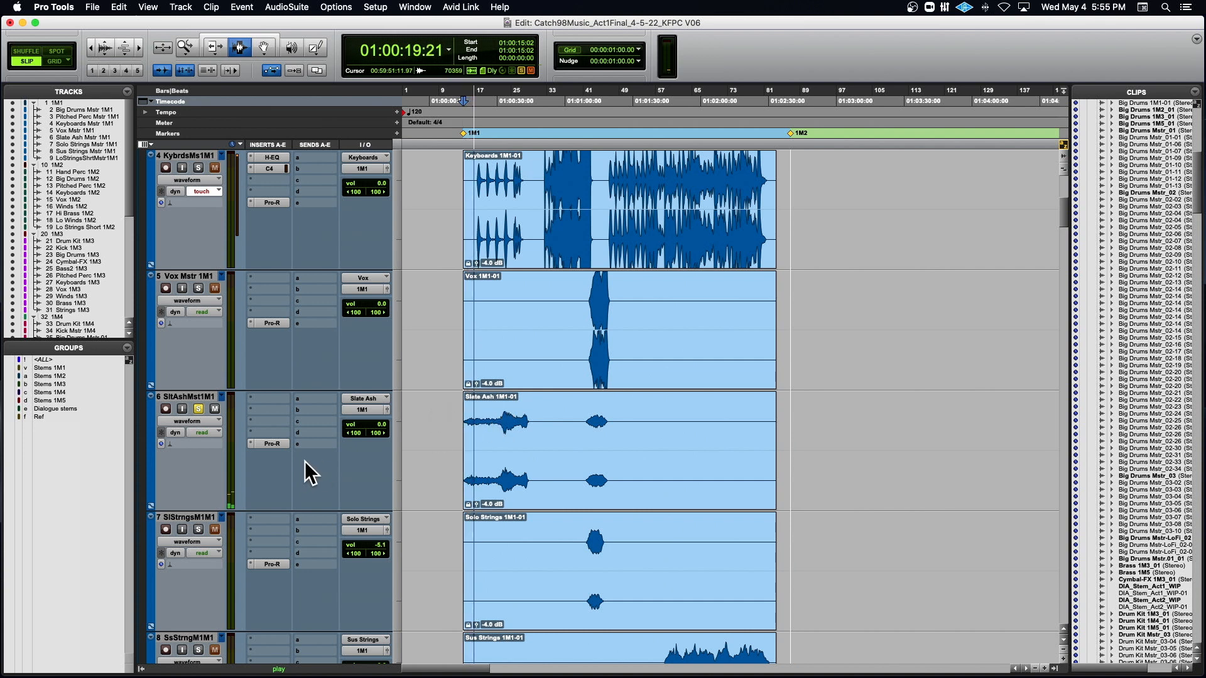
pyautogui.press('space')
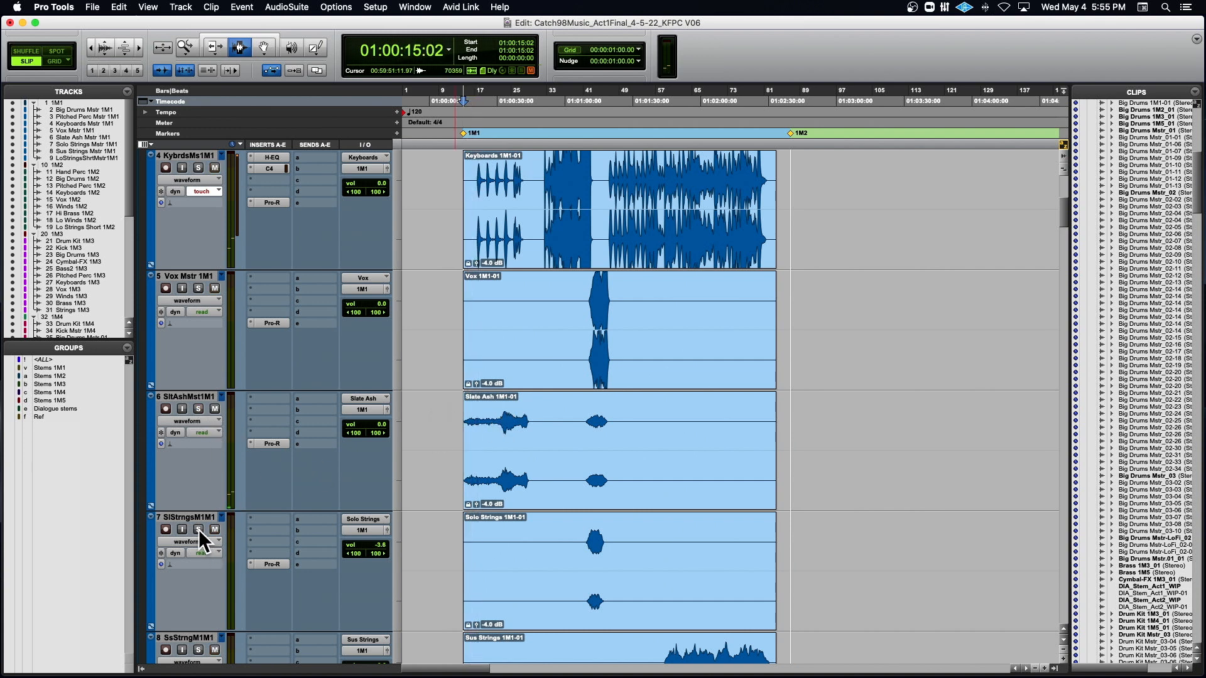
# Solo the Solo Strings 1M1 track, play it from about 01:01:10:21, and select from about 01:01:11:04 to 01:01:29:12
pyautogui.click(591, 553)
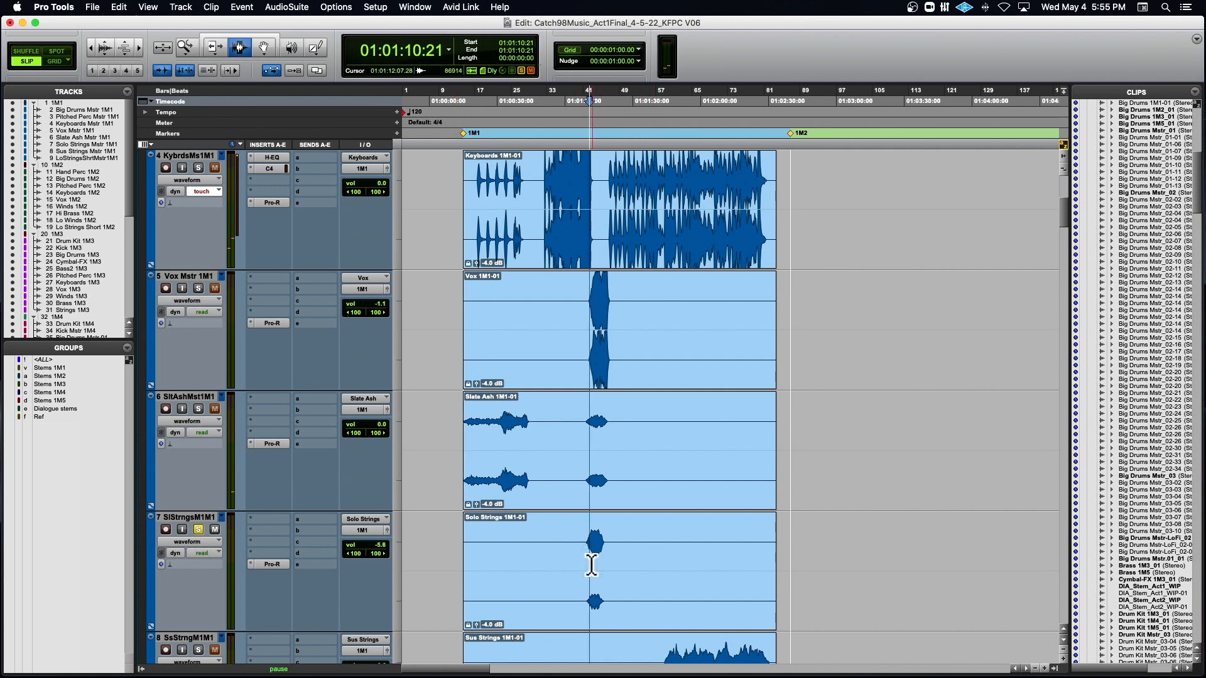
pyautogui.press('space')
pyautogui.scroll(5, 561, 570)
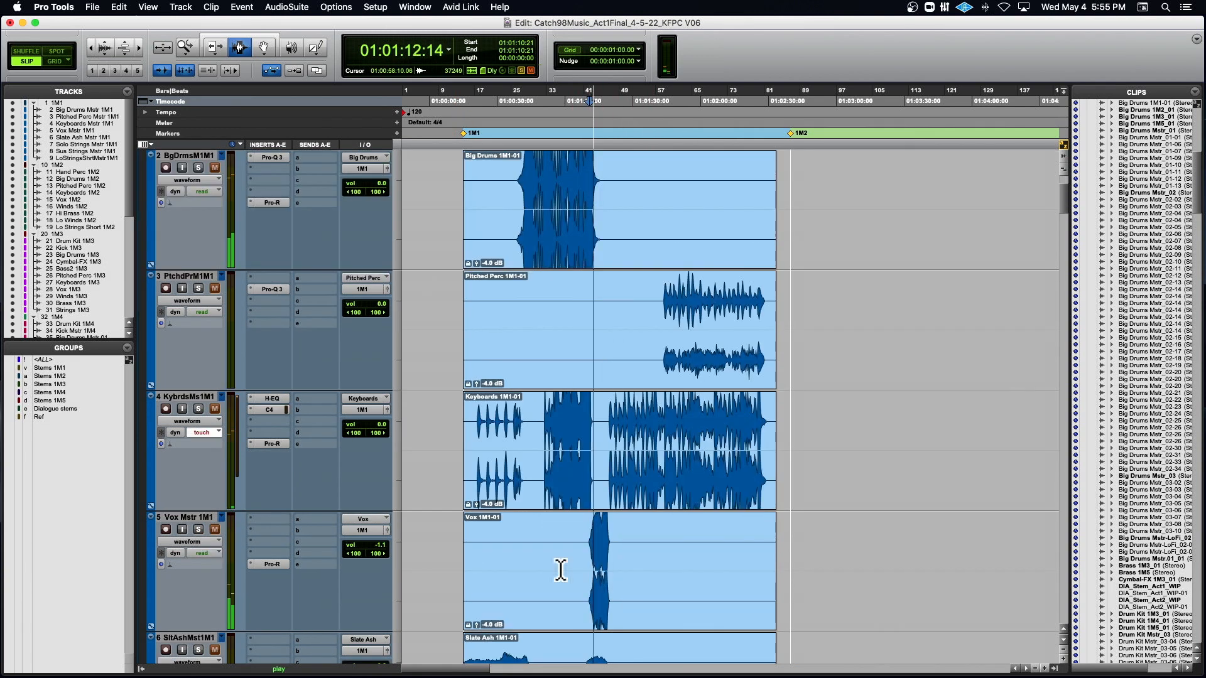
pyautogui.scroll(-5, 561, 571)
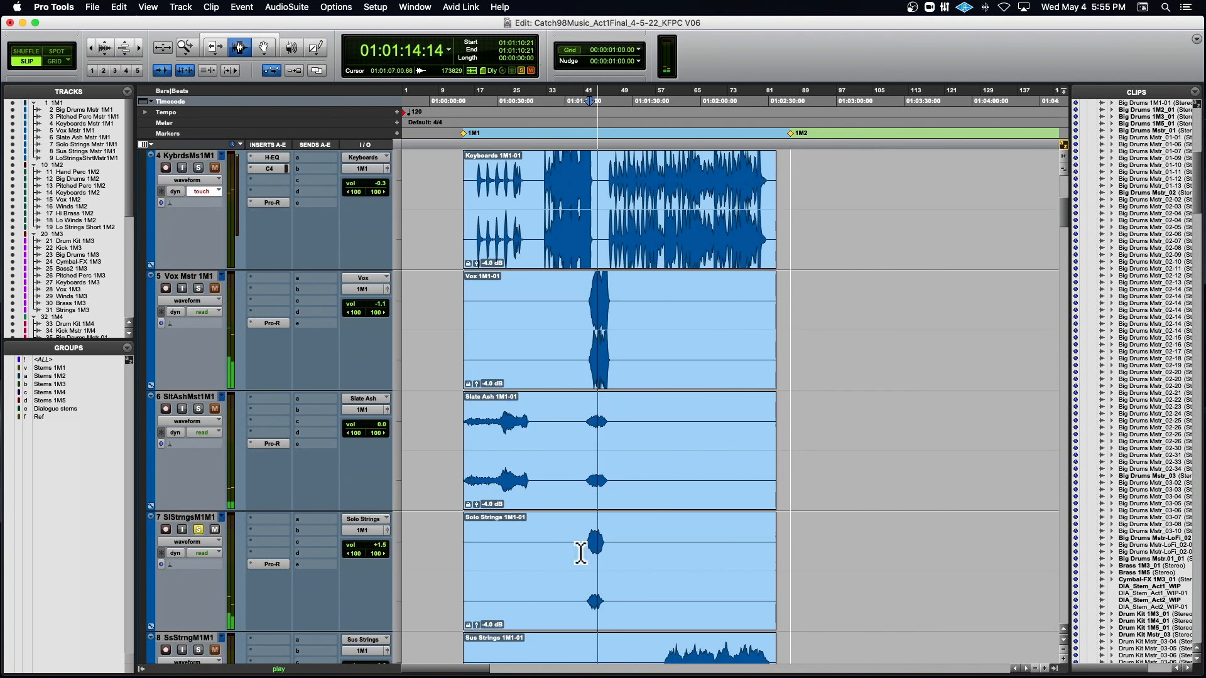
pyautogui.moveTo(591, 573); pyautogui.dragTo(631, 581)
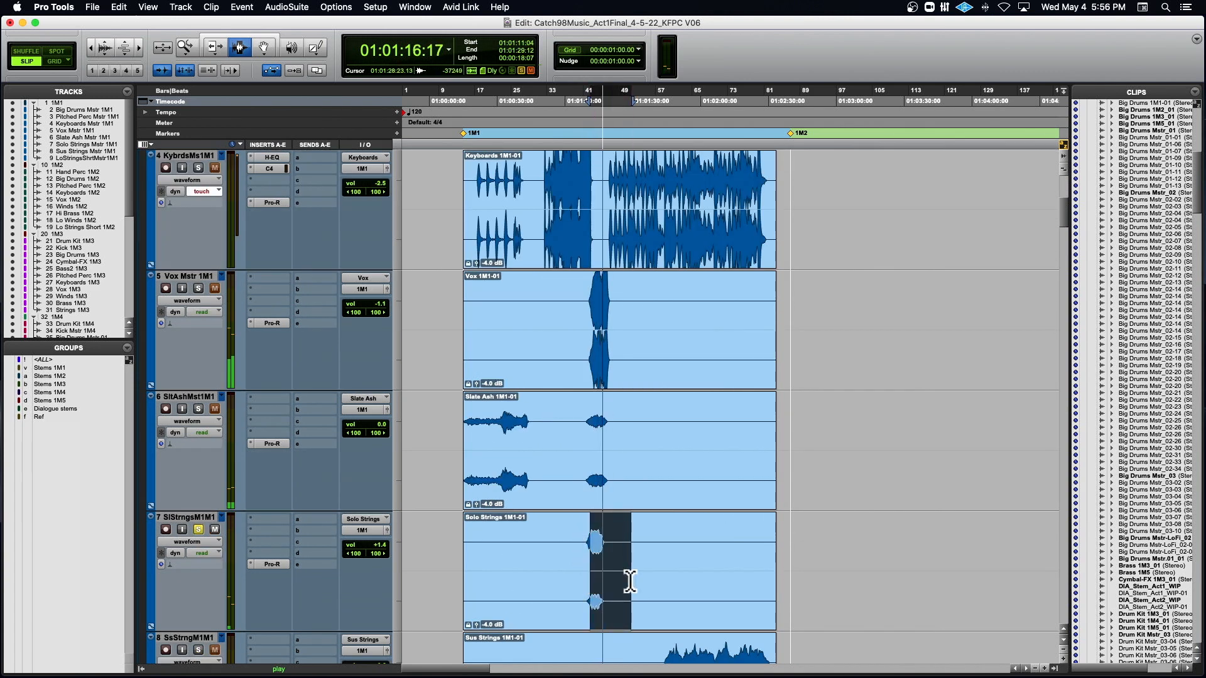
pyautogui.press('space')
# Solo the Lo Strings Short 1M1 track and play it from about 01:00:42:14, where its audio enters
pyautogui.scroll(-8, 630, 582)
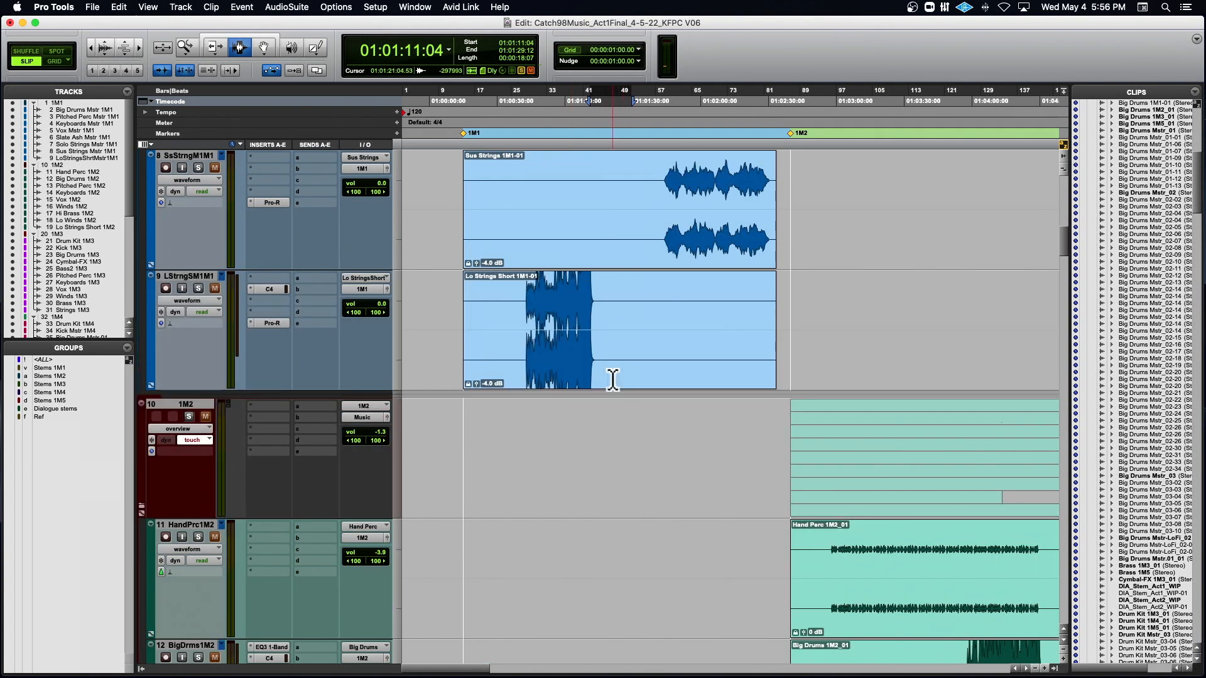
pyautogui.click(664, 199)
pyautogui.click(527, 303)
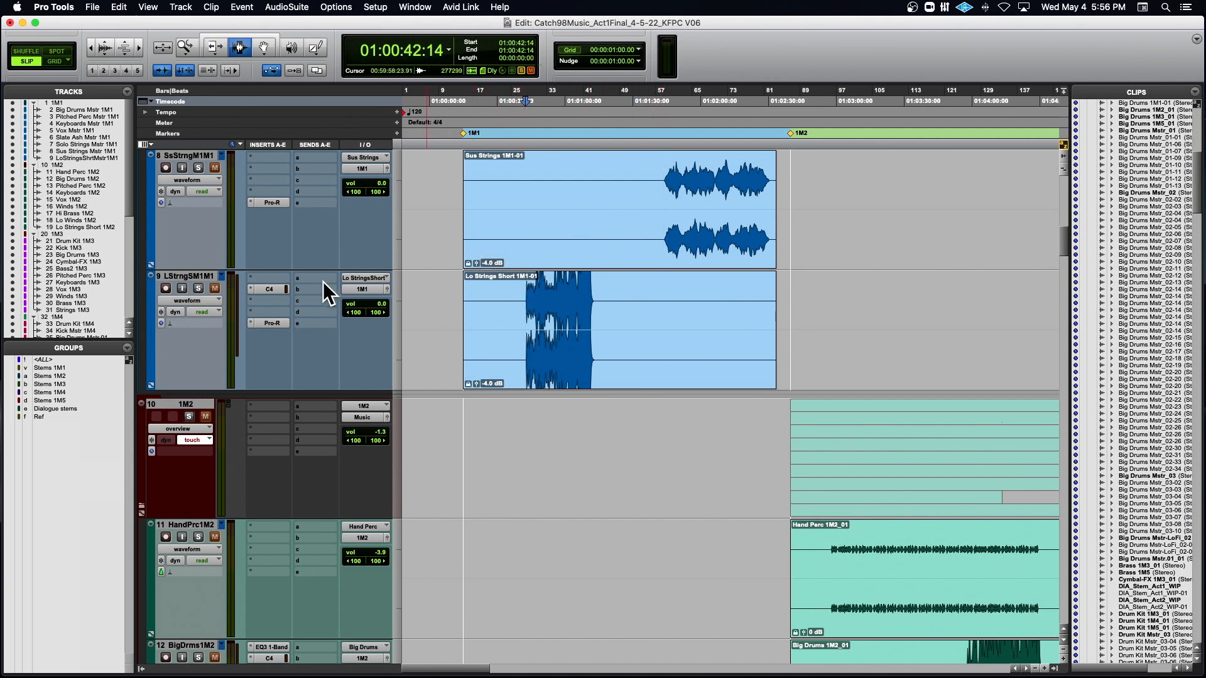
pyautogui.click(198, 288)
pyautogui.press('space')
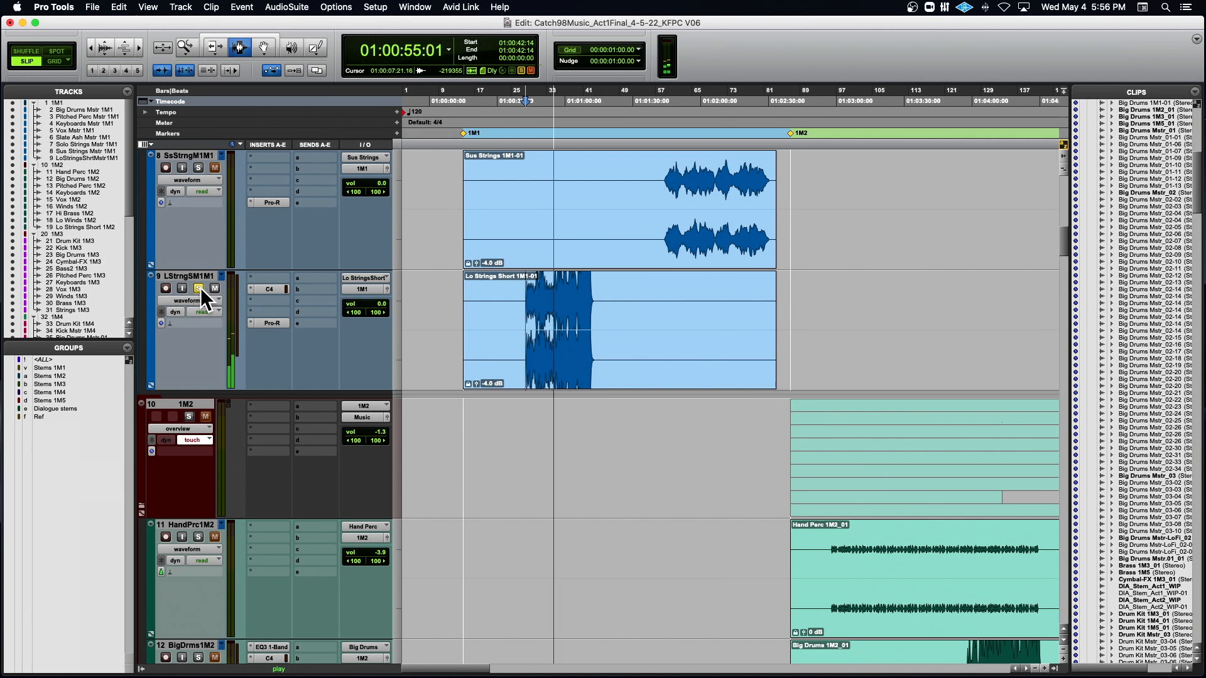
pyautogui.press('space')
# Solo the Sus Strings 1M1 track, play it from about 01:01:42:13, and select from about 01:01:45:01 to 01:02:01:04
pyautogui.click(660, 208)
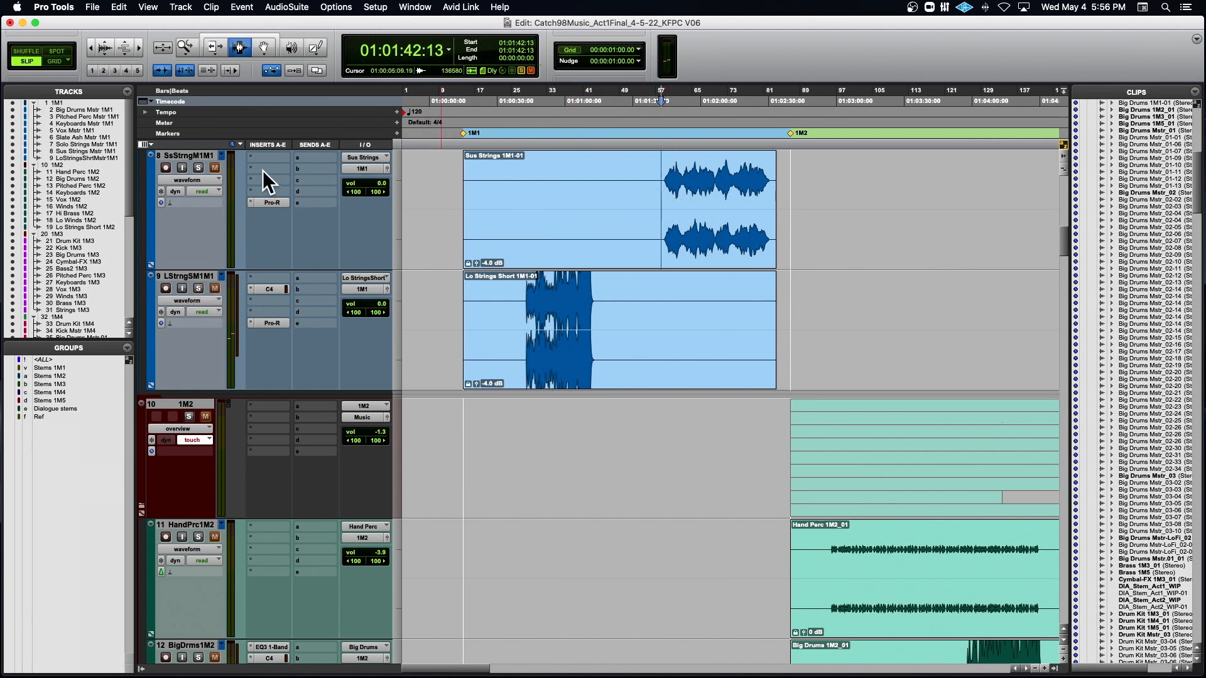
pyautogui.click(197, 168)
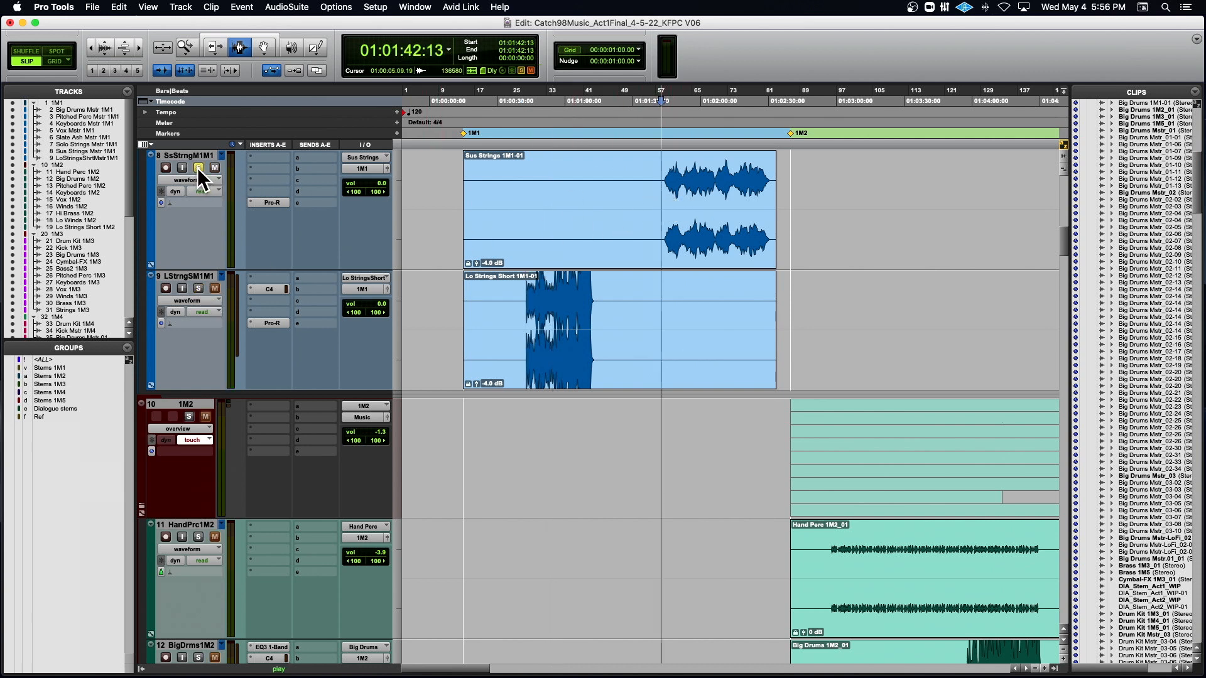
pyautogui.press('space')
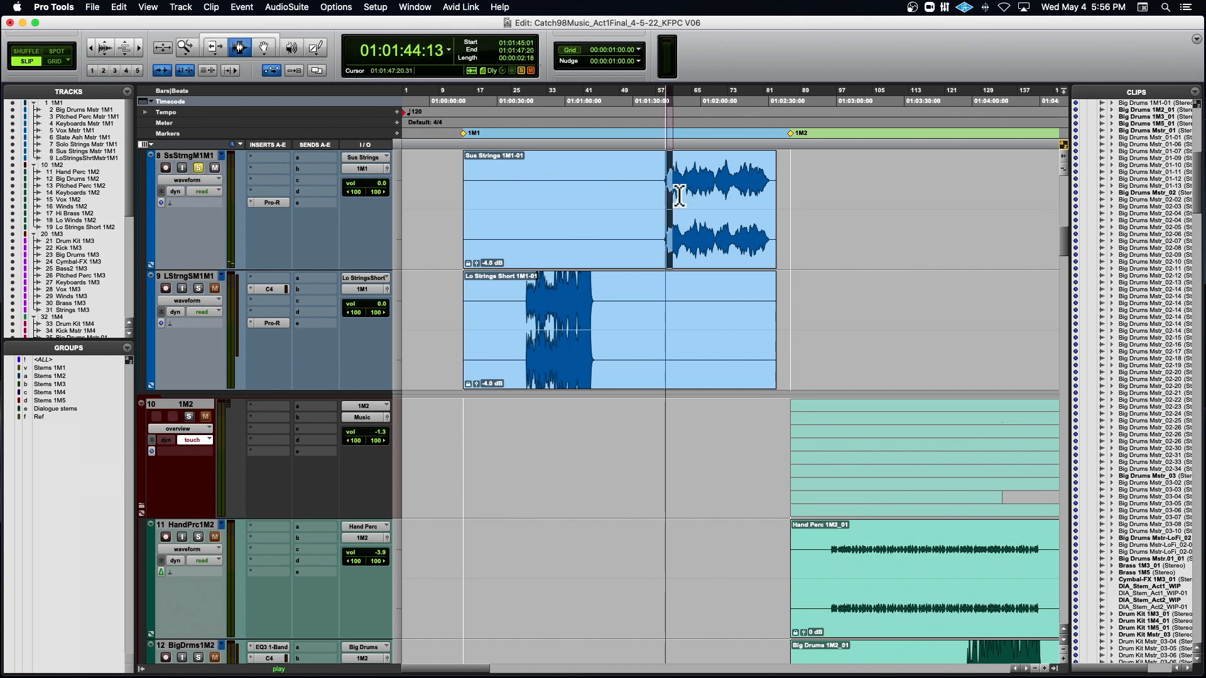
pyautogui.moveTo(667, 200); pyautogui.dragTo(702, 206)
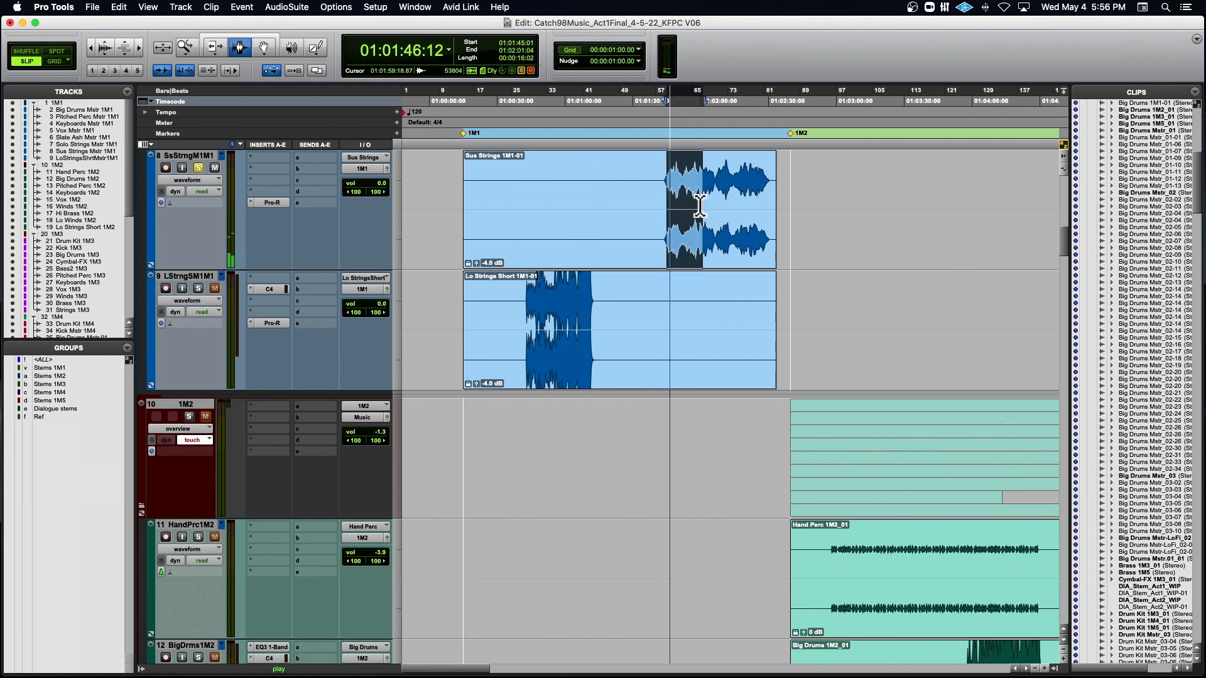
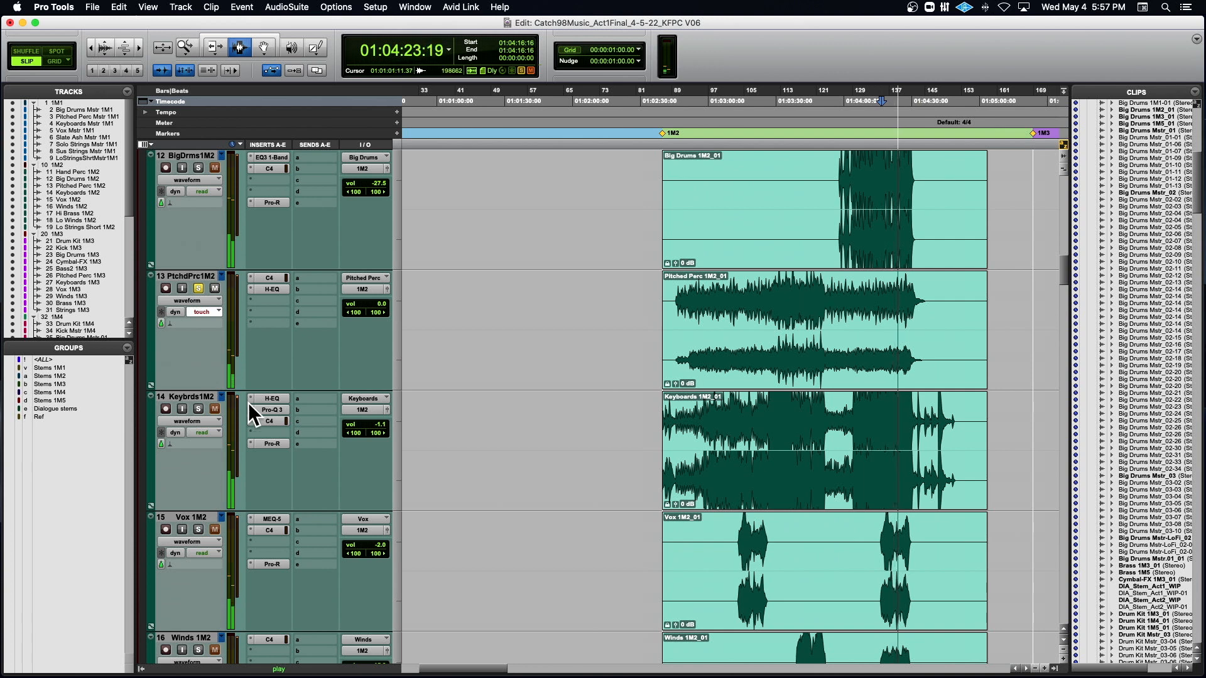
# Switch the solo from Pitched Perc to Keyboards 1M2 and play it from about 01:03:31:10, 01:04:05:13 and 01:04:17:12
pyautogui.click(198, 409)
pyautogui.press('space')
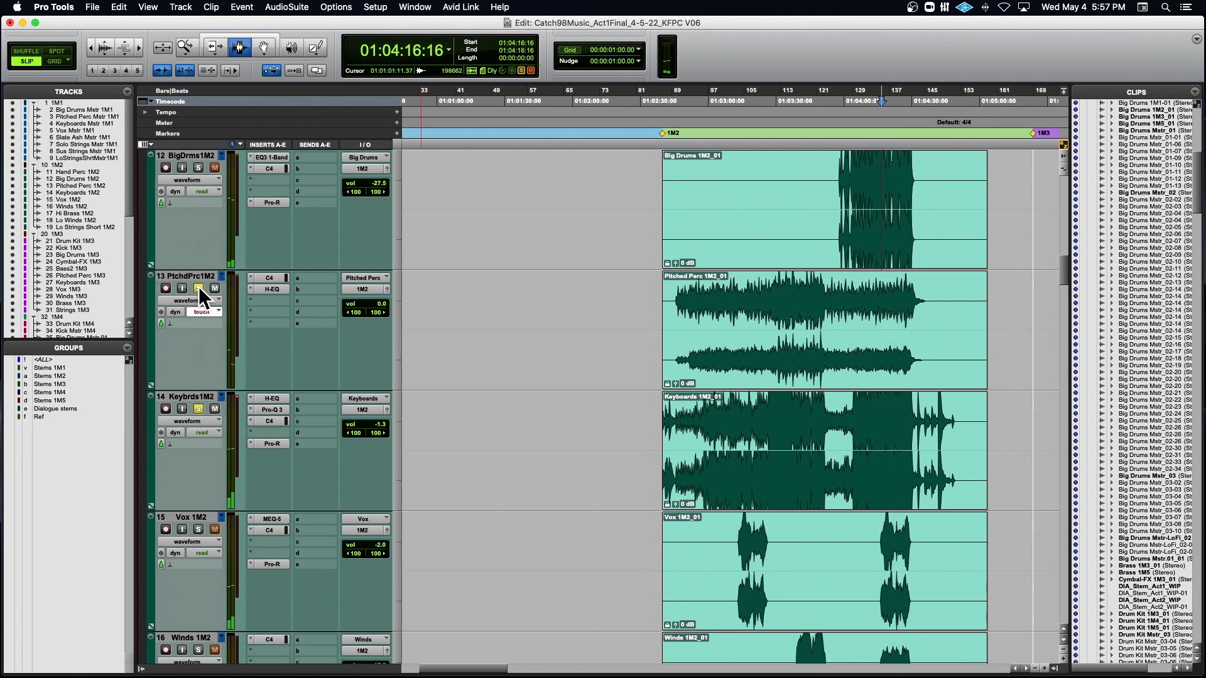
pyautogui.click(198, 288)
pyautogui.click(780, 430)
pyautogui.press('space')
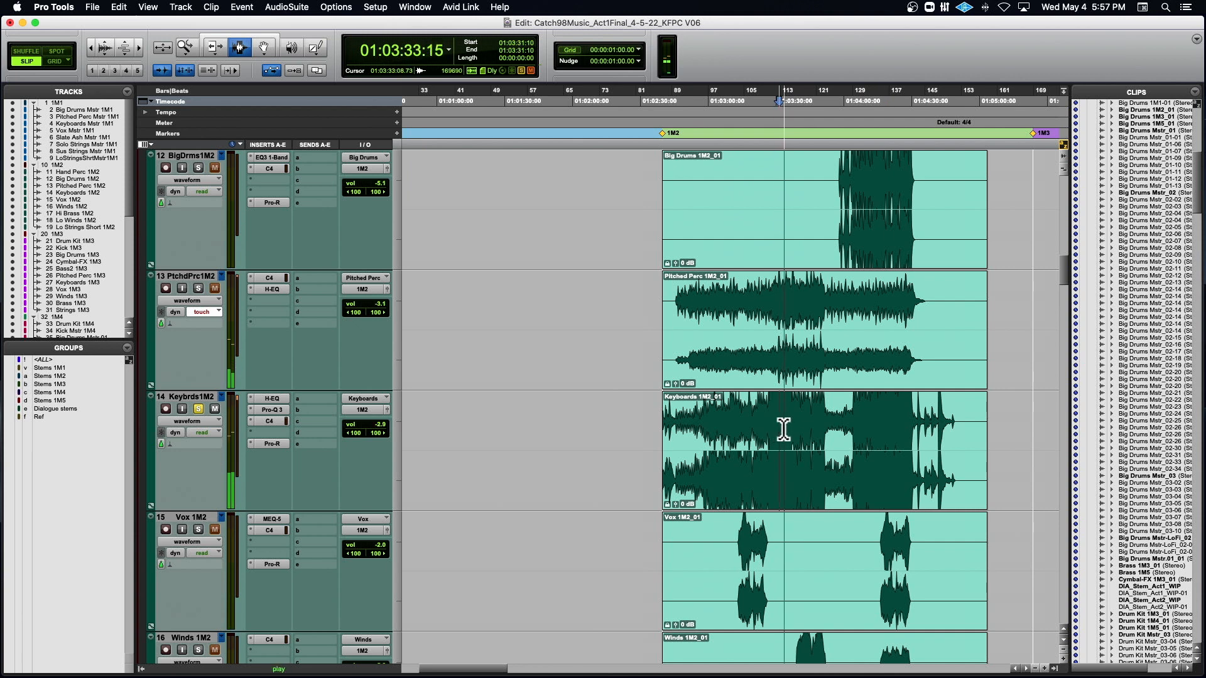
pyautogui.click(856, 420)
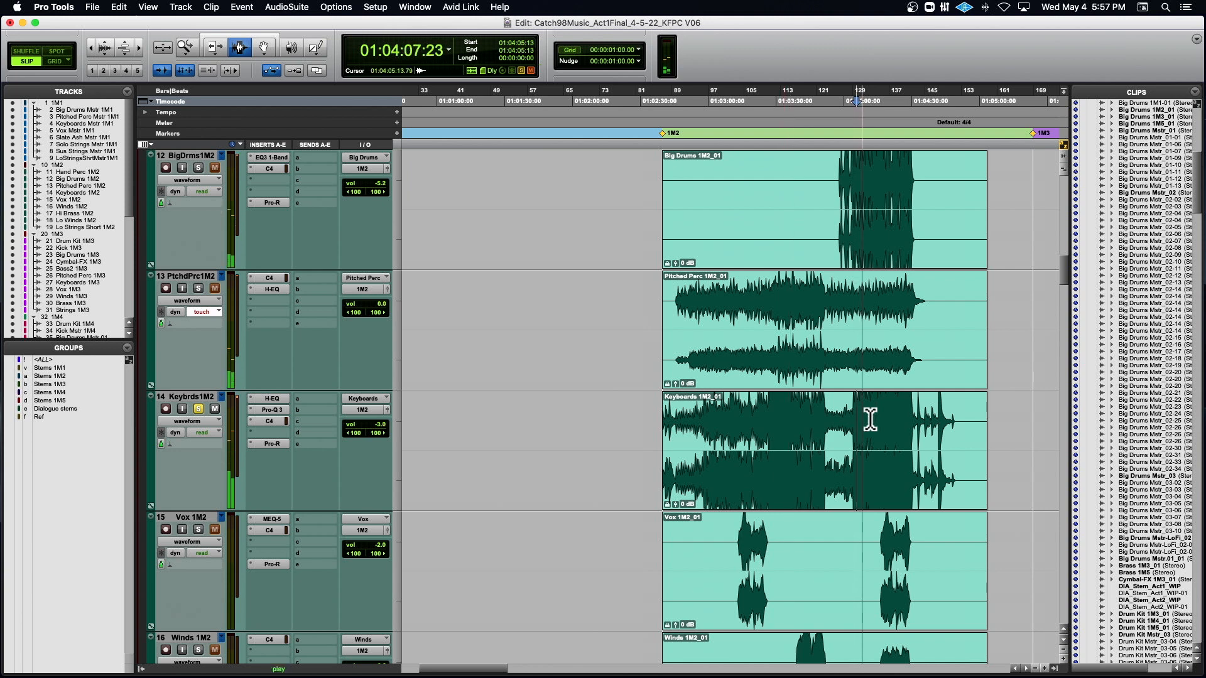
pyautogui.click(884, 416)
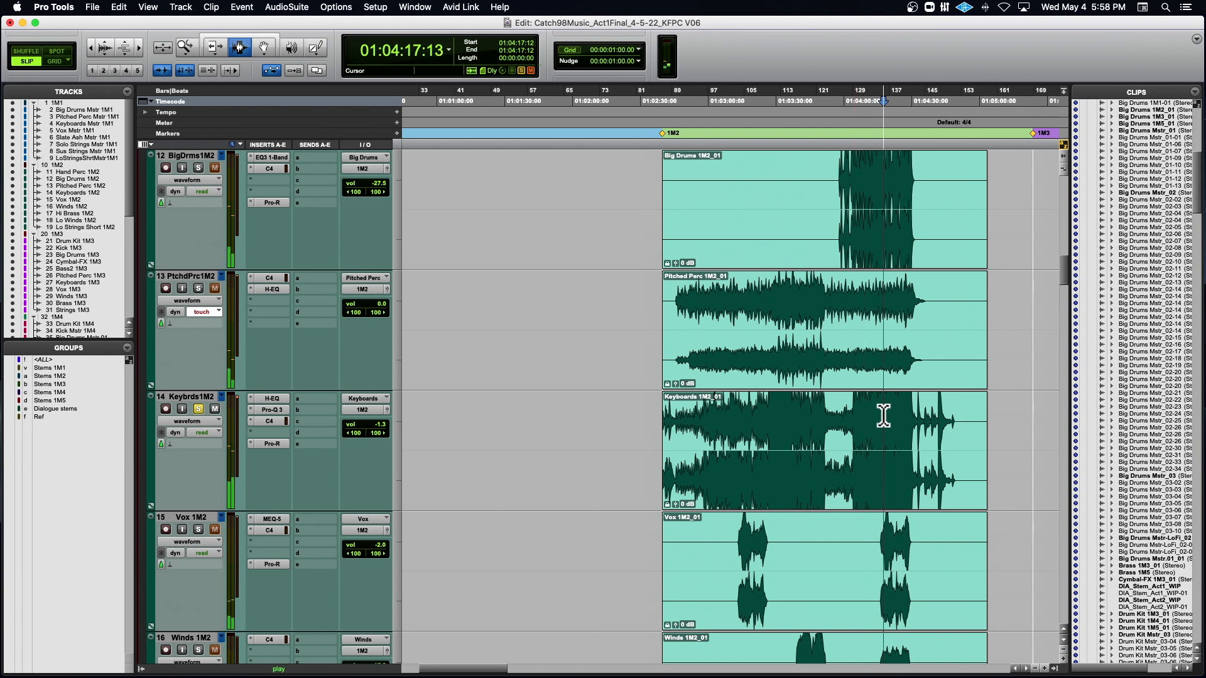
pyautogui.press('space')
# Switch the solo from Keyboards 1M2 to Vox 1M2 and play its first phrase from about 01:03:15:07
pyautogui.click(198, 529)
pyautogui.click(198, 409)
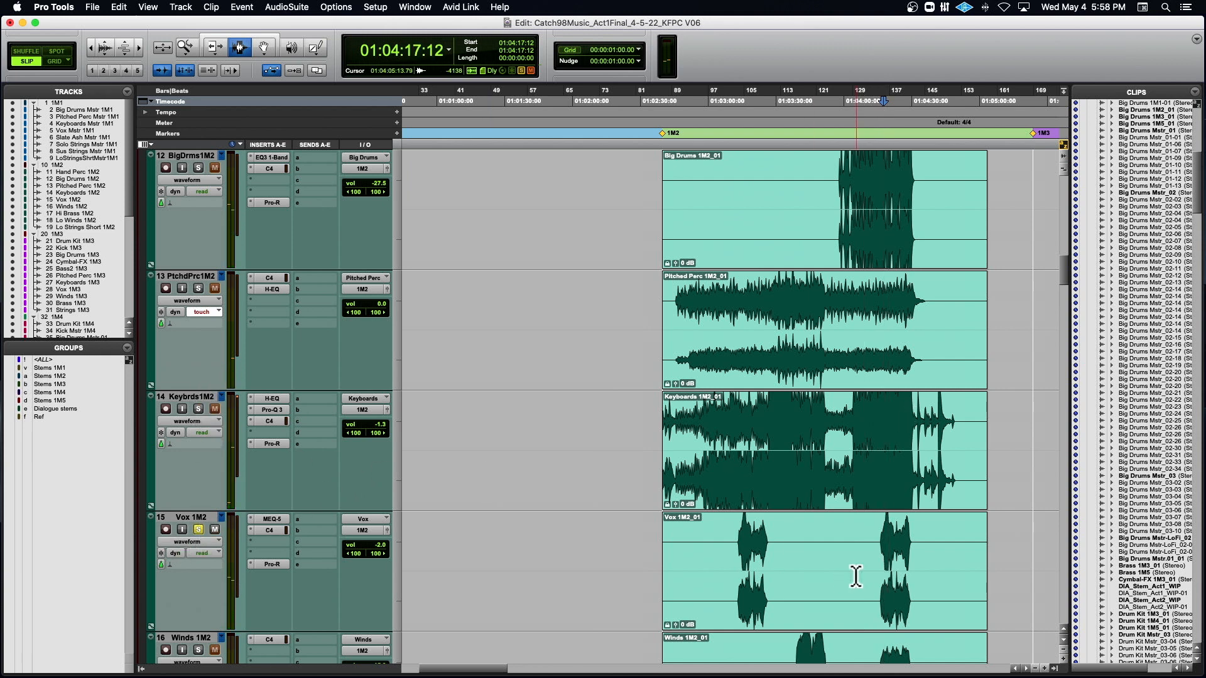
pyautogui.click(744, 551)
pyautogui.press('space')
pyautogui.scroll(-4, 746, 552)
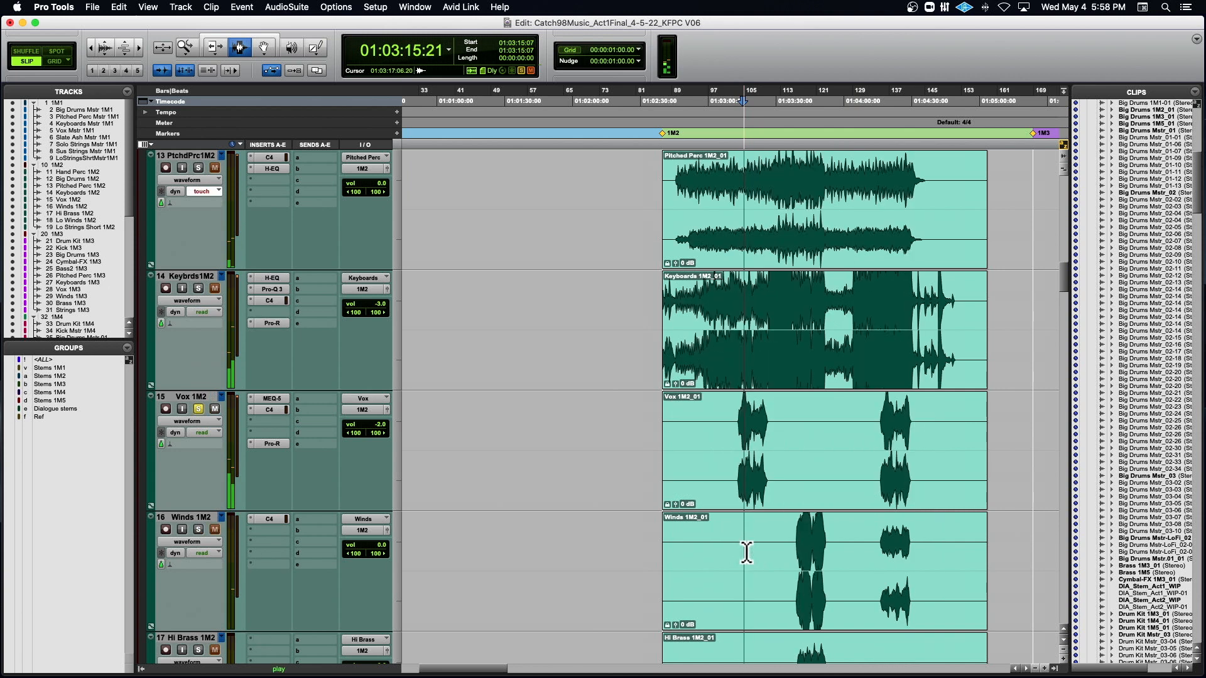
# Switch the solo from Vox 1M2 to Winds 1M2 and play it from about 01:03:41:03
pyautogui.click(197, 409)
pyautogui.press('space')
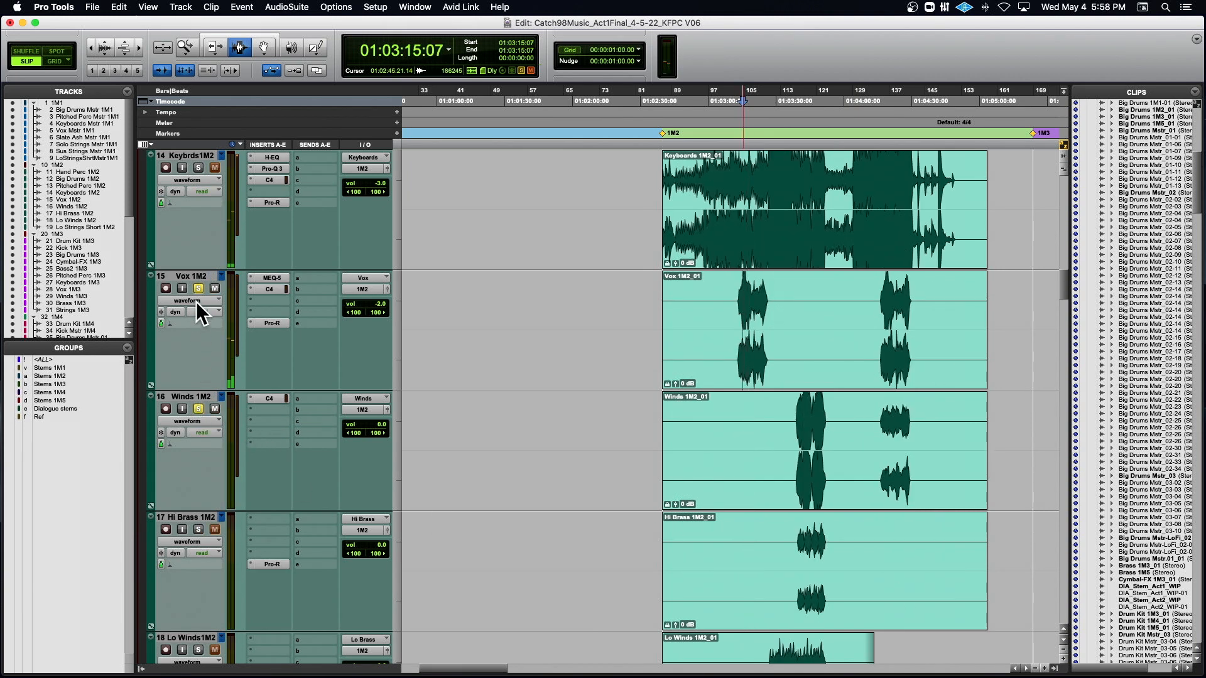
pyautogui.click(197, 288)
pyautogui.click(802, 436)
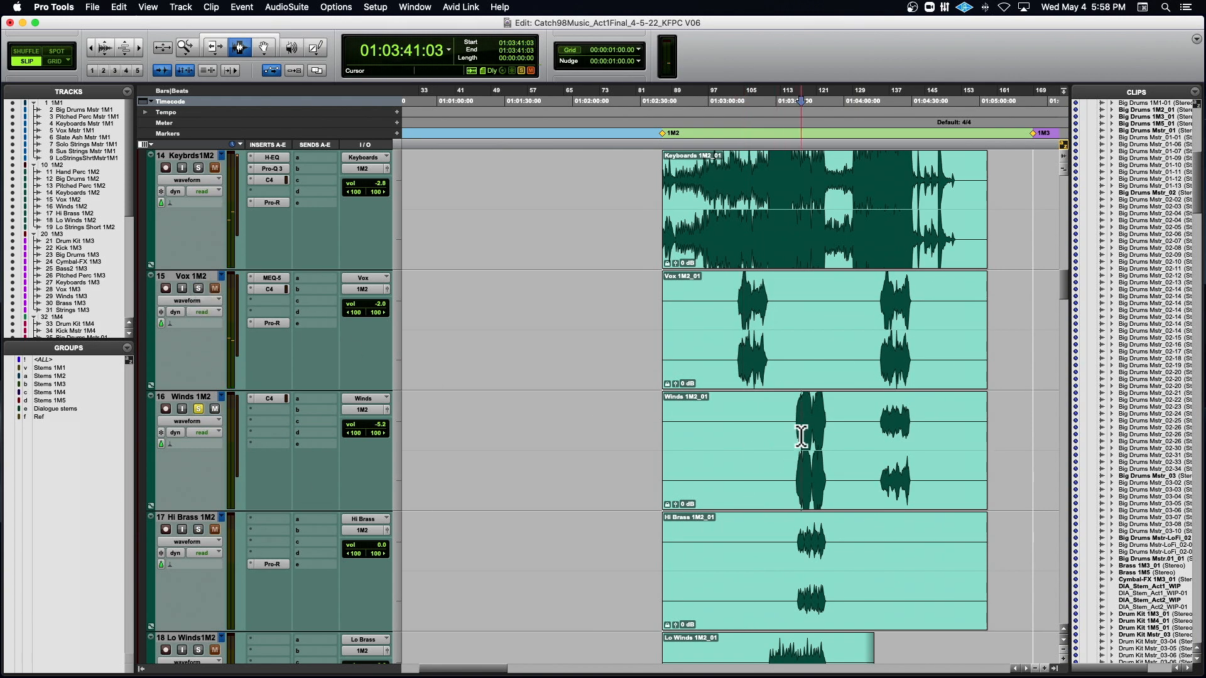
pyautogui.press('space')
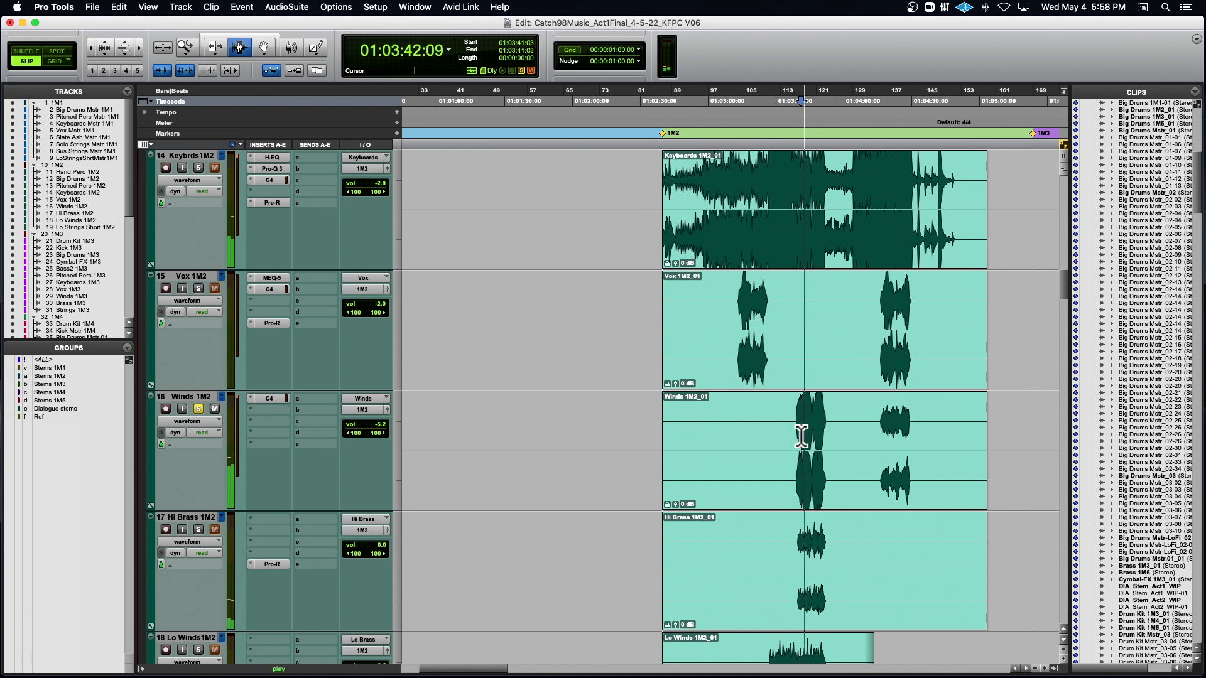
# Switch the solo from Winds 1M2 to Hi Brass 1M2 during playback and stop
pyautogui.click(197, 530)
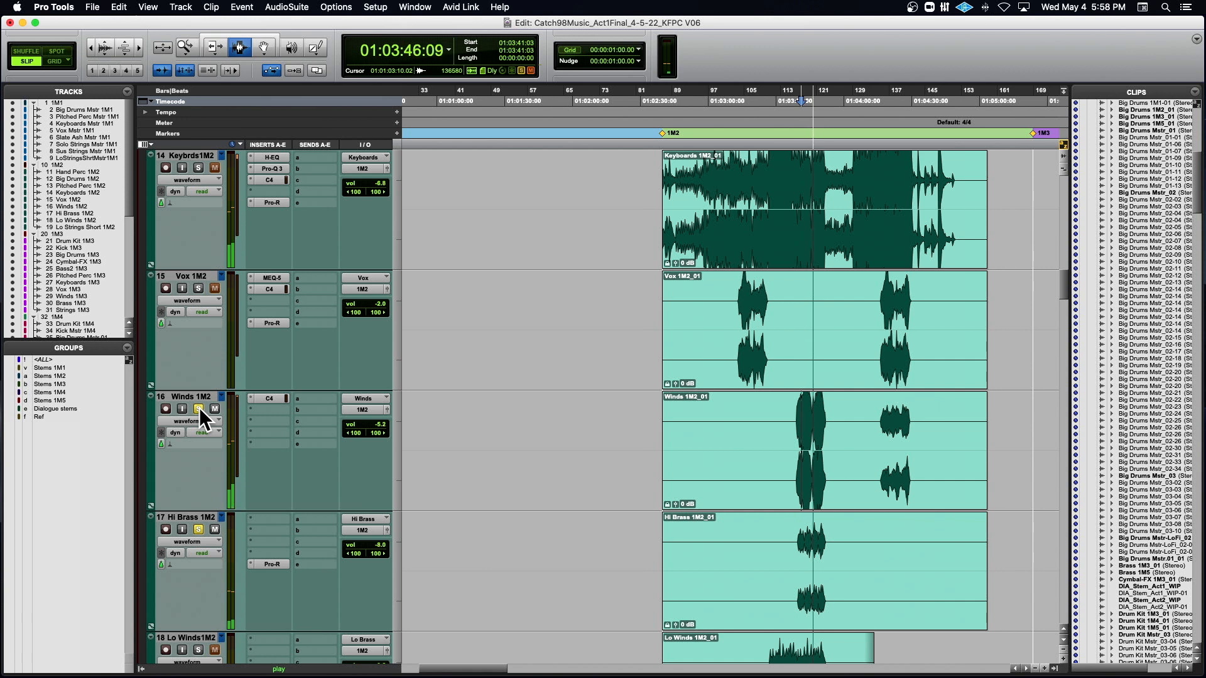
pyautogui.click(199, 408)
pyautogui.scroll(-1, 301, 422)
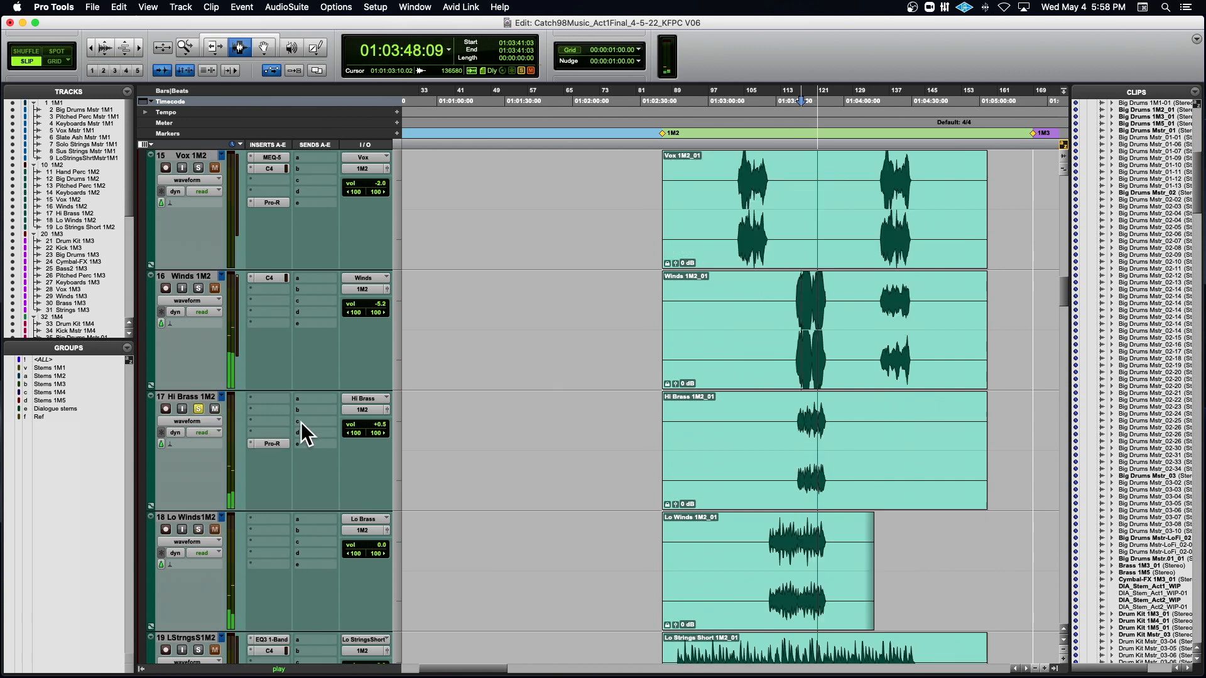
pyautogui.scroll(-3, 301, 422)
pyautogui.scroll(1, 304, 431)
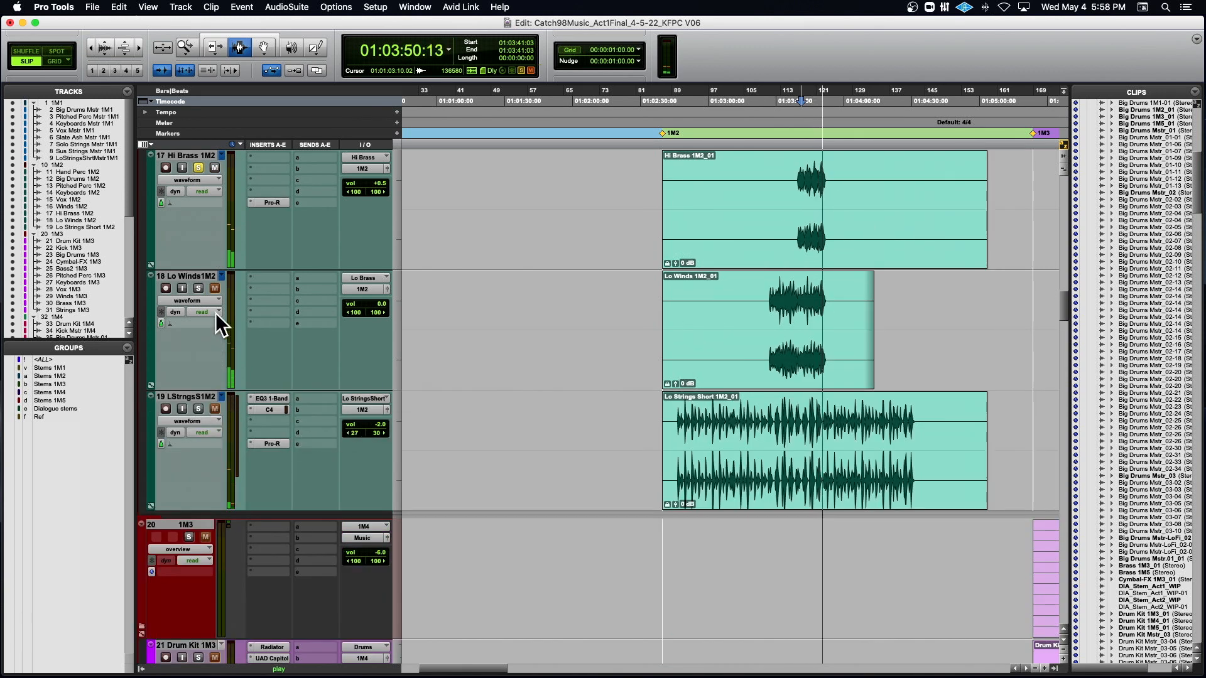
pyautogui.press('space')
# Solo the Lo Winds 1M2 track, play it from about 01:03:37:06, stop, and clear the Lo Winds and Hi Brass solos
pyautogui.click(199, 288)
pyautogui.click(792, 325)
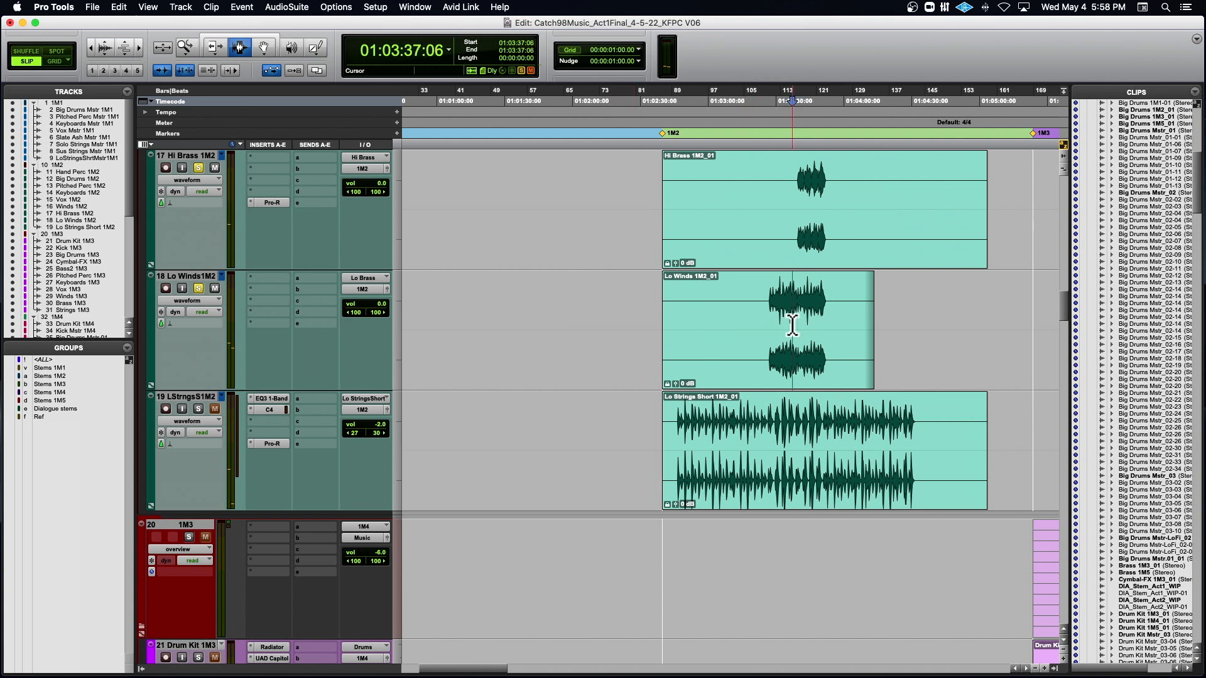
pyautogui.press('space')
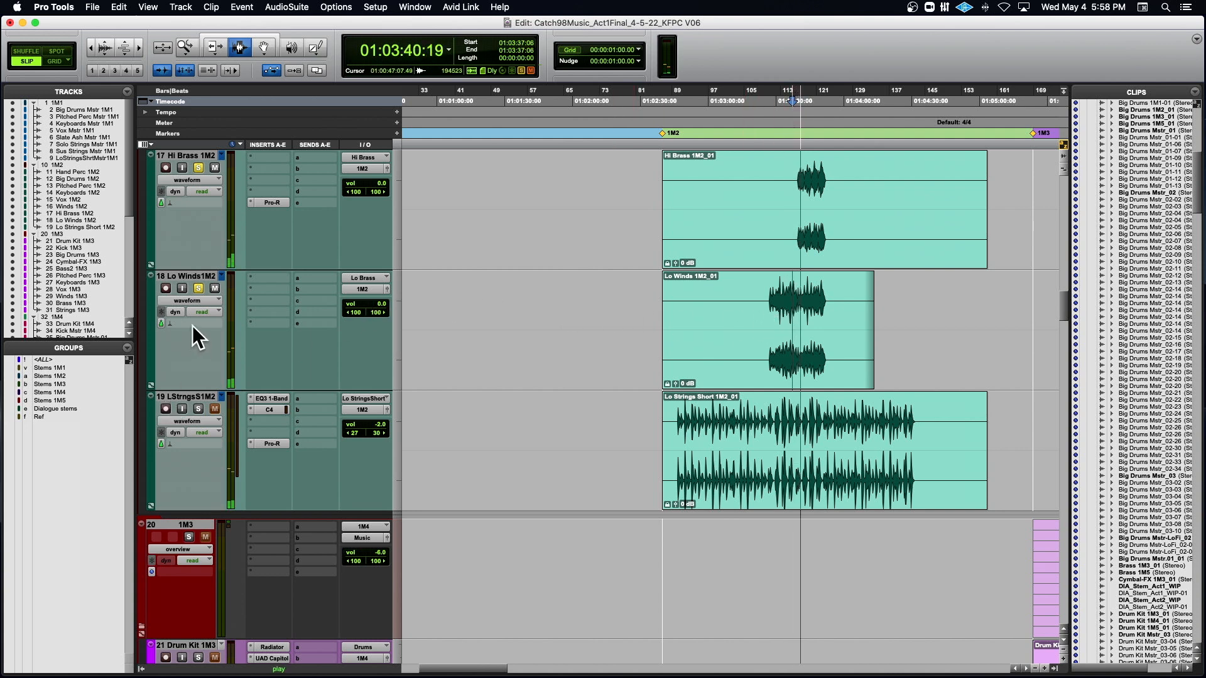
pyautogui.click(197, 290)
pyautogui.press('space')
pyautogui.click(199, 168)
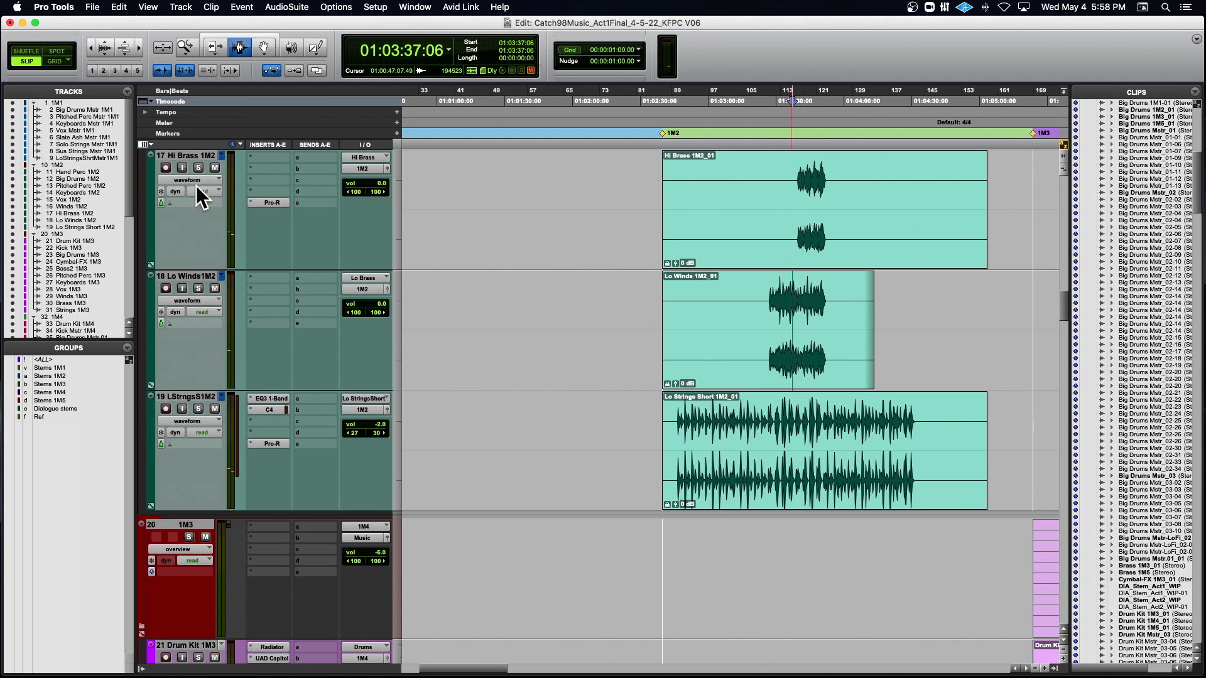
# Play the Lo Strings Short 1M2 track from about 01:03:37:06 and toggle its solo
pyautogui.press('space')
pyautogui.click(200, 409)
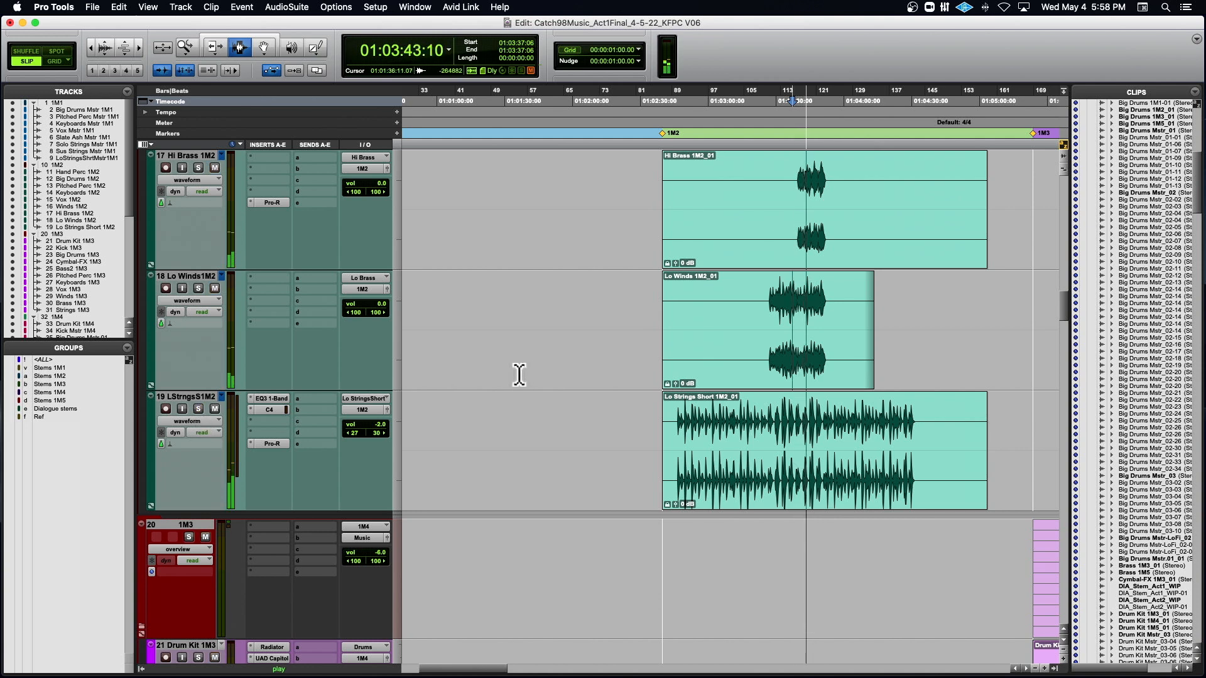
# Look over the 1M2 stem tracks during playback, from Lo Strings Short 1M2 back up to Hand Perc 1M2, and stop
pyautogui.scroll(-6, 524, 372)
pyautogui.scroll(6, 524, 371)
pyautogui.scroll(-6, 523, 371)
pyautogui.scroll(7, 523, 371)
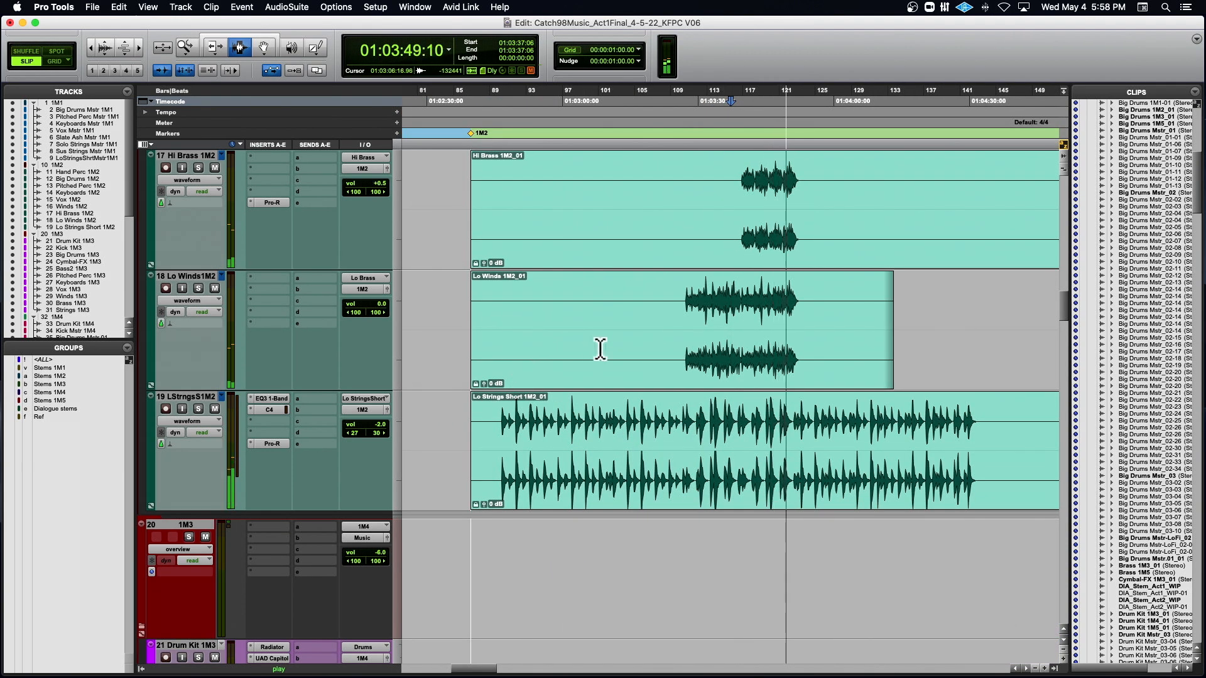
pyautogui.scroll(10, 601, 349)
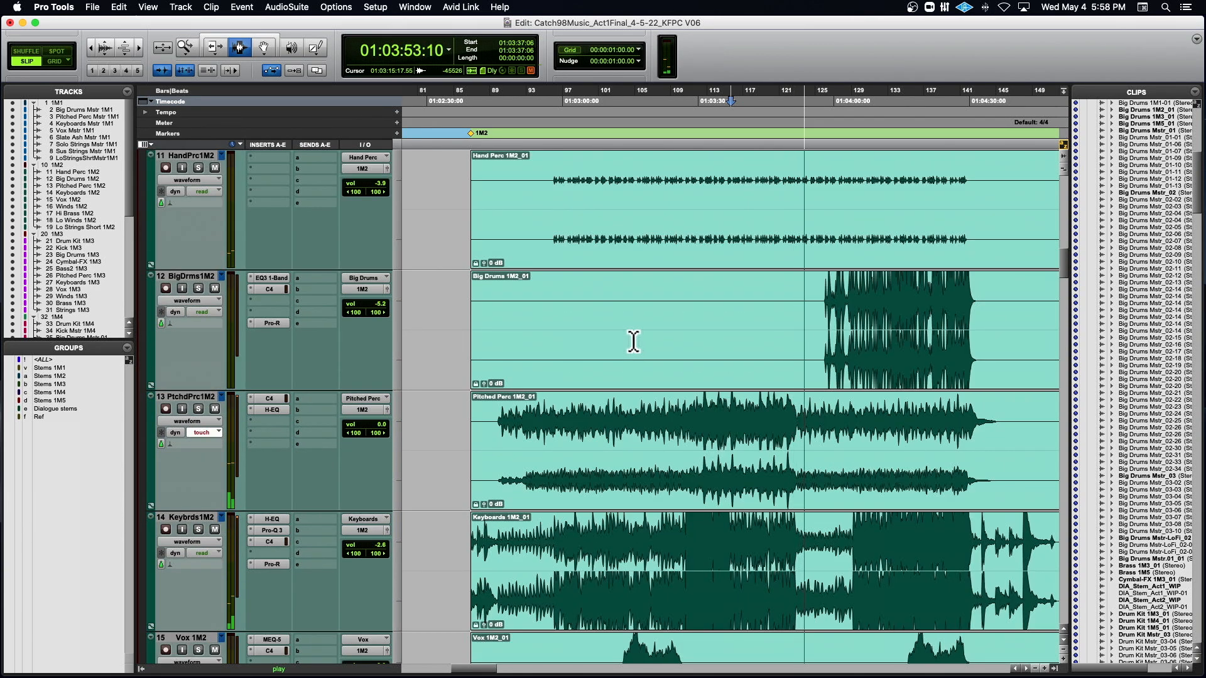
pyautogui.press('space')
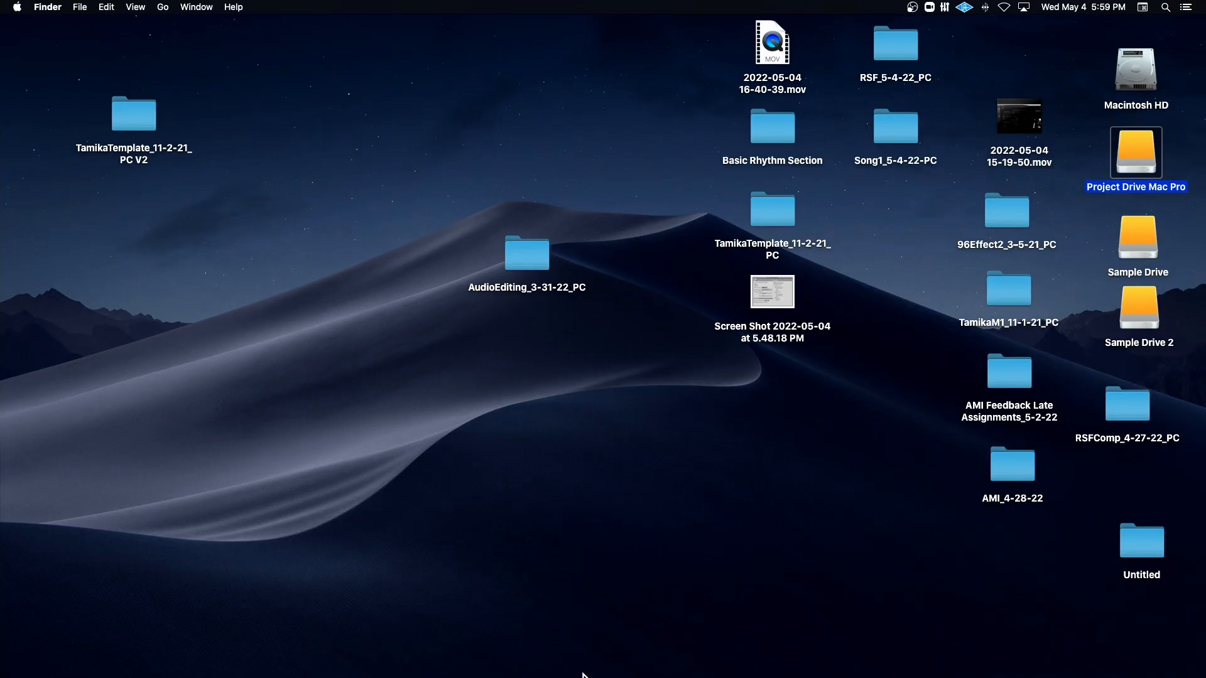
# Launch Pro Tools from the desktop and open the recent session RSF_5-4-22_PC
pyautogui.moveTo(671, 677)
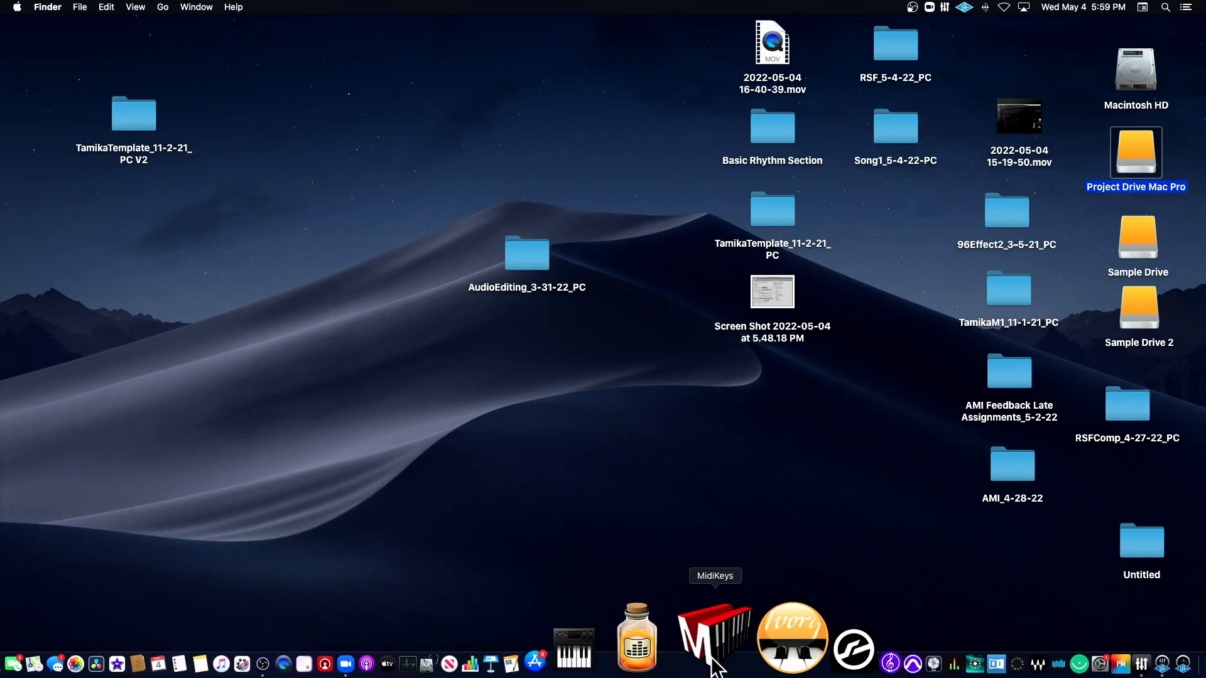
pyautogui.click(796, 649)
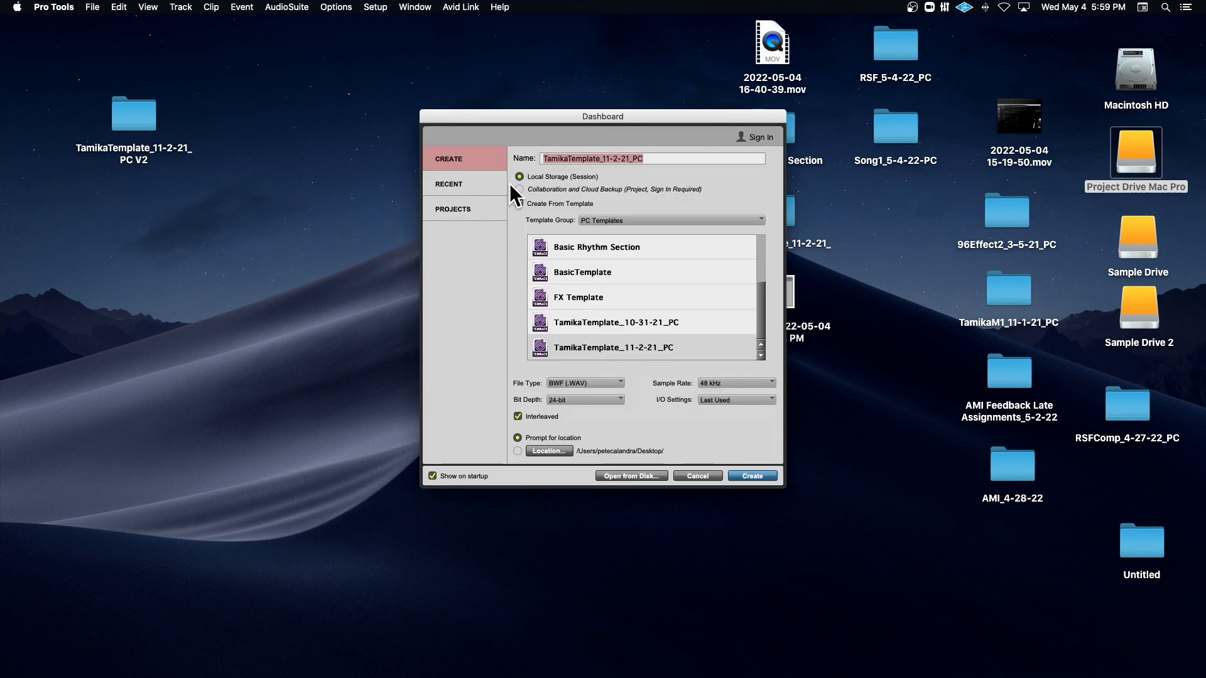
pyautogui.click(519, 203)
pyautogui.click(470, 186)
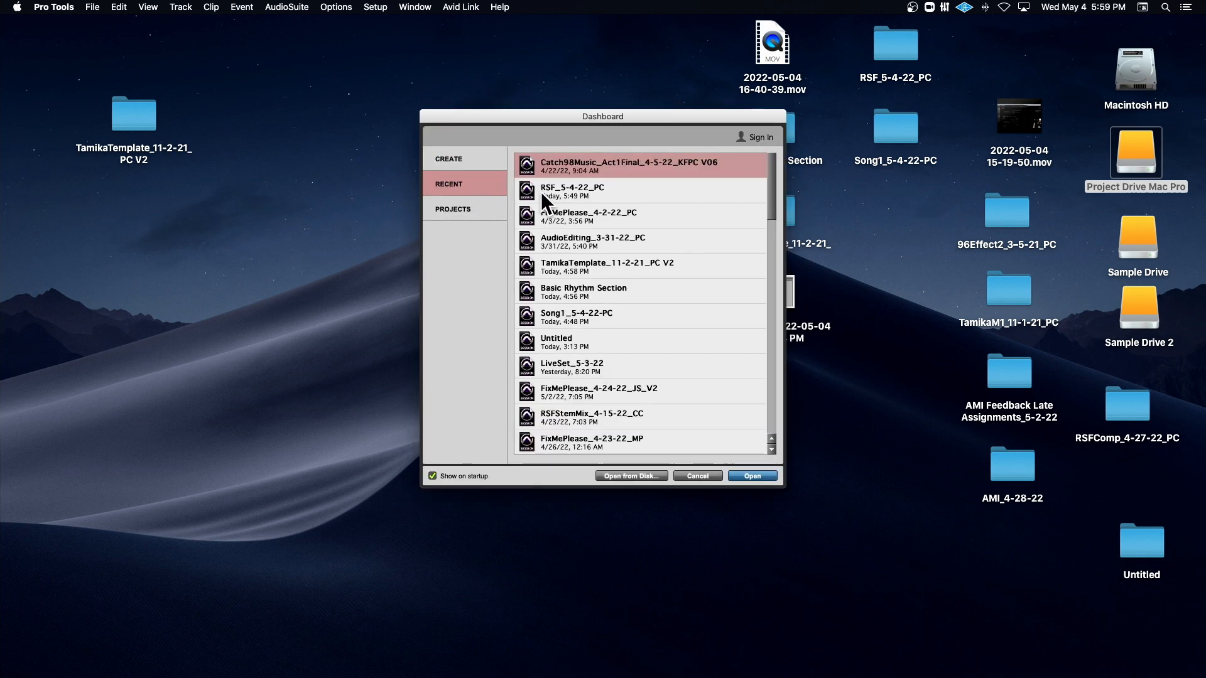
pyautogui.click(544, 193)
pyautogui.click(758, 476)
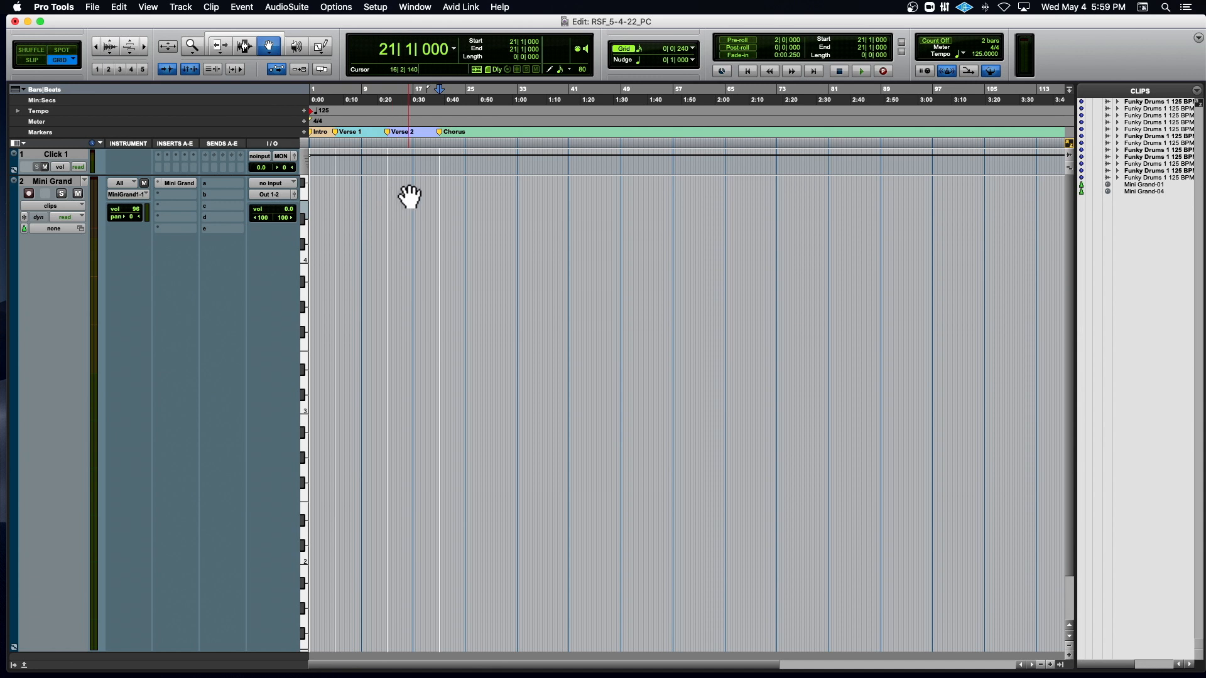
# Check the Automatically Create Click Track in New Sessions option in the MIDI preferences and accept the dialog
pyautogui.click(376, 7)
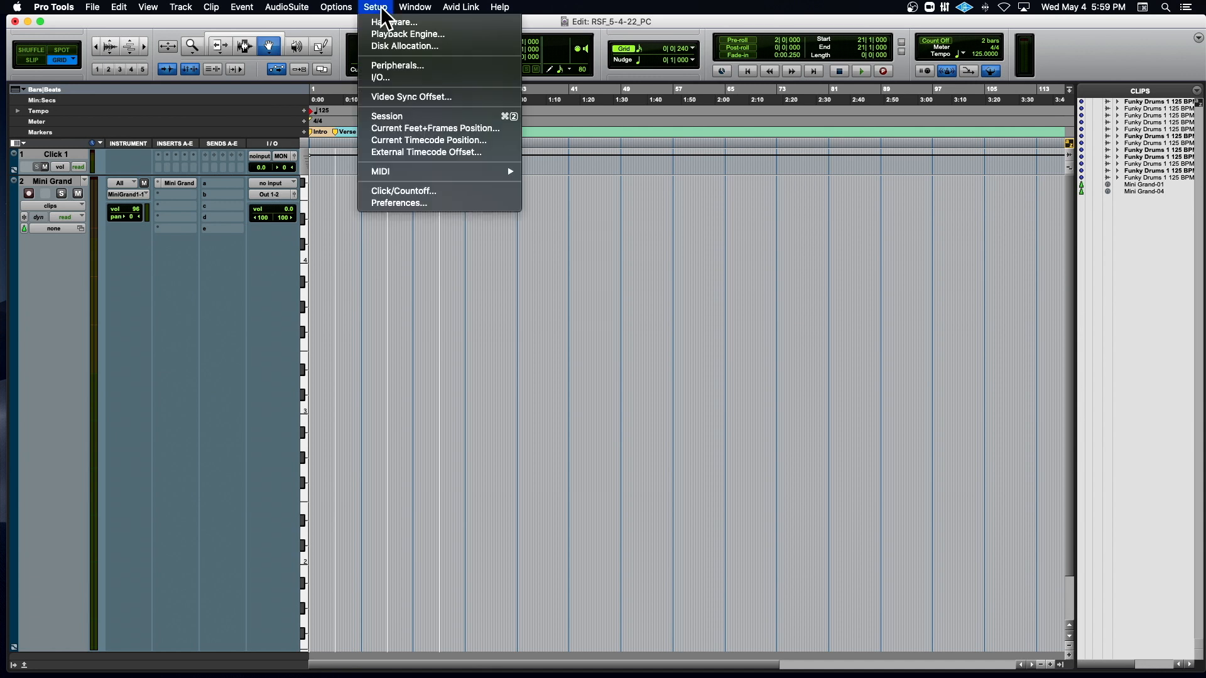
pyautogui.click(423, 204)
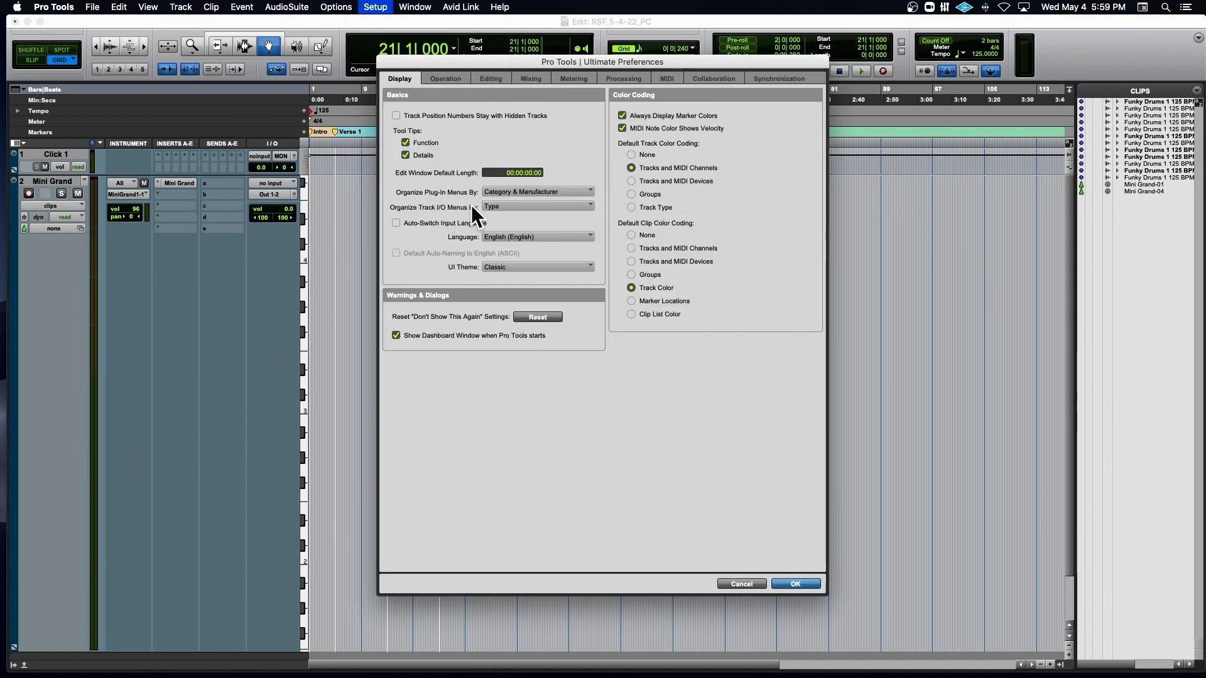
pyautogui.click(668, 80)
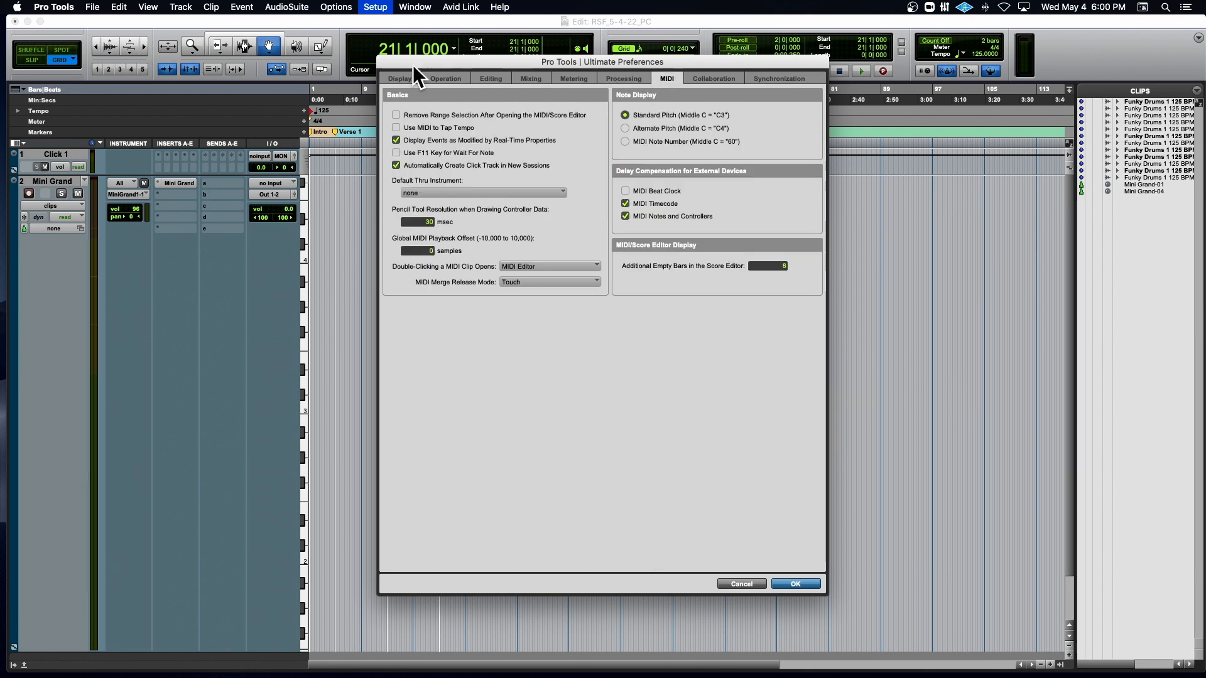
pyautogui.click(398, 80)
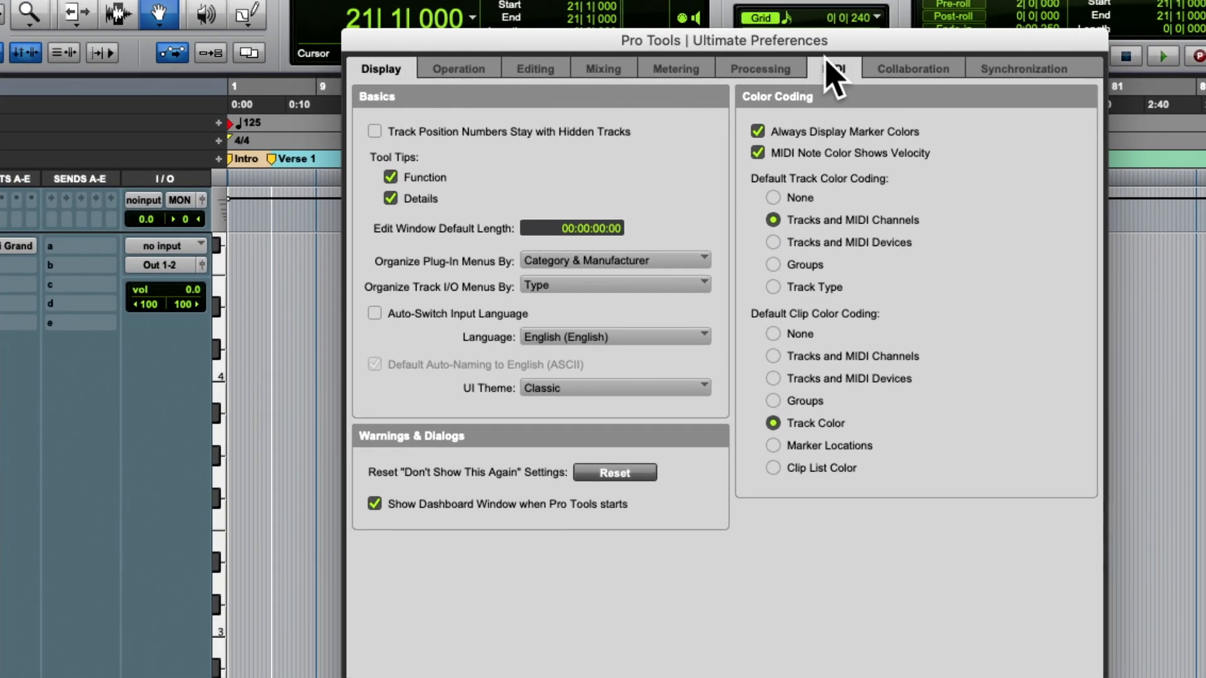
pyautogui.click(833, 69)
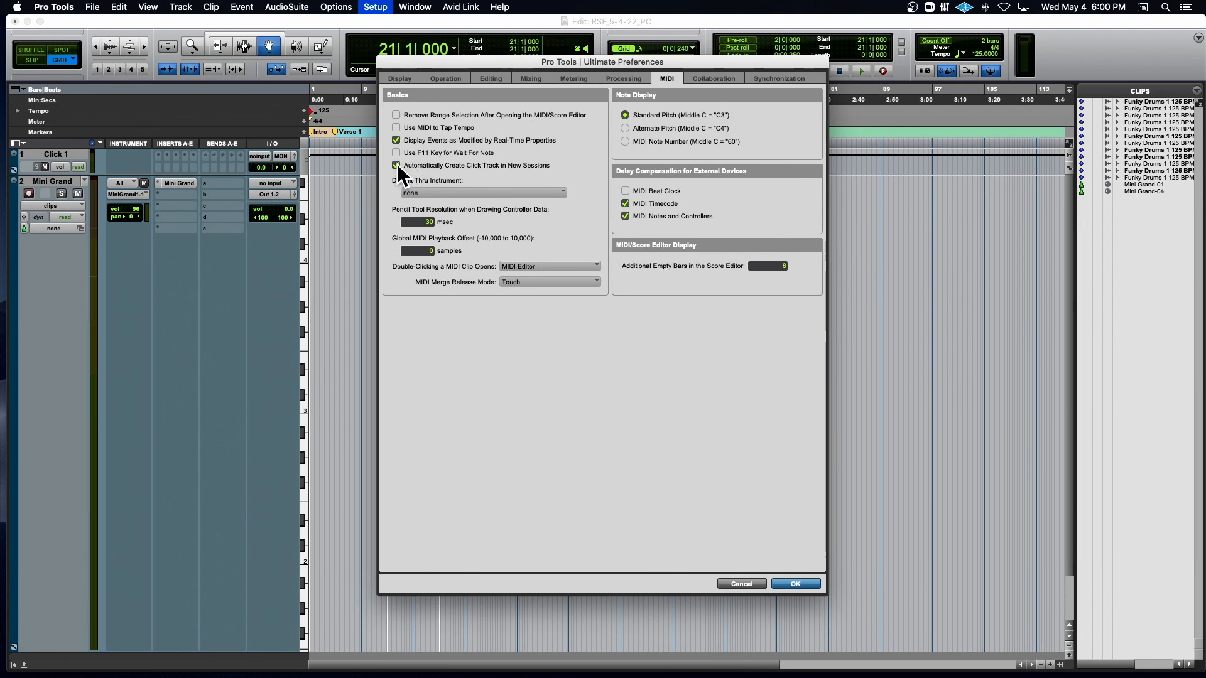
pyautogui.click(795, 584)
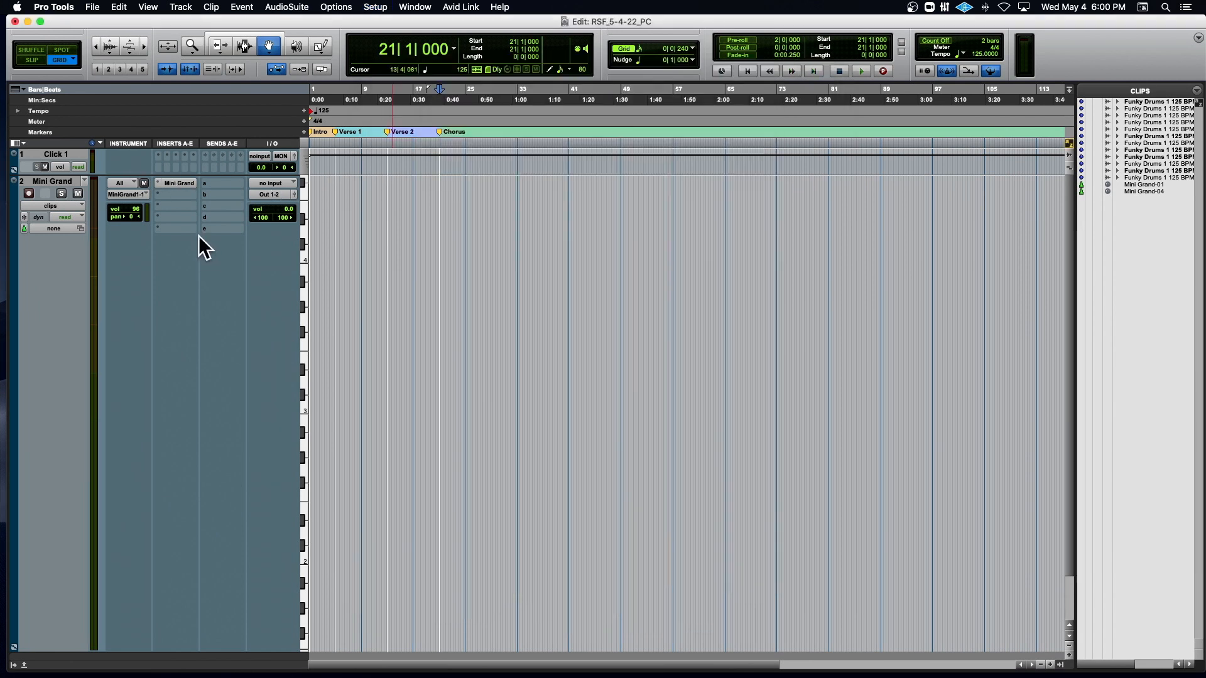
# Look up the Create Click Track command for the RSF_5-4-22_PC session
pyautogui.click(181, 8)
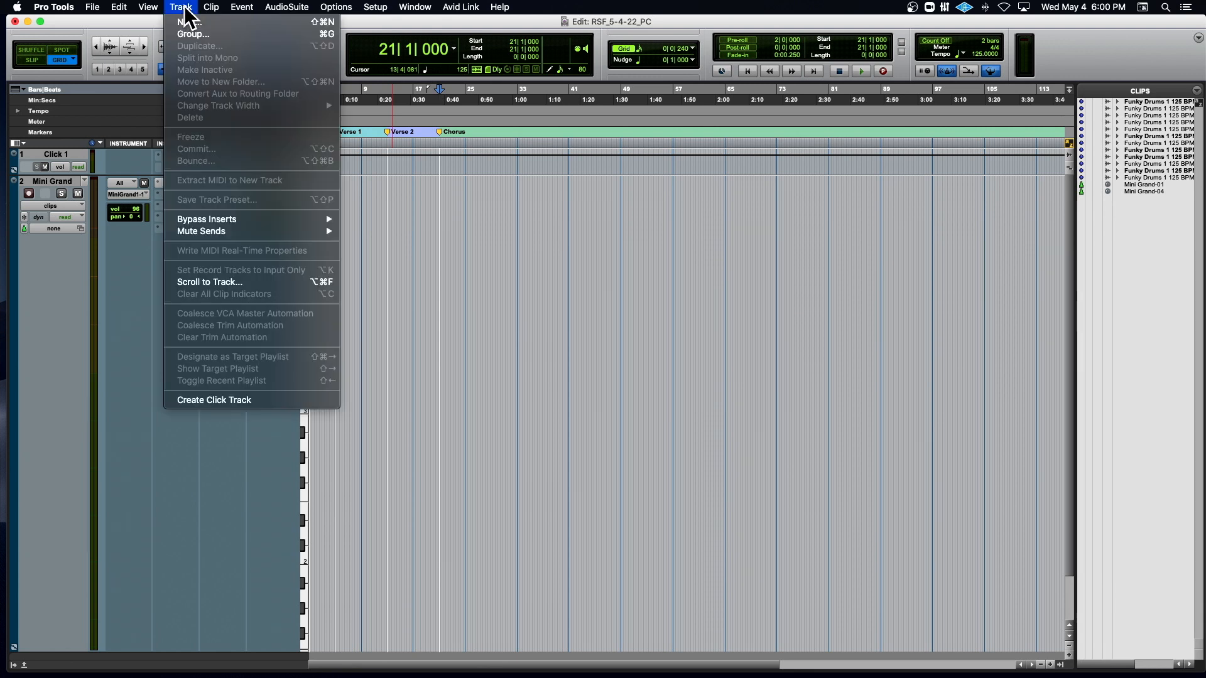
pyautogui.click(260, 402)
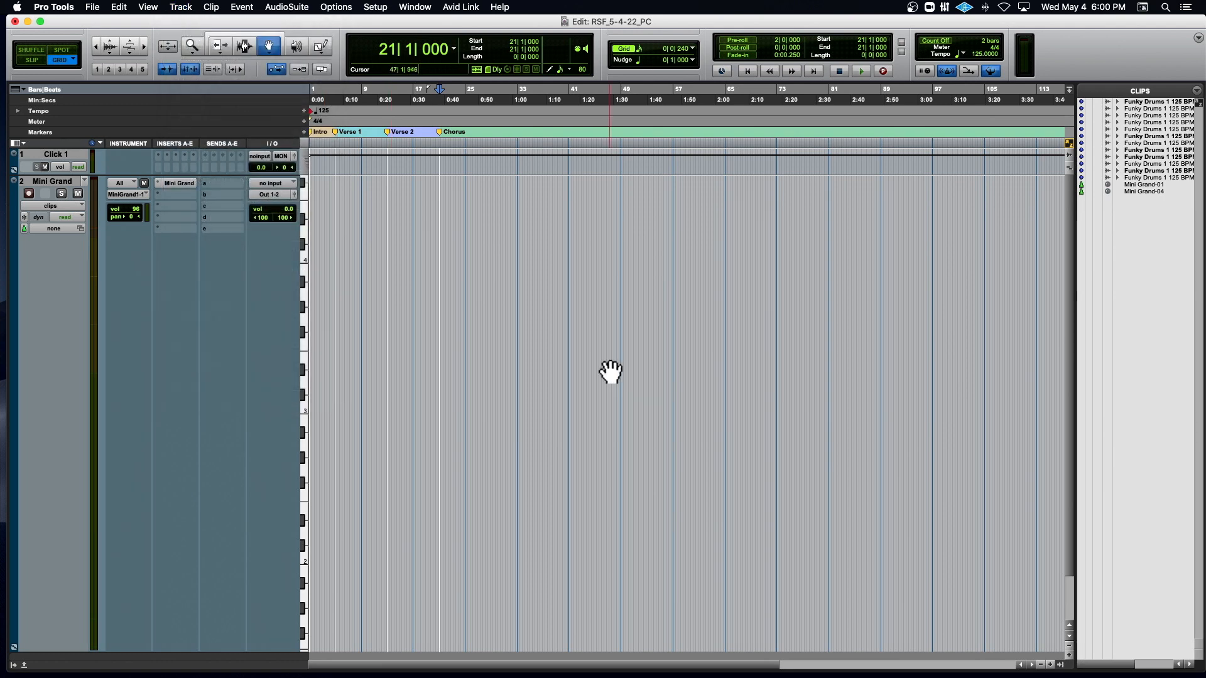